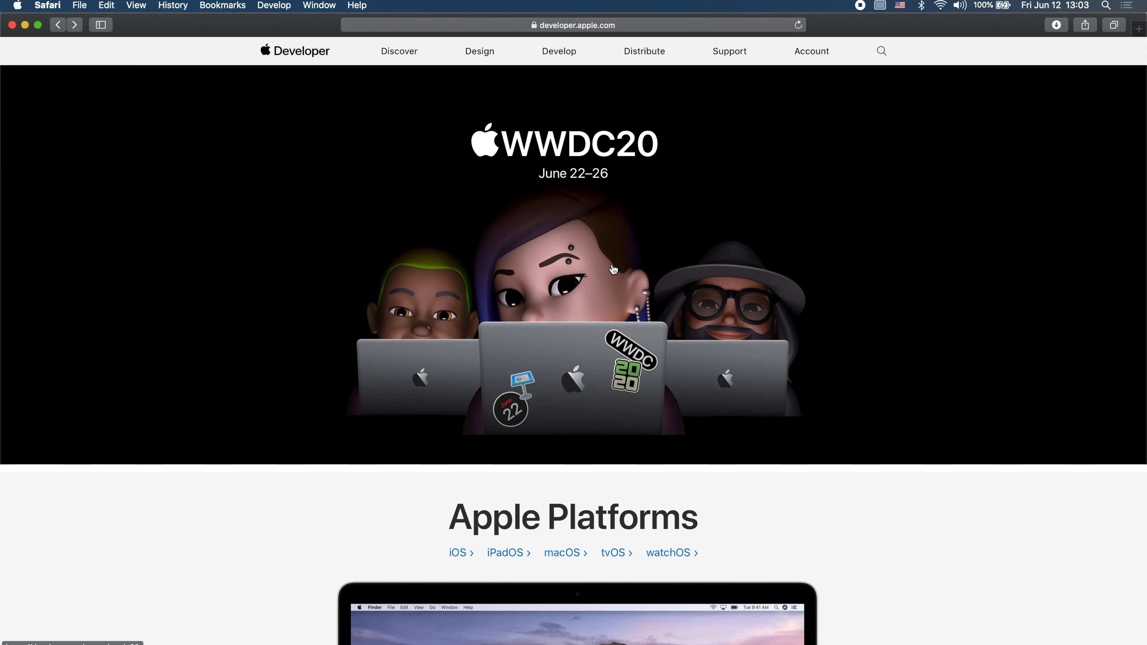
# Step: Select all images in the Apple Developer folder in Finder and open the Asset Manager in Blocs
pyautogui.click(793, 181)
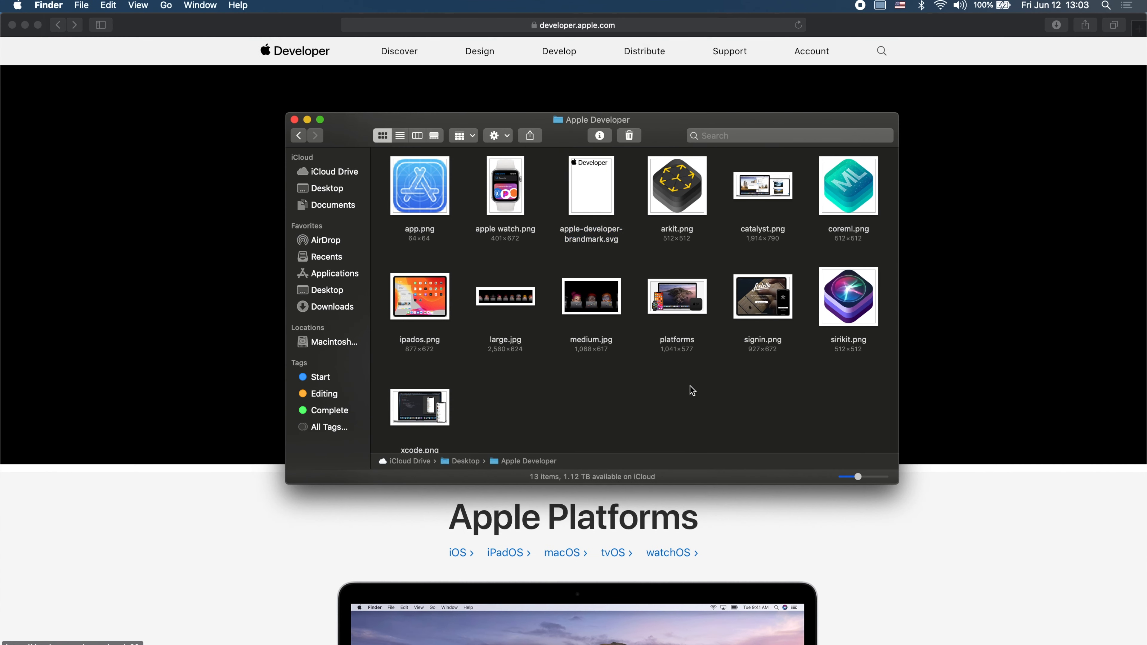
pyautogui.press('super+a')
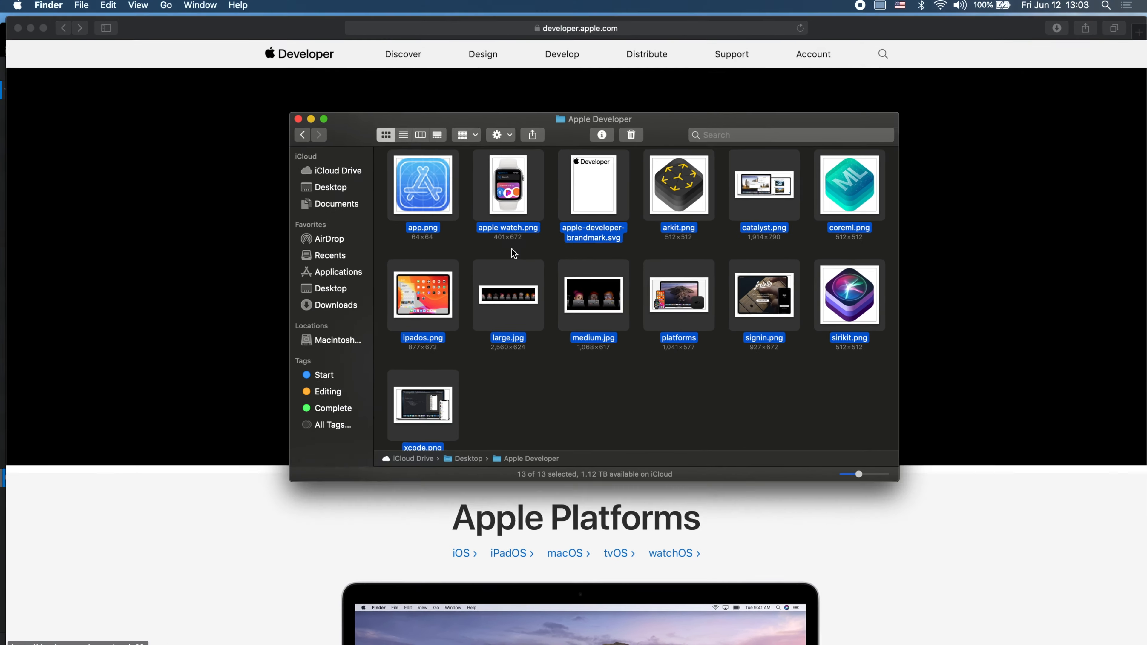
pyautogui.hotkey('ctrl', 'Up')
pyautogui.click(368, 269)
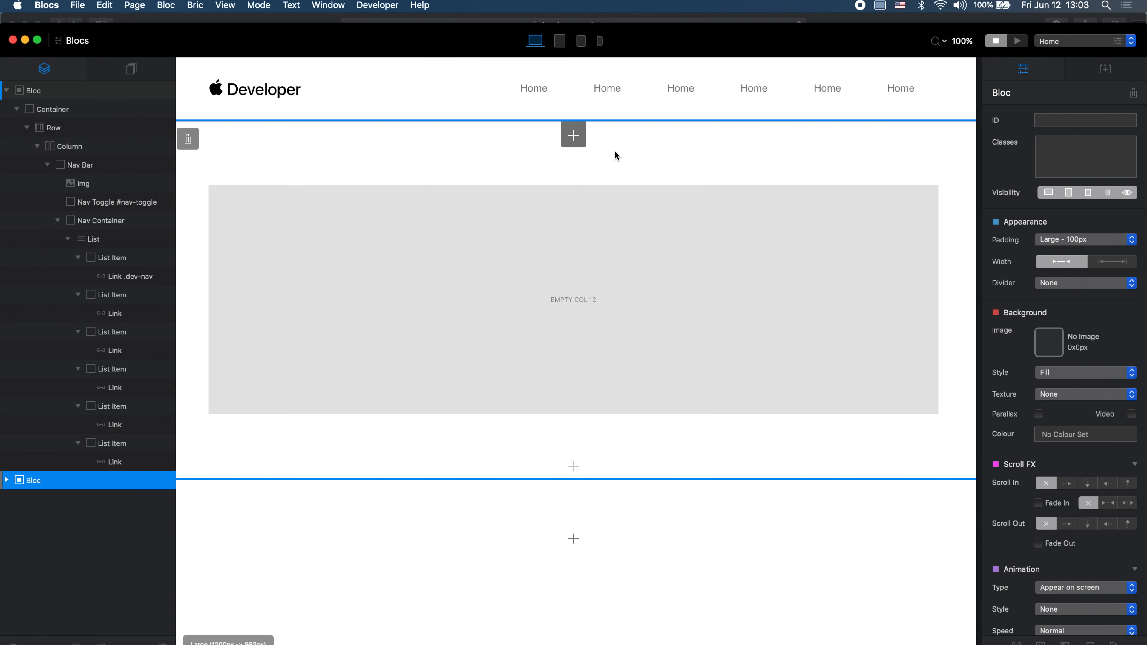
pyautogui.press('super+shift+a')
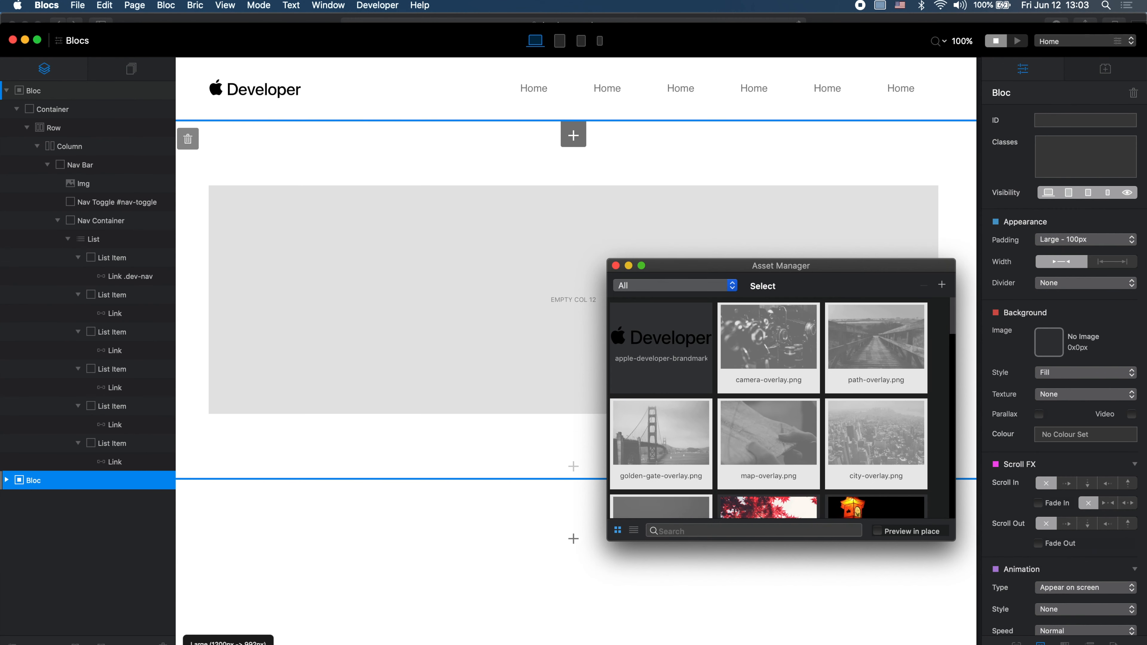
# Step: Import the selected Apple Developer images into the Asset Manager, replacing the duplicate apple-developer-brandmark.svg
pyautogui.press('super+Tab')
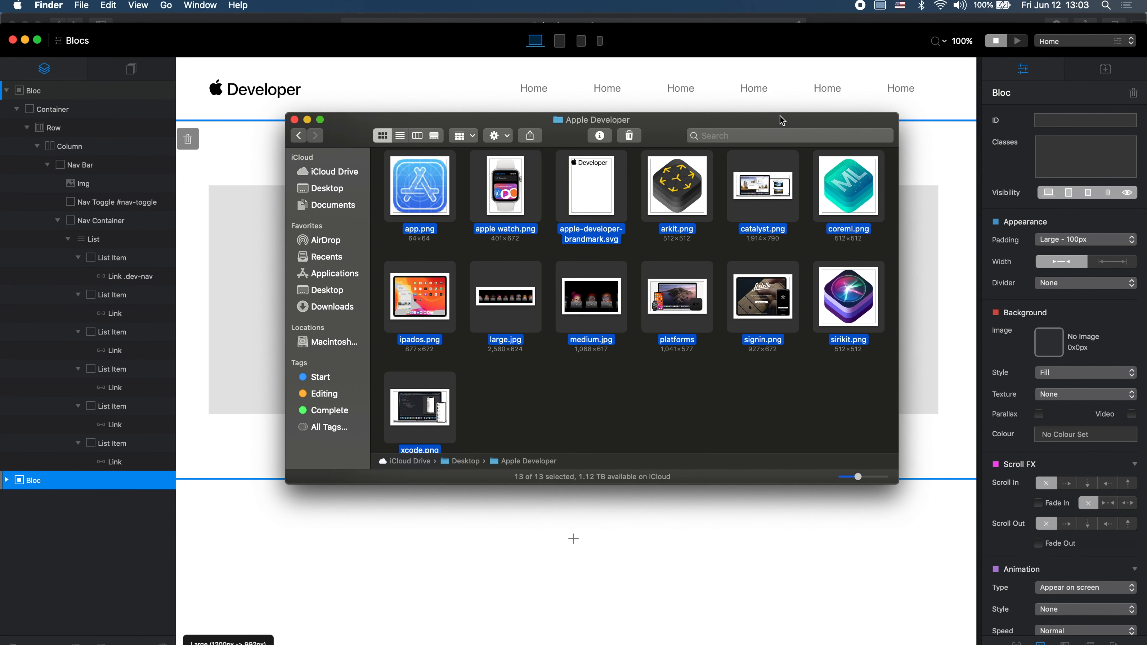
pyautogui.moveTo(782, 119); pyautogui.dragTo(692, 410)
pyautogui.hotkey('ctrl', 'Up')
pyautogui.moveTo(687, 470); pyautogui.dragTo(795, 378)
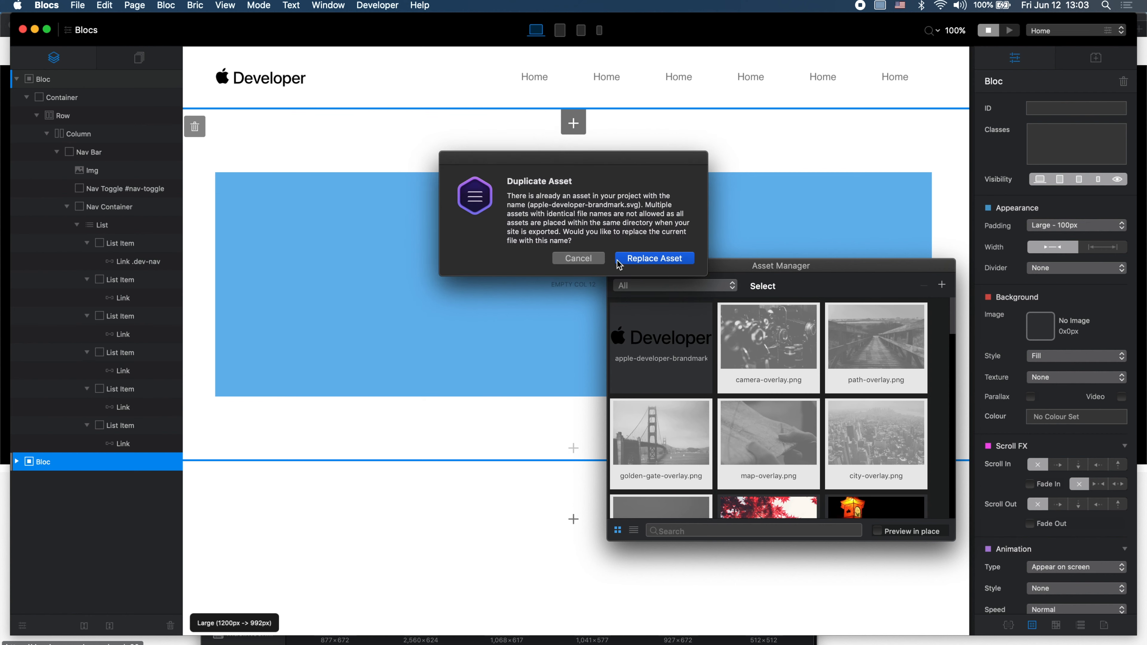
pyautogui.click(664, 260)
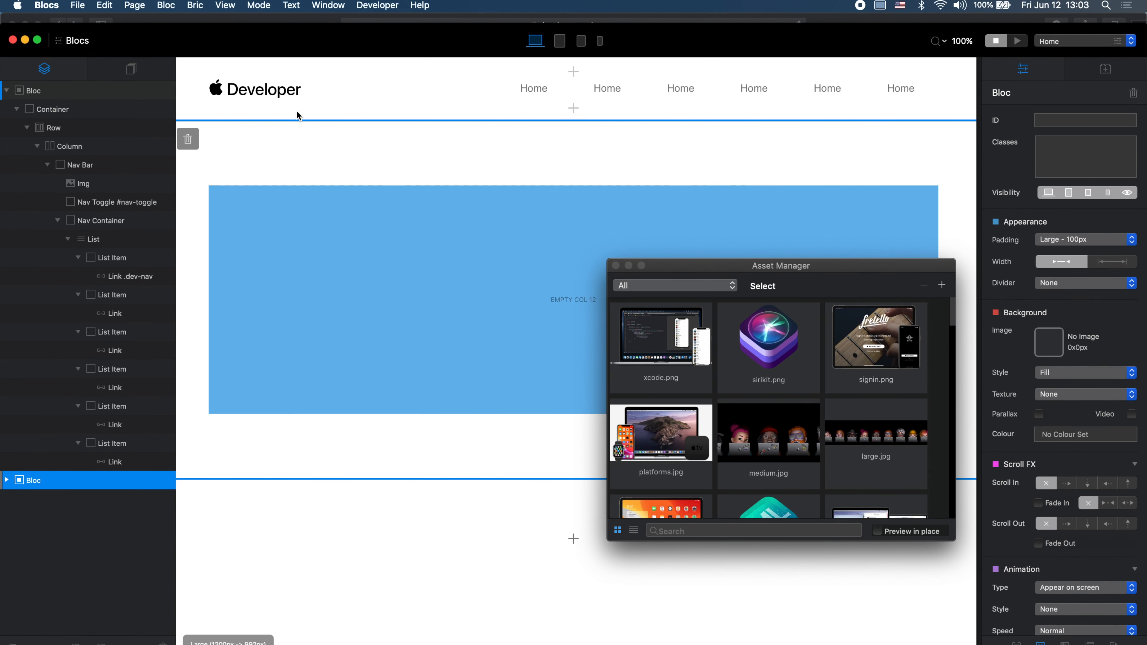
# Step: Look through the imported assets and close the Apple Developer folder window in Finder
pyautogui.scroll(-5, 773, 434)
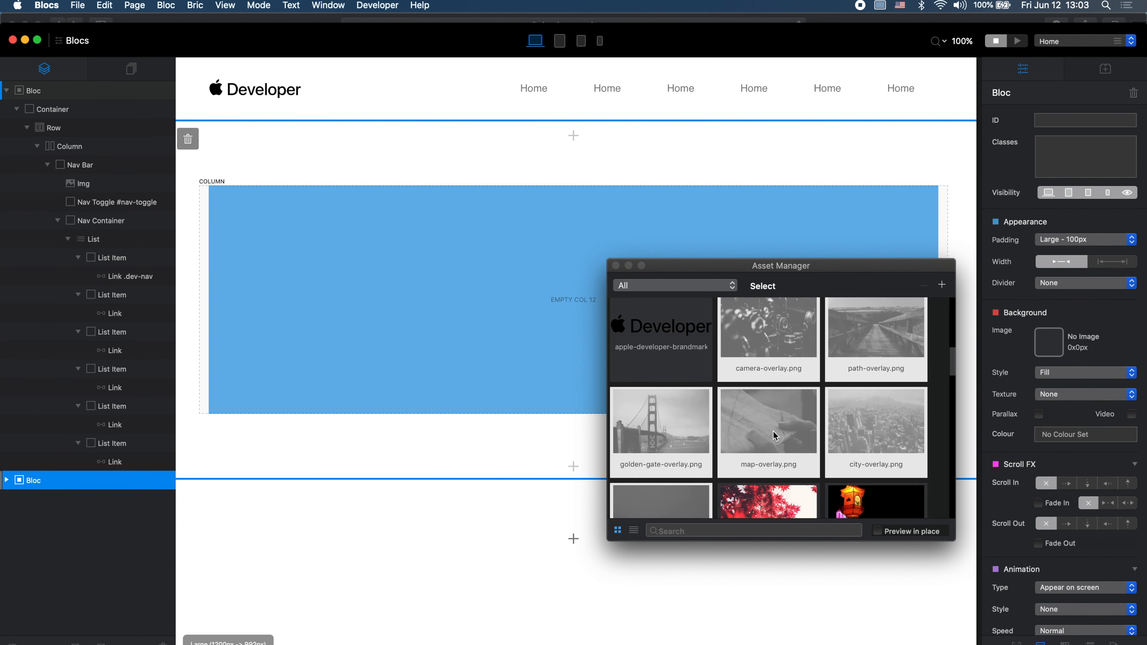
pyautogui.scroll(3, 713, 372)
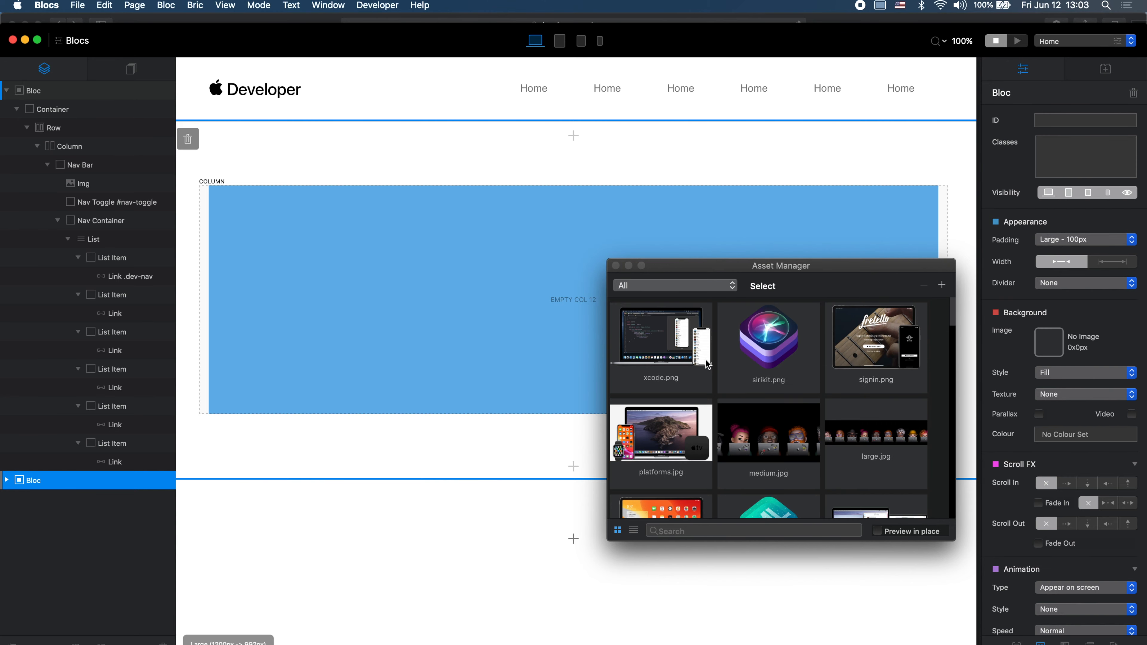
pyautogui.hotkey('ctrl', 'Up')
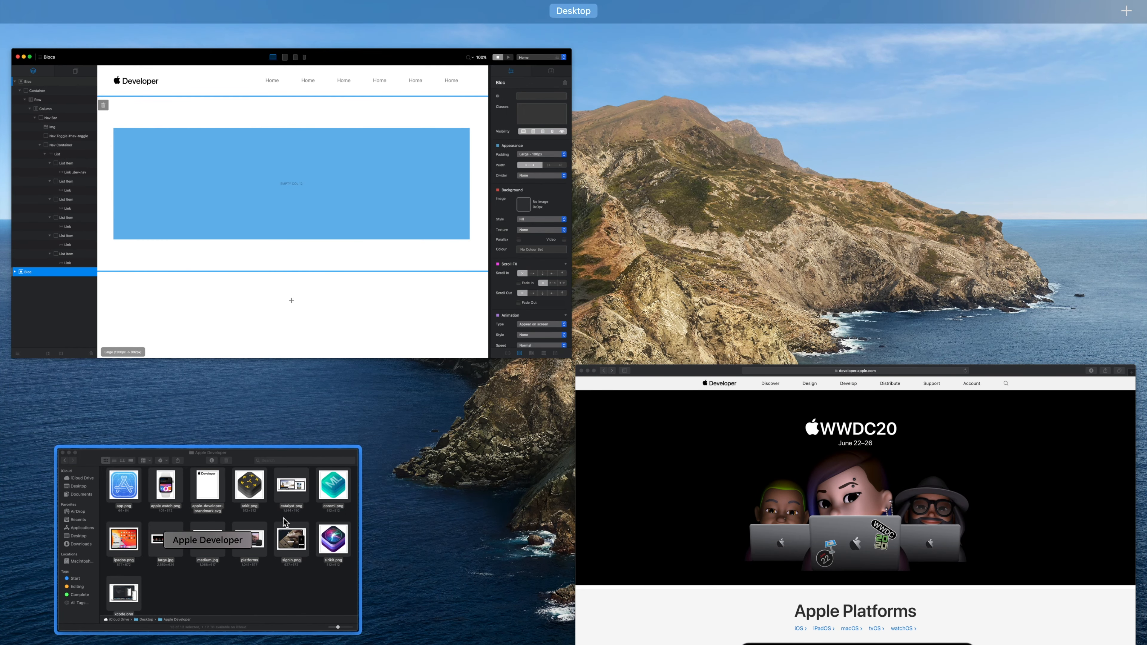
pyautogui.click(286, 523)
pyautogui.press('super+a')
pyautogui.click(210, 411)
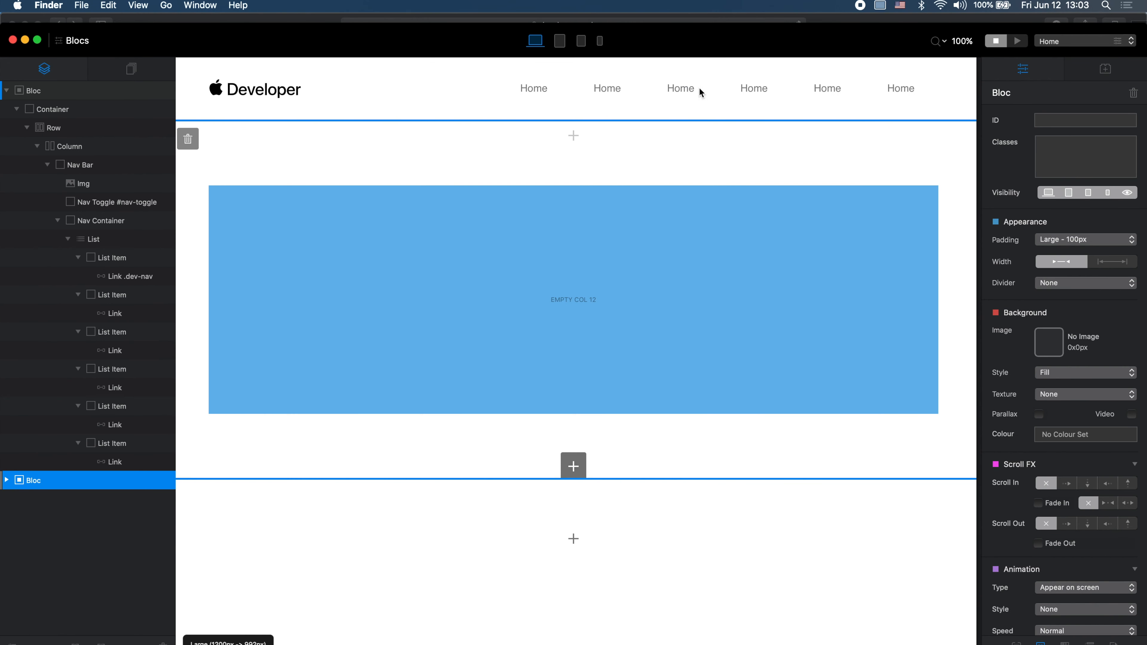
# Step: Set large.jpg as the background image of the empty bloc below the navigation bar
pyautogui.click(741, 149)
pyautogui.scroll(-2, 847, 429)
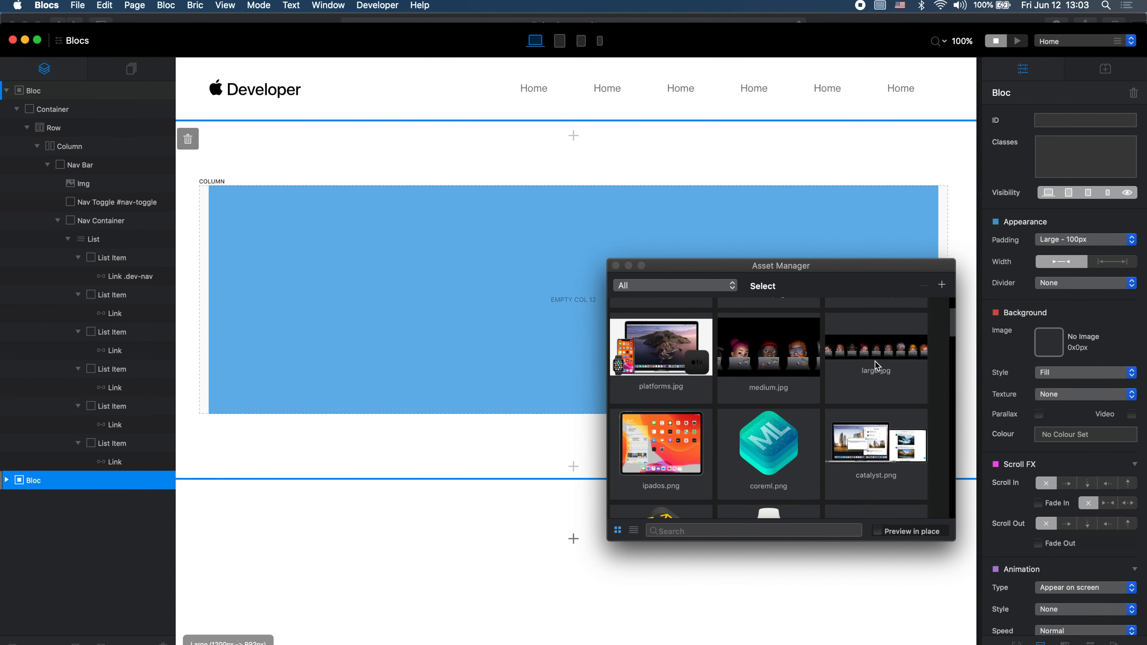
pyautogui.click(876, 364)
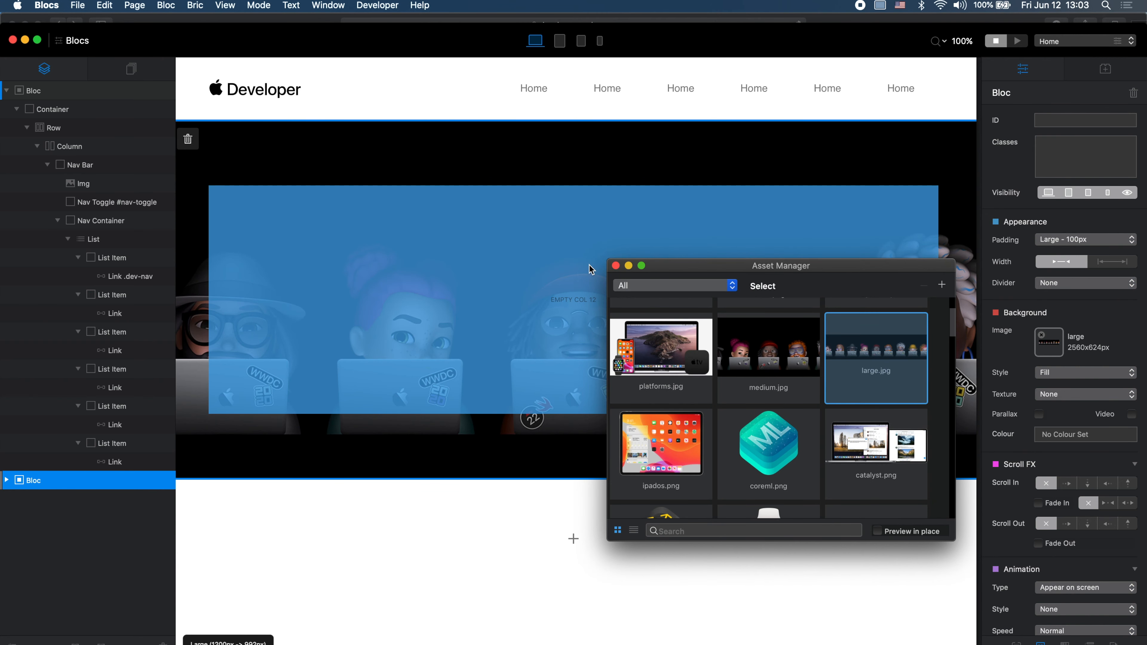
# Step: Switch to Safari and examine the WWDC20 hero banner on the developer.apple.com page
pyautogui.press('super+Tab')
pyautogui.hotkey('ctrl', 'Up')
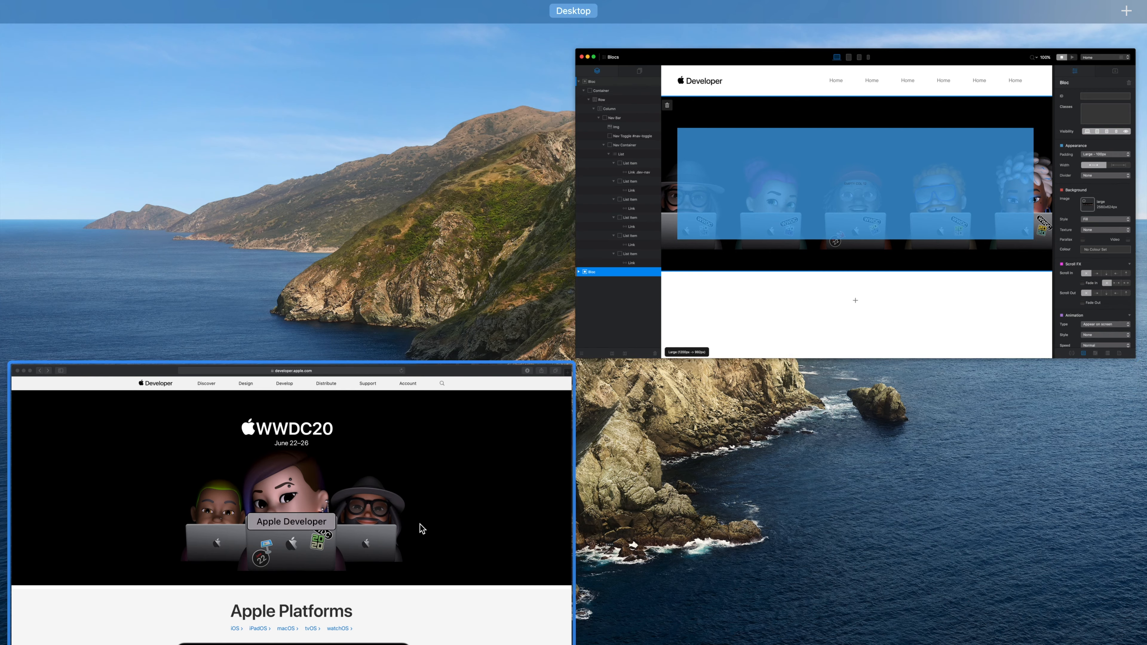
pyautogui.click(422, 528)
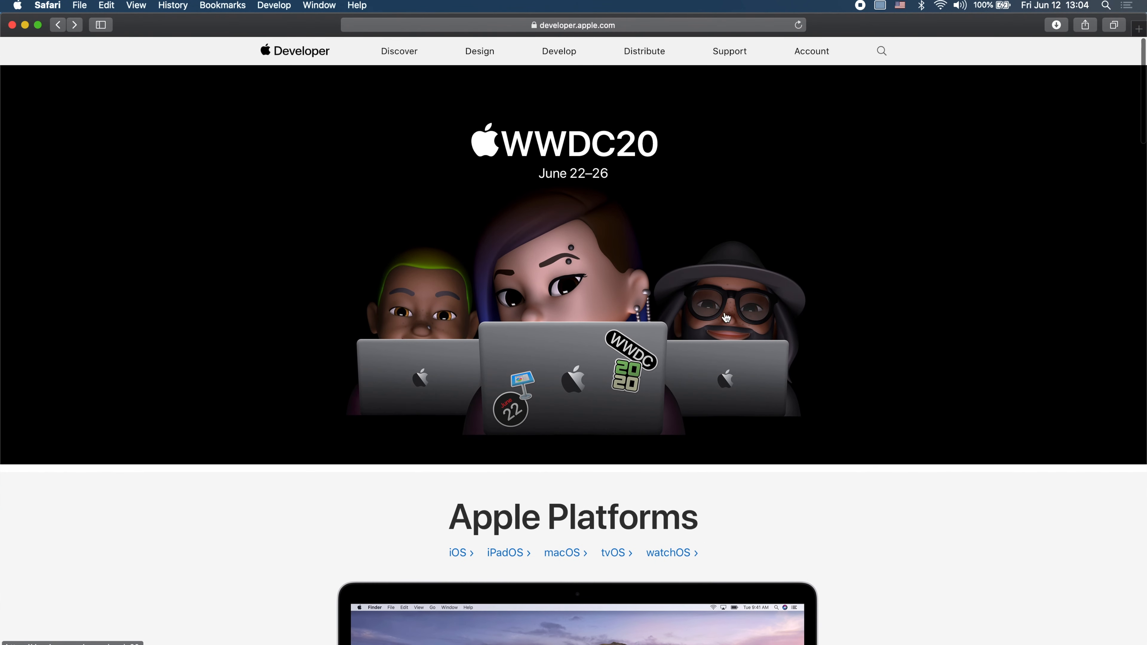
# Step: Return to Blocs, set medium.jpg as the empty bloc's background image, and close the Asset Manager
pyautogui.press('super+Tab')
pyautogui.hotkey('ctrl', 'Up')
pyautogui.click(440, 234)
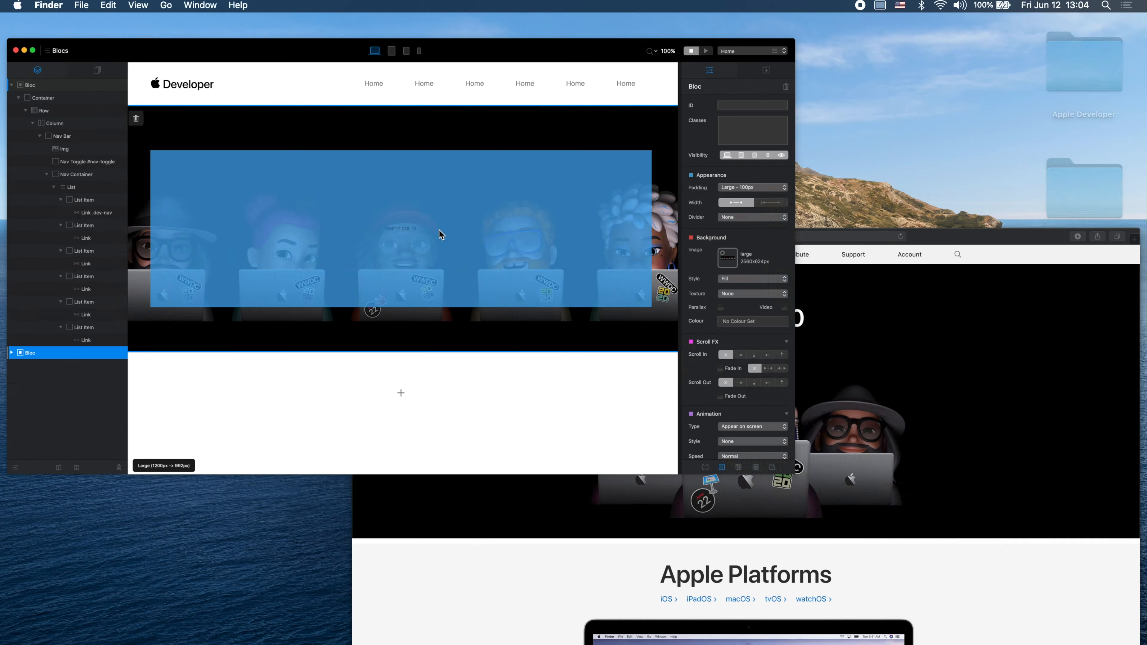
pyautogui.click(751, 316)
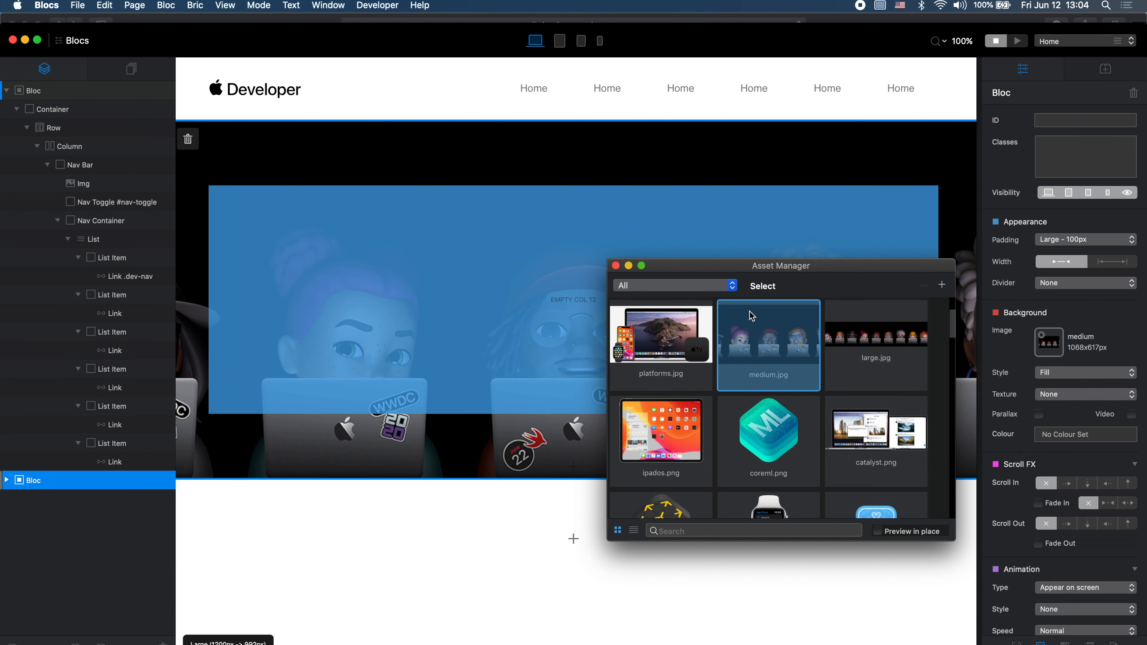
pyautogui.click(615, 265)
# Step: Switch to Safari and inspect the developer.apple.com page, showing its source files
pyautogui.press('super+Tab')
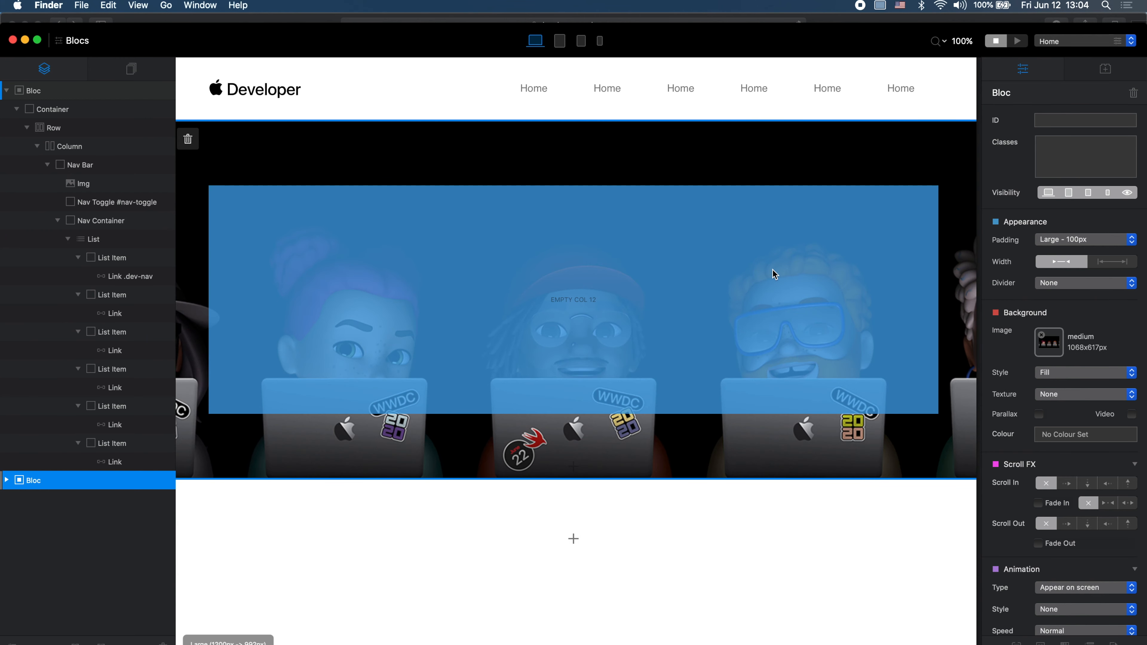
pyautogui.hotkey('ctrl', 'Up')
pyautogui.click(339, 370)
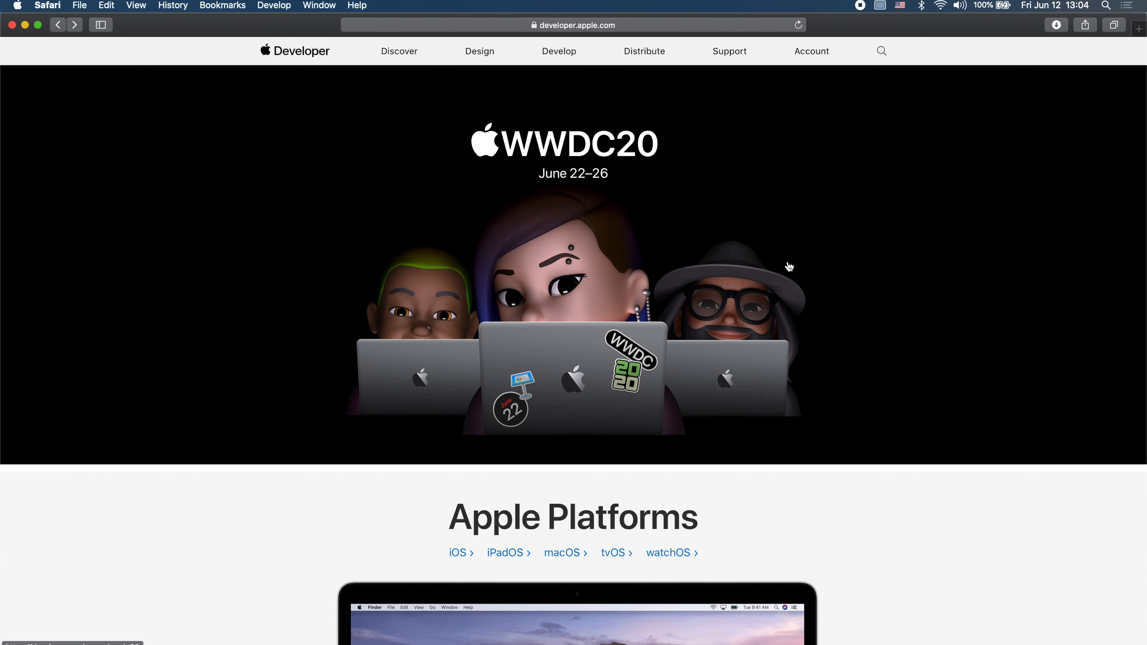
pyautogui.rightClick(972, 471)
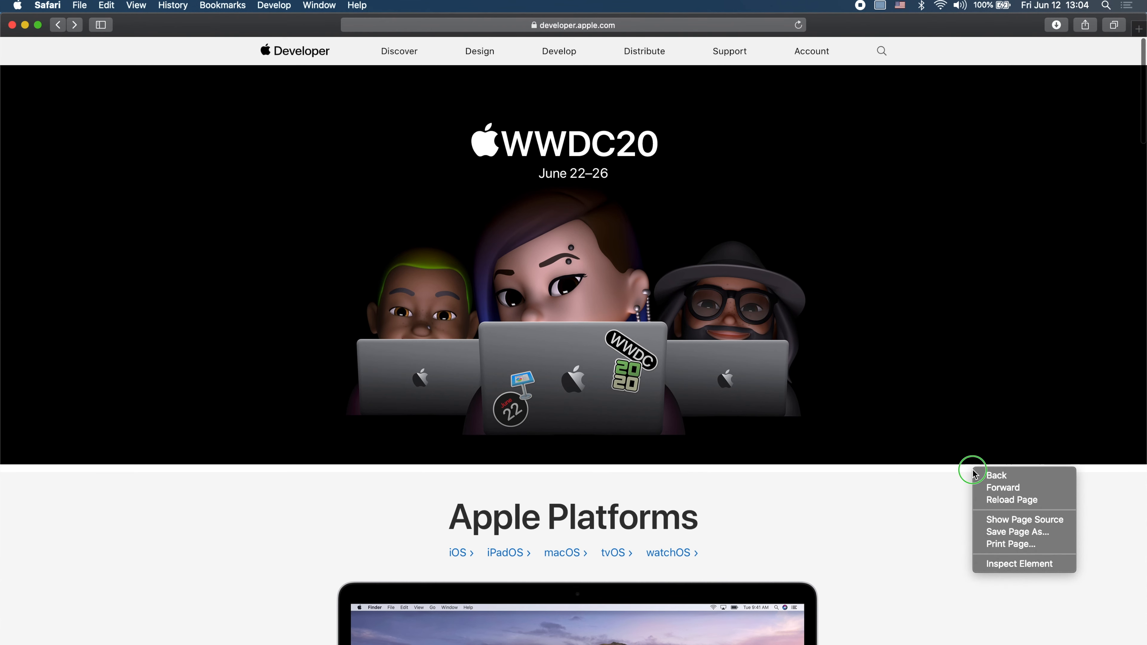
pyautogui.click(1000, 564)
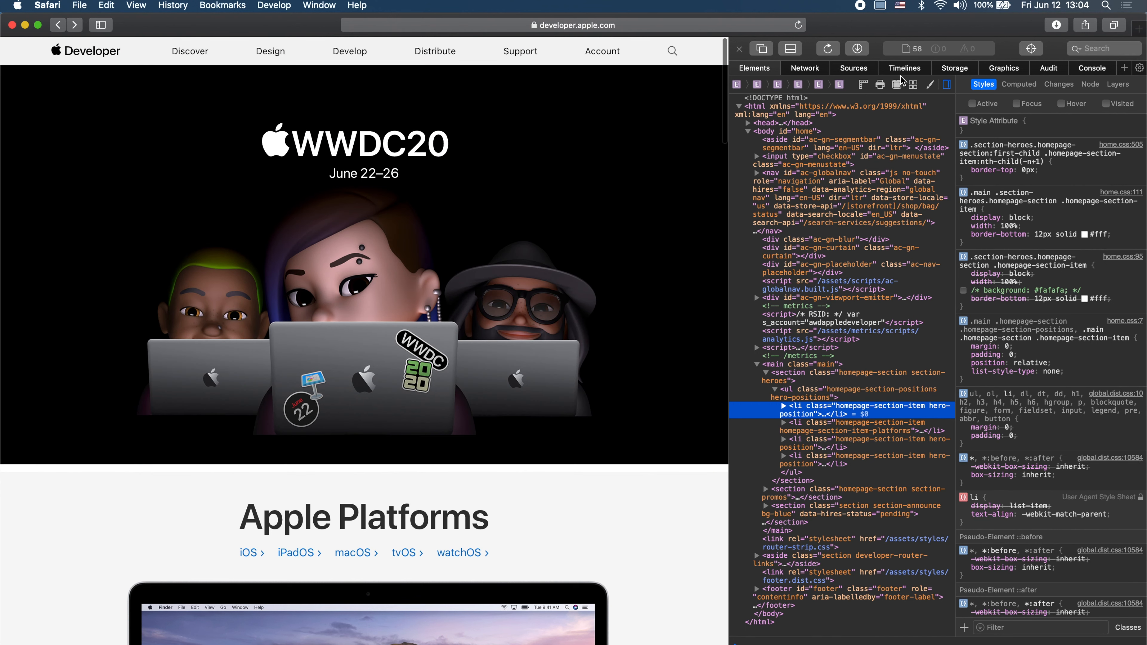
pyautogui.click(852, 70)
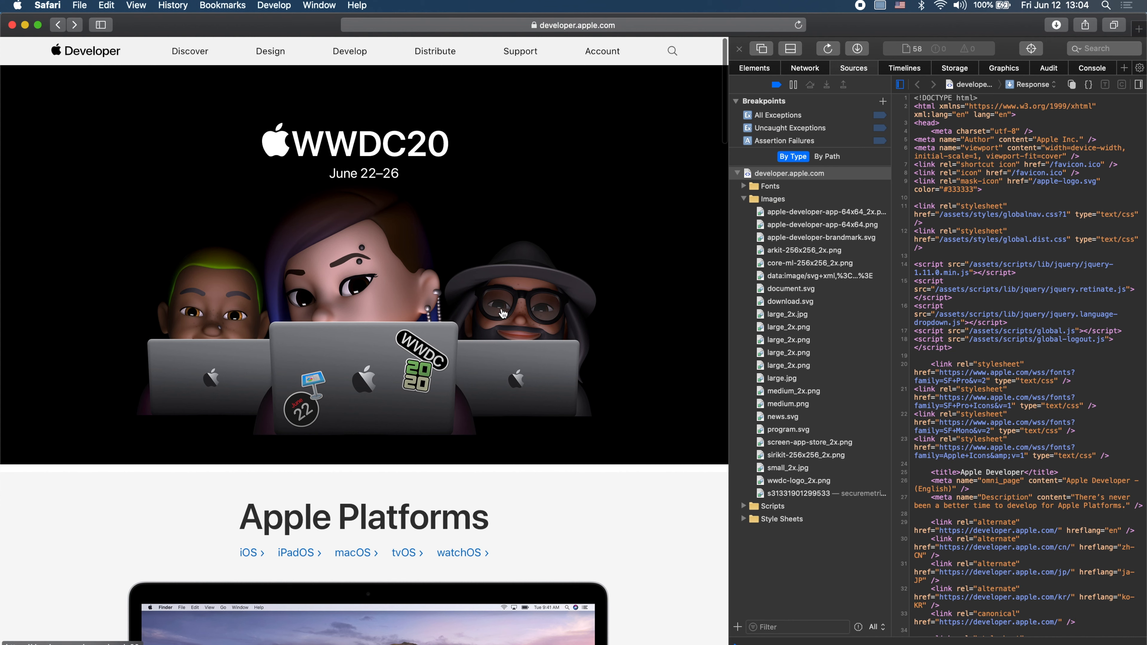
# Step: Preview the page's image resources one by one to find the hero banner picture
pyautogui.click(858, 211)
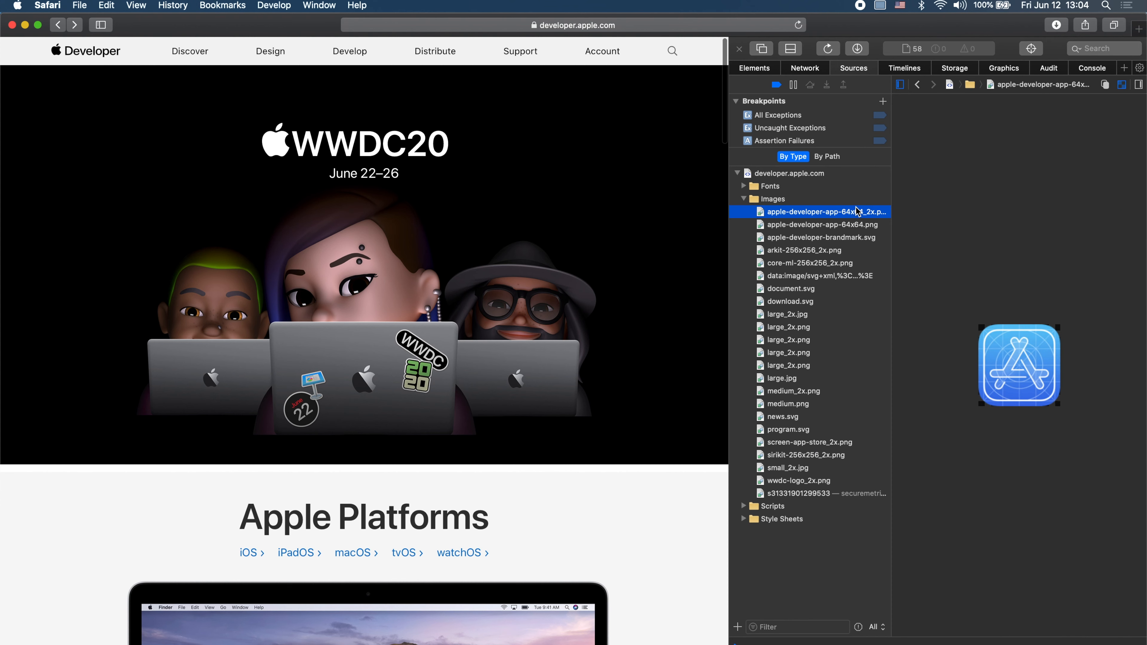
pyautogui.press('Down')
pyautogui.press('Down')
pyautogui.press('Down')
pyautogui.press('Down')
pyautogui.press('Down')
pyautogui.press('Down')
pyautogui.press('Down')
pyautogui.press('Down')
pyautogui.press('Down')
pyautogui.press('Down')
pyautogui.press('Down')
pyautogui.press('Down')
pyautogui.press('Down')
pyautogui.press('Down')
pyautogui.press('Down')
pyautogui.press('Down')
pyautogui.press('Down')
pyautogui.press('Down')
pyautogui.press('Down')
pyautogui.press('Down')
pyautogui.press('Down')
pyautogui.press('Up')
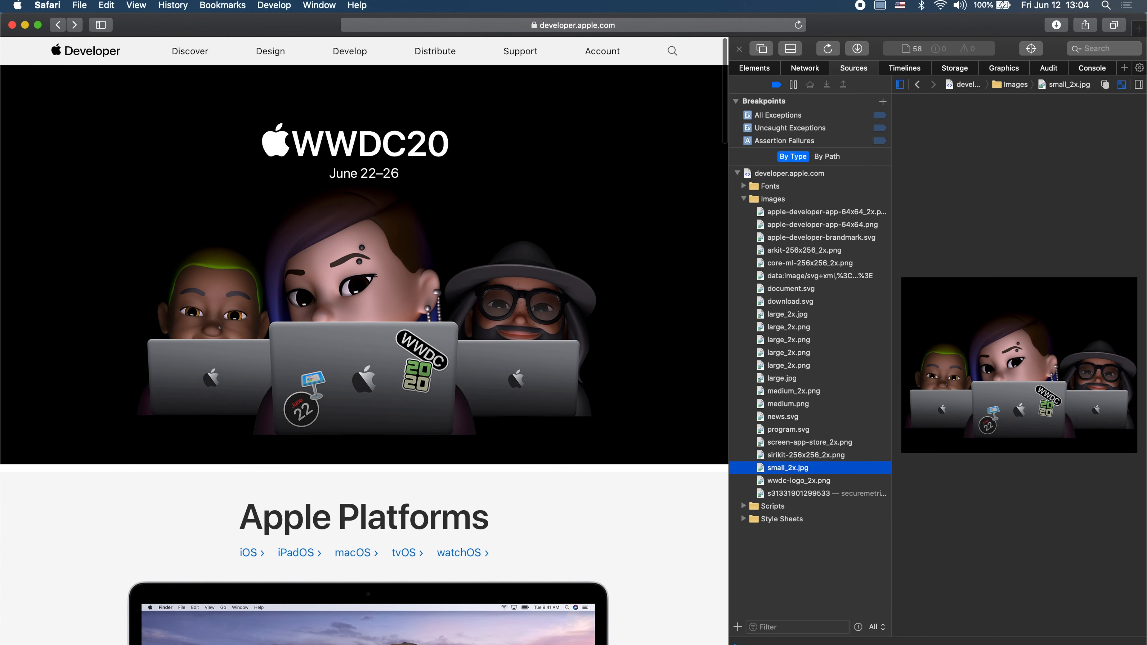
pyautogui.press('Down')
pyautogui.press('Down')
pyautogui.press('Up')
pyautogui.press('Up')
# Step: Widen the Safari window beyond the screen width and shift it until the page inspector is in view
pyautogui.moveTo(230, 25); pyautogui.dragTo(878, 25)
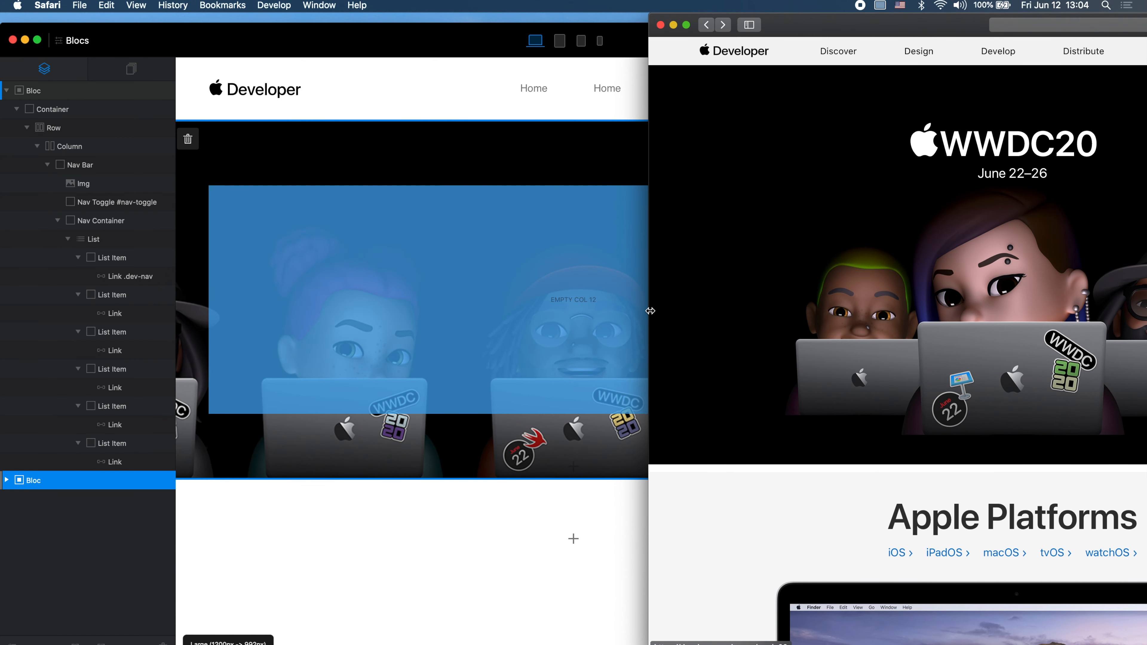
pyautogui.moveTo(650, 311); pyautogui.dragTo(93, 302)
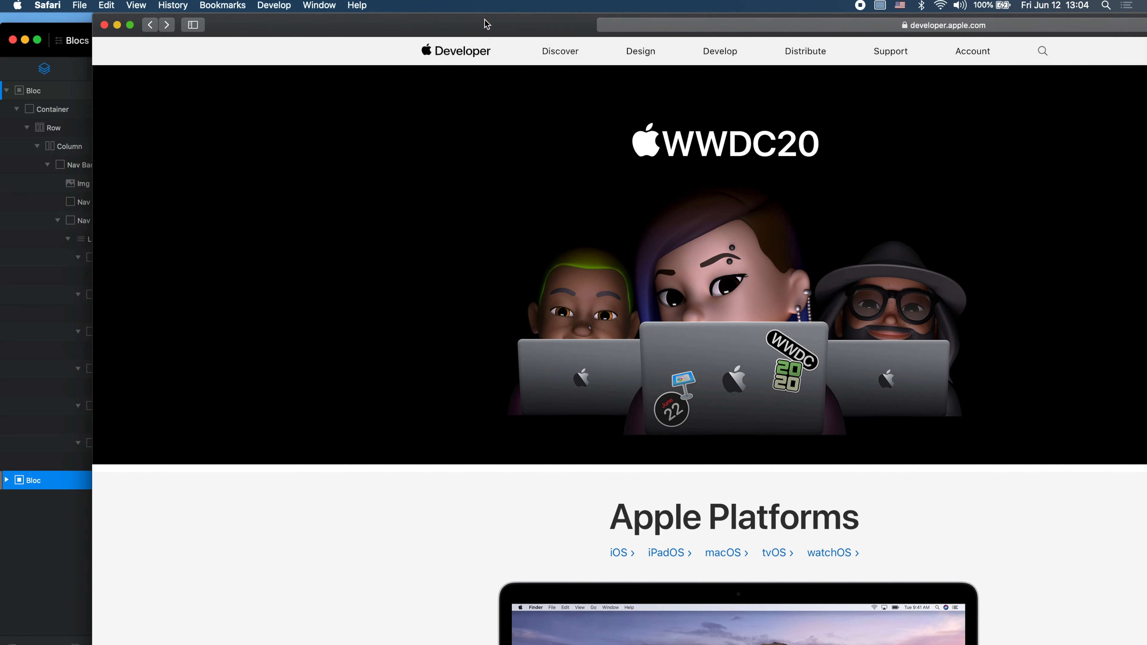
pyautogui.moveTo(486, 24); pyautogui.dragTo(29, 9)
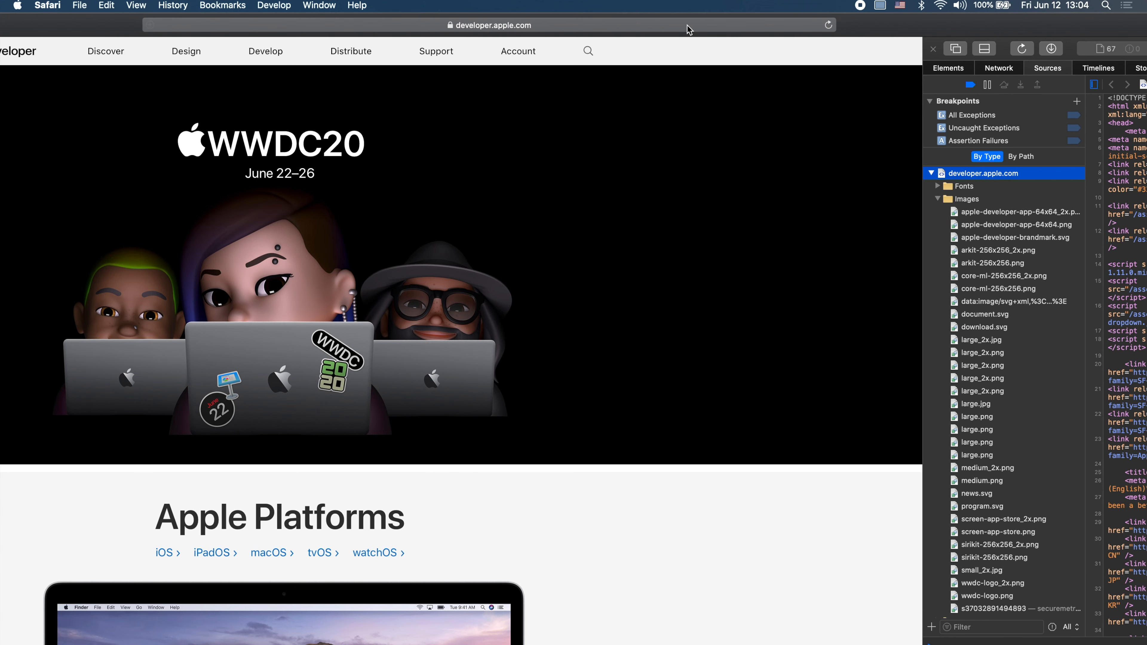
pyautogui.moveTo(911, 27); pyautogui.dragTo(566, 3)
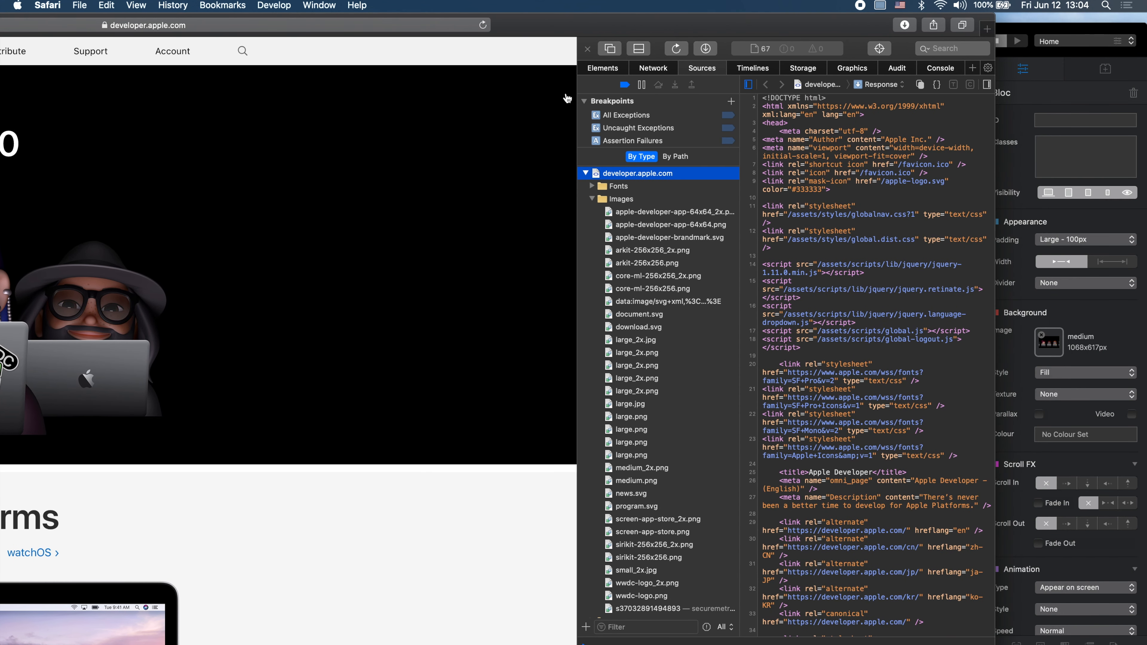
# Step: Go through the image resources of the widened page again, checking each preview for the hero banner picture
pyautogui.click(656, 391)
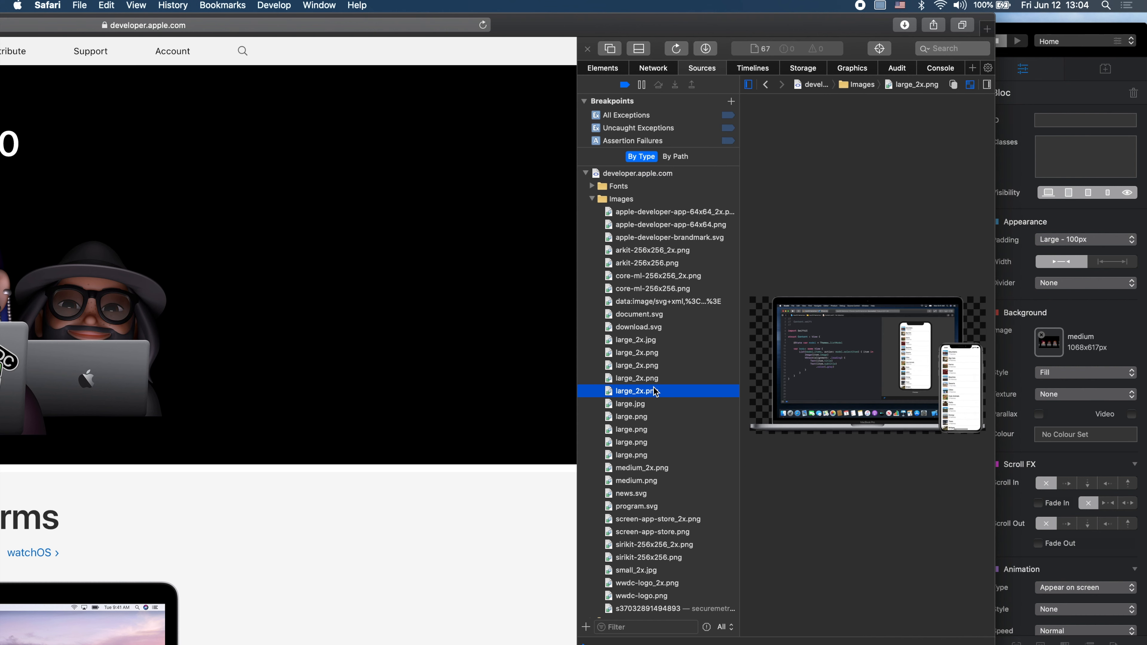
pyautogui.scroll(-2, 637, 549)
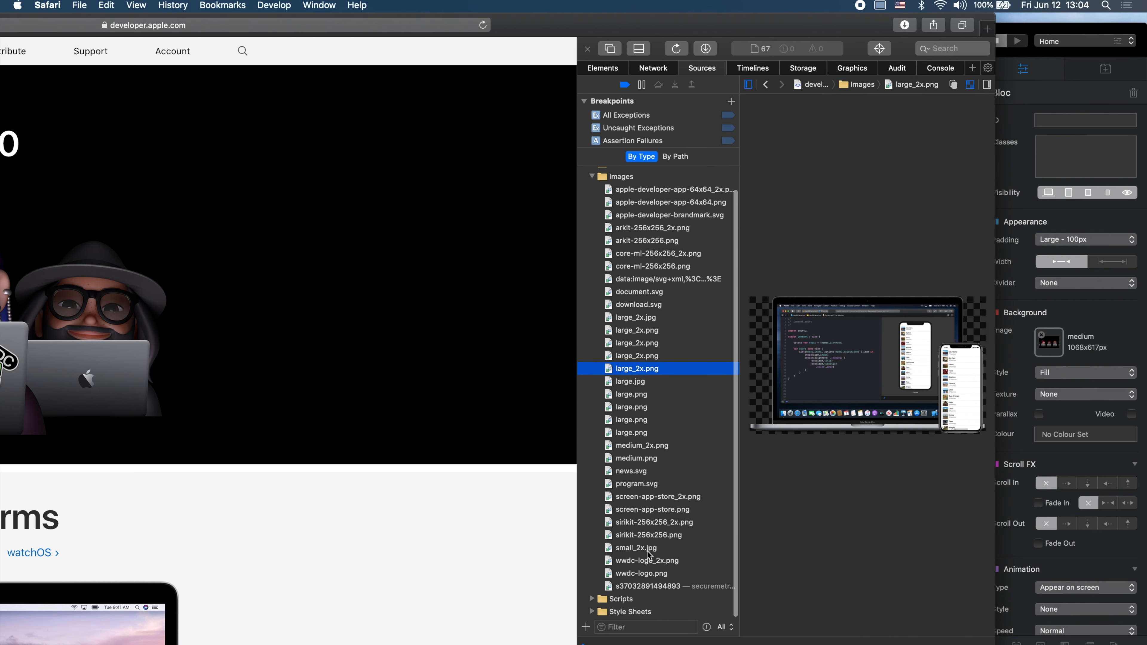
pyautogui.click(637, 549)
pyautogui.press('Up')
pyautogui.press('Up')
pyautogui.press('Up')
pyautogui.press('Up')
pyautogui.press('Up')
pyautogui.press('Up')
pyautogui.press('Up')
pyautogui.press('Up')
pyautogui.press('Up')
pyautogui.press('Up')
pyautogui.press('Up')
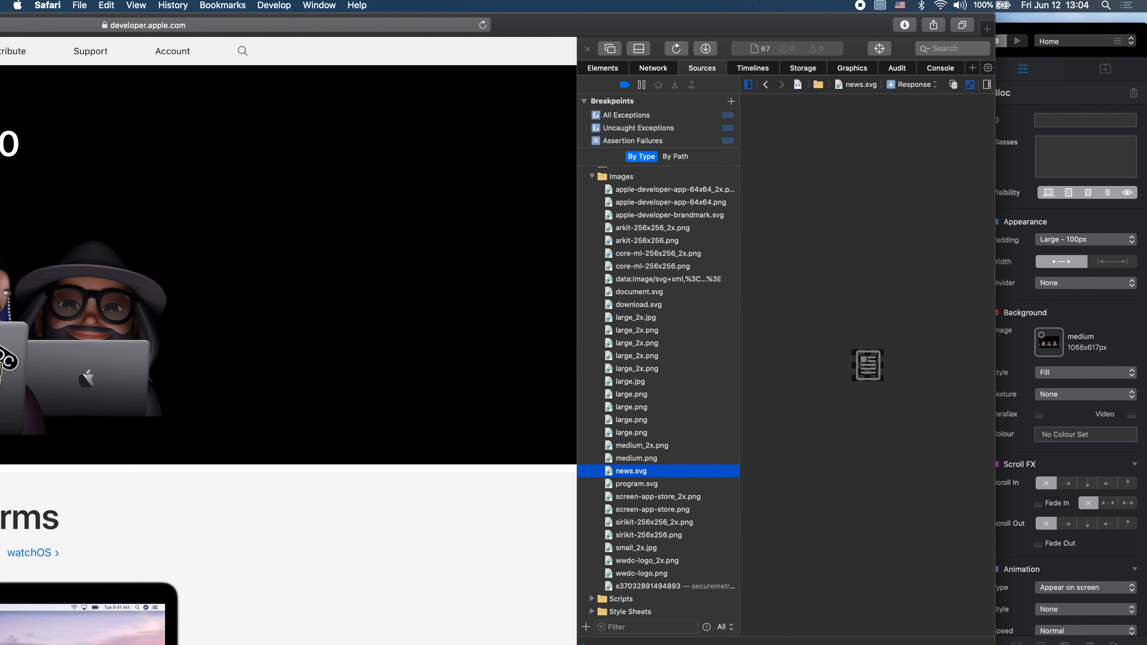
pyautogui.press('Up')
pyautogui.press('Up')
pyautogui.press('Up')
pyautogui.press('Up')
pyautogui.press('Up')
pyautogui.press('Up')
pyautogui.press('Up')
pyautogui.press('Up')
pyautogui.press('Up')
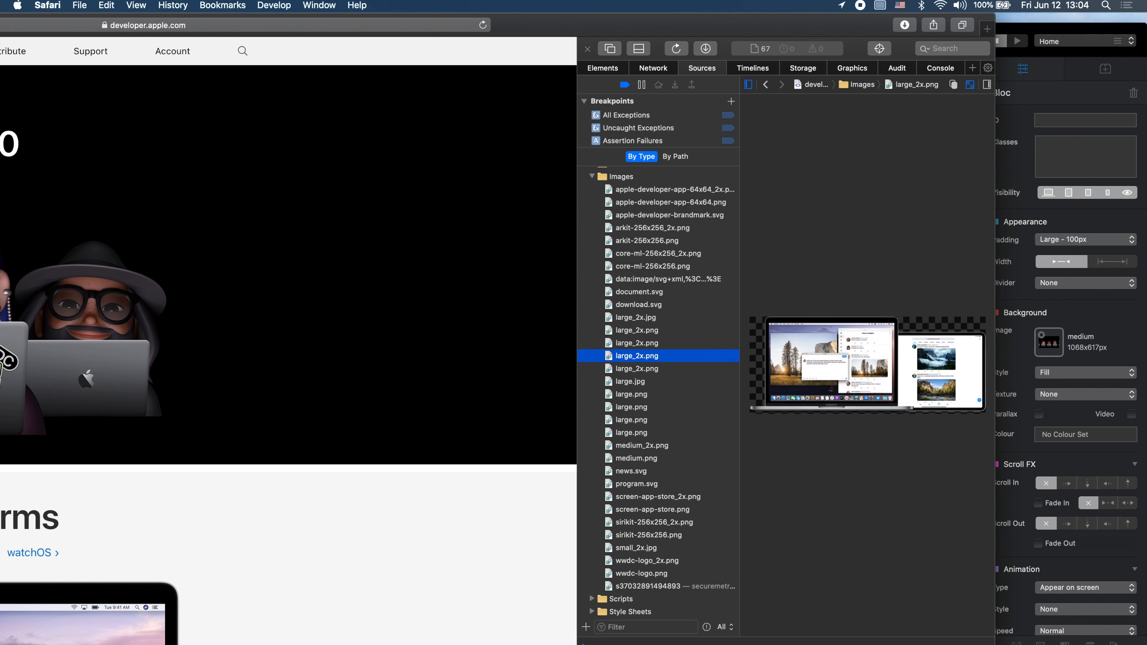
pyautogui.press('Up')
pyautogui.press('Up')
pyautogui.press('Up')
pyautogui.press('Up')
pyautogui.press('Up')
pyautogui.press('Up')
pyautogui.press('Up')
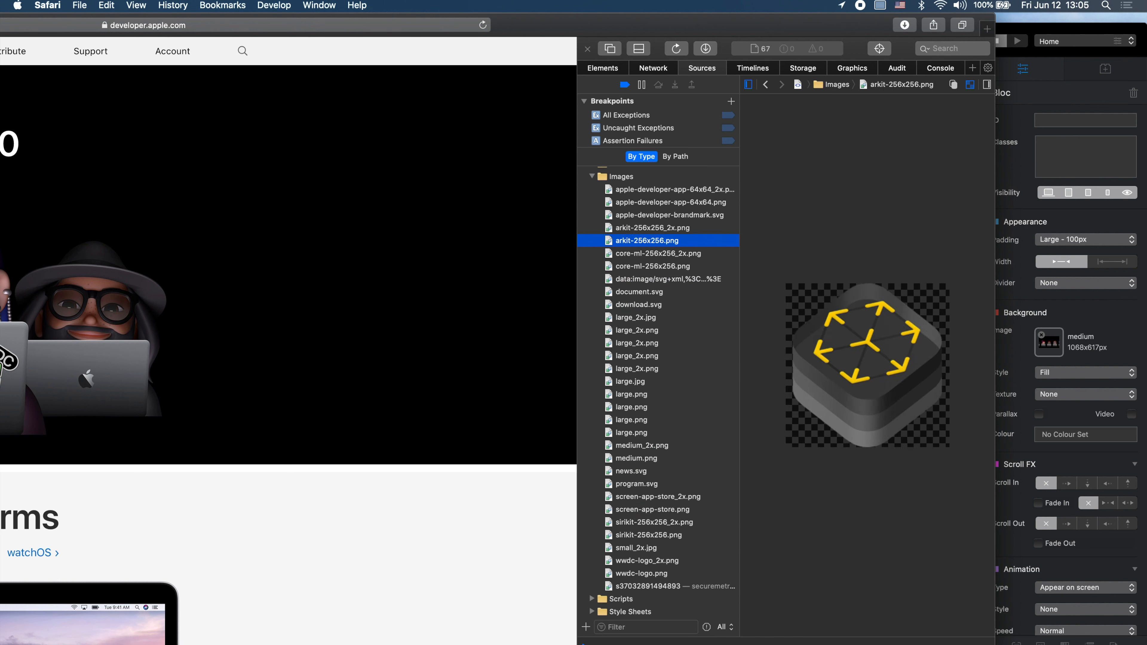
pyautogui.press('Up')
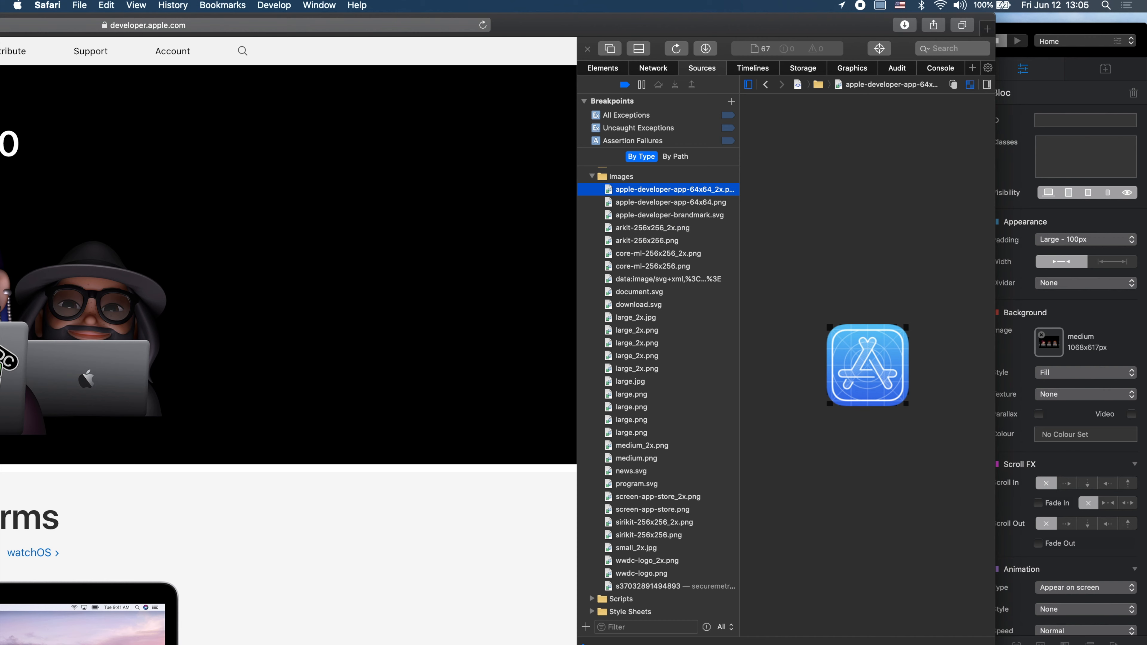
# Step: Save small_2x.jpg from the page's image resources to the desktop
pyautogui.click(651, 548)
pyautogui.moveTo(839, 390); pyautogui.dragTo(703, 209)
pyautogui.hotkey('ctrl', 'Up')
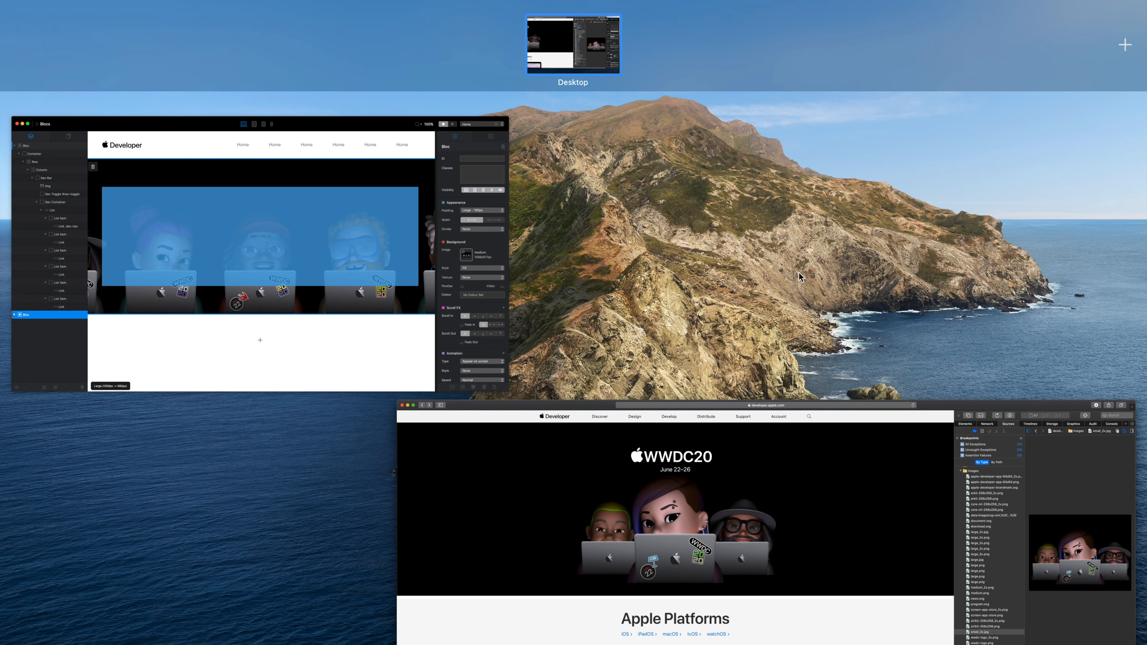
pyautogui.click(887, 540)
pyautogui.moveTo(891, 397); pyautogui.dragTo(892, 644)
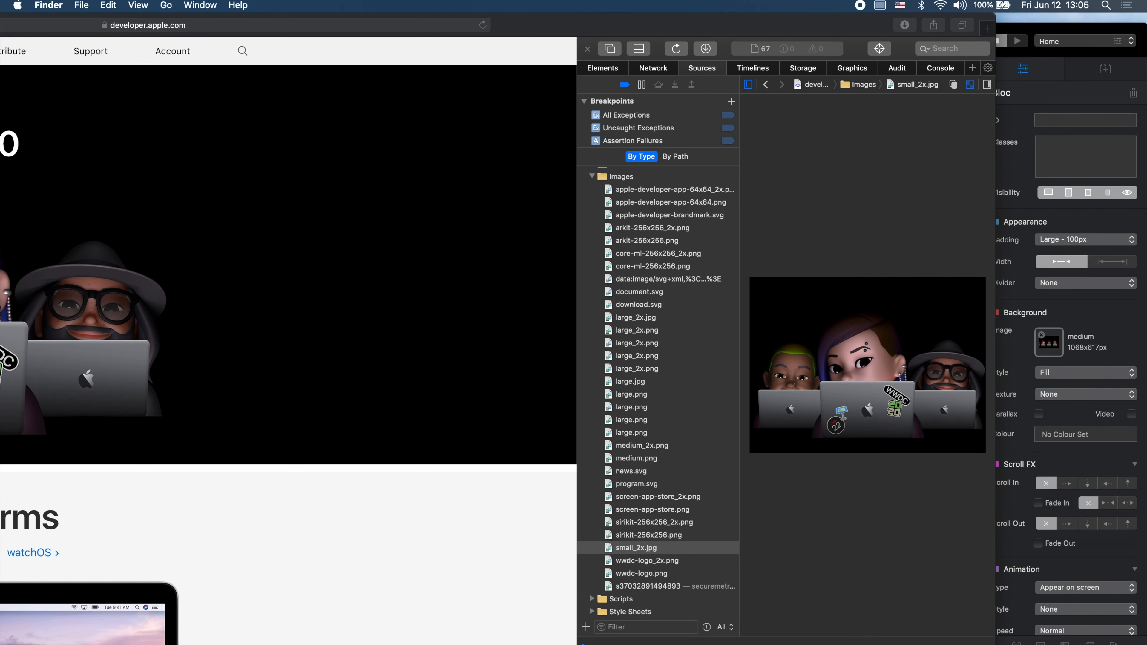
# Step: Reveal the desktop and check the file info and full preview of small_2x.jpg
pyautogui.press('F11')
pyautogui.click(1102, 56)
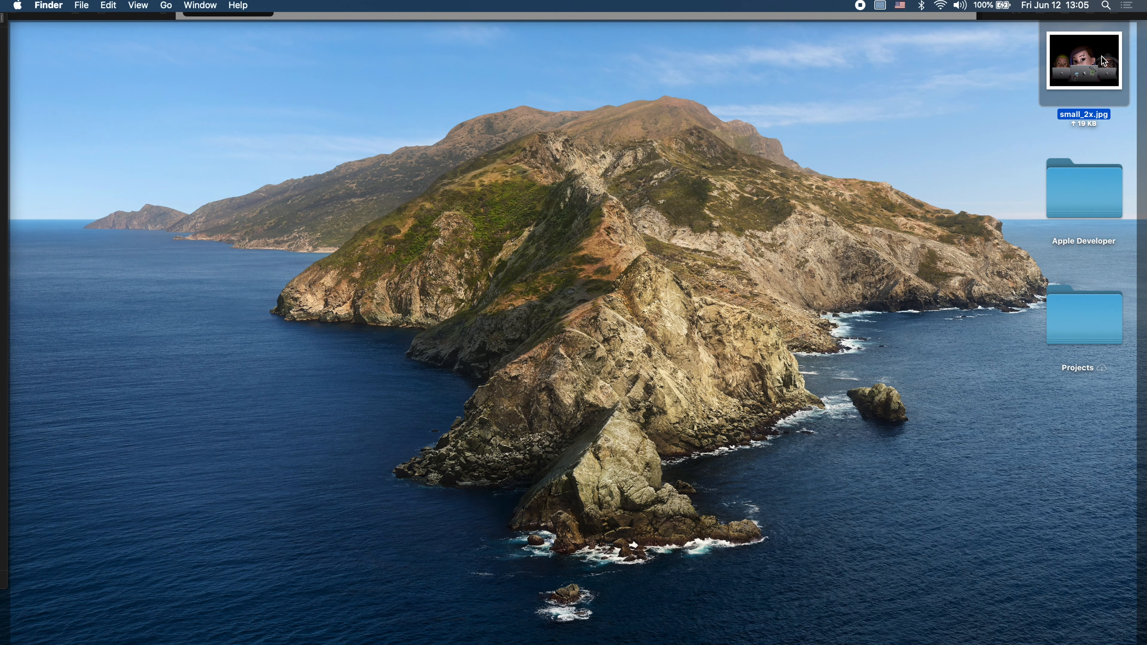
pyautogui.press('super+i')
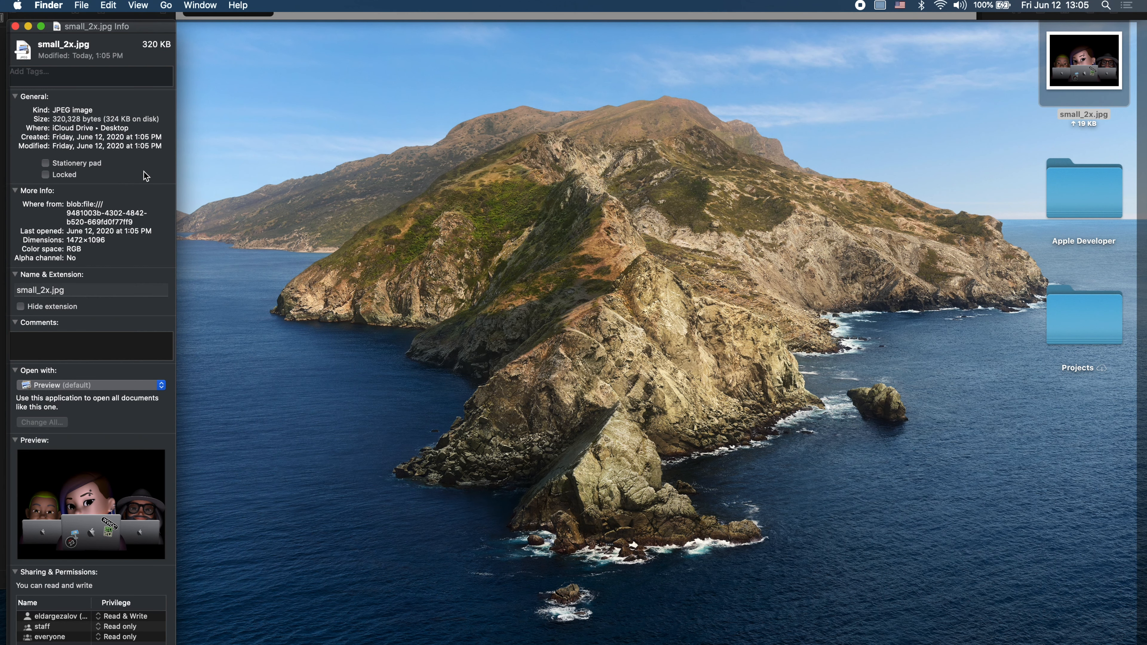
pyautogui.press('super+w')
pyautogui.press('space')
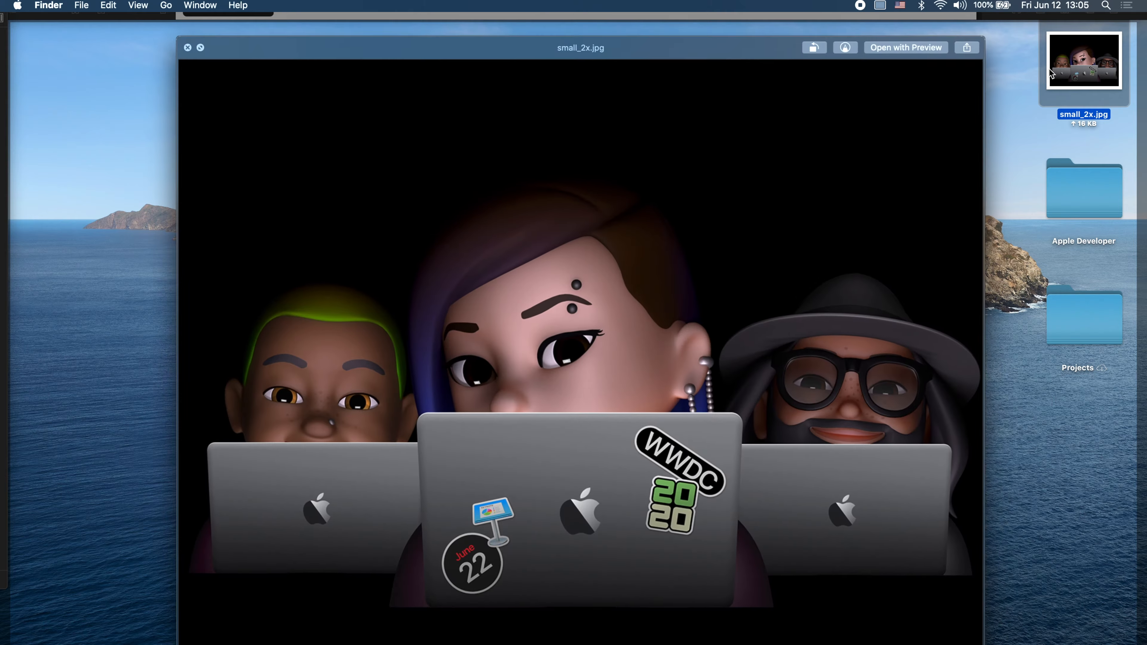
pyautogui.press('space')
# Step: Switch to Blocs and set small_2x.jpg as the hero bloc's background image
pyautogui.moveTo(1066, 71); pyautogui.dragTo(652, 151)
pyautogui.hotkey('ctrl', 'Up')
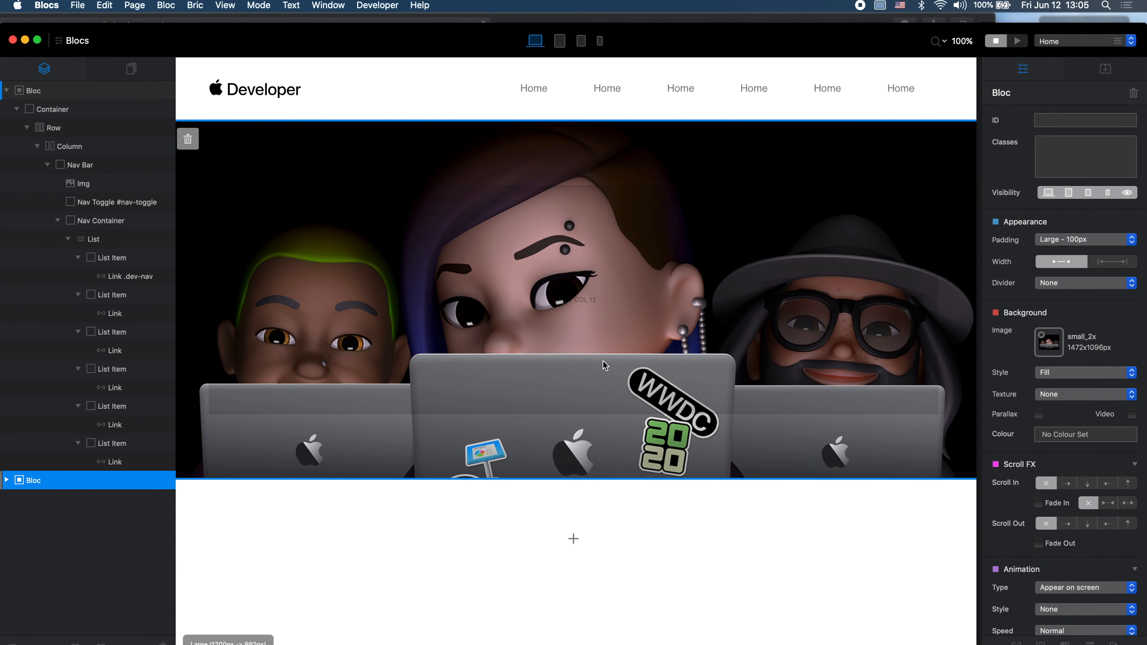
# Step: Switch to Safari, close the page inspector, and widen the window beyond the hero banner's full width
pyautogui.press('super+Tab')
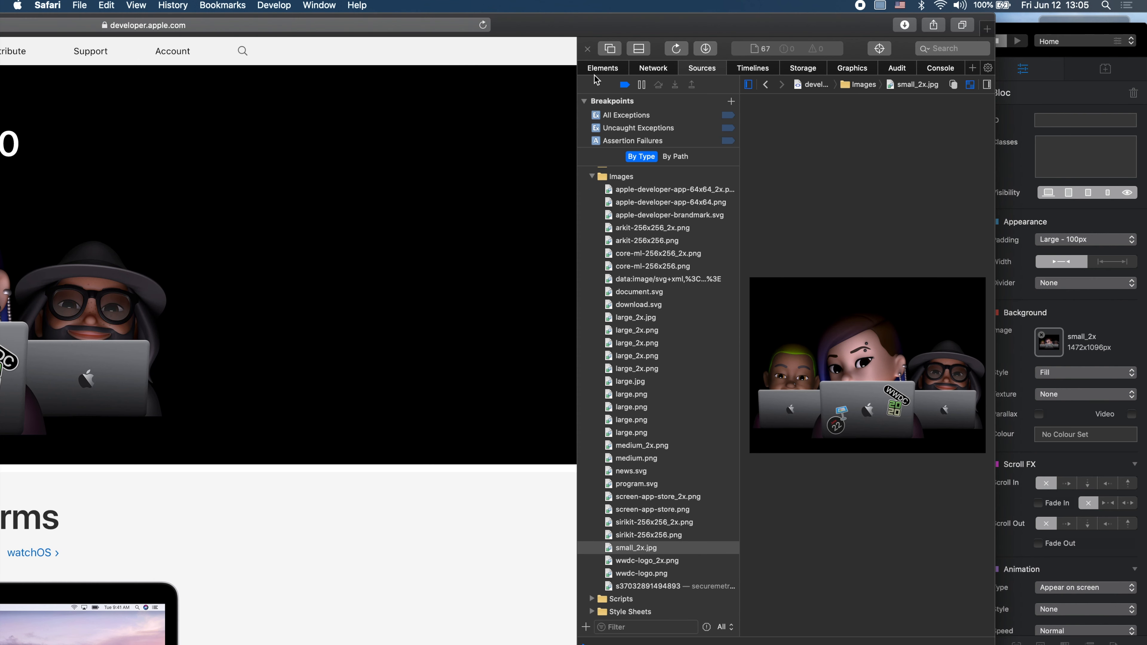
pyautogui.click(588, 49)
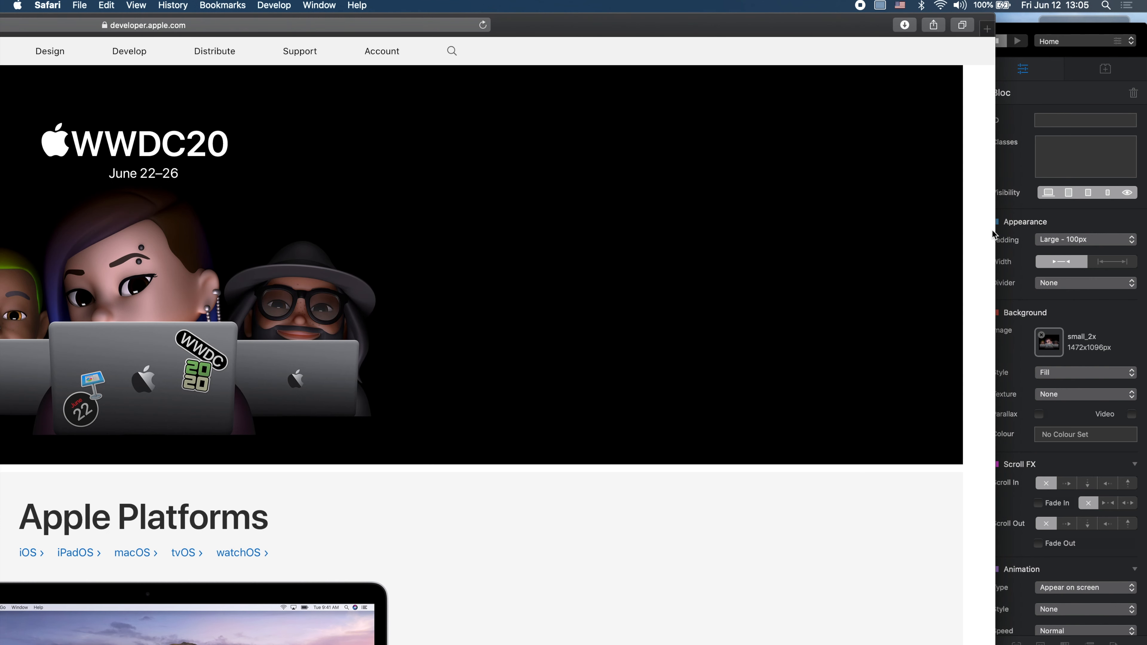
pyautogui.moveTo(807, 35); pyautogui.dragTo(973, 63)
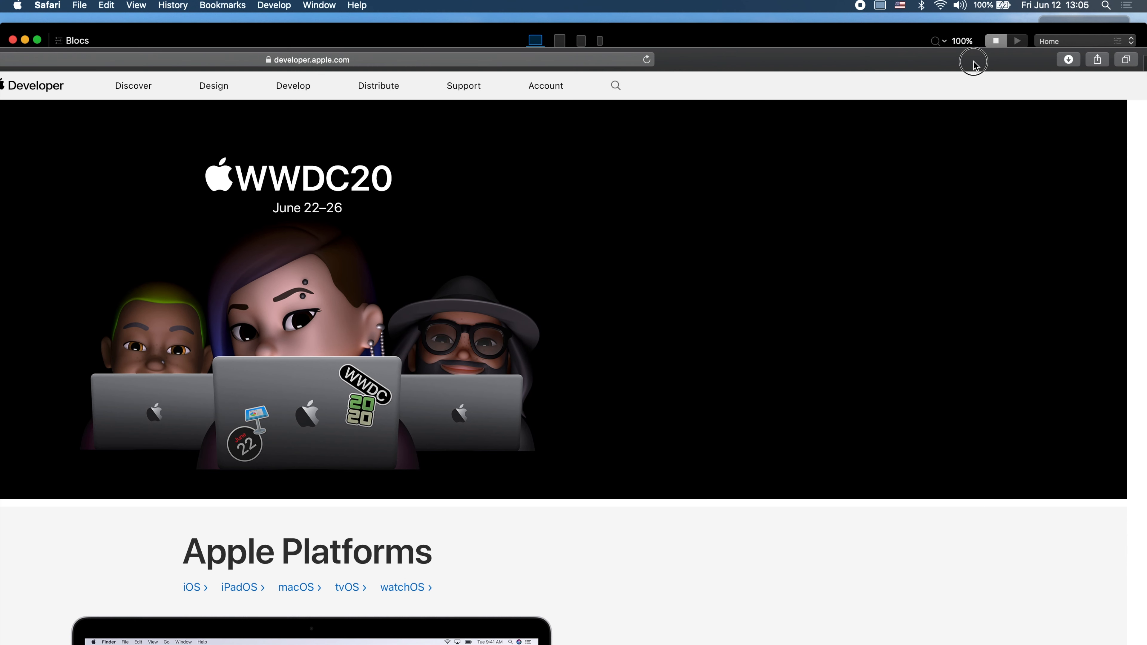
pyautogui.moveTo(973, 64); pyautogui.dragTo(683, 2)
pyautogui.moveTo(867, 172); pyautogui.dragTo(1048, 185)
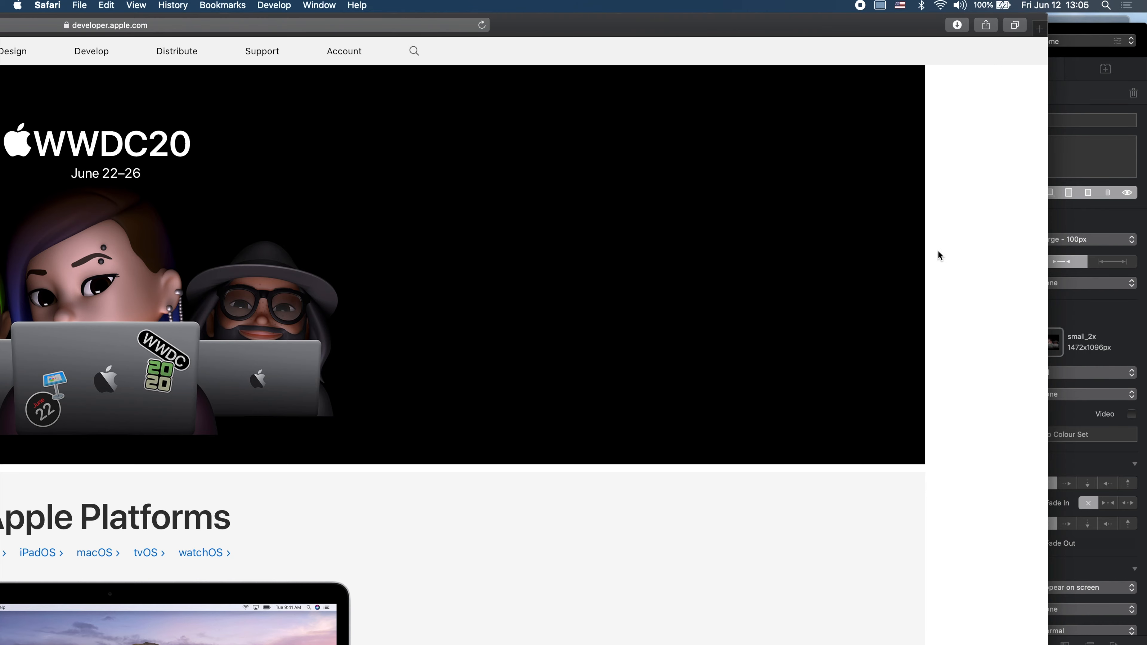
# Step: Examine how the hero banner and the sections below it are laid out on the widened Apple Developer page
pyautogui.scroll(-20, 917, 268)
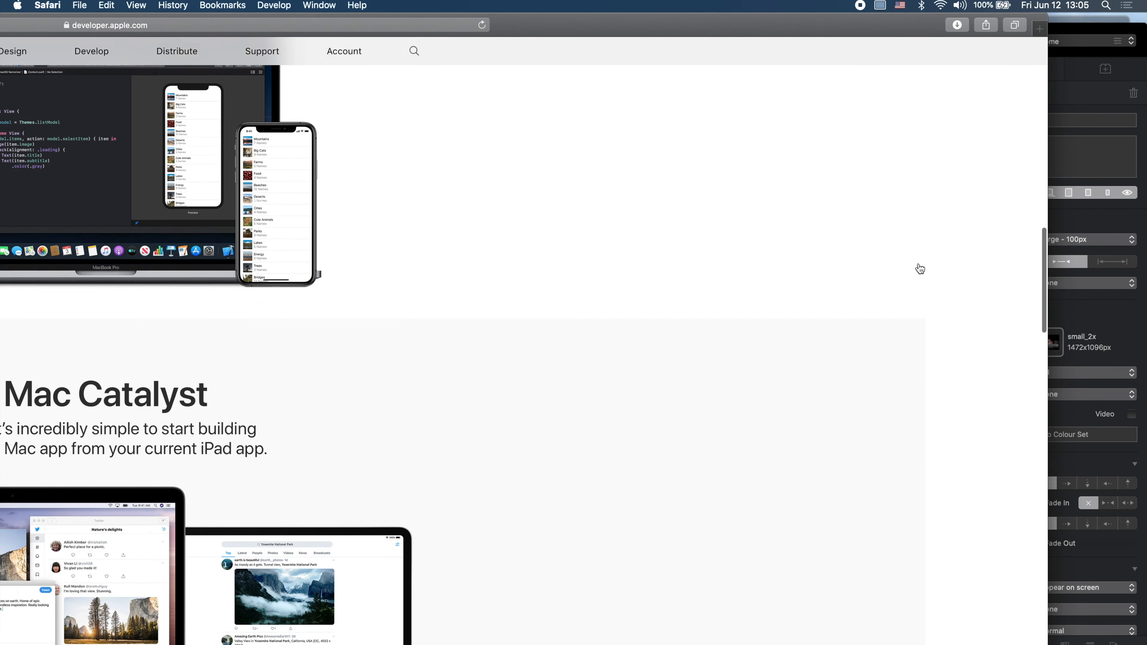
pyautogui.hotkey('ctrl', 'Up')
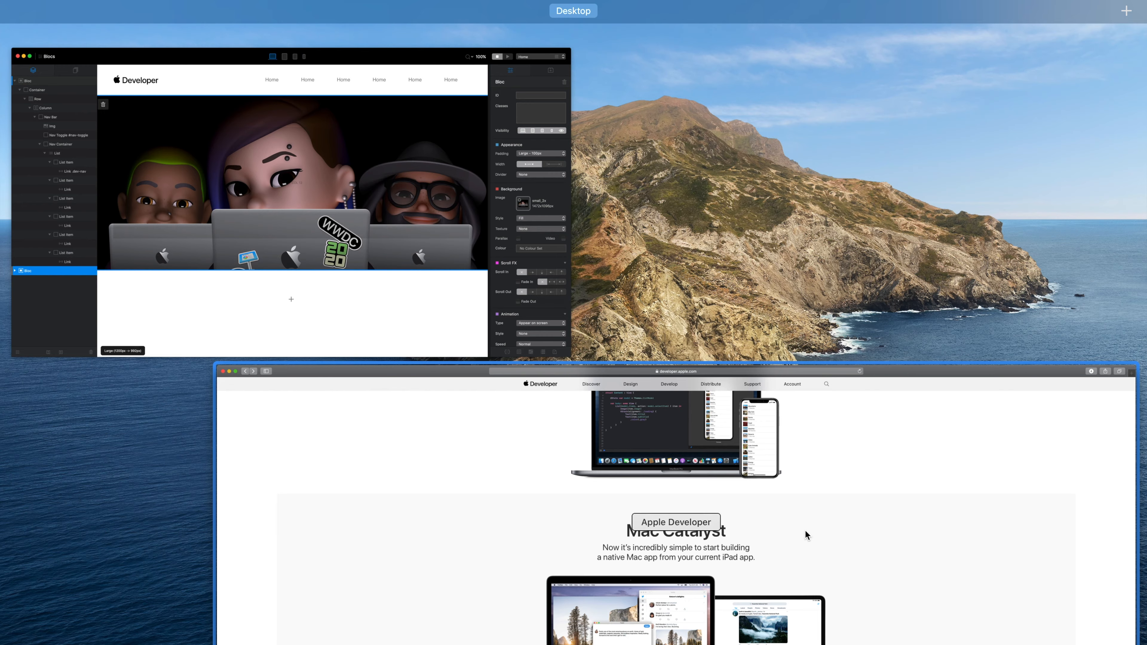
pyautogui.click(804, 530)
pyautogui.scroll(15, 796, 396)
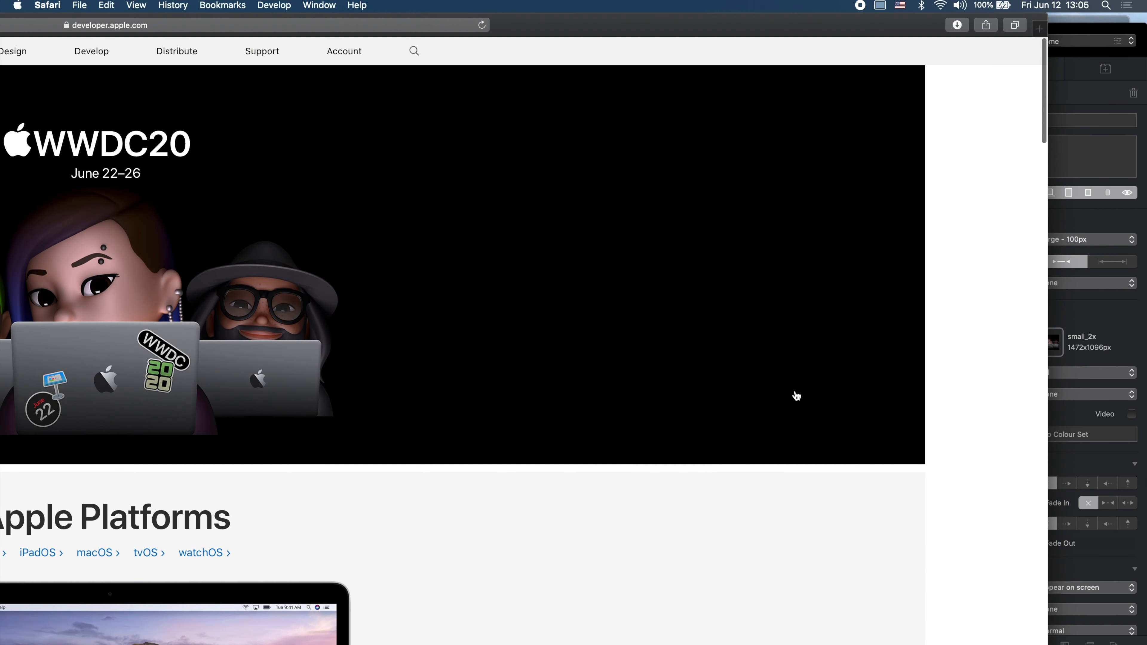
pyautogui.hotkey('ctrl', 'Up')
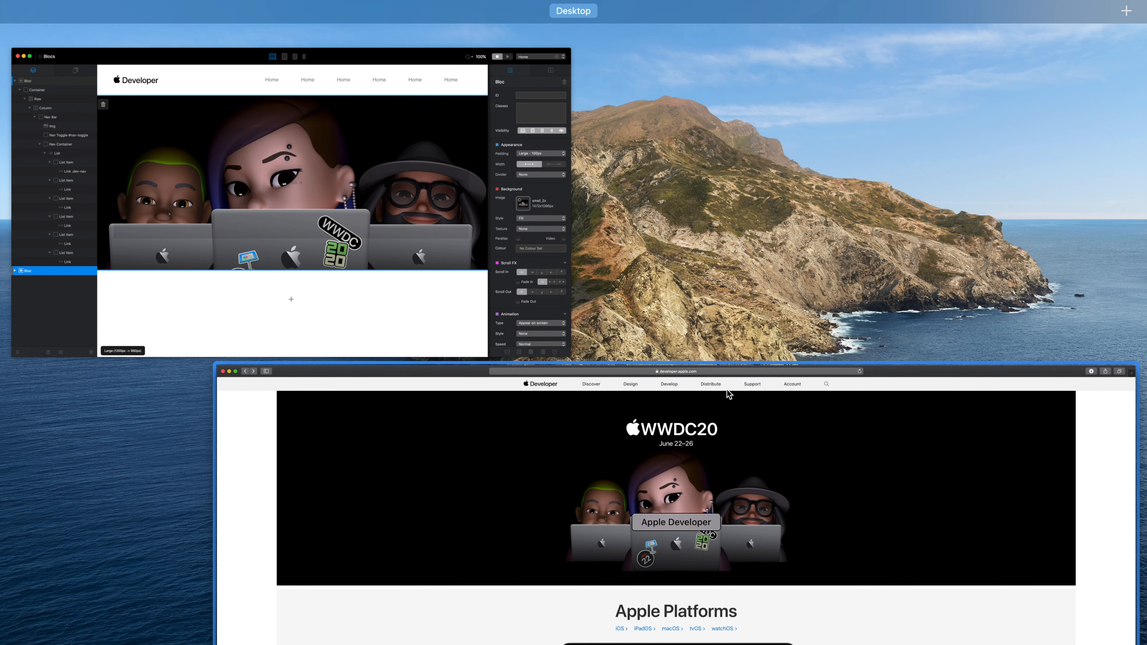
pyautogui.click(878, 488)
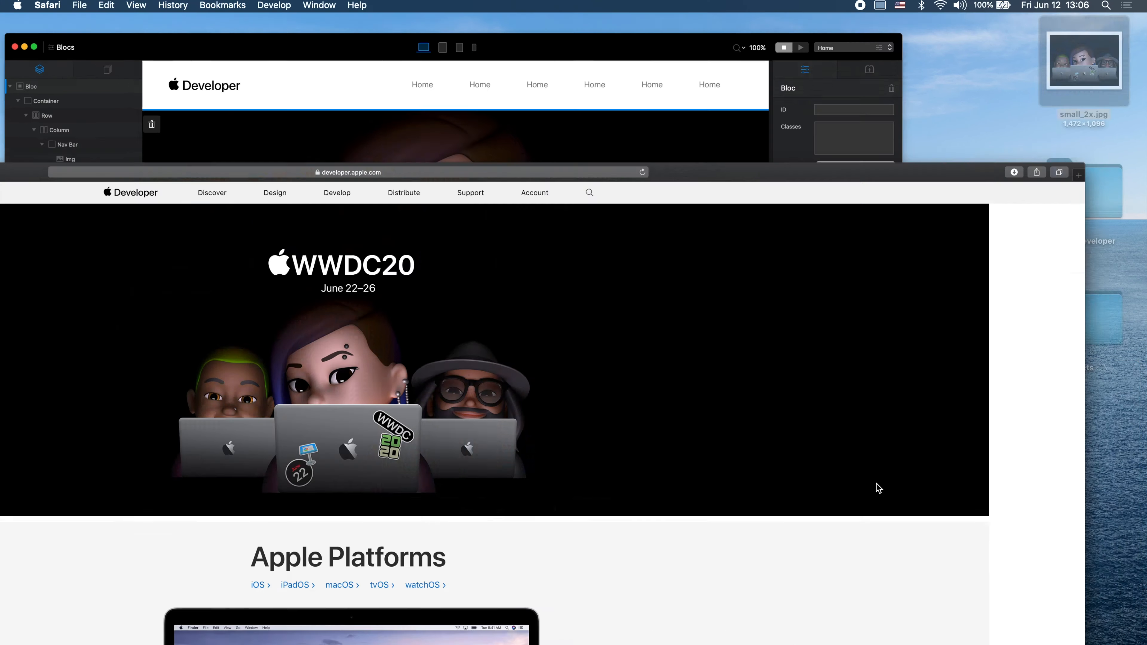
pyautogui.scroll(-10, 876, 487)
pyautogui.scroll(-9, 697, 519)
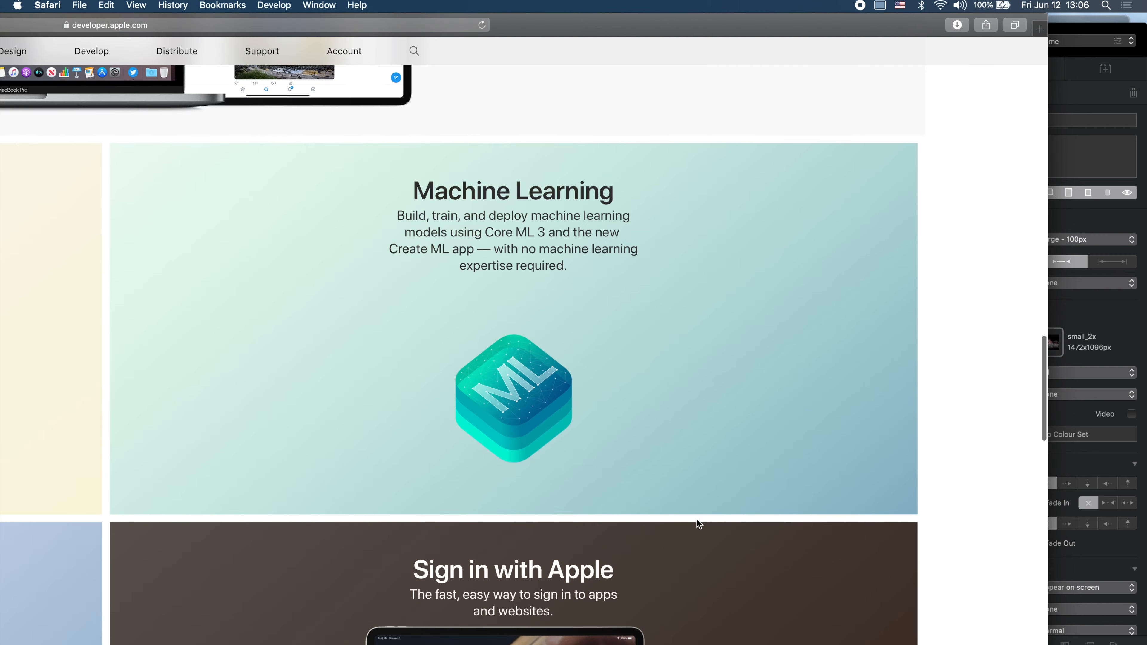
pyautogui.hotkey('ctrl', 'Up')
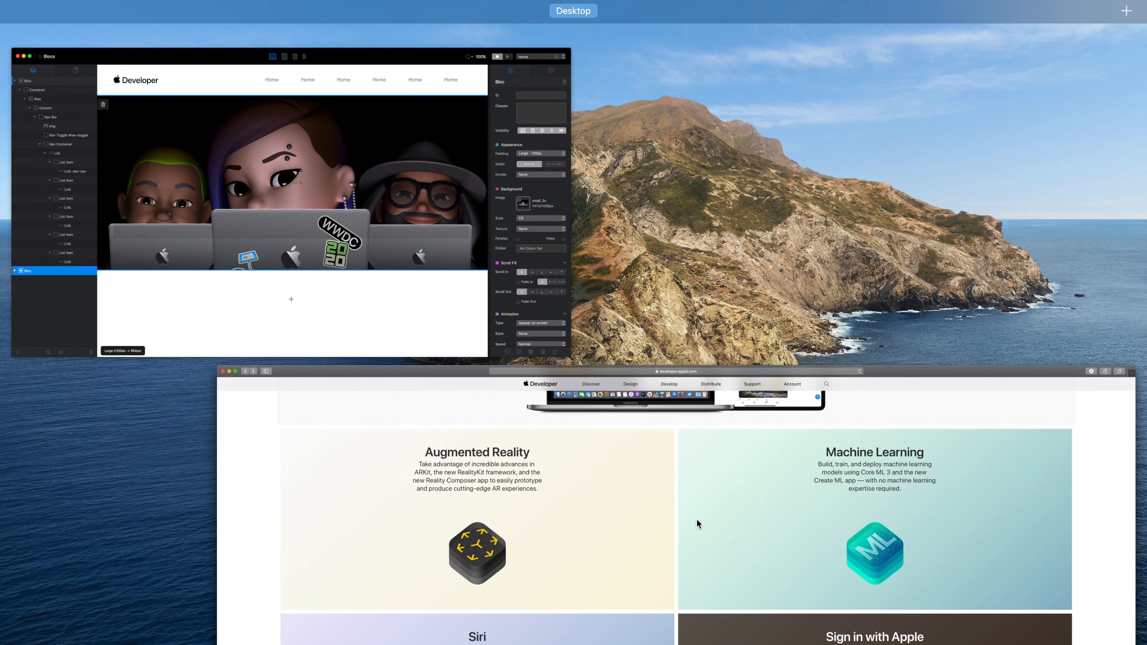
pyautogui.click(696, 518)
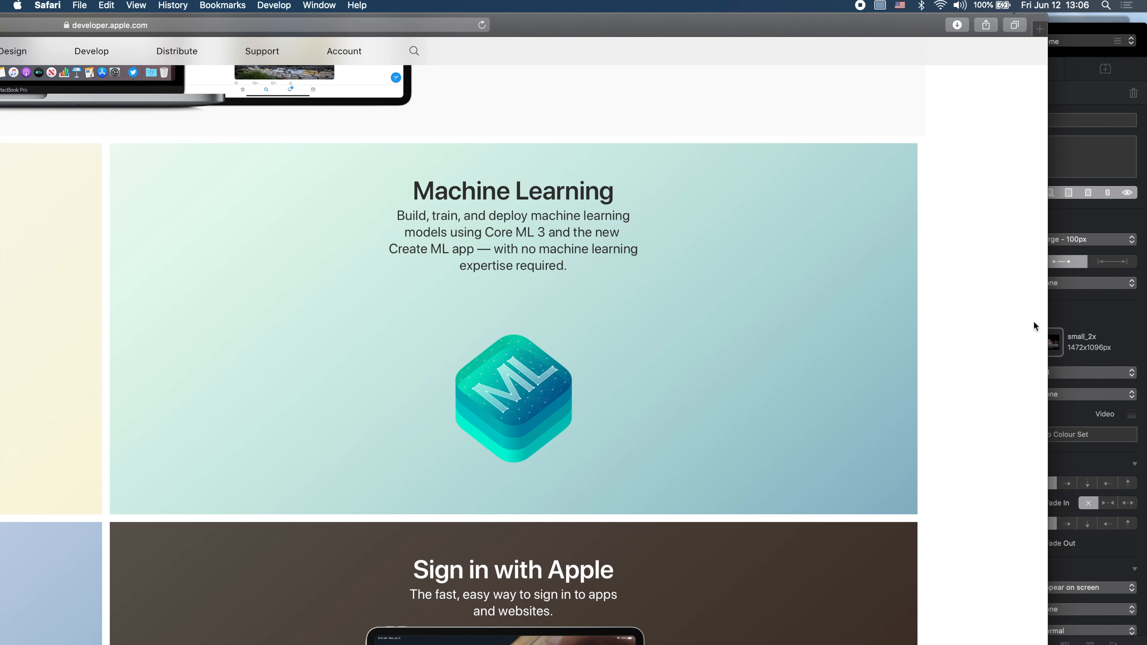
# Step: Narrow the Safari window to fit the screen and return the page to the WWDC20 hero banner
pyautogui.moveTo(1048, 322); pyautogui.dragTo(289, 361)
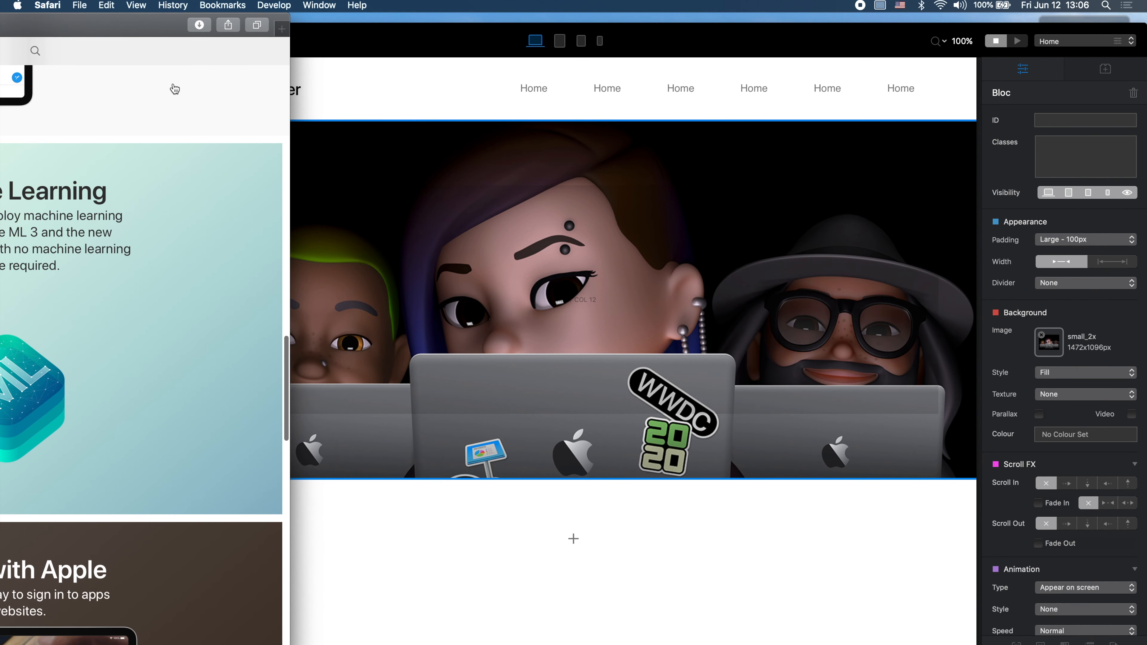
pyautogui.moveTo(121, 29); pyautogui.dragTo(961, 2)
pyautogui.scroll(10, 987, 196)
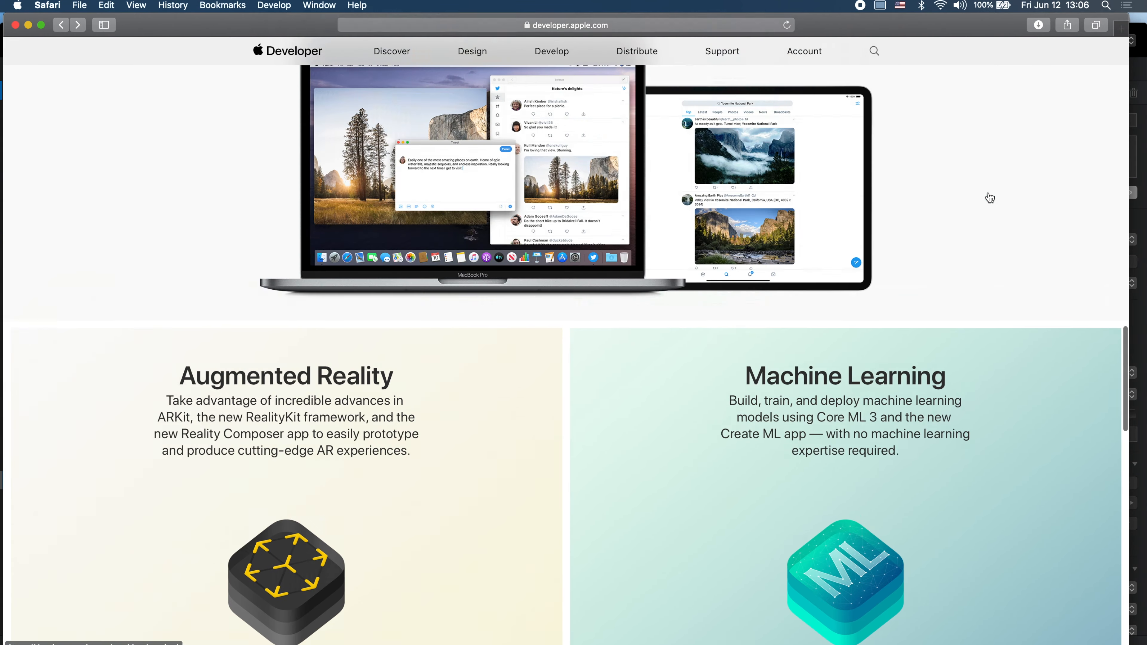
pyautogui.hotkey('ctrl', 'Up')
pyautogui.click(897, 499)
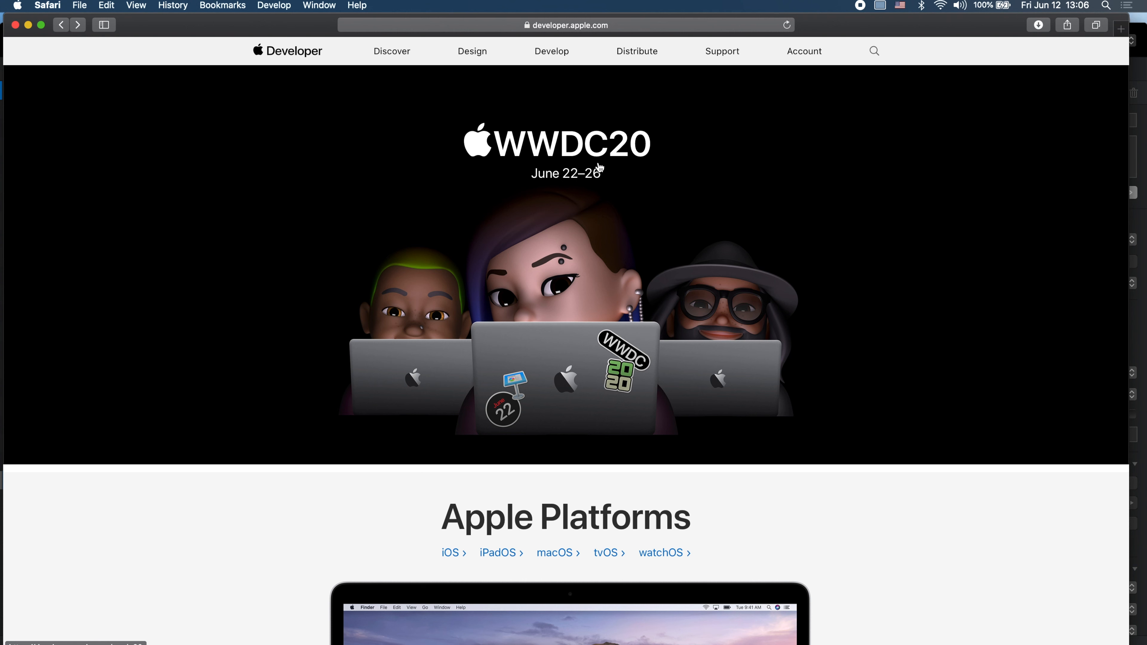
# Step: Switch to Blocs and remove the hero bloc's background image
pyautogui.hotkey('ctrl', 'Up')
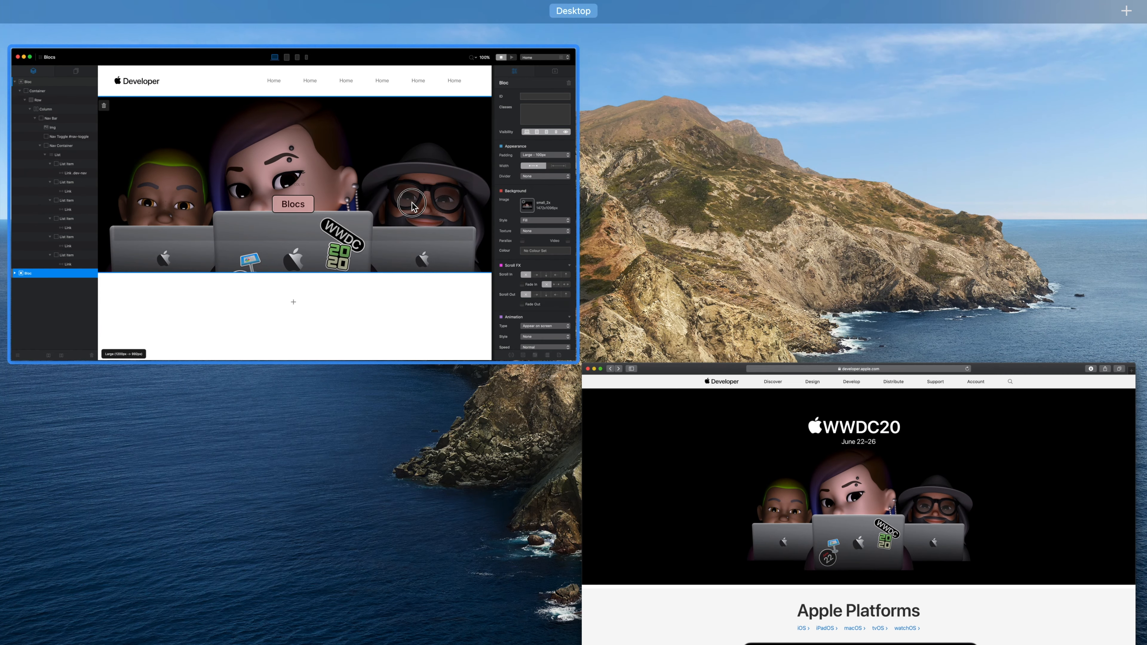
pyautogui.click(501, 194)
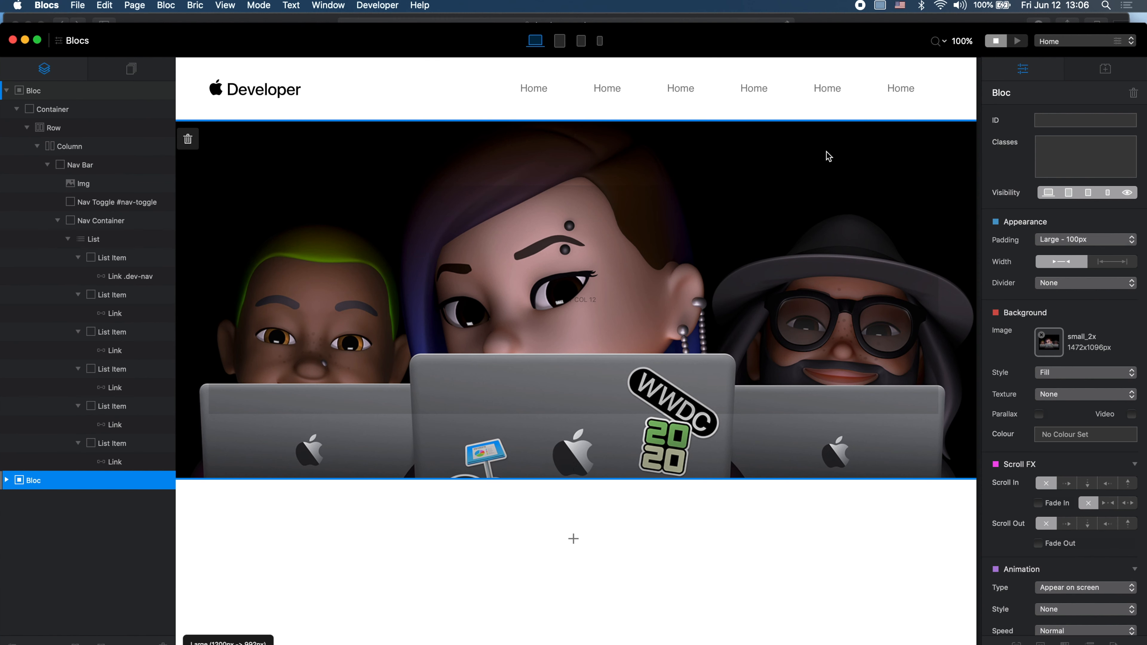
pyautogui.click(1043, 335)
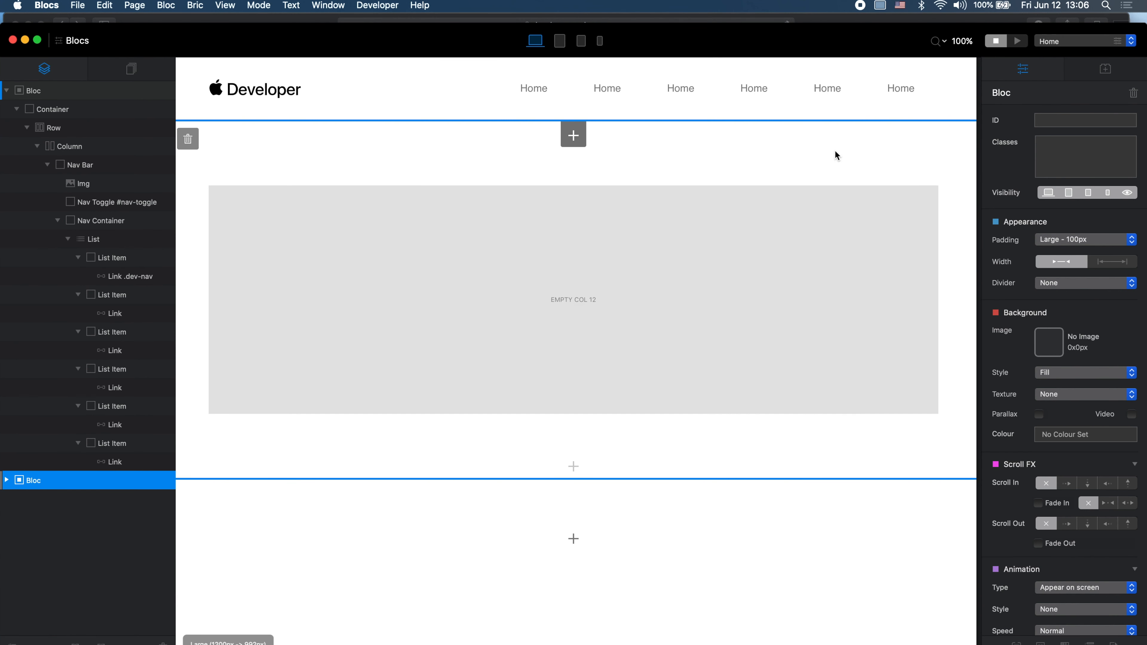
# Step: Create a new colour swatch for the hero bloc's background, sampling black from the banner in the Safari window
pyautogui.click(1052, 436)
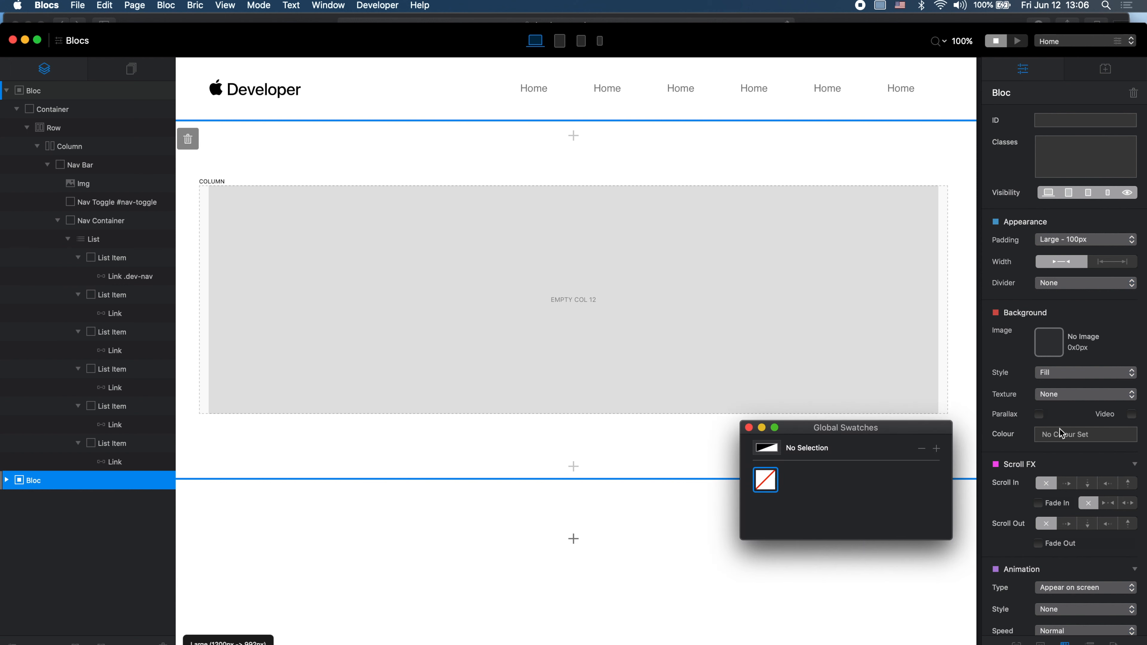
pyautogui.click(937, 448)
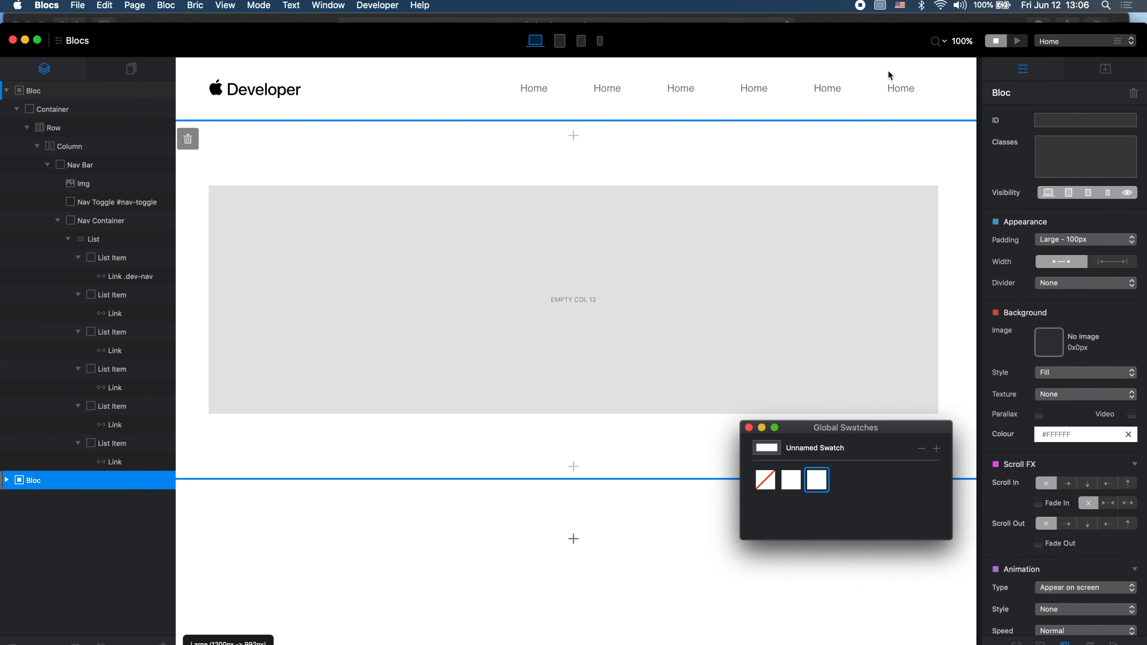
pyautogui.moveTo(901, 40); pyautogui.dragTo(676, 36)
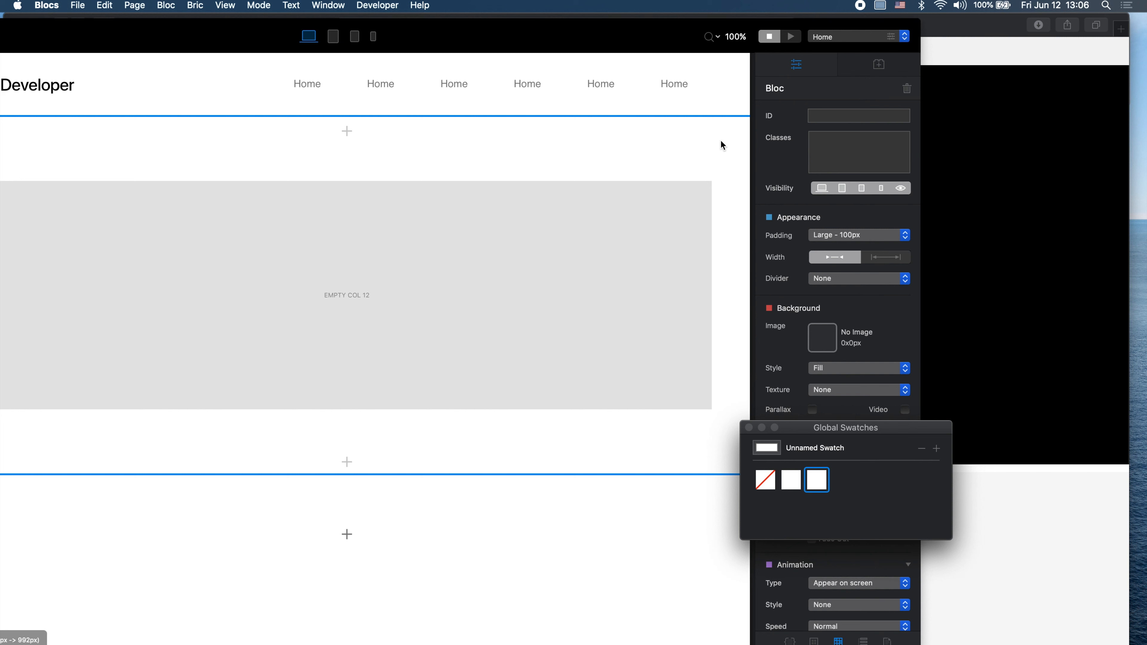
pyautogui.doubleClick(816, 480)
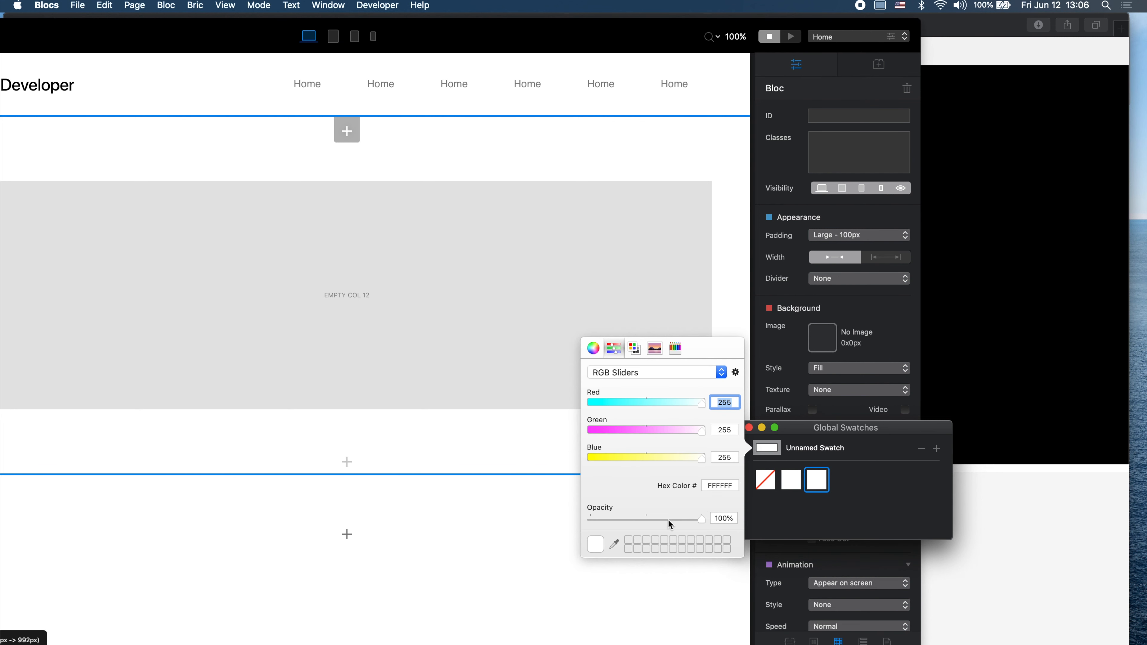
pyautogui.click(609, 546)
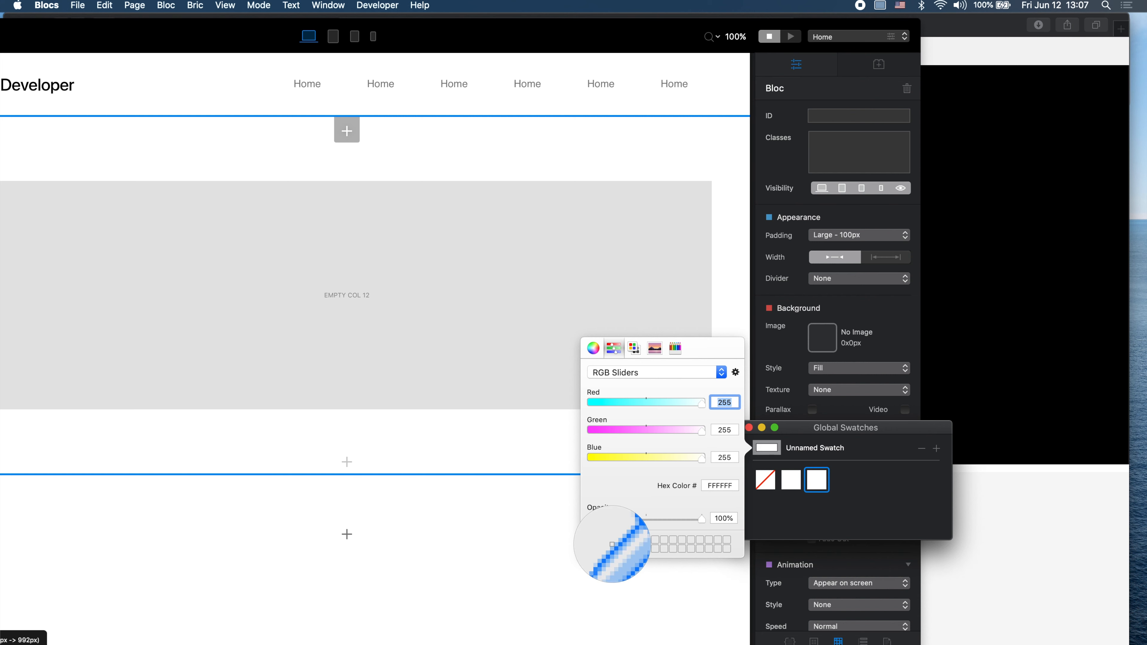
pyautogui.click(1022, 208)
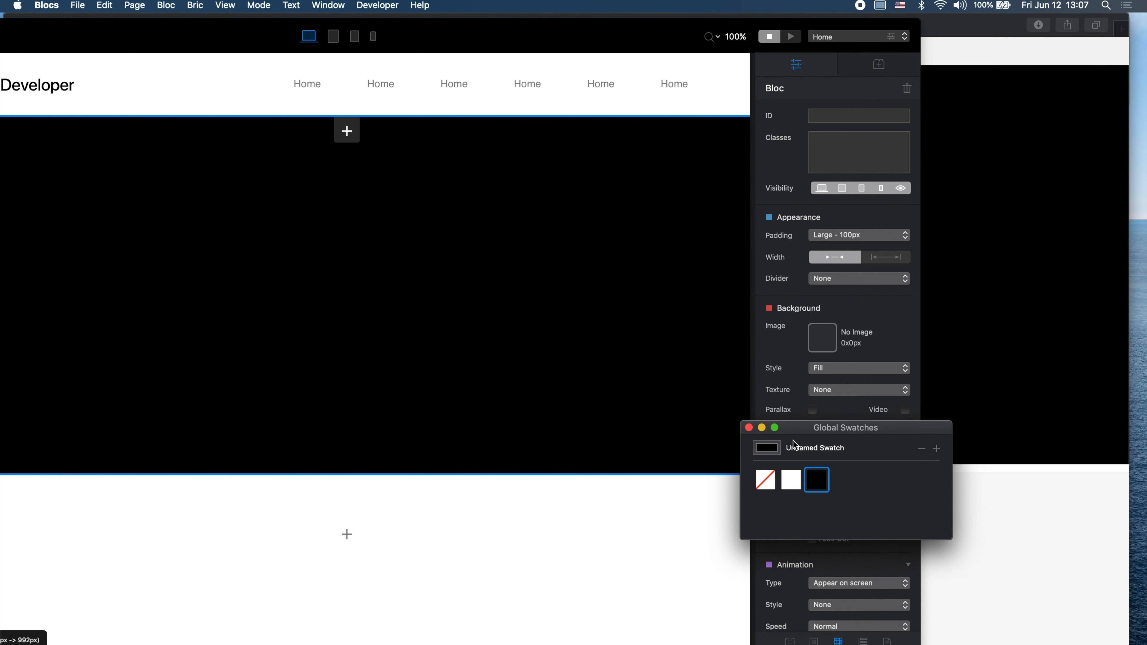
# Step: Check the black swatch's colour values, close the Global Swatches, and move the Blocs window back to fill the screen
pyautogui.click(817, 480)
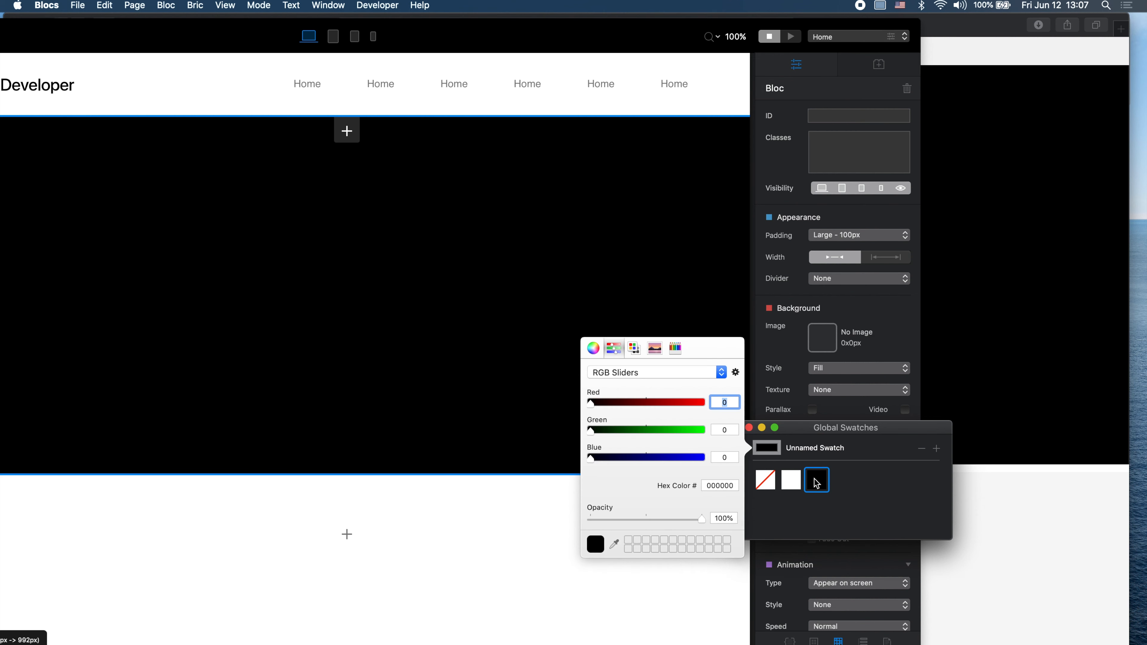
pyautogui.click(842, 510)
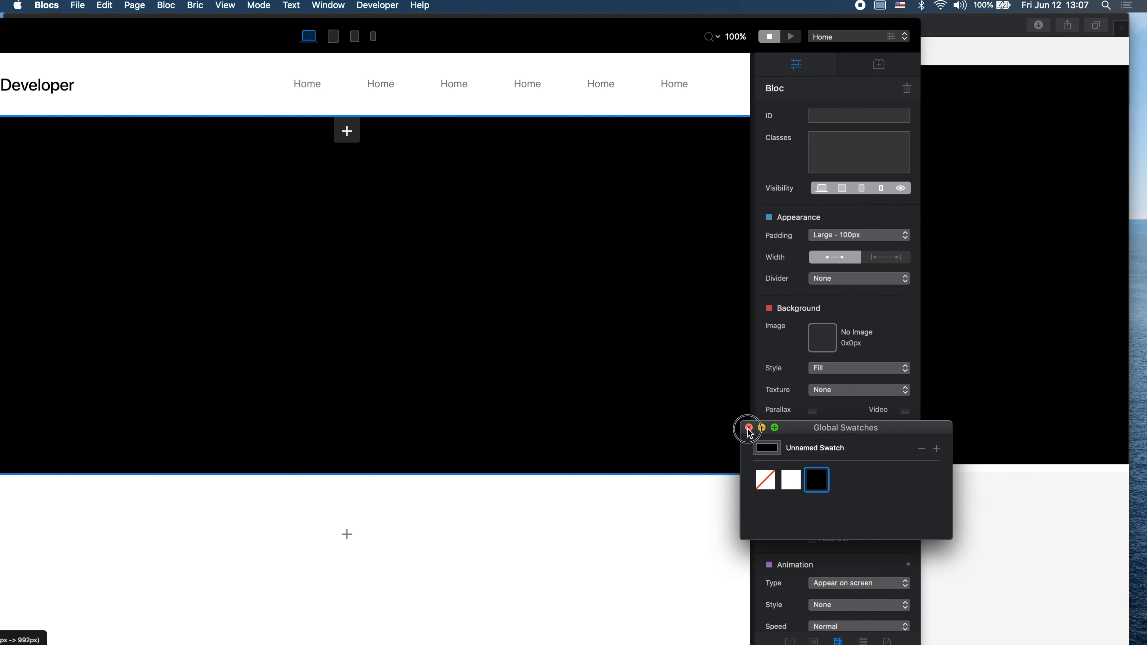
pyautogui.click(748, 428)
pyautogui.doubleClick(638, 24)
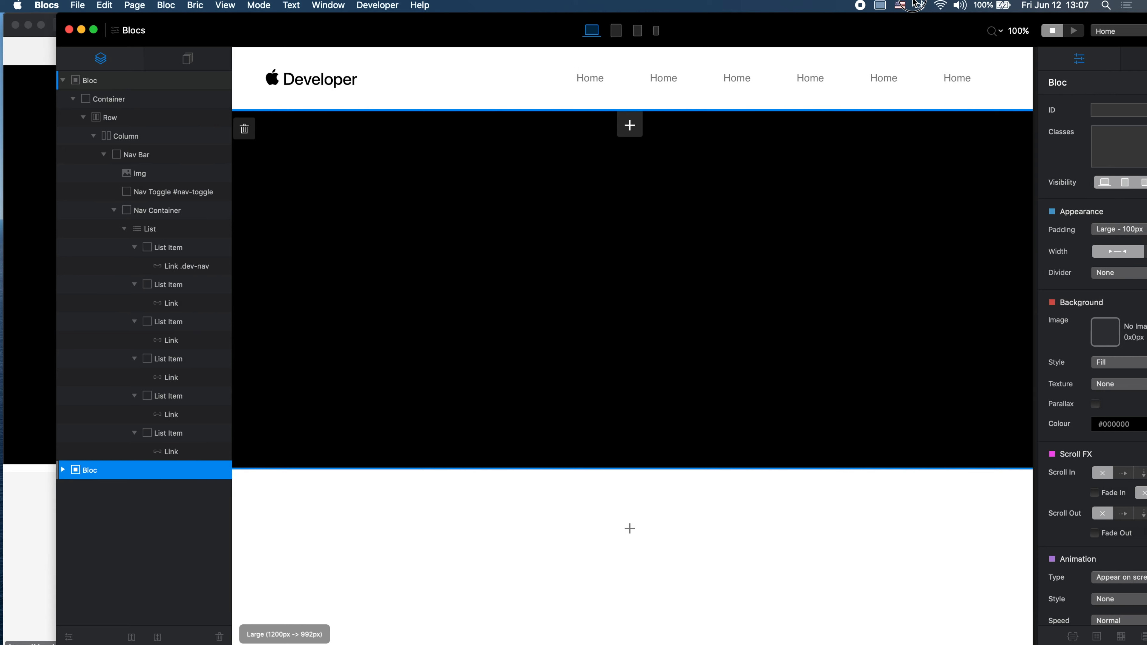
# Step: Add a Heading One bric to the empty column of the black hero bloc
pyautogui.click(630, 238)
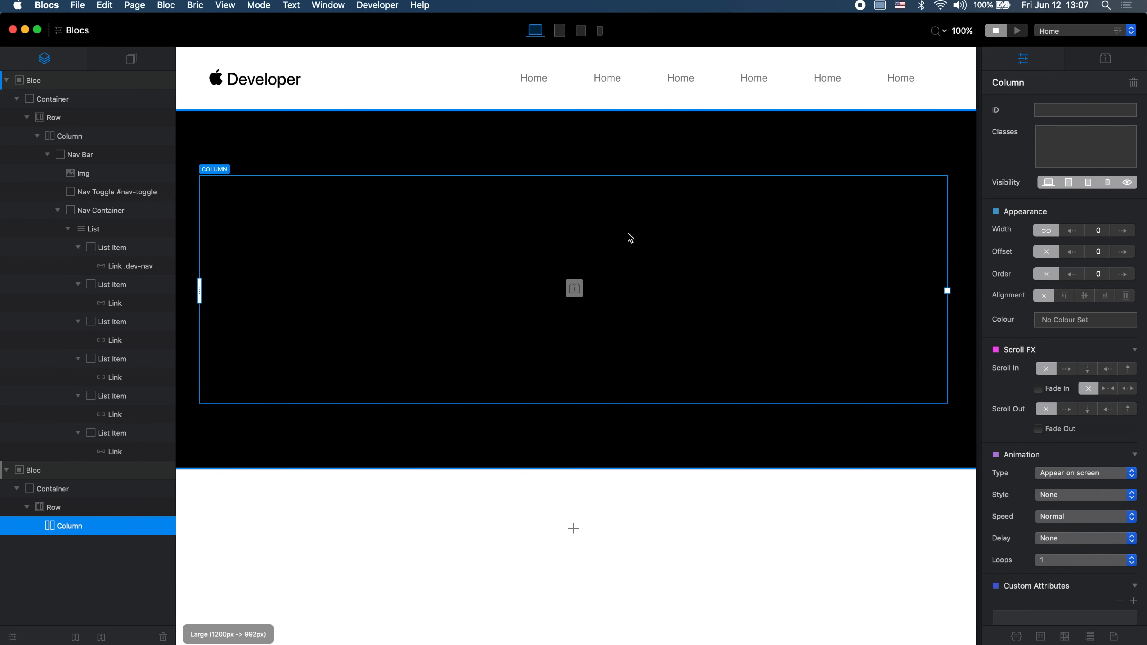
pyautogui.click(575, 291)
pyautogui.click(406, 388)
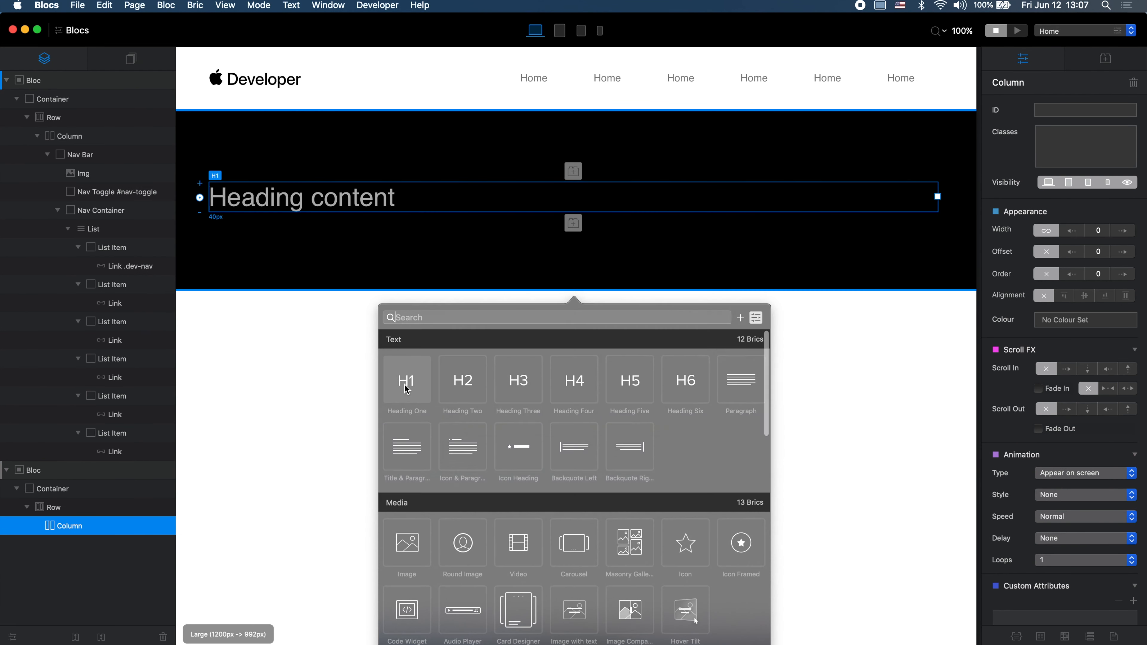
# Step: Check the WWDC20 banner in Safari and select the heading's placeholder text in Blocs for replacement
pyautogui.hotkey('ctrl', 'Up')
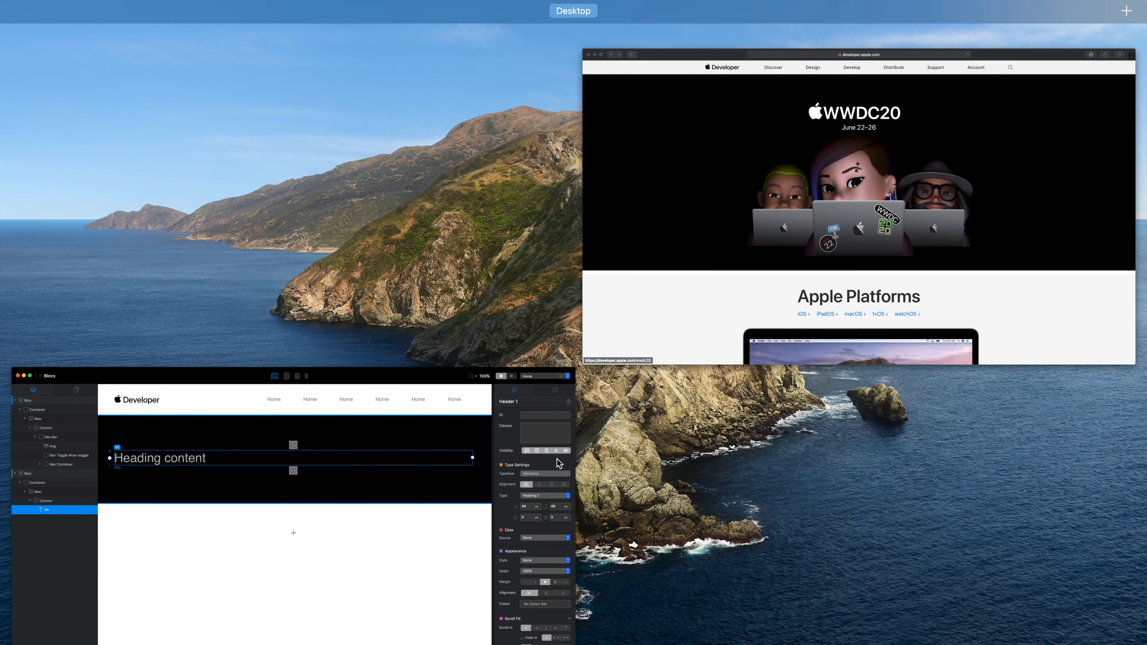
pyautogui.click(559, 463)
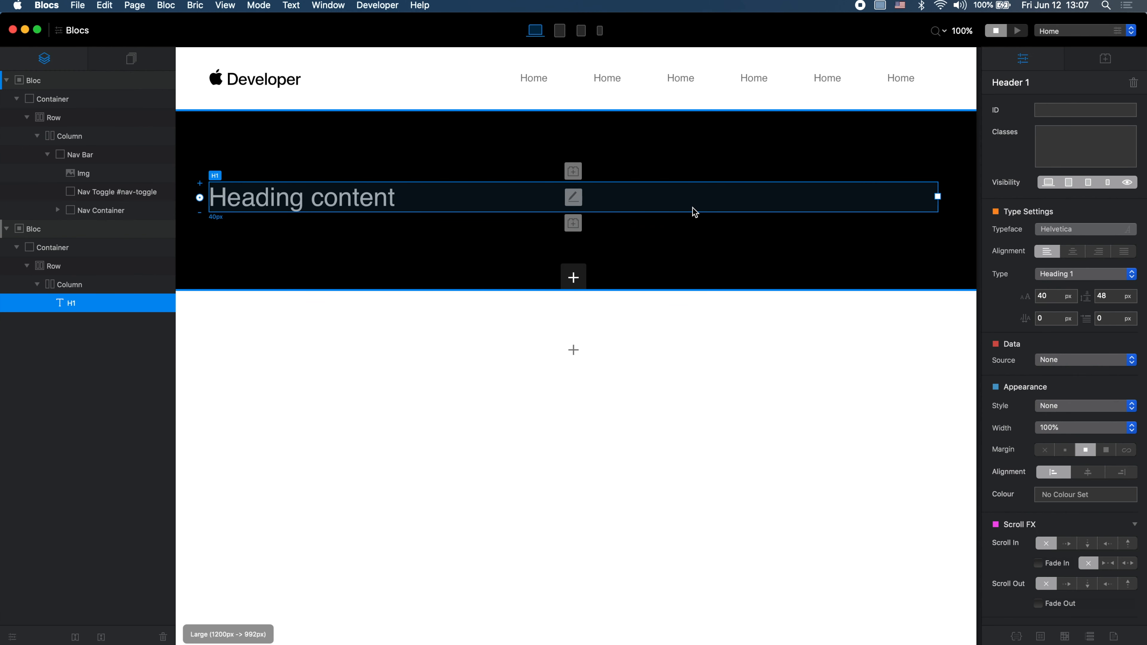
pyautogui.press('super+Tab')
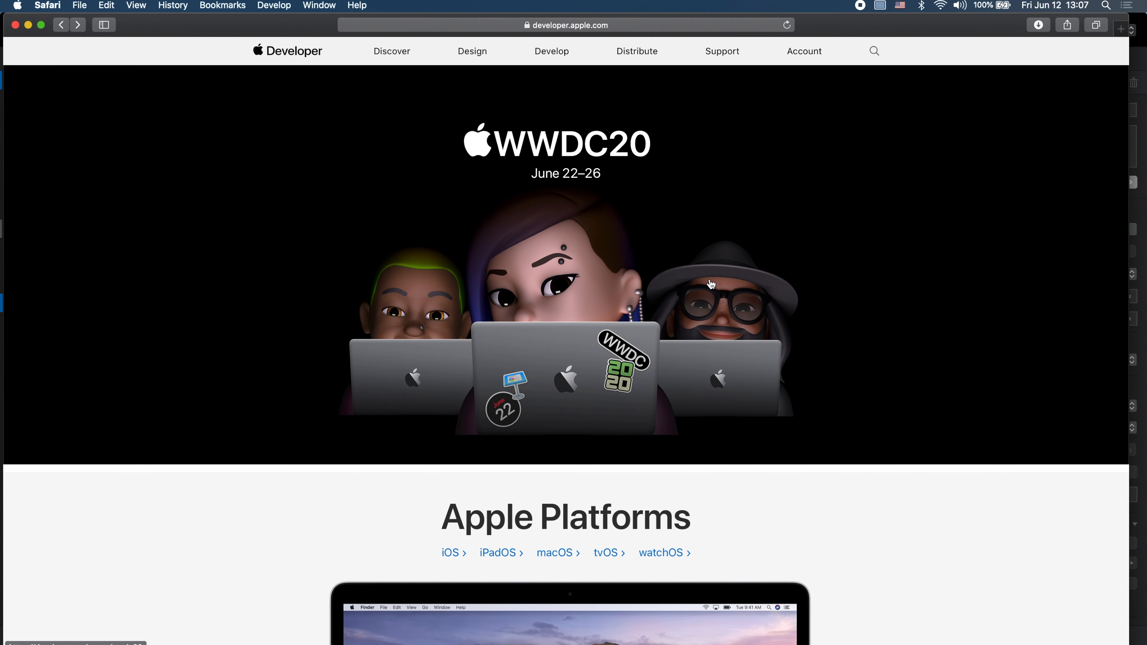
pyautogui.press('super+Tab')
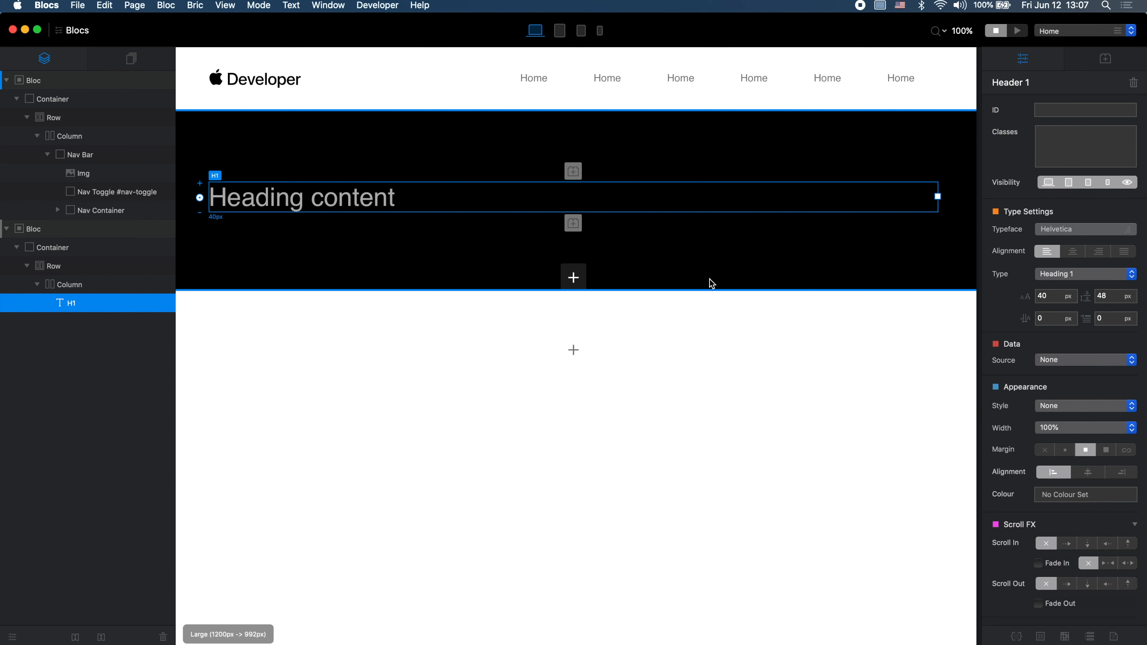
pyautogui.doubleClick(391, 205)
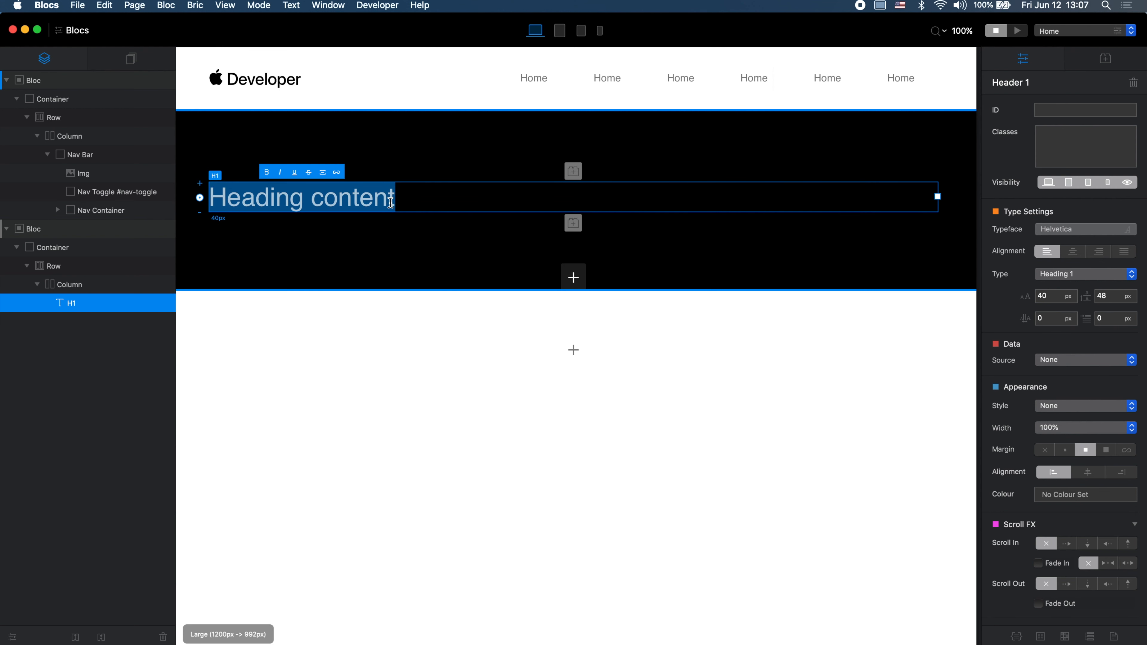
# Step: Try to find an Apple logo character for the heading in the emoji and symbols viewer
pyautogui.press('alt+super+space')
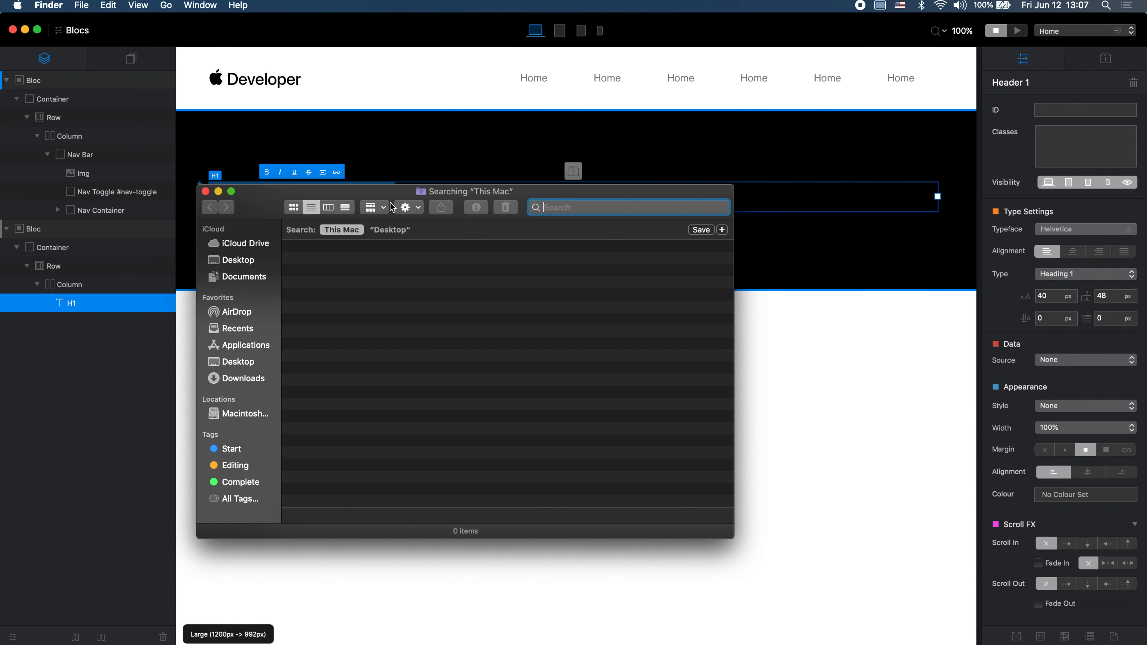
pyautogui.click(205, 192)
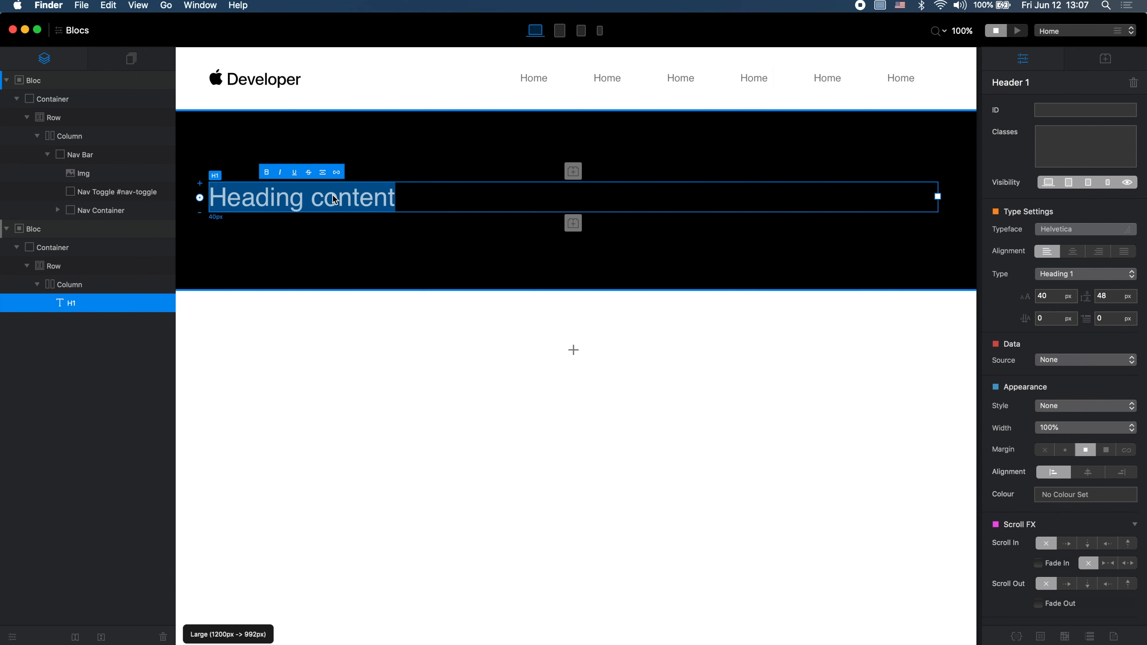
pyautogui.press('ctrl+super+space')
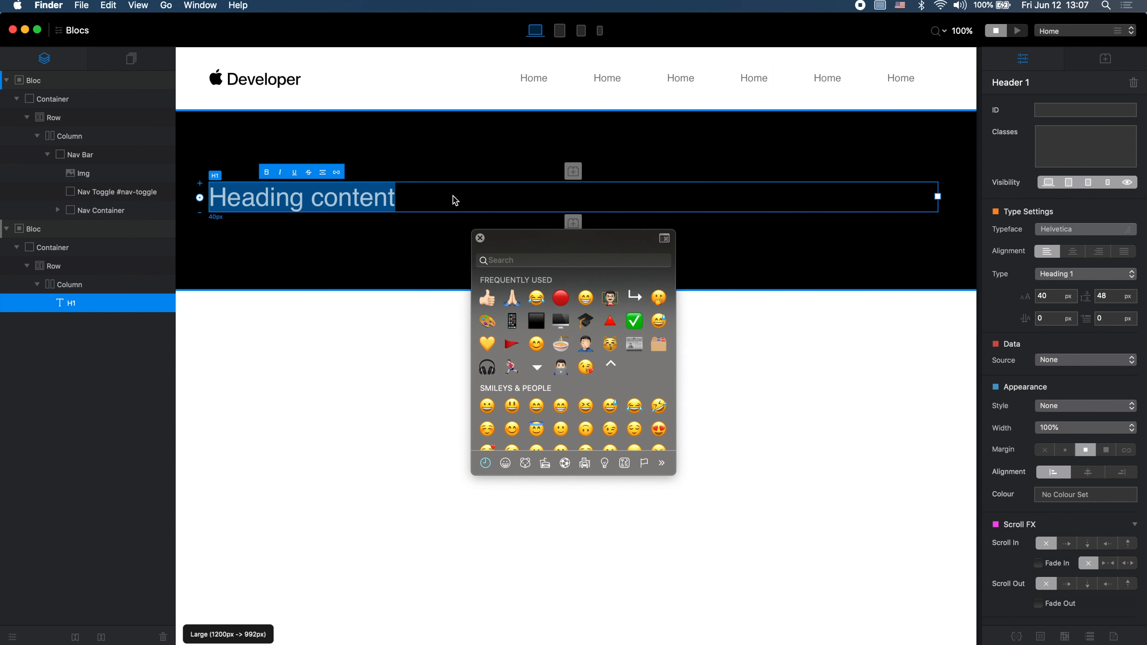
pyautogui.click(538, 266)
pyautogui.write('appl')
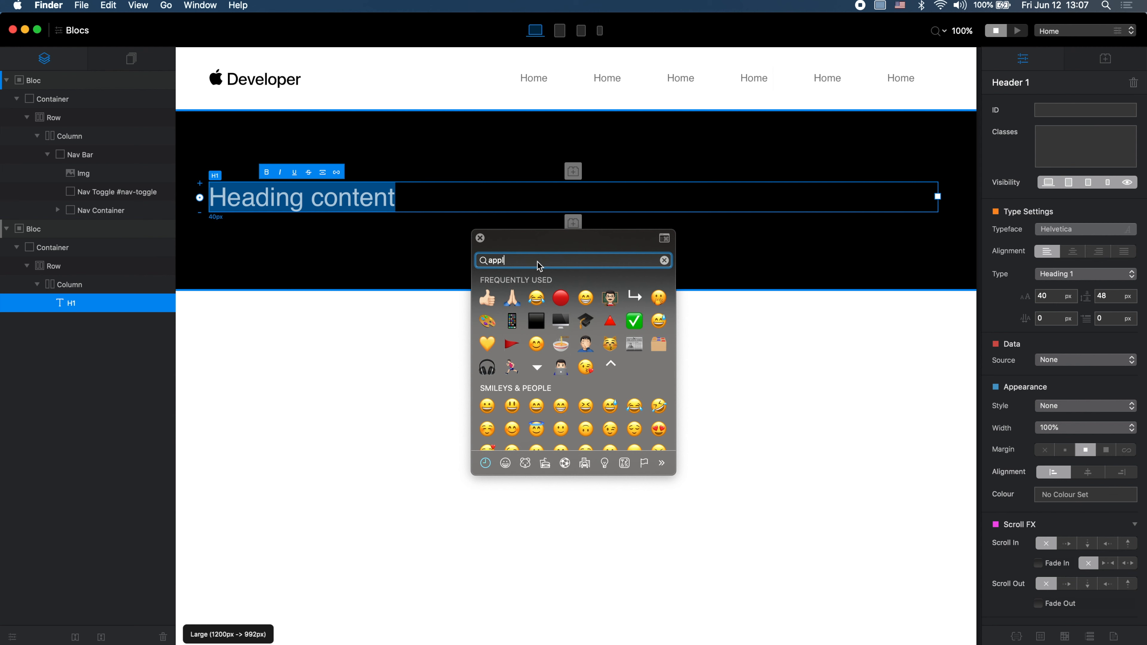
pyautogui.write('e')
pyautogui.press('BackSpace')
pyautogui.scroll(-20, 621, 384)
pyautogui.scroll(8, 622, 386)
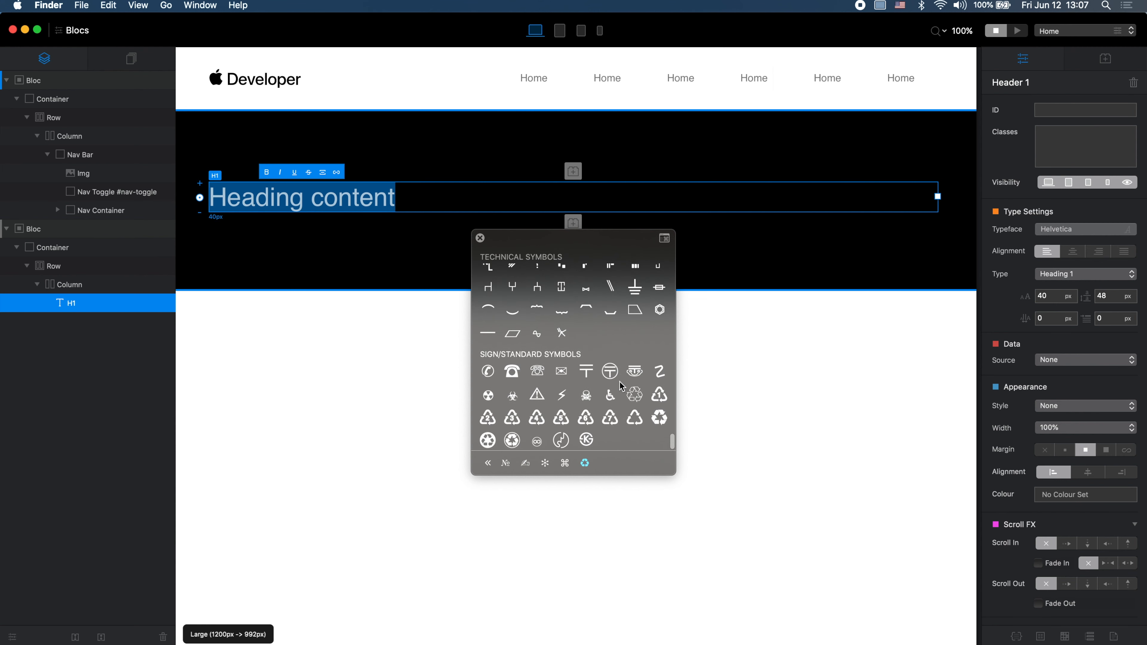
pyautogui.scroll(10, 621, 386)
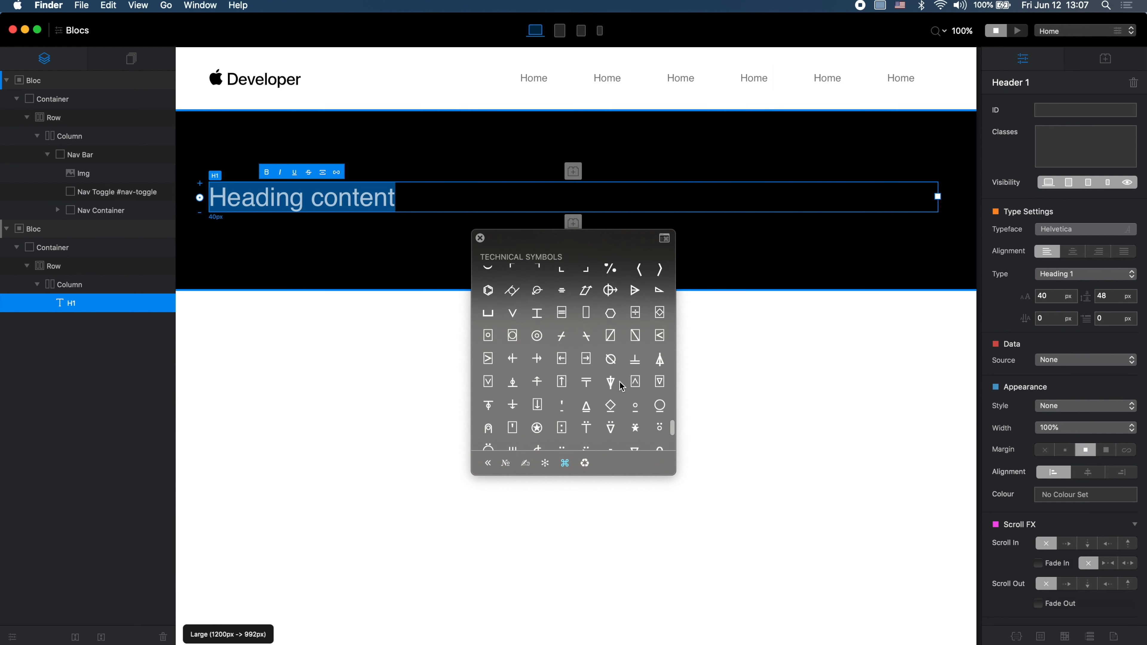
pyautogui.scroll(8, 622, 386)
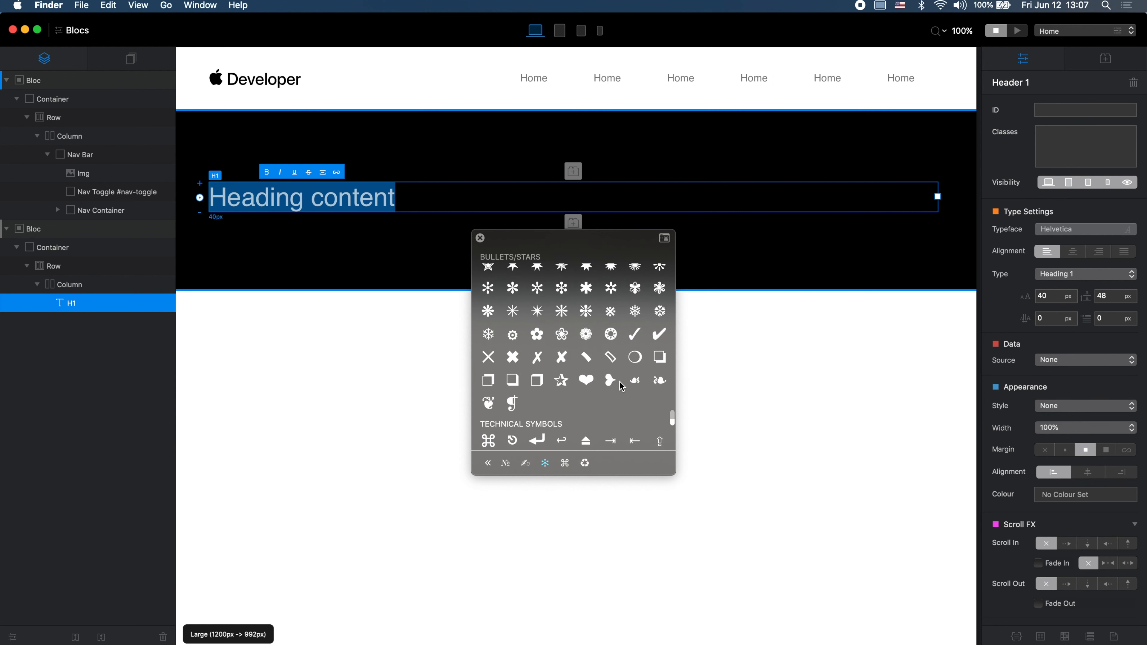
pyautogui.scroll(10, 598, 379)
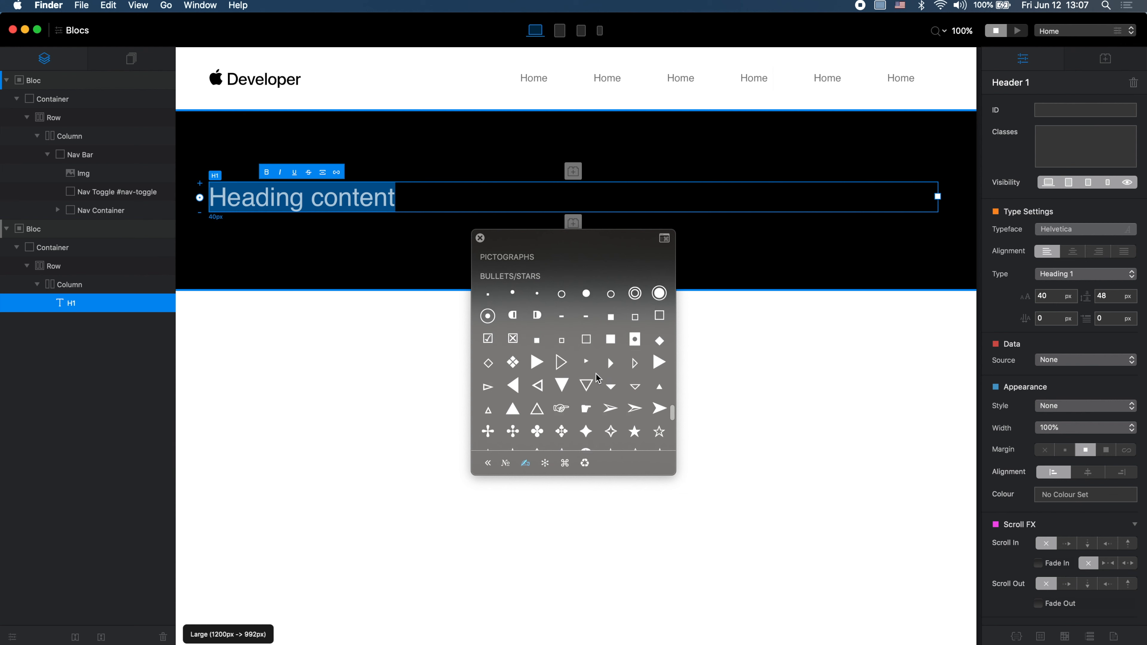
pyautogui.scroll(10, 598, 379)
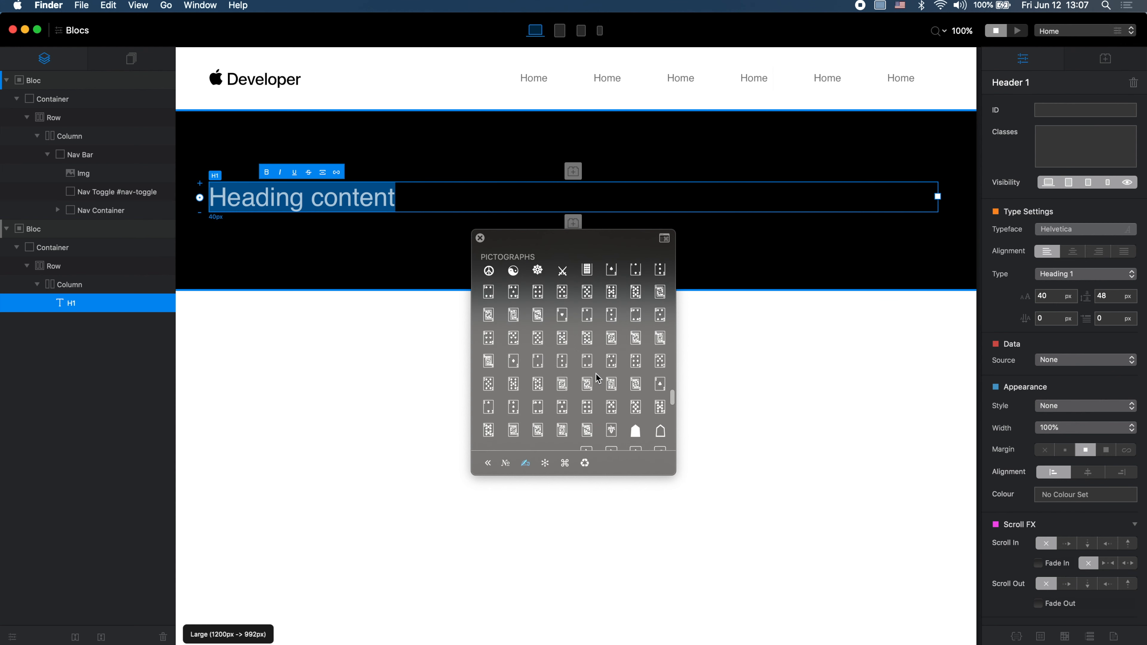
pyautogui.scroll(10, 598, 378)
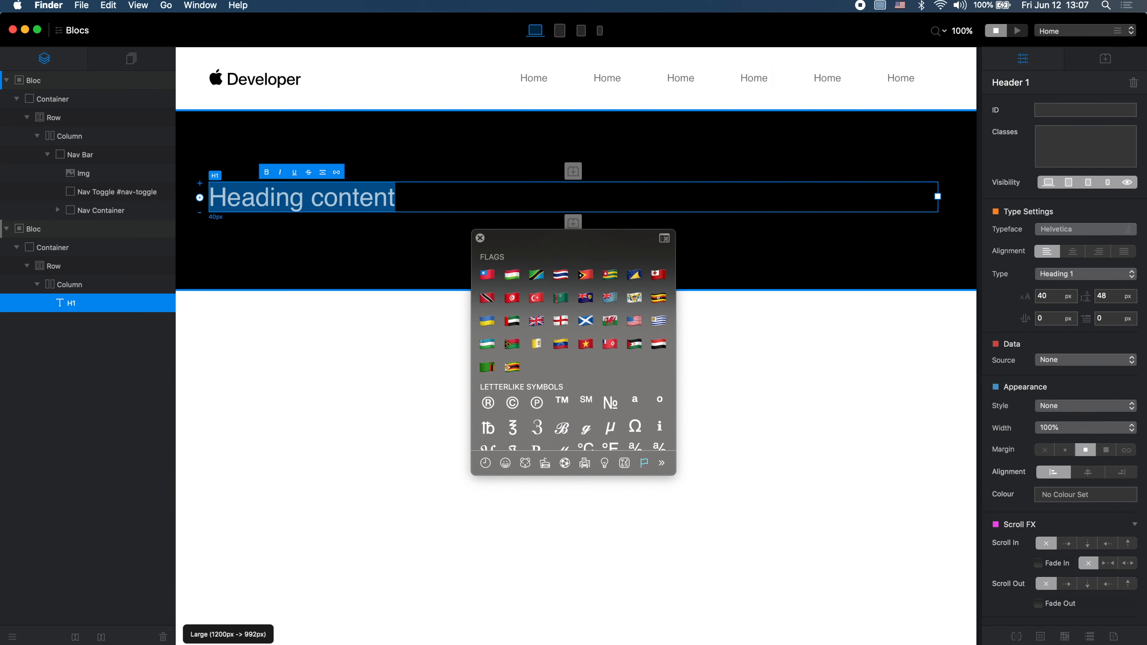
# Step: Switch to Safari, search the web for "apple symbol" in a new tab, and copy the Apple logo character from the results
pyautogui.press('super+Tab')
pyautogui.press('super+t')
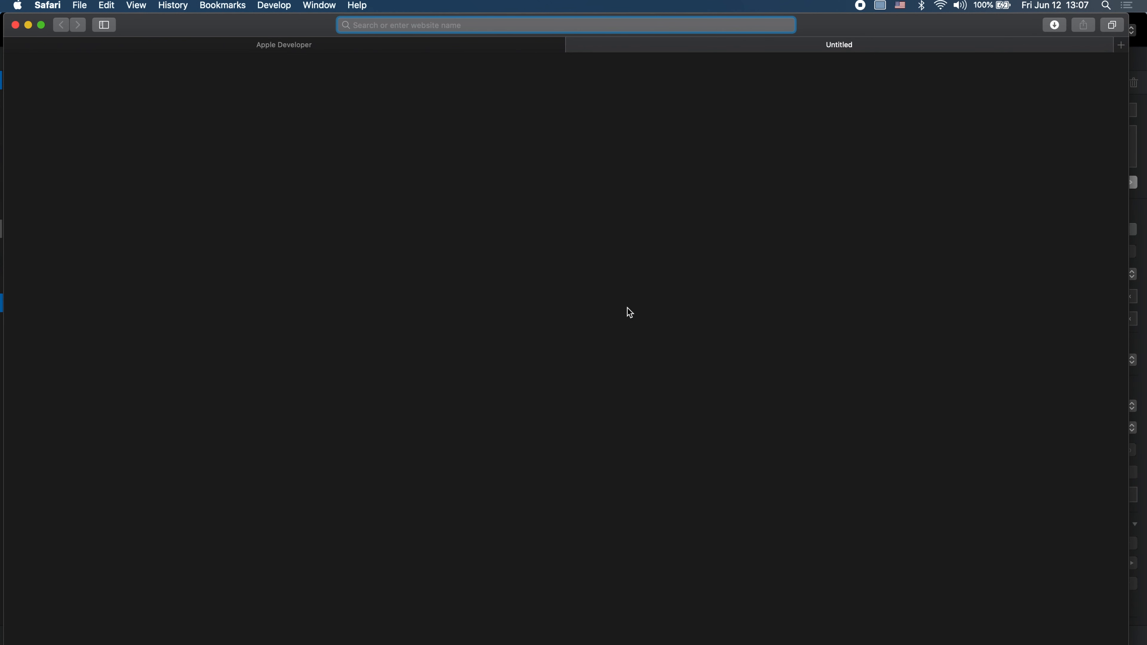
pyautogui.write('apple symbol')
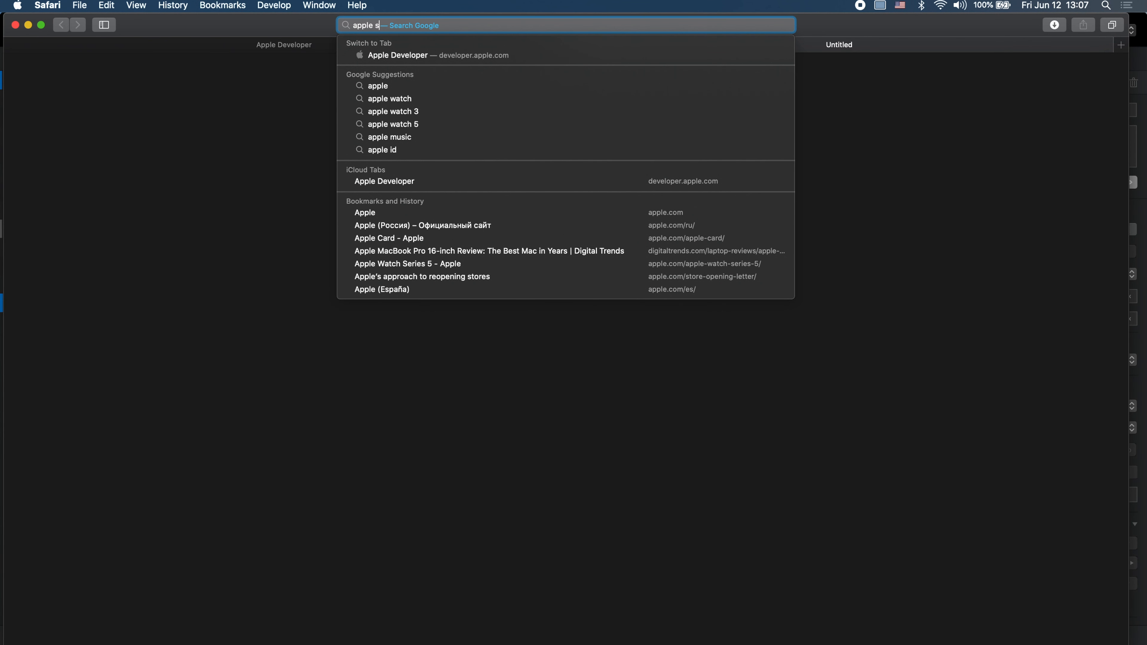
pyautogui.press('Return')
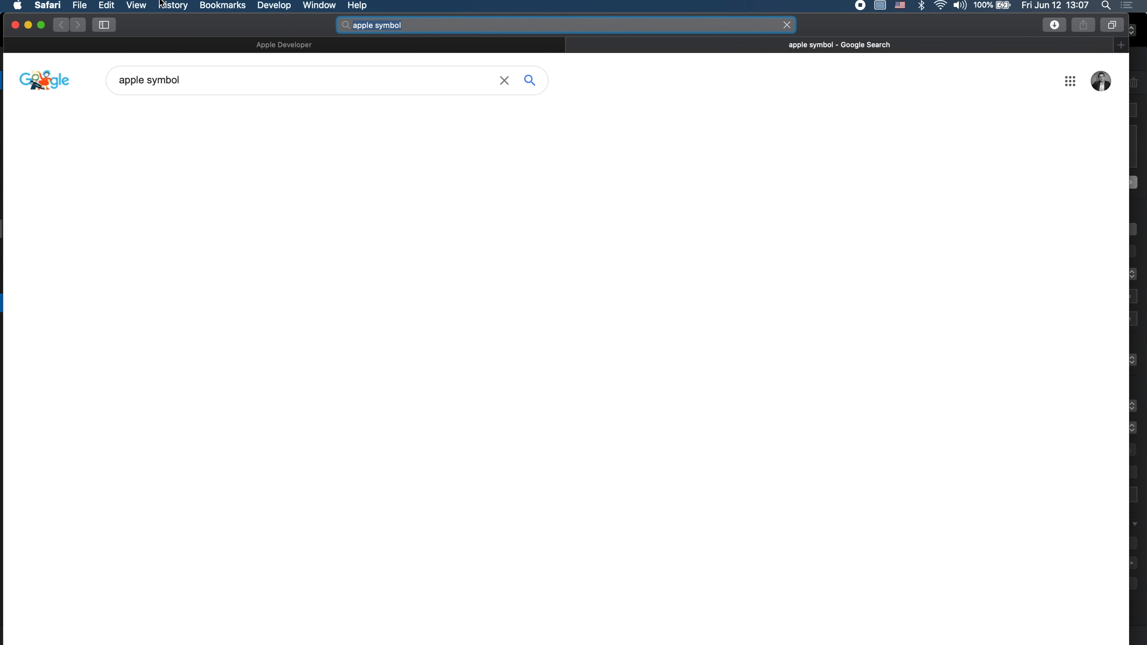
pyautogui.moveTo(347, 181); pyautogui.dragTo(352, 186)
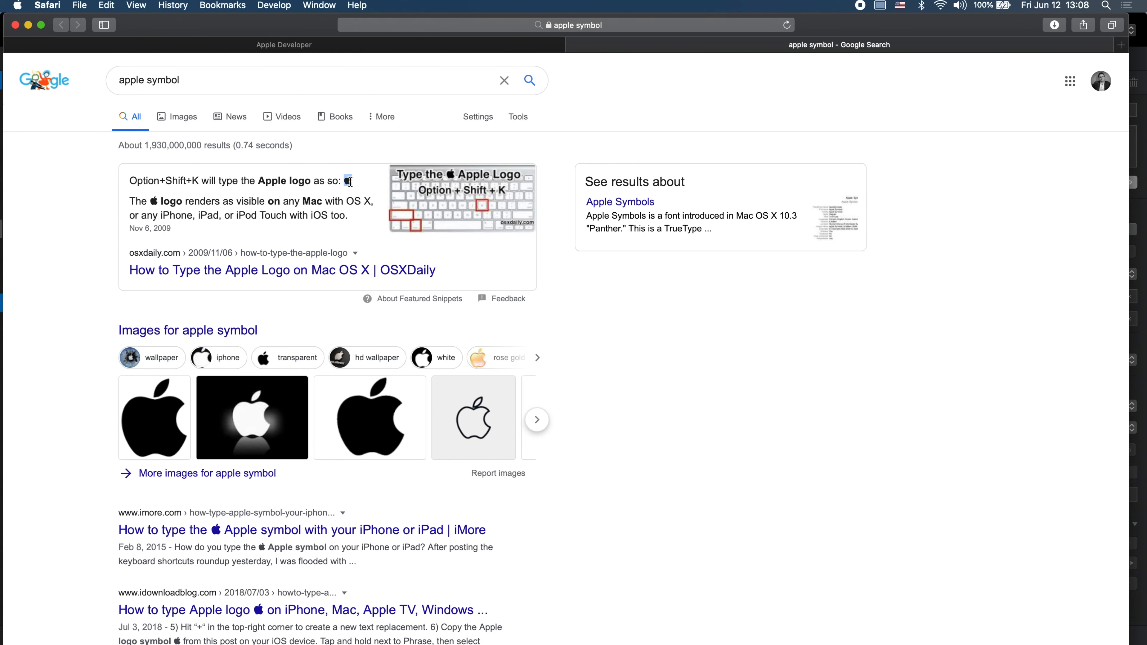
# Step: Switch to Blocs and replace the heading's placeholder text with the copied Apple logo character
pyautogui.hotkey('ctrl', 'Up')
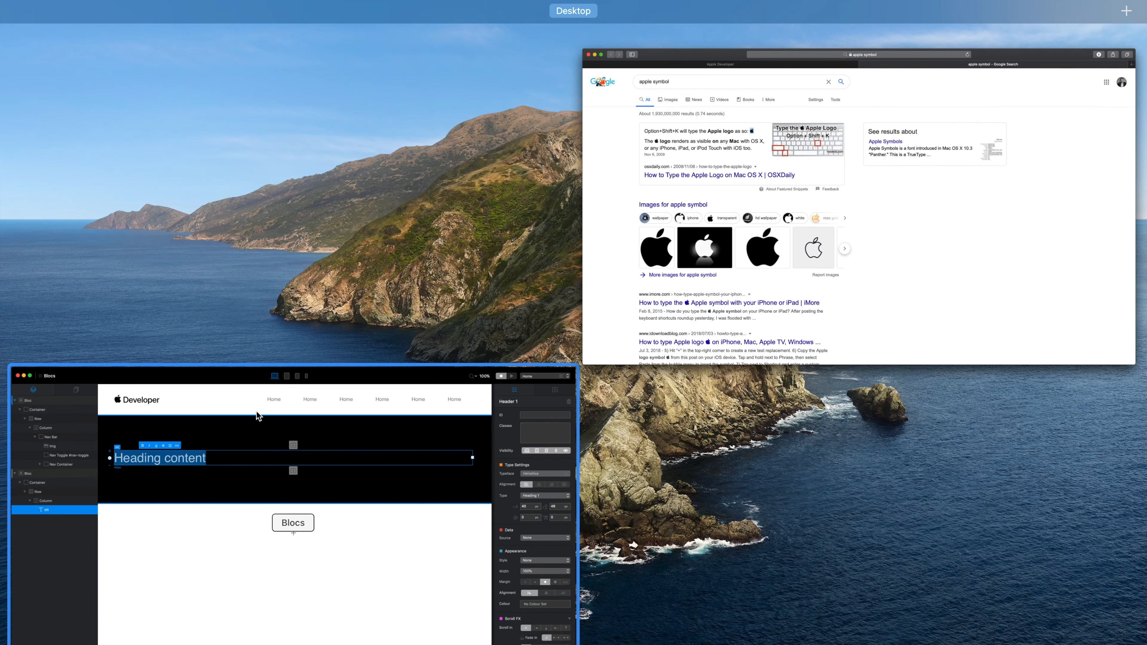
pyautogui.click(258, 416)
pyautogui.press('super+v')
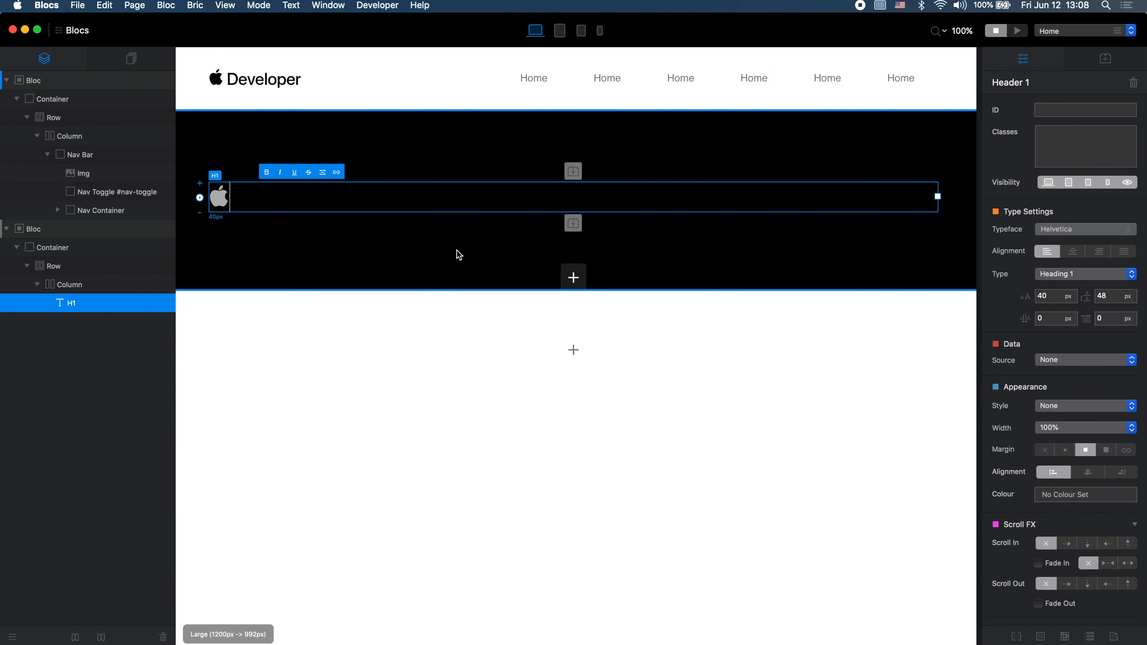
# Step: Close the search tab in Safari and add WWDC20 after the Apple logo in the Blocs heading
pyautogui.press('super+Tab')
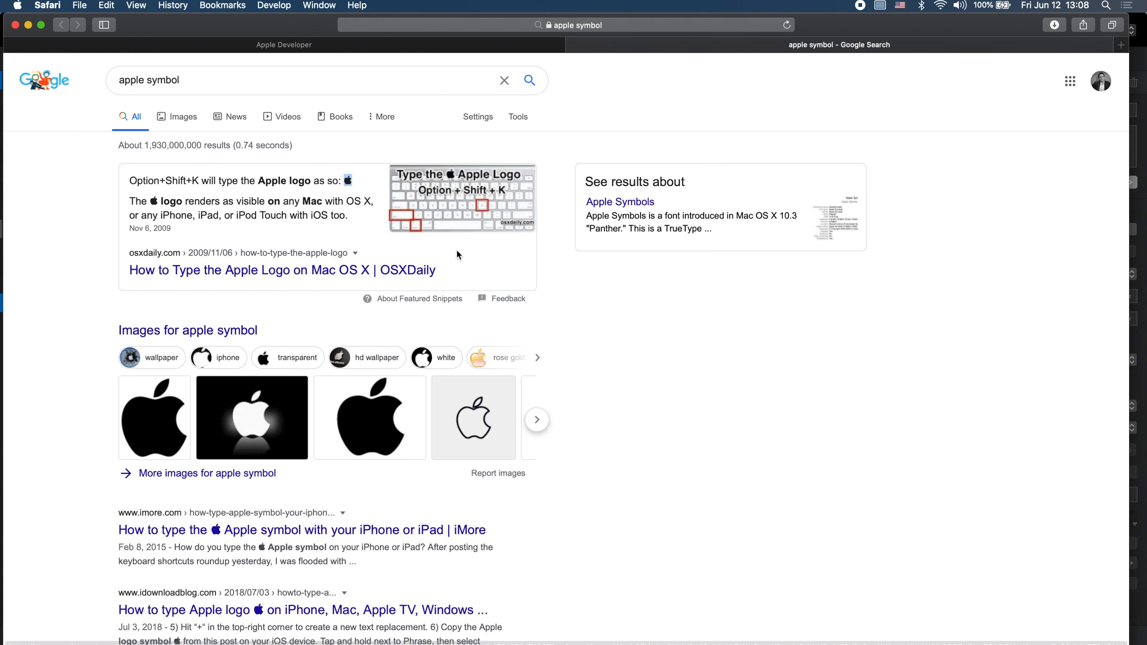
pyautogui.press('super+w')
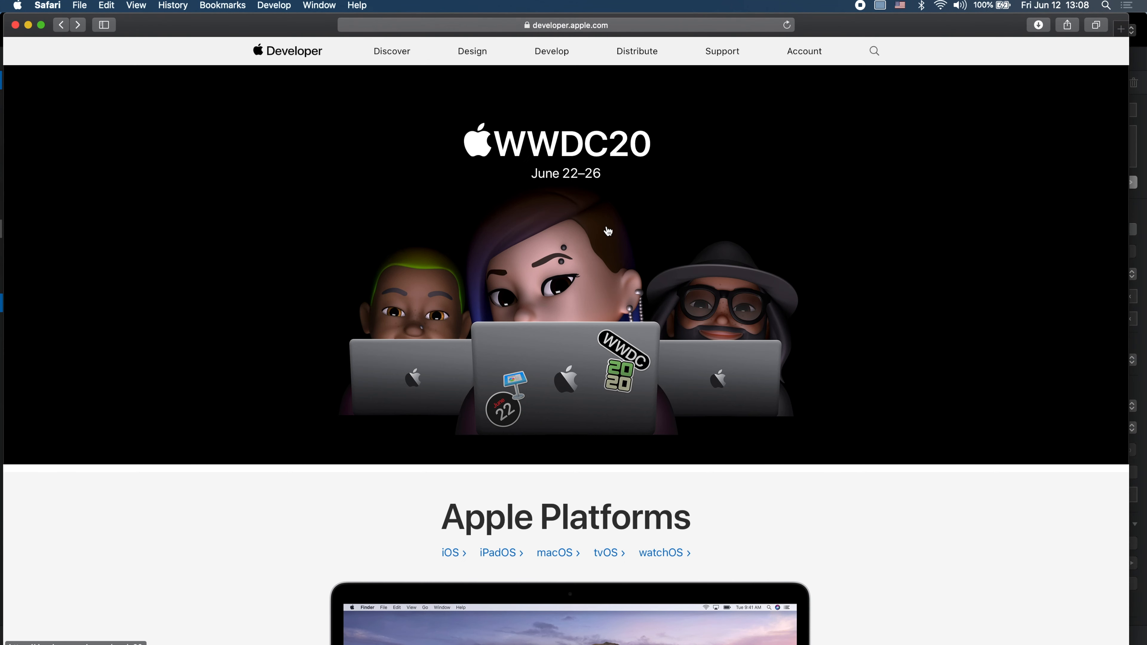
pyautogui.press('super+Tab')
pyautogui.write('WW')
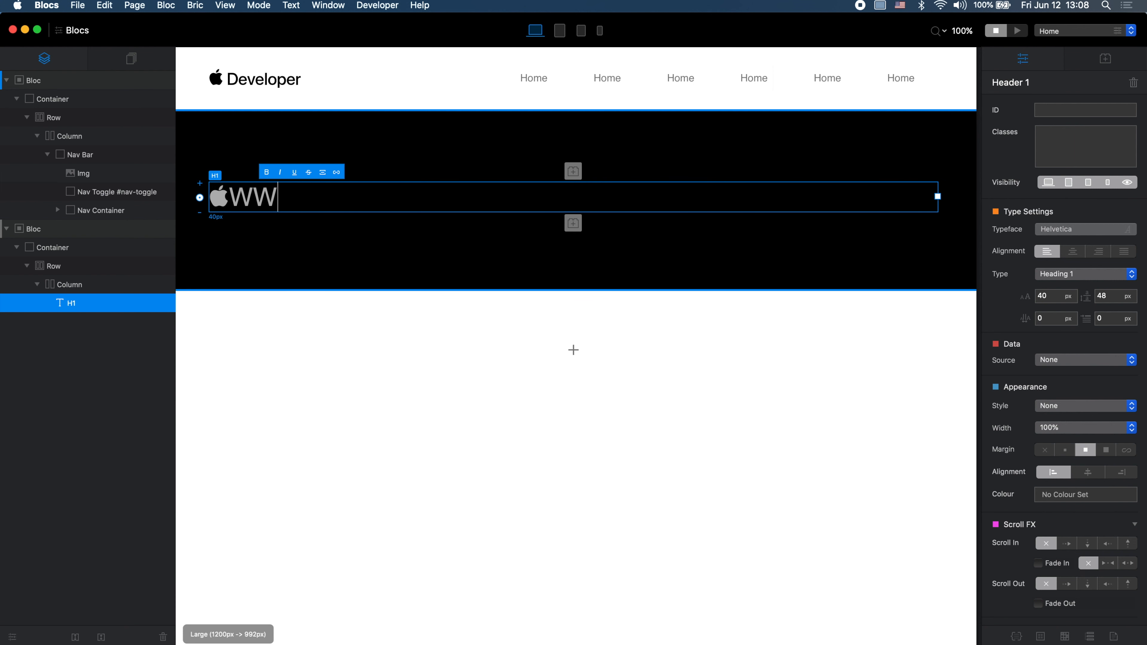
pyautogui.write('DC20')
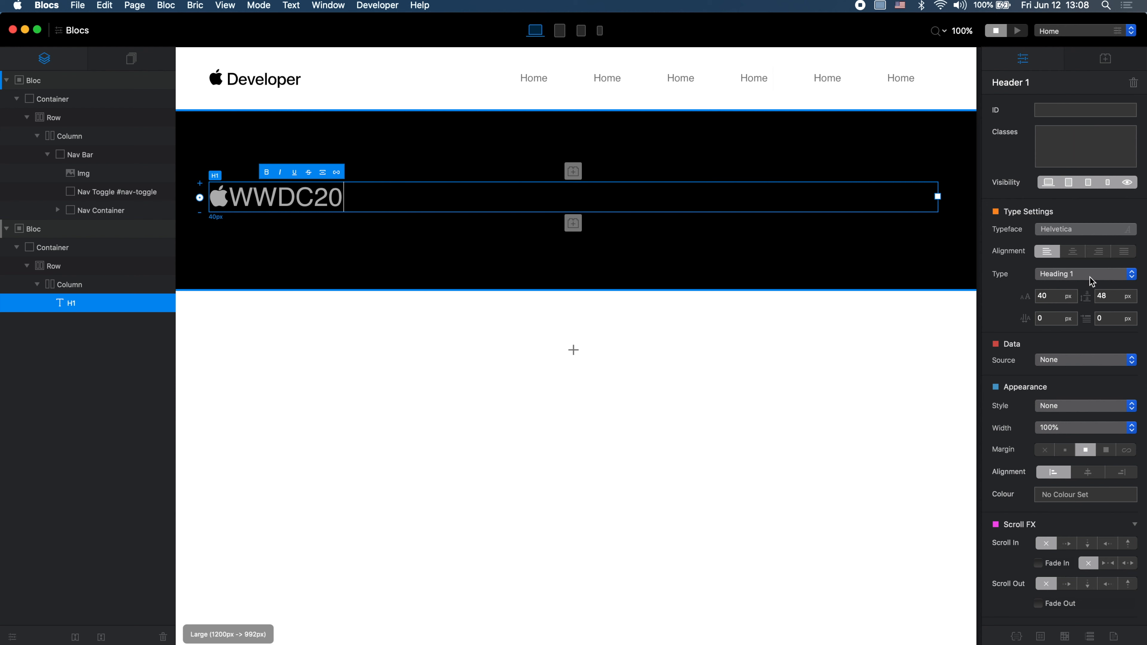
# Step: Centre the heading's text and preview it at the medium, small and extra small breakpoints before returning to large
pyautogui.click(1075, 253)
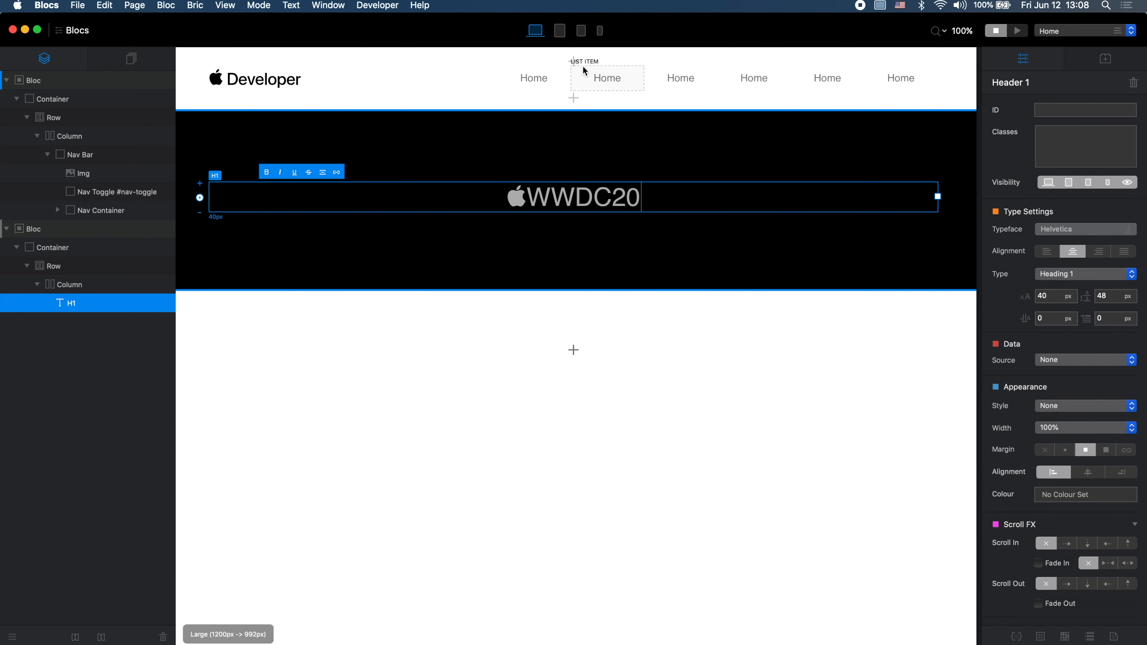
pyautogui.click(559, 30)
pyautogui.click(582, 30)
pyautogui.click(599, 30)
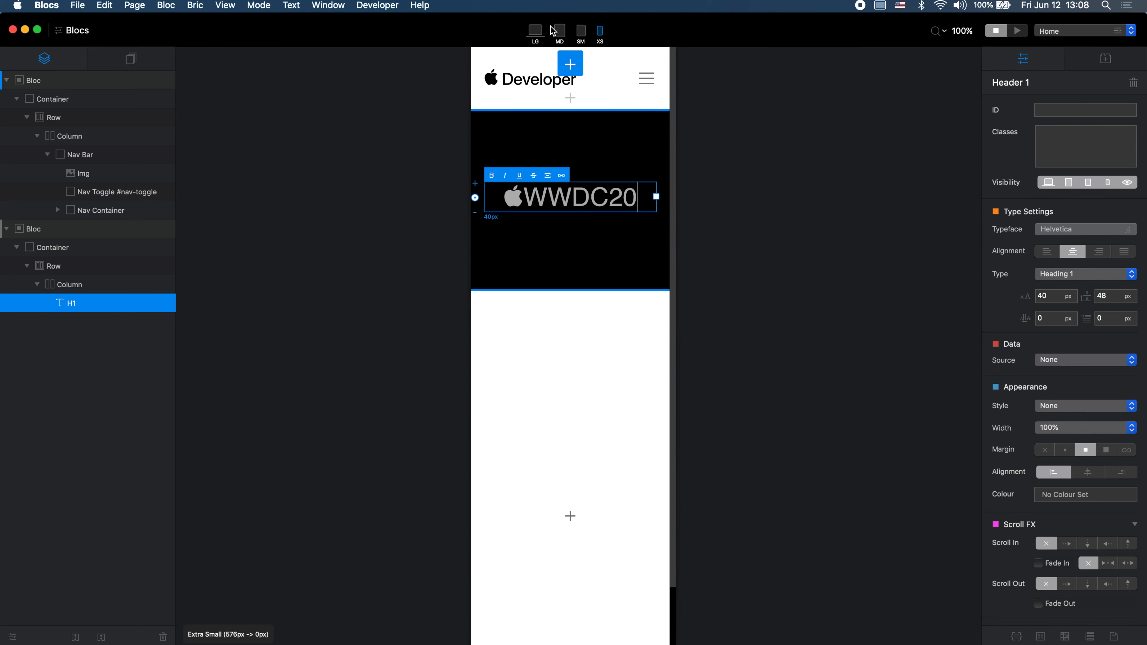
pyautogui.click(535, 30)
# Step: Compare the heading with the banner in Safari and set the Blocs heading's colour to the white swatch, #FFFFFF
pyautogui.press('super+Tab')
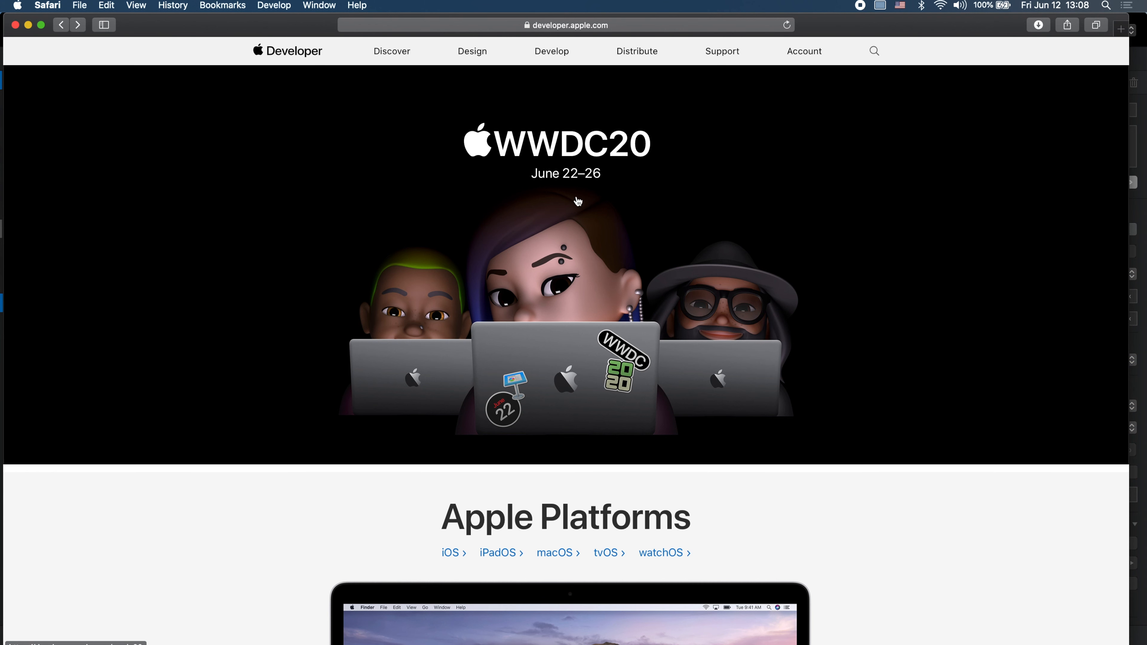
pyautogui.press('super+Tab')
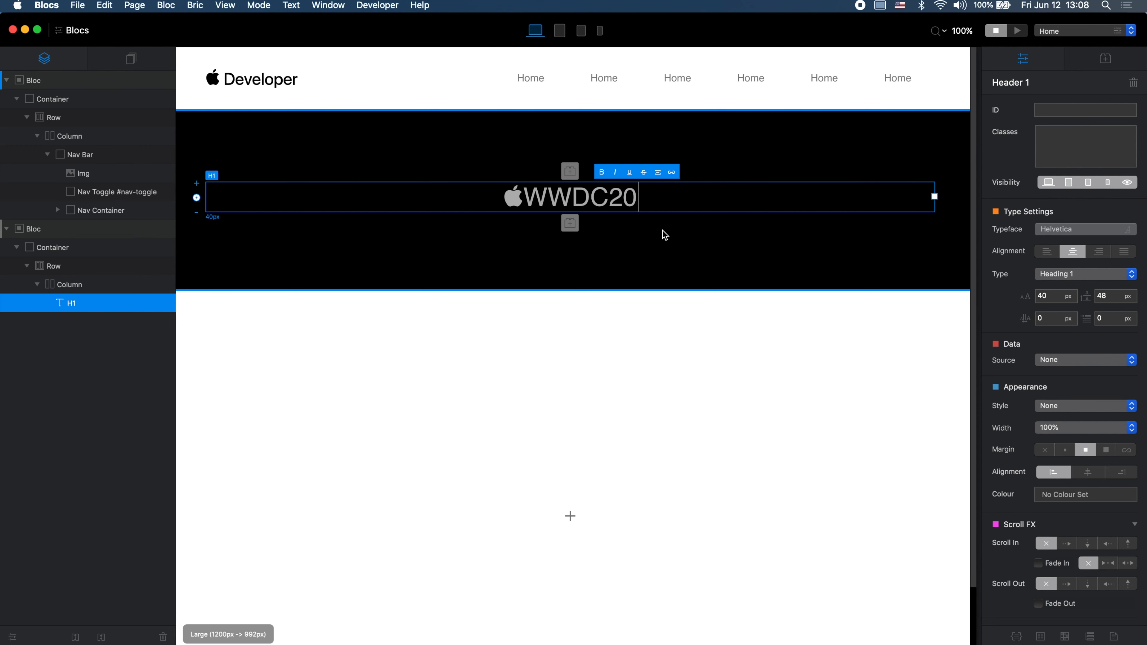
pyautogui.press('super+Tab')
pyautogui.click(525, 175)
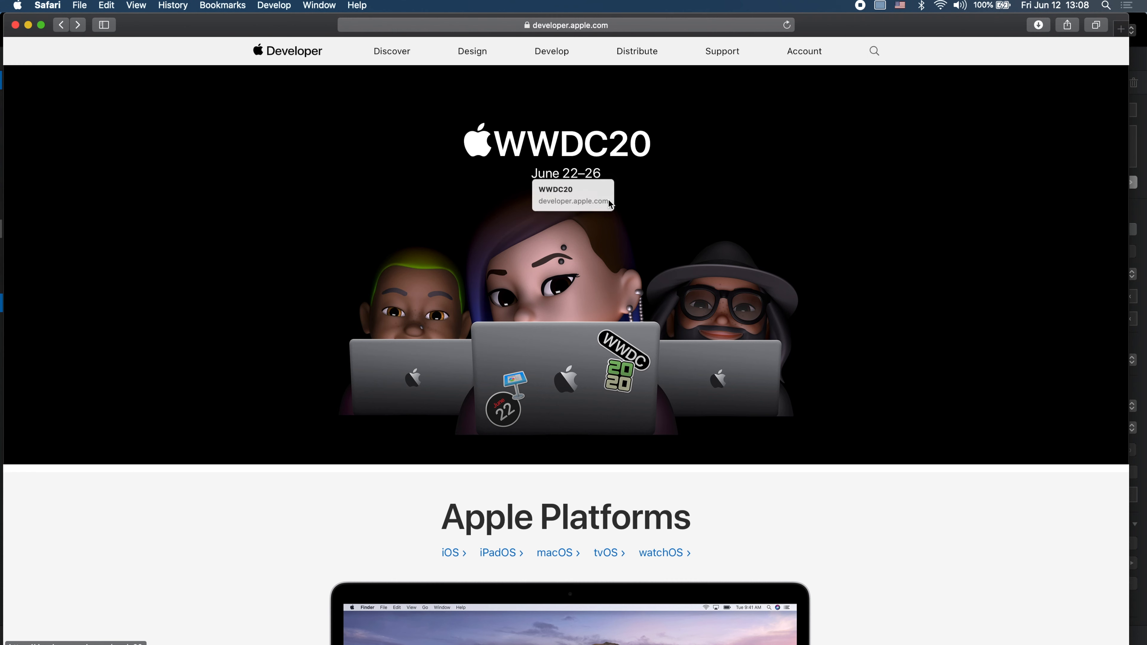
pyautogui.press('super+Tab')
pyautogui.press('super+a')
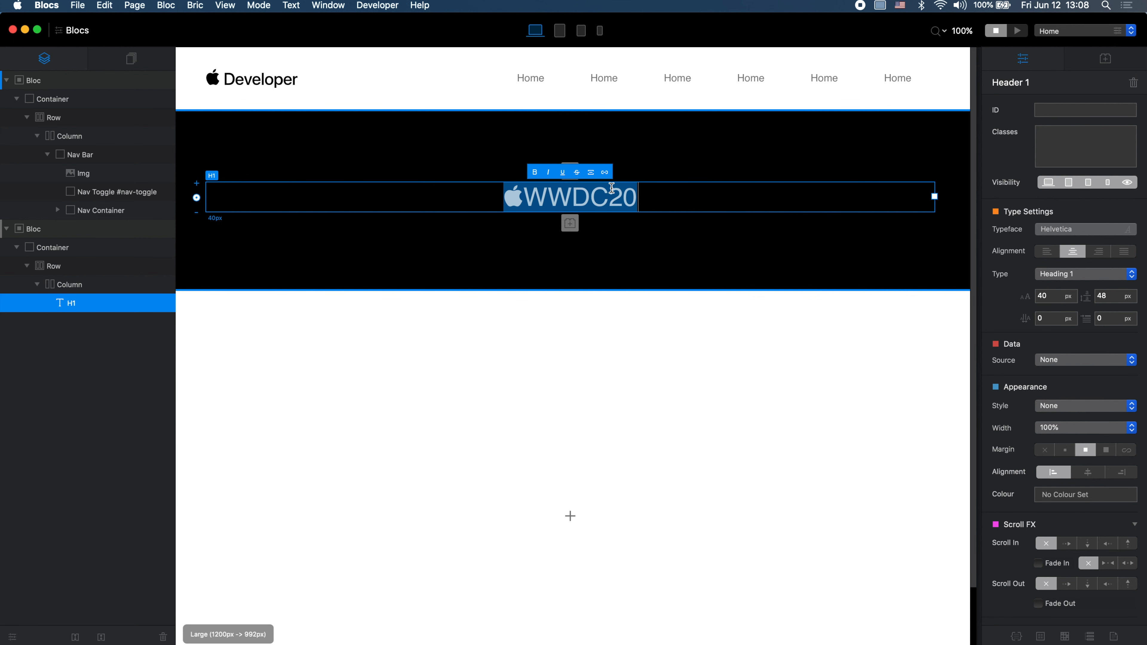
pyautogui.click(1092, 495)
pyautogui.click(791, 480)
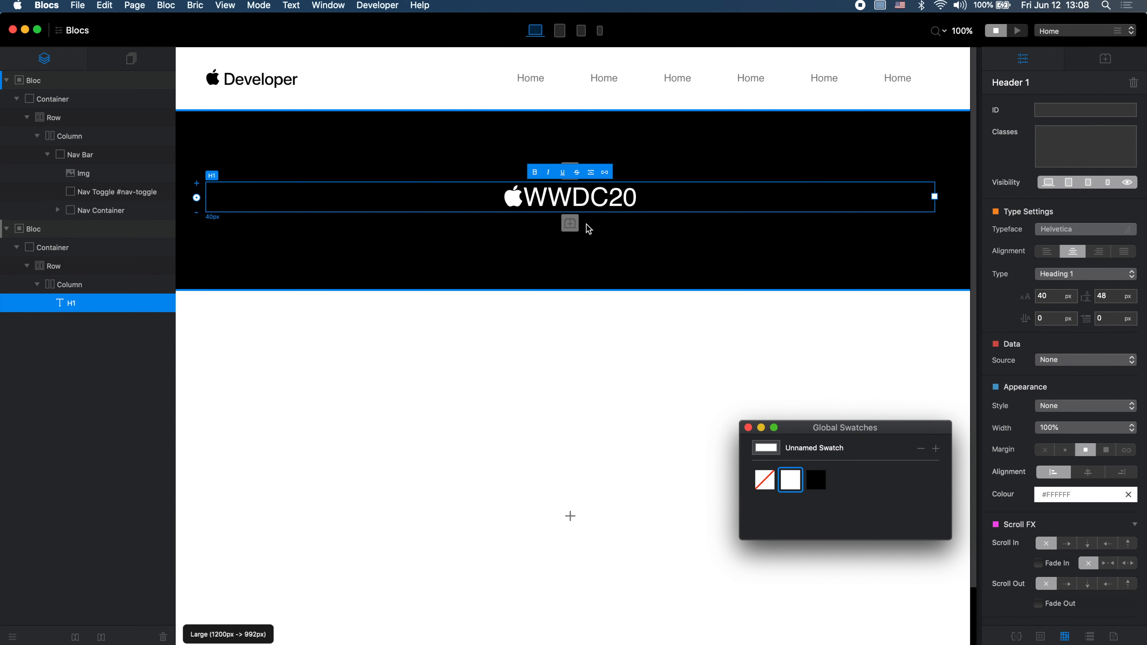
# Step: Add a Paragraph bric below the WWDC20 heading, centre its text and replace the placeholder with June 22-26
pyautogui.click(570, 224)
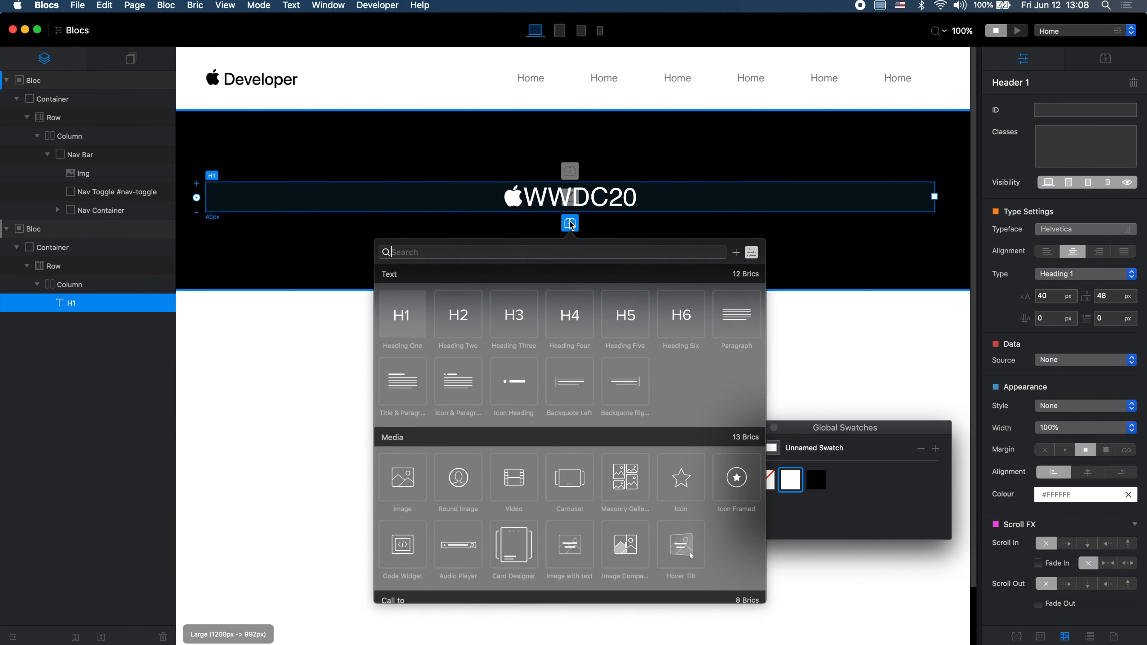
pyautogui.click(733, 307)
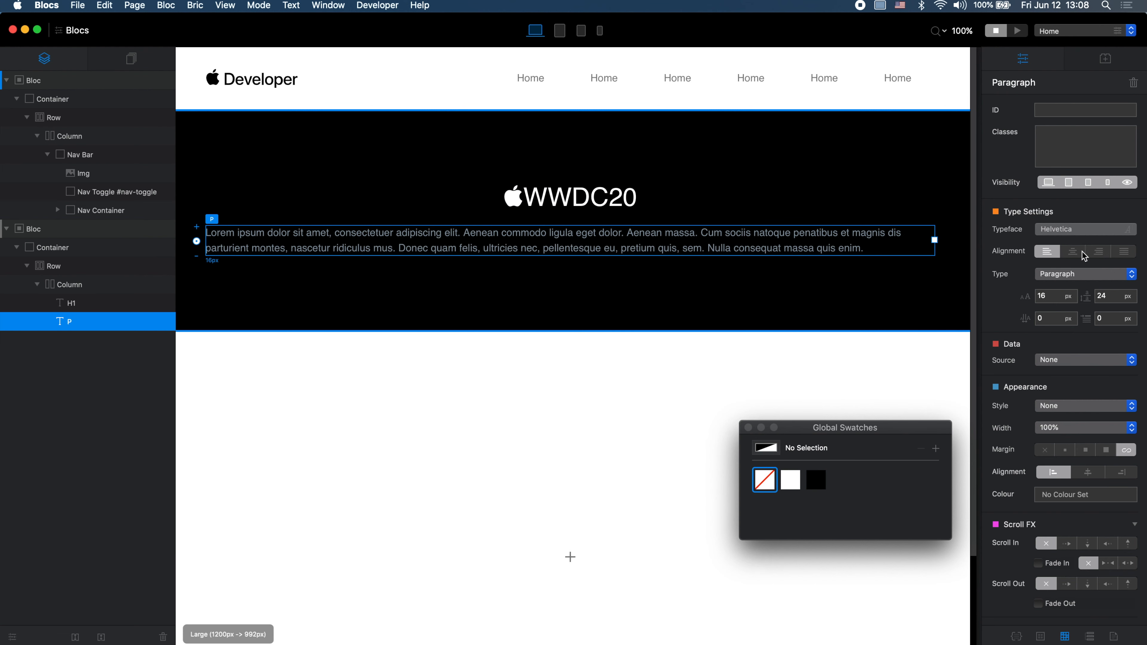
pyautogui.click(1083, 253)
pyautogui.doubleClick(677, 232)
pyautogui.write('June 22 -')
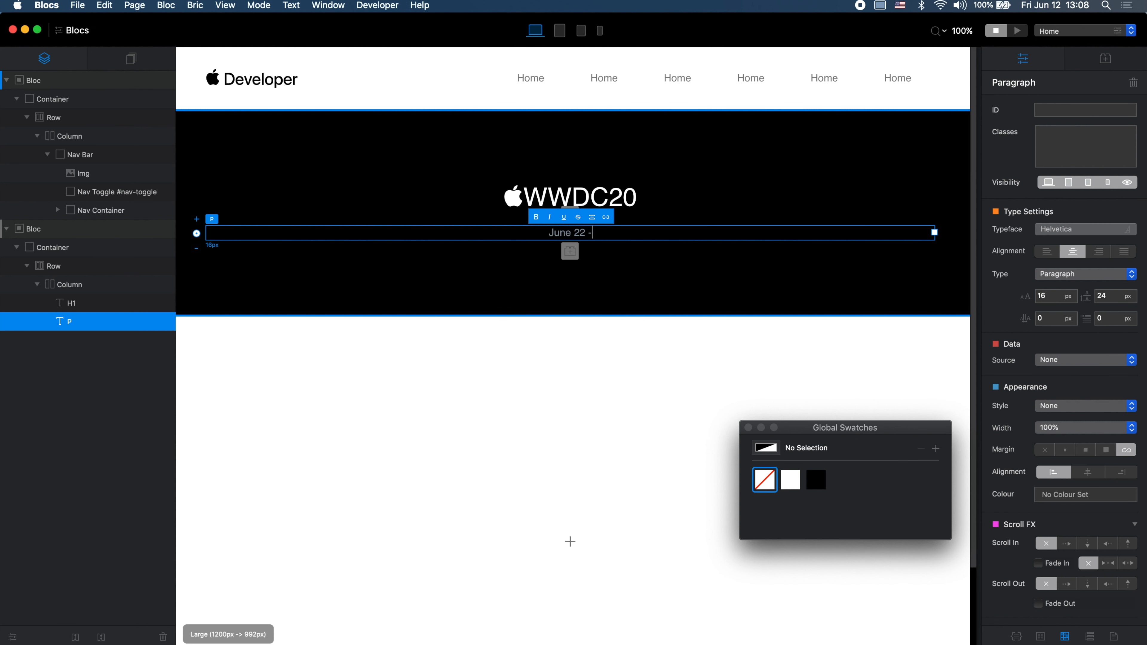
pyautogui.press('BackSpace')
pyautogui.press('BackSpace')
pyautogui.write('-26')
pyautogui.click(748, 428)
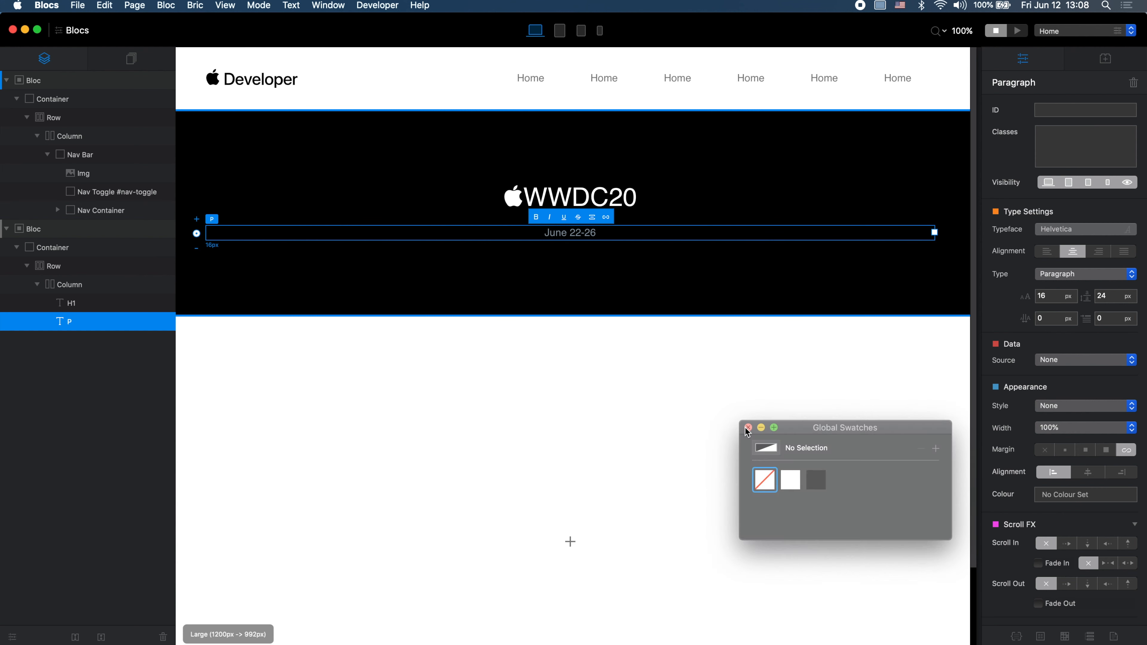
# Step: Change the date line's type to Heading 4 and set its colour to the white swatch, #FFFFFF
pyautogui.click(1059, 277)
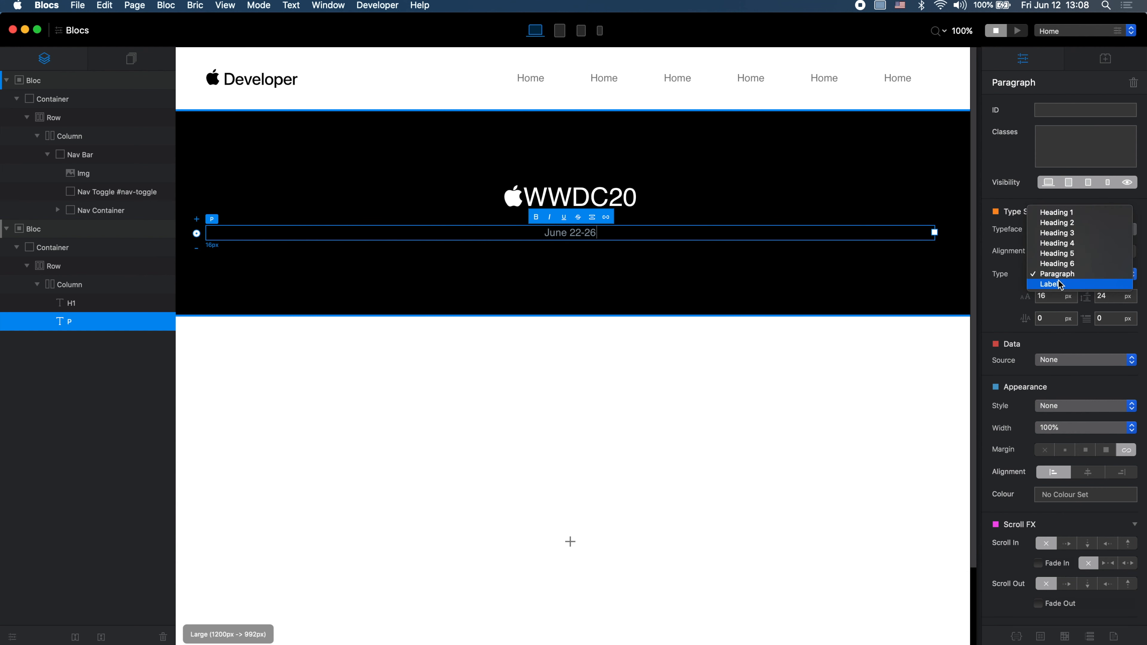
pyautogui.click(1077, 244)
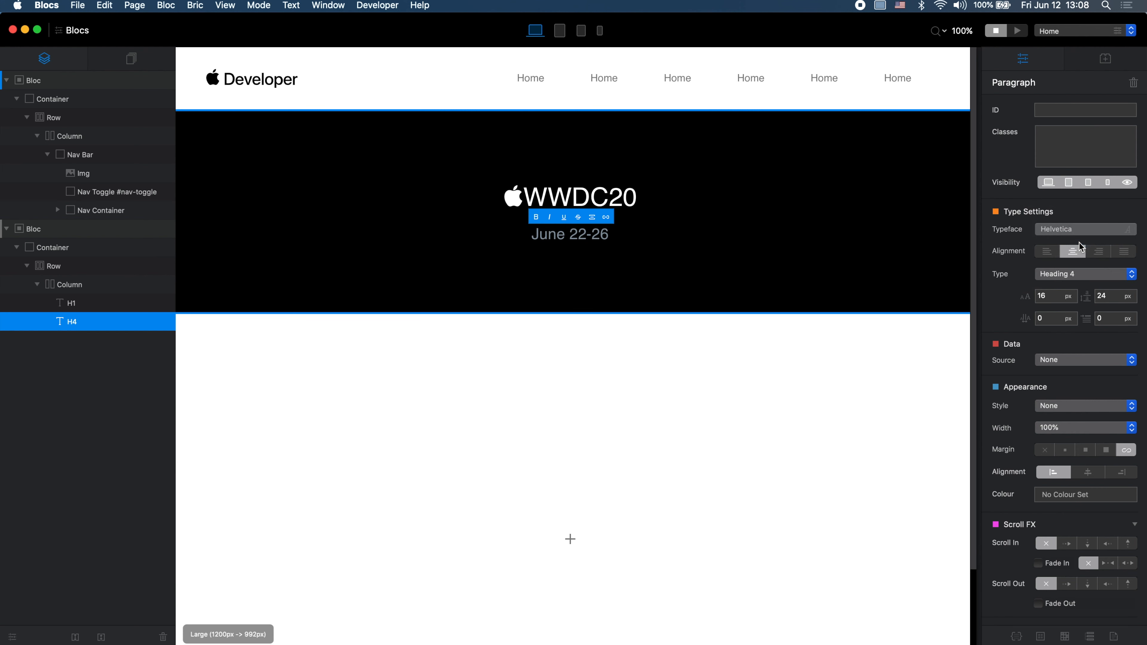
pyautogui.click(609, 235)
pyautogui.click(1091, 494)
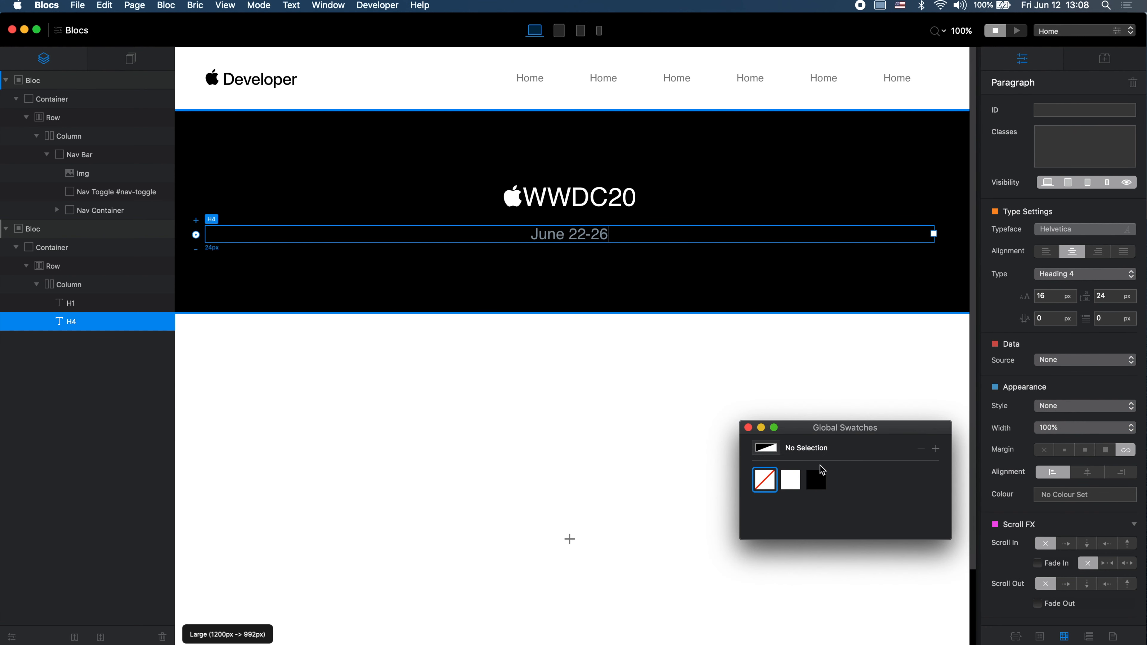
pyautogui.click(790, 480)
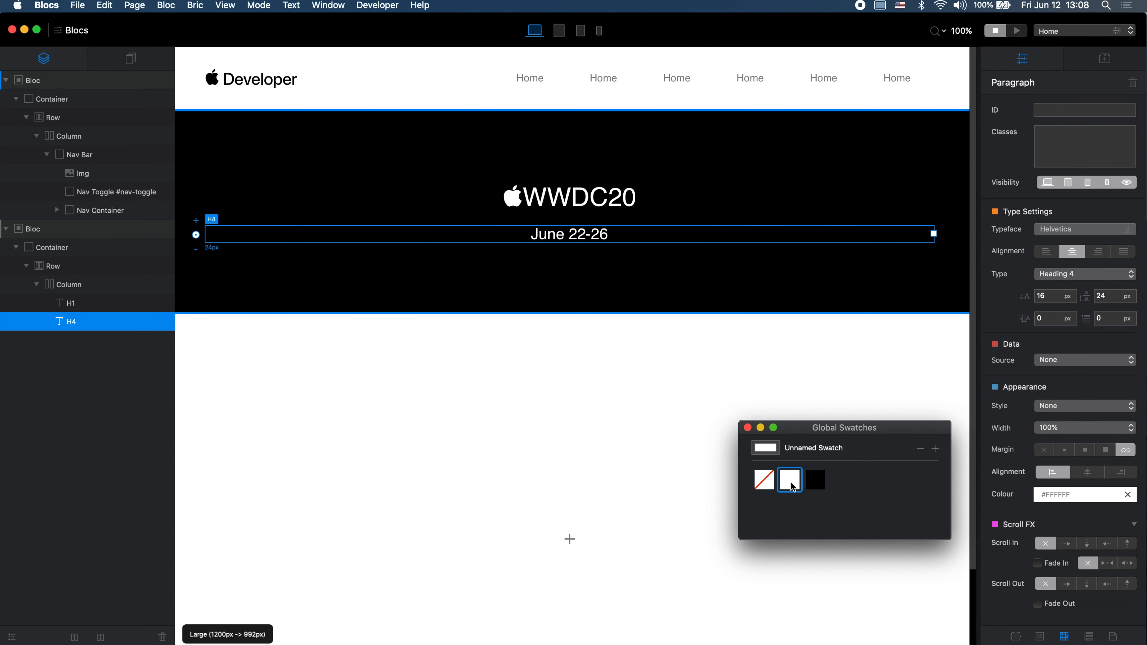
pyautogui.click(747, 428)
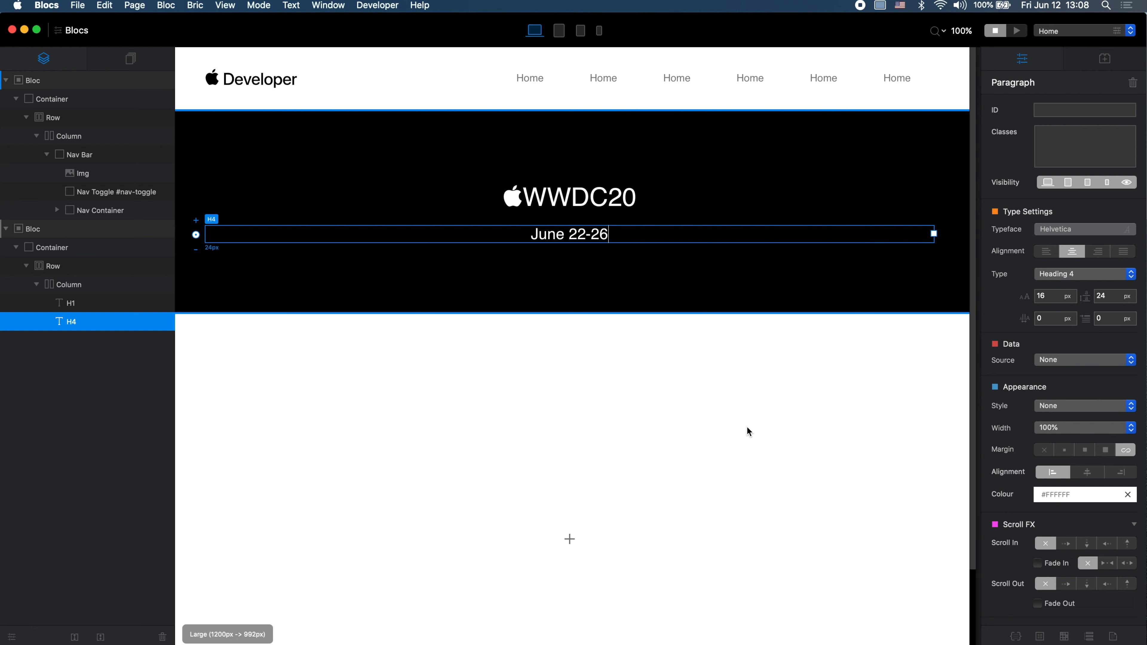
# Step: Compare the hero with the banner in Safari, then add an Image bric below the date in Blocs and assign small_2x.jpg
pyautogui.press('super+Tab')
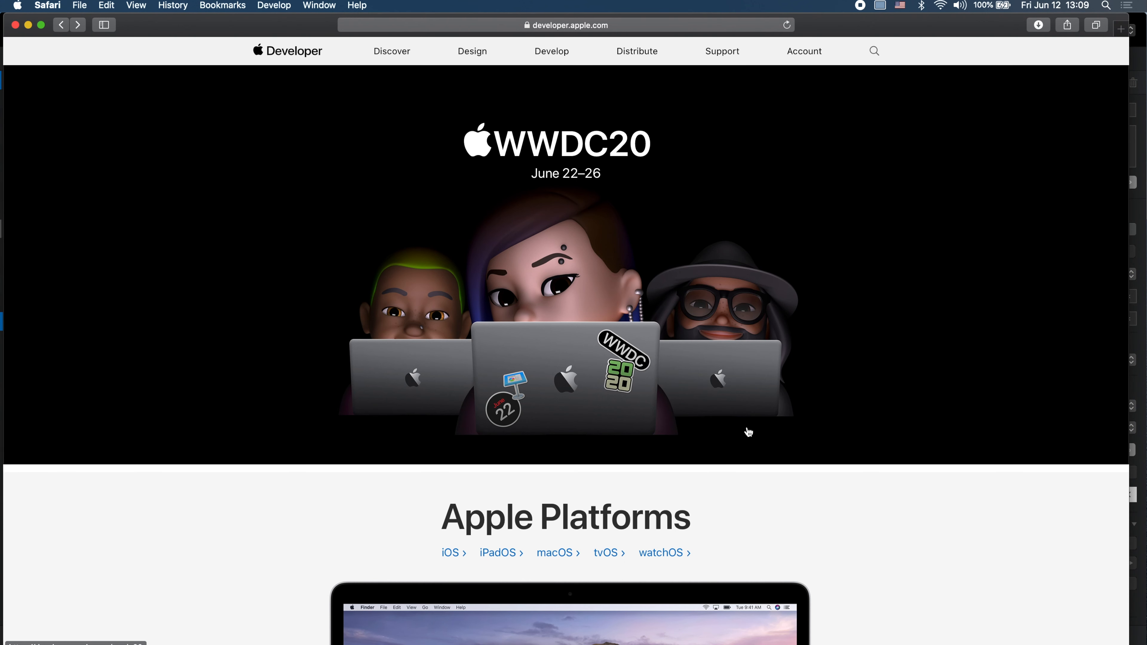
pyautogui.press('super+Tab')
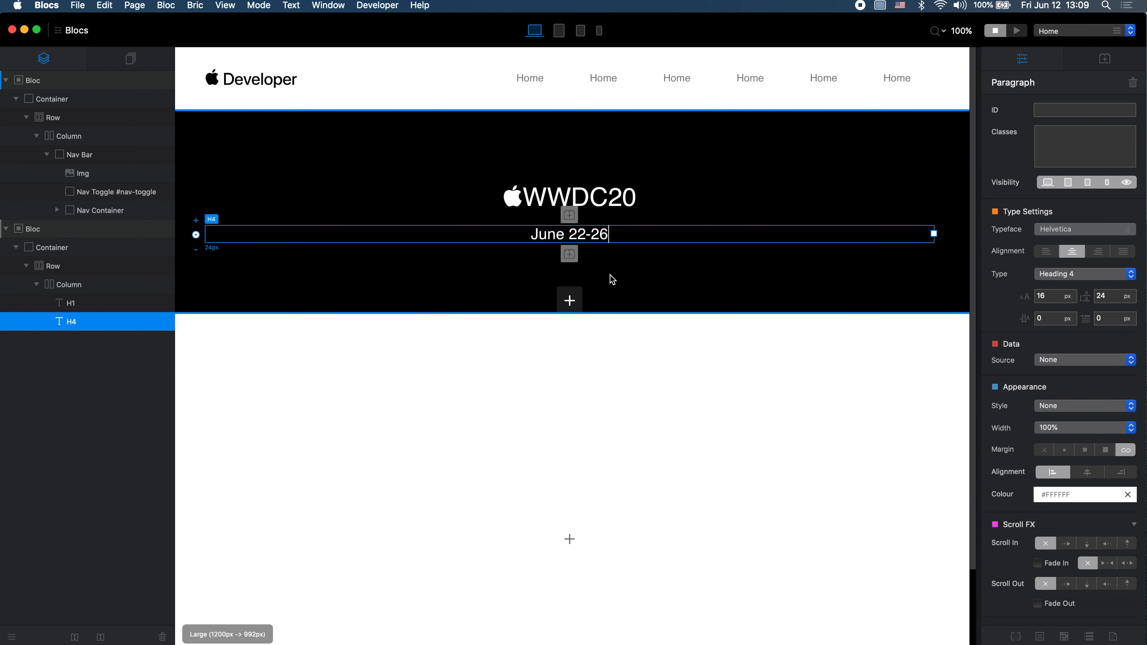
pyautogui.click(570, 255)
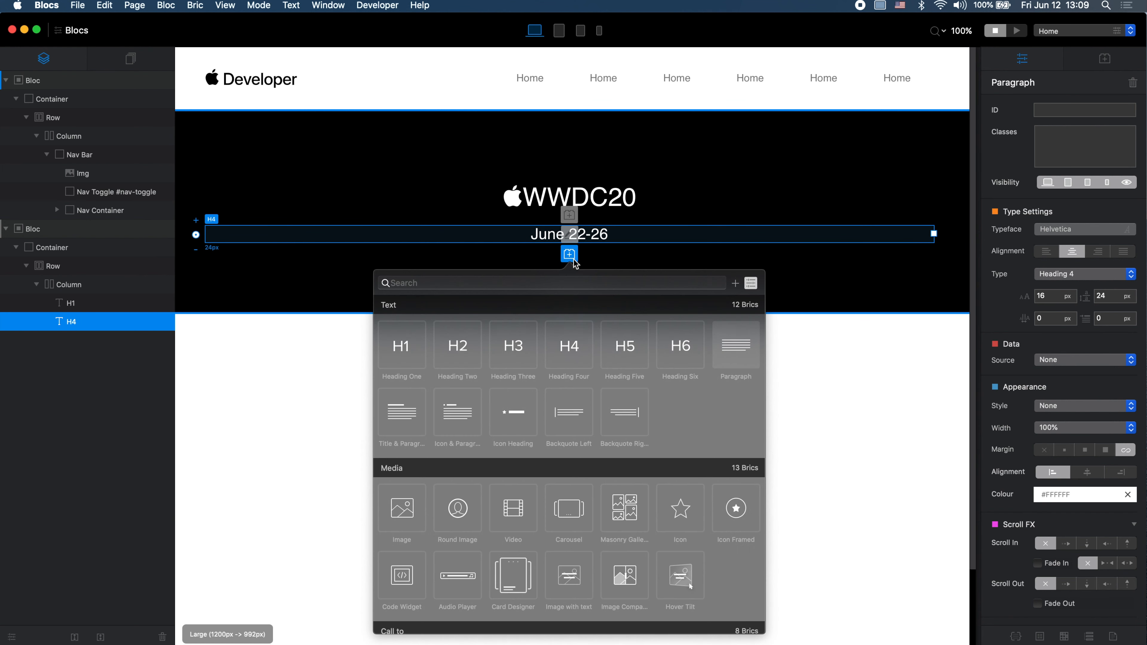
pyautogui.click(396, 513)
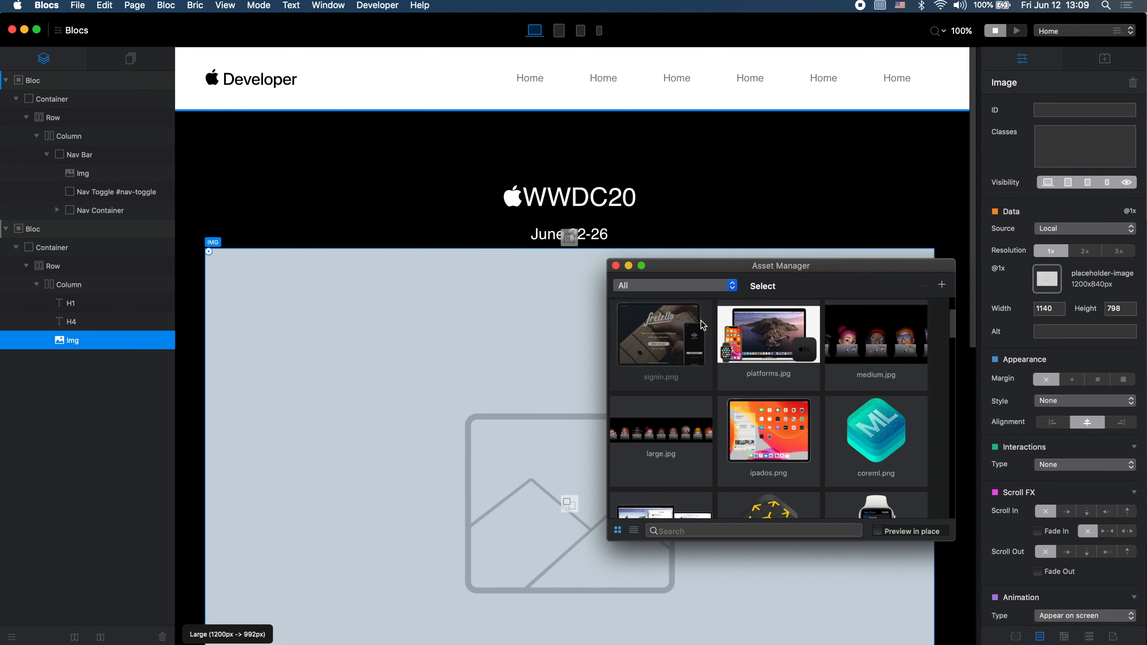
pyautogui.scroll(3, 821, 332)
pyautogui.click(671, 332)
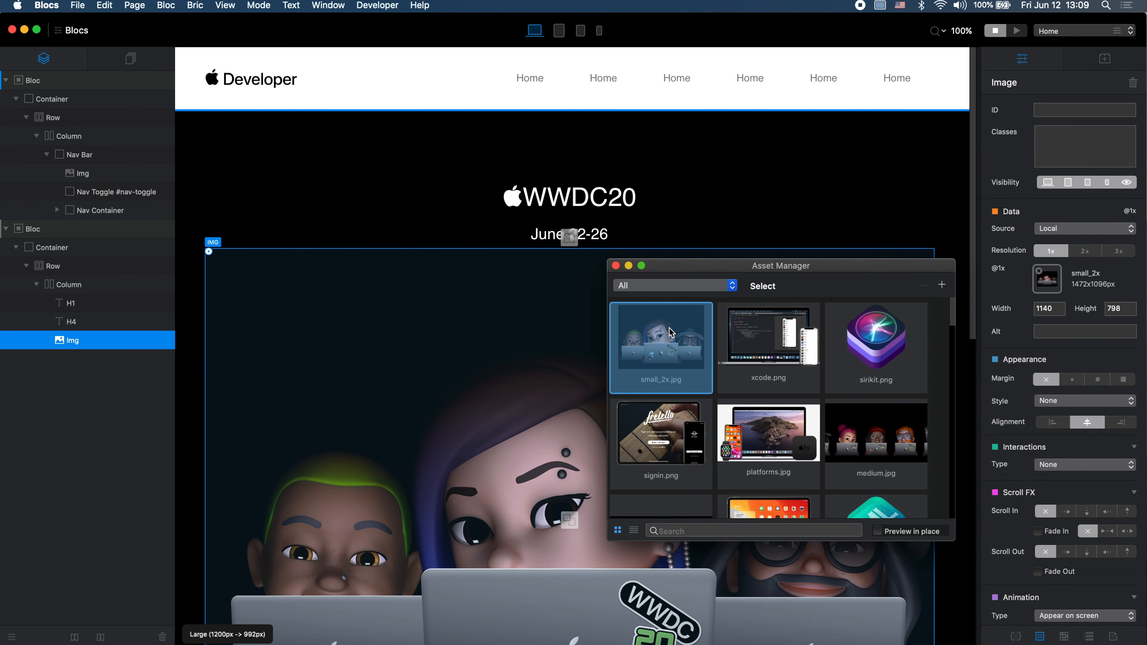
pyautogui.click(615, 265)
pyautogui.scroll(-3, 791, 185)
pyautogui.scroll(3, 792, 186)
pyautogui.press('super+Tab')
pyautogui.press('super+Tab')
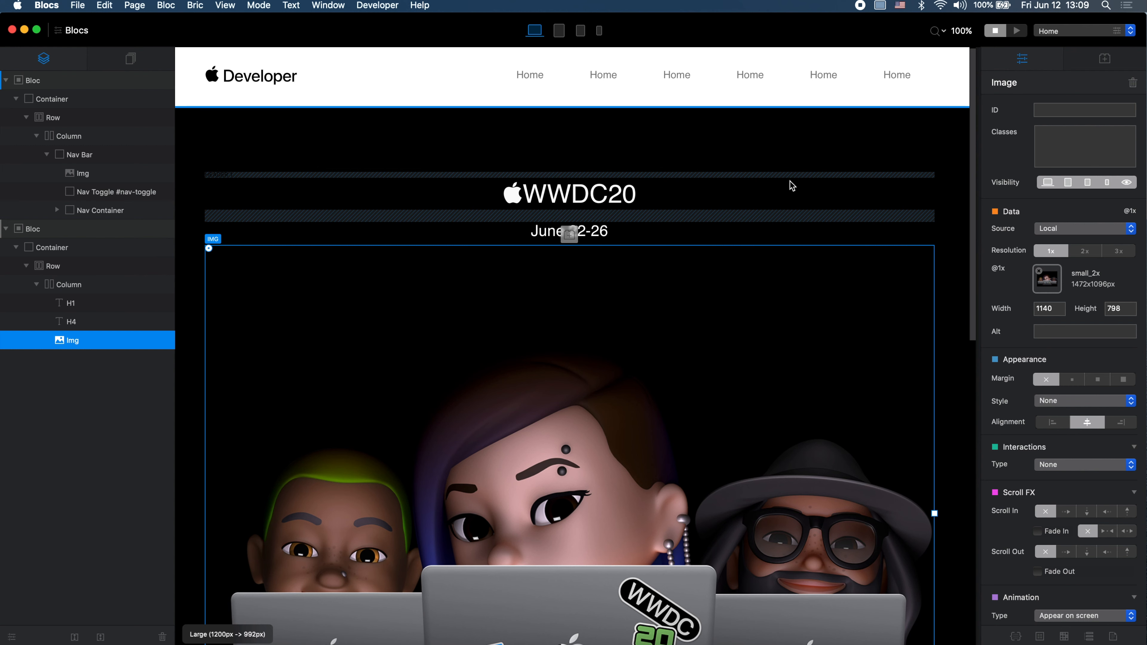
pyautogui.doubleClick(933, 369)
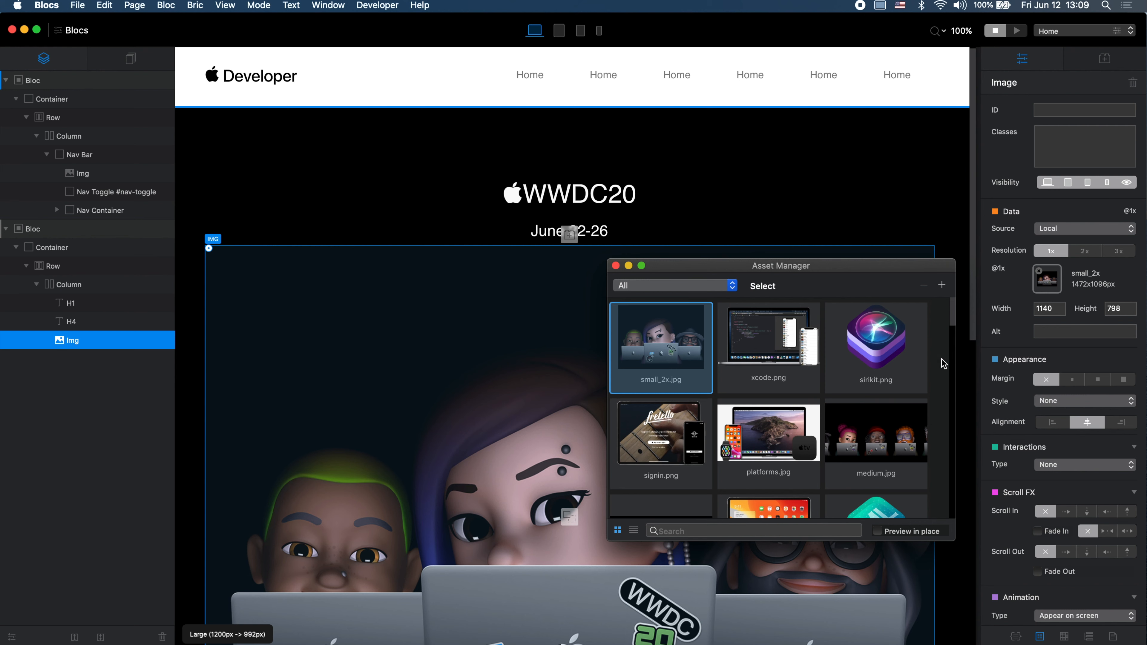
pyautogui.click(616, 266)
pyautogui.click(944, 377)
pyautogui.click(874, 453)
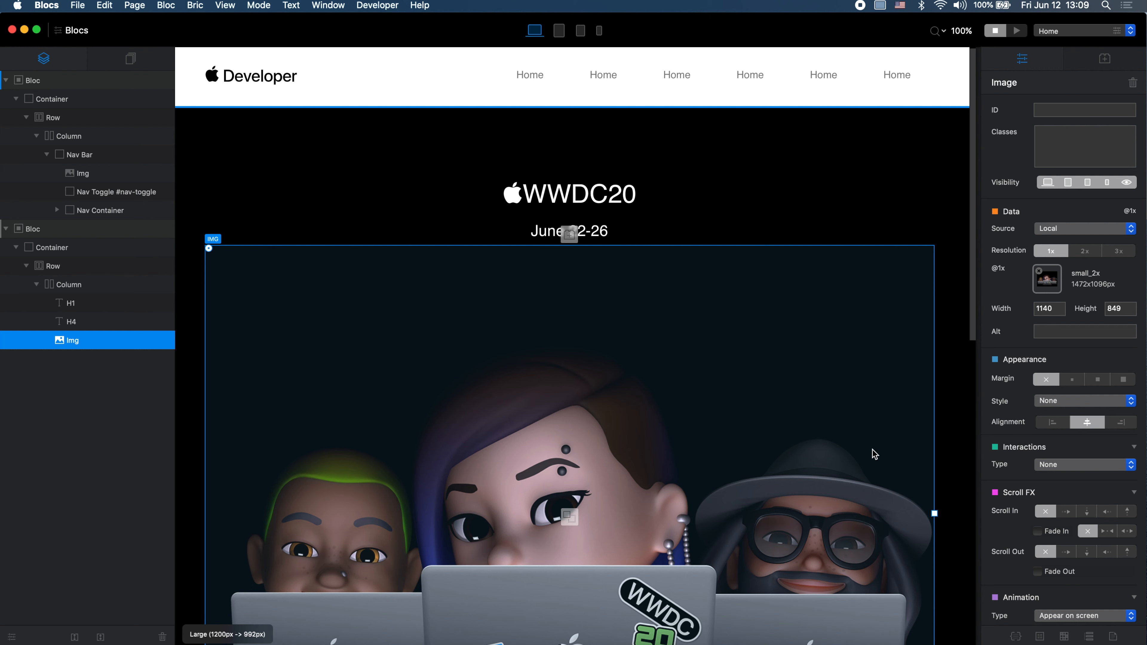
# Step: Resize the column holding the hero content to a width of 6 with an offset of 3
pyautogui.click(943, 444)
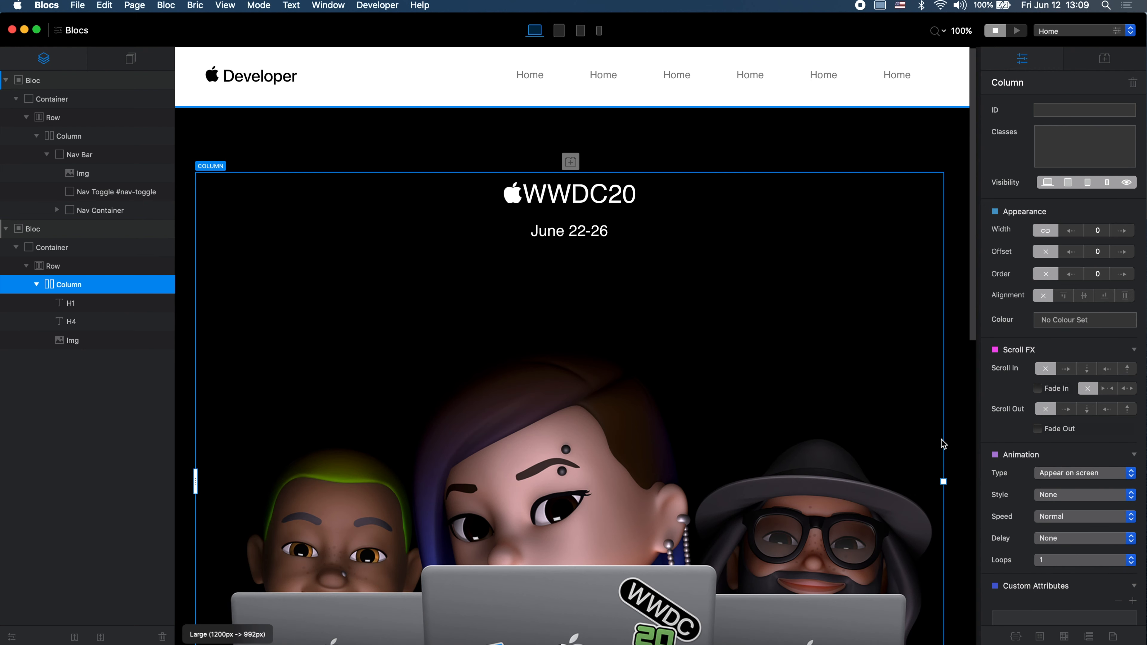
pyautogui.moveTo(943, 480); pyautogui.dragTo(543, 488)
pyautogui.moveTo(197, 344); pyautogui.dragTo(415, 335)
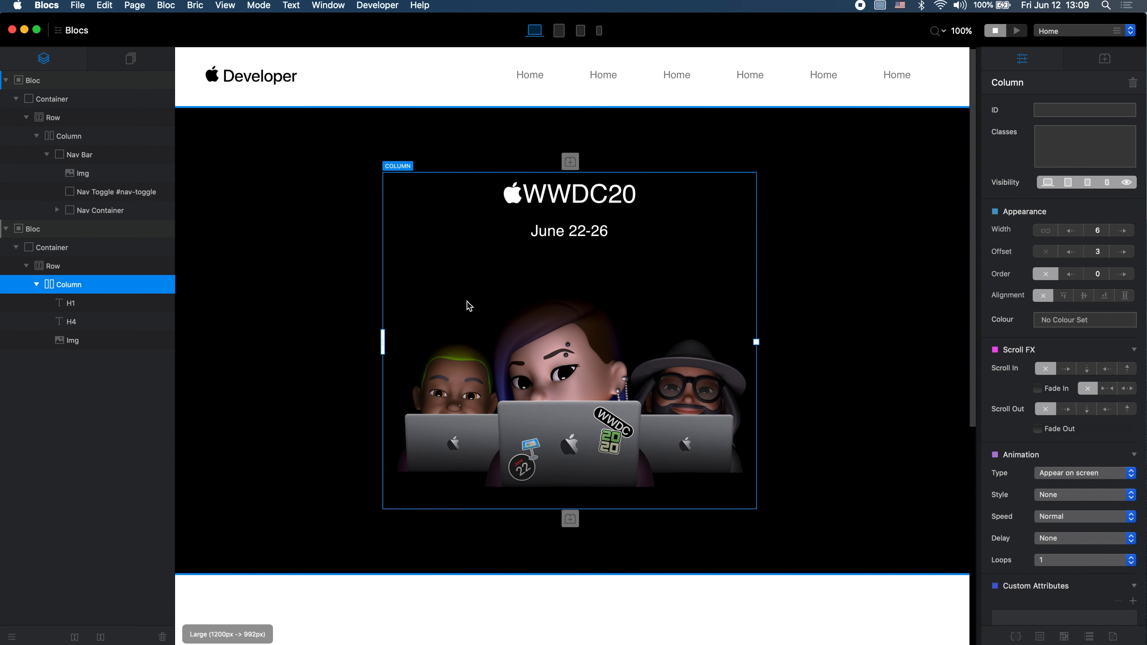
# Step: Compare the hero bloc's spacing with the banner in Safari and set the bloc's padding to Small - 20px
pyautogui.click(787, 142)
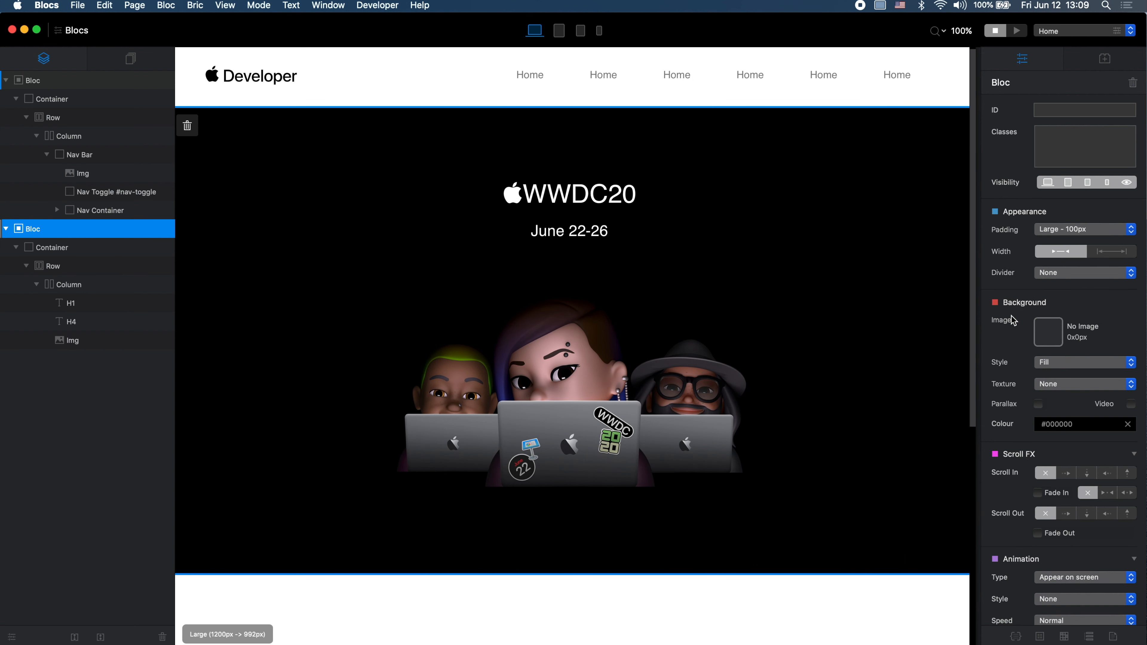
pyautogui.press('super+Tab')
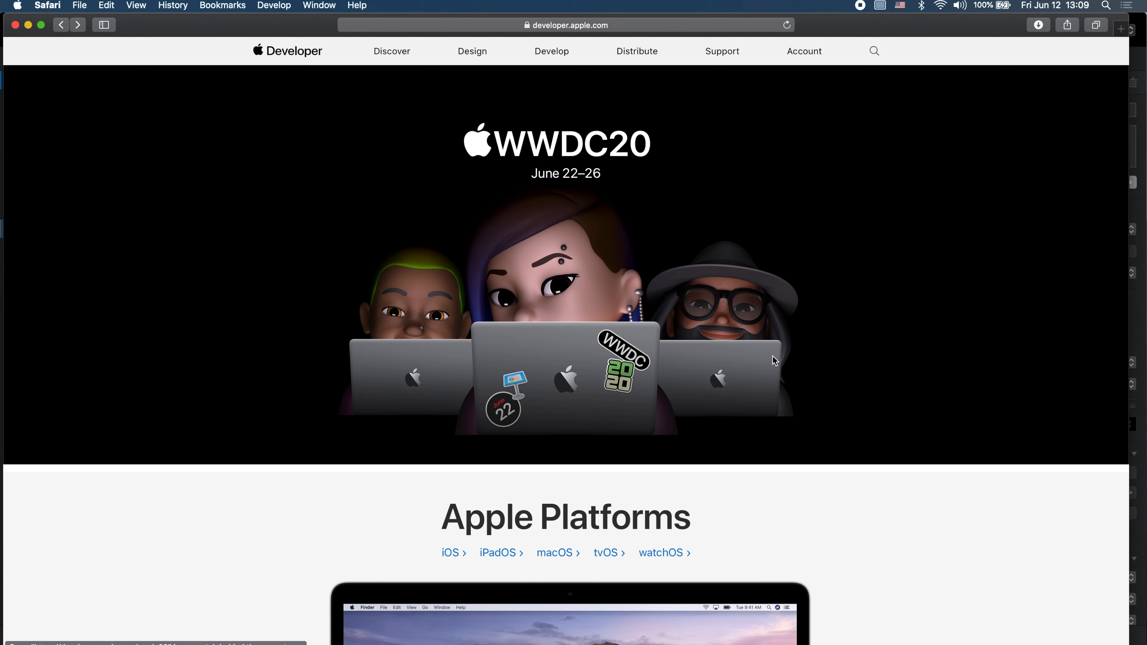
pyautogui.press('super+Tab')
pyautogui.click(1052, 229)
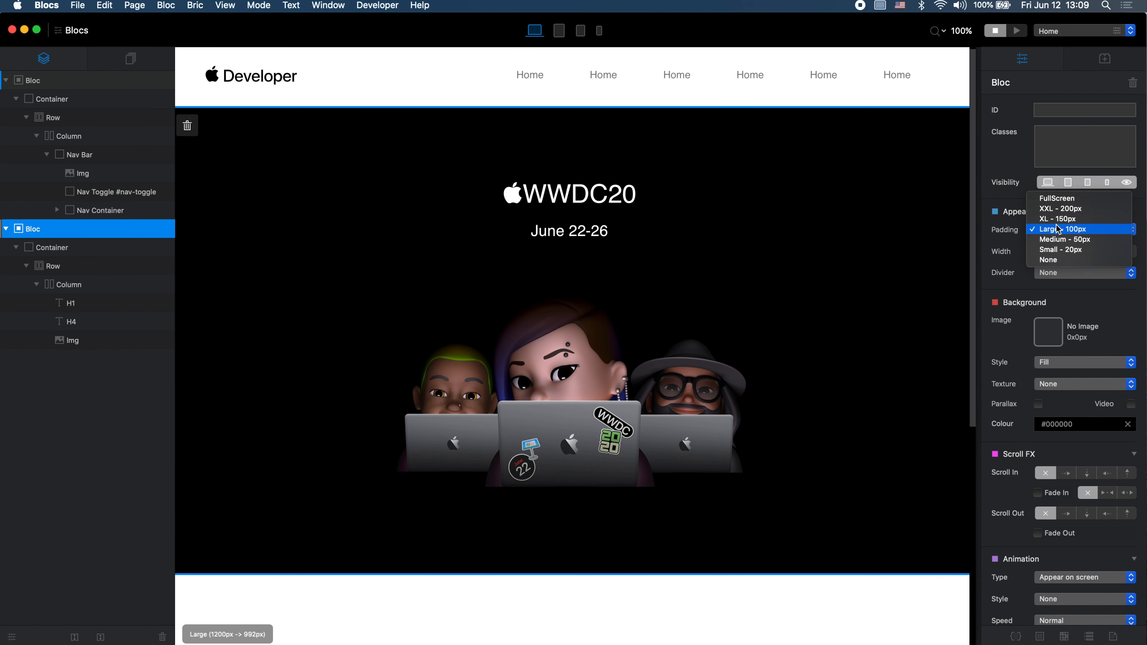
pyautogui.click(1075, 251)
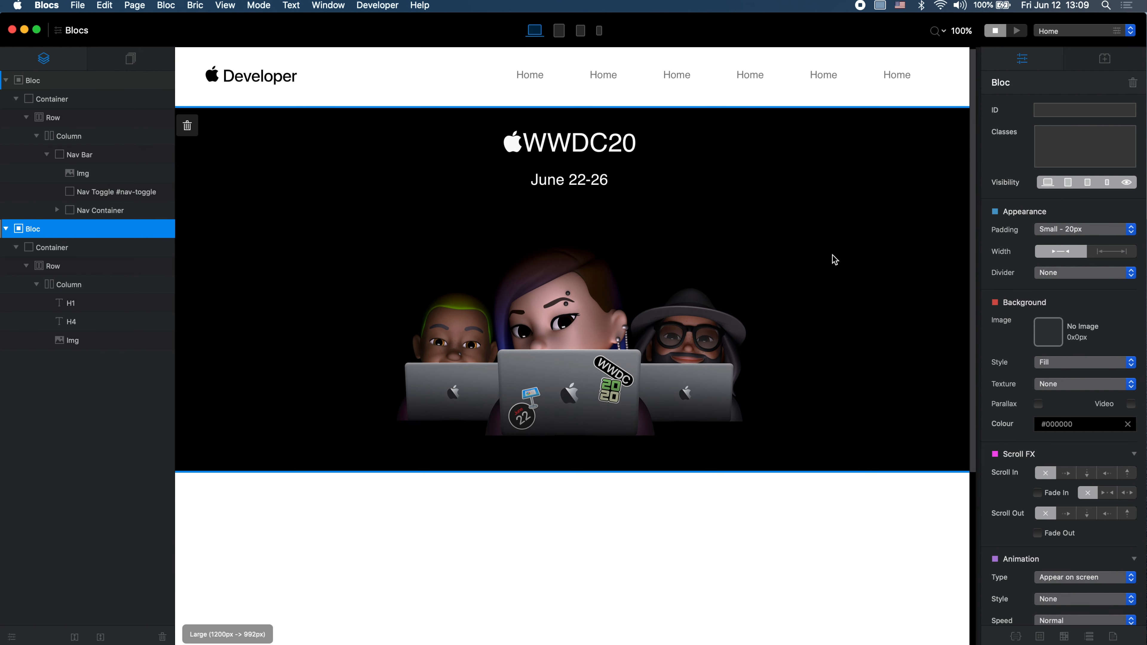
pyautogui.press('super+Tab')
pyautogui.press('super+Tab')
# Step: Select the hero bloc's row, try its preset margin sizes and reset the margin to none
pyautogui.click(687, 155)
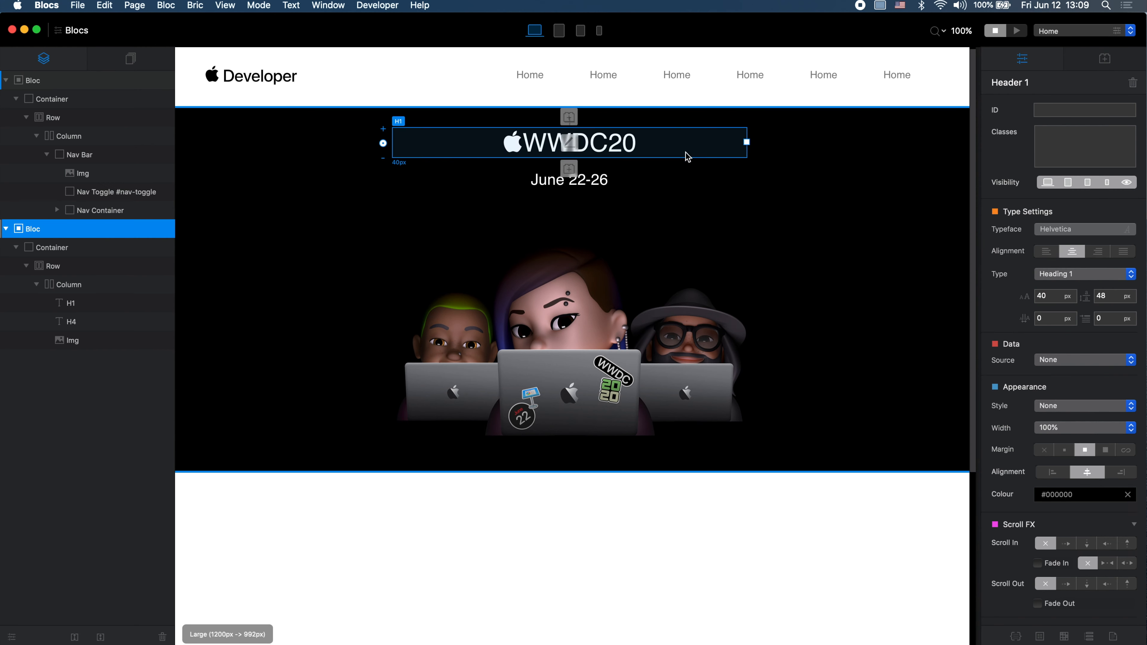
pyautogui.click(699, 166)
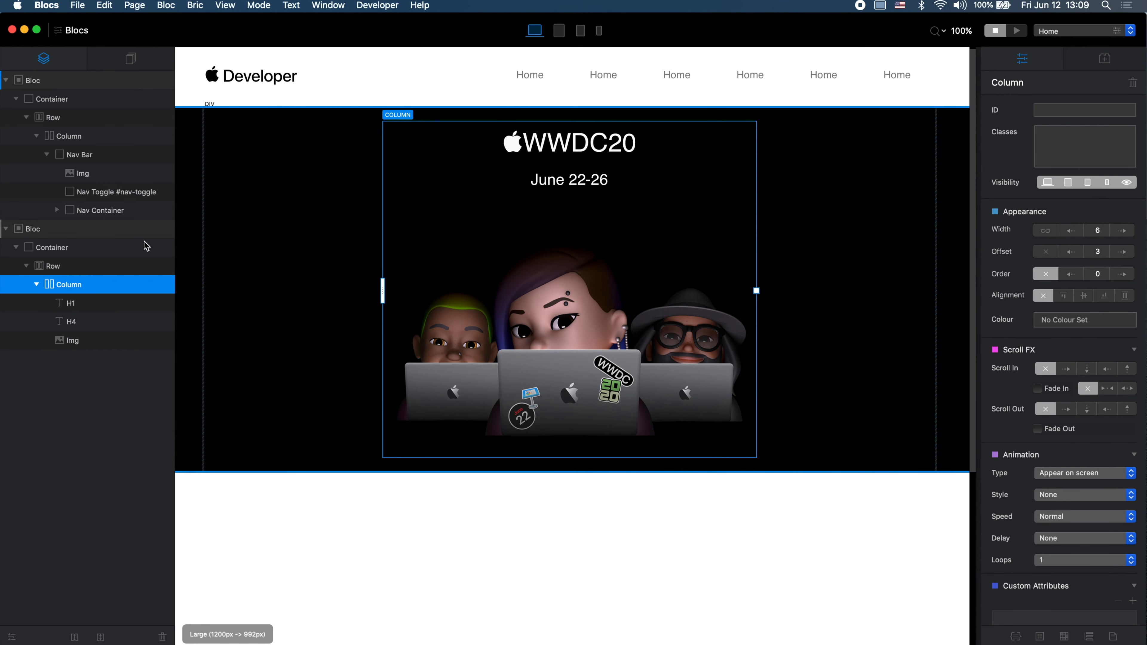
pyautogui.click(104, 266)
pyautogui.click(1075, 254)
pyautogui.click(1097, 255)
pyautogui.click(1117, 255)
pyautogui.click(1046, 251)
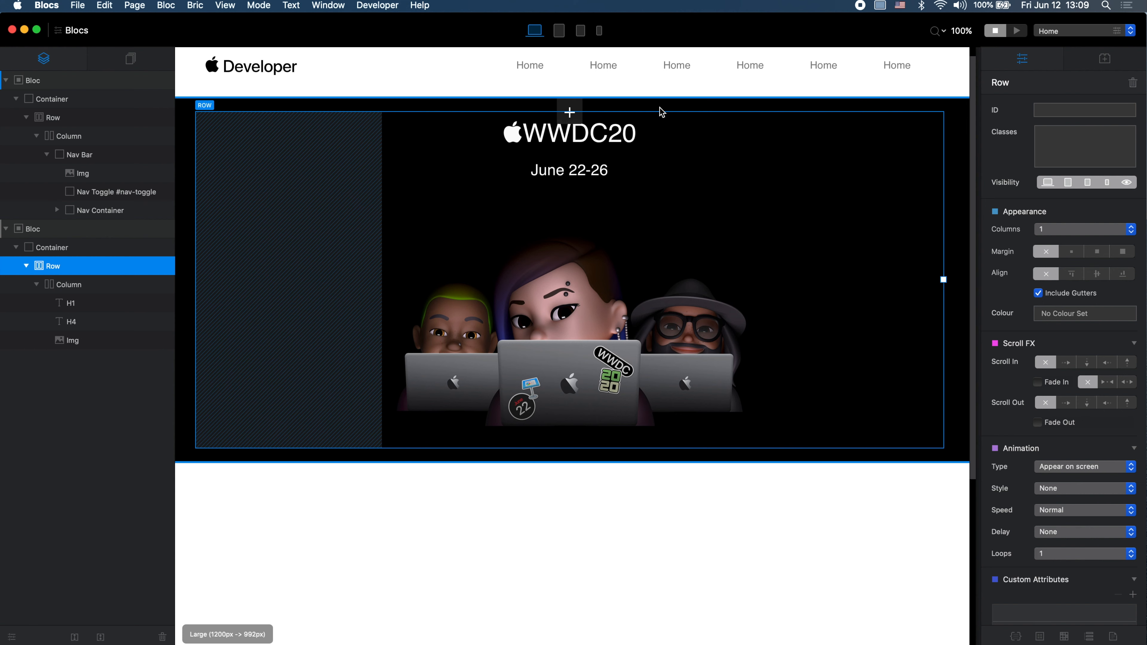
# Step: Try a freehand top margin on the hero row and remove the row-margin-top class it creates
pyautogui.press('d')
pyautogui.moveTo(568, 111); pyautogui.dragTo(591, 137)
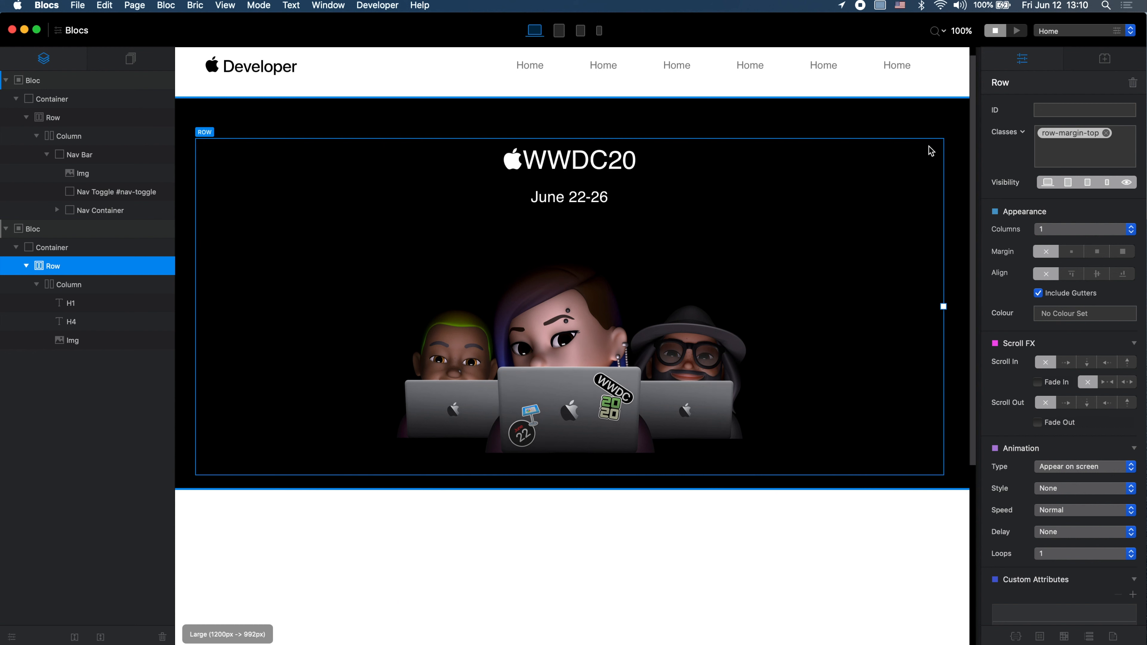
pyautogui.click(1105, 132)
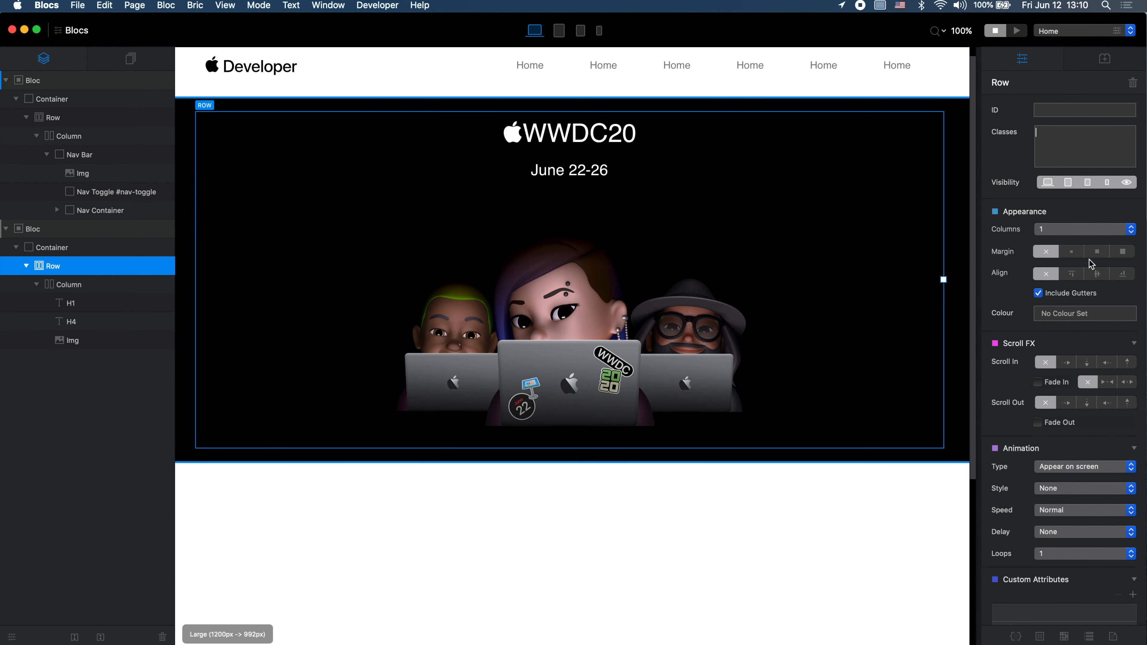
# Step: Apply the smallest preset margin to the hero row and compare the bloc with the banner in Safari
pyautogui.click(1078, 256)
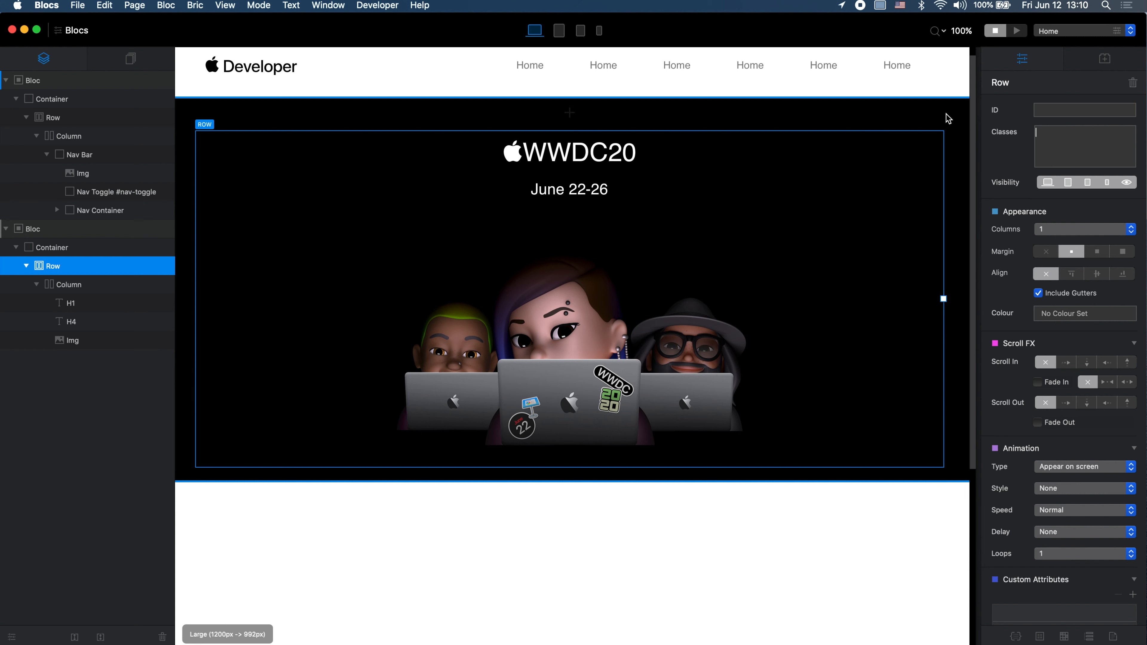
pyautogui.click(936, 114)
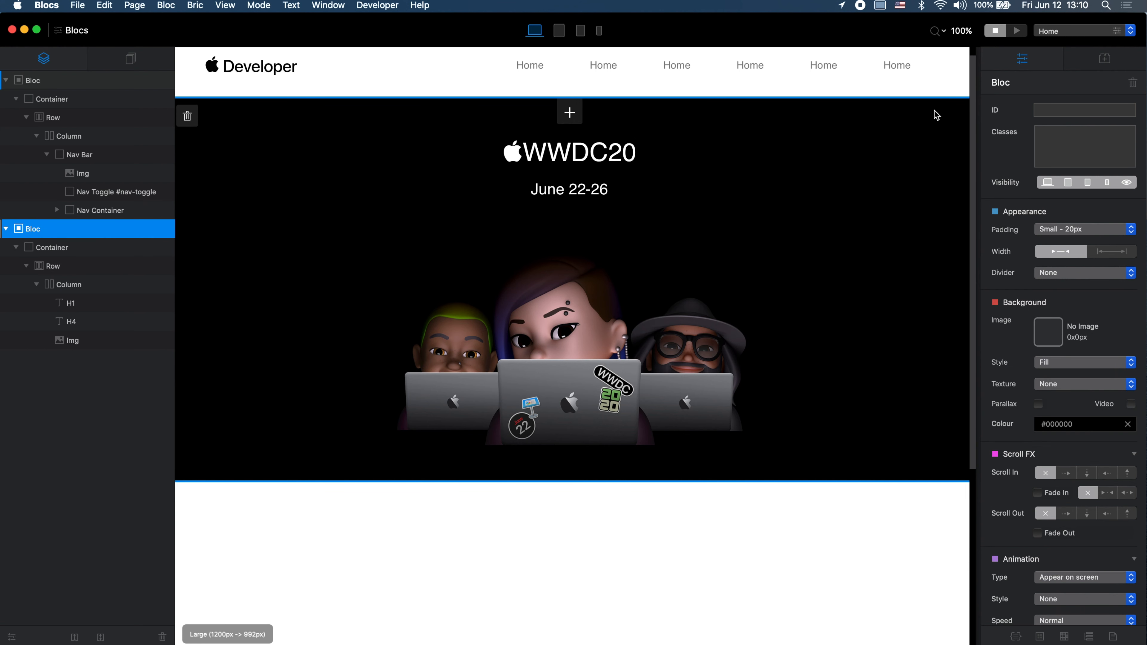
pyautogui.press('super+Tab')
pyautogui.press('super+Tab')
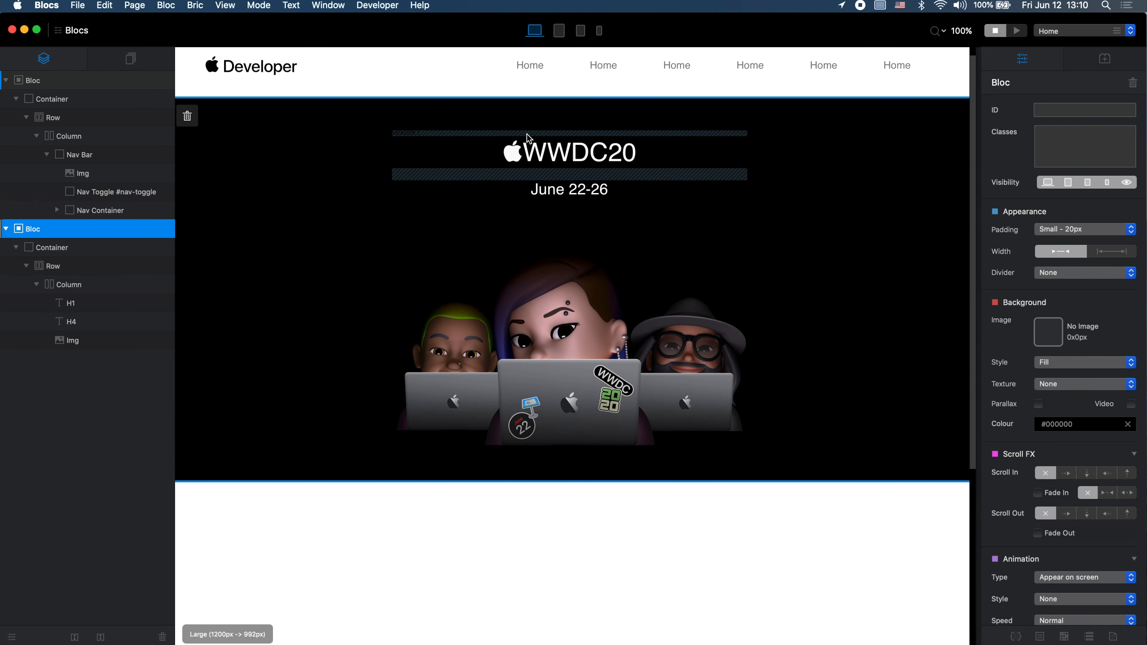
# Step: Set the project's typeface for all text objects to Lato:400 in the Project Settings
pyautogui.click(75, 35)
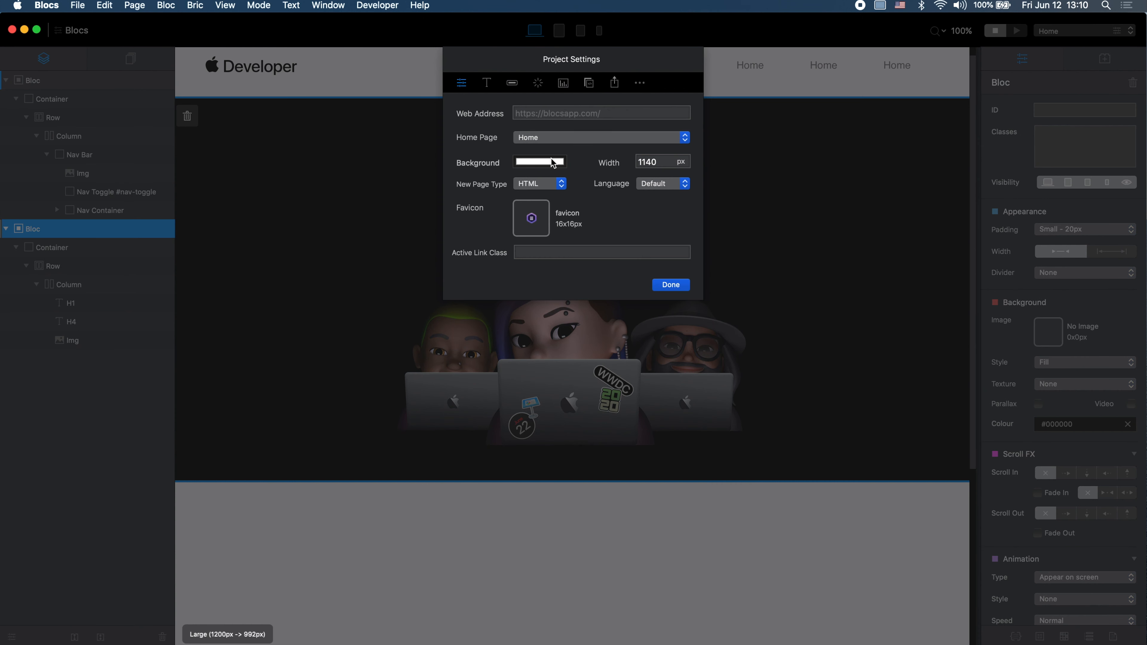
pyautogui.click(487, 82)
pyautogui.click(579, 164)
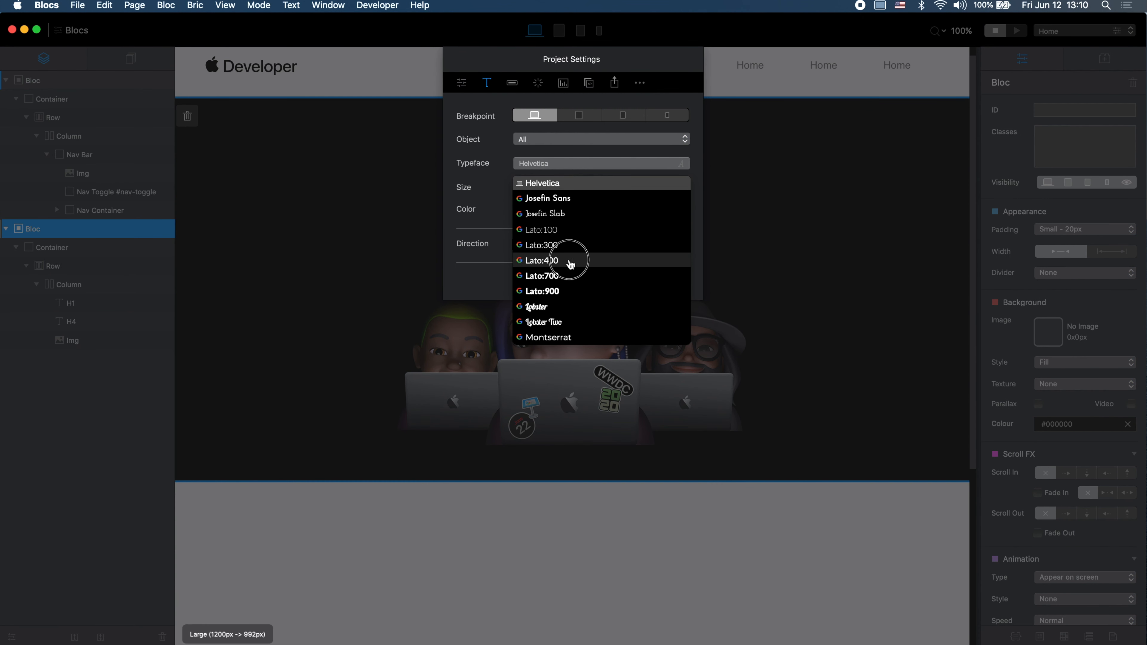
pyautogui.click(570, 262)
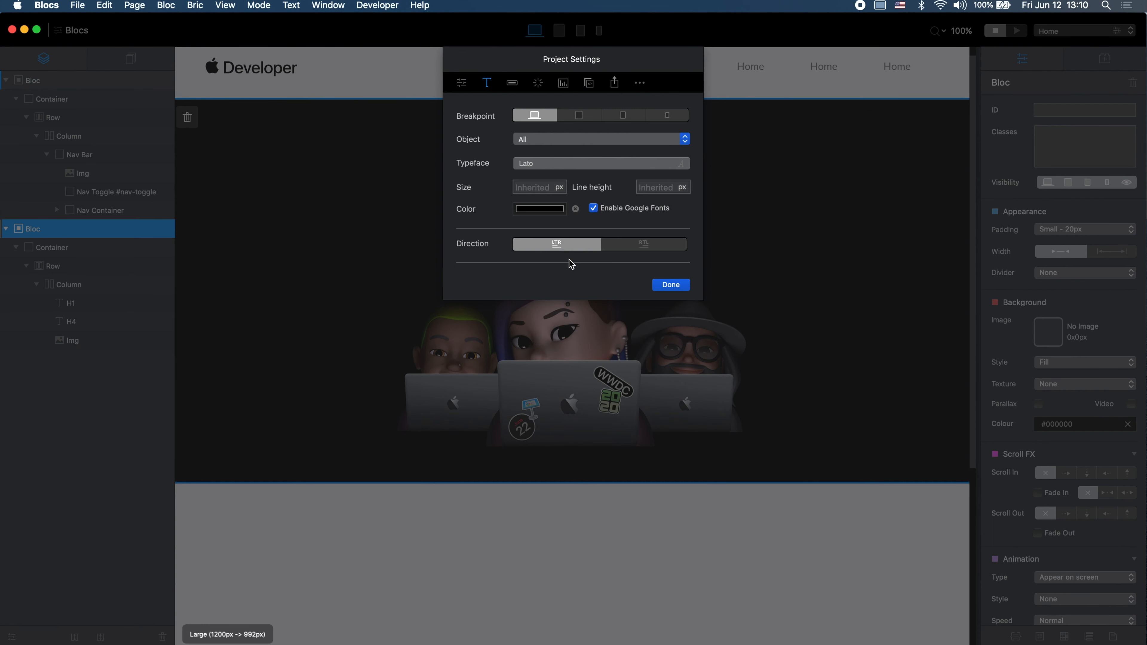
pyautogui.click(666, 289)
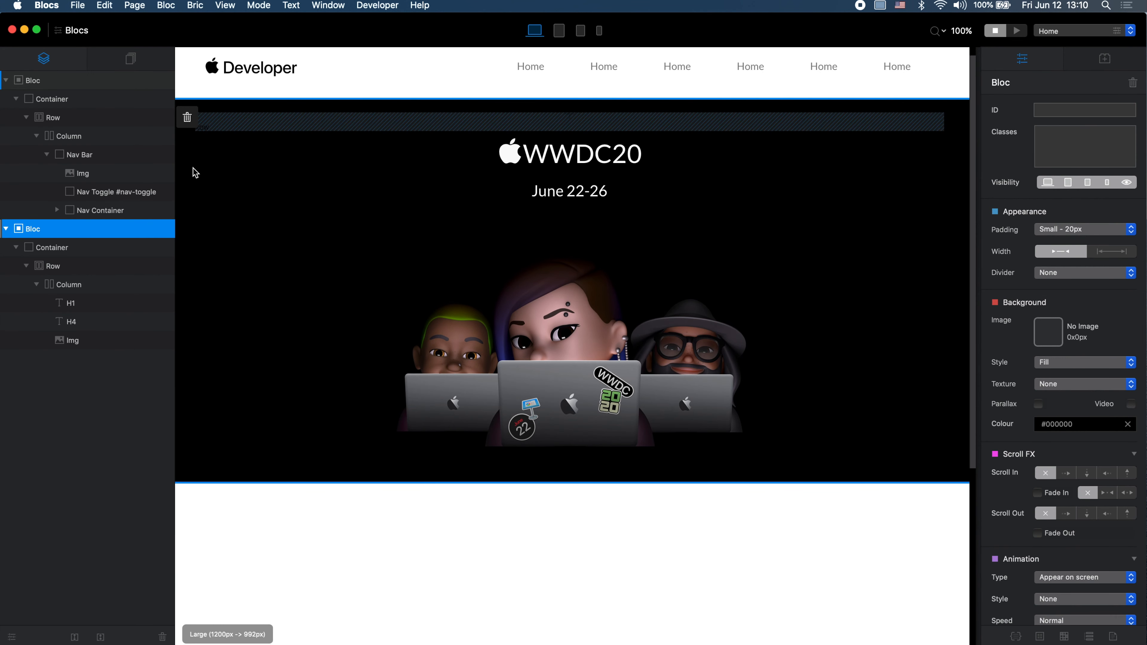
# Step: Add a class named h1 in the Class Manager and open it for editing beside the hero bloc
pyautogui.scroll(1, 902, 490)
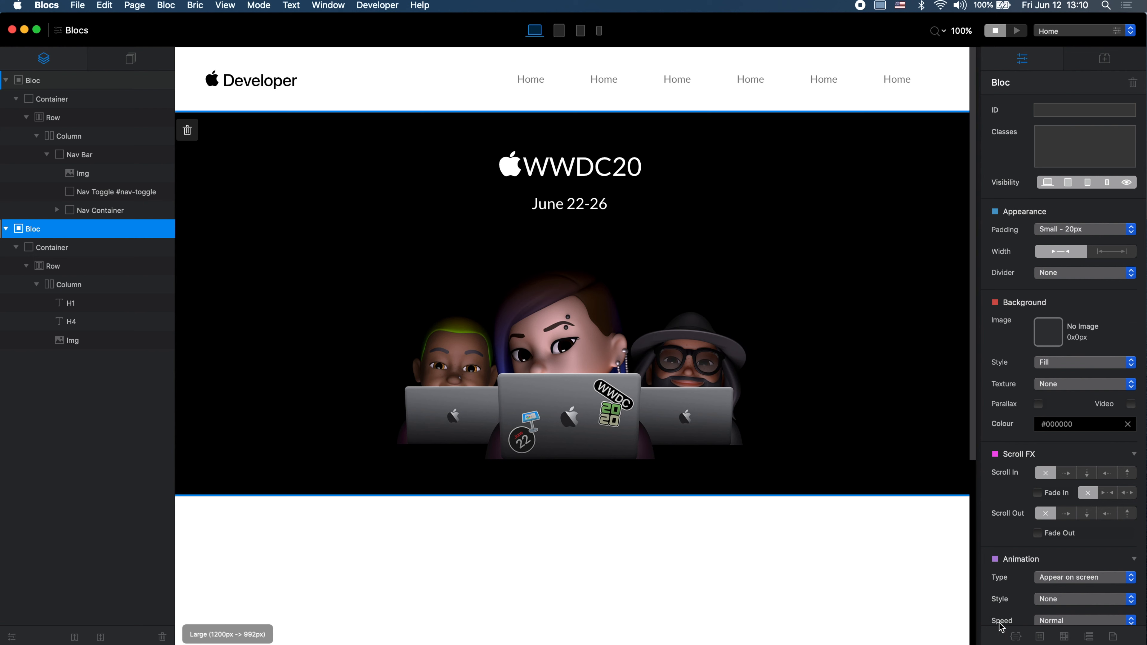
pyautogui.click(1012, 634)
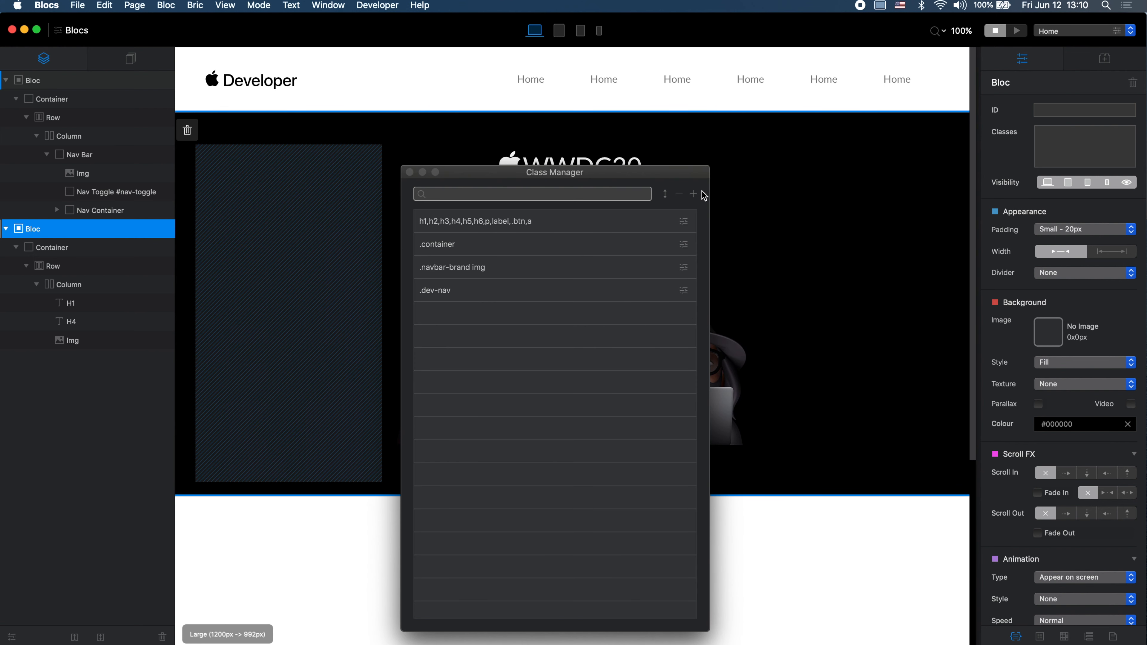
pyautogui.click(694, 195)
pyautogui.write('h')
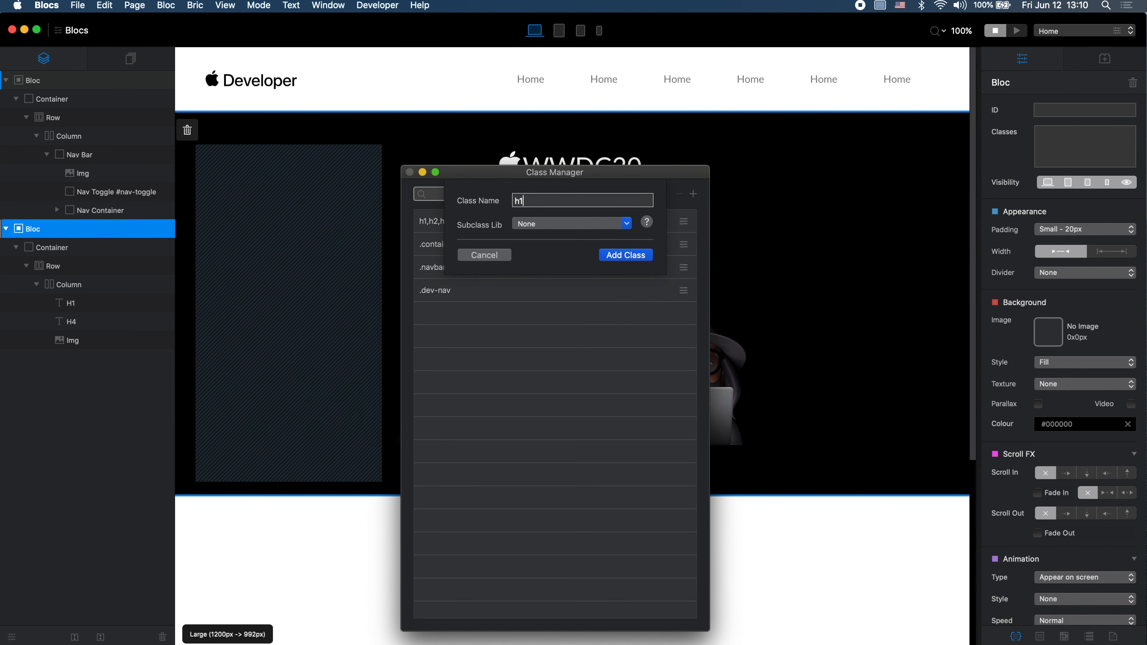
pyautogui.write('1')
pyautogui.press('Return')
pyautogui.doubleClick(609, 312)
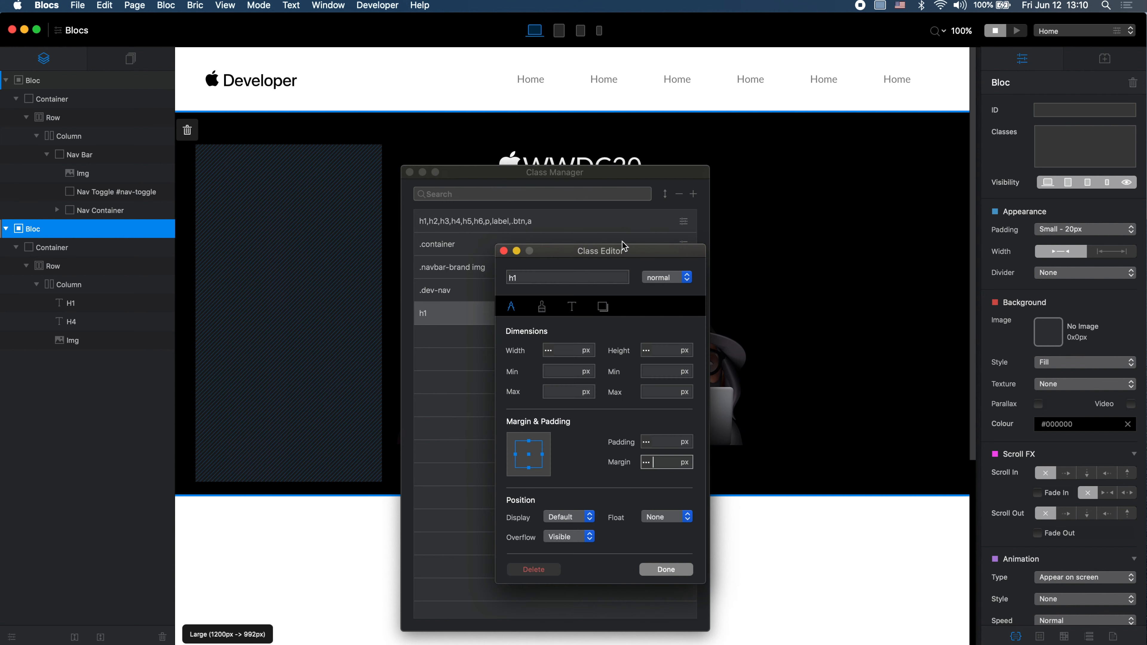
pyautogui.moveTo(659, 185); pyautogui.dragTo(352, 293)
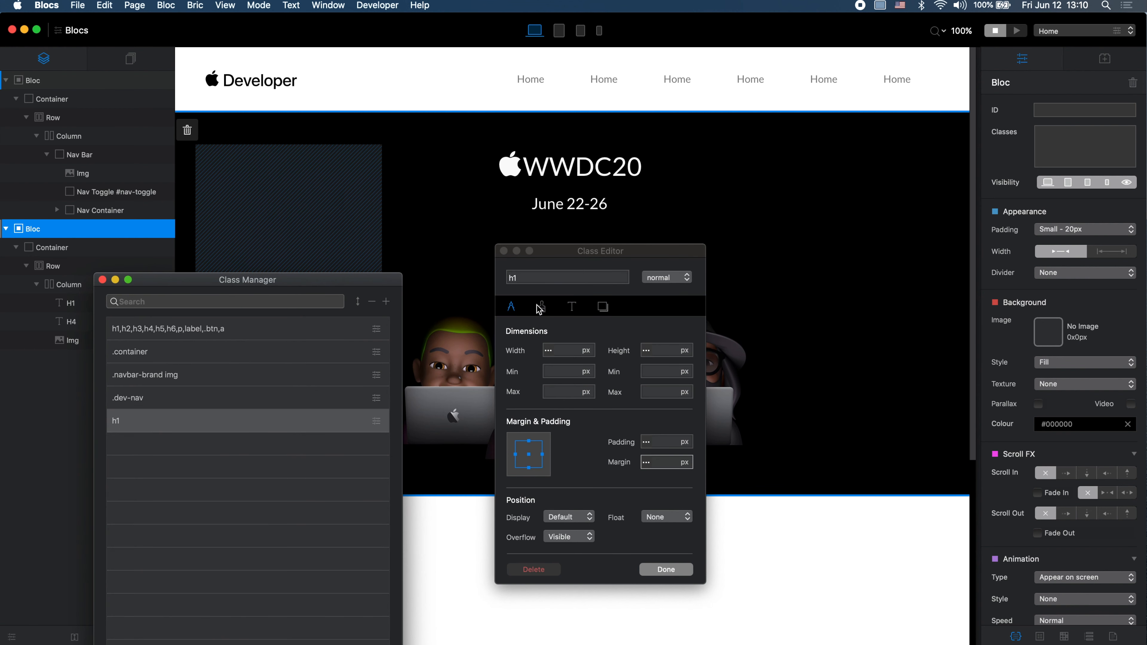
# Step: Try a 60 px font size for the h1 class, and settle on 50 px
pyautogui.click(573, 308)
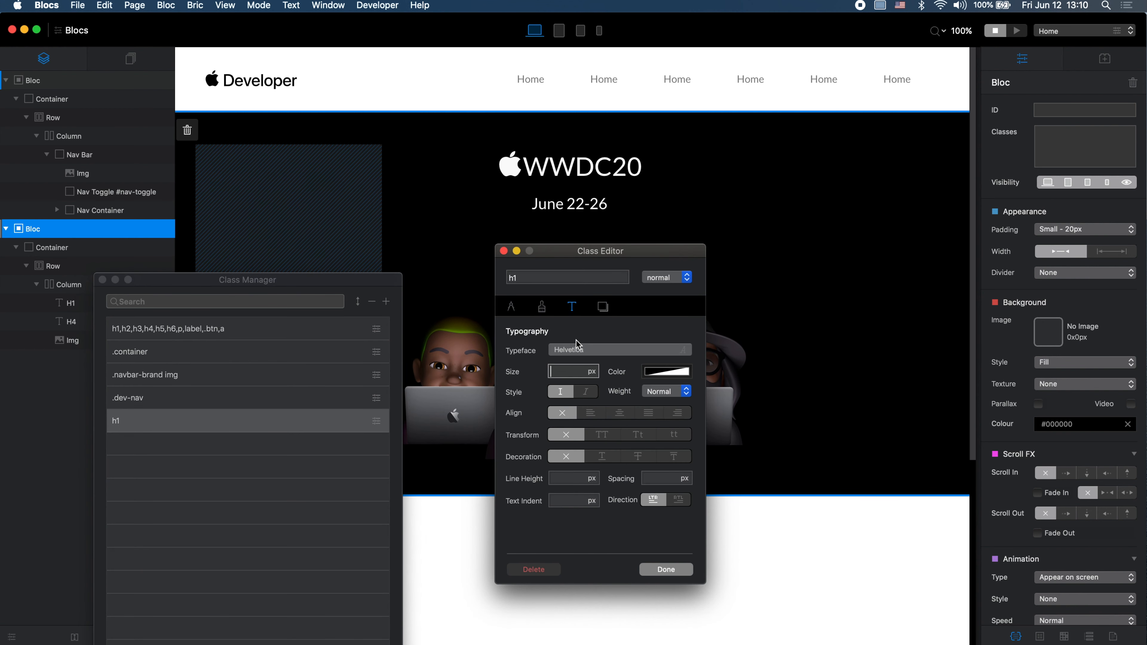
pyautogui.click(569, 371)
pyautogui.write('60')
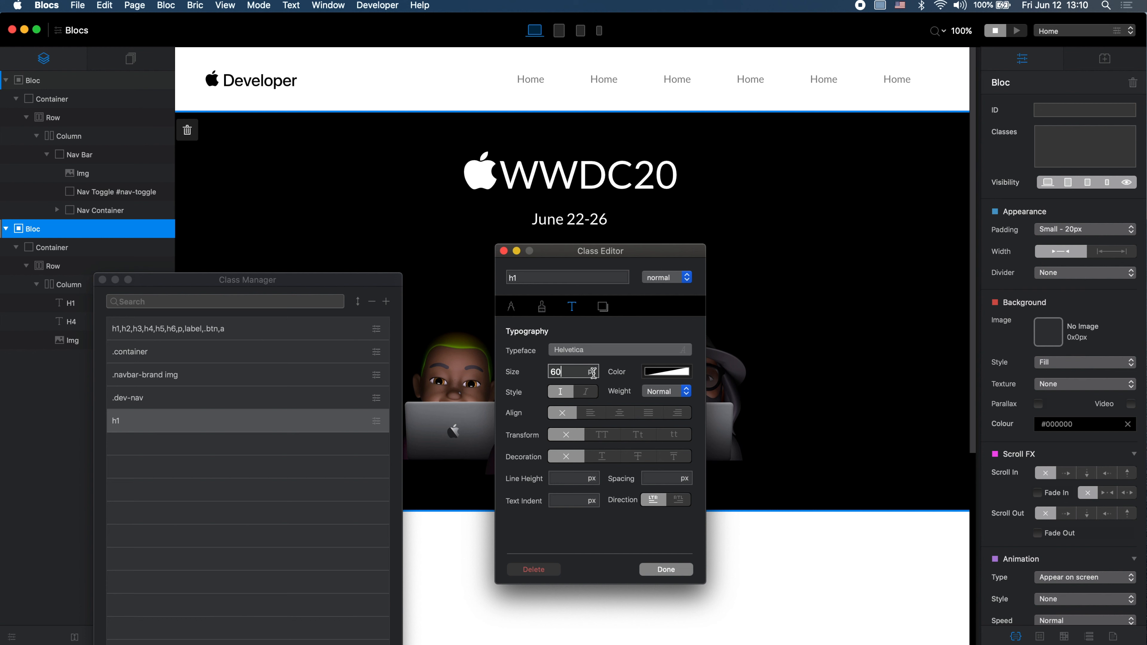
pyautogui.doubleClick(575, 371)
pyautogui.write('50')
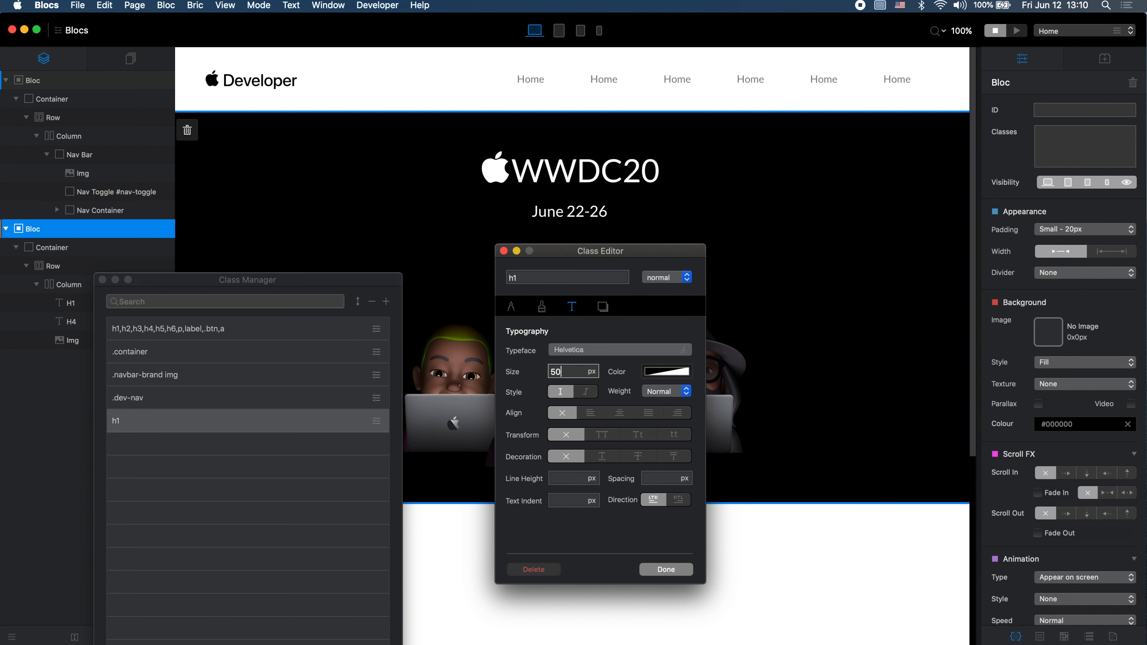
# Step: Set the h1 class's font weight to Bold and close the class windows
pyautogui.click(563, 476)
pyautogui.click(667, 391)
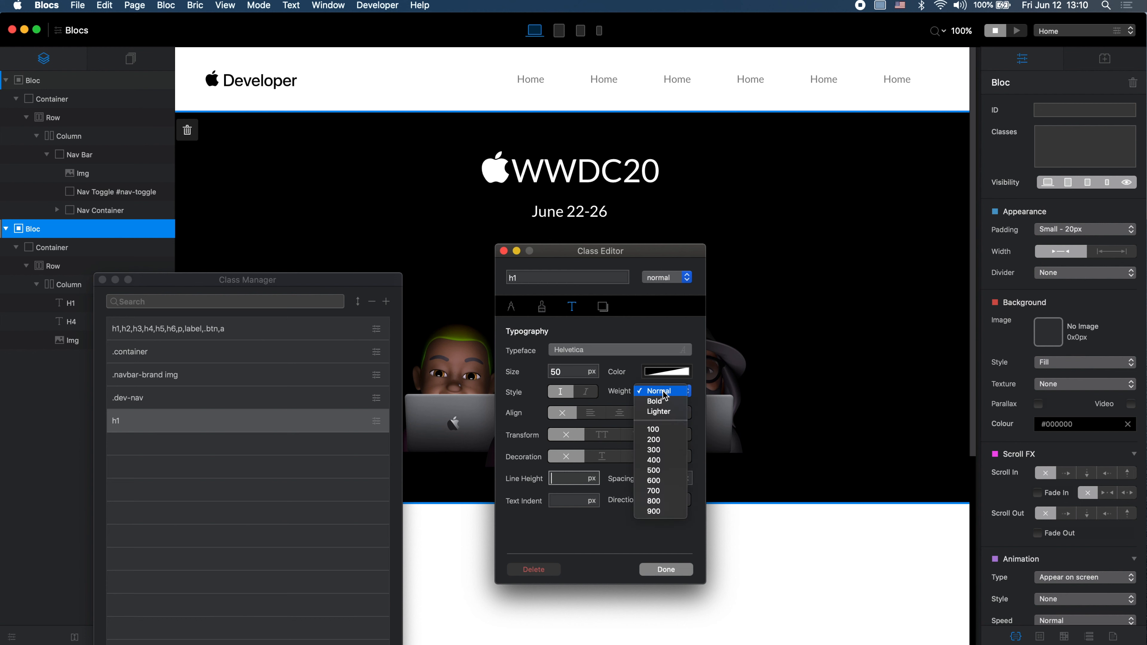
pyautogui.click(673, 403)
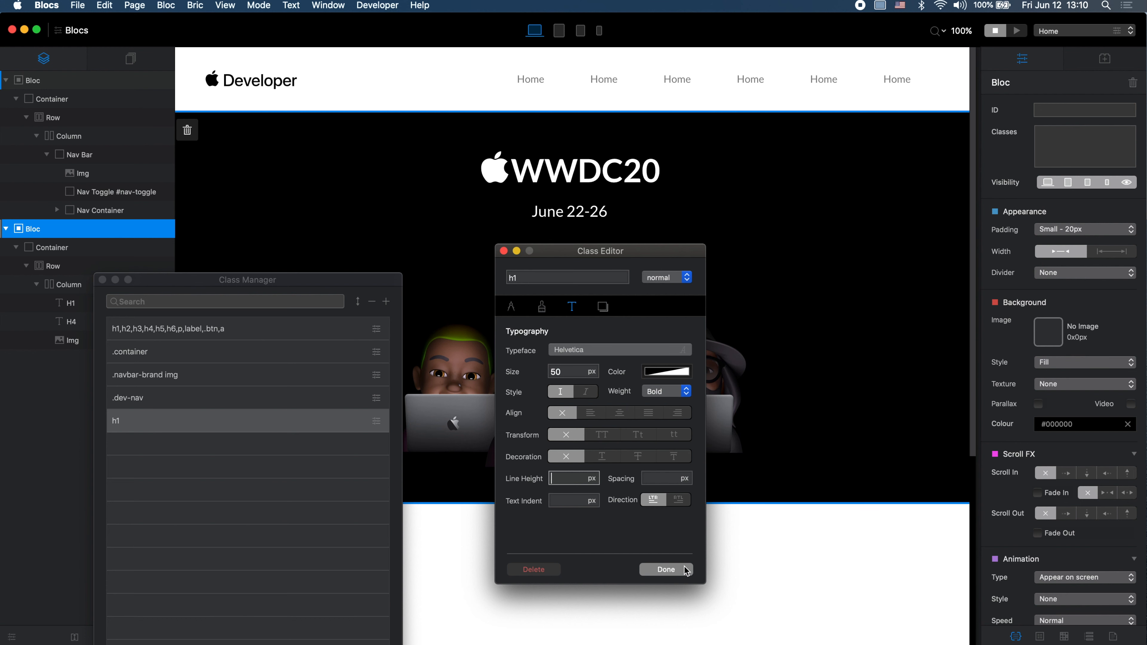
pyautogui.click(665, 569)
pyautogui.click(103, 279)
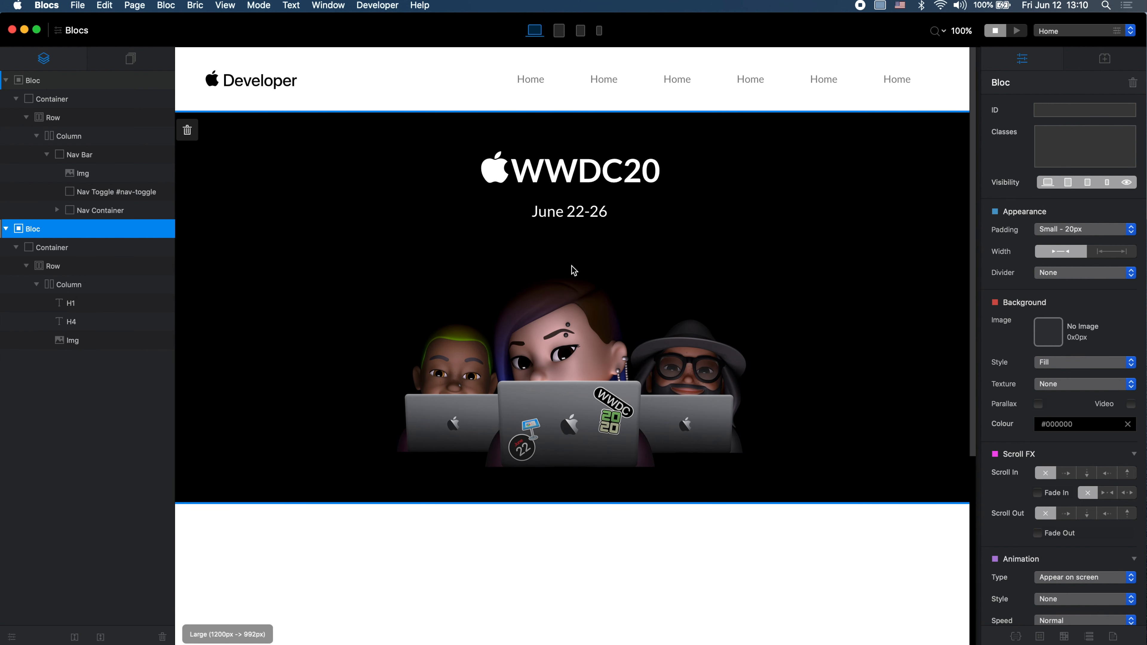
# Step: Apply the smallest preset margin to the WWDC20 heading and compare it with Apple's banner in Safari
pyautogui.press('super+Tab')
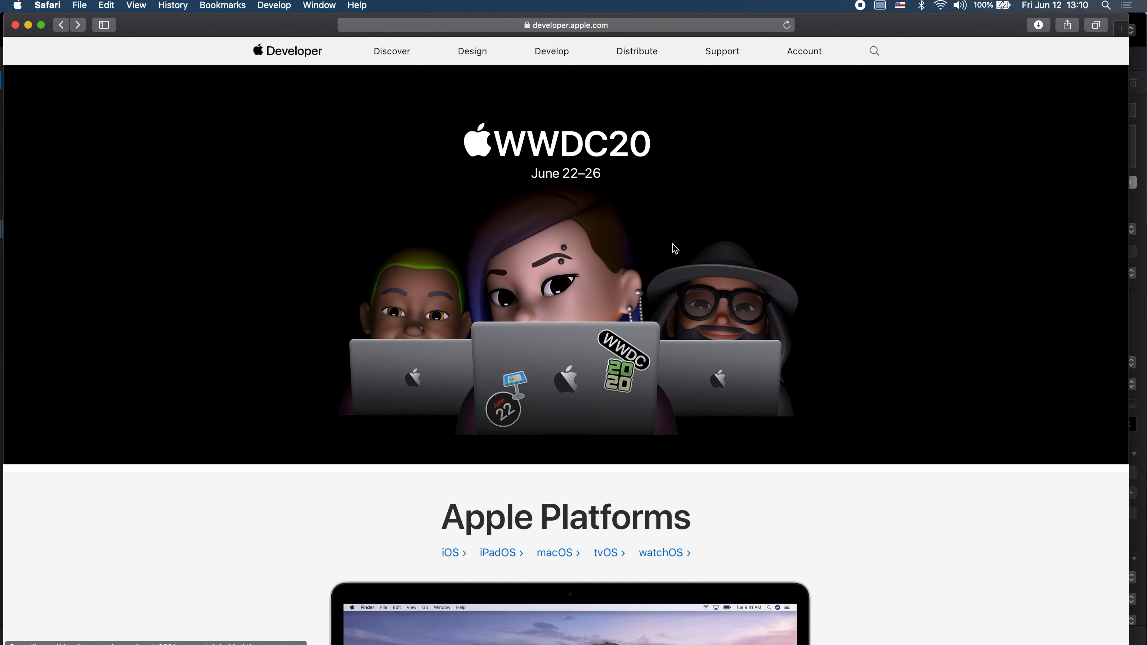
pyautogui.press('super+Tab')
pyautogui.click(635, 168)
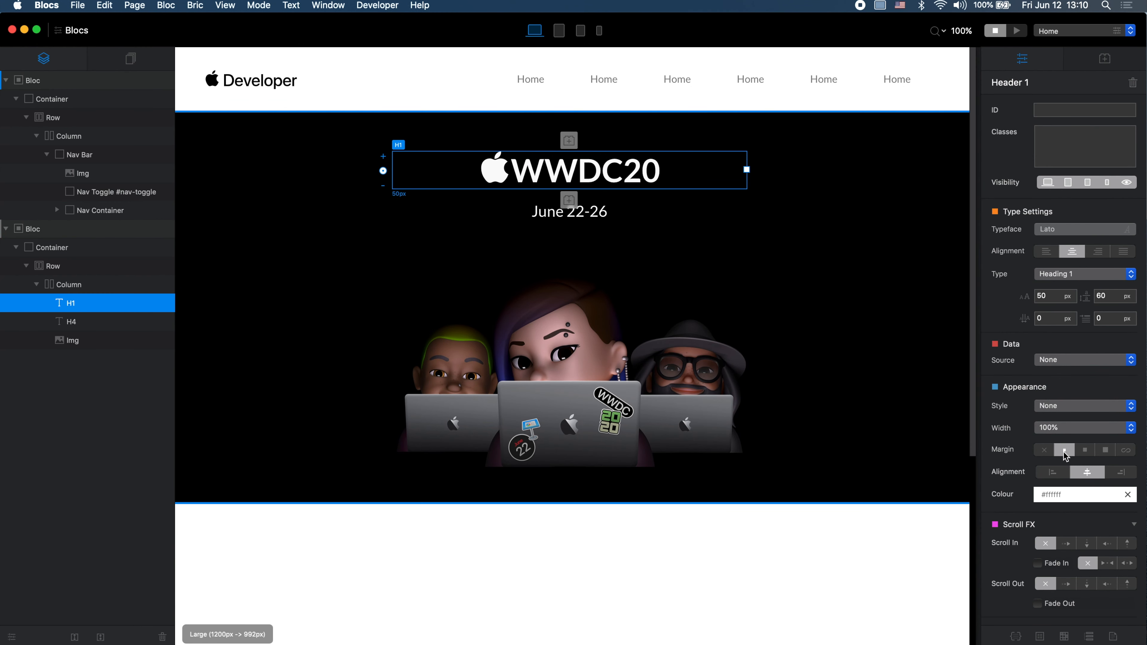
pyautogui.press('super+Tab')
pyautogui.press('super+Tab')
pyautogui.press('super+Tab')
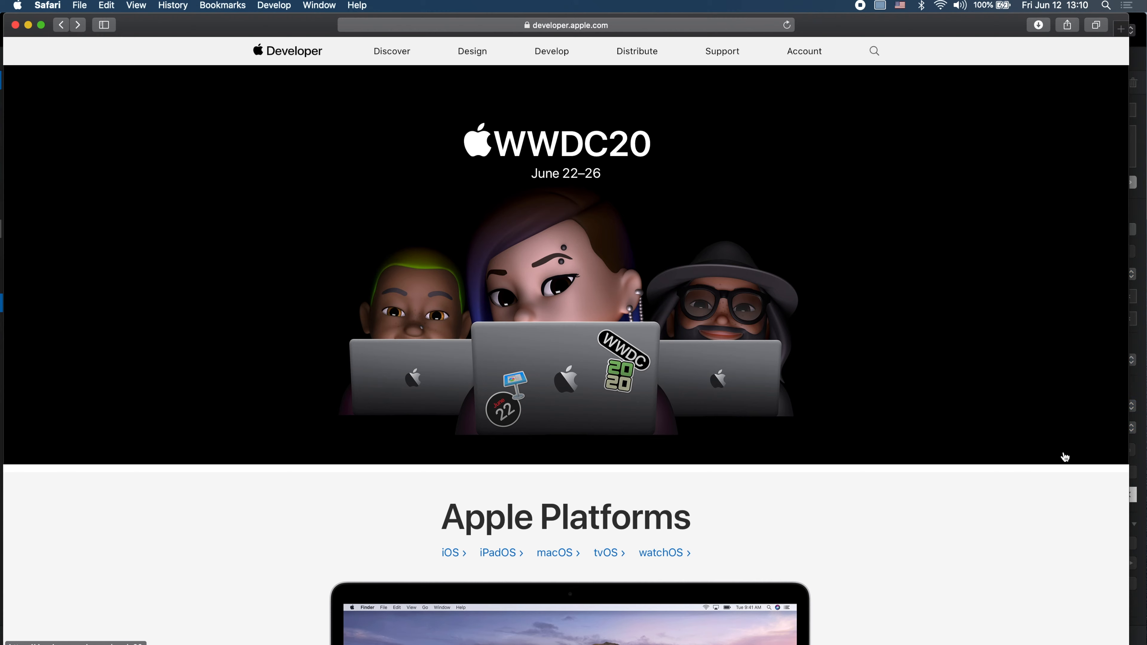
pyautogui.press('super+Tab')
pyautogui.press('super+Tab')
pyautogui.press('super+Tab')
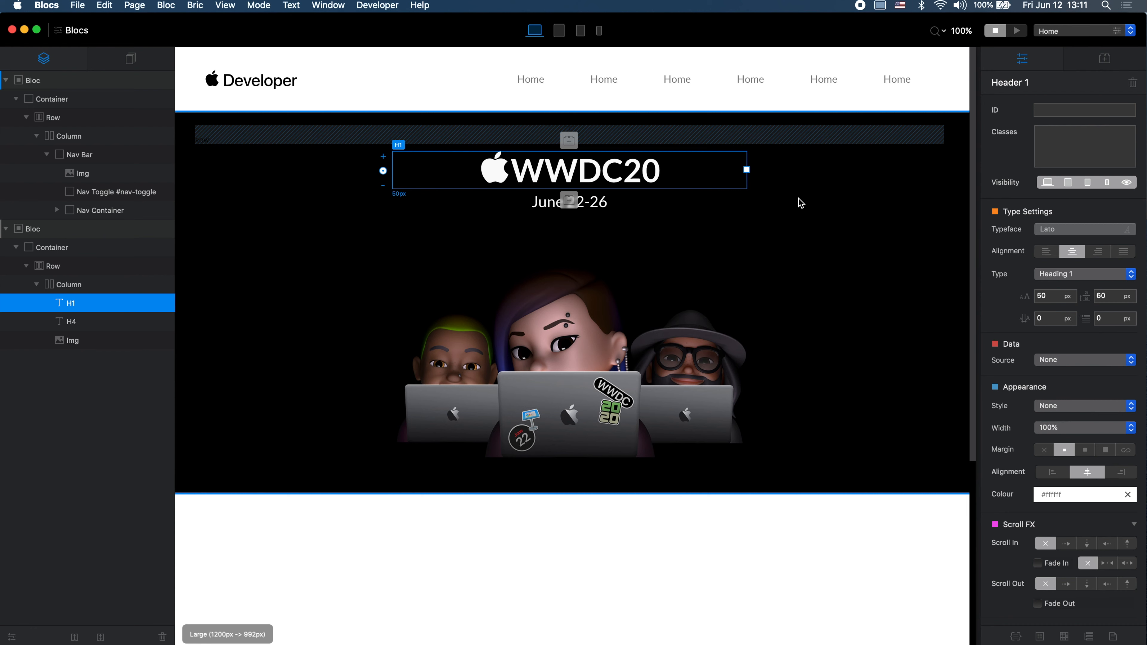
# Step: Preview the page in Safari and compare its hero with the Apple Developer page, then return to Blocs
pyautogui.press('super+p')
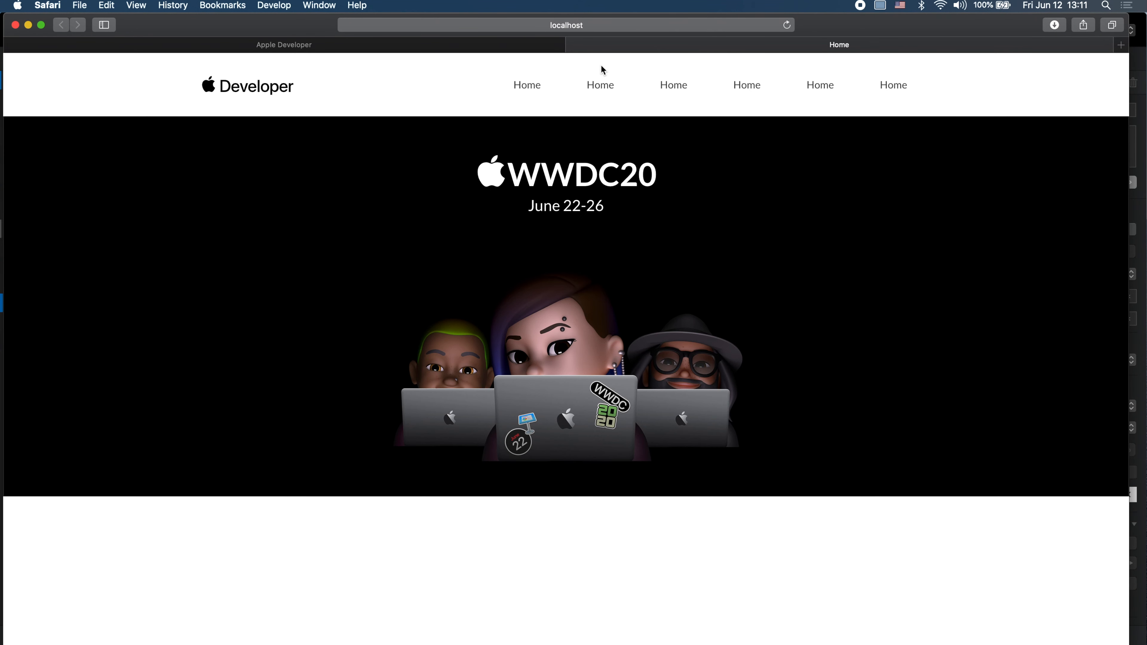
pyautogui.hotkey('ctrl', 'Tab')
pyautogui.hotkey('ctrl', 'Tab')
pyautogui.hotkey('ctrl', 'Tab')
pyautogui.hotkey('ctrl', 'Tab')
pyautogui.hotkey('ctrl', 'Tab')
pyautogui.hotkey('ctrl', 'Tab')
pyautogui.hotkey('ctrl', 'Tab')
pyautogui.hotkey('ctrl', 'Tab')
pyautogui.hotkey('ctrl', 'Tab')
pyautogui.hotkey('ctrl', 'Tab')
pyautogui.hotkey('ctrl', 'Tab')
pyautogui.press('super+Tab')
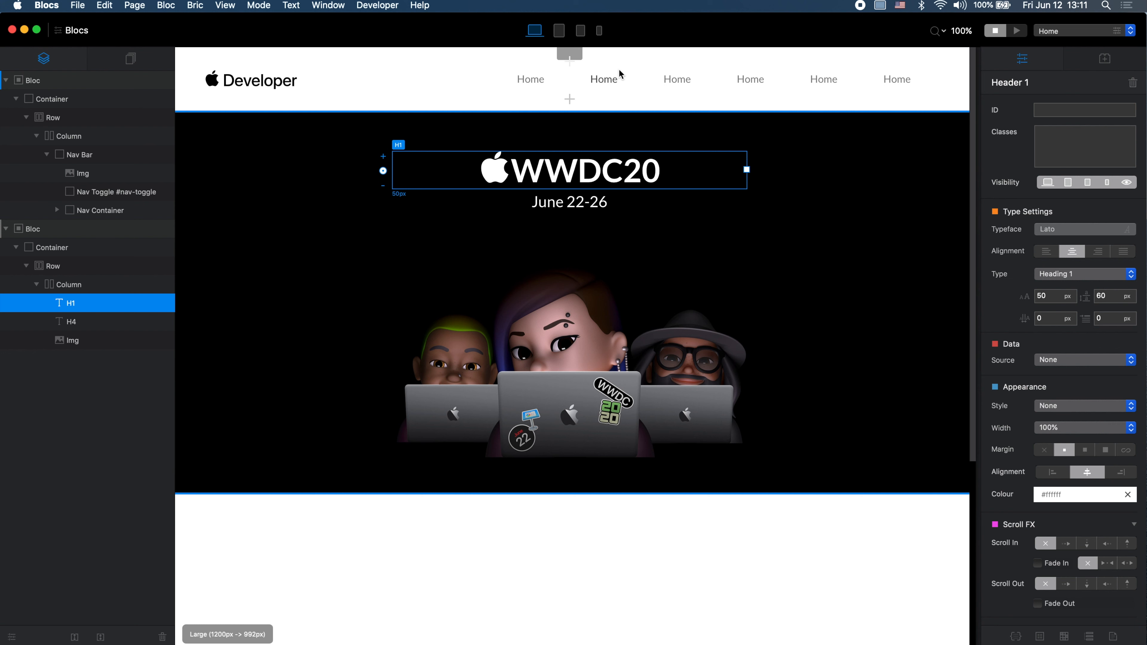
# Step: Apply the smallest preset margin to the June 22-26 date heading
pyautogui.click(650, 204)
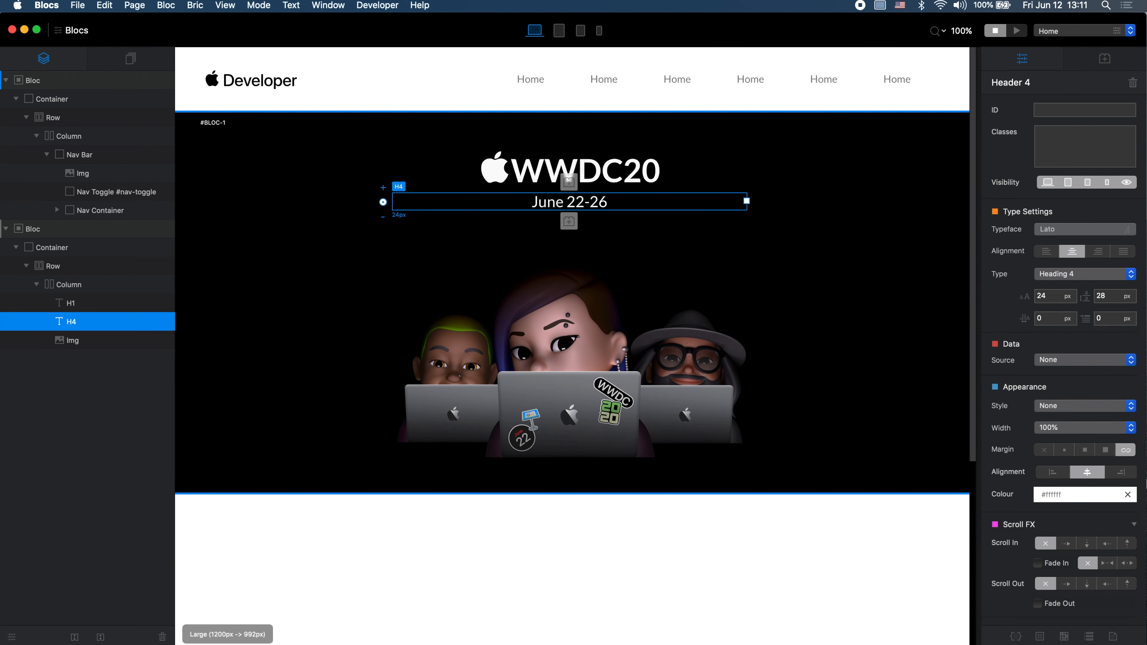
pyautogui.click(1067, 451)
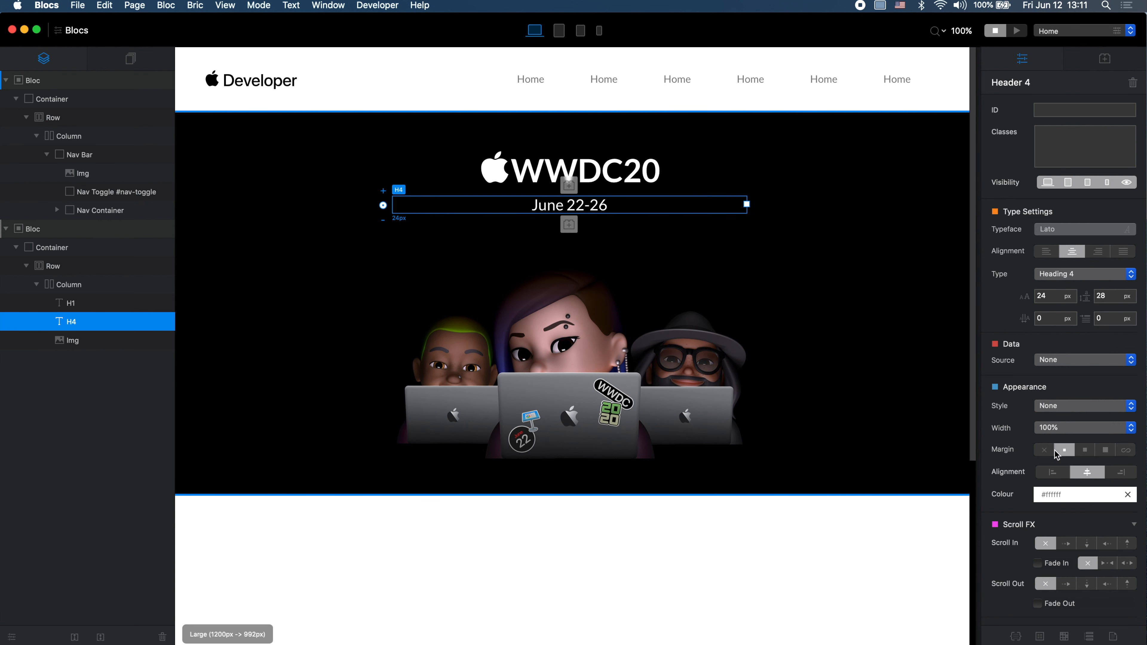
# Step: Widen the hero bloc's column to 8 and centre it with an offset of 2
pyautogui.click(594, 309)
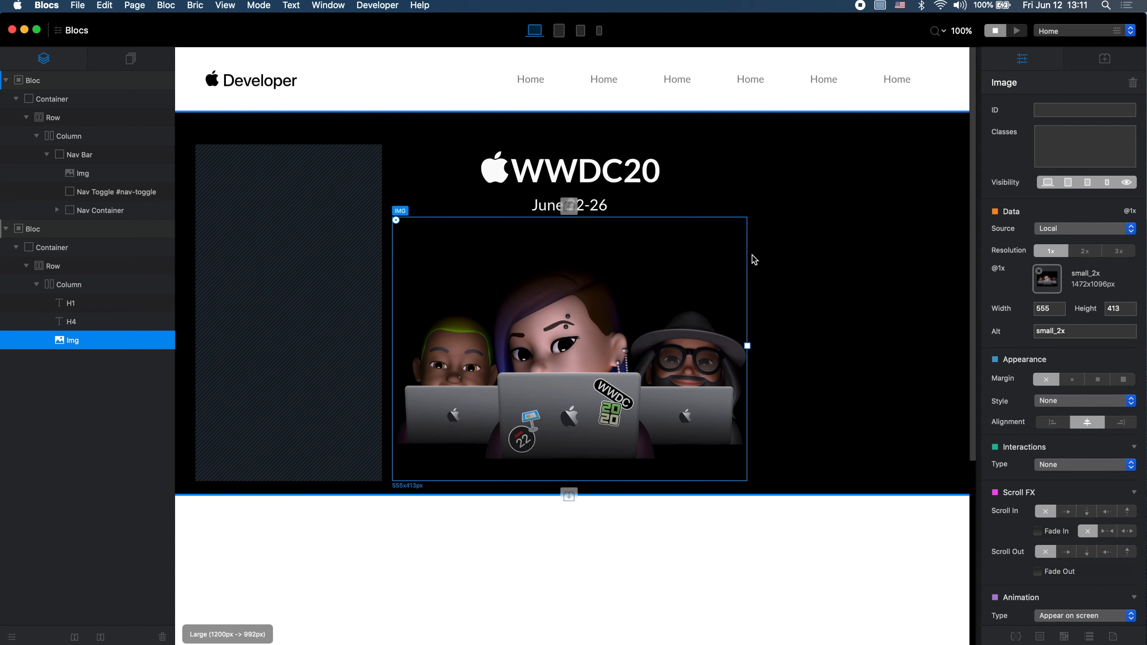
pyautogui.click(700, 217)
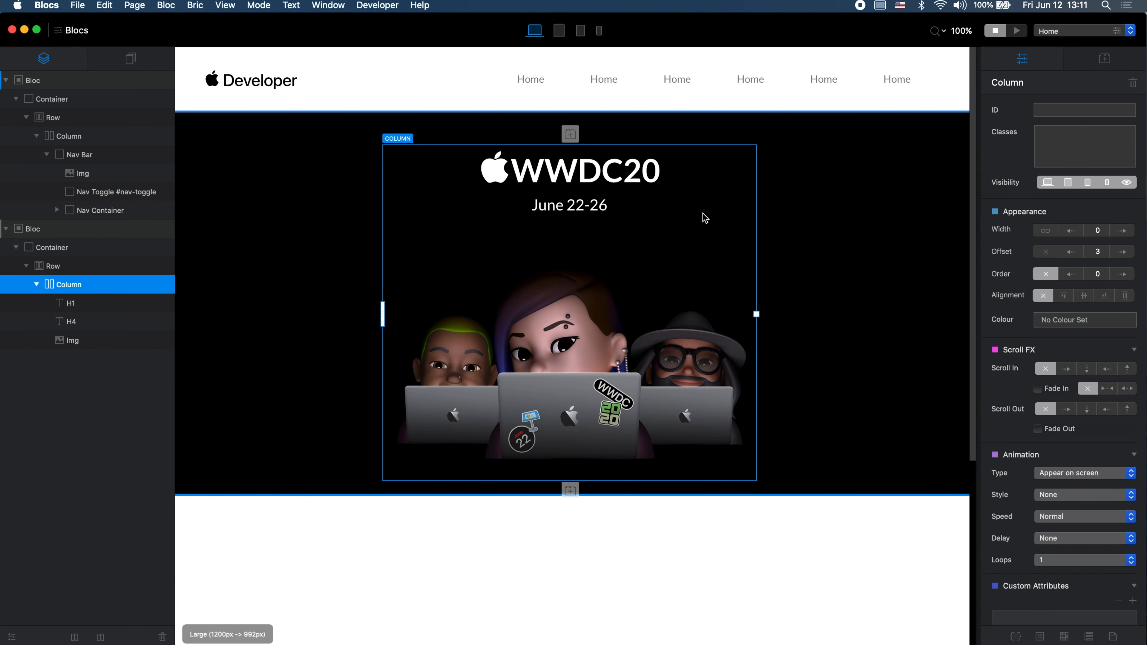
pyautogui.click(720, 192)
pyautogui.click(755, 251)
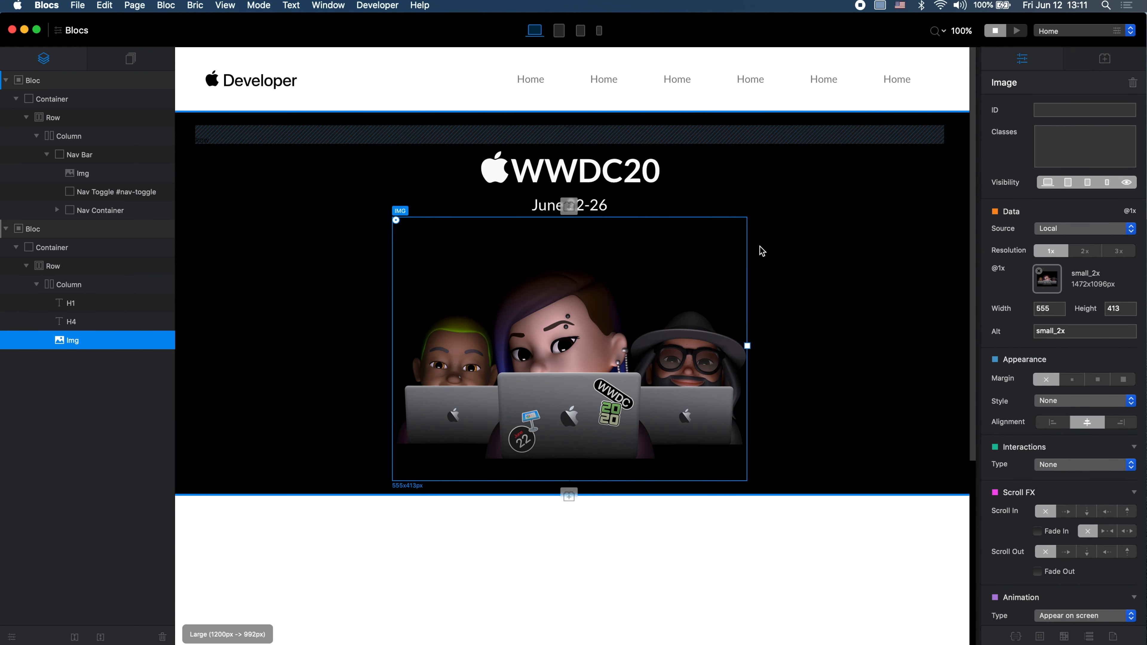
pyautogui.click(751, 252)
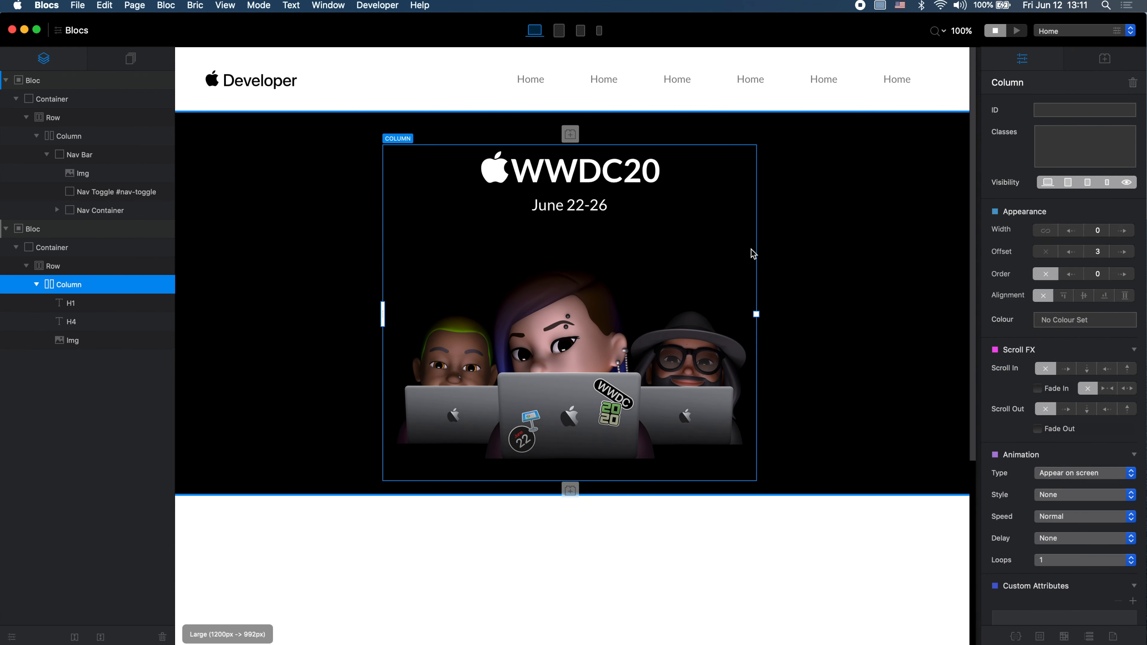
pyautogui.click(1125, 234)
pyautogui.click(1046, 253)
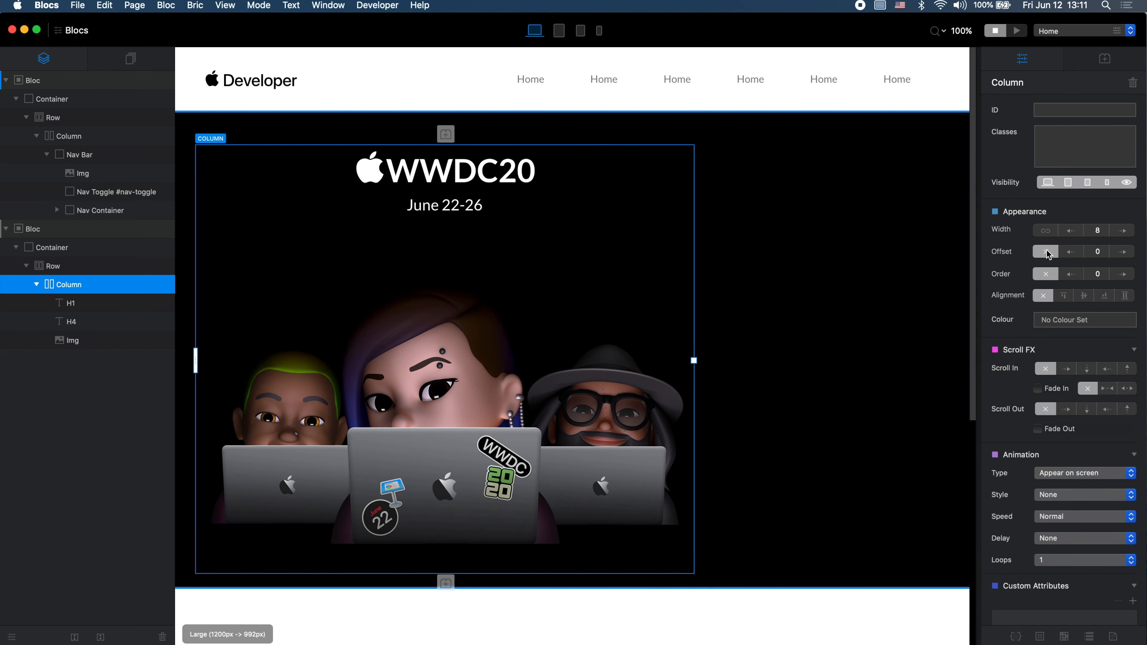
pyautogui.click(1128, 253)
pyautogui.click(1129, 252)
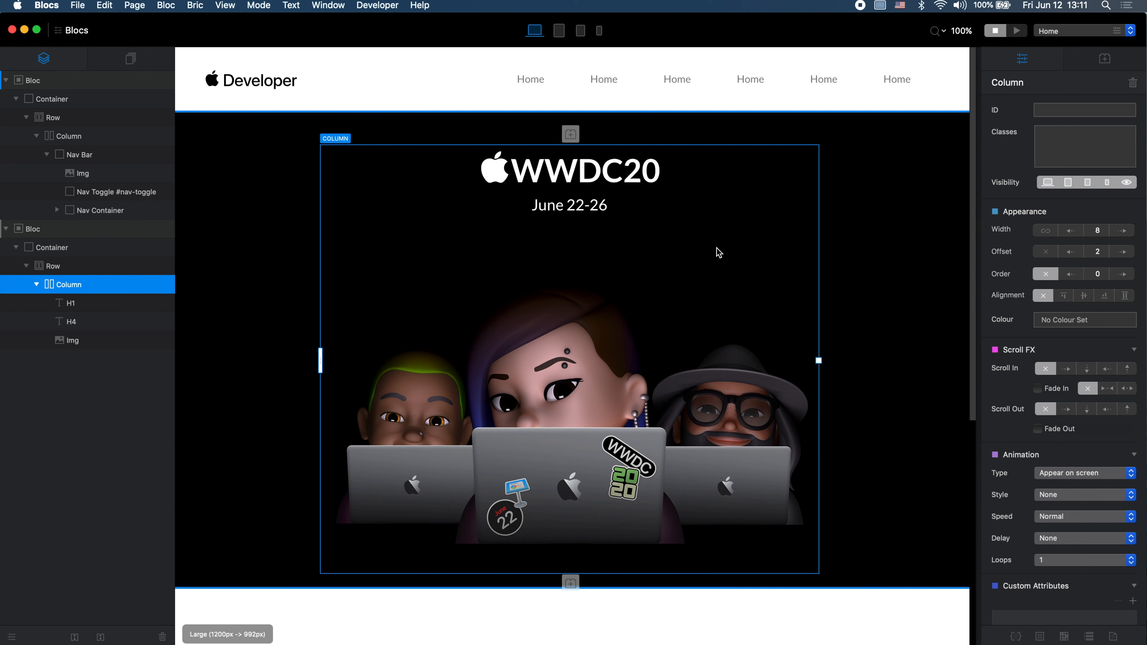
# Step: Try to move the hero image closer to the date with a freehand top margin
pyautogui.click(694, 347)
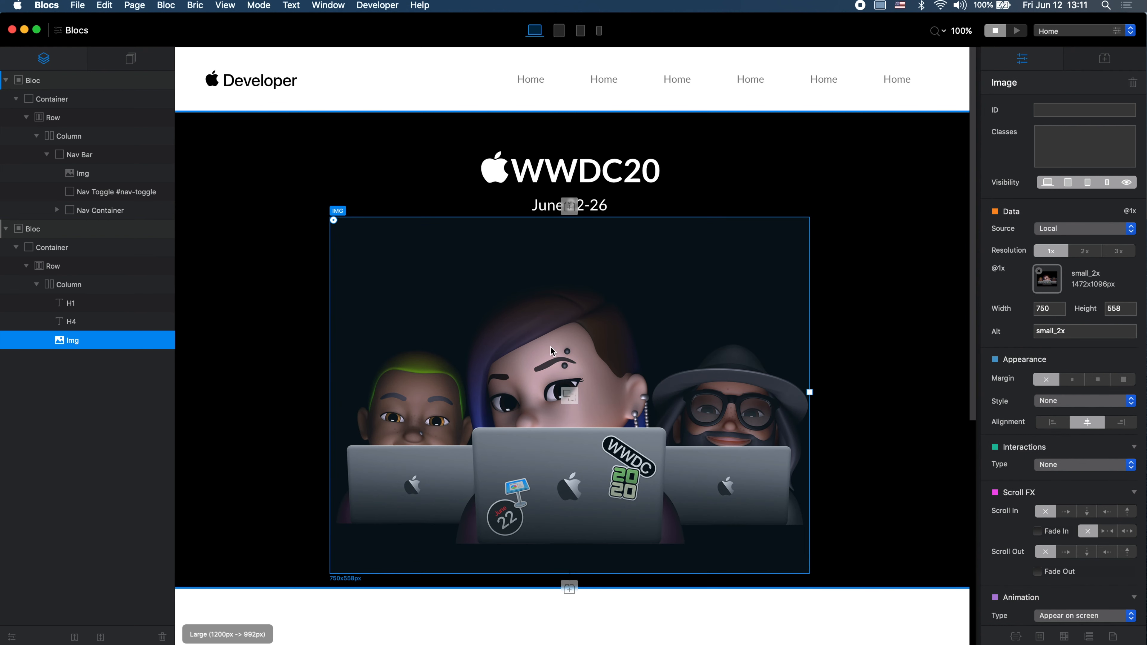
pyautogui.moveTo(576, 216); pyautogui.dragTo(578, 175)
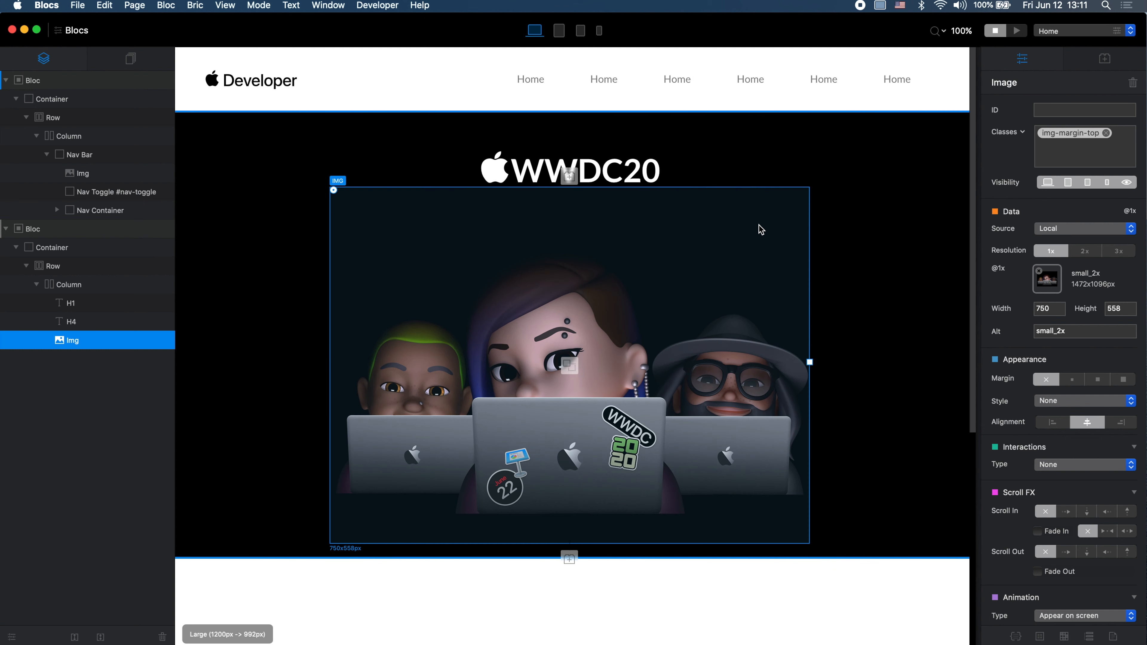
pyautogui.click(780, 203)
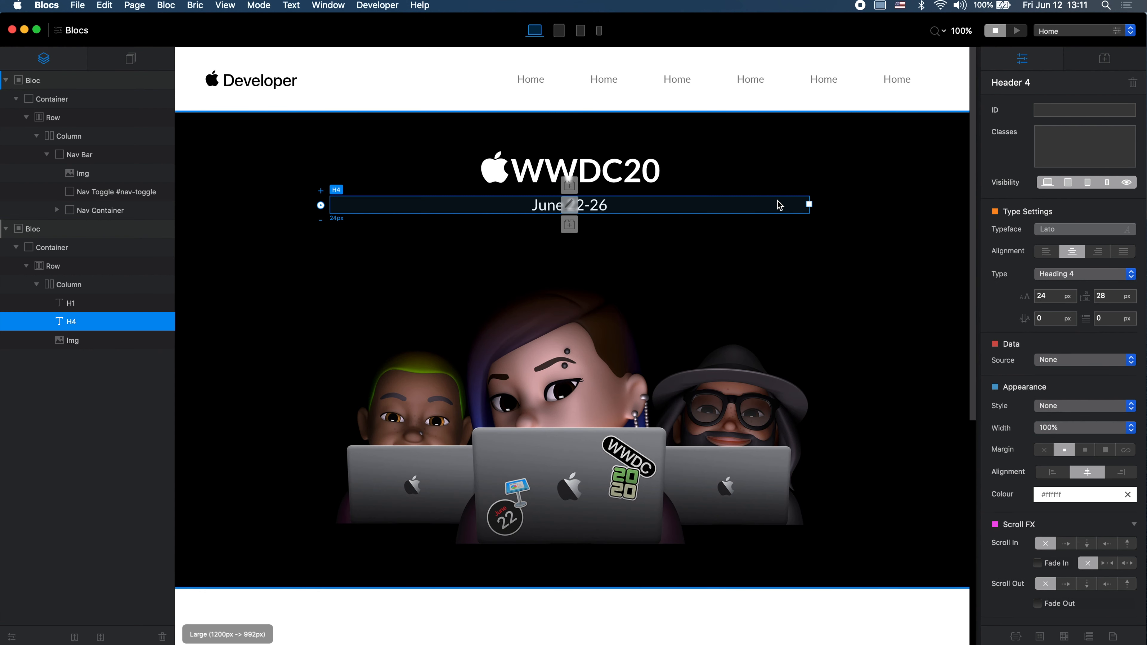
pyautogui.click(833, 206)
pyautogui.click(883, 134)
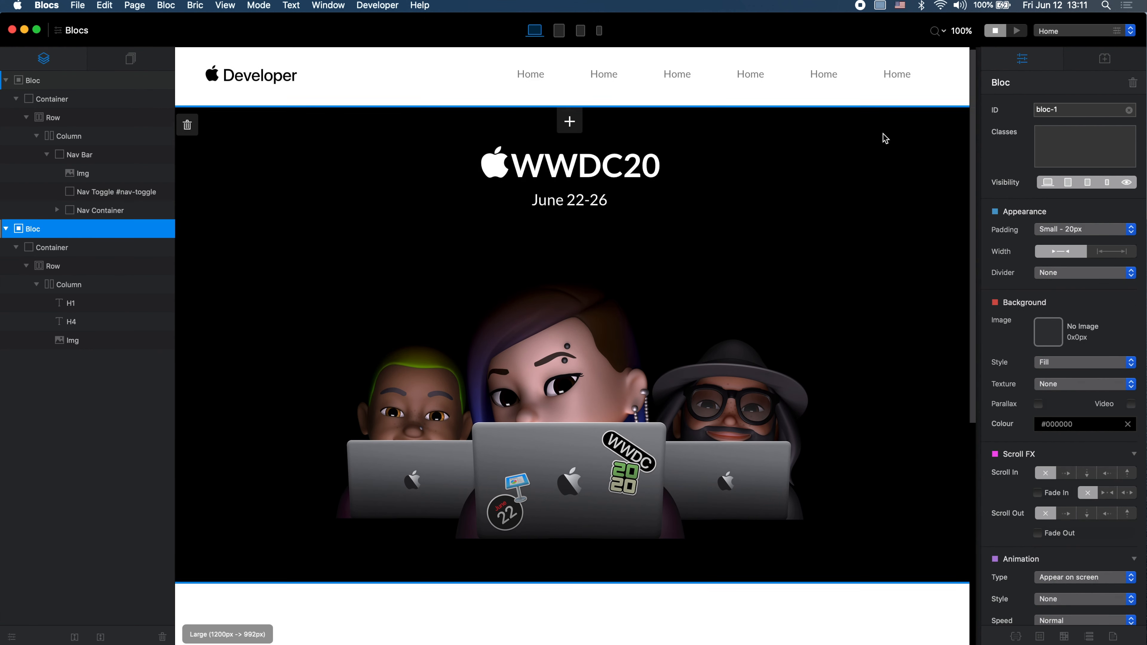
# Step: Compare the enlarged hero bloc's heading, date and image spacing with Apple's WWDC20 banner in Safari
pyautogui.press('super+Tab')
pyautogui.press('super+Tab')
pyautogui.press('super+Tab')
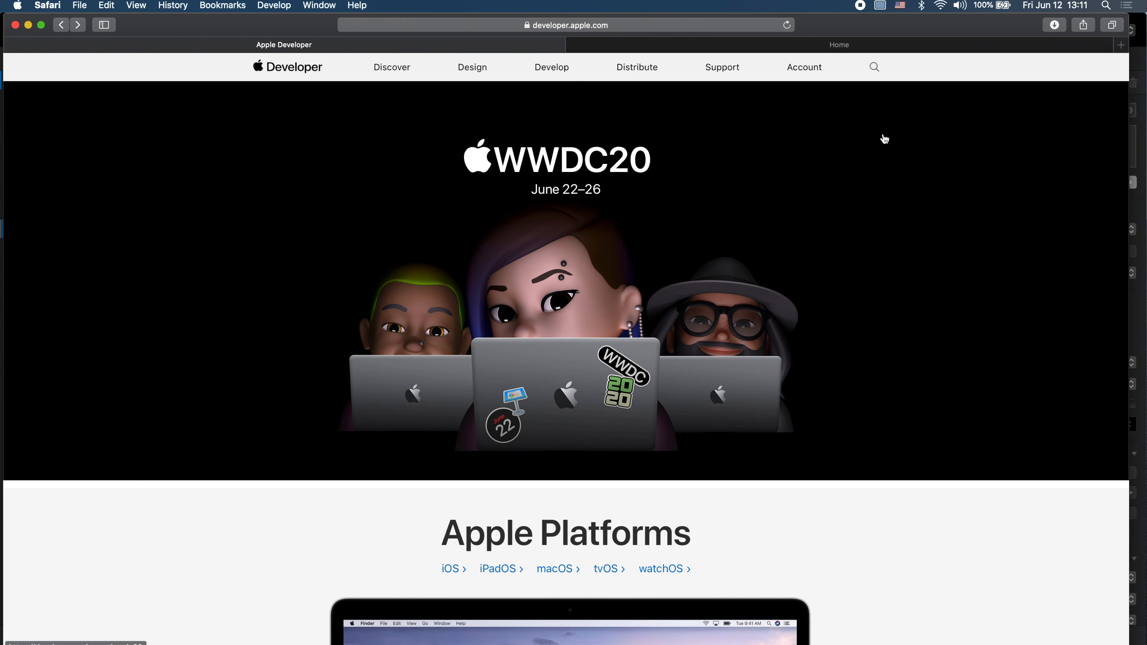
pyautogui.press('super+Tab')
pyautogui.press('super+Tab')
pyautogui.press('super+Tab')
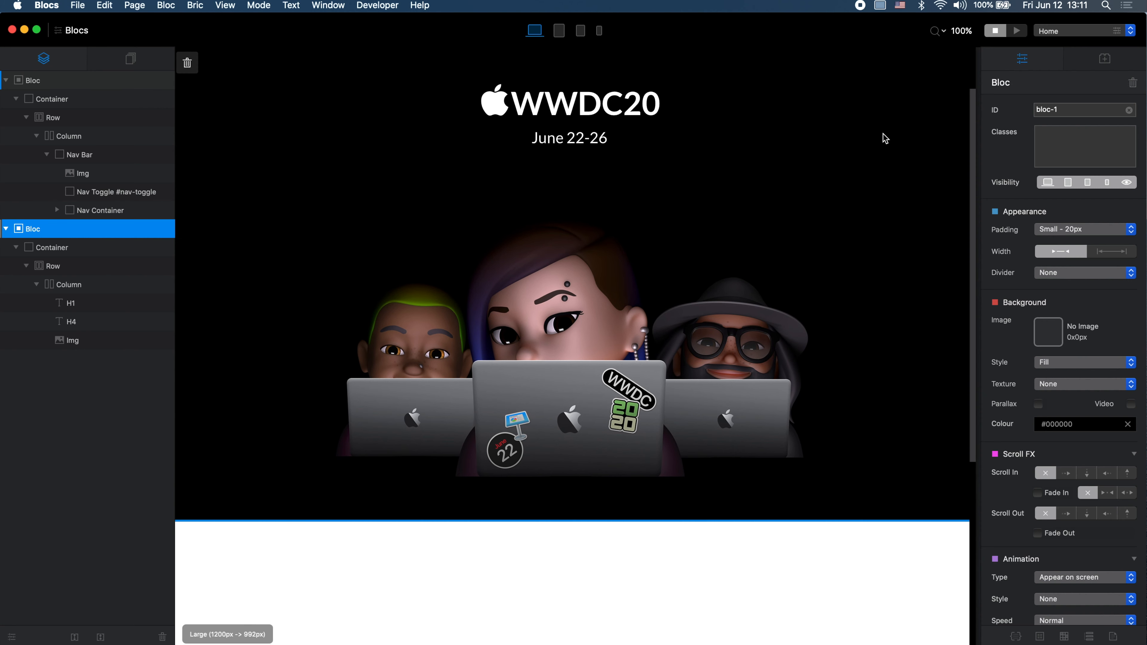
pyautogui.press('super+Tab')
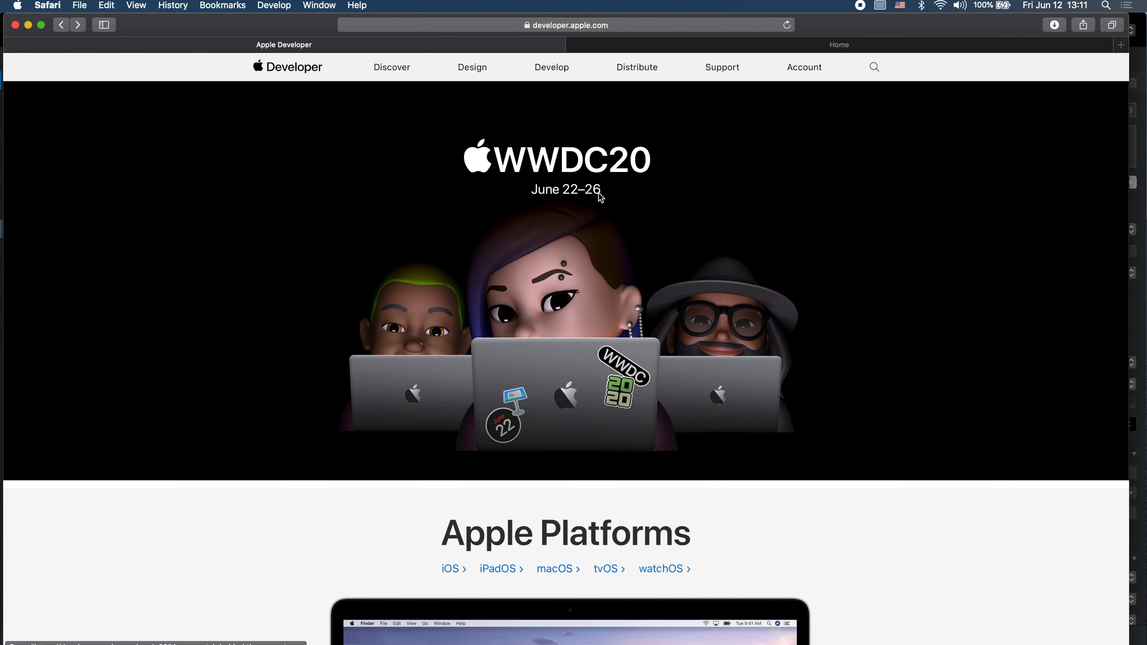
pyautogui.press('super+Tab')
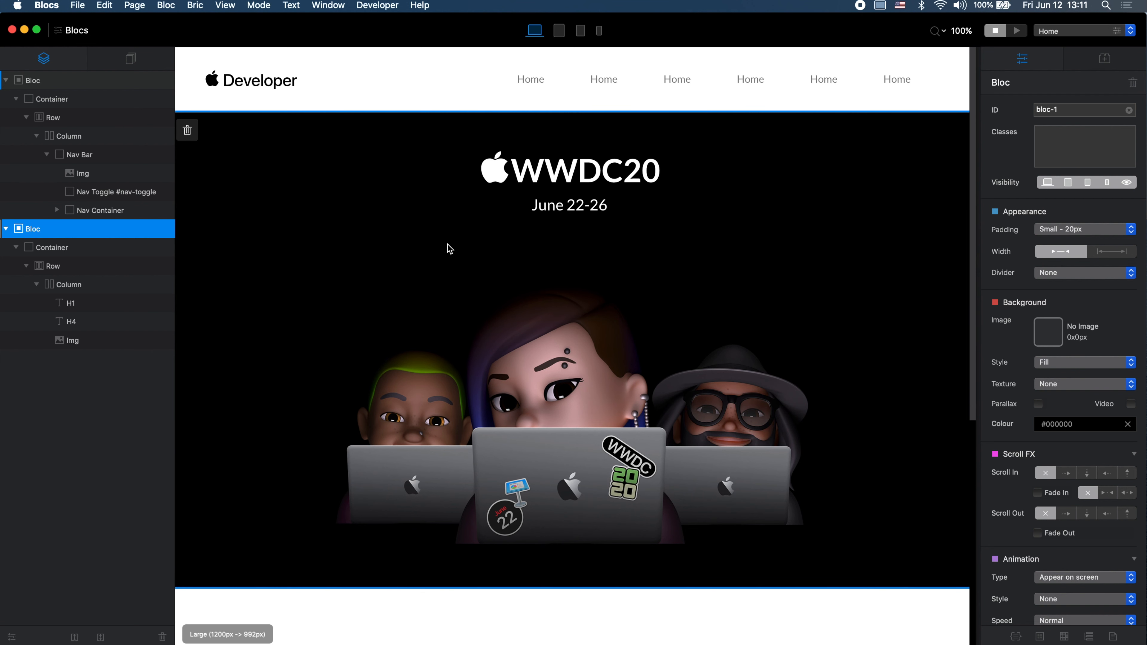
pyautogui.press('super+Tab')
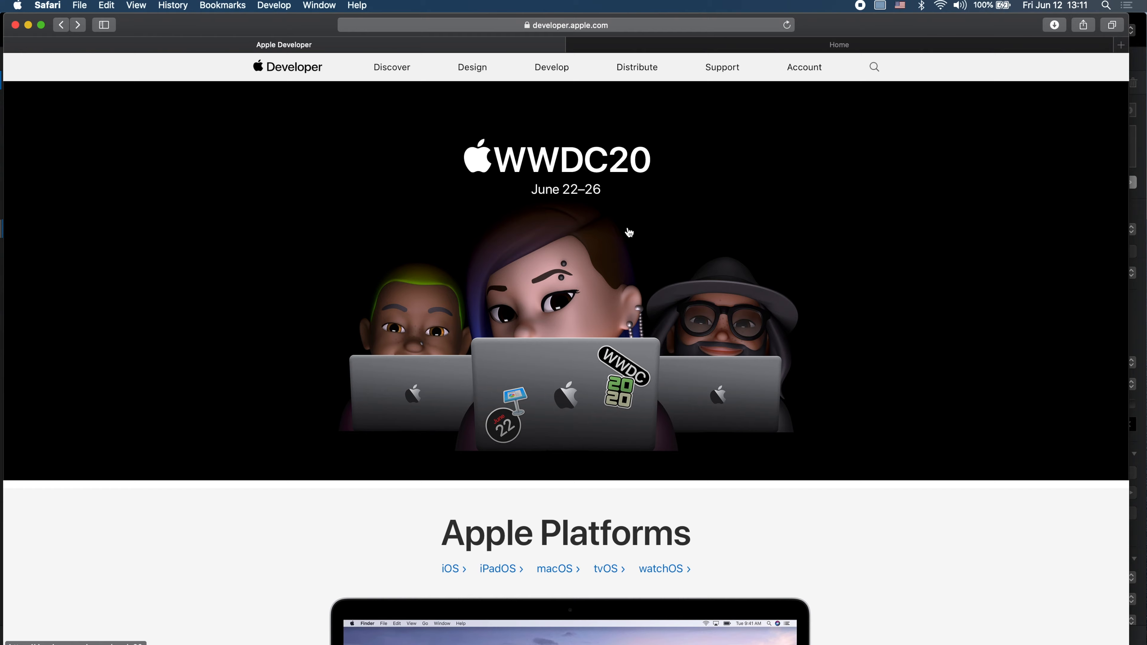
pyautogui.press('super+Tab')
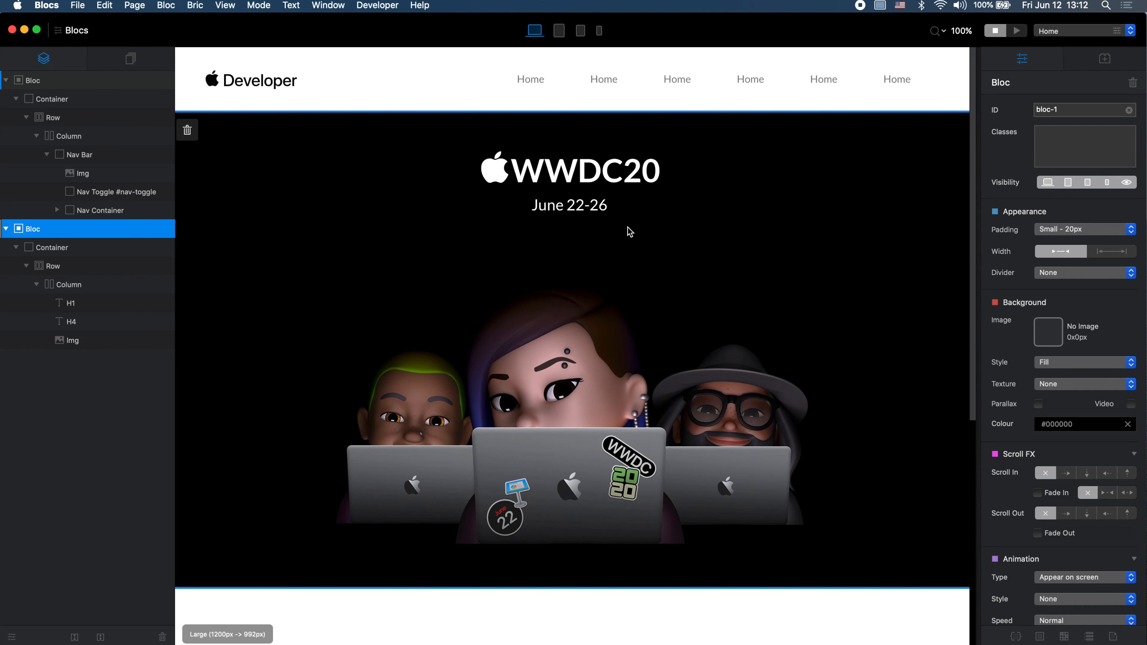
# Step: Open the Asset Manager to browse the project's images
pyautogui.click(705, 400)
pyautogui.doubleClick(923, 136)
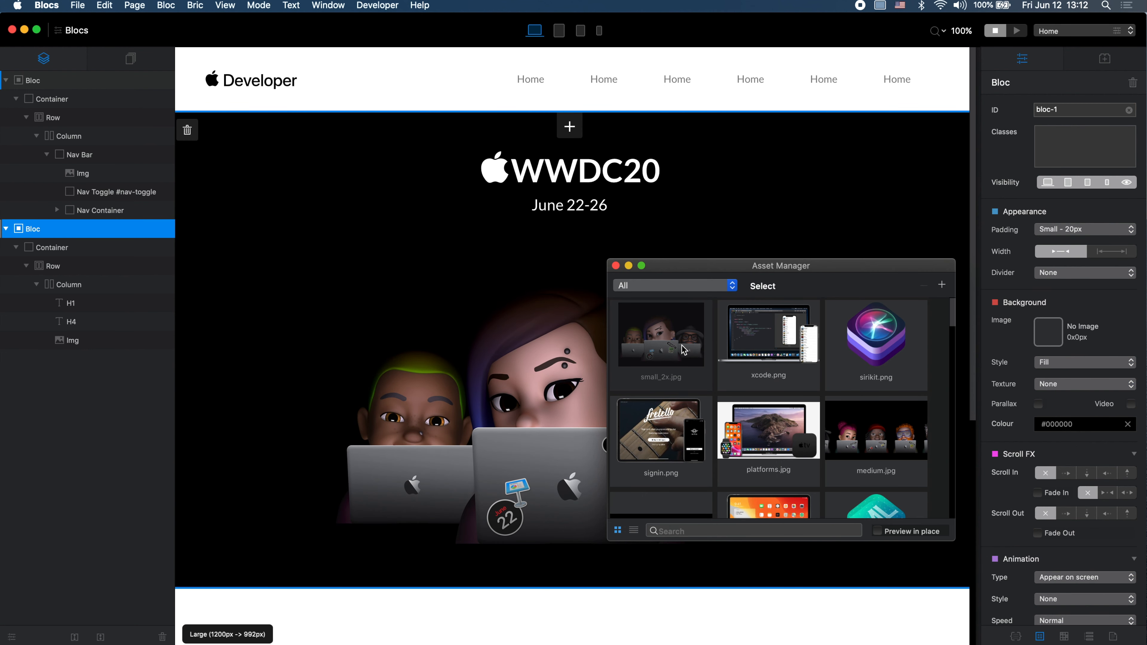
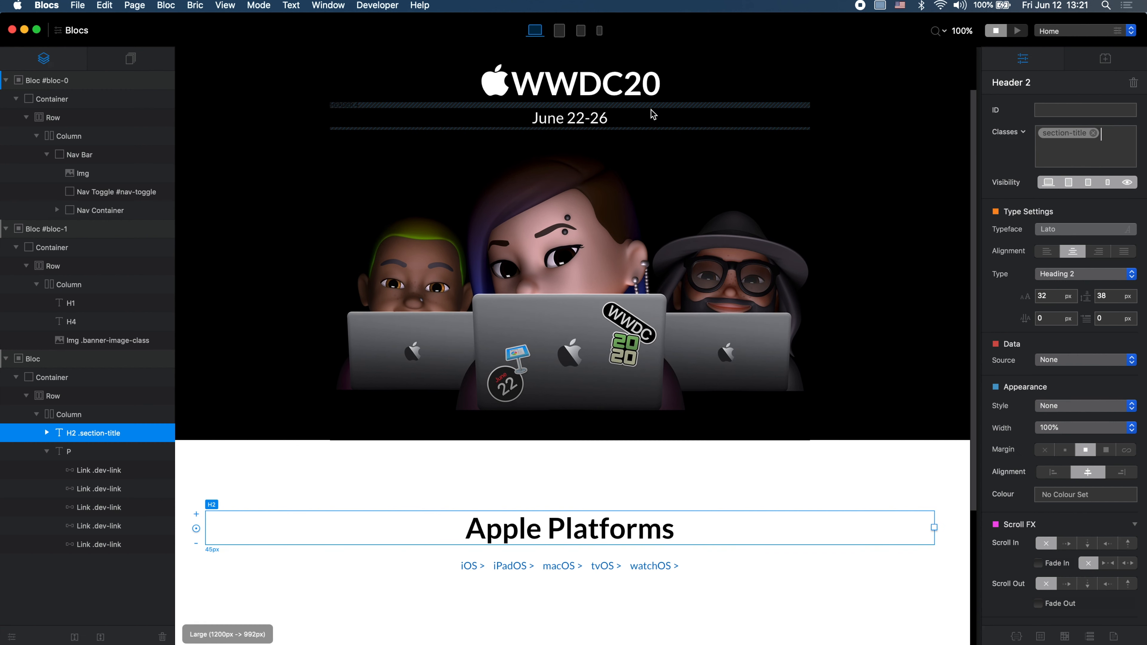
# Step: Set the padding of the bloc containing the Apple Platforms heading to Medium - 50px
pyautogui.click(875, 449)
pyautogui.click(1091, 234)
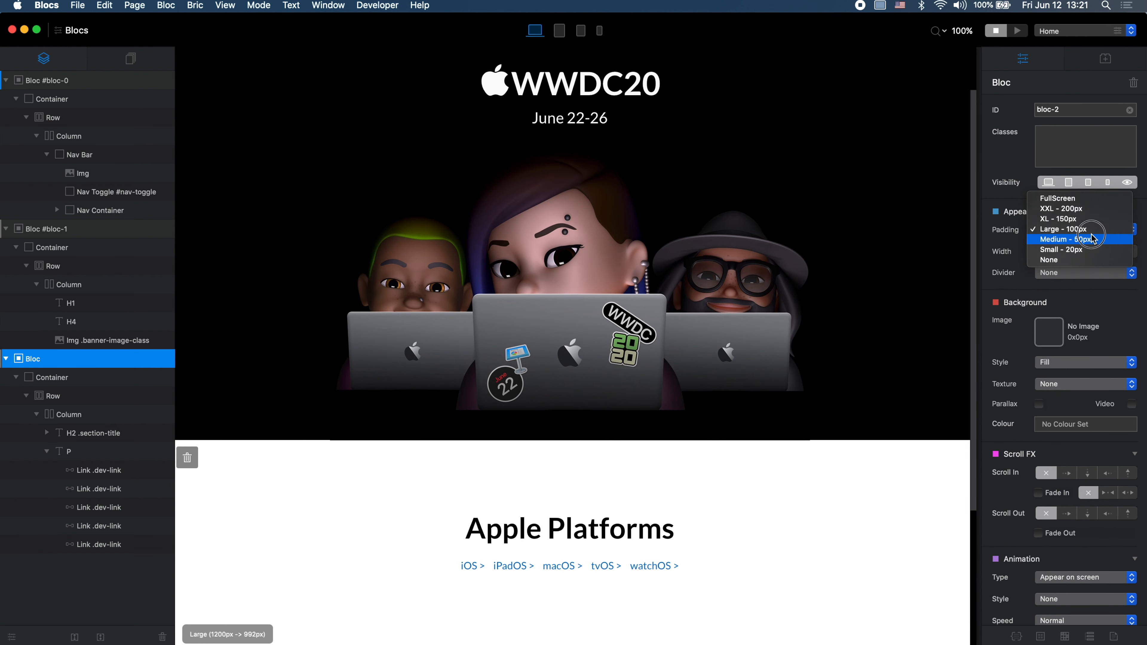
pyautogui.click(1093, 240)
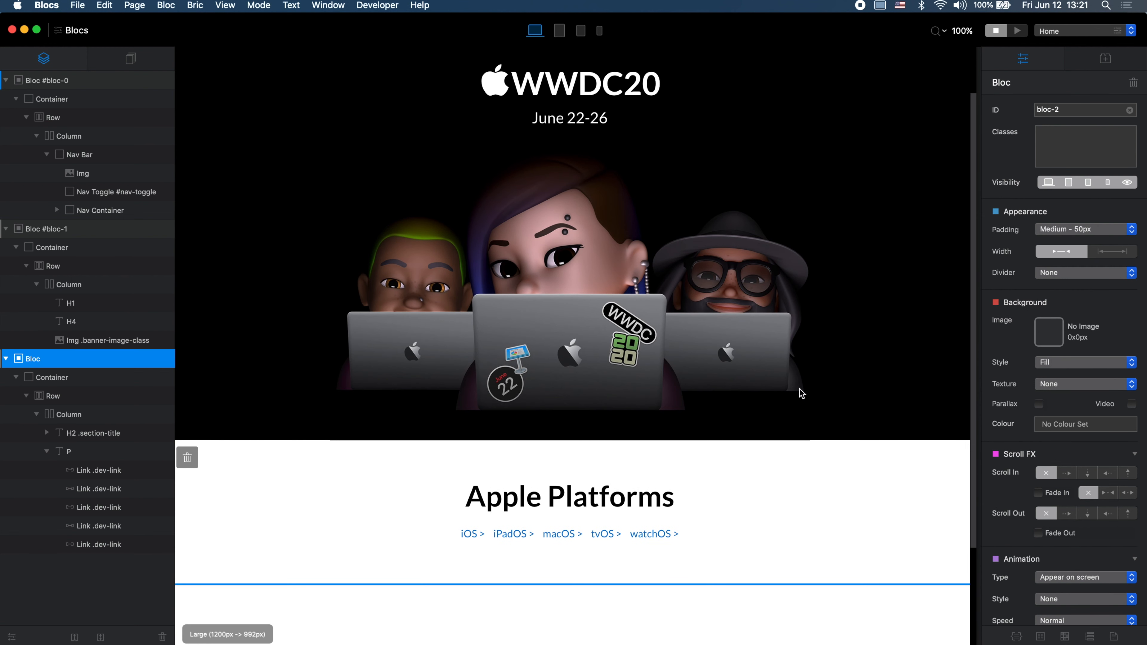
# Step: Set the font size of the Apple Platforms heading's section-title class to 50 px
pyautogui.click(553, 474)
pyautogui.click(560, 497)
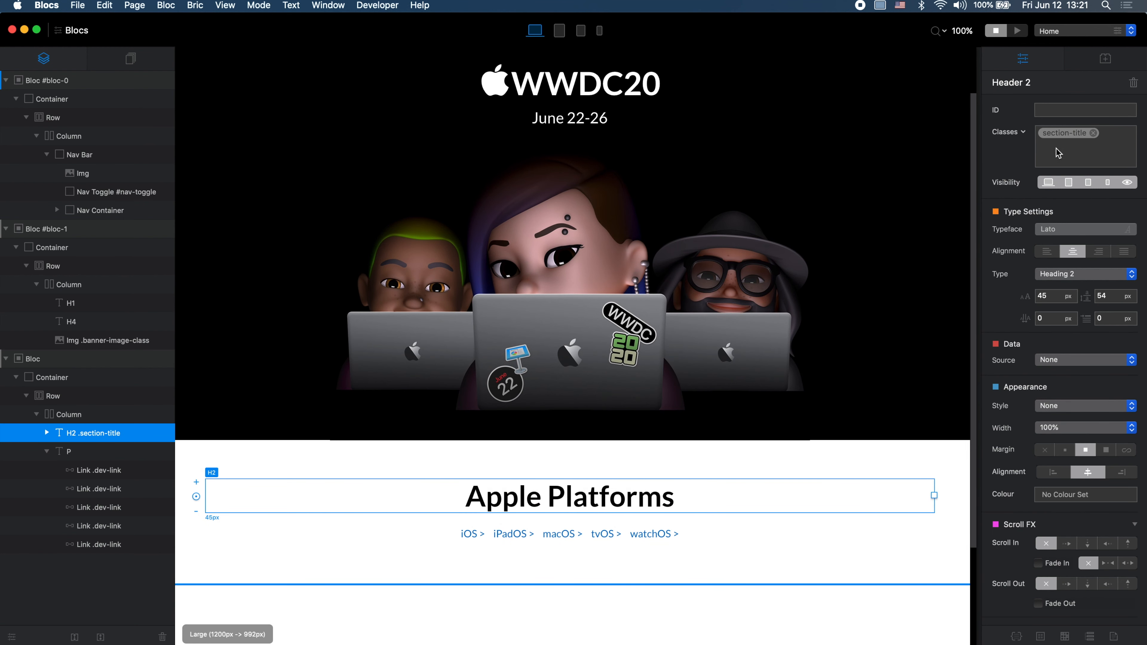
pyautogui.doubleClick(1066, 134)
pyautogui.write('50')
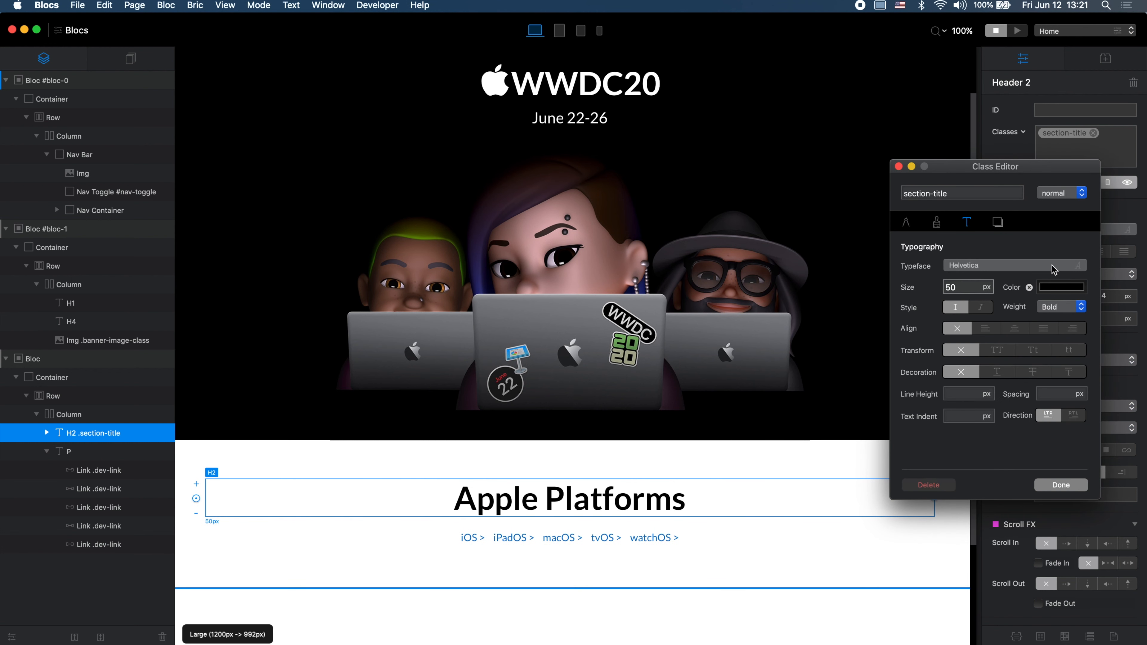
# Step: Try the Lato 900 typeface on the section-title class
pyautogui.click(1054, 271)
pyautogui.click(1006, 377)
pyautogui.click(1012, 264)
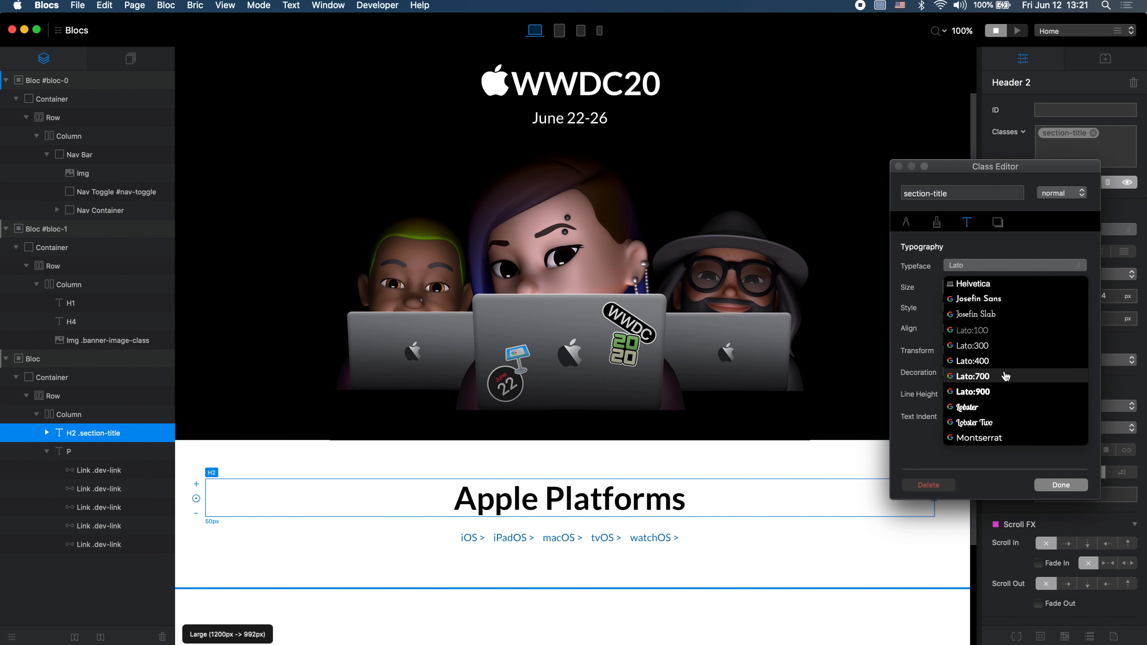
pyautogui.click(1005, 394)
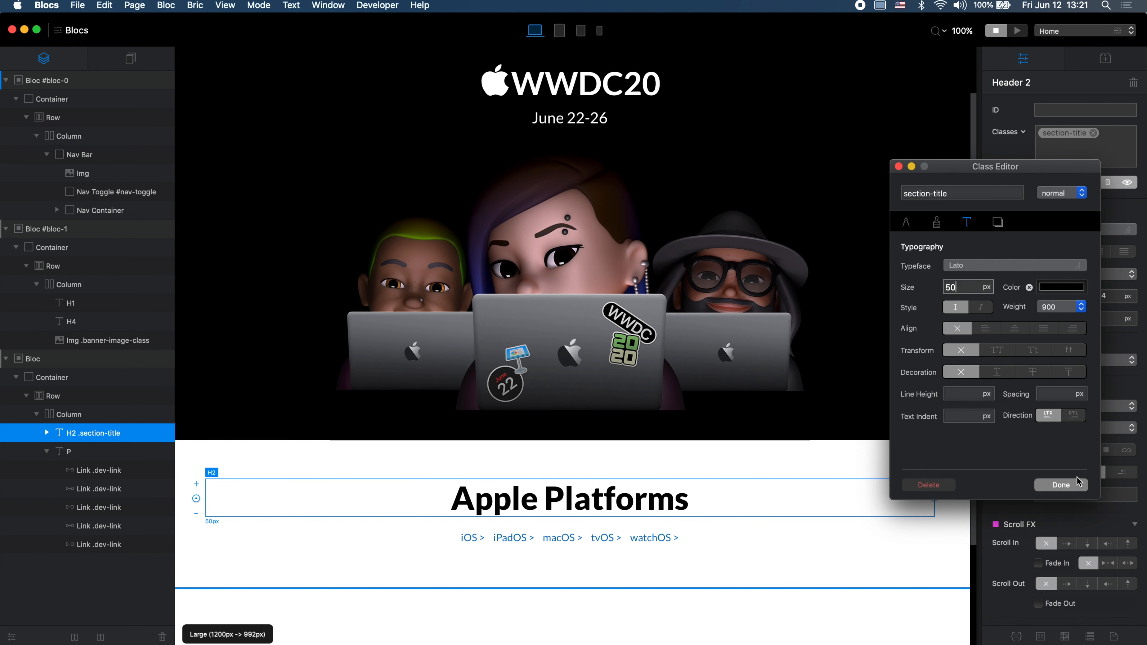
pyautogui.click(1061, 484)
# Step: Preview the page in Safari and compare the Apple Platforms heading with Apple's original page
pyautogui.press('super+p')
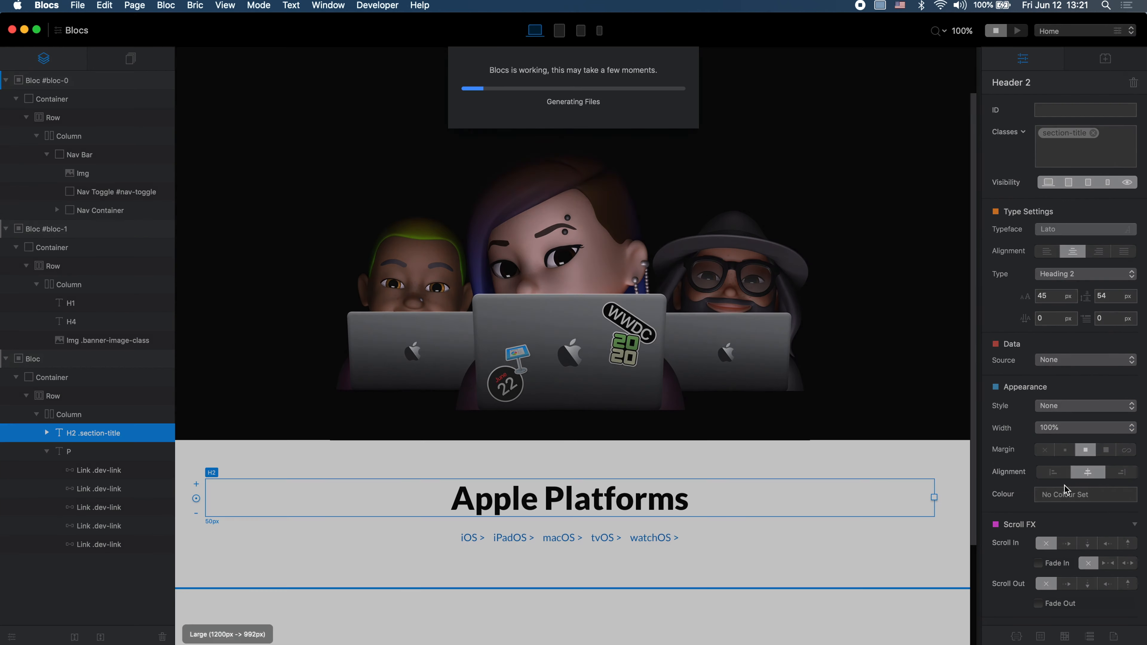
pyautogui.hotkey('ctrl', 'Tab')
pyautogui.hotkey('ctrl', 'Tab')
pyautogui.hotkey('ctrl', 'Tab')
pyautogui.hotkey('ctrl', 'Tab')
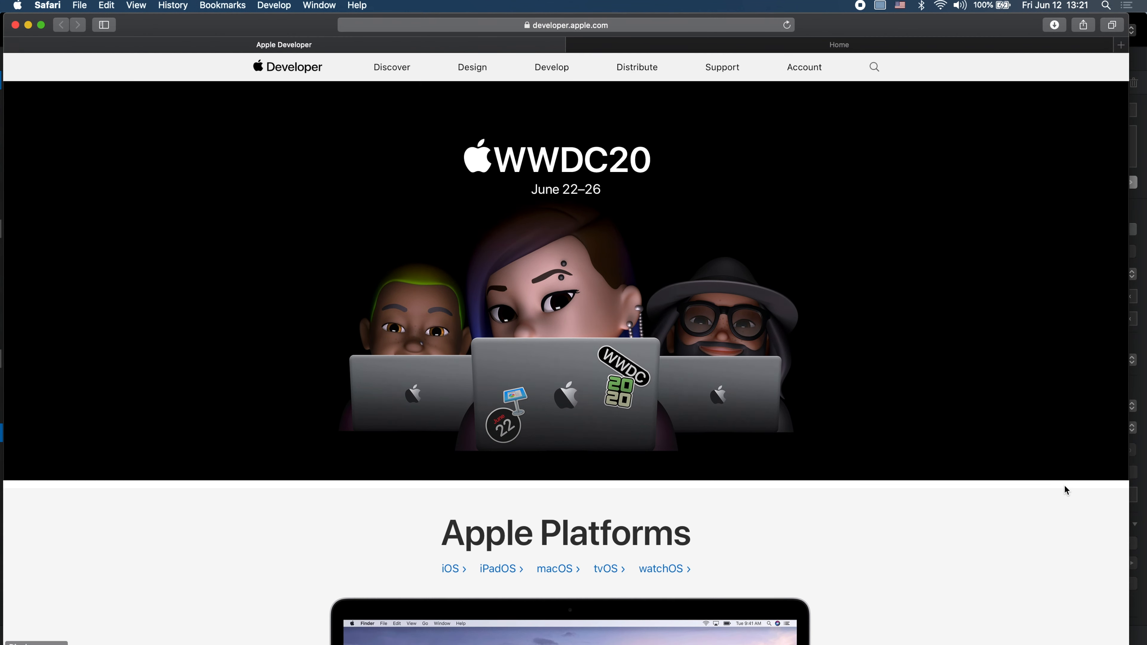
pyautogui.press('super+Tab')
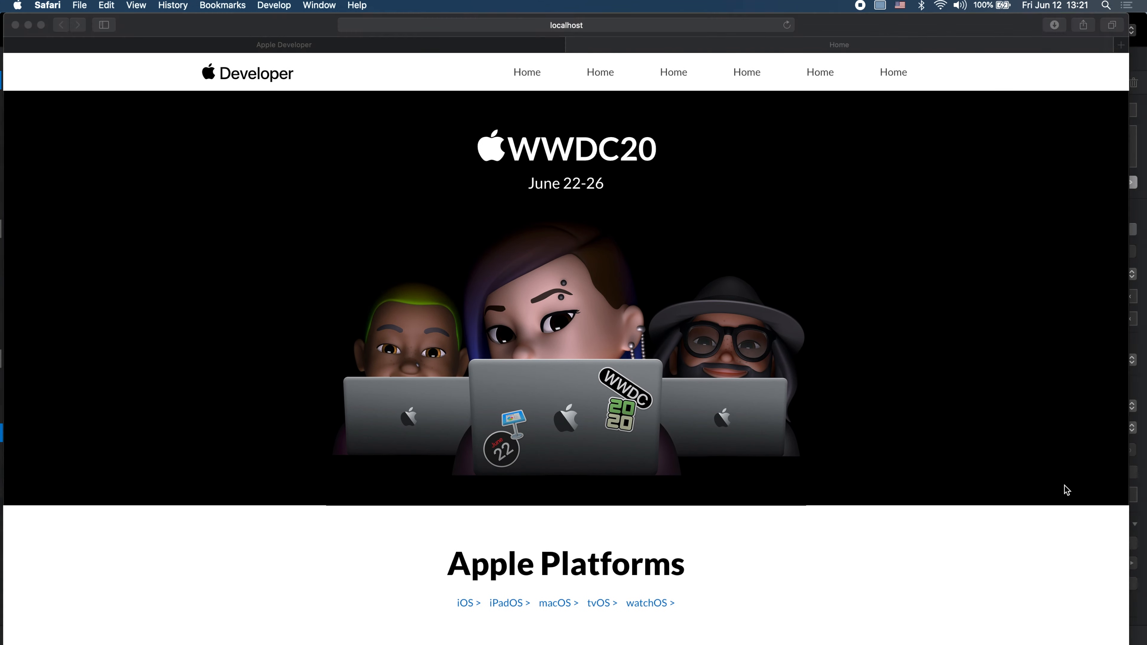
# Step: Give the section-title class the Lato 700 typeface and the Lead crayon colour
pyautogui.click(1070, 138)
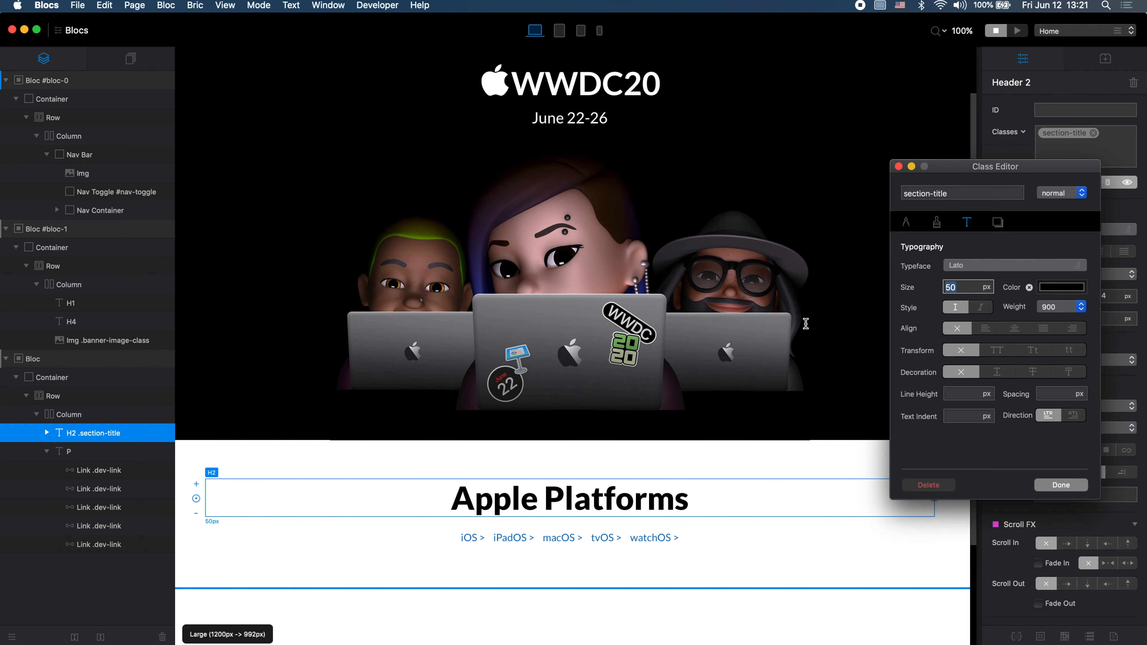
pyautogui.click(974, 269)
pyautogui.click(992, 362)
pyautogui.click(1061, 287)
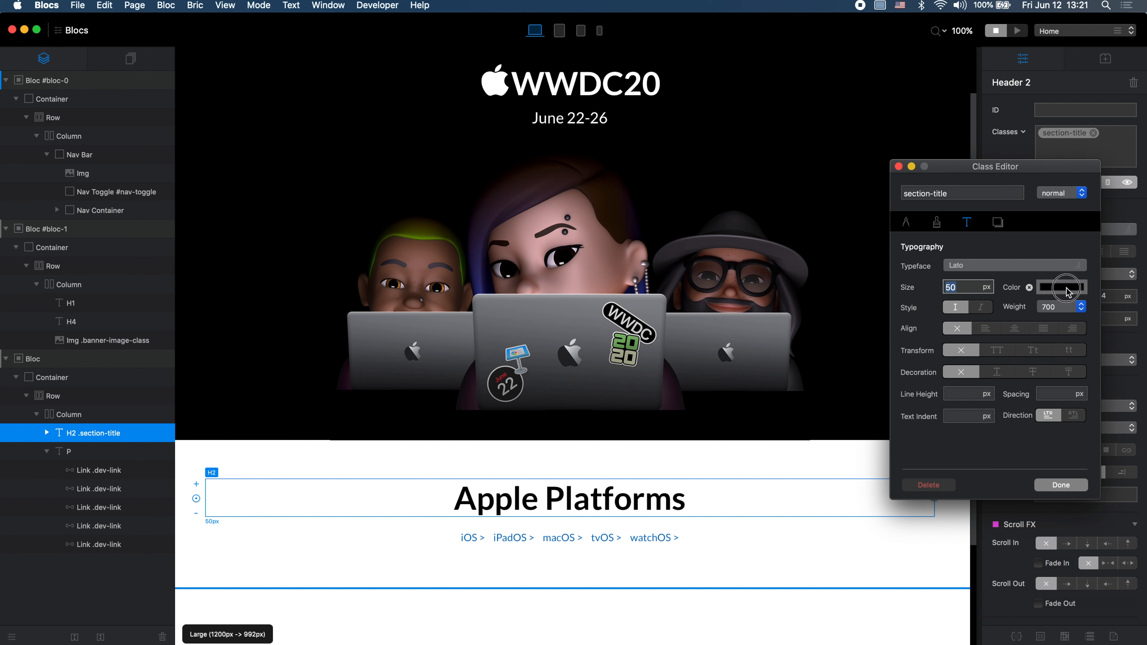
pyautogui.click(917, 188)
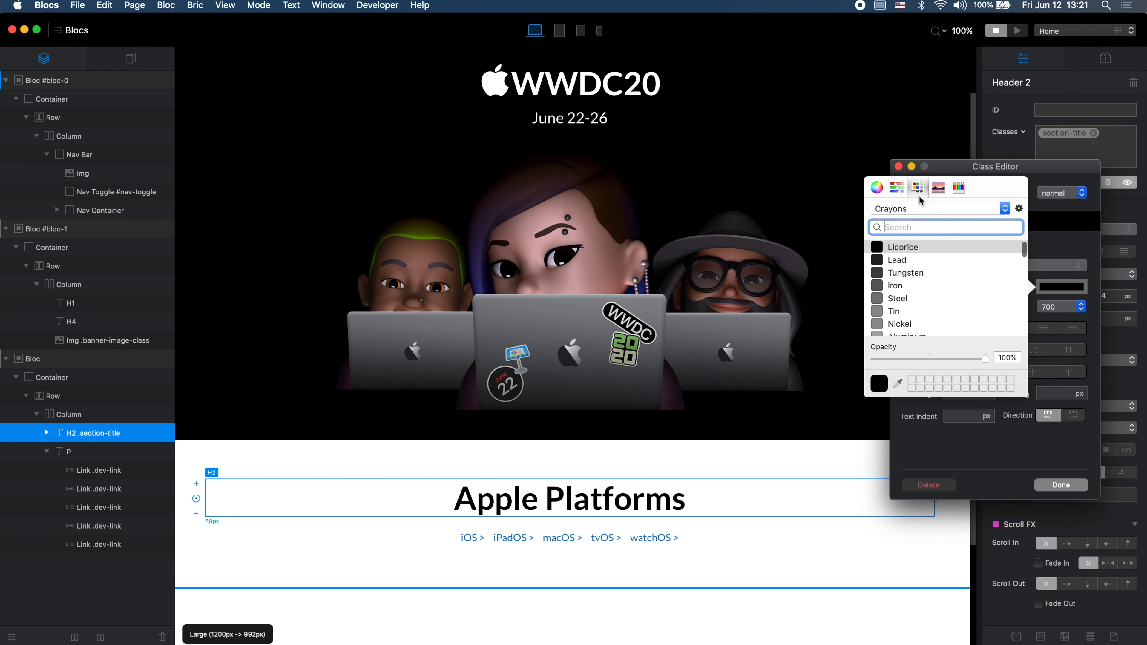
pyautogui.click(920, 261)
pyautogui.click(1057, 484)
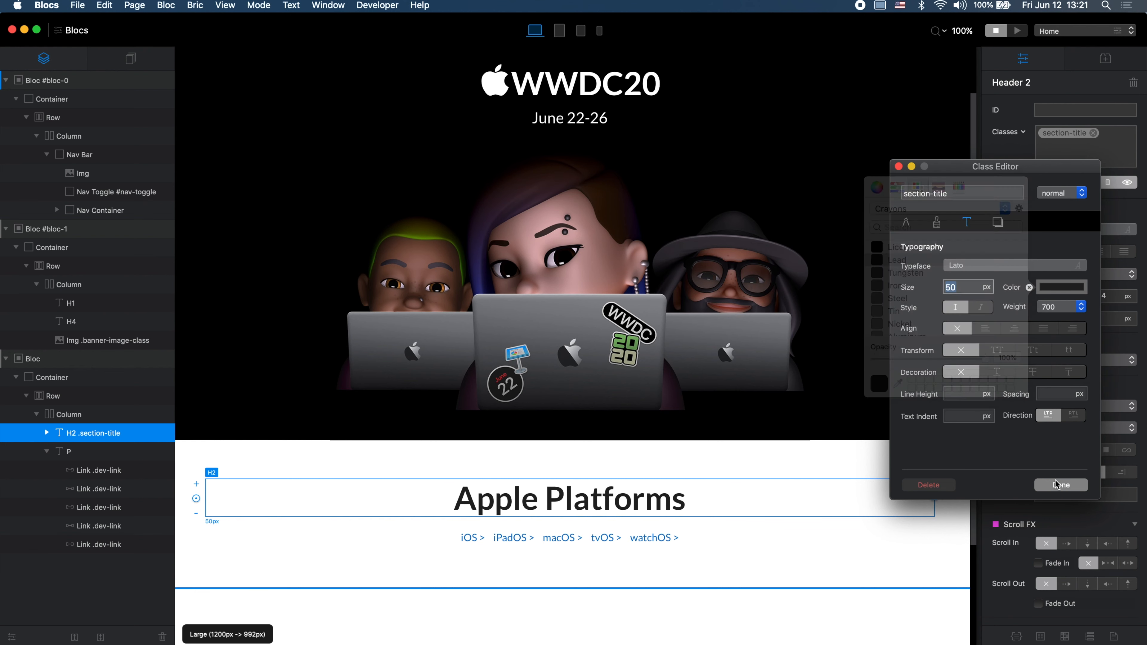
# Step: Preview the restyled Apple Platforms heading in Safari and compare its weight and colour with the Apple Developer page
pyautogui.press('super+b')
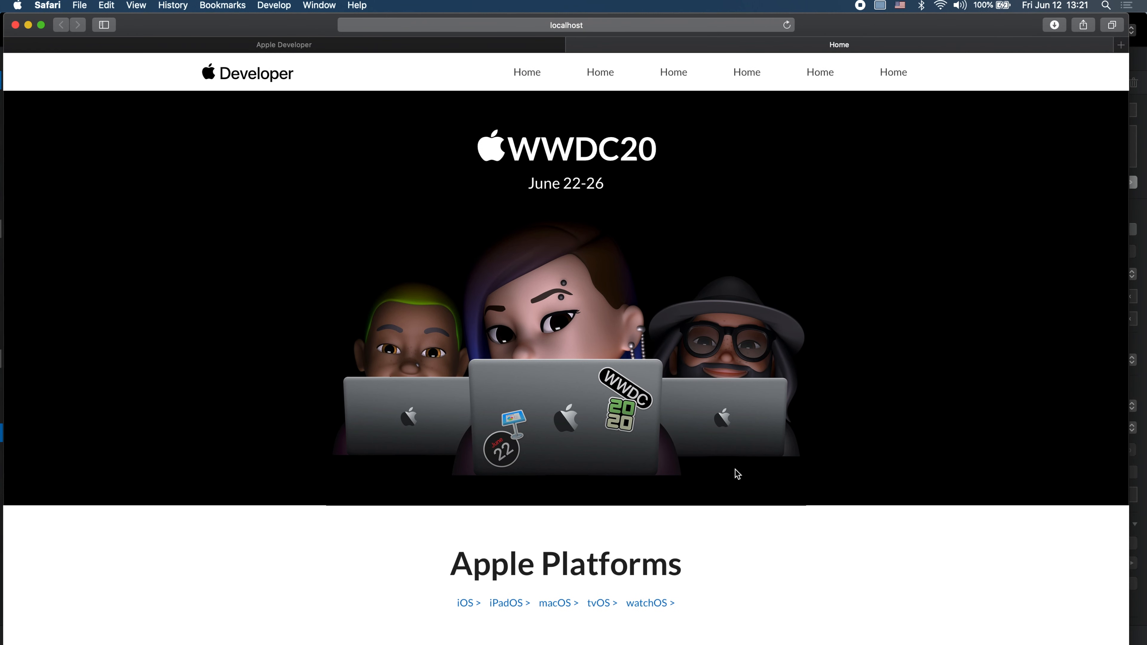
pyautogui.hotkey('ctrl', 'Tab')
pyautogui.hotkey('ctrl', 'Tab')
pyautogui.hotkey('ctrl', 'Tab')
pyautogui.hotkey('ctrl', 'Tab')
pyautogui.hotkey('ctrl', 'Tab')
pyautogui.hotkey('ctrl', 'Tab')
pyautogui.hotkey('ctrl', 'Tab')
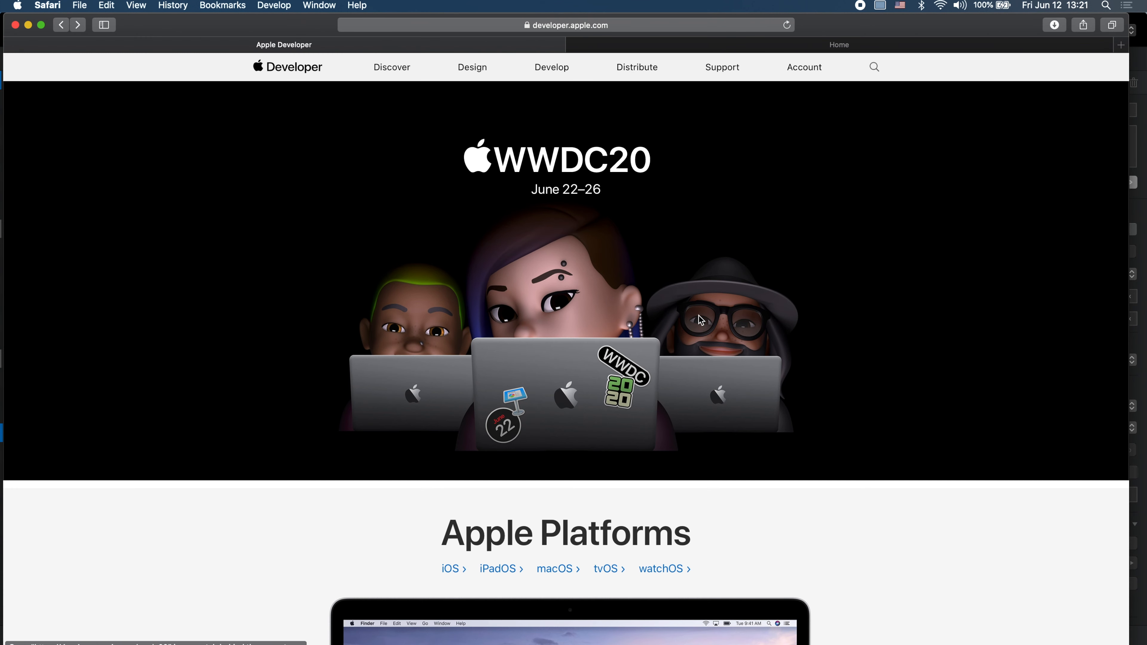
pyautogui.press('super+Tab')
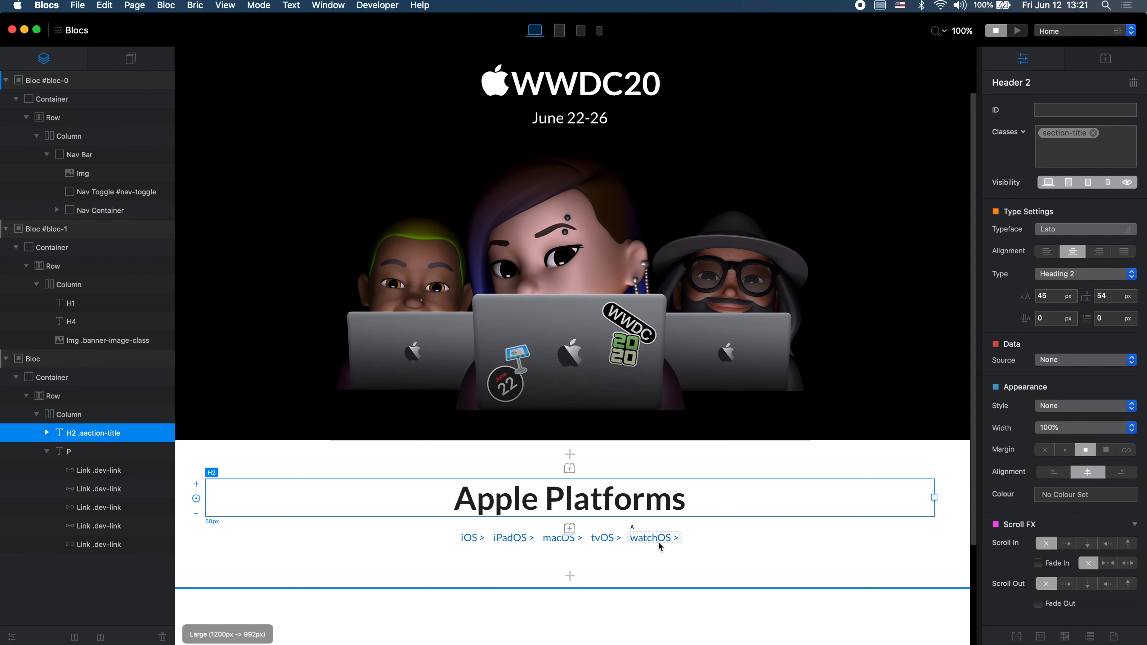
# Step: Add a new class named p in the Class Manager
pyautogui.click(1018, 638)
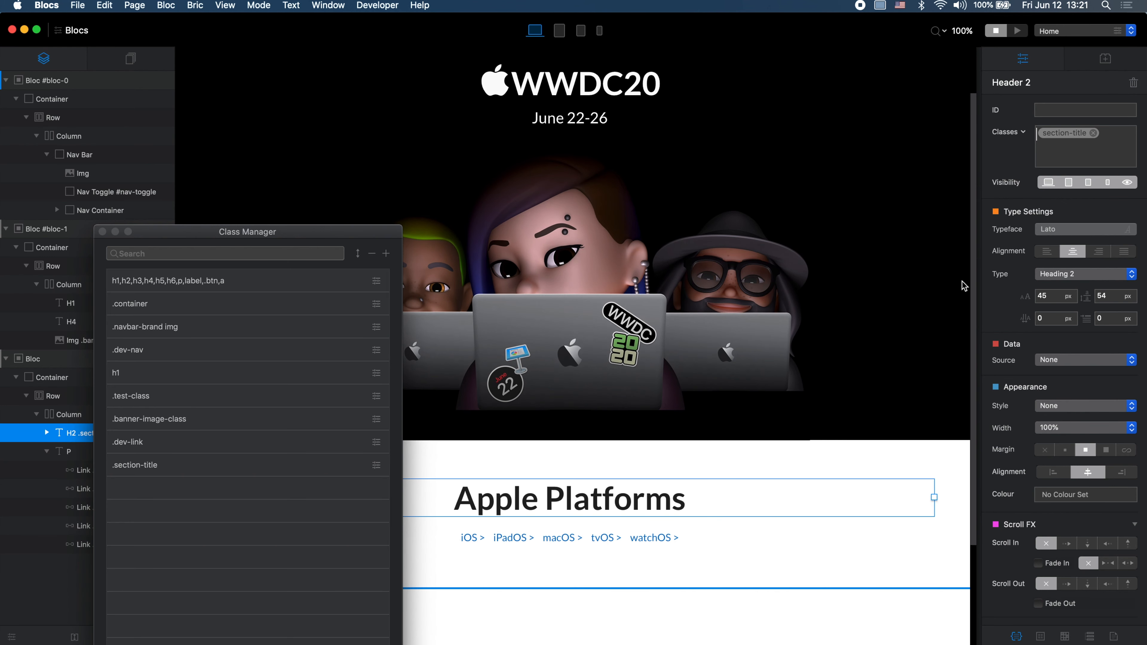
pyautogui.click(386, 253)
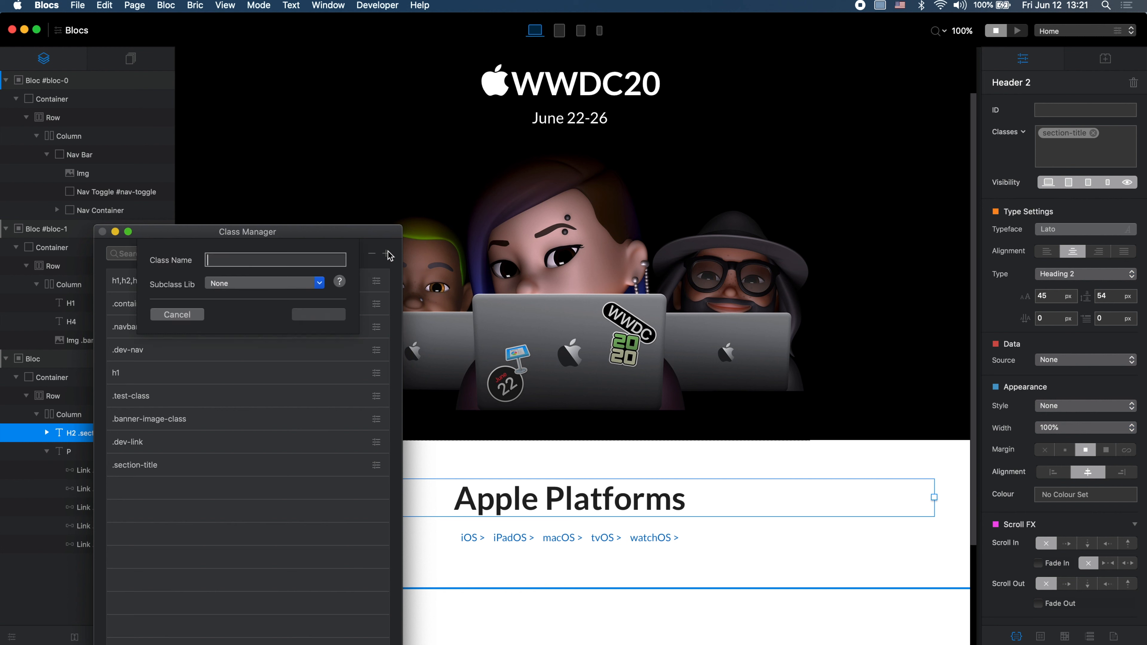
pyautogui.write('p')
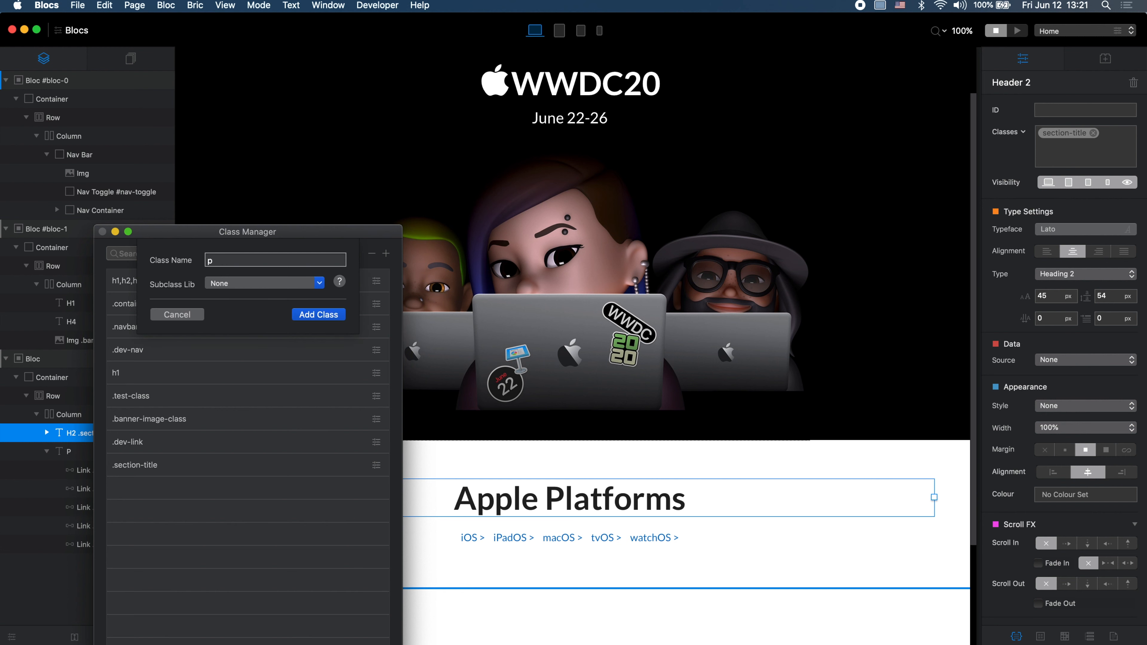
pyautogui.press('Return')
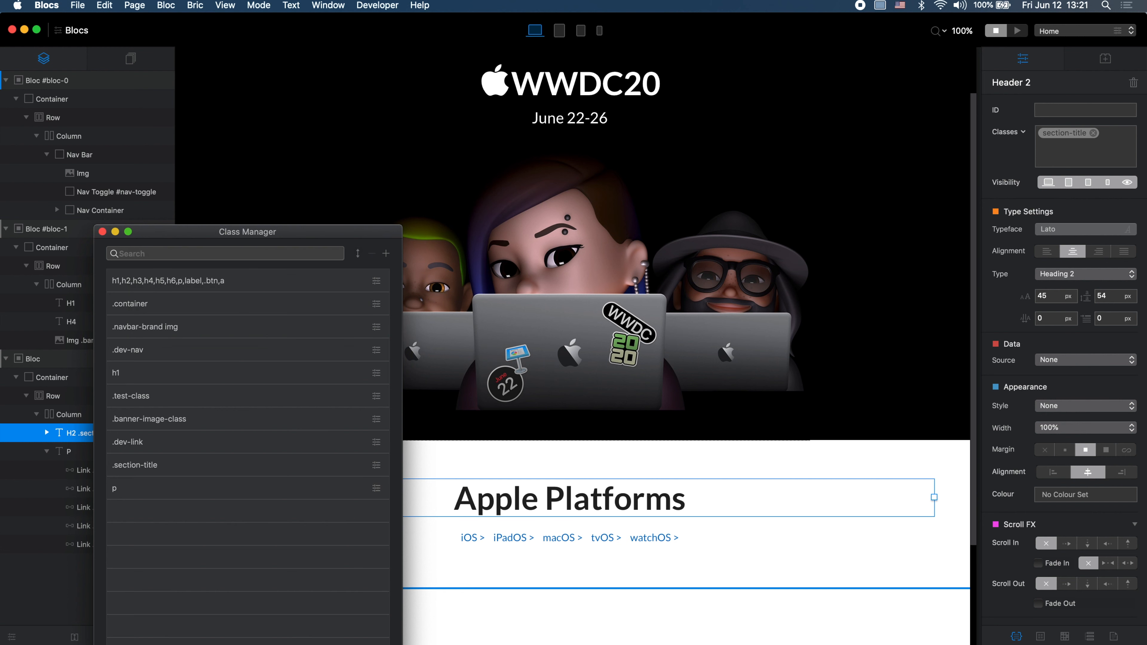
# Step: Set the p class's font size to 18 px and its line height to 26 px
pyautogui.doubleClick(245, 490)
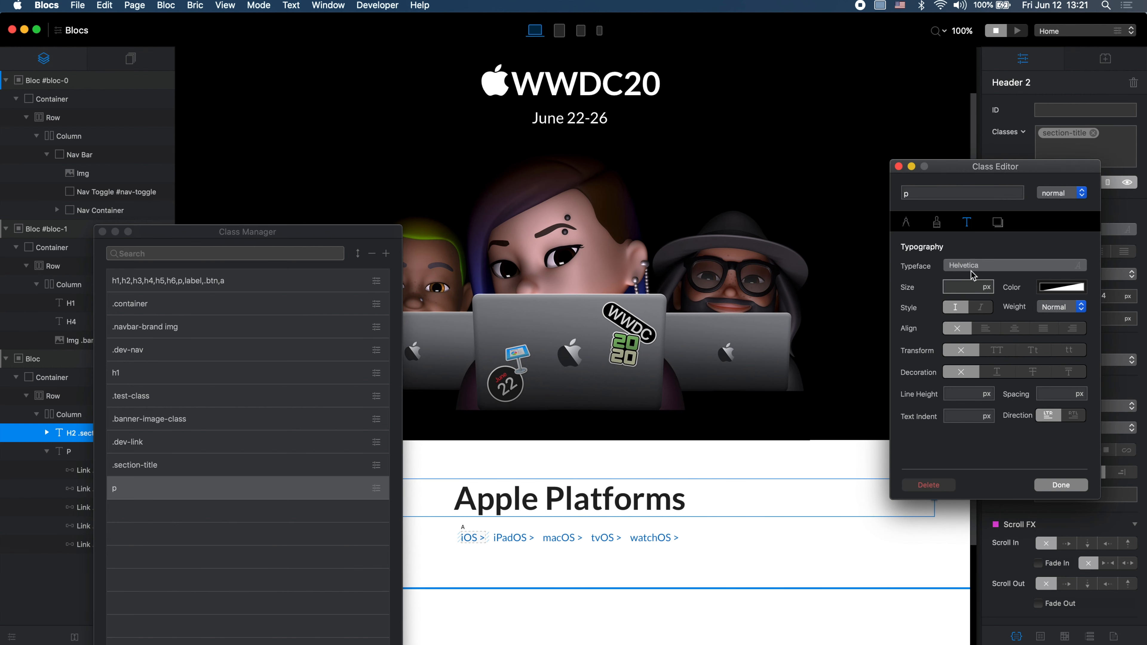
pyautogui.write('16')
pyautogui.write('18')
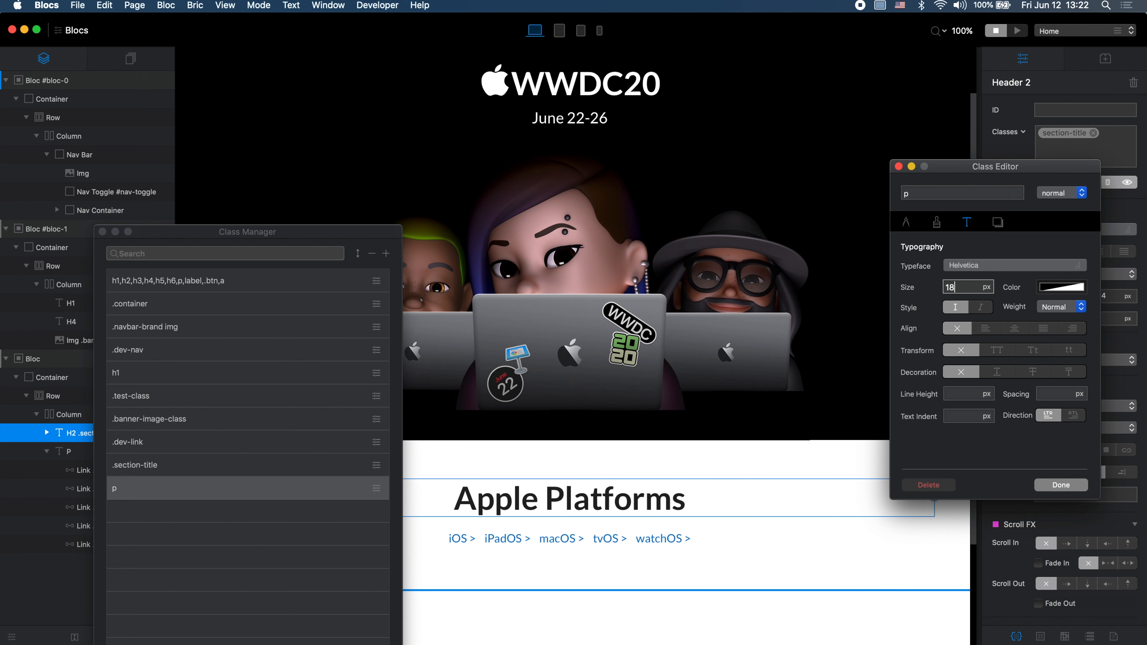
pyautogui.click(955, 390)
pyautogui.write('26')
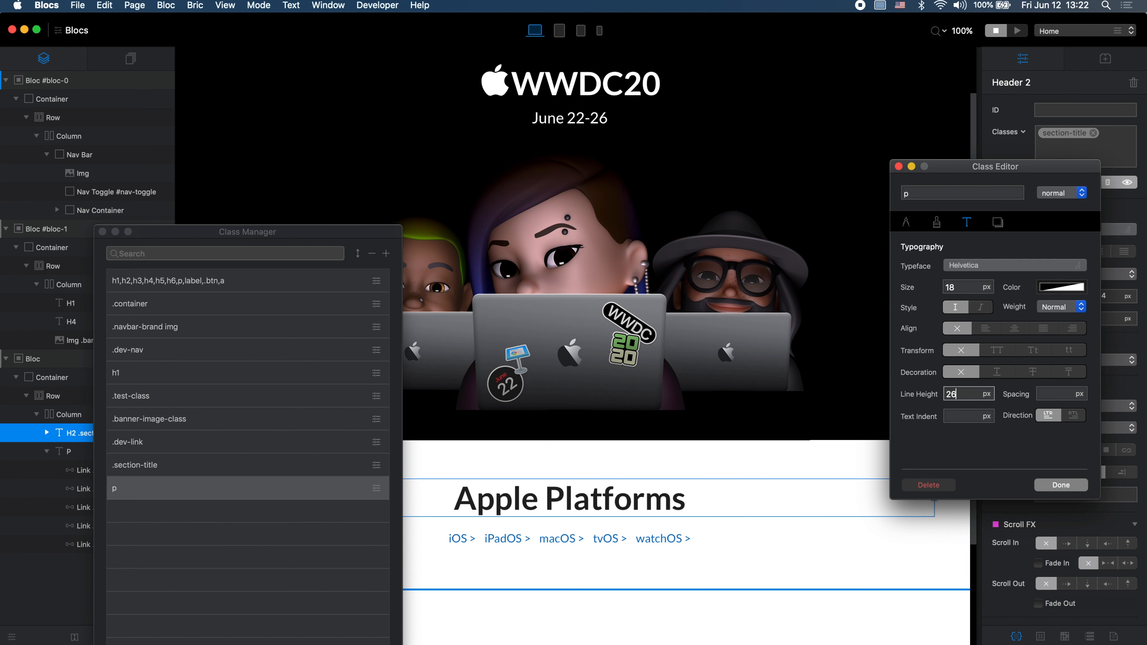
pyautogui.click(1060, 485)
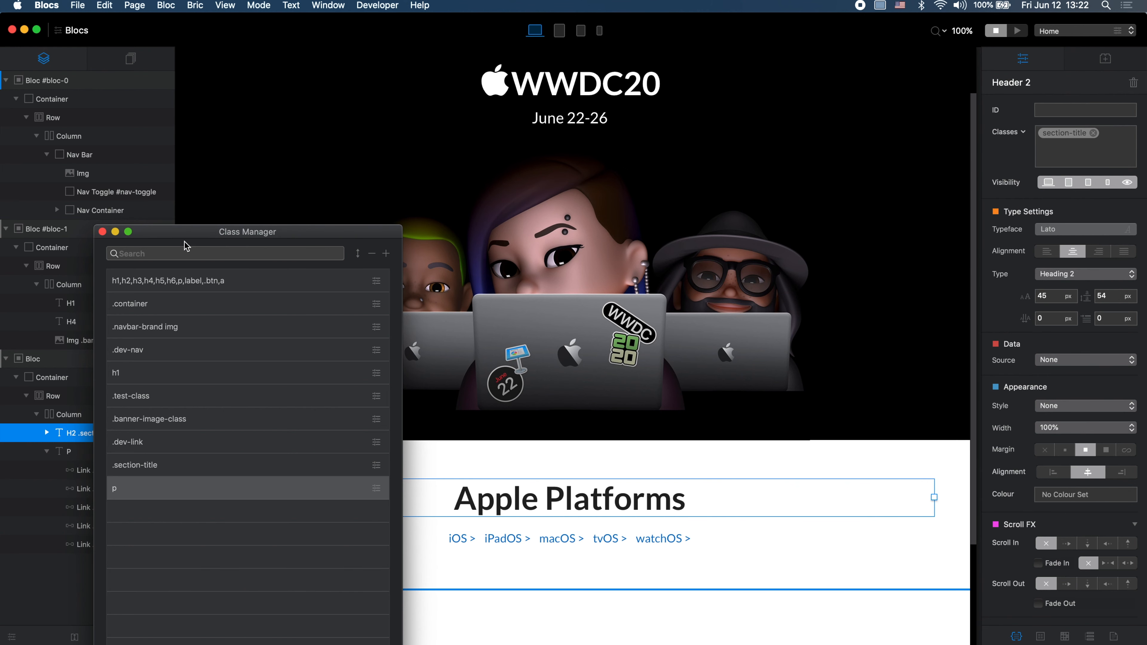
pyautogui.click(102, 232)
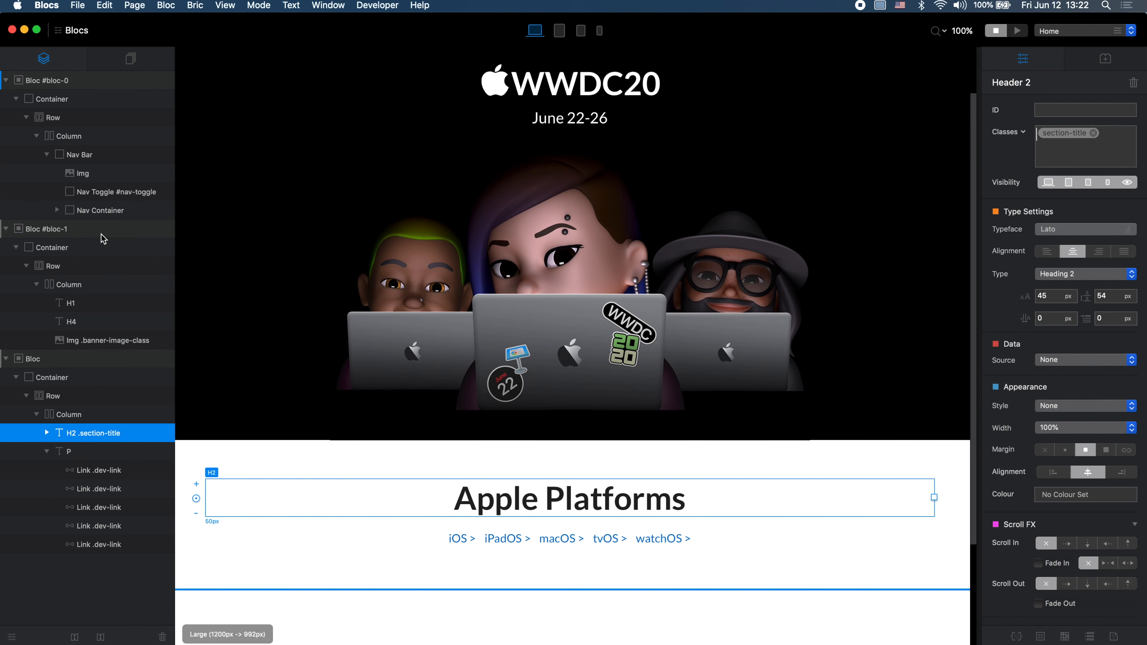
# Step: Examine the background, links and device image of Apple's original Apple Platforms section in Safari
pyautogui.press('super+Tab')
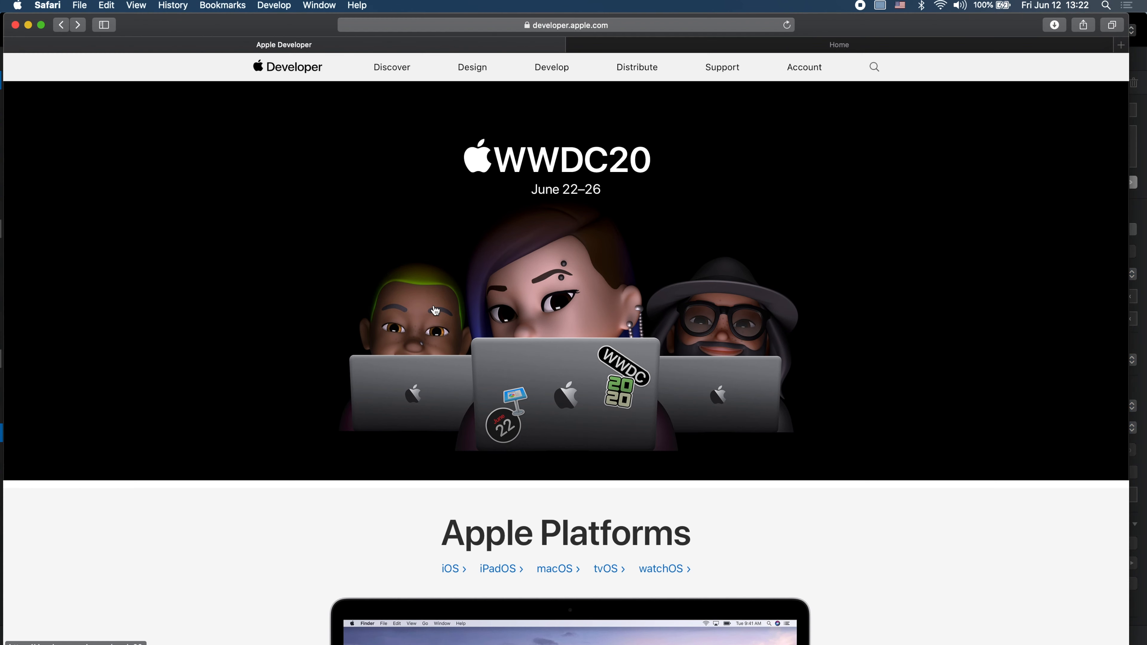
pyautogui.scroll(-7, 636, 298)
pyautogui.scroll(-3, 636, 297)
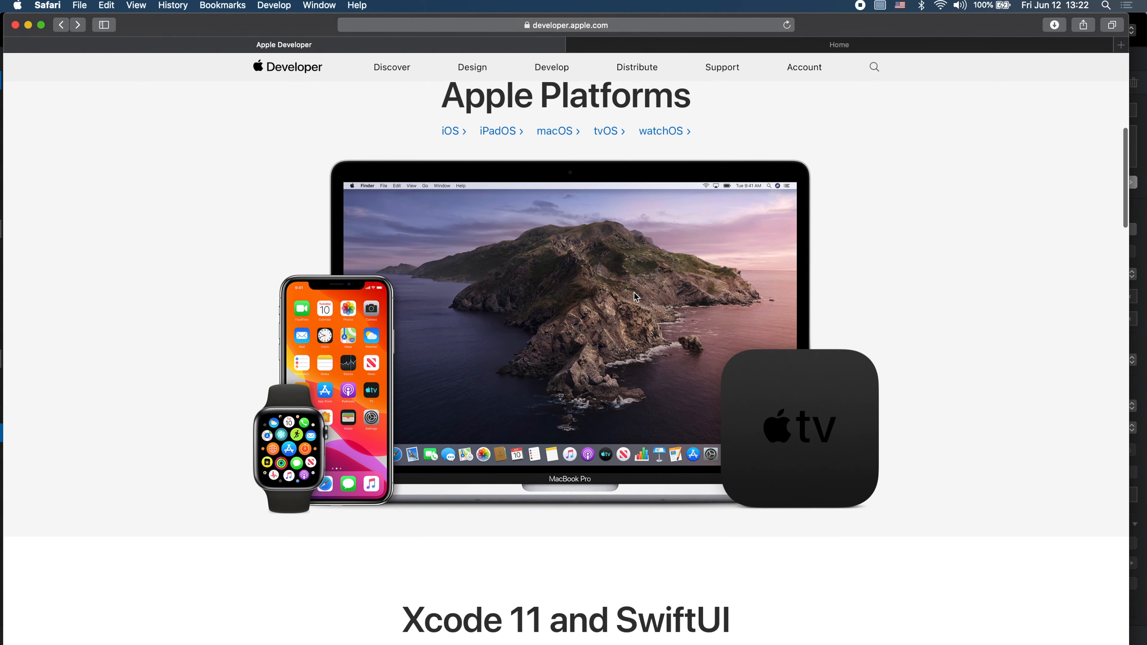
pyautogui.scroll(1, 633, 292)
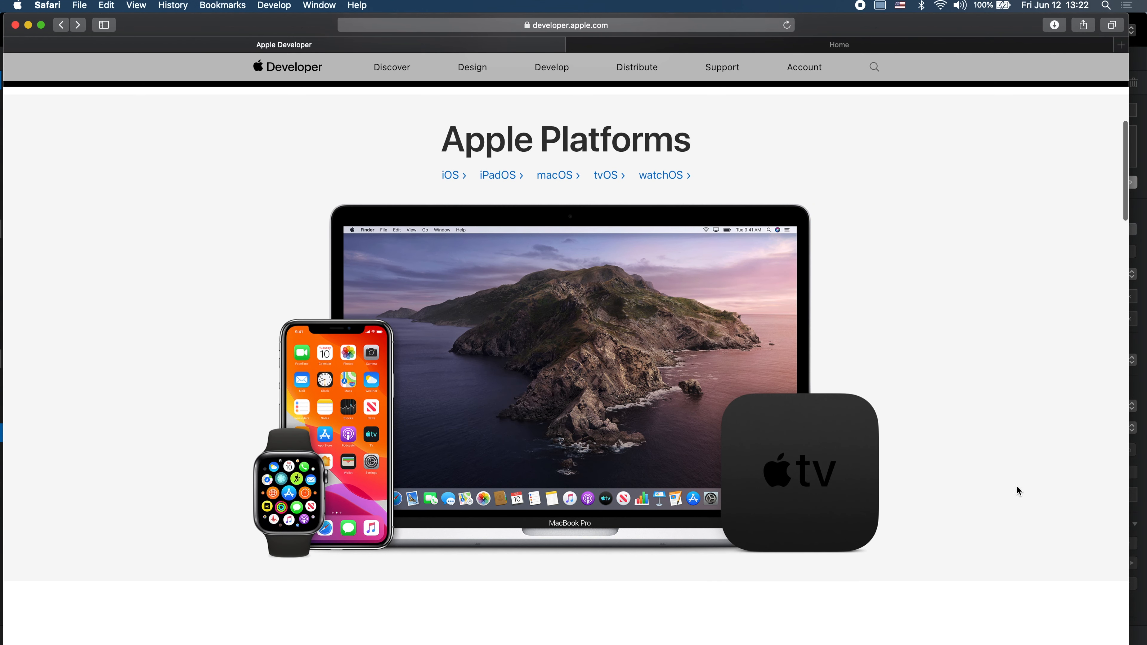
pyautogui.scroll(2, 972, 427)
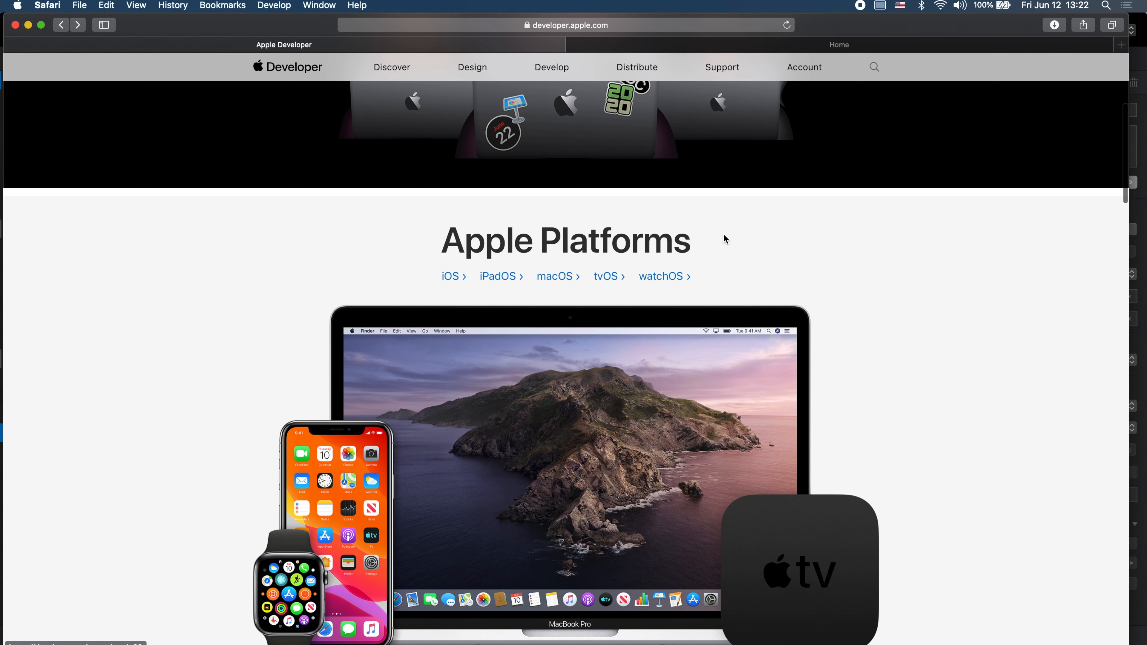
pyautogui.scroll(-1, 858, 239)
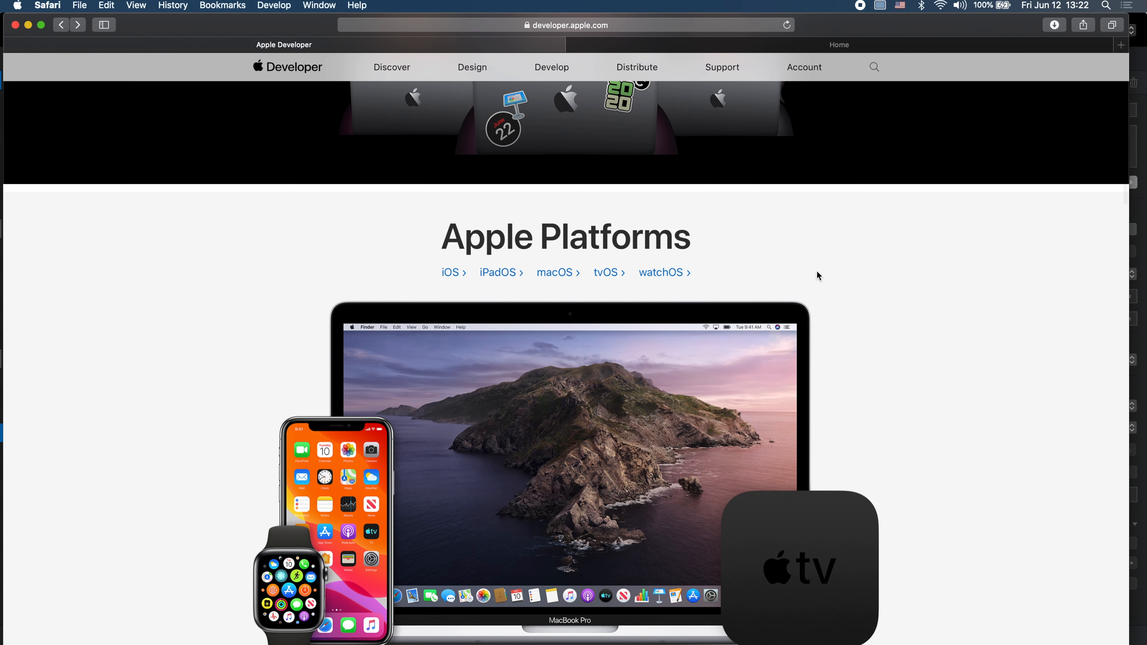
pyautogui.press('super+Tab')
pyautogui.scroll(-4, 603, 472)
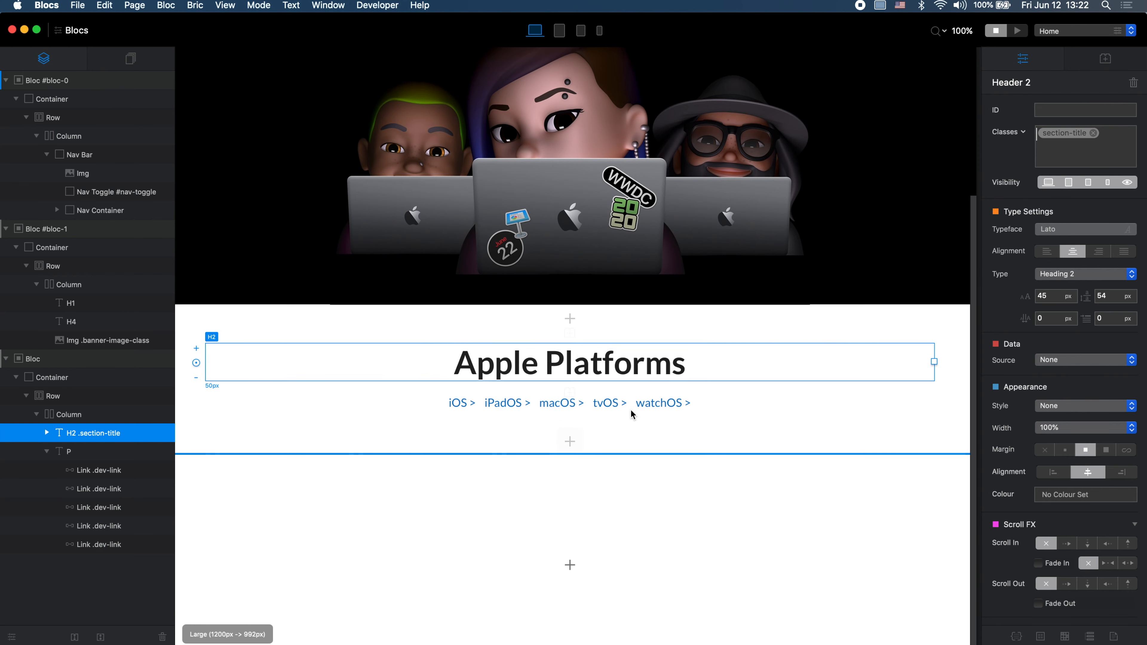
pyautogui.click(594, 401)
pyautogui.click(570, 431)
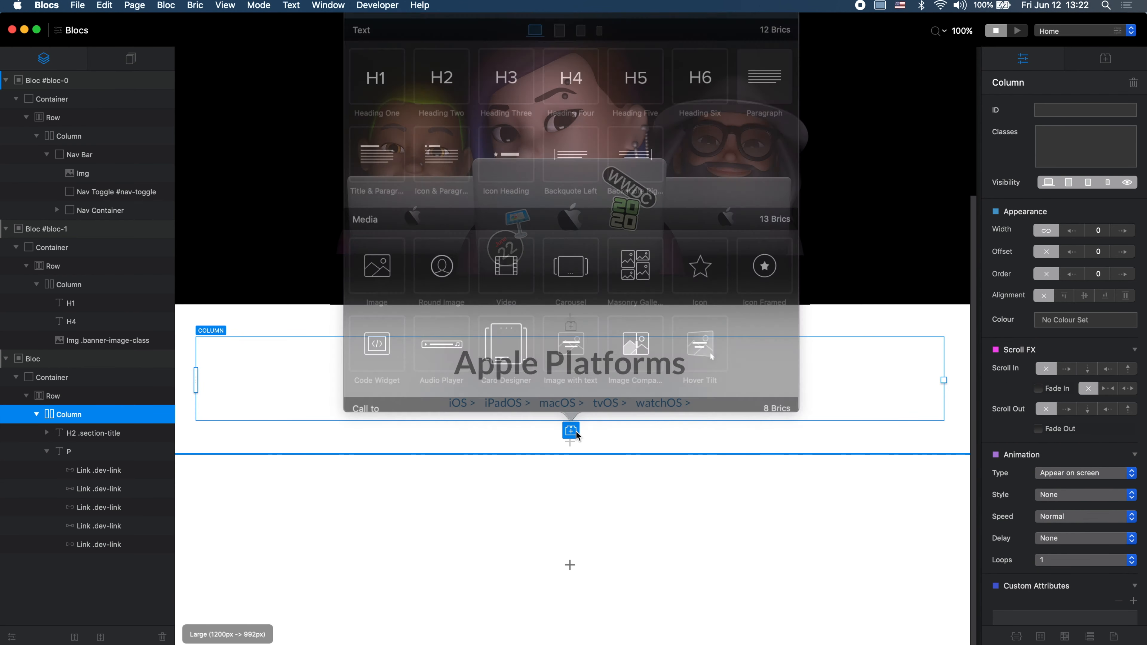
pyautogui.click(840, 320)
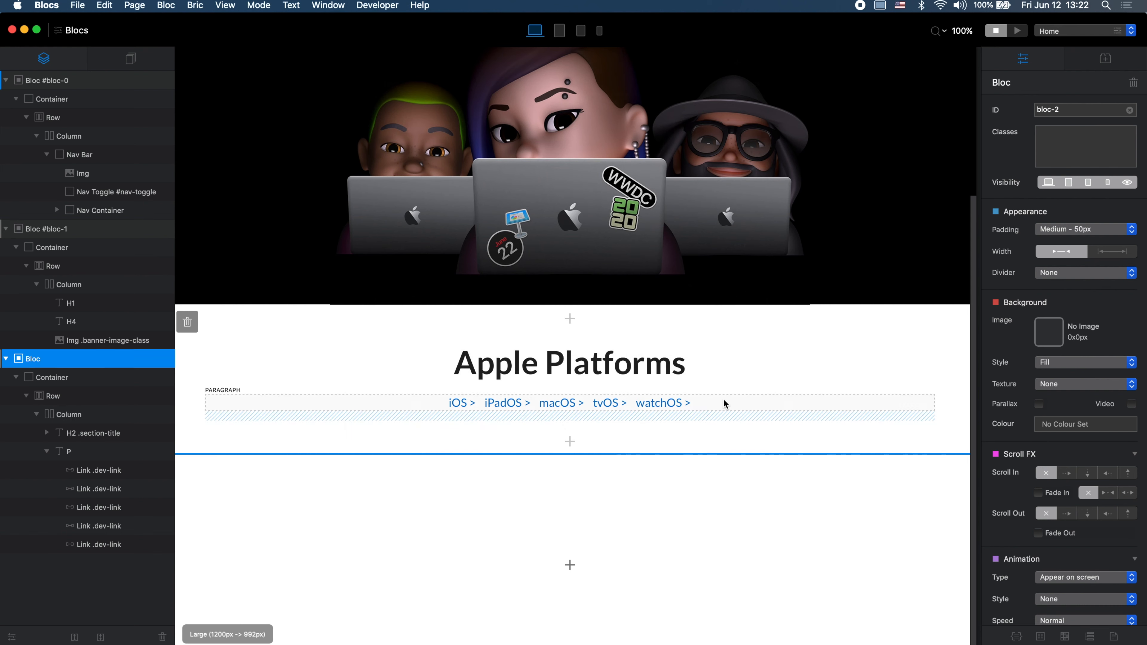
# Step: Insert an image below the platform links paragraph and set its source to platforms.jpg
pyautogui.click(720, 407)
pyautogui.click(569, 421)
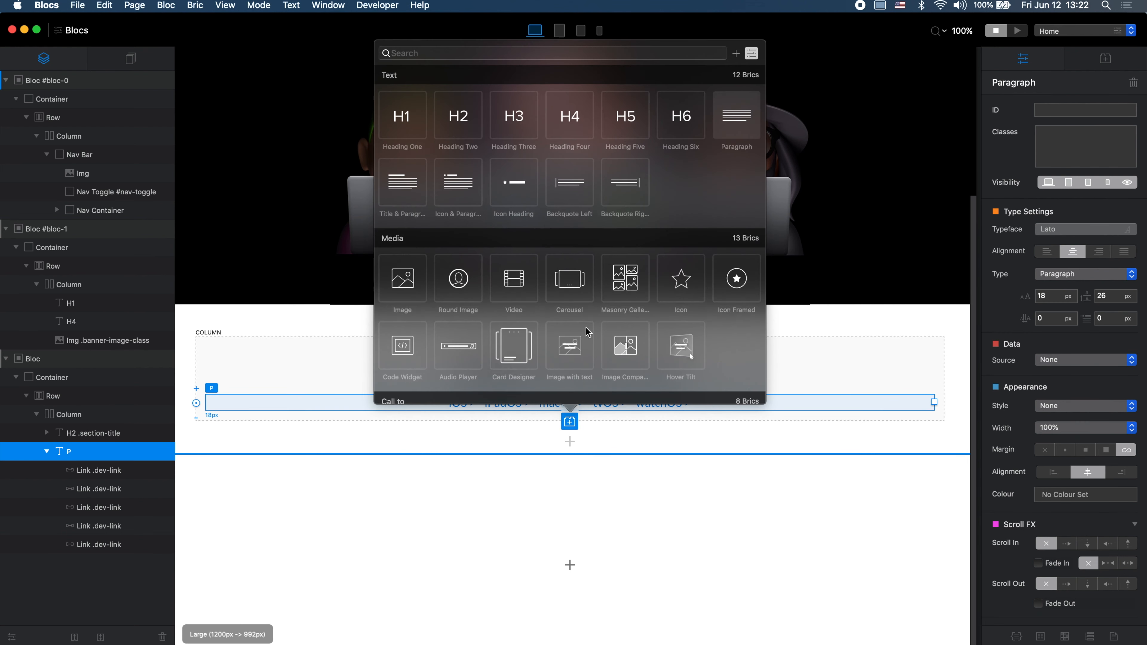
pyautogui.click(403, 279)
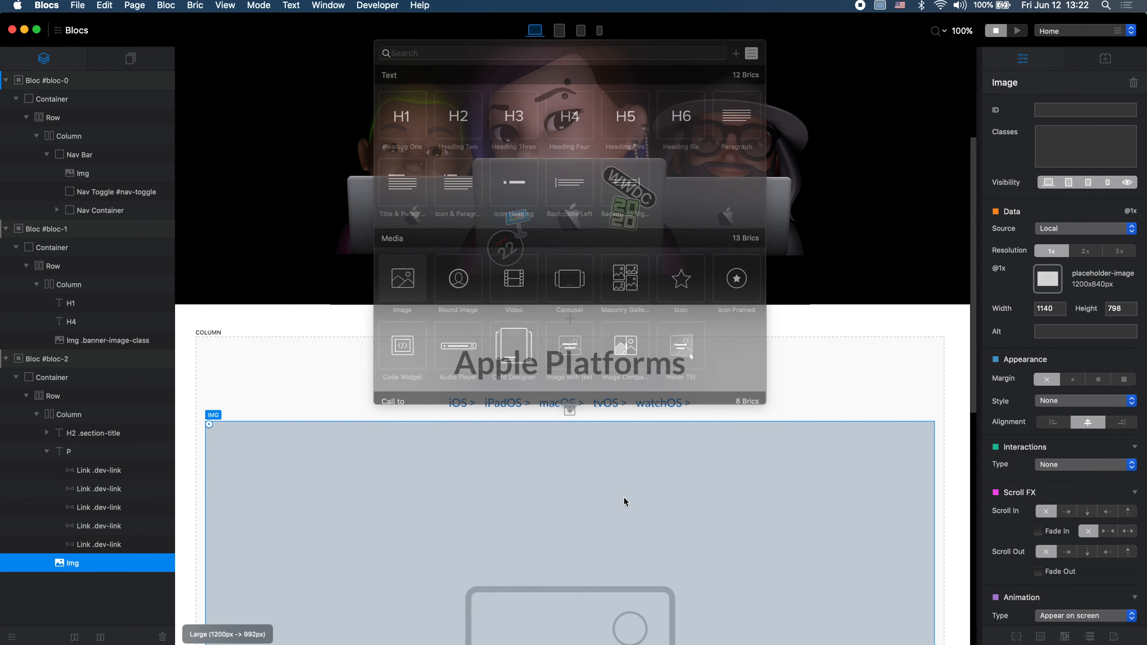
pyautogui.scroll(-3, 933, 422)
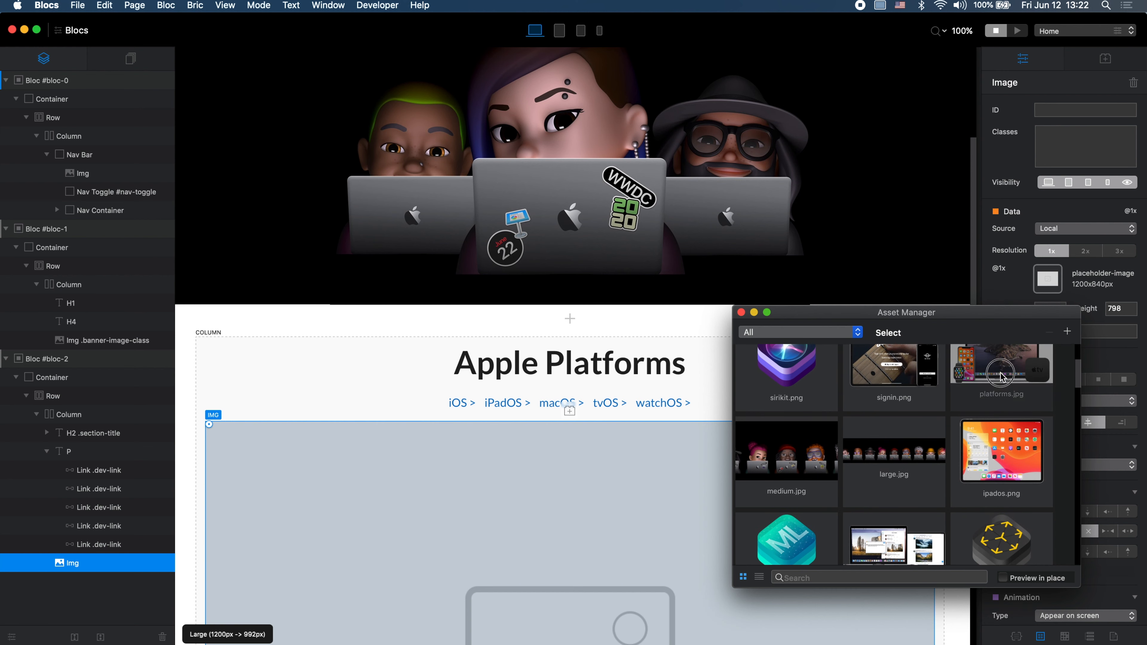
pyautogui.click(1001, 371)
pyautogui.click(741, 312)
# Step: Set the Apple Platforms column's width to 10 and its offset to 1 to centre the content like the original
pyautogui.press('super+Tab')
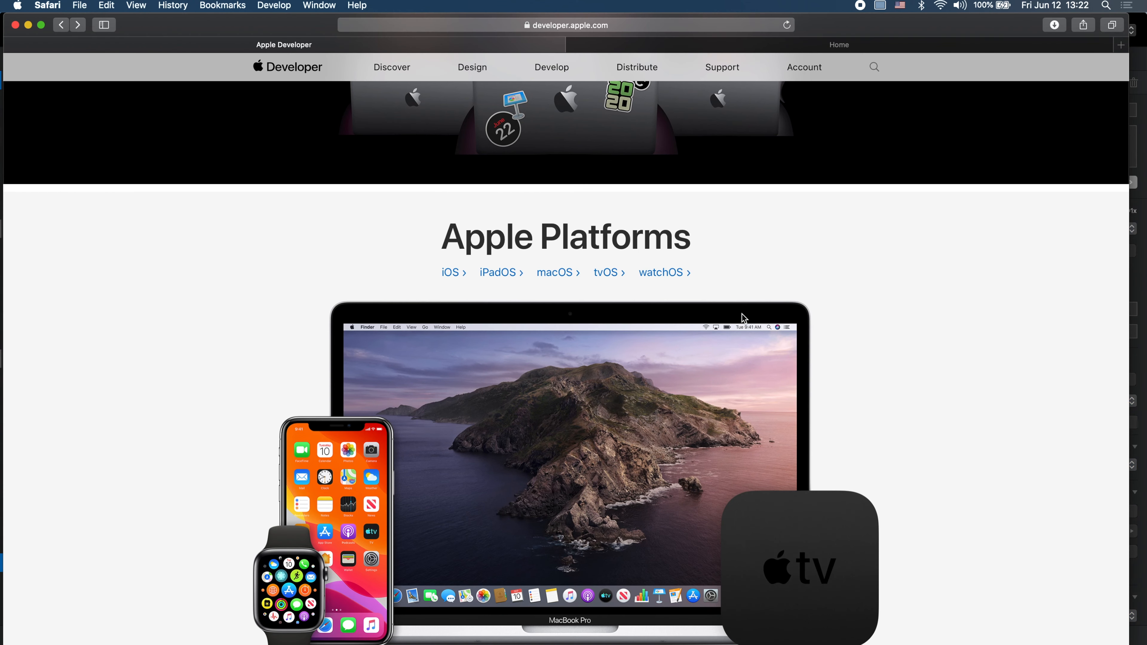
pyautogui.press('super+Tab')
pyautogui.scroll(-2, 908, 307)
pyautogui.click(918, 294)
pyautogui.click(1119, 231)
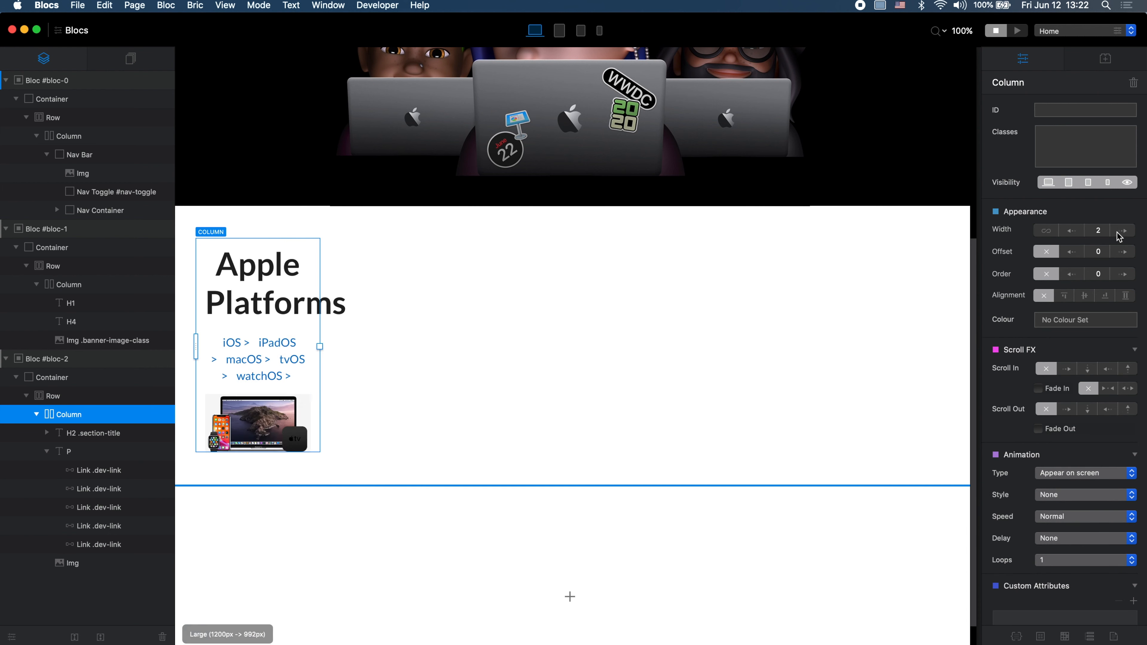
pyautogui.click(1121, 232)
pyautogui.click(1121, 231)
pyautogui.click(1121, 231)
pyautogui.click(1122, 231)
pyautogui.click(1121, 231)
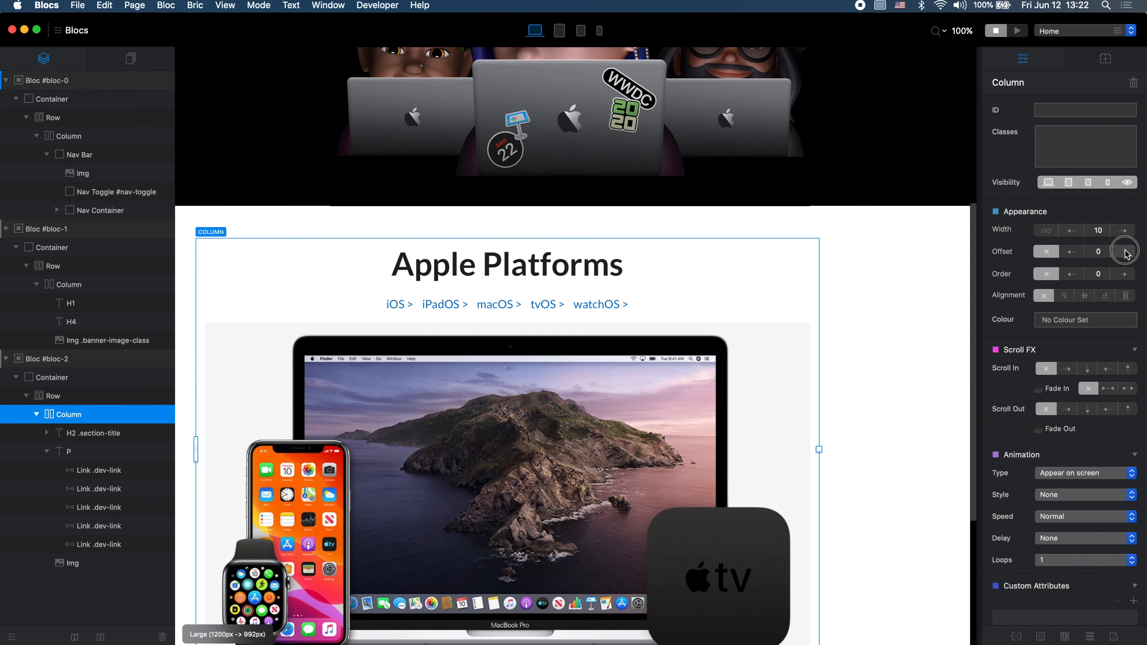
pyautogui.click(1123, 252)
# Step: Try the large margin on the platform links paragraph, and set it back to the medium margin
pyautogui.click(794, 301)
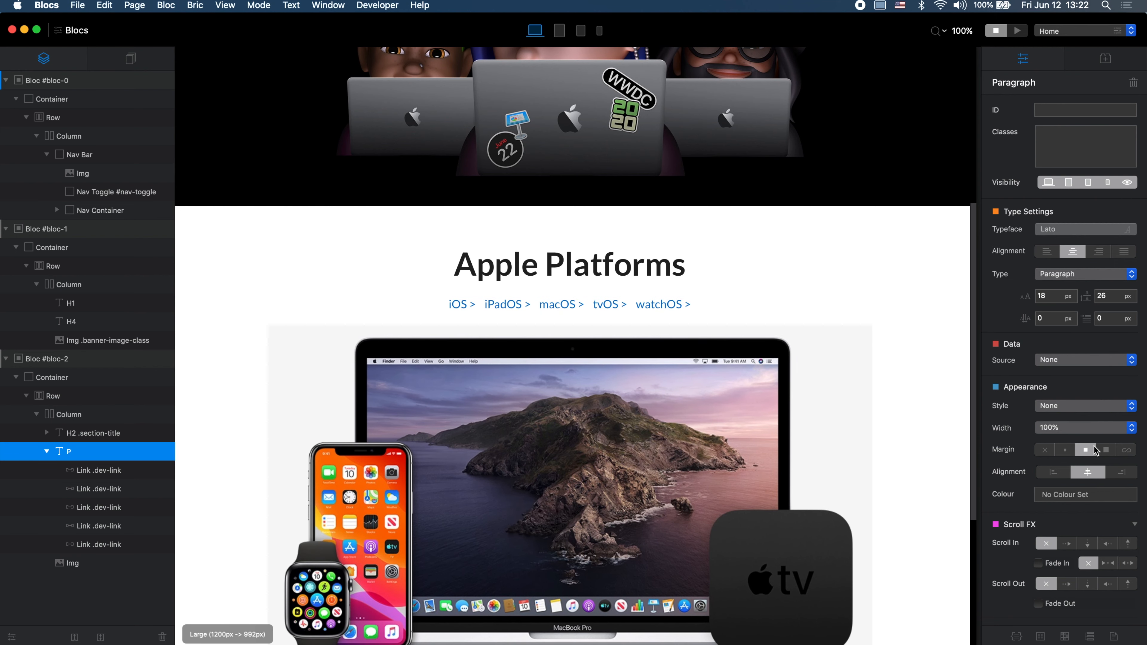
pyautogui.click(1104, 450)
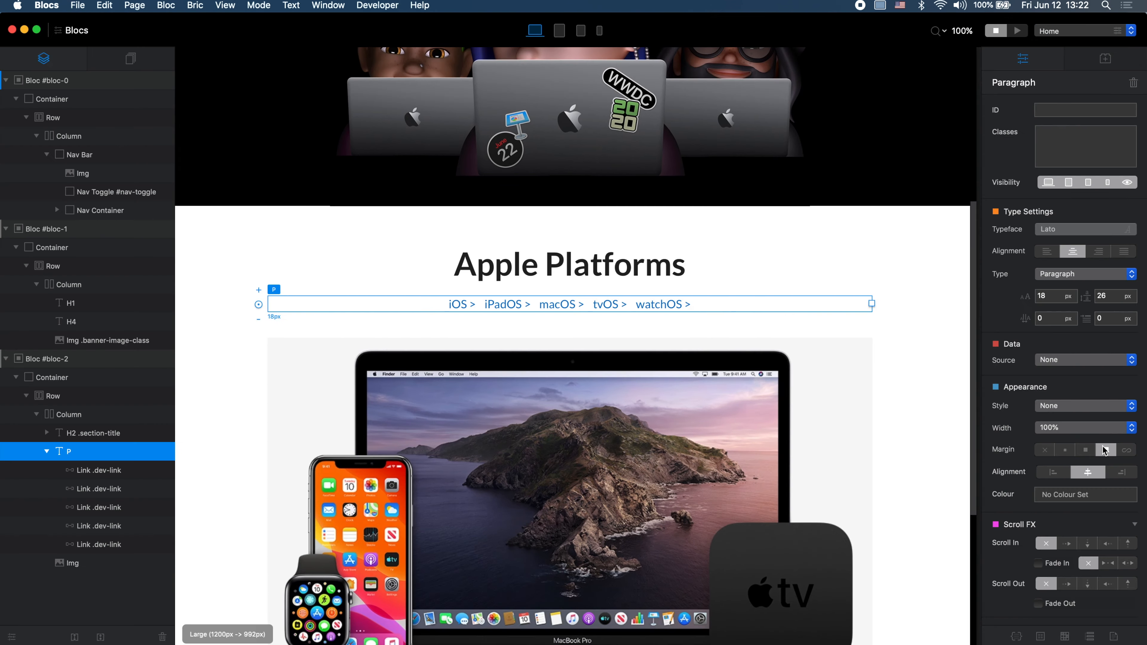
pyautogui.click(1085, 450)
pyautogui.click(909, 277)
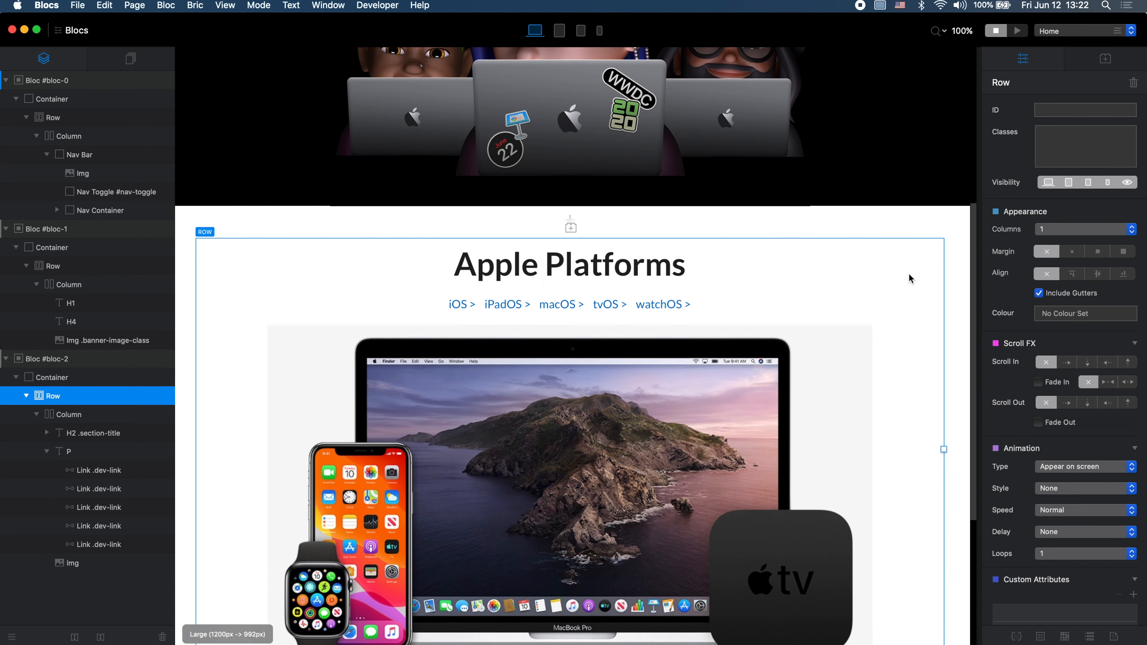
# Step: Create a global swatch sampled from the device image's light grey backdrop (#F7F7F7) as bloc-2's background colour
pyautogui.scroll(-3, 910, 278)
pyautogui.scroll(-2, 909, 278)
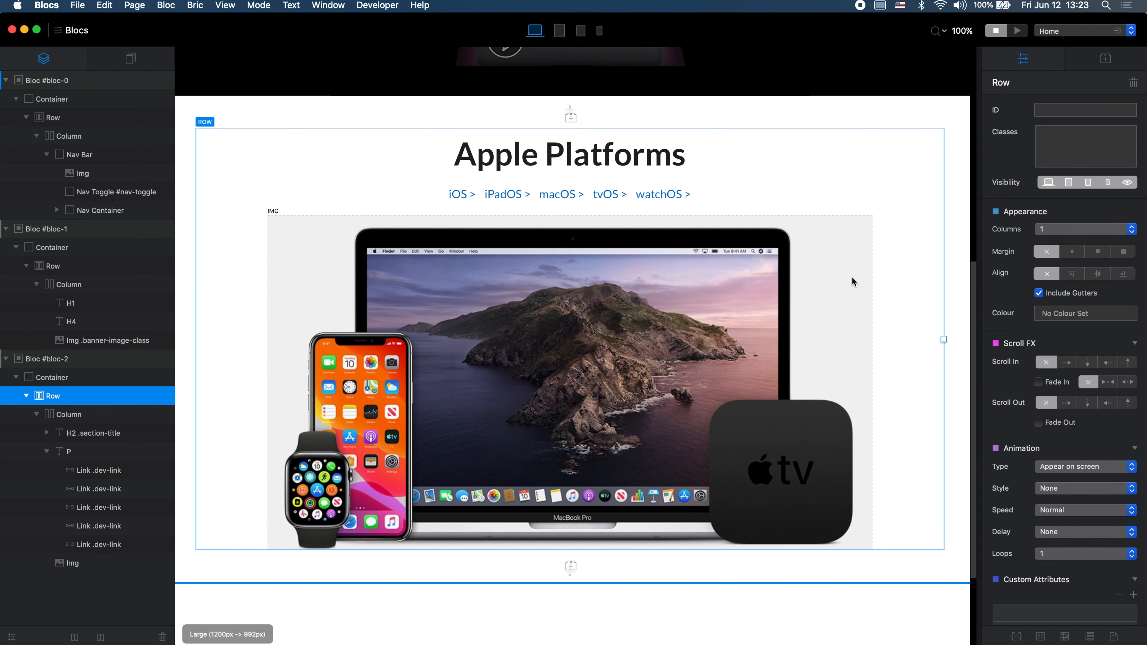
pyautogui.click(951, 240)
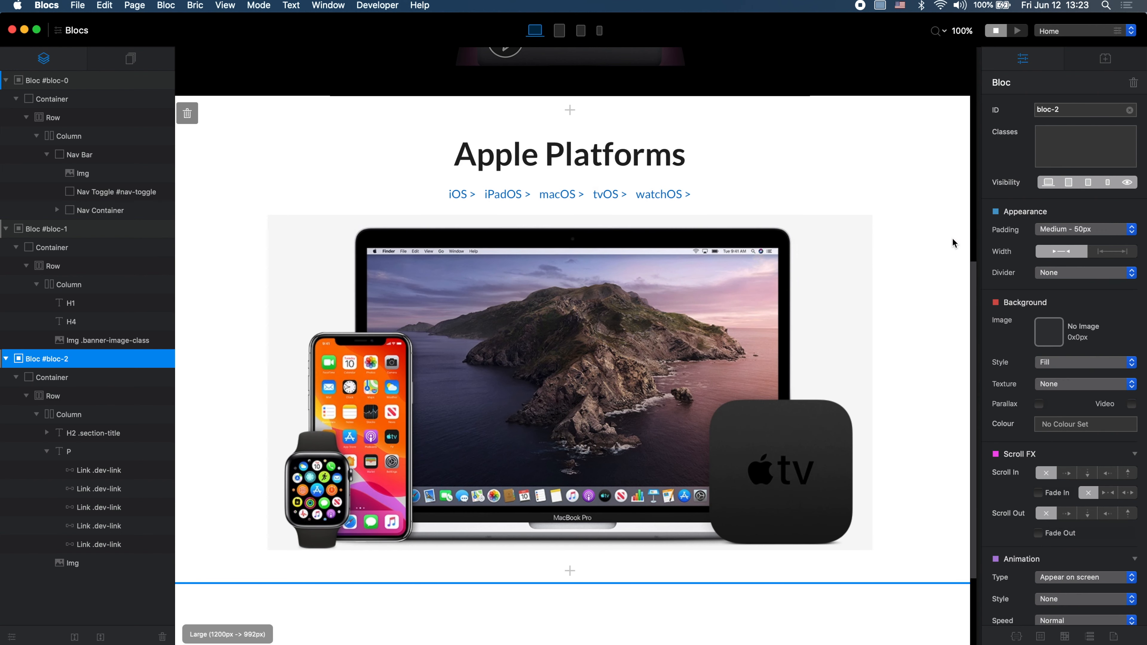
pyautogui.click(1082, 426)
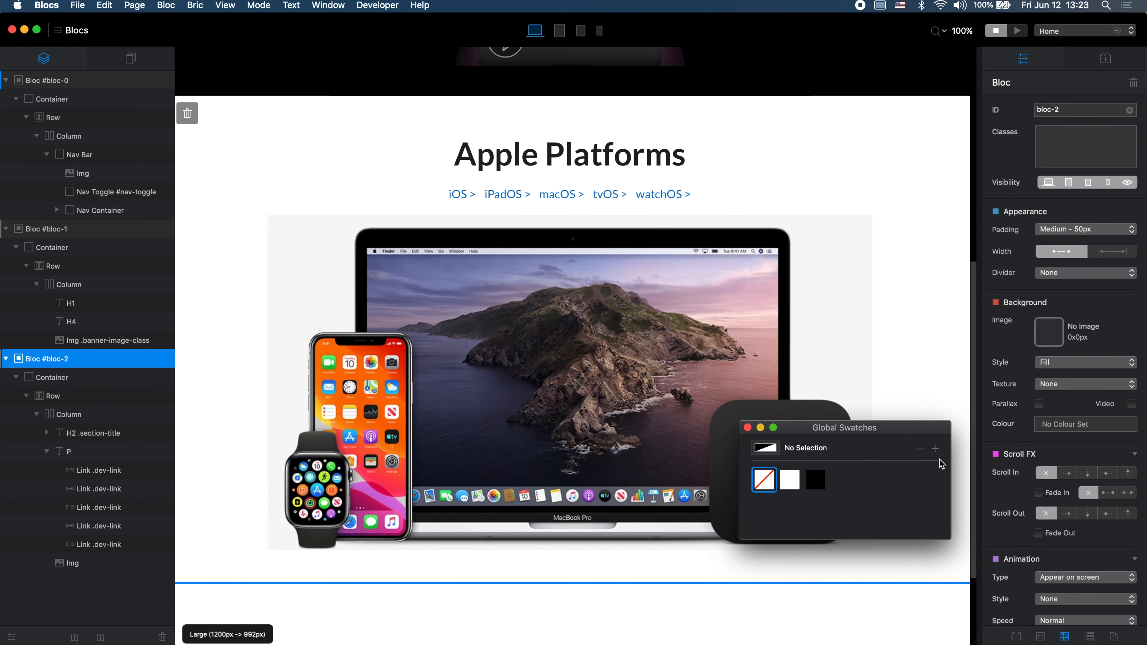
pyautogui.click(935, 448)
pyautogui.doubleClick(841, 479)
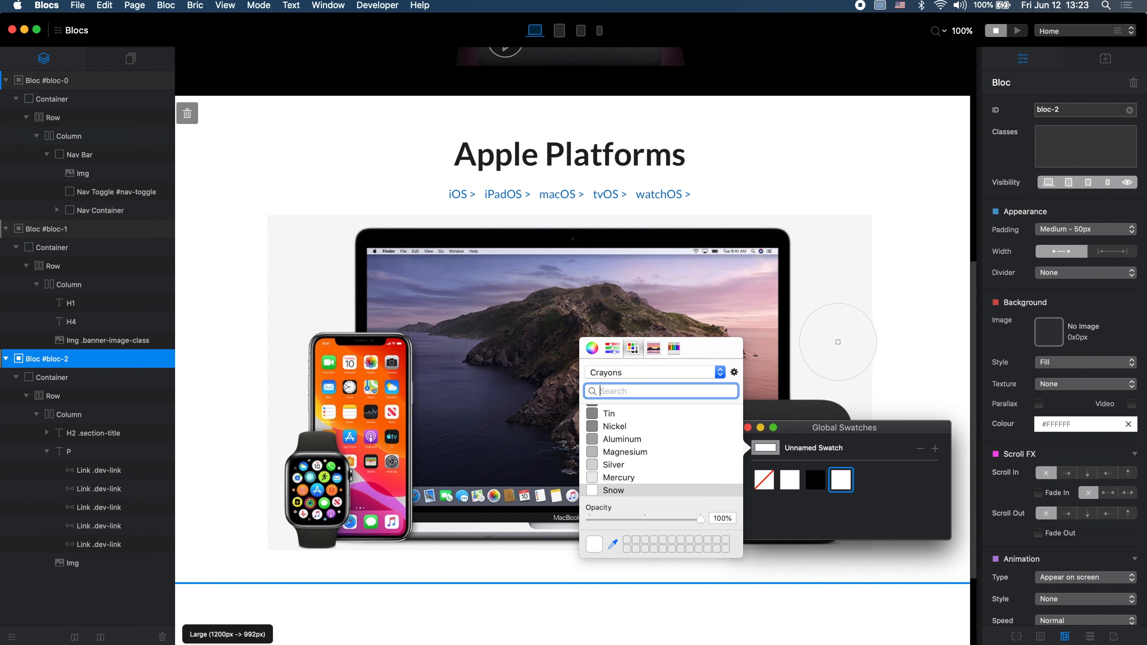
pyautogui.click(837, 346)
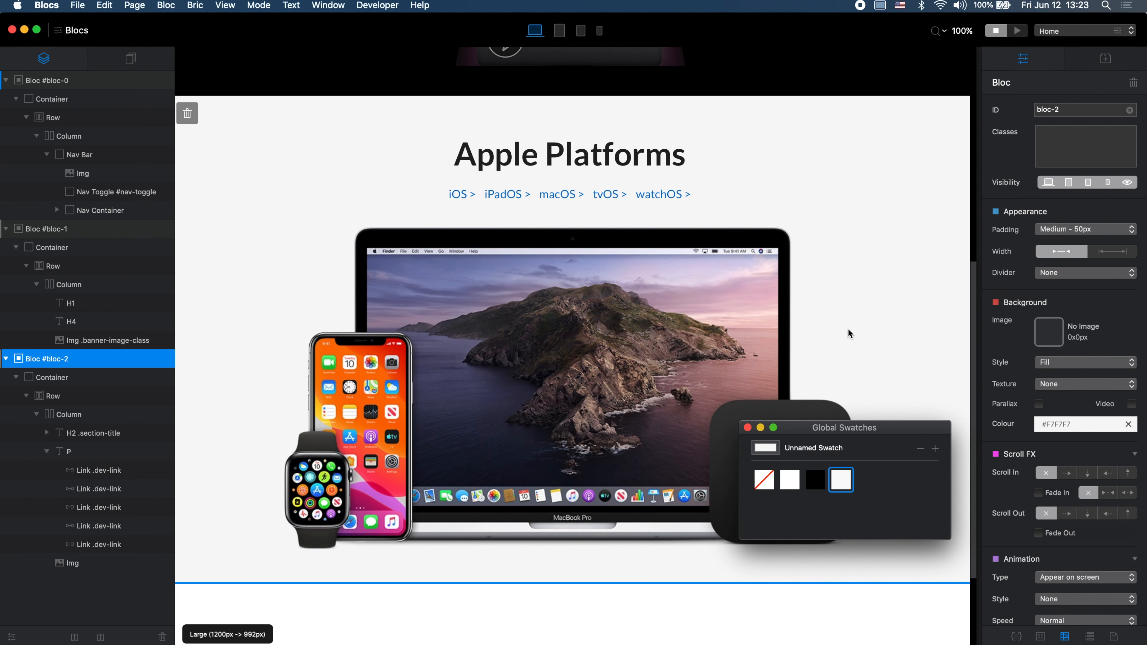
pyautogui.click(747, 428)
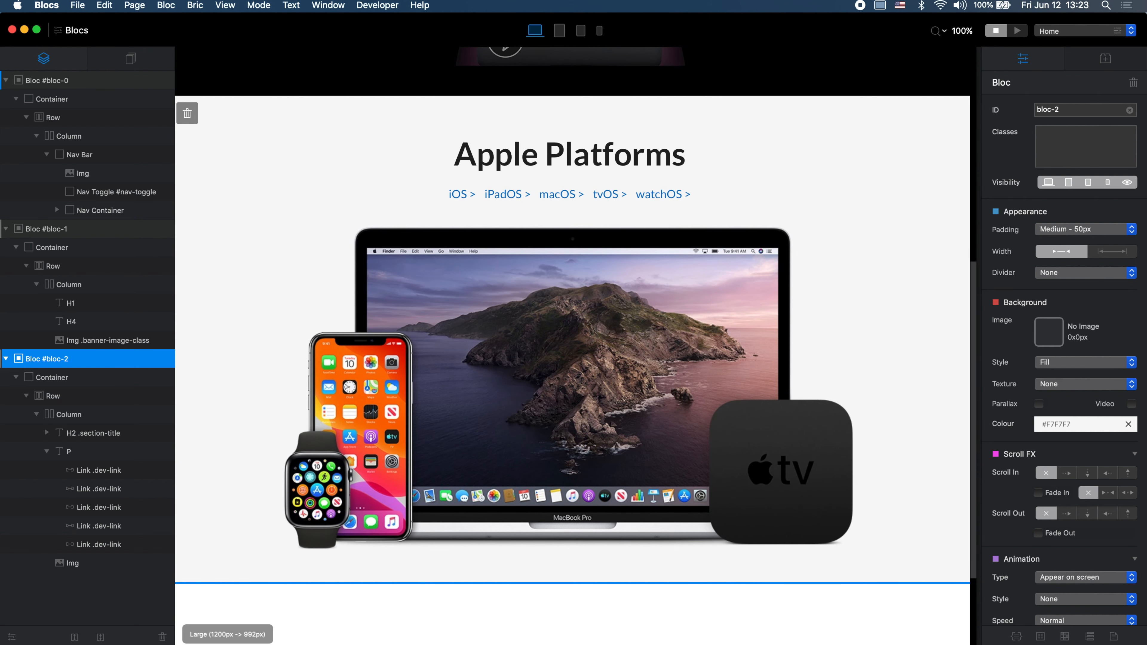
# Step: Switch to Safari and examine how the width of Apple's original sections behaves when the window is widened beyond the screen
pyautogui.press('super+Tab')
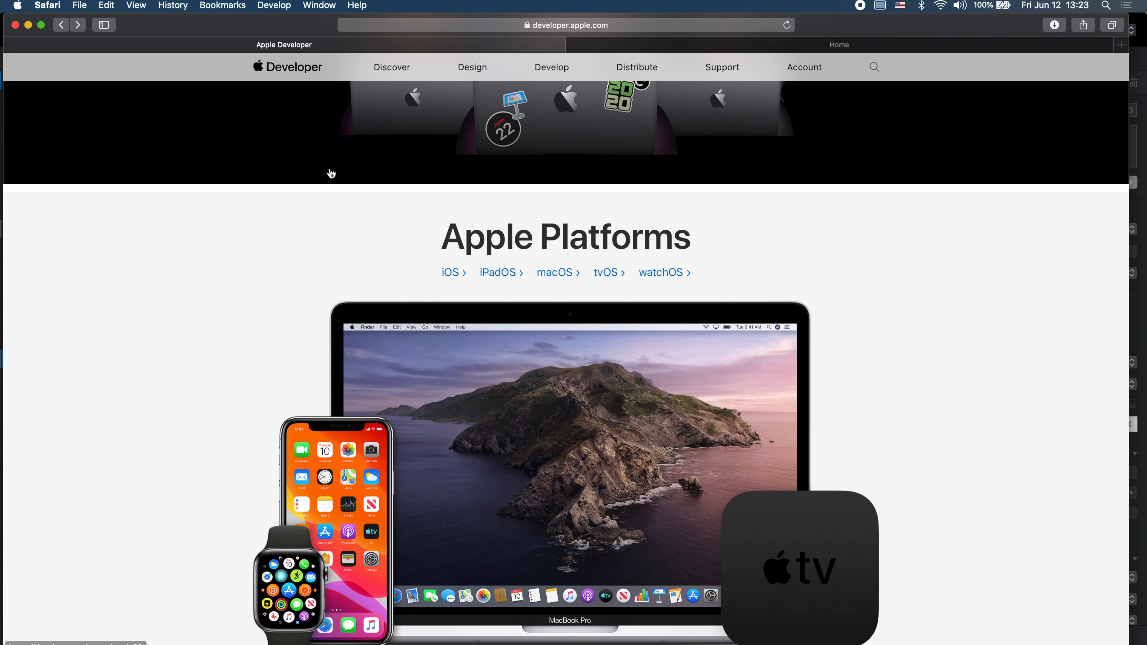
pyautogui.moveTo(164, 29); pyautogui.dragTo(1018, 6)
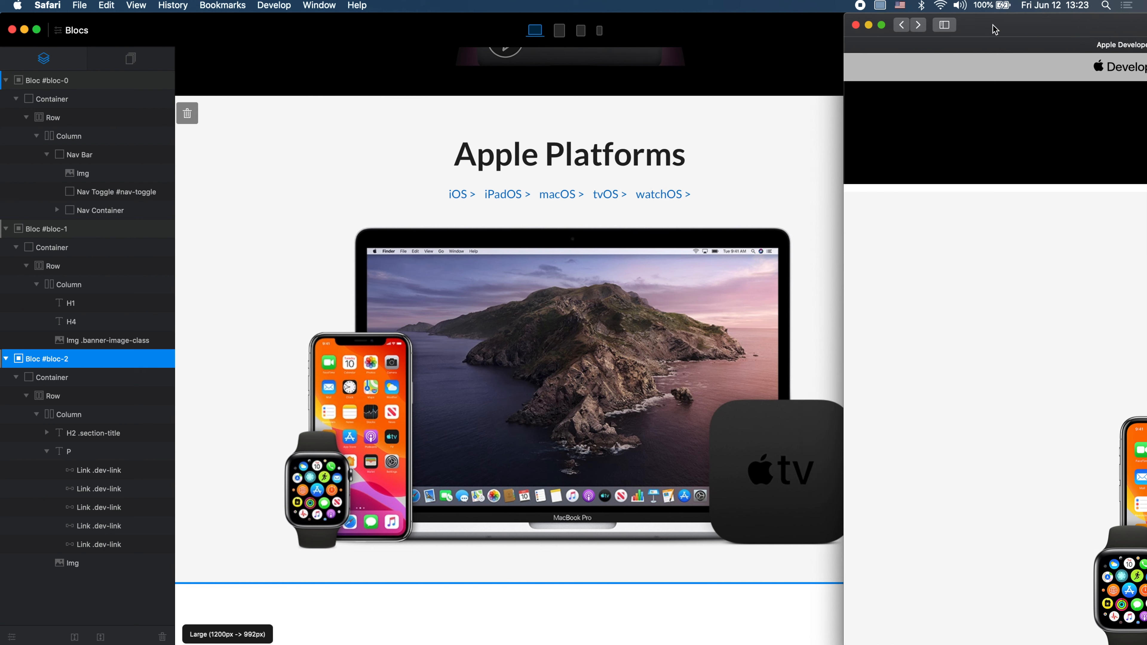
pyautogui.moveTo(844, 182); pyautogui.dragTo(151, 246)
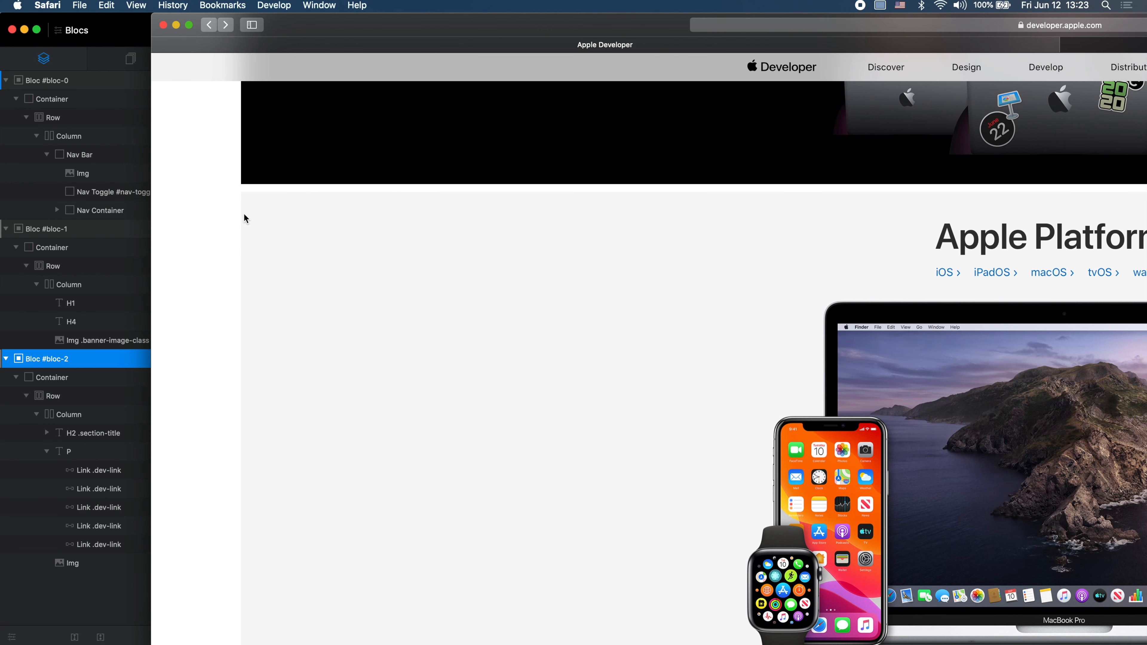
pyautogui.moveTo(152, 207); pyautogui.dragTo(1034, 183)
pyautogui.moveTo(1079, 33); pyautogui.dragTo(97, 3)
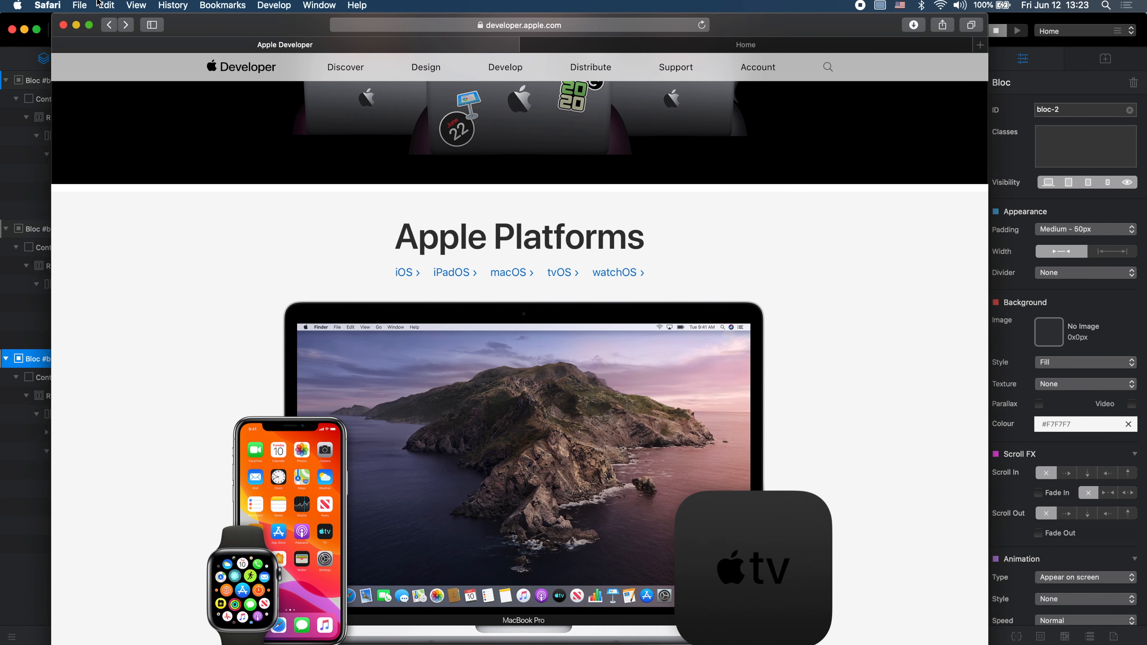
pyautogui.click(1050, 60)
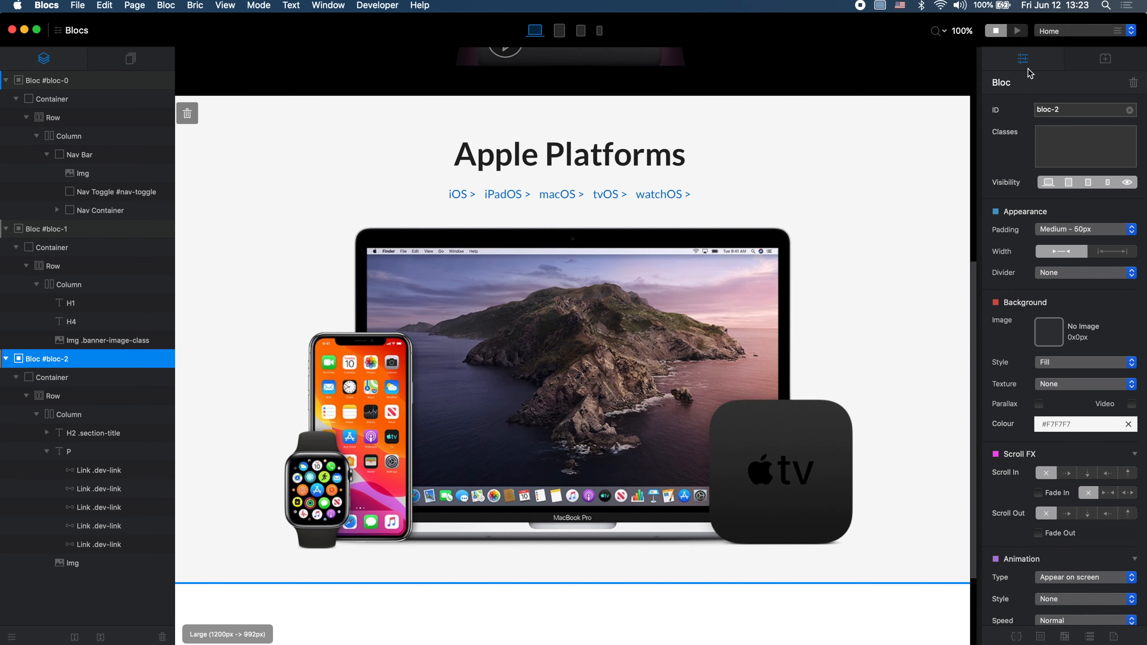
# Step: Add a new class named .bloc in the Class Manager and open its dimension settings for editing
pyautogui.click(1085, 147)
pyautogui.click(1016, 637)
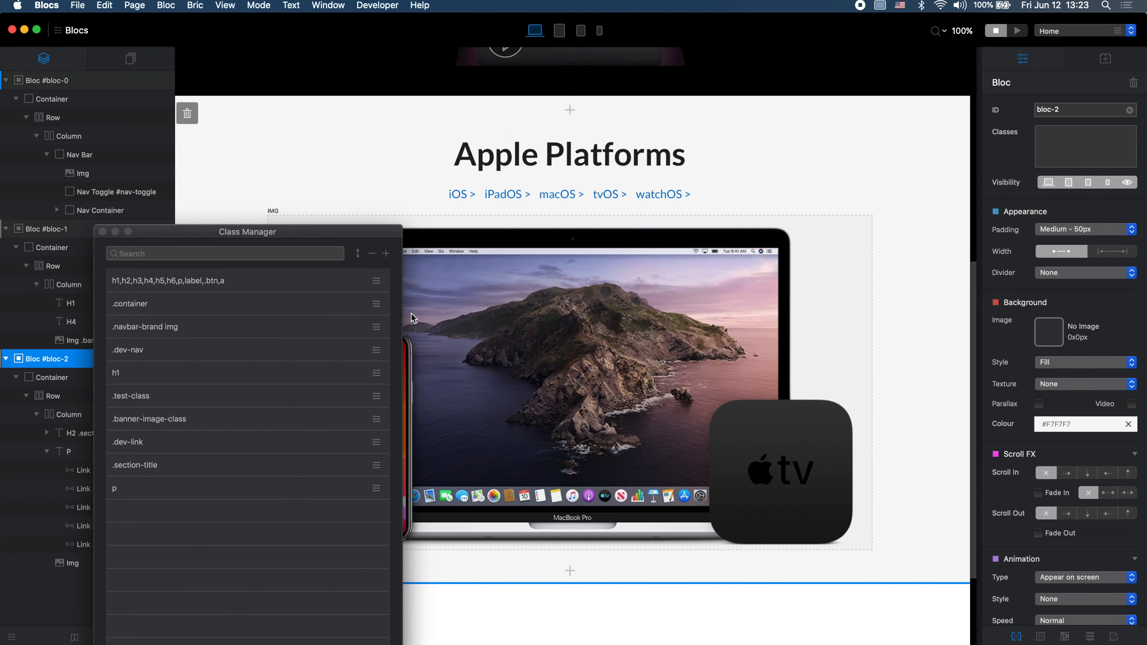
pyautogui.click(386, 254)
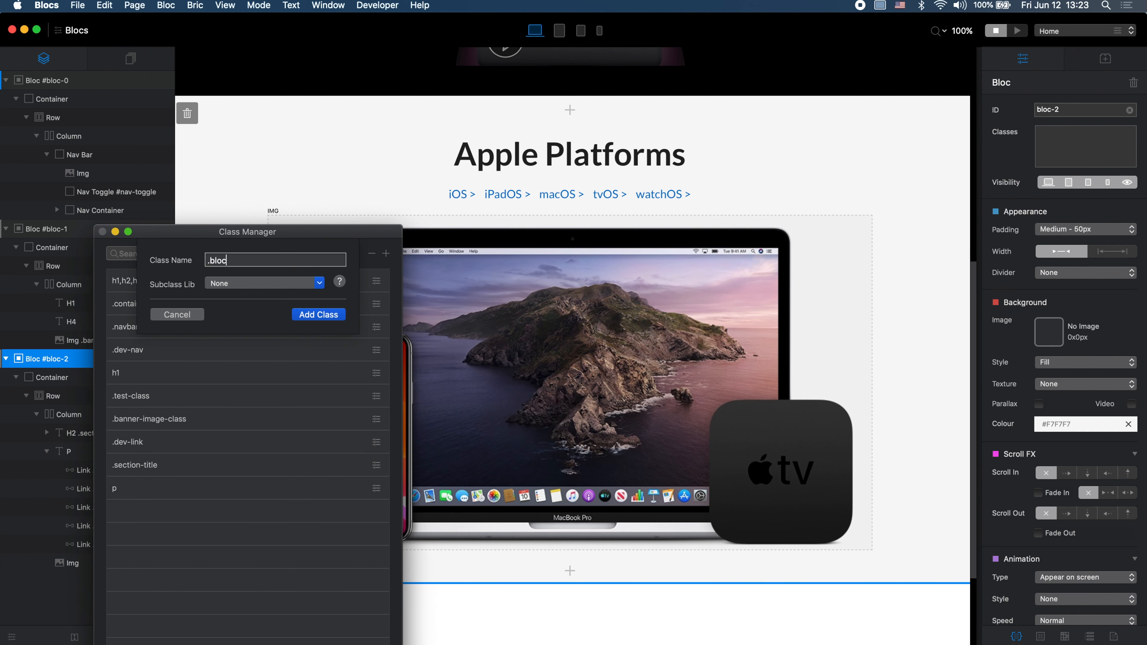
pyautogui.write('.bloc')
pyautogui.click(318, 314)
pyautogui.doubleClick(169, 516)
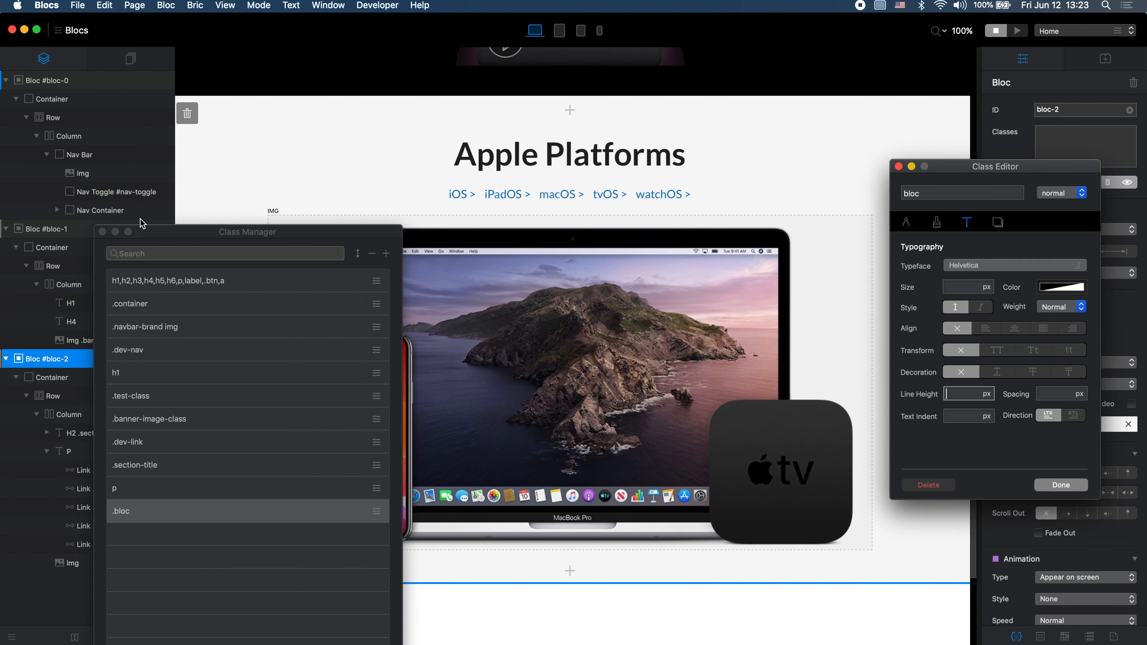
pyautogui.click(102, 231)
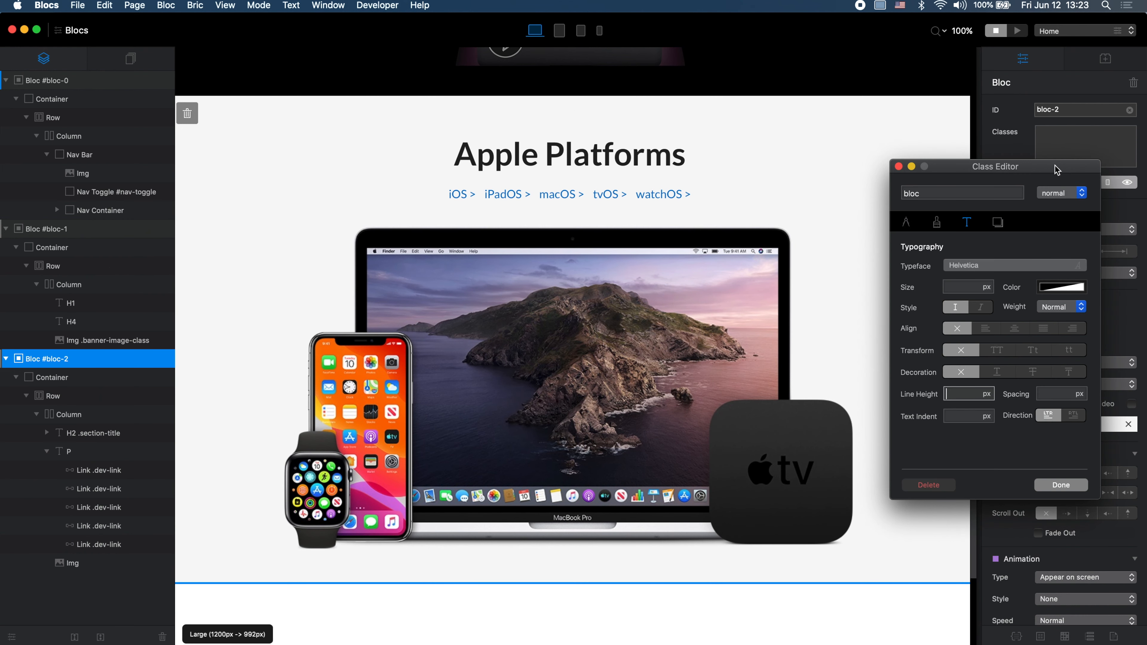
pyautogui.moveTo(1055, 169); pyautogui.dragTo(849, 220)
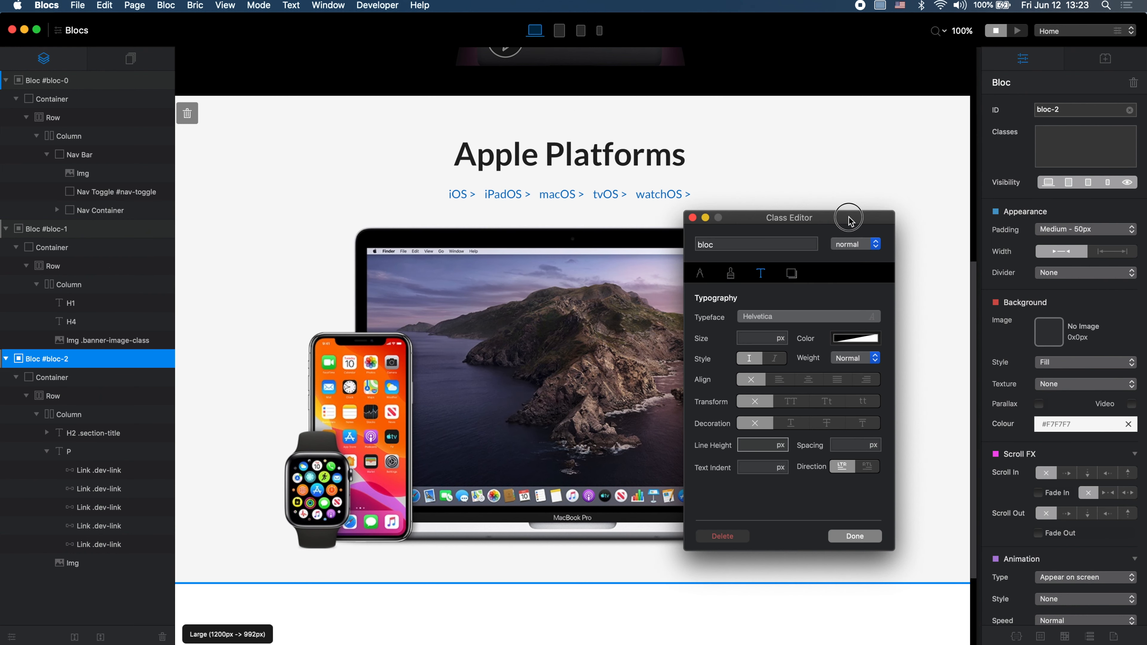
pyautogui.click(700, 273)
# Step: Try fixed widths of 500 px and 2500 px on the bloc class, and clear the width again
pyautogui.click(757, 319)
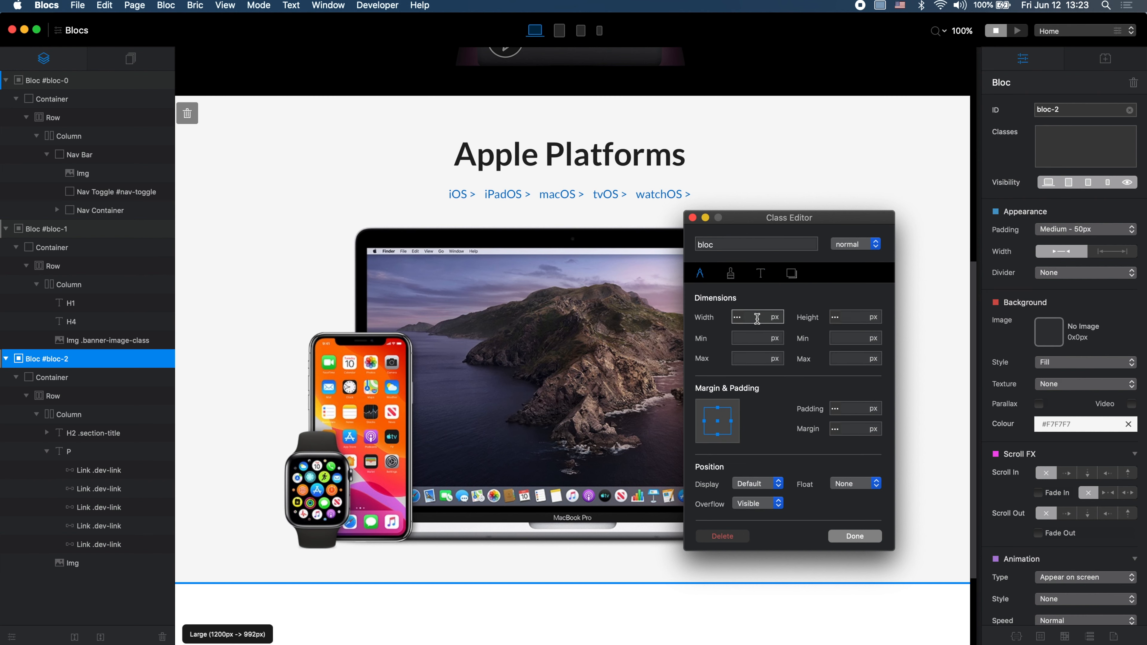
pyautogui.write('500')
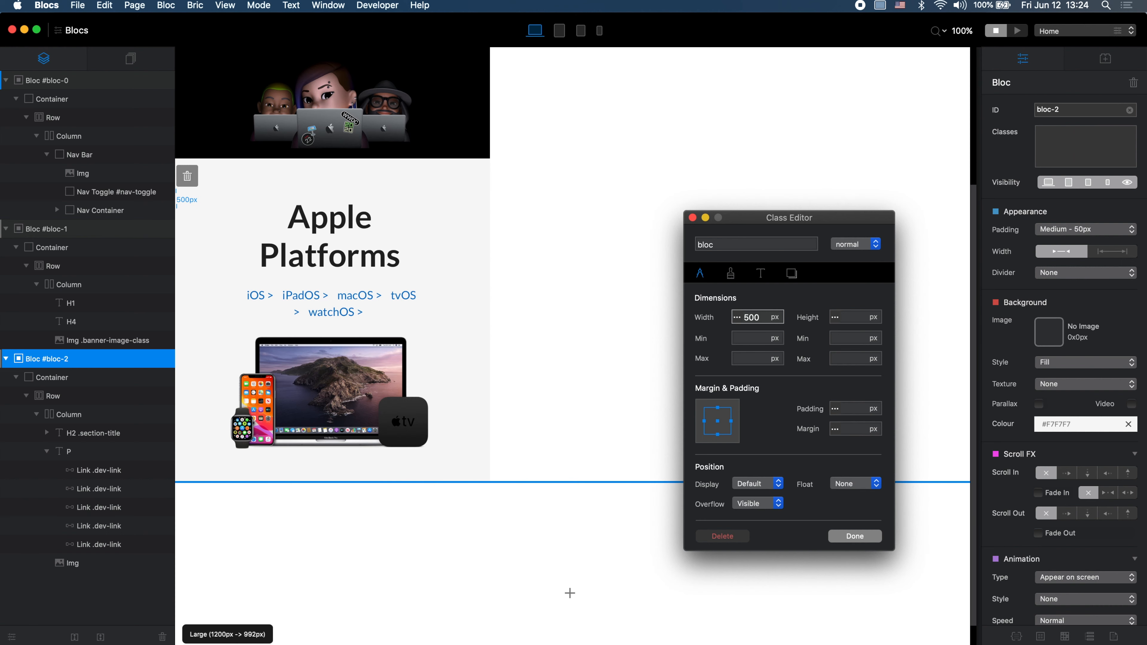
pyautogui.doubleClick(752, 326)
pyautogui.write('2')
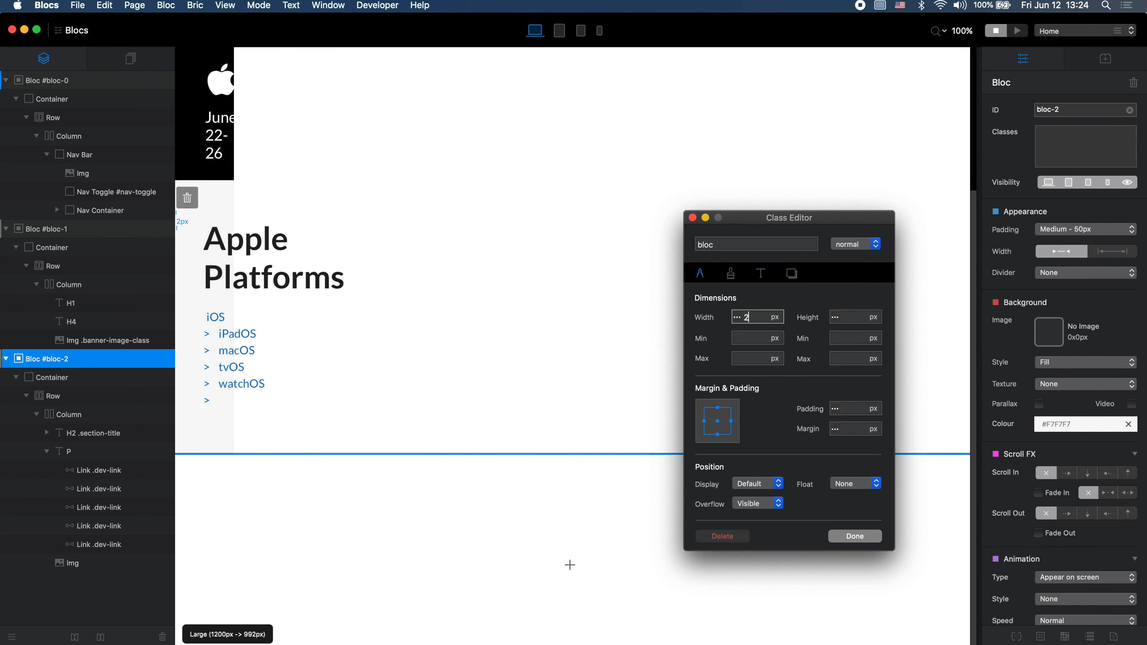
pyautogui.write('500')
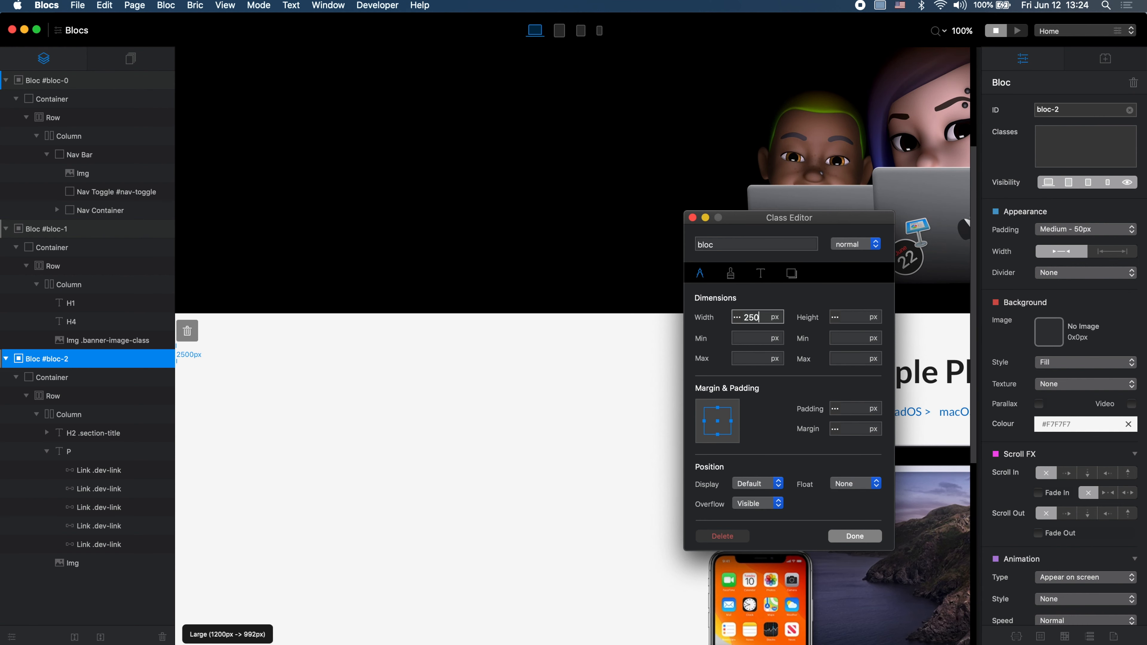
pyautogui.press('BackSpace')
pyautogui.press('BackSpace')
pyautogui.press('BackSpace')
# Step: Set the bloc class's maximum width to 2200 px, open its margin value for editing, and finish editing the class
pyautogui.click(753, 357)
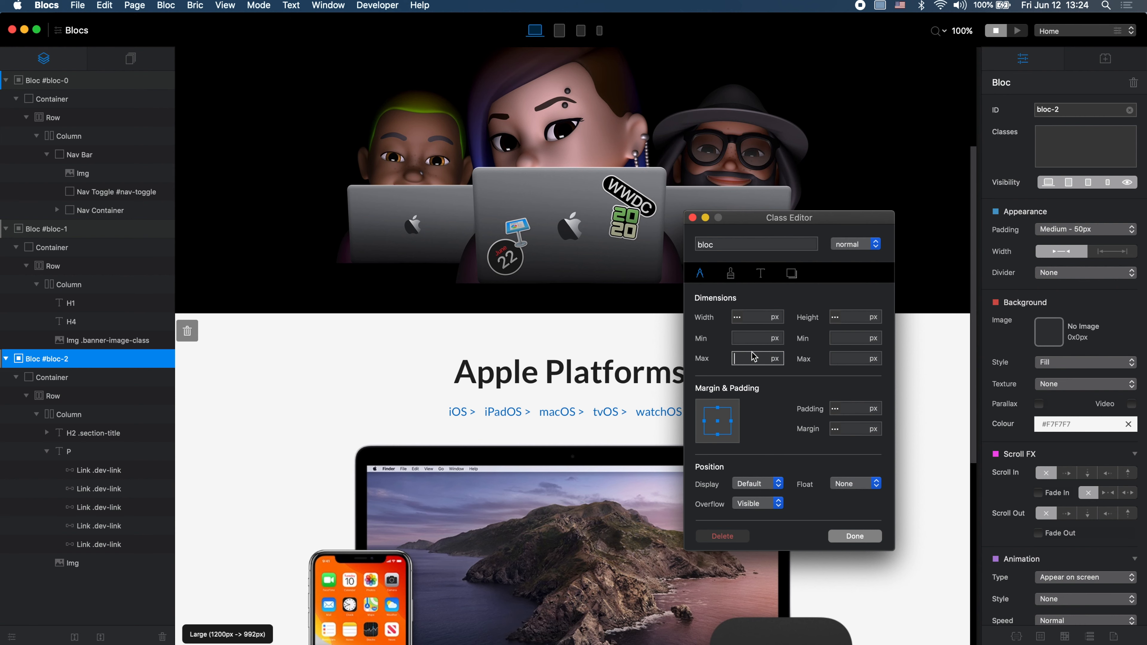
pyautogui.write('2200')
pyautogui.click(704, 421)
pyautogui.click(859, 429)
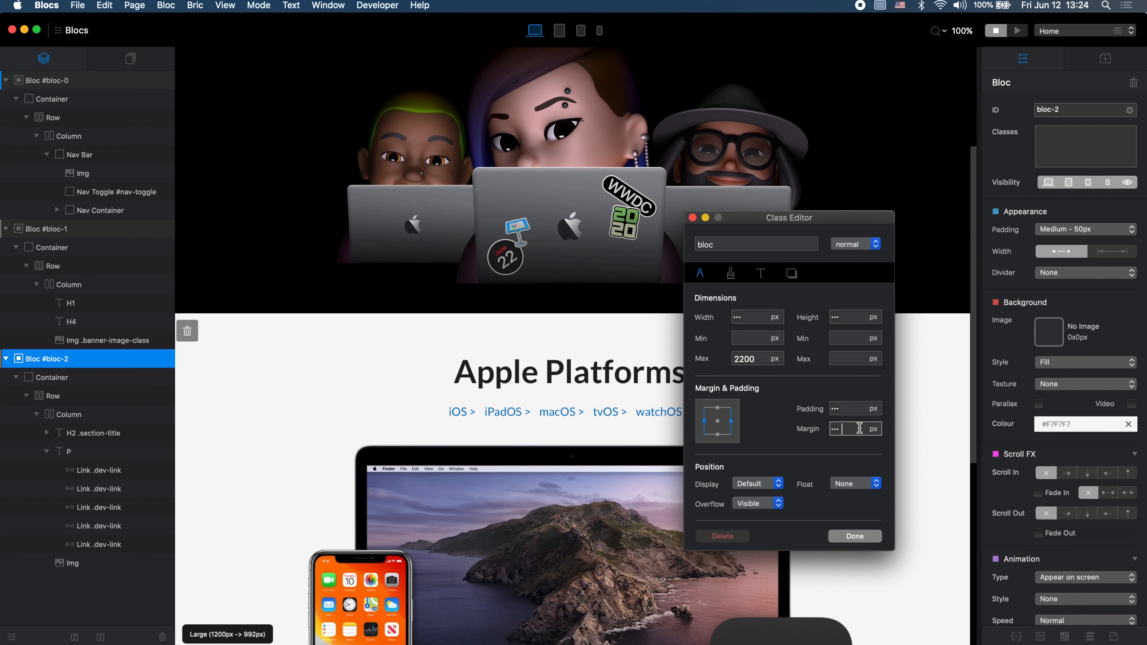
pyautogui.click(854, 536)
# Step: Preview the page in Safari and widen the window to check how the sections fill the width
pyautogui.press('super+p')
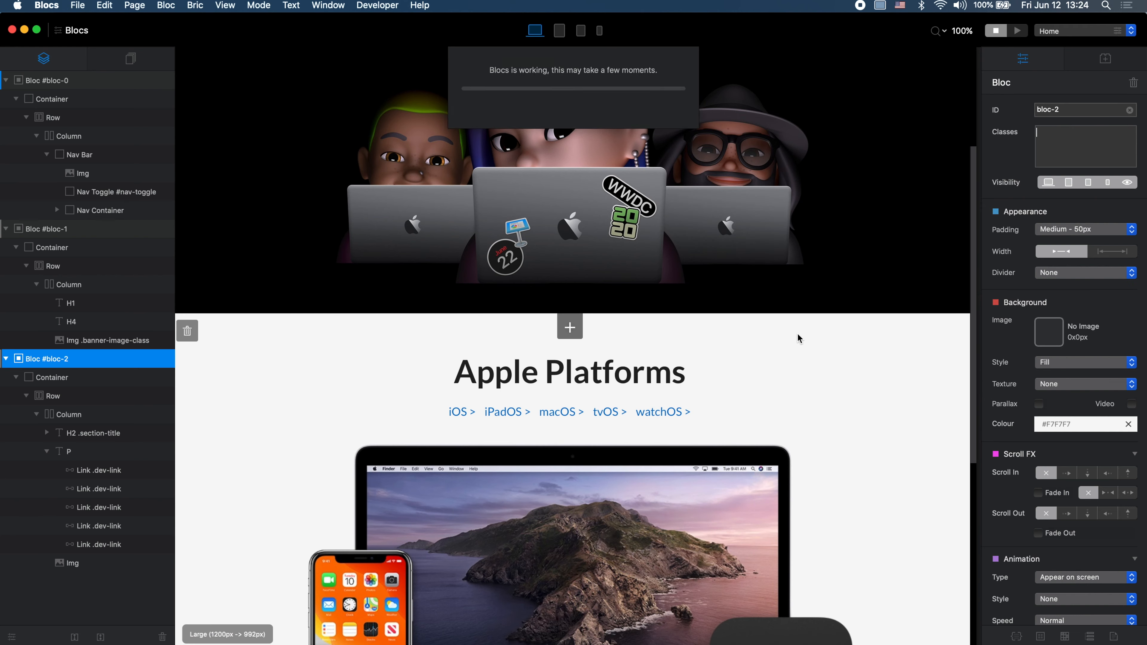
pyautogui.scroll(-7, 800, 338)
pyautogui.scroll(7, 800, 338)
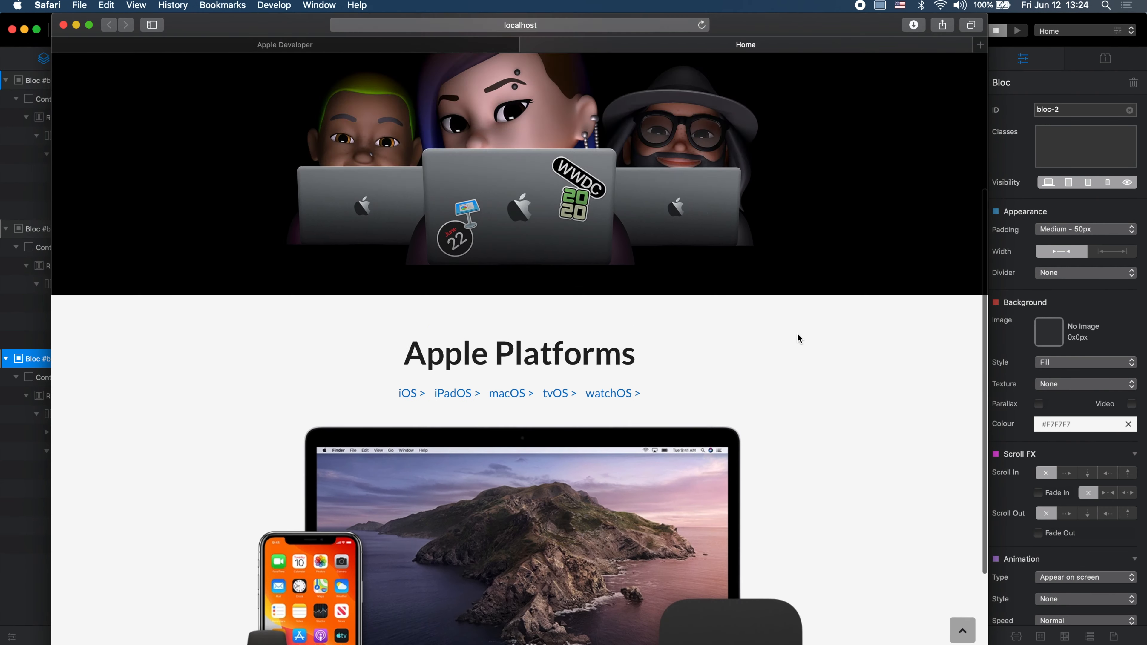
pyautogui.scroll(-2, 799, 336)
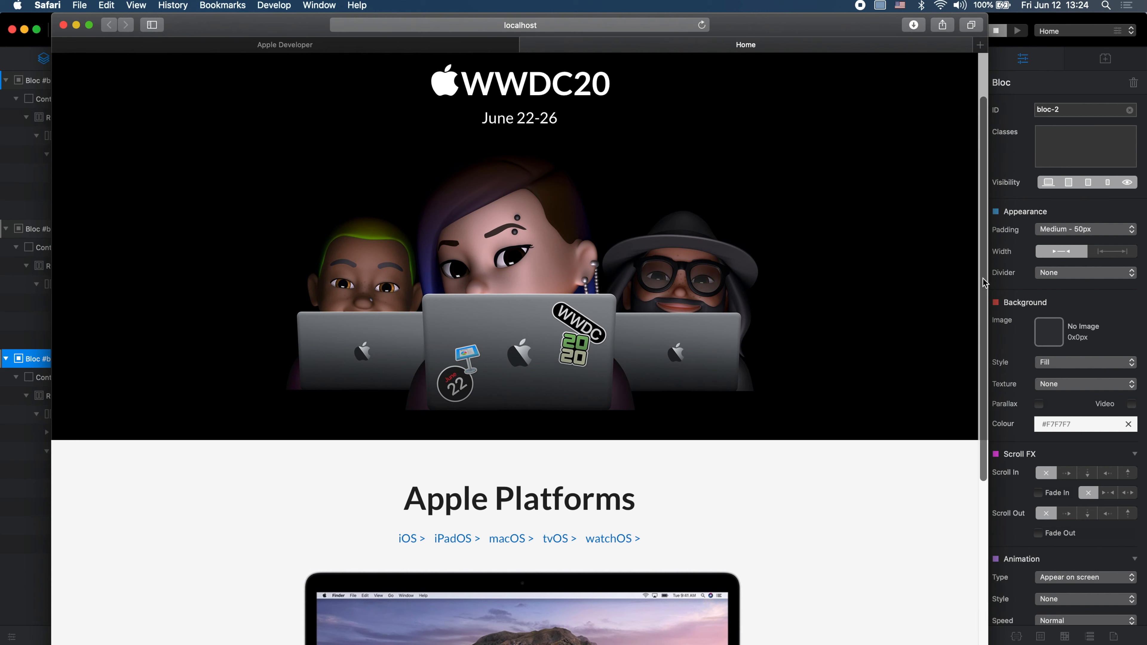
pyautogui.doubleClick(988, 278)
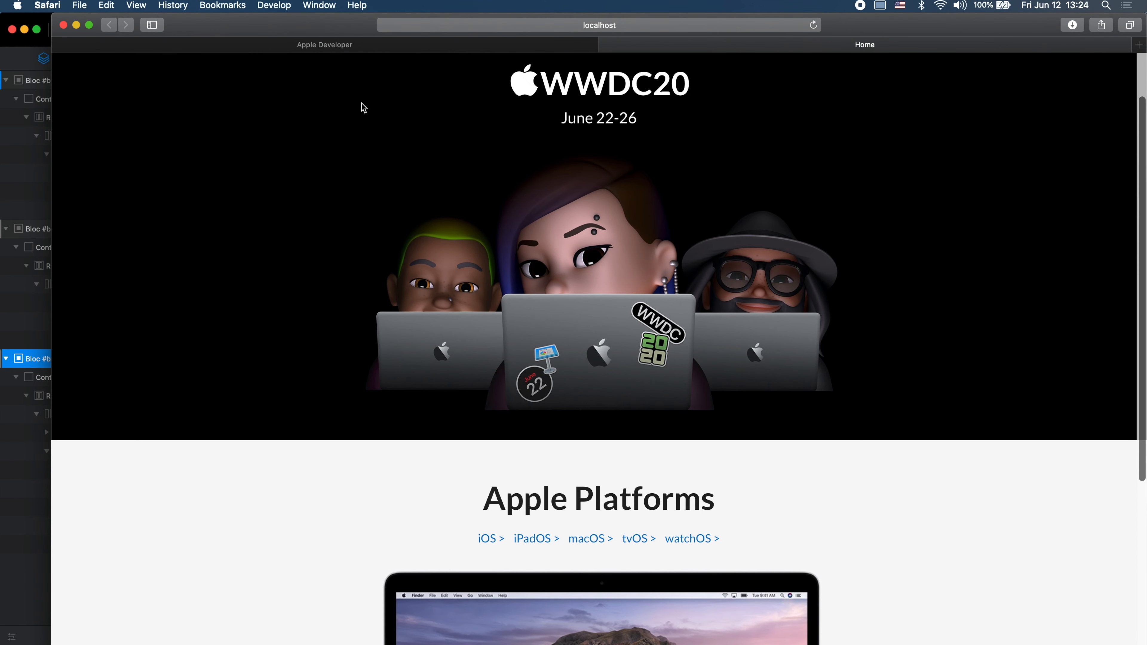
# Step: Compare the section widths of the local page preview with the original Apple Developer page in a widened browser window
pyautogui.moveTo(259, 27); pyautogui.dragTo(797, 9)
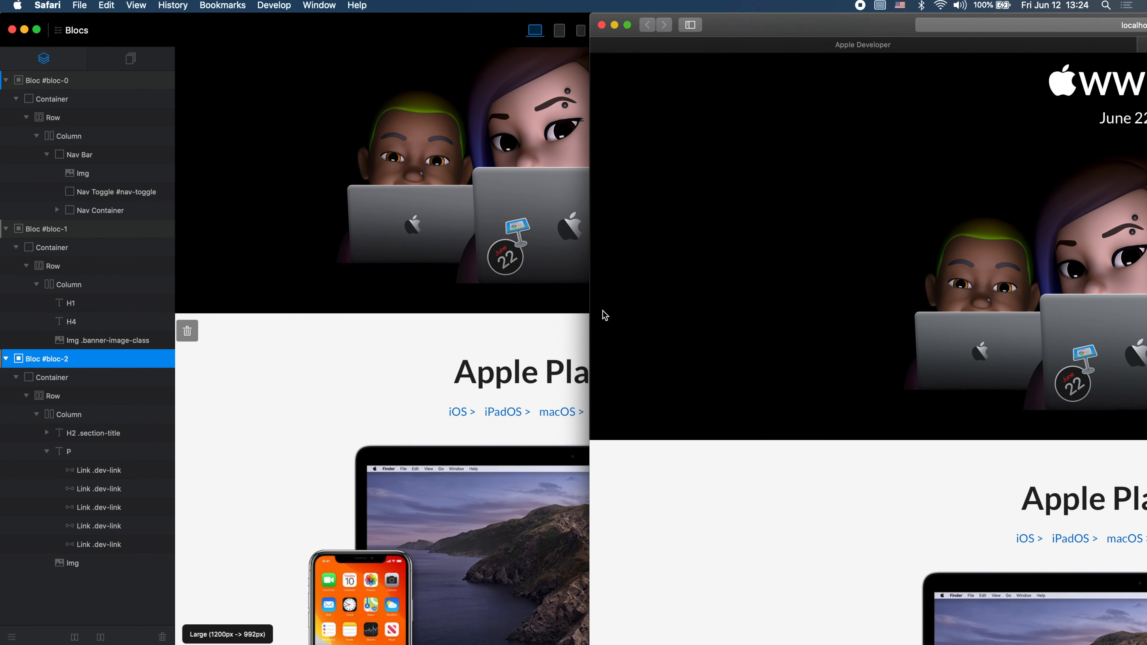
pyautogui.moveTo(590, 321); pyautogui.dragTo(102, 310)
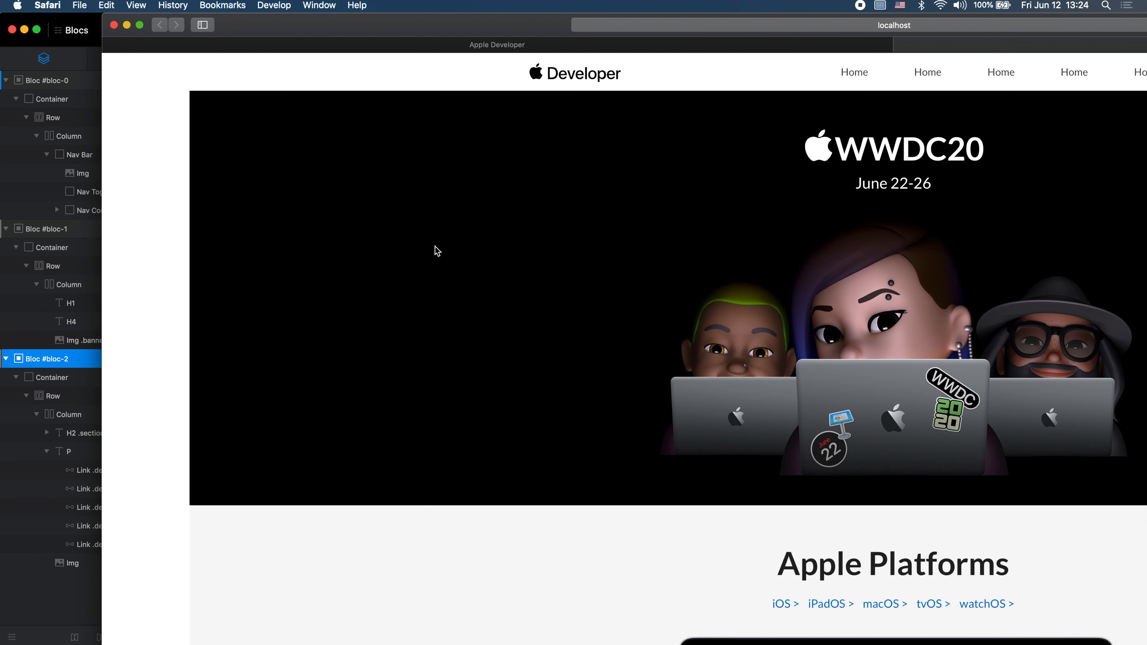
pyautogui.click(535, 45)
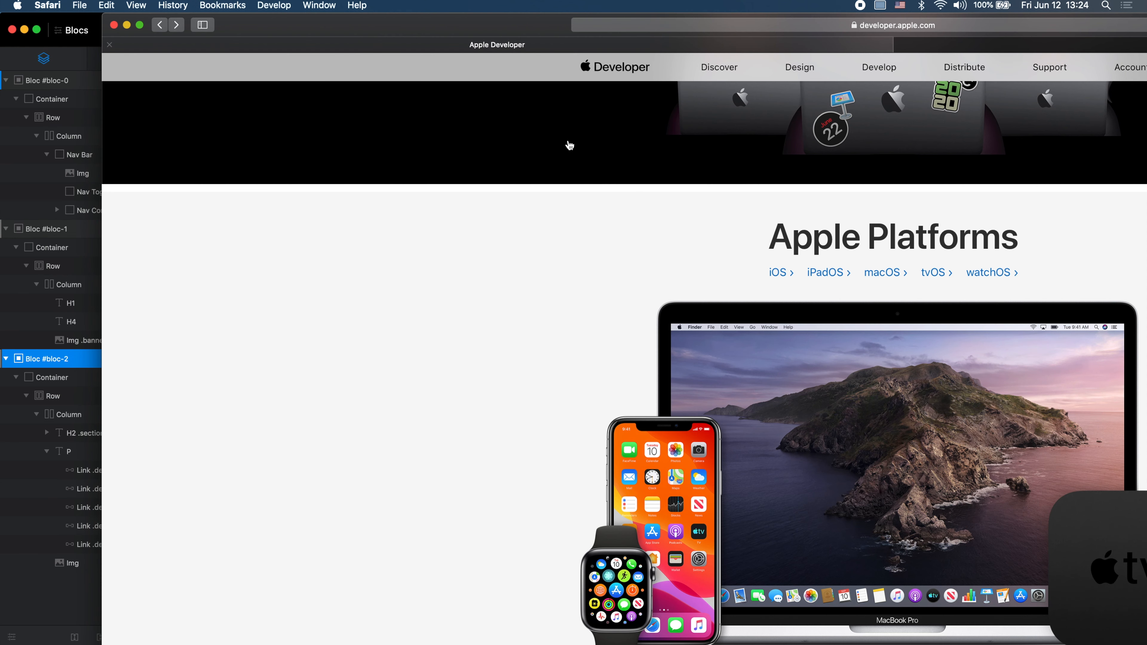
pyautogui.scroll(-10, 585, 218)
pyautogui.scroll(10, 584, 220)
pyautogui.moveTo(347, 29); pyautogui.dragTo(590, 30)
pyautogui.moveTo(341, 224); pyautogui.dragTo(135, 217)
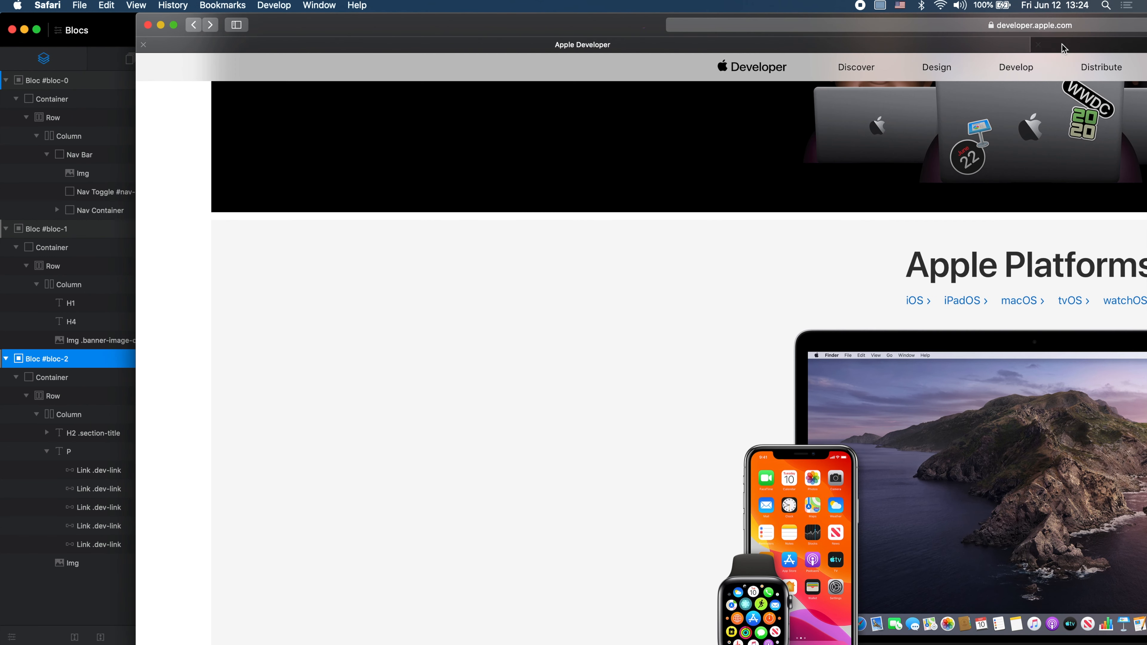
pyautogui.click(1096, 46)
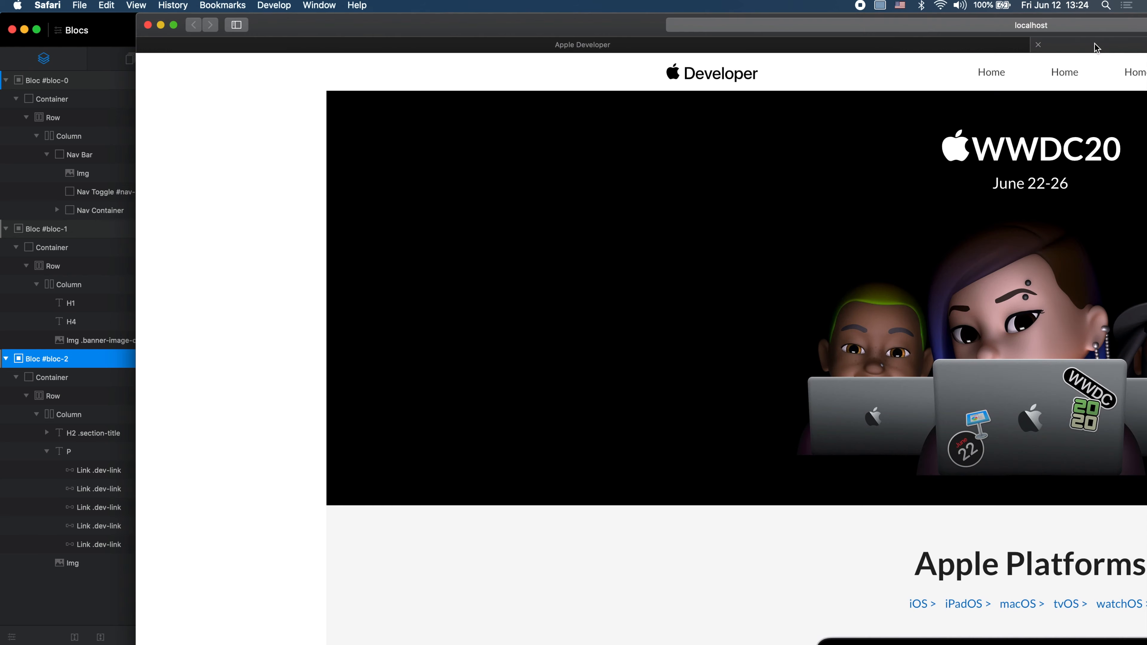
pyautogui.click(879, 48)
# Step: Return to Blocs, increase the .bloc class's maximum width in the Class Manager, and preview the page again in Safari
pyautogui.press('super+Tab')
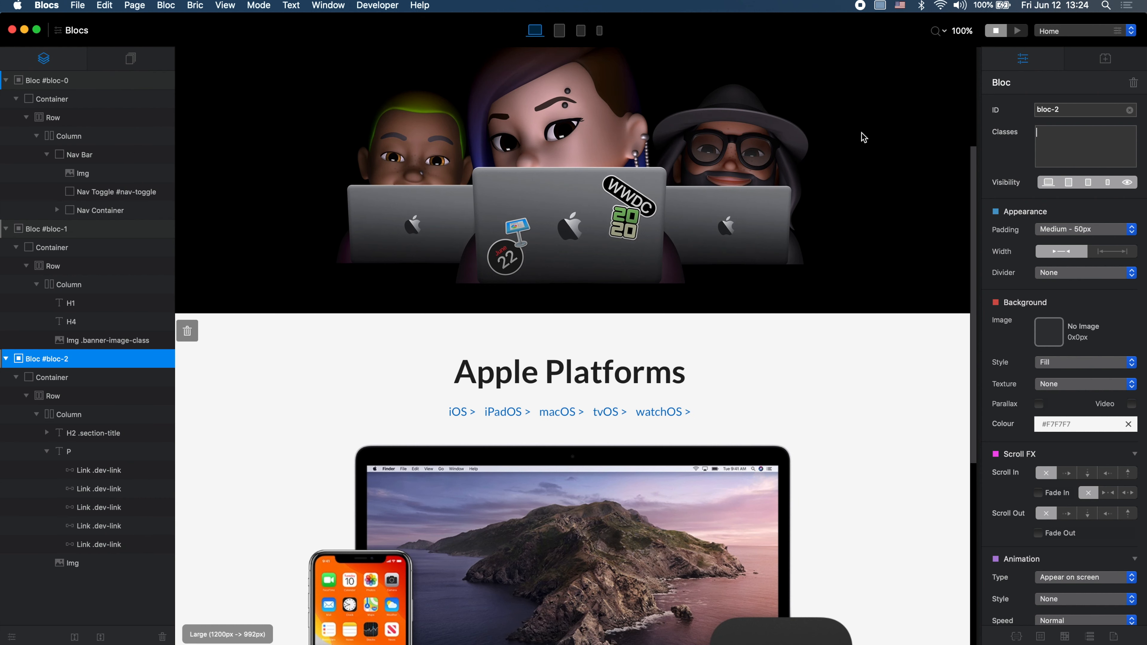
pyautogui.click(1014, 637)
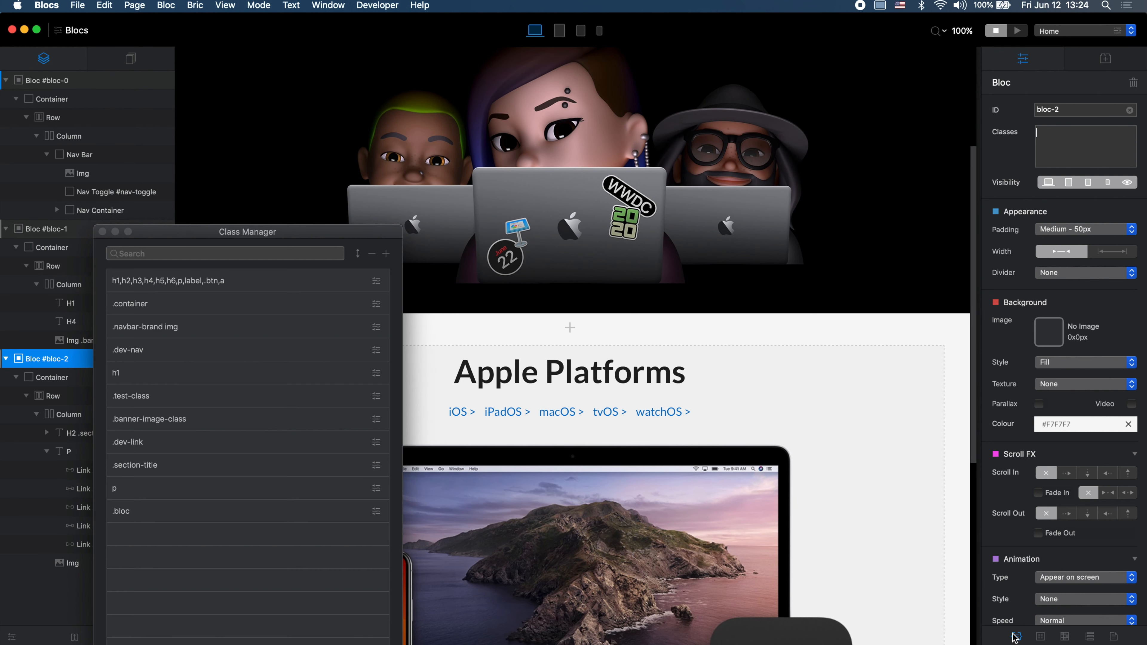
pyautogui.doubleClick(146, 515)
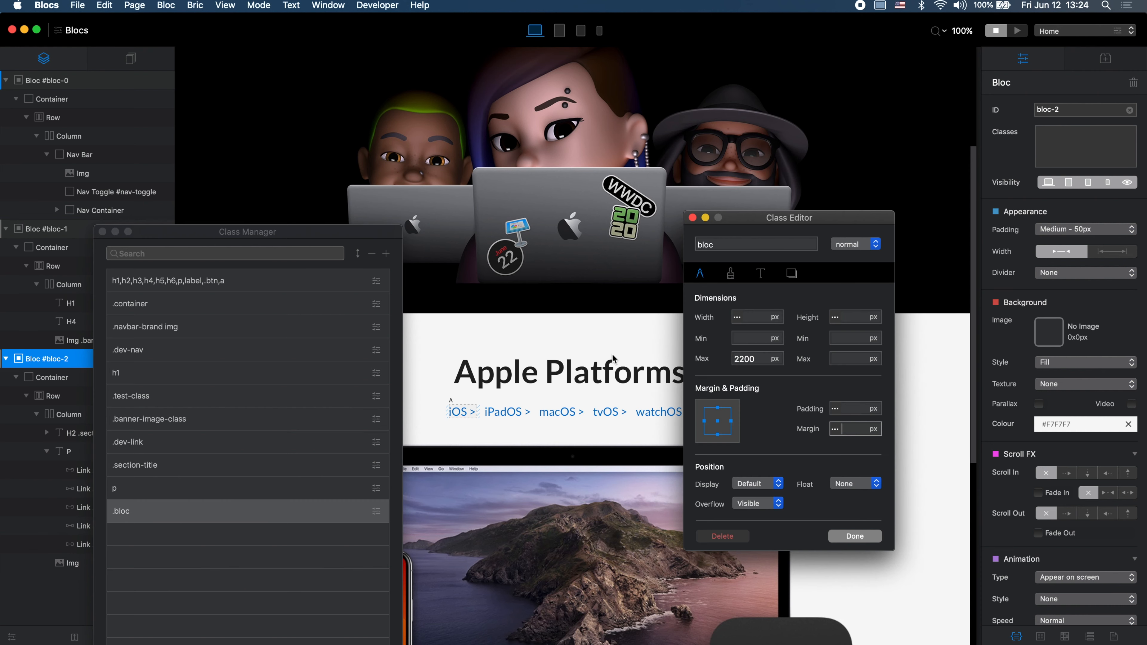
pyautogui.click(741, 358)
pyautogui.click(865, 535)
pyautogui.press('super+r')
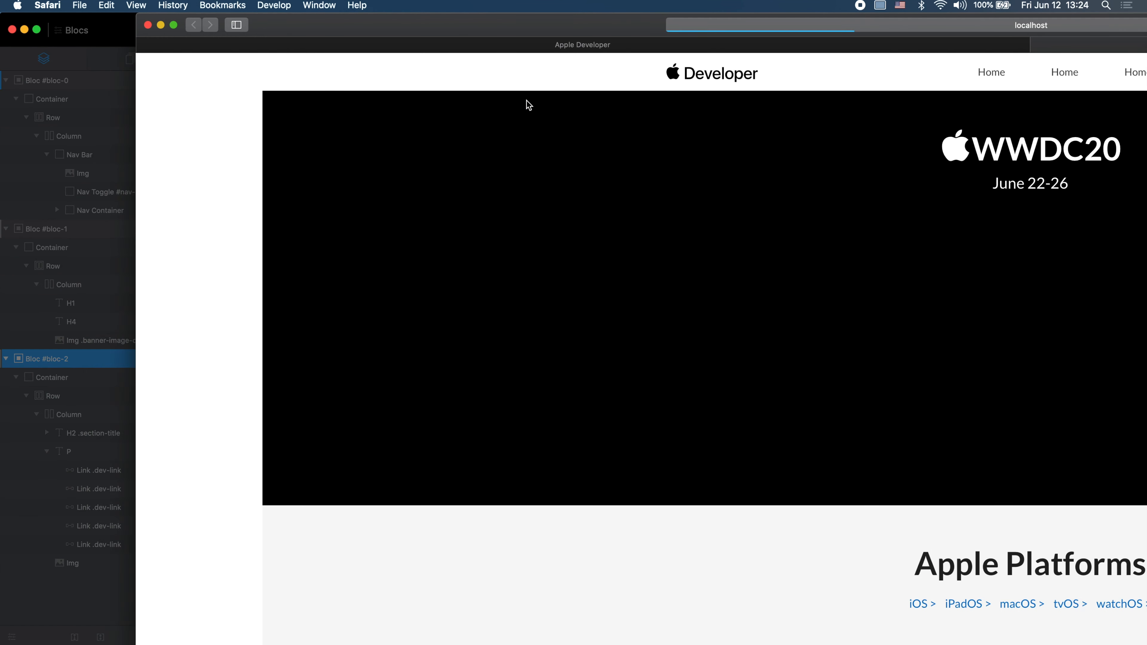
# Step: Compare the preview's section width with the original page, and examine the original's lower sections down to watchOS 6
pyautogui.click(552, 44)
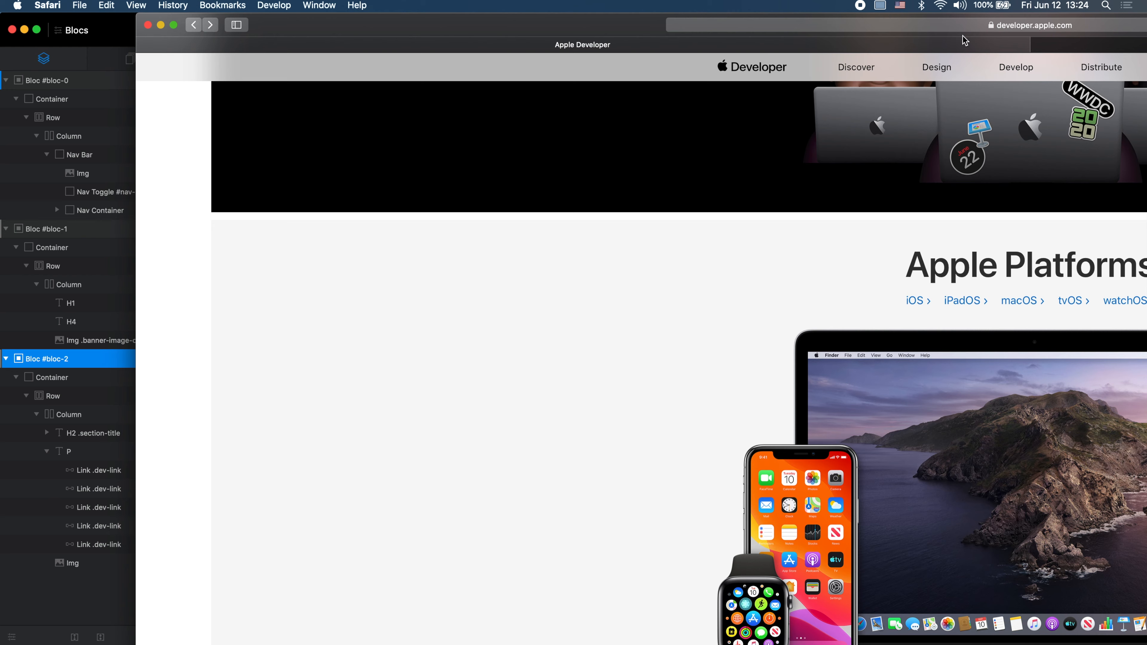
pyautogui.click(1079, 44)
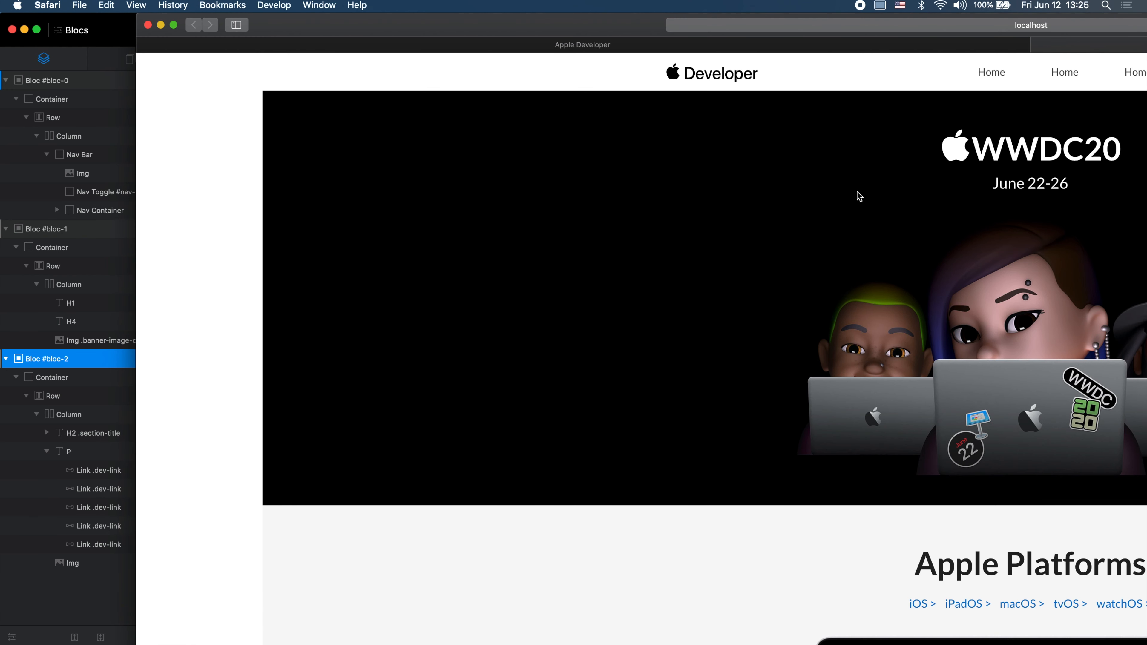
pyautogui.press('super+Tab')
pyautogui.press('super+Tab')
pyautogui.click(714, 44)
pyautogui.scroll(6, 740, 192)
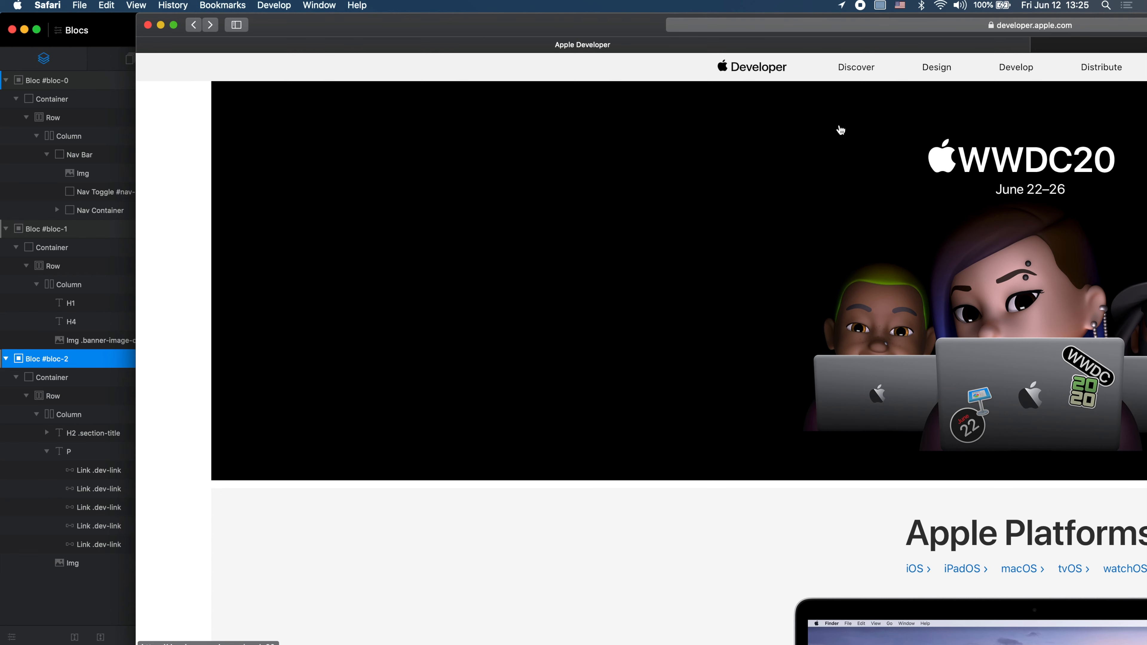
pyautogui.scroll(-12, 786, 293)
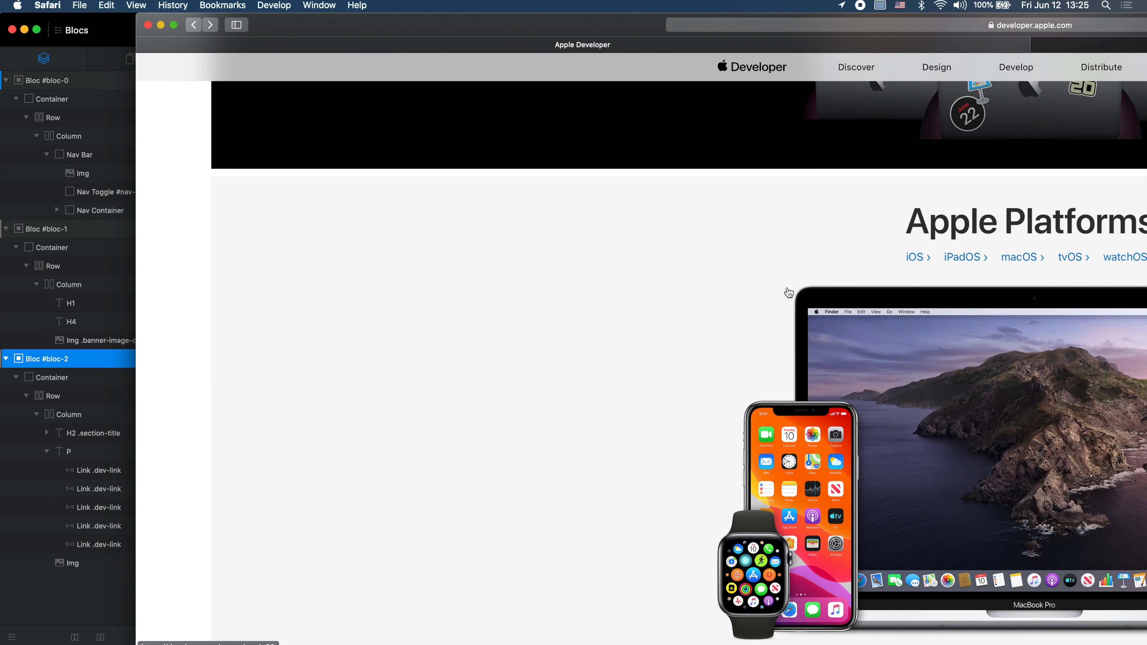
pyautogui.scroll(-15, 788, 291)
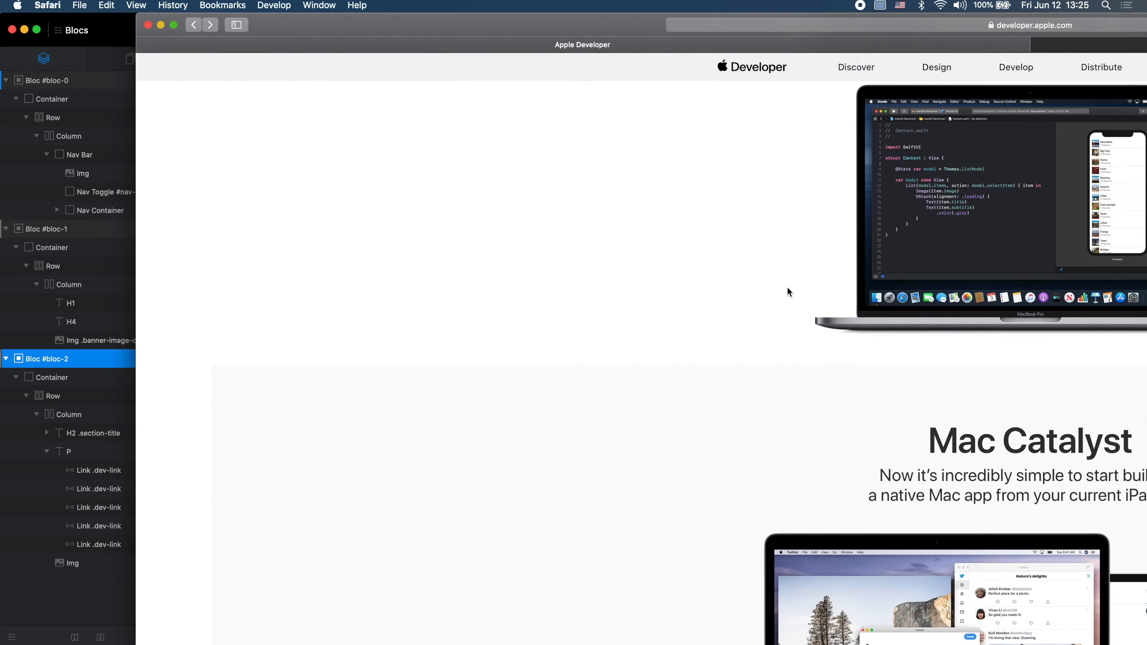
pyautogui.scroll(-15, 787, 291)
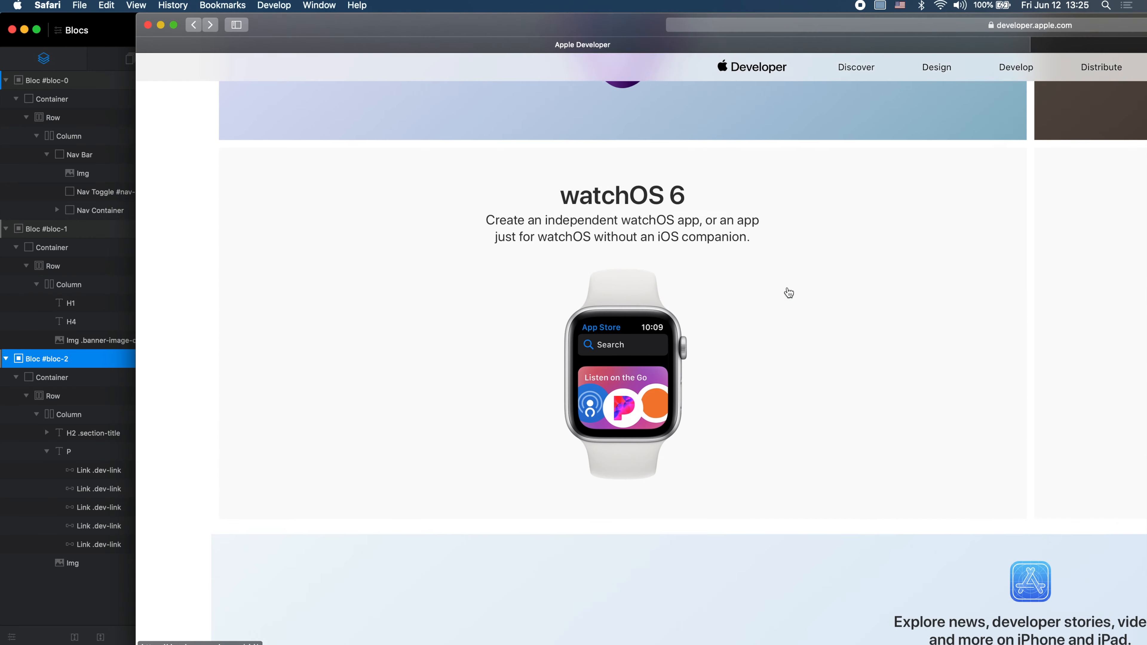
pyautogui.scroll(20, 786, 292)
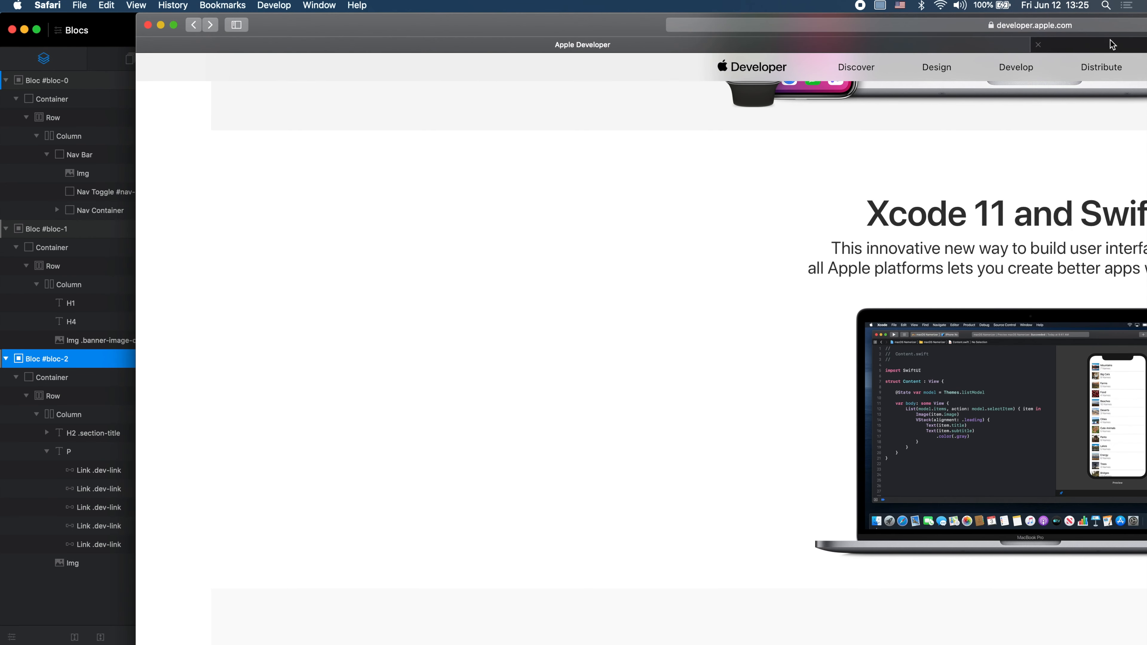
# Step: Shrink and reposition the browser window, switch back to Blocs and close the Class Manager
pyautogui.moveTo(135, 263); pyautogui.dragTo(973, 241)
pyautogui.moveTo(1067, 18); pyautogui.dragTo(979, 30)
pyautogui.doubleClick(979, 29)
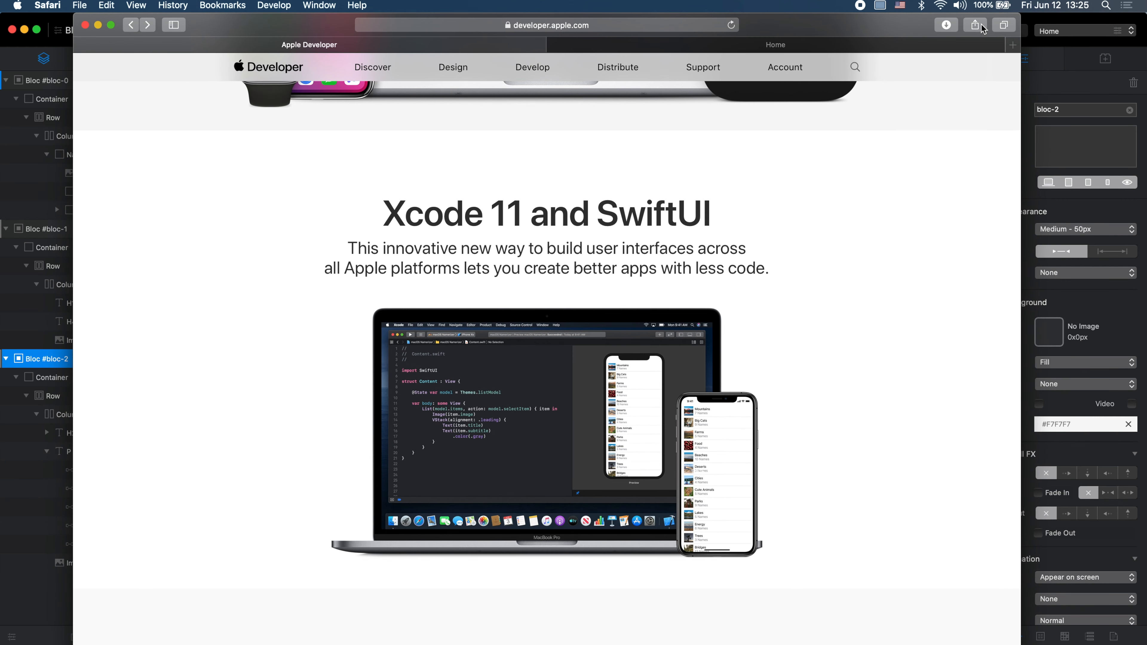
pyautogui.click(1052, 64)
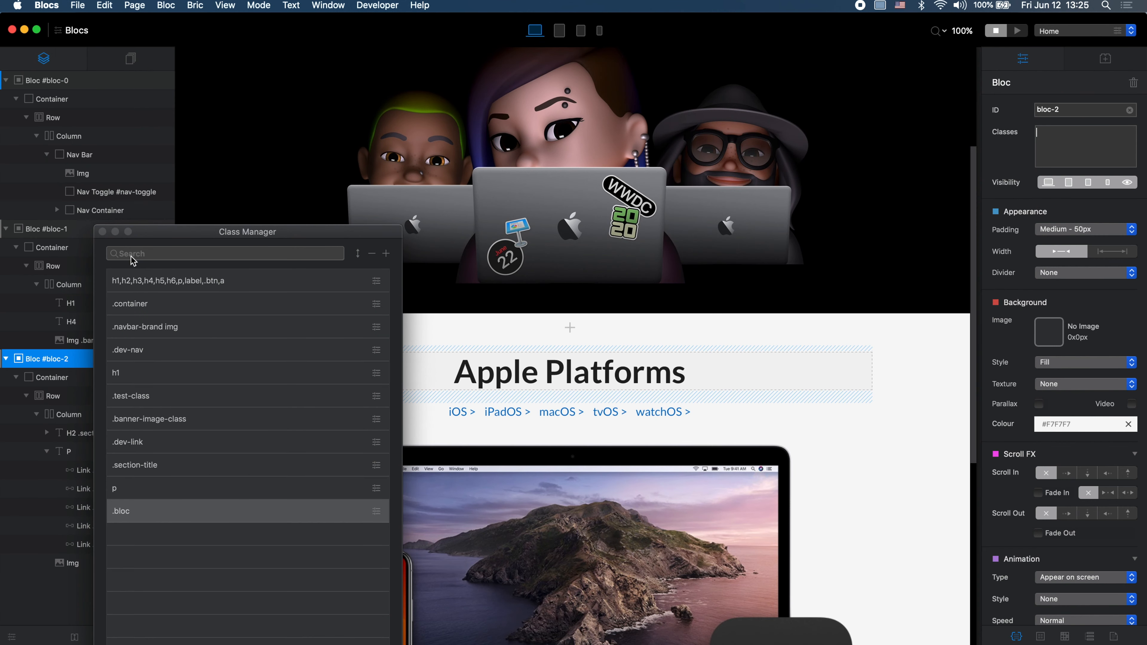
pyautogui.click(102, 232)
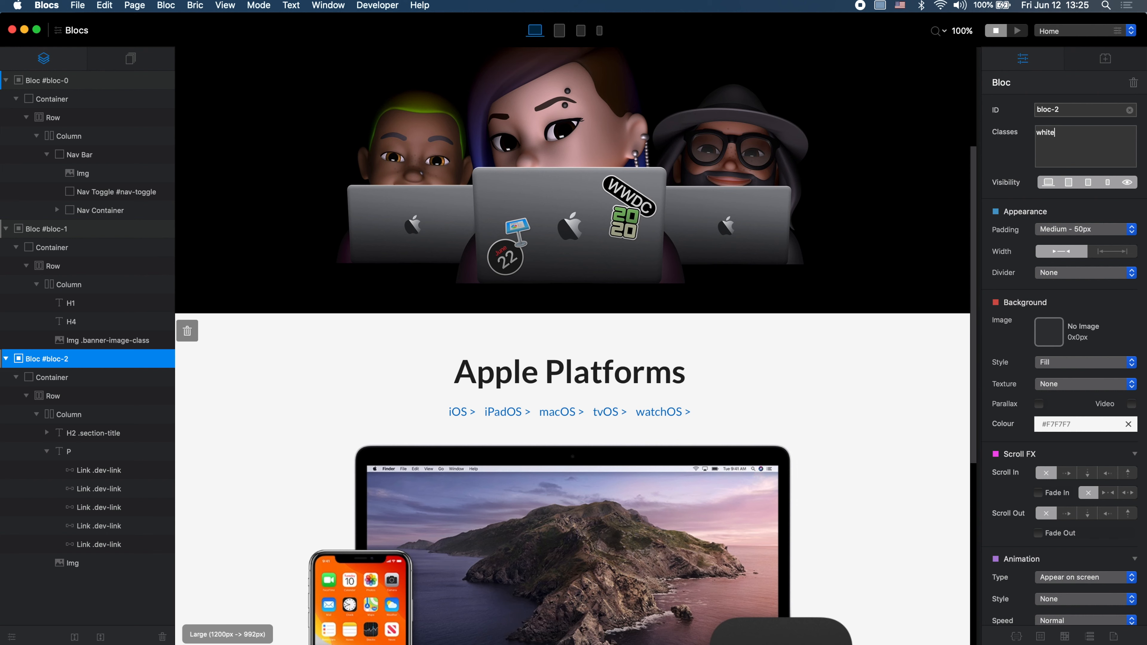
# Step: Assign a new class named white-border to the Apple Platforms bloc and open the class for editing
pyautogui.write('white-border')
pyautogui.press('Return')
pyautogui.doubleClick(1067, 136)
# Step: Set the white-border class's top margin to 15 px after trying 20 px, and finish editing the class
pyautogui.click(717, 409)
pyautogui.click(848, 429)
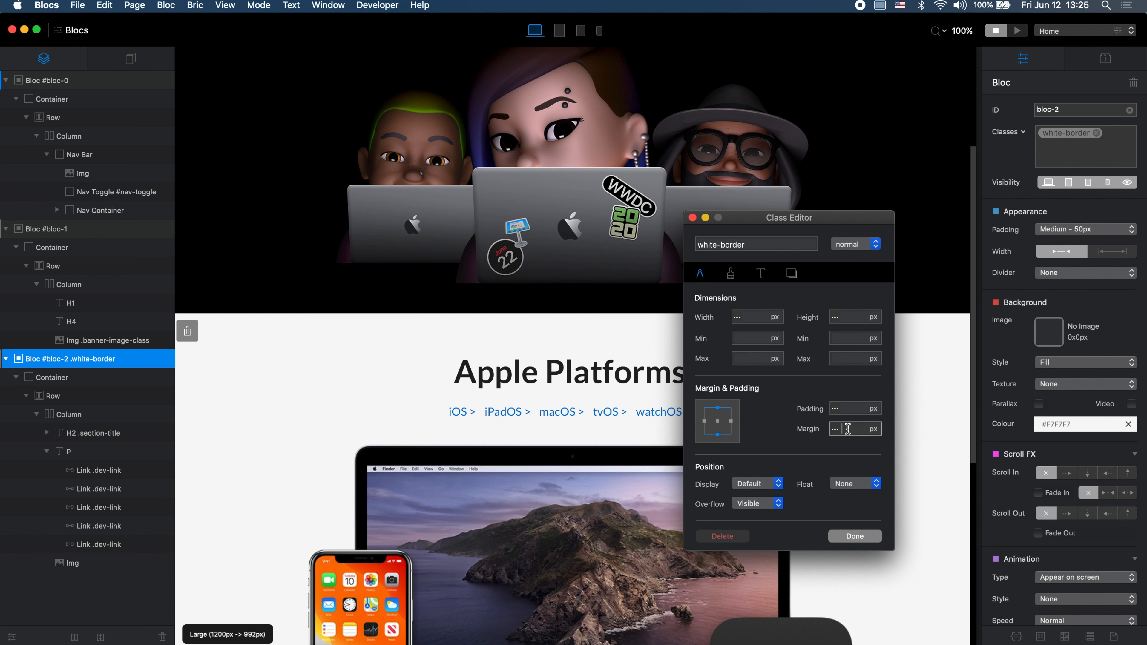
pyautogui.click(714, 409)
pyautogui.write('20')
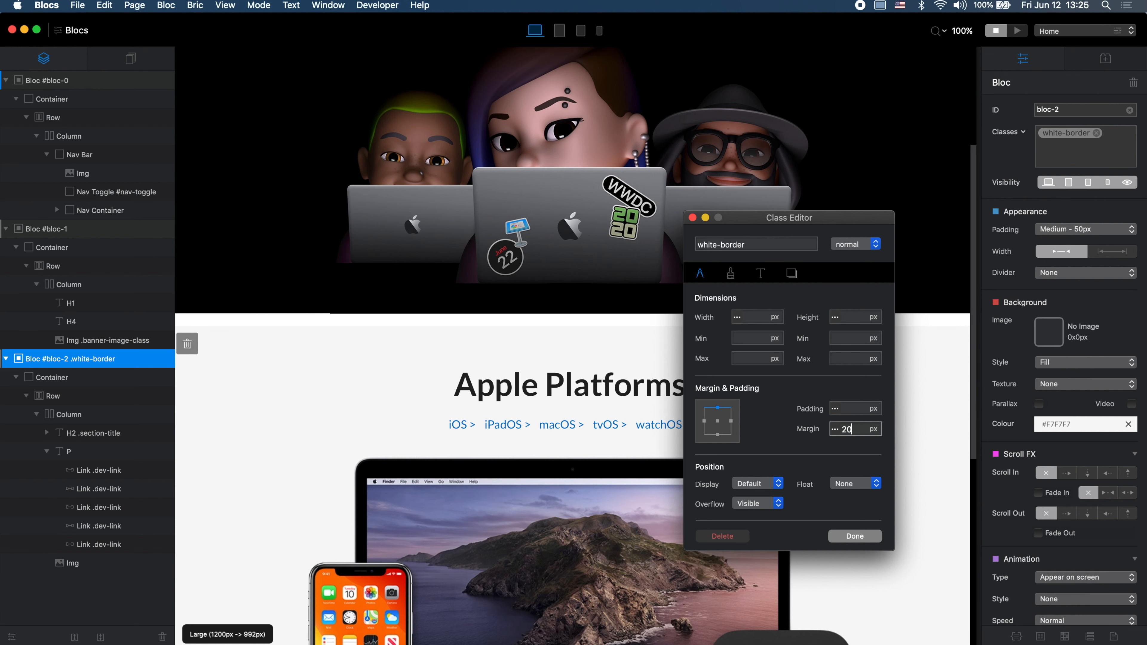
pyautogui.press('BackSpace')
pyautogui.press('BackSpace')
pyautogui.write('15')
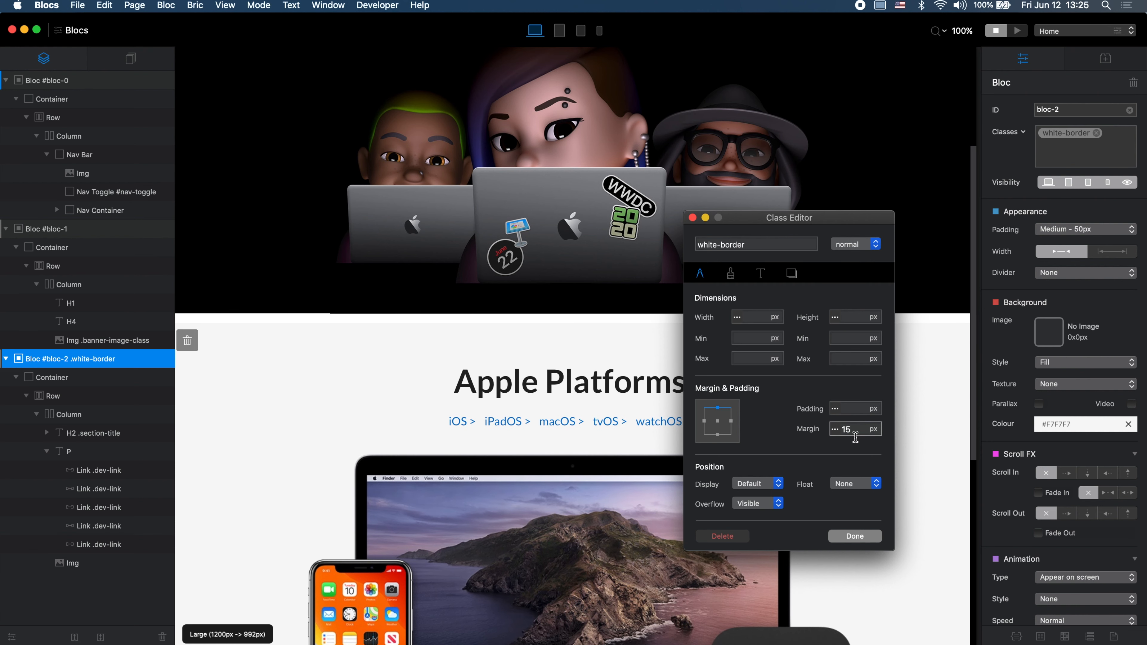
pyautogui.click(855, 536)
# Step: Preview the page in Safari and compare the white gap above Apple Platforms with the original Apple Developer page
pyautogui.press('super+p')
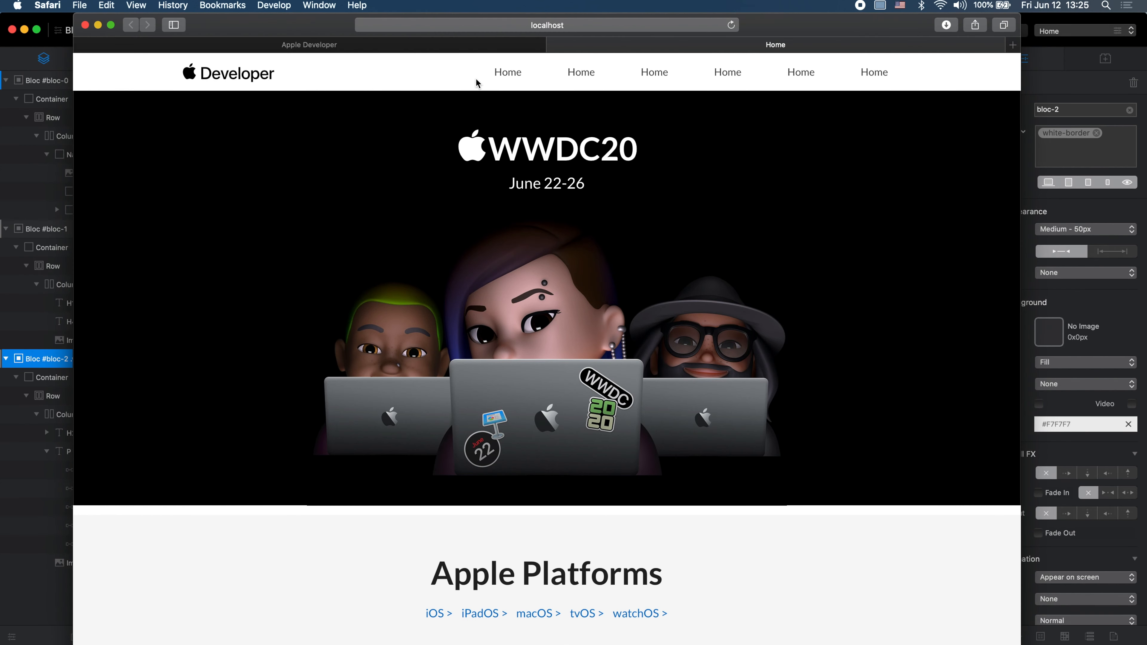
pyautogui.click(479, 44)
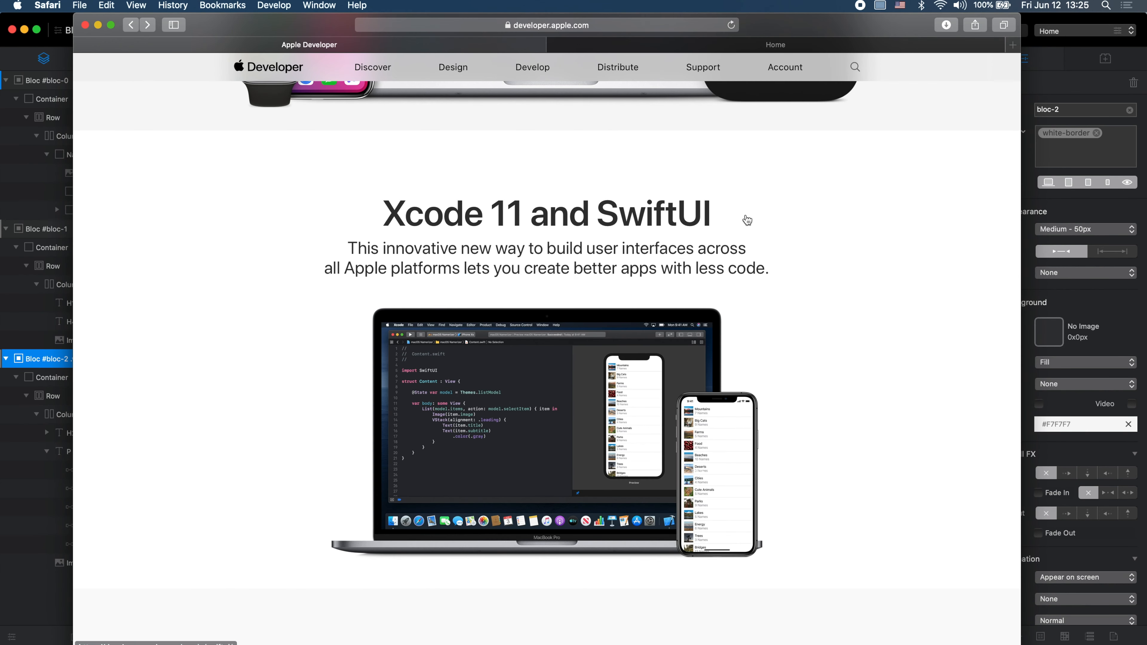
pyautogui.scroll(10, 747, 220)
pyautogui.click(763, 45)
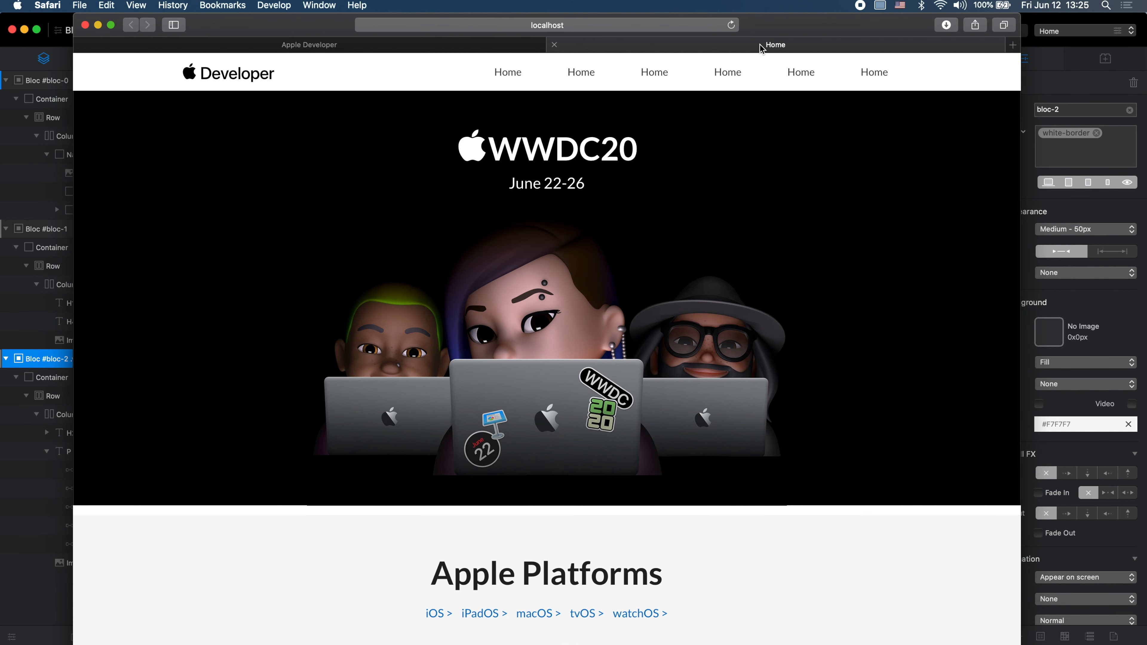
pyautogui.click(501, 47)
pyautogui.click(670, 48)
pyautogui.click(486, 45)
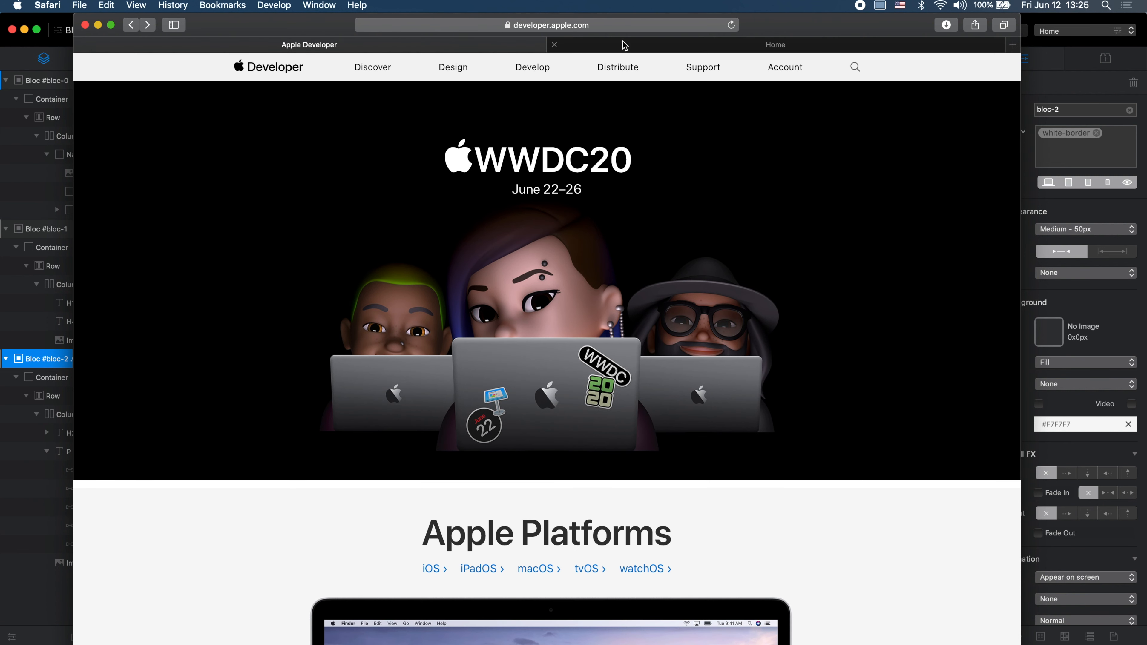
pyautogui.click(624, 45)
pyautogui.click(504, 47)
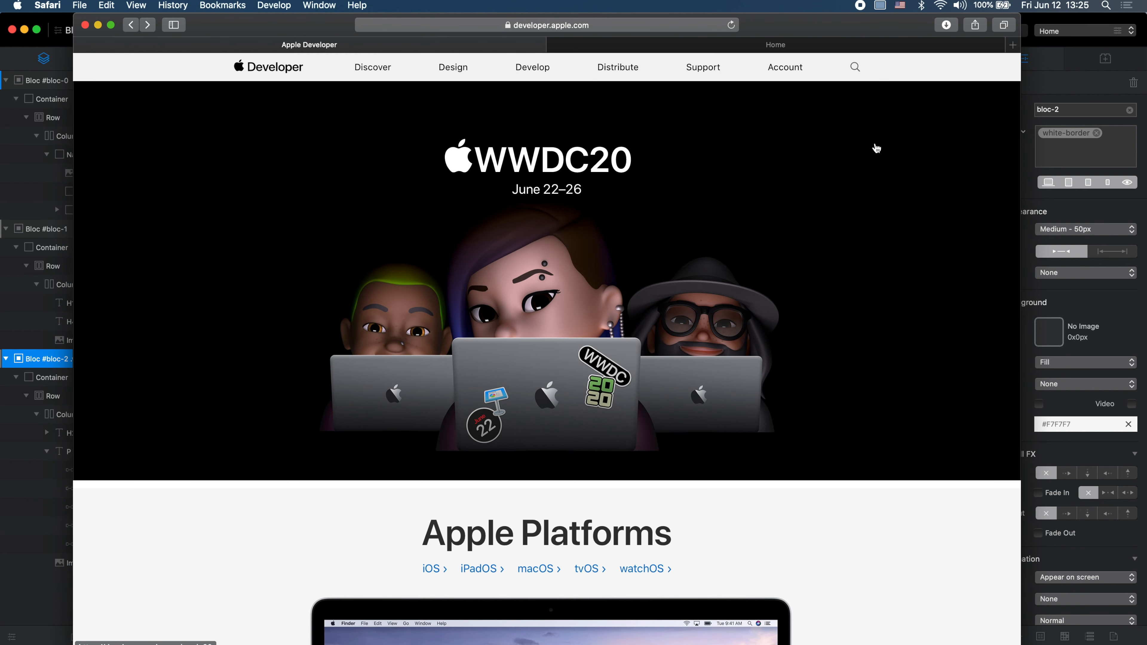
pyautogui.scroll(-5, 902, 378)
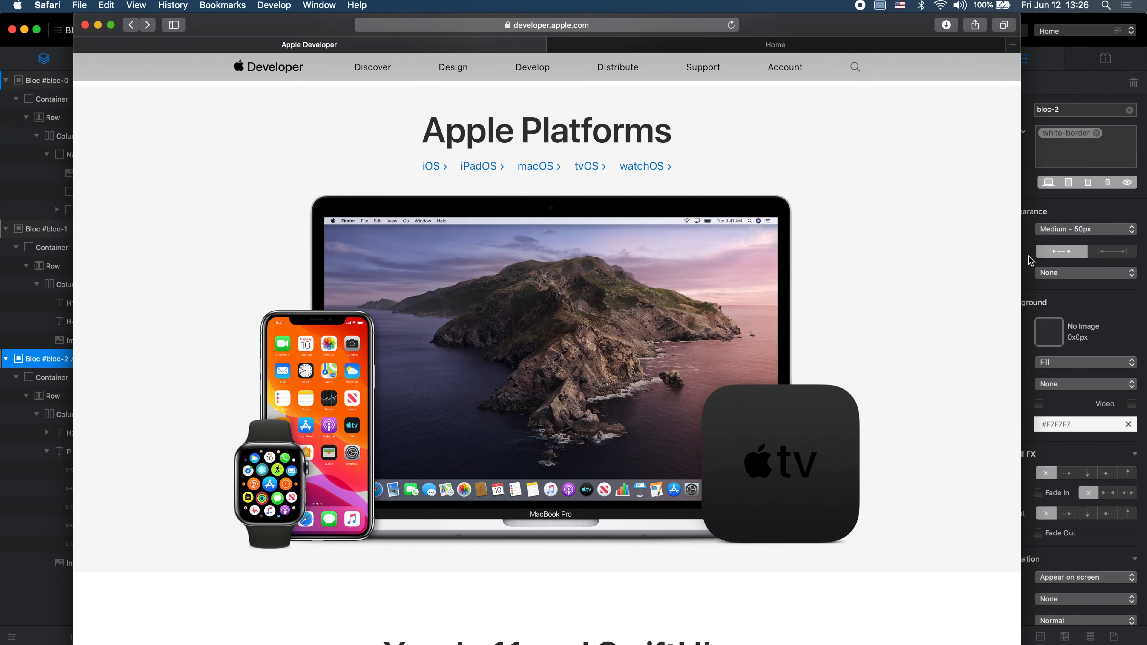
# Step: Enlarge the browser window on the original page to check its width, and switch back to Blocs
pyautogui.moveTo(1022, 261); pyautogui.dragTo(1142, 485)
pyautogui.hotkey('ctrl', 'Up')
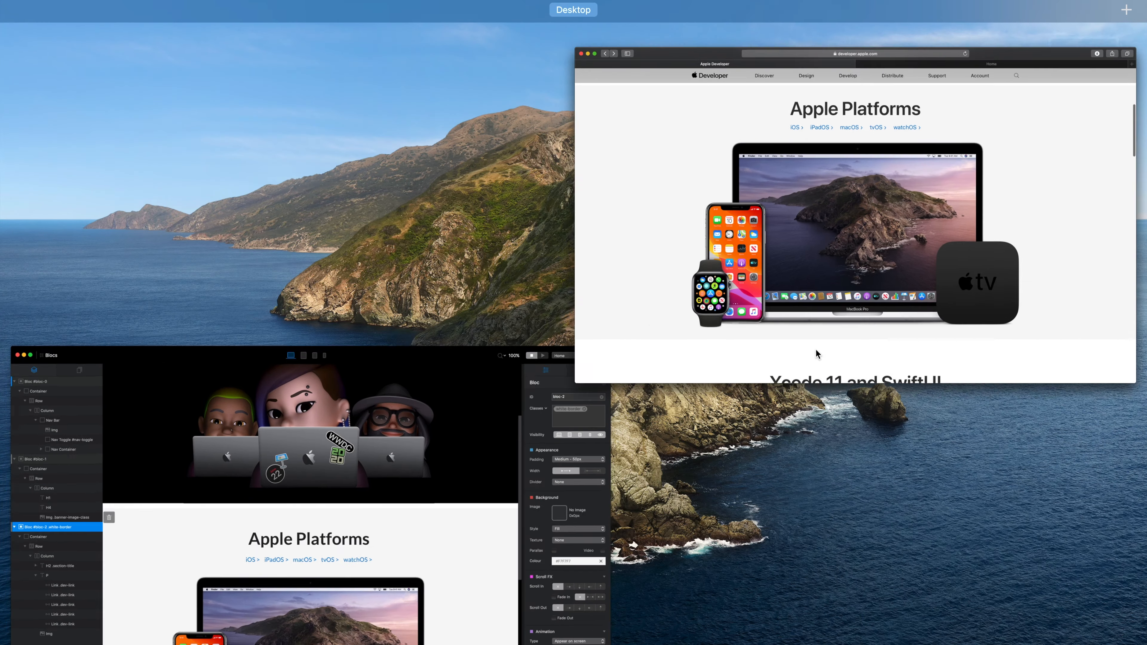
pyautogui.click(435, 496)
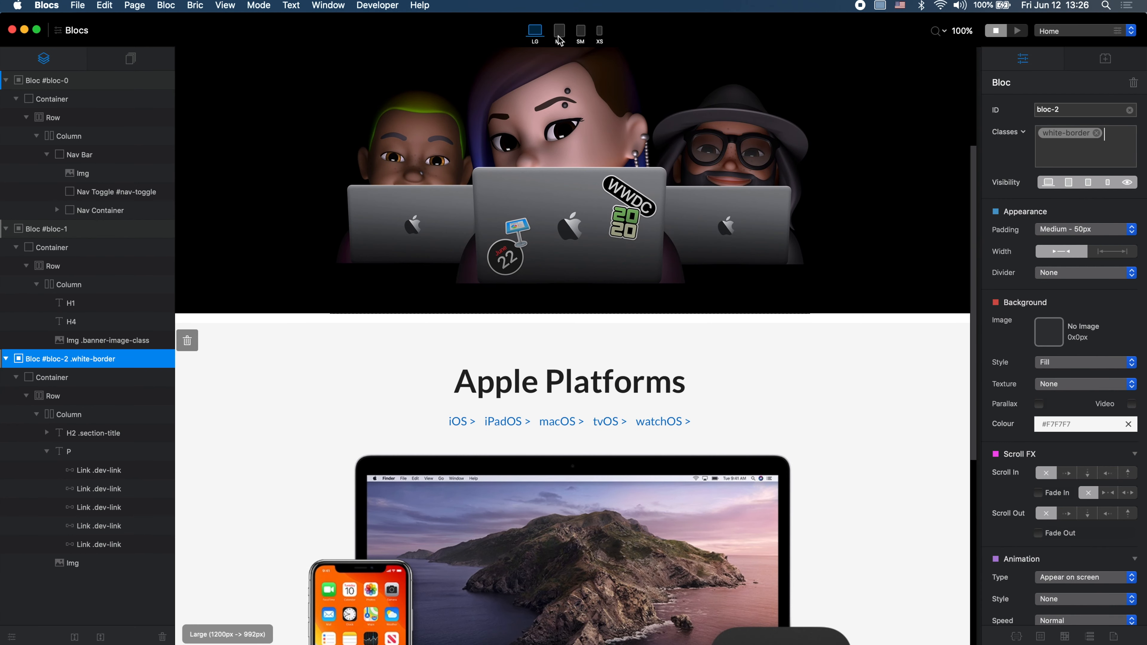
# Step: Compare the Apple Platforms section at the large and medium breakpoints, and select its column at the medium breakpoint
pyautogui.scroll(4, 660, 228)
pyautogui.scroll(-8, 660, 228)
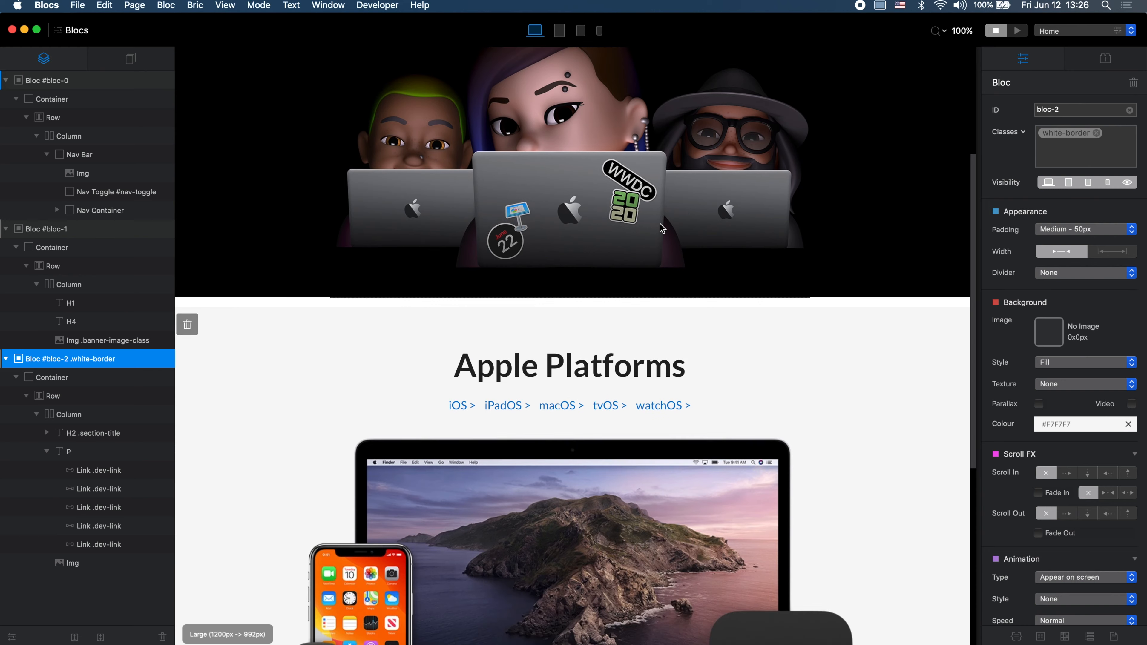
pyautogui.scroll(2, 568, 152)
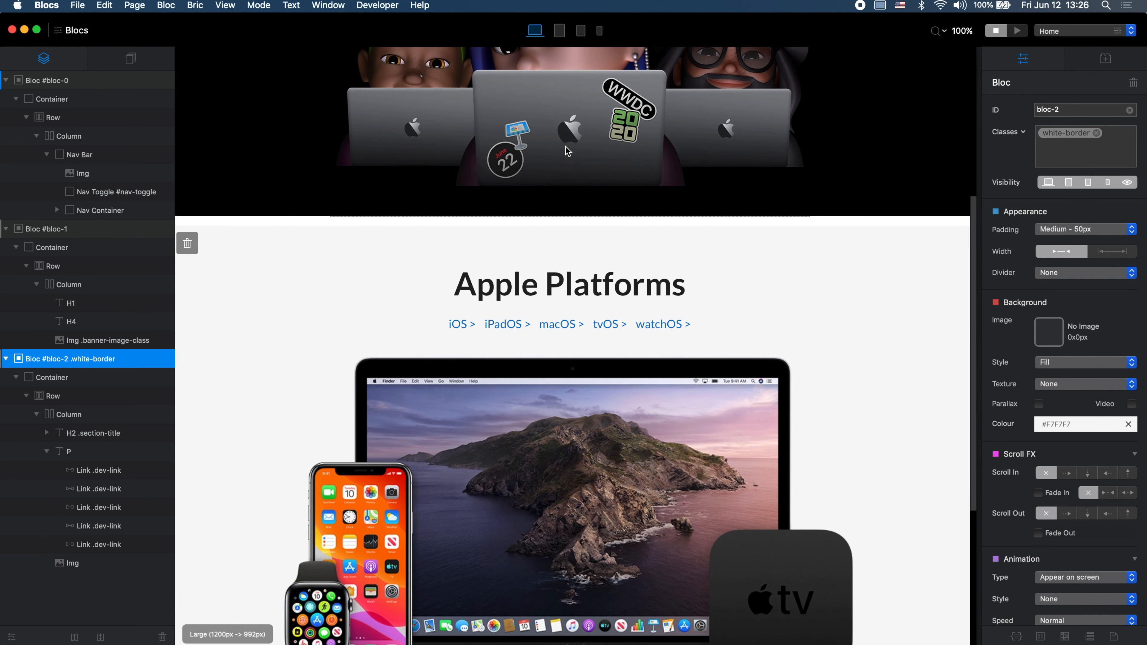
pyautogui.click(559, 31)
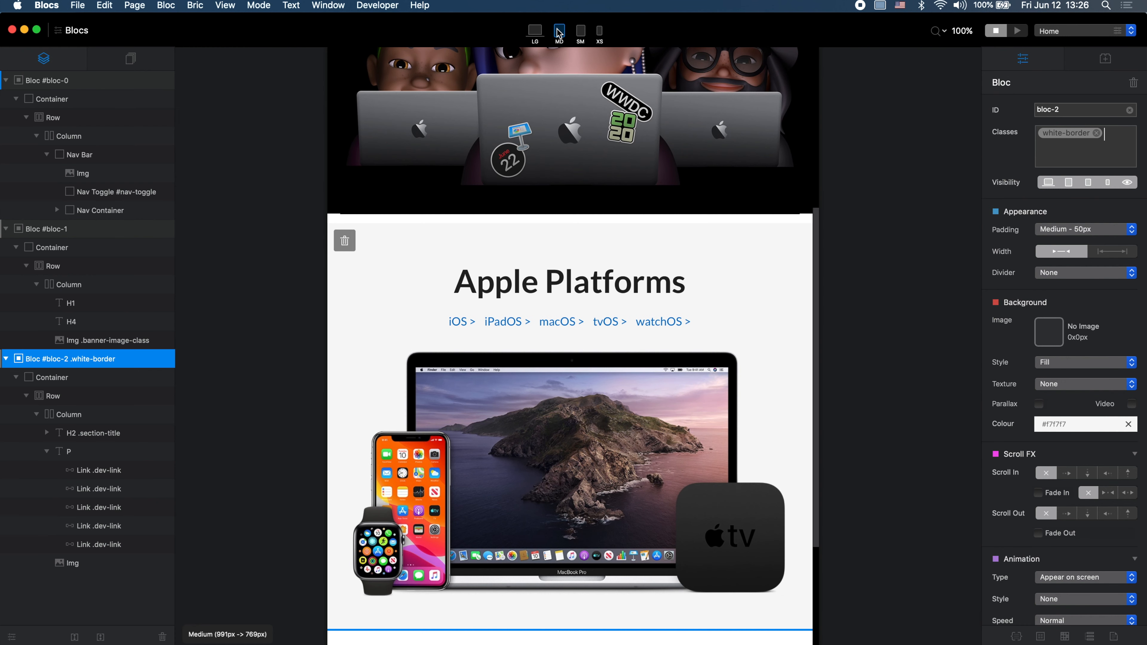
pyautogui.click(535, 31)
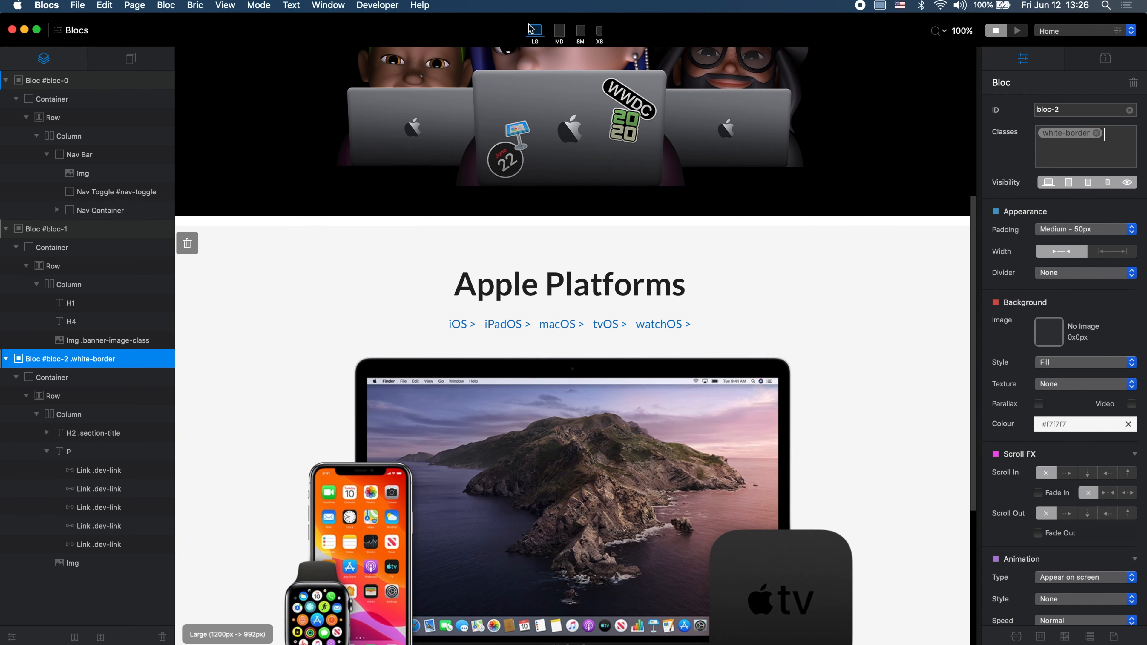
pyautogui.click(559, 30)
pyautogui.click(806, 367)
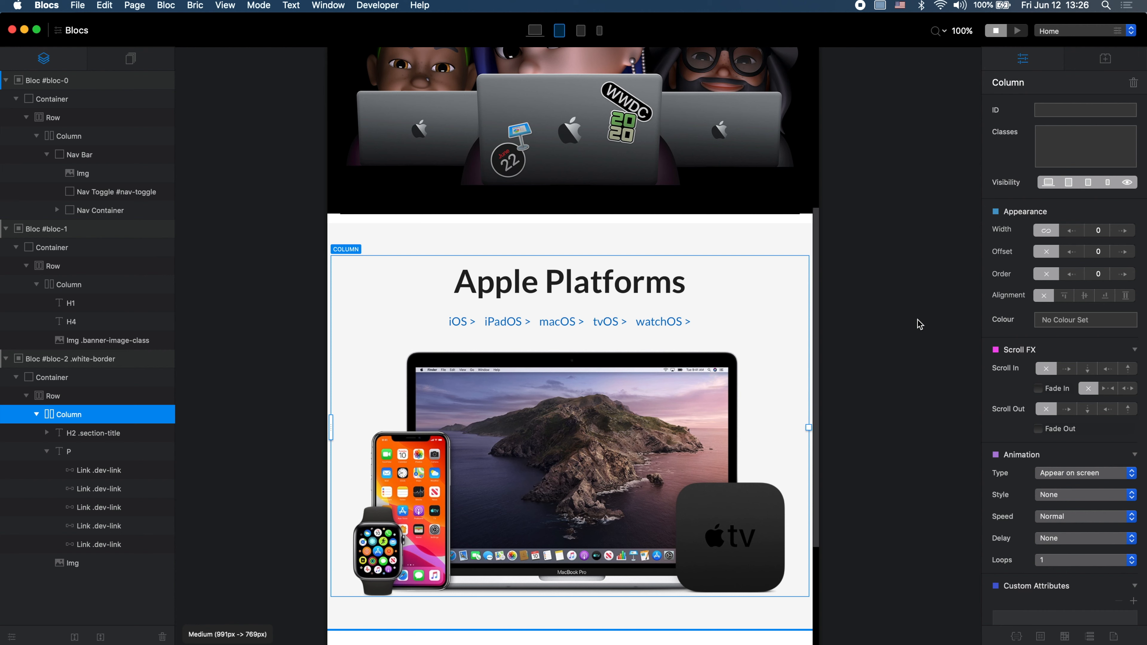
# Step: In Safari, narrow and widen the original Apple Developer page to study how the Apple Platforms image scales, and return to Blocs
pyautogui.press('super+Tab')
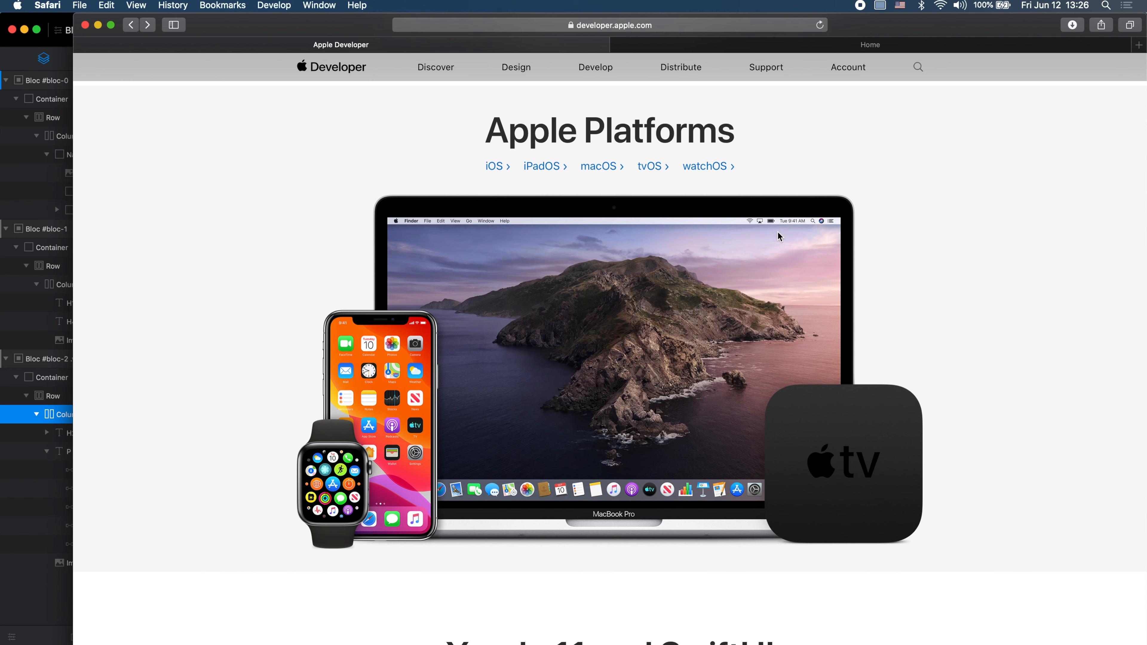
pyautogui.moveTo(1143, 129); pyautogui.dragTo(507, 210)
pyautogui.scroll(3, 479, 226)
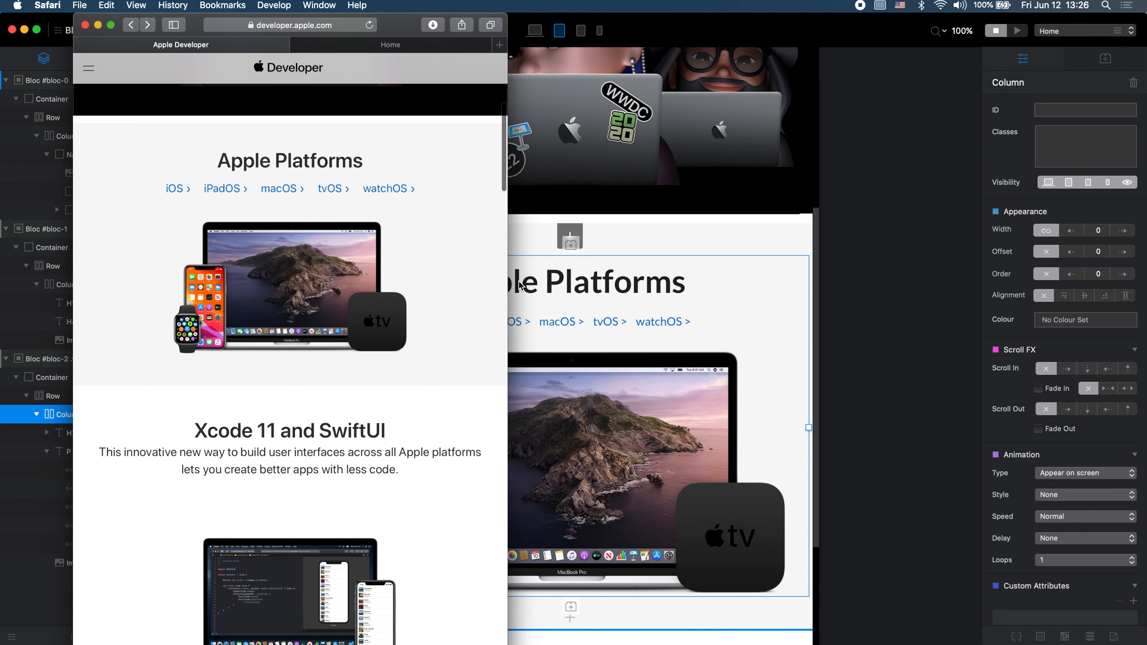
pyautogui.moveTo(508, 284); pyautogui.dragTo(1141, 281)
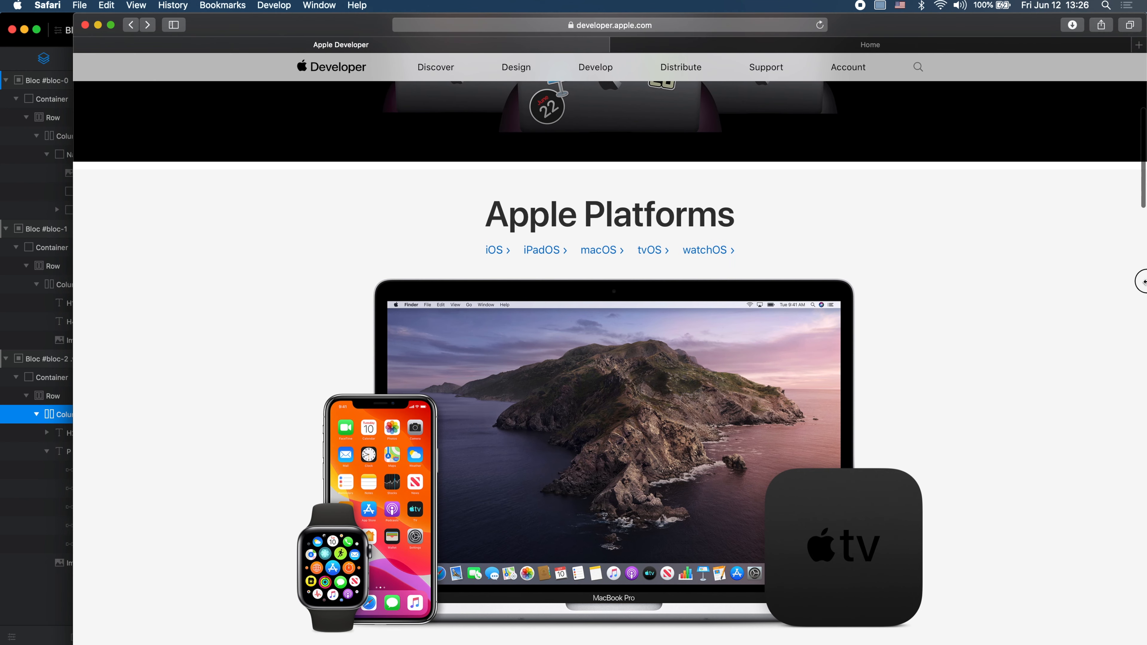
pyautogui.moveTo(74, 317); pyautogui.dragTo(2, 319)
pyautogui.press('super+Tab')
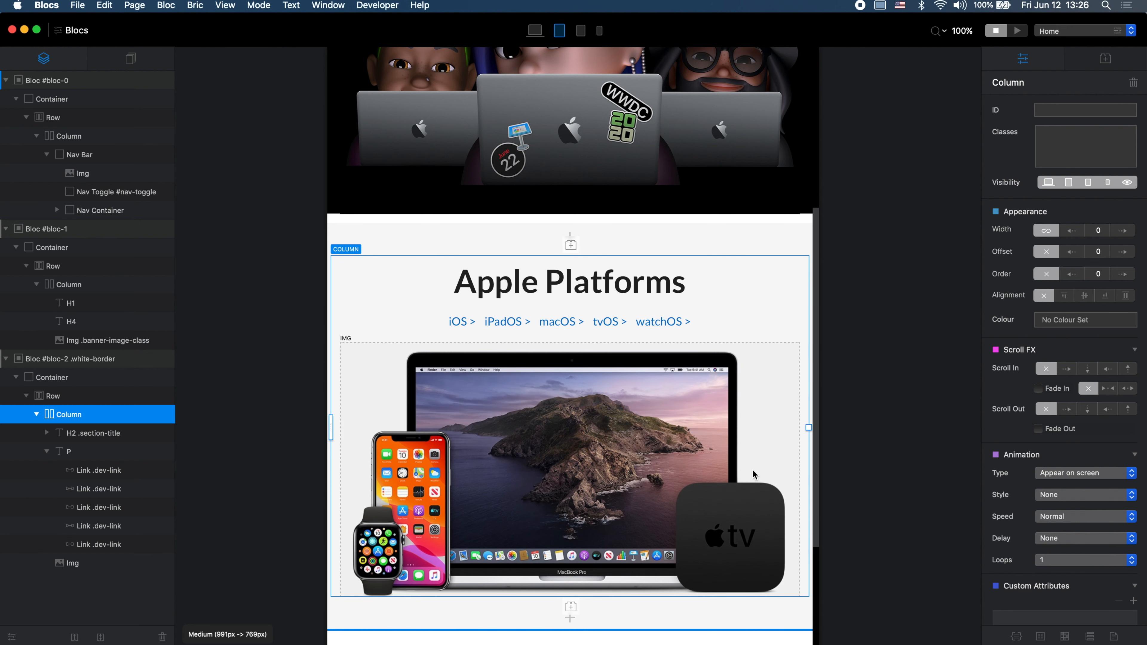
# Step: Duplicate the Apple Platforms column at the large breakpoint
pyautogui.click(745, 439)
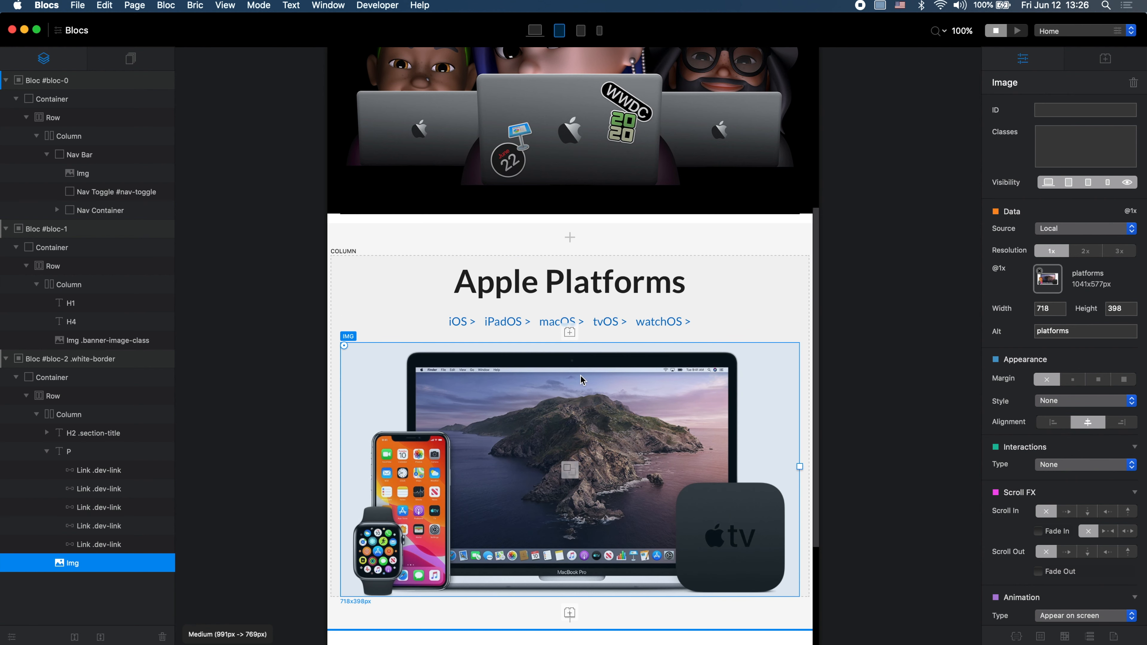
pyautogui.click(380, 317)
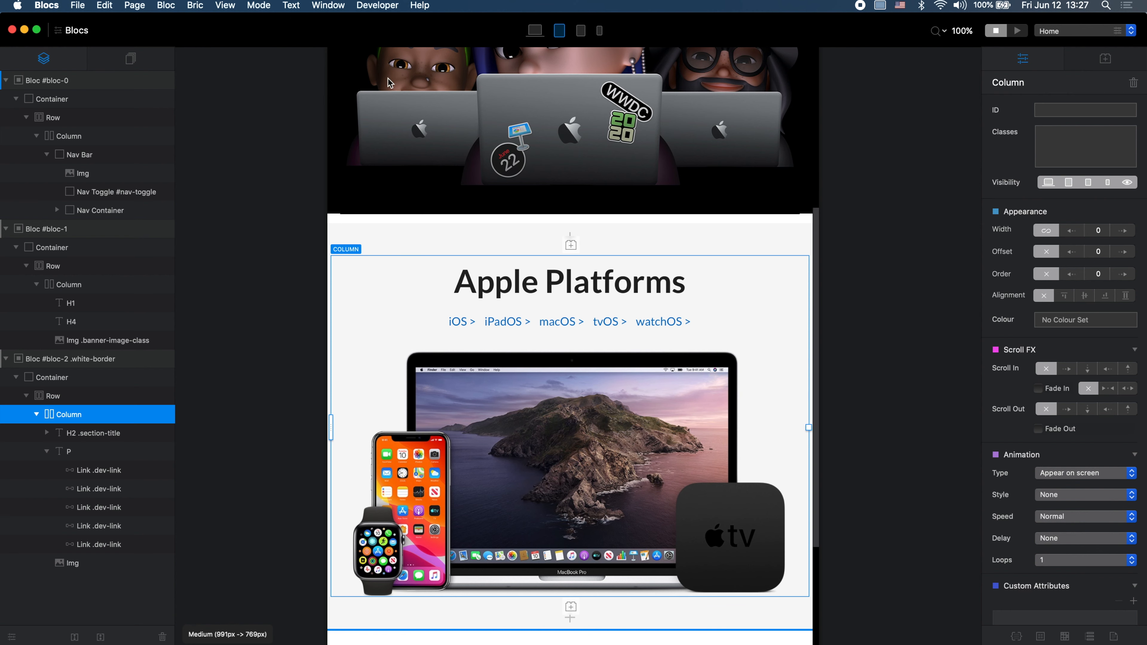
pyautogui.click(535, 30)
pyautogui.scroll(-5, 671, 223)
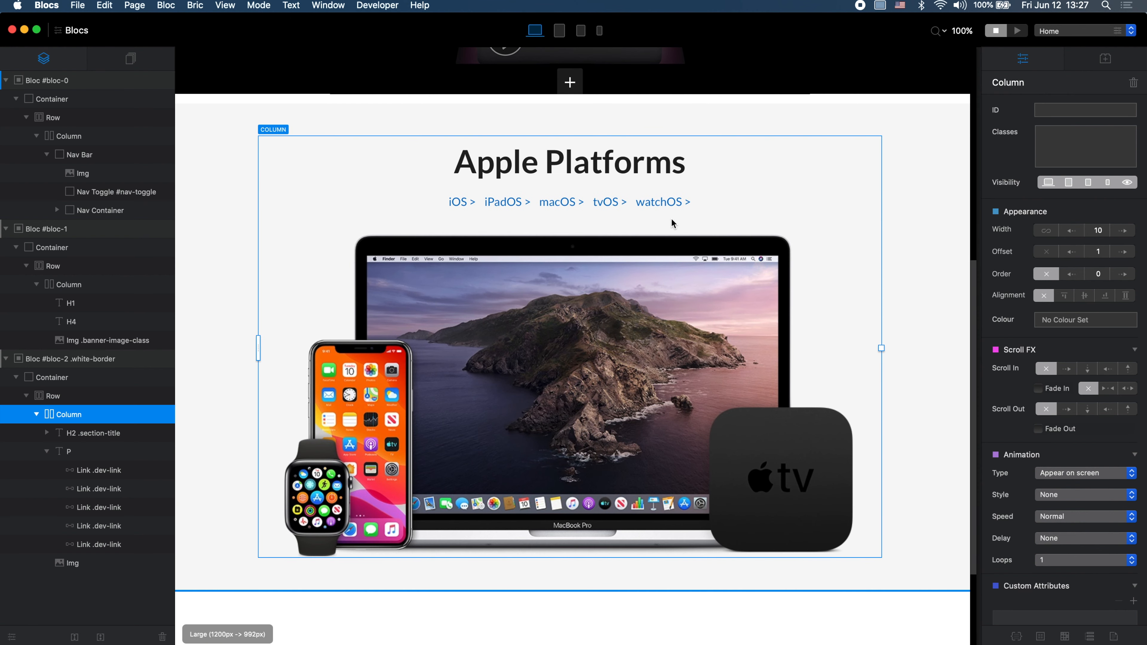
pyautogui.press('super+d')
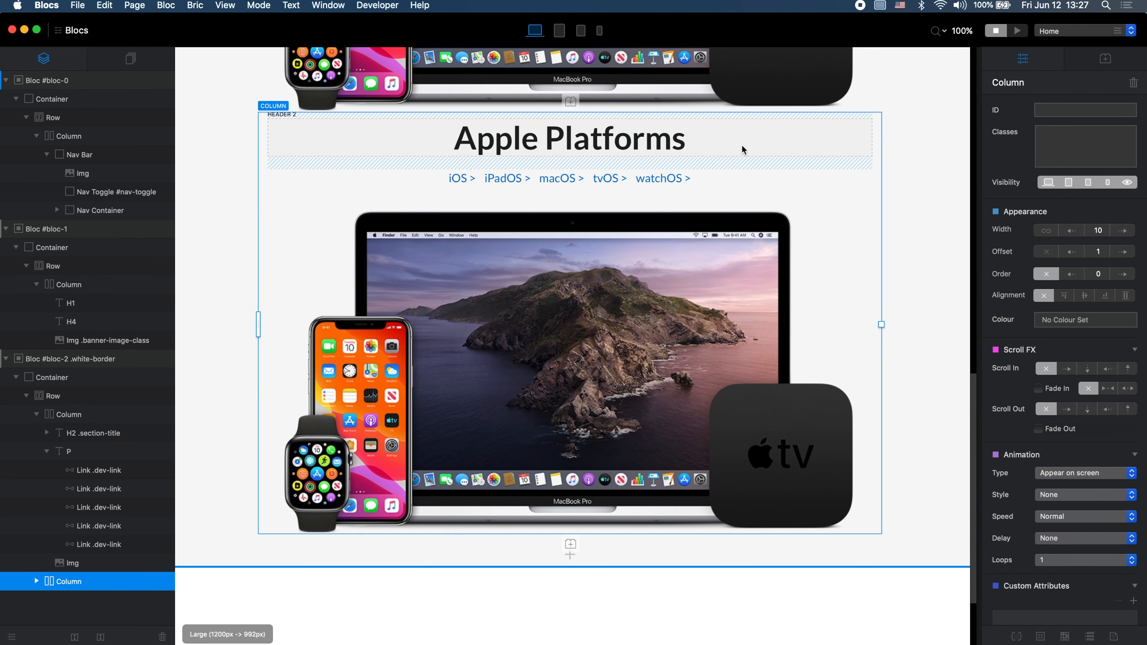
# Step: Delete the title and links paragraph from the duplicated column, and the devices image from the original column
pyautogui.click(741, 146)
pyautogui.press('BackSpace')
pyautogui.press('BackSpace')
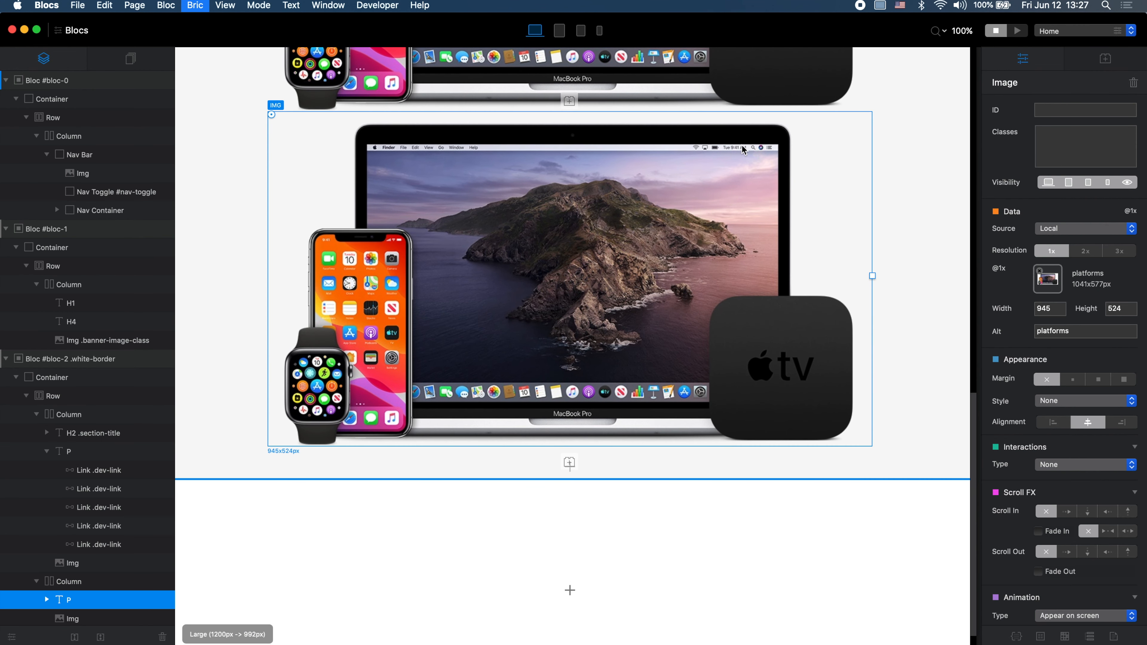
pyautogui.scroll(10, 742, 145)
pyautogui.click(745, 282)
pyautogui.press('BackSpace')
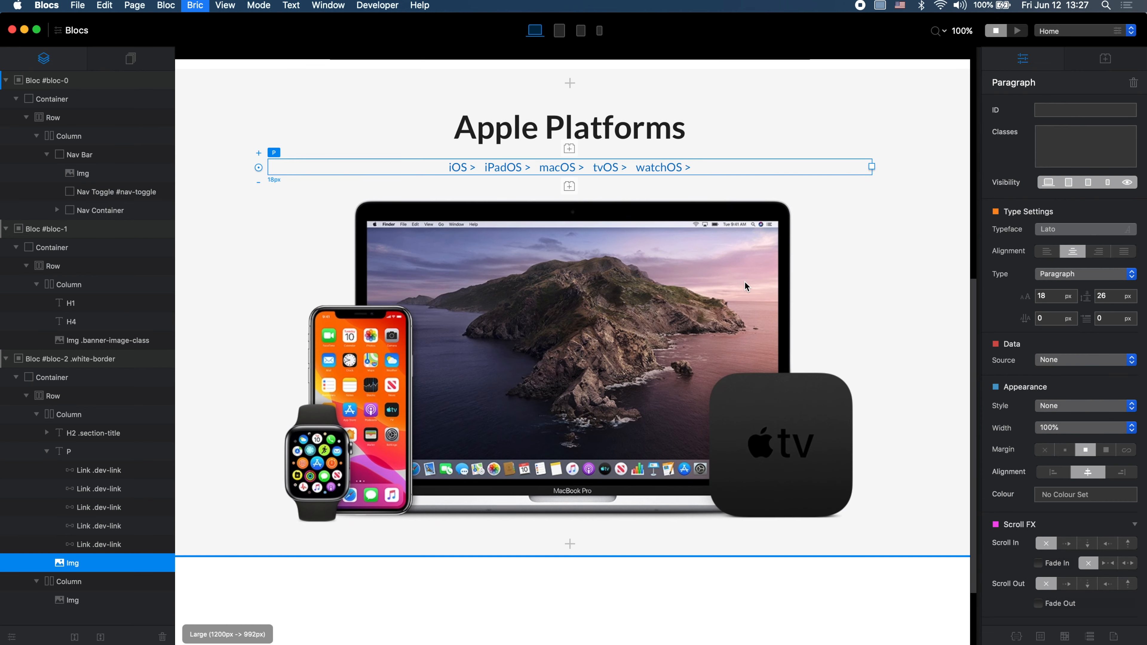
# Step: At the medium breakpoint, set the devices image column's width to 10 and its offset to 1
pyautogui.click(187, 483)
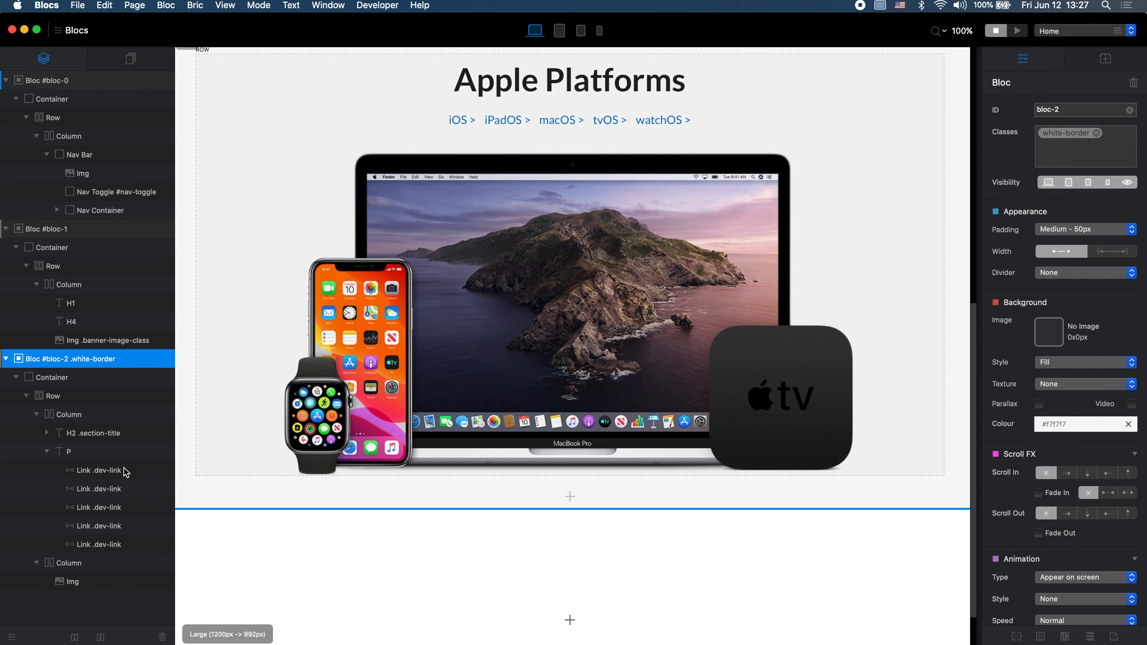
pyautogui.click(36, 414)
pyautogui.click(66, 419)
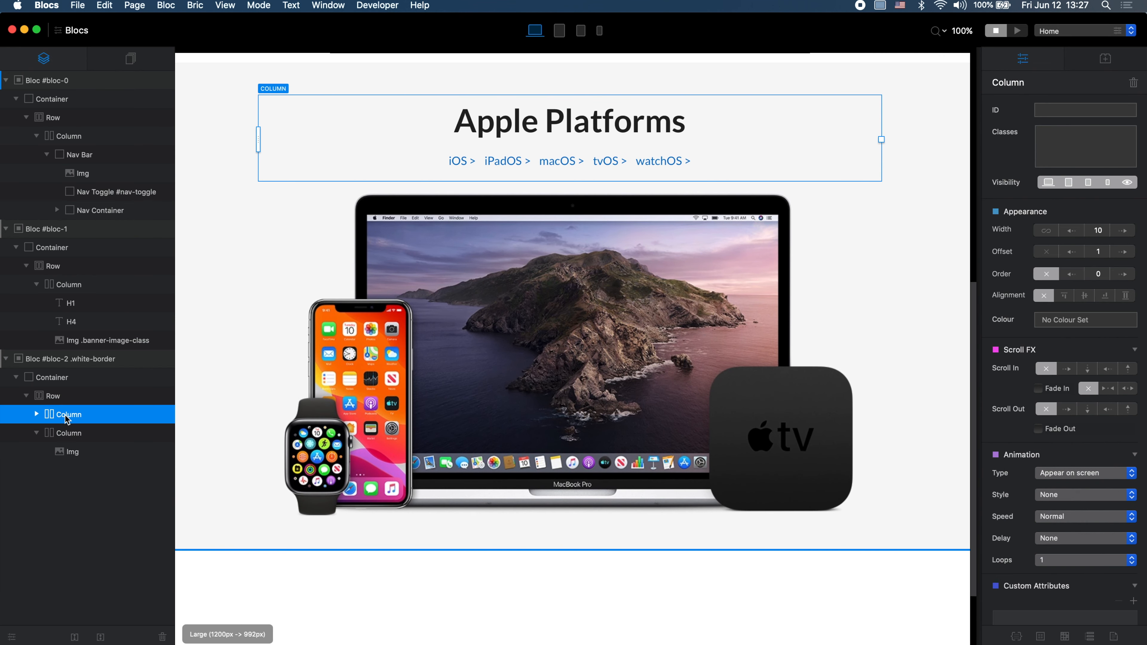
pyautogui.click(75, 435)
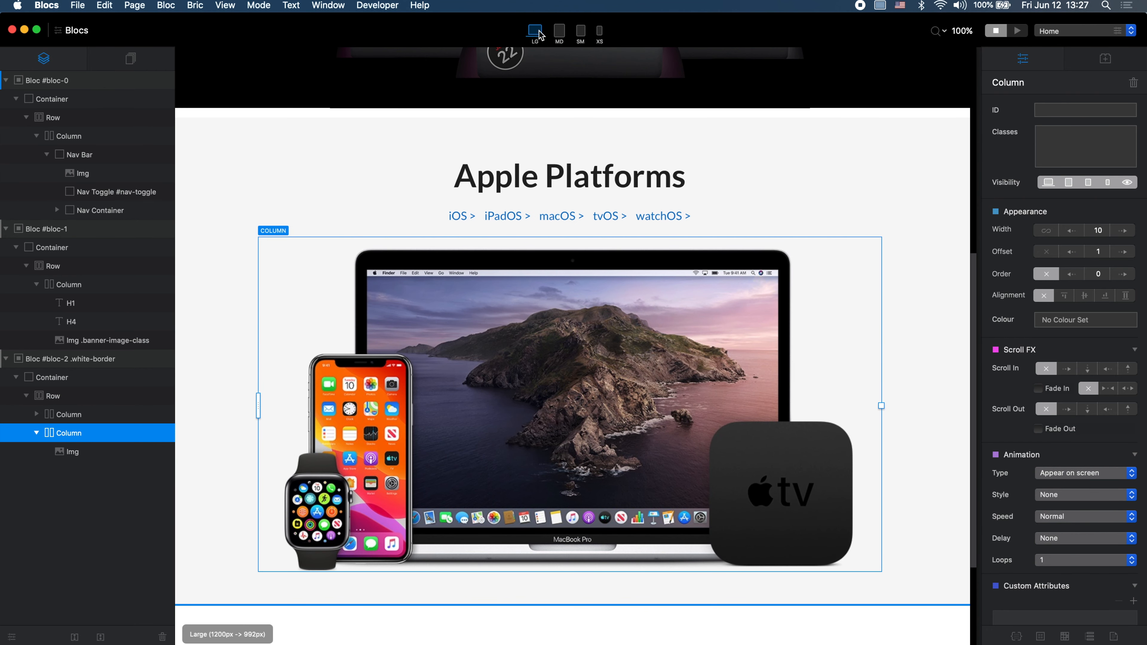
pyautogui.click(558, 30)
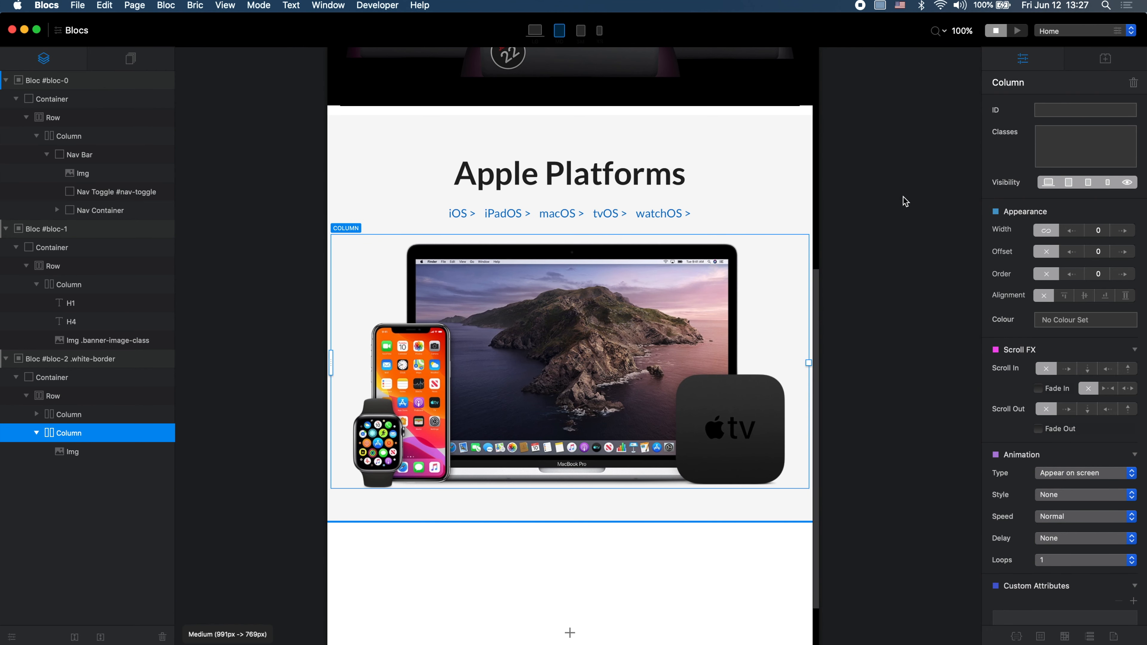
pyautogui.click(1123, 230)
pyautogui.click(1123, 230)
pyautogui.click(1123, 230)
pyautogui.click(1123, 231)
pyautogui.click(1123, 230)
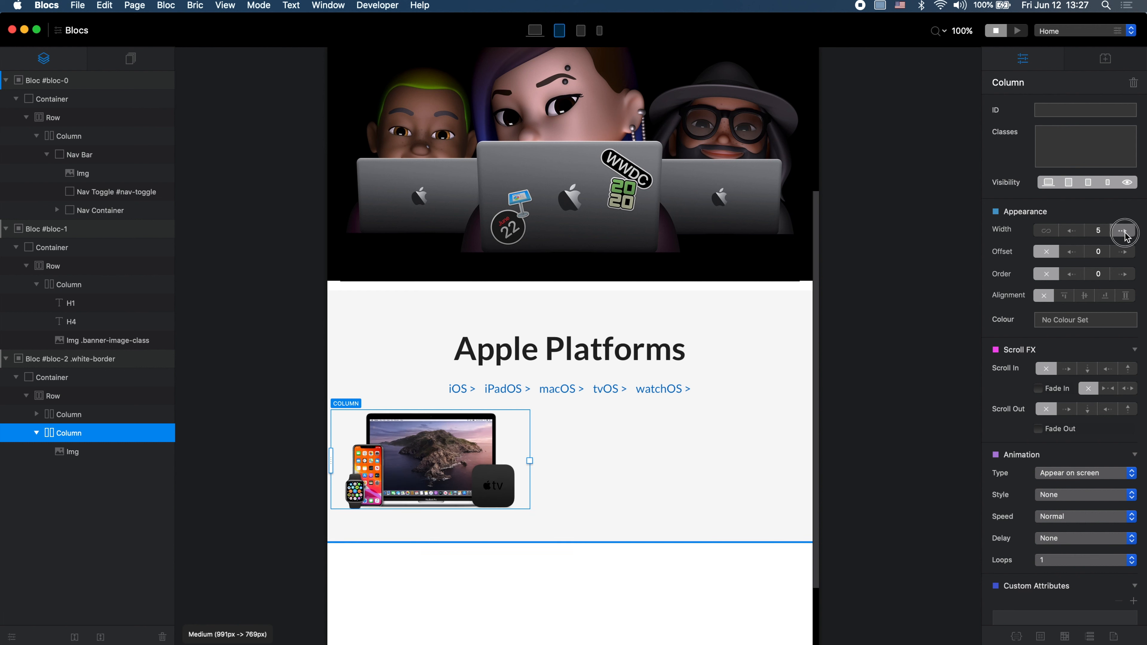
pyautogui.click(1123, 230)
pyautogui.click(1123, 230)
pyautogui.click(1123, 230)
pyautogui.click(1123, 230)
pyautogui.click(1123, 230)
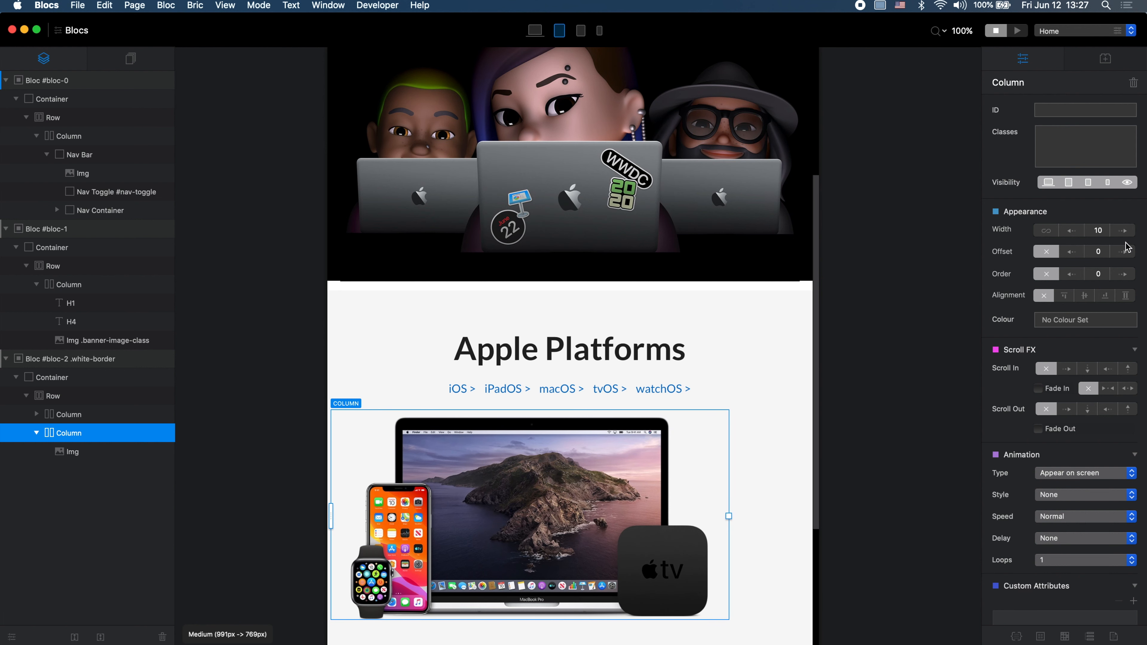
pyautogui.click(1124, 252)
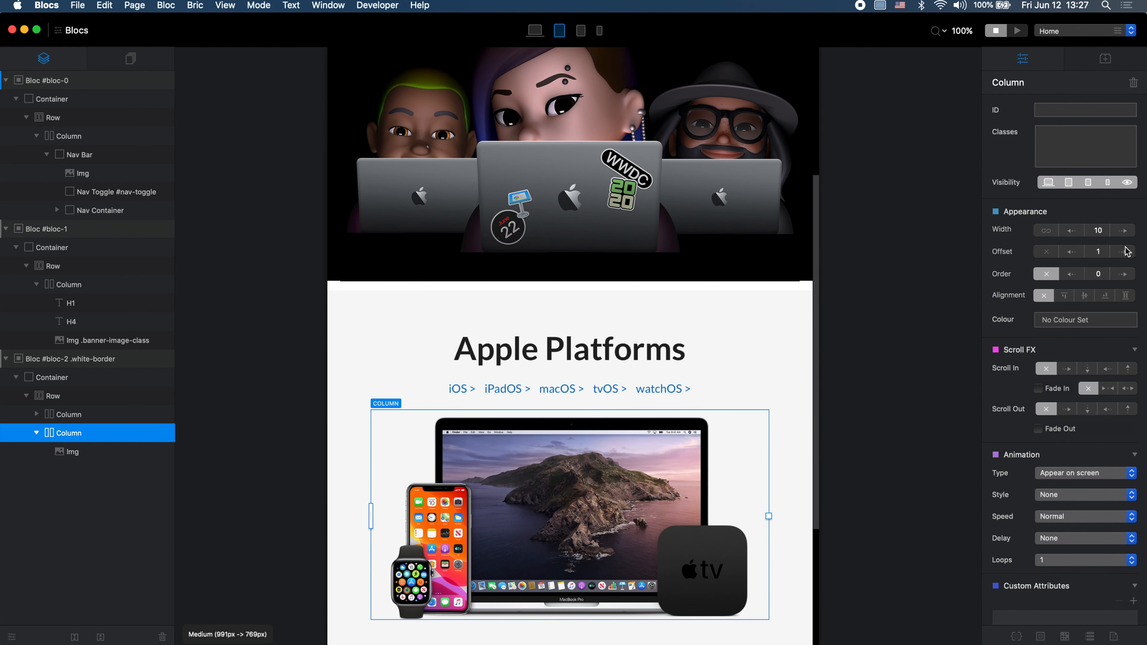
# Step: At the small breakpoint, set the devices image column's width to 10 and its offset to 1
pyautogui.click(580, 32)
pyautogui.click(1123, 230)
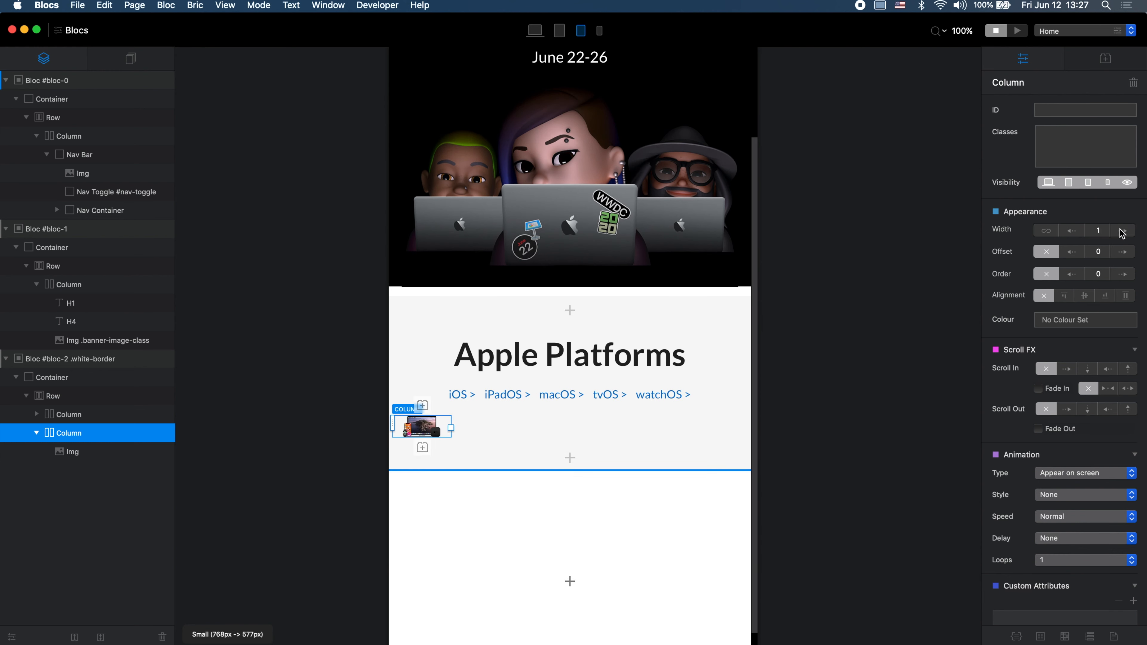
pyautogui.click(1123, 230)
pyautogui.click(1122, 230)
pyautogui.click(1123, 230)
pyautogui.click(1123, 231)
pyautogui.click(1123, 230)
pyautogui.click(1122, 230)
pyautogui.click(1122, 251)
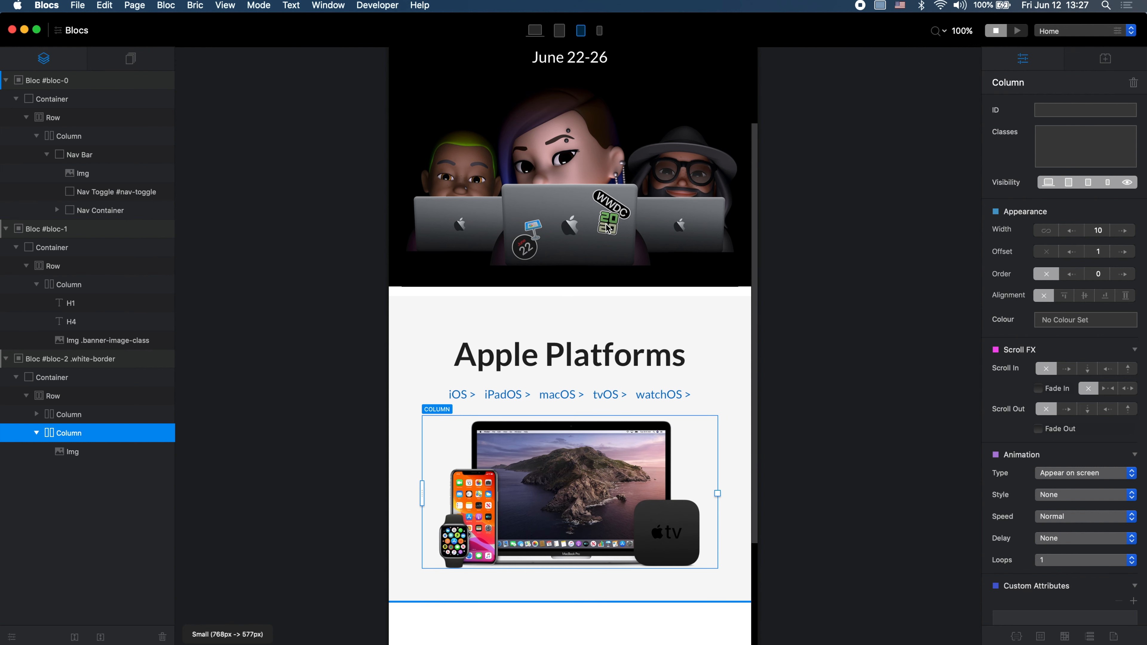
# Step: Compare the Apple Platforms section at the extra small breakpoint with the original page in Safari, and return to Blocs
pyautogui.click(599, 31)
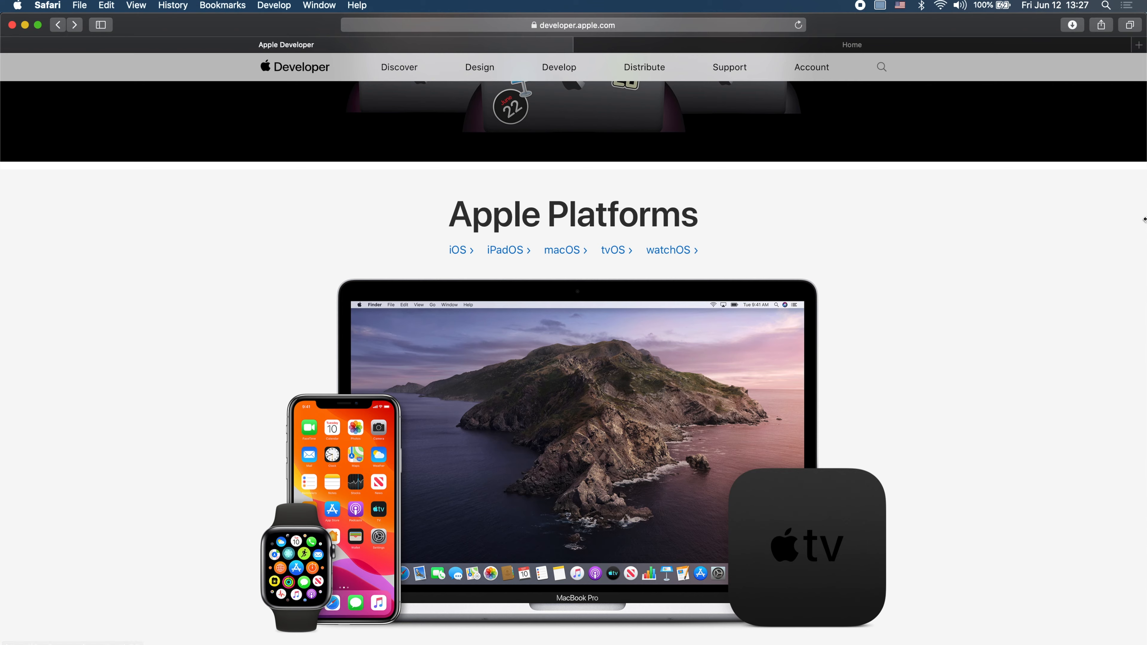
pyautogui.moveTo(1144, 219); pyautogui.dragTo(1145, 321)
pyautogui.moveTo(1145, 306); pyautogui.dragTo(1144, 463)
pyautogui.press('super+Tab')
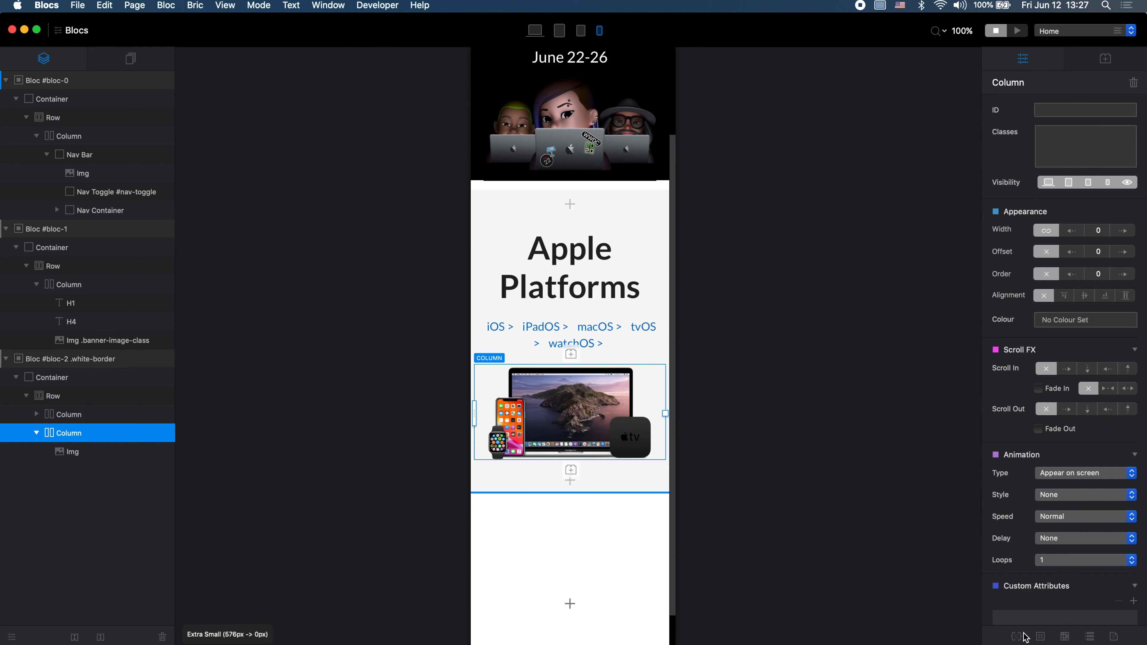
# Step: Open the typography settings of the Apple Platforms heading's section-title class and compare the title across the breakpoints
pyautogui.click(1023, 635)
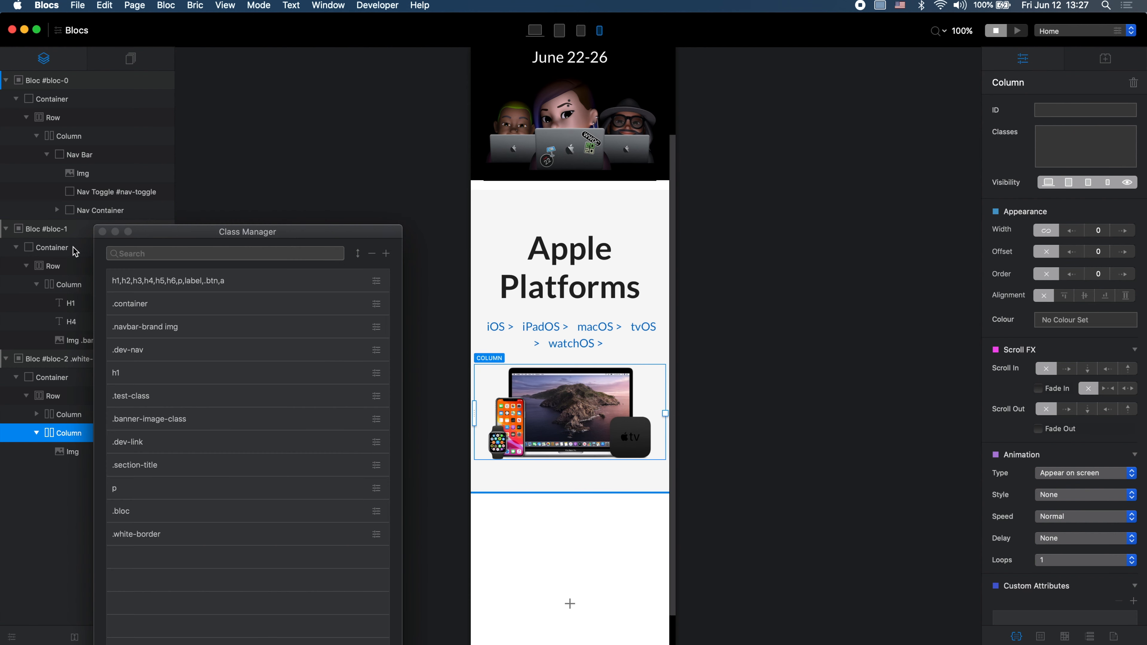
pyautogui.click(102, 232)
pyautogui.click(570, 269)
pyautogui.click(1066, 133)
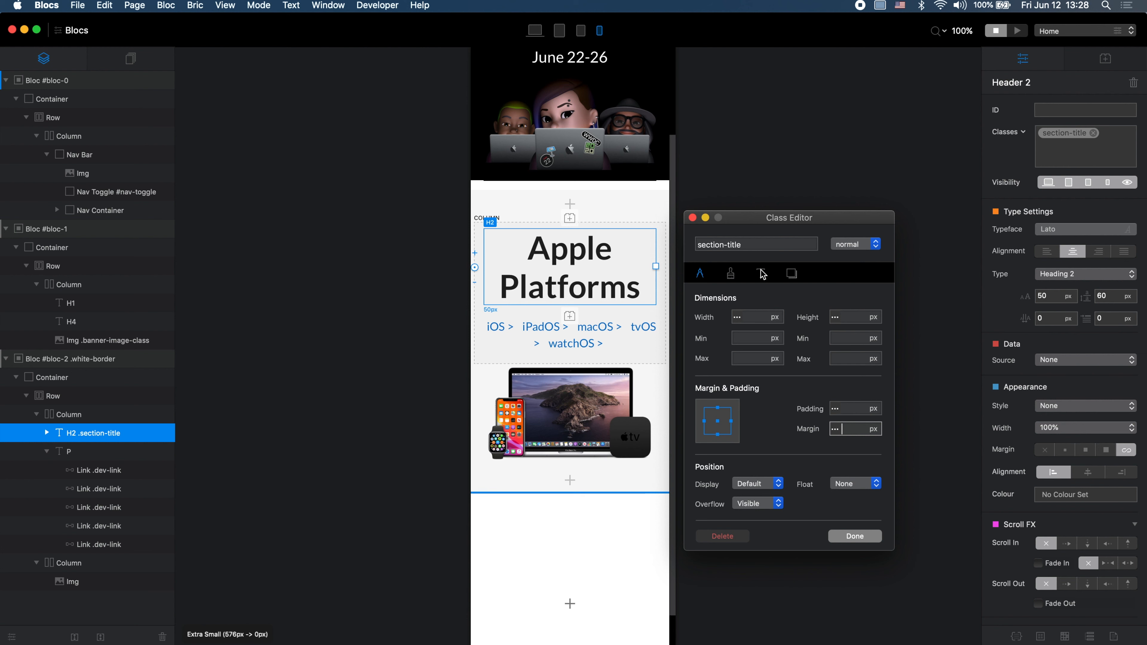
pyautogui.click(762, 273)
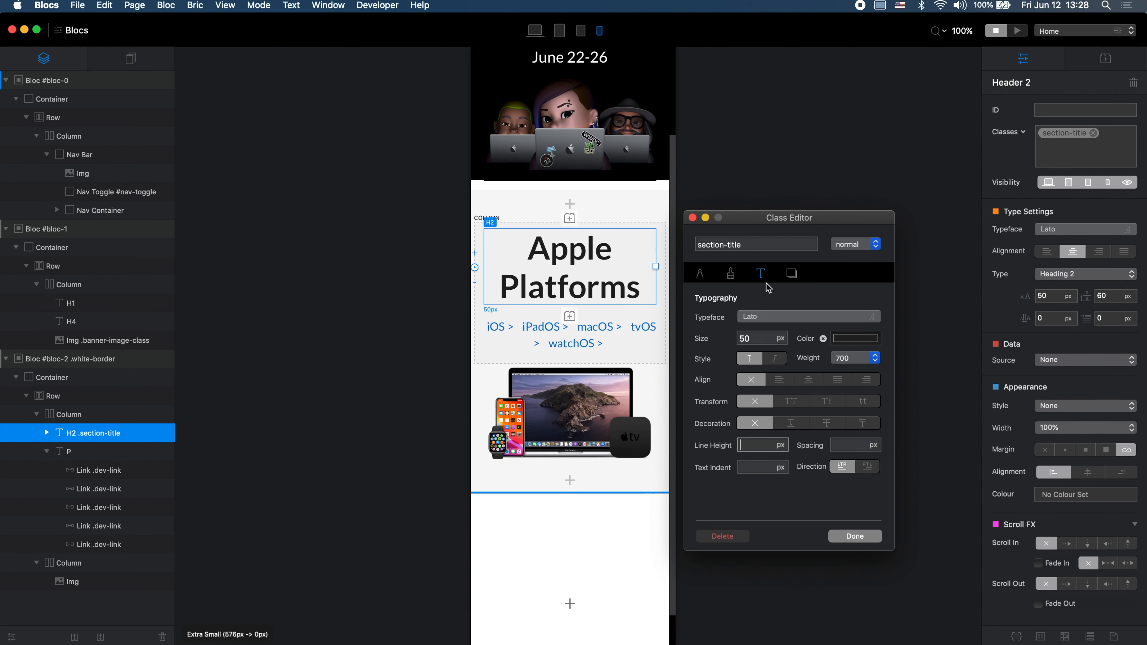
pyautogui.press('super+2')
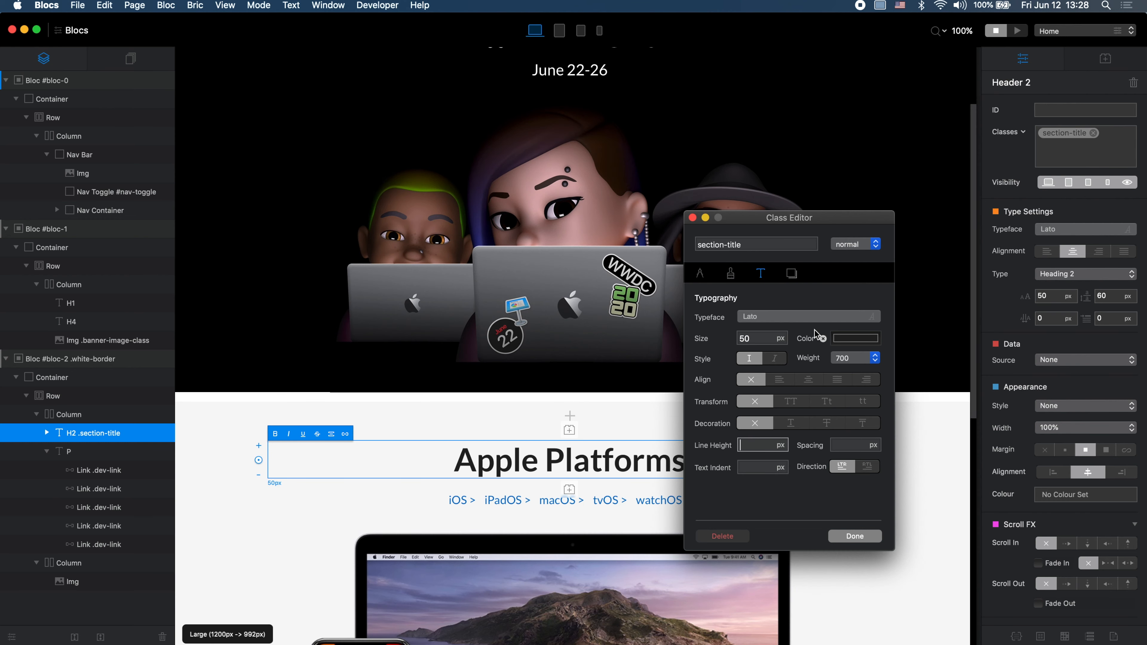
pyautogui.press('super+3')
pyautogui.press('super+4')
pyautogui.press('super+3')
pyautogui.press('super+2')
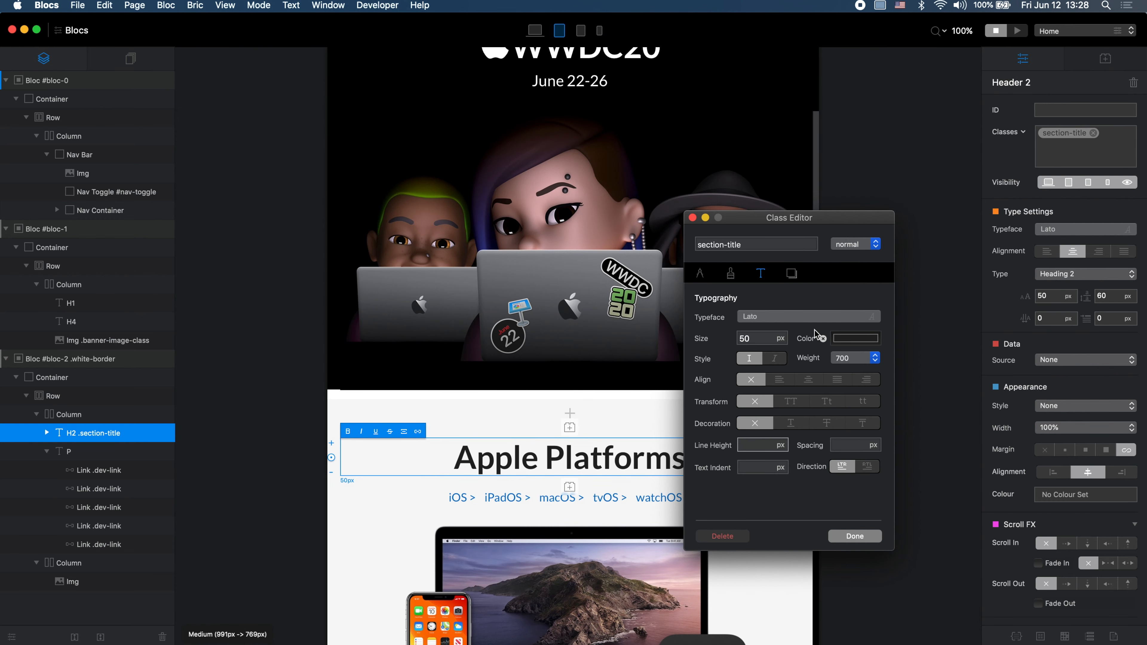
pyautogui.press('super+1')
pyautogui.press('super+2')
# Step: Try a section-title font size of 40 px at the medium breakpoint and 35 px at small, and check extra small
pyautogui.click(746, 343)
pyautogui.press('BackSpace')
pyautogui.write('4')
pyautogui.press('super+3')
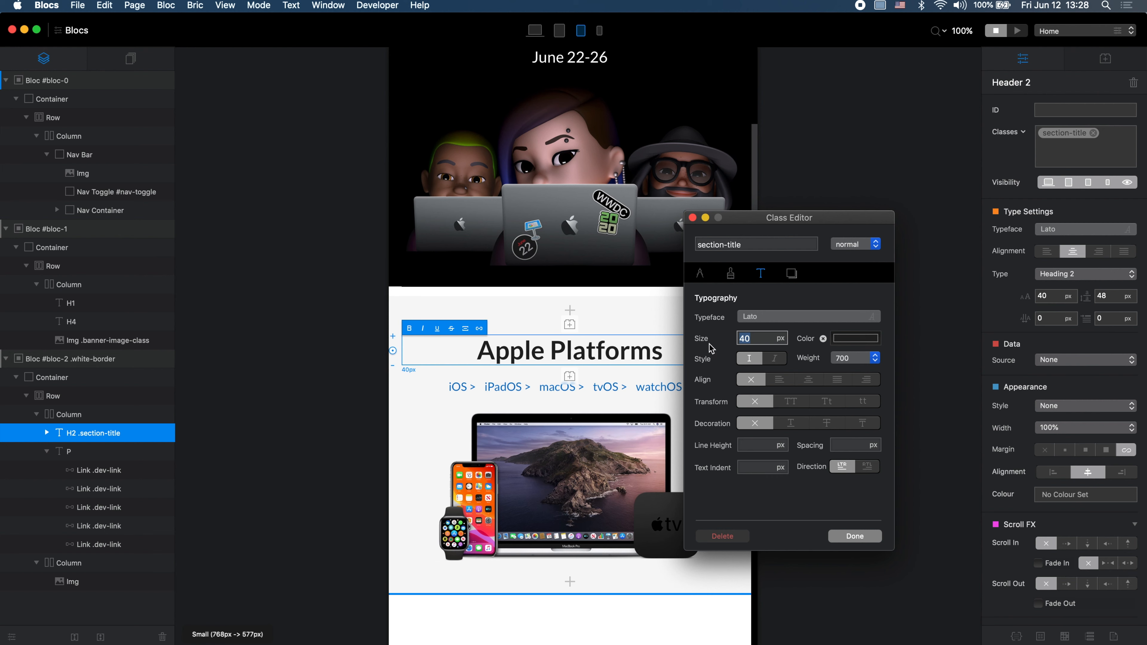
pyautogui.write('35')
pyautogui.press('super+4')
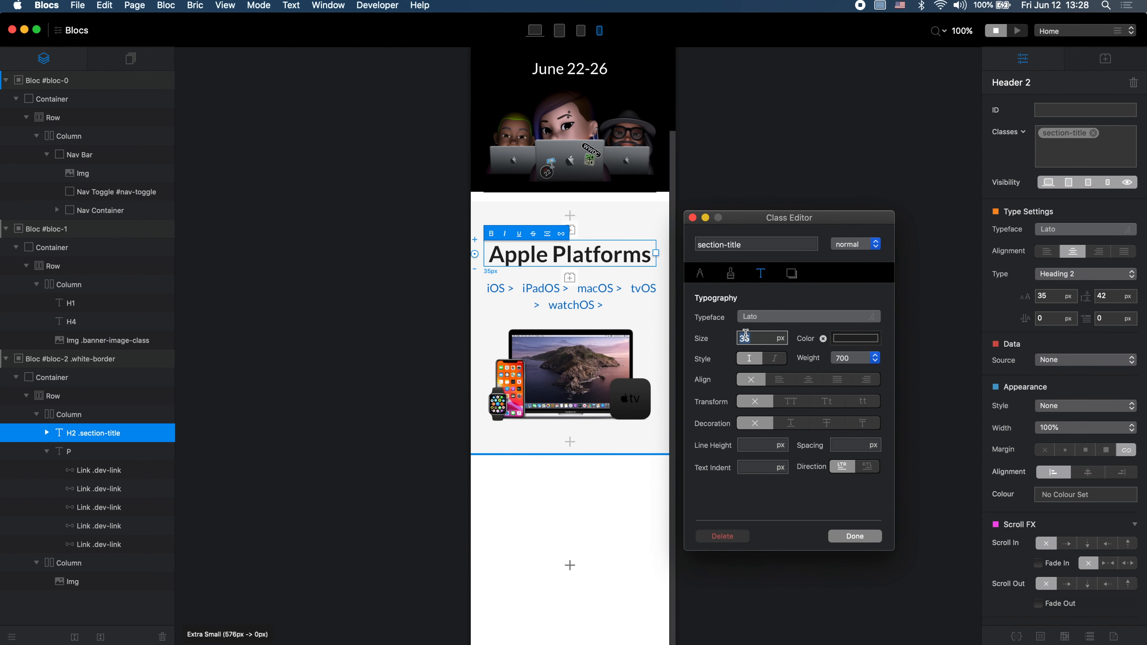
# Step: Set the section-title font size to 40 px at the small breakpoint and 45 px at medium, and finish editing the class
pyautogui.click(758, 336)
pyautogui.press('super+3')
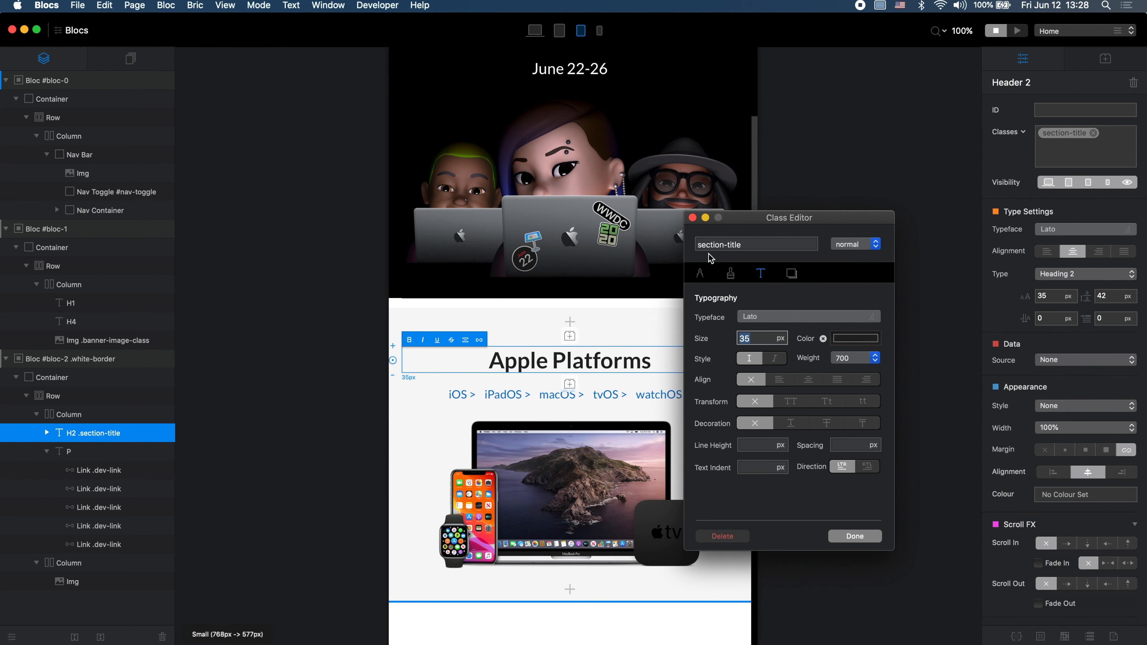
pyautogui.write('40')
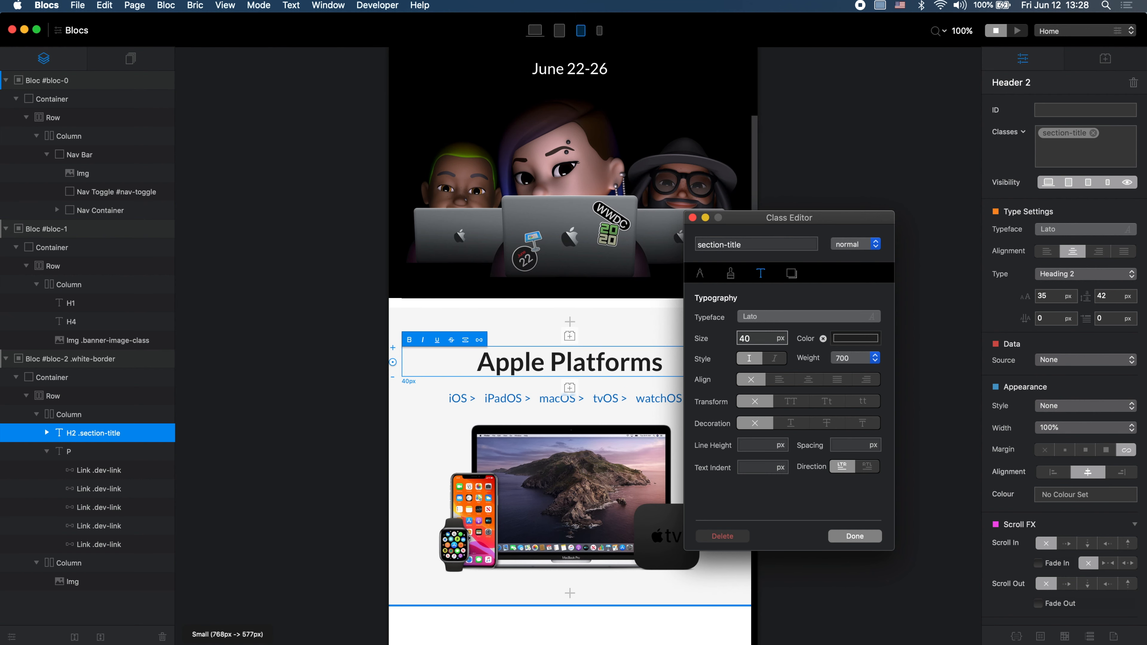
pyautogui.press('super+2')
pyautogui.write('45')
pyautogui.press('super+1')
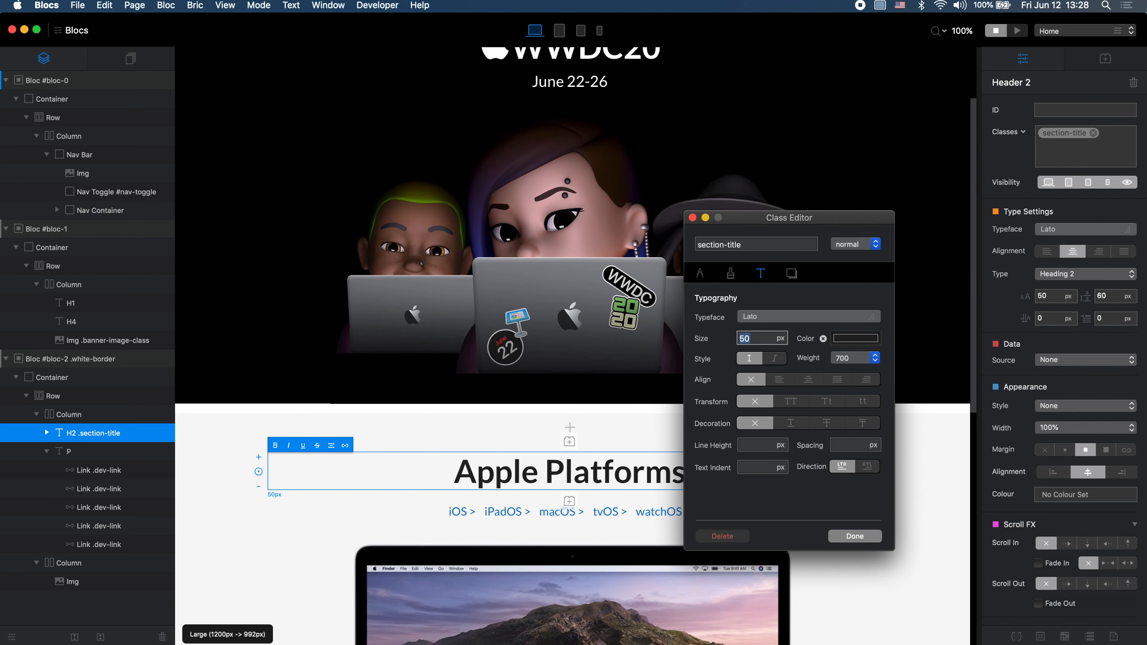
pyautogui.click(860, 539)
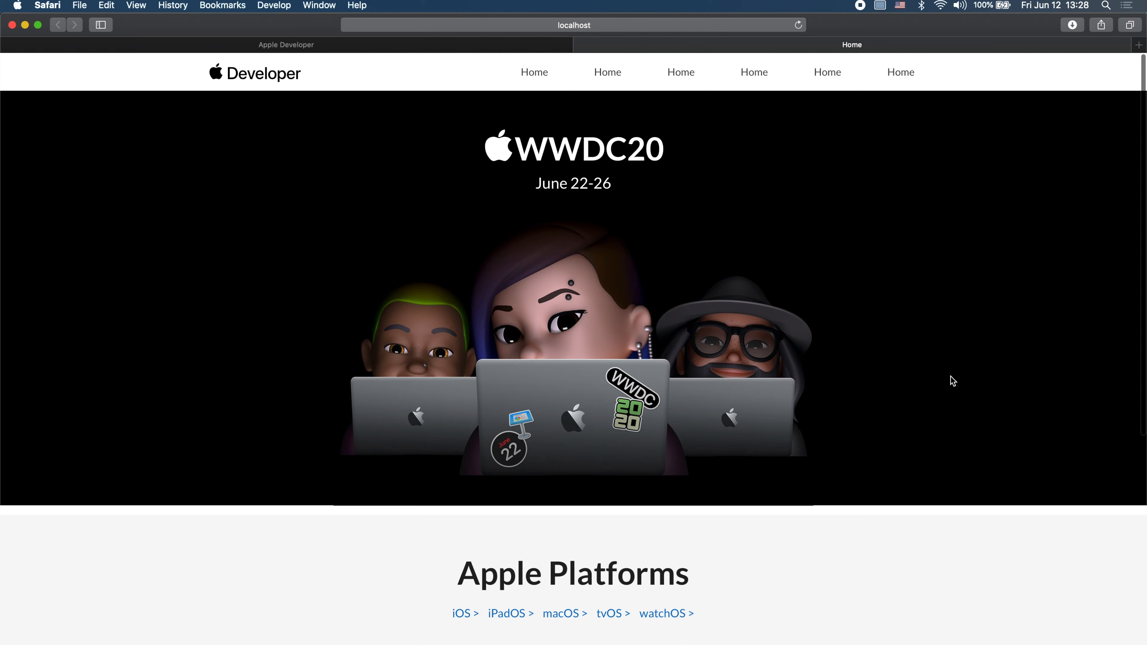
# Step: Compare the Apple Platforms section in the Safari preview with the original Apple Developer page
pyautogui.scroll(-5, 952, 381)
pyautogui.scroll(1, 952, 381)
pyautogui.scroll(5, 952, 381)
pyautogui.click(512, 45)
pyautogui.scroll(6, 782, 231)
pyautogui.scroll(-5, 782, 231)
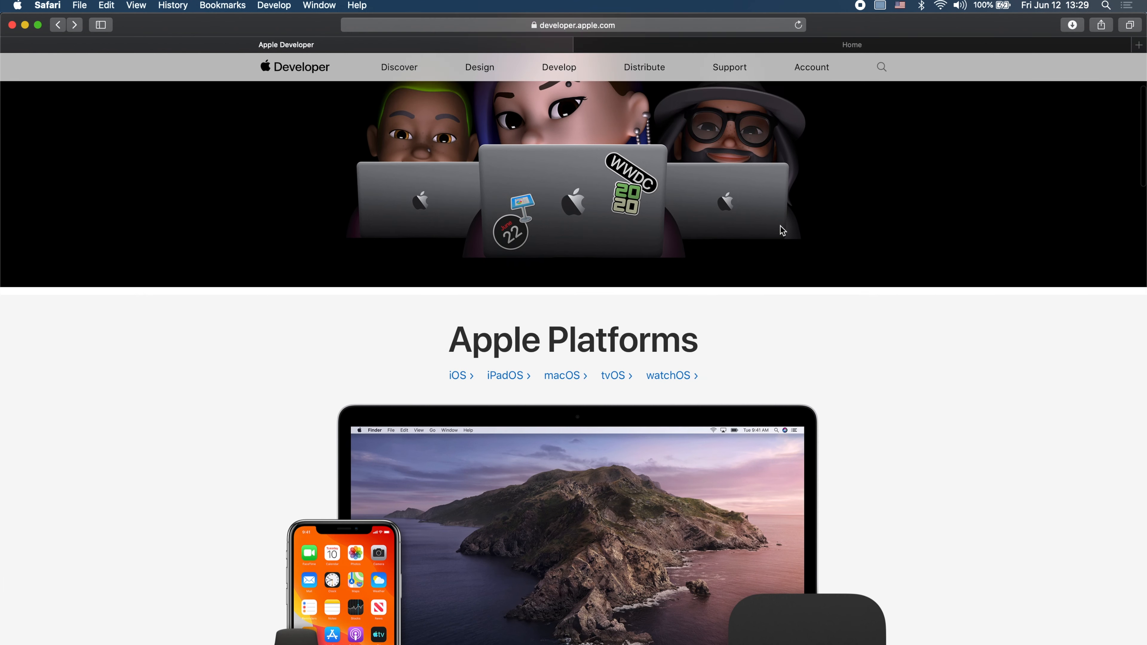
pyautogui.click(874, 45)
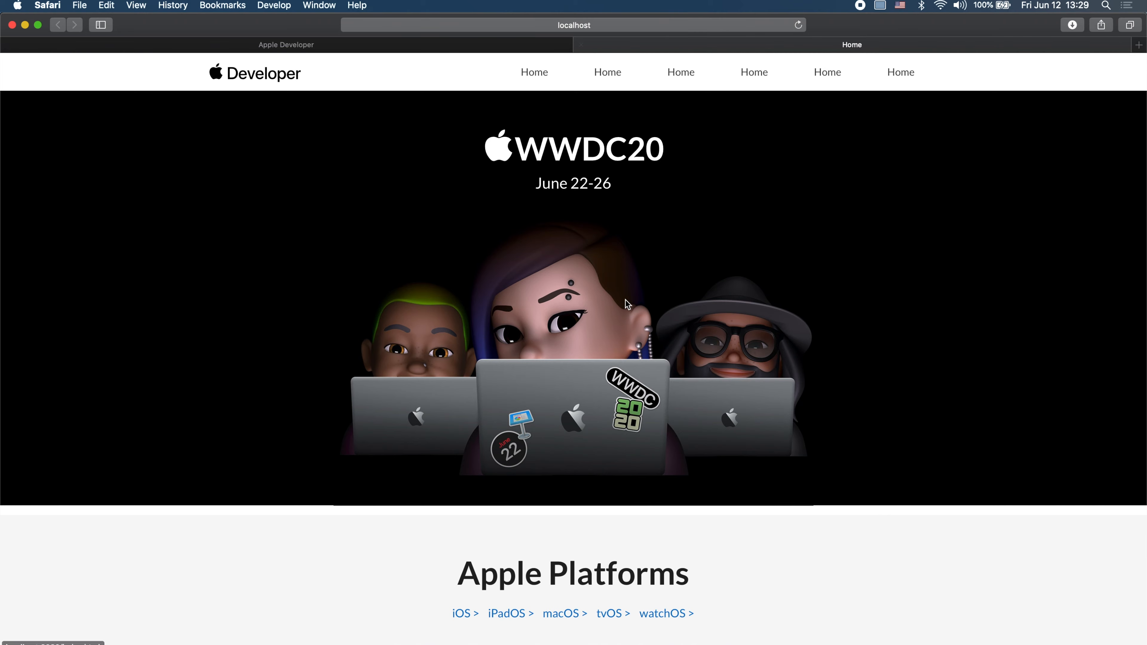
pyautogui.scroll(-5, 627, 302)
pyautogui.click(495, 46)
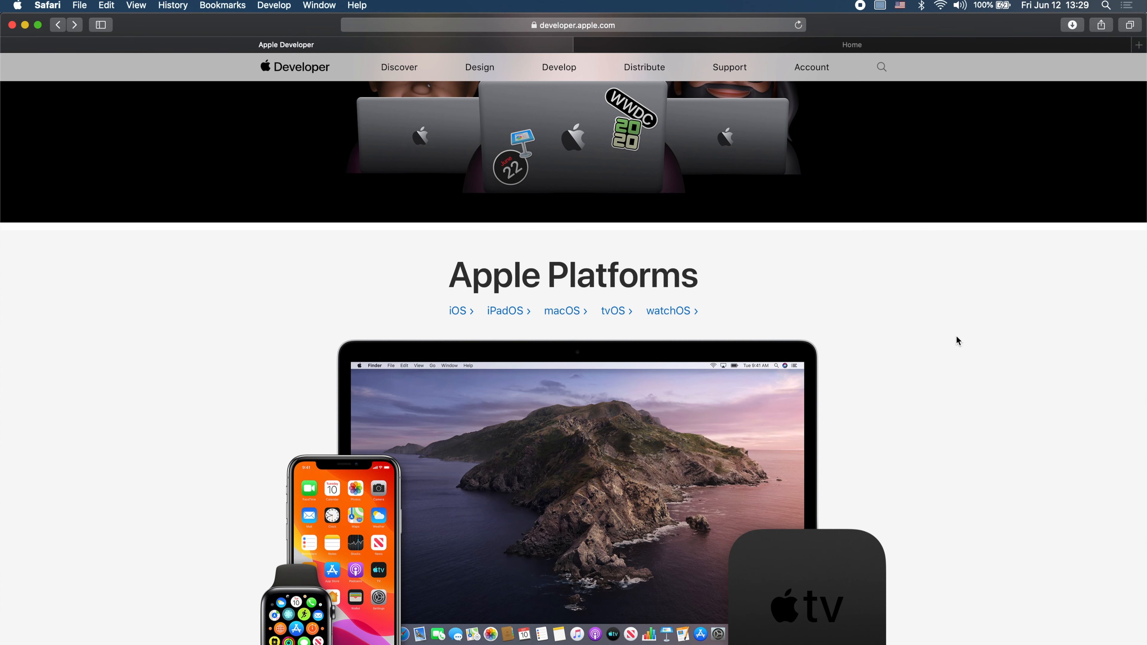
# Step: Check the original page's Xcode section in Safari and add a Structure 1 Column bloc below the Apple Platforms section in Blocs
pyautogui.scroll(-10, 932, 329)
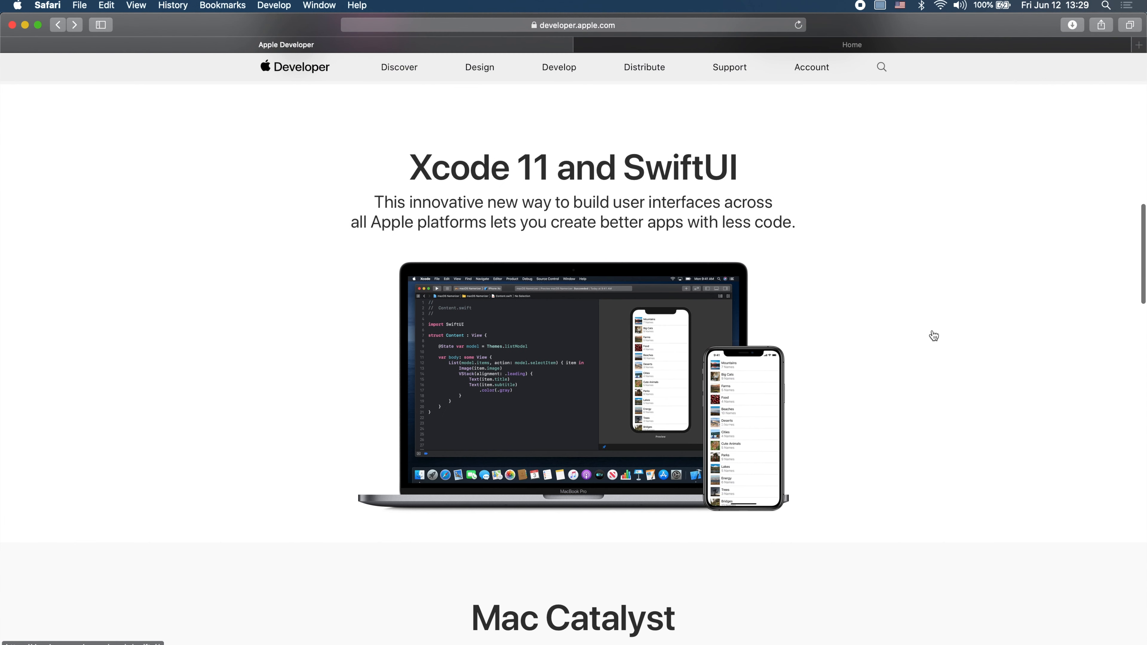
pyautogui.scroll(1, 932, 333)
pyautogui.press('super+Tab')
pyautogui.scroll(-6, 744, 431)
pyautogui.scroll(-3, 744, 431)
pyautogui.click(571, 438)
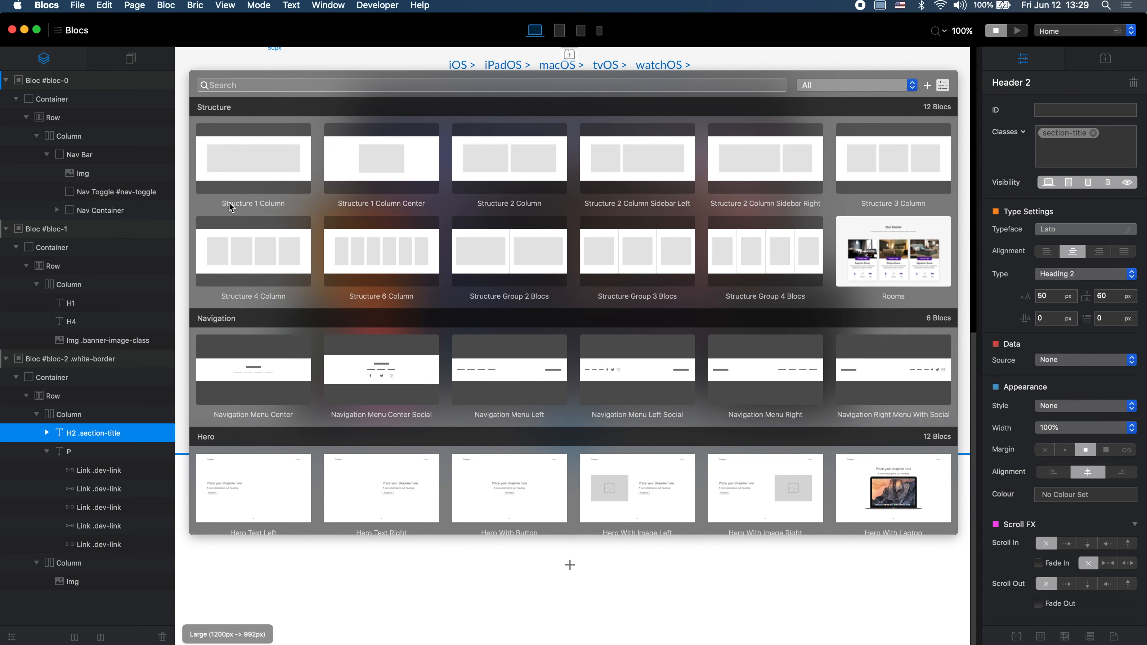
pyautogui.click(242, 160)
pyautogui.scroll(6, 768, 151)
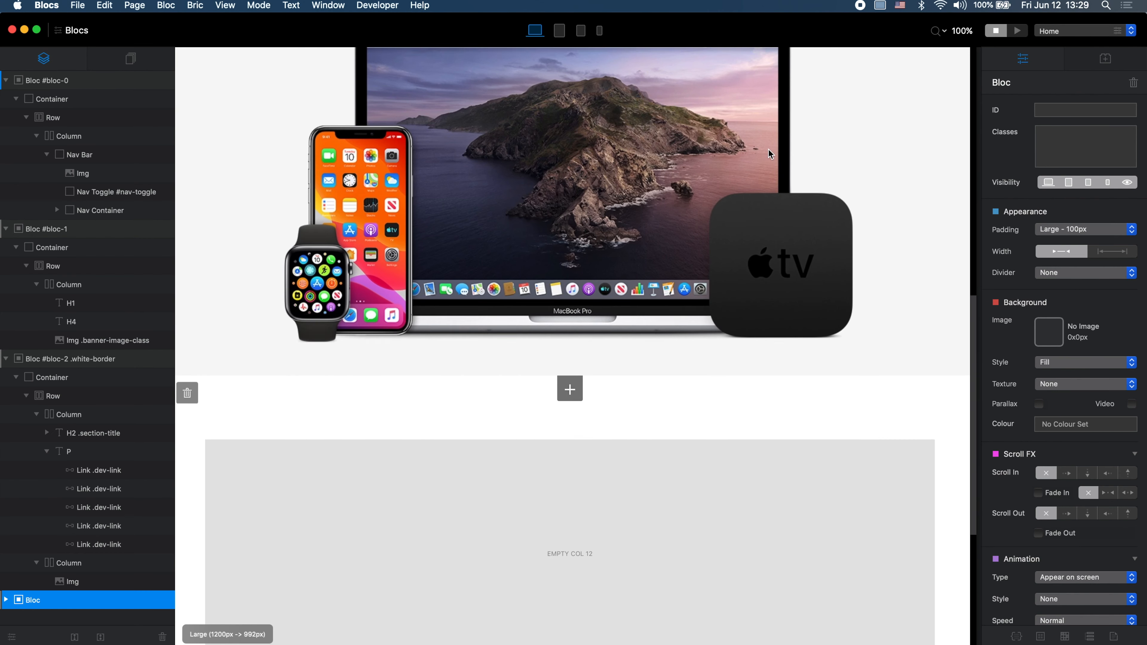
# Step: Duplicate the Apple Platforms bloc with the white-border class and glance at the original Xcode section
pyautogui.click(90, 359)
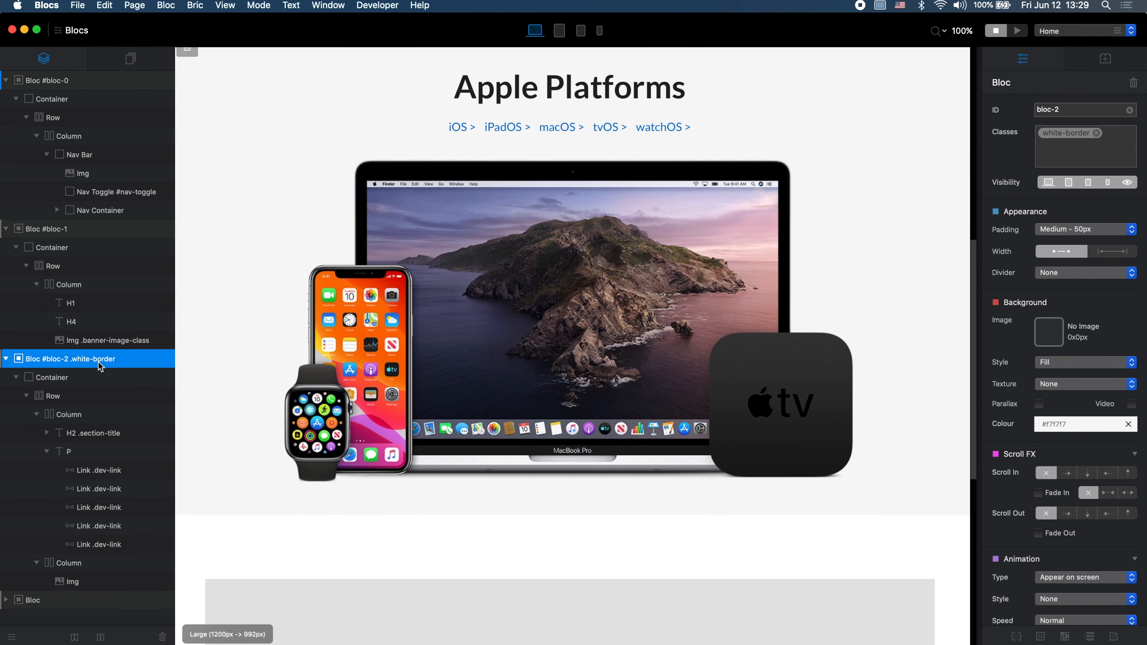
pyautogui.press('super+d')
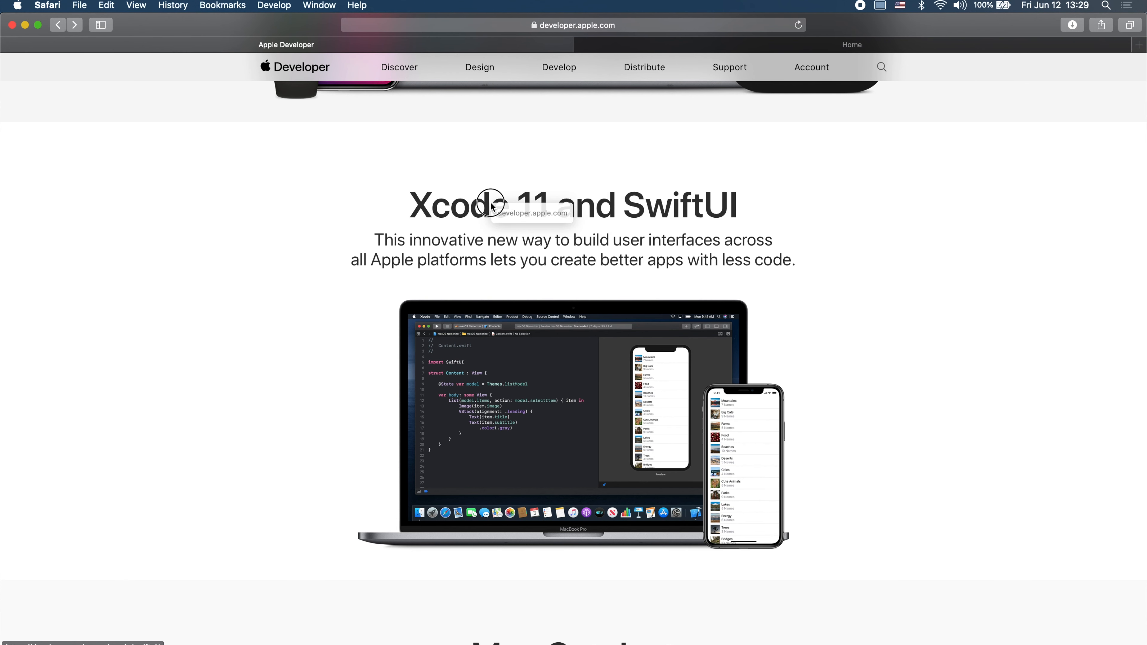
pyautogui.press('super+Tab')
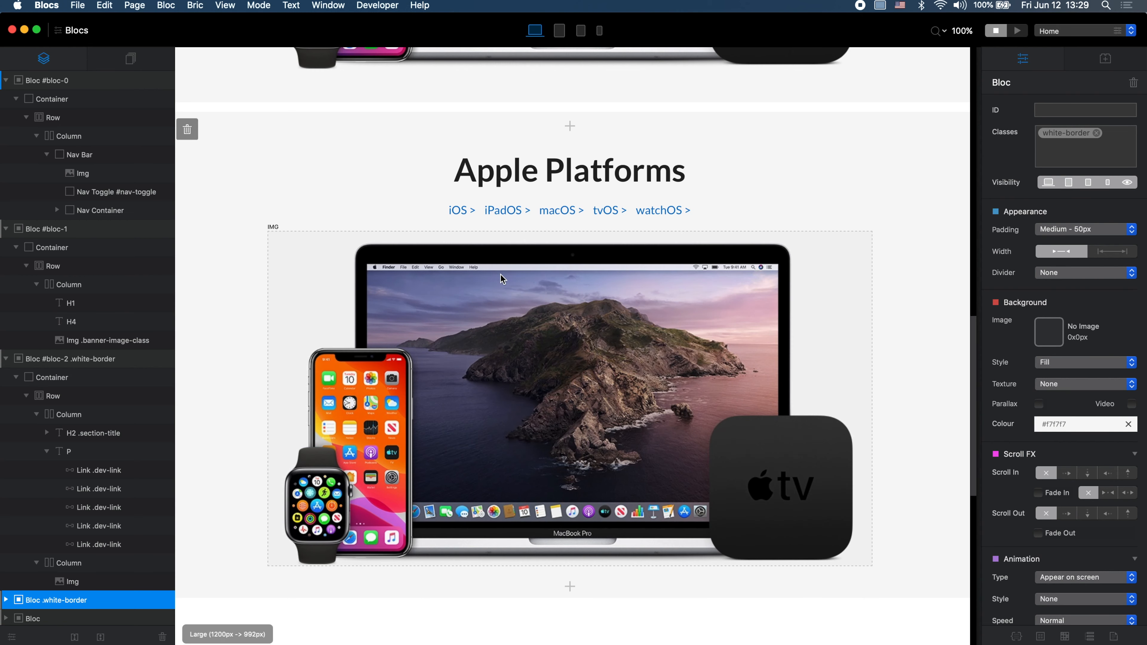
# Step: Change the duplicated section's heading to "Xcode 11 and SwiftUI", checking the wording against the original page
pyautogui.doubleClick(570, 171)
pyautogui.write('Xcode')
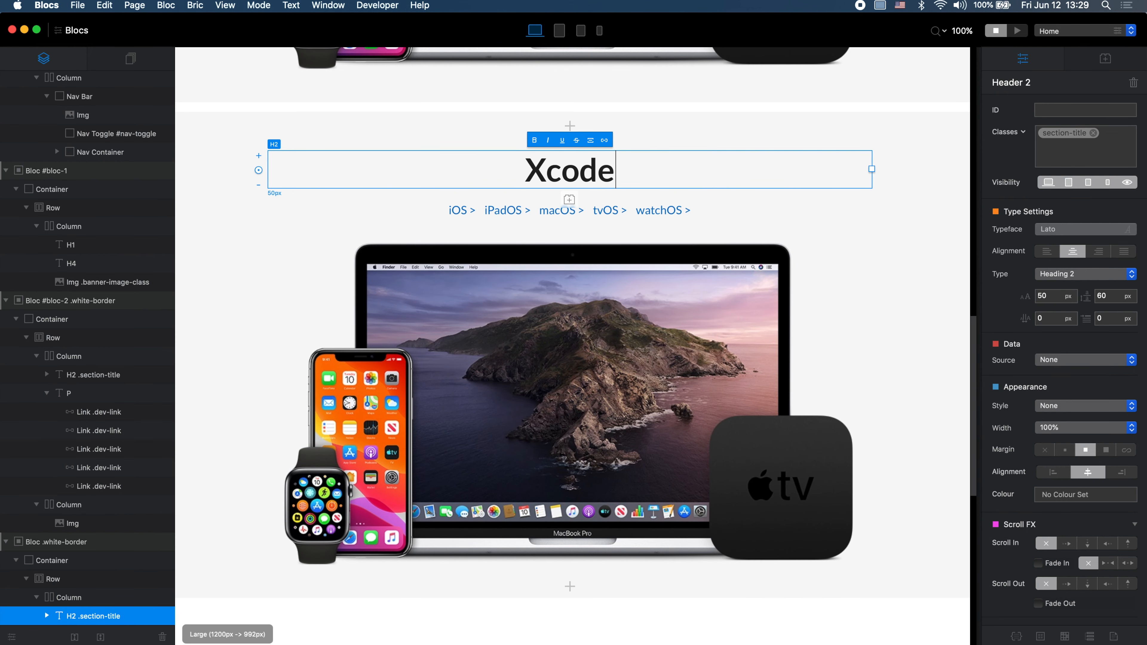
pyautogui.press('super+Tab')
pyautogui.press('super+Tab')
pyautogui.write('11 and SwiftUi')
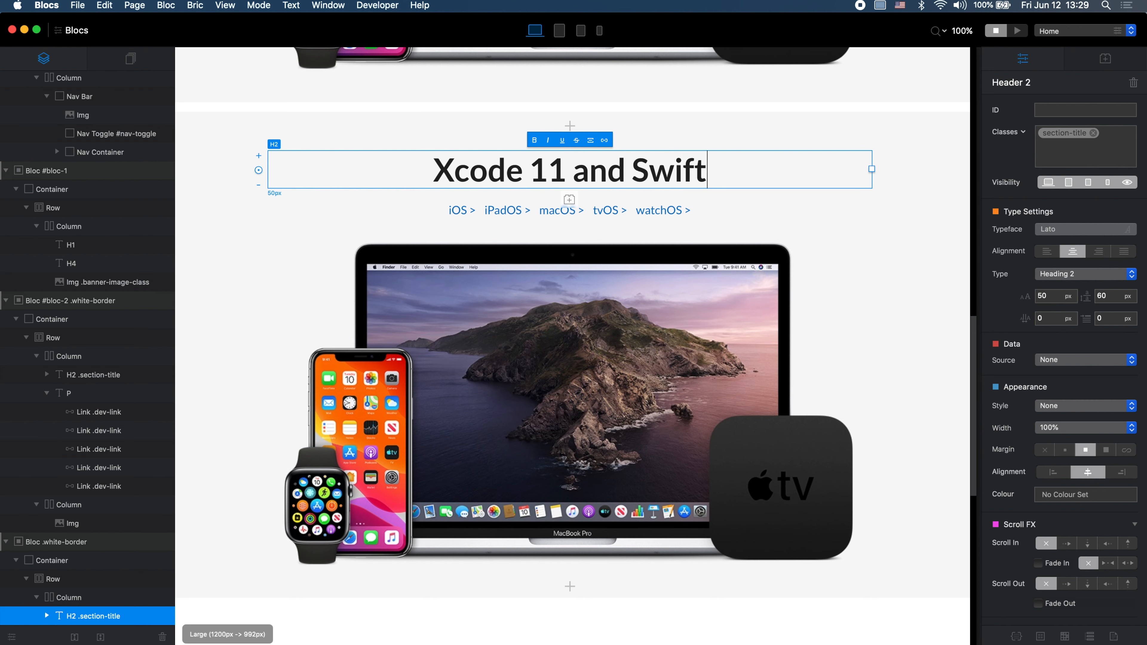
pyautogui.press('BackSpace')
pyautogui.write('I')
pyautogui.press('super+Tab')
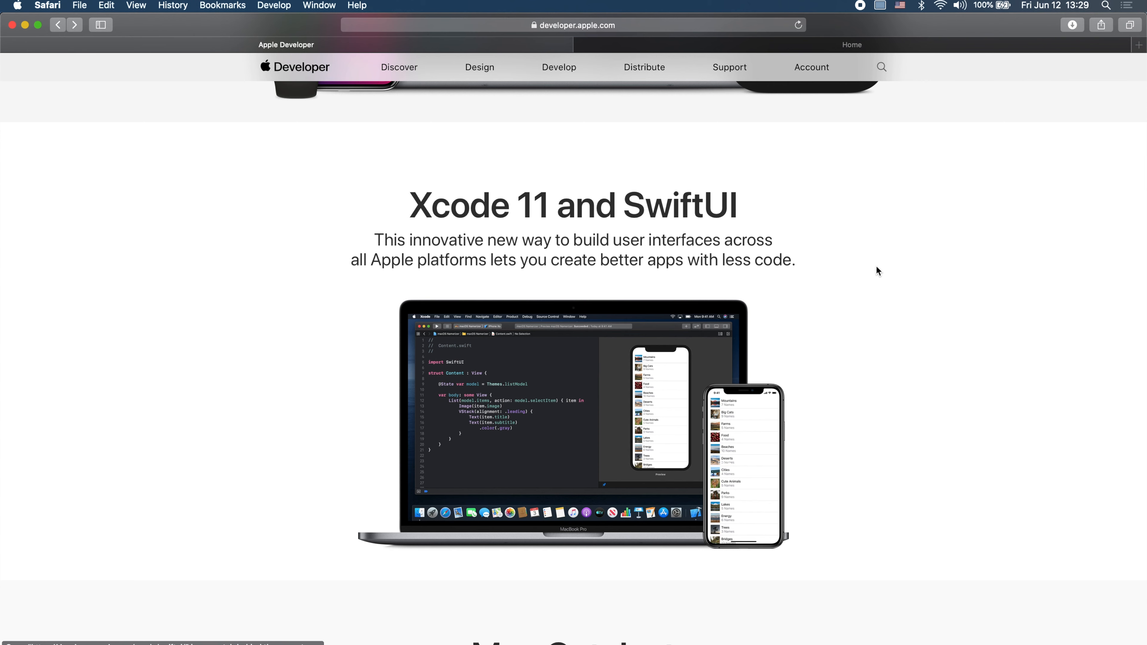
pyautogui.press('super+Tab')
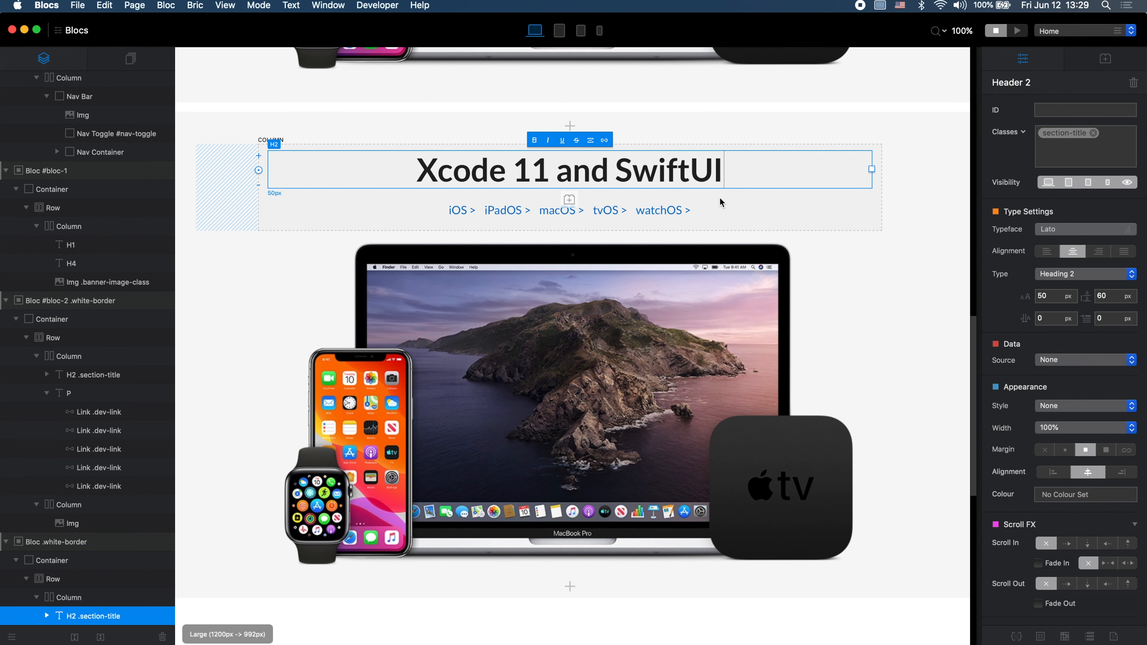
# Step: Delete the platform links paragraph from the duplicated section and insert a new Paragraph bric below the Xcode heading
pyautogui.click(720, 201)
pyautogui.press('BackSpace')
pyautogui.scroll(-1, 719, 200)
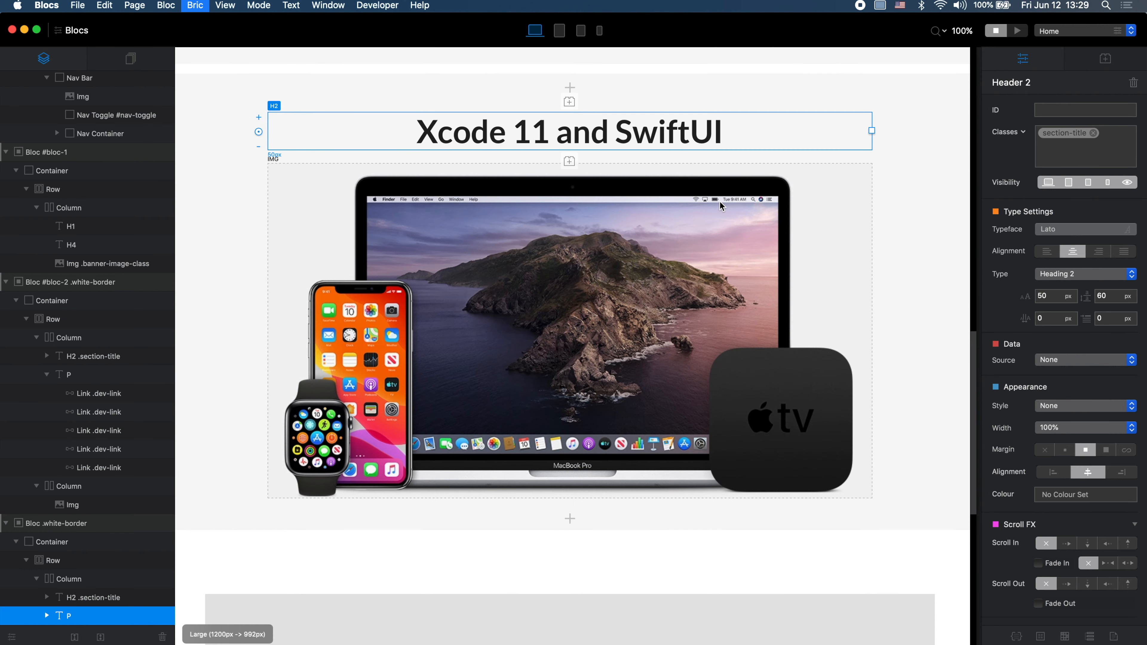
pyautogui.press('Return')
pyautogui.write('p')
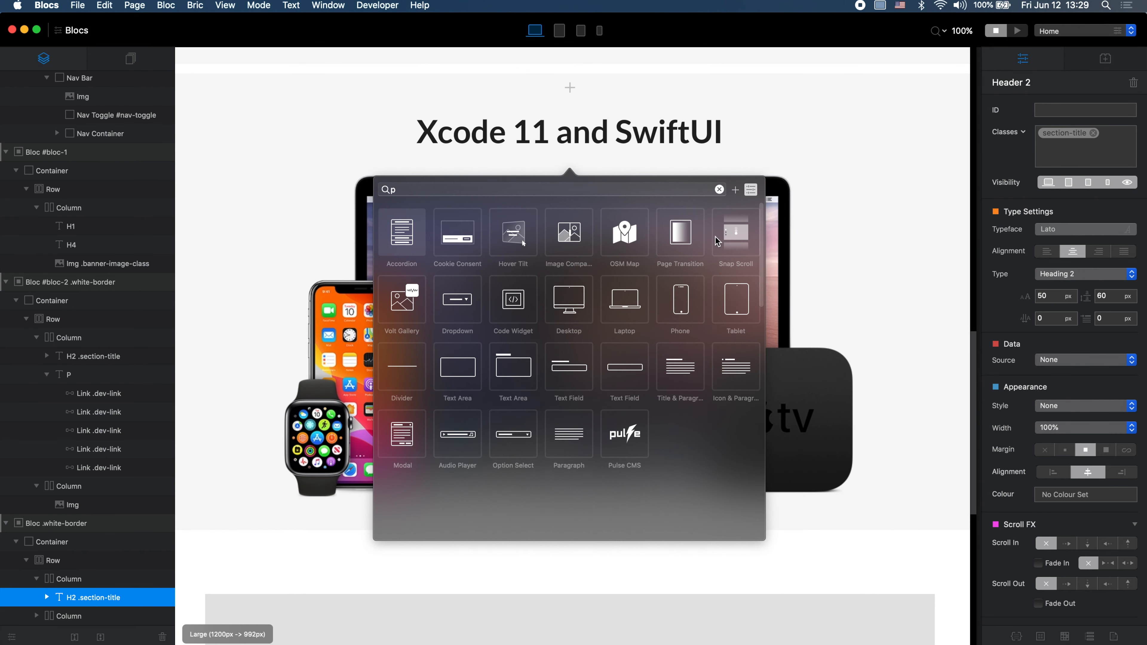
pyautogui.click(558, 441)
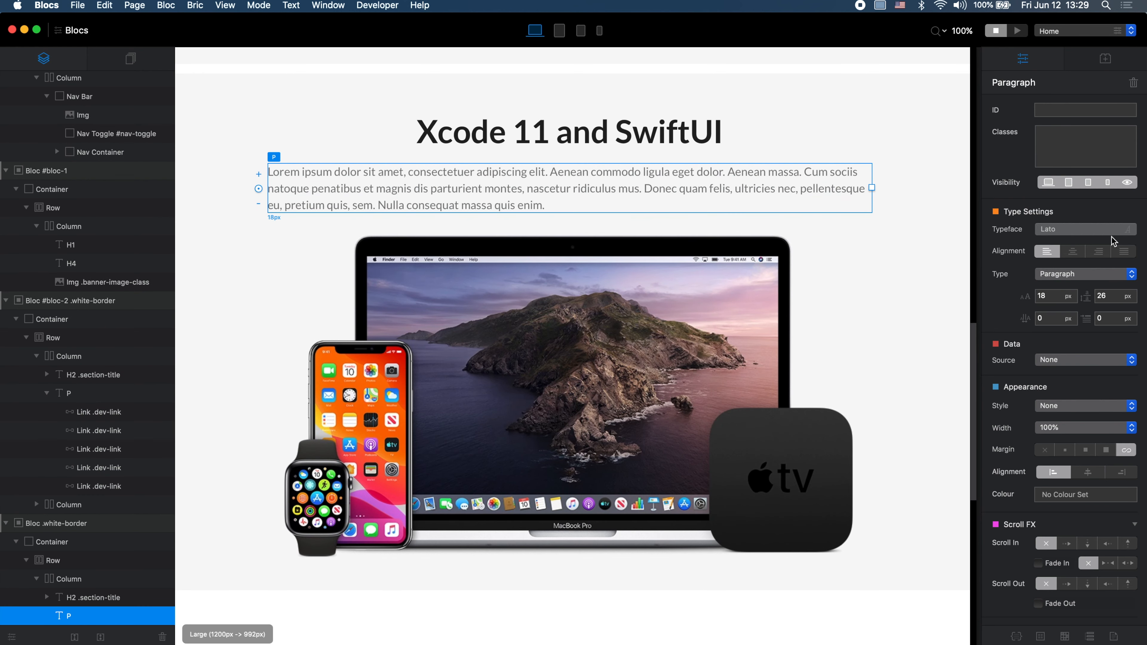
# Step: Centre the new paragraph's text and set its type to Heading 4 after trying Heading 3
pyautogui.click(1073, 251)
pyautogui.click(1078, 274)
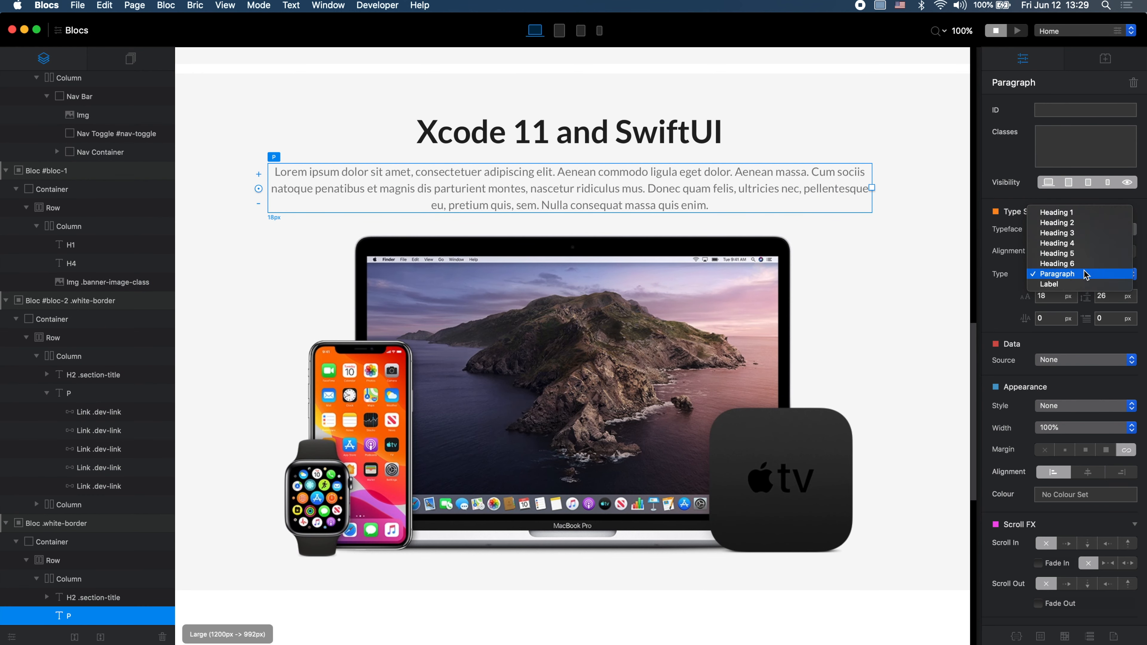
pyautogui.click(1079, 239)
pyautogui.click(1081, 274)
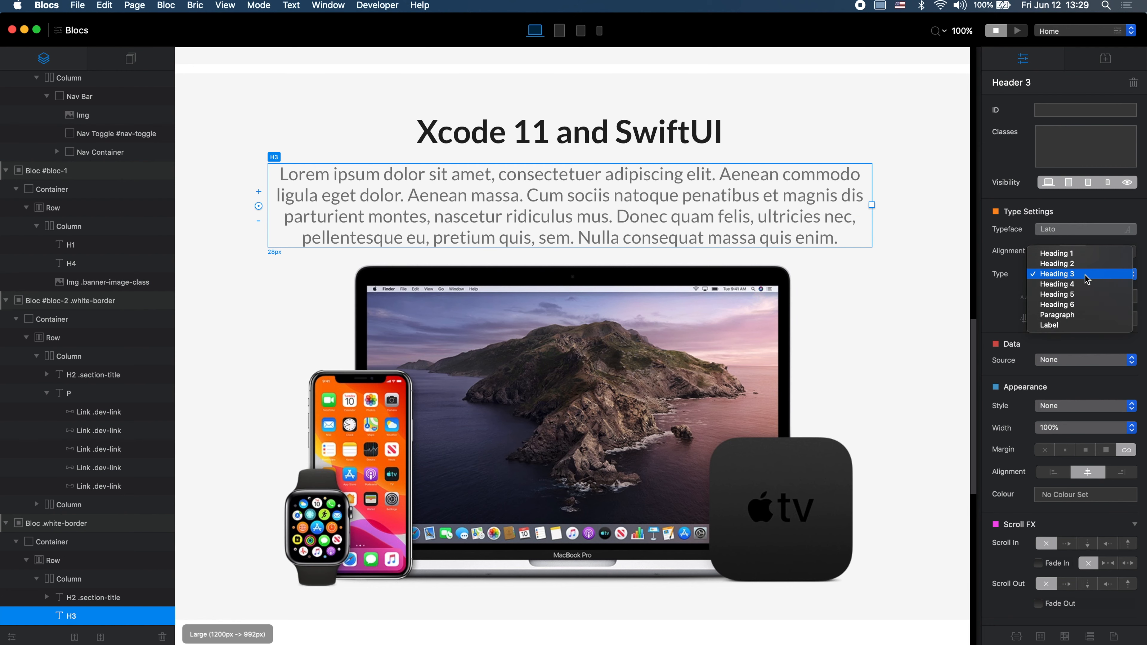
pyautogui.click(1086, 283)
# Step: Replace the placeholder with "This innovative new way to build user interfaces across all Apple platforms lets you crate better apps with less code."
pyautogui.moveTo(810, 25); pyautogui.dragTo(811, 353)
pyautogui.doubleClick(701, 517)
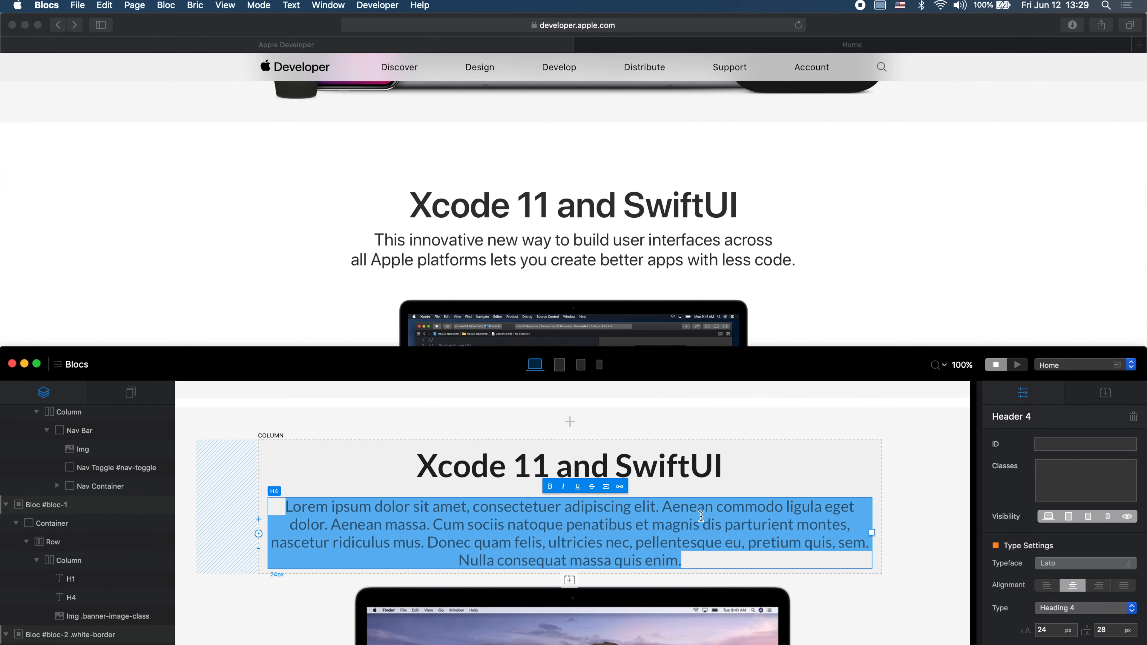
pyautogui.write('This innovative new way to build use')
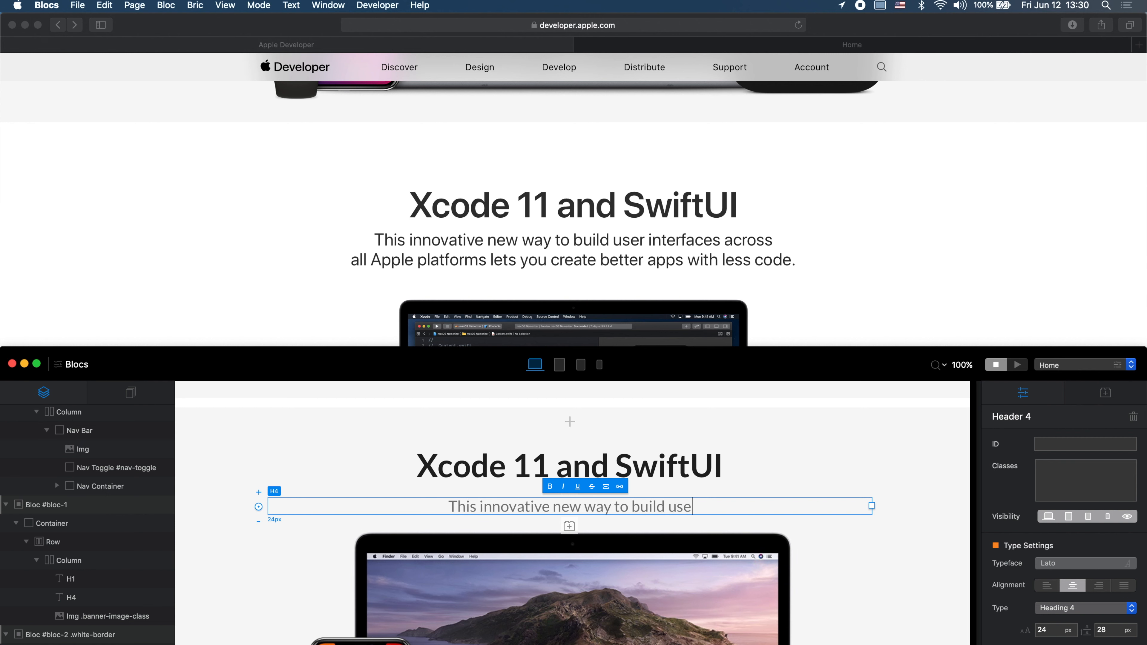
pyautogui.write('r interfaces across all Apple platforms lets you crate better apps with less code.')
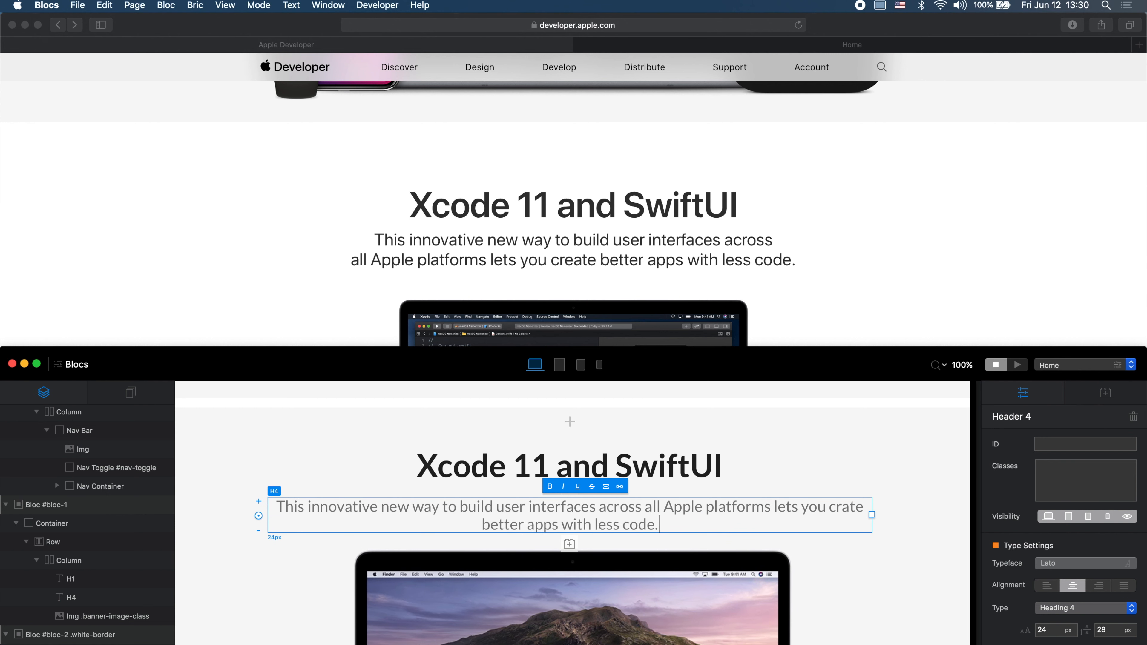
pyautogui.moveTo(888, 352); pyautogui.dragTo(886, 16)
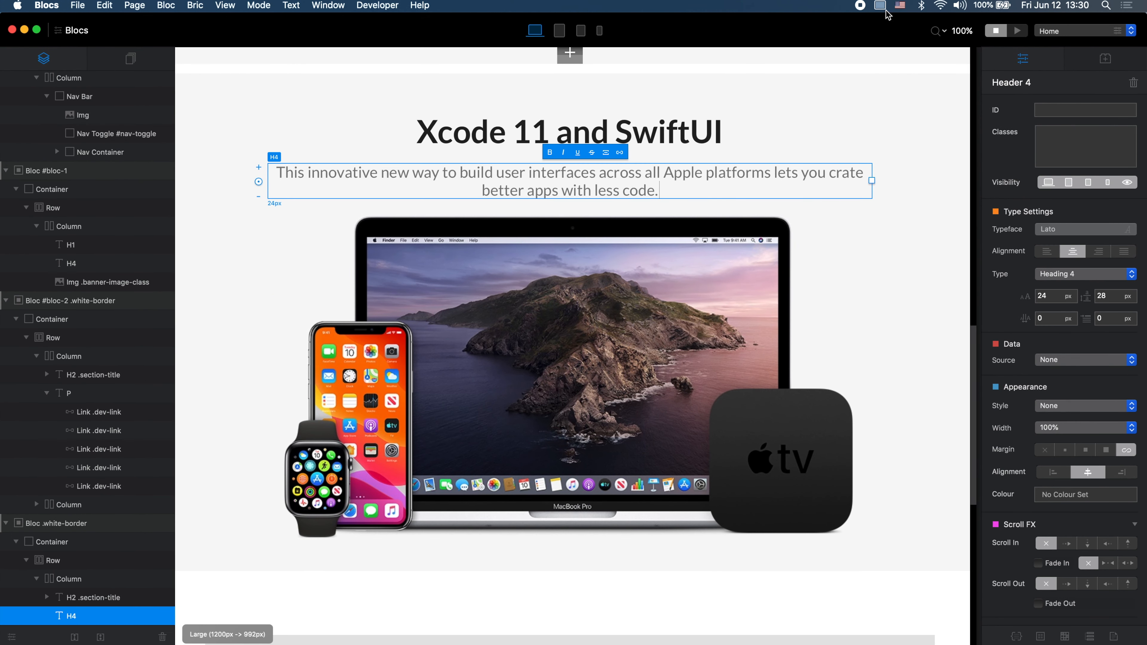
# Step: Set the column holding the Xcode heading and subtitle to width 8 and offset 2
pyautogui.click(818, 154)
pyautogui.click(818, 154)
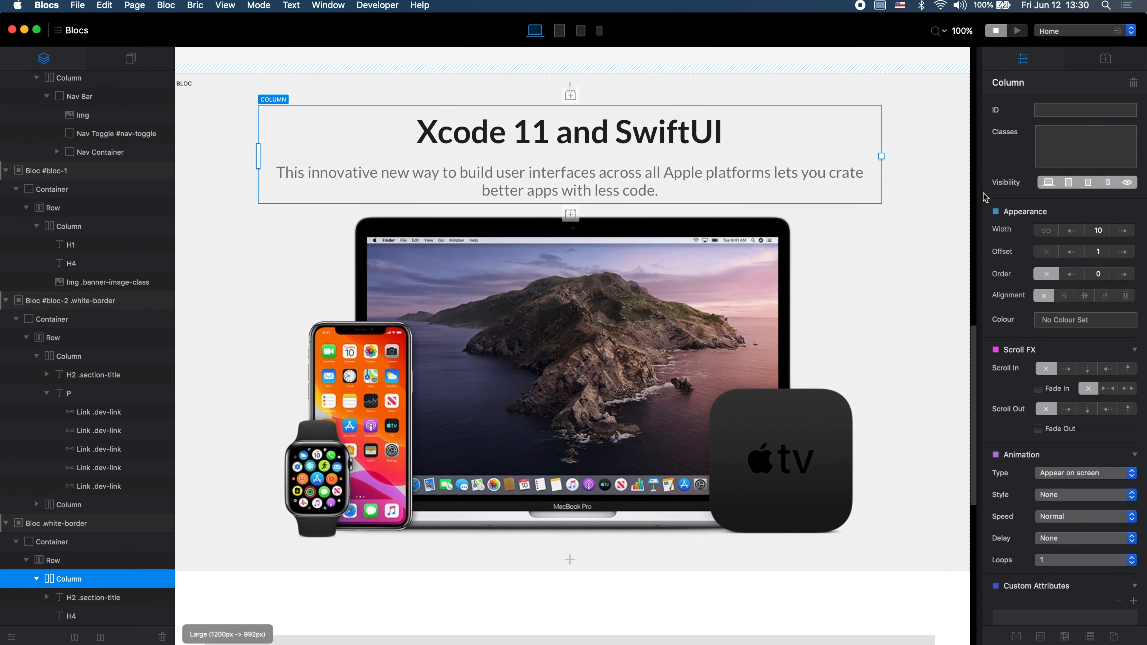
pyautogui.click(1075, 235)
pyautogui.click(1075, 235)
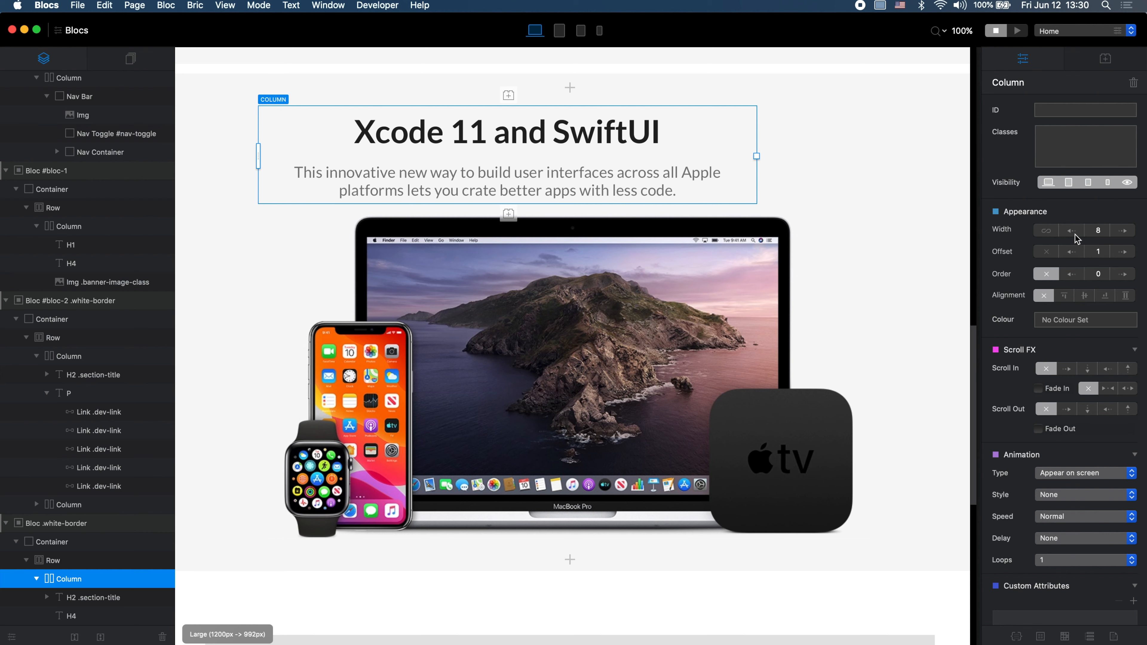
pyautogui.click(1121, 253)
# Step: Colour the Xcode subtitle with a new global swatch set to Tungsten (#424242) and give the subtitle a medium margin
pyautogui.click(746, 195)
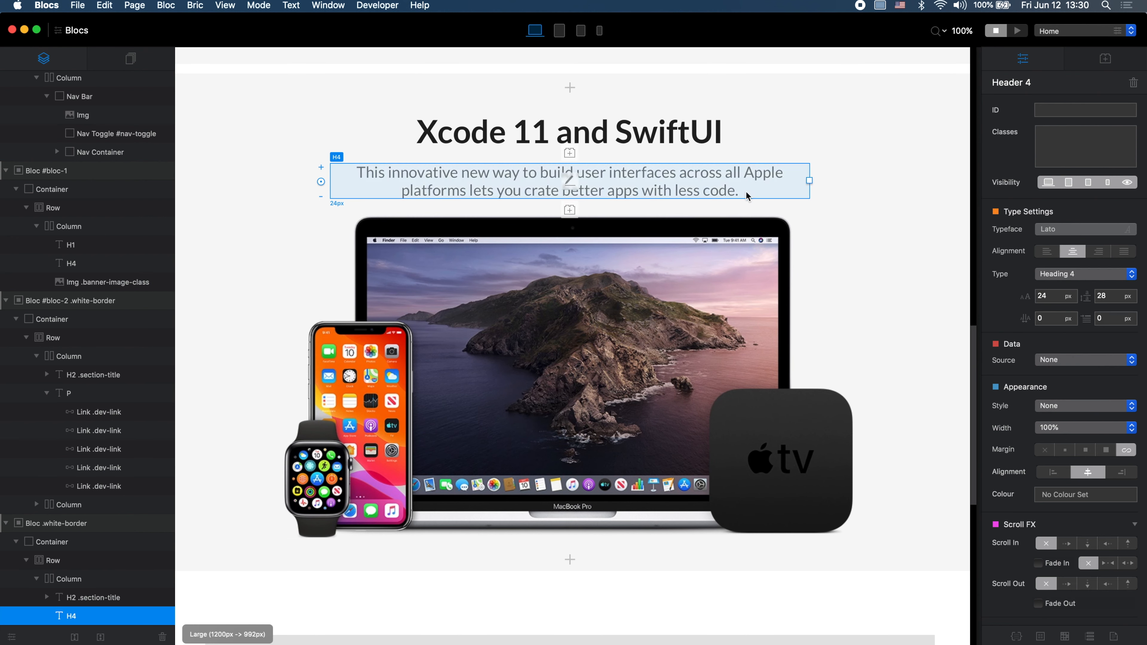
pyautogui.click(1097, 495)
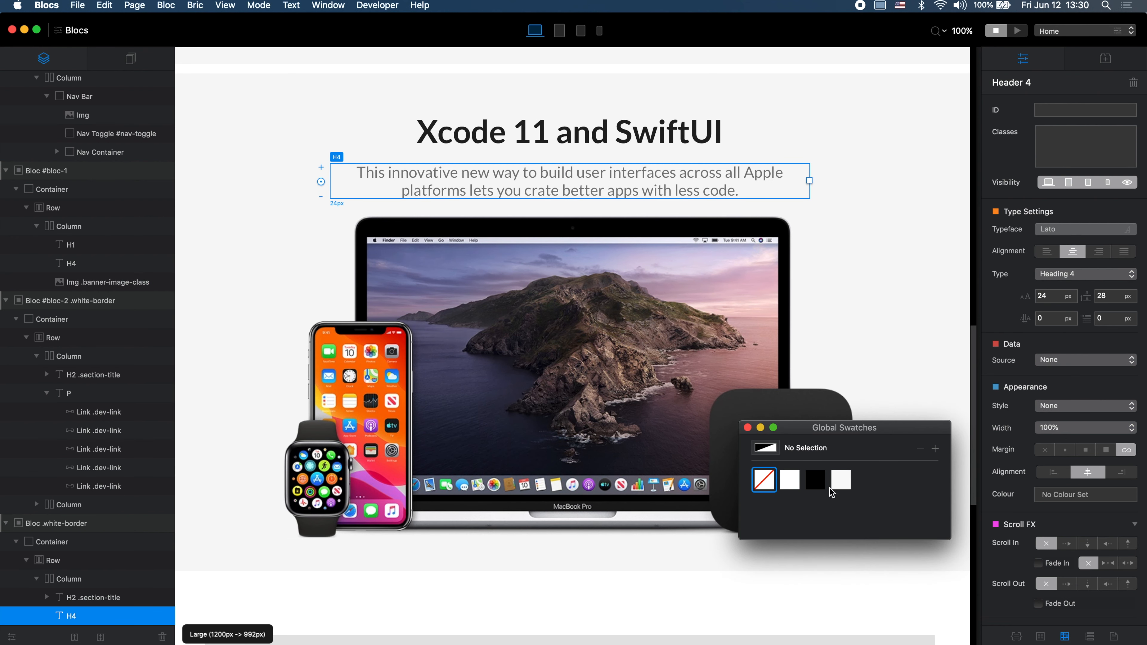
pyautogui.click(934, 448)
pyautogui.click(765, 447)
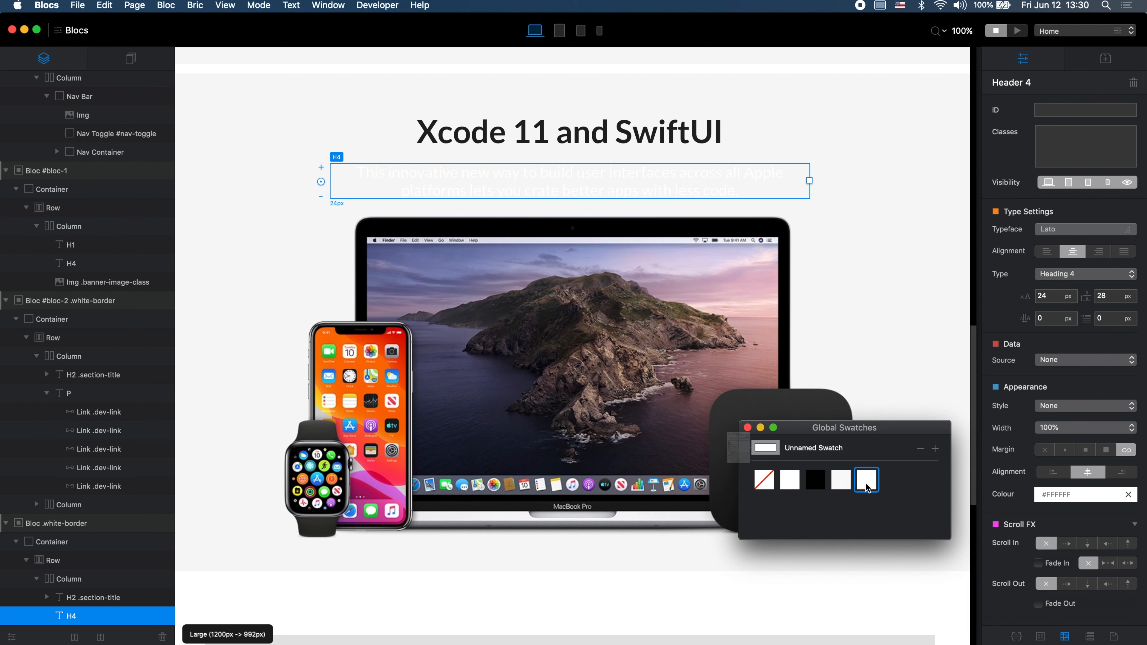
pyautogui.scroll(3, 622, 434)
pyautogui.click(640, 437)
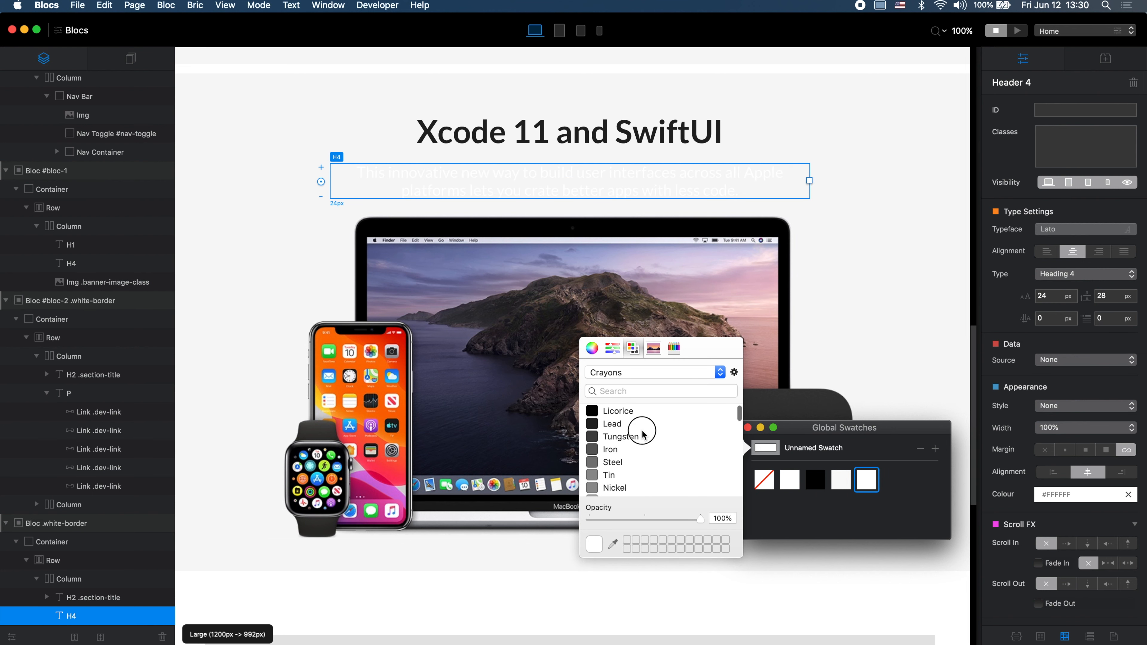
pyautogui.click(637, 450)
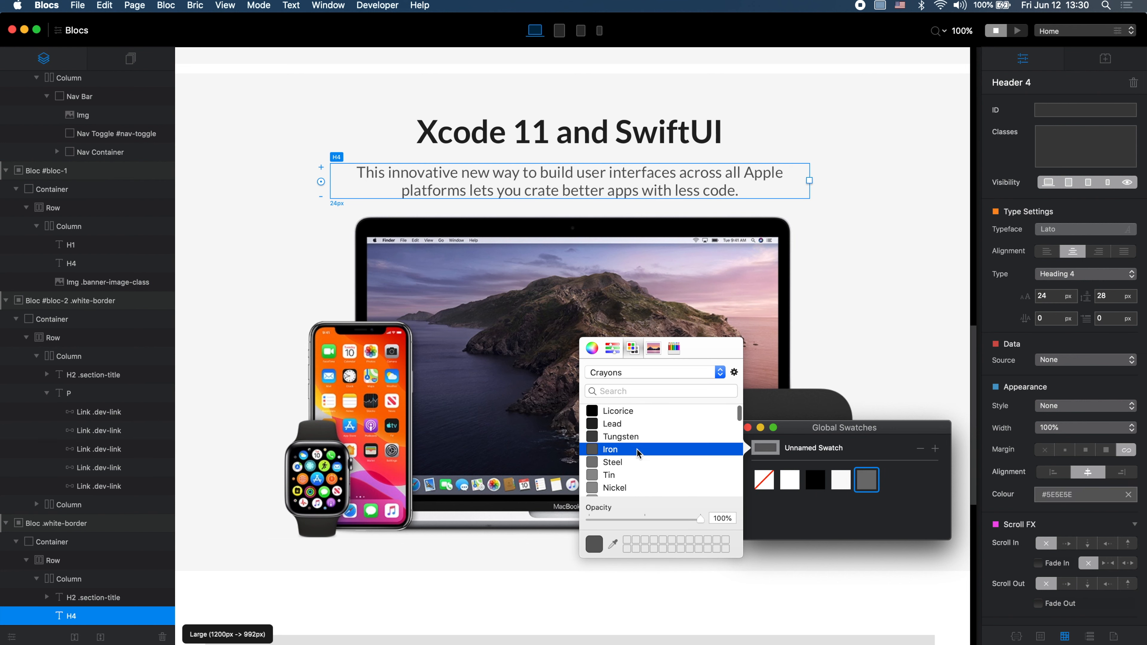
pyautogui.click(648, 439)
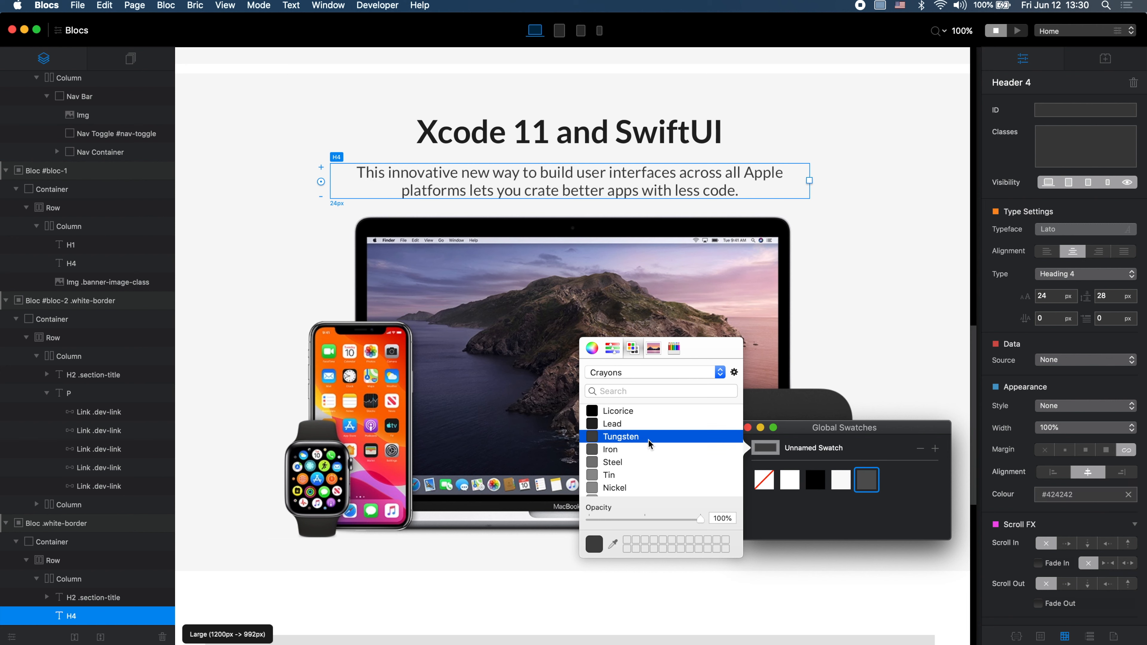
pyautogui.click(805, 436)
pyautogui.click(748, 427)
pyautogui.click(1093, 449)
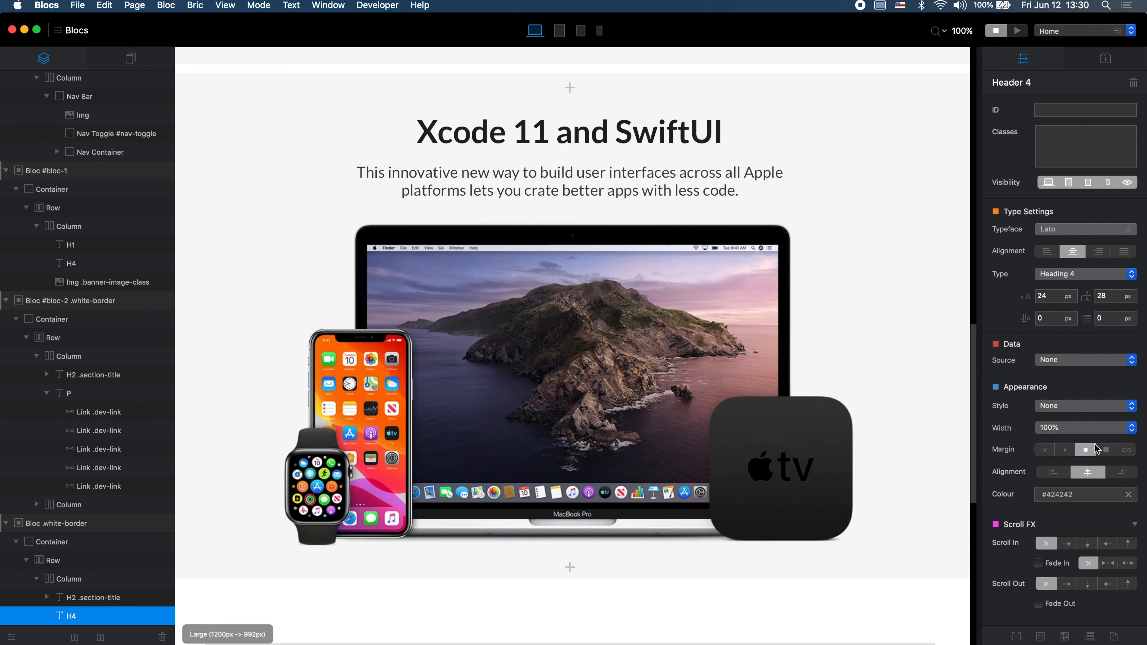
# Step: Set the Xcode bloc's background colour to the white #FFFFFF swatch
pyautogui.click(882, 86)
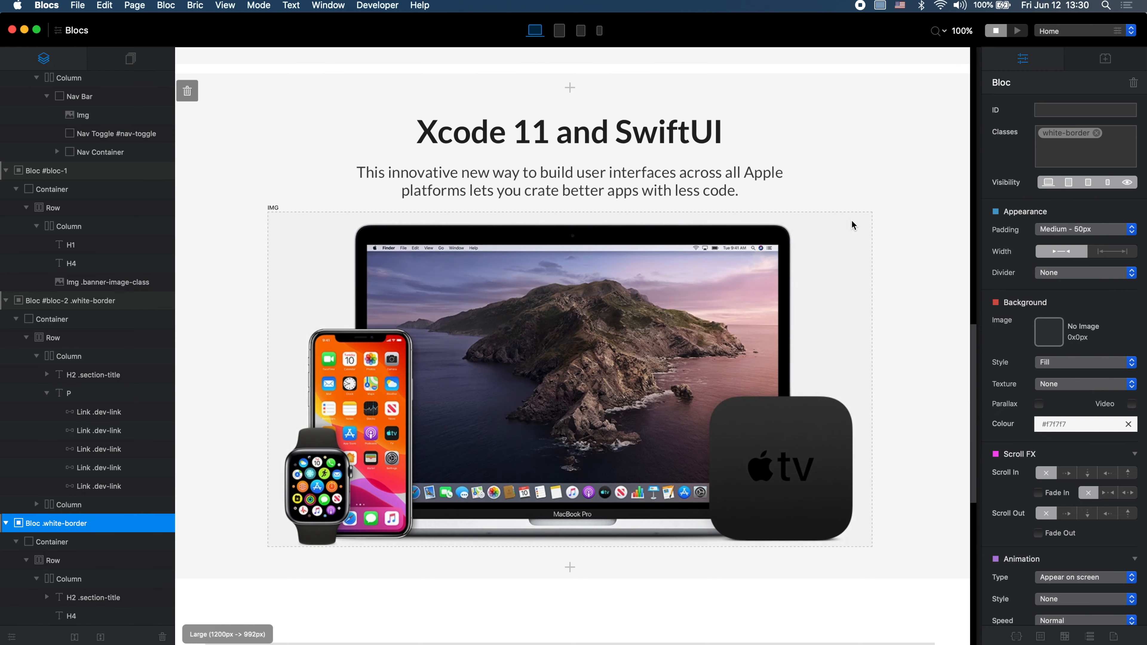
pyautogui.click(1077, 427)
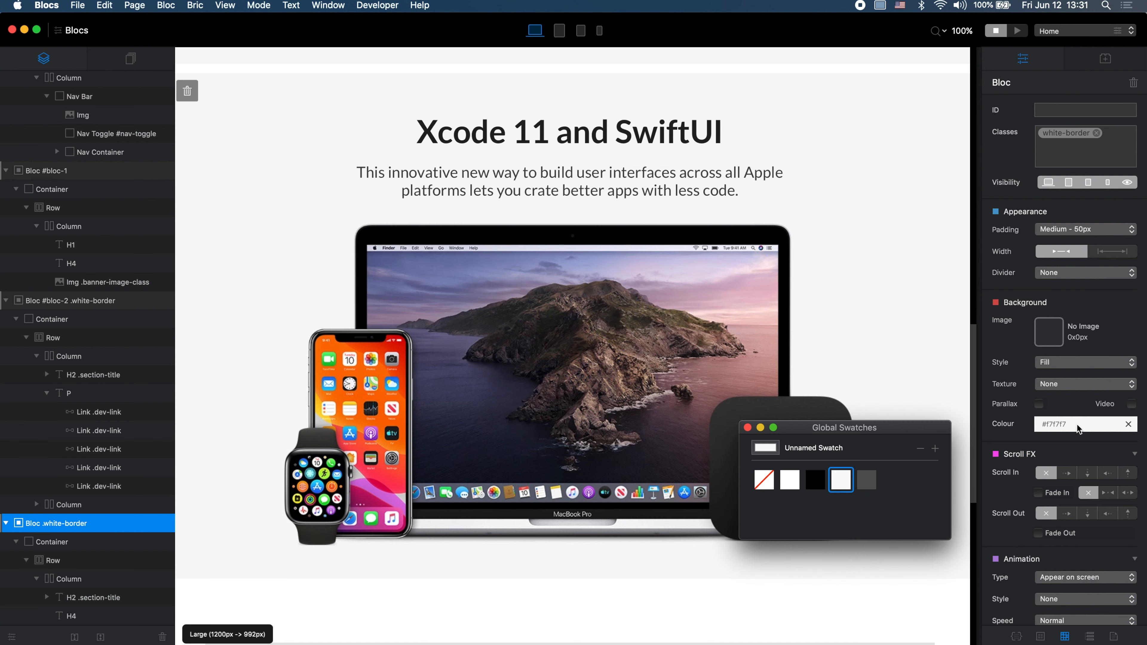
pyautogui.click(789, 483)
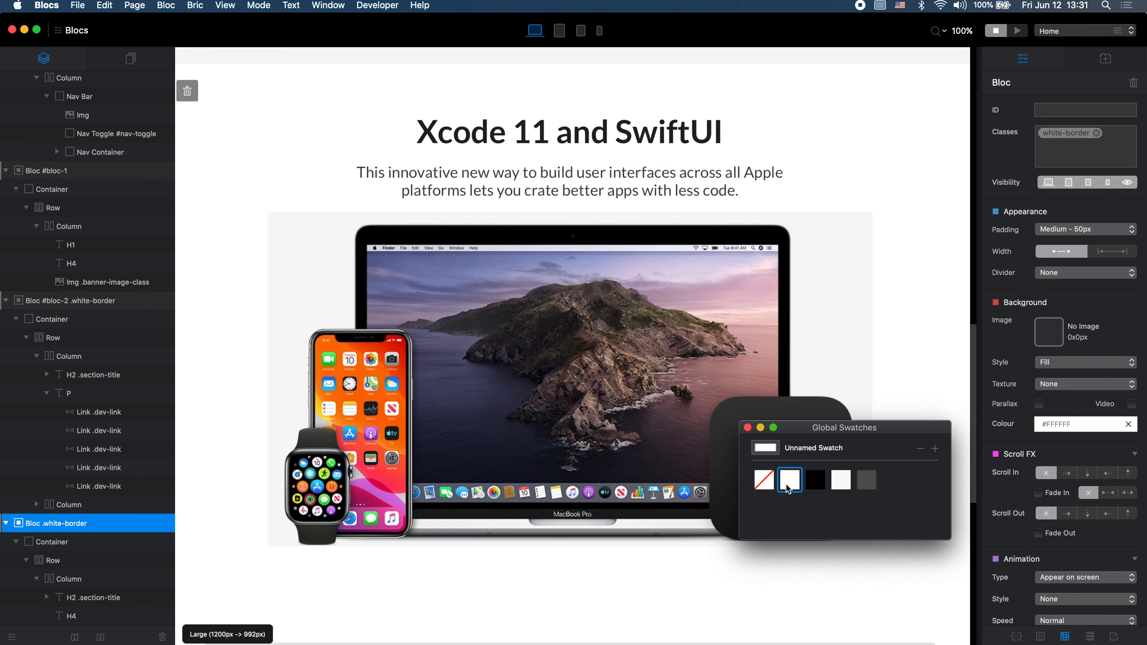
pyautogui.click(748, 427)
# Step: Open the asset selection for the Xcode section's image and browse it for a replacement picture, checking the original page
pyautogui.press('super+Tab')
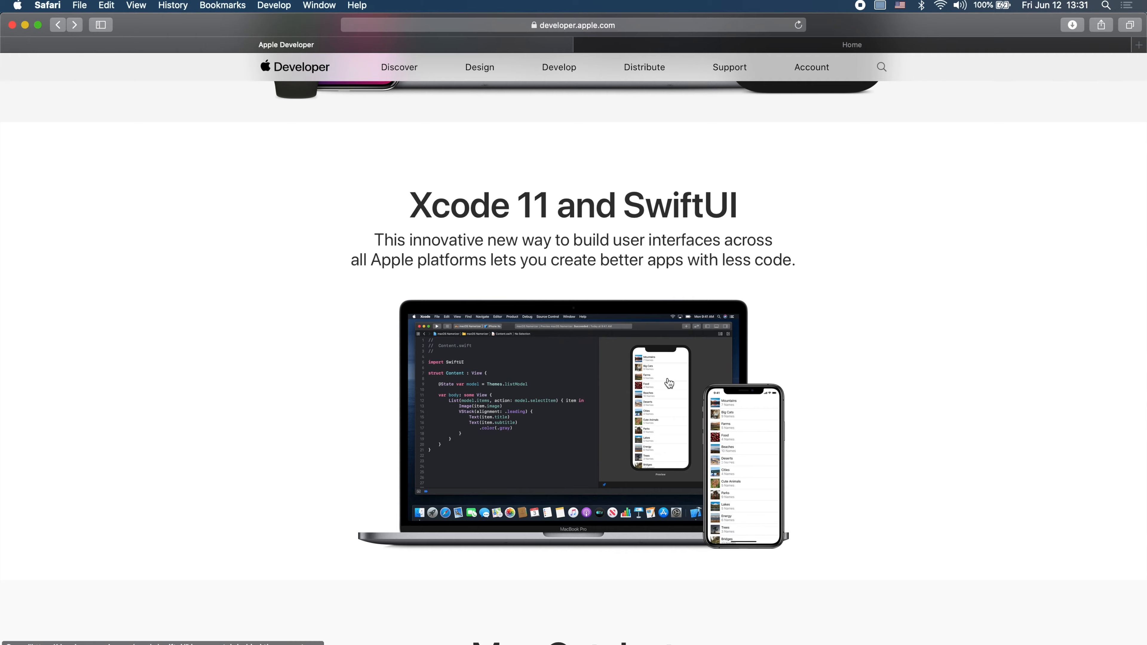
pyautogui.press('super+Tab')
pyautogui.doubleClick(678, 377)
pyautogui.scroll(-5, 955, 402)
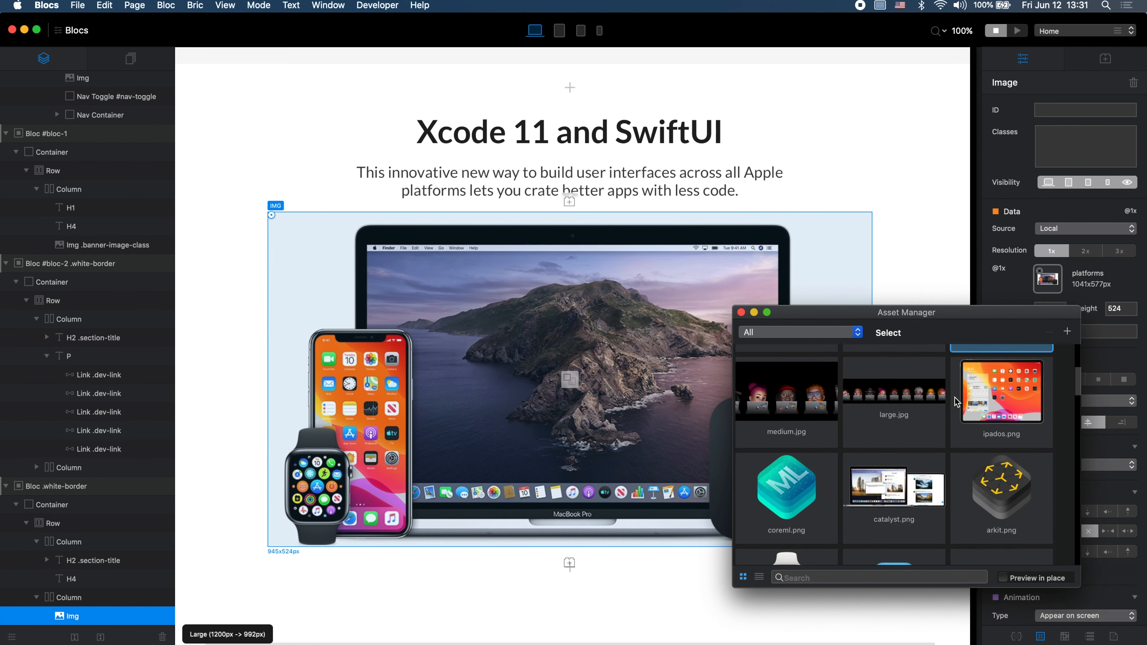
pyautogui.press('super+Tab')
pyautogui.press('super+Tab')
pyautogui.scroll(-5, 955, 402)
pyautogui.scroll(5, 955, 402)
pyautogui.scroll(5, 955, 402)
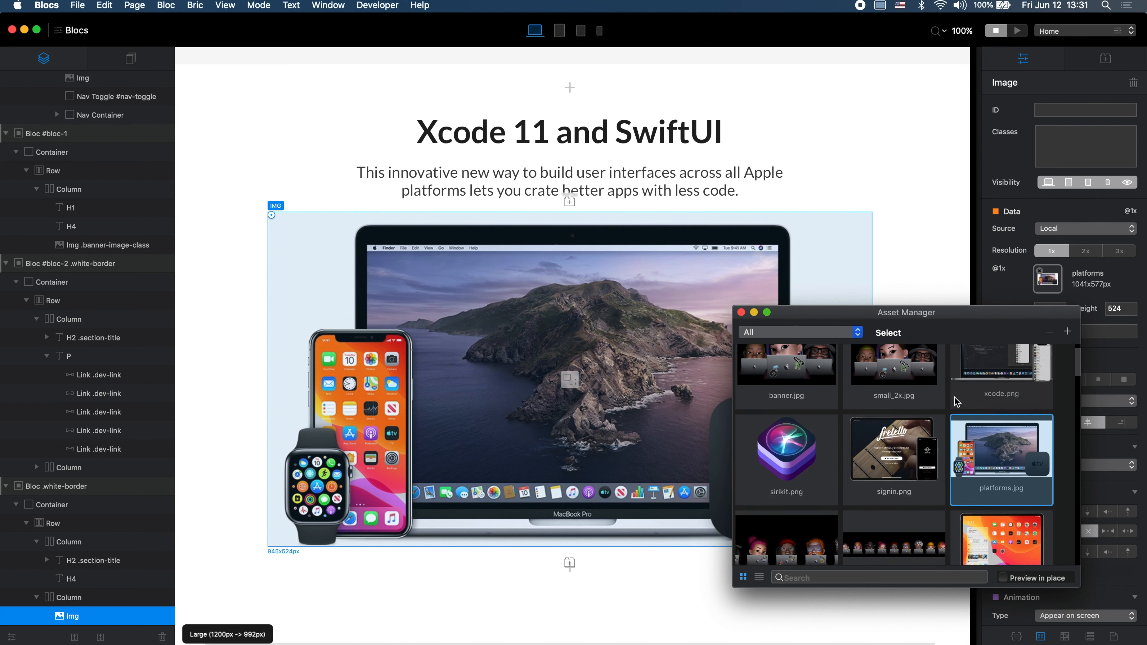
# Step: Set the image in the Xcode 11 and SwiftUI section to xcode.png and compare it with the Apple Developer page in Safari
pyautogui.click(957, 397)
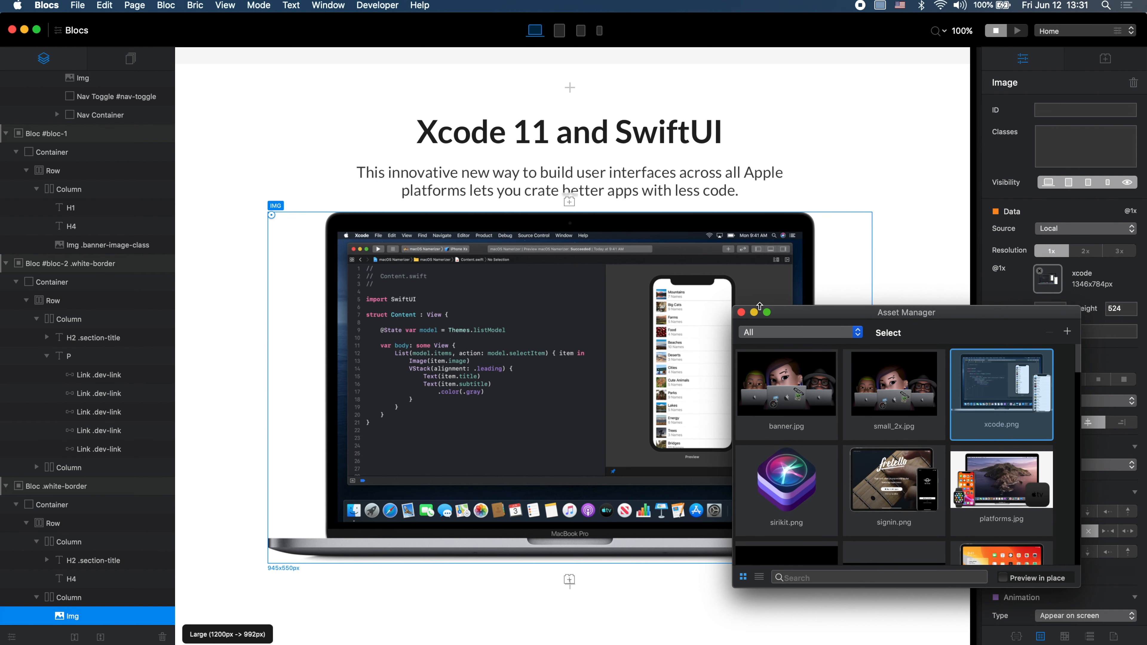
pyautogui.click(741, 312)
pyautogui.press('super+Tab')
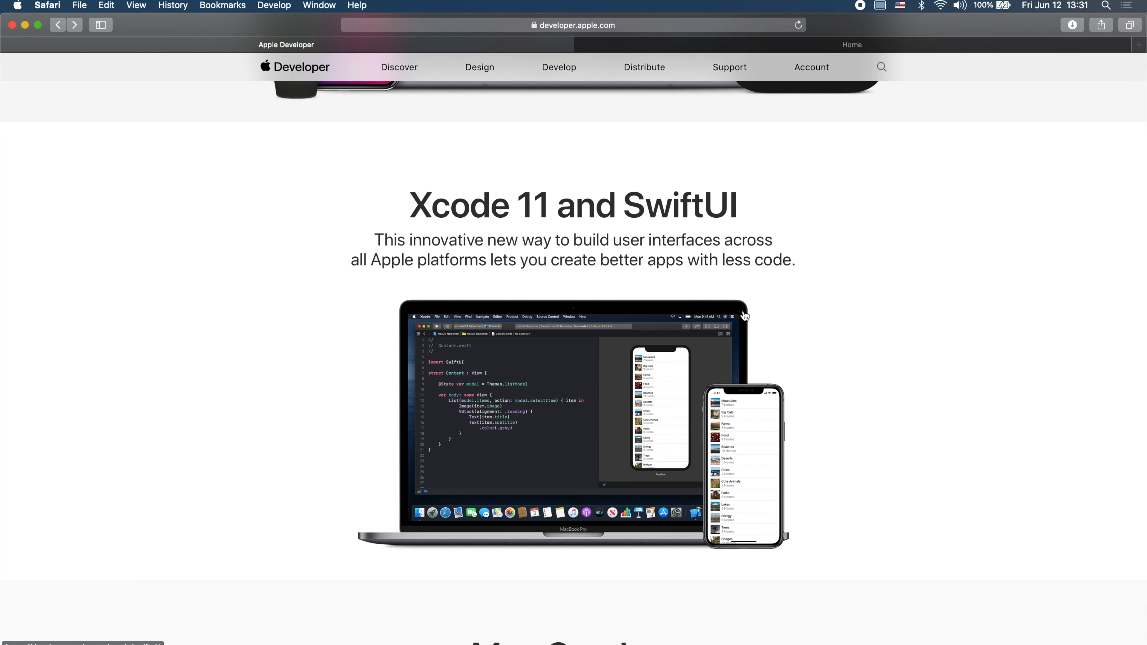
pyautogui.scroll(5, 744, 315)
pyautogui.scroll(-5, 744, 314)
pyautogui.press('super+Tab')
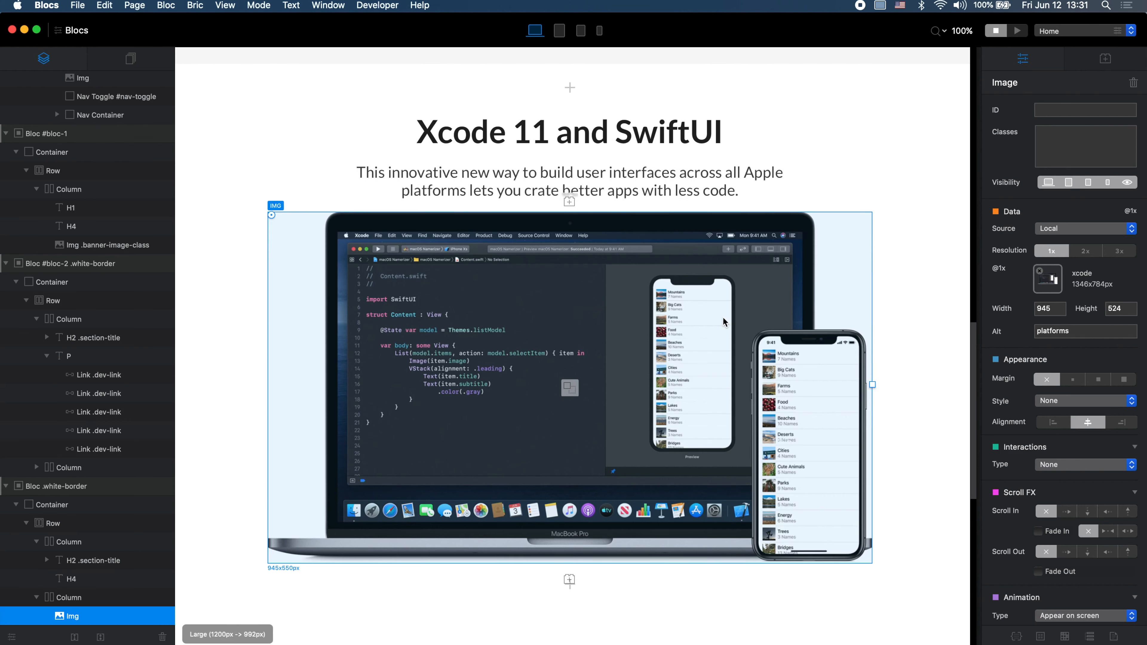
# Step: Set the Xcode image's column to width 8 and offset 2 at the Large breakpoint
pyautogui.click(877, 272)
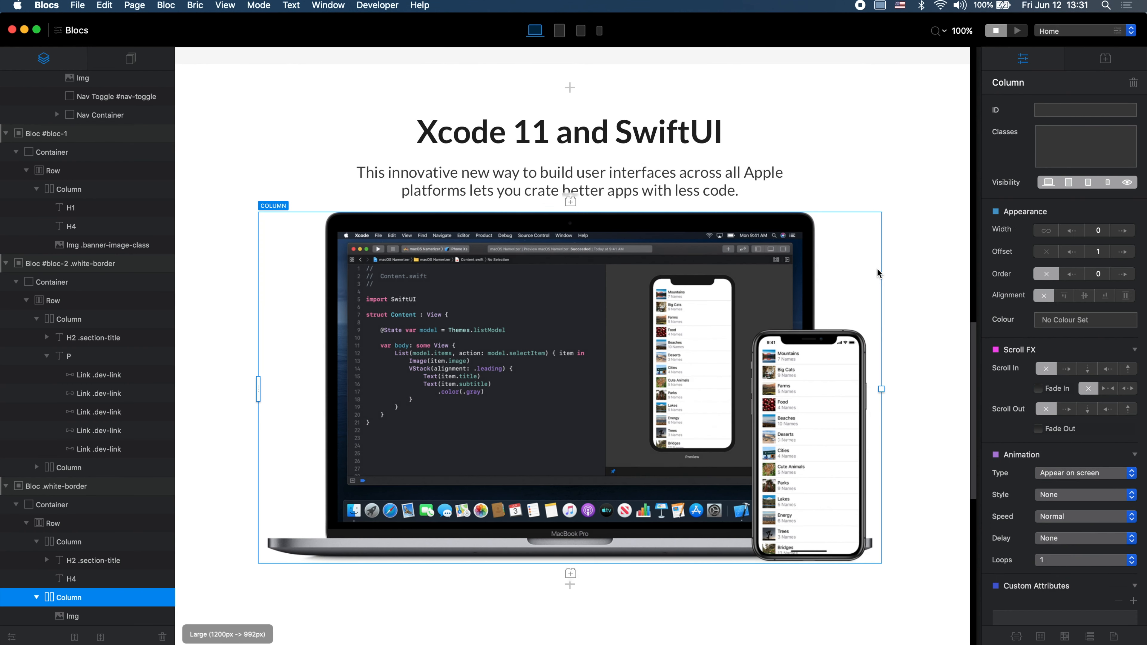
pyautogui.click(1123, 230)
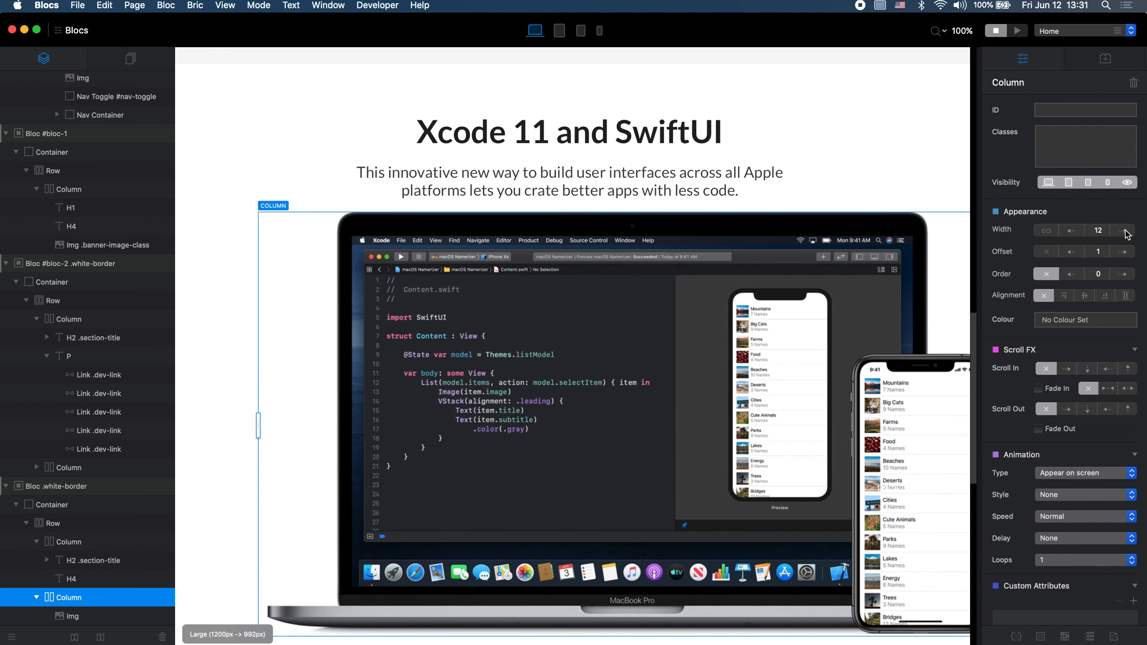
pyautogui.click(1061, 231)
pyautogui.click(1061, 231)
pyautogui.click(1061, 231)
pyautogui.click(1061, 231)
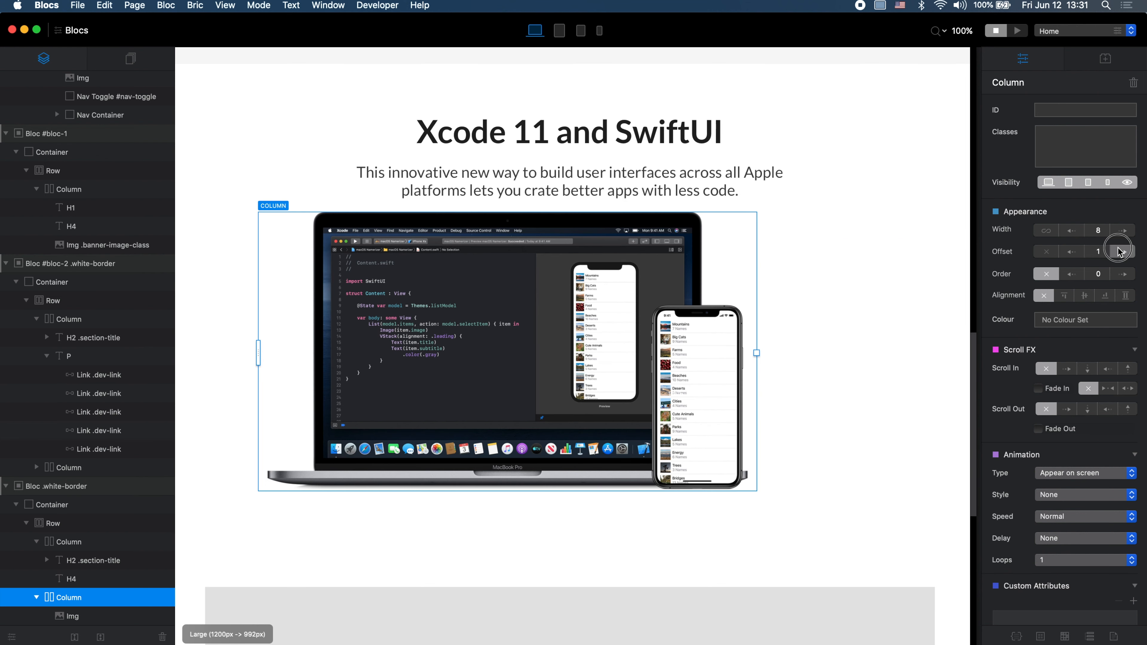
pyautogui.click(1119, 252)
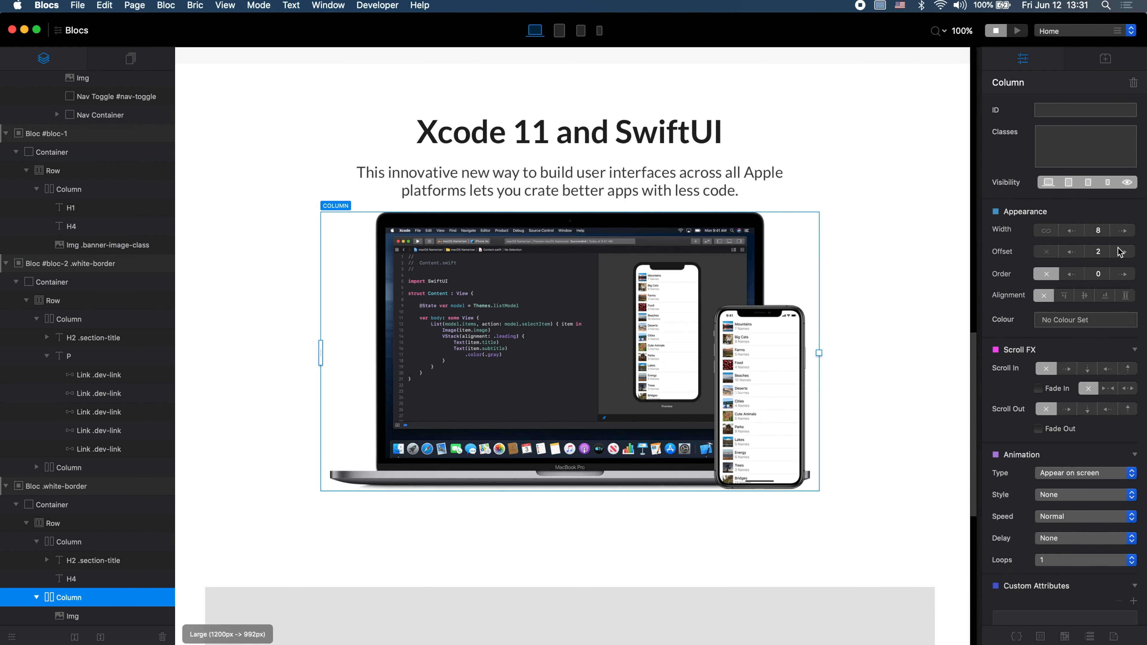
# Step: Apply the largest preset margin to the Heading 4 subtitle beneath Xcode 11 and SwiftUI
pyautogui.click(746, 172)
pyautogui.click(1107, 451)
pyautogui.scroll(3, 880, 288)
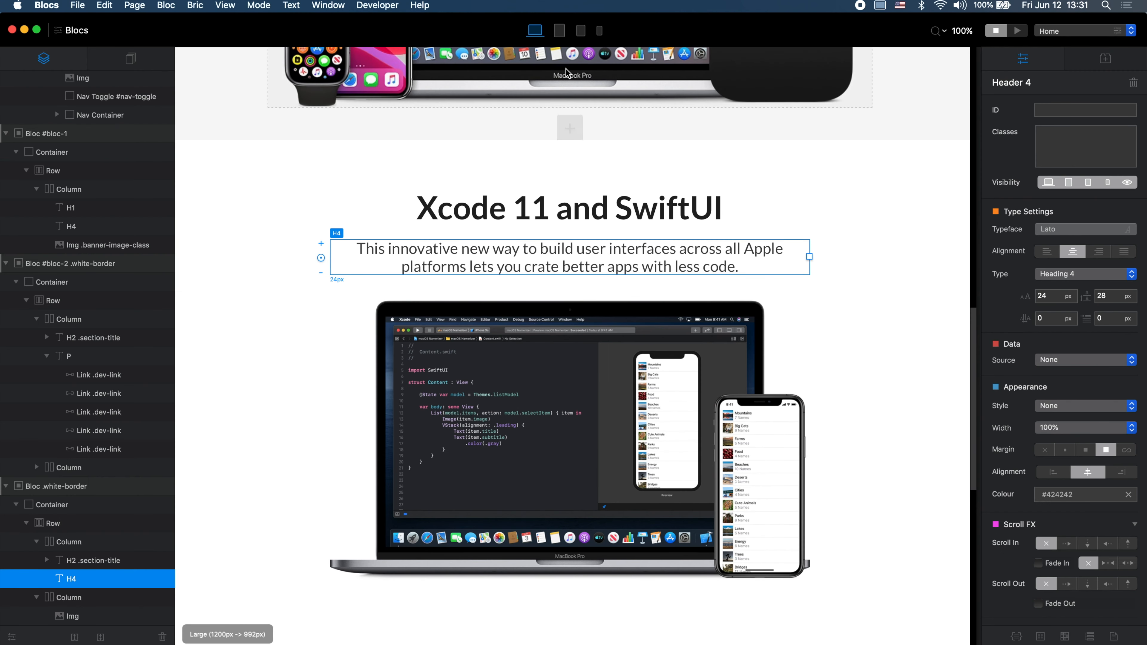
# Step: Set the Xcode image's column to width 8 and offset 2 at the Medium breakpoint
pyautogui.click(560, 31)
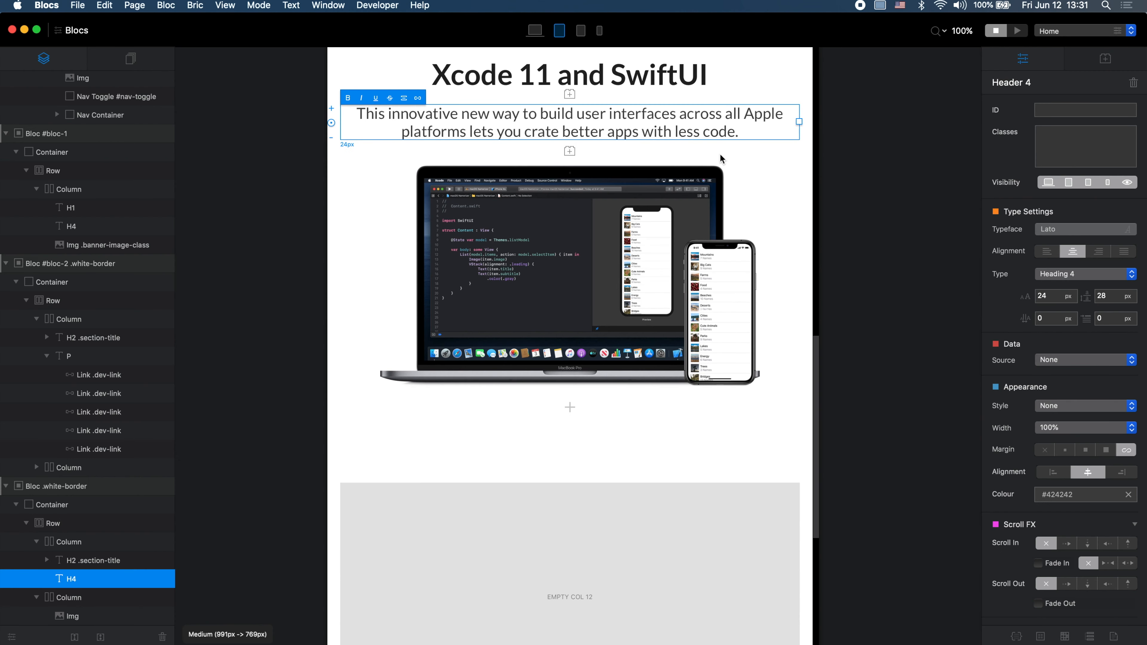
pyautogui.scroll(4, 720, 155)
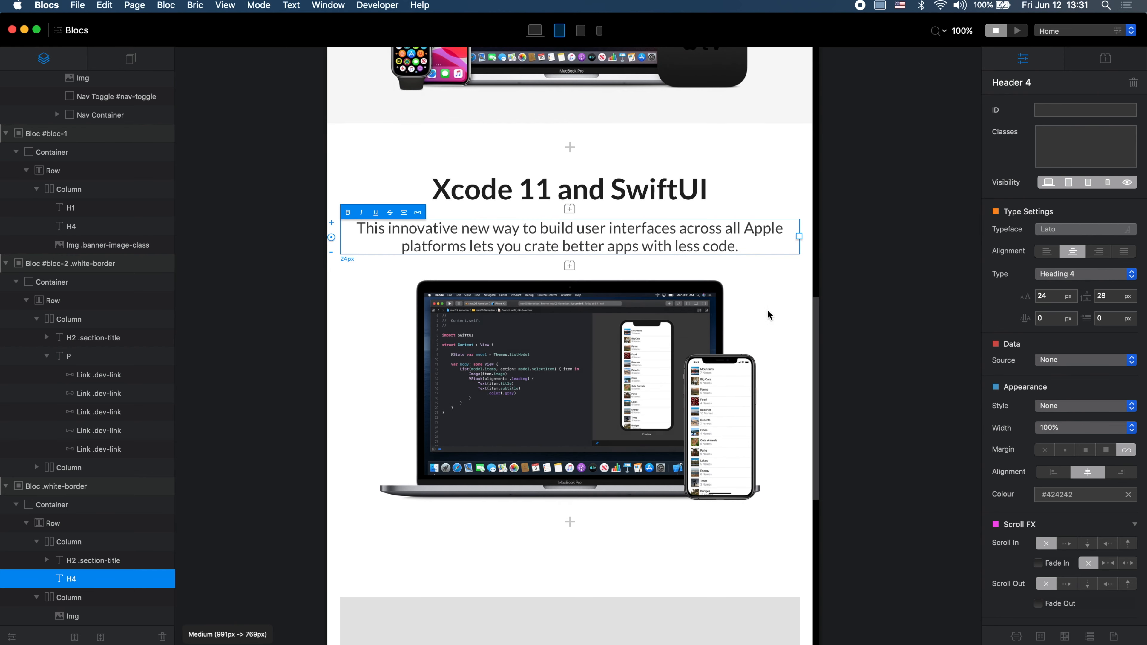
pyautogui.press('super+Tab')
pyautogui.press('super+Tab')
pyautogui.click(755, 344)
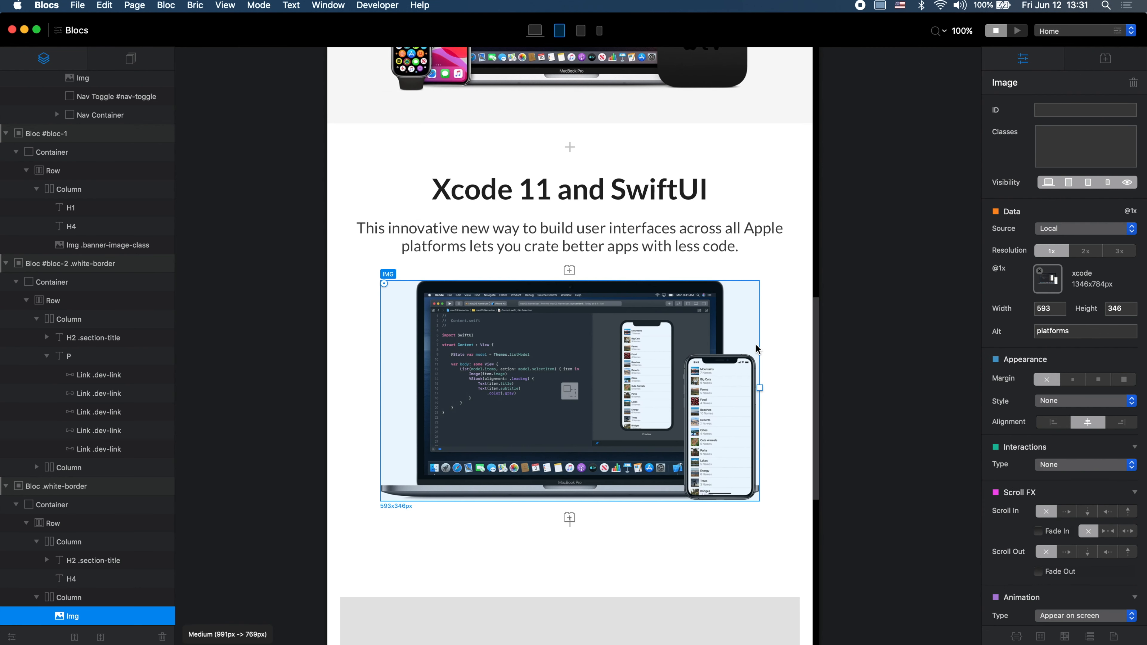
pyautogui.click(772, 345)
pyautogui.click(764, 349)
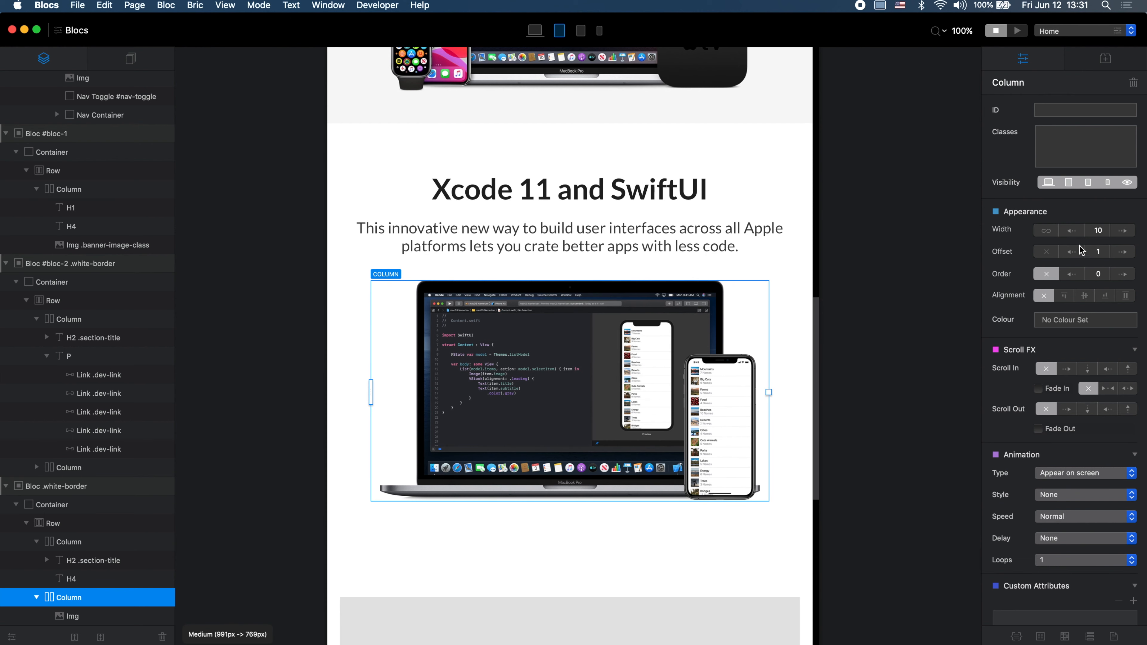
pyautogui.click(1072, 231)
pyautogui.click(1072, 231)
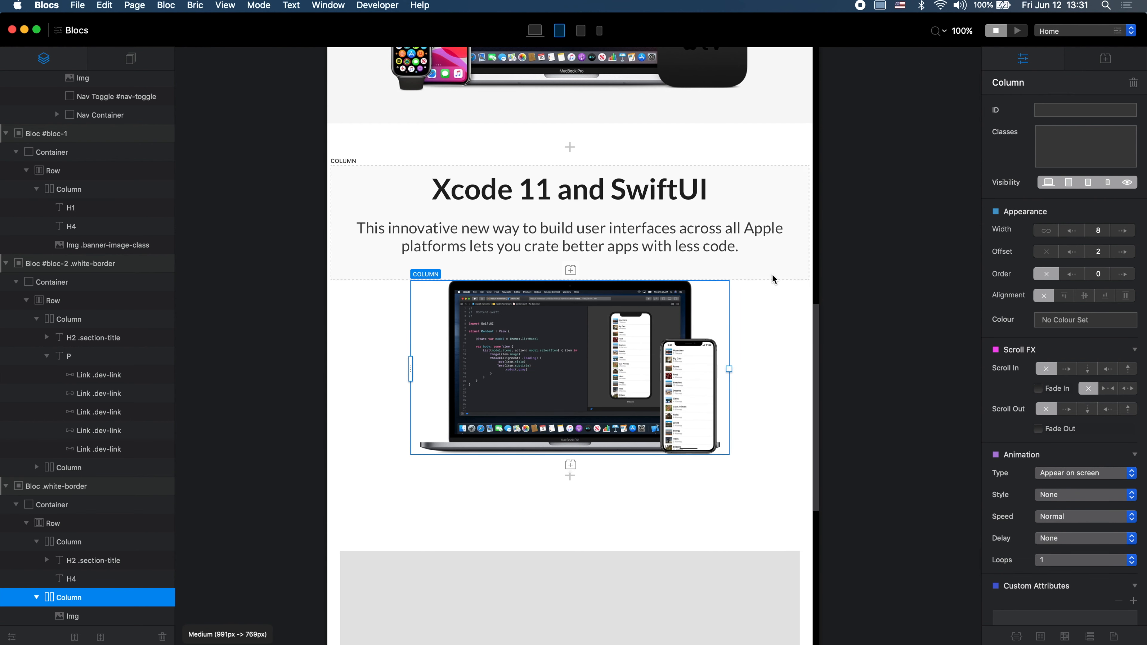
# Step: Check the page layout at the Small and Extra Small breakpoints, and return through Medium to Large
pyautogui.press('super+3')
pyautogui.scroll(5, 554, 366)
pyautogui.press('super+4')
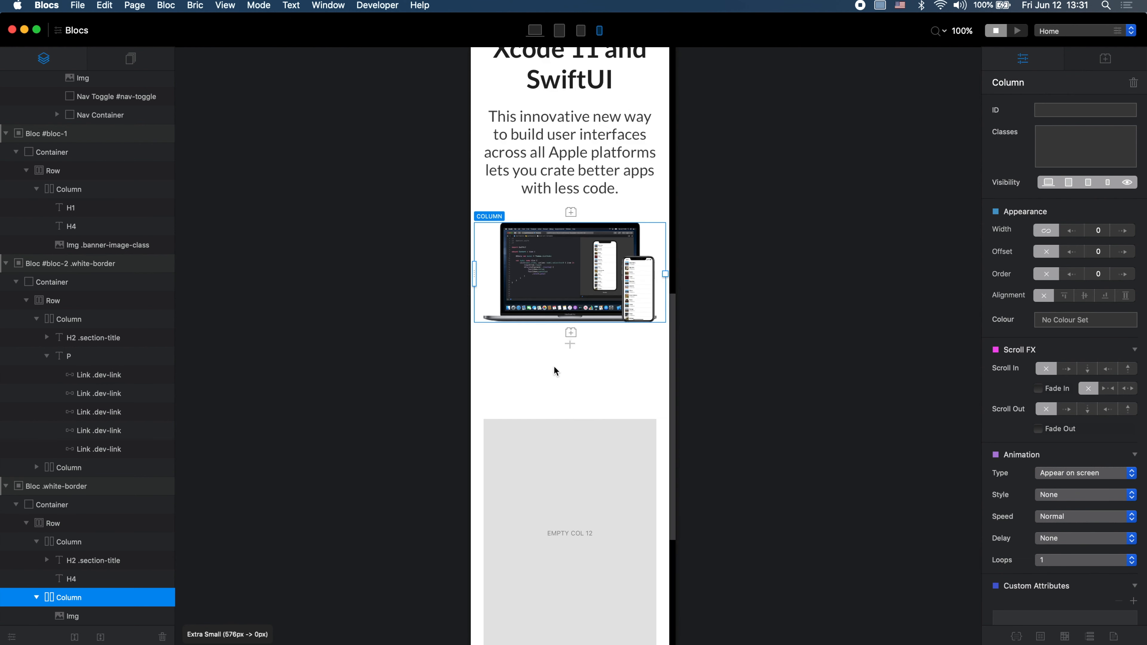
pyautogui.scroll(4, 554, 367)
pyautogui.press('super+3')
pyautogui.press('super+2')
pyautogui.press('super+1')
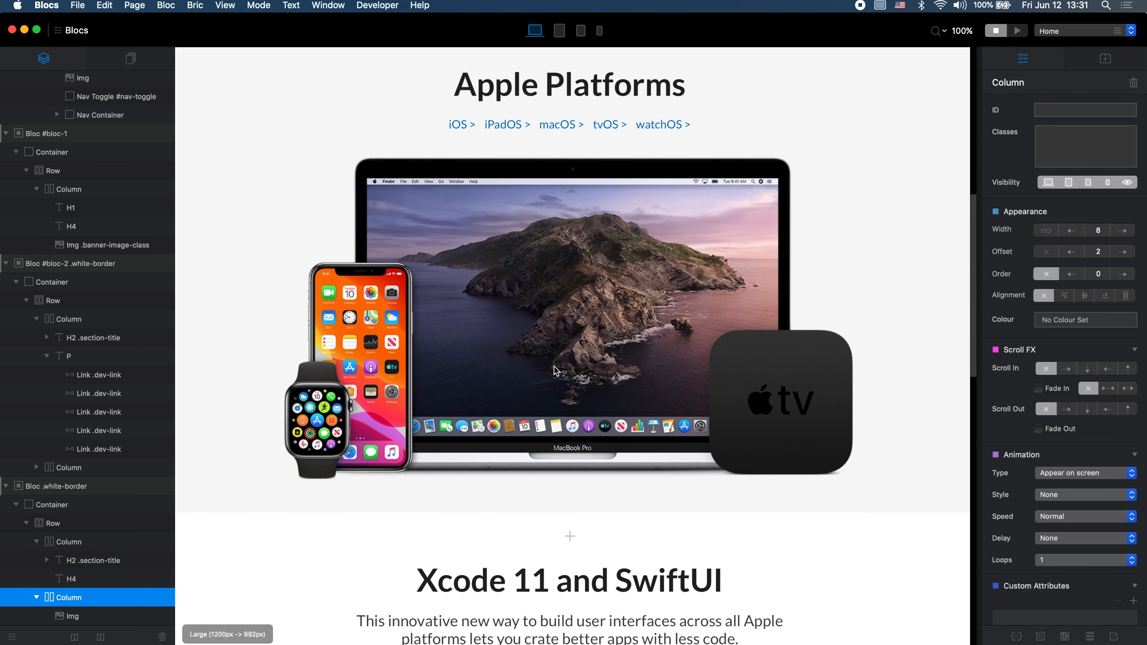
# Step: Review the Mac Catalyst section on the Apple Developer page in Safari, and duplicate the Apple Platforms bloc below the Xcode section in Blocs
pyautogui.scroll(-6, 554, 367)
pyautogui.press('super+Tab')
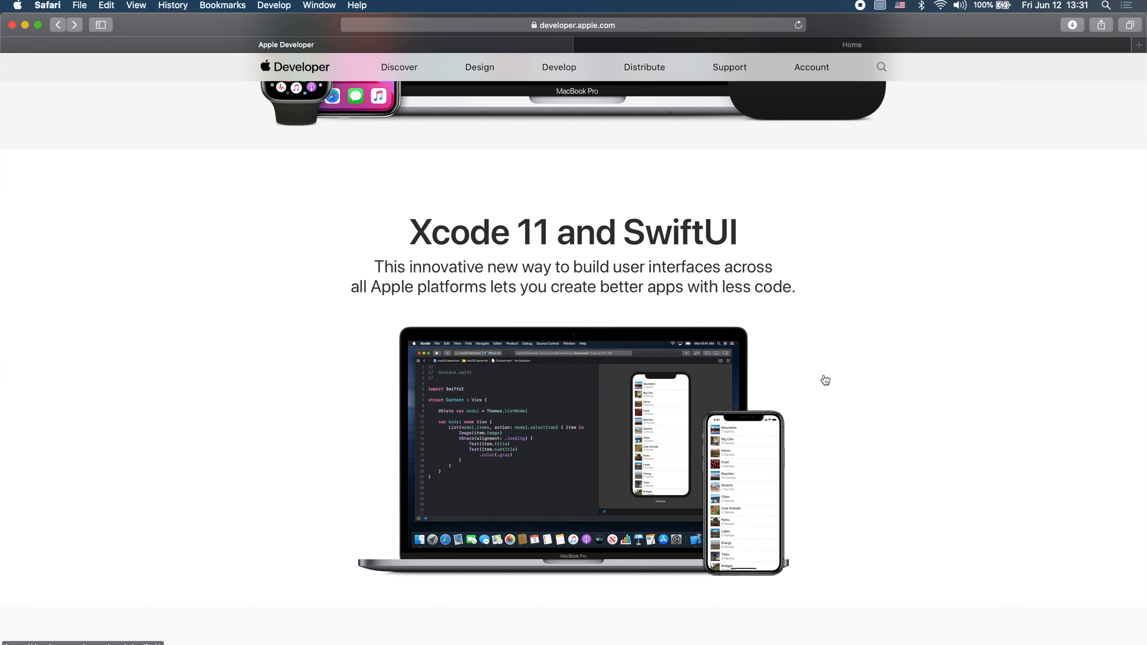
pyautogui.scroll(-10, 825, 380)
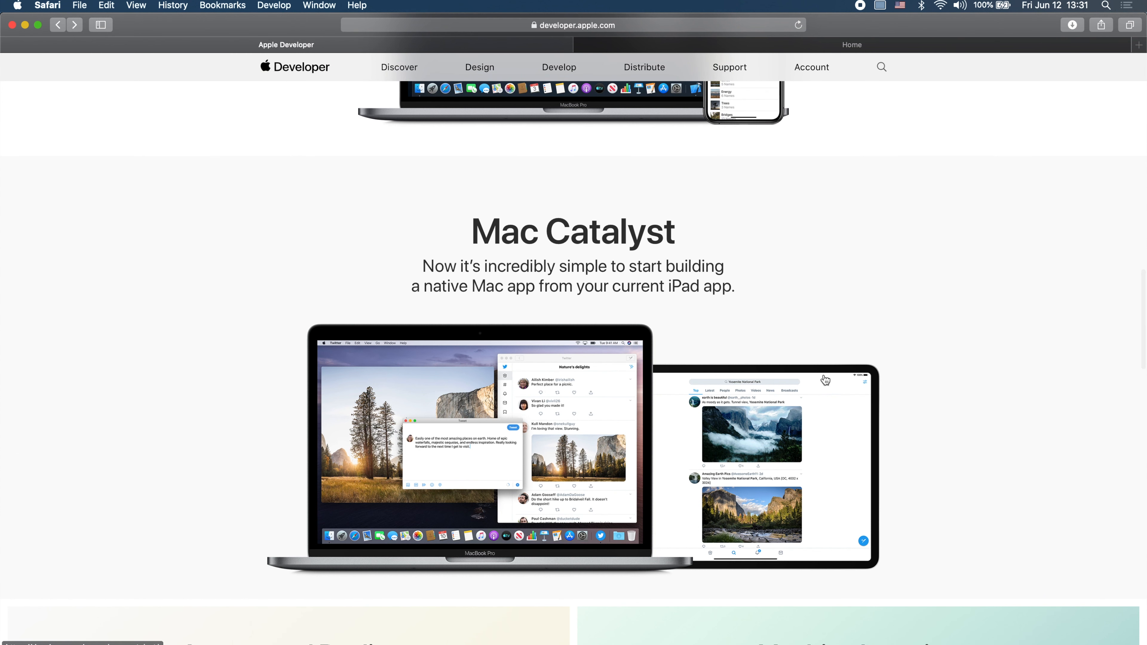
pyautogui.scroll(-1, 825, 380)
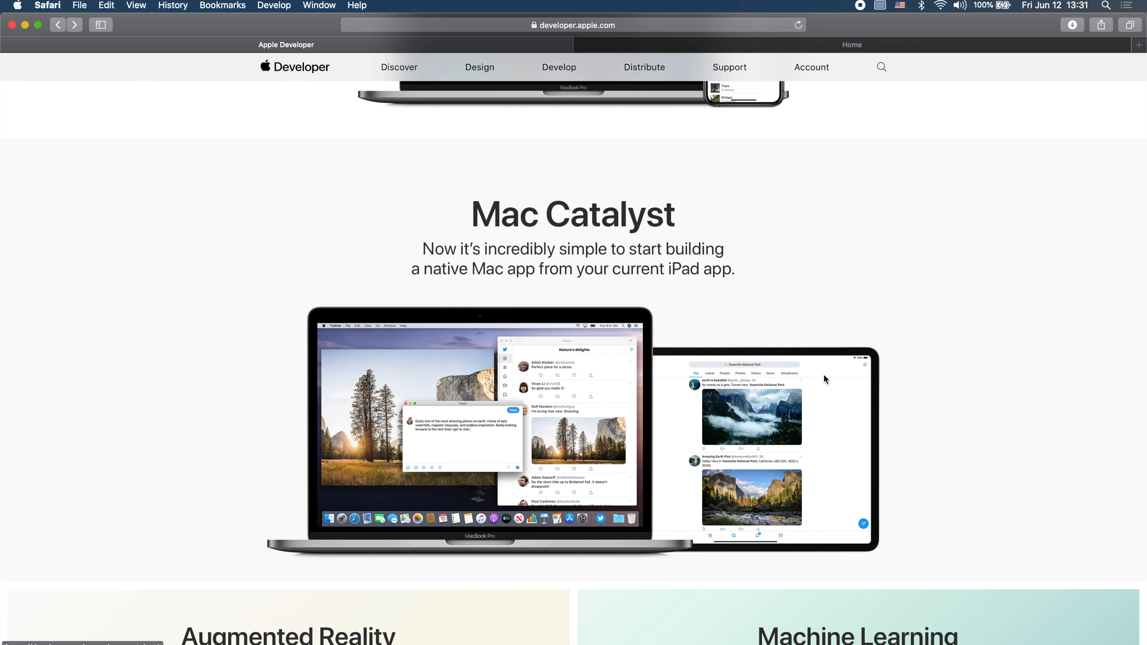
pyautogui.press('super+Tab')
pyautogui.scroll(10, 920, 298)
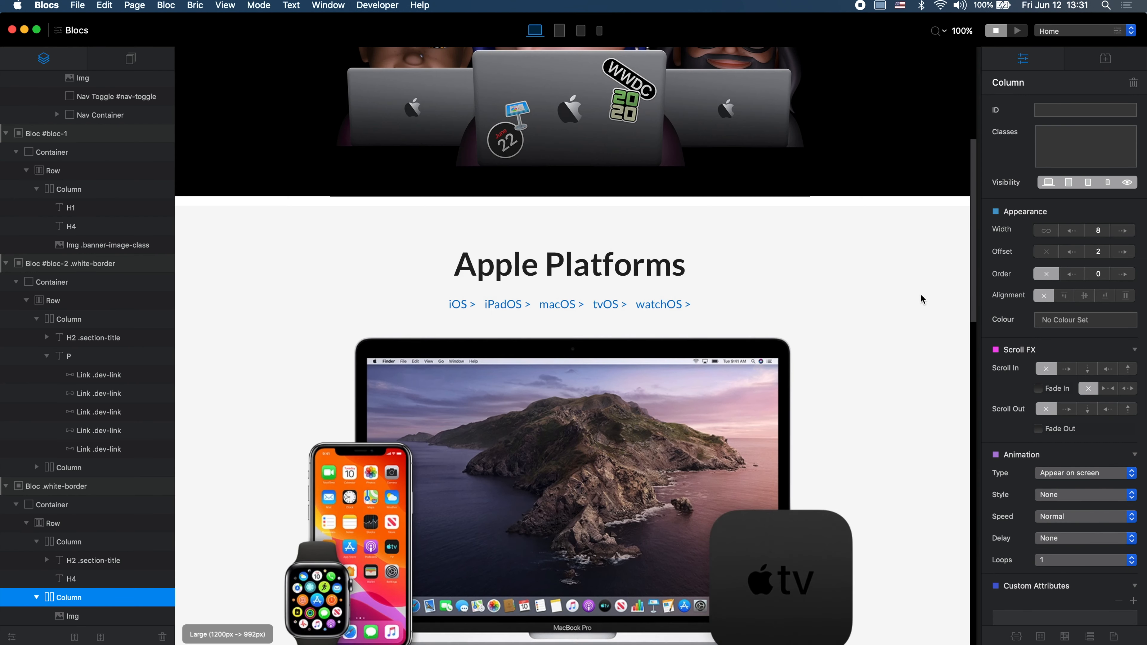
pyautogui.click(945, 226)
pyautogui.press('super+d')
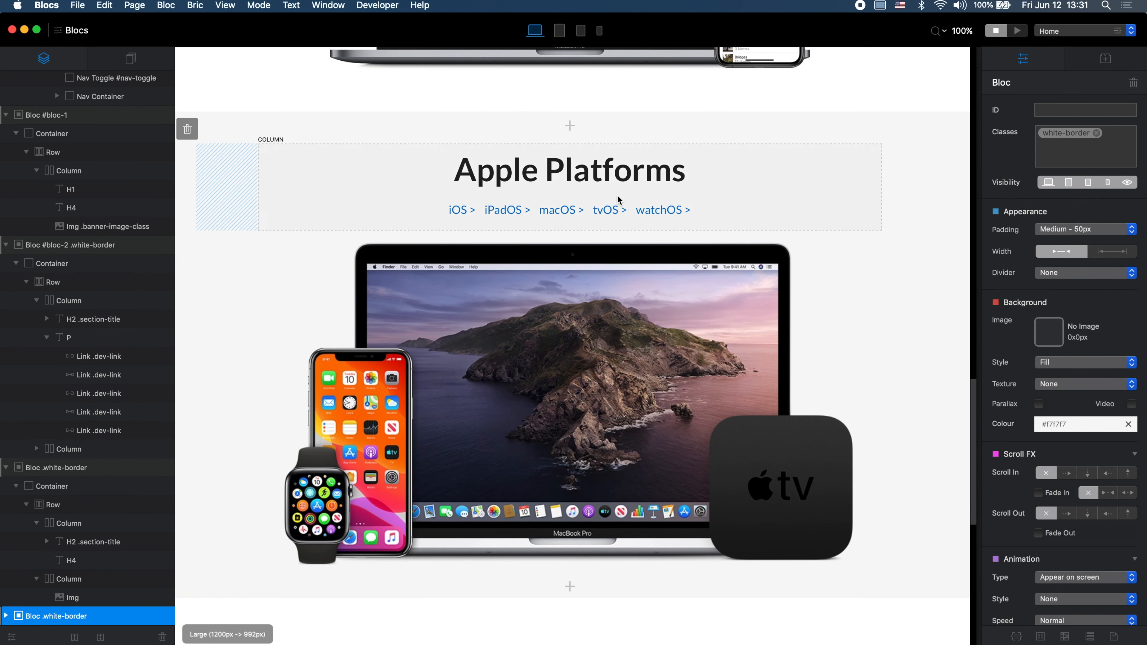
# Step: Change the duplicated bloc's Apple Platforms heading to "Mac Catalyst"
pyautogui.press('super+Tab')
pyautogui.press('super+Tab')
pyautogui.doubleClick(570, 169)
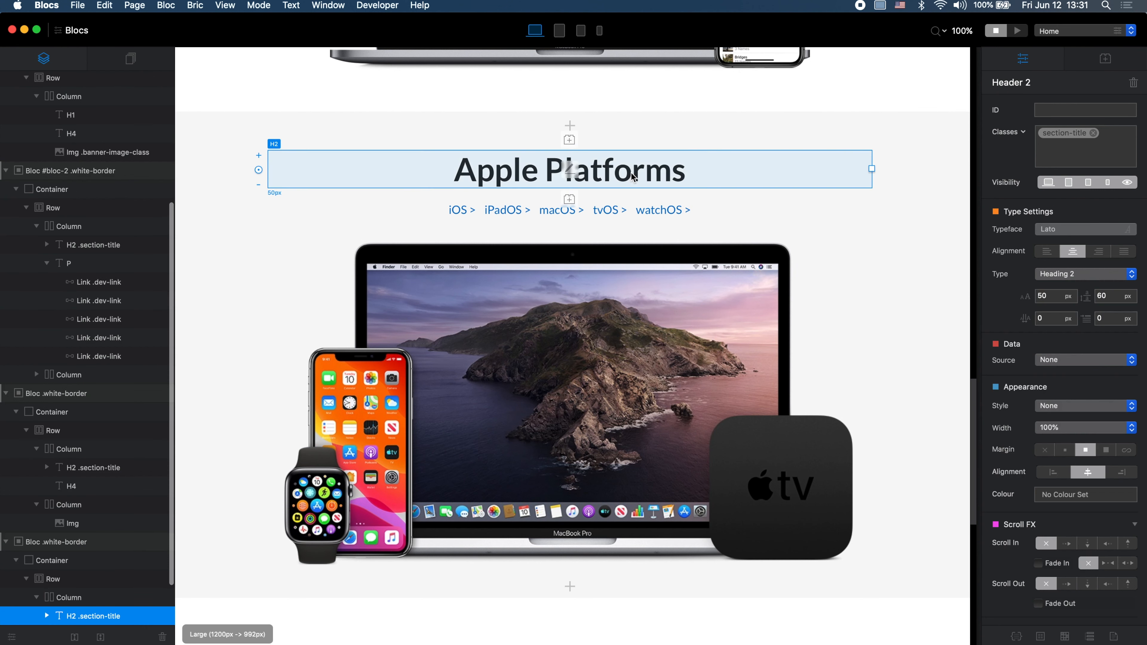
pyautogui.write('Mac Catalyst')
# Step: Lower the Blocs window to reveal the Apple Developer text, and delete the platform links paragraph beneath the Mac Catalyst heading
pyautogui.press('super+Tab')
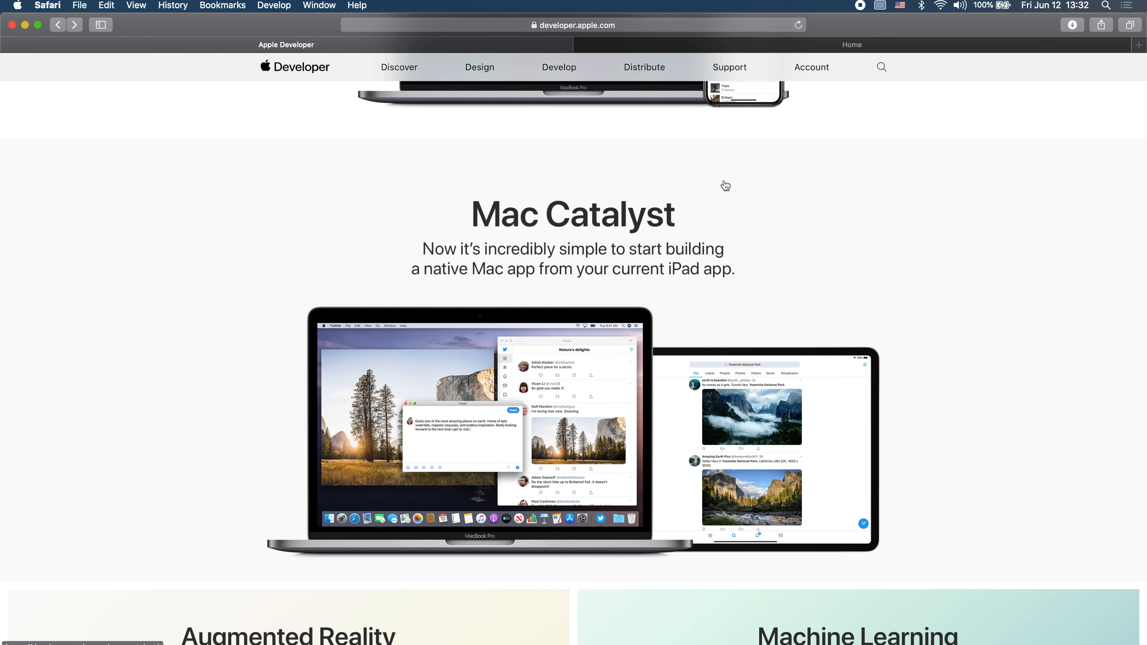
pyautogui.press('super+Tab')
pyautogui.moveTo(682, 19); pyautogui.dragTo(684, 359)
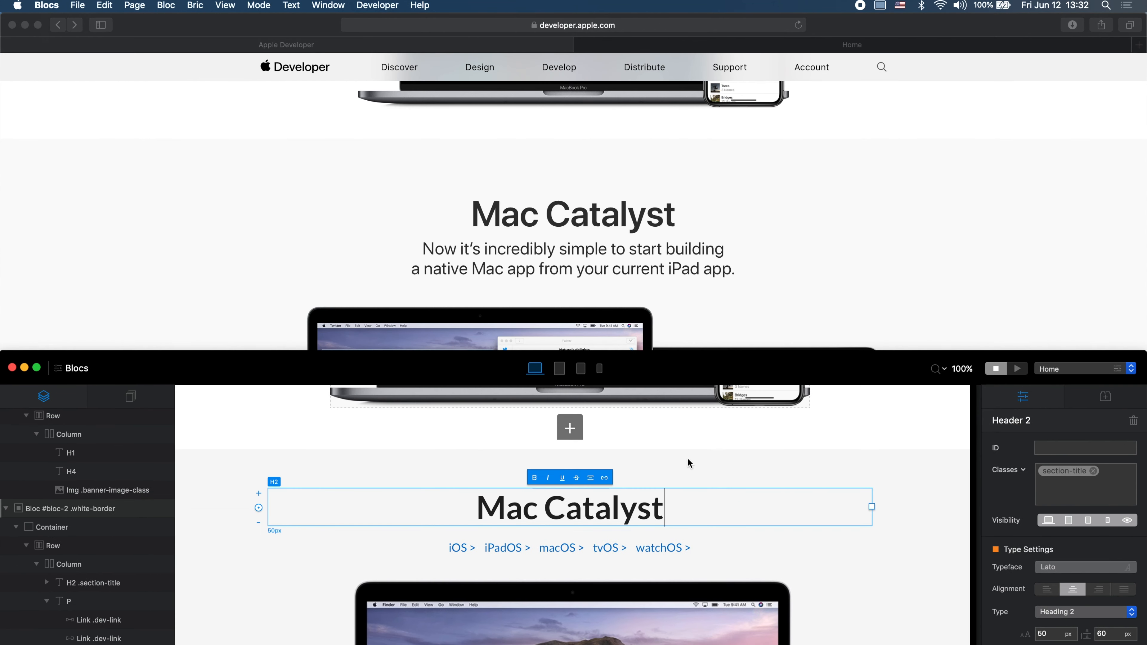
pyautogui.click(721, 549)
pyautogui.press('BackSpace')
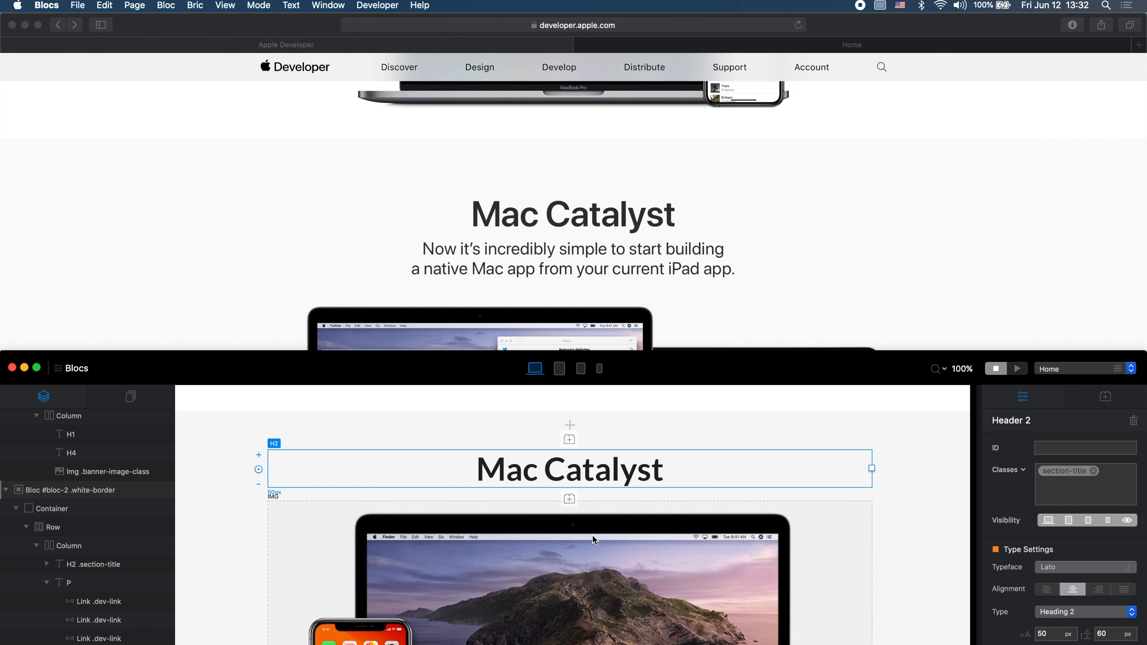
# Step: Add a Paragraph bric below the Mac Catalyst heading and format it as centre-aligned Heading 4
pyautogui.click(568, 500)
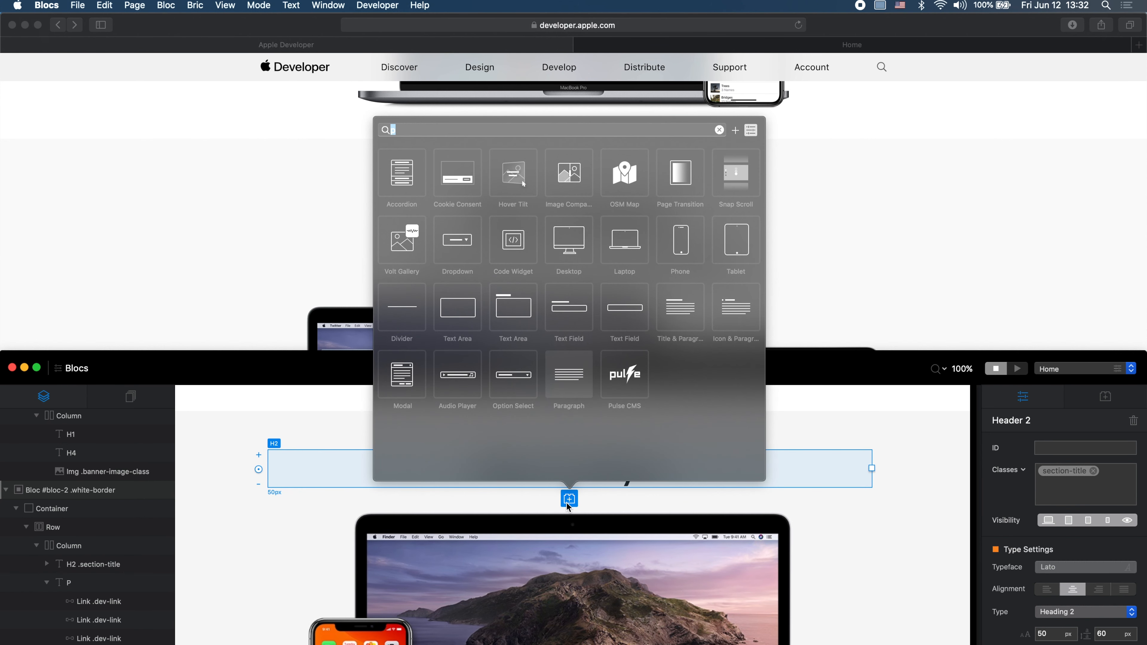
pyautogui.click(581, 382)
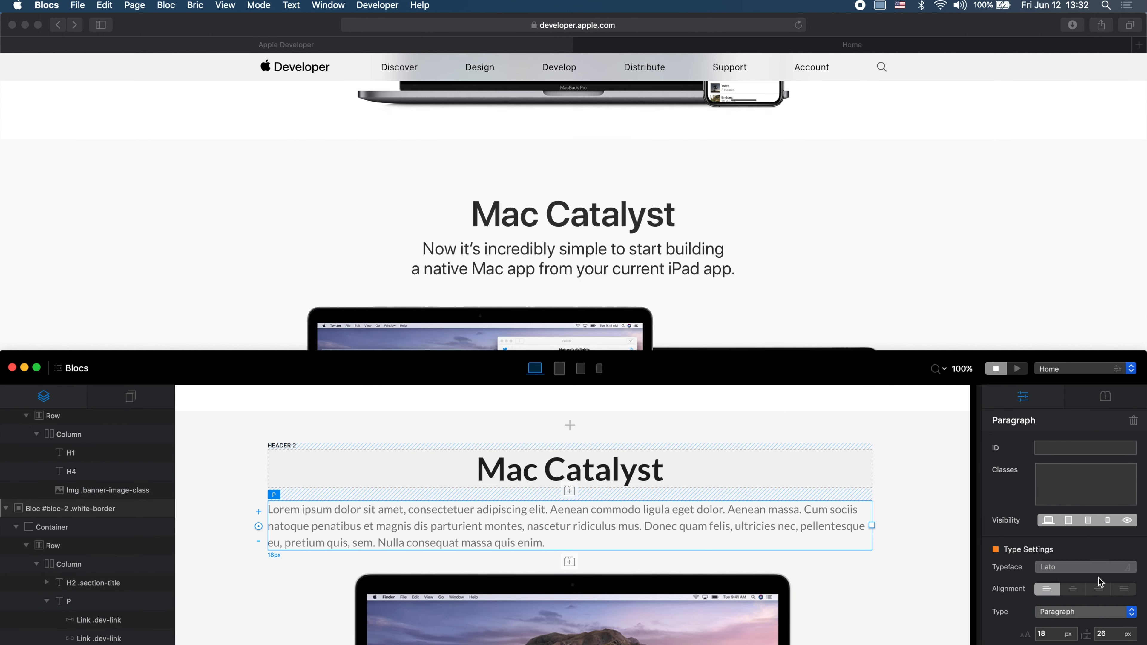
pyautogui.click(1101, 566)
pyautogui.click(1098, 548)
pyautogui.click(1081, 615)
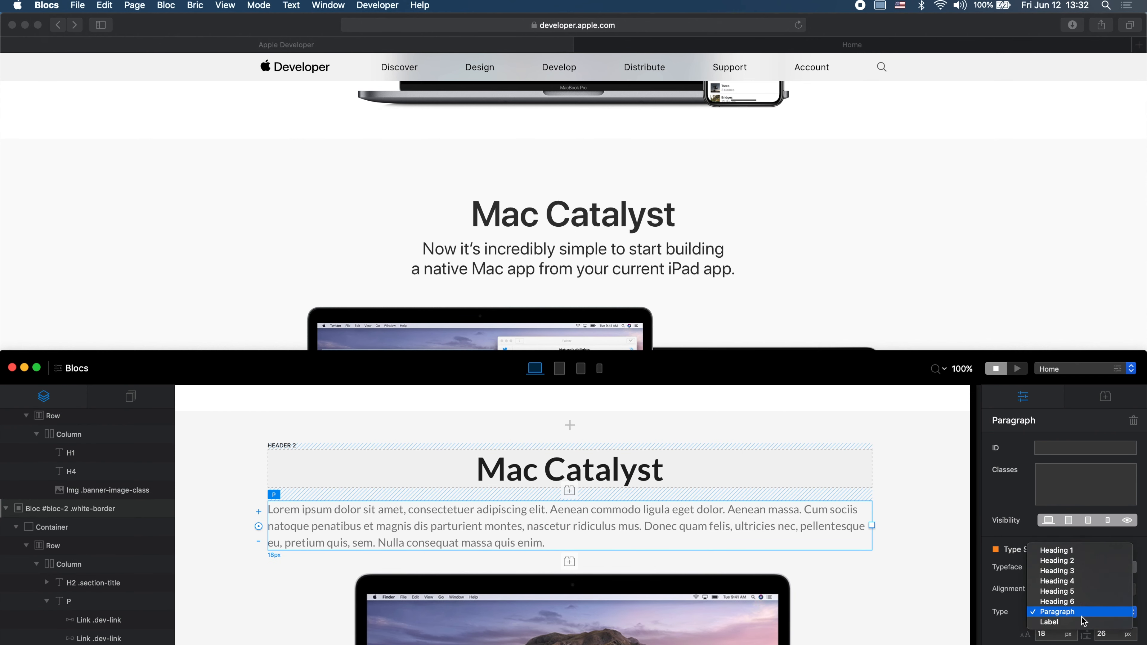
pyautogui.click(1085, 582)
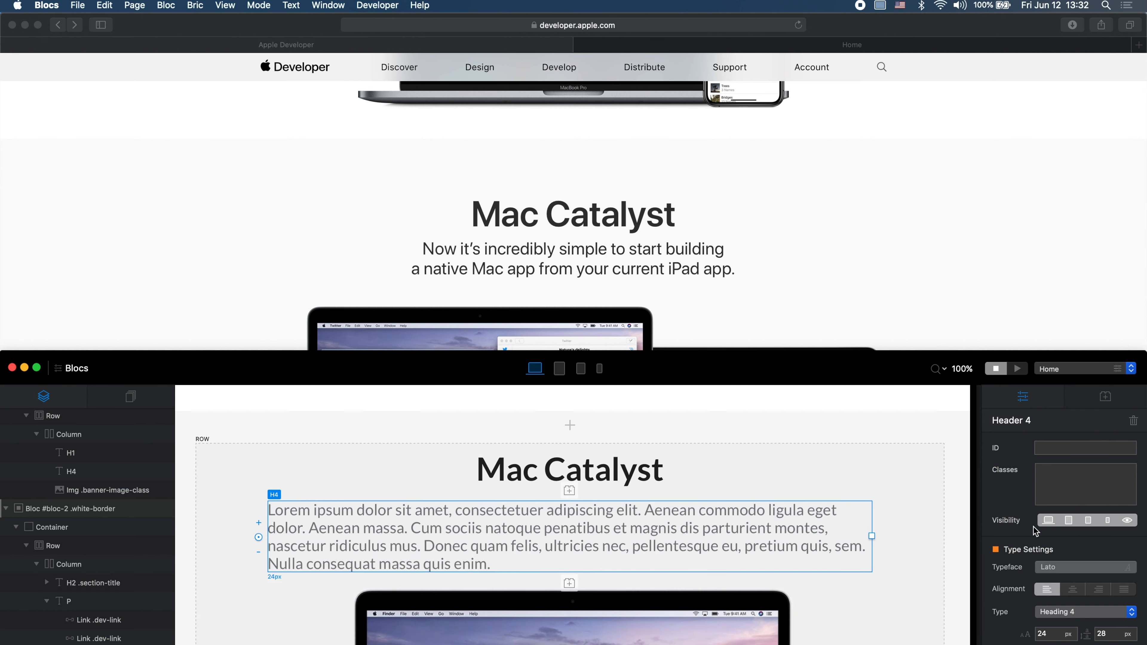
pyautogui.click(1072, 589)
# Step: Replace the placeholder with "Now it’s incredibly simple to start building a native Mac app from your current iPad app." and move the window back up
pyautogui.doubleClick(719, 517)
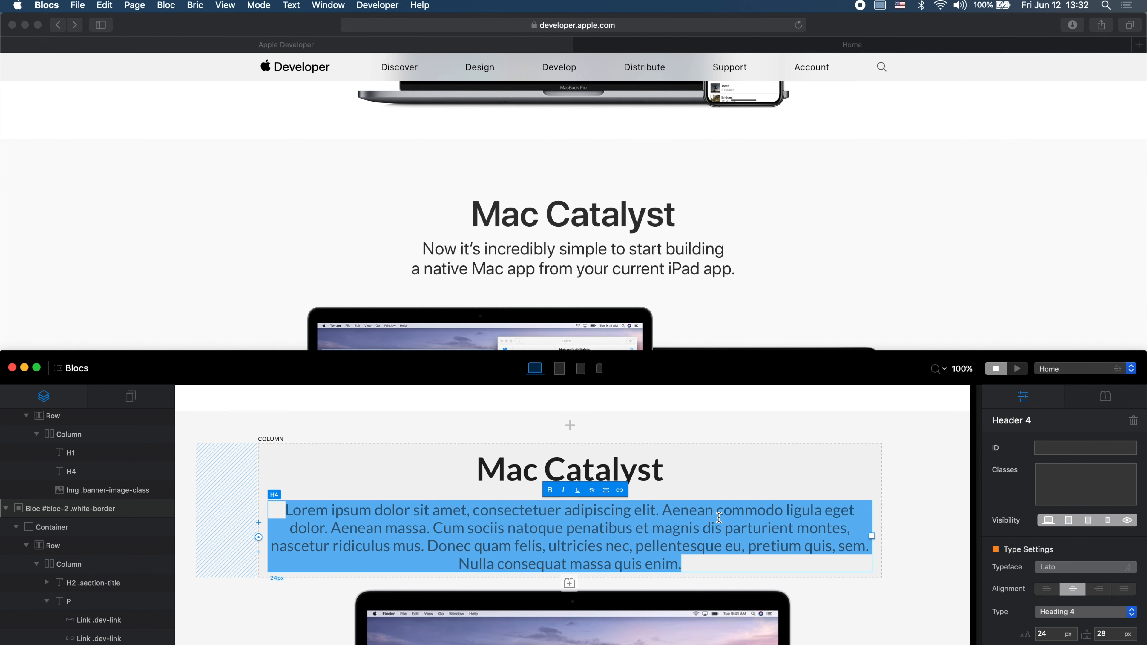
pyautogui.write('Now it’s i')
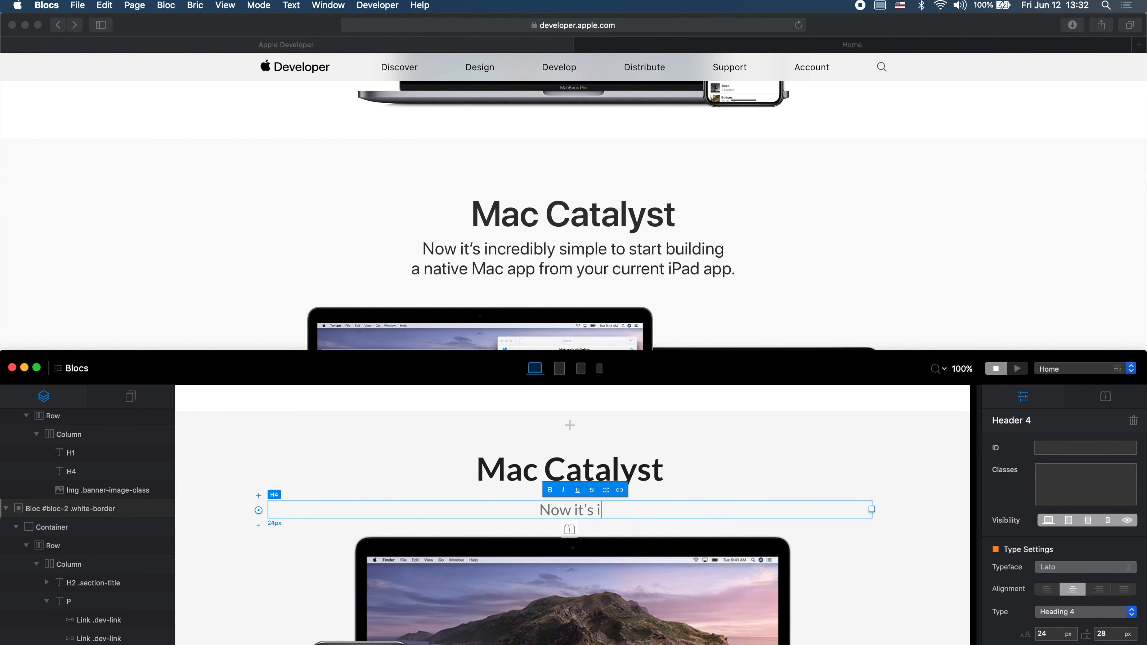
pyautogui.write('ncredibly simple to start building a native Mac app from your current iPad app.')
pyautogui.moveTo(887, 358); pyautogui.dragTo(887, 20)
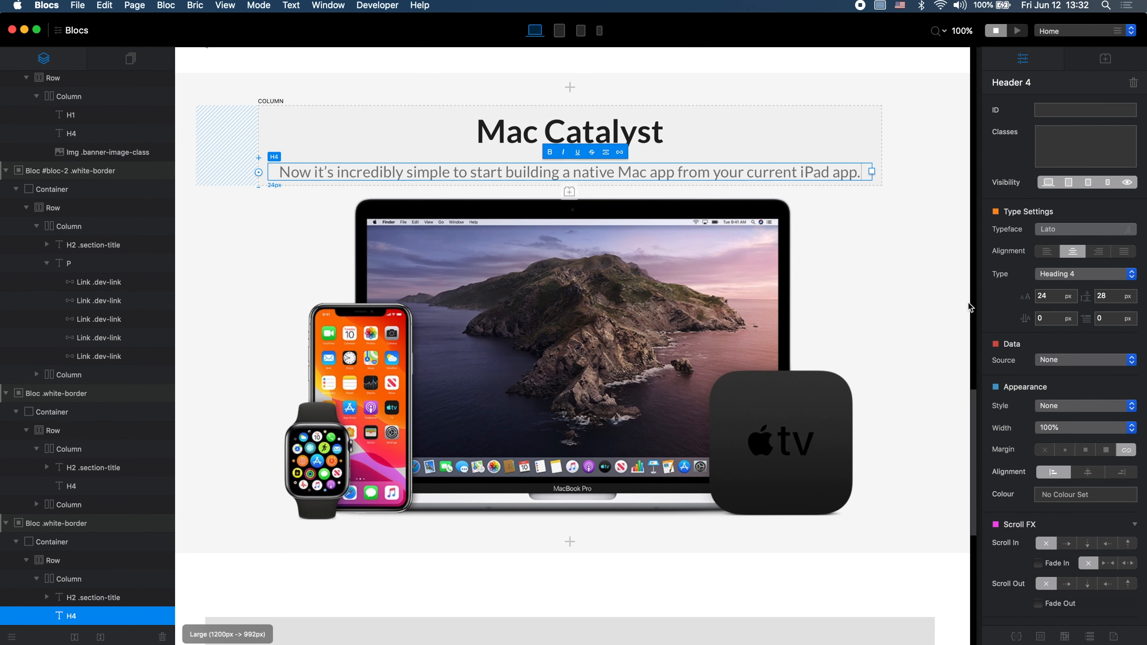
# Step: Set the Mac Catalyst subtitle's text colour to the #424242 global swatch
pyautogui.click(1077, 494)
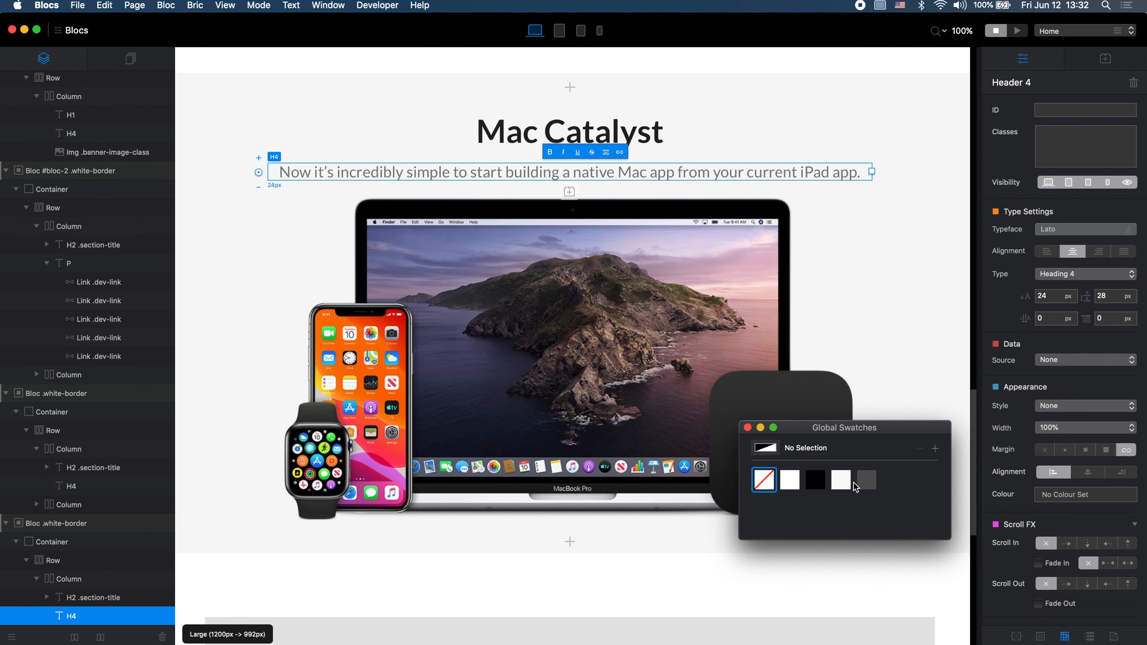
pyautogui.click(815, 479)
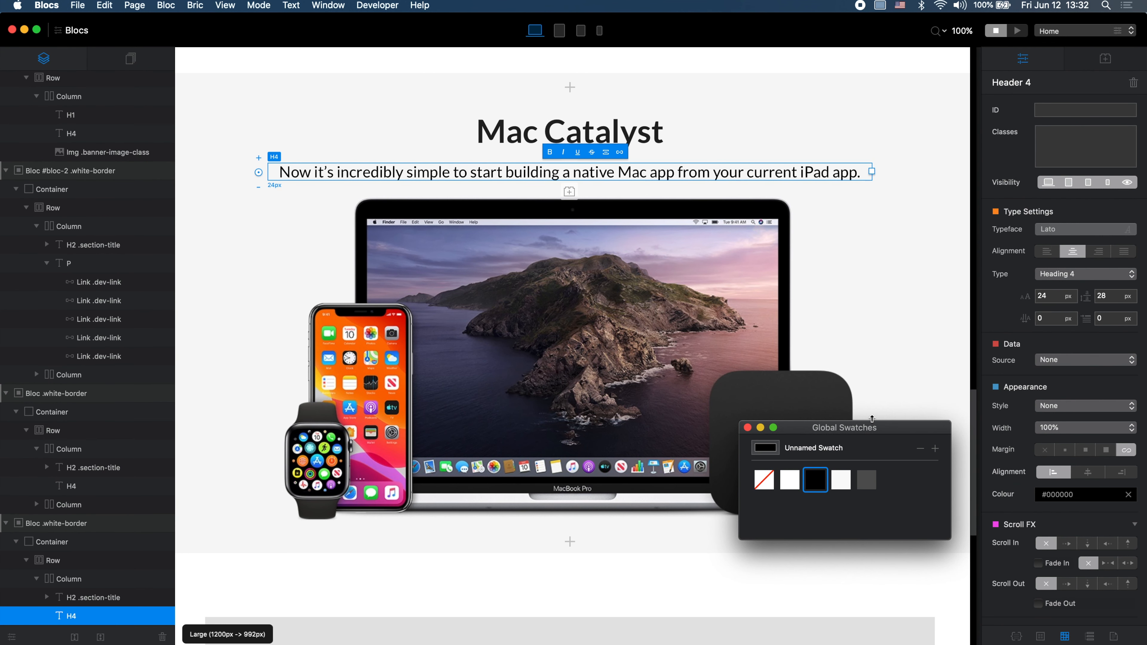
pyautogui.click(866, 480)
pyautogui.moveTo(789, 441); pyautogui.dragTo(772, 440)
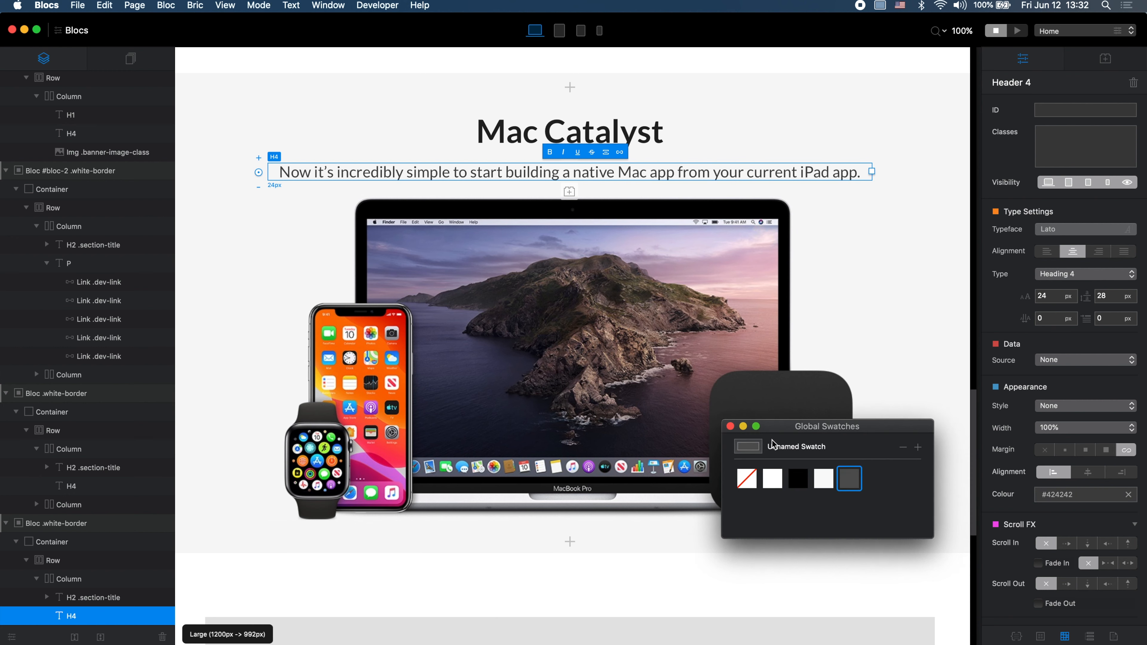
pyautogui.click(731, 426)
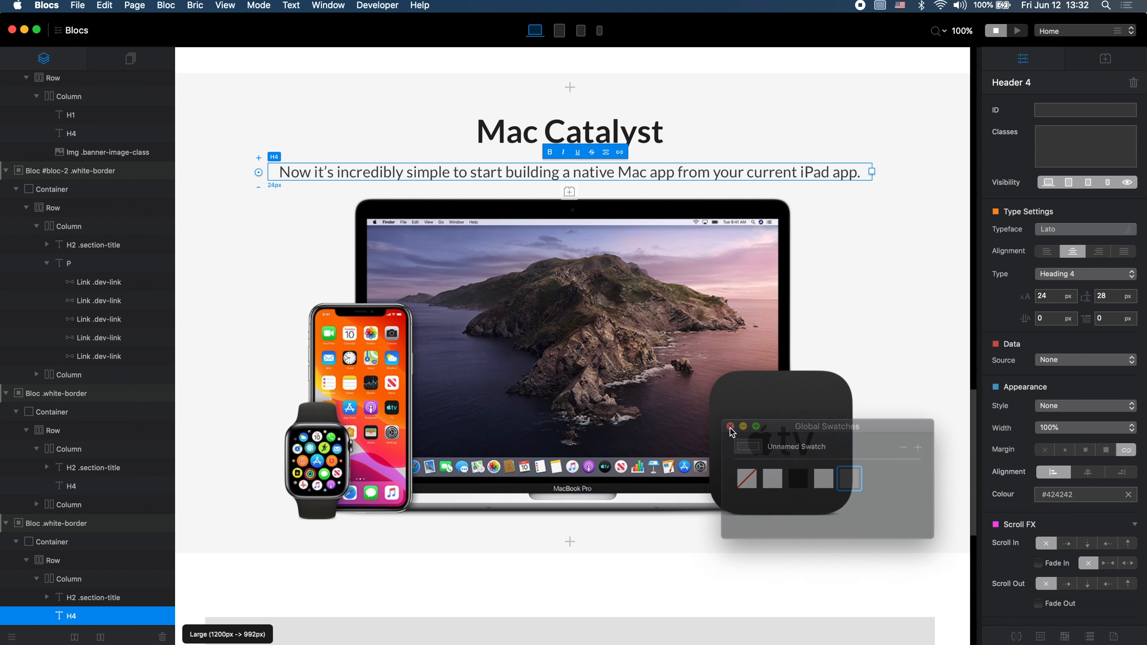
# Step: Set the width of the column holding the Mac Catalyst heading and subtitle to 6
pyautogui.click(724, 154)
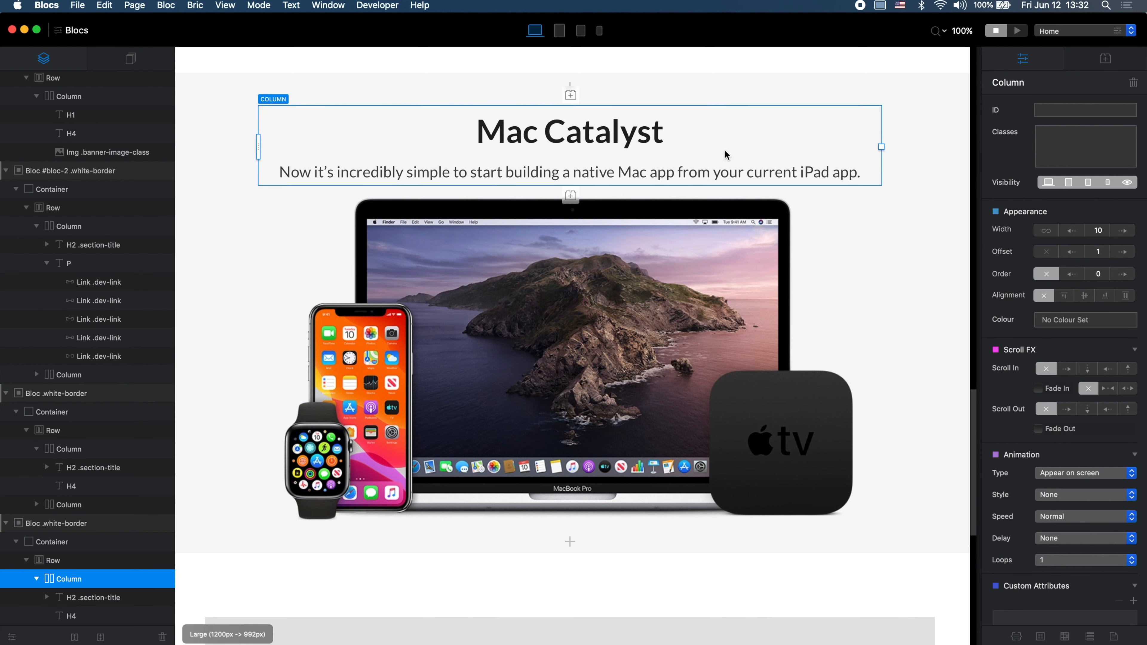
pyautogui.click(1123, 231)
pyautogui.click(1124, 231)
pyautogui.click(1072, 230)
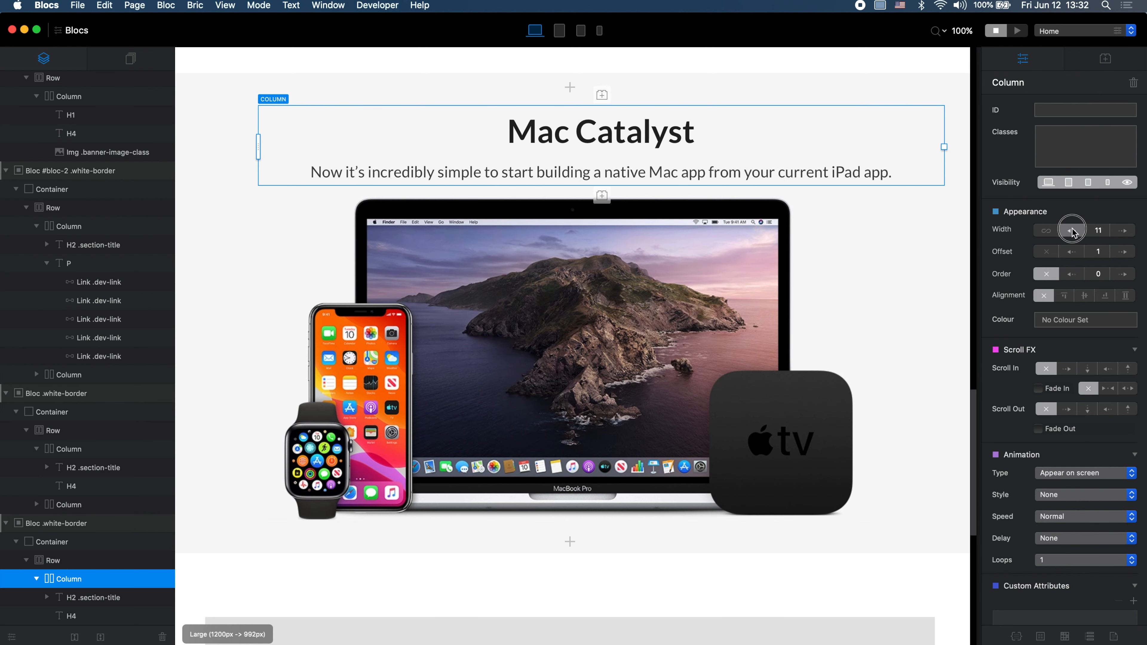
pyautogui.click(1072, 231)
pyautogui.click(1072, 230)
pyautogui.click(1072, 231)
pyautogui.click(1072, 231)
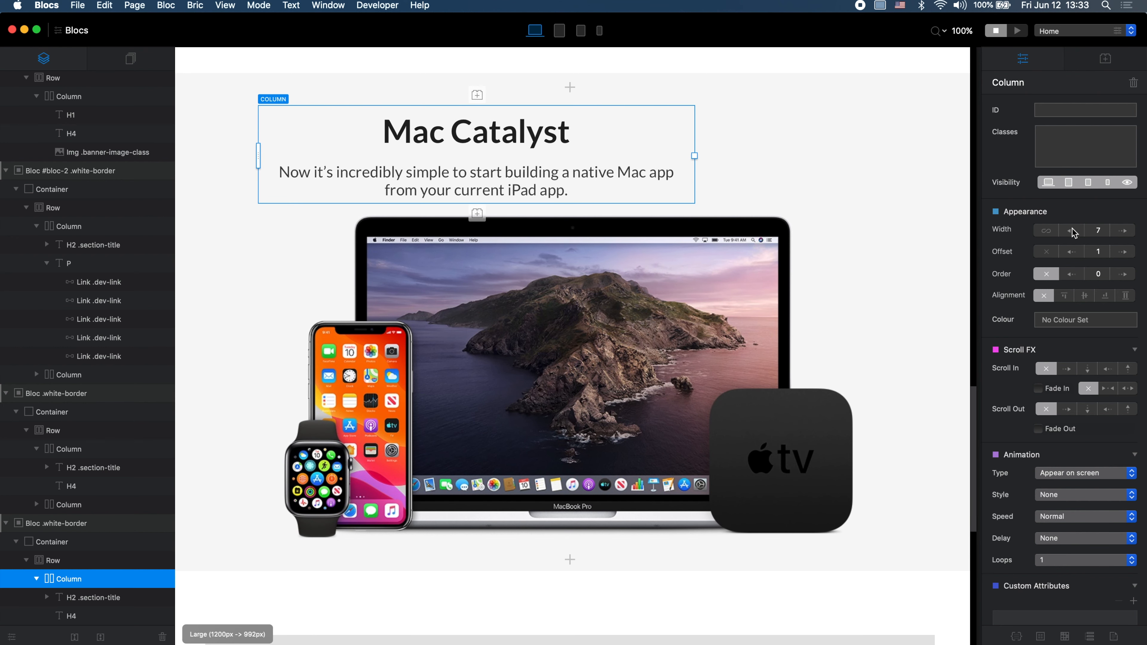
pyautogui.click(1072, 231)
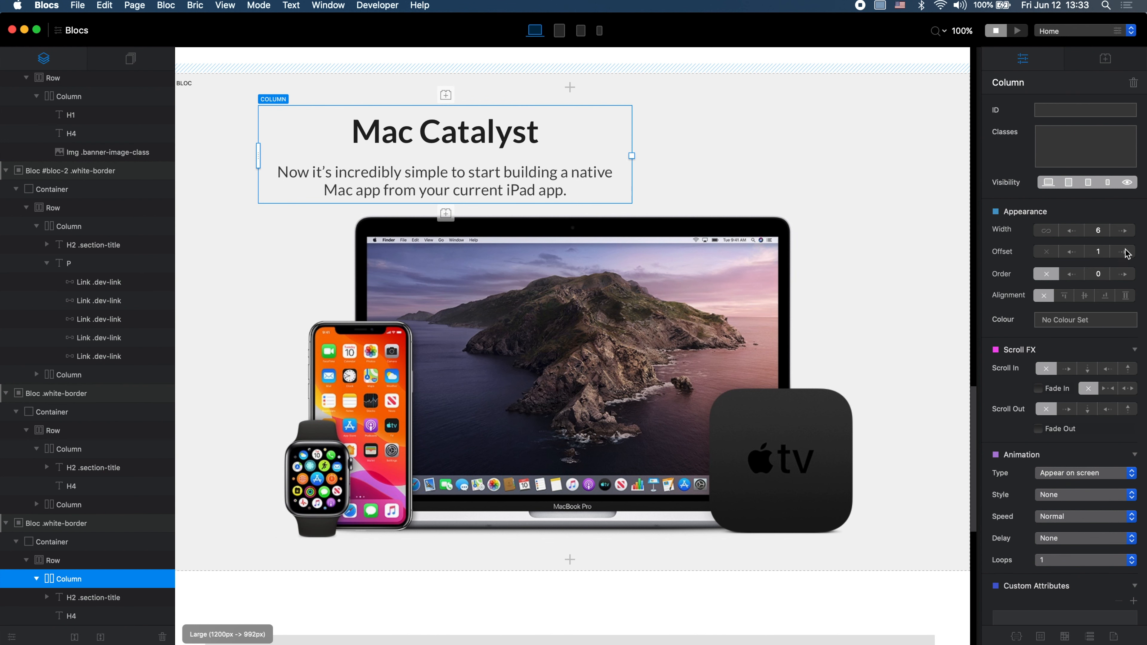
# Step: Centre the Mac Catalyst text column by setting its offset to 3
pyautogui.click(1123, 251)
pyautogui.click(1123, 252)
pyautogui.click(1123, 252)
pyautogui.click(1069, 253)
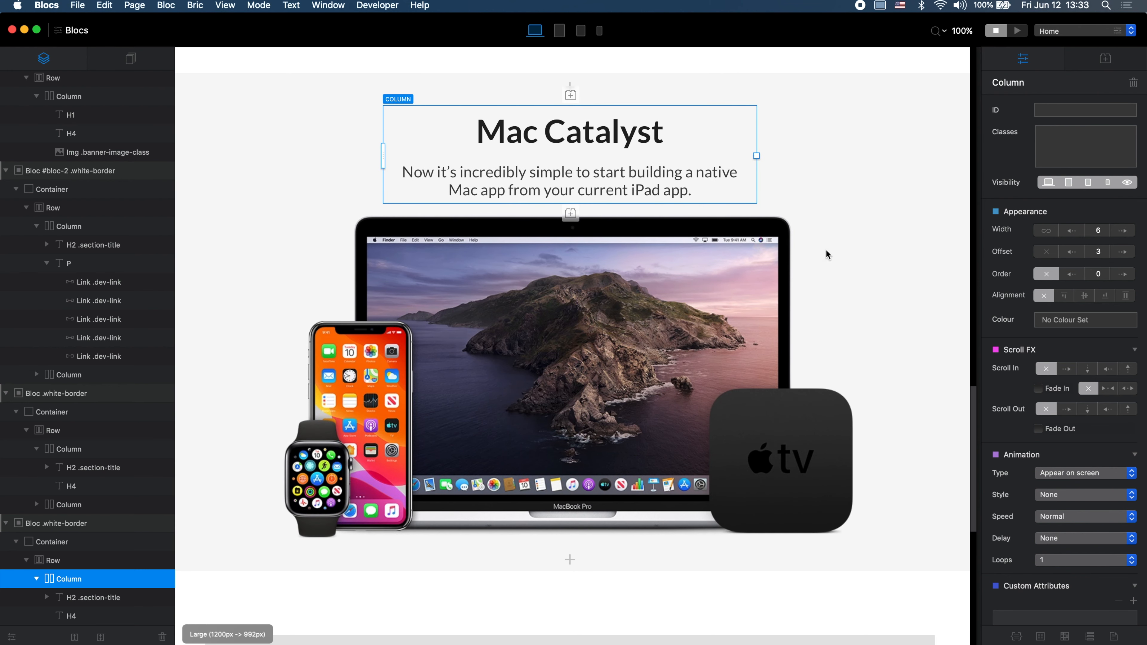
# Step: Apply the large margin preset to the Mac Catalyst subtitle and compare its spacing with the Apple Developer page
pyautogui.click(637, 192)
pyautogui.click(1105, 449)
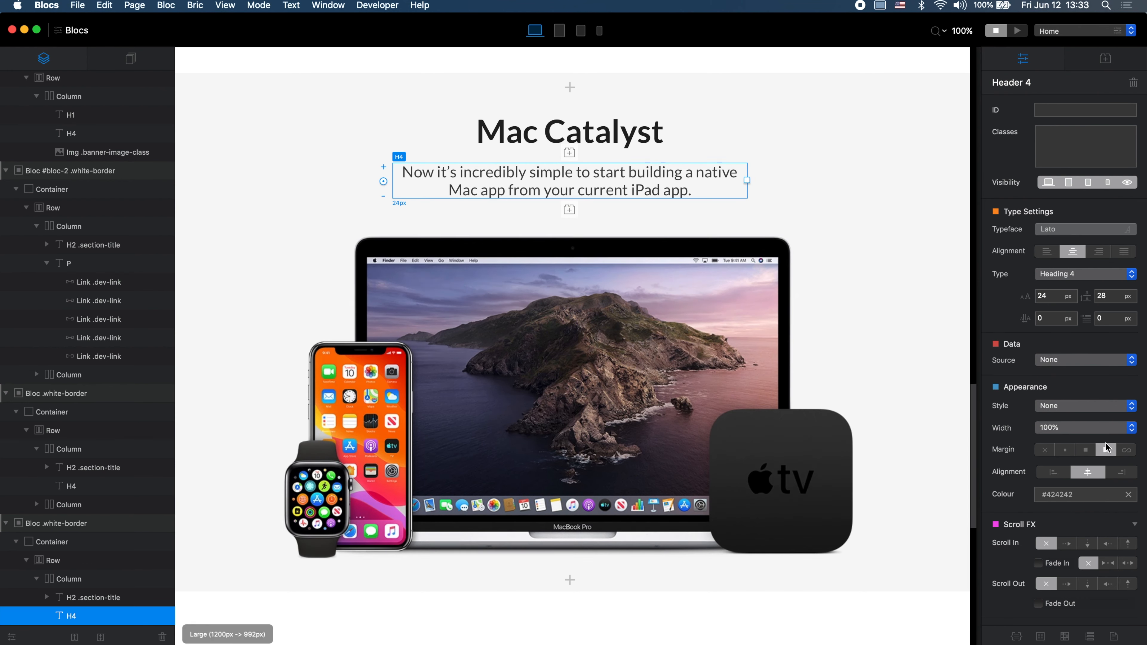
pyautogui.press('super+Tab')
pyautogui.press('super+Tab')
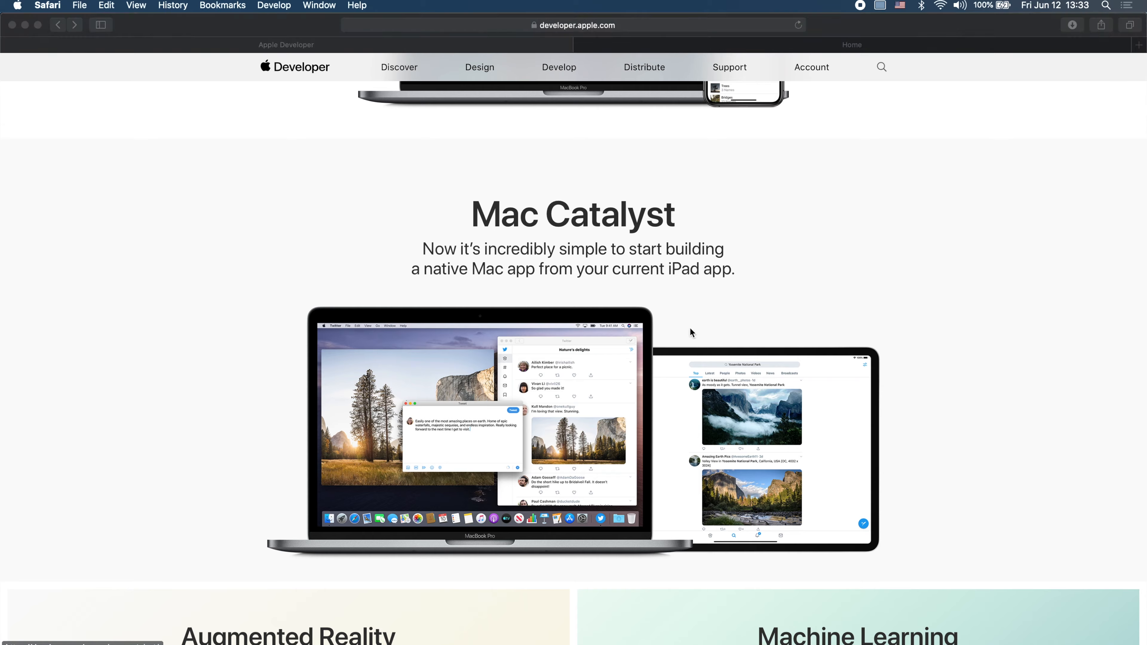
# Step: Replace the device image below the Mac Catalyst subtitle with catalyst.png and close the Asset Manager
pyautogui.click(664, 371)
pyautogui.doubleClick(663, 373)
pyautogui.scroll(2, 954, 408)
pyautogui.scroll(-2, 953, 408)
pyautogui.click(917, 413)
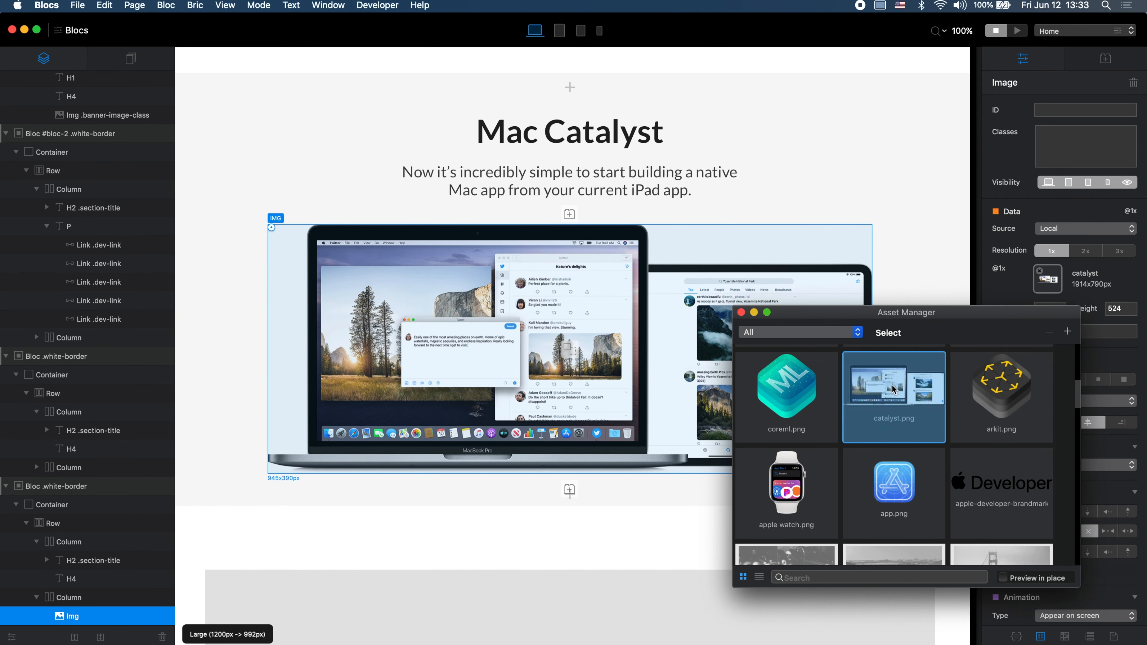
pyautogui.click(741, 312)
# Step: Compare the Mac Catalyst section with the Apple Developer page and examine its Augmented Reality and Machine Learning blocks
pyautogui.press('super+Tab')
pyautogui.press('super+Tab')
pyautogui.click(938, 239)
pyautogui.click(959, 121)
pyautogui.press('super+Tab')
pyautogui.press('super+Tab')
pyautogui.scroll(15, 959, 121)
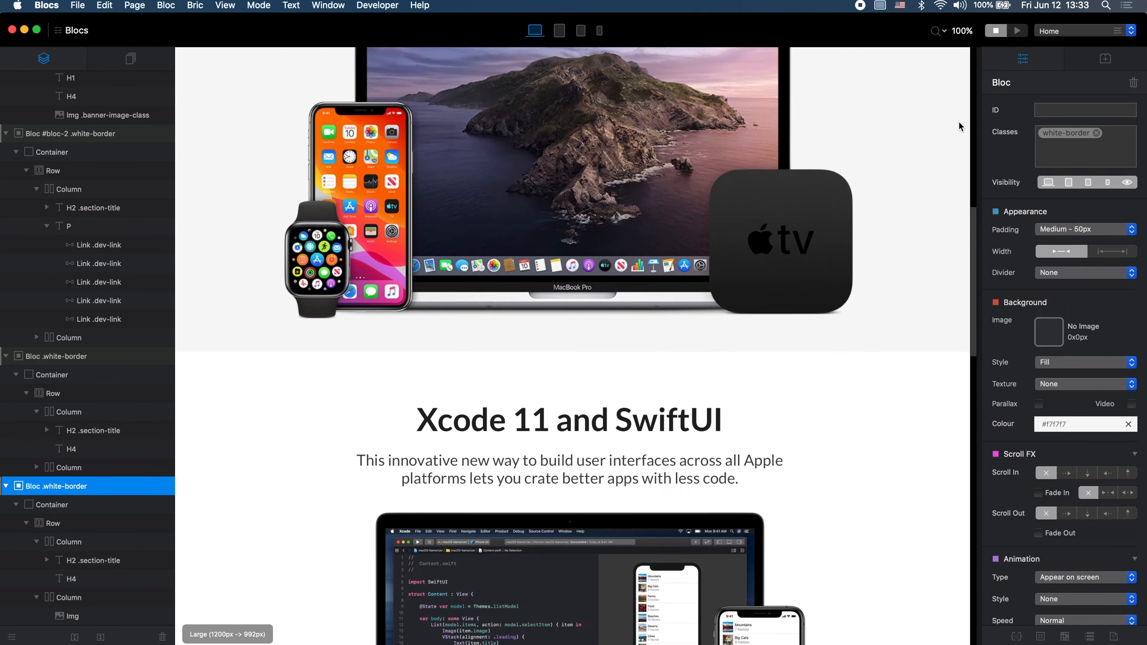
pyautogui.scroll(-20, 958, 121)
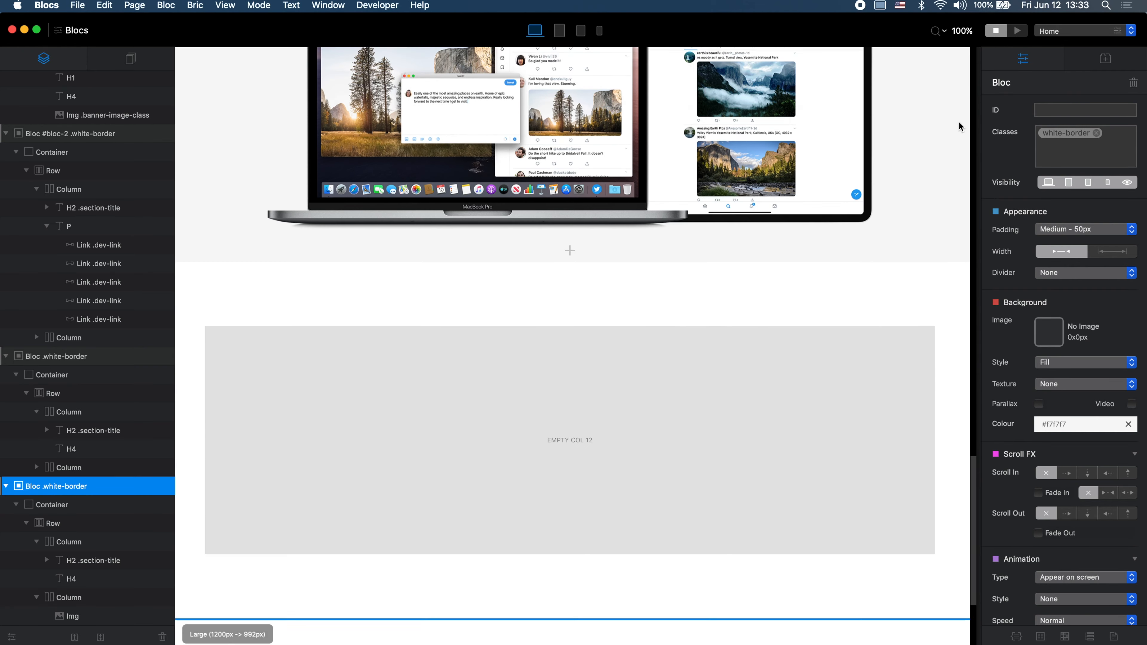
pyautogui.press('super+Tab')
pyautogui.scroll(-10, 747, 415)
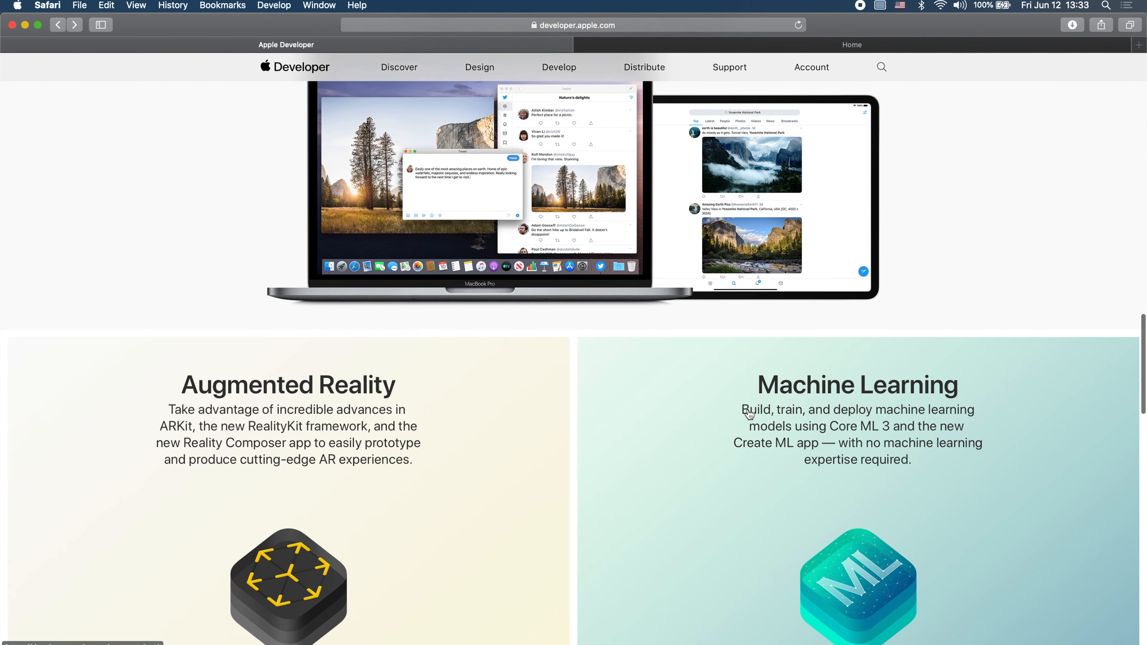
pyautogui.scroll(2, 787, 276)
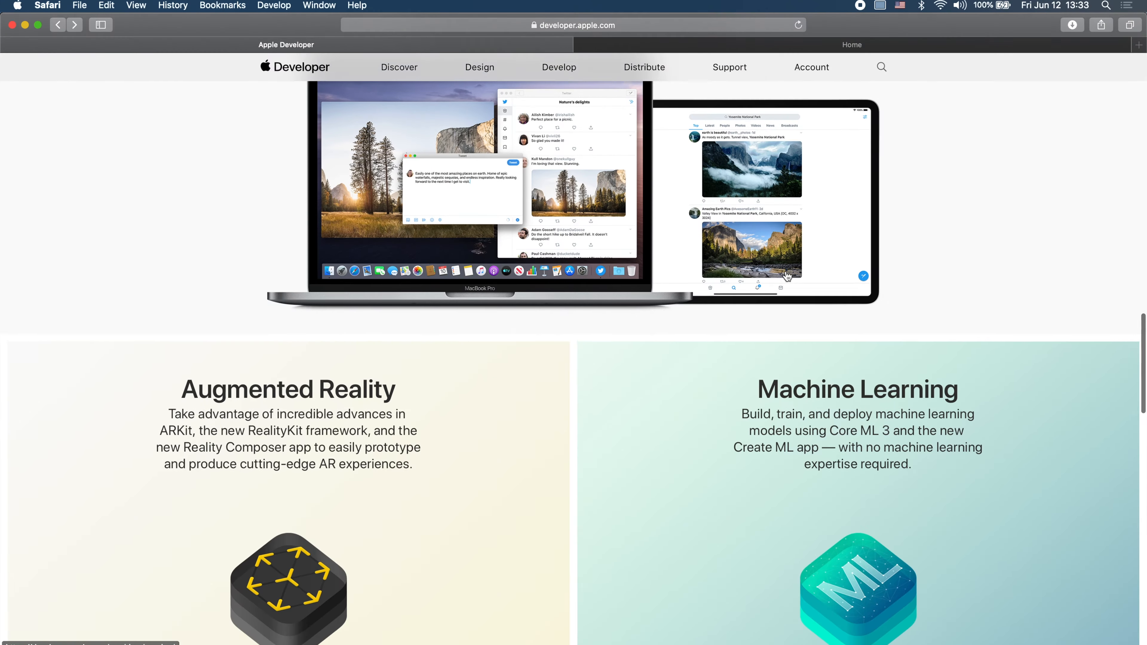
pyautogui.scroll(8, 786, 276)
pyautogui.press('super+Tab')
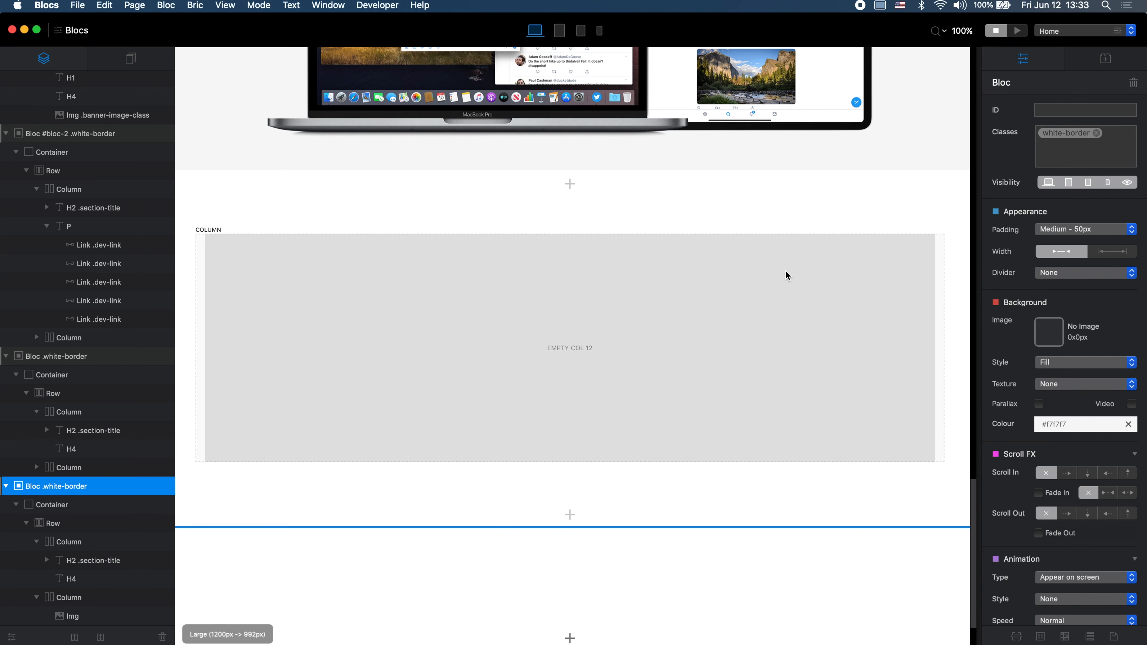
# Step: Review the localhost preview of the page from the WWDC20 banner down through the Mac Catalyst section
pyautogui.press('super+Tab')
pyautogui.hotkey('ctrl', 'Tab')
pyautogui.scroll(5, 786, 276)
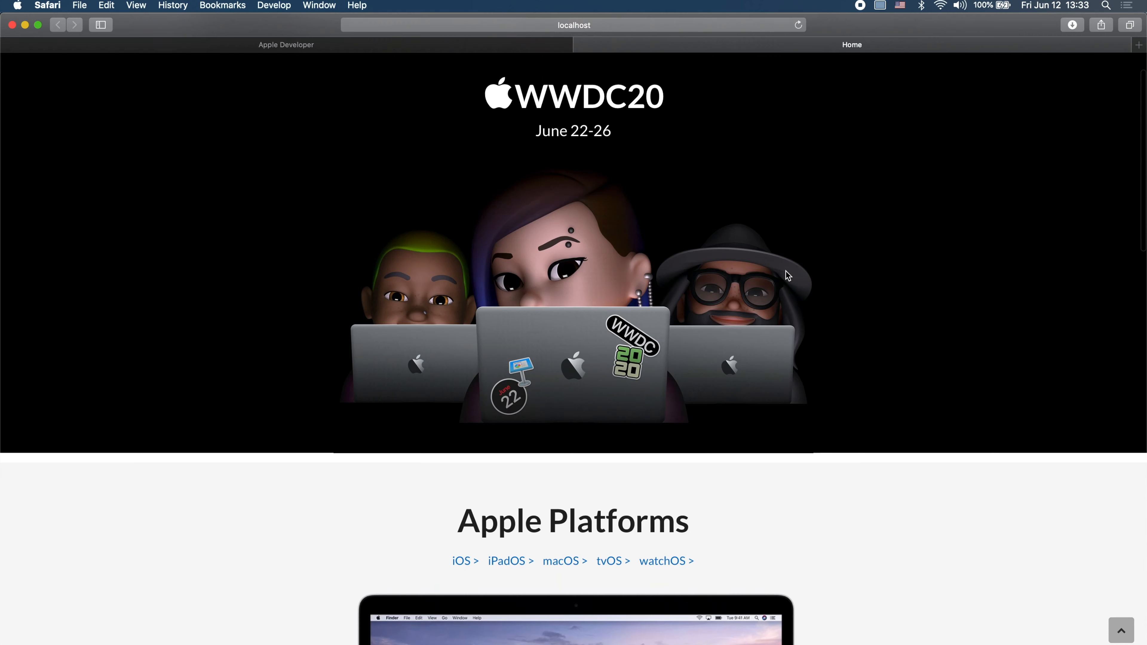
pyautogui.scroll(-20, 857, 332)
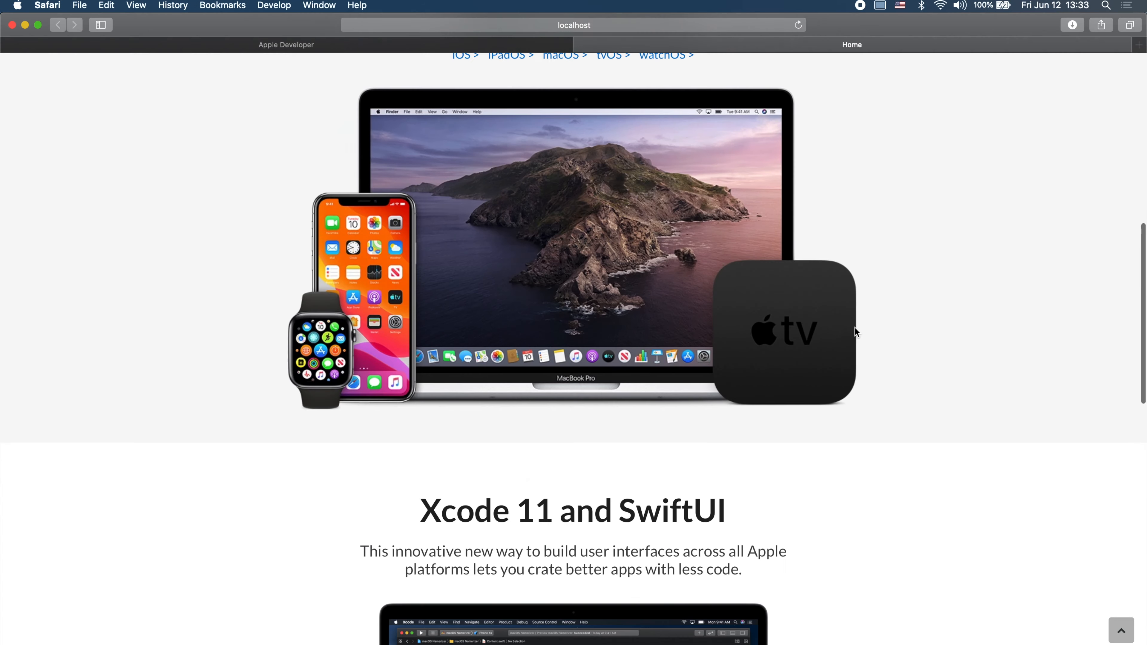
pyautogui.scroll(5, 1145, 271)
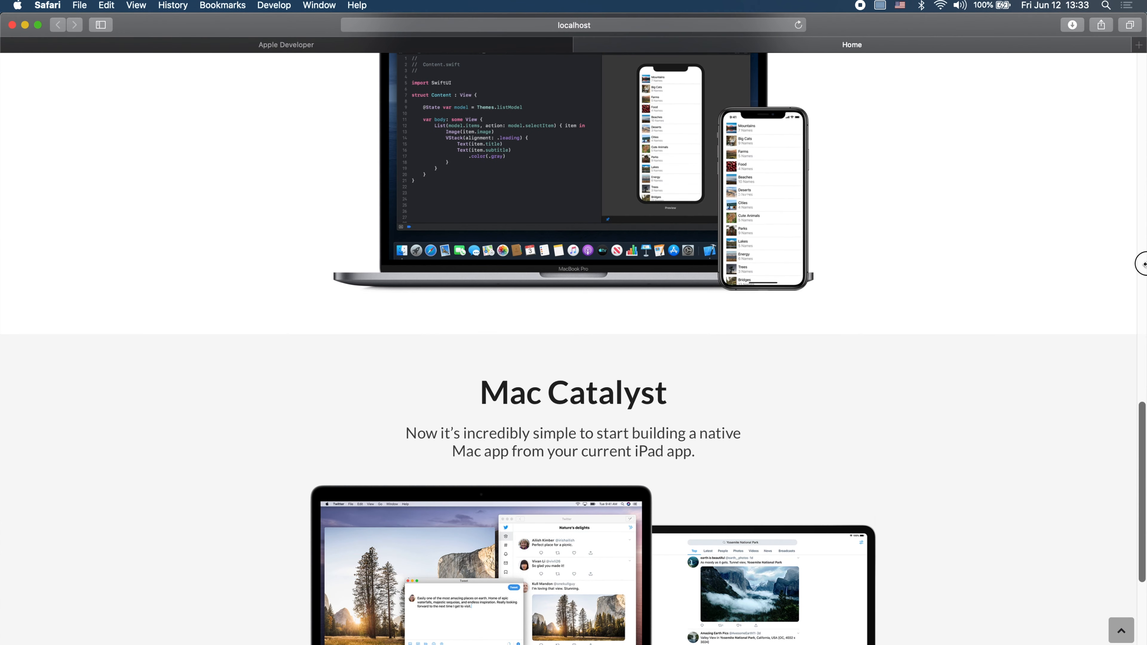
pyautogui.moveTo(1143, 264); pyautogui.dragTo(1143, 329)
pyautogui.press('super+Tab')
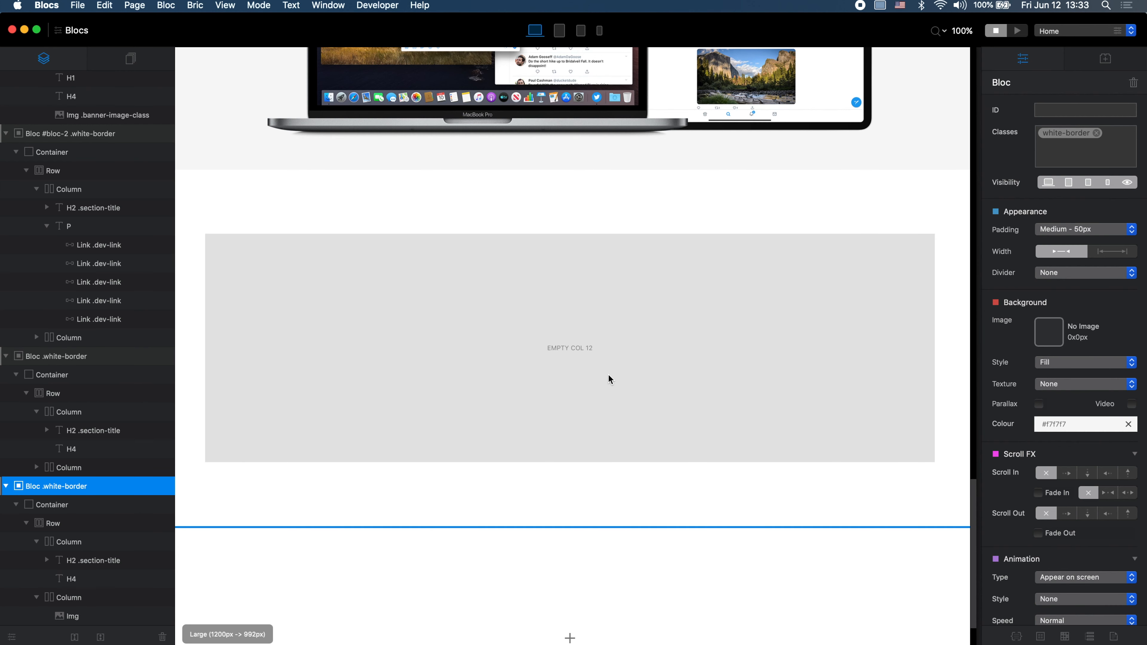
# Step: At the medium breakpoint, set the Mac Catalyst text column's width to 10 and its offset to 1
pyautogui.scroll(12, 608, 373)
pyautogui.click(560, 30)
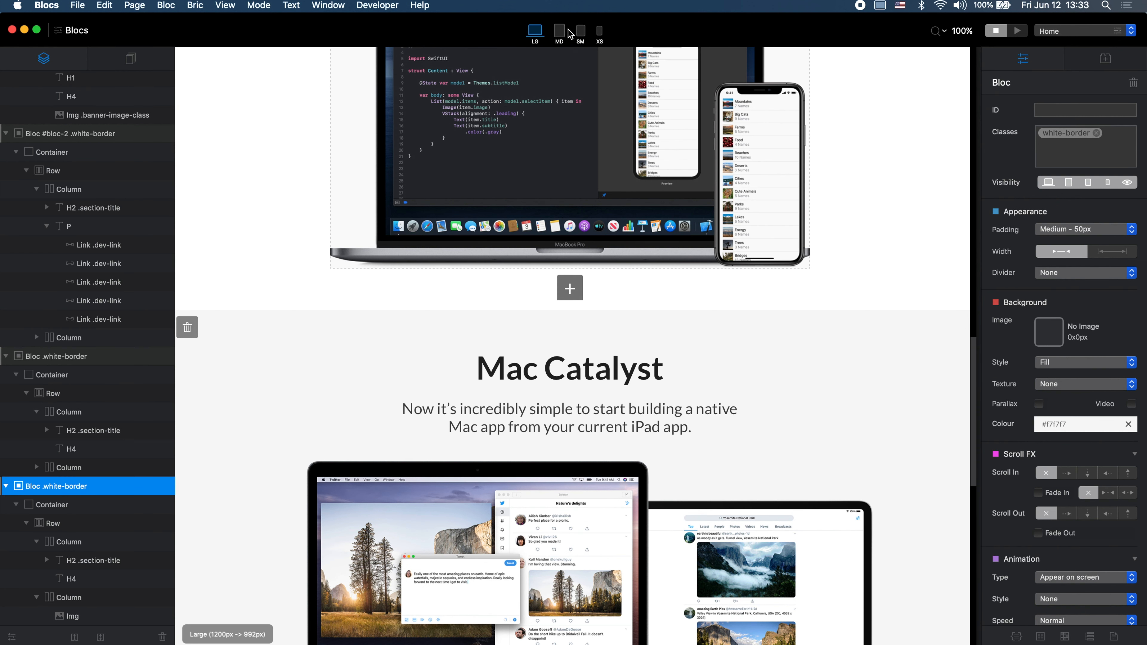
pyautogui.scroll(3, 594, 400)
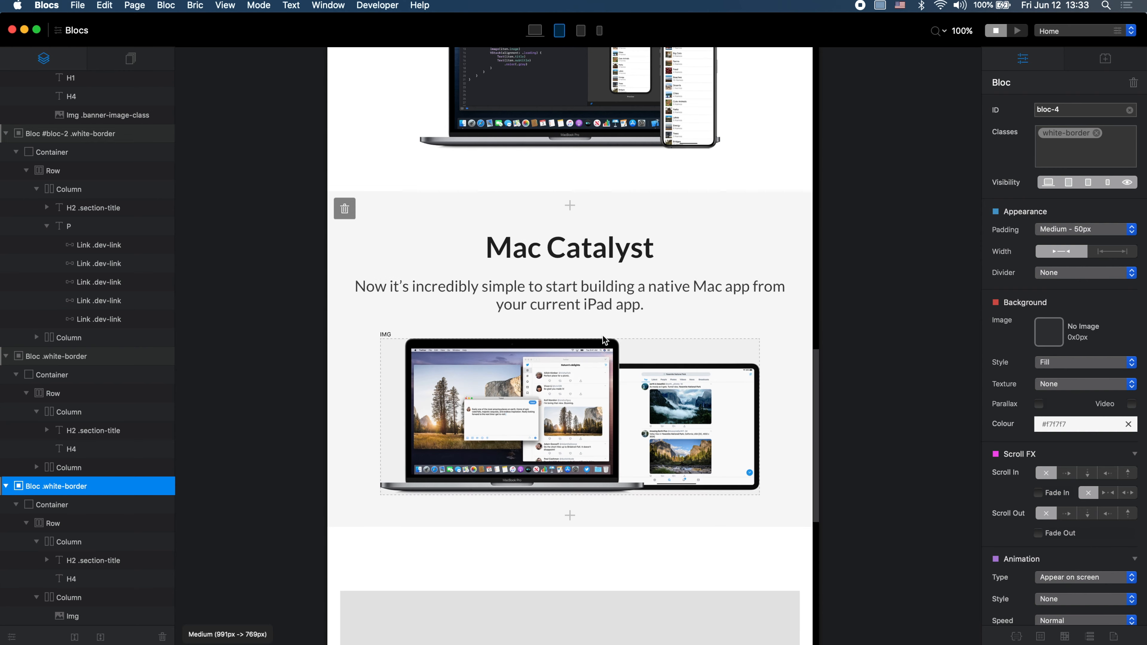
pyautogui.click(650, 274)
pyautogui.doubleClick(1125, 232)
pyautogui.doubleClick(1126, 232)
pyautogui.doubleClick(1125, 232)
pyautogui.doubleClick(1126, 232)
pyautogui.click(1126, 232)
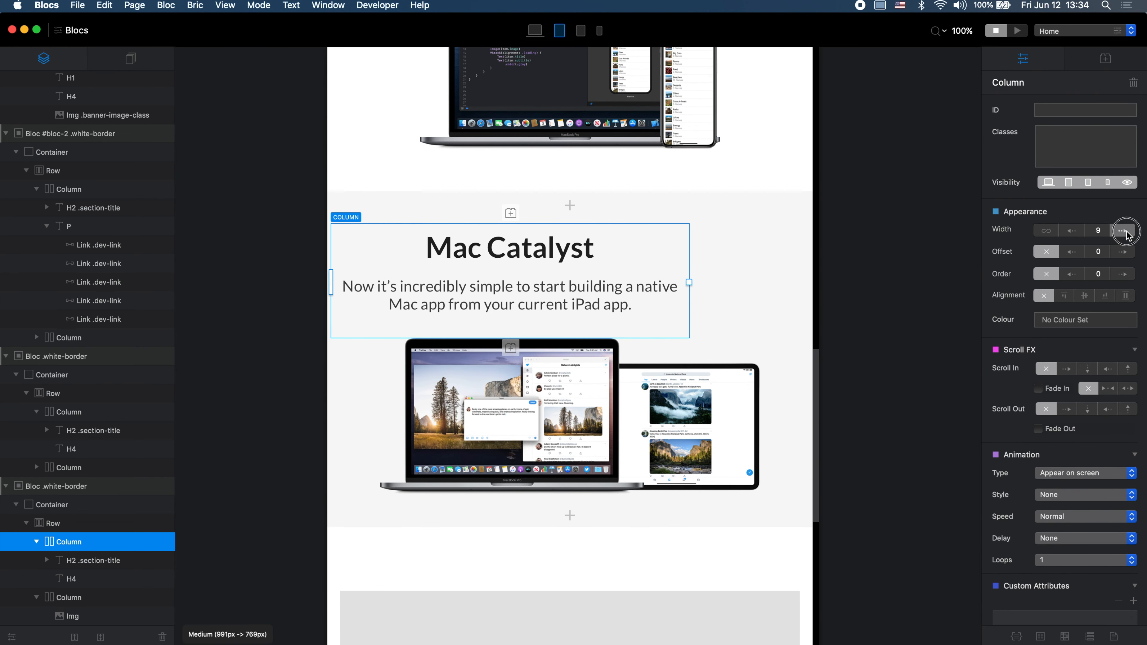
pyautogui.click(1126, 232)
pyautogui.click(1124, 253)
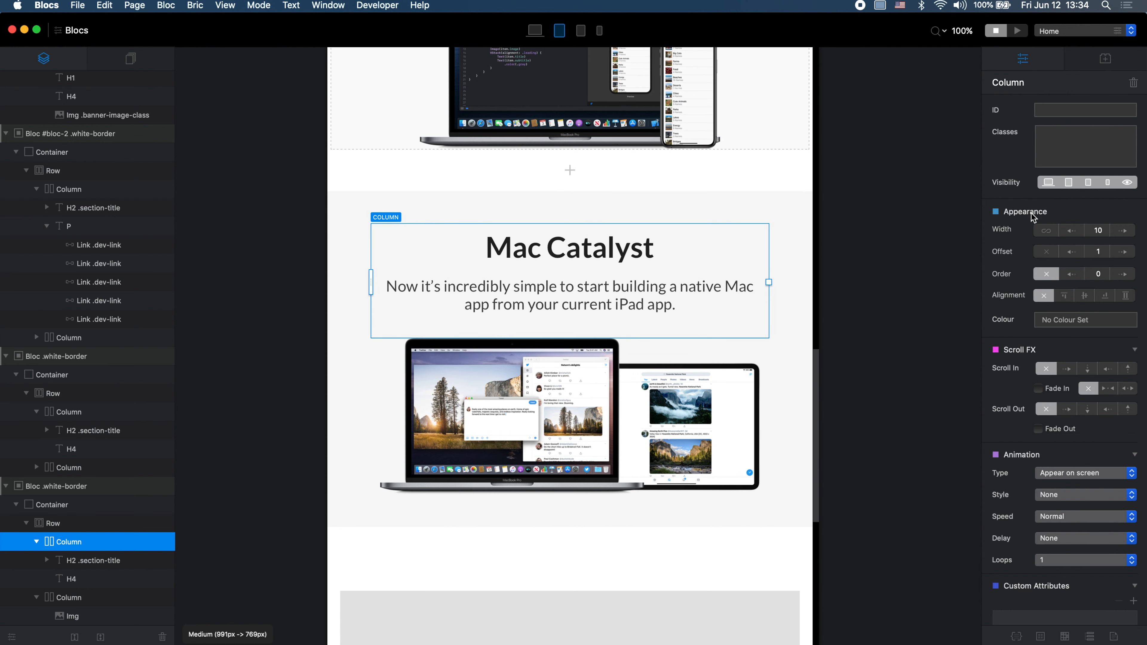
# Step: Try width 8 and offset 2 on the medium Mac Catalyst text column, and check the layout at other breakpoints
pyautogui.doubleClick(1071, 231)
pyautogui.click(1129, 252)
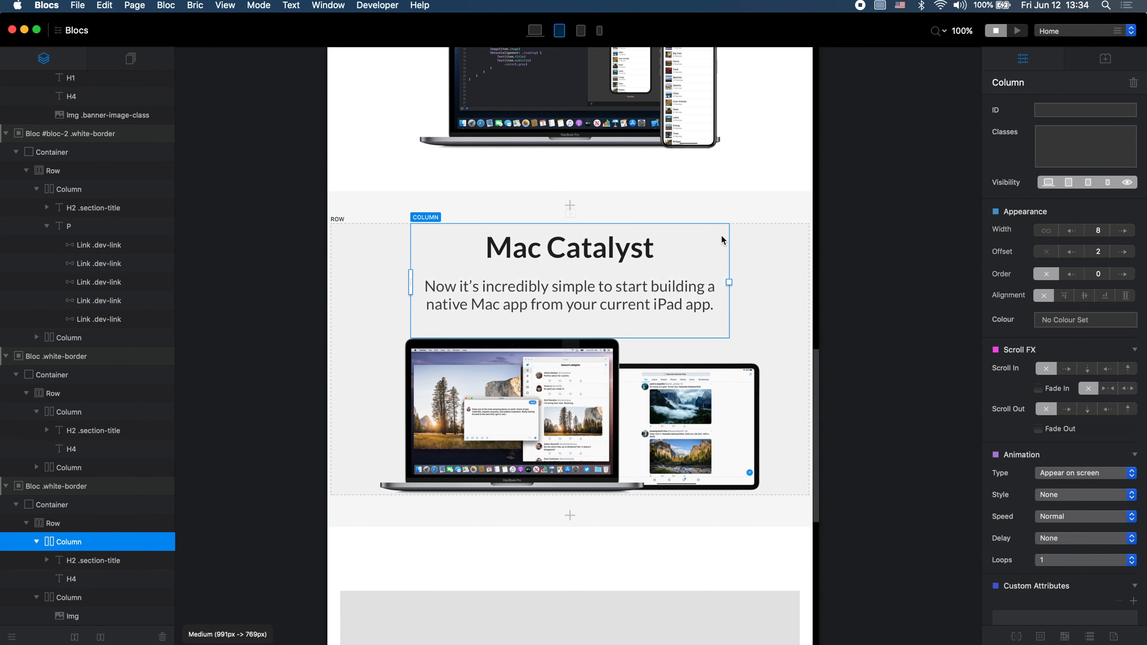
pyautogui.press('super+3')
pyautogui.scroll(5, 524, 284)
pyautogui.press('super+1')
pyautogui.press('super+2')
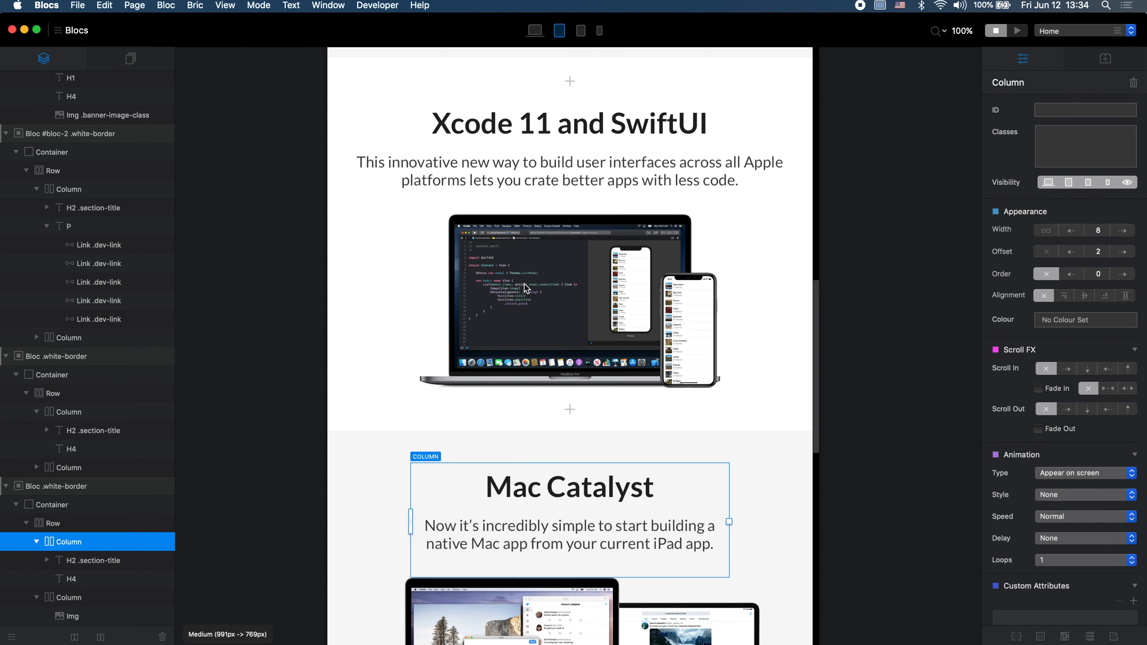
# Step: Set the medium-breakpoint width of the Xcode 11 and SwiftUI text column to 10 and its offset to 1
pyautogui.click(689, 141)
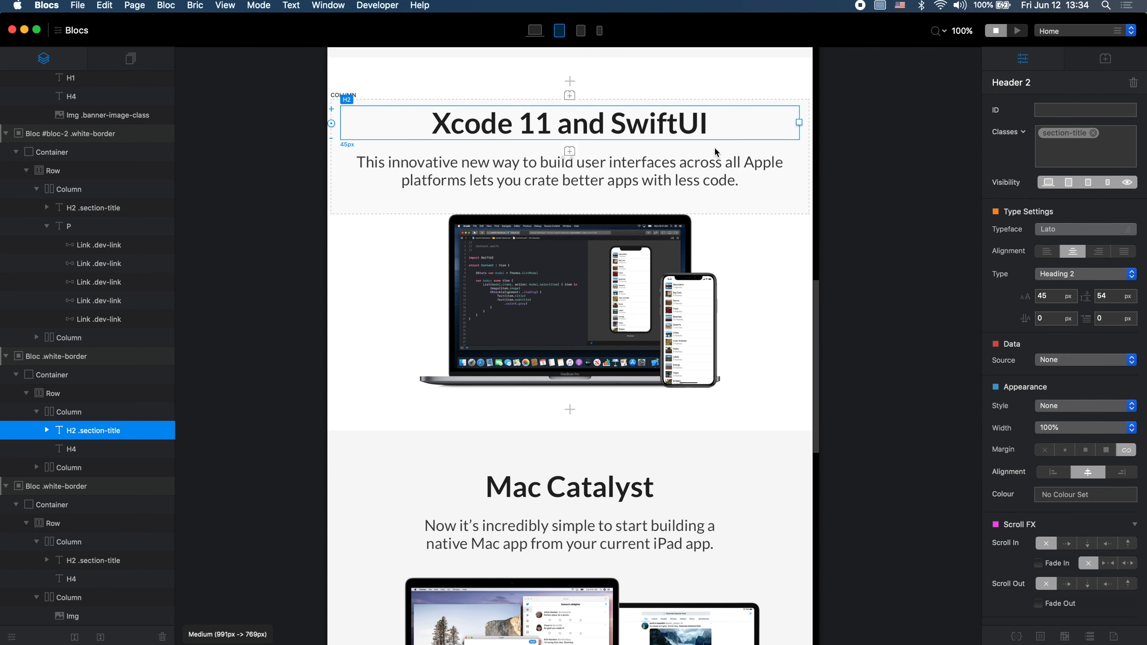
pyautogui.press('Escape')
pyautogui.click(1130, 231)
pyautogui.click(1130, 231)
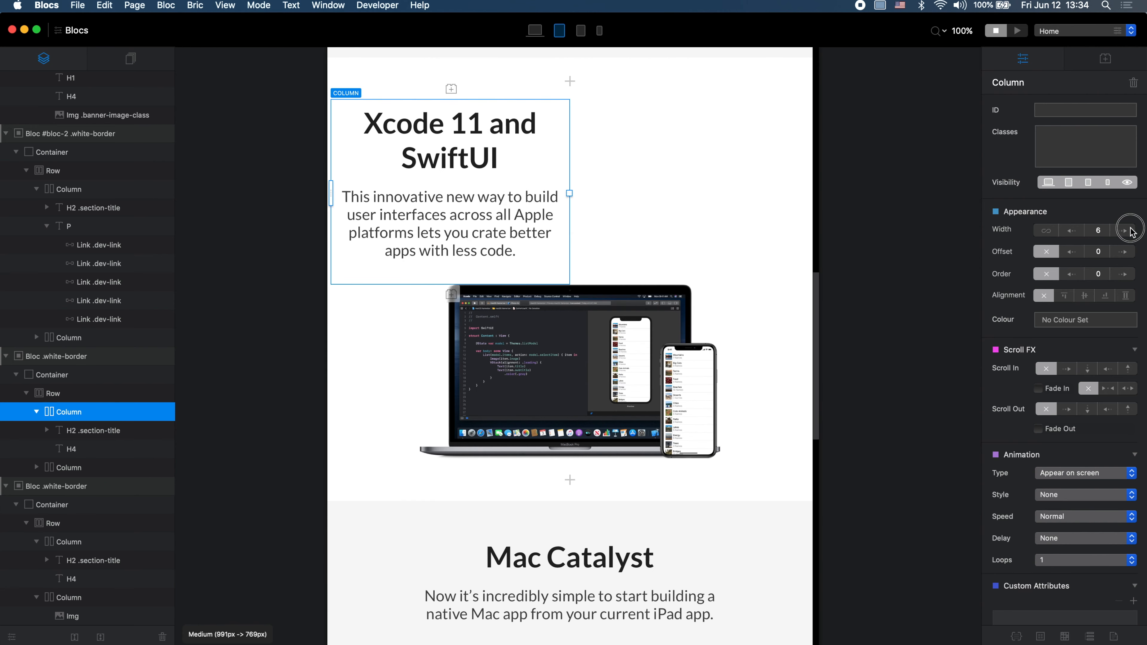
pyautogui.click(1130, 231)
pyautogui.click(1131, 231)
pyautogui.click(1123, 257)
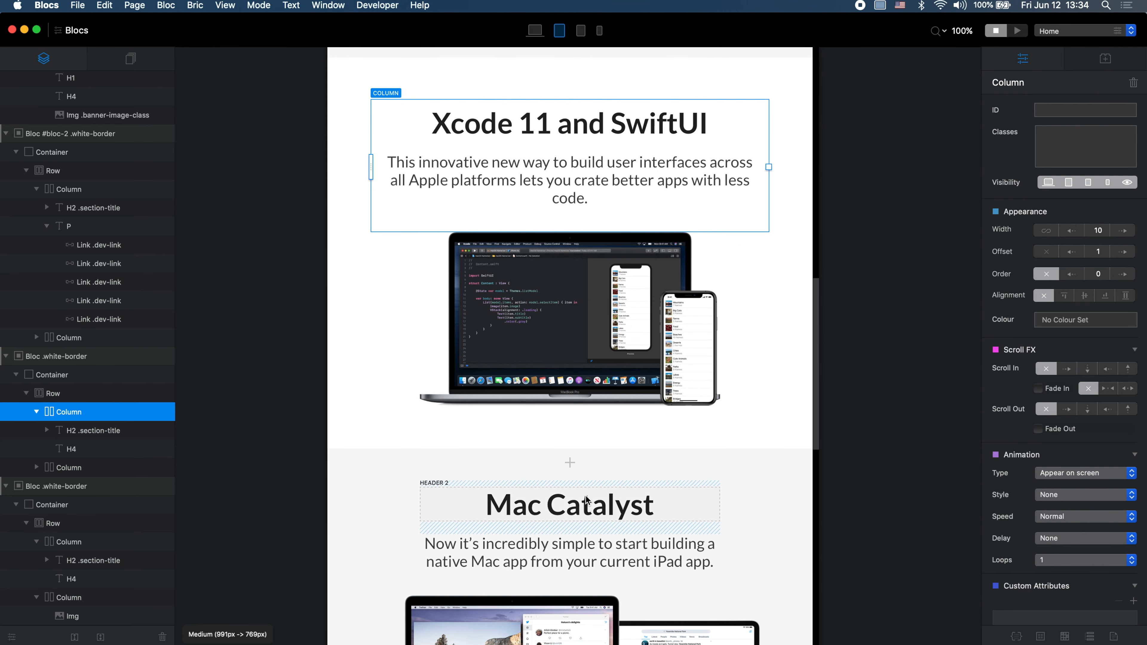
# Step: Match the medium Mac Catalyst text column to the Xcode 11 column with width 10 and offset 1
pyautogui.scroll(-3, 542, 497)
pyautogui.click(422, 441)
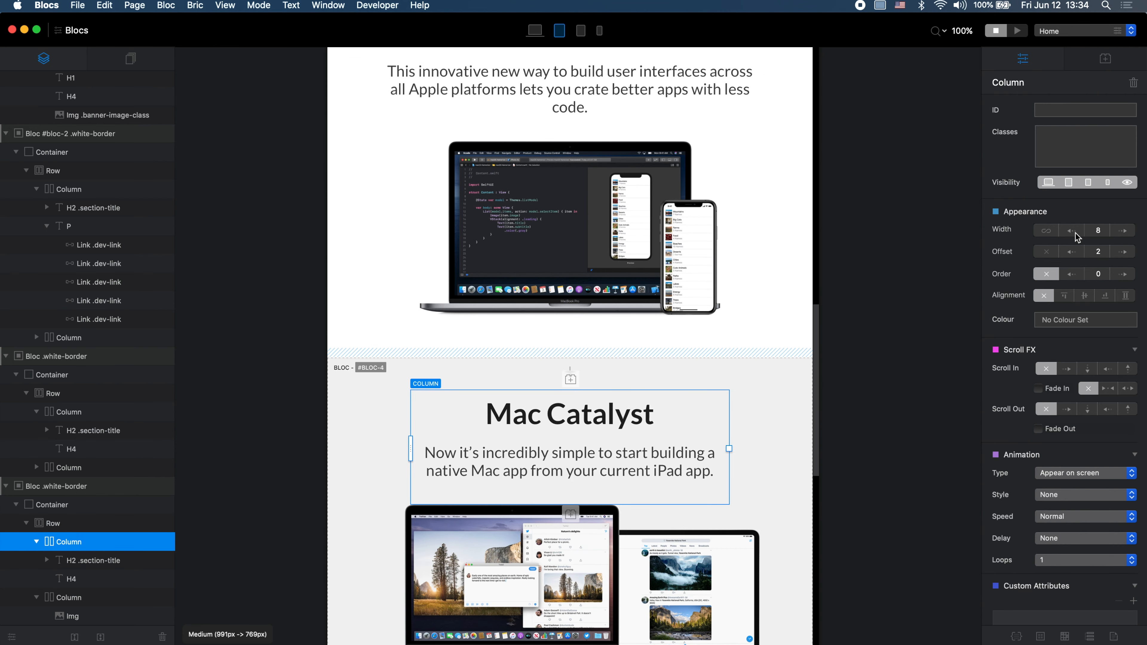
pyautogui.click(1123, 230)
pyautogui.click(1123, 230)
pyautogui.click(1071, 251)
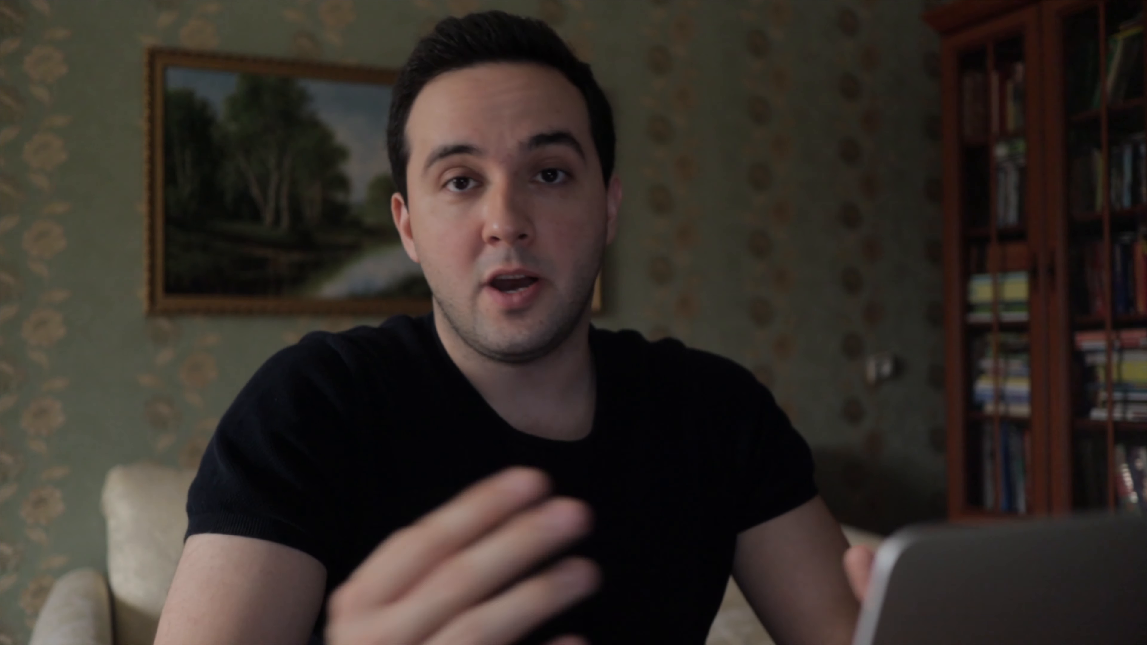
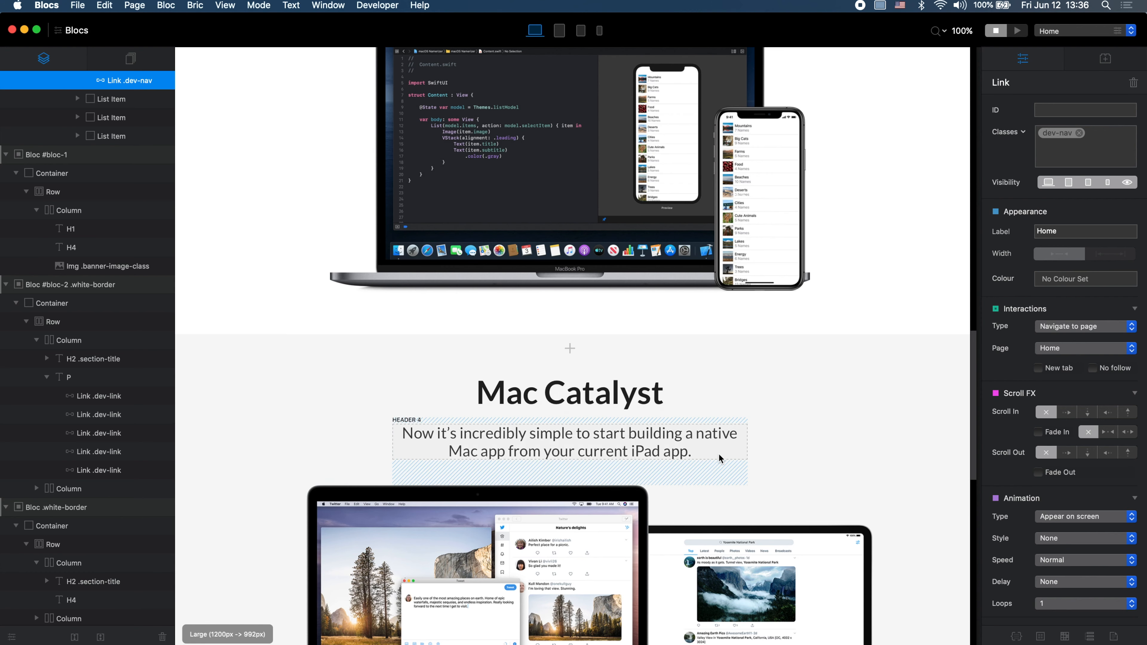
# Step: Set the padding of the empty bloc below the Mac Catalyst section to None
pyautogui.scroll(-10, 719, 454)
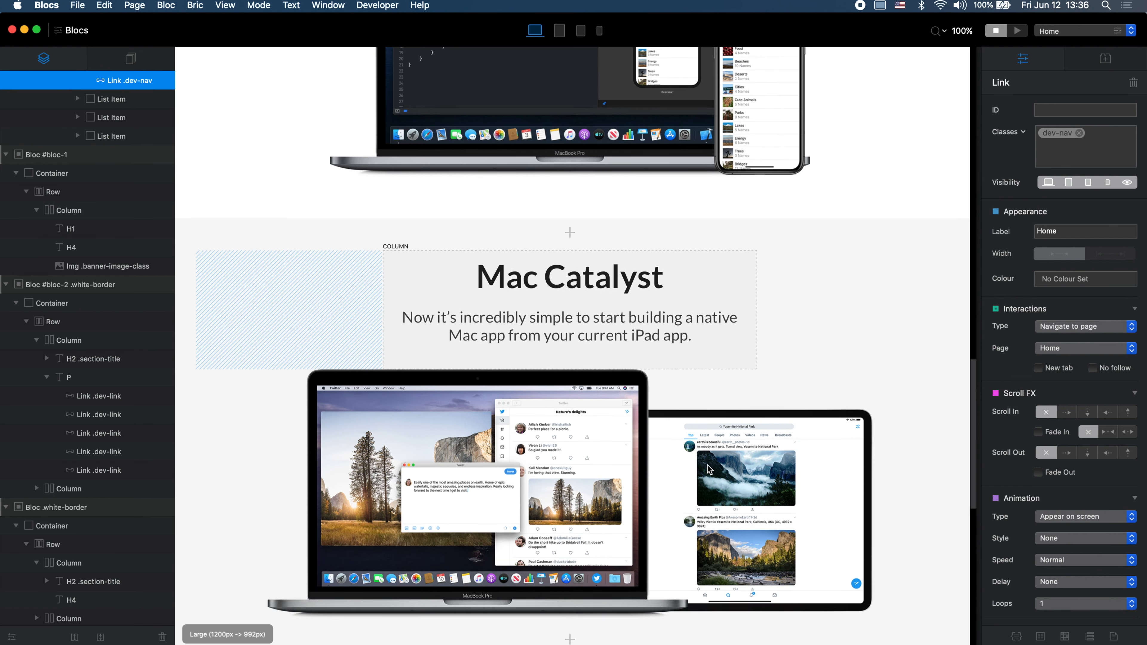
pyautogui.scroll(-1, 708, 469)
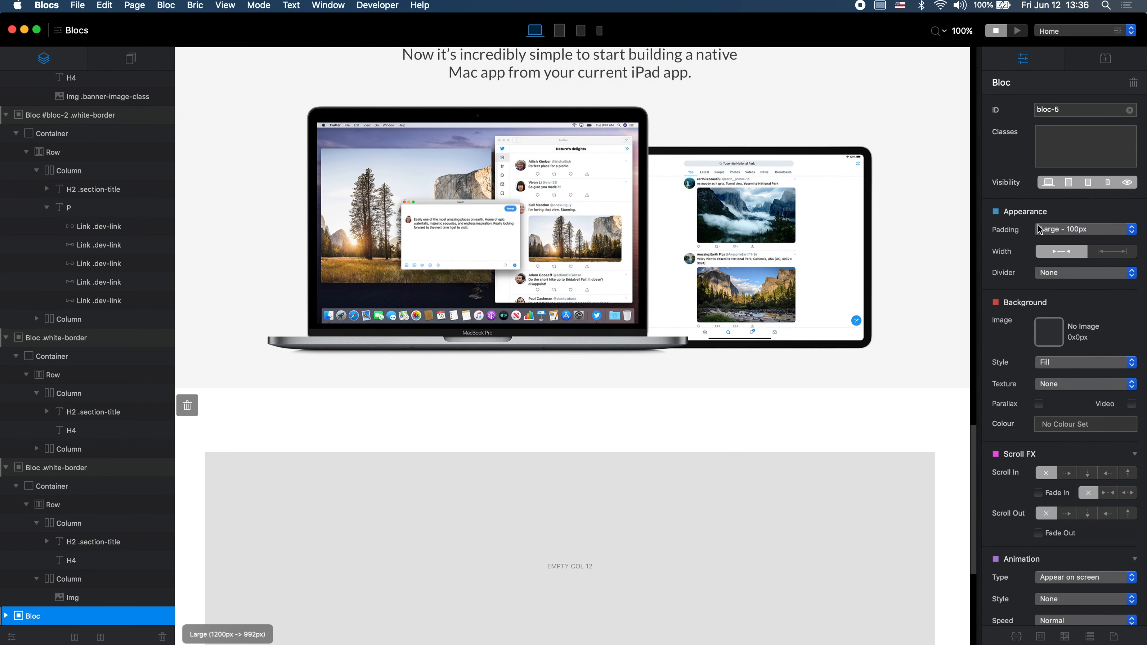
pyautogui.click(1084, 229)
pyautogui.click(1070, 260)
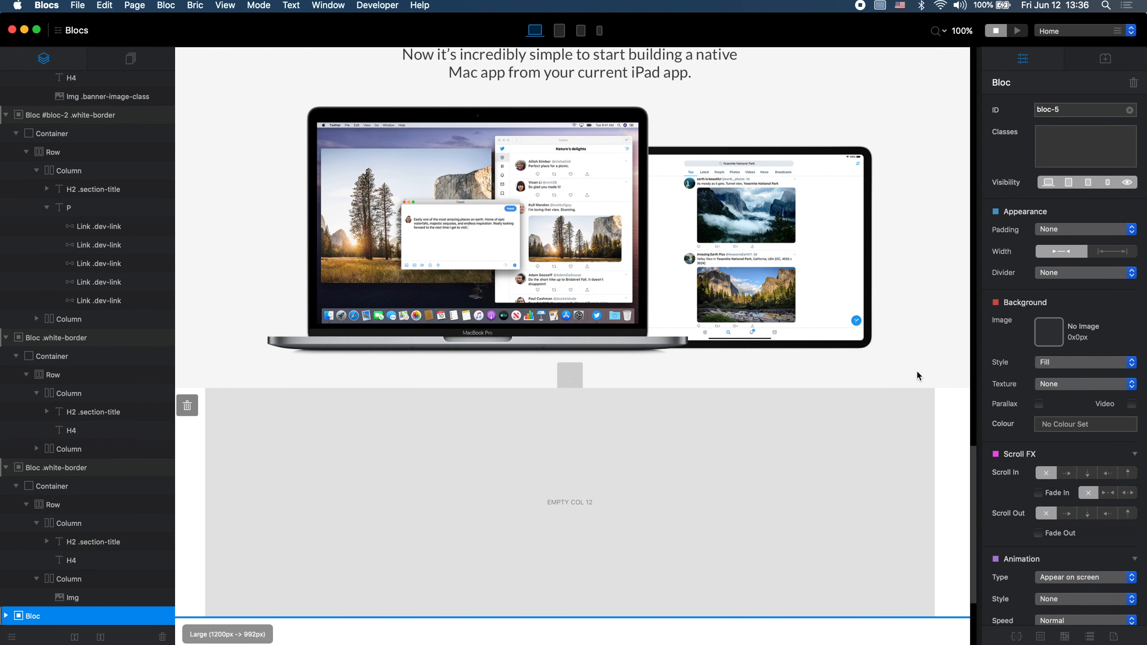
# Step: Review the page from the WWDC20 banner down, checking the Apple Platforms bloc's settings against those of the empty bloc
pyautogui.scroll(2, 863, 228)
pyautogui.scroll(15, 862, 228)
pyautogui.scroll(-5, 853, 362)
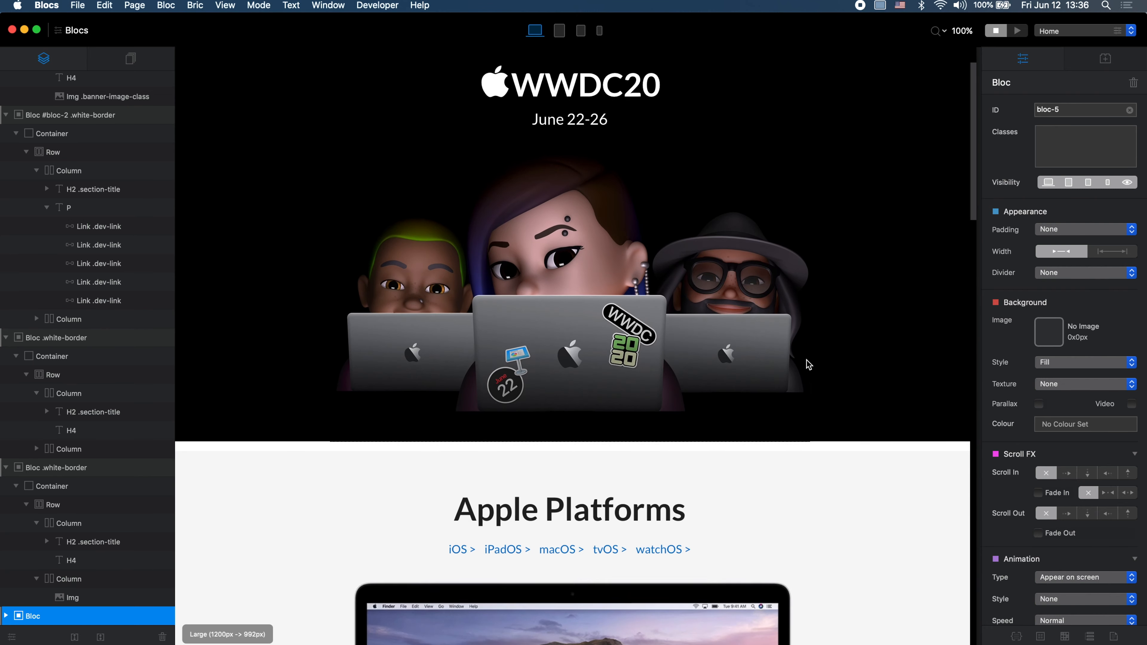
pyautogui.click(855, 365)
pyautogui.scroll(-15, 855, 364)
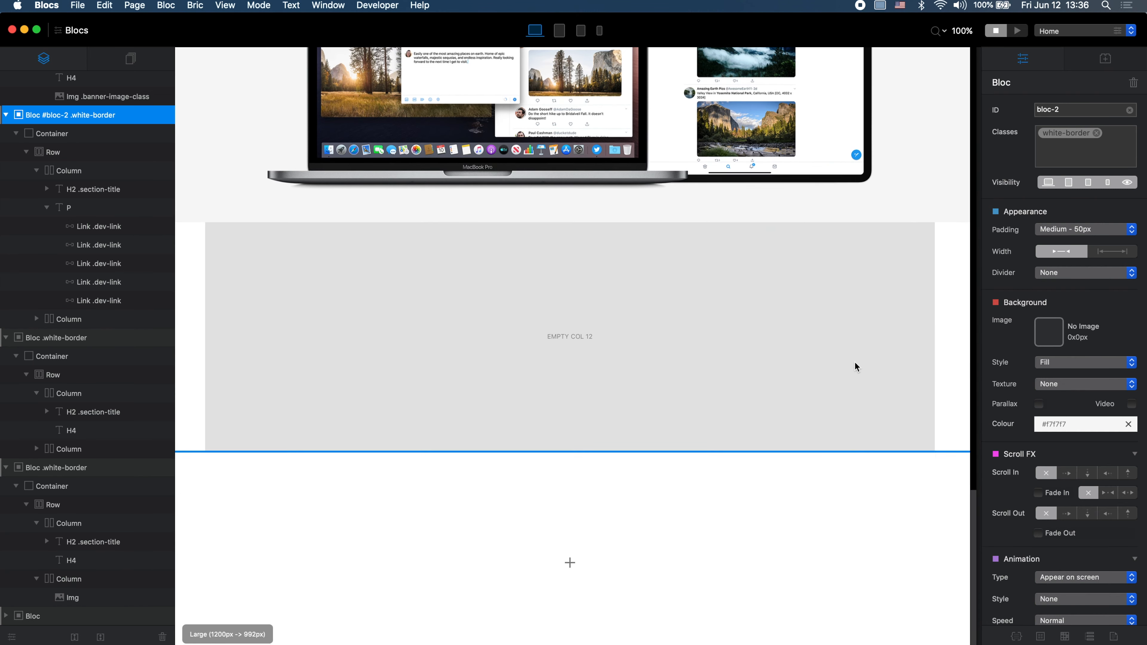
pyautogui.click(855, 308)
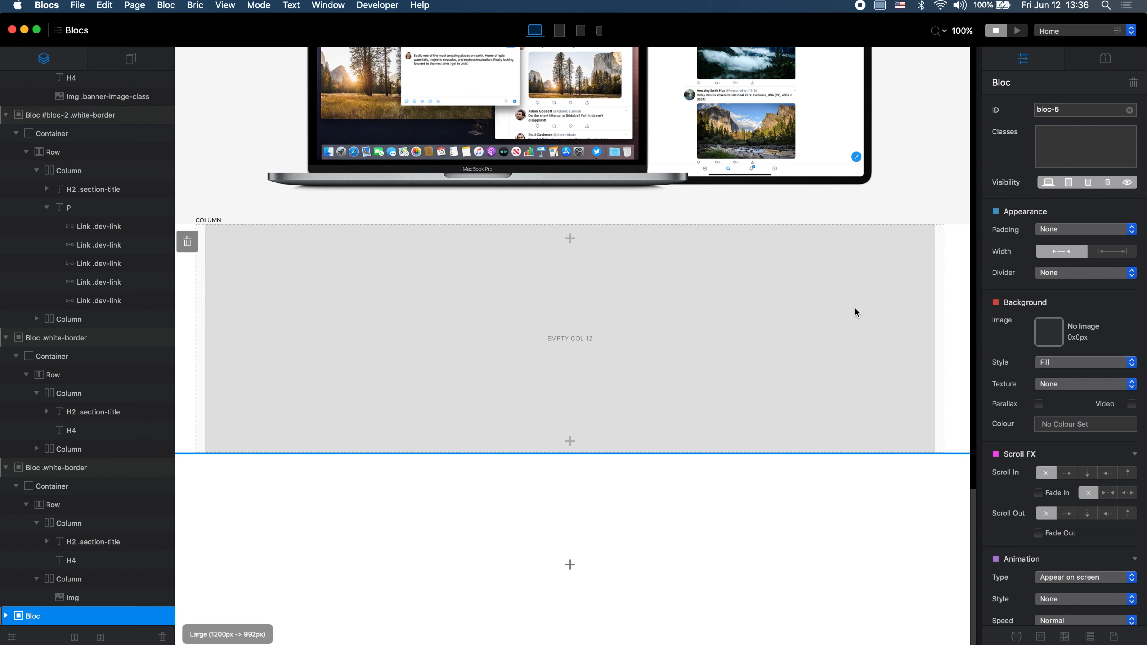
# Step: Apply the white-border class to the empty bloc below Mac Catalyst and set it to full width
pyautogui.click(1059, 159)
pyautogui.write('bo')
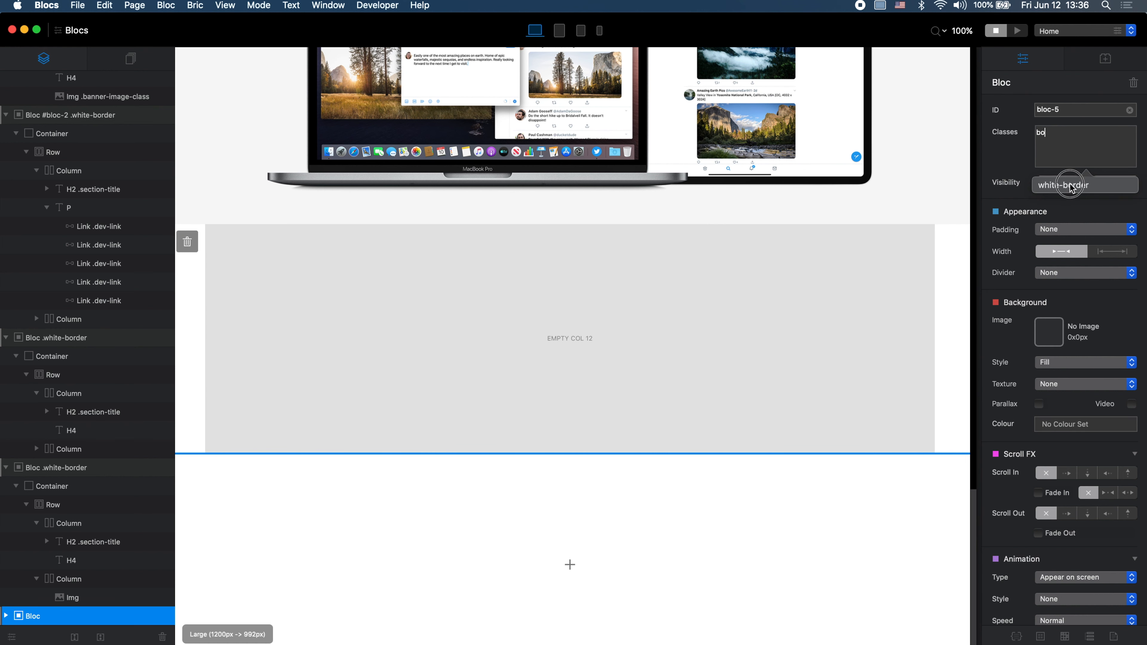
pyautogui.click(1070, 185)
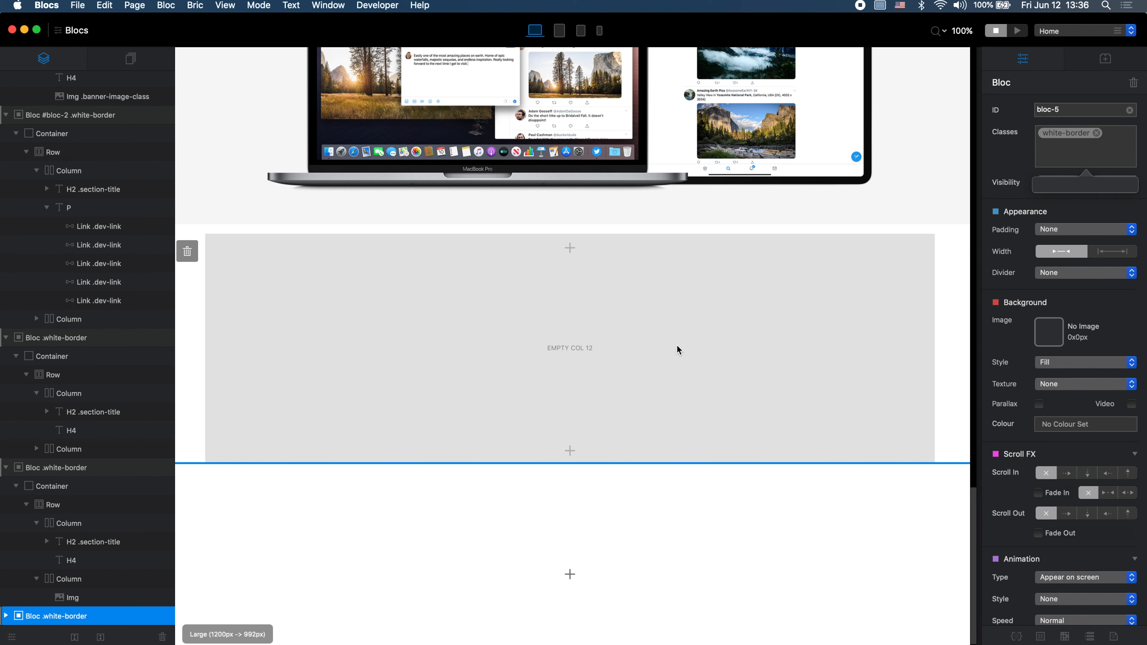
pyautogui.click(1102, 251)
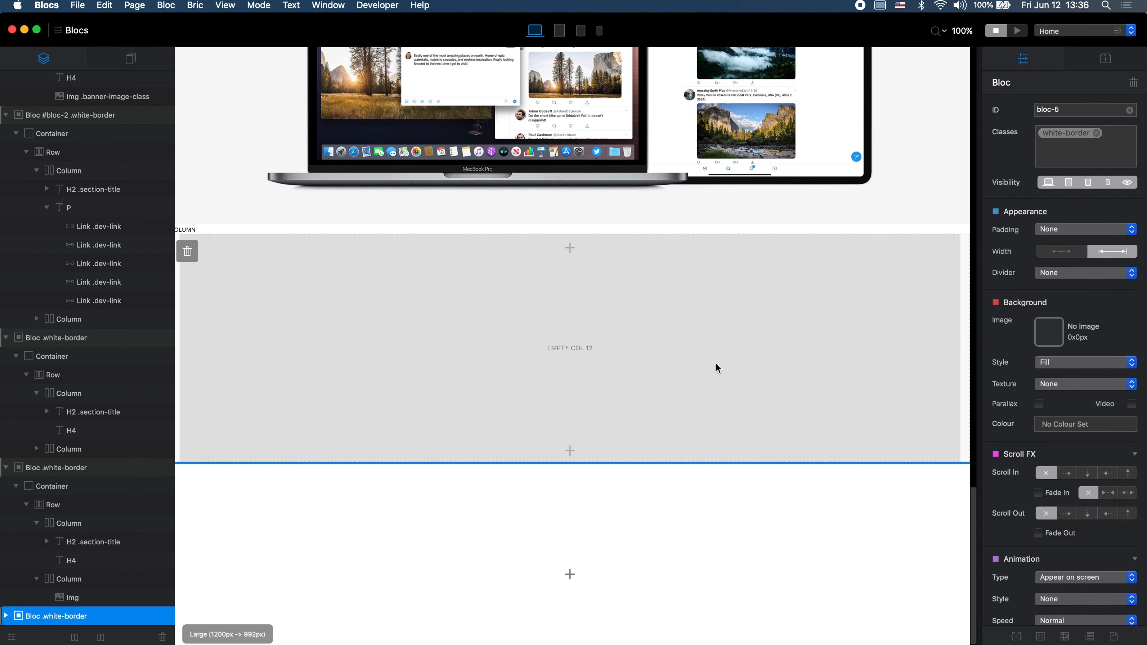
# Step: Switch to Safari and examine how the Apple Developer page's feature cards rearrange when the browser window is narrowed and widened
pyautogui.scroll(3, 718, 368)
pyautogui.press('super+Tab')
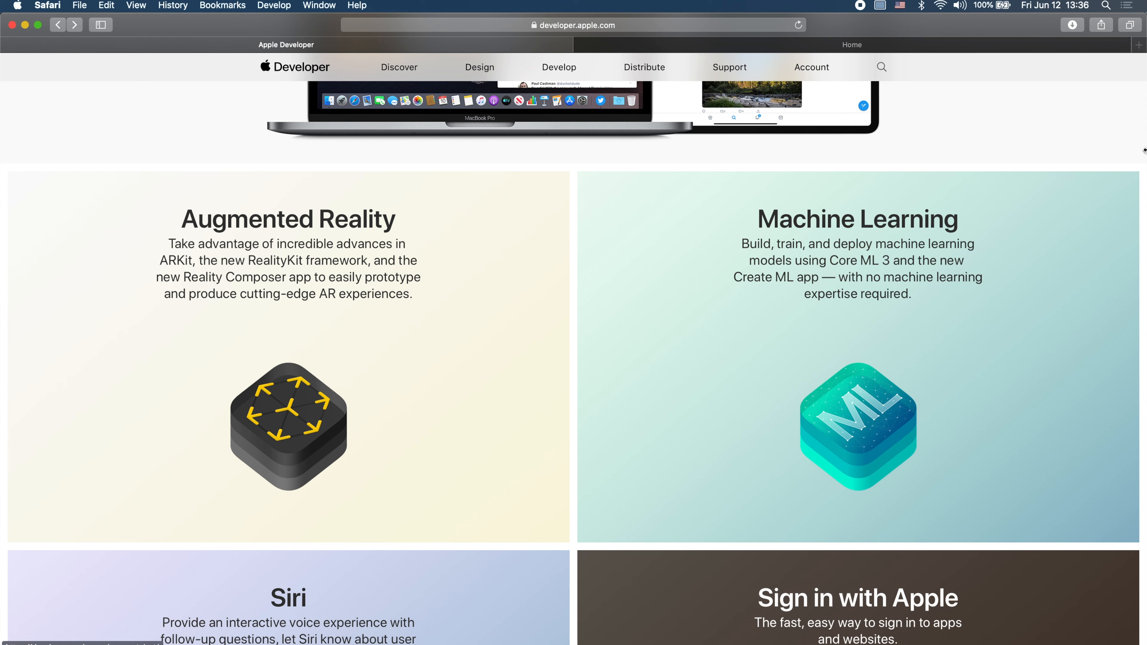
pyautogui.moveTo(1143, 151); pyautogui.dragTo(450, 251)
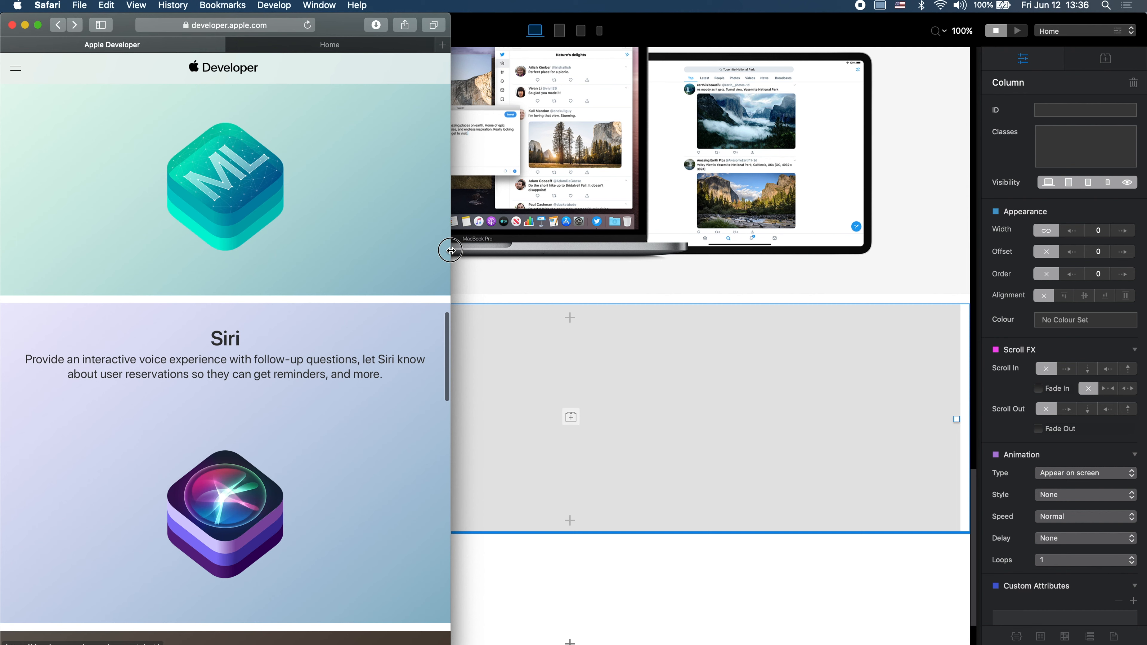
pyautogui.moveTo(450, 251); pyautogui.dragTo(1146, 272)
pyautogui.press('super+Tab')
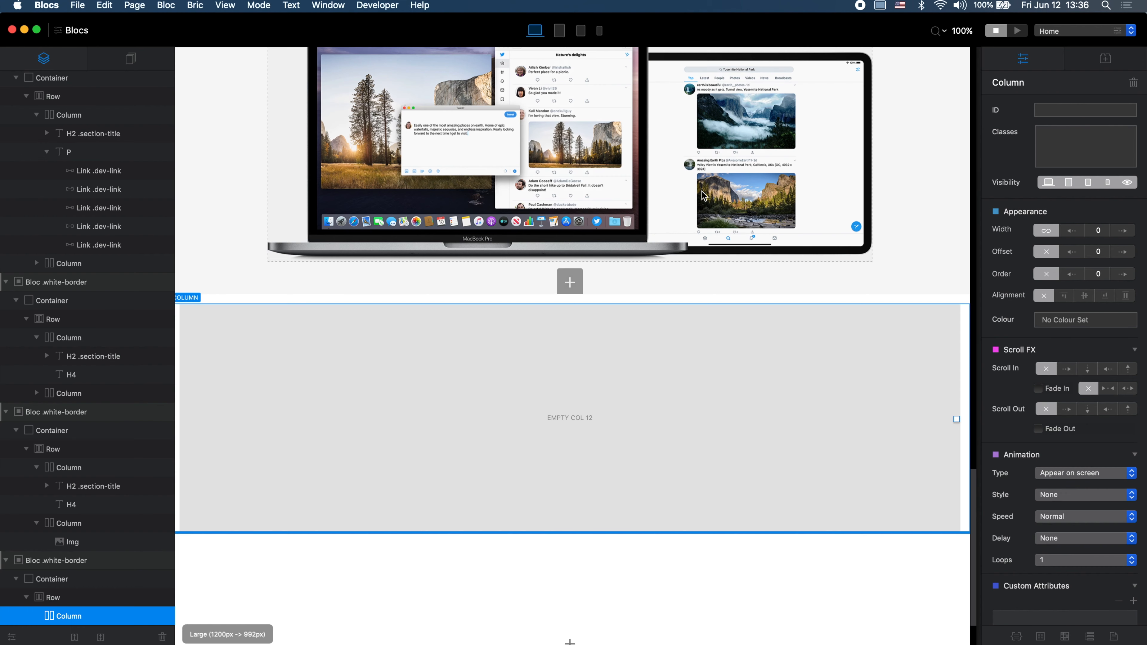
# Step: Switch to Blocs and examine the empty column at the large, medium, small and extra-small breakpoints
pyautogui.click(580, 31)
pyautogui.click(599, 30)
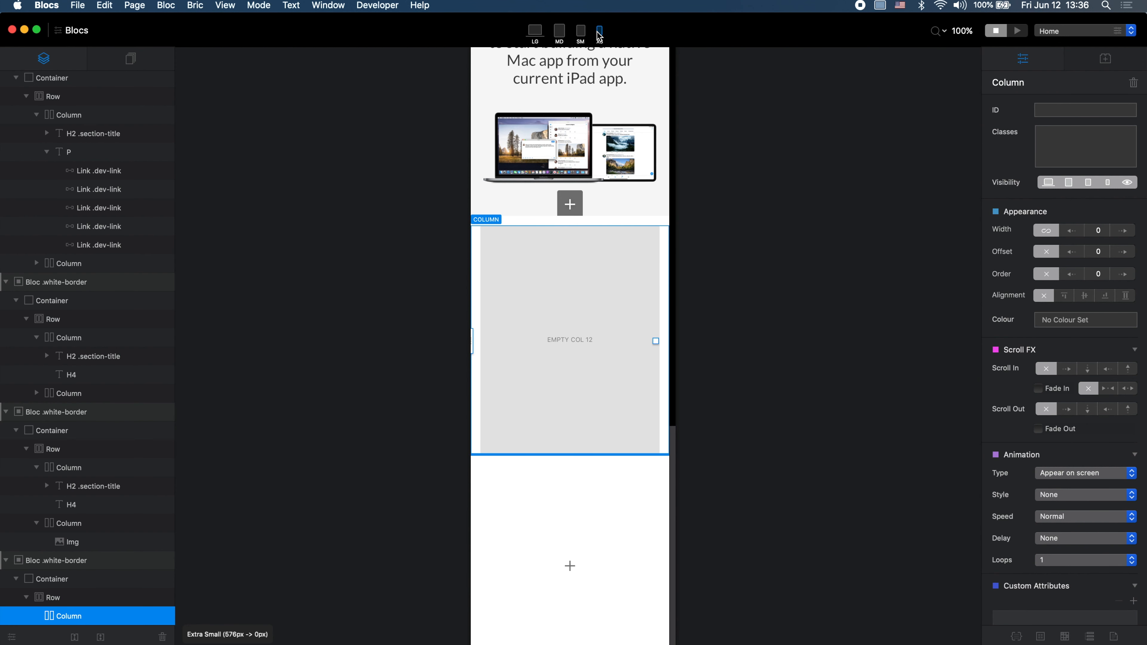
pyautogui.click(580, 31)
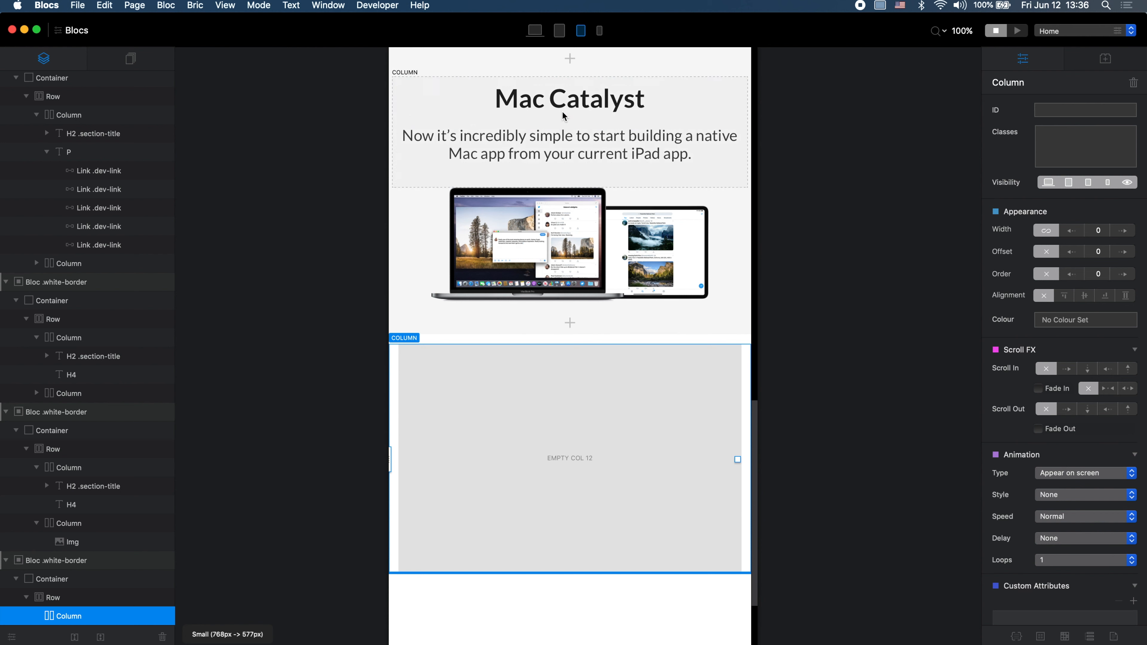
pyautogui.click(559, 34)
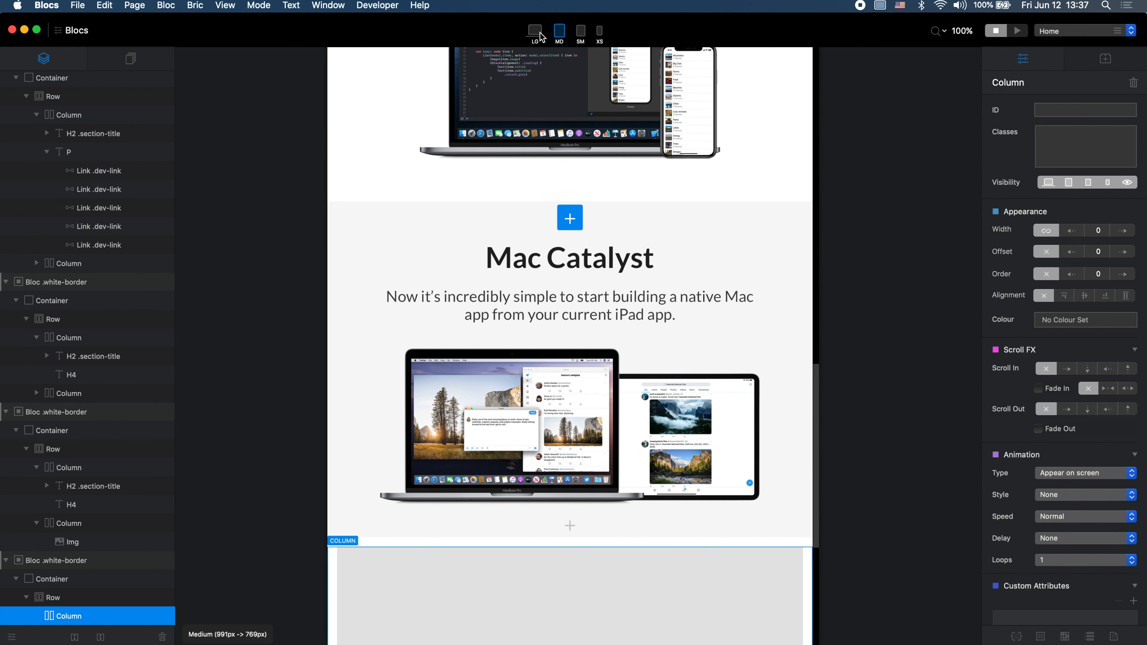
pyautogui.click(541, 35)
pyautogui.click(559, 35)
pyautogui.click(600, 33)
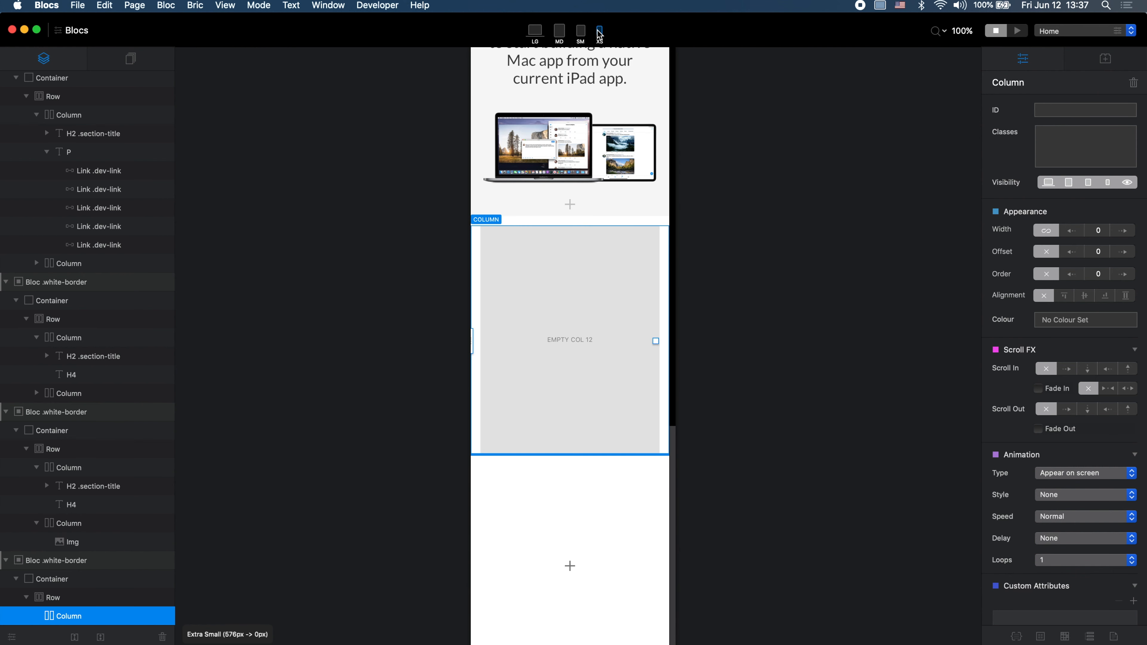
# Step: Set the empty column's width to 12 at the small breakpoint
pyautogui.click(582, 33)
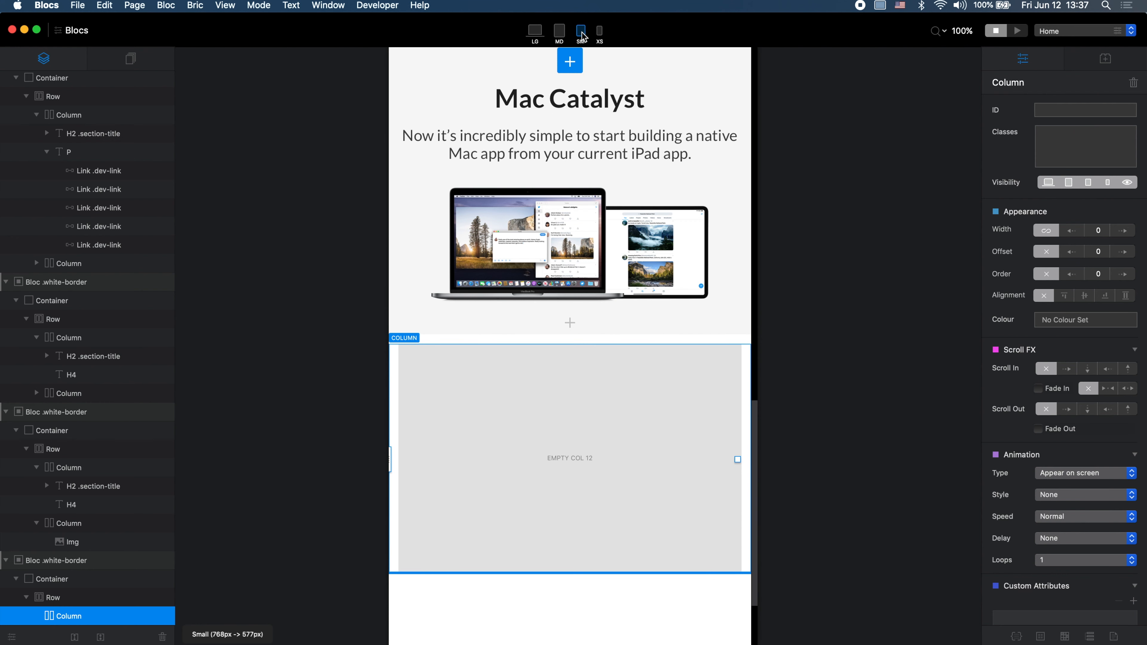
pyautogui.click(1122, 231)
pyautogui.click(1122, 231)
pyautogui.click(1123, 231)
pyautogui.click(1122, 232)
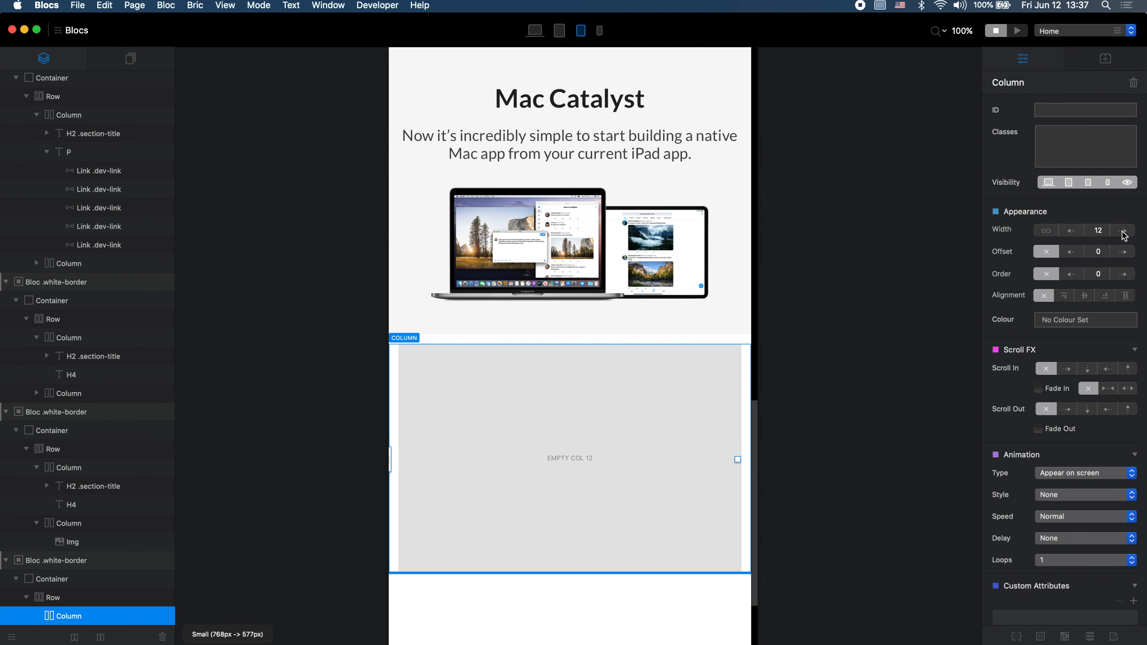
# Step: Set the empty column's width to 6 at the medium breakpoint
pyautogui.click(559, 31)
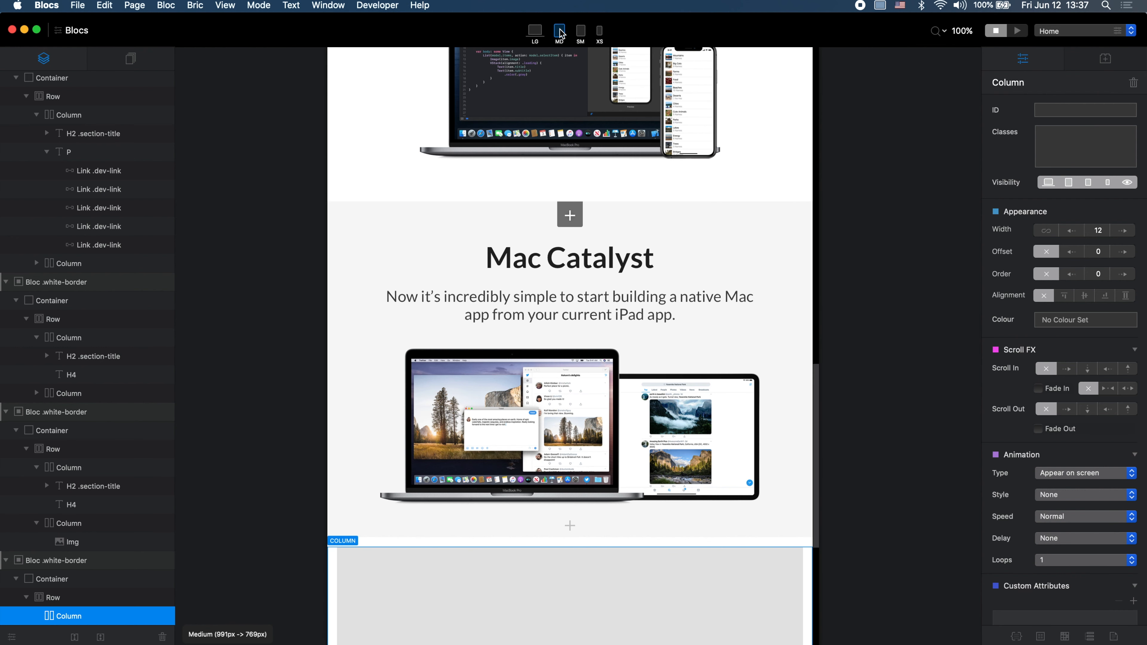
pyautogui.click(1071, 231)
pyautogui.click(1071, 231)
pyautogui.click(1071, 231)
pyautogui.click(1071, 231)
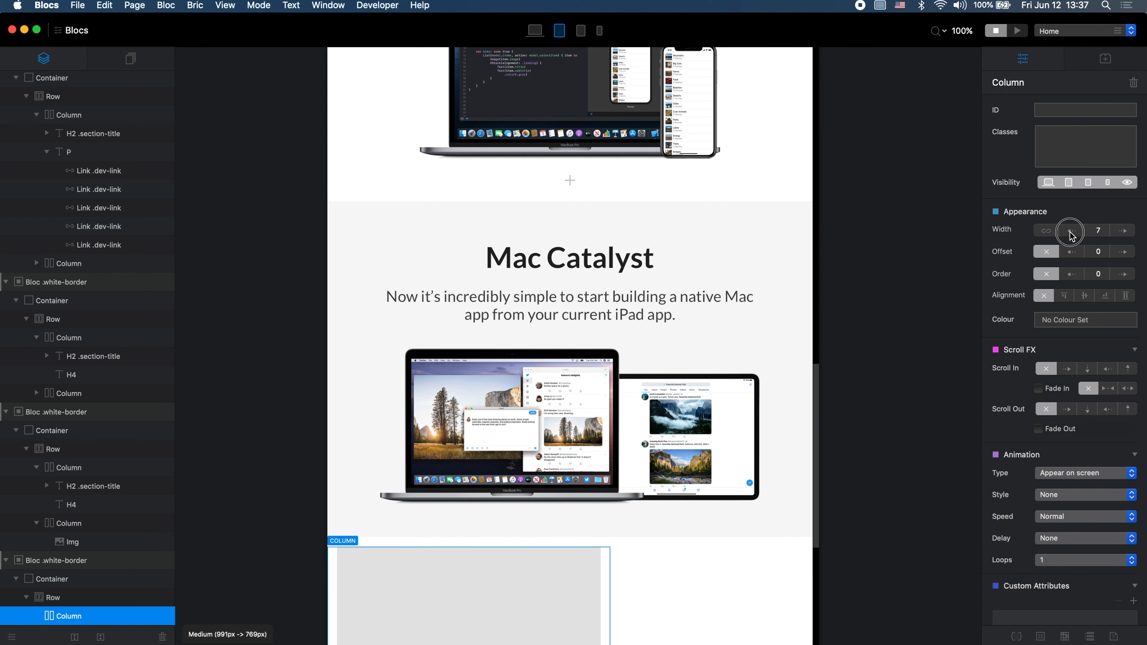
pyautogui.click(1071, 230)
pyautogui.click(1071, 230)
pyautogui.scroll(-5, 743, 402)
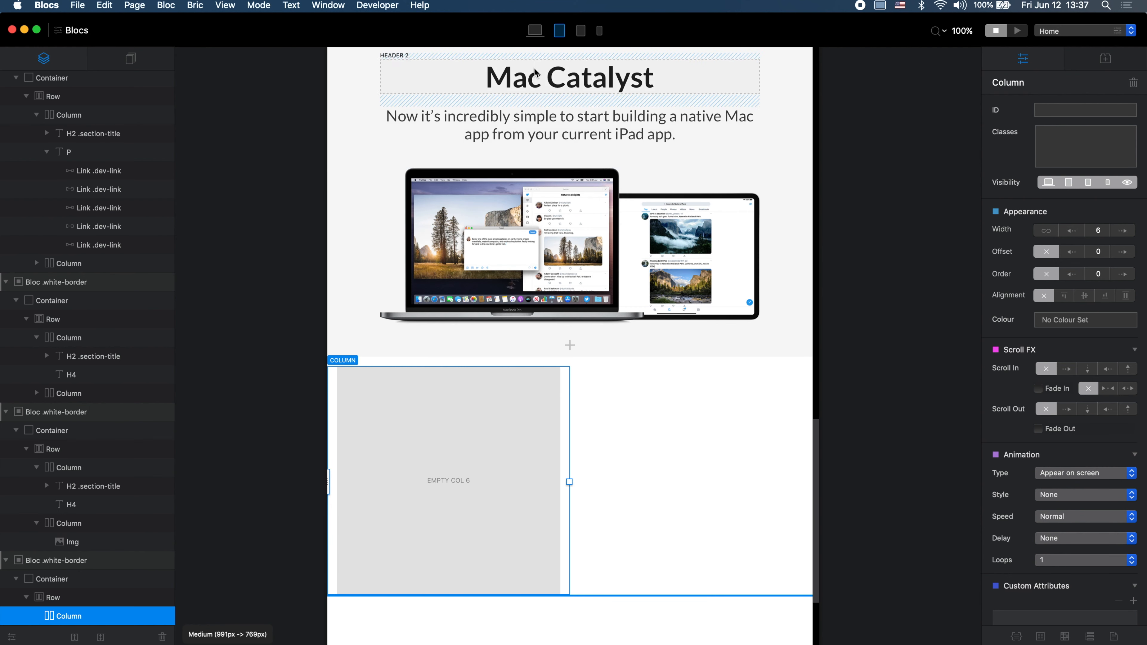
# Step: Check the column's width across all breakpoints, finishing at the large one
pyautogui.click(535, 32)
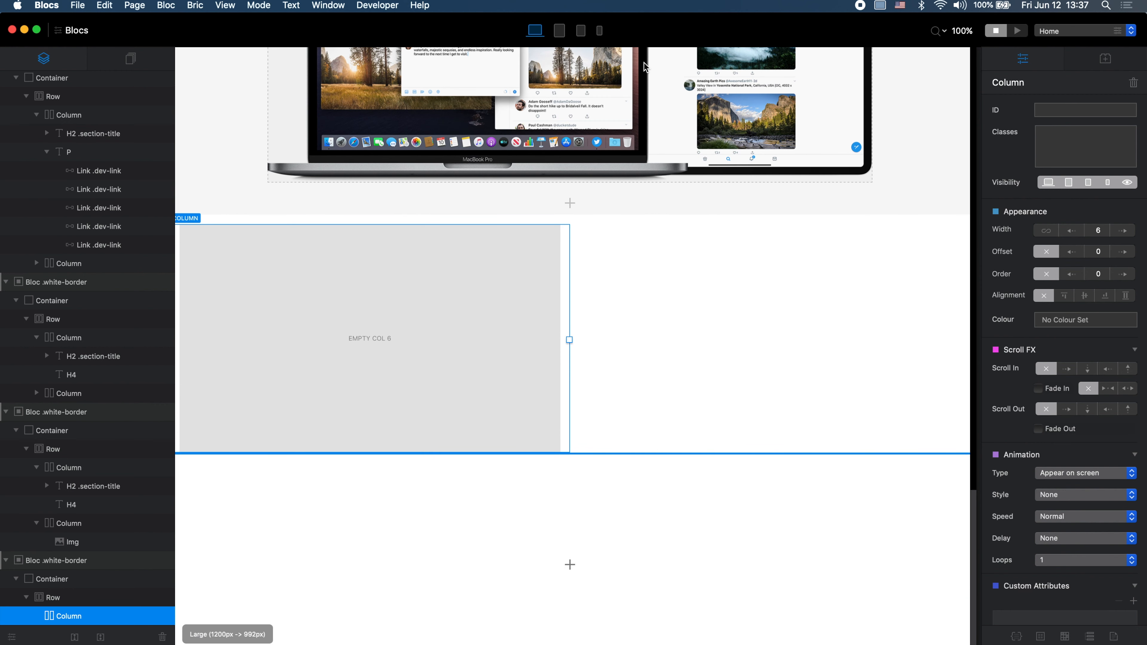
pyautogui.press('super+2')
pyautogui.press('super+3')
pyautogui.press('super+4')
pyautogui.press('super+3')
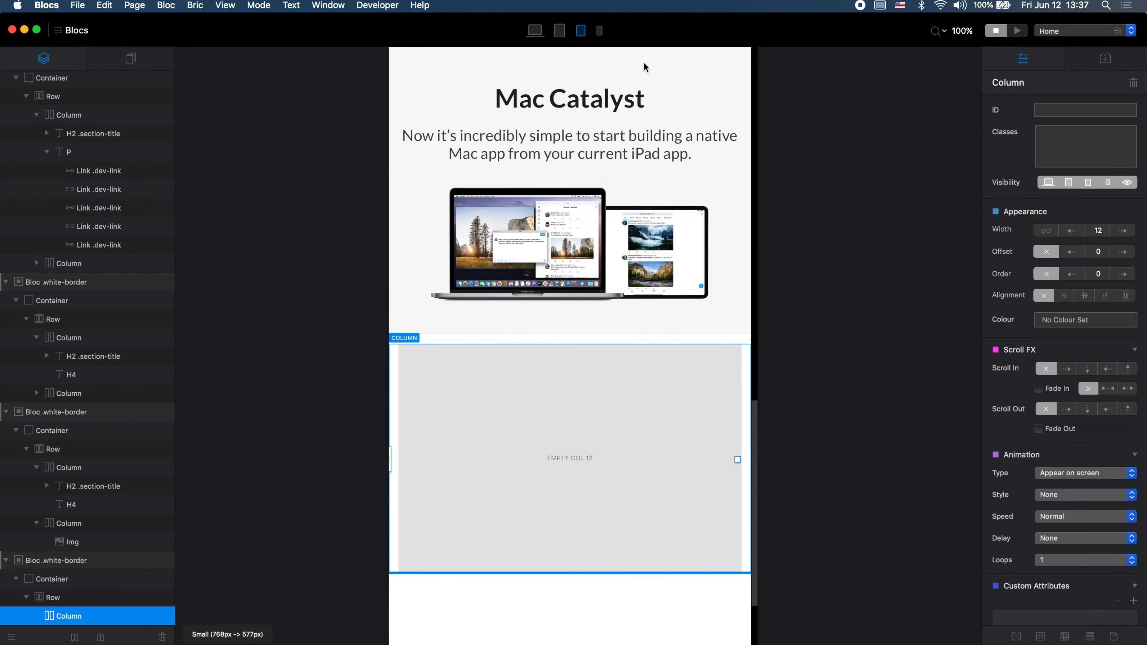
pyautogui.press('super+2')
pyautogui.press('super+1')
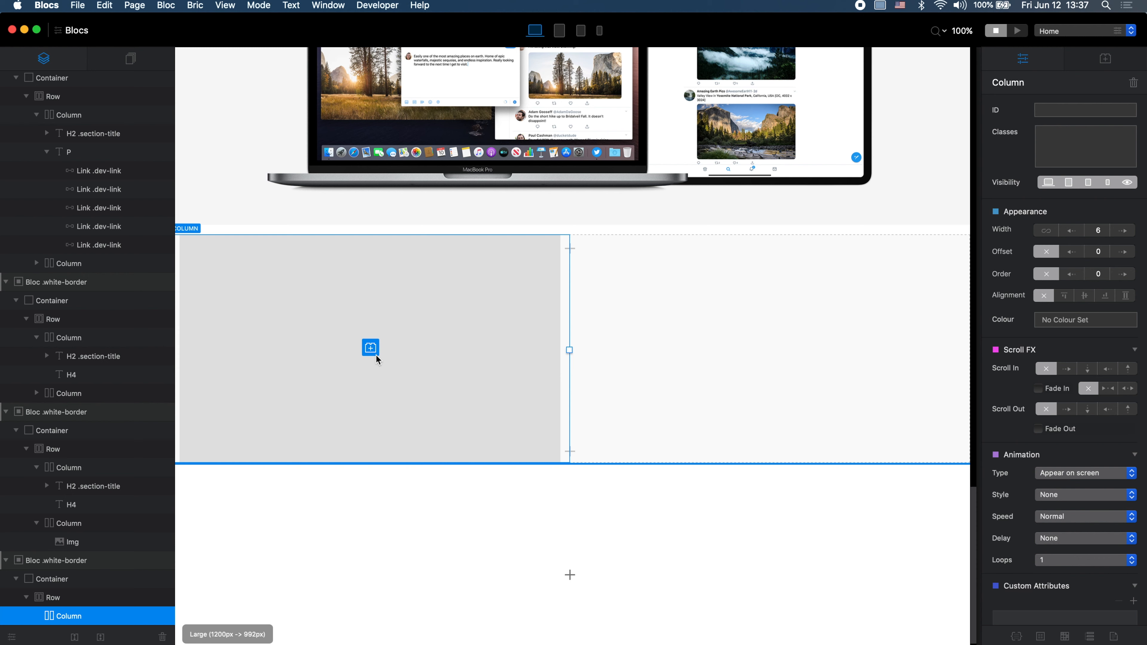
# Step: Add a Card bric to the empty six-wide column, giving it square corners and no border
pyautogui.press('super+Tab')
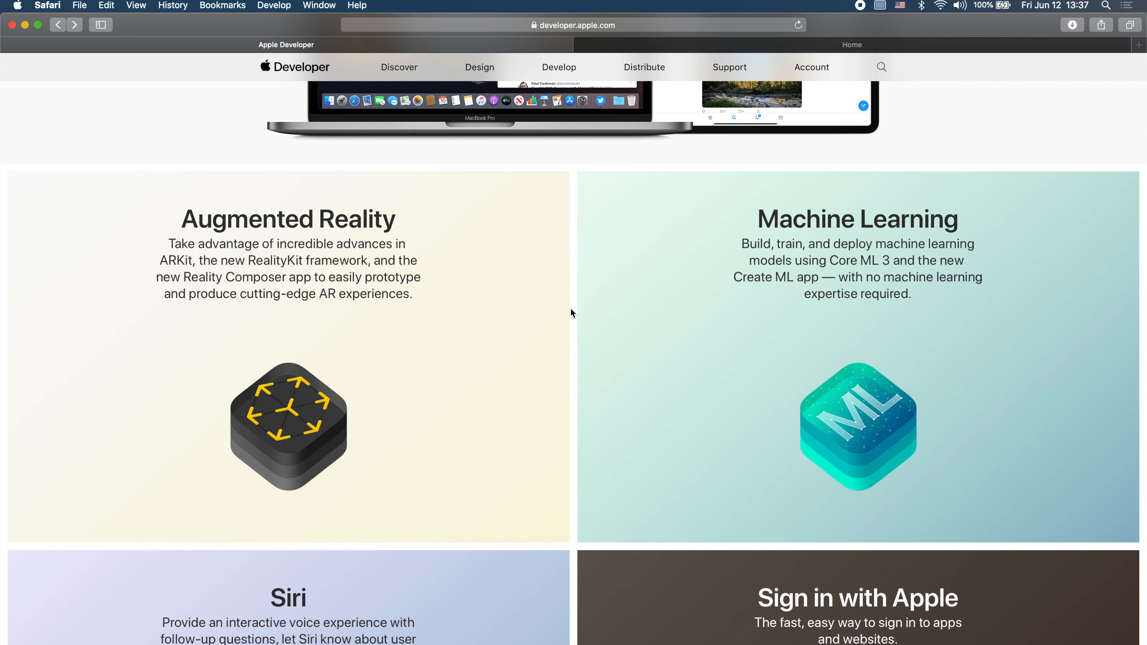
pyautogui.press('super+Tab')
pyautogui.click(371, 349)
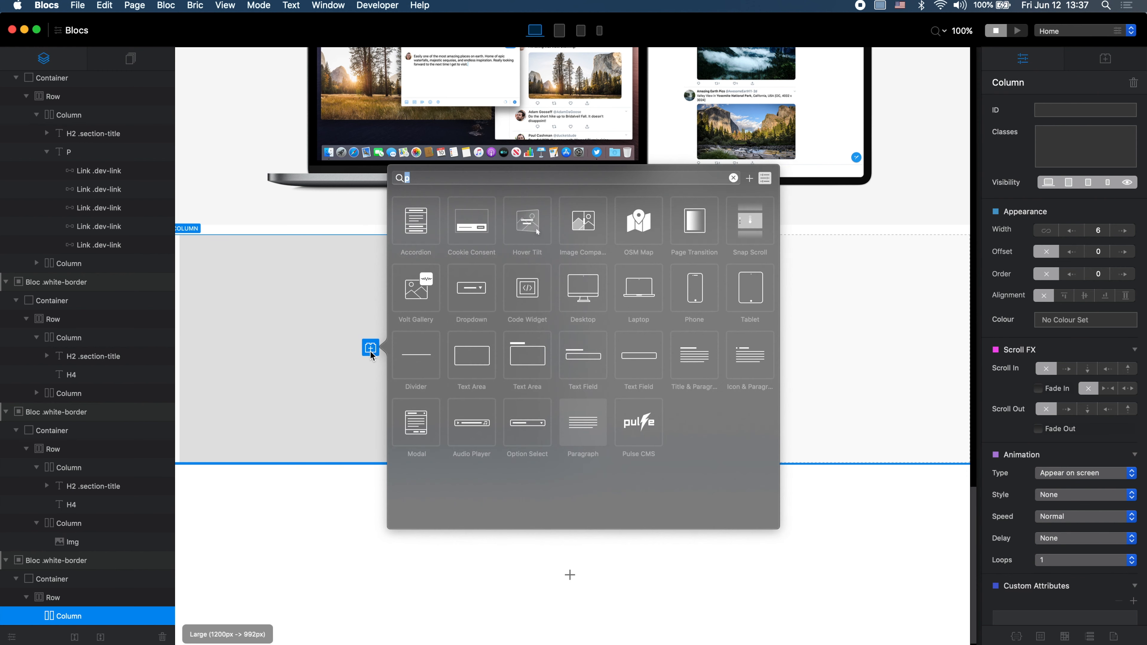
pyautogui.write('card')
pyautogui.click(520, 226)
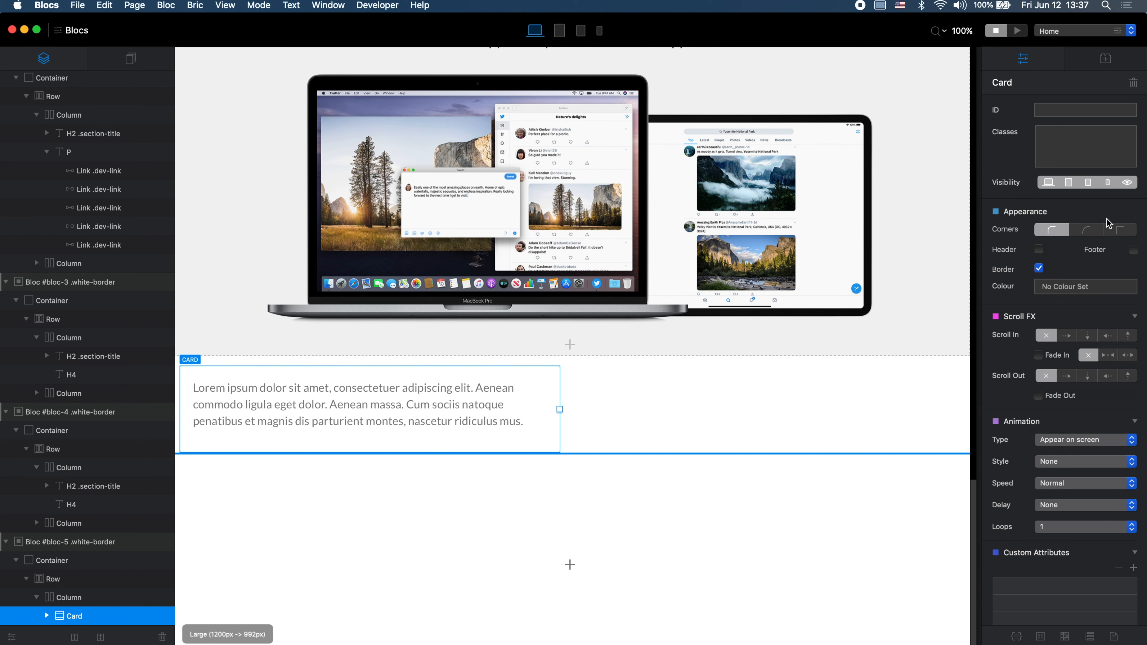
pyautogui.click(1123, 231)
pyautogui.click(1040, 269)
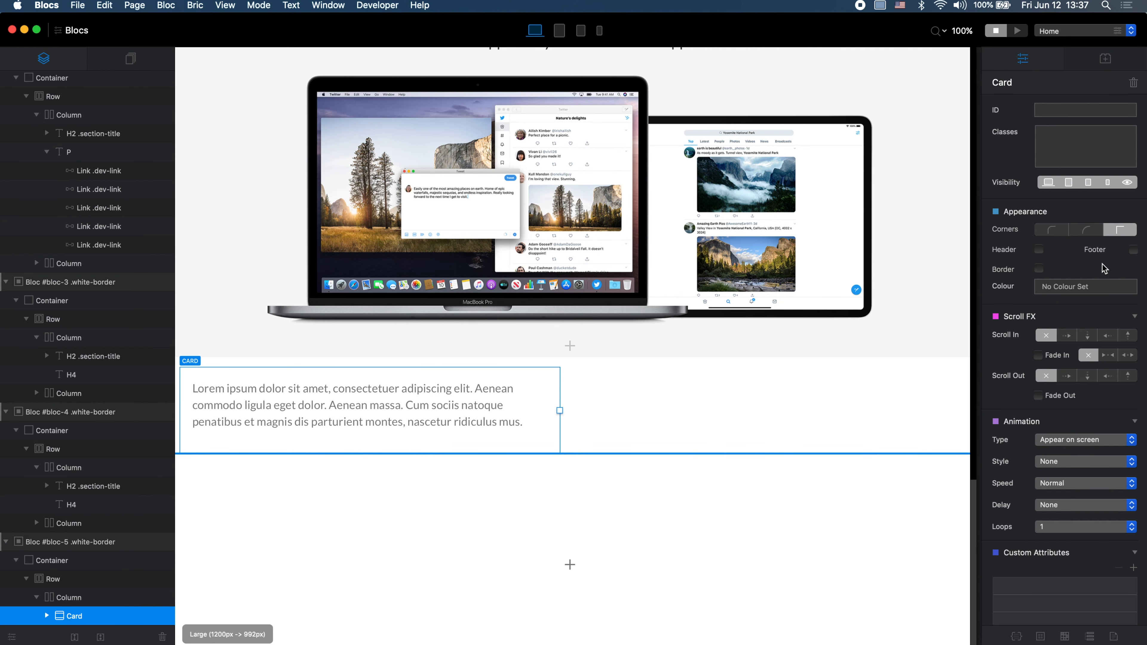
# Step: Compare the card with the Augmented Reality block in Safari and move the Blocs window below the reference headings
pyautogui.press('super+Tab')
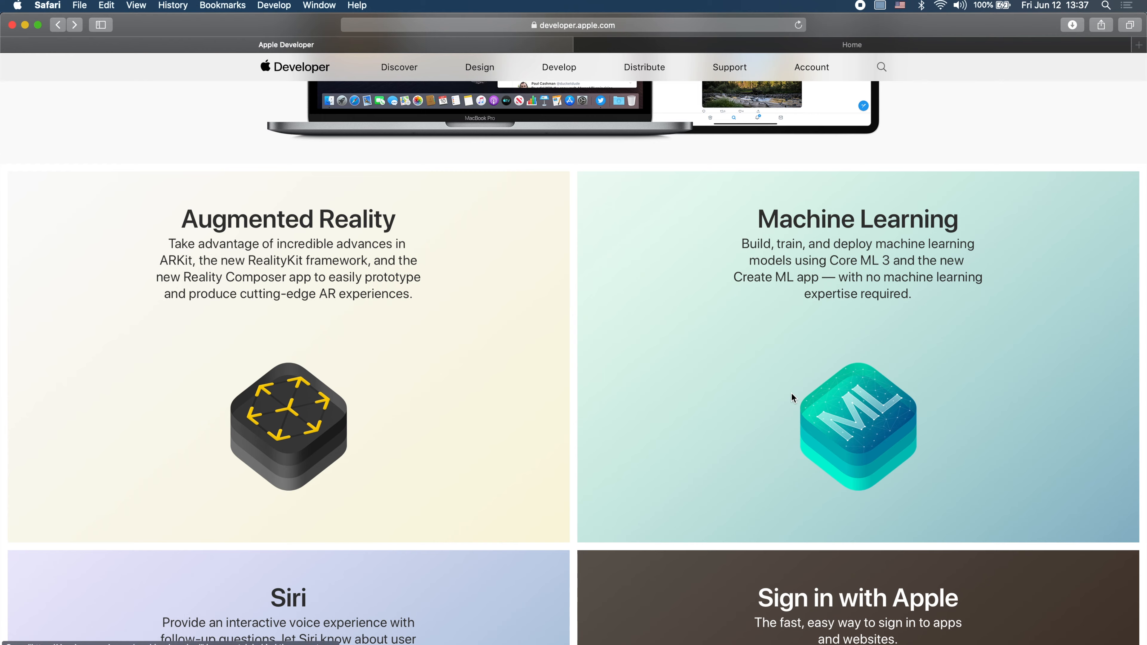
pyautogui.press('super+Tab')
pyautogui.press('super+Tab')
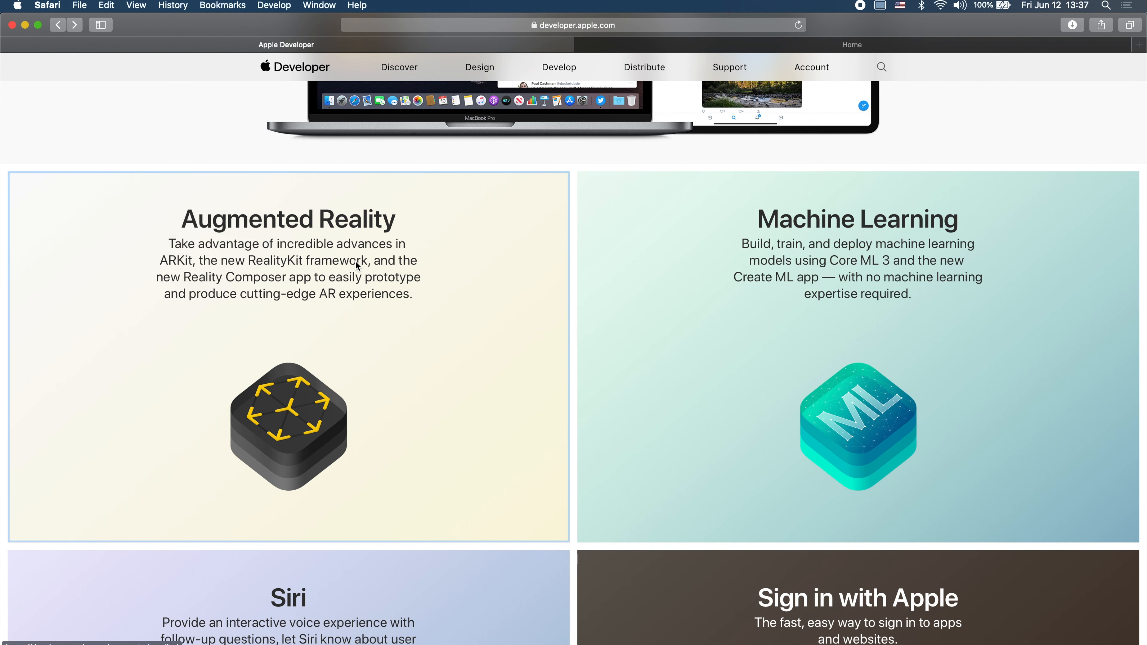
pyautogui.press('super+Tab')
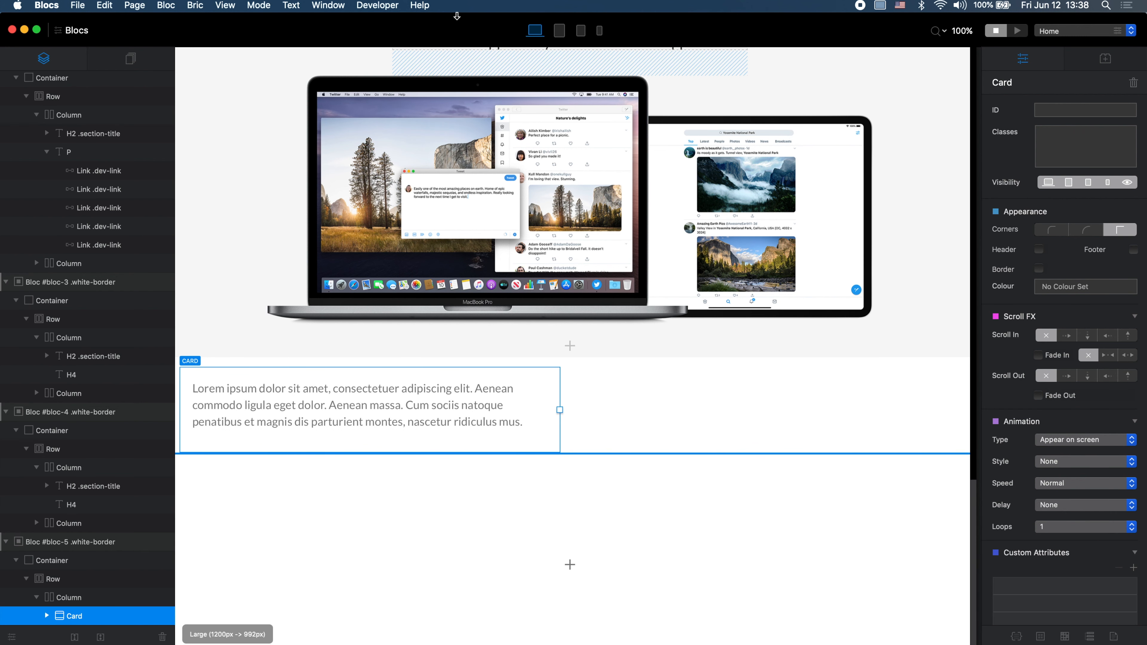
pyautogui.moveTo(457, 16); pyautogui.dragTo(457, 311)
# Step: Insert a Heading Two bric above the card's paragraph and center-align it
pyautogui.scroll(-10, 522, 560)
pyautogui.click(356, 441)
pyautogui.click(370, 420)
pyautogui.write('2')
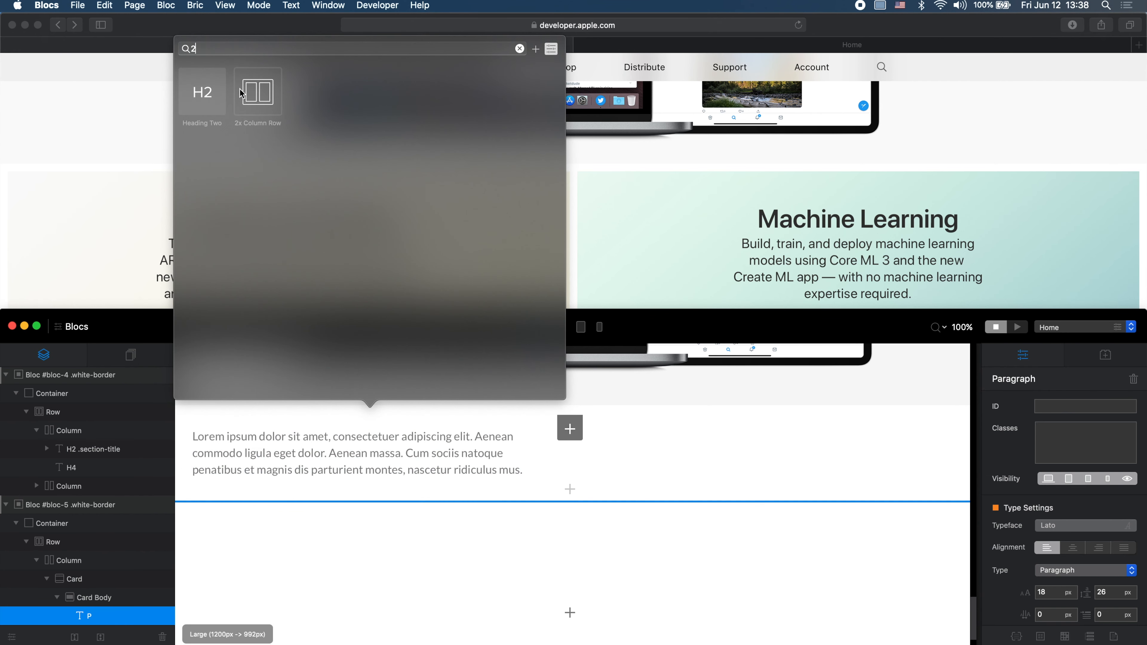
pyautogui.click(202, 92)
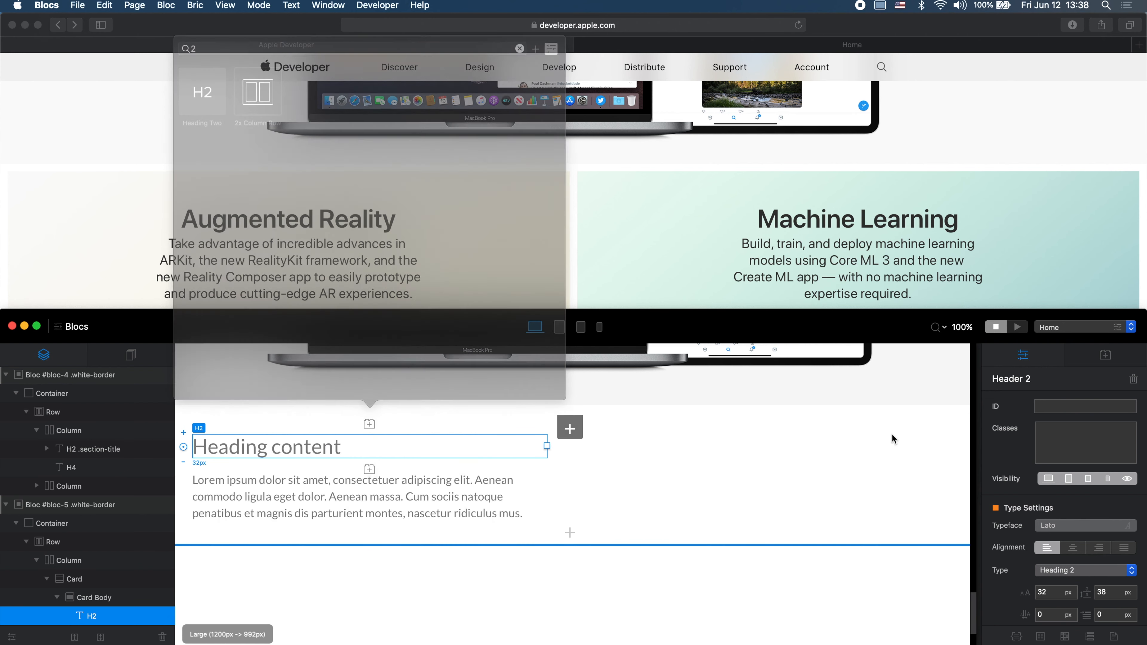
pyautogui.click(1073, 548)
# Step: Replace the card's heading text with "Augmented Reality", following the reference page
pyautogui.scroll(10, 605, 281)
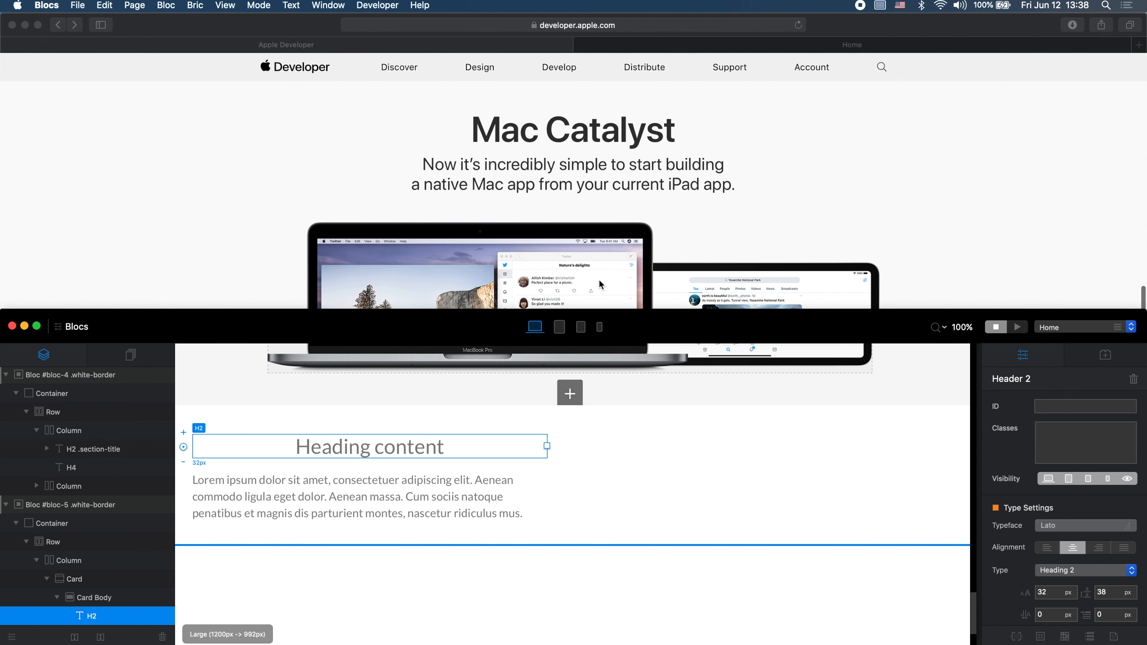
pyautogui.scroll(-10, 599, 280)
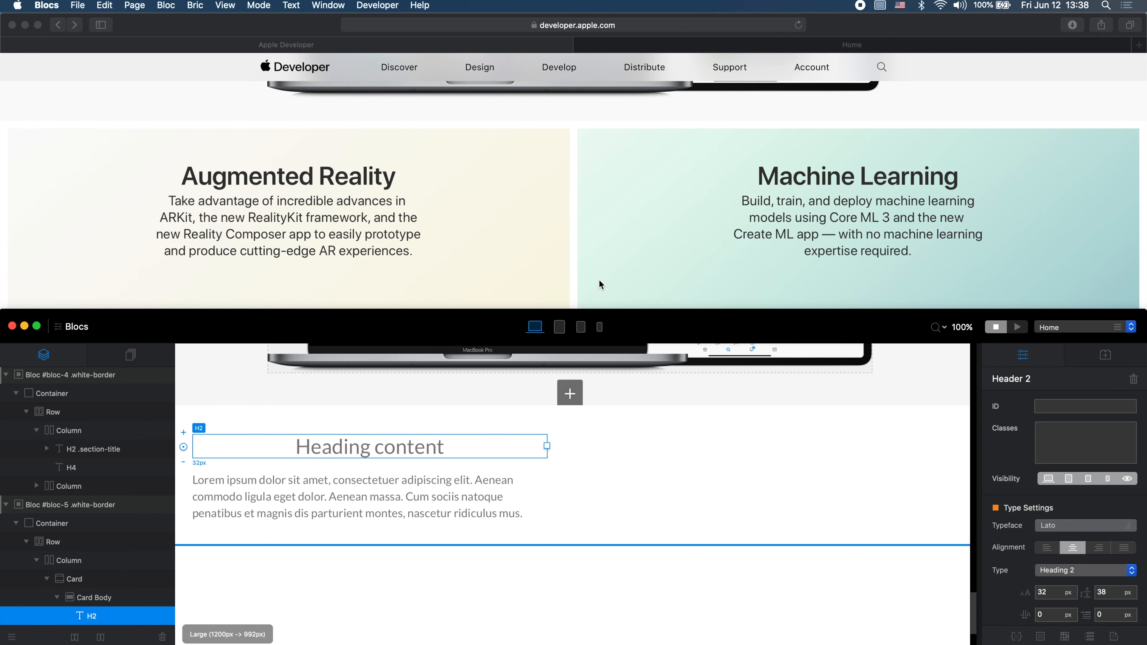
pyautogui.click(367, 445)
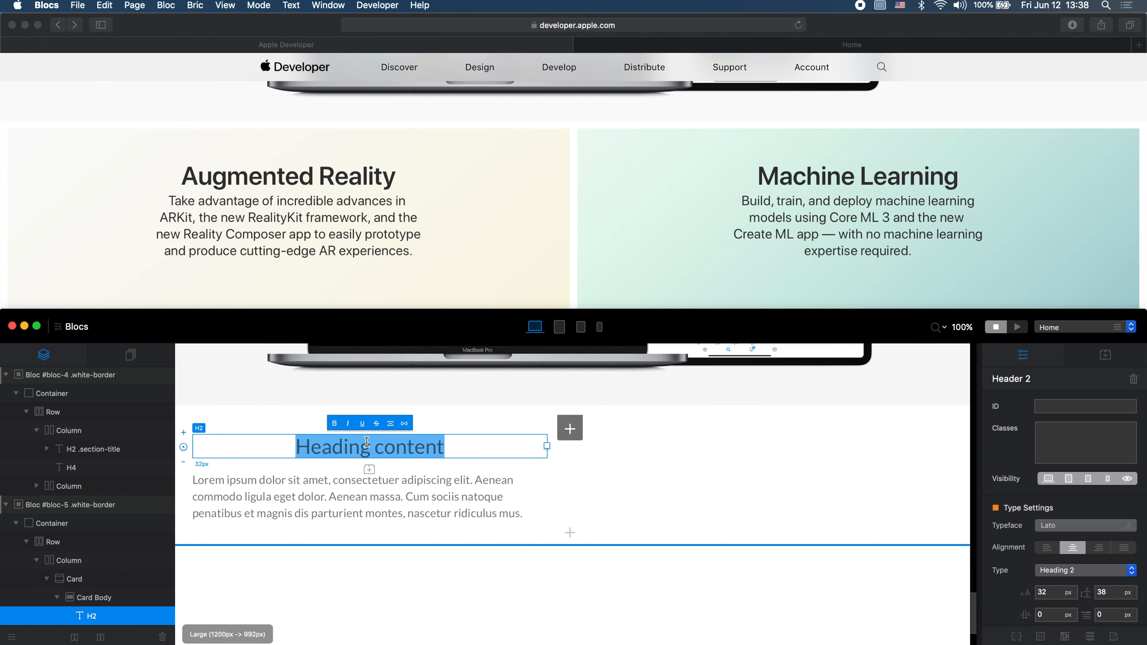
pyautogui.write('Aug')
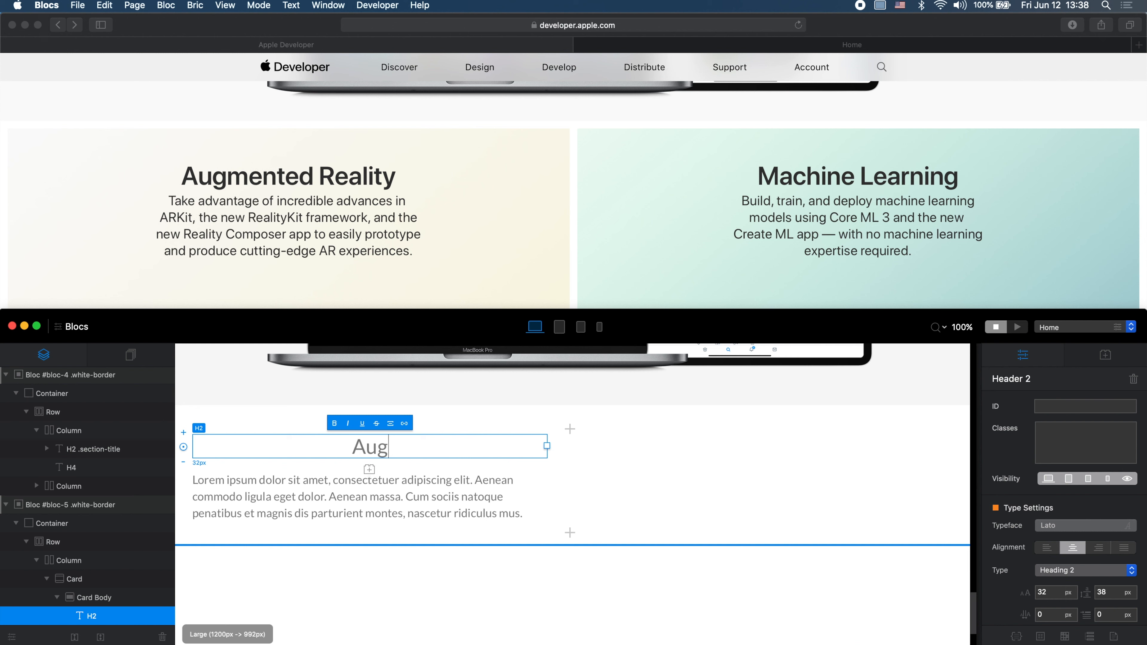
pyautogui.write('mented Reality')
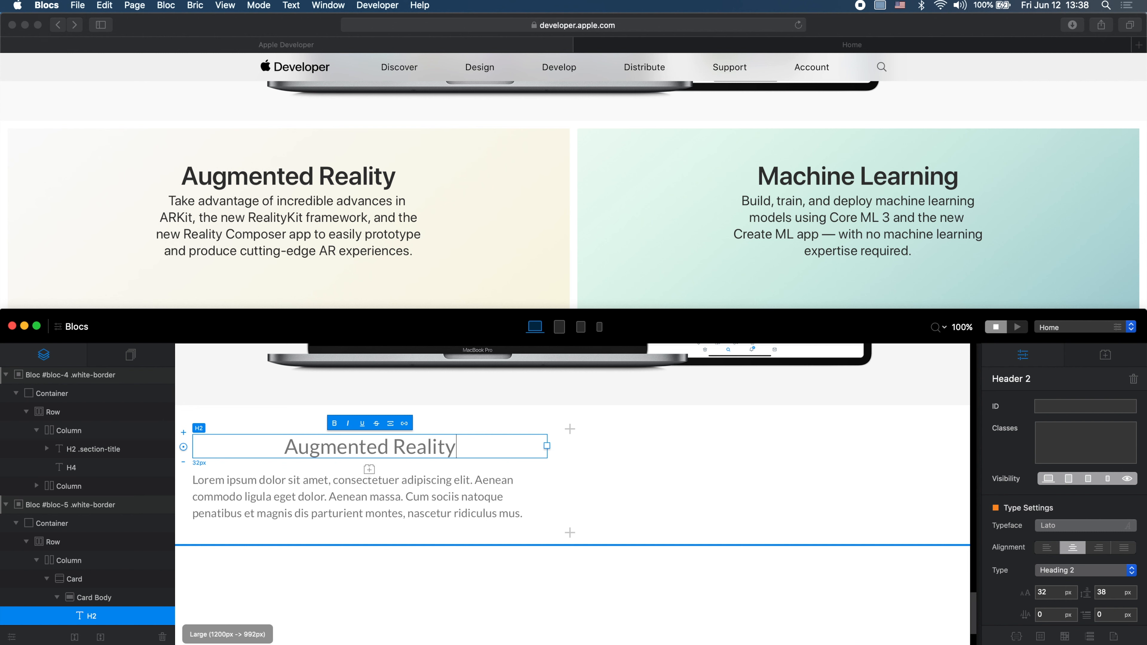
pyautogui.press('super+a')
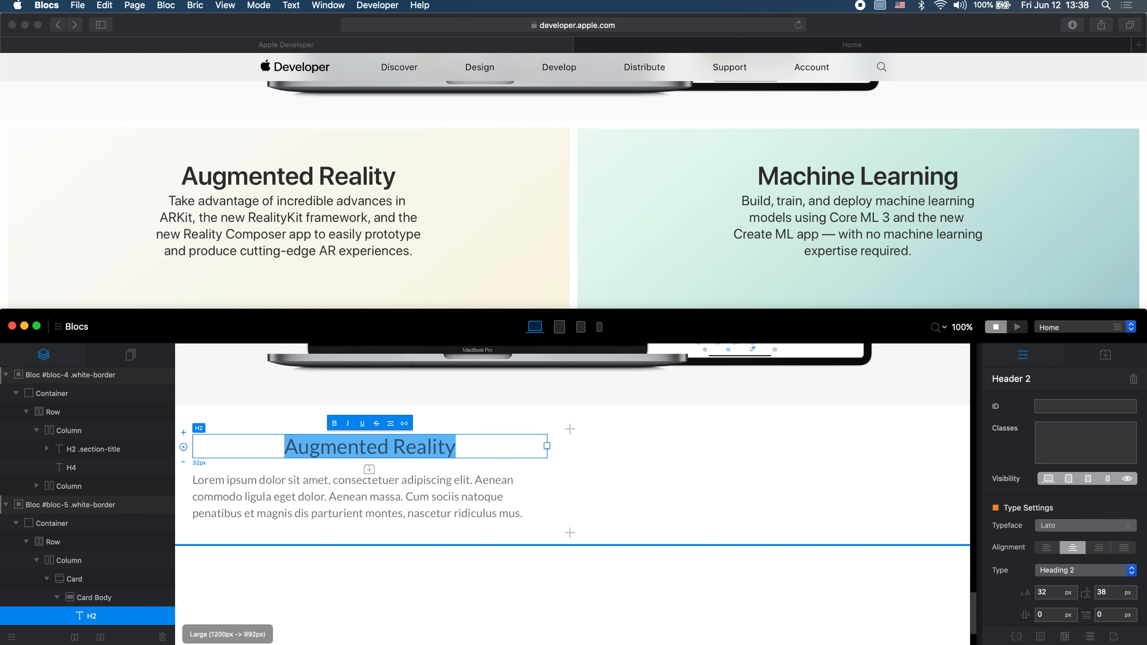
# Step: Replace the card's placeholder paragraph with the Augmented Reality description from the reference page, formatted as a centered Heading 4
pyautogui.click(411, 485)
pyautogui.doubleClick(430, 487)
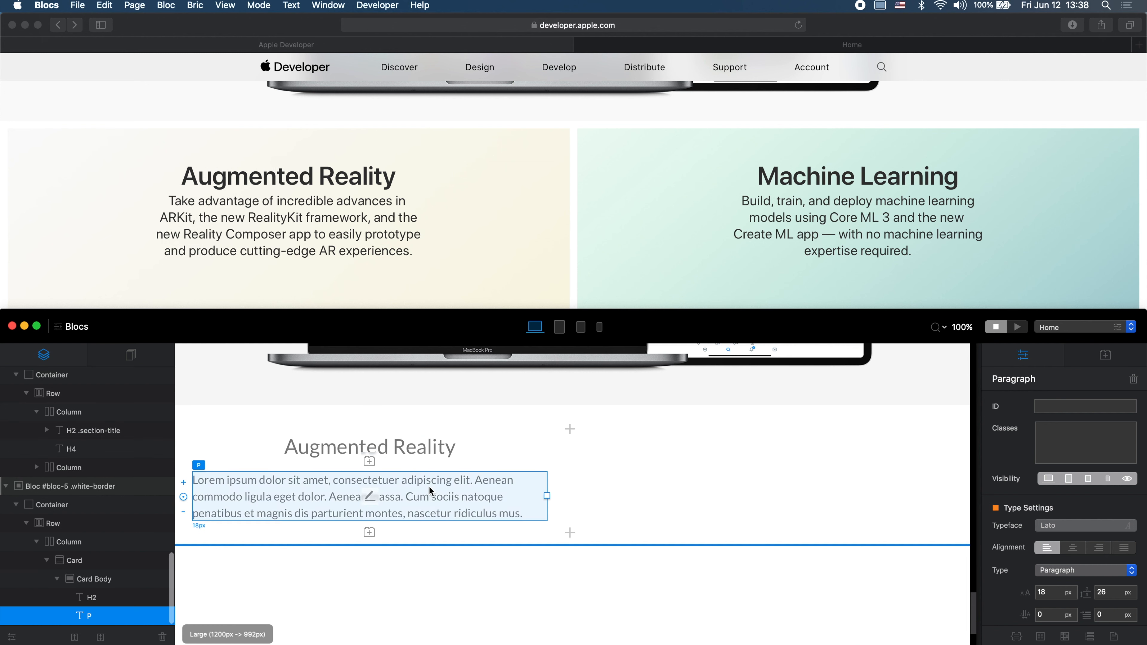
pyautogui.write('Take advantage of incredible advances in ARKit, the')
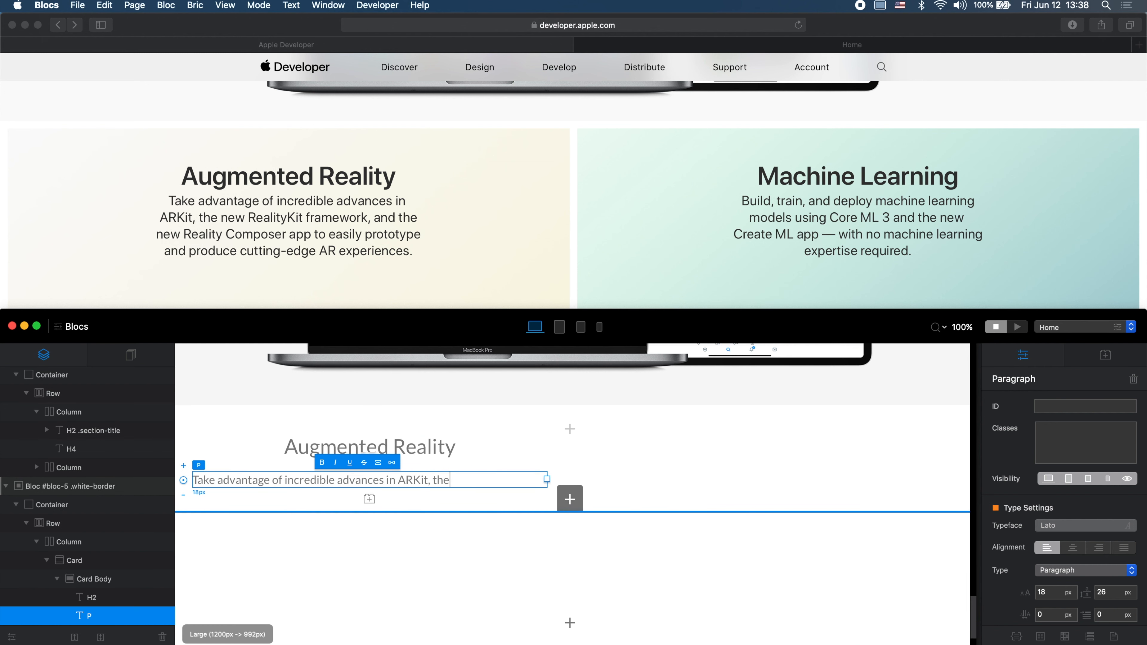
pyautogui.write(' new RealityKit framework, and the new Reality Composer app to easily prototype and produce cutting-edge AR experiences.')
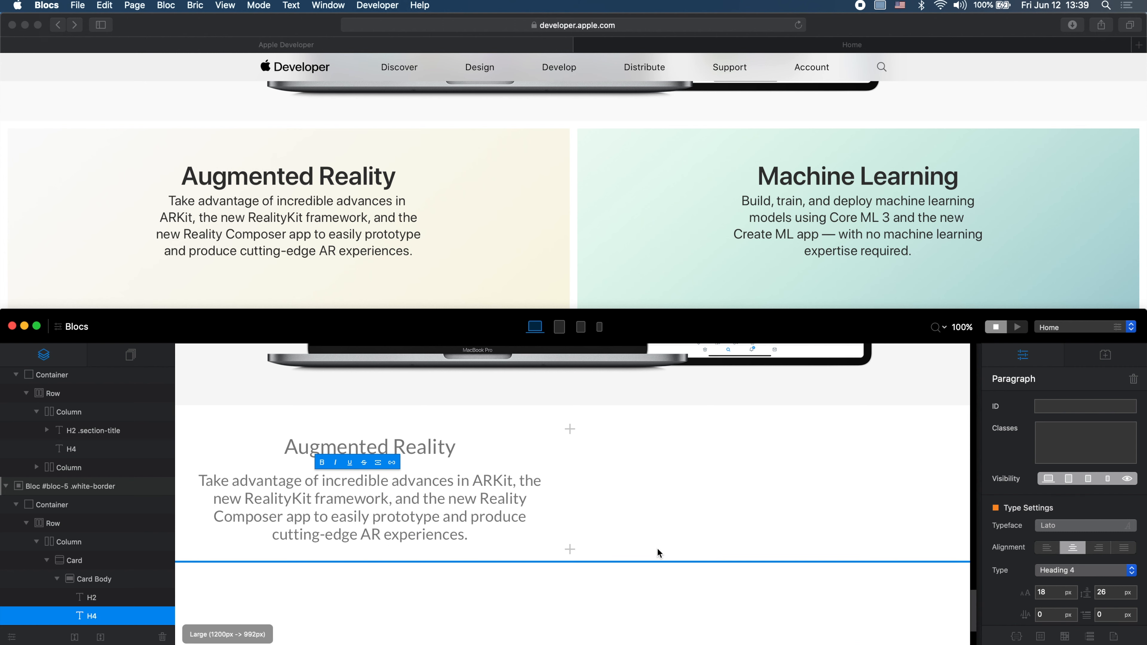
# Step: Apply a new class named card-title to the card's "Augmented Reality" heading
pyautogui.click(369, 446)
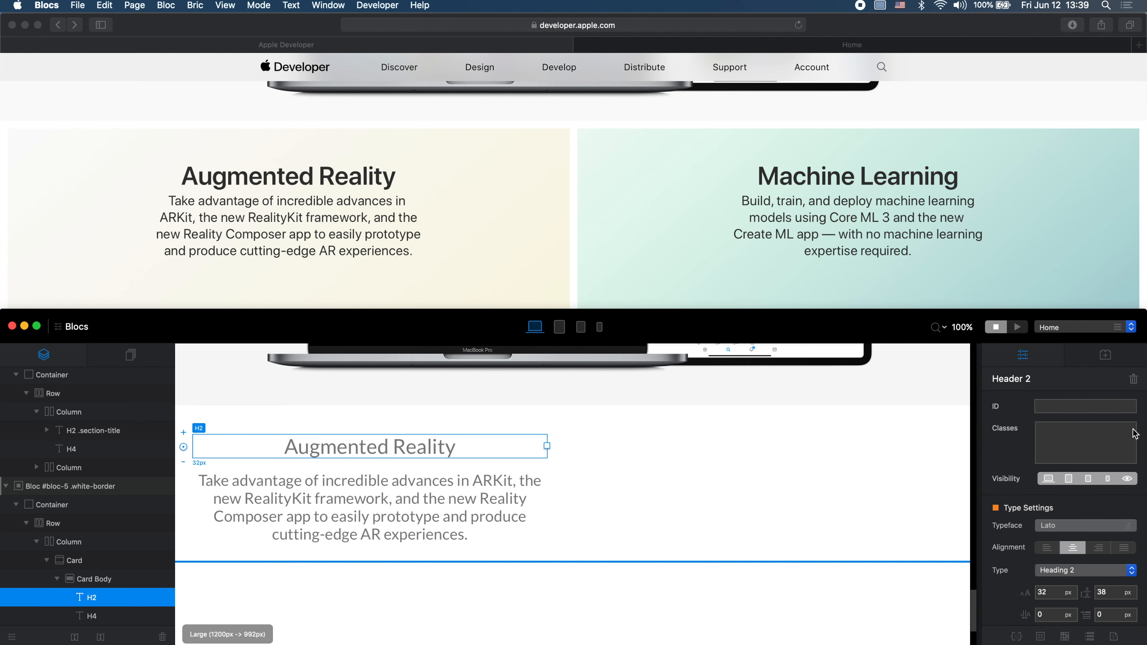
pyautogui.click(1109, 453)
pyautogui.write('card-title')
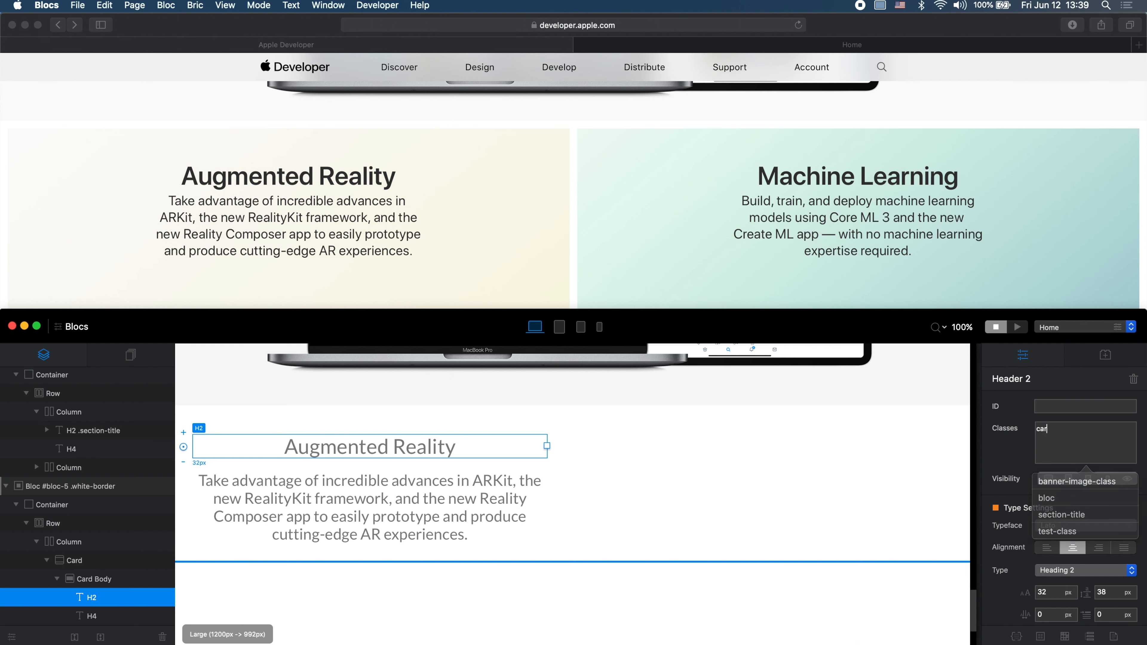
pyautogui.press('Return')
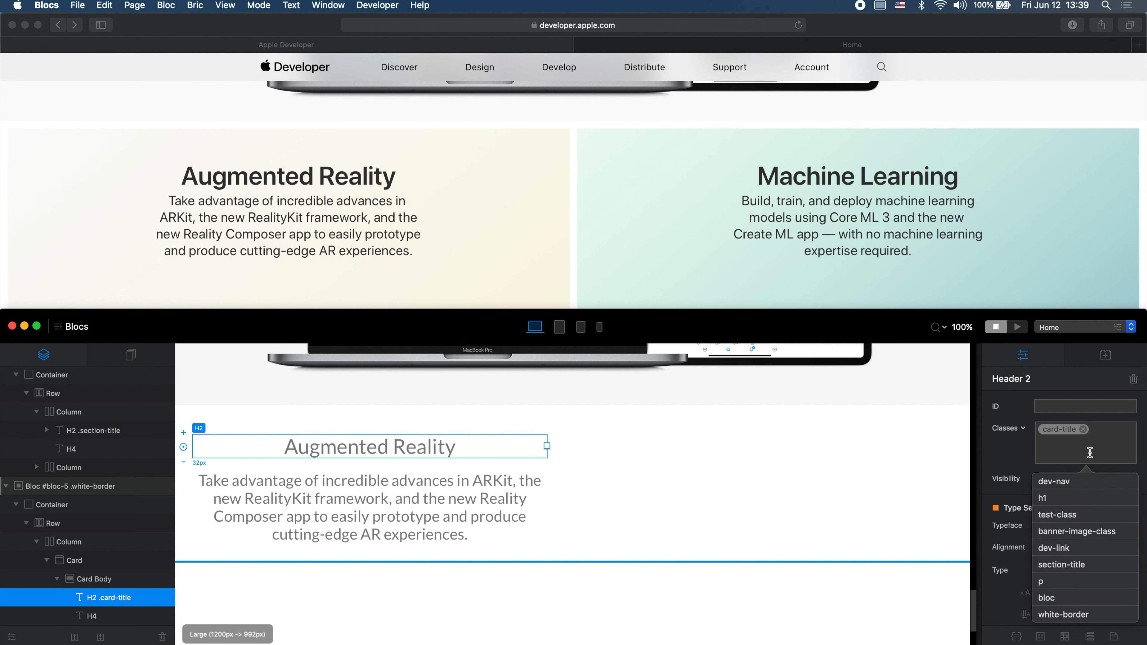
# Step: Edit the card-title class typography, setting the weight to 700 and the text colour to the Lead crayon
pyautogui.click(1063, 430)
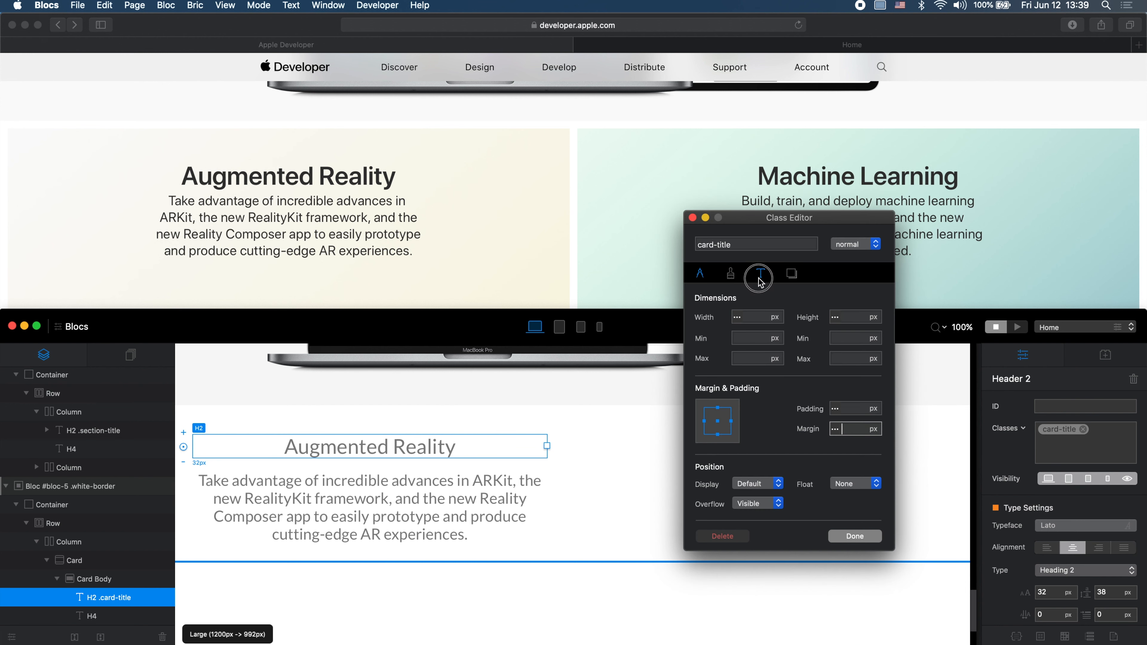
pyautogui.click(760, 273)
pyautogui.click(775, 316)
pyautogui.click(780, 428)
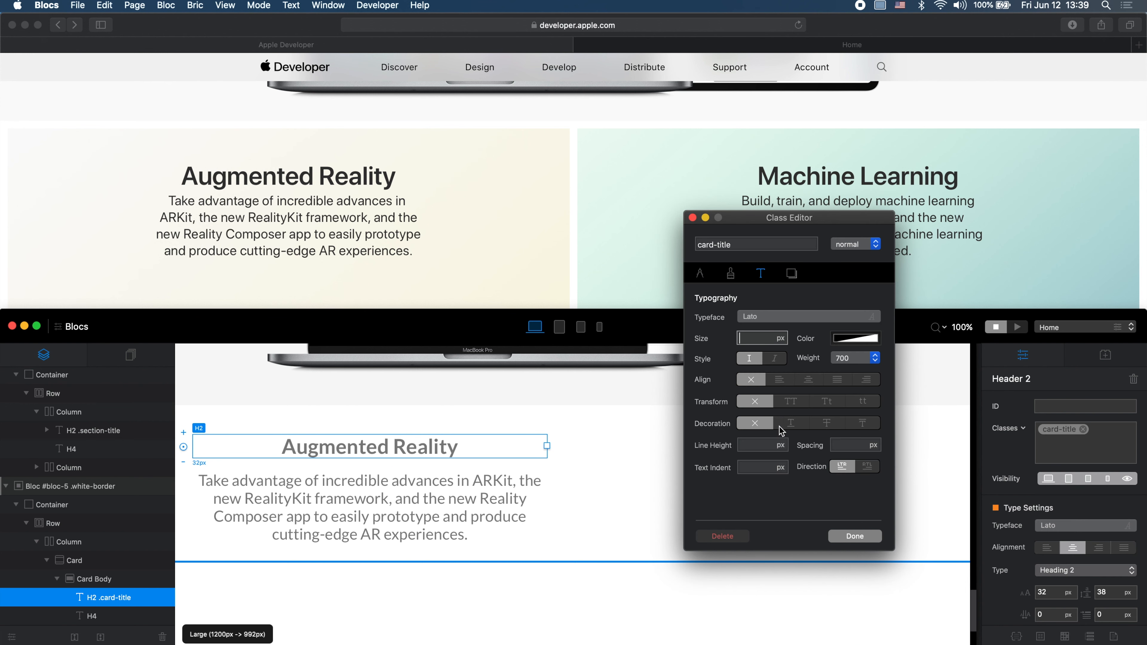
pyautogui.click(844, 355)
pyautogui.click(810, 329)
pyautogui.click(837, 343)
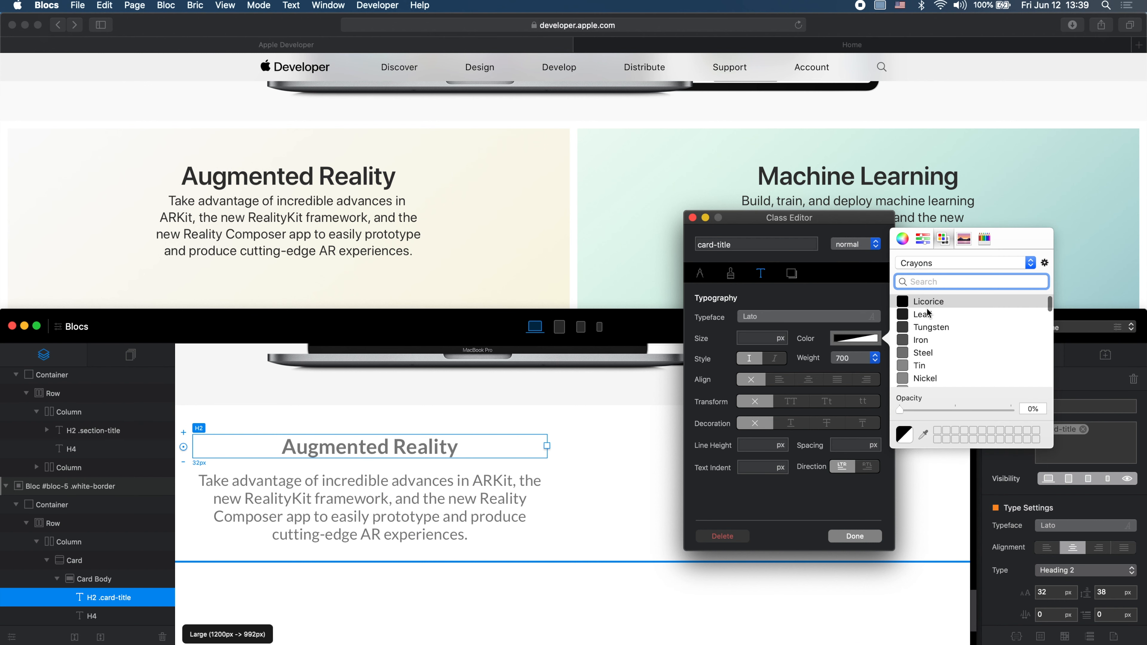
pyautogui.click(931, 315)
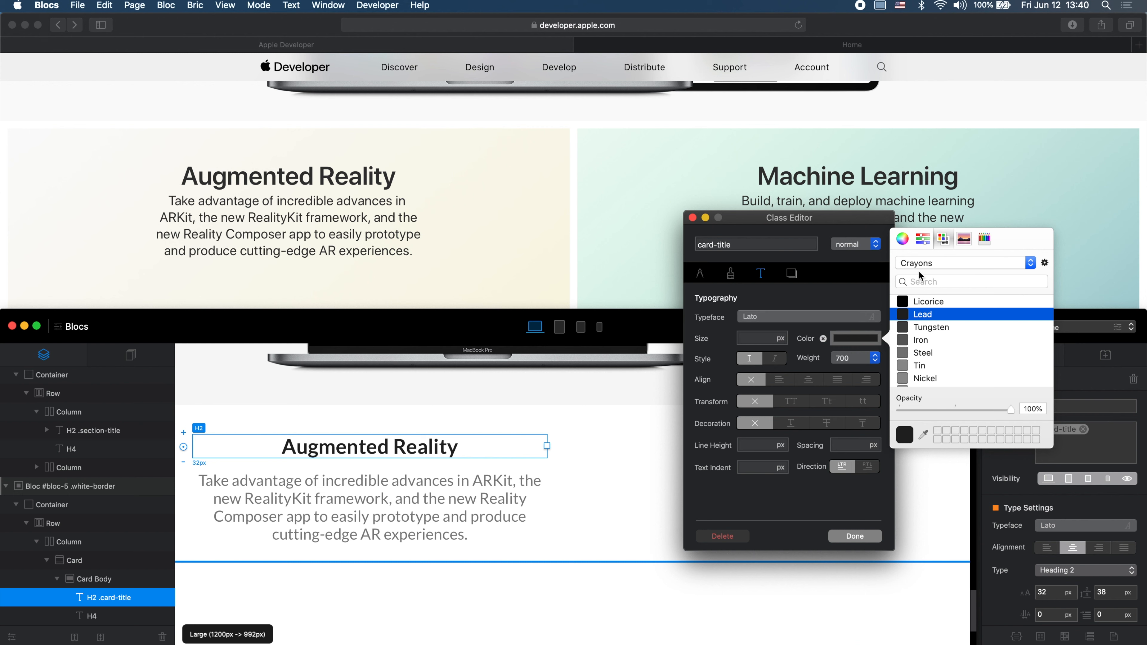
pyautogui.click(922, 240)
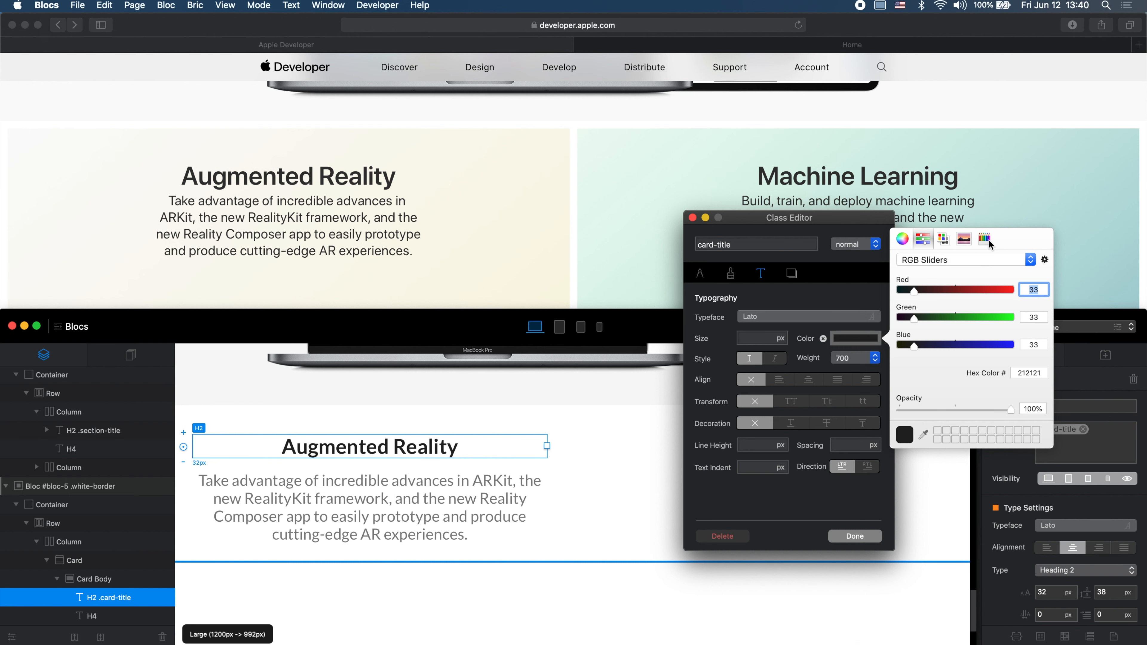
pyautogui.click(949, 242)
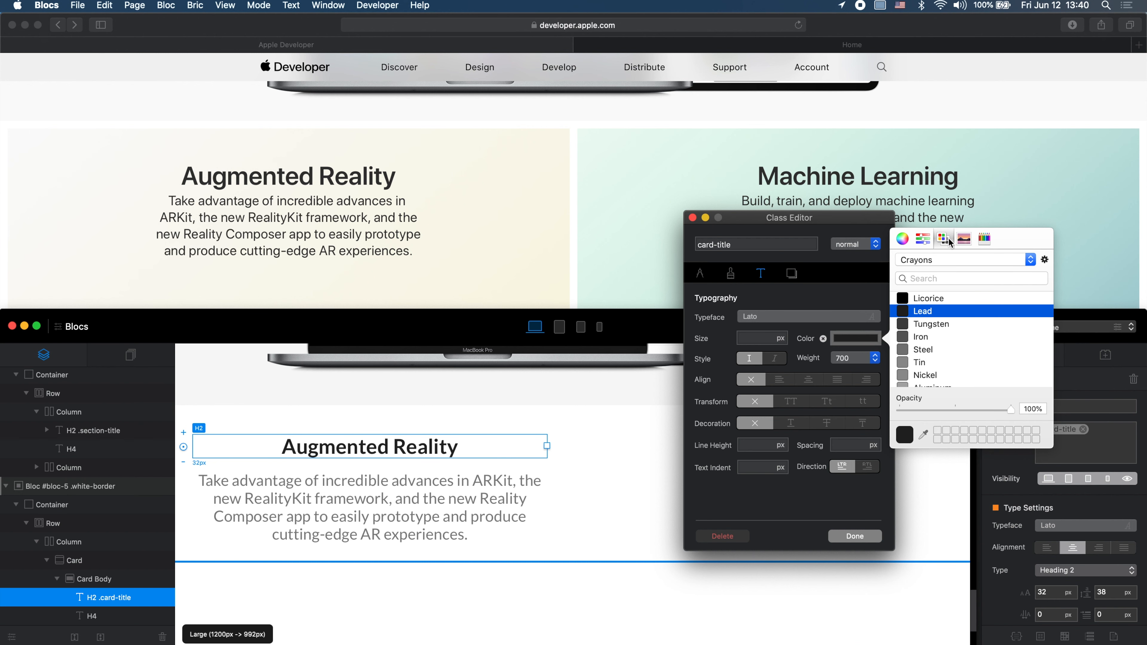
# Step: Set the card-title class text size to 40 px for the Large breakpoint
pyautogui.click(750, 340)
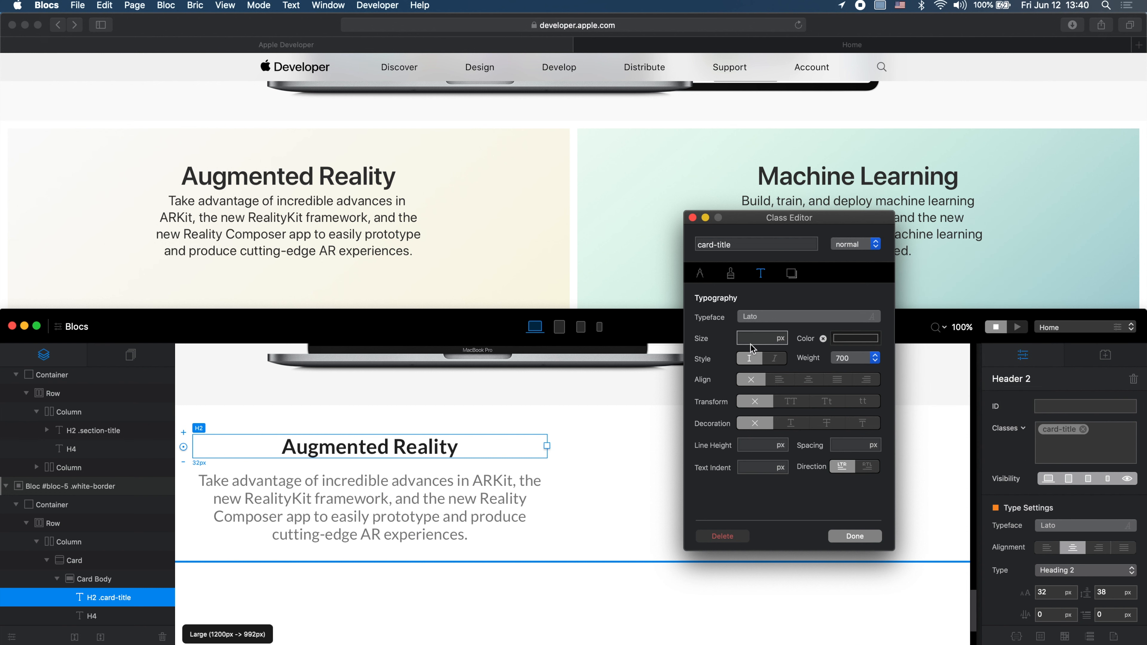
pyautogui.write('30')
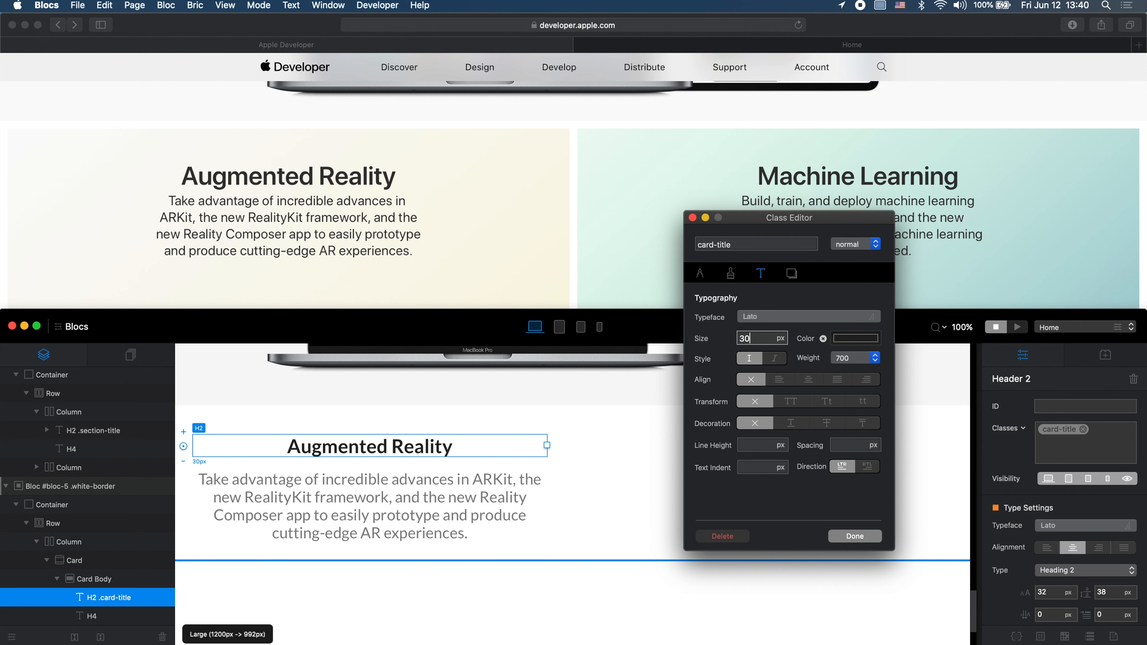
pyautogui.write('4')
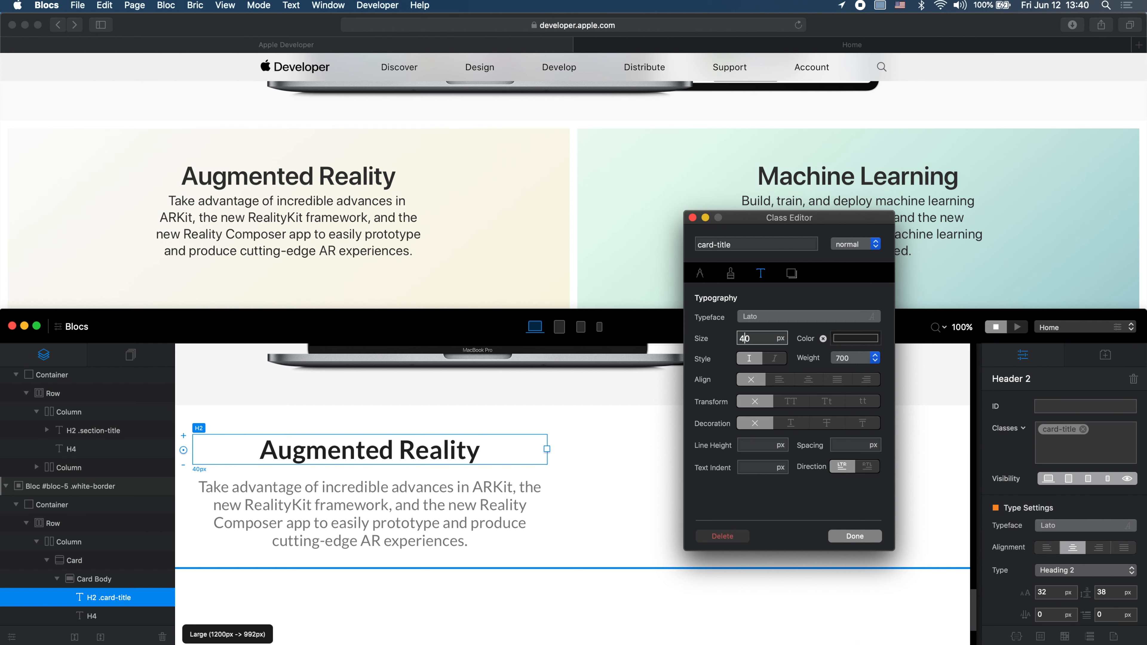
# Step: Set the card-title text size to 35 px at the Medium breakpoint so the heading fits on one line
pyautogui.press('super+2')
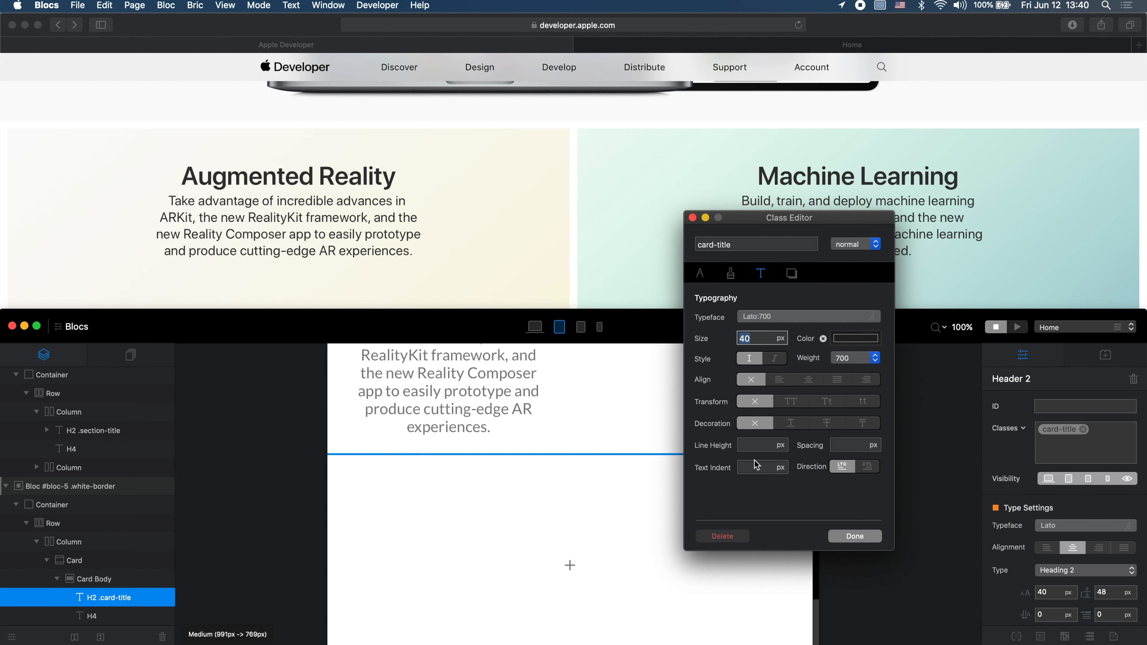
pyautogui.scroll(3, 489, 502)
pyautogui.scroll(2, 490, 504)
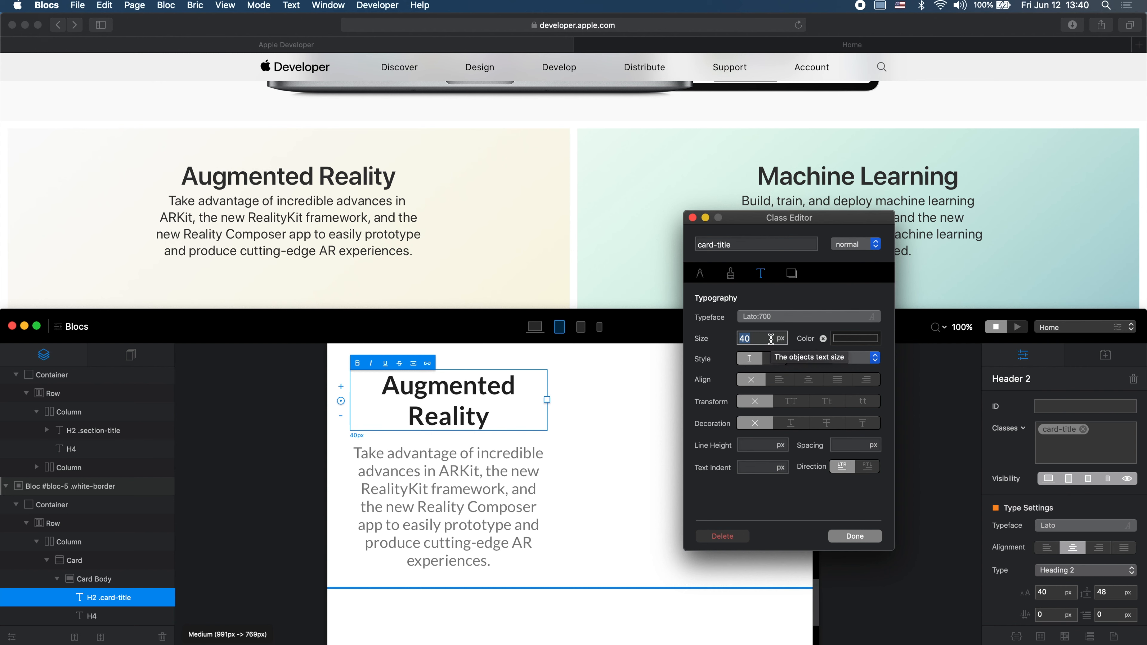
pyautogui.write('35')
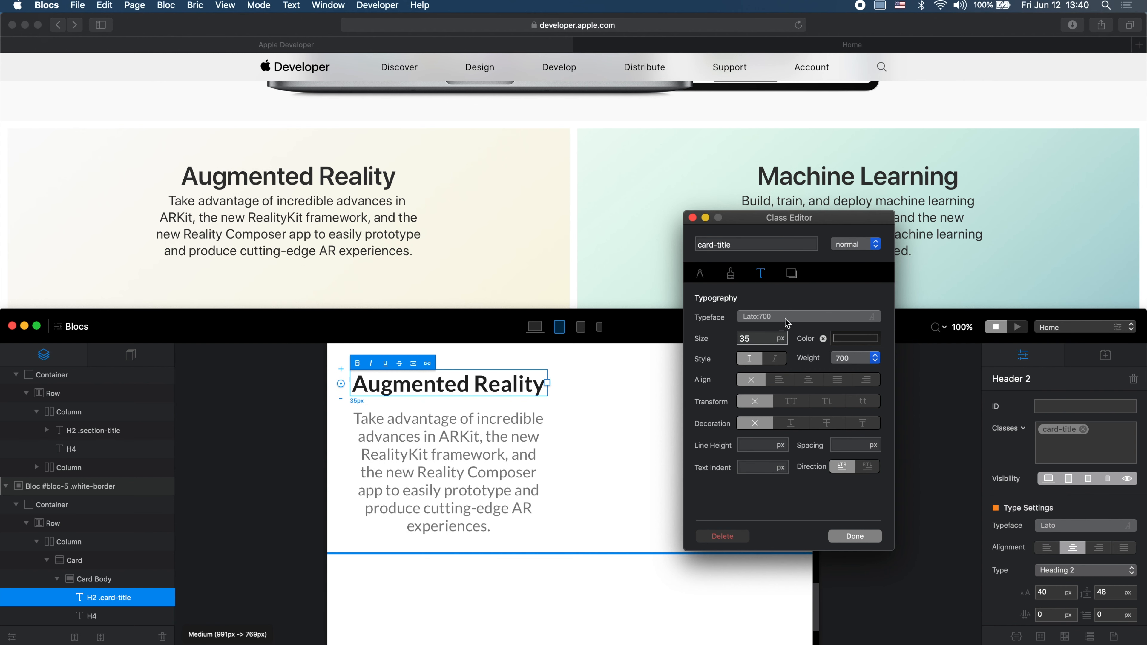
# Step: Set the card-title text size to 30 px at the Extra Small breakpoint, and finish editing the class back at the Large breakpoint
pyautogui.press('super+3')
pyautogui.scroll(4, 627, 386)
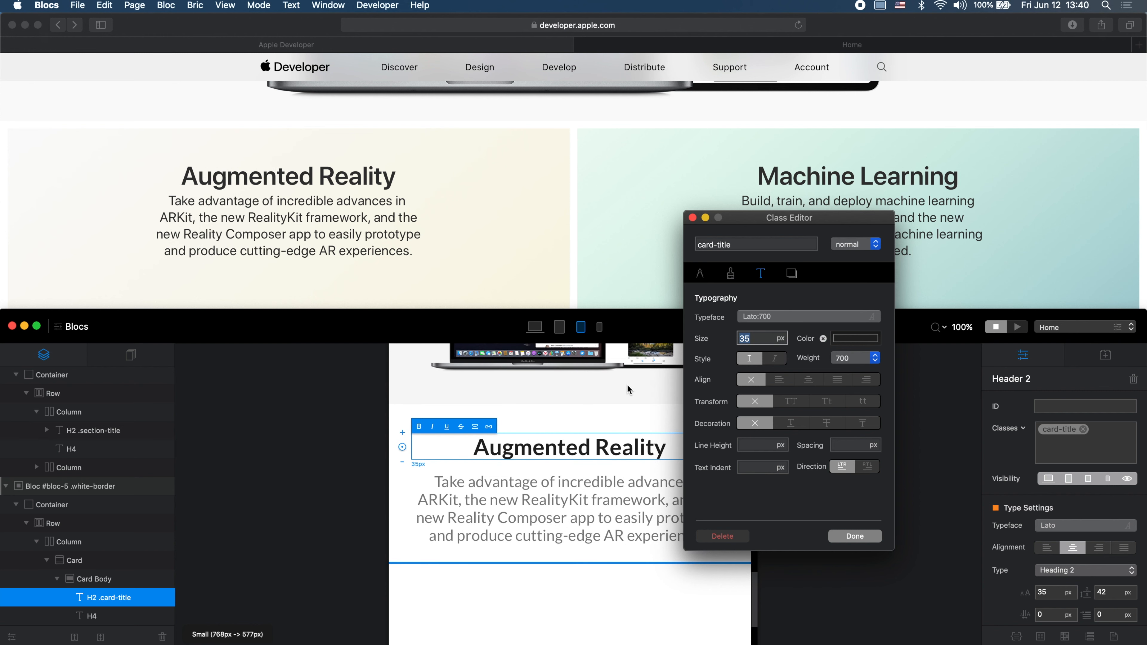
pyautogui.press('super+4')
pyautogui.scroll(3, 619, 515)
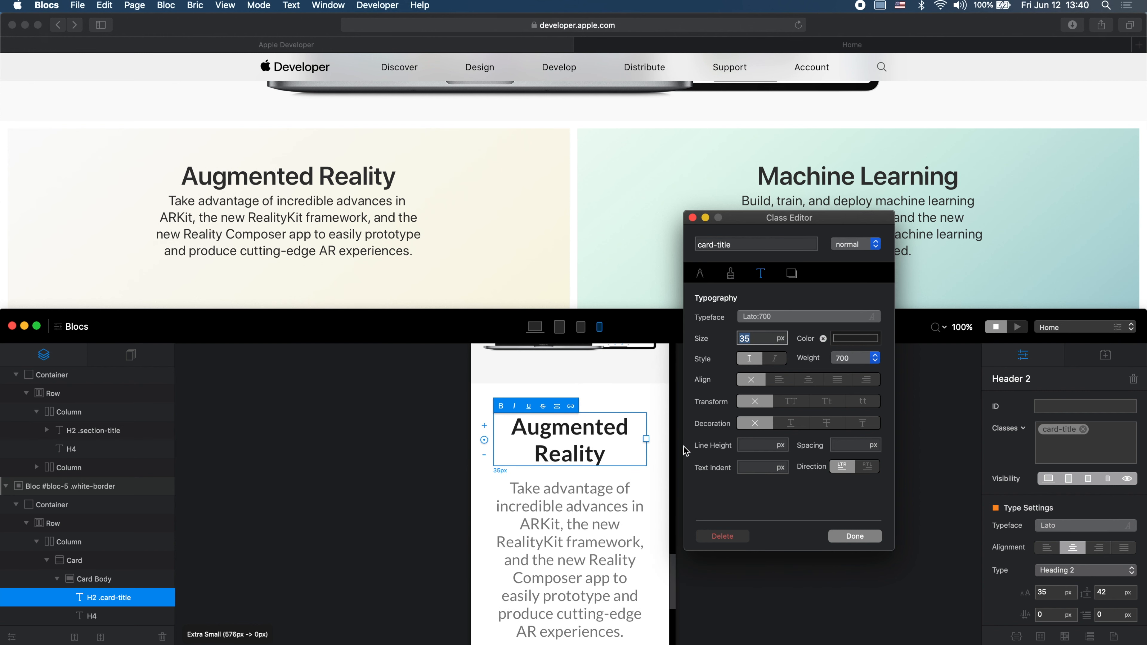
pyautogui.write('30')
pyautogui.press('BackSpace')
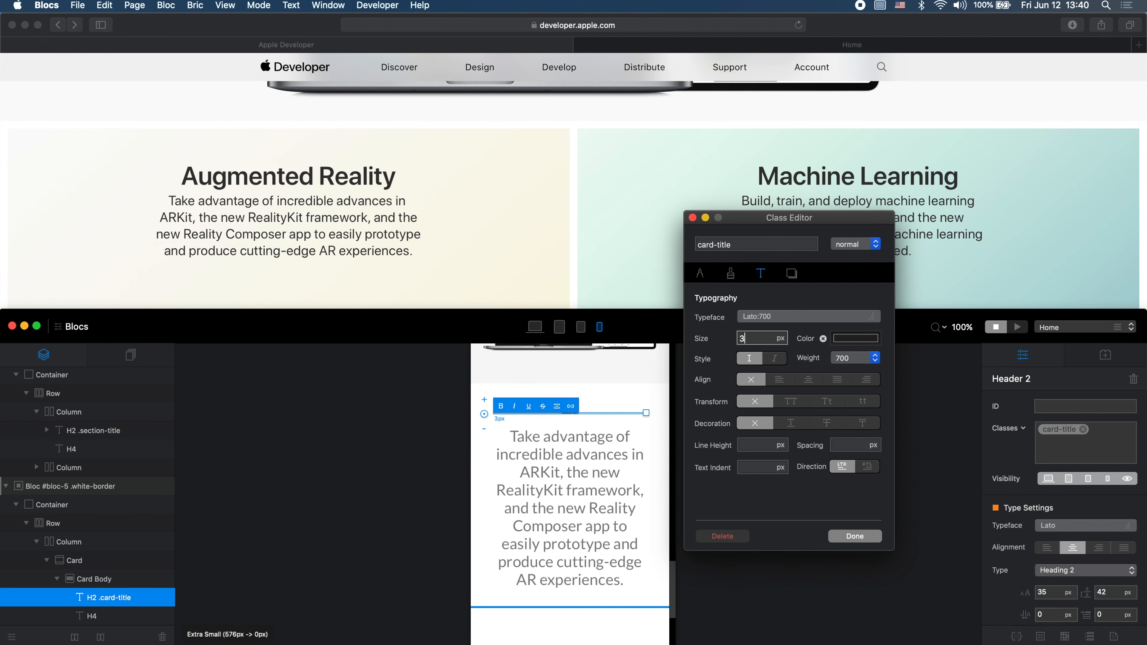
pyautogui.write('0')
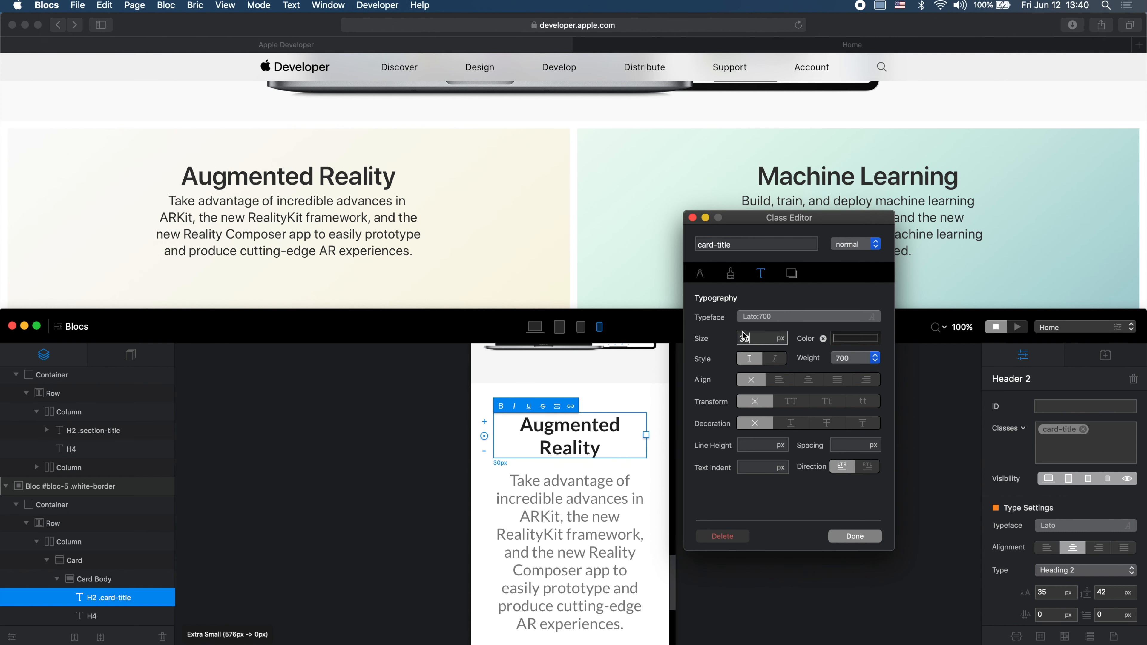
pyautogui.press('super+3')
pyautogui.press('super+2')
pyautogui.press('super+1')
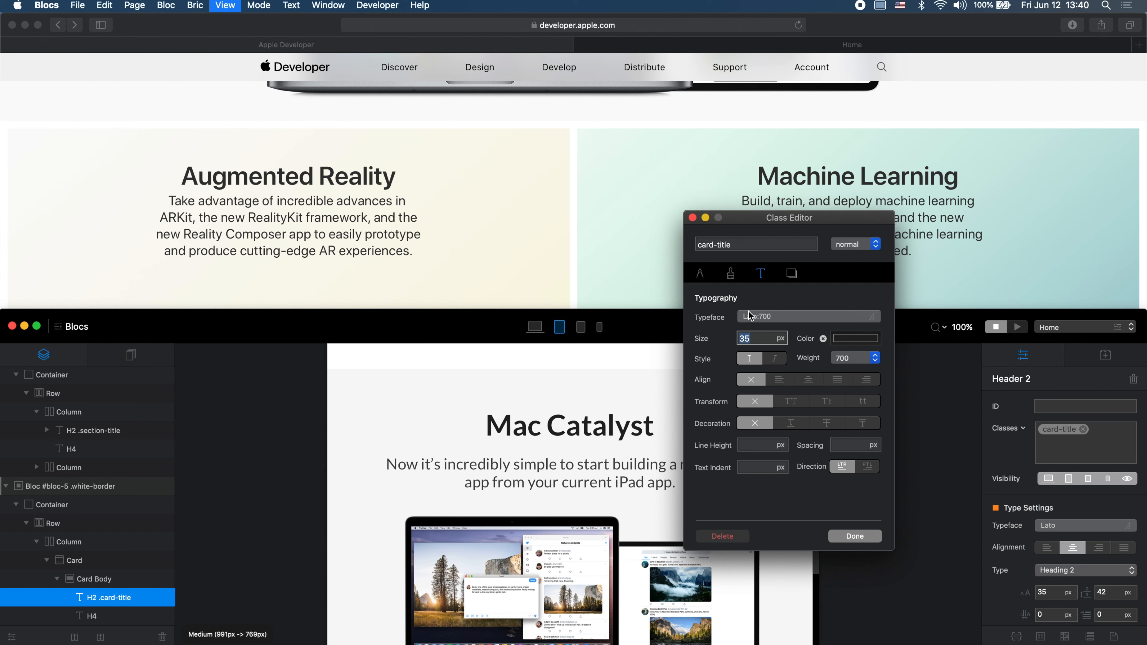
pyautogui.click(852, 536)
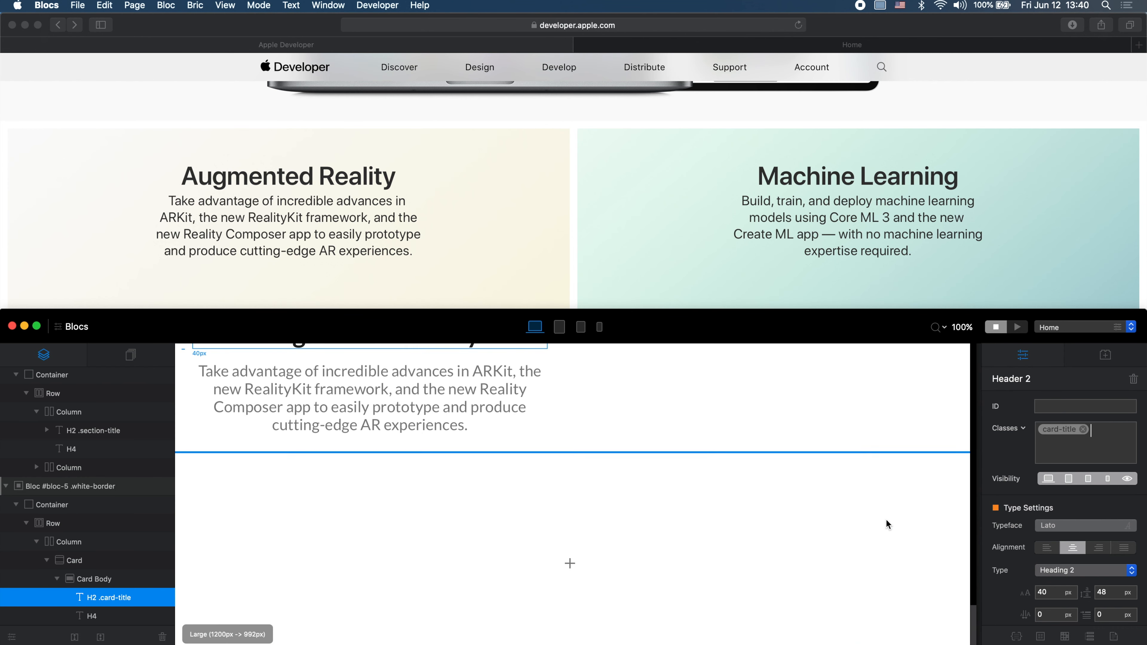
# Step: Compare the card's description with the reference page and change its text type from Heading 4 to Paragraph
pyautogui.click(370, 504)
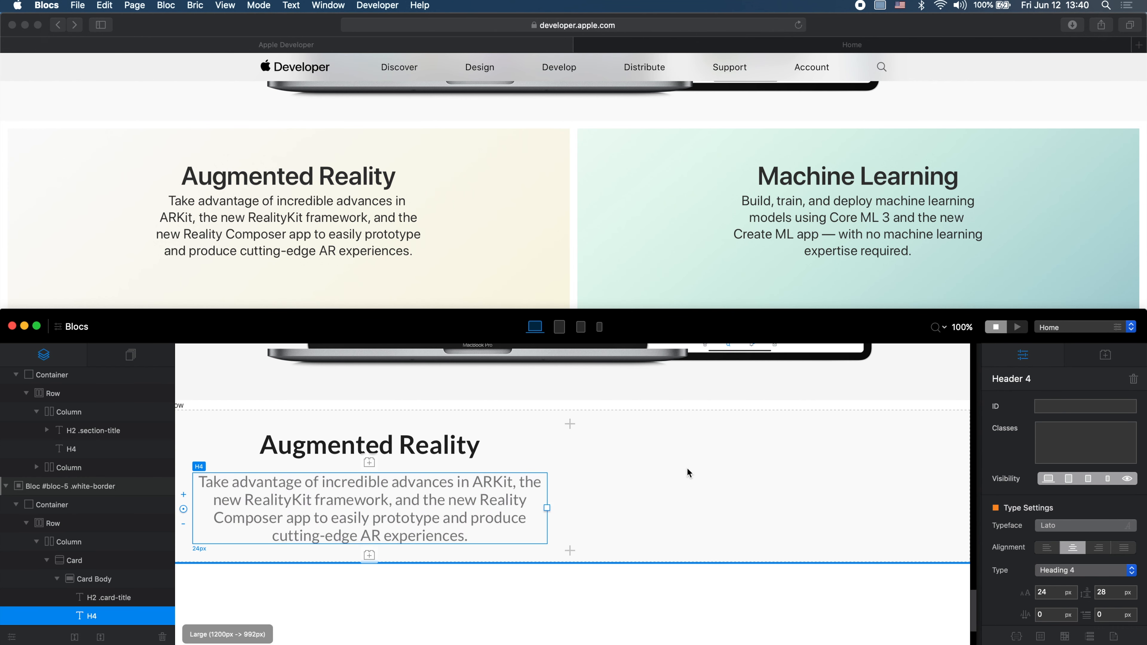
pyautogui.scroll(5, 755, 172)
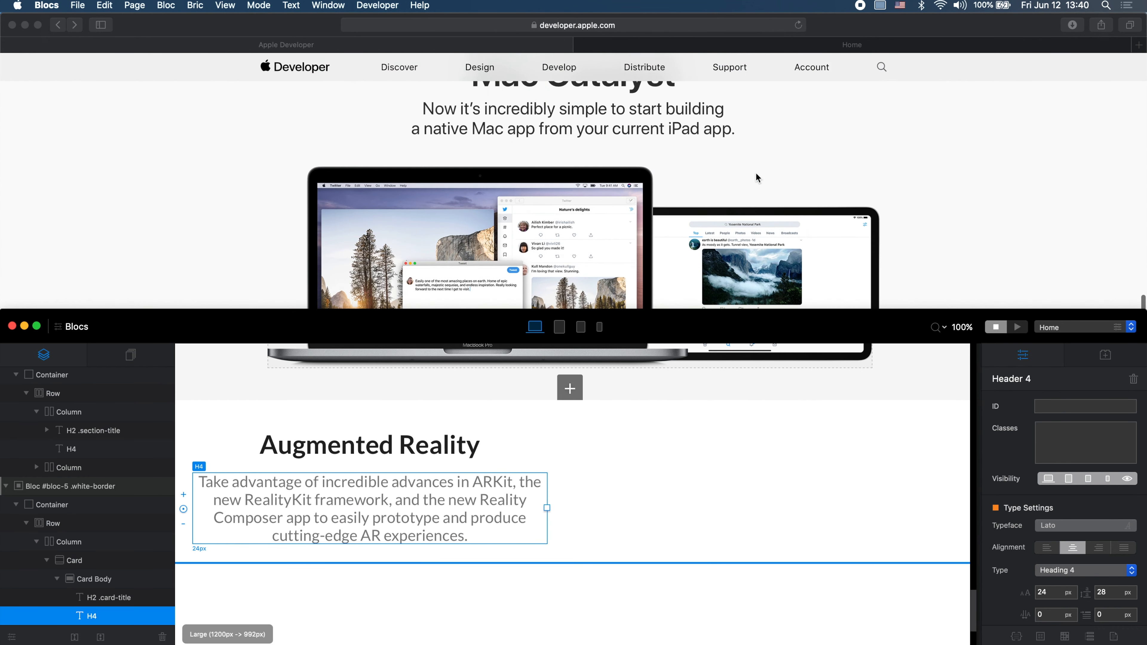
pyautogui.scroll(-3, 755, 172)
pyautogui.scroll(-3, 755, 172)
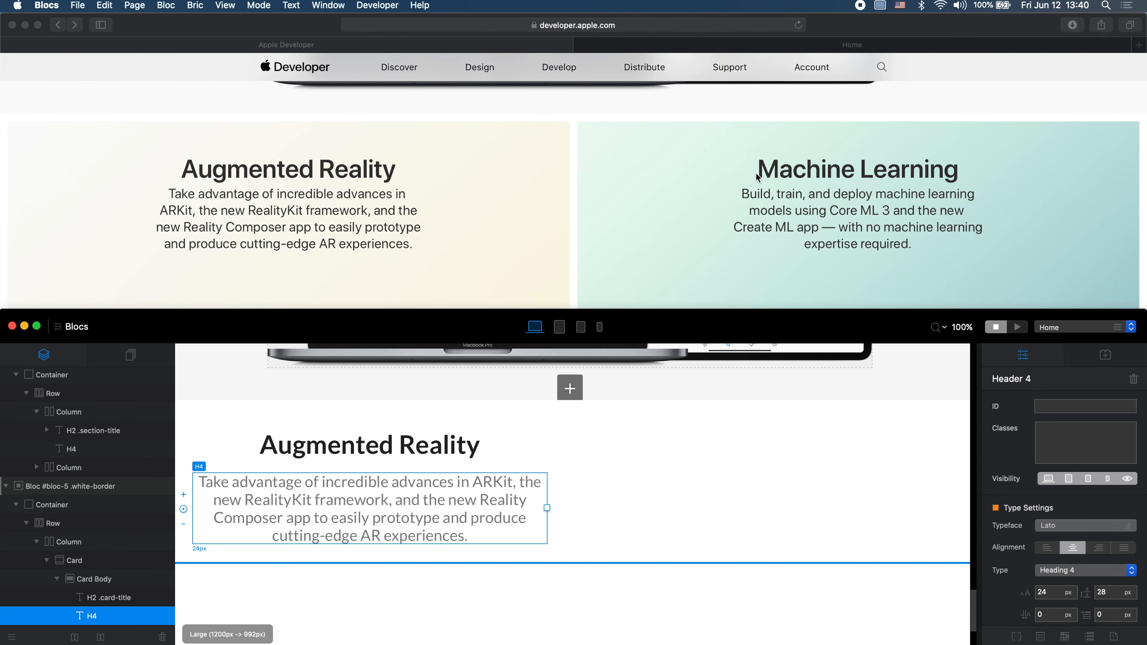
pyautogui.click(1125, 570)
pyautogui.click(1124, 601)
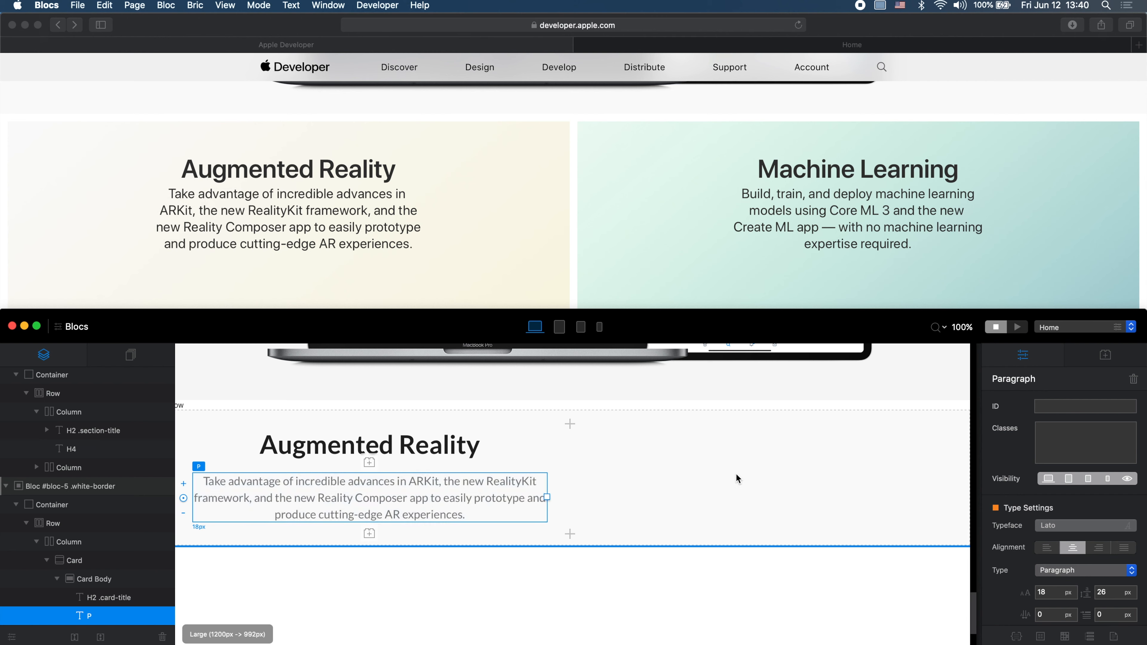
# Step: Move the Blocs window back to the top of the screen and enlarge the card paragraph's text to 21 px
pyautogui.moveTo(483, 311); pyautogui.dragTo(481, 9)
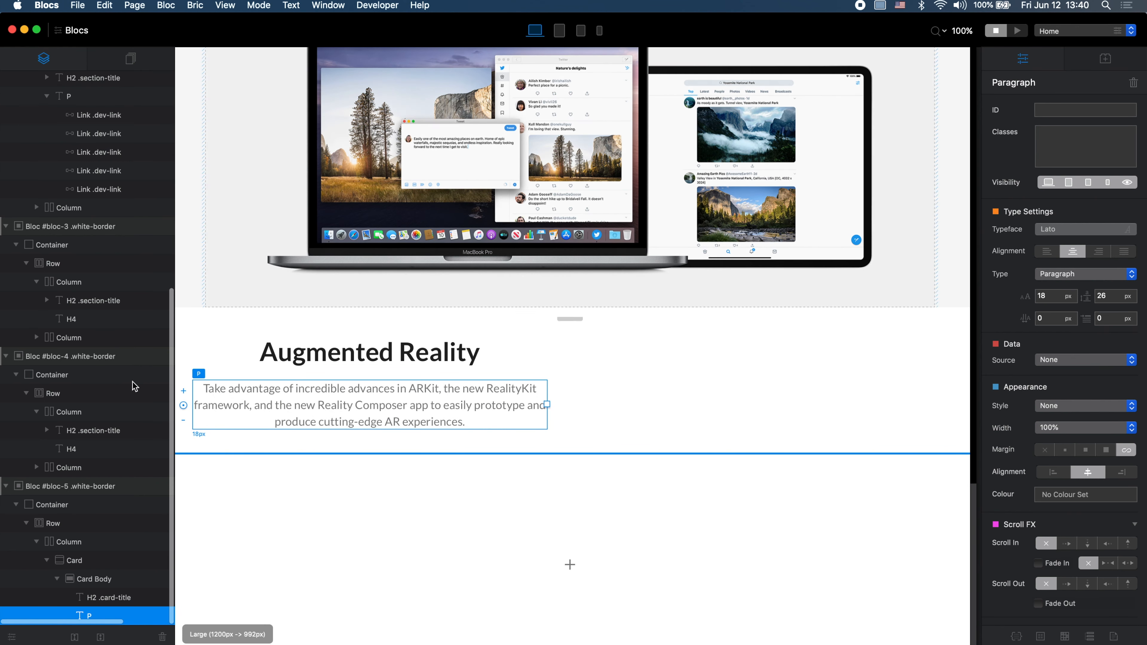
pyautogui.moveTo(183, 405); pyautogui.dragTo(193, 379)
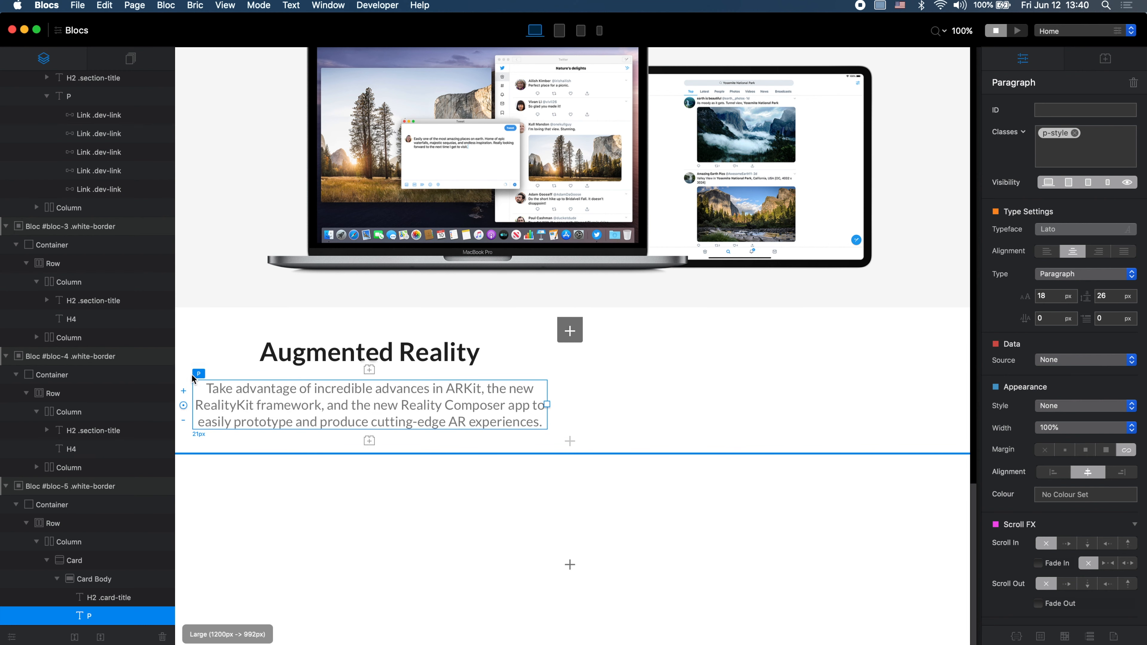
pyautogui.press('super+Tab')
pyautogui.press('super+Tab')
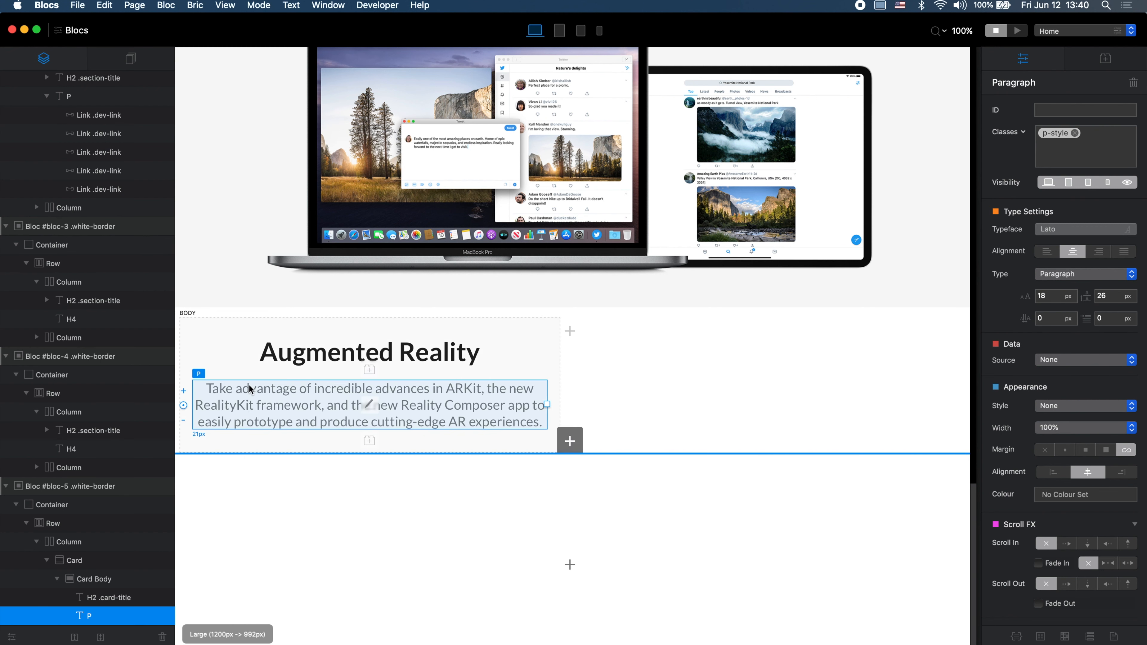
# Step: Apply a new class named ar-card to the Augmented Reality card and open that class for editing
pyautogui.click(325, 375)
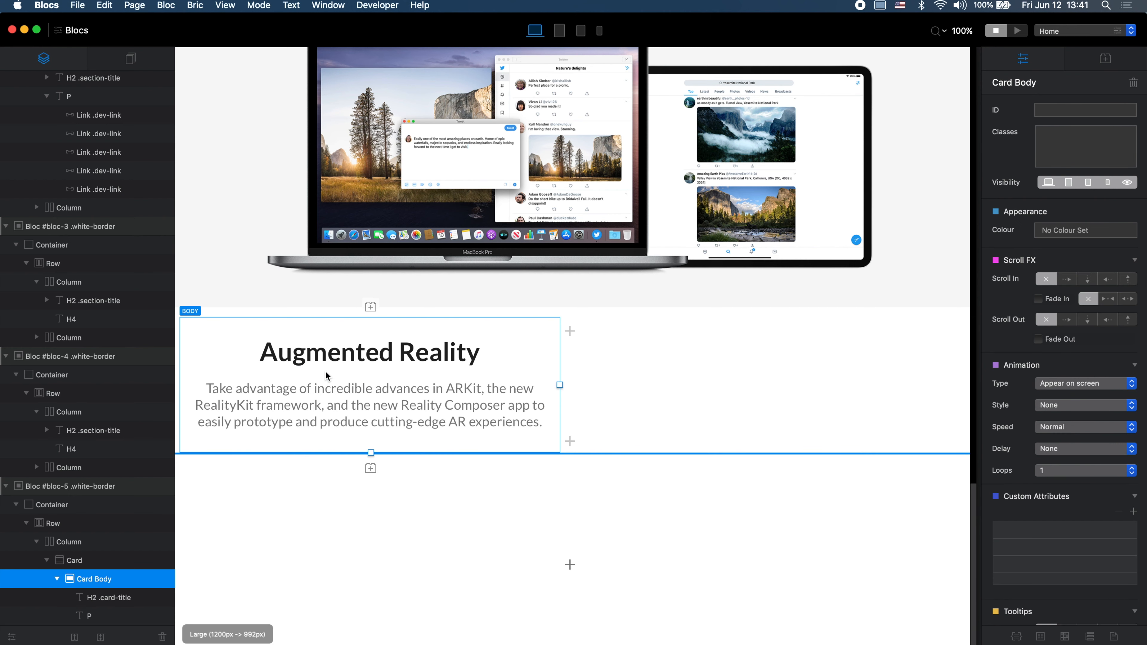
pyautogui.click(83, 563)
pyautogui.click(1085, 157)
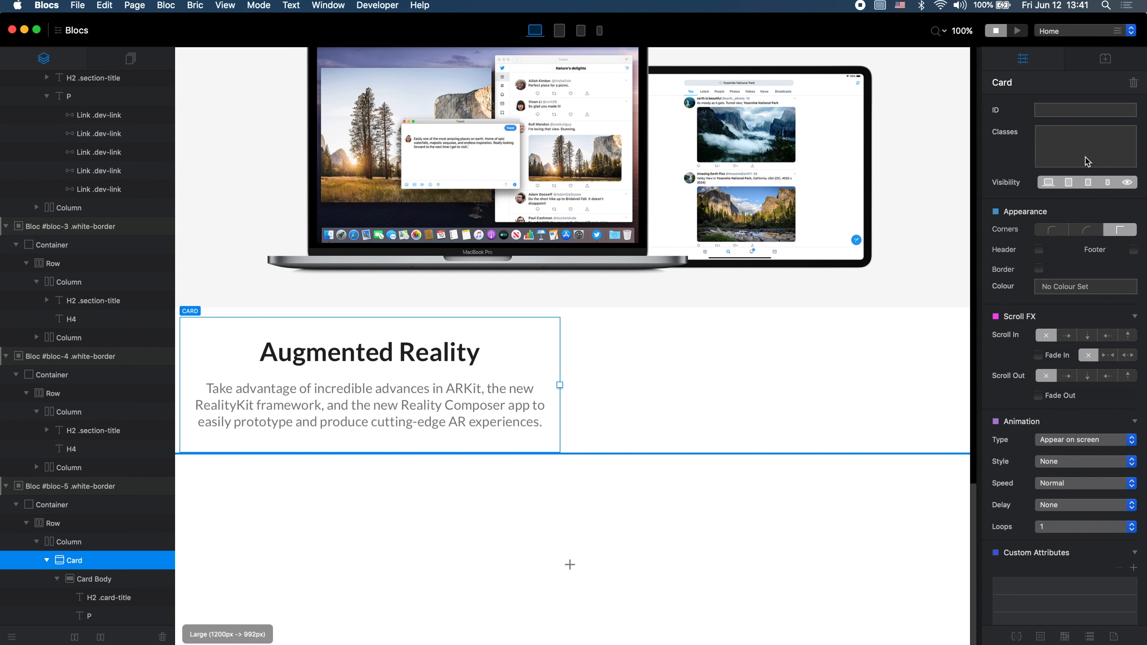
pyautogui.write('ar-card')
pyautogui.press('Return')
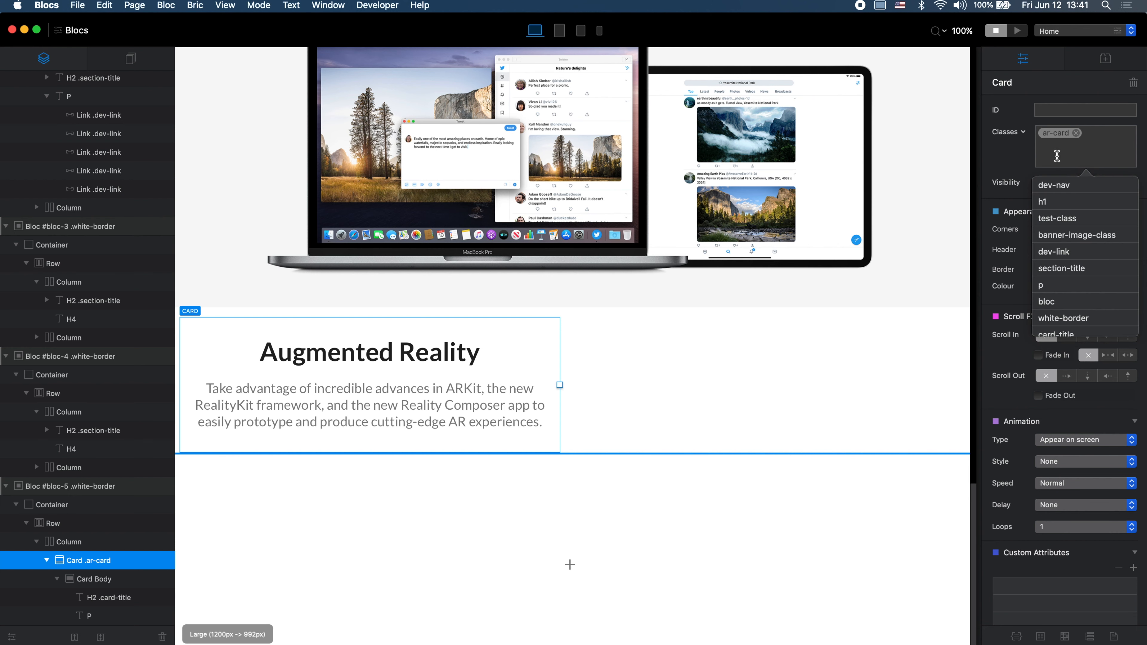
pyautogui.click(1052, 135)
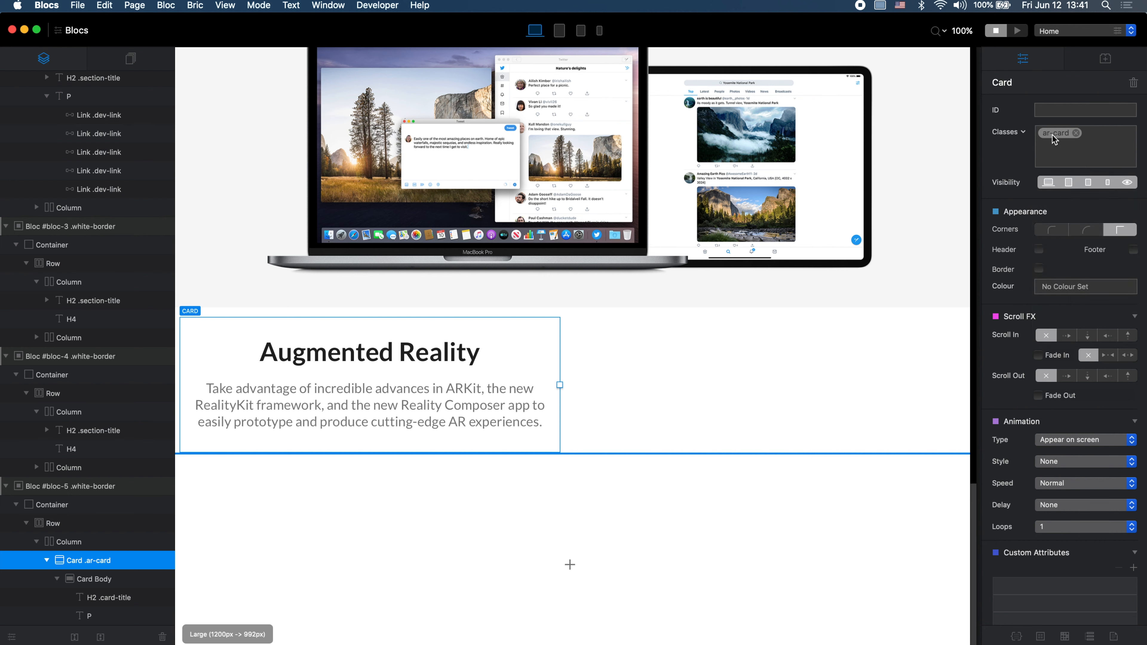
# Step: Set the ar-card class padding to 50 px on all sides and finish editing the class
pyautogui.doubleClick(1053, 136)
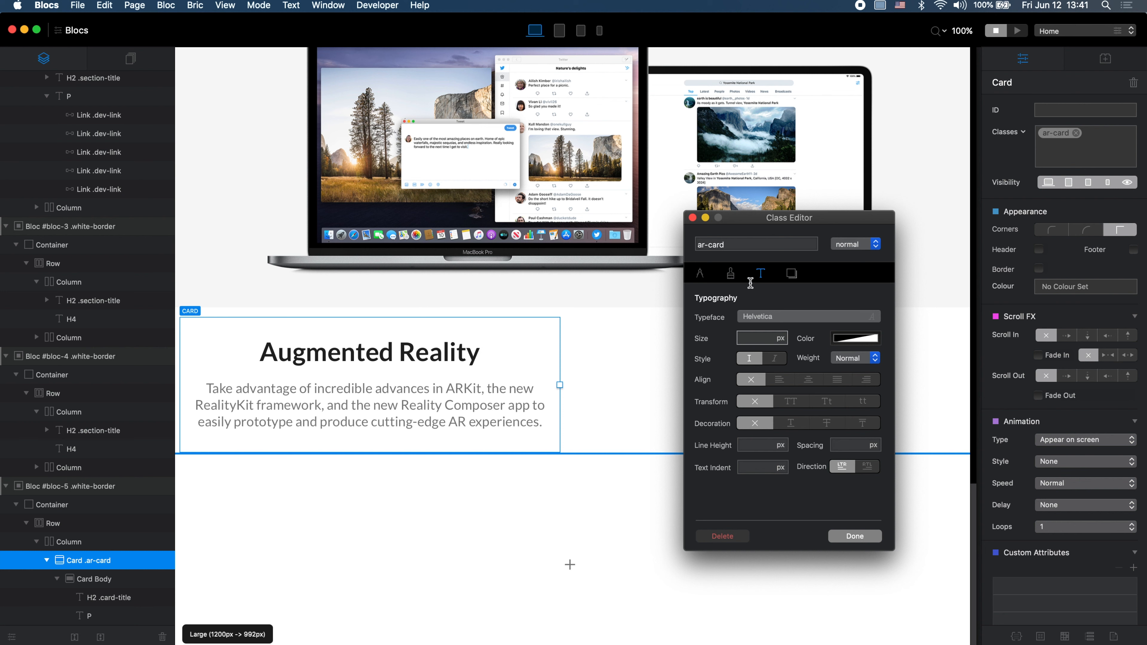
pyautogui.click(700, 274)
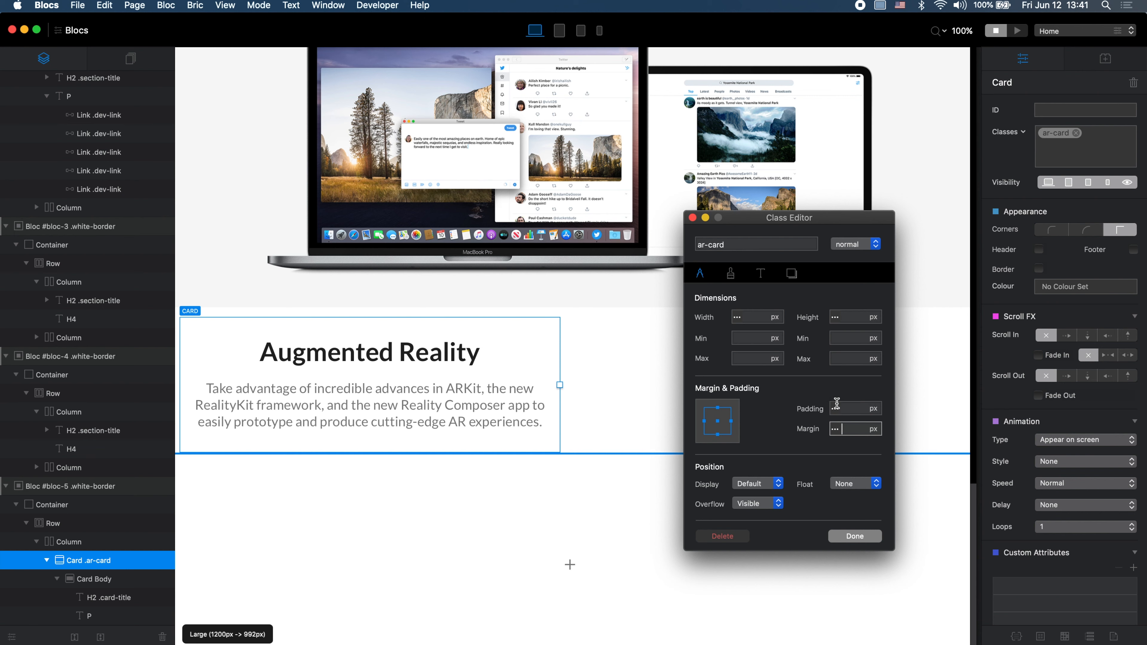
pyautogui.click(852, 408)
pyautogui.write('50')
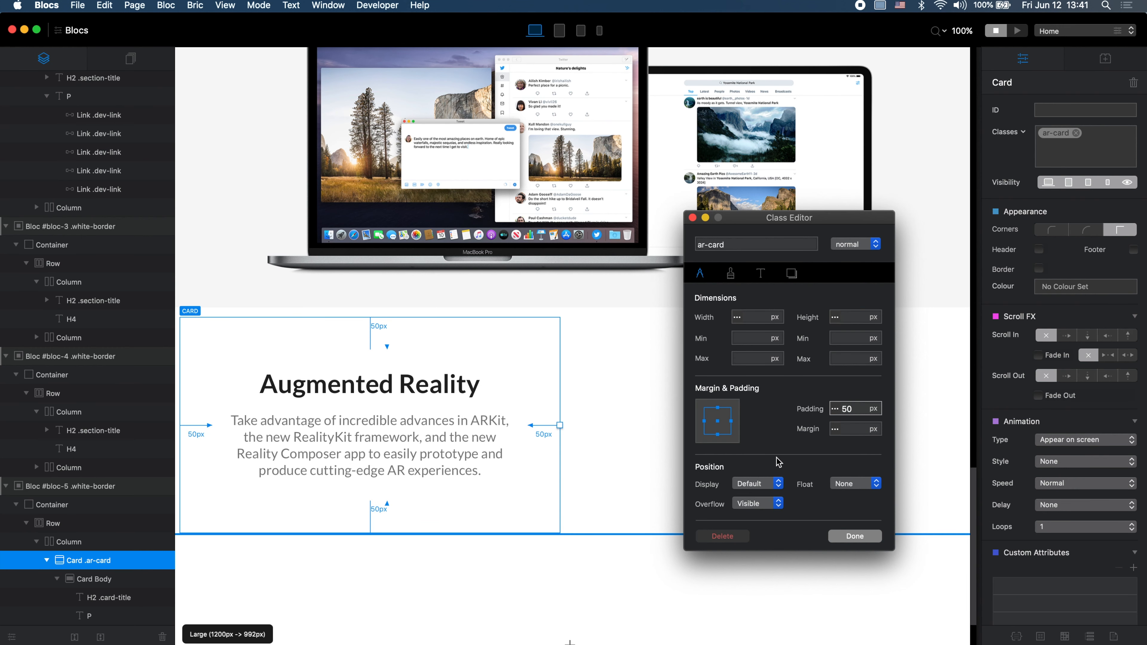
pyautogui.click(861, 536)
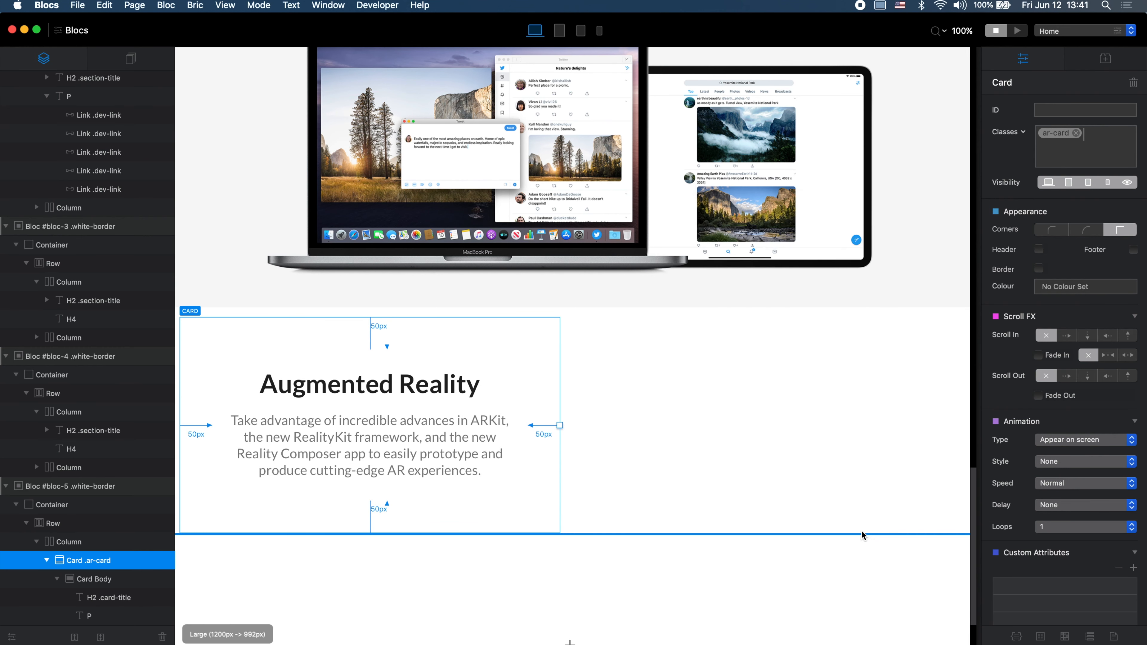
# Step: Colour the Augmented Reality card's description paragraph with the dark grey #424242 swatch
pyautogui.click(370, 422)
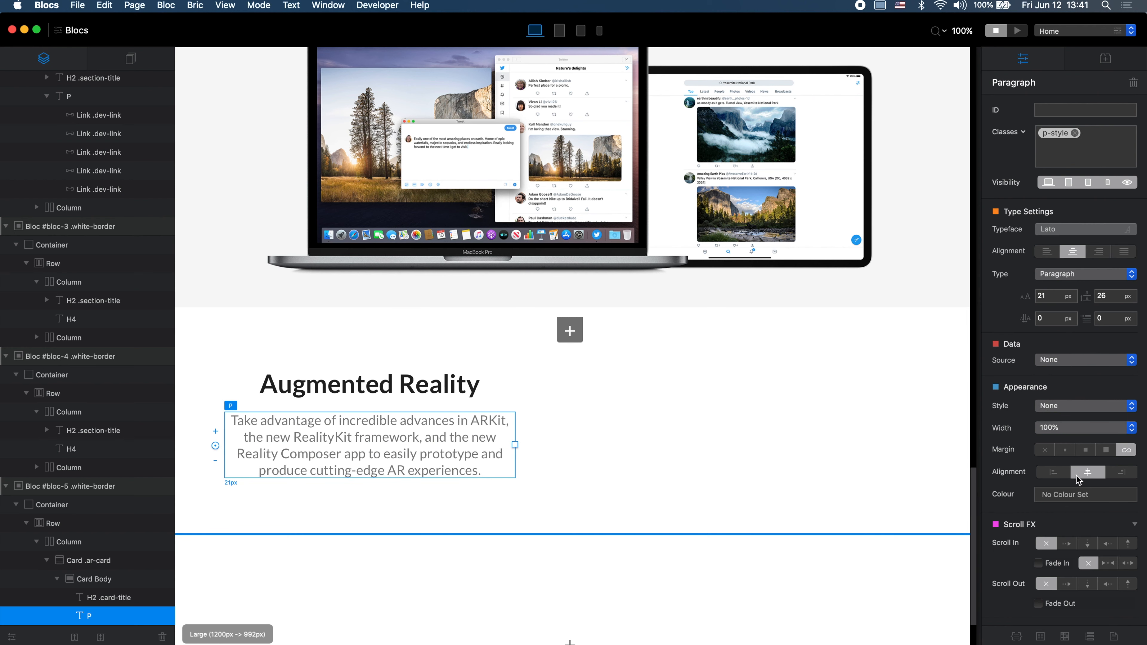
pyautogui.click(1076, 494)
pyautogui.click(850, 480)
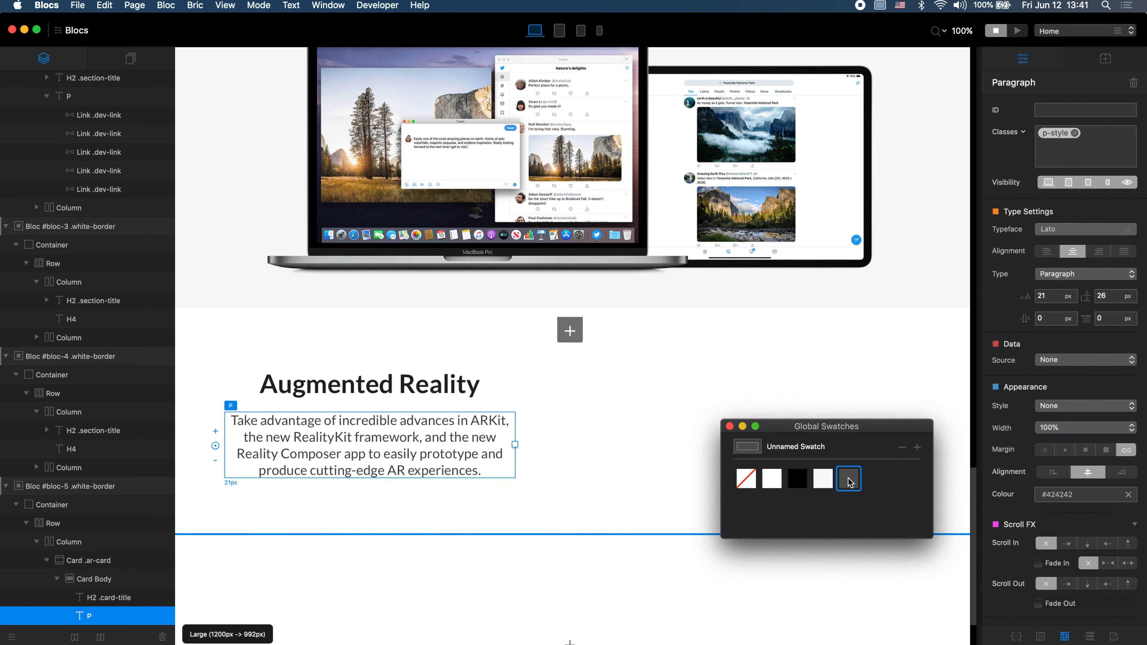
pyautogui.click(730, 425)
# Step: Reopen the card's ar-card class for editing and arrange the Blocs window so the Safari reference card is visible beside it
pyautogui.click(486, 333)
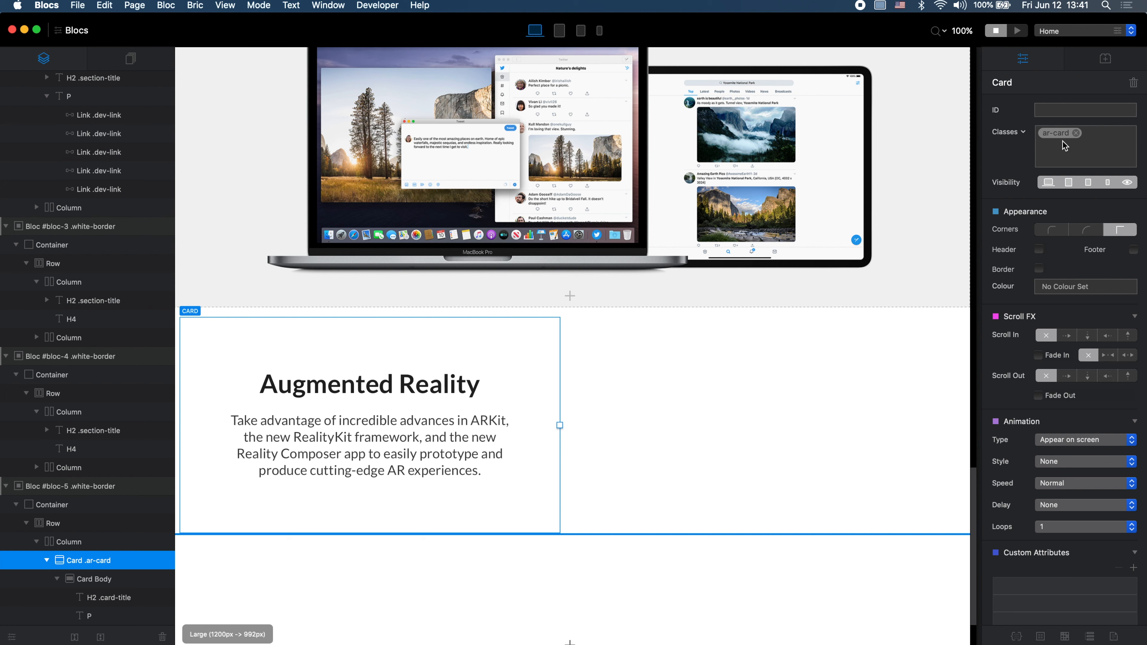
pyautogui.click(1057, 133)
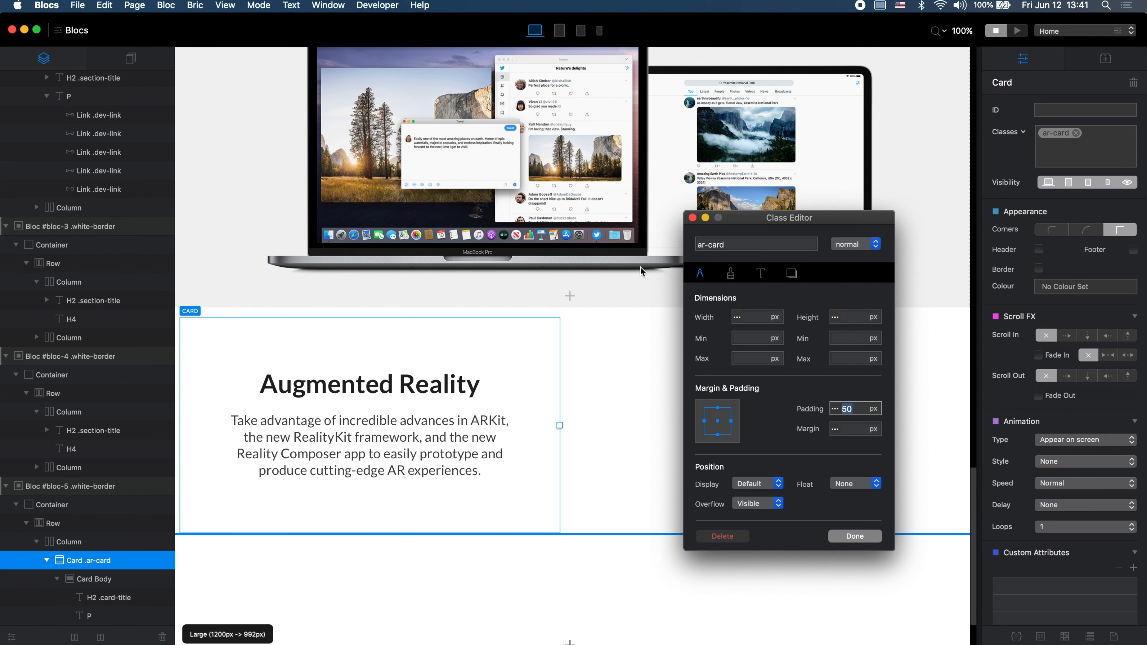
pyautogui.click(2, 269)
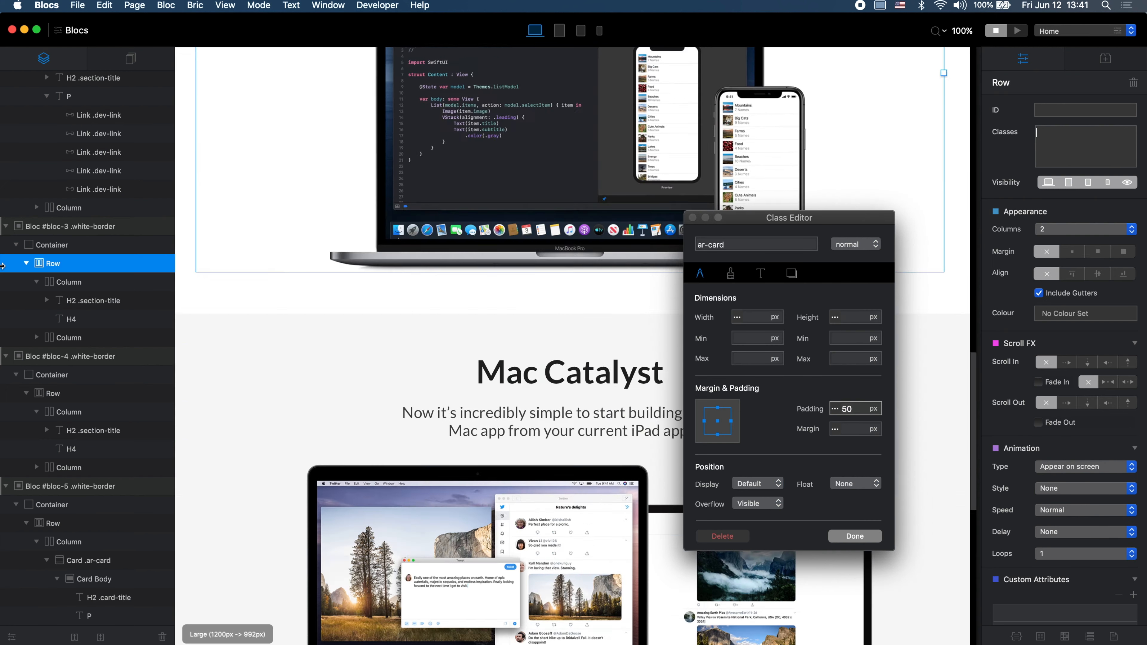
pyautogui.moveTo(3, 269); pyautogui.dragTo(340, 275)
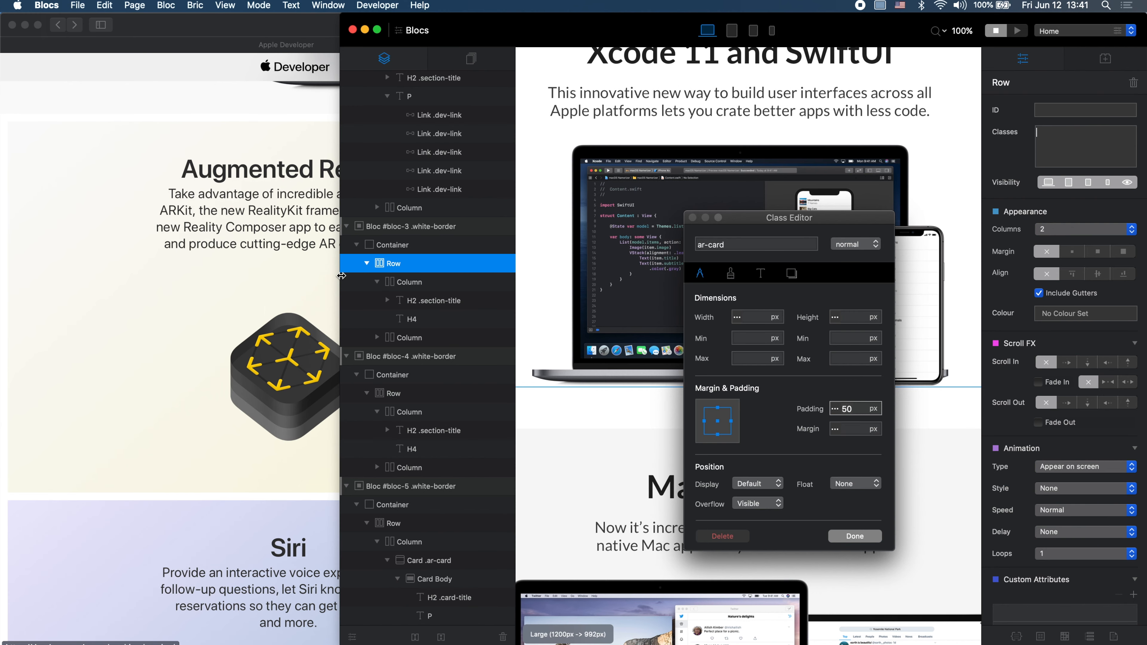
pyautogui.click(217, 28)
pyautogui.moveTo(217, 29); pyautogui.dragTo(266, 28)
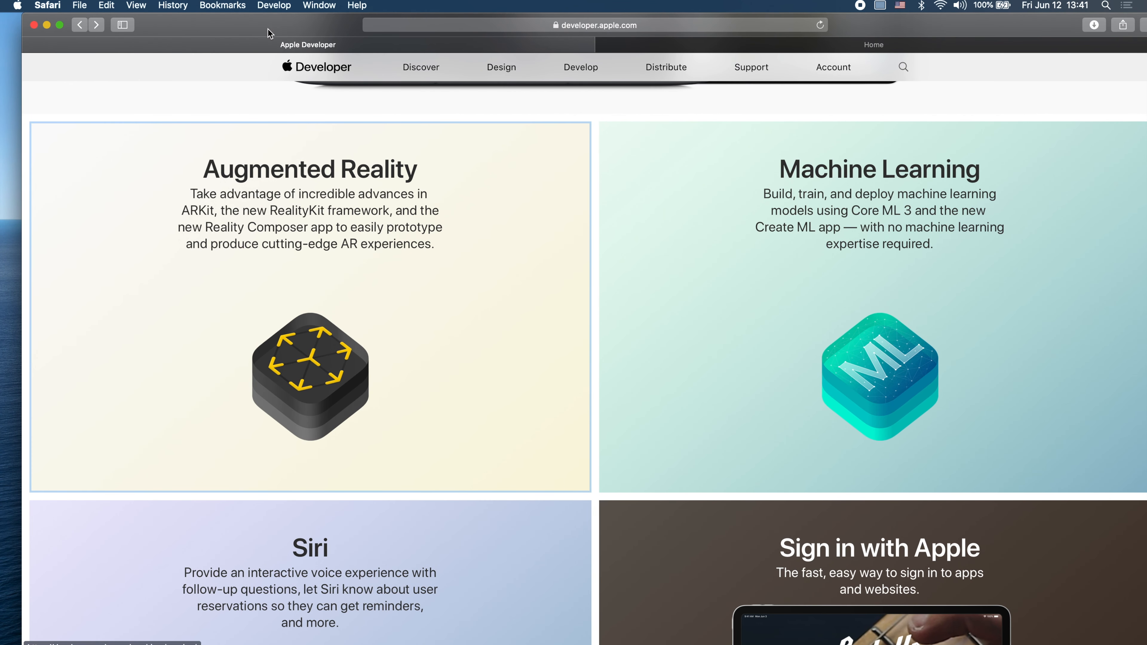
pyautogui.moveTo(1029, 17); pyautogui.dragTo(1009, 17)
pyautogui.moveTo(1145, 105); pyautogui.dragTo(769, 120)
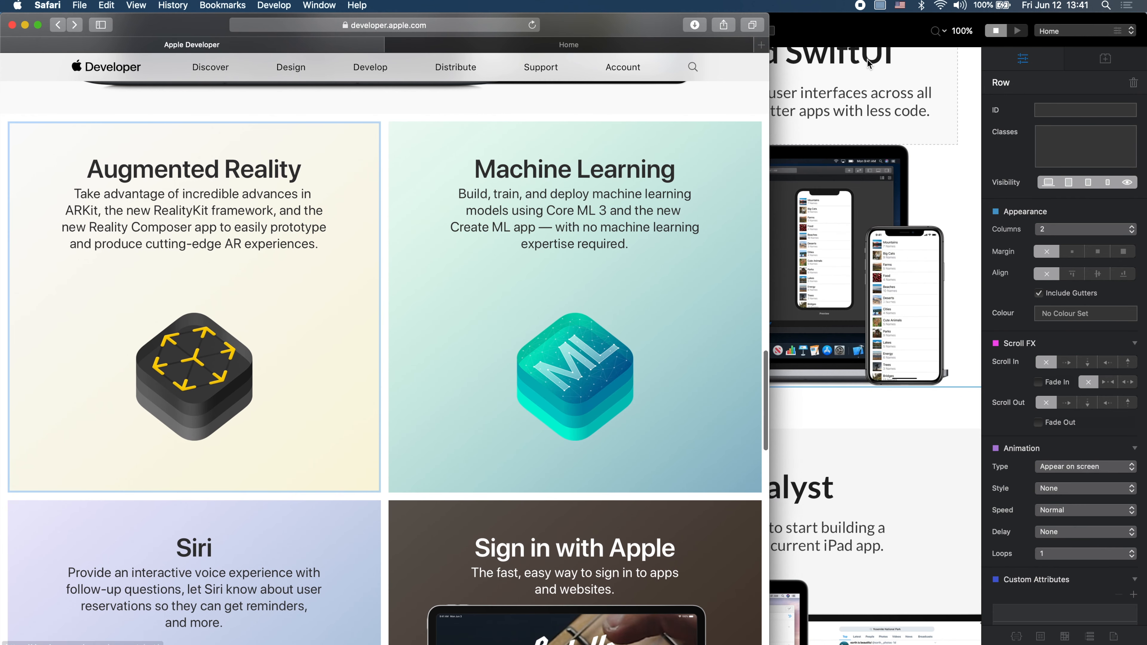
pyautogui.click(878, 28)
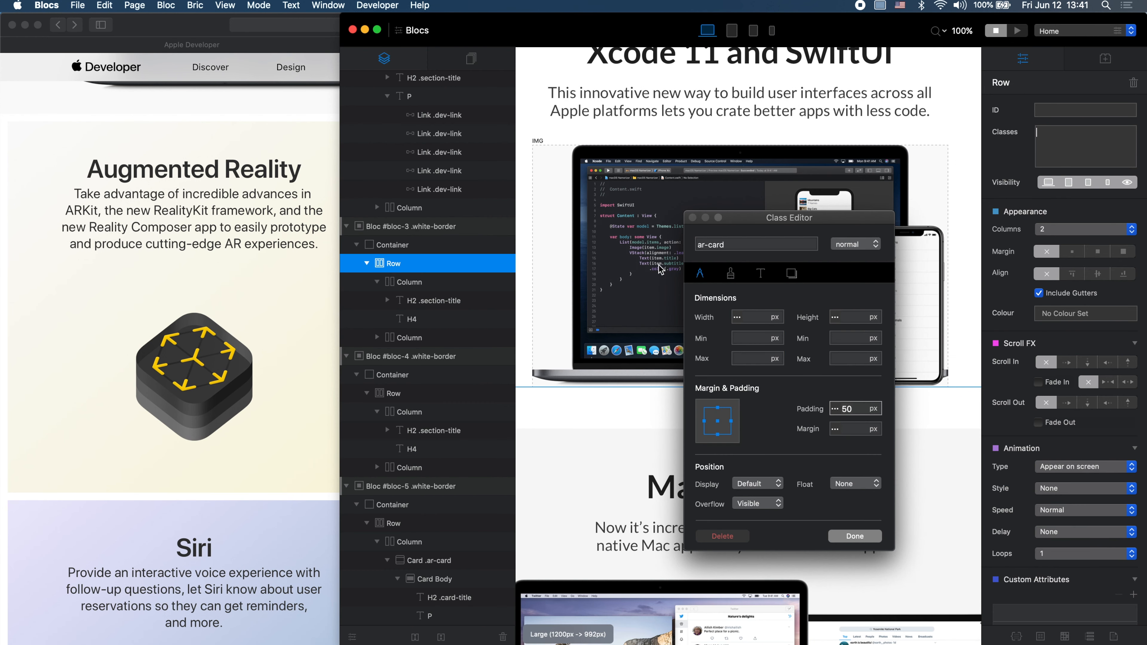
# Step: Change the ar-card background style to Gradient and move the Class Editor off the card to expose it
pyautogui.click(730, 274)
pyautogui.click(787, 319)
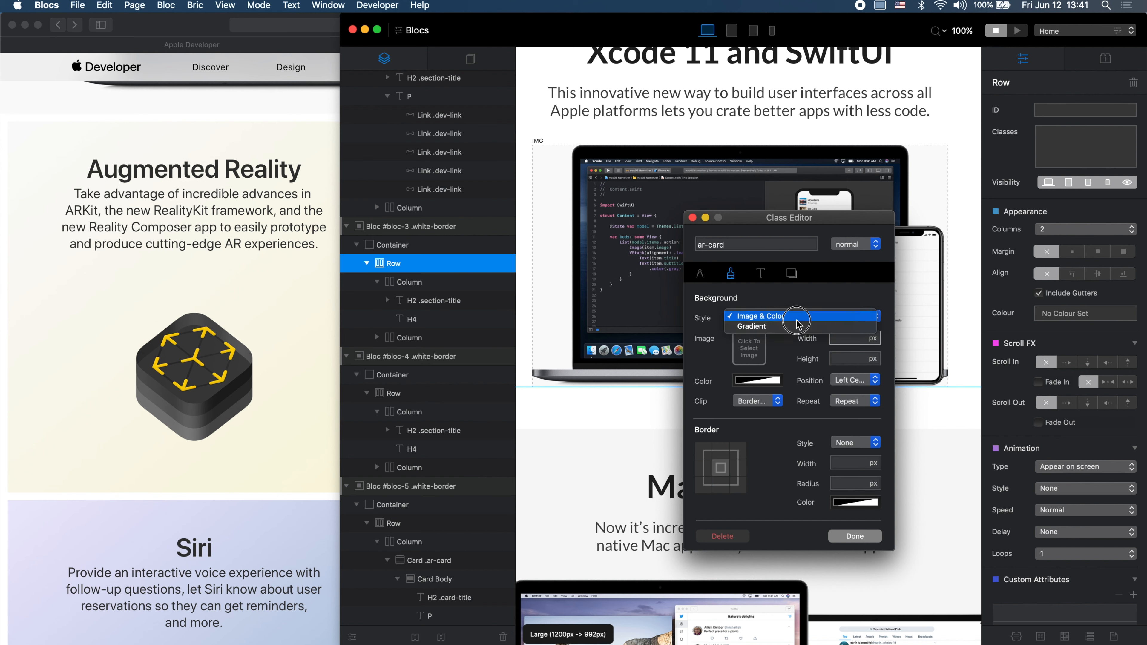
pyautogui.click(782, 328)
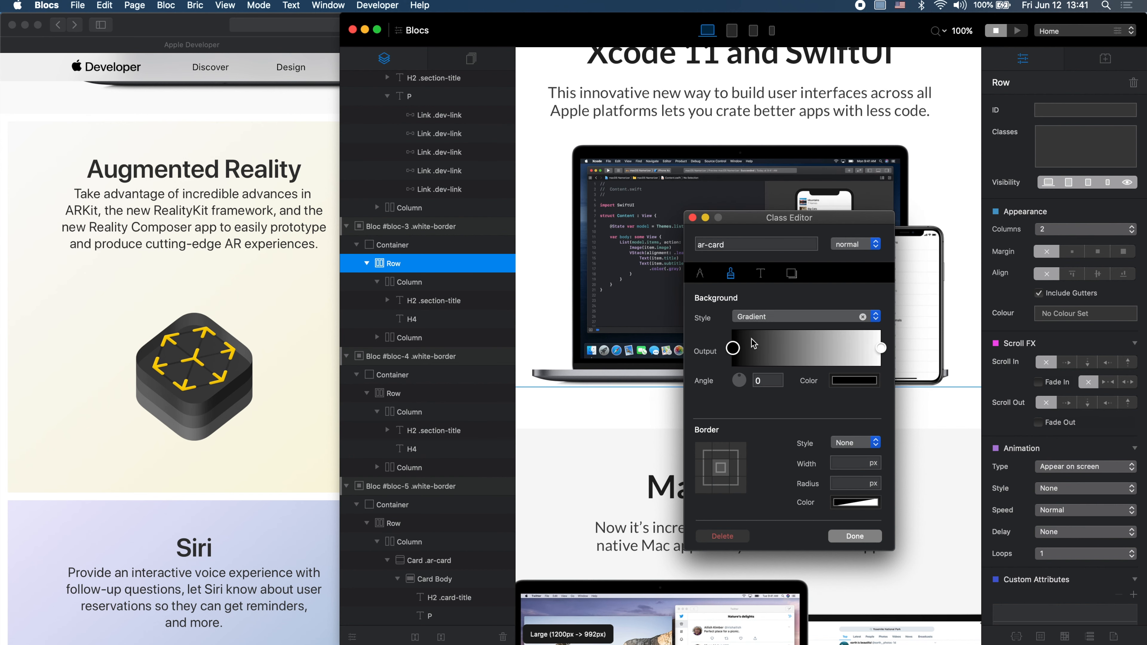
pyautogui.scroll(-15, 612, 514)
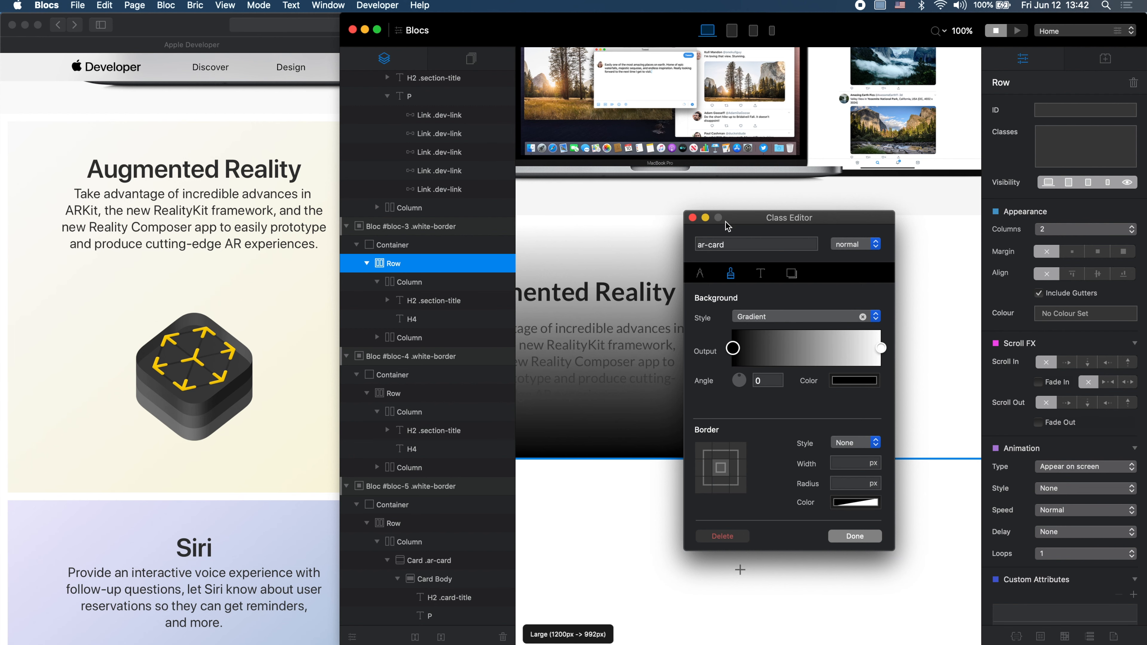
pyautogui.moveTo(742, 223); pyautogui.dragTo(869, 200)
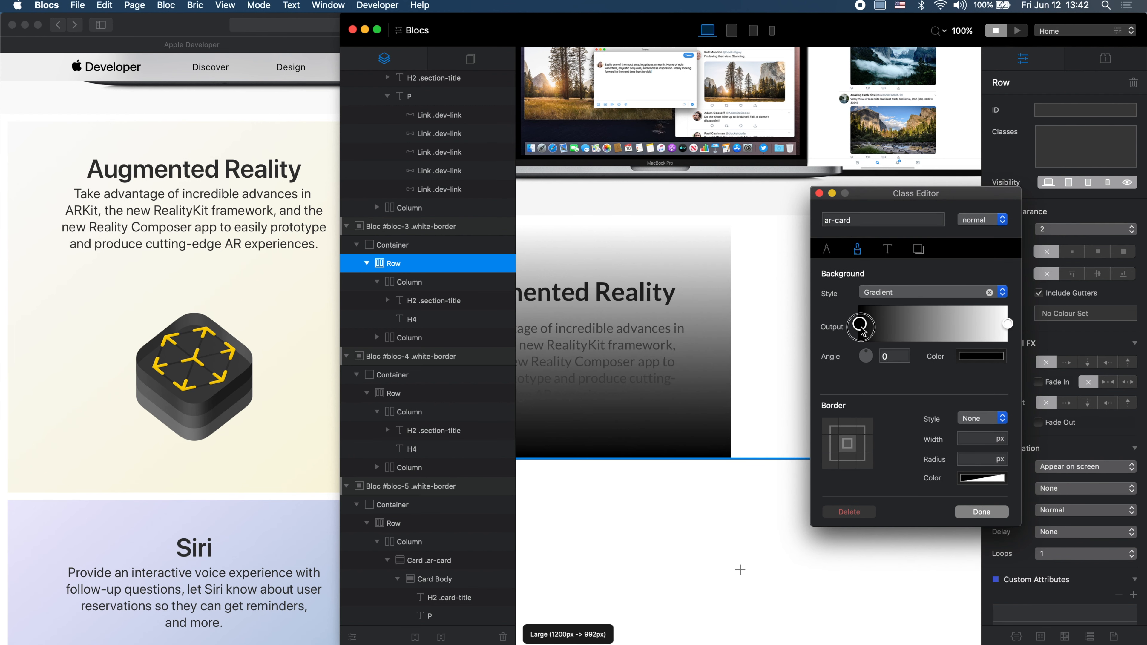
# Step: Set the gradient's first colour stop to the cream sampled from the reference card's lower-right corner
pyautogui.click(981, 357)
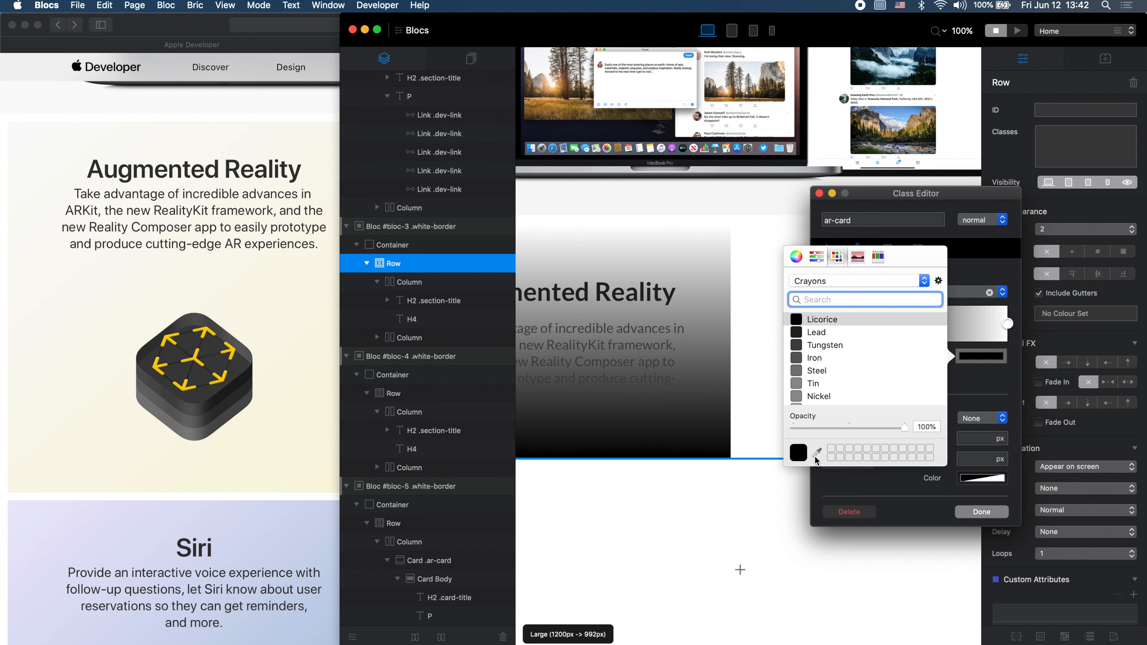
pyautogui.click(818, 455)
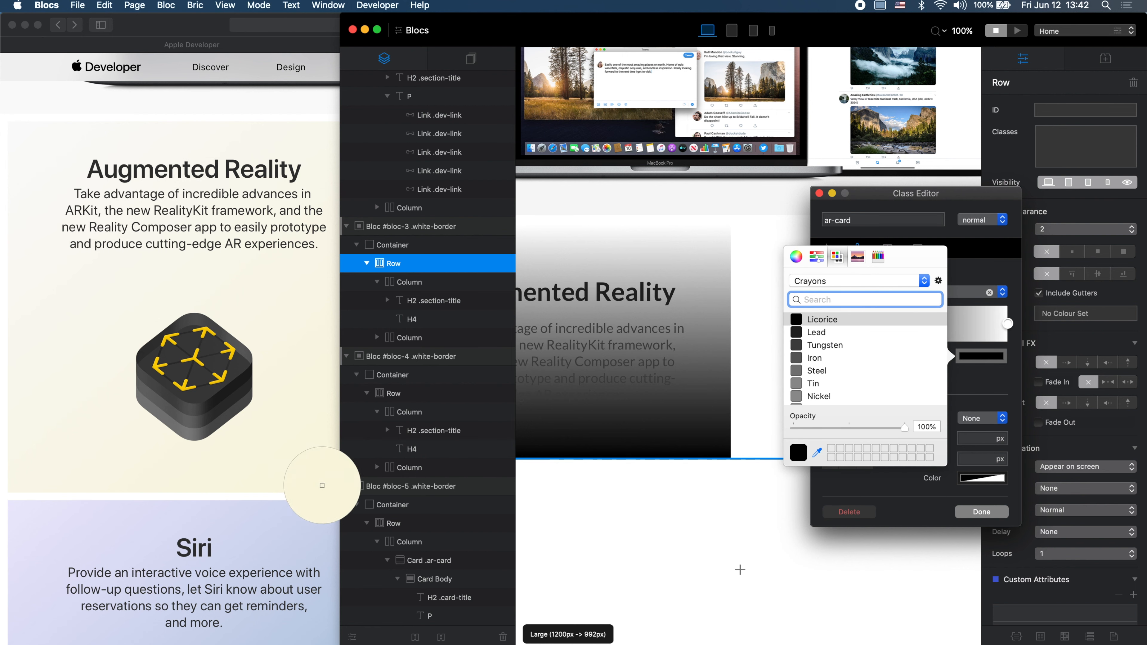
pyautogui.click(326, 489)
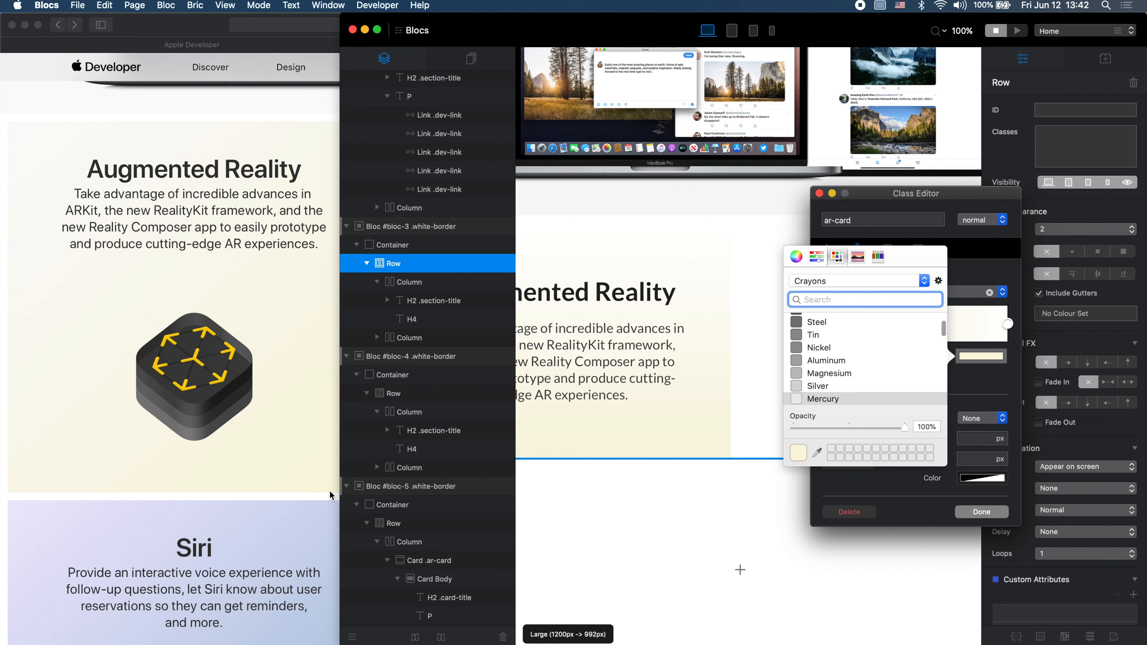
# Step: Set the gradient's second colour stop to the off-white sampled from the reference card's upper-left corner, and finish editing the class
pyautogui.click(1008, 325)
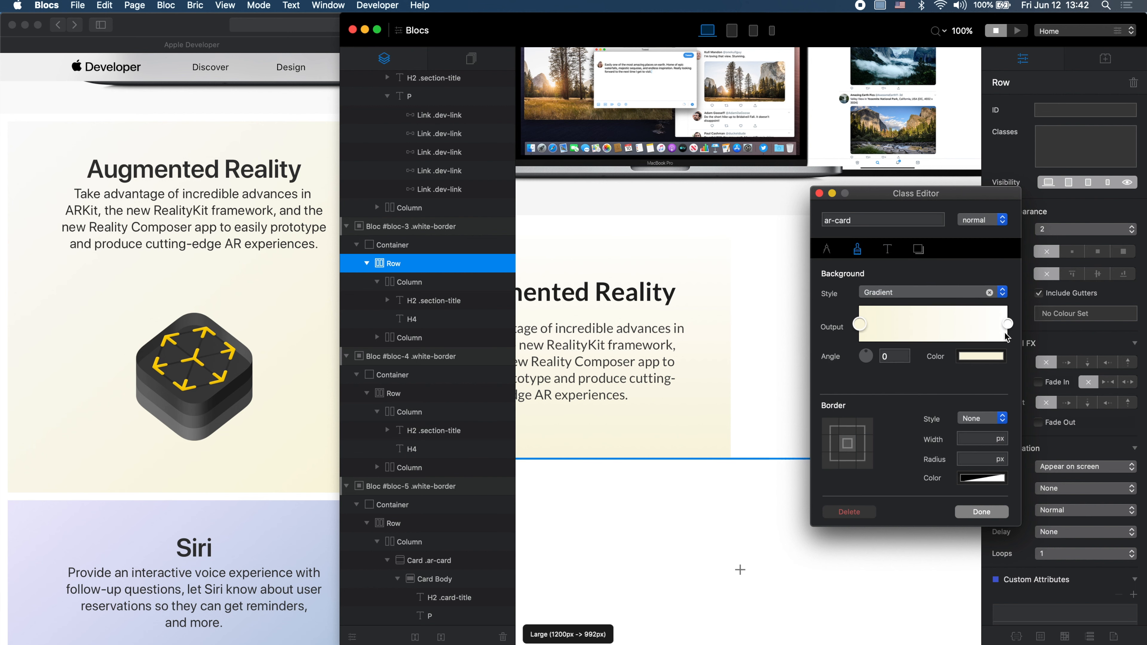
pyautogui.click(1008, 324)
pyautogui.click(985, 358)
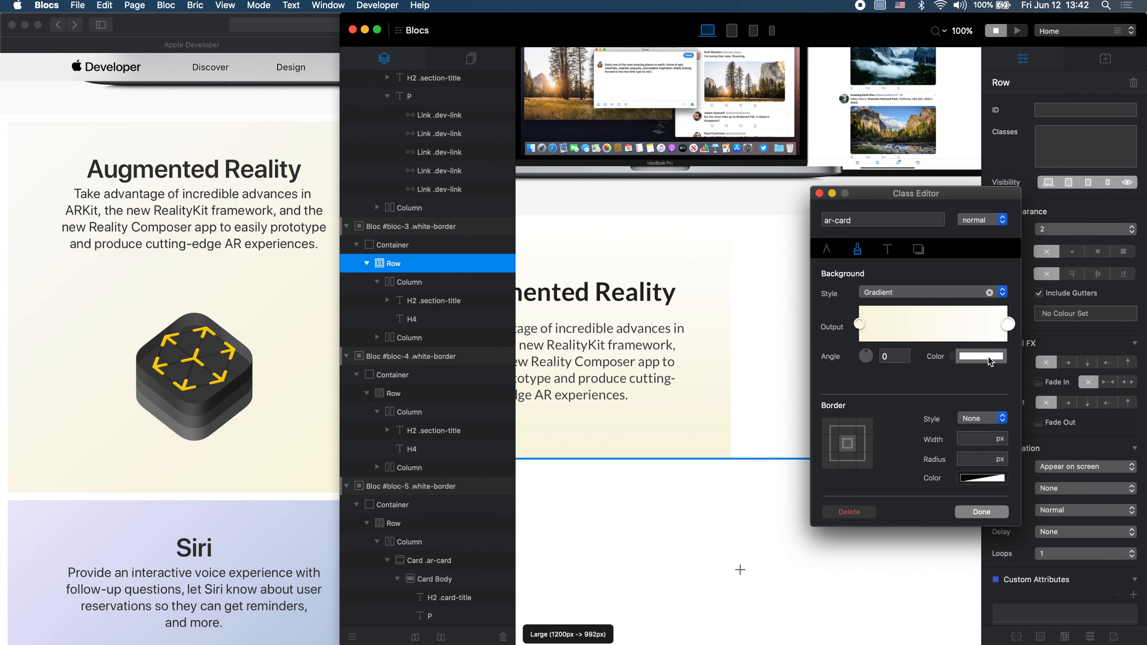
pyautogui.click(818, 453)
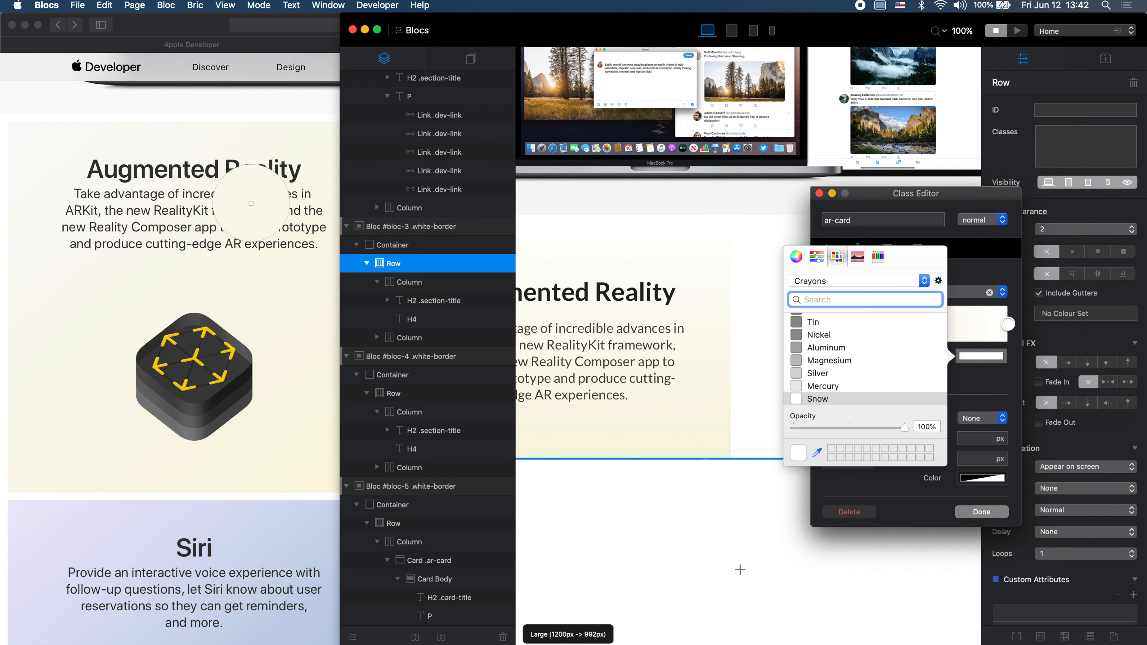
pyautogui.click(11, 131)
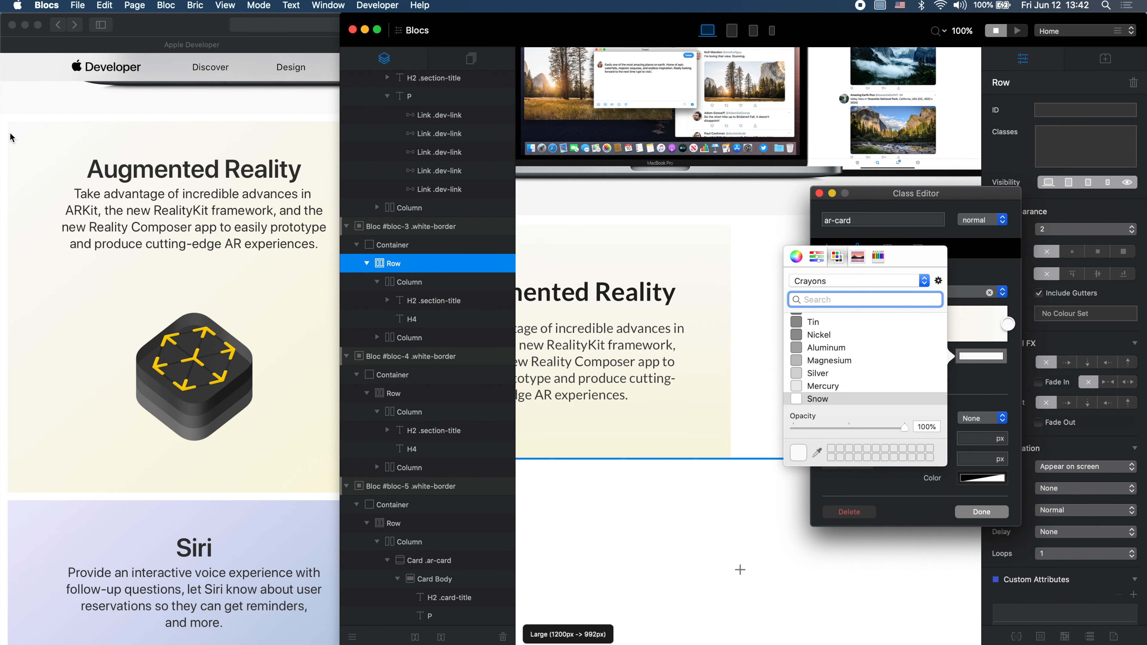
pyautogui.click(981, 389)
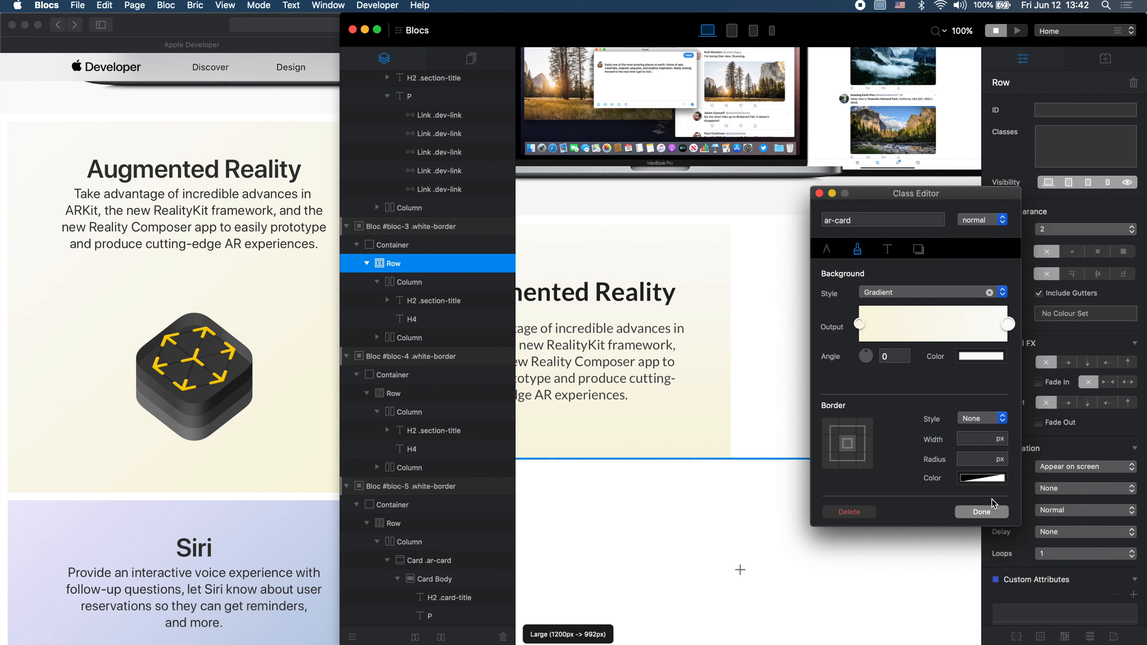
pyautogui.click(990, 511)
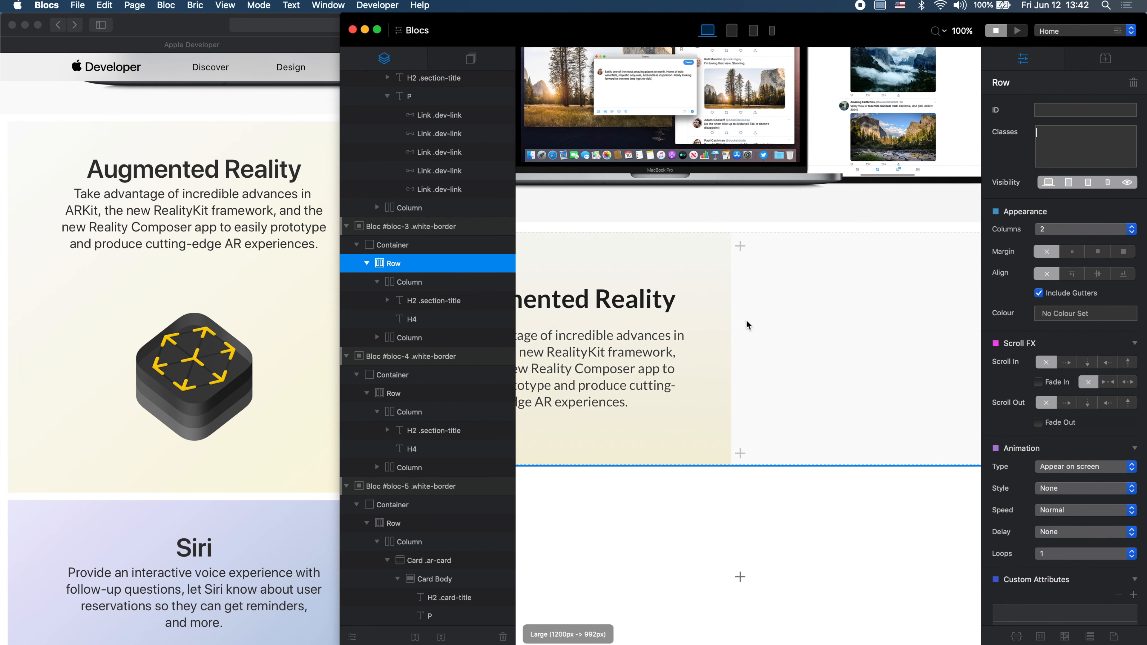
# Step: Reopen the ar-card class, check the reference card's gradient direction, and widen the Blocs window back to full screen width
pyautogui.click(704, 251)
pyautogui.click(1064, 134)
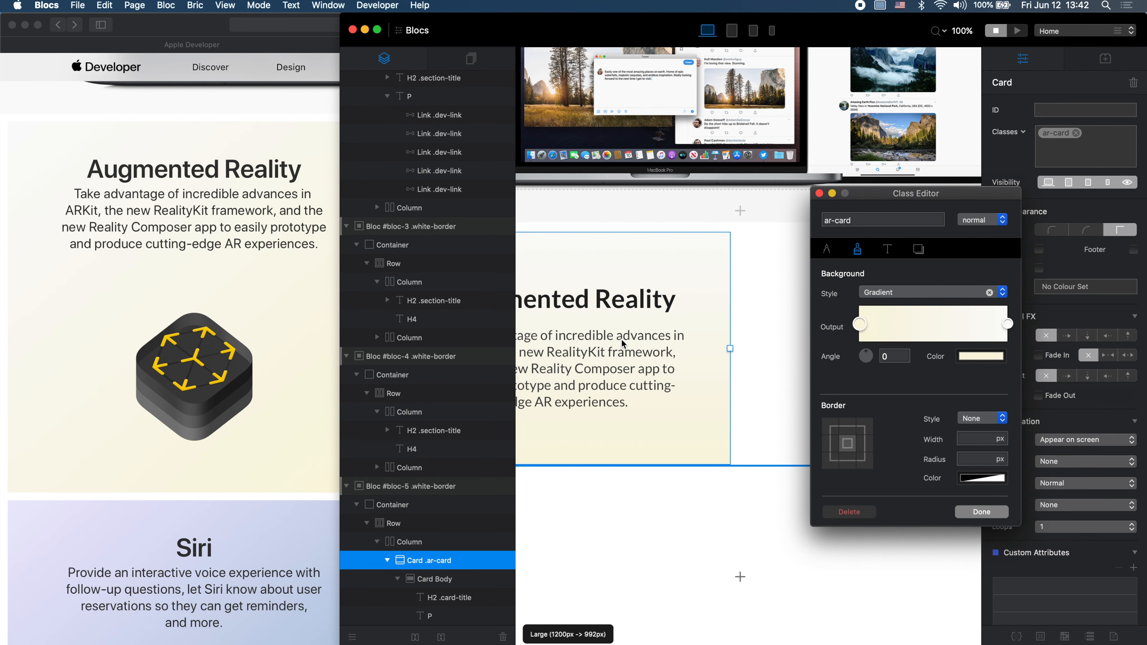
pyautogui.click(271, 145)
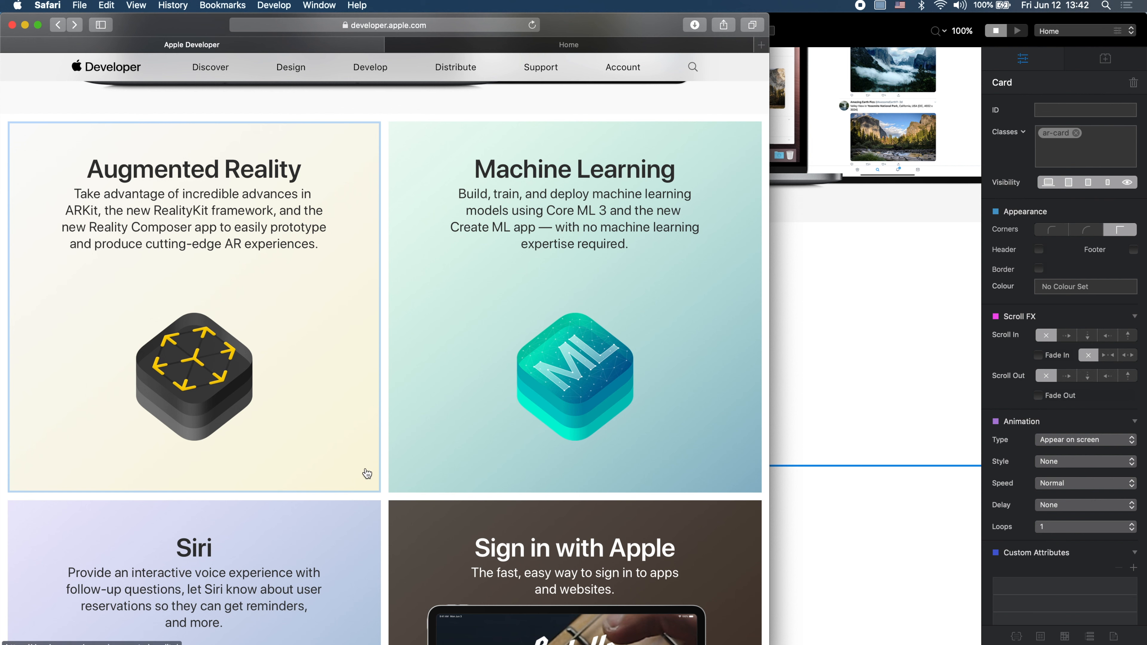
pyautogui.press('super+Tab')
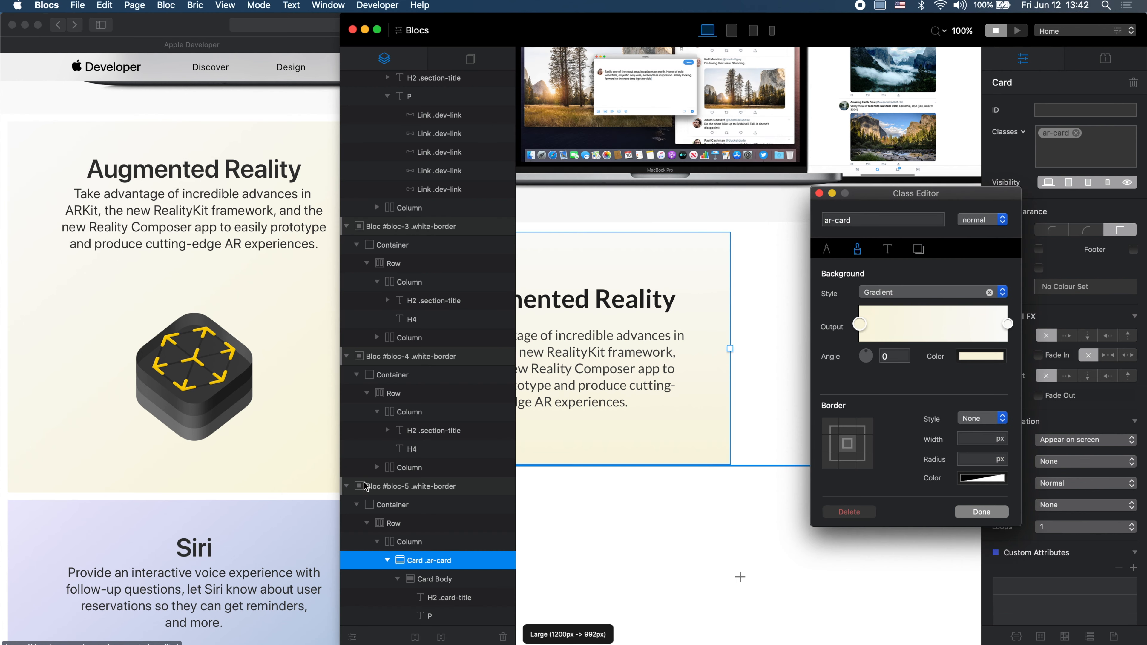
pyautogui.click(338, 43)
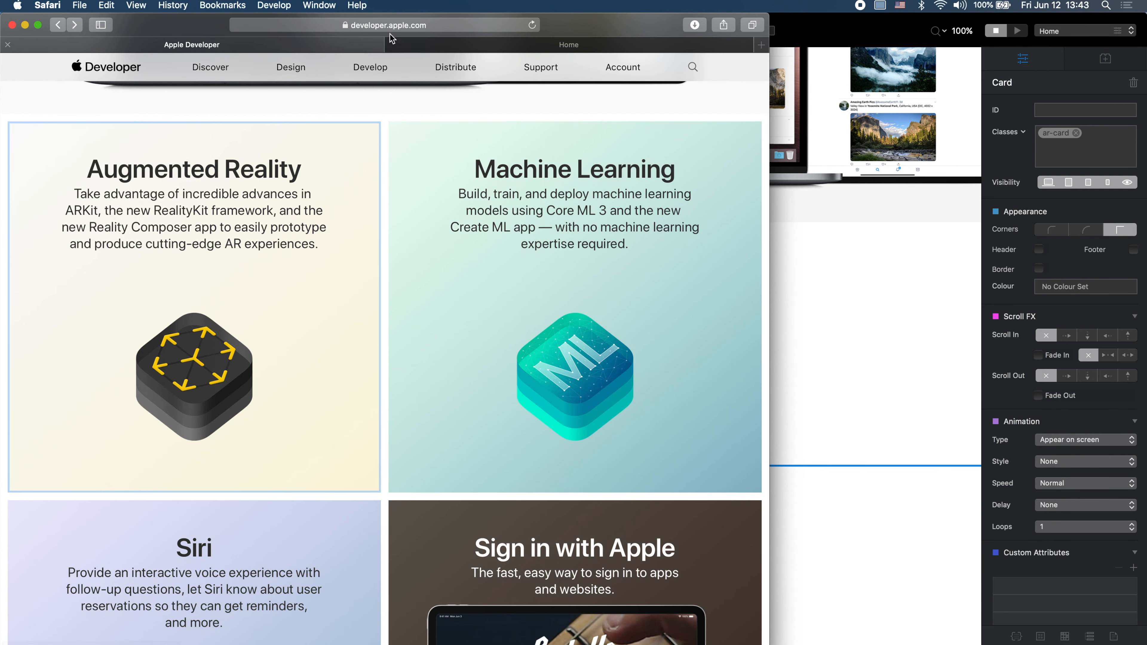
pyautogui.press('super+Tab')
pyautogui.moveTo(342, 73); pyautogui.dragTo(2, 119)
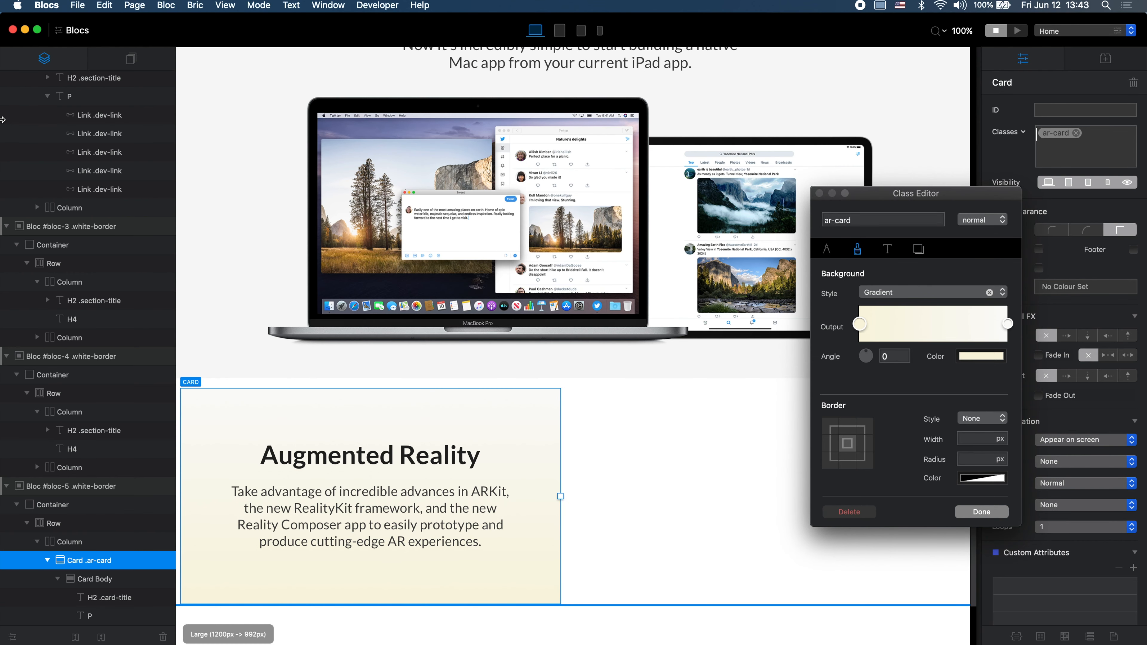
# Step: Angle the ar-card gradient diagonally from off-white at the card's upper left to cream at its lower right, and close the class
pyautogui.moveTo(864, 351)
pyautogui.mouseDown()
pyautogui.moveTo(848, 388)
pyautogui.moveTo(888, 368)
pyautogui.moveTo(885, 353)
pyautogui.moveTo(858, 354)
pyautogui.mouseUp()
pyautogui.click(889, 354)
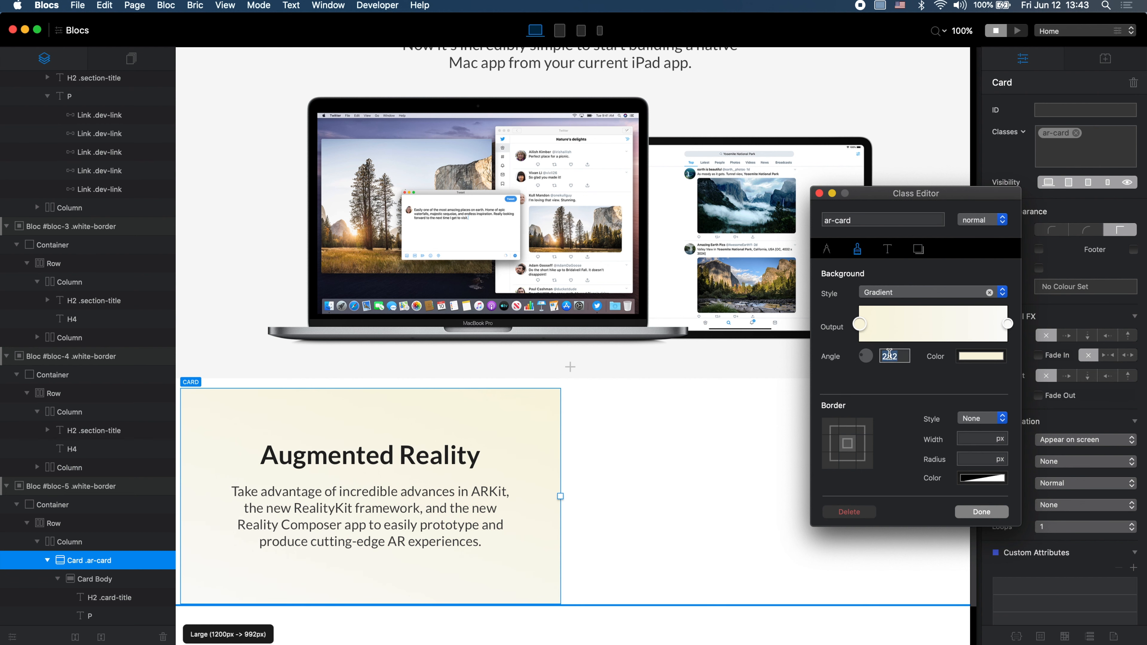
pyautogui.write('3')
pyautogui.press('Return')
pyautogui.press('Right')
pyautogui.press('Return')
pyautogui.click(981, 512)
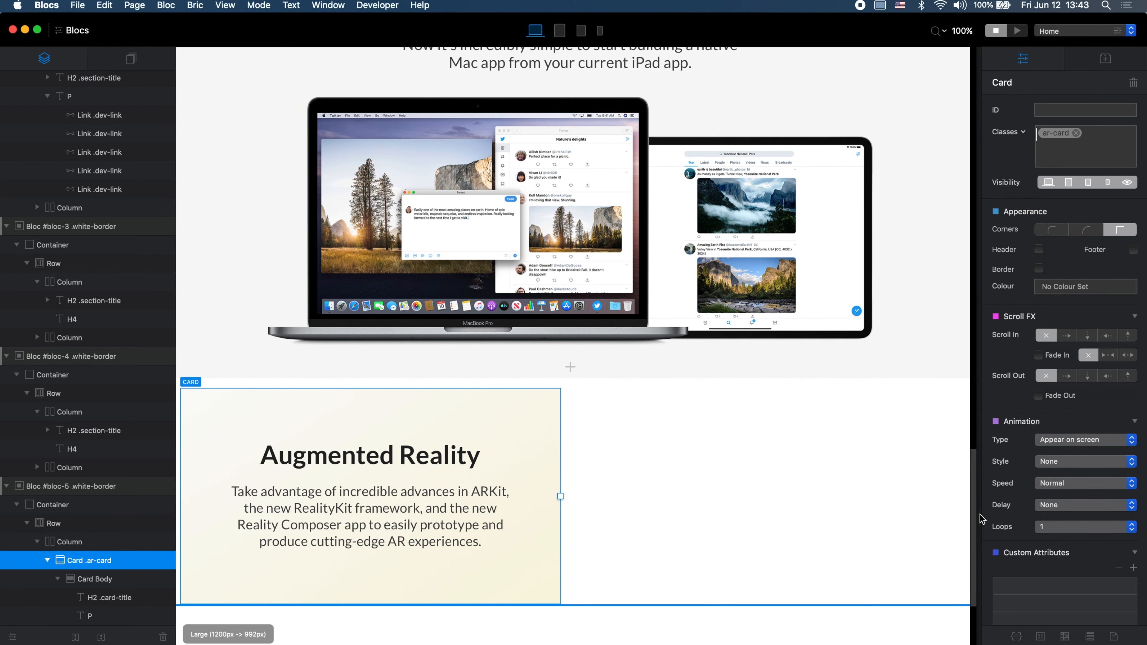
# Step: Check the reference Augmented Reality card, and insert an image below the paragraph in the matching card in Blocs
pyautogui.press('super+Tab')
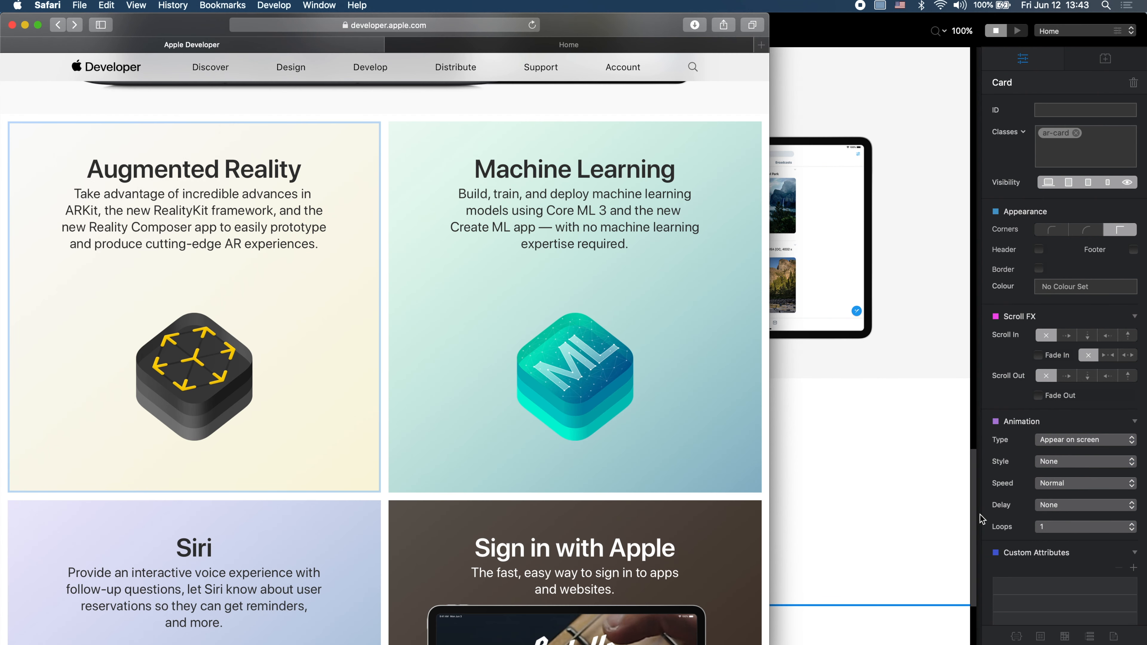
pyautogui.press('super+Tab')
pyautogui.click(420, 547)
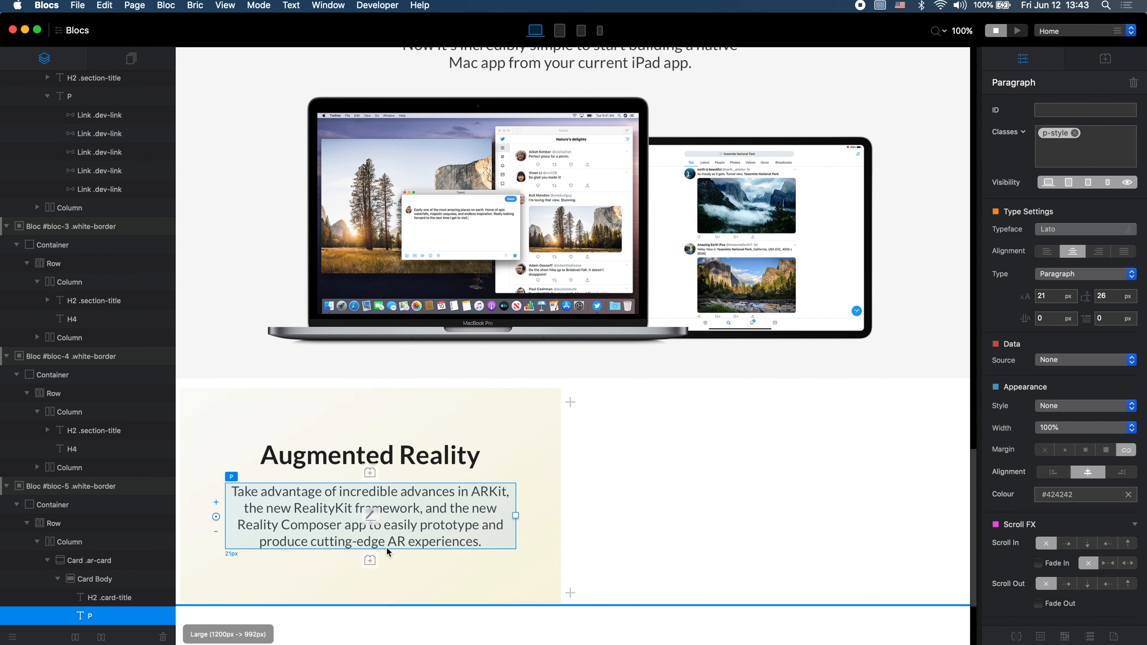
pyautogui.click(370, 560)
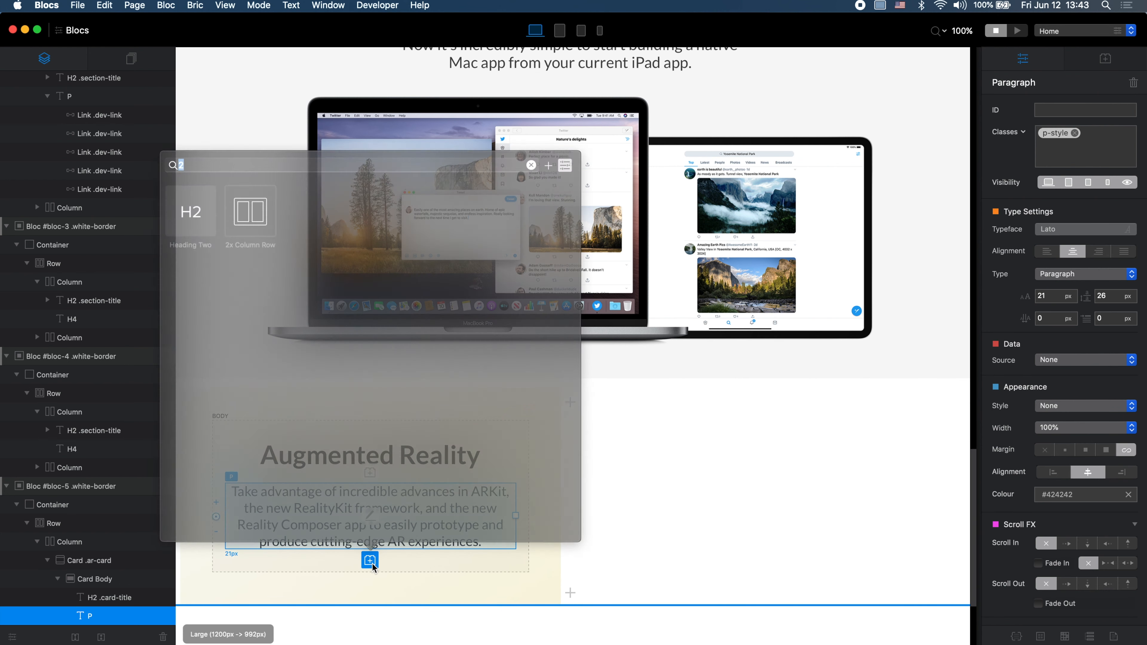
pyautogui.click(521, 192)
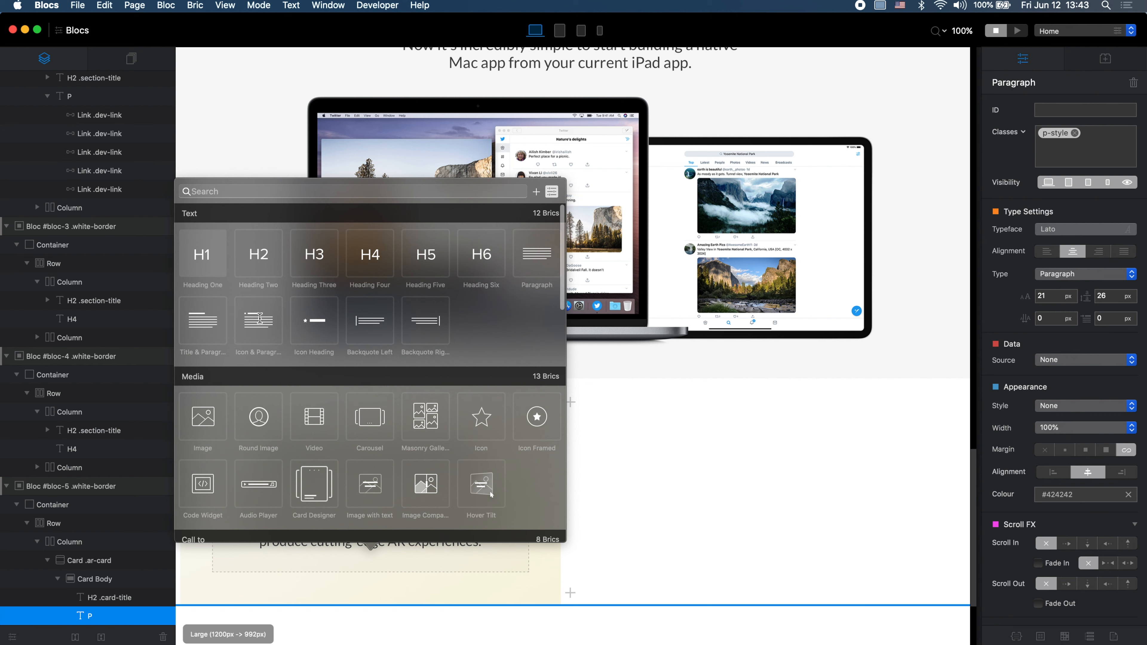
pyautogui.click(203, 416)
# Step: Replace the card's placeholder image with arkit.png from the project assets, and close the asset manager
pyautogui.doubleClick(434, 596)
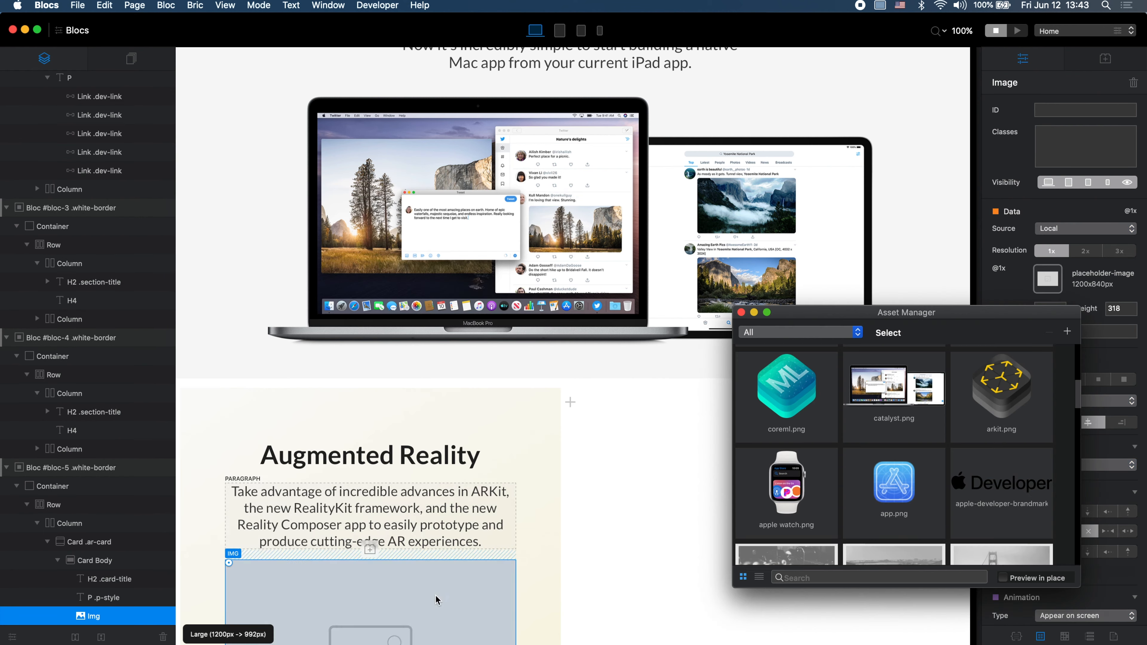
pyautogui.press('super+Tab')
pyautogui.press('super+Tab')
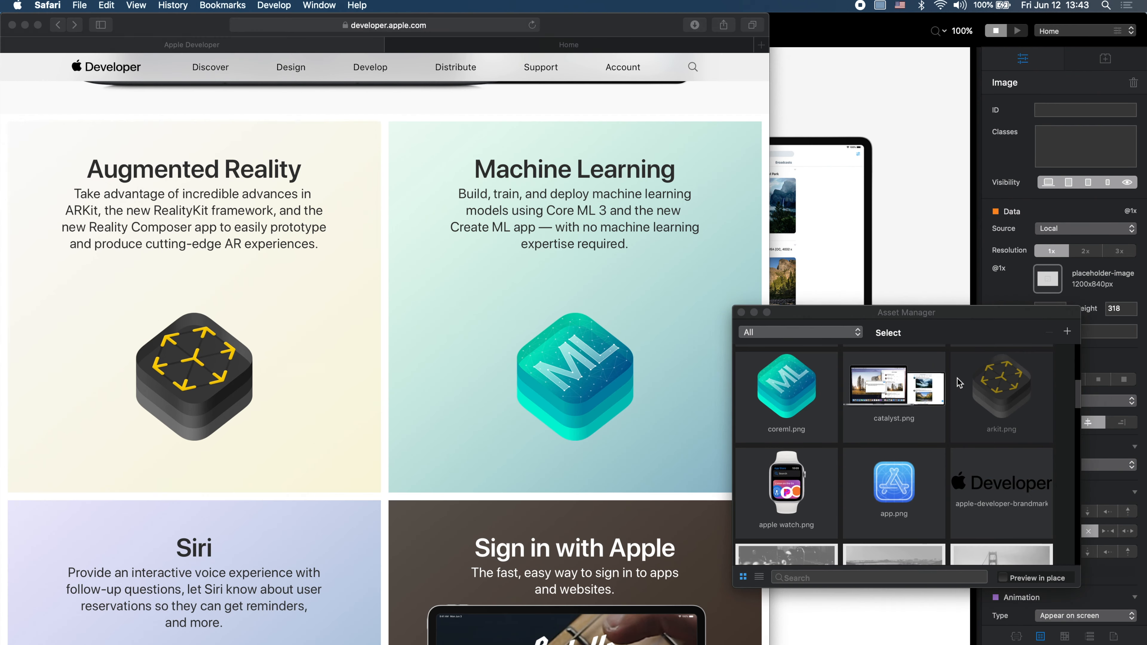
pyautogui.click(1001, 393)
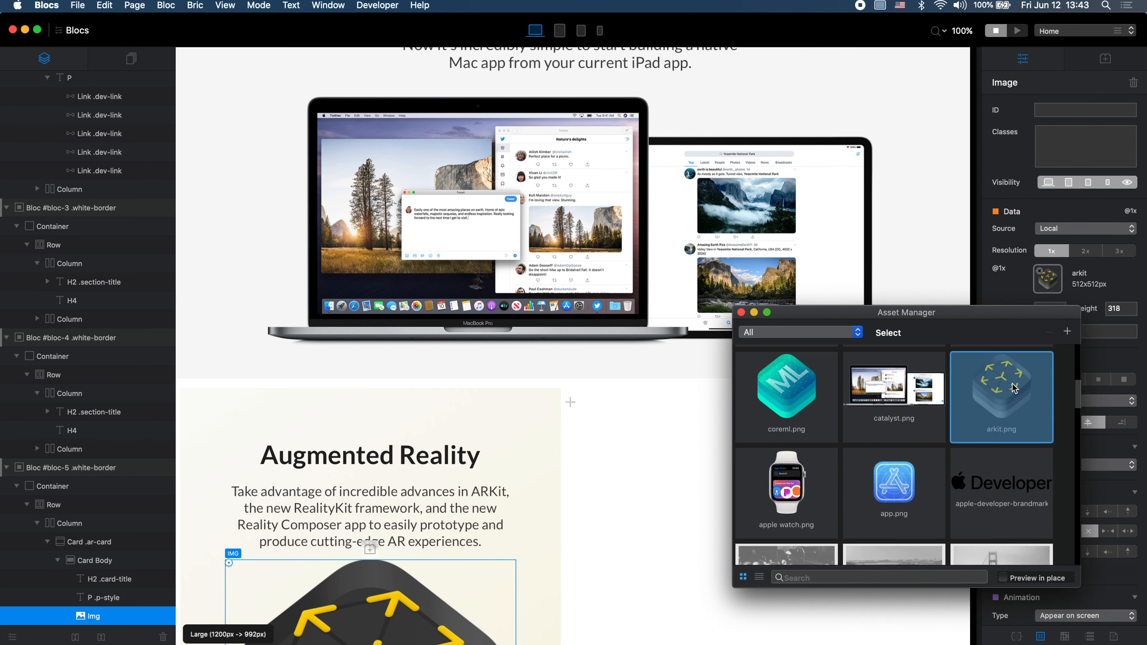
pyautogui.click(741, 312)
# Step: Shrink the ARKit image in the Augmented Reality card to about 236 px square
pyautogui.scroll(-8, 633, 454)
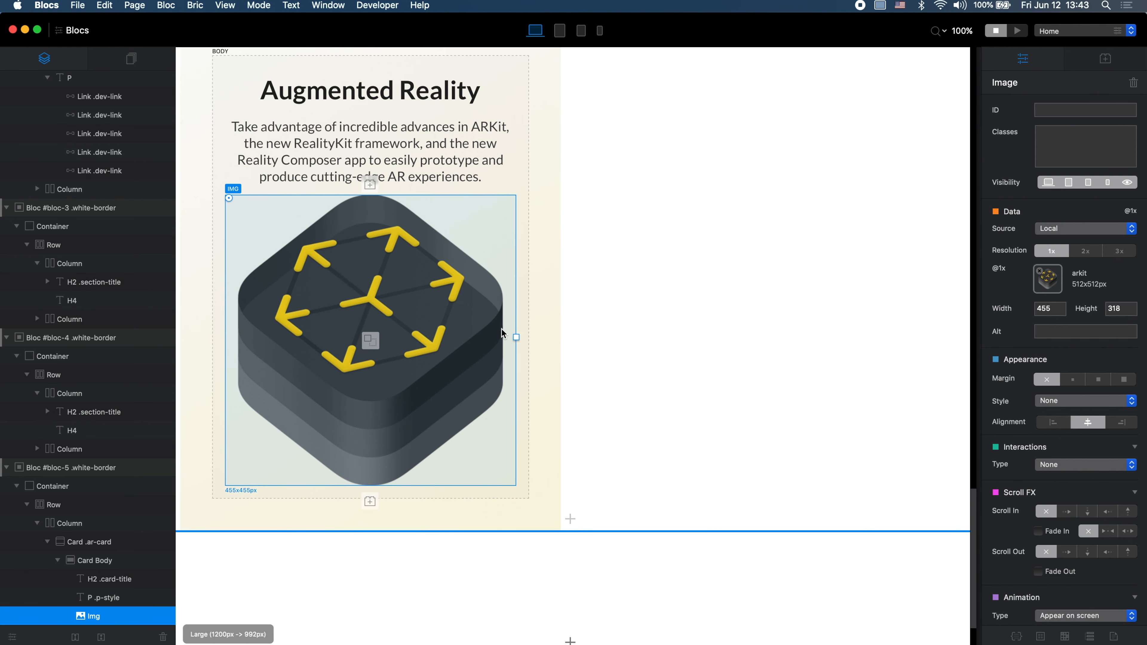
pyautogui.moveTo(515, 337); pyautogui.dragTo(374, 351)
pyautogui.moveTo(376, 258); pyautogui.dragTo(377, 292)
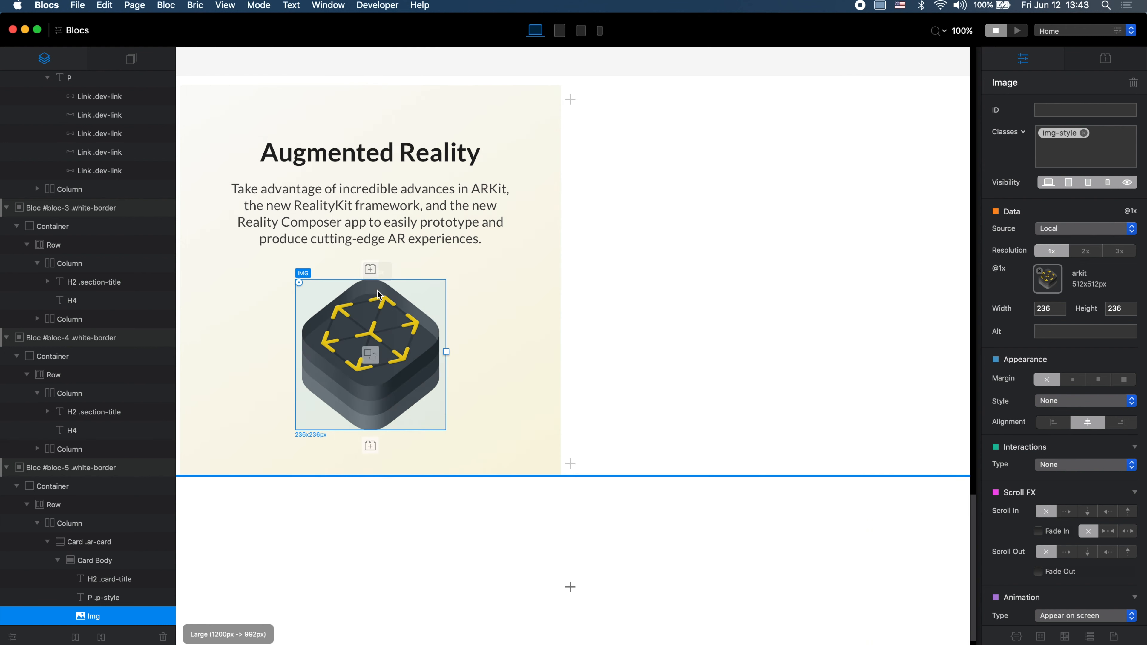
# Step: Compare the card with the reference page, and reduce the ARKit image to about 194 px square
pyautogui.click(657, 236)
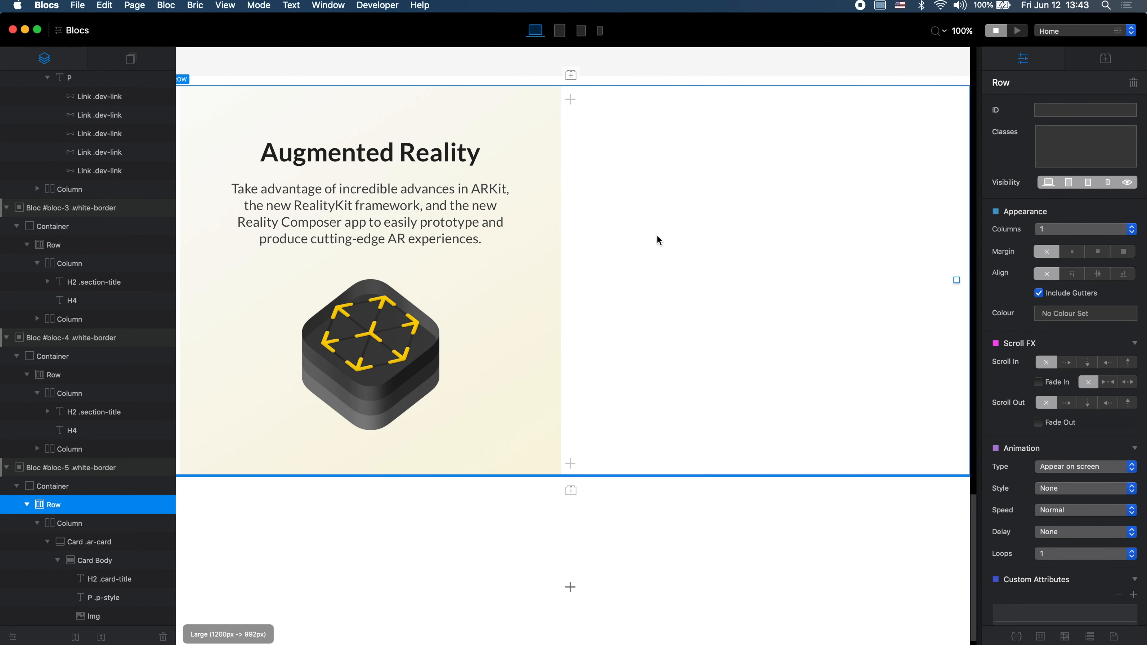
pyautogui.press('super+Tab')
pyautogui.press('super+Tab')
pyautogui.click(326, 345)
pyautogui.click(451, 352)
pyautogui.click(436, 353)
pyautogui.moveTo(445, 351); pyautogui.dragTo(416, 352)
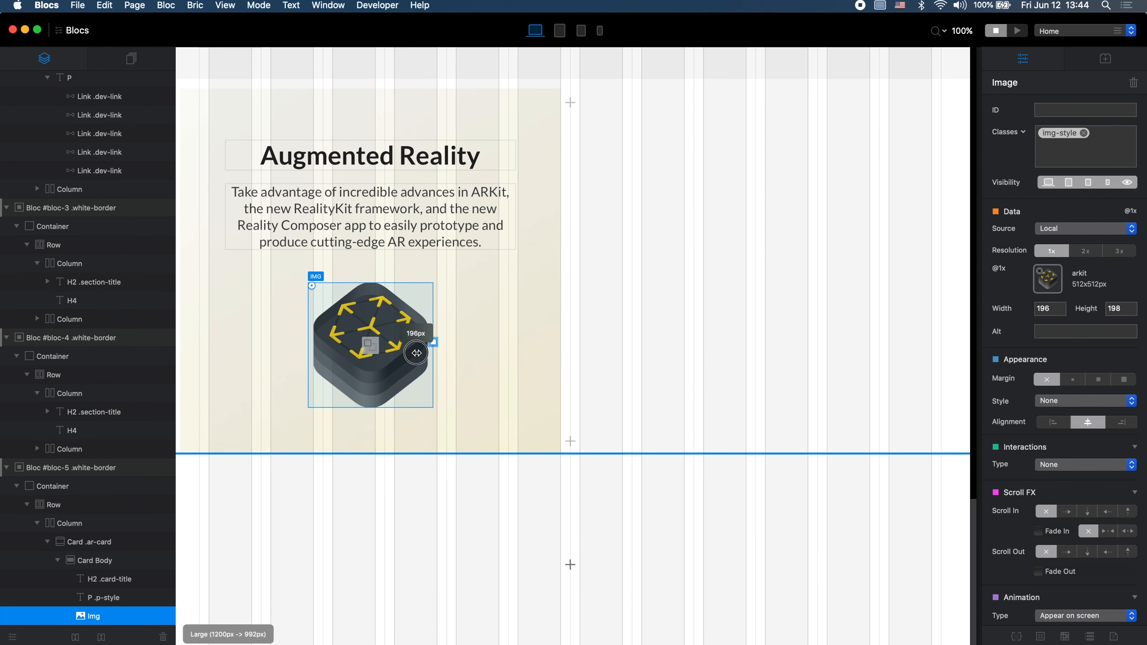
# Step: Compare the card with the reference again, and enlarge the ARKit image to about 219 px square
pyautogui.click(647, 202)
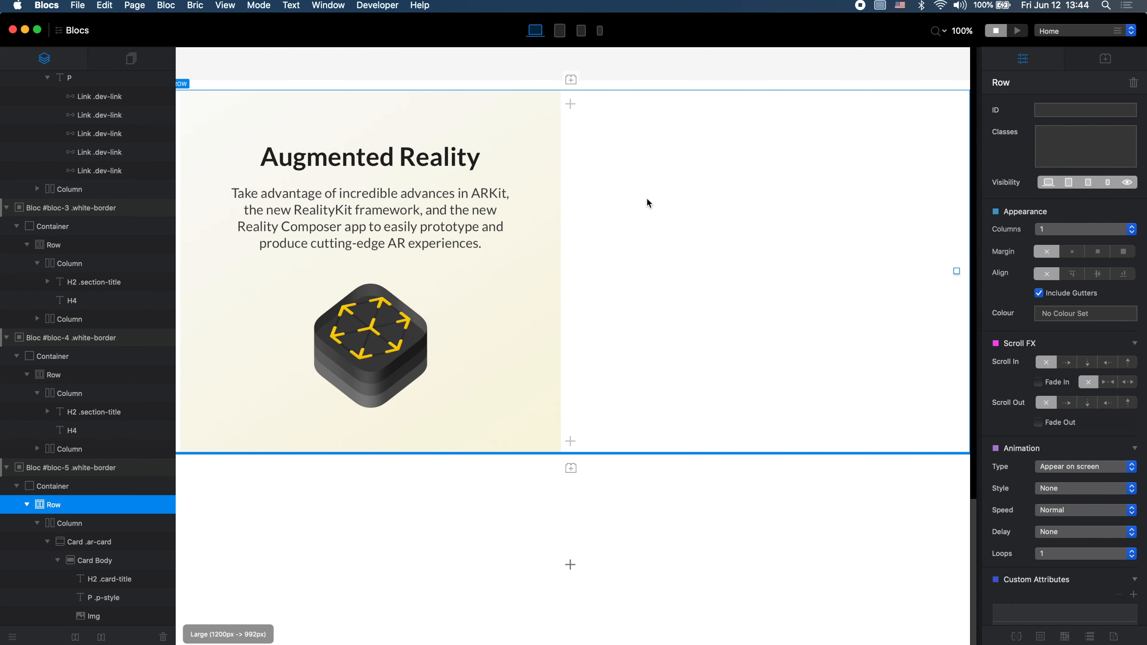
pyautogui.press('super+Tab')
pyautogui.press('super+Tab')
pyautogui.press('super+Tab')
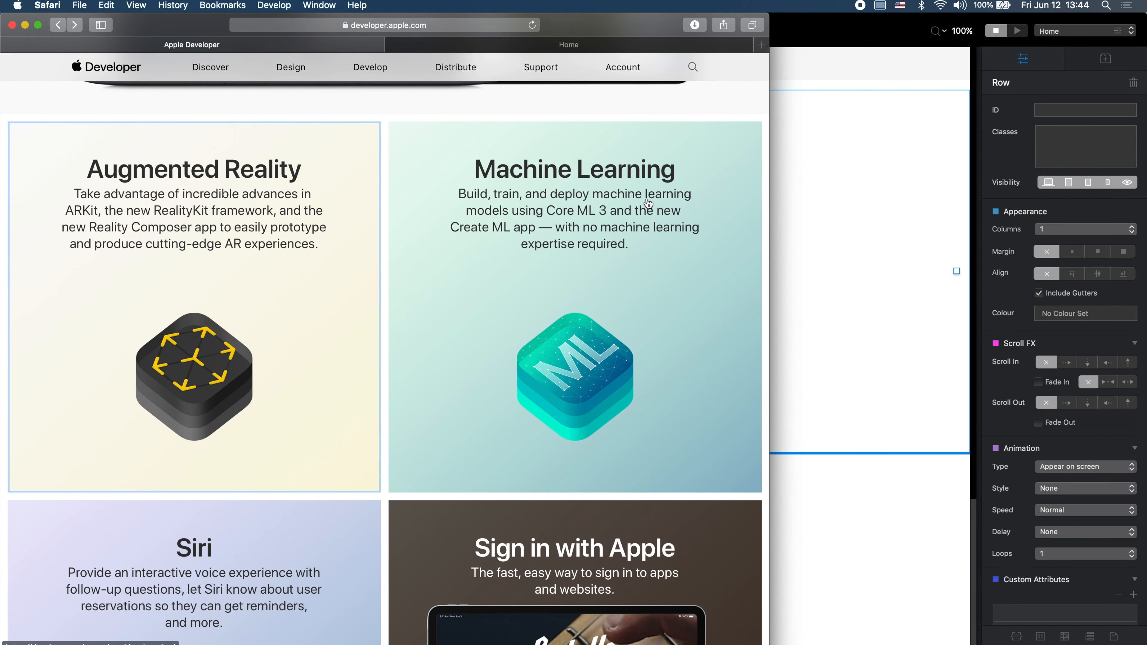
pyautogui.press('super+Tab')
pyautogui.click(413, 341)
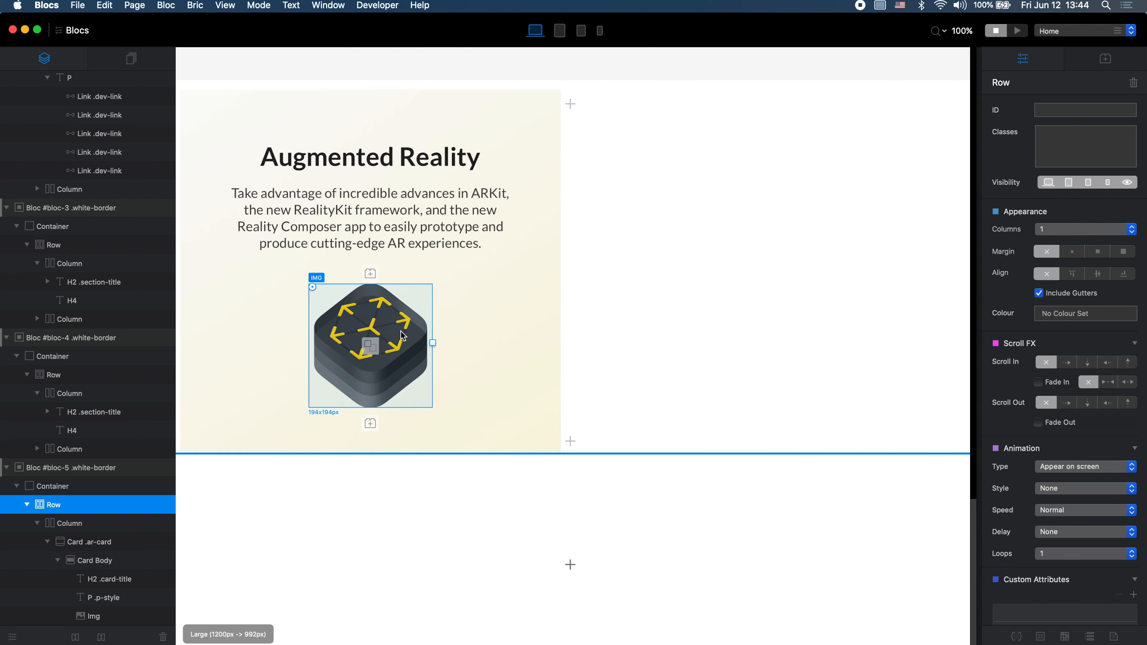
pyautogui.moveTo(430, 346); pyautogui.dragTo(447, 342)
# Step: Preview the page in Safari and compare its Augmented Reality card with the reference card at full-screen width
pyautogui.press('super+p')
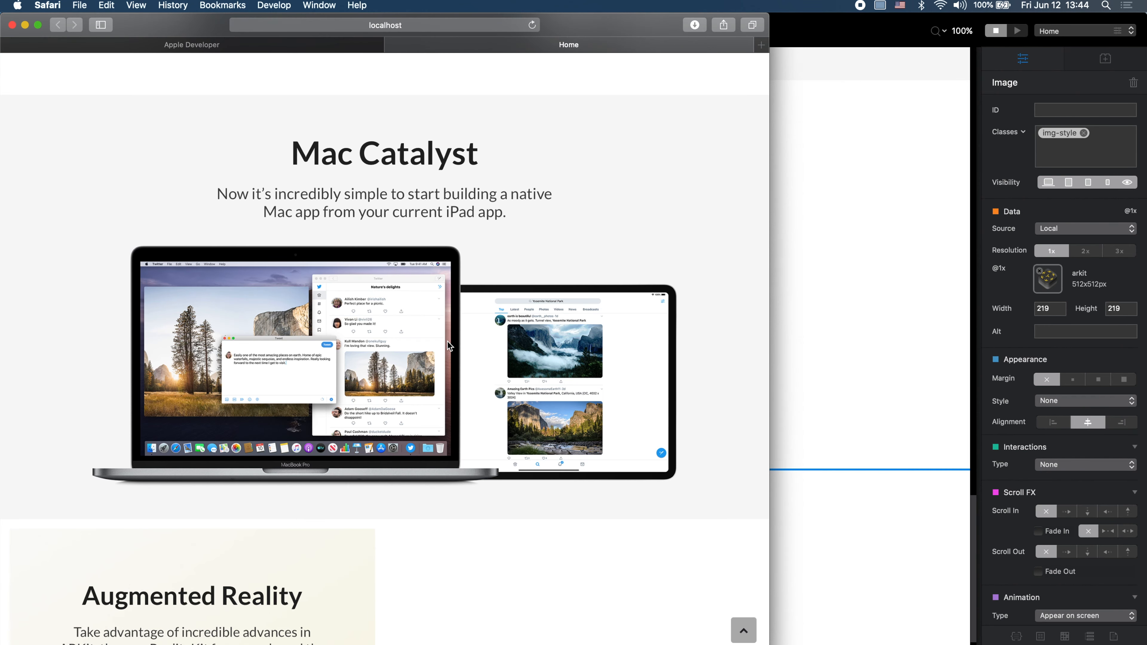
pyautogui.scroll(-5, 447, 340)
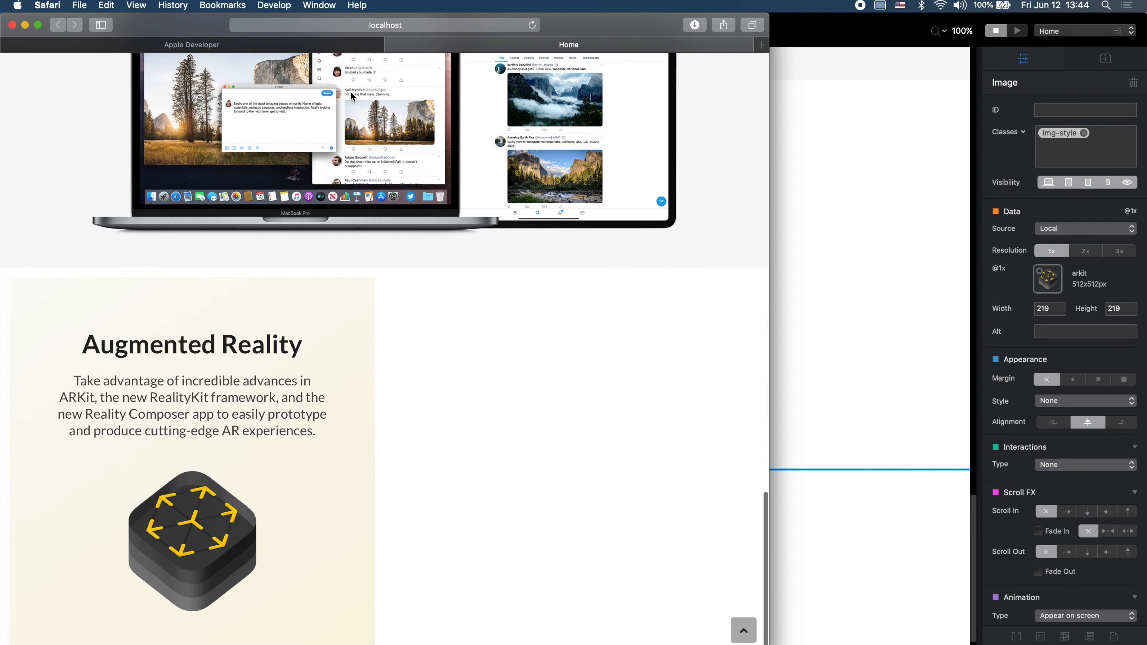
pyautogui.click(282, 46)
pyautogui.press('ctrl+super+f')
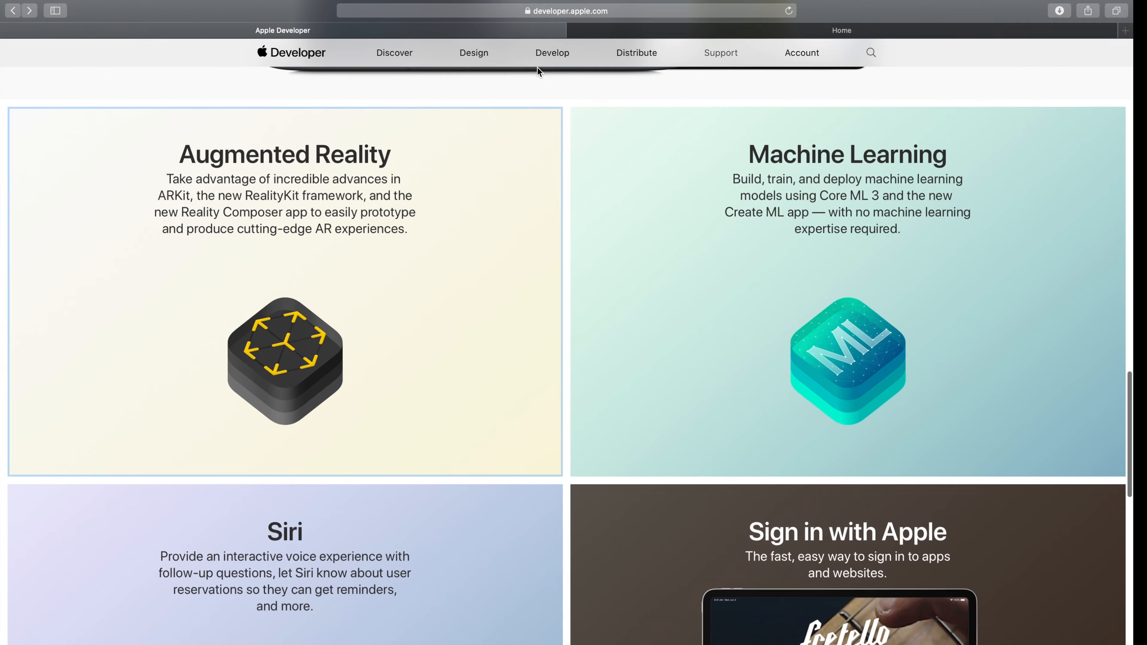
pyautogui.click(625, 31)
pyautogui.scroll(-1, 471, 73)
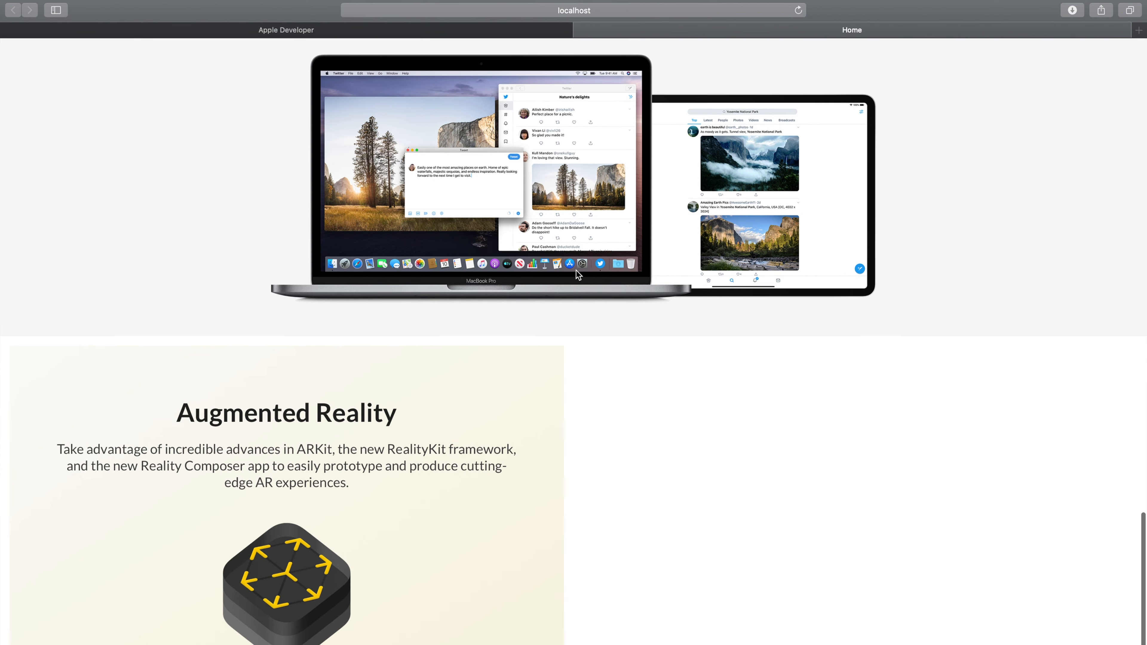
pyautogui.click(457, 30)
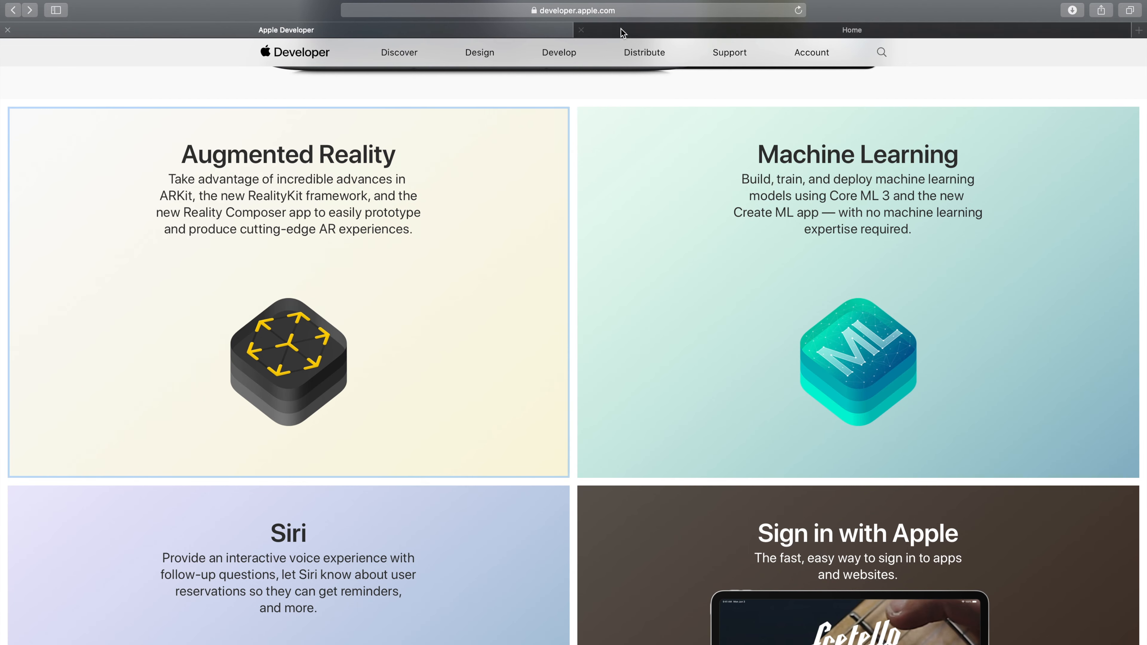
pyautogui.click(667, 31)
# Step: Leave full screen, widen the Safari window to the whole screen width, and examine the reference card's text width
pyautogui.press('ctrl+super+f')
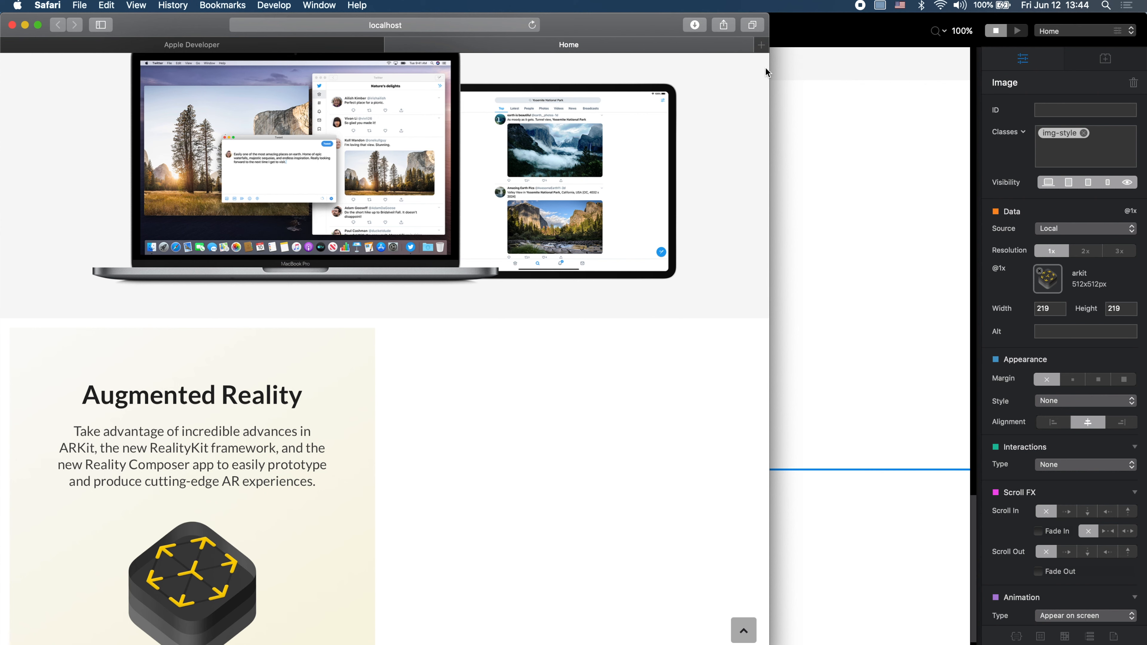
pyautogui.moveTo(768, 67); pyautogui.dragTo(1143, 64)
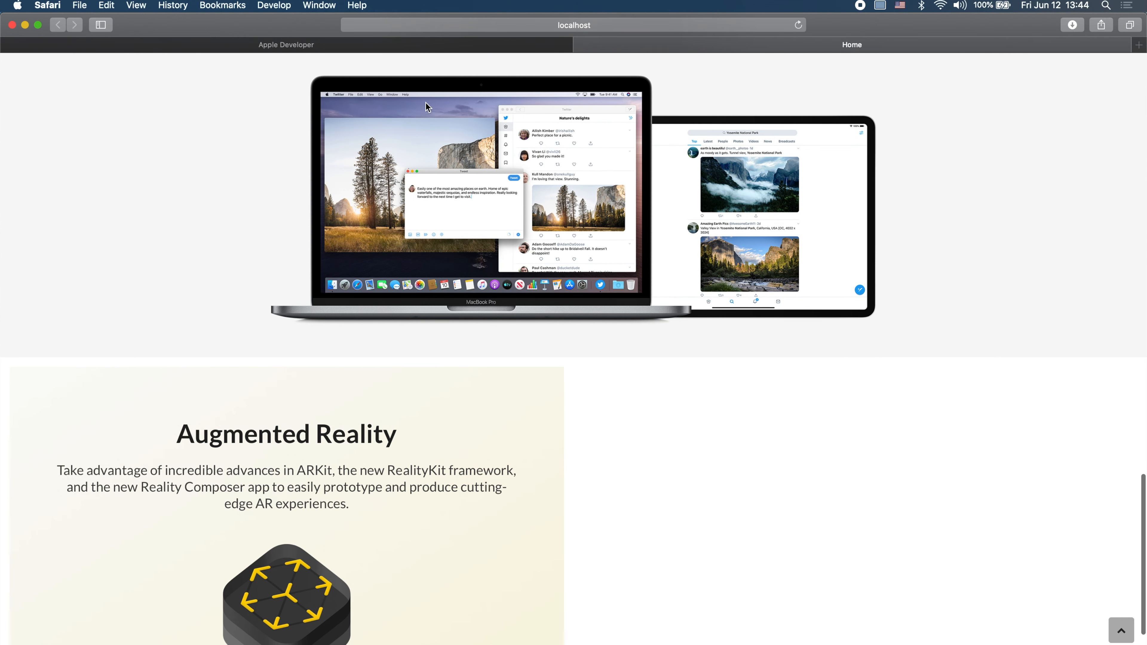
pyautogui.click(431, 46)
pyautogui.scroll(3, 499, 318)
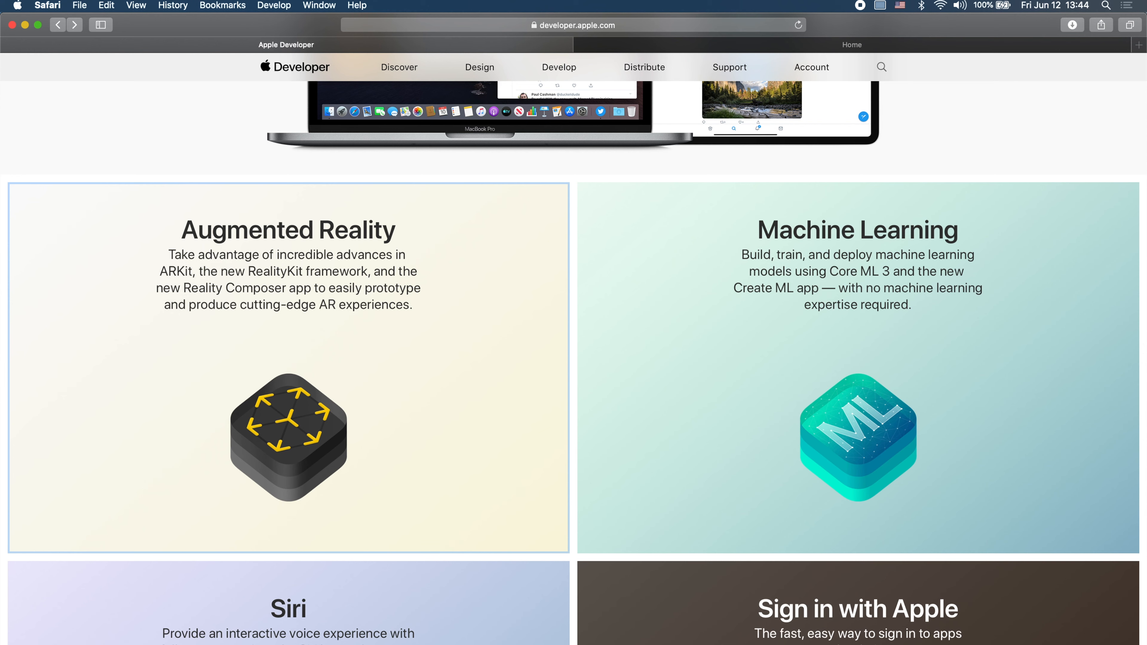
# Step: Return to Blocs, open the class of the card's paragraph for editing, and rename it card-text
pyautogui.press('super+Tab')
pyautogui.click(406, 197)
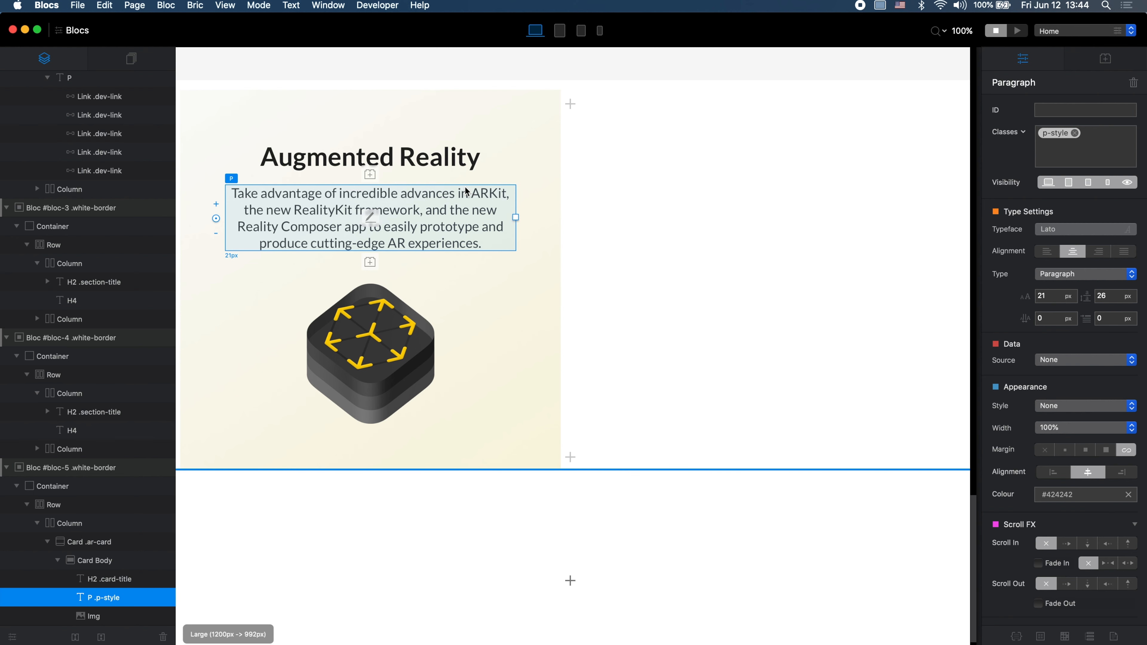
pyautogui.doubleClick(1059, 132)
pyautogui.click(859, 219)
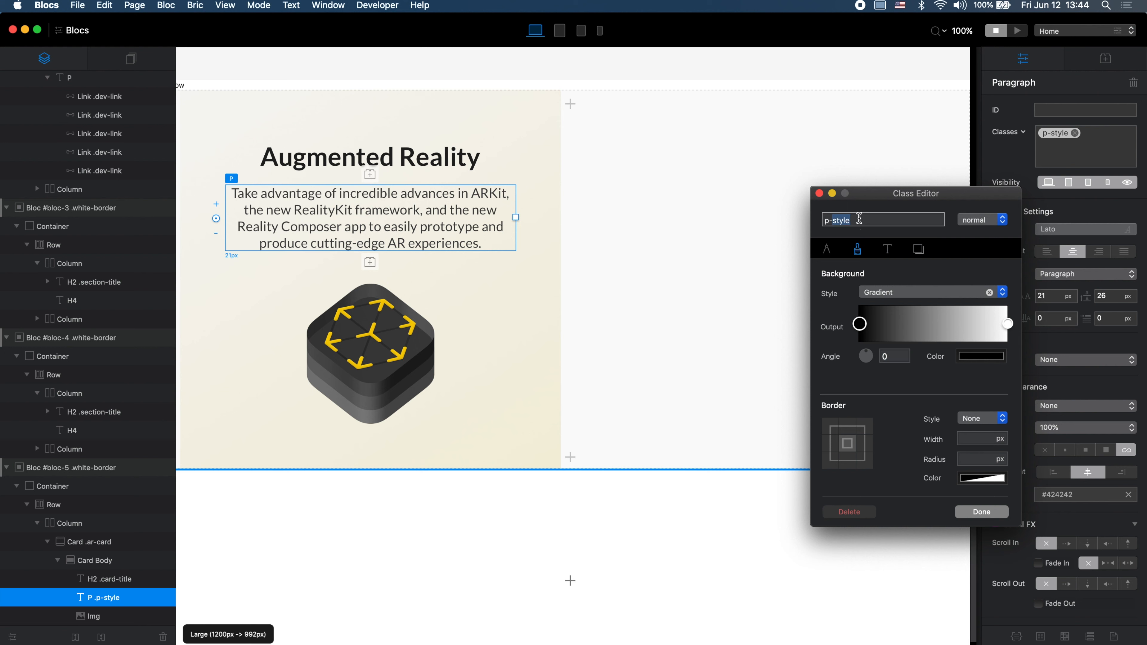
pyautogui.write('card-text')
# Step: Try maximum widths of 200, 300 and 400 px for the card-text class, and settle on 500 px
pyautogui.click(829, 248)
pyautogui.click(872, 332)
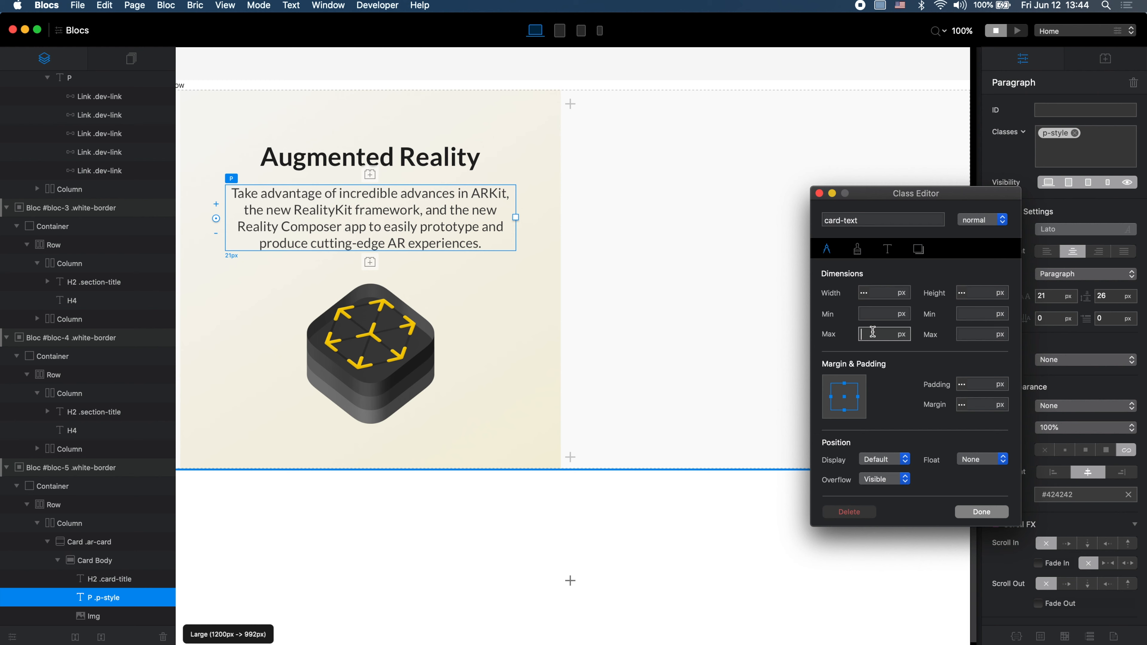
pyautogui.write('200')
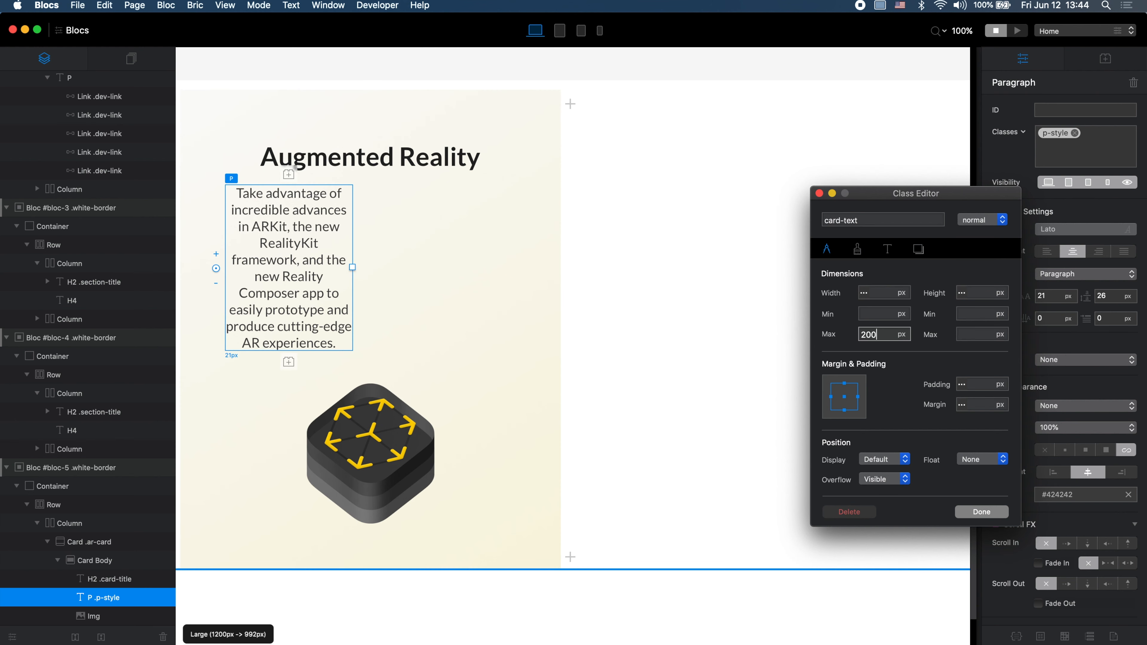
pyautogui.press('Delete')
pyautogui.write('3')
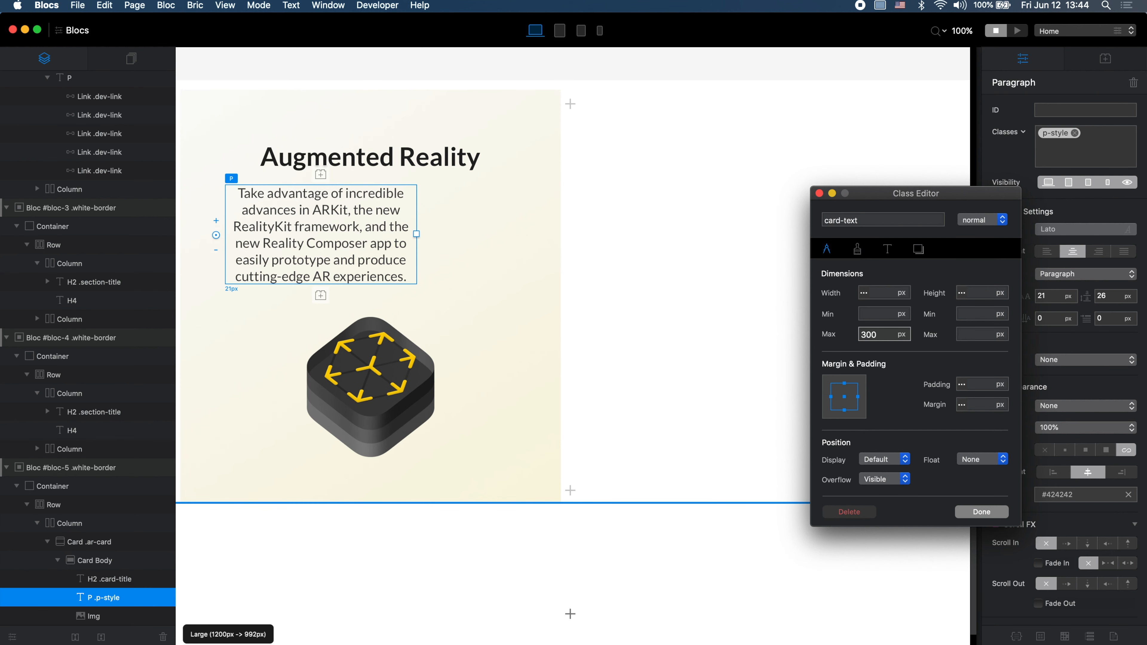
pyautogui.press('BackSpace')
pyautogui.write('4')
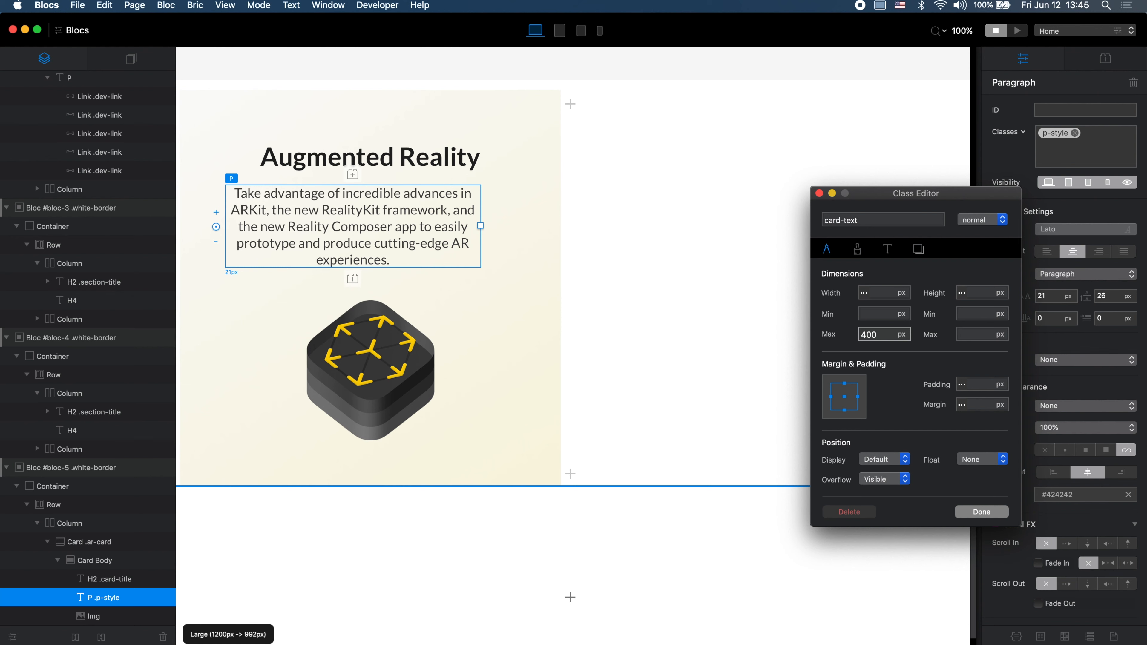
pyautogui.press('BackSpace')
pyautogui.write('5')
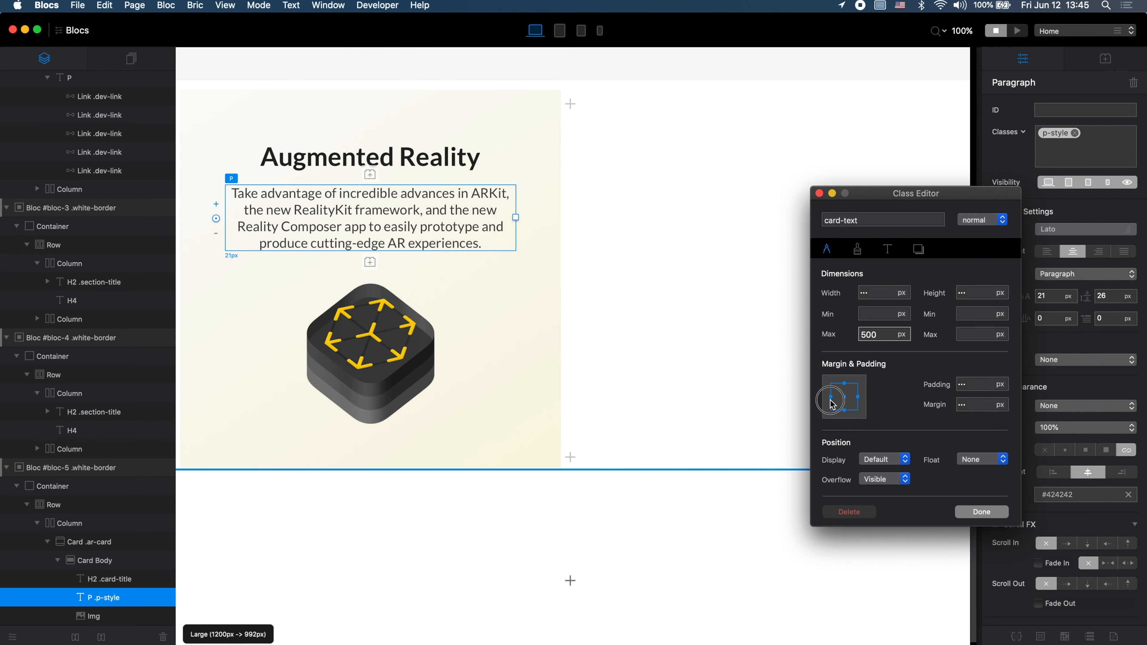
# Step: Restrict the card-text class's margin setting to the left and right sides, and finish editing the class
pyautogui.click(829, 399)
pyautogui.click(858, 398)
pyautogui.click(973, 405)
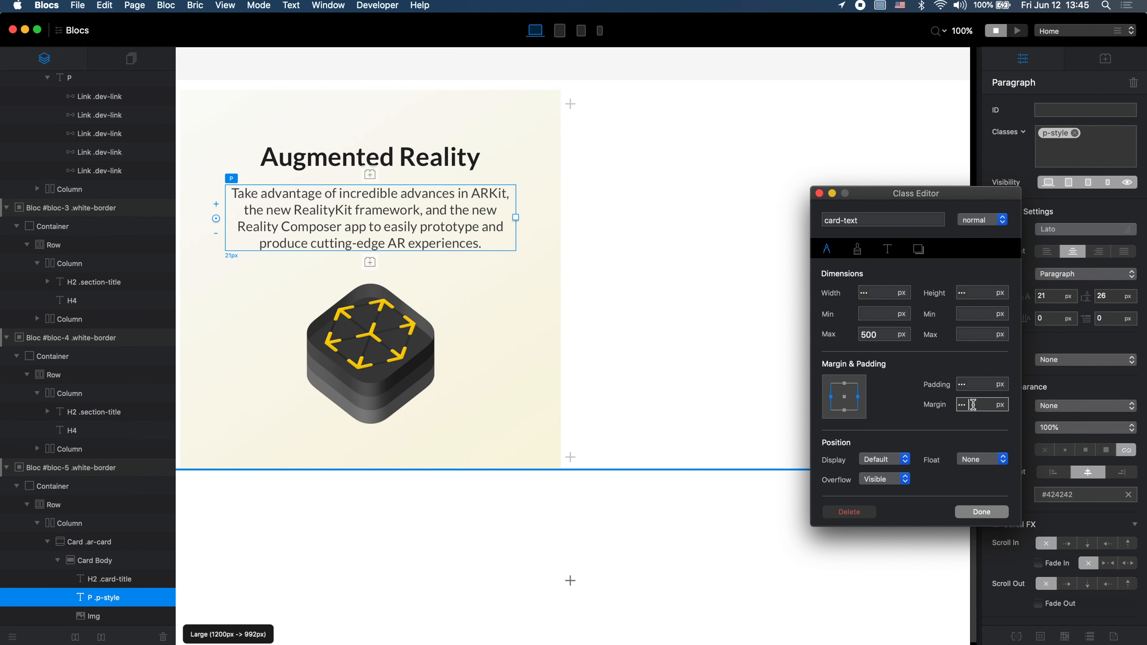
pyautogui.click(981, 511)
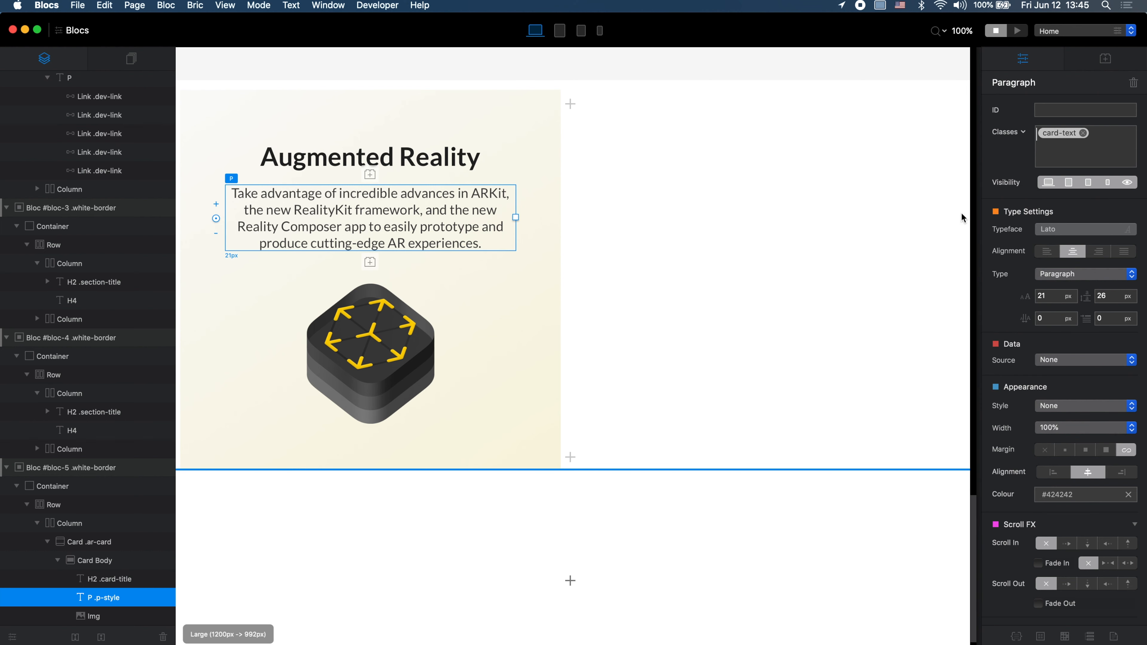
# Step: Preview the page in Safari, and compare the Augmented Reality card's text wrapping and icon with the reference card
pyautogui.click(1020, 31)
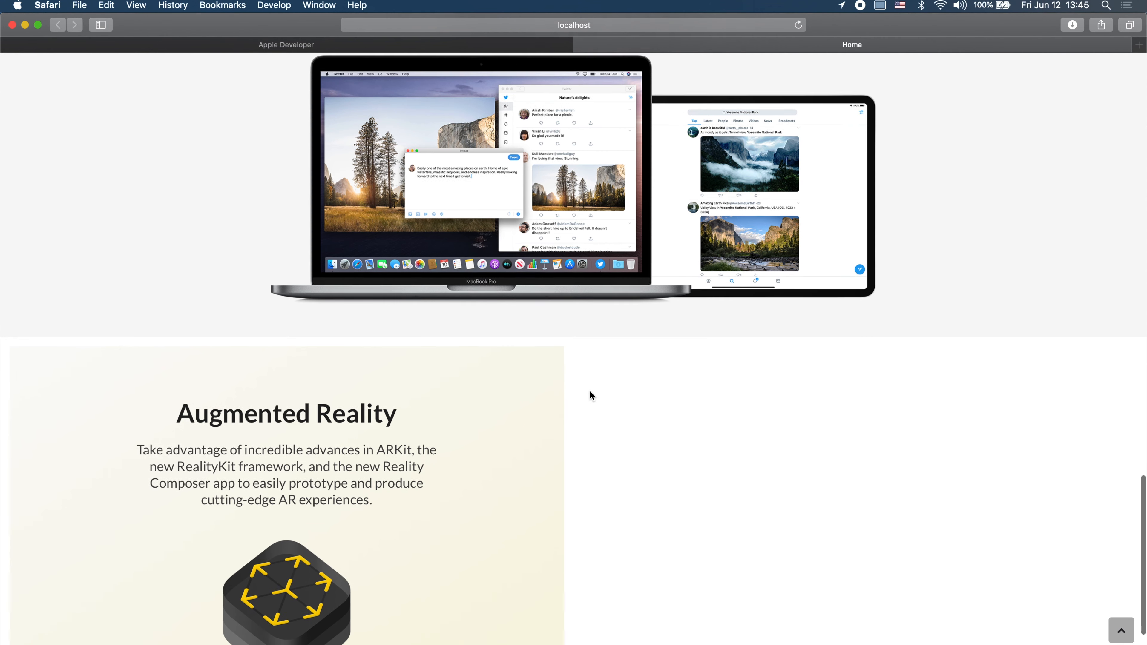
pyautogui.scroll(-2, 590, 392)
pyautogui.moveTo(1142, 260); pyautogui.dragTo(1141, 314)
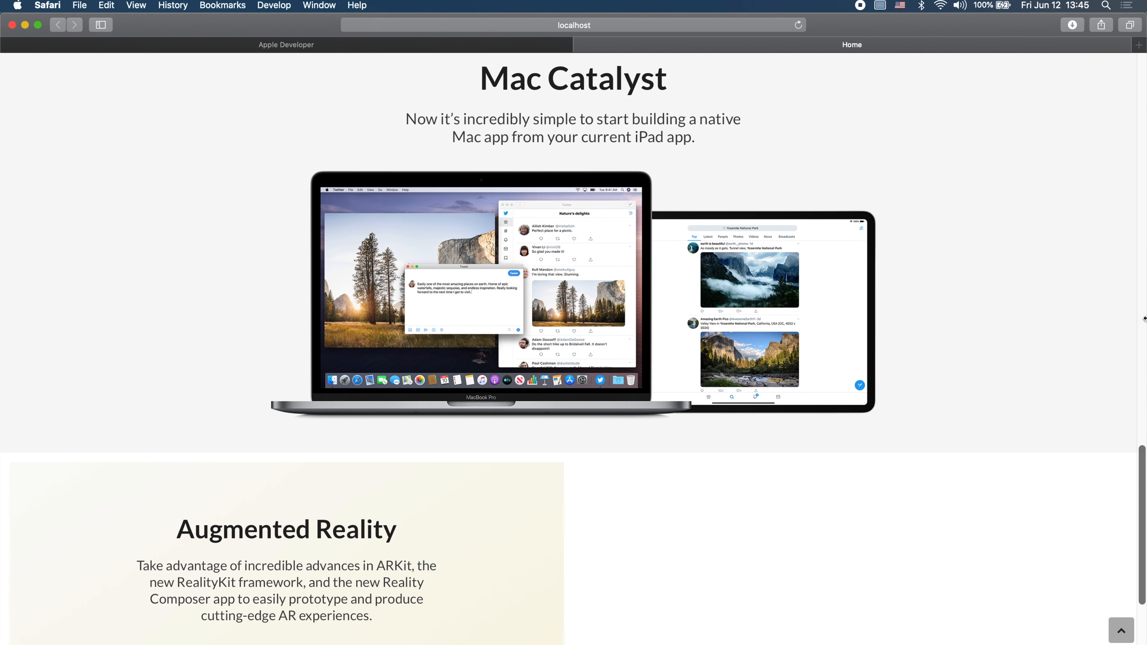
pyautogui.scroll(-5, 834, 434)
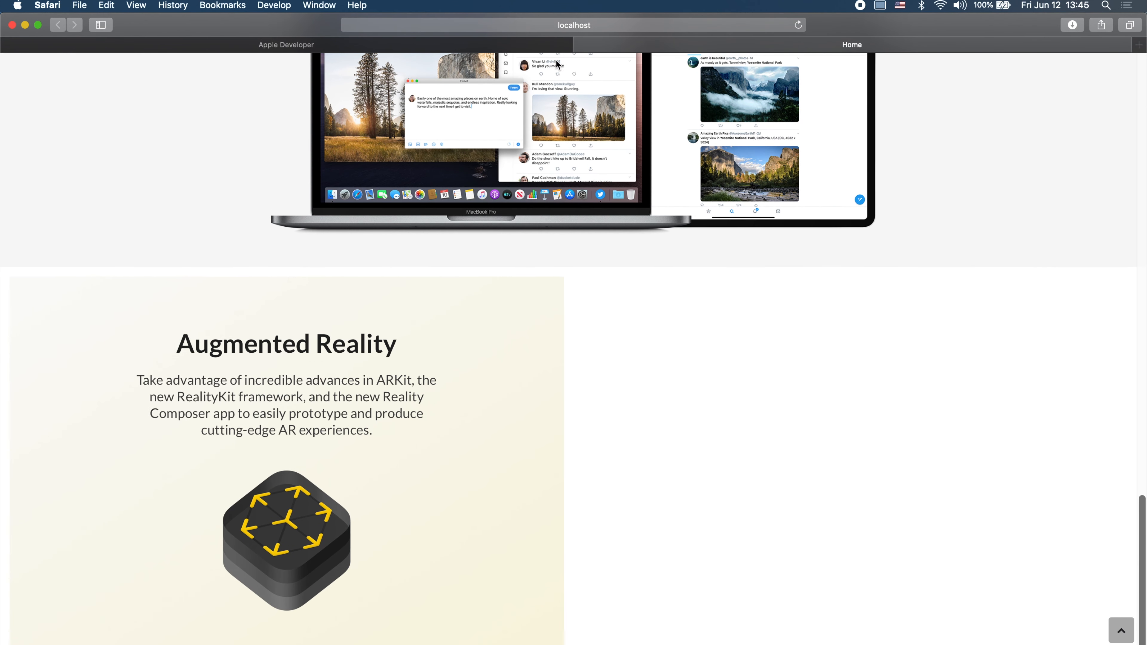
pyautogui.click(442, 39)
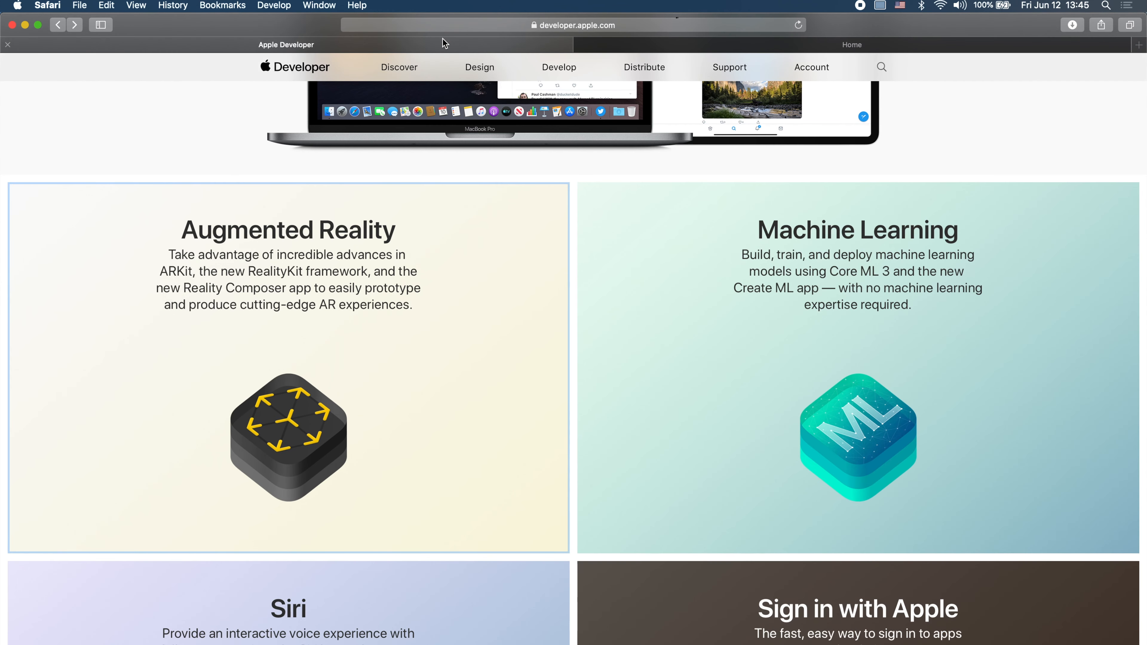
# Step: Compare the previewed Augmented Reality card in Safari with the reference, and examine the reference page's cards down to watchOS 6 and iPadOS
pyautogui.click(761, 44)
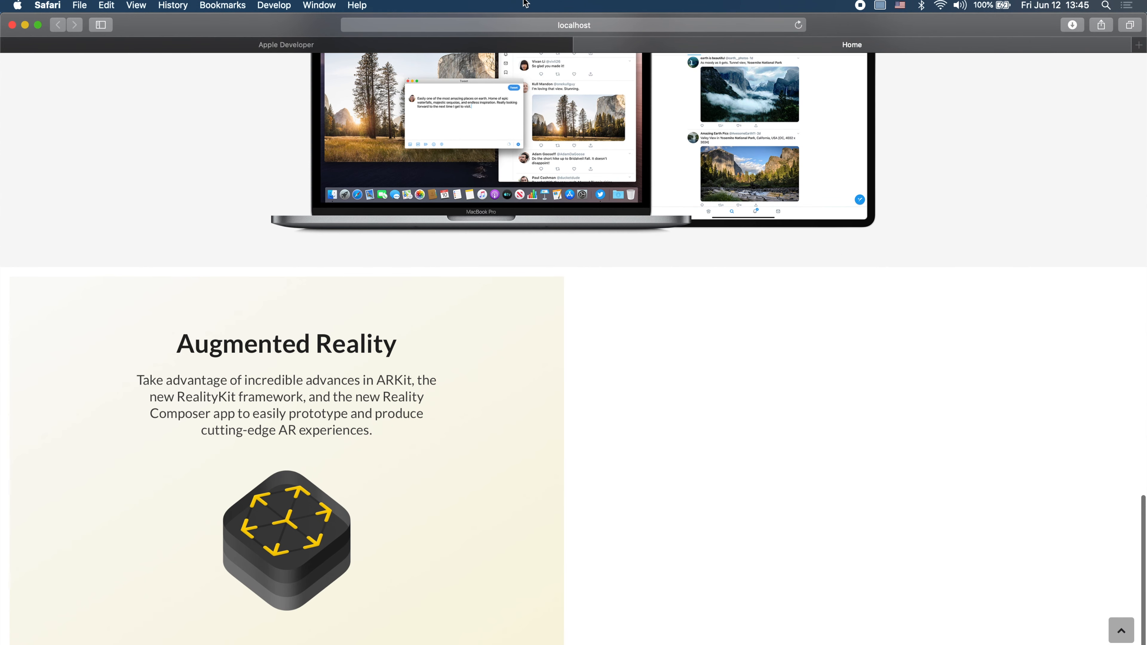
pyautogui.click(500, 45)
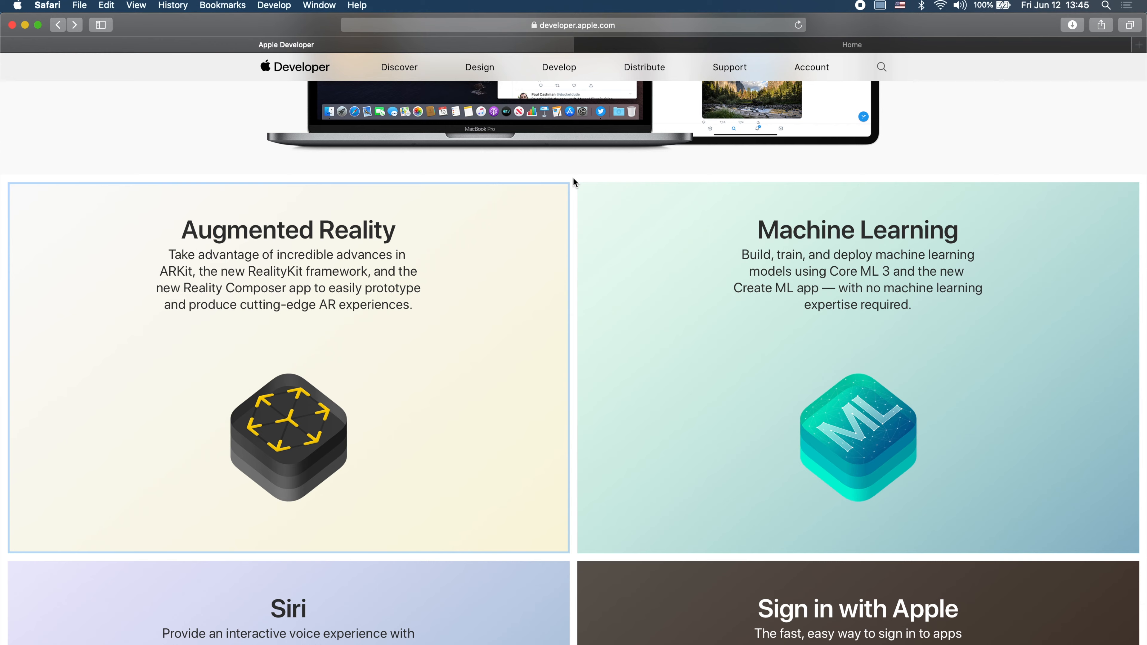
pyautogui.click(861, 46)
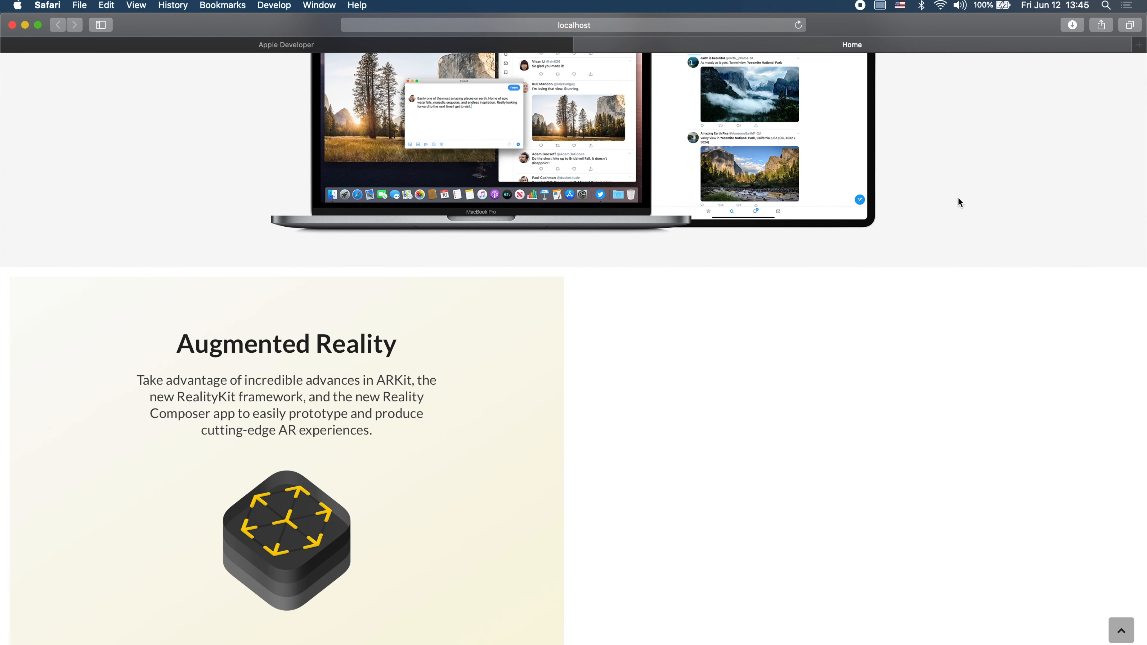
pyautogui.press('super+Tab')
pyautogui.press('super+Tab')
pyautogui.click(506, 40)
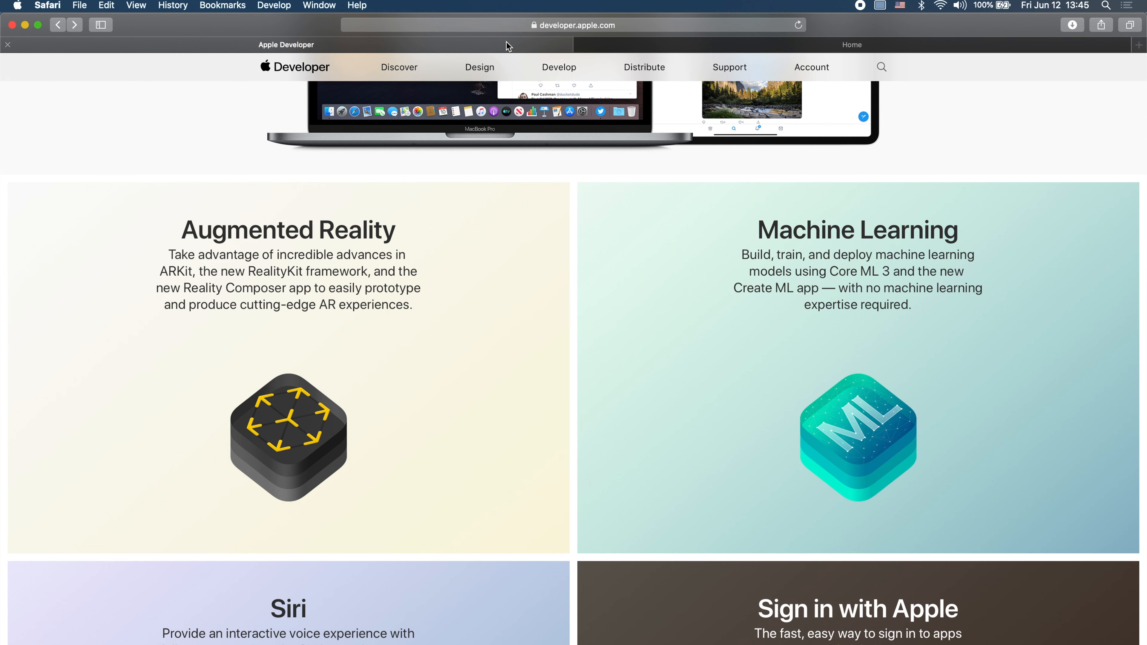
pyautogui.scroll(-10, 730, 327)
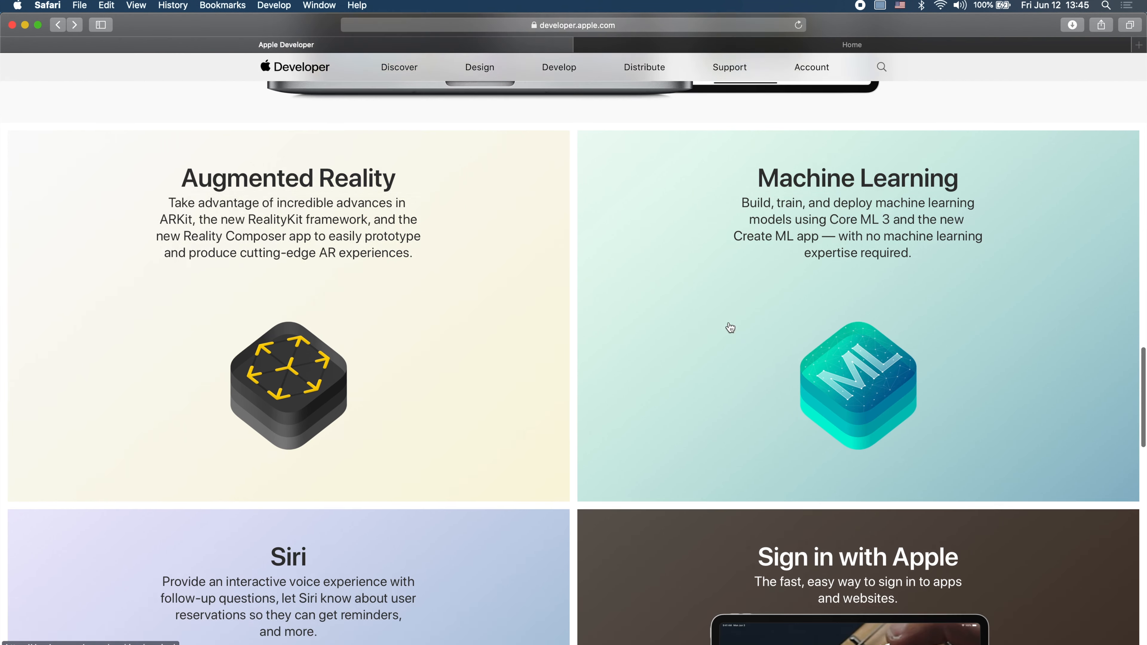
pyautogui.scroll(-5, 731, 327)
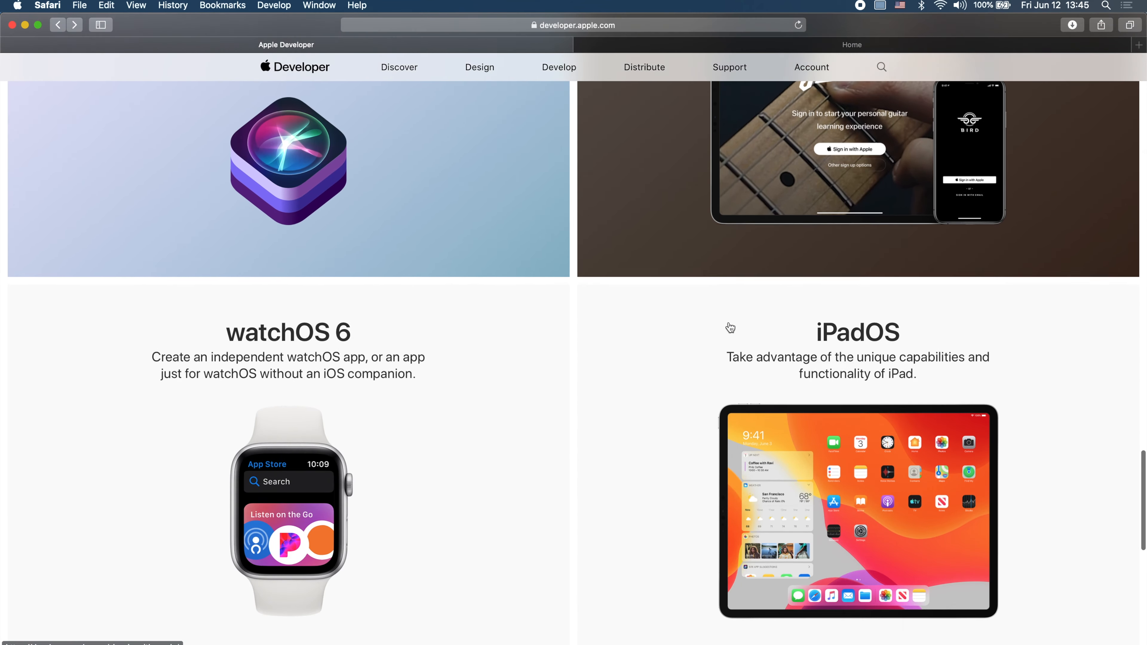
pyautogui.scroll(14, 730, 327)
pyautogui.scroll(2, 730, 327)
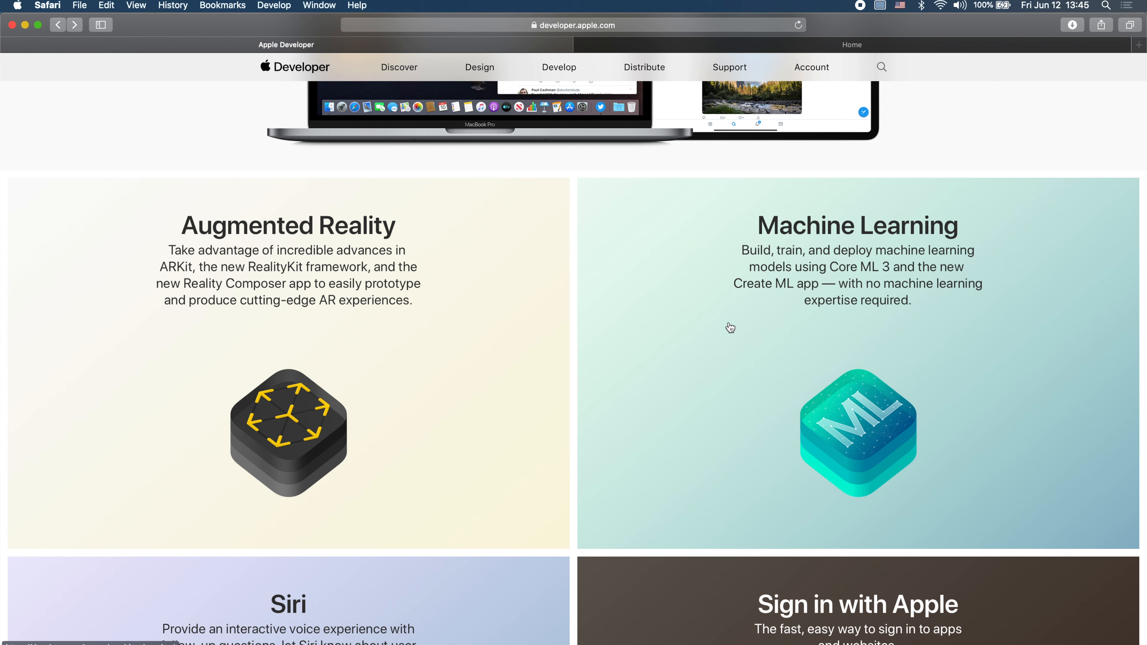
# Step: Switch back to Blocs and duplicate the Augmented Reality card's column until its row holds six columns
pyautogui.press('super+Tab')
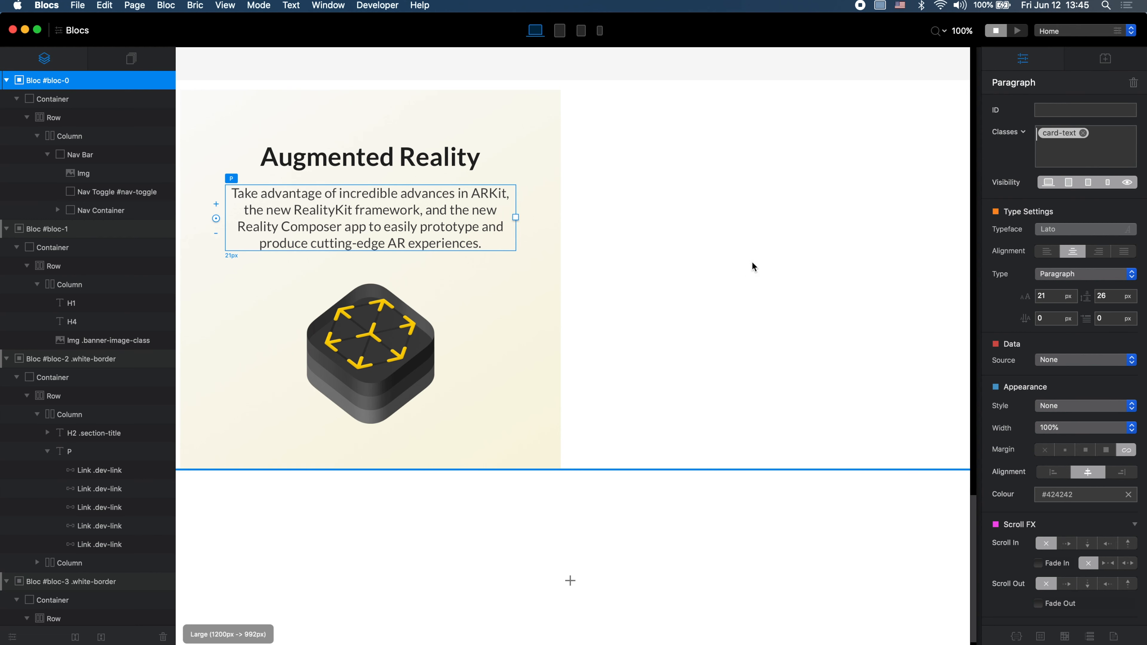
pyautogui.click(667, 130)
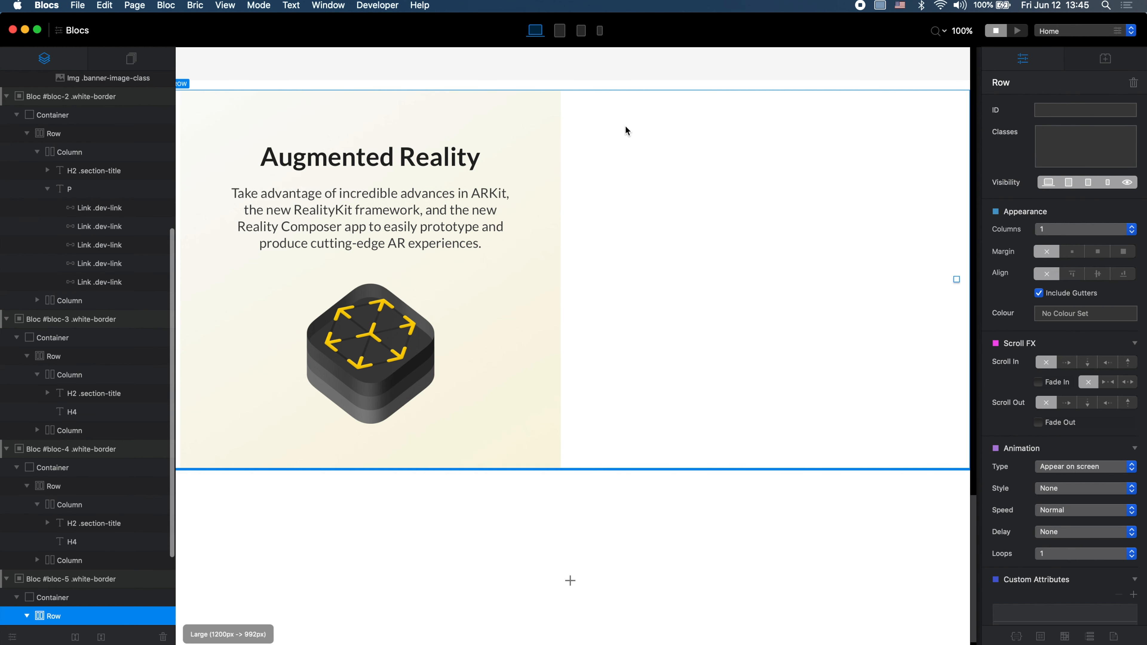
pyautogui.click(562, 154)
pyautogui.press('super+d')
pyautogui.press('super+d')
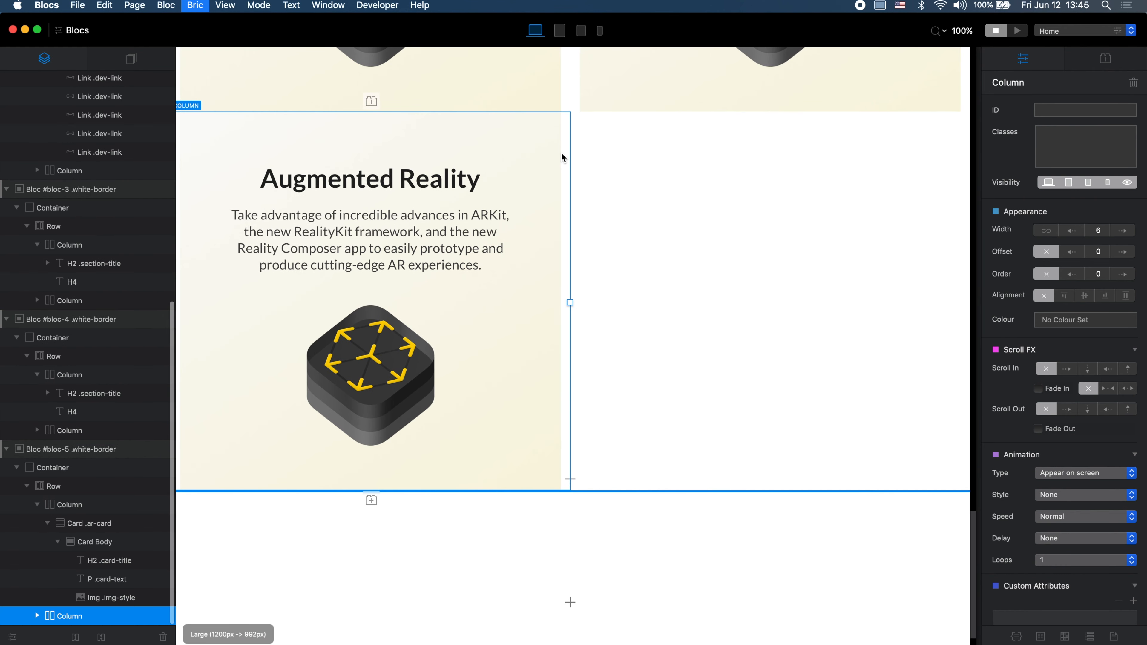
pyautogui.press('super+d')
pyautogui.press('super+d')
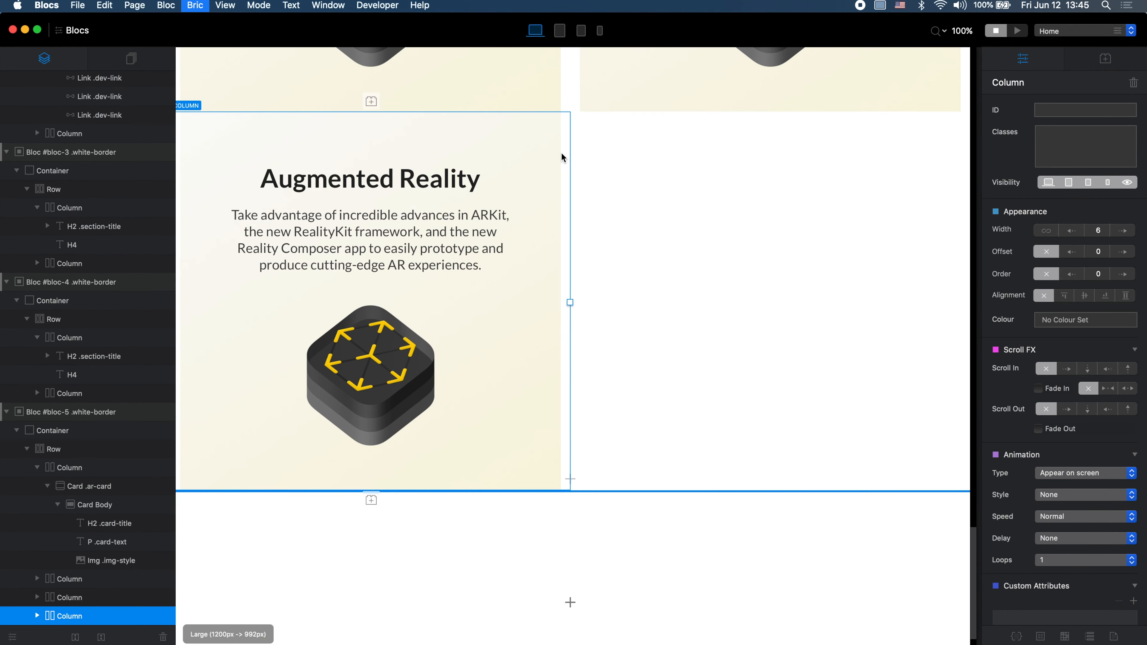
pyautogui.press('super+d')
pyautogui.press('super+d')
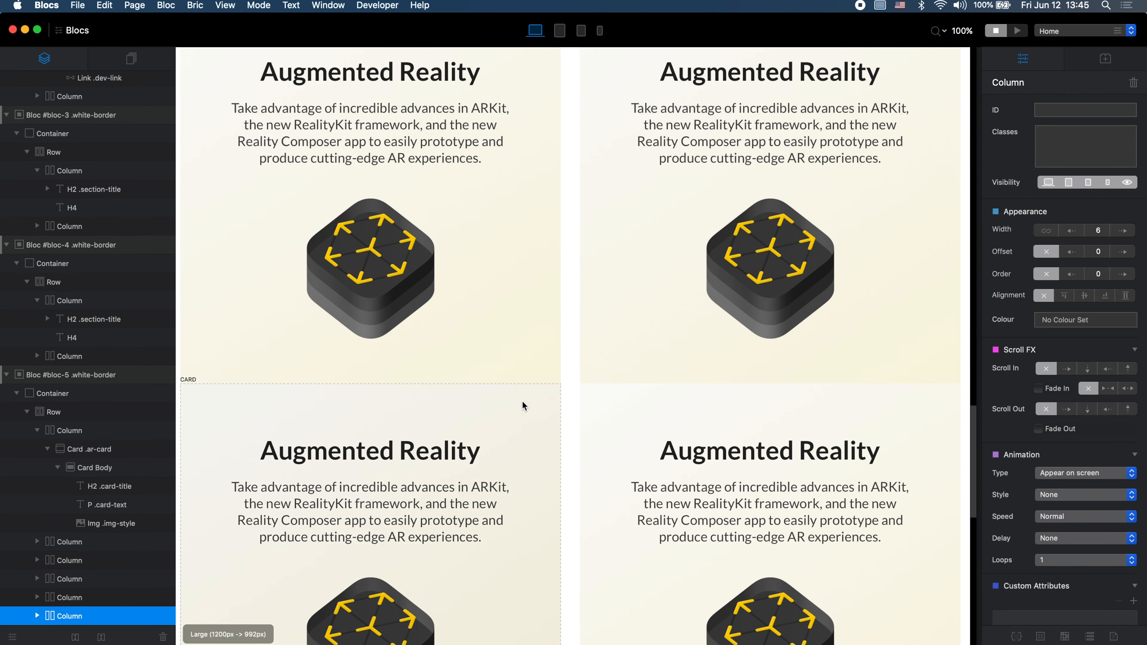
# Step: Check the gaps between the reference cards in Safari, and turn off gutters in Blocs for the row holding the six cards
pyautogui.scroll(5, 517, 413)
pyautogui.press('super+Tab')
pyautogui.scroll(-2, 576, 356)
pyautogui.scroll(-2, 576, 357)
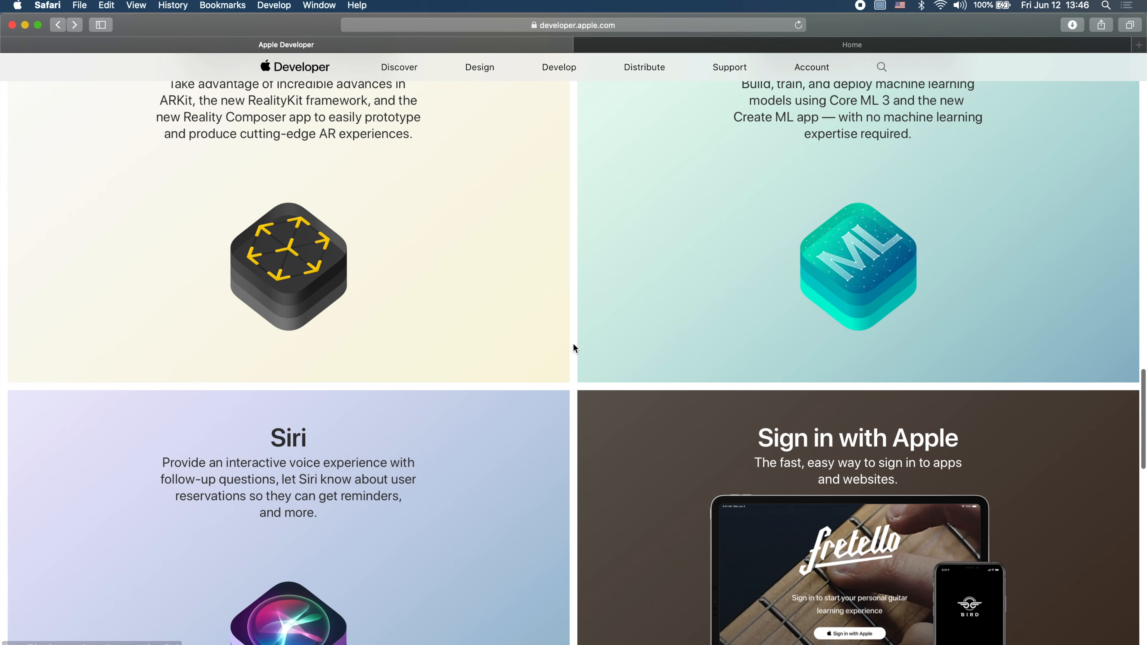
pyautogui.scroll(4, 577, 435)
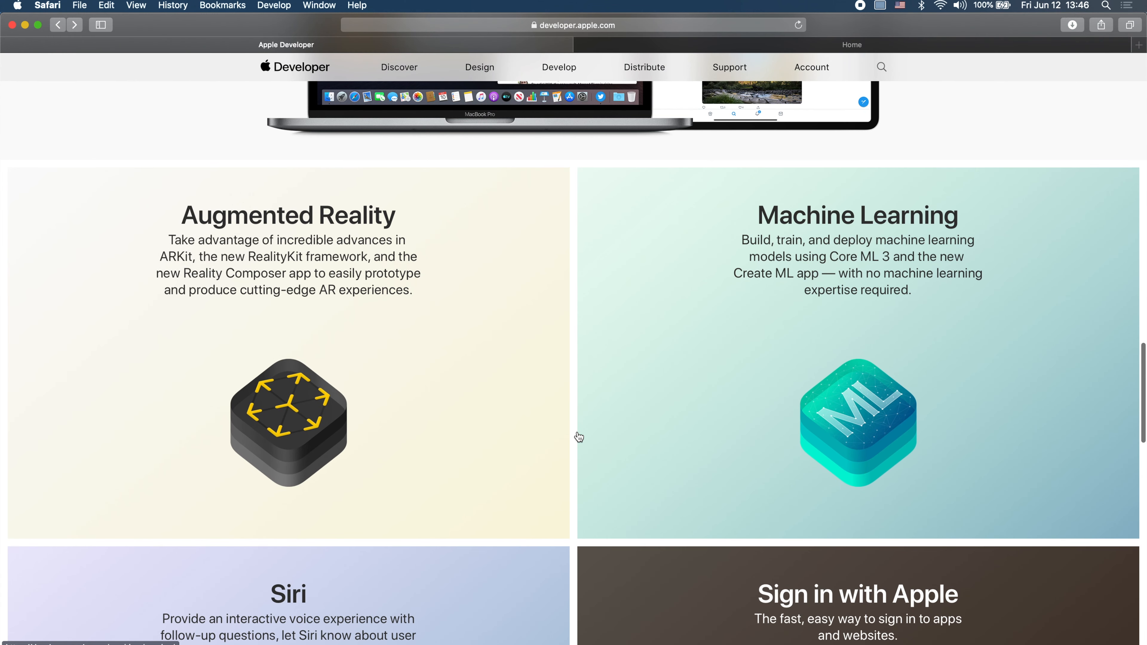
pyautogui.press('super+Tab')
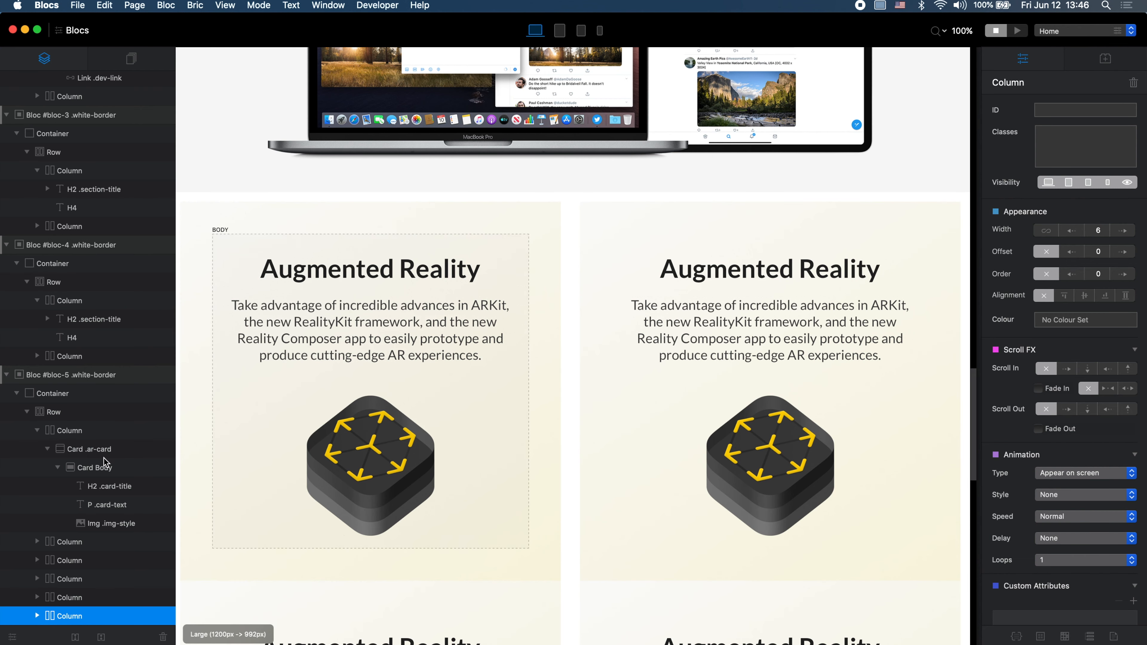
pyautogui.click(53, 411)
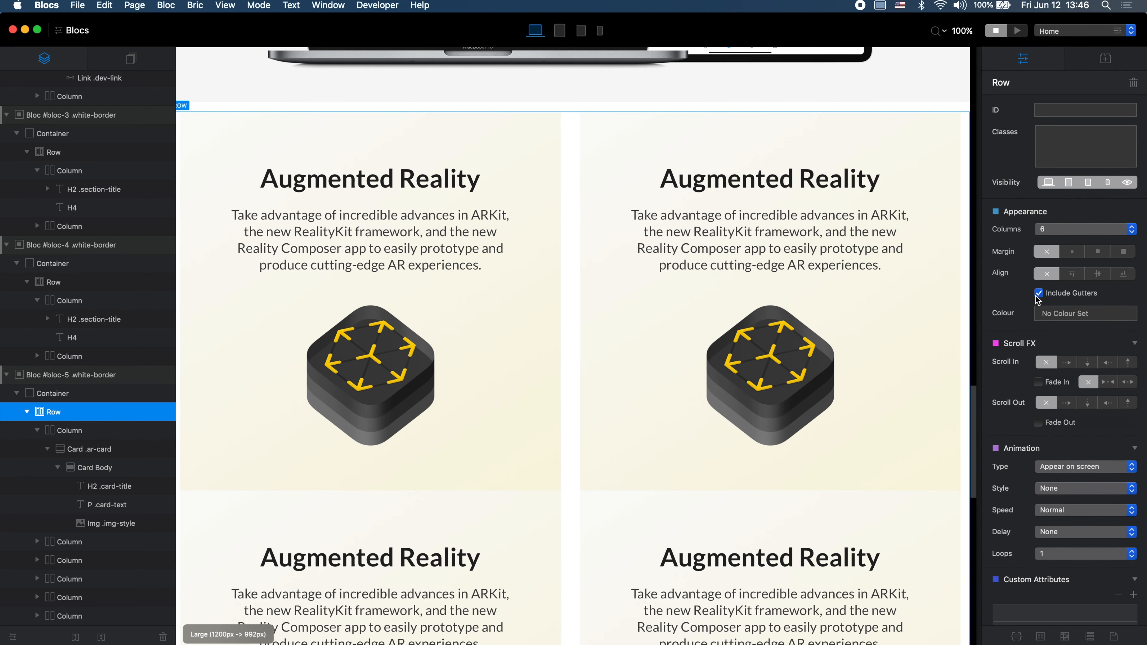
pyautogui.click(1038, 293)
pyautogui.scroll(-5, 637, 432)
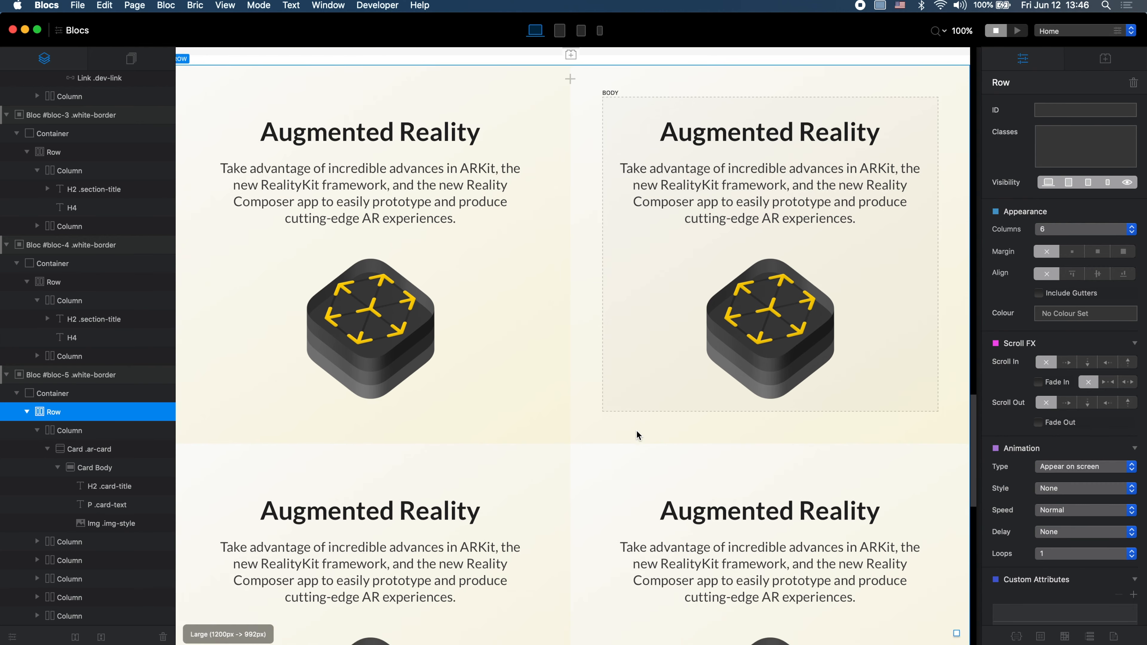
pyautogui.scroll(6, 636, 430)
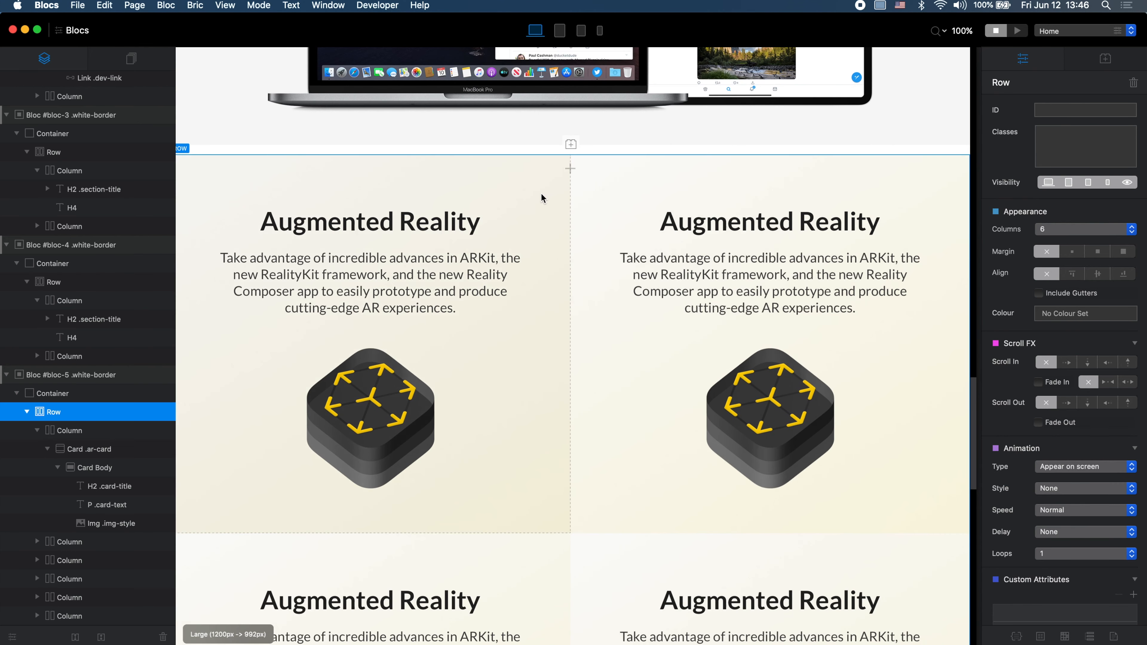
# Step: Open the first card's ar-card class for editing and set its padding to 30 px at the medium breakpoint
pyautogui.click(546, 179)
pyautogui.click(1055, 135)
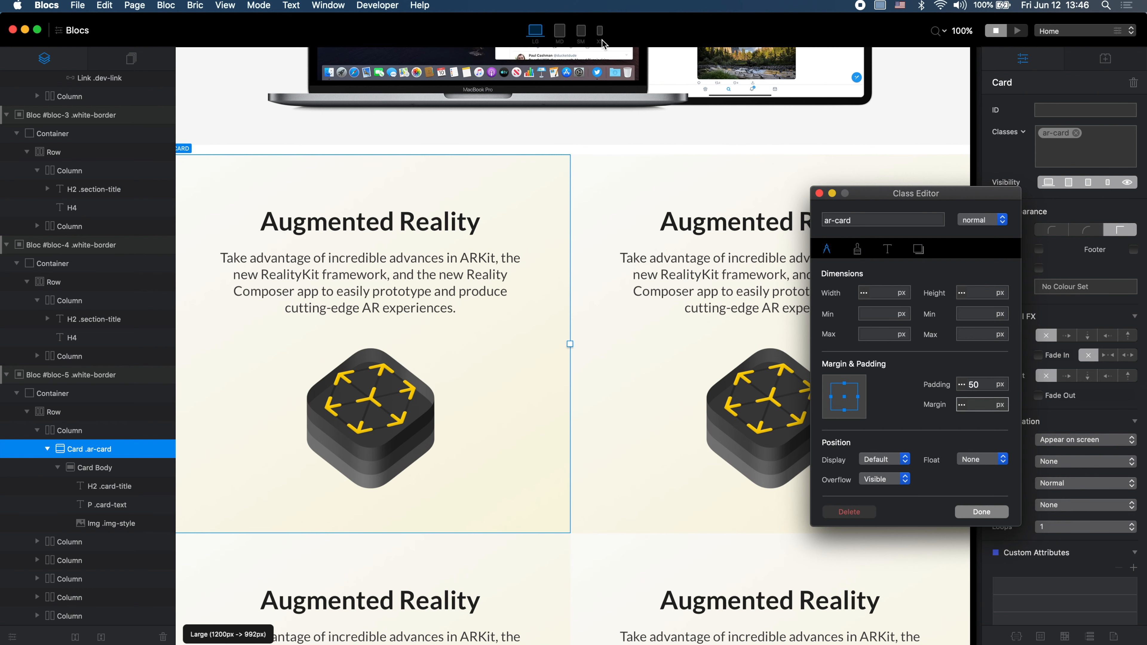
pyautogui.click(559, 30)
pyautogui.scroll(5, 625, 232)
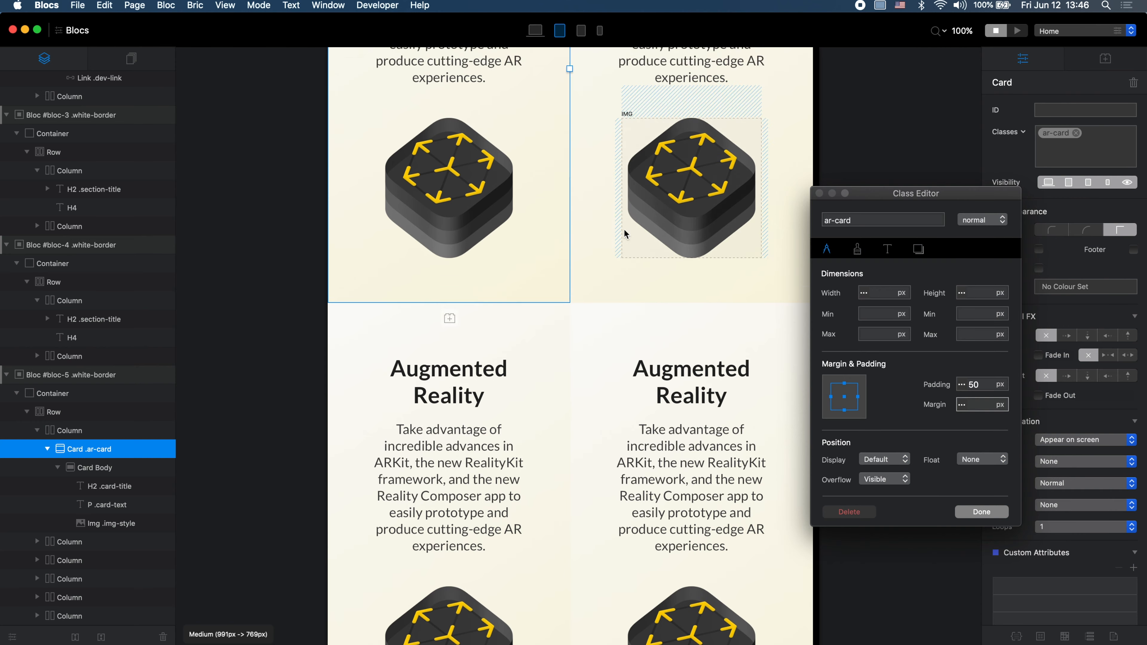
pyautogui.scroll(2, 626, 235)
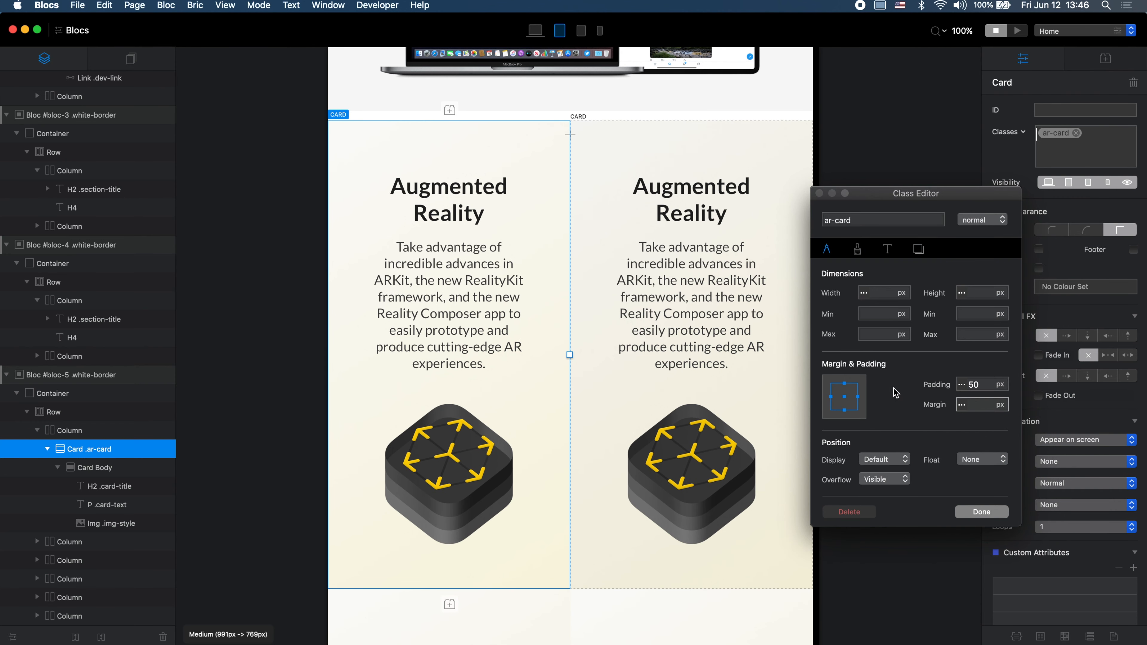
pyautogui.click(976, 384)
pyautogui.moveTo(973, 384); pyautogui.dragTo(937, 388)
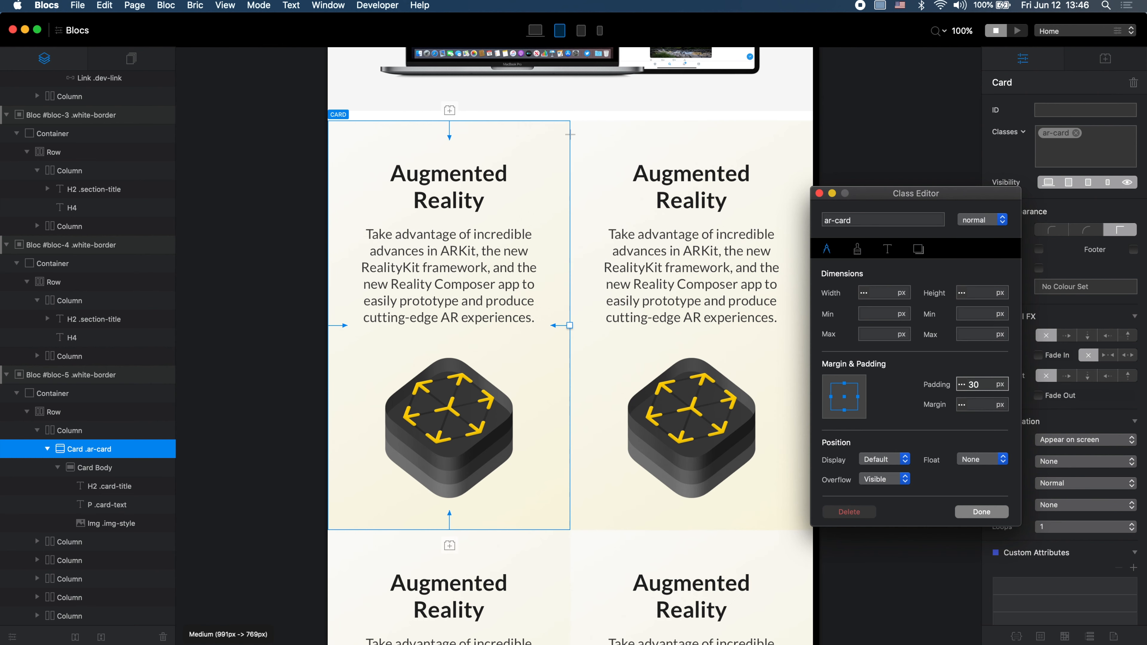
# Step: Set the ar-card class's padding to 0 px at the extra-small breakpoint after trying 10 px, finish editing, and return to the large breakpoint
pyautogui.click(581, 30)
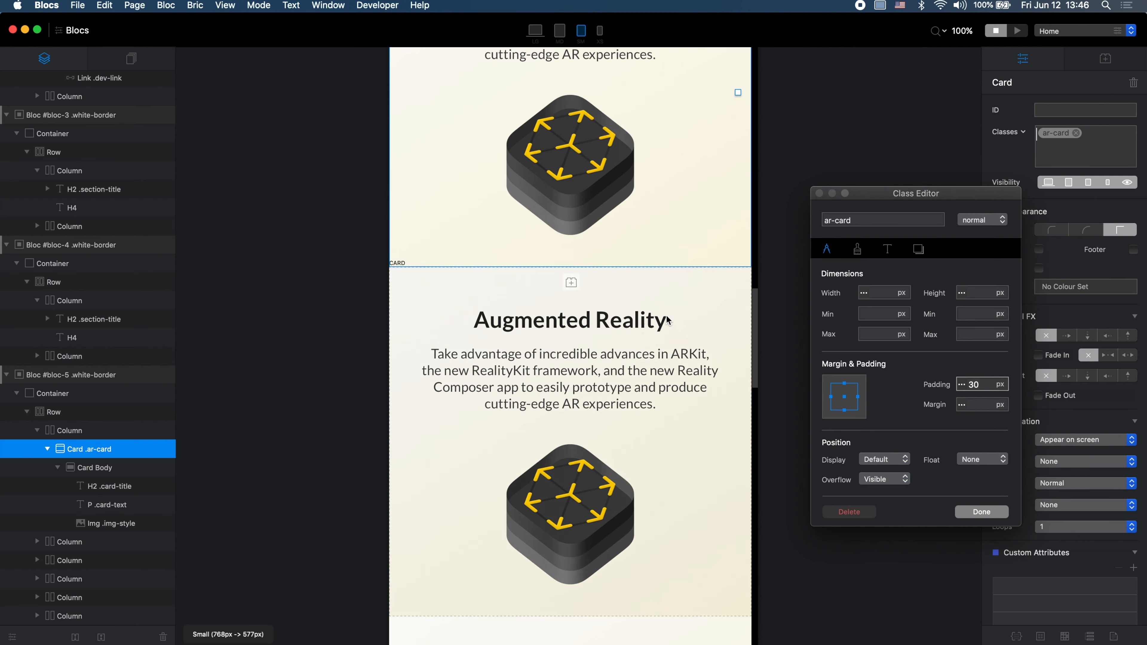
pyautogui.scroll(3, 667, 325)
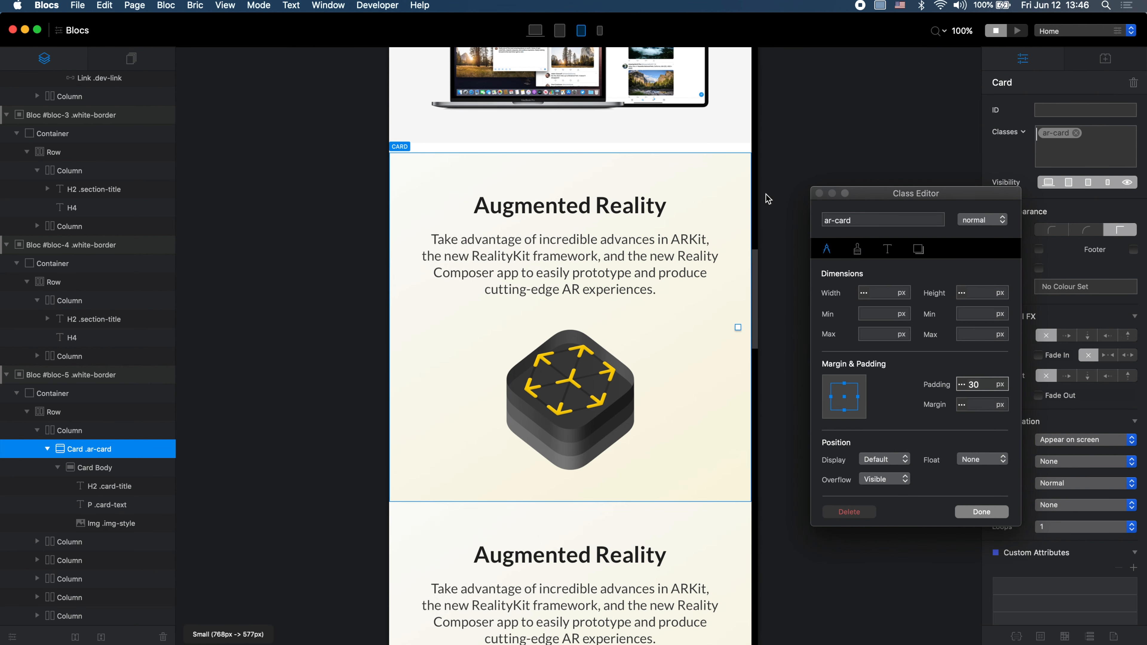
pyautogui.click(600, 30)
pyautogui.scroll(5, 622, 338)
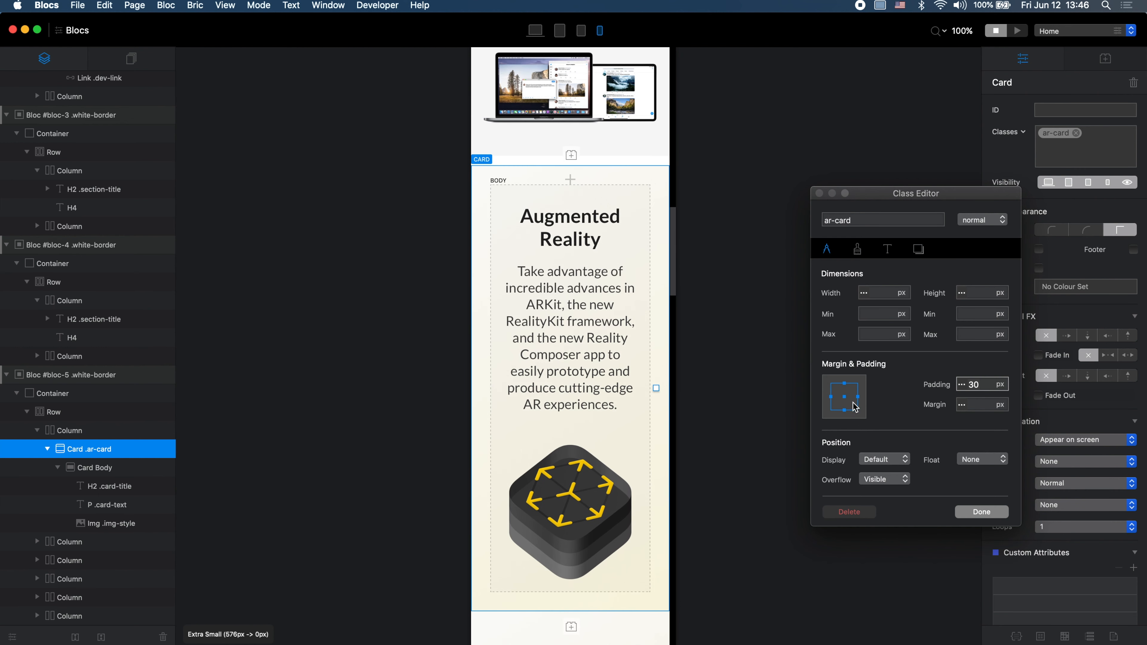
pyautogui.click(973, 388)
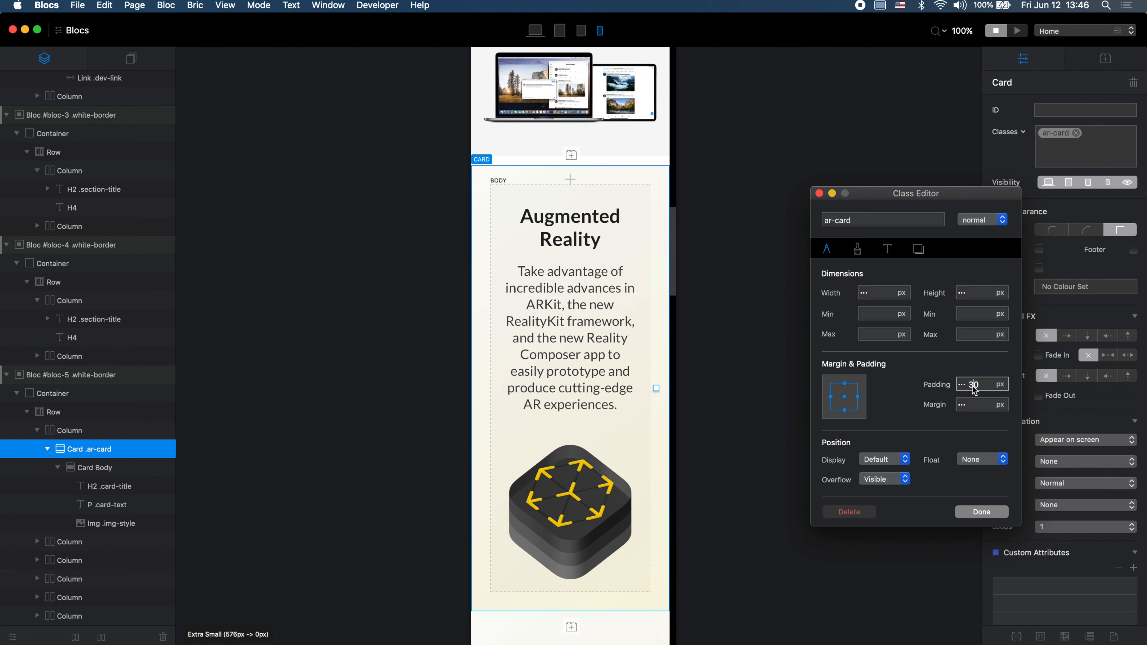
pyautogui.write('1')
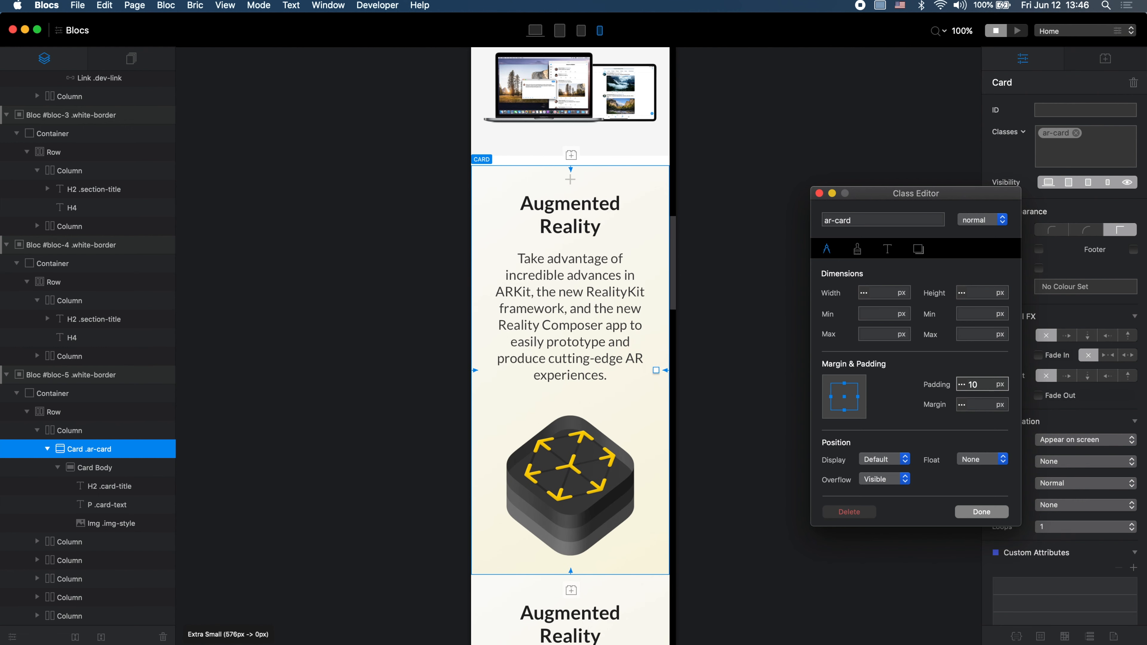
pyautogui.write('0')
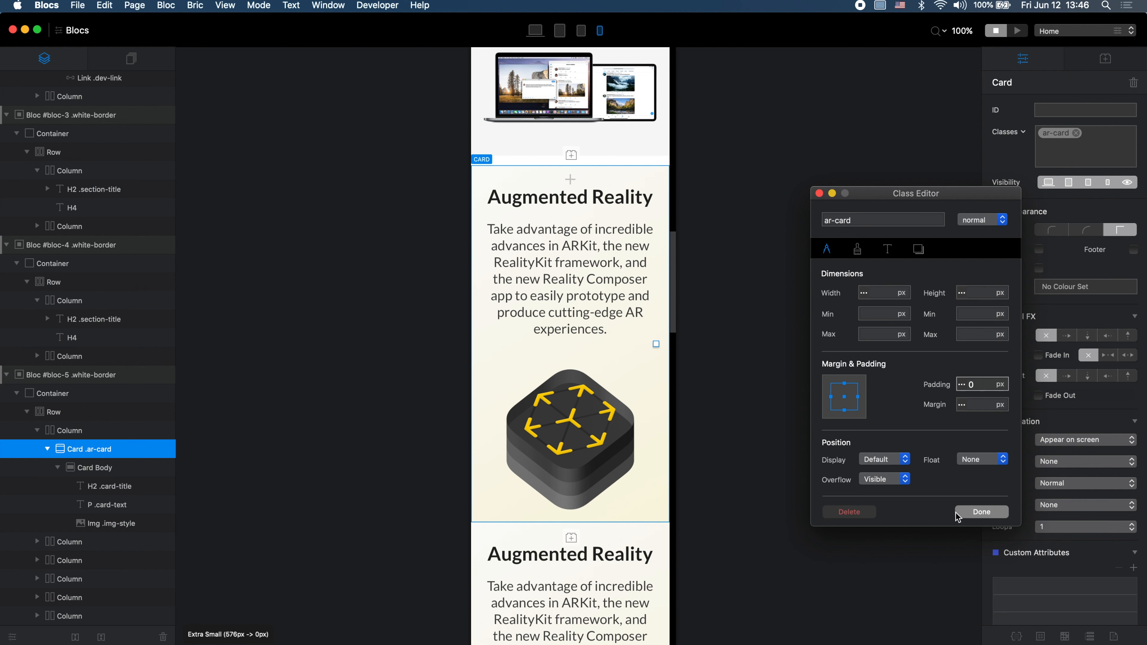
pyautogui.click(981, 512)
pyautogui.click(534, 30)
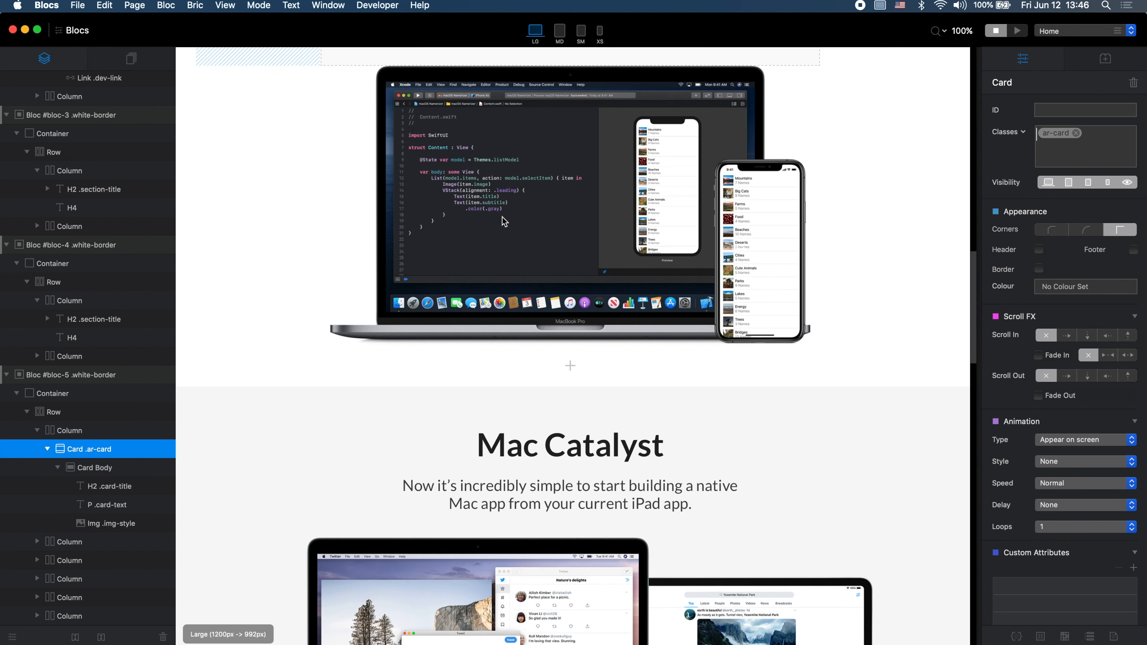
# Step: Check the reference cards in Safari, resize the first card's ARKit image to 190 × 190 px in Blocs, and view the medium breakpoint
pyautogui.press('super+Tab')
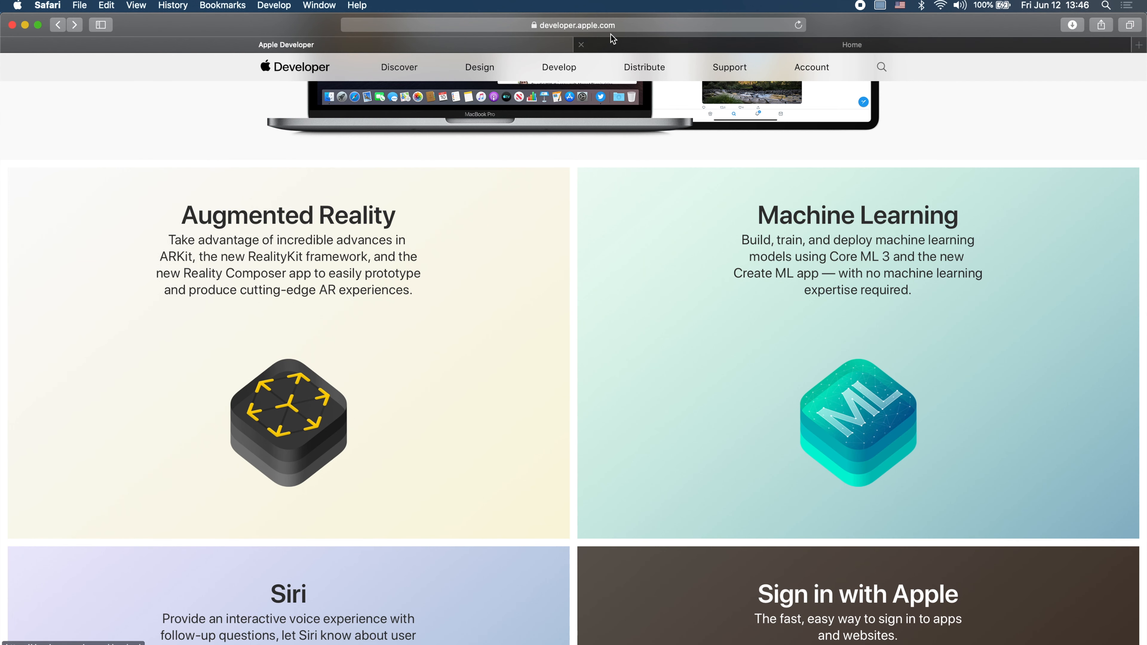
pyautogui.moveTo(1145, 125); pyautogui.dragTo(1137, 377)
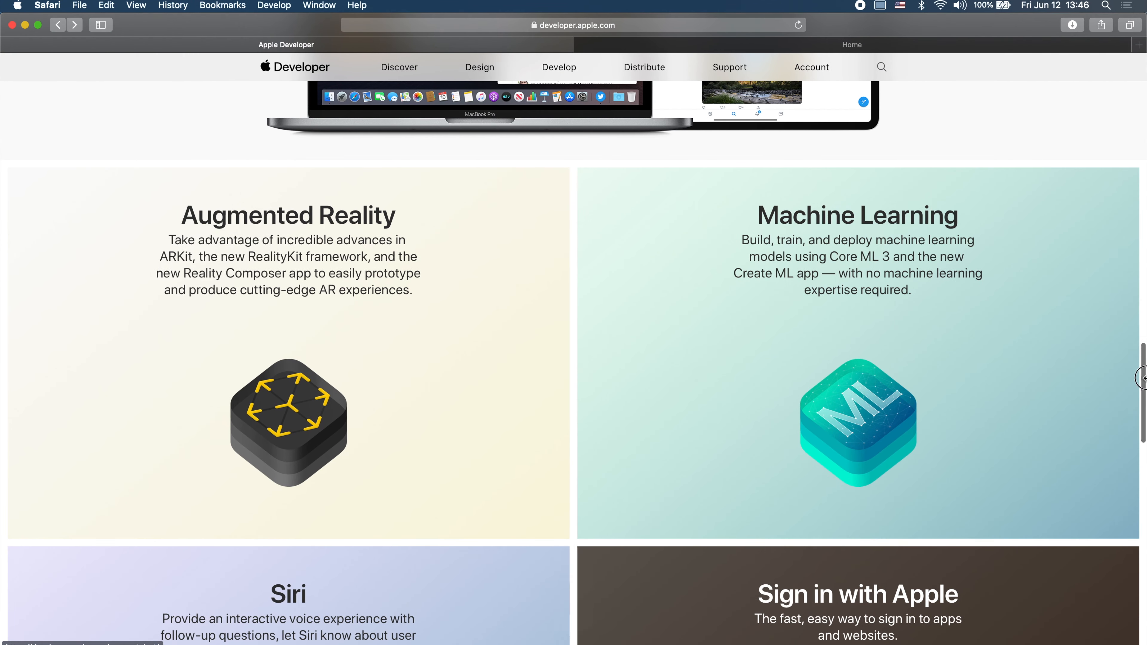
pyautogui.press('super+Tab')
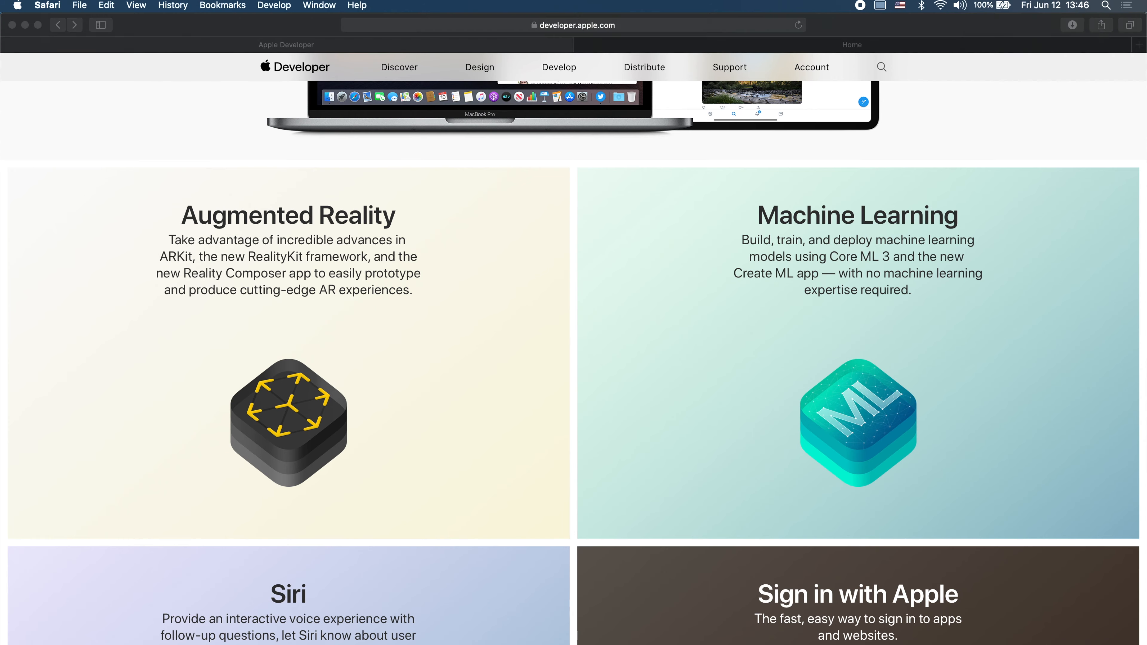
pyautogui.scroll(-12, 668, 193)
pyautogui.scroll(-10, 667, 192)
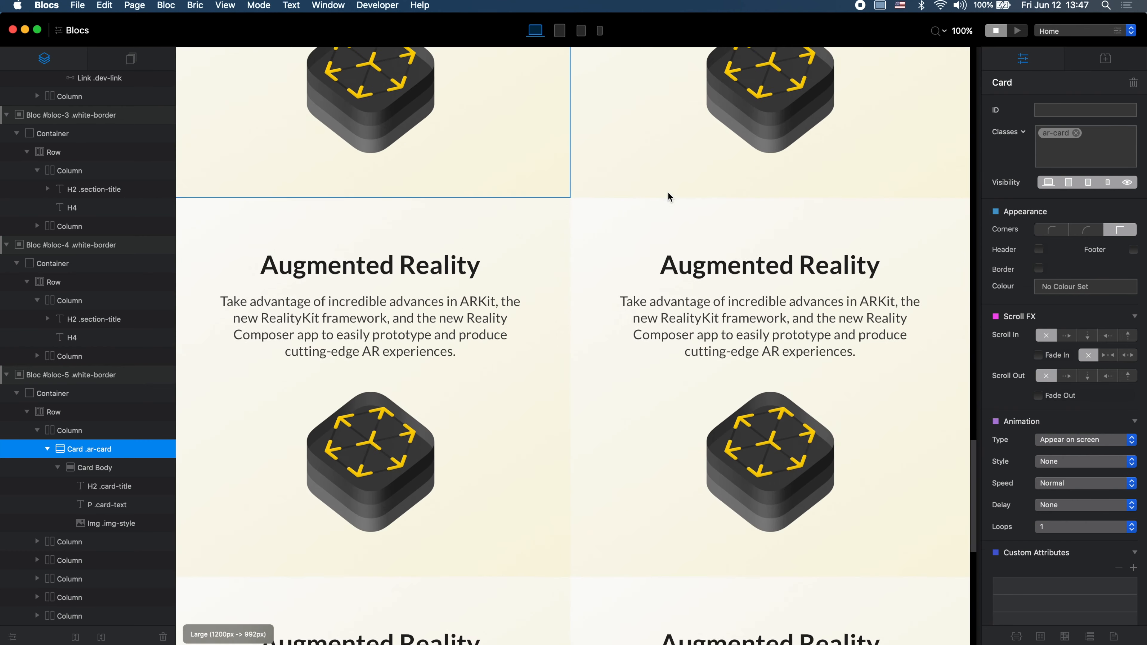
pyautogui.scroll(7, 655, 204)
pyautogui.click(427, 302)
pyautogui.moveTo(440, 309)
pyautogui.mouseDown()
pyautogui.moveTo(410, 312)
pyautogui.moveTo(423, 317)
pyautogui.mouseUp()
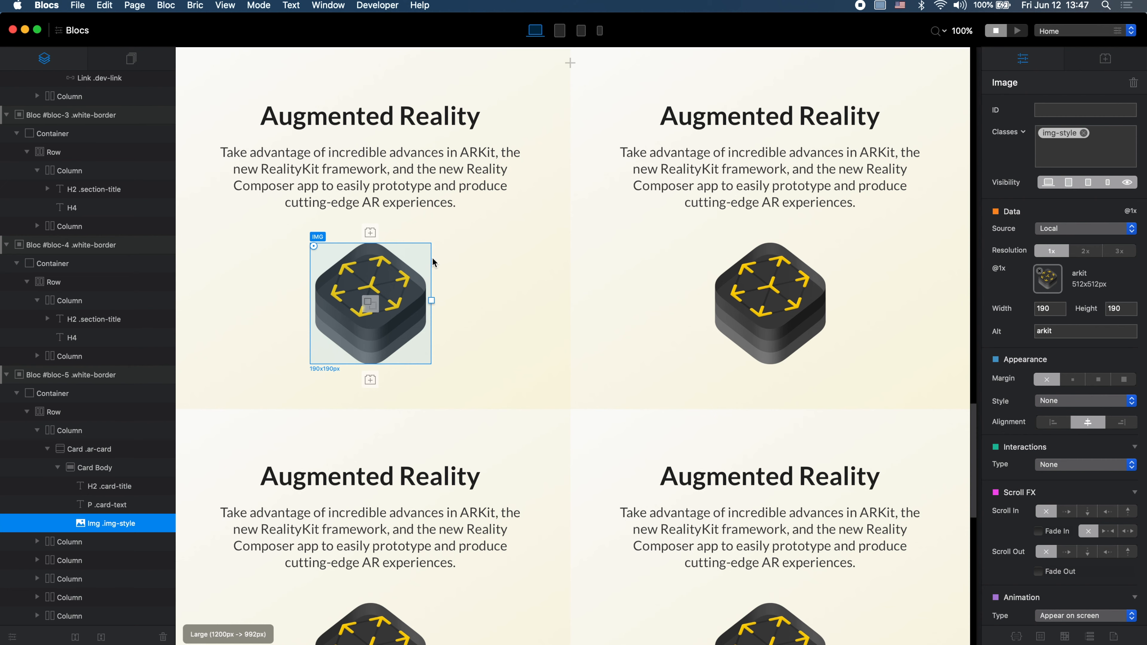
pyautogui.click(560, 30)
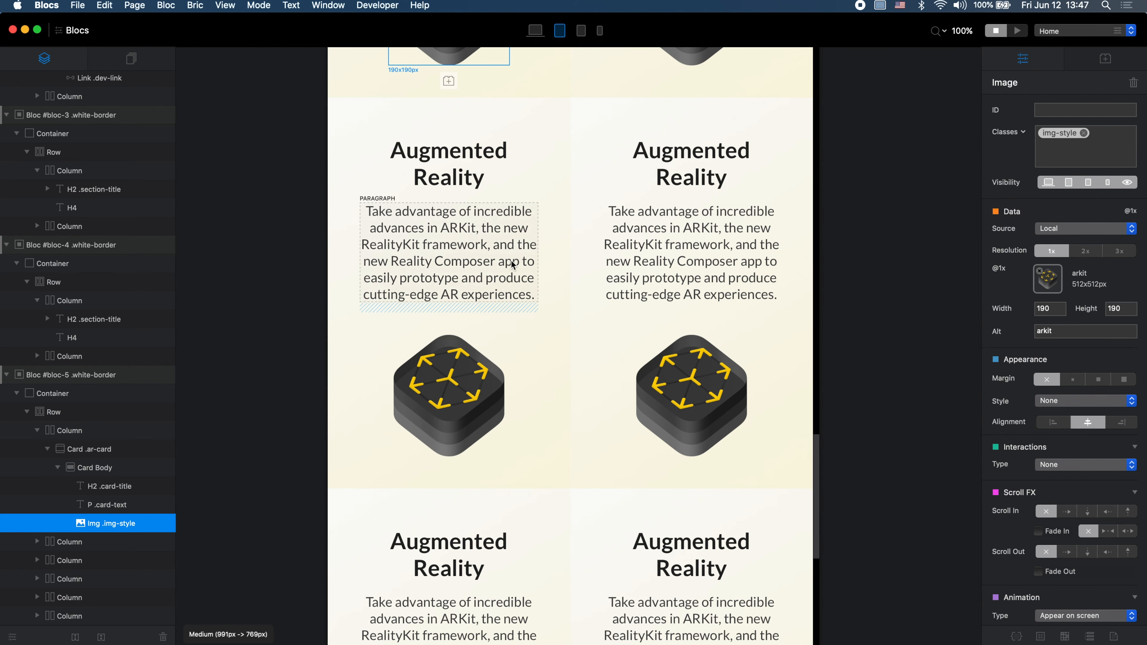
# Step: Set the first card paragraph's font size to 16 px at the extra-small breakpoint and return to the large breakpoint
pyautogui.scroll(10, 513, 265)
pyautogui.moveTo(513, 288); pyautogui.dragTo(504, 293)
pyautogui.click(581, 31)
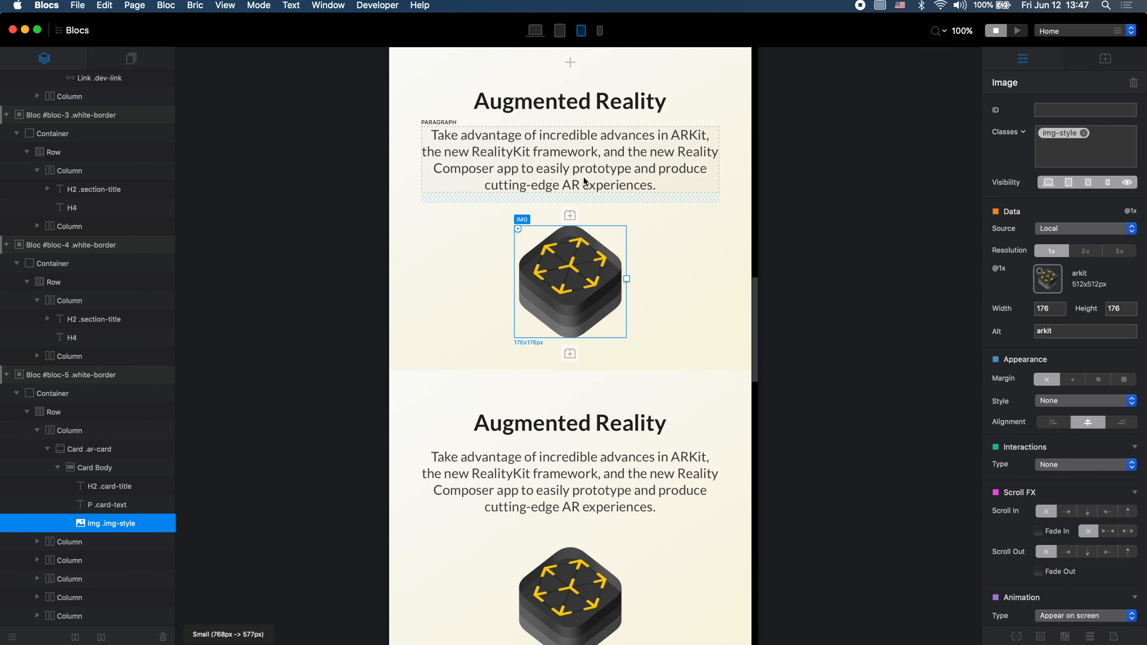
pyautogui.click(600, 30)
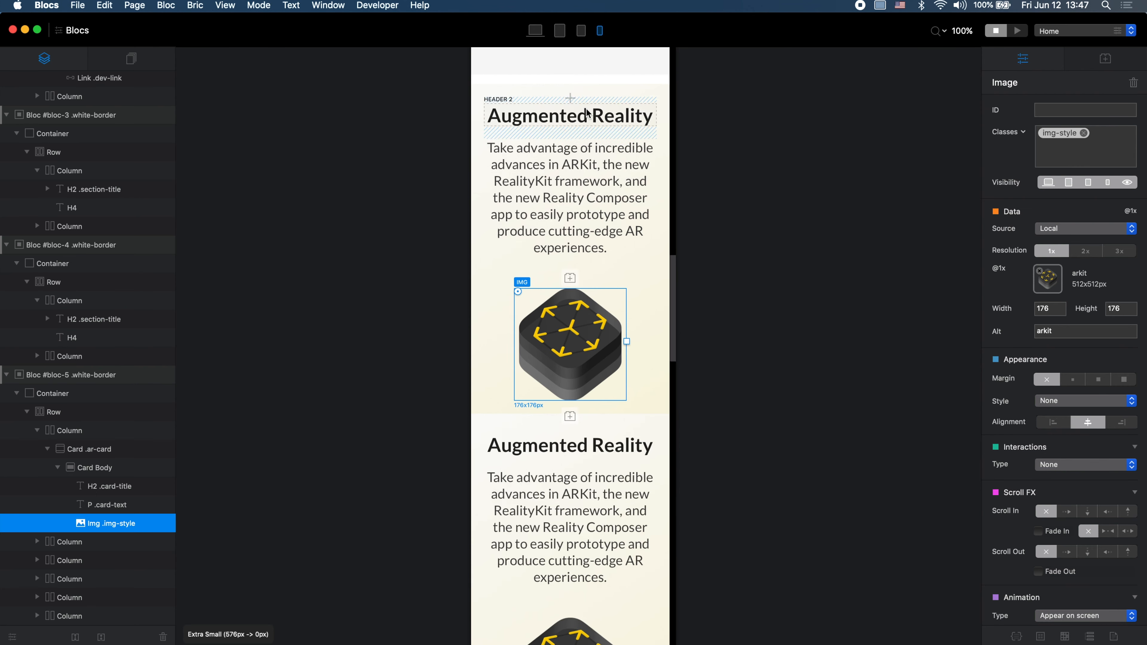
pyautogui.click(494, 181)
pyautogui.moveTo(477, 198); pyautogui.dragTo(475, 229)
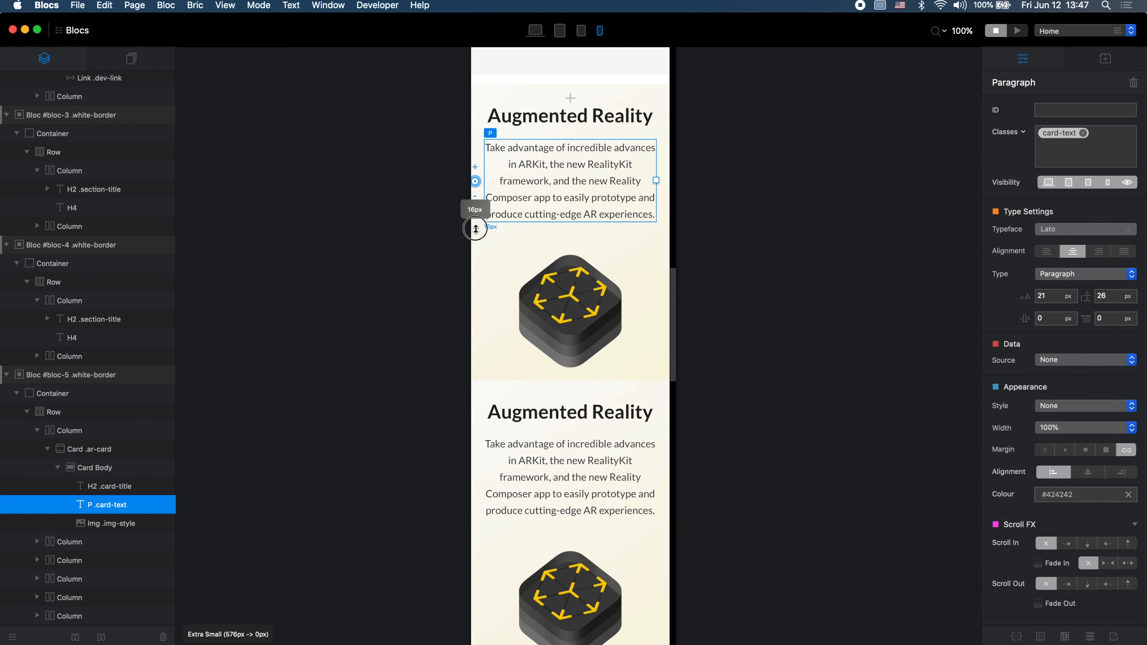
pyautogui.click(582, 31)
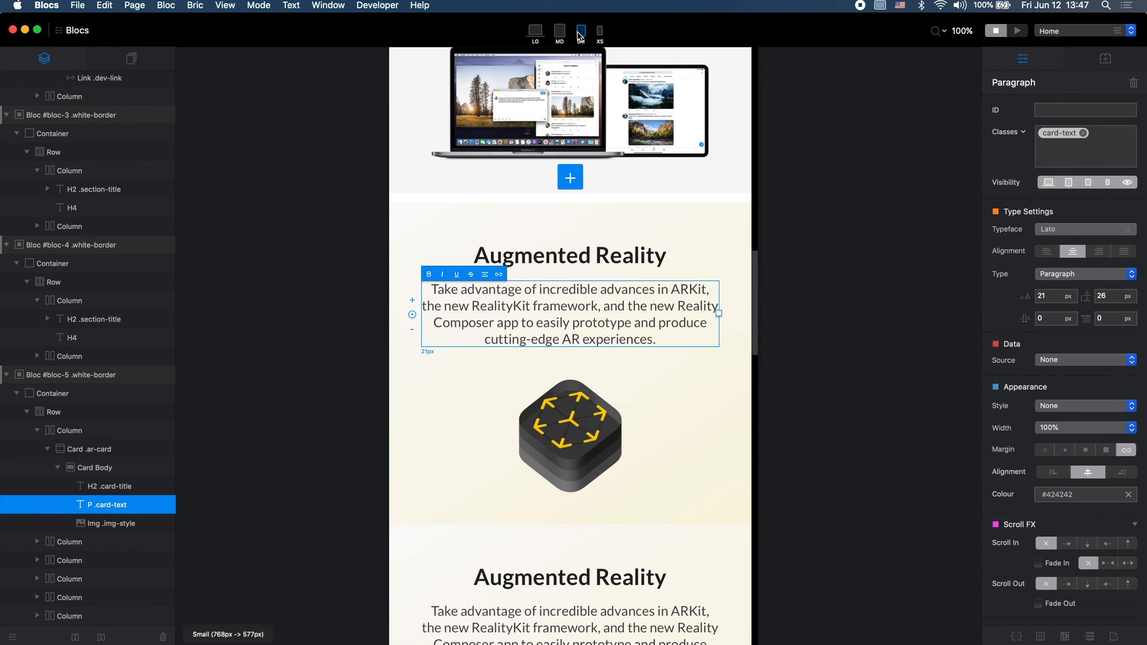
pyautogui.click(560, 31)
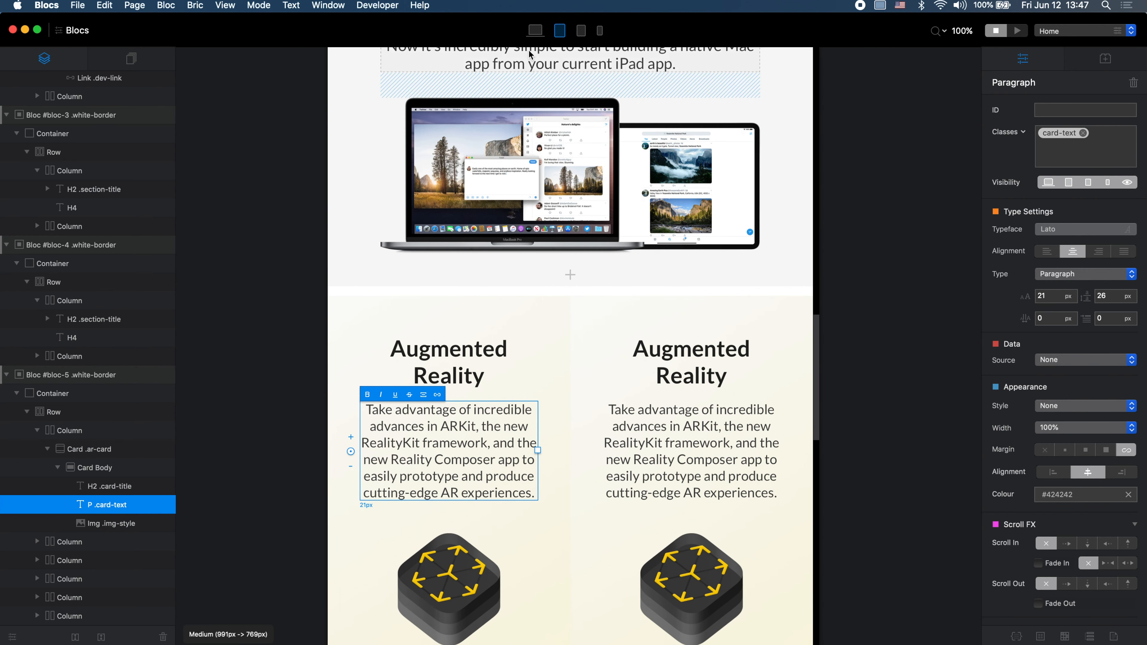
pyautogui.click(535, 30)
pyautogui.scroll(-5, 728, 294)
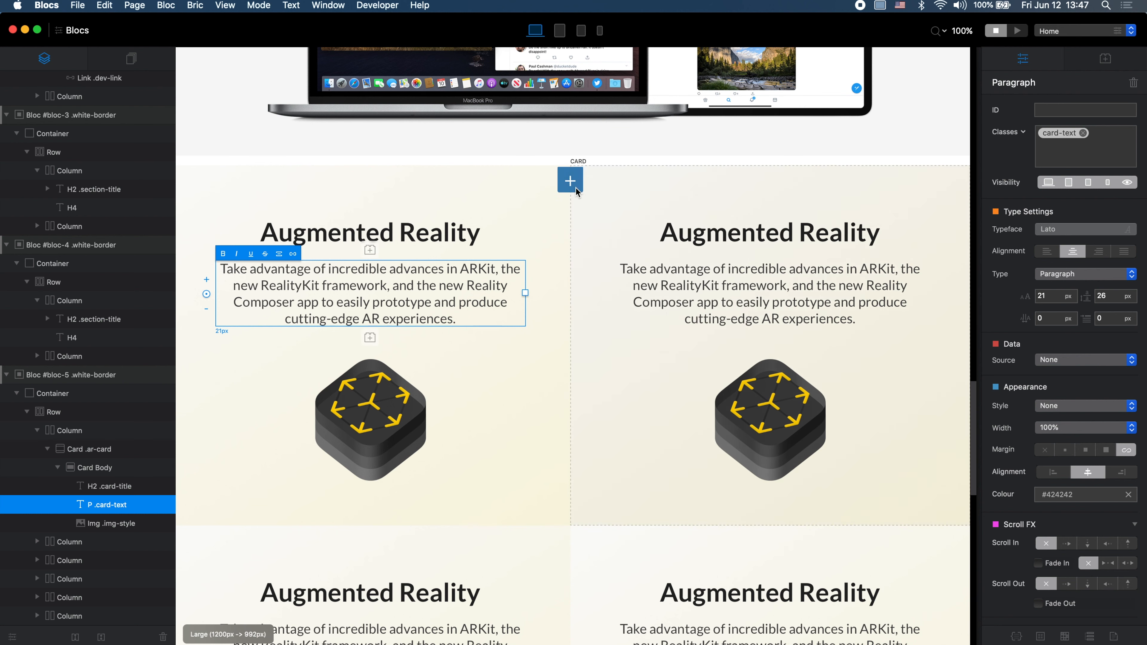
# Step: Give the first card's ar-card class a solid black border 10 px wide at full opacity, and finish editing the class
pyautogui.click(519, 186)
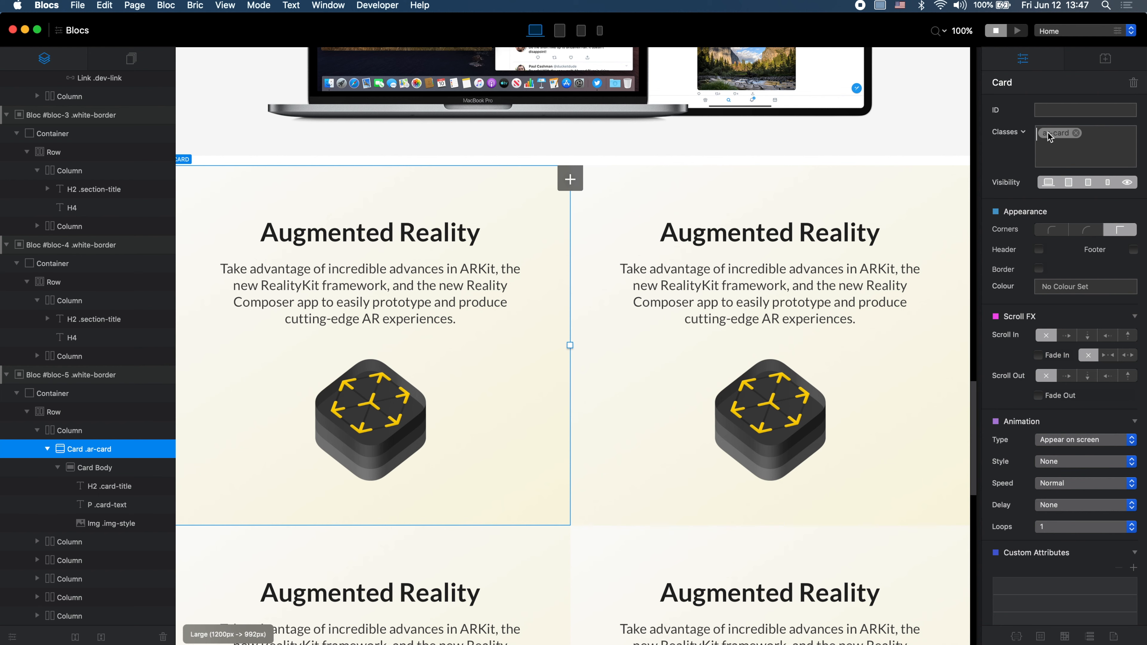
pyautogui.doubleClick(1048, 134)
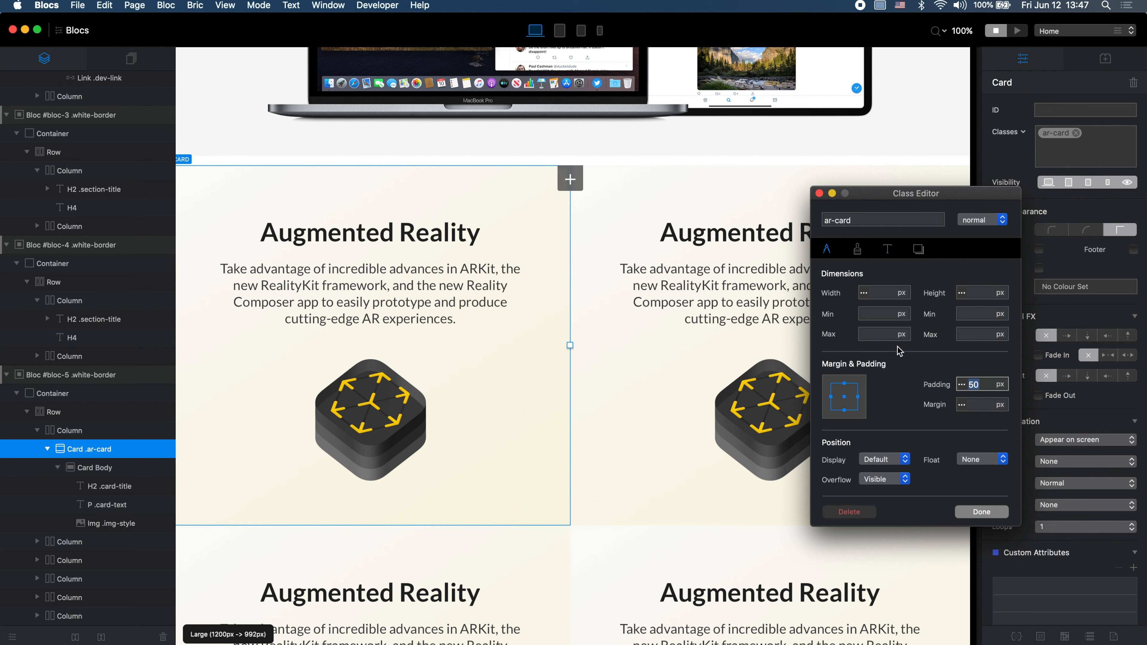
pyautogui.click(857, 249)
pyautogui.click(973, 438)
pyautogui.click(983, 417)
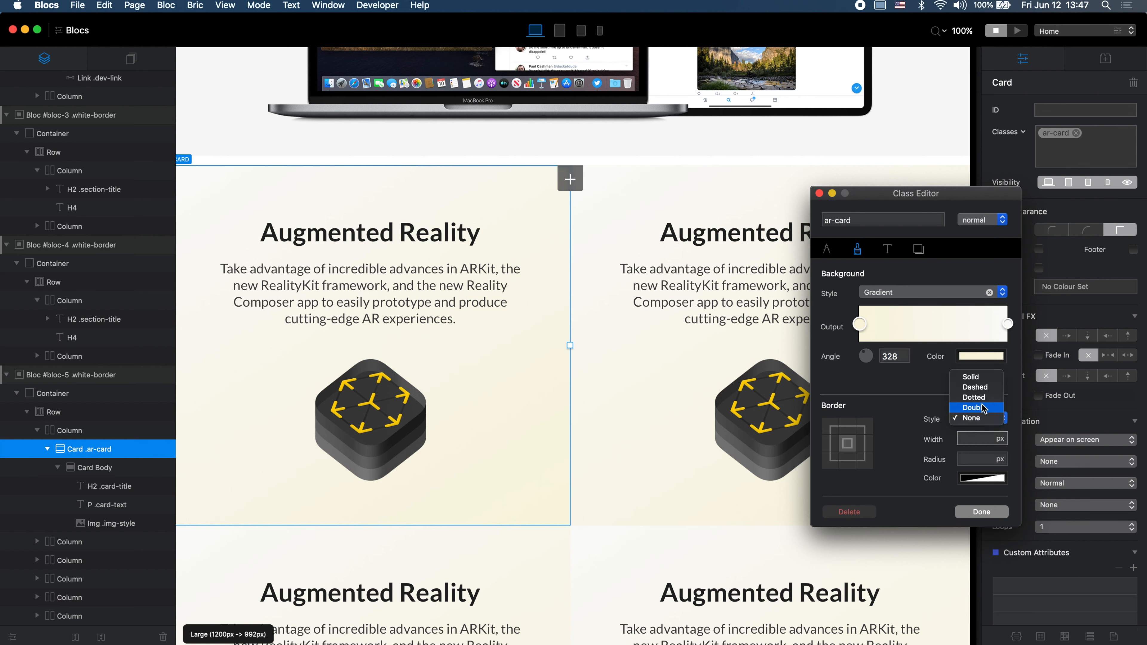
pyautogui.click(987, 377)
pyautogui.click(973, 439)
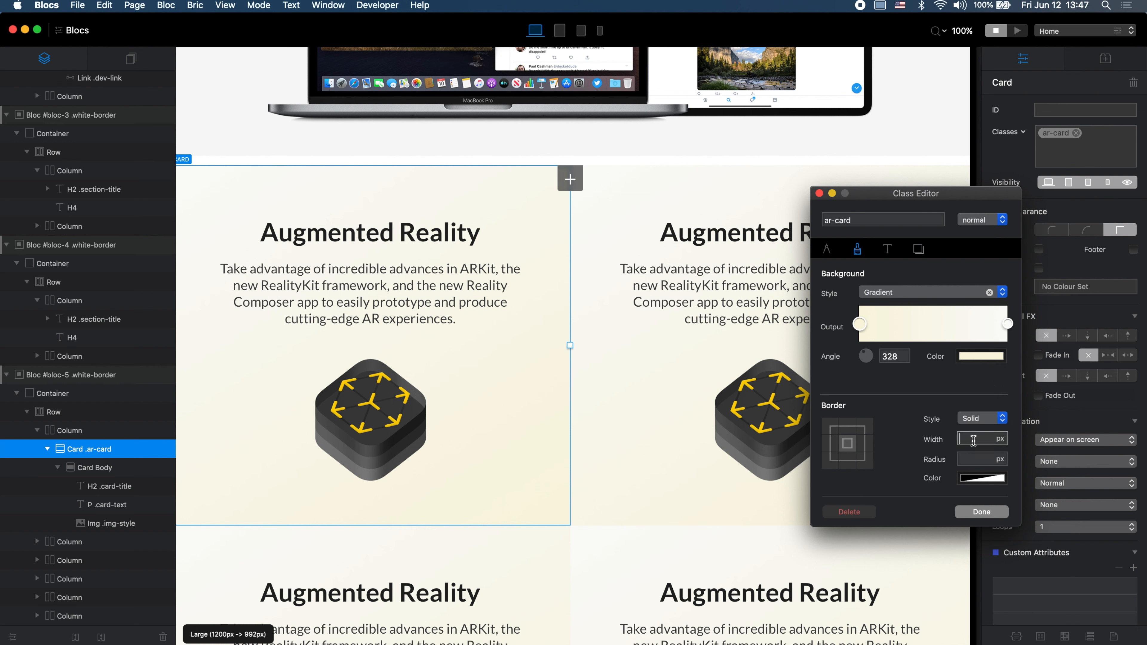
pyautogui.click(974, 475)
pyautogui.moveTo(888, 550); pyautogui.dragTo(953, 547)
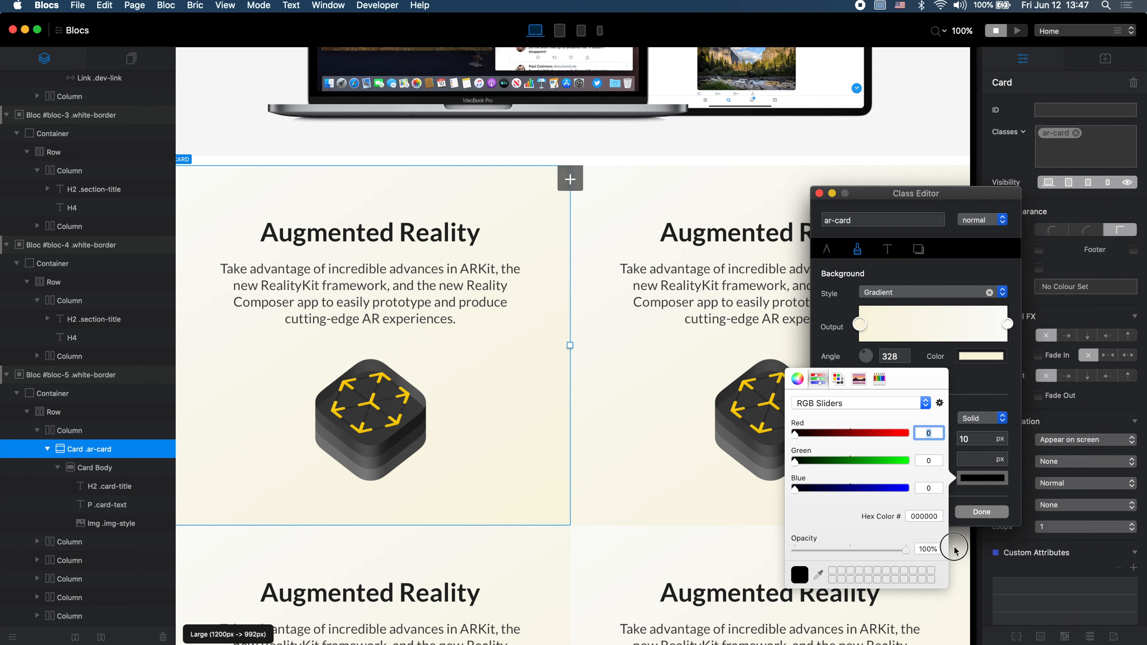
pyautogui.click(990, 400)
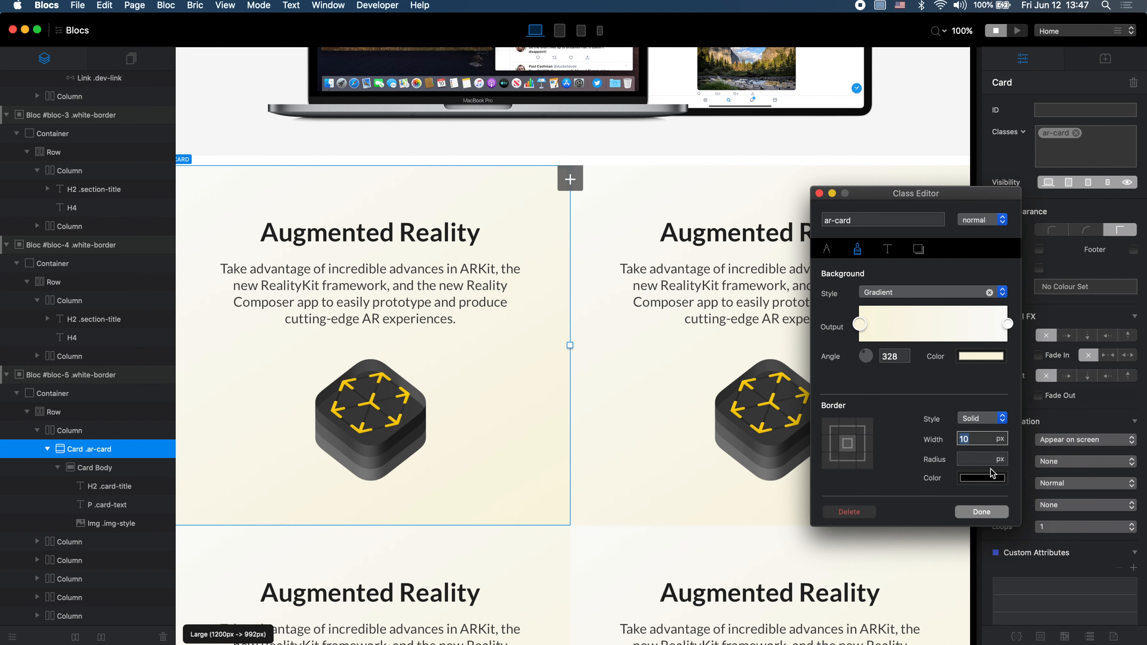
pyautogui.click(981, 512)
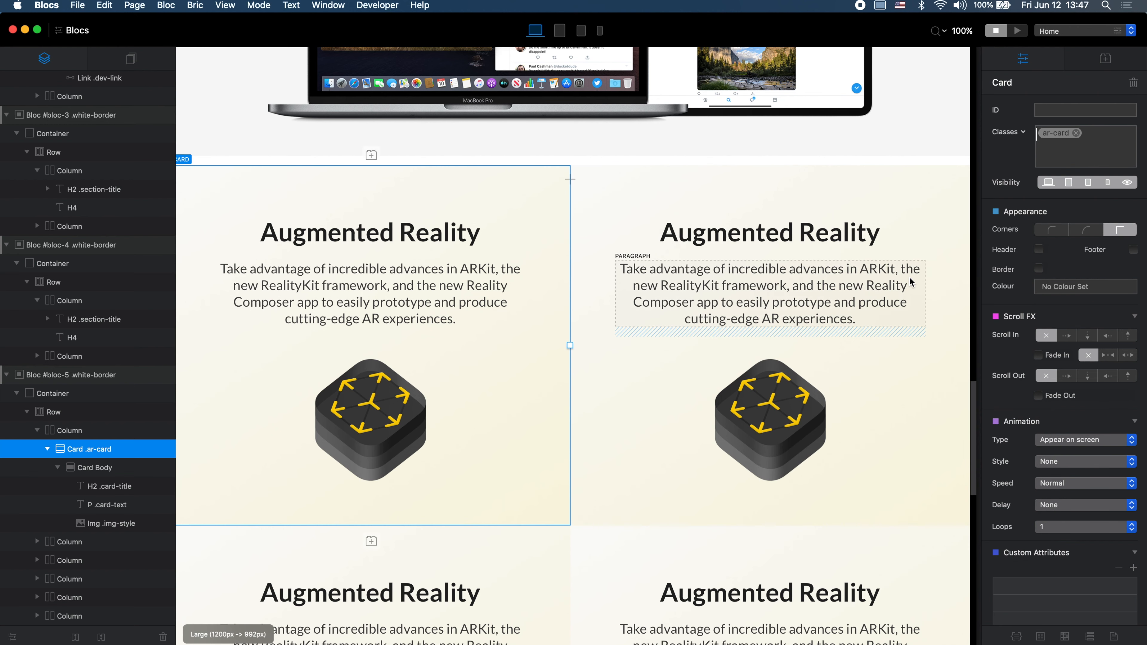
# Step: Turn on the border for the four cards in the first two rows of the grid
pyautogui.click(1039, 269)
pyautogui.click(932, 173)
pyautogui.click(1039, 268)
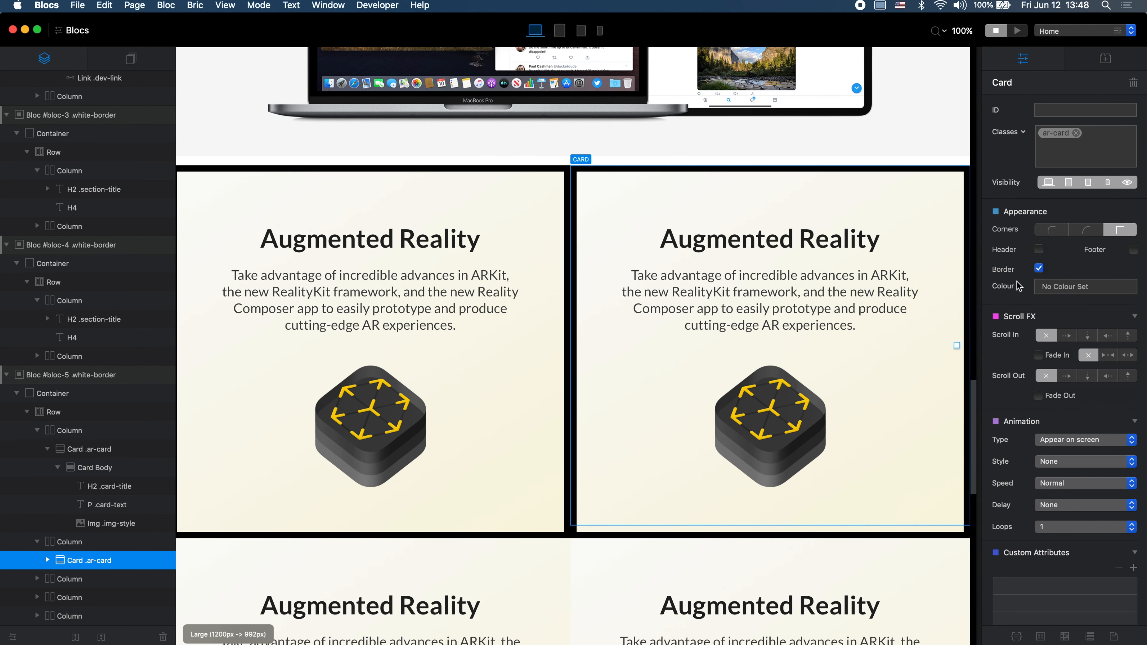
pyautogui.scroll(-5, 761, 468)
pyautogui.click(841, 364)
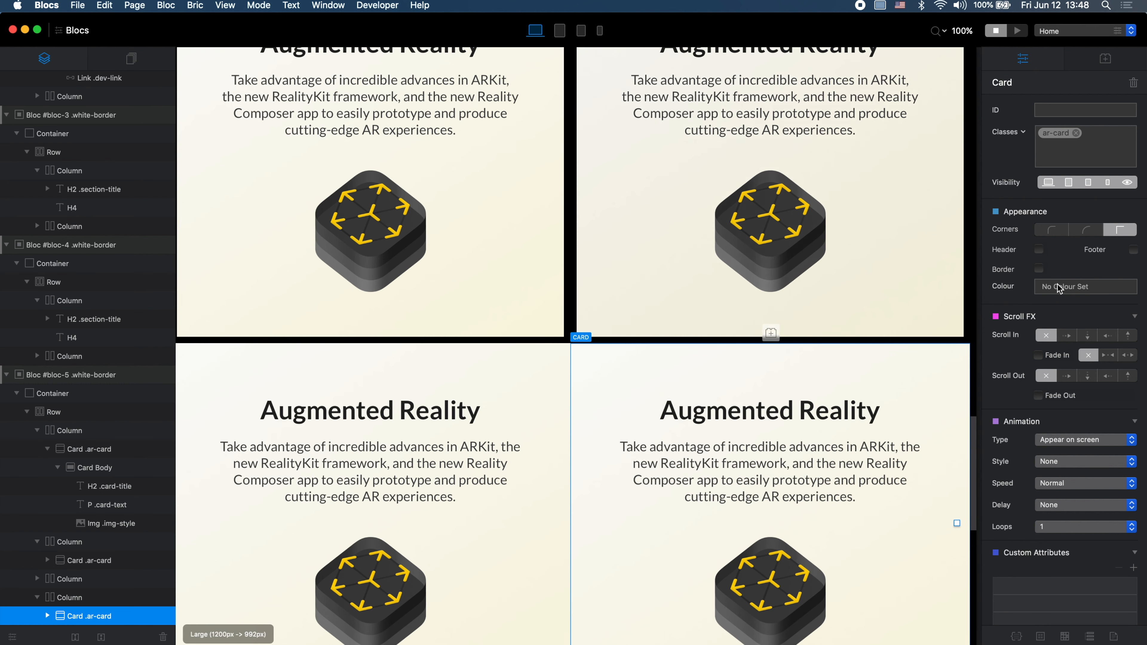
pyautogui.click(1038, 268)
pyautogui.click(524, 360)
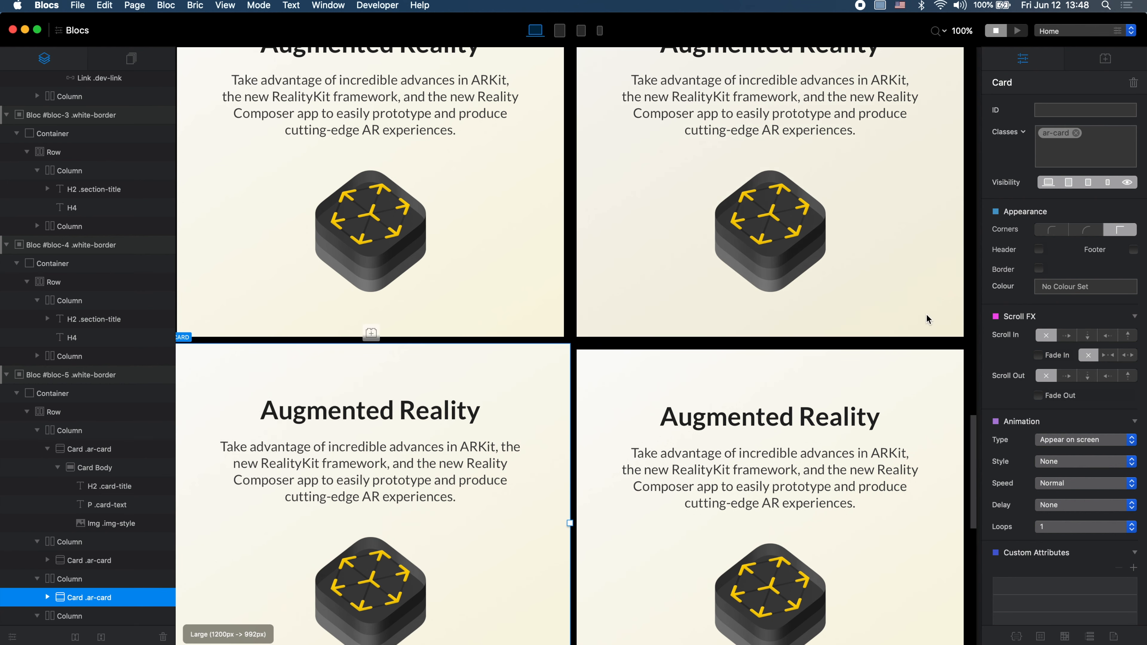
pyautogui.click(1038, 268)
# Step: Turn on the border for both cards in the last row of the grid
pyautogui.scroll(-3, 1039, 316)
pyautogui.scroll(-10, 886, 356)
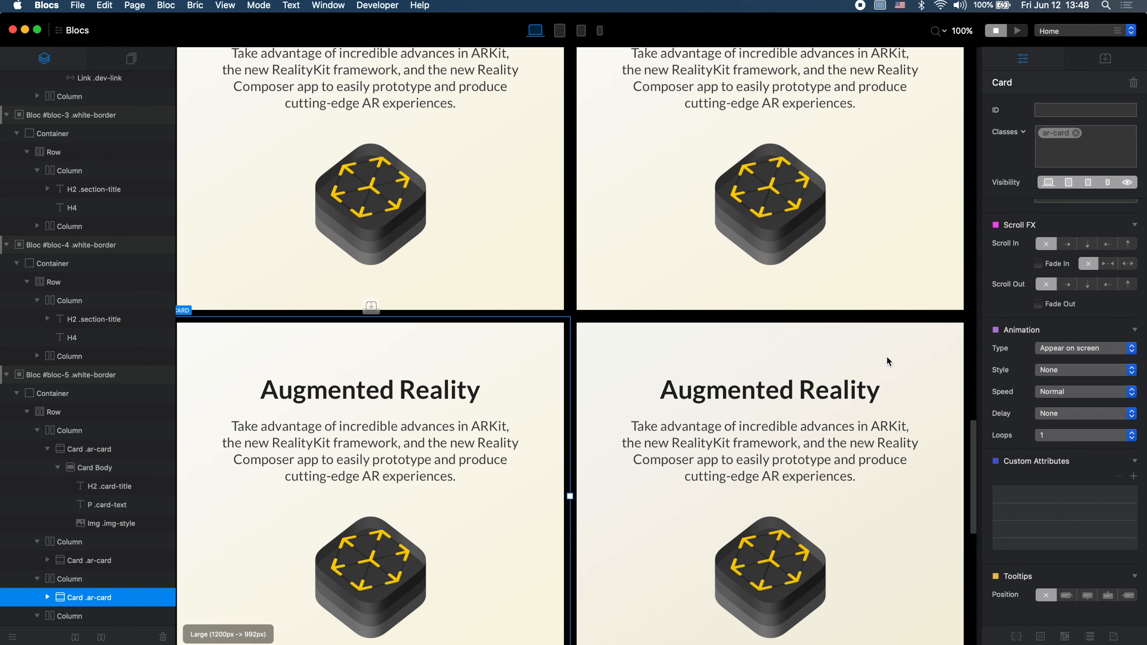
pyautogui.click(883, 198)
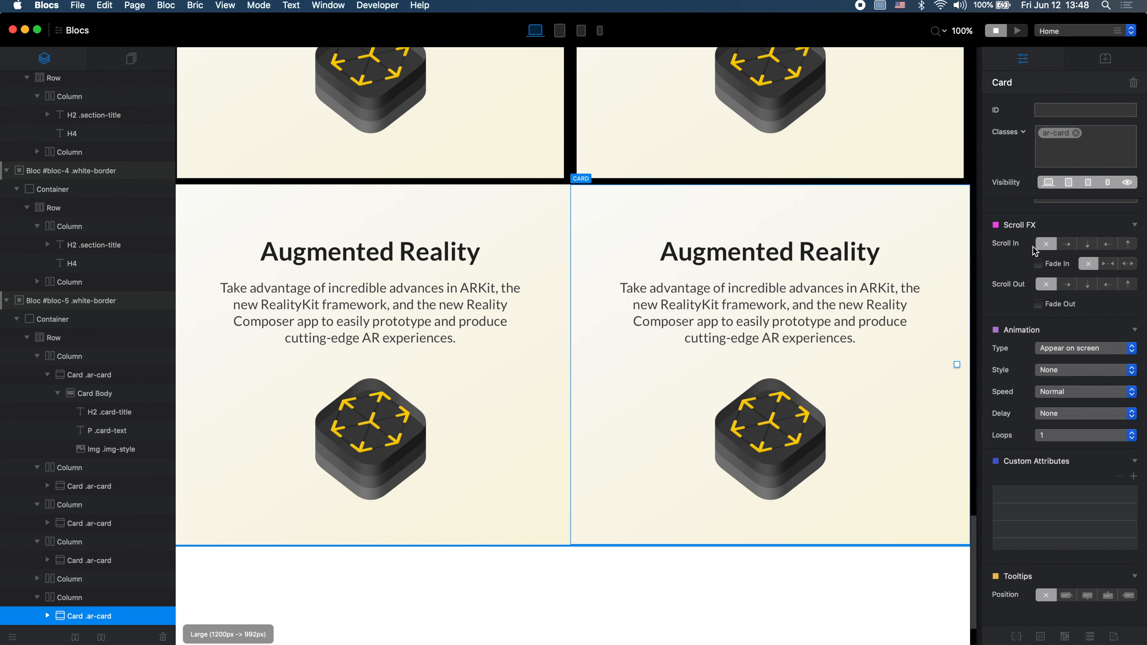
pyautogui.scroll(2, 1037, 272)
pyautogui.click(1039, 256)
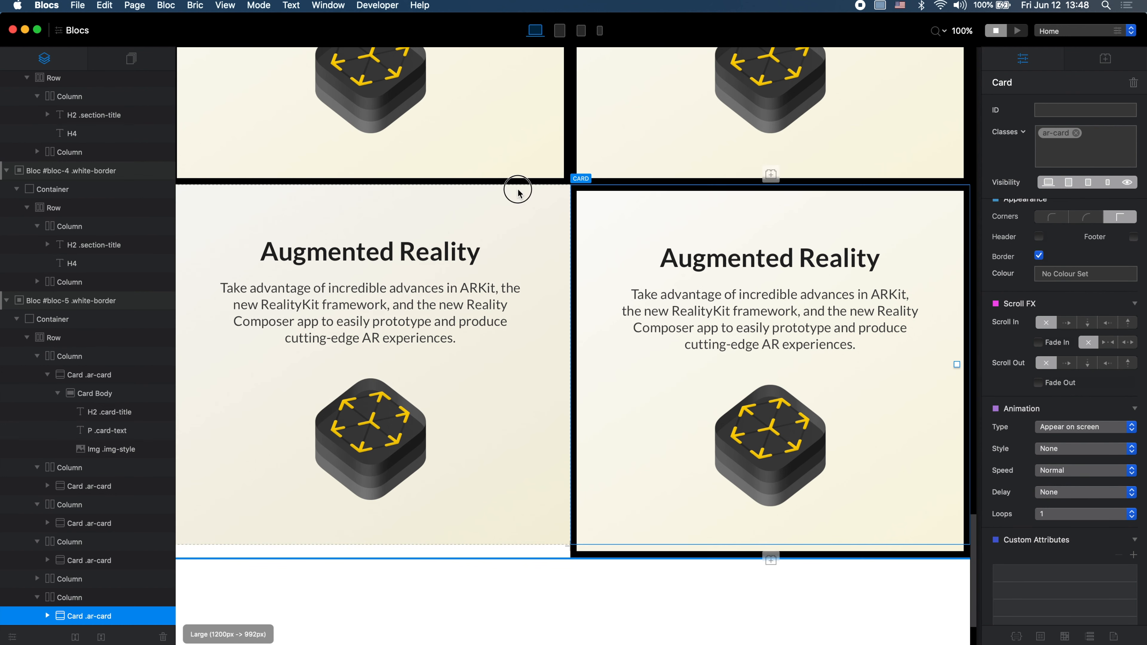
pyautogui.click(518, 193)
pyautogui.click(1039, 256)
# Step: Open the ar-card class from the first row's second card and set its border width to 5 px after trying 6 px
pyautogui.scroll(10, 848, 317)
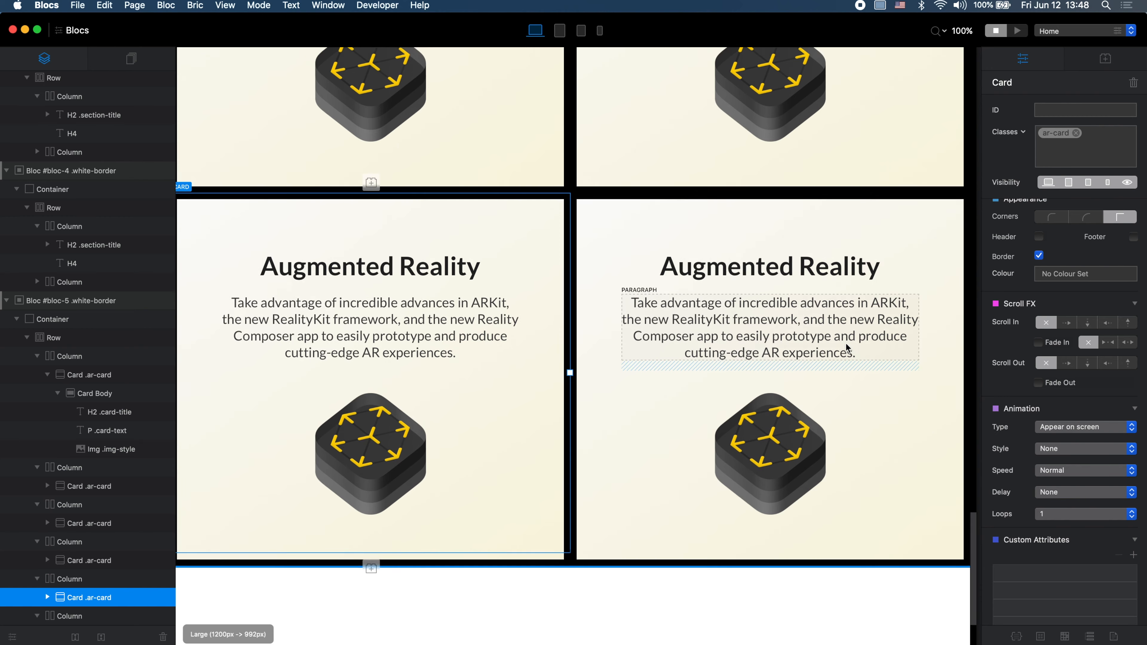
pyautogui.click(825, 294)
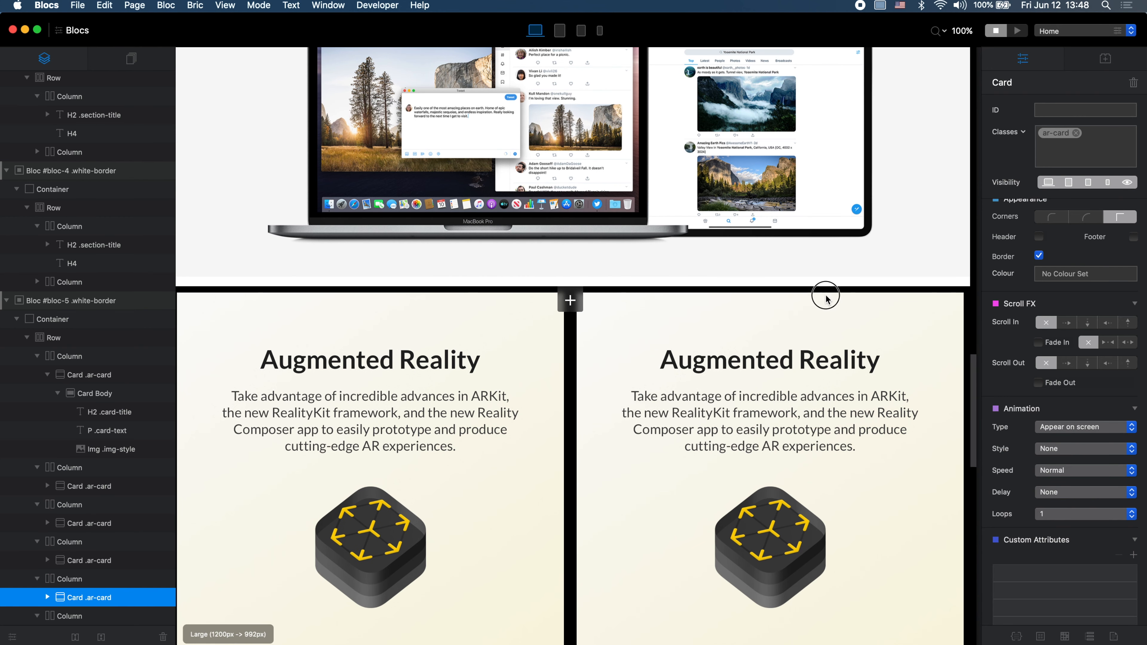
pyautogui.click(1057, 135)
pyautogui.doubleClick(1057, 134)
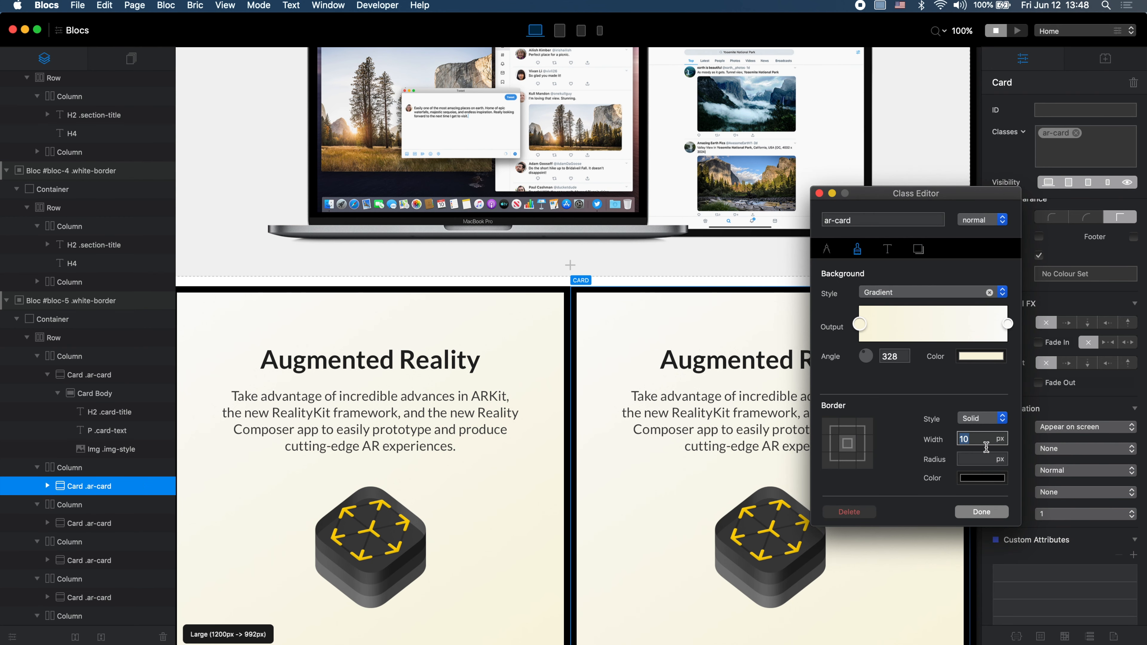
pyautogui.write('6')
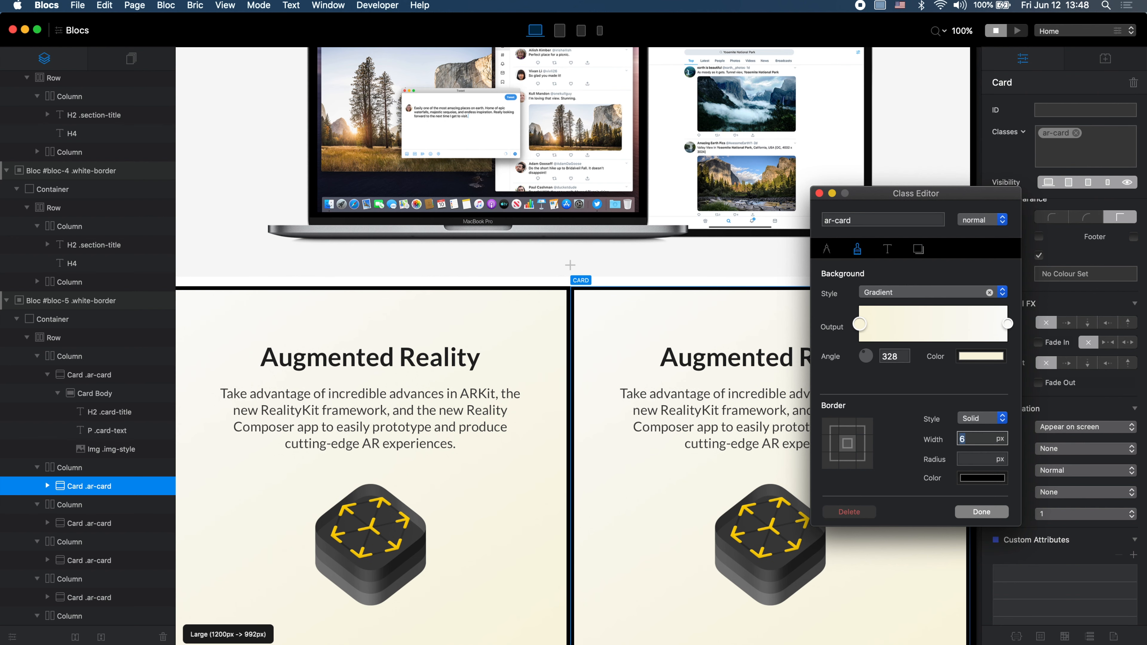
pyautogui.write('5')
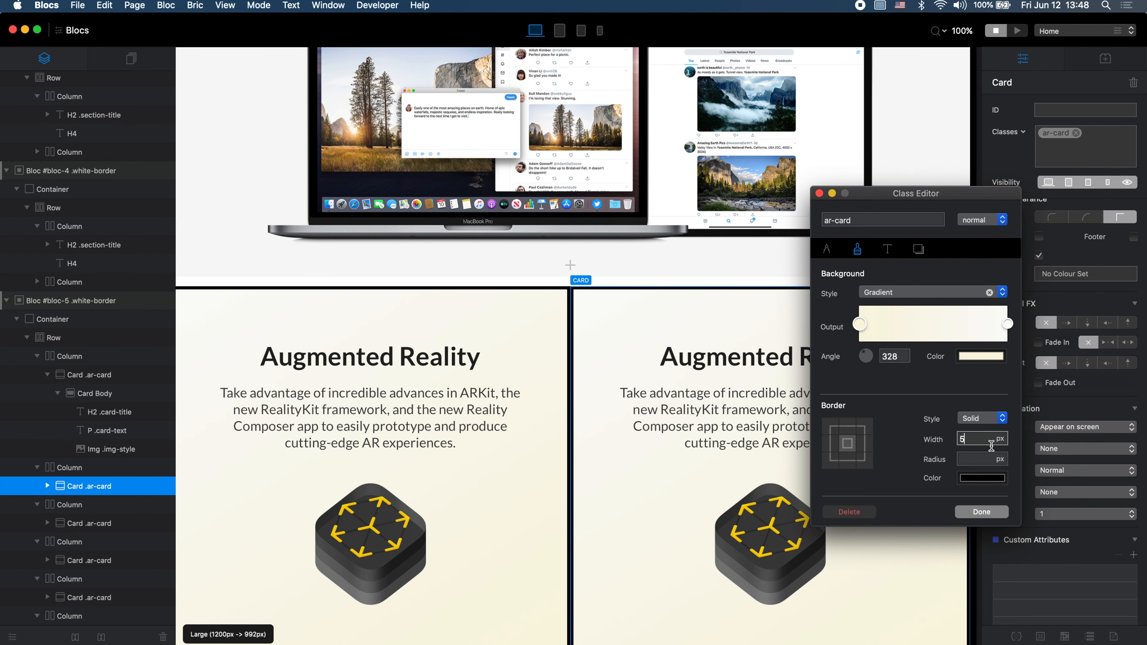
# Step: Set the ar-card class's border colour to Snow from the Crayons palette and finish editing the class
pyautogui.scroll(-5, 699, 434)
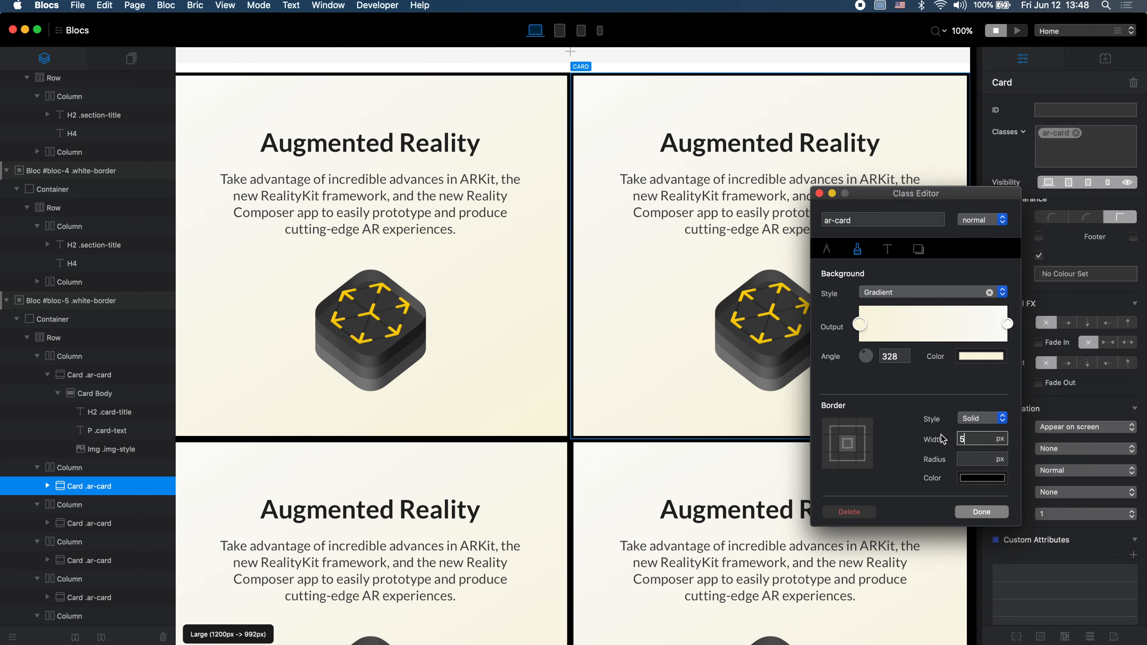
pyautogui.click(982, 481)
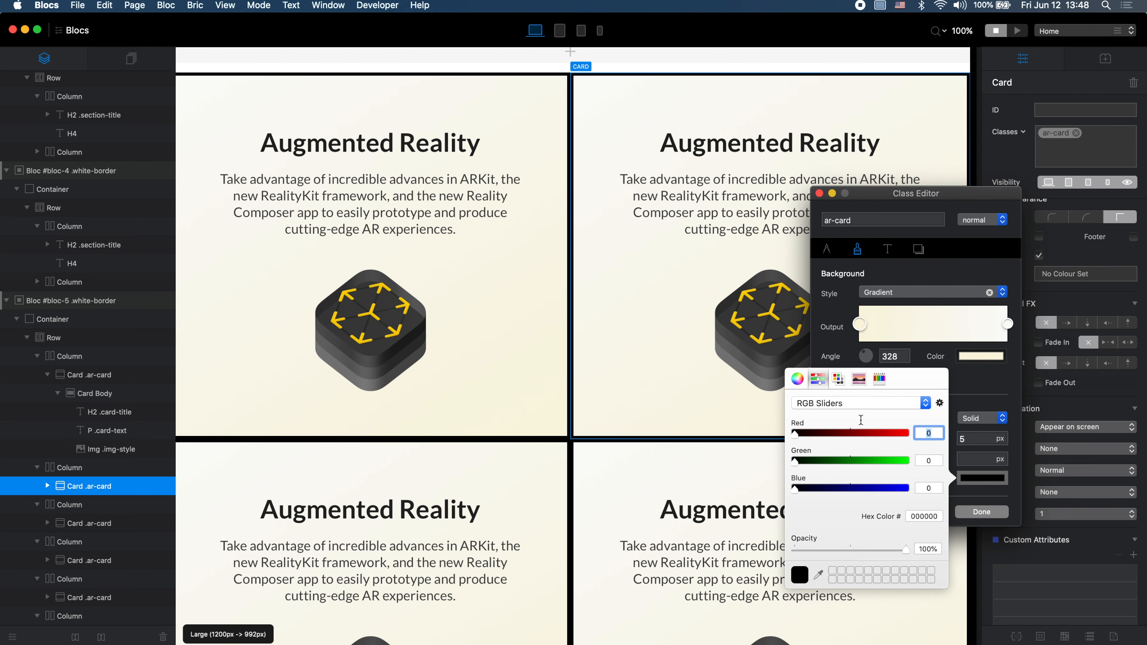
pyautogui.click(838, 379)
pyautogui.scroll(-3, 862, 483)
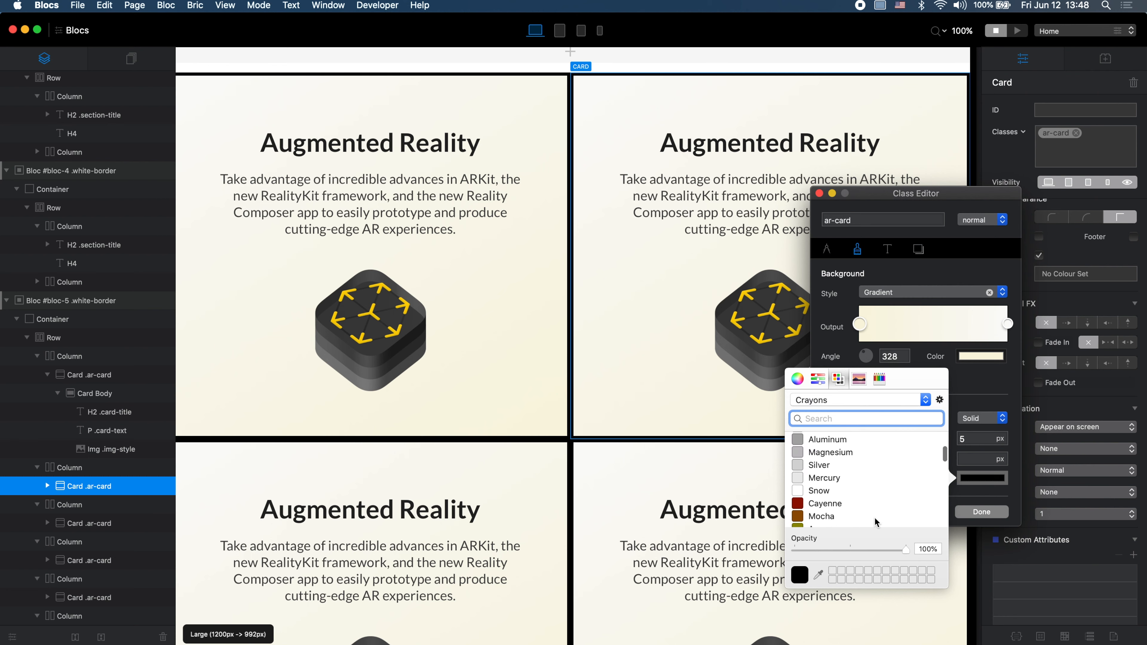
pyautogui.click(865, 491)
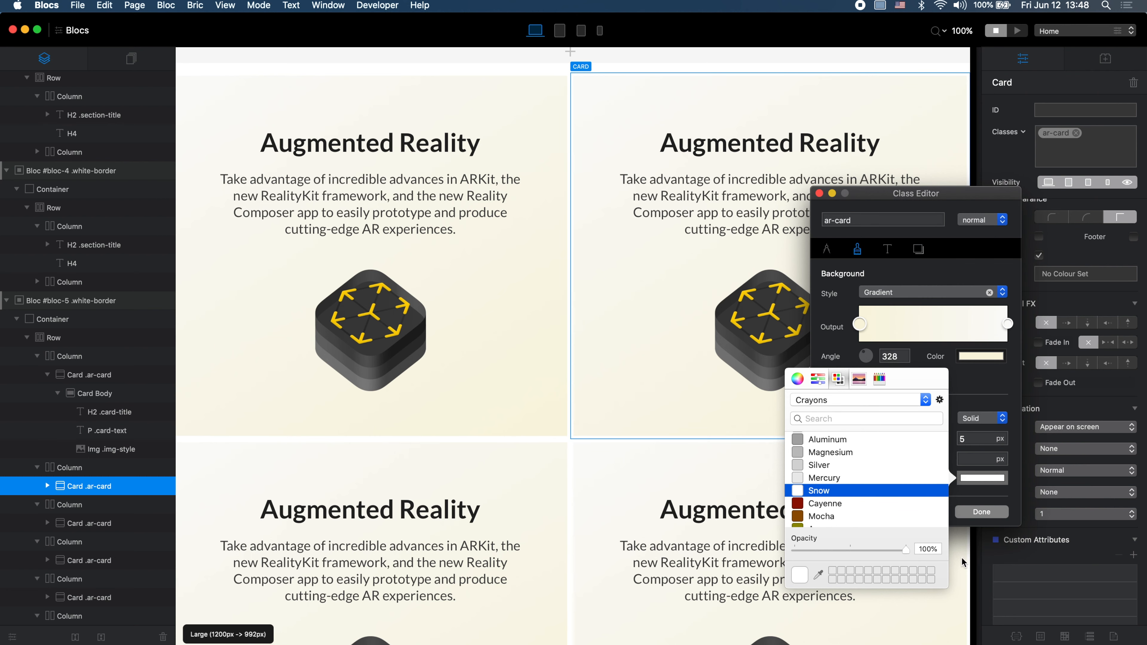
pyautogui.click(981, 512)
# Step: Preview the page in Safari, compare the card gaps and layout with the Apple Developer reference, and return to the cards in Blocs
pyautogui.press('super+p')
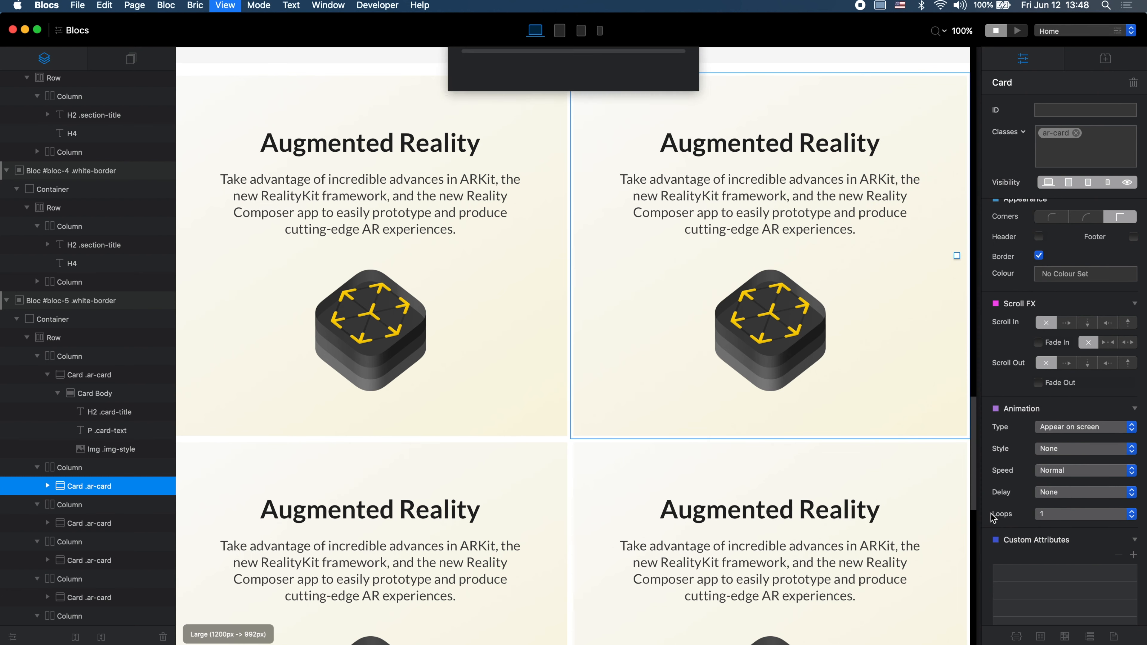
pyautogui.scroll(3, 932, 392)
pyautogui.scroll(-2, 932, 391)
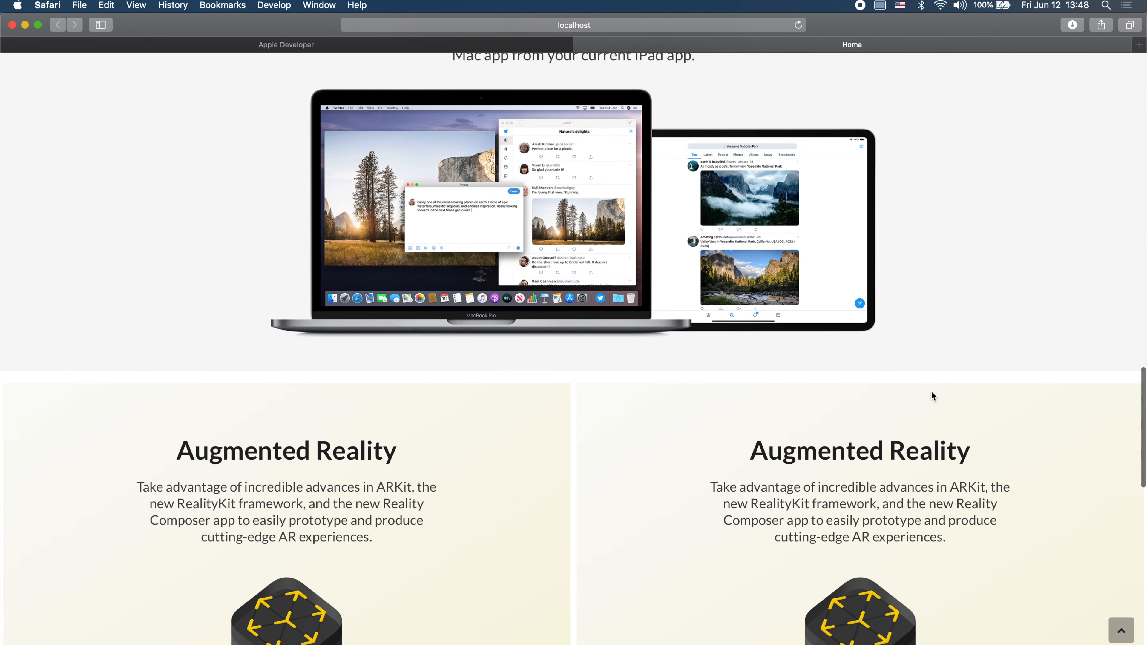
pyautogui.scroll(-8, 900, 491)
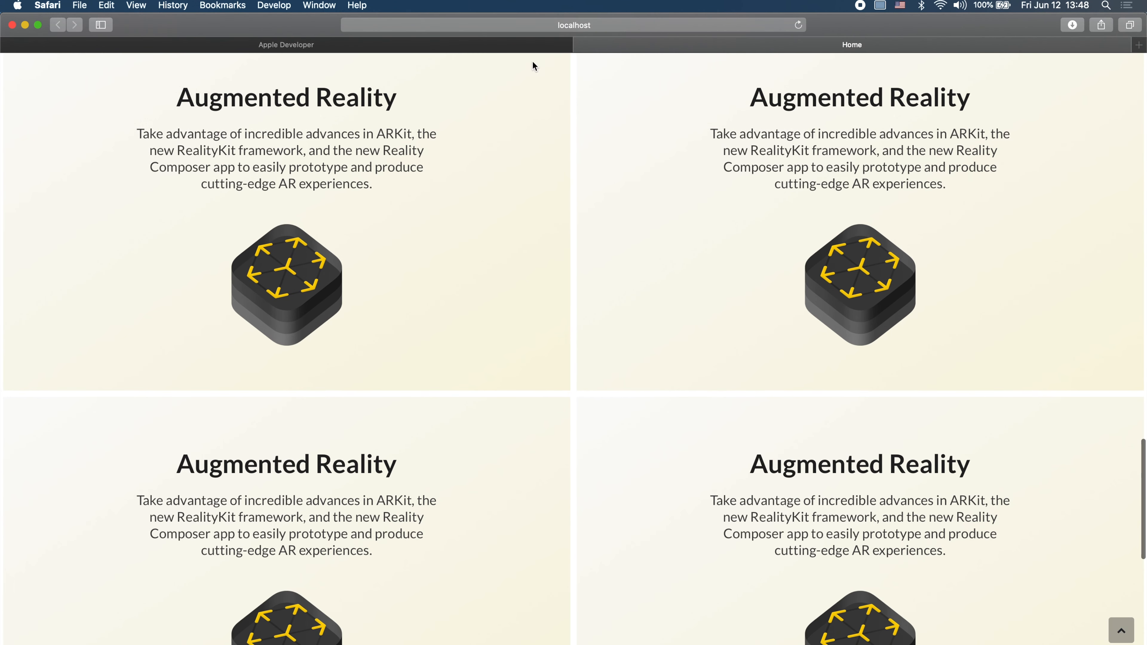
pyautogui.click(538, 44)
pyautogui.click(631, 47)
pyautogui.click(533, 43)
pyautogui.click(666, 43)
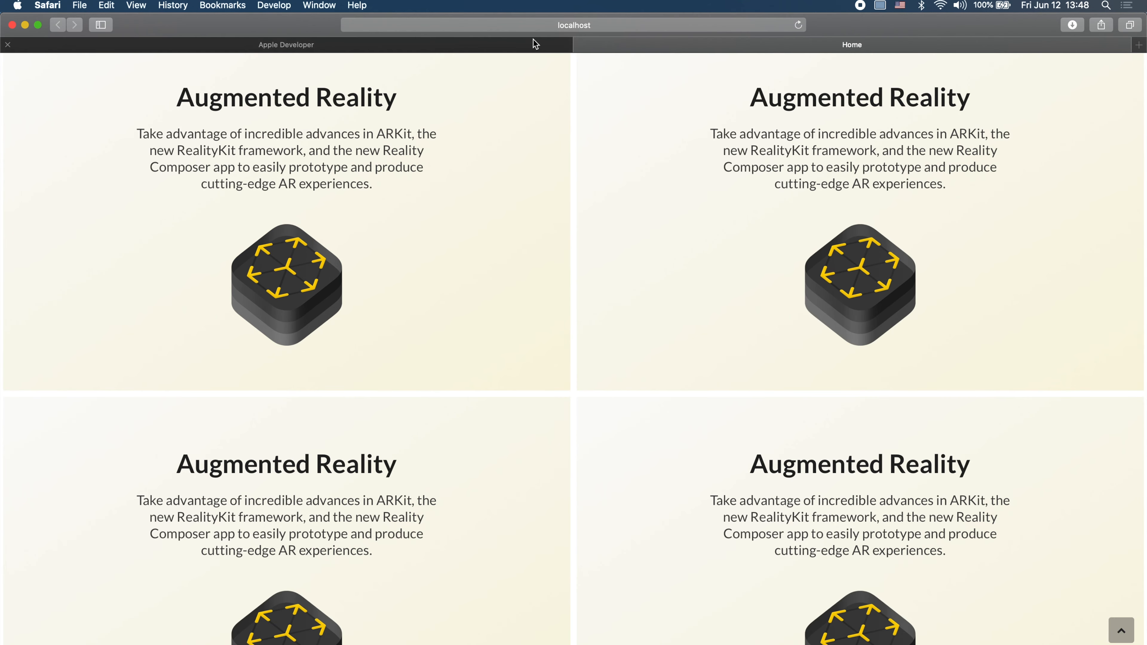
pyautogui.click(539, 44)
pyautogui.scroll(1, 547, 204)
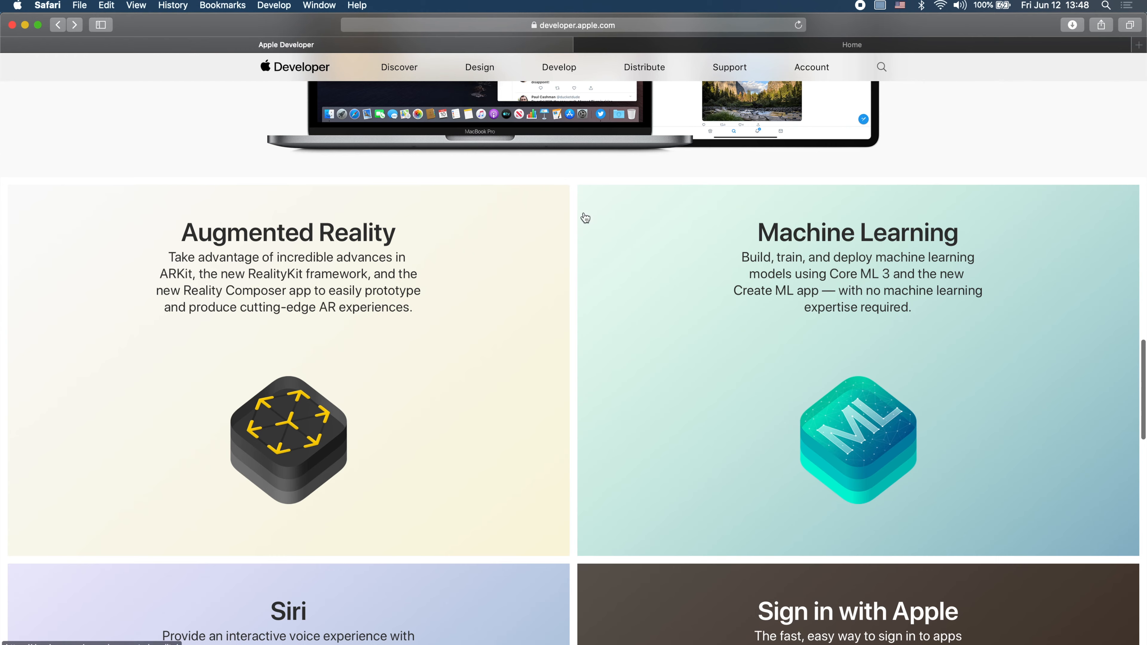
pyautogui.click(737, 45)
pyautogui.press('super+Tab')
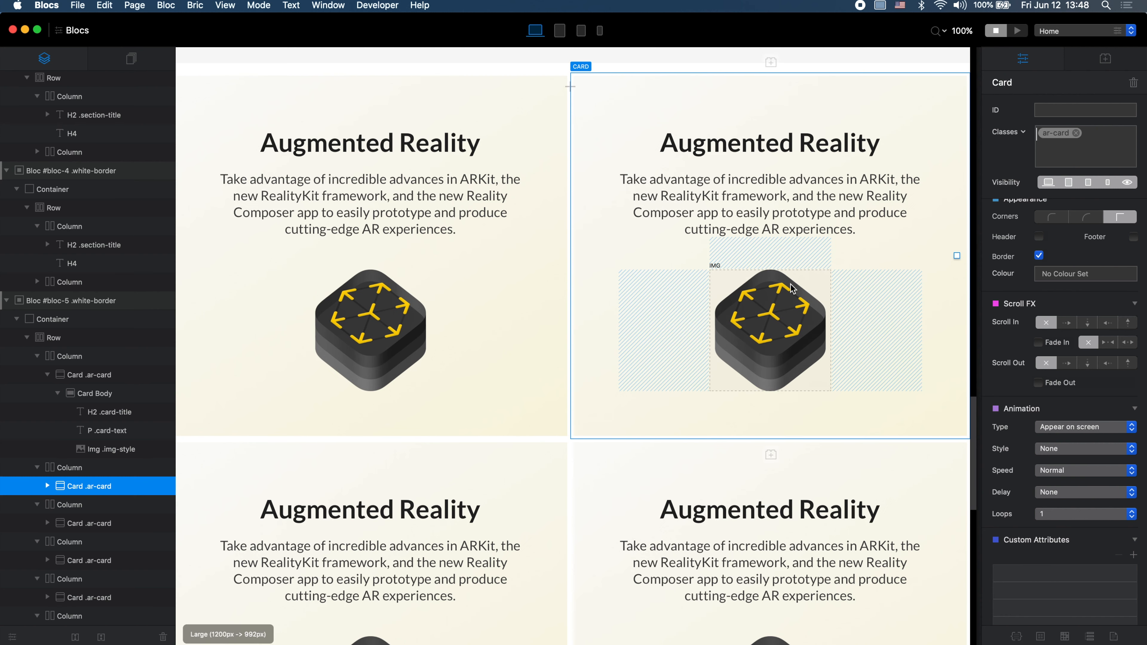
pyautogui.scroll(1, 850, 183)
pyautogui.scroll(3, 850, 183)
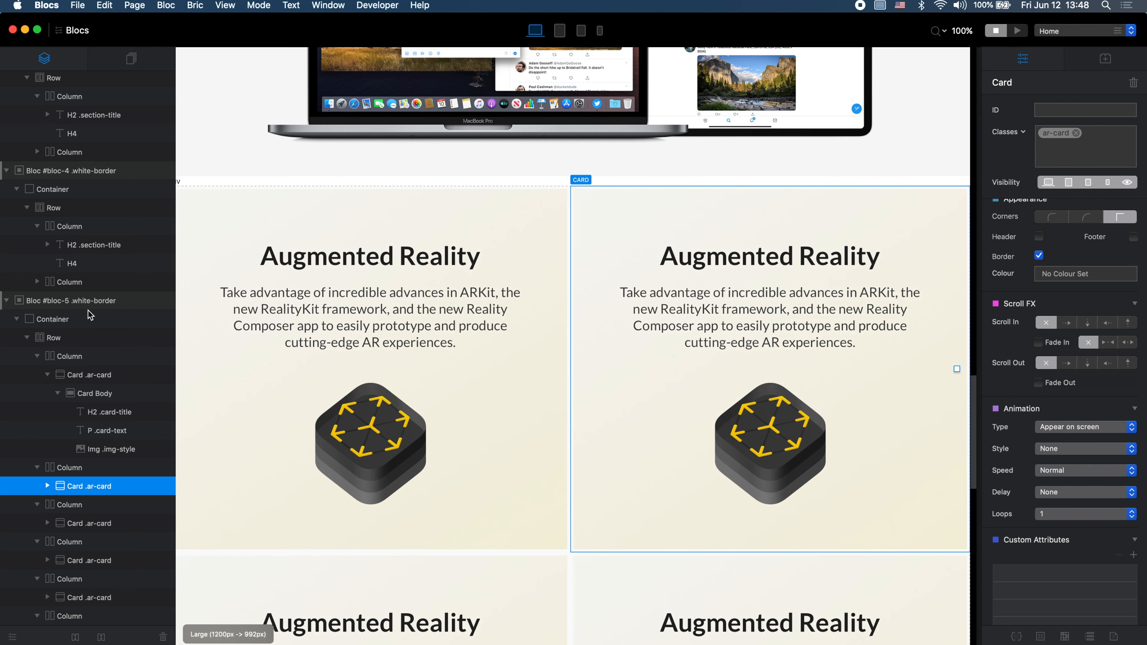
# Step: Remove the white-border class from the bloc-5 card section
pyautogui.click(97, 304)
pyautogui.click(1095, 133)
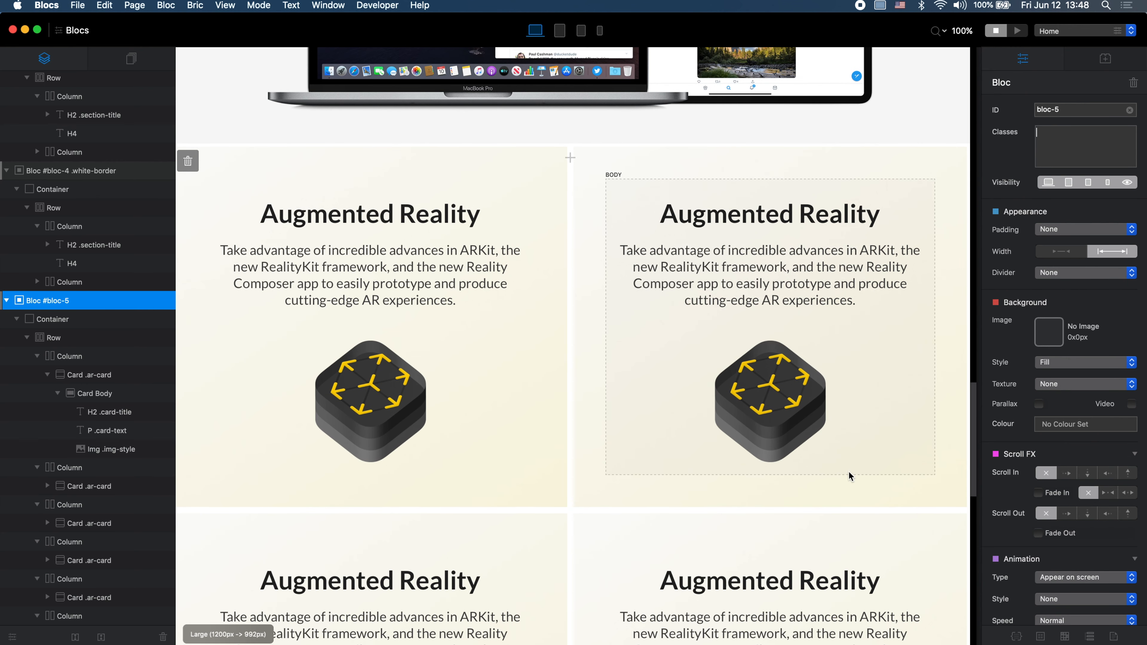
# Step: Set the ar-card class's border width to 7 px, with 14 px on the top edge and 0 px on the bottom edge
pyautogui.click(919, 154)
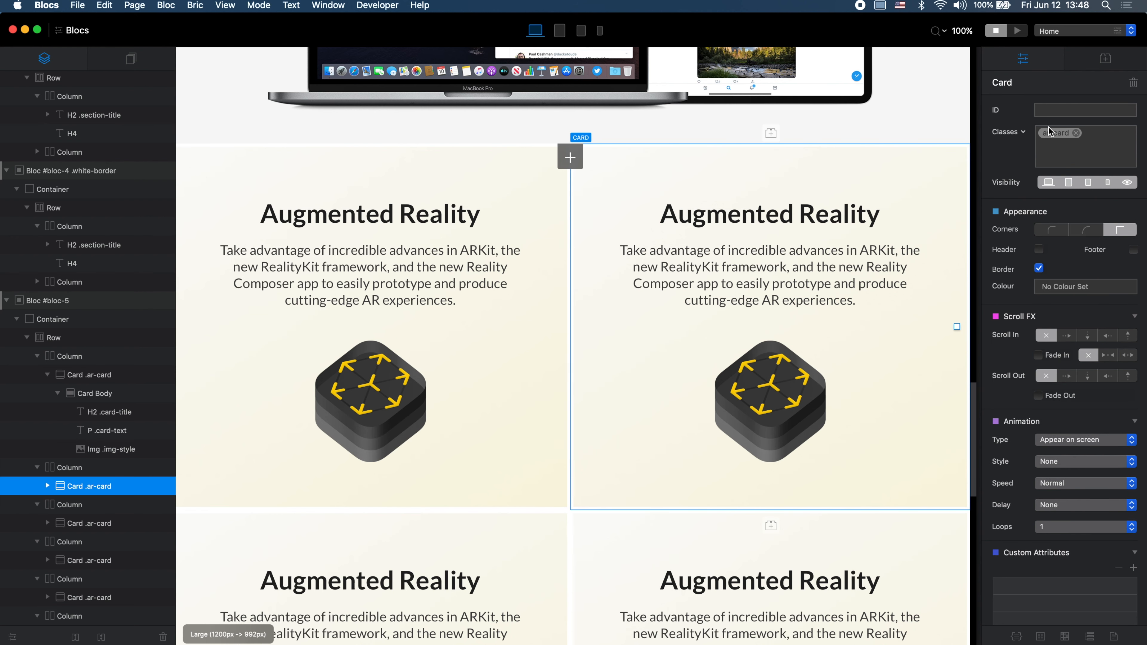
pyautogui.doubleClick(1049, 133)
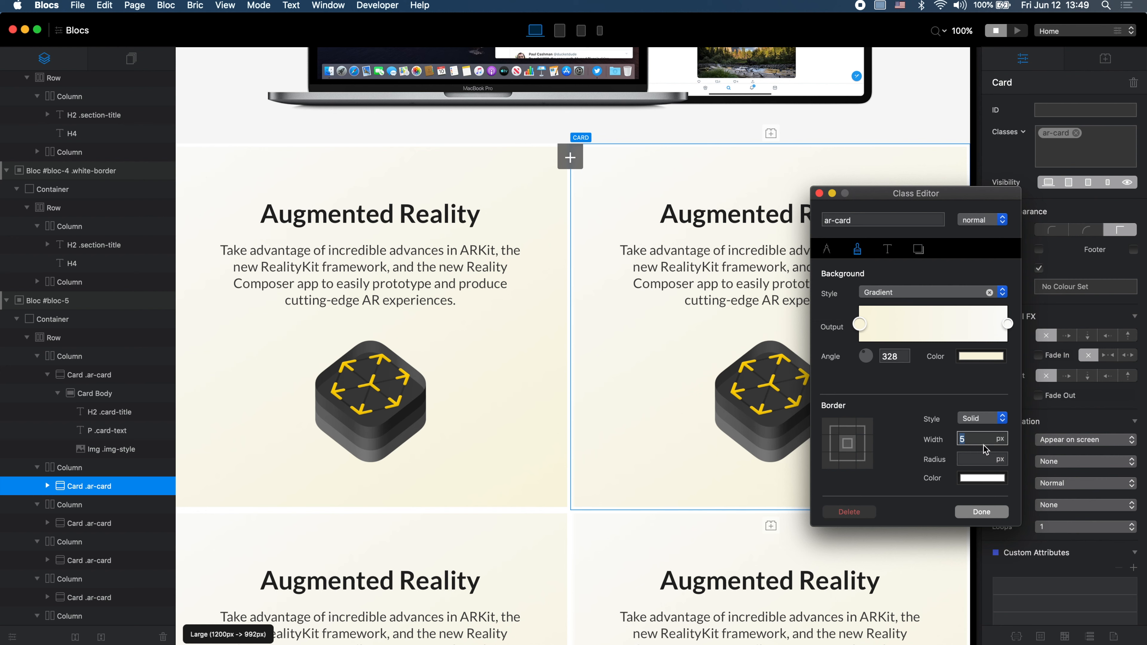
pyautogui.write('7')
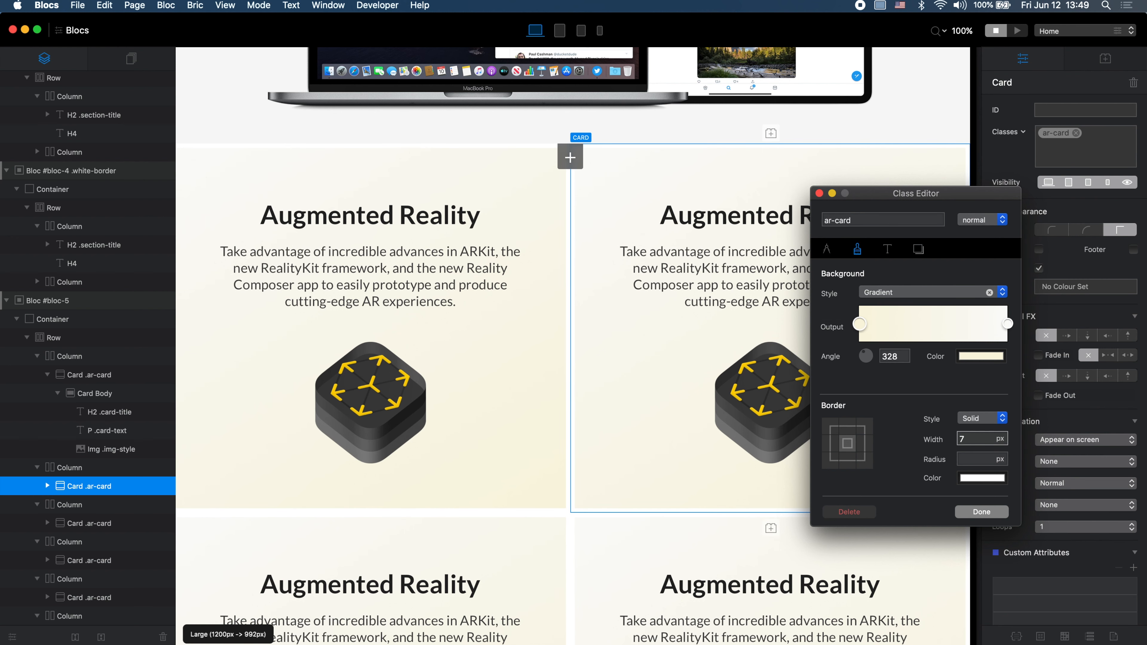
pyautogui.click(851, 429)
pyautogui.moveTo(983, 441); pyautogui.dragTo(955, 441)
pyautogui.write('14')
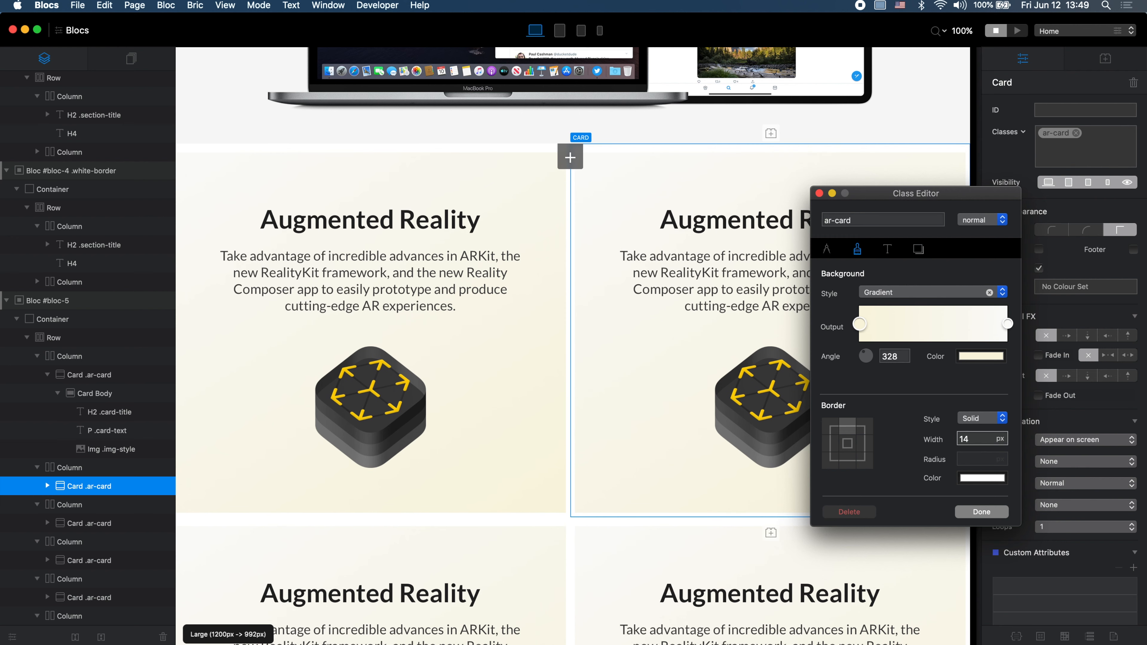
pyautogui.click(851, 463)
pyautogui.moveTo(957, 439); pyautogui.dragTo(938, 440)
pyautogui.write('0')
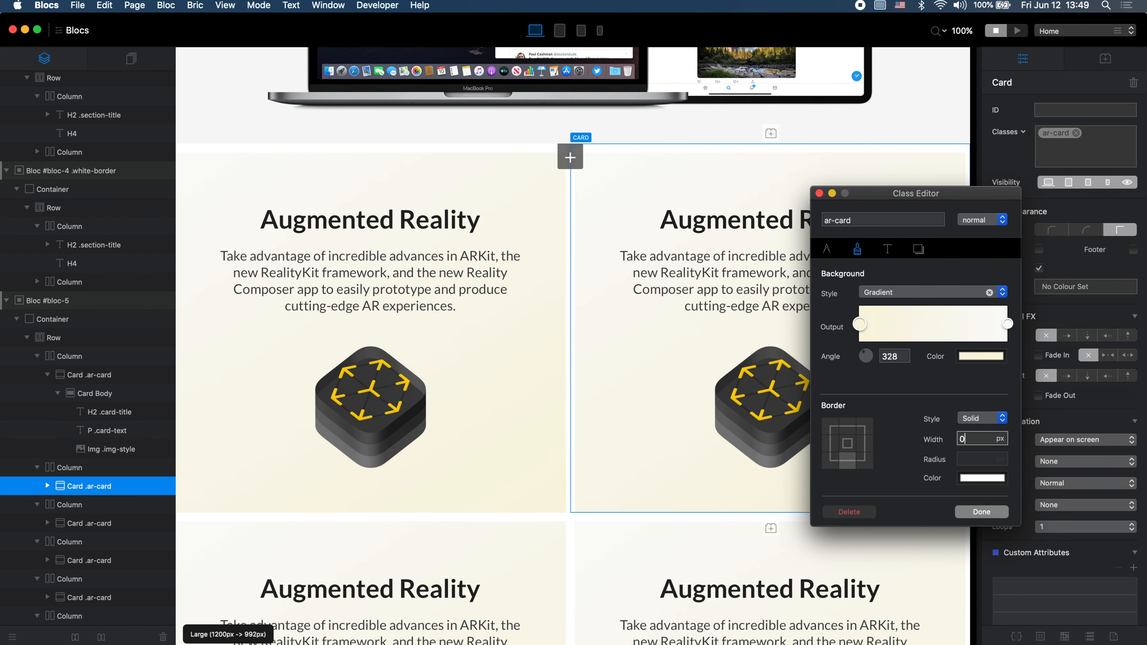
pyautogui.click(981, 512)
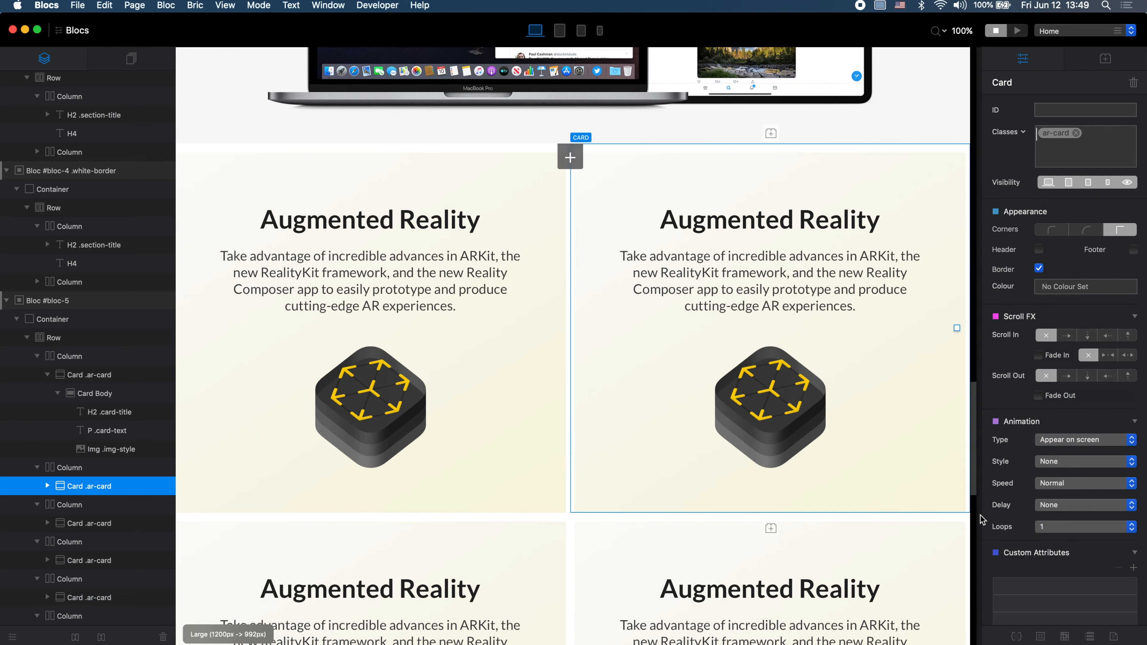
# Step: Preview the page in Safari, compare the card gaps with the Apple Developer reference, and return to Blocs
pyautogui.press('super+p')
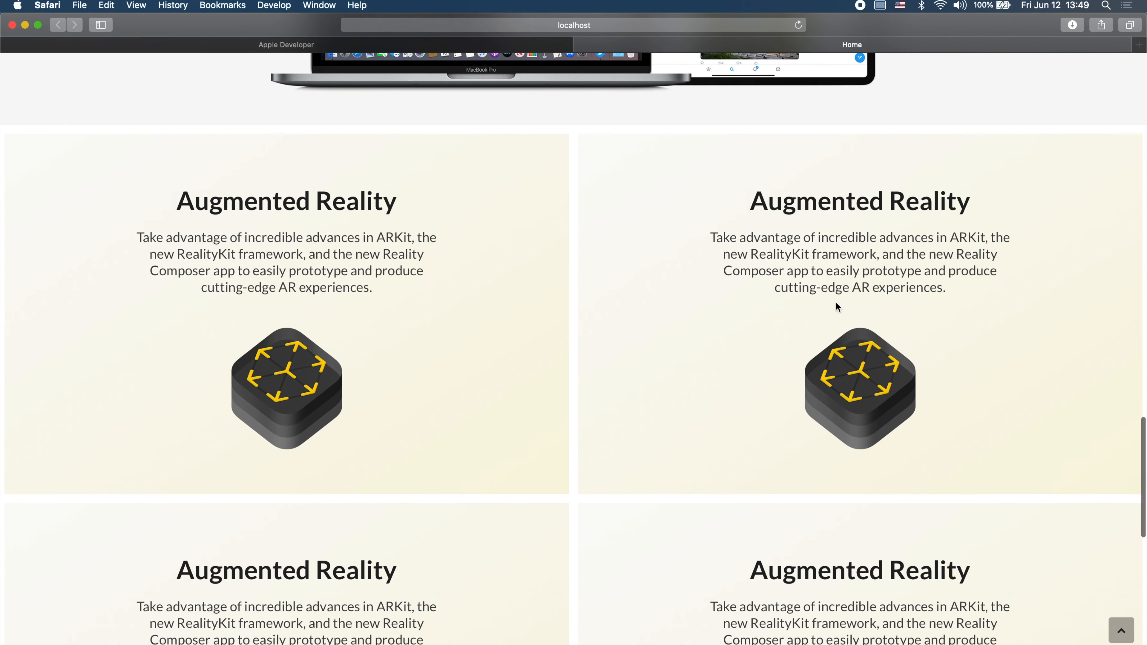
pyautogui.scroll(-12, 836, 308)
pyautogui.scroll(17, 836, 307)
pyautogui.scroll(-15, 835, 303)
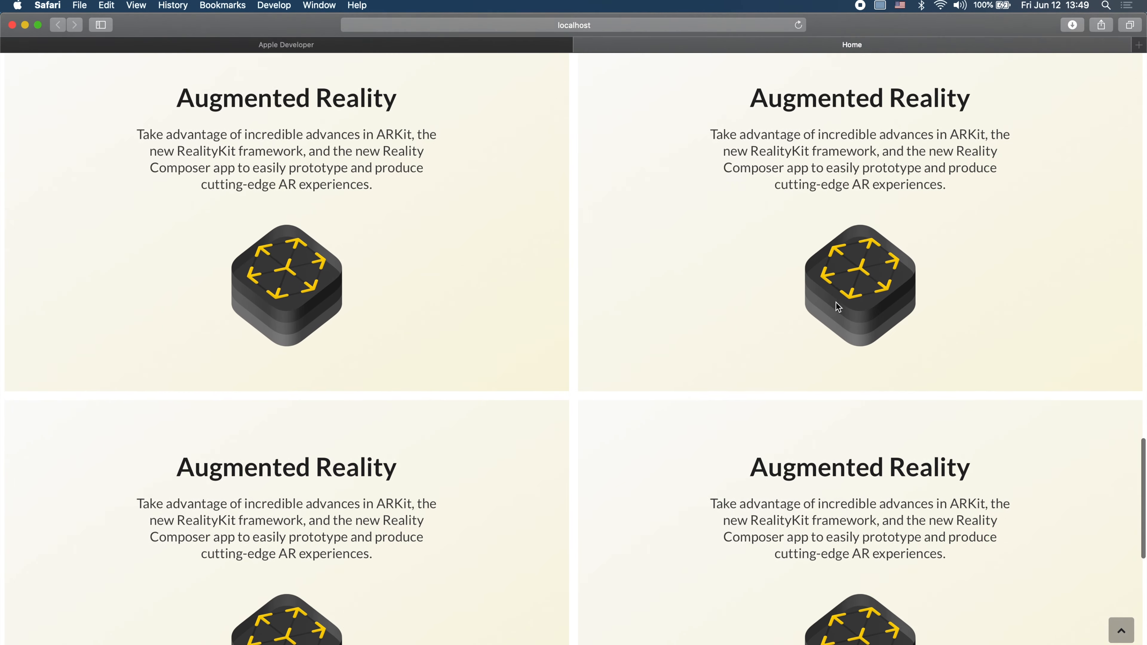
pyautogui.scroll(15, 835, 301)
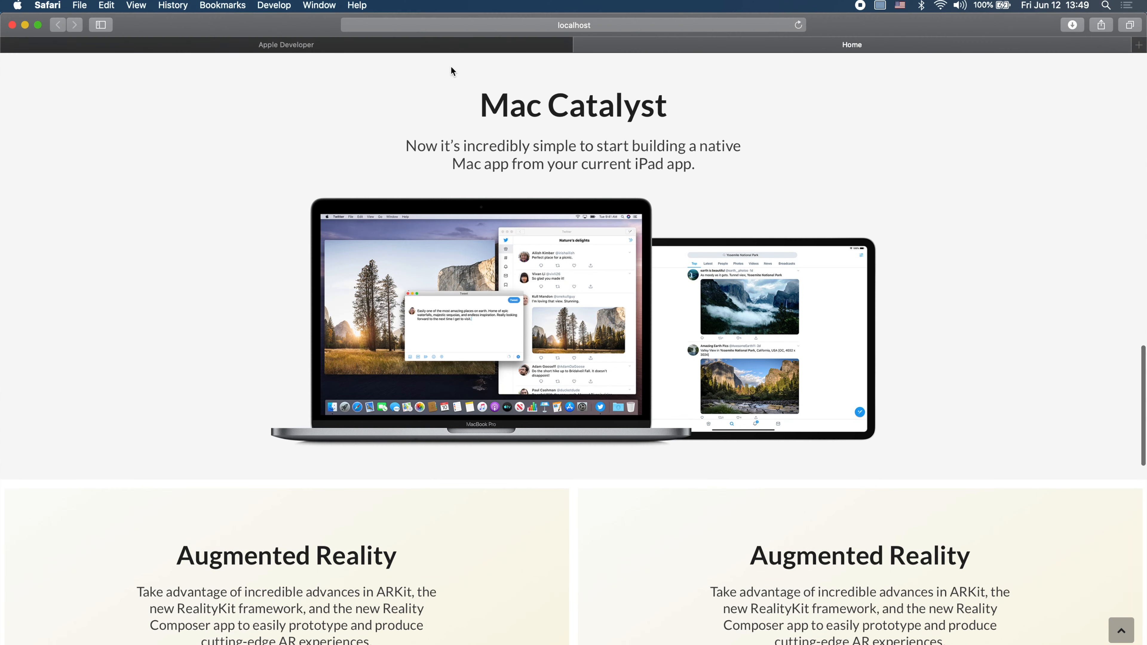
pyautogui.click(461, 44)
pyautogui.scroll(-15, 766, 342)
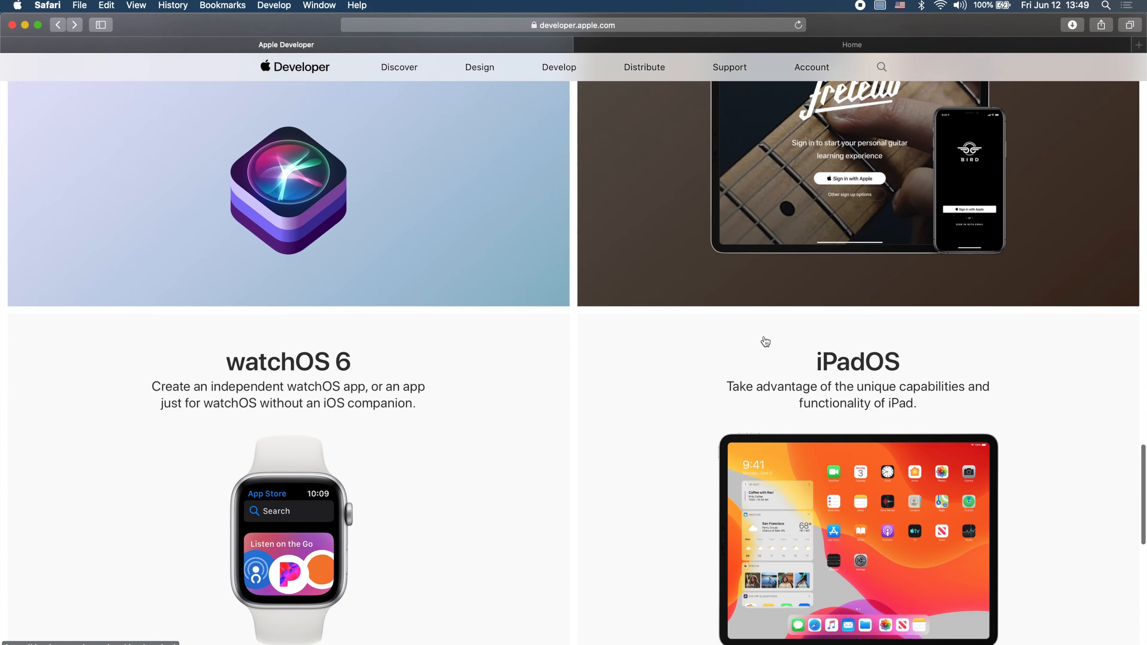
pyautogui.scroll(15, 766, 341)
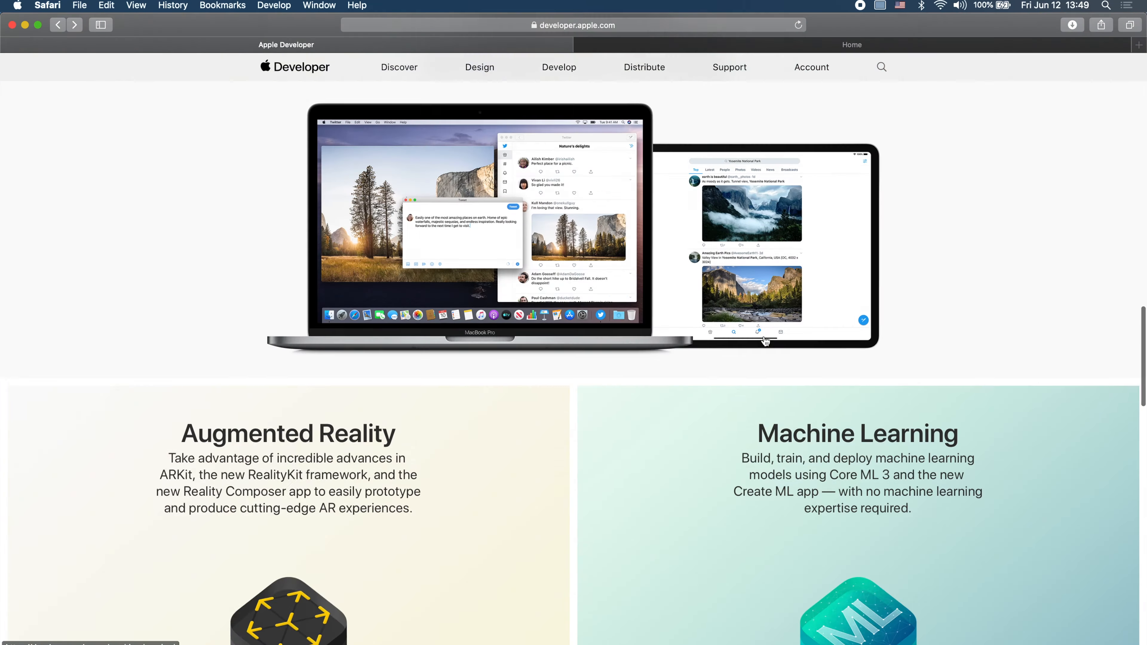
pyautogui.scroll(-10, 766, 342)
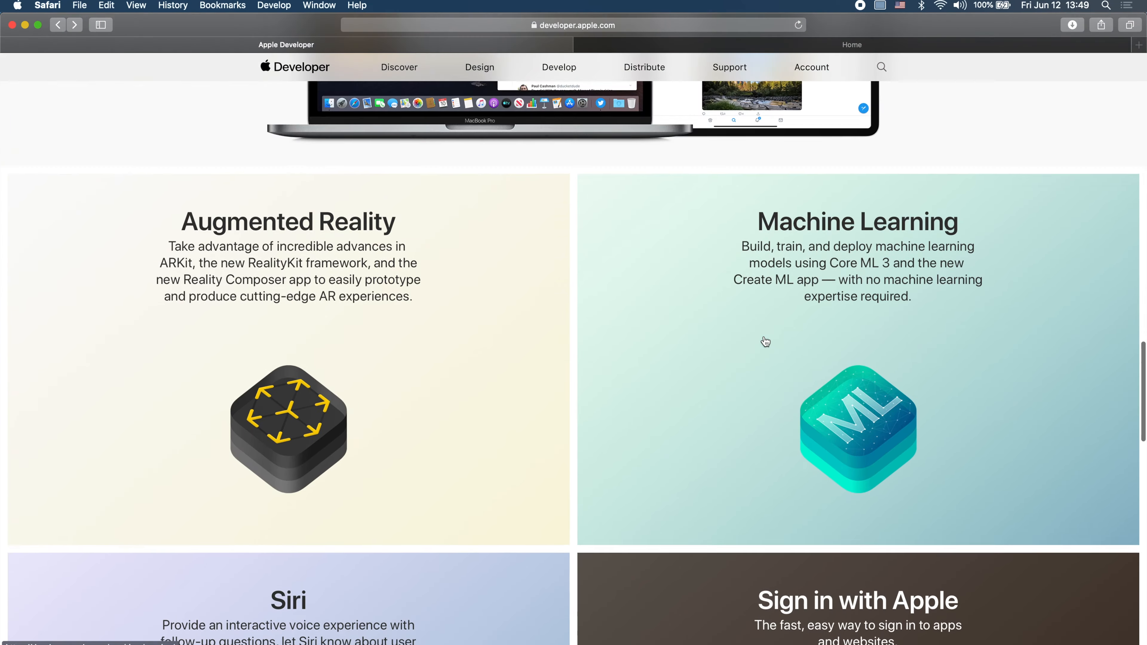
pyautogui.press('super+Tab')
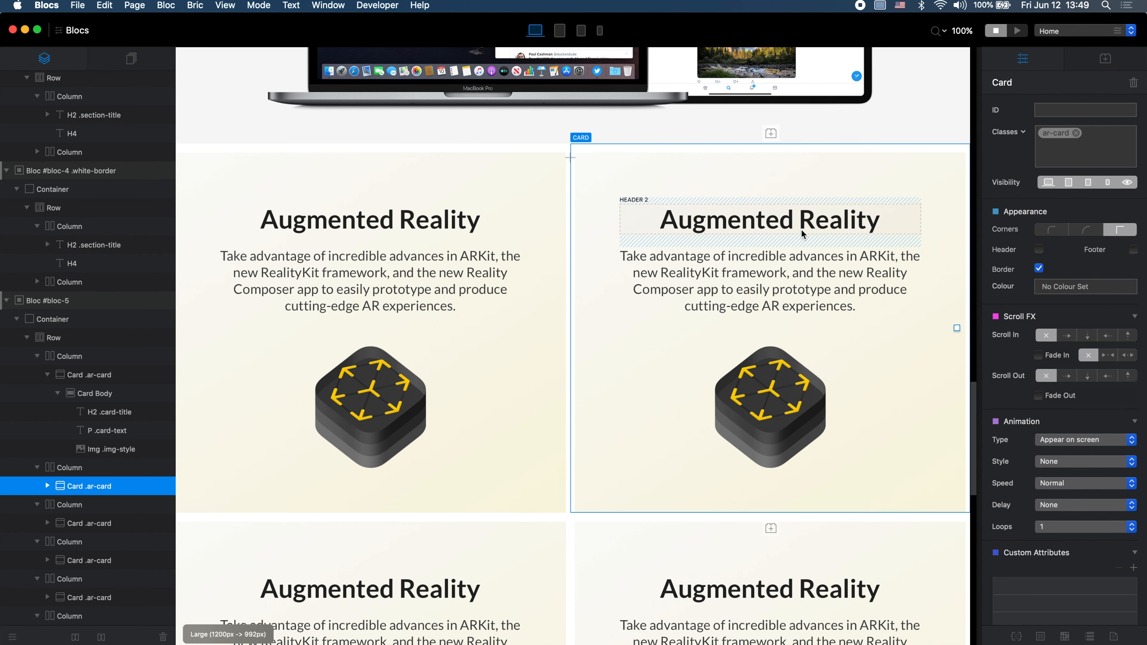
pyautogui.press('super+Tab')
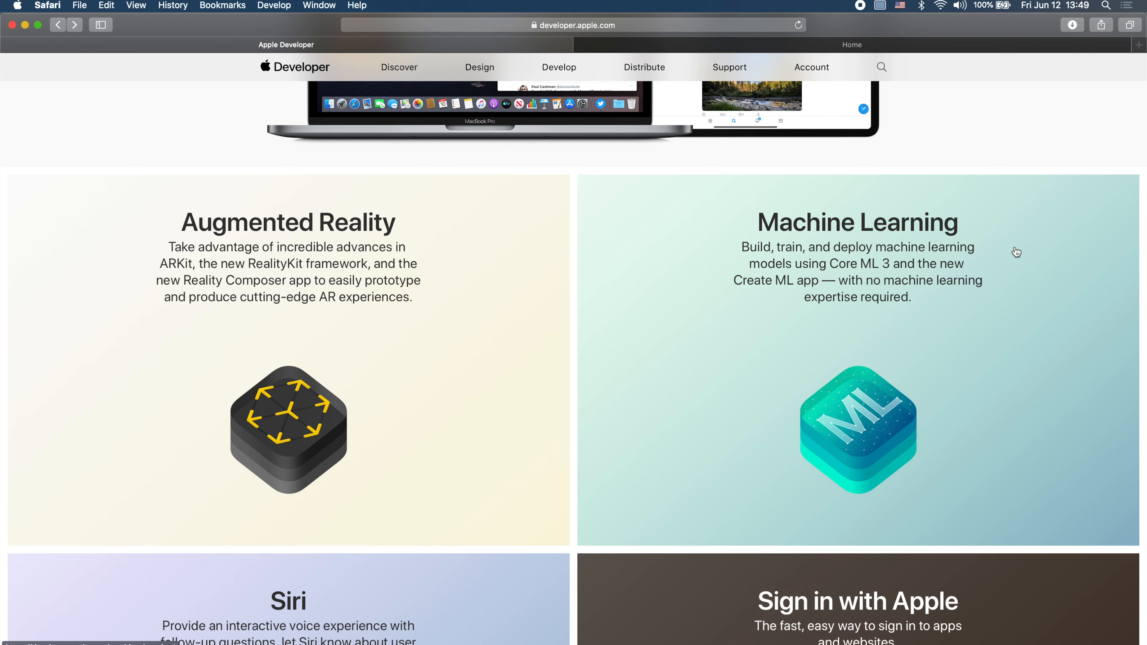
pyautogui.press('super+Tab')
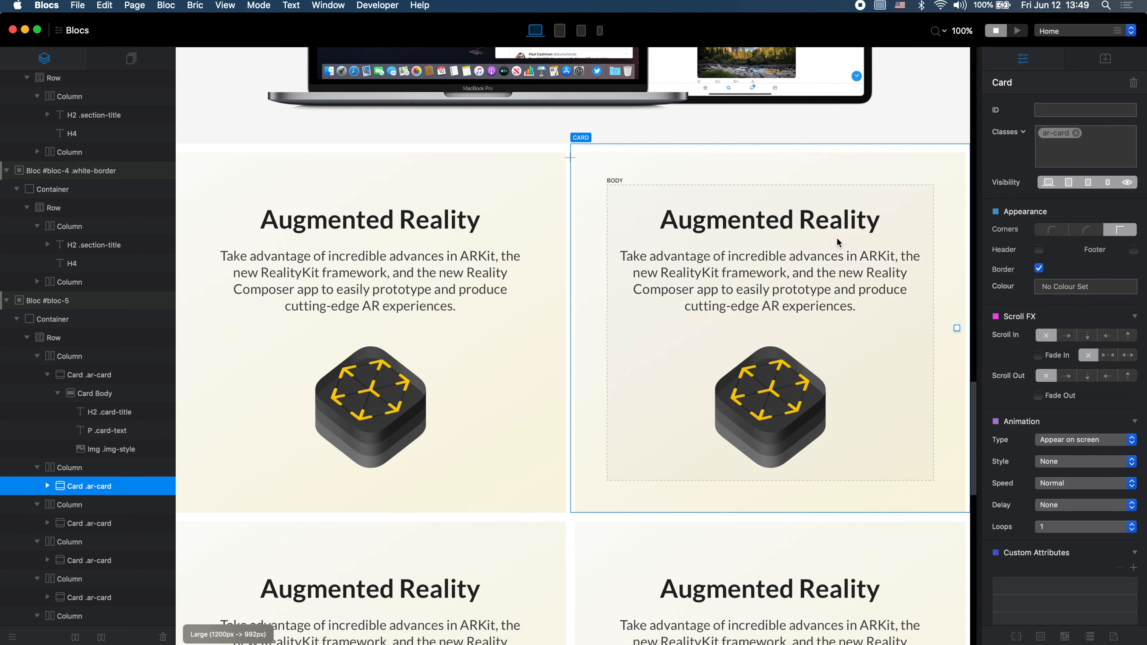
# Step: Check the reference's second card in Safari and change the second card's title in Blocs to "Machine Learning"
pyautogui.press('super+Tab')
pyautogui.press('super+Tab')
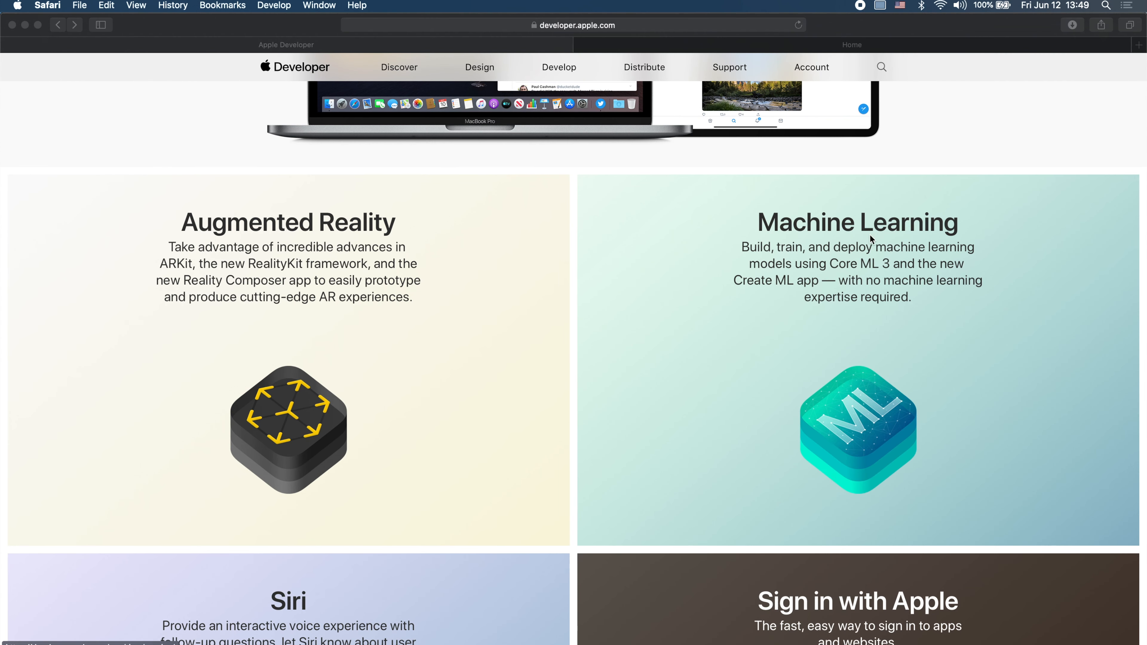
pyautogui.doubleClick(858, 224)
pyautogui.write('Machine')
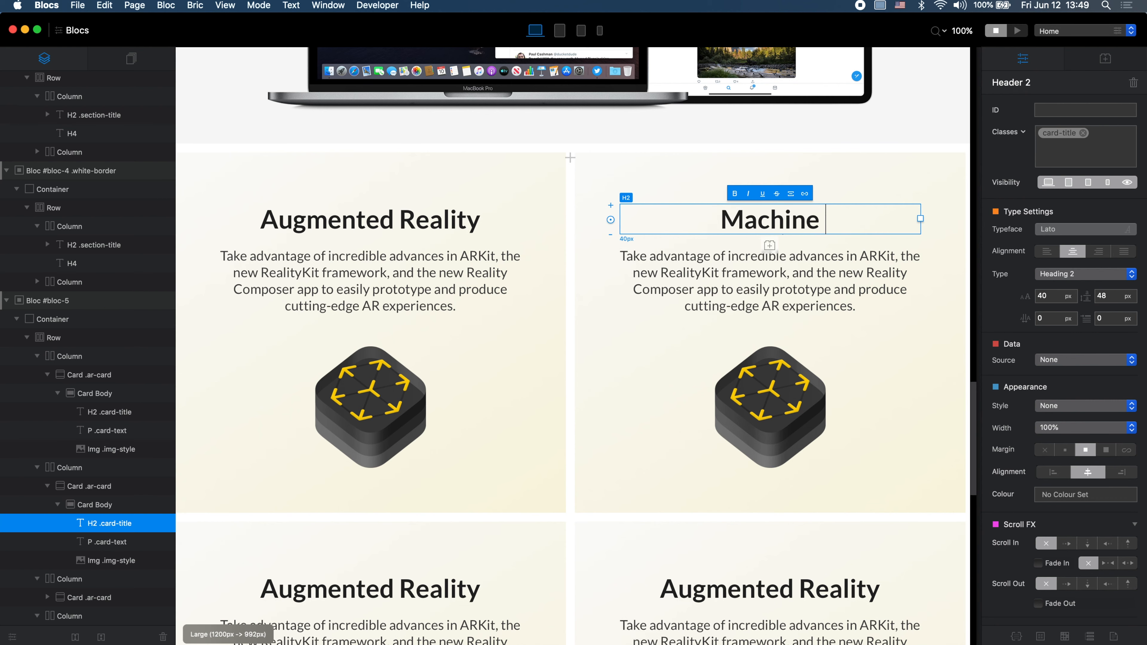
pyautogui.write(' Learning')
# Step: Check the reference card's description in Safari and lower the Blocs window so that text stays readable above it
pyautogui.press('super+Tab')
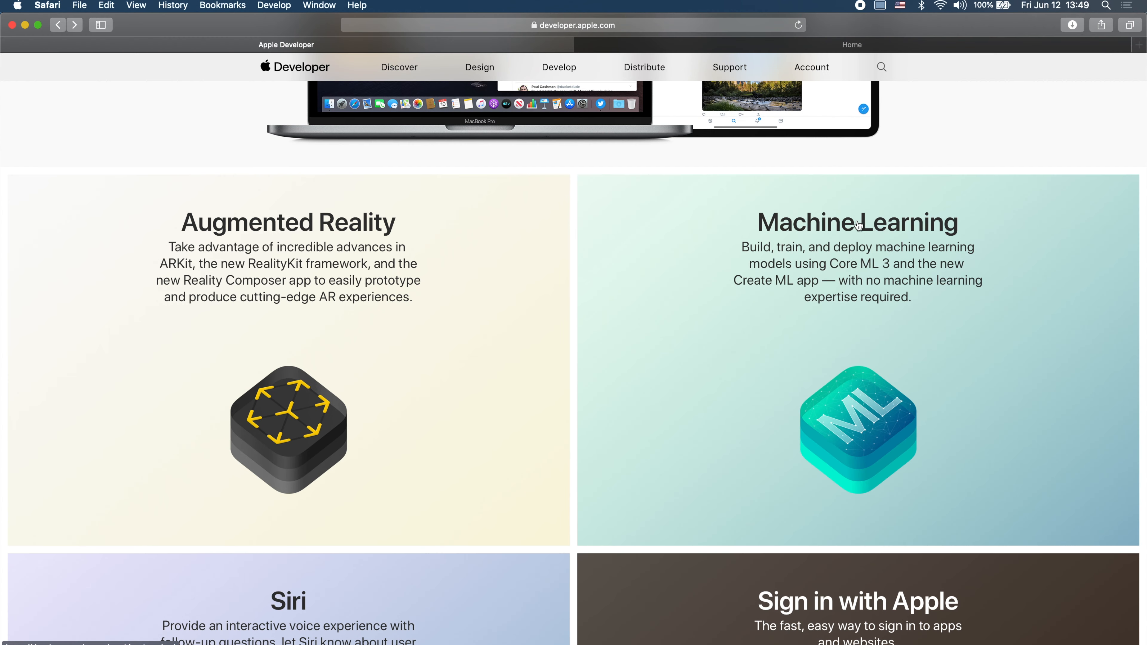
pyautogui.press('super+Tab')
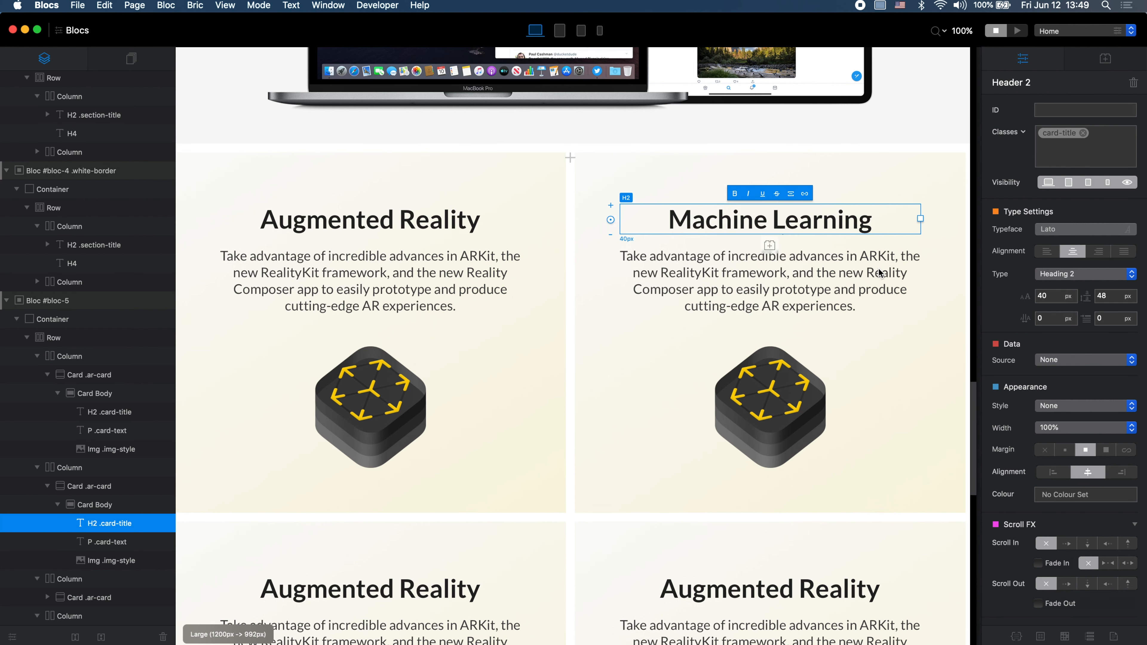
pyautogui.press('super+Tab')
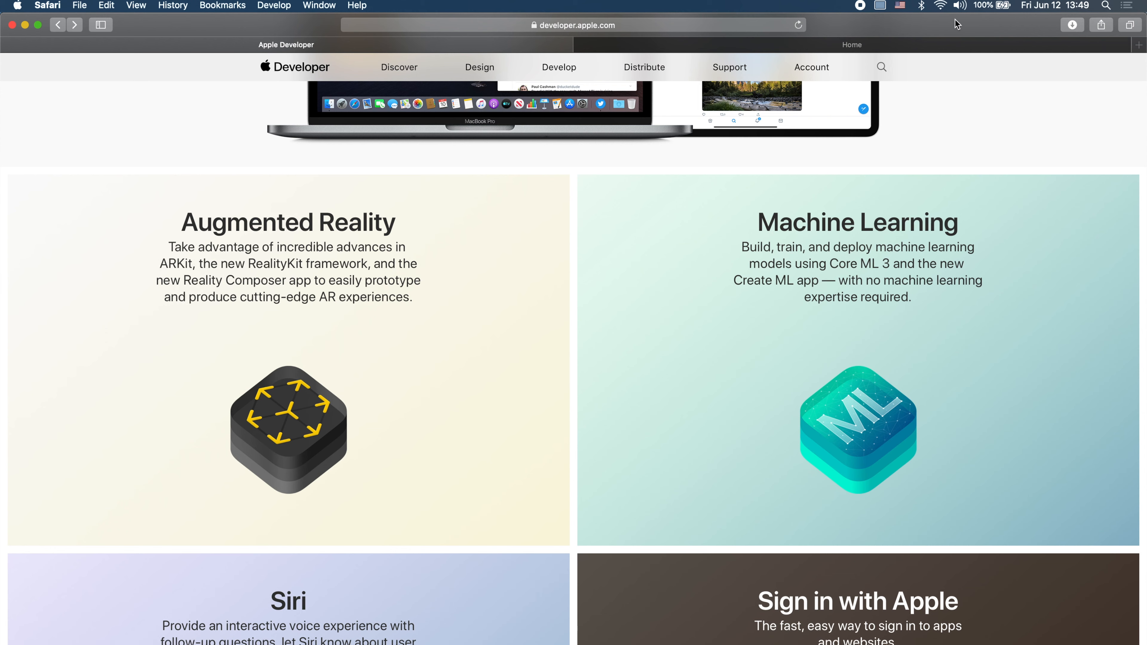
pyautogui.press('super+Tab')
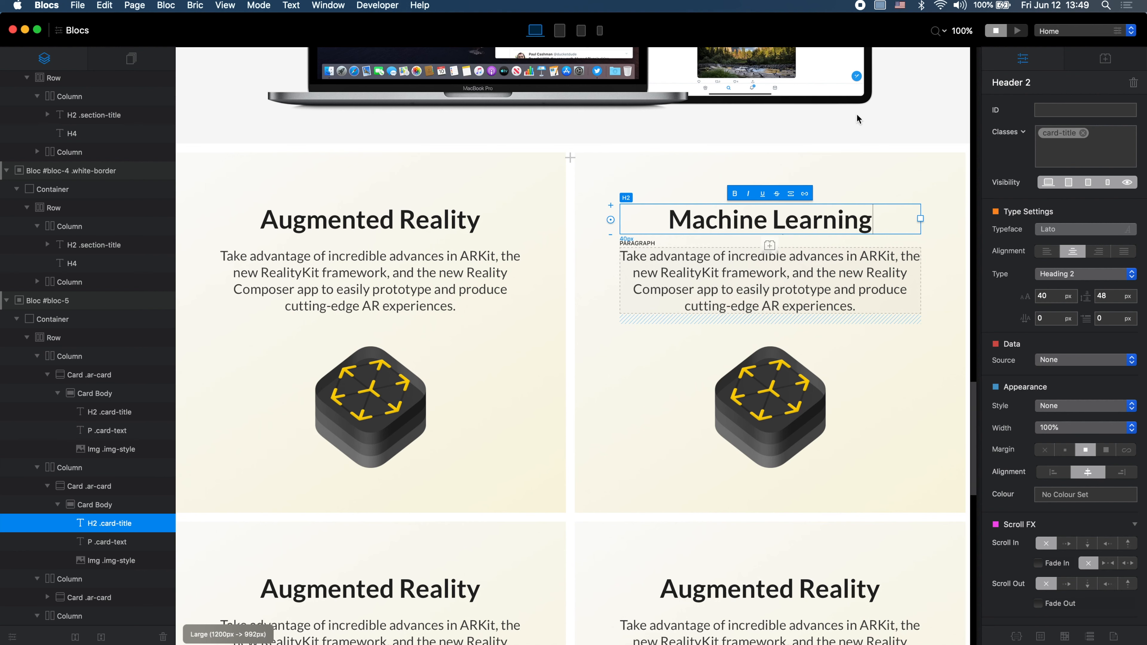
pyautogui.moveTo(878, 18); pyautogui.dragTo(876, 314)
# Step: Replace the second card's paragraph with "Build, train, deploy machine learning models using Core ML 3 and the new create ML app - with no machine learning expertise required."
pyautogui.tripleClick(840, 583)
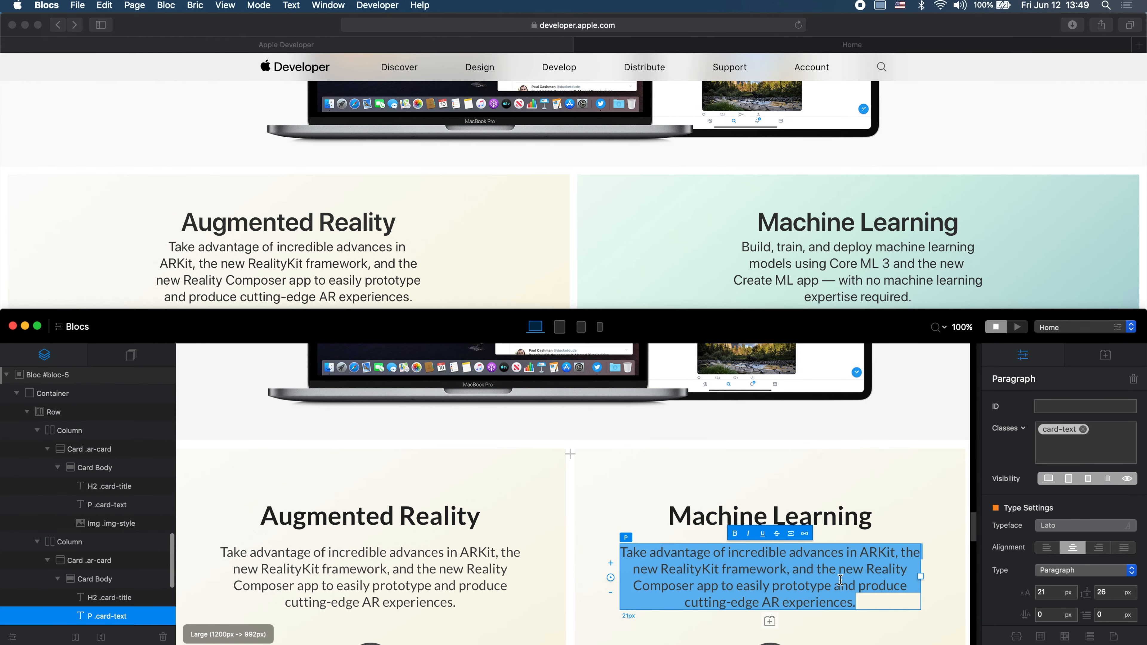
pyautogui.write('Build, train, deploy machine learning models using Core M')
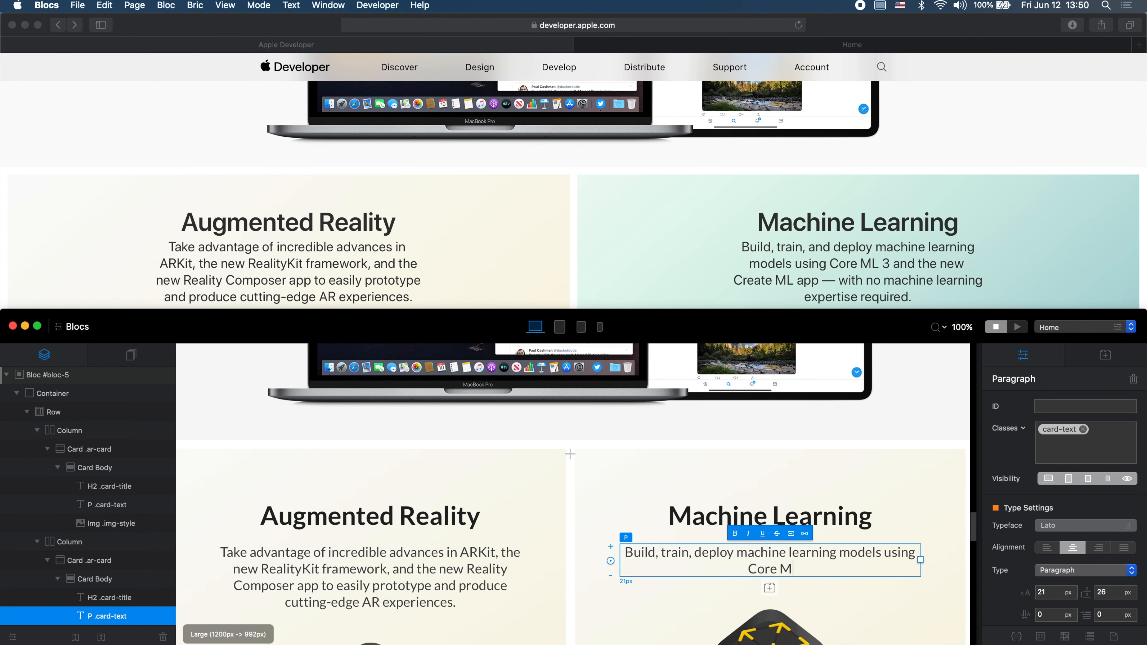
pyautogui.write('L 3 and the new create ML app - with no machine learning expertise required.')
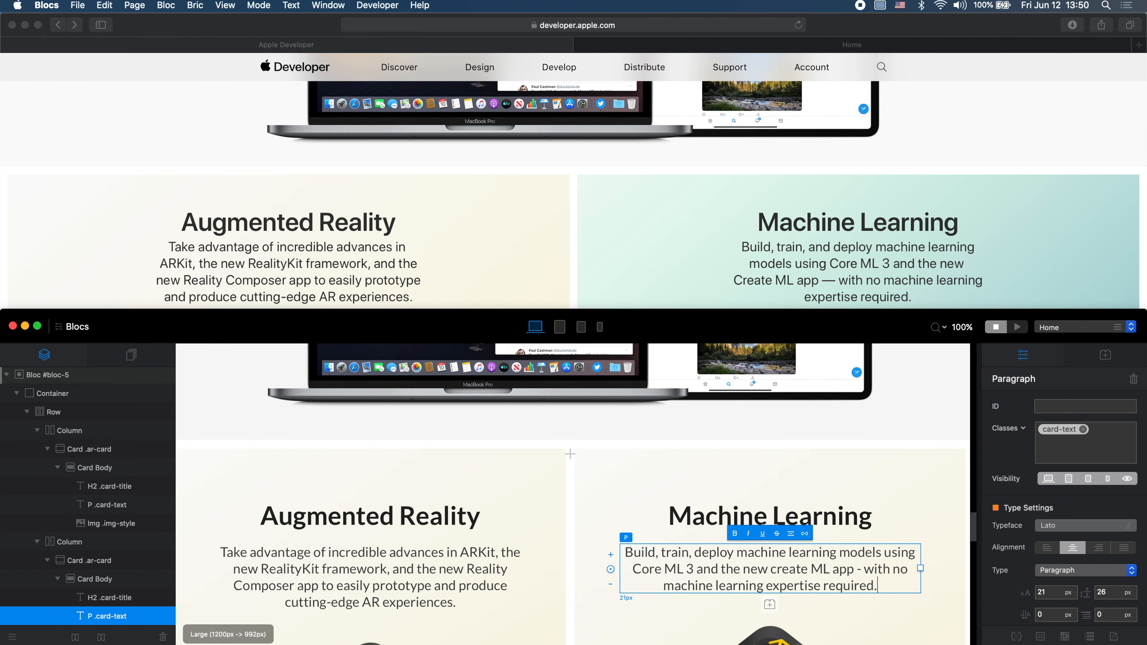
# Step: Replace the Machine Learning card's image with coreml.png from the Asset Manager and close the manager
pyautogui.scroll(-5, 792, 489)
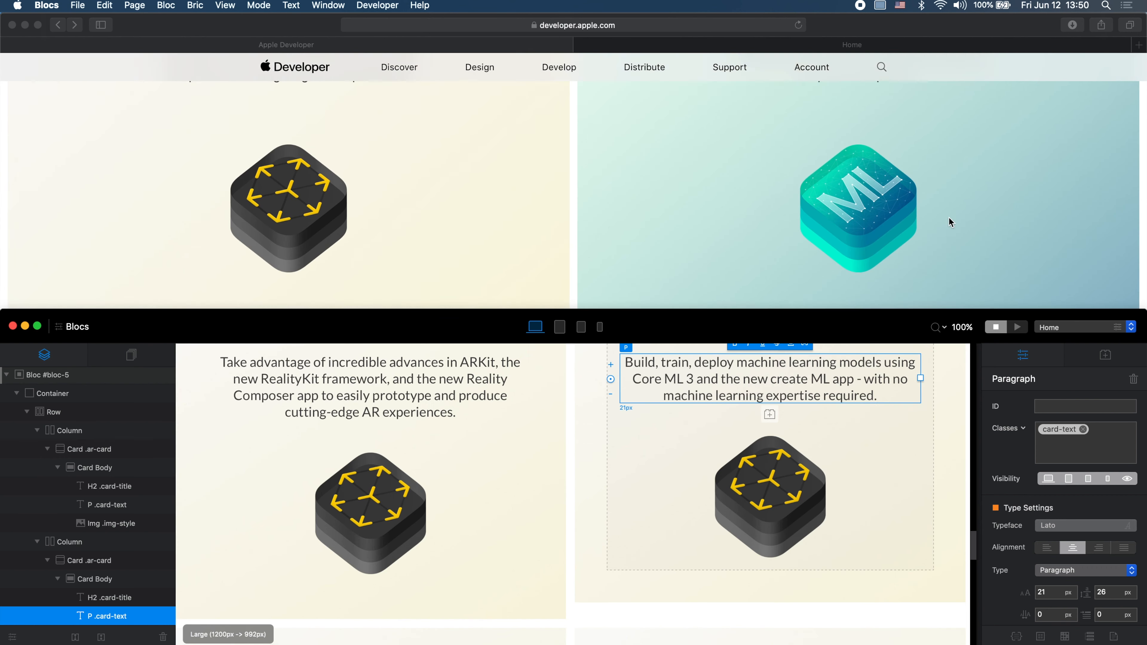
pyautogui.doubleClick(791, 489)
pyautogui.click(786, 389)
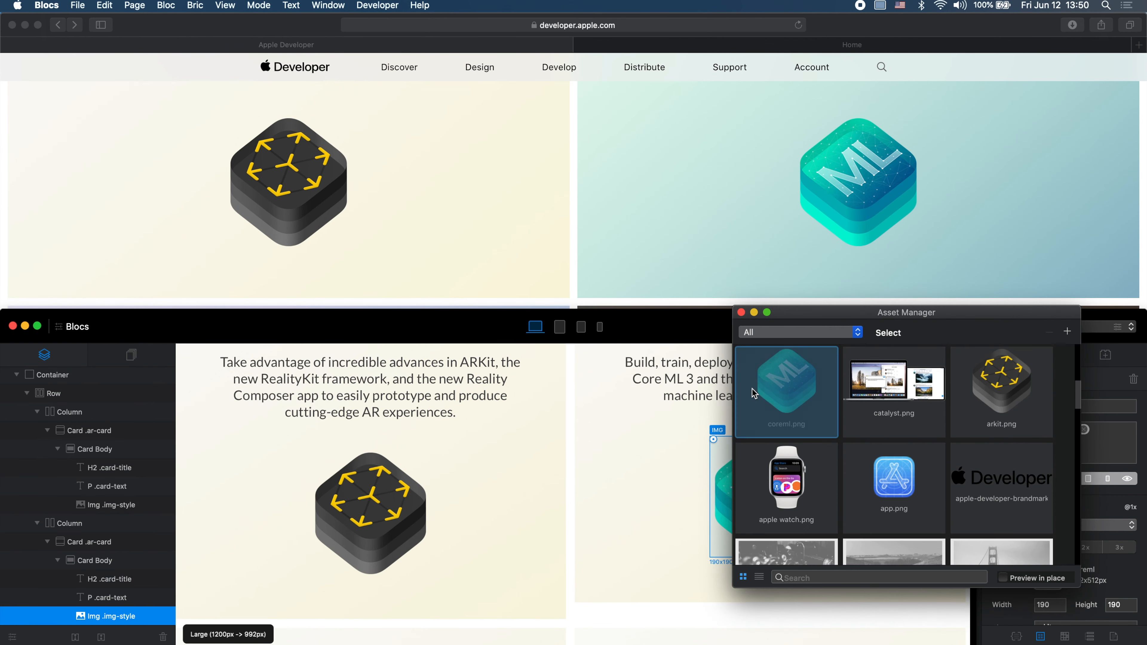
pyautogui.click(741, 312)
# Step: Compare the Machine Learning card with the Safari reference, and move the Blocs window back up to review the first card row
pyautogui.scroll(2, 871, 431)
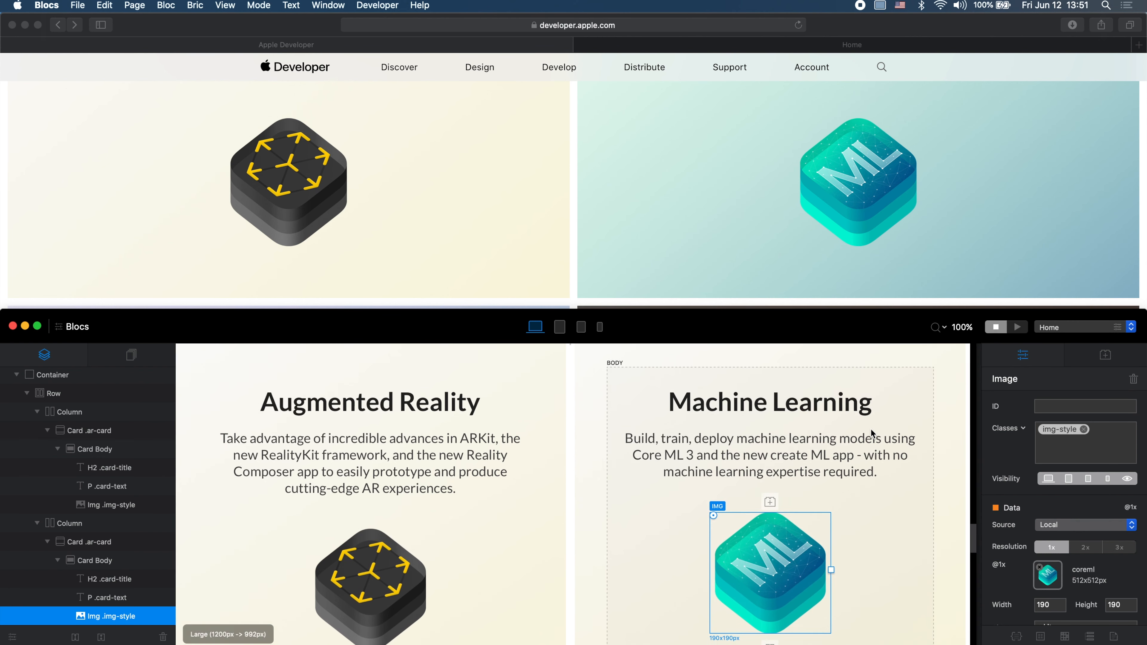
pyautogui.scroll(-2, 872, 431)
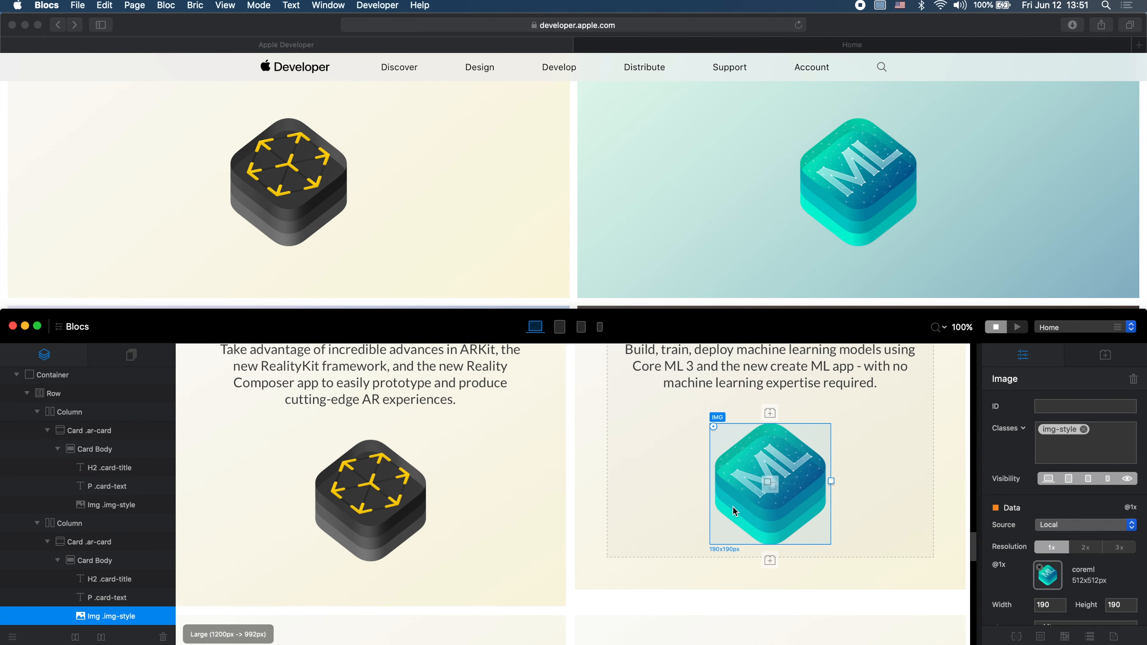
pyautogui.scroll(-2, 436, 591)
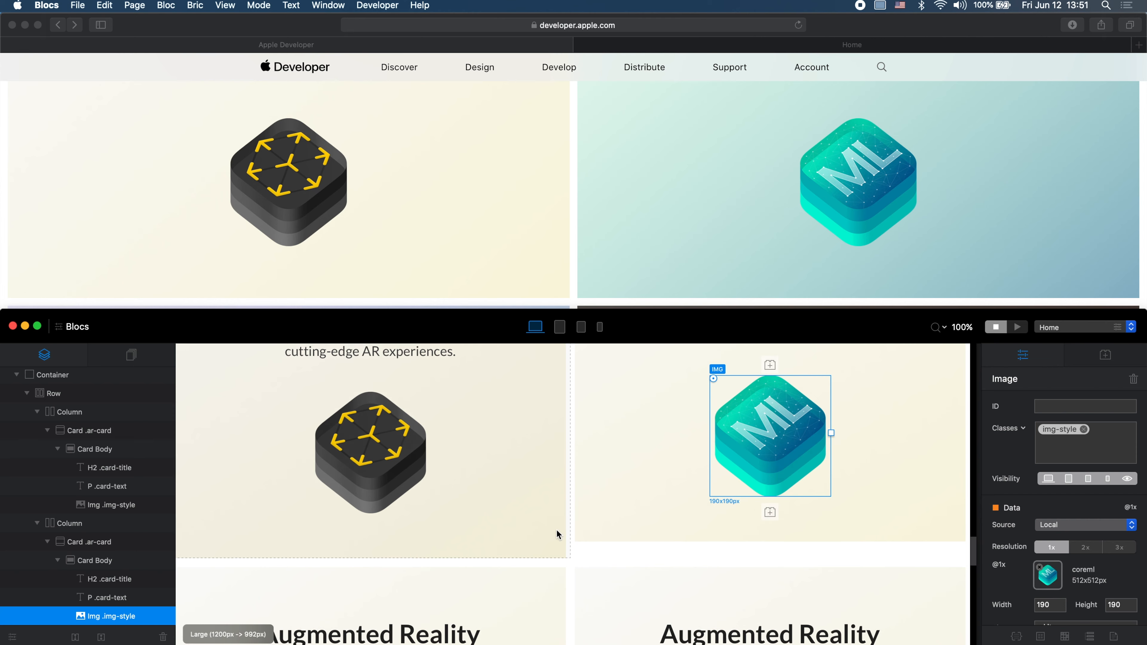
pyautogui.scroll(6, 560, 540)
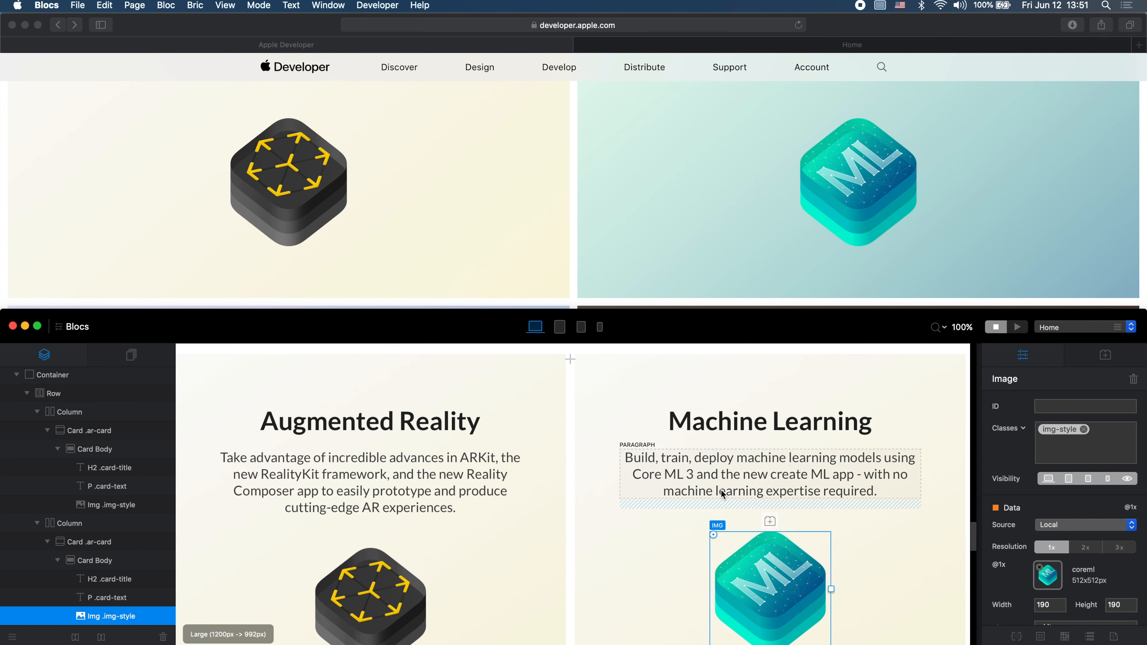
pyautogui.scroll(5, 816, 184)
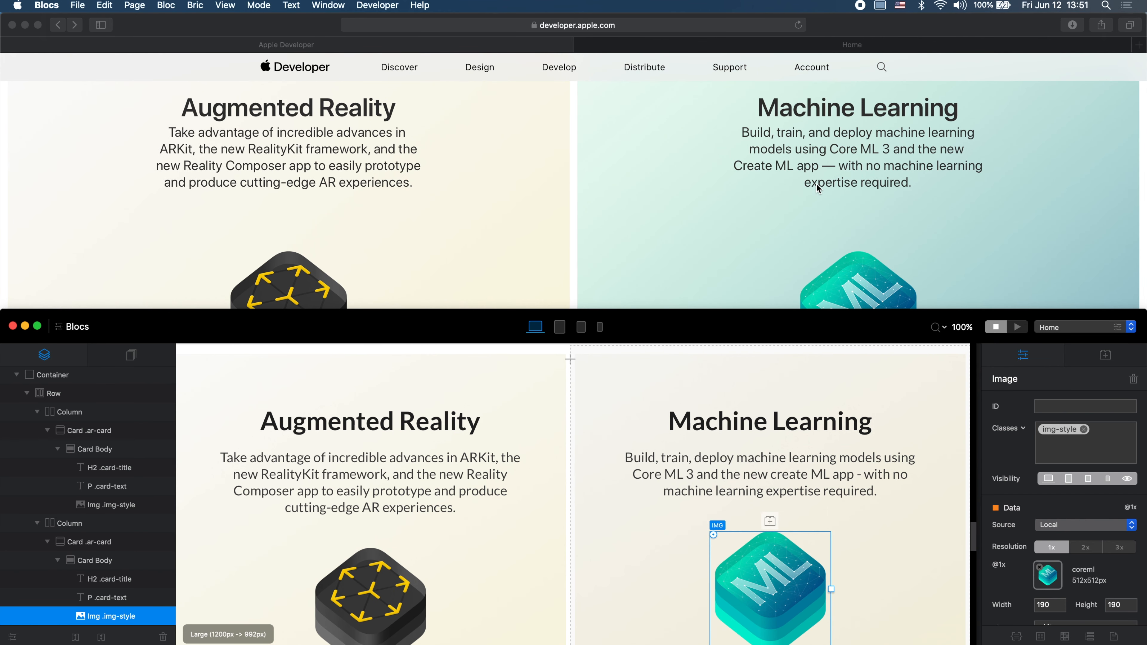
pyautogui.scroll(-4, 816, 184)
pyautogui.scroll(-7, 620, 518)
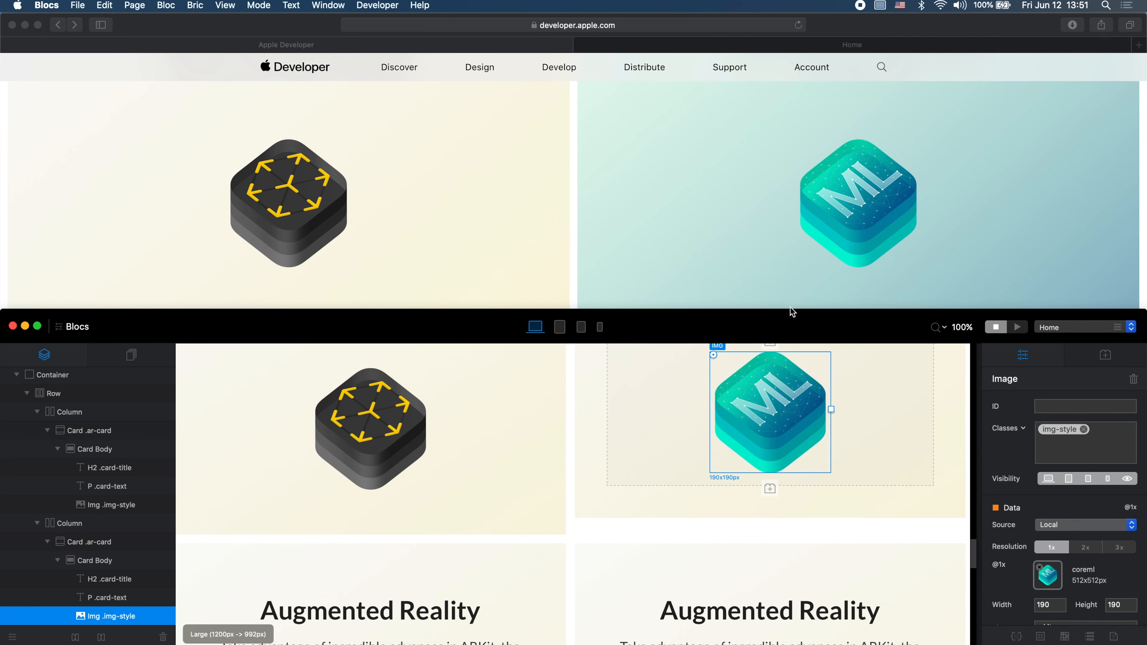
pyautogui.moveTo(796, 310); pyautogui.dragTo(888, 6)
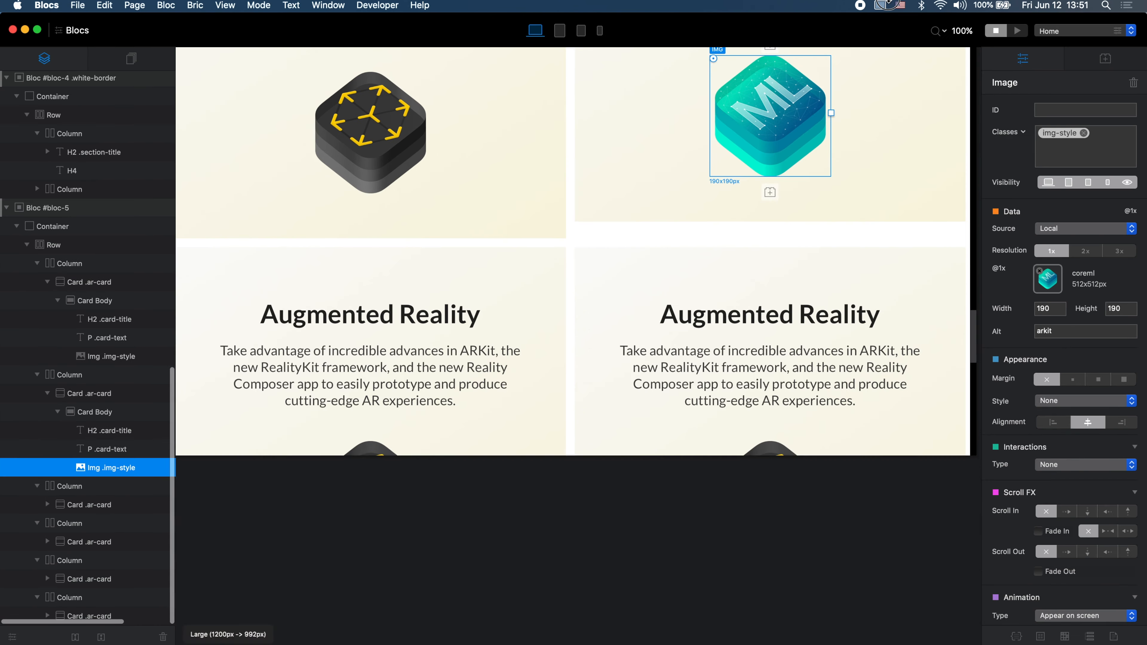
pyautogui.scroll(10, 848, 176)
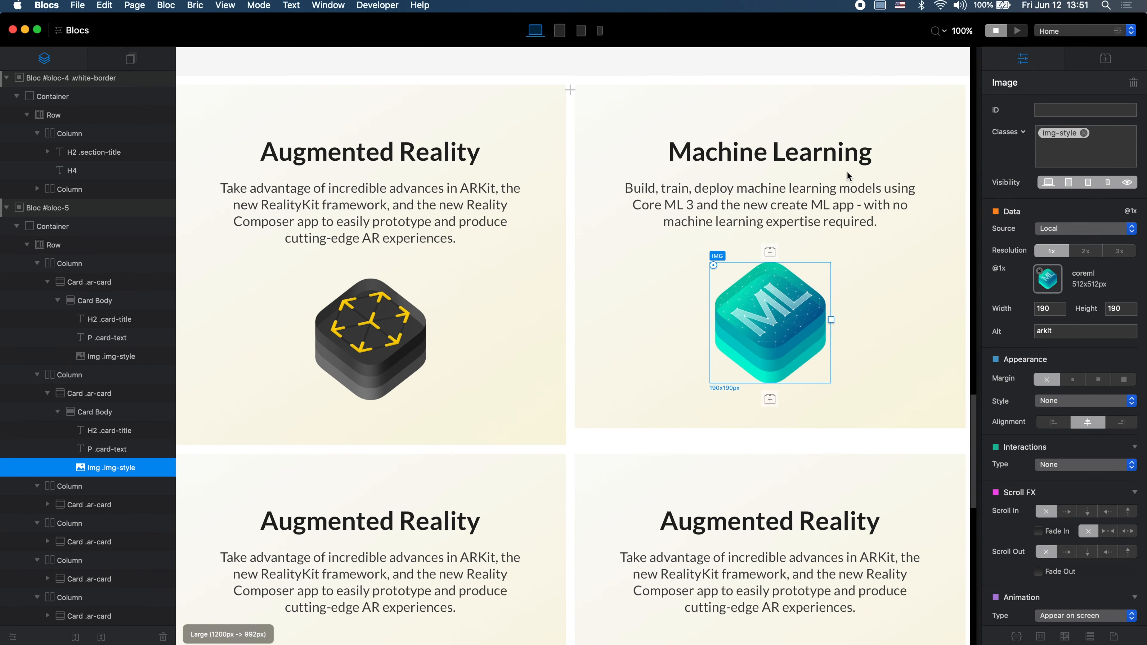
pyautogui.click(596, 227)
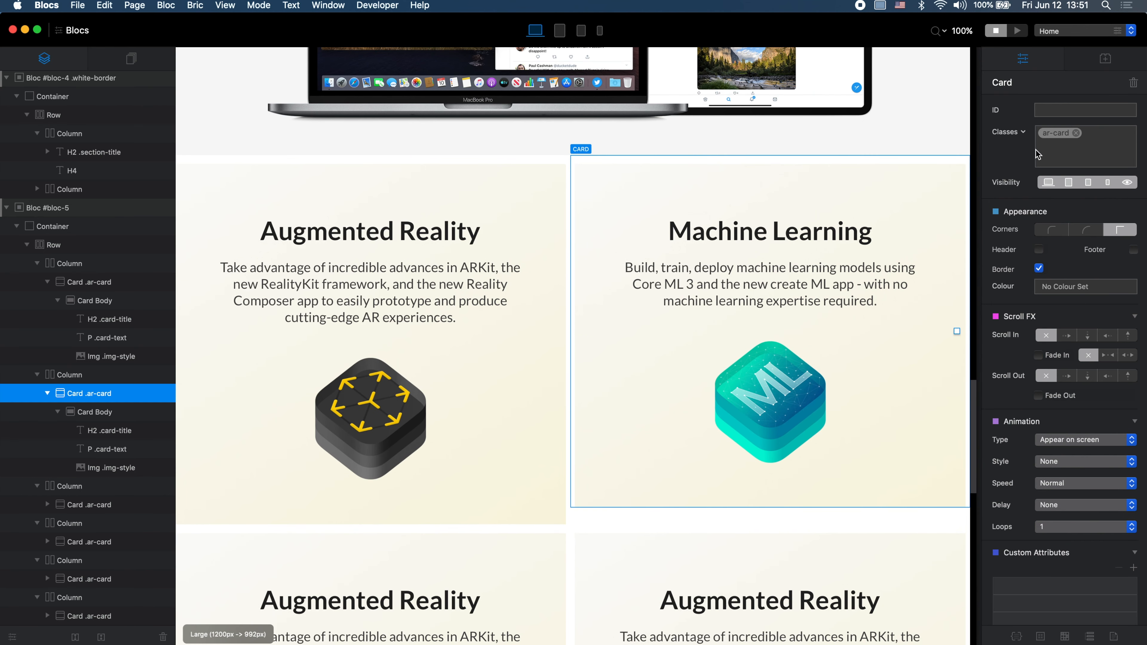
pyautogui.click(1052, 133)
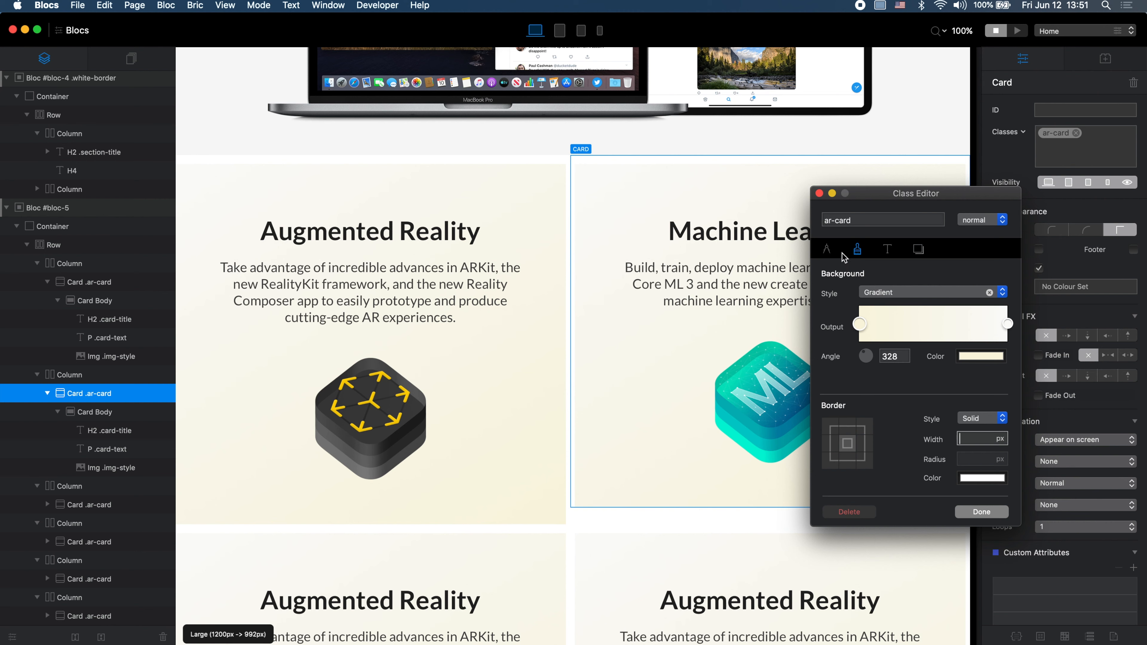
pyautogui.click(828, 249)
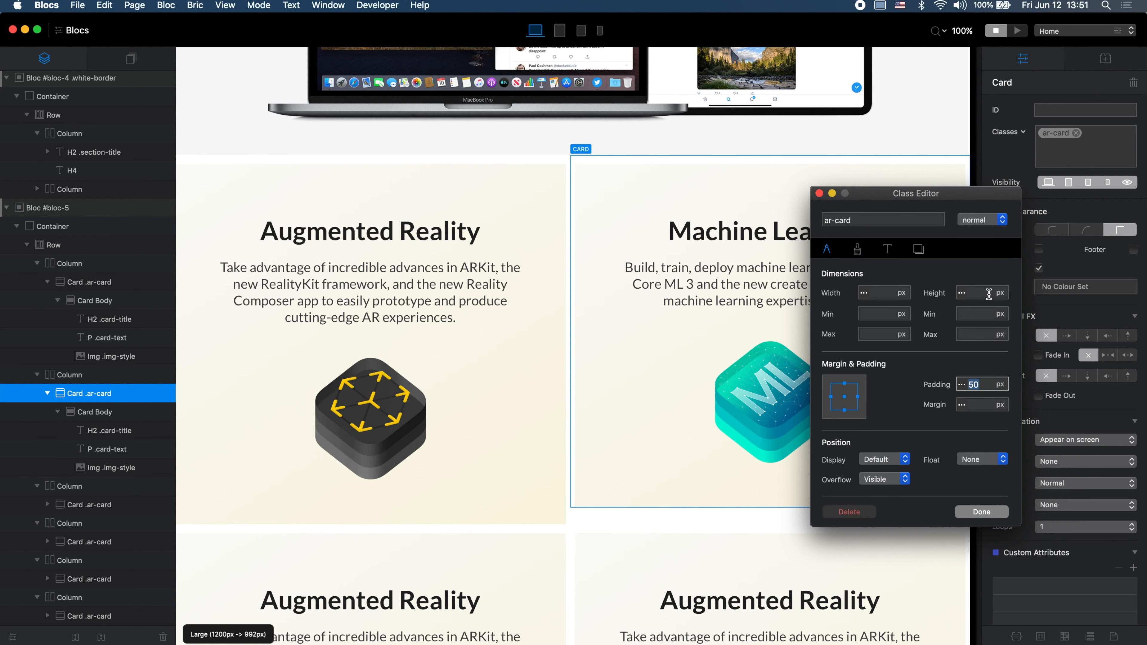
pyautogui.click(975, 295)
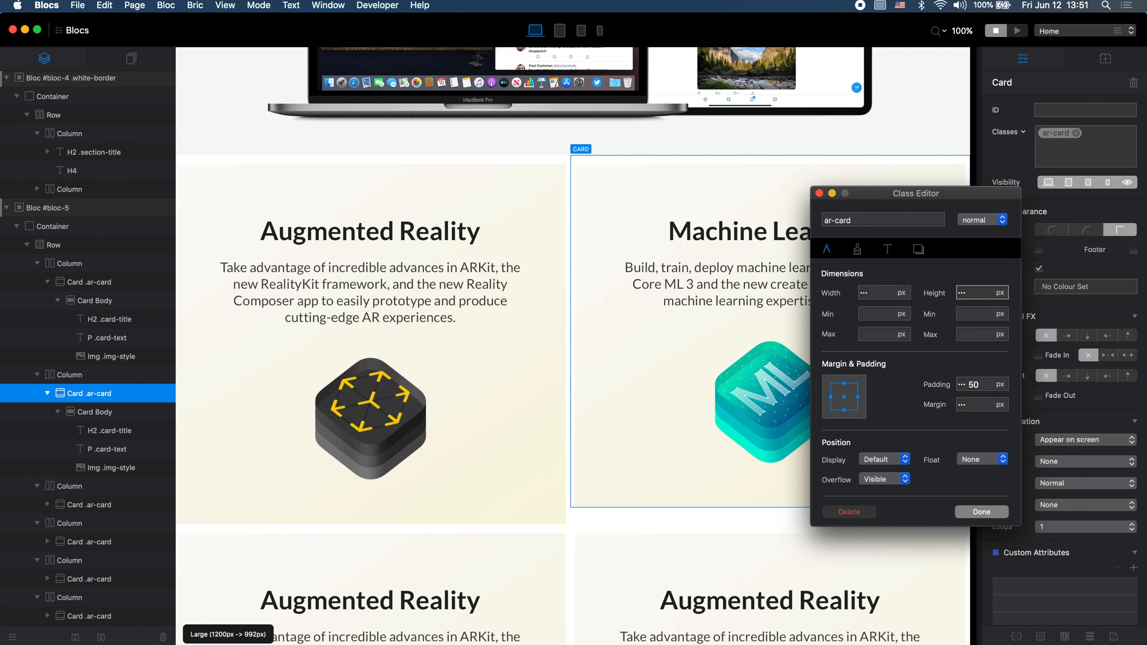
pyautogui.write('1000')
pyautogui.press('BackSpace')
pyautogui.press('BackSpace')
pyautogui.press('BackSpace')
pyautogui.press('BackSpace')
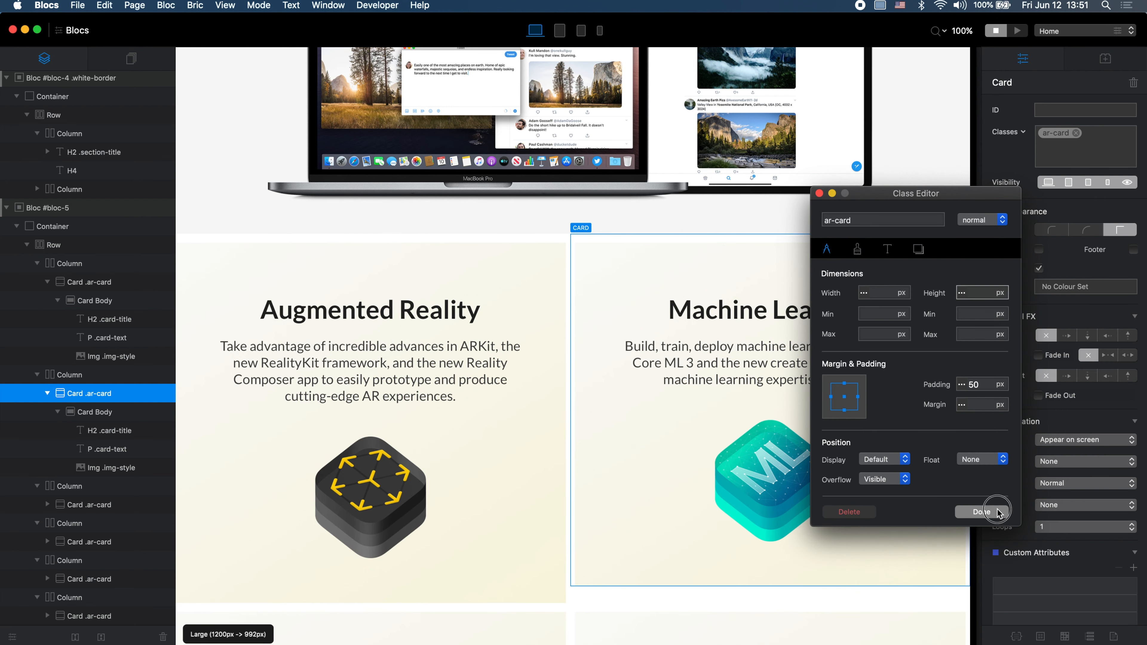
pyautogui.click(982, 512)
# Step: Apply stretch vertical alignment to the columns of the Machine Learning card, the first Augmented Reality card and the card below it
pyautogui.click(100, 373)
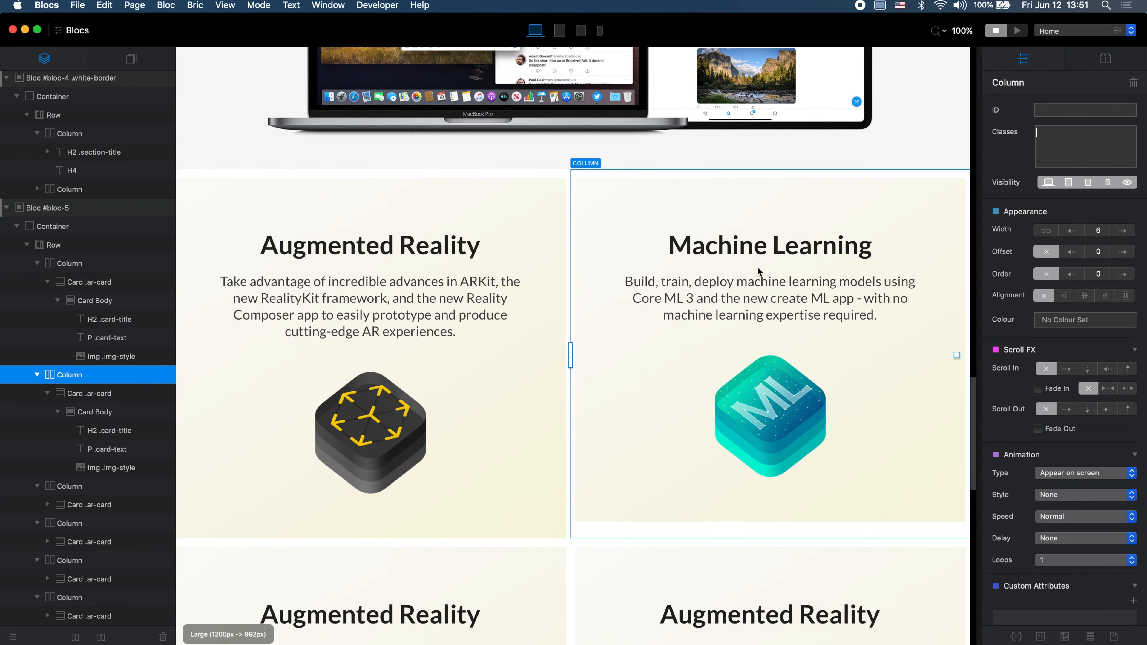
pyautogui.click(1125, 296)
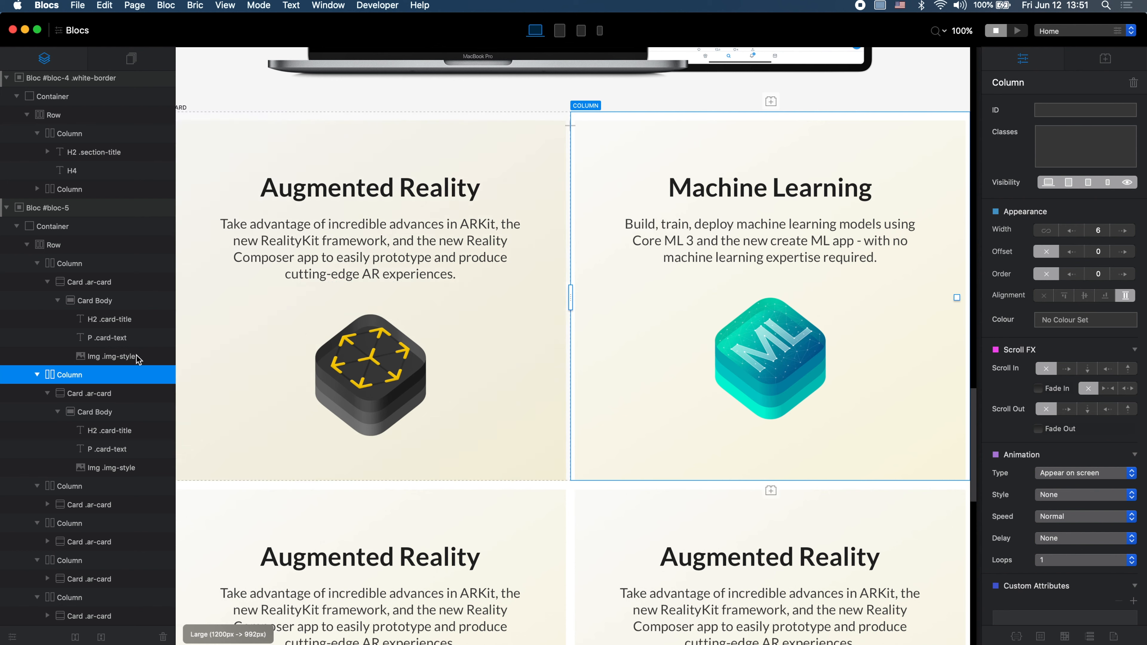
pyautogui.click(107, 266)
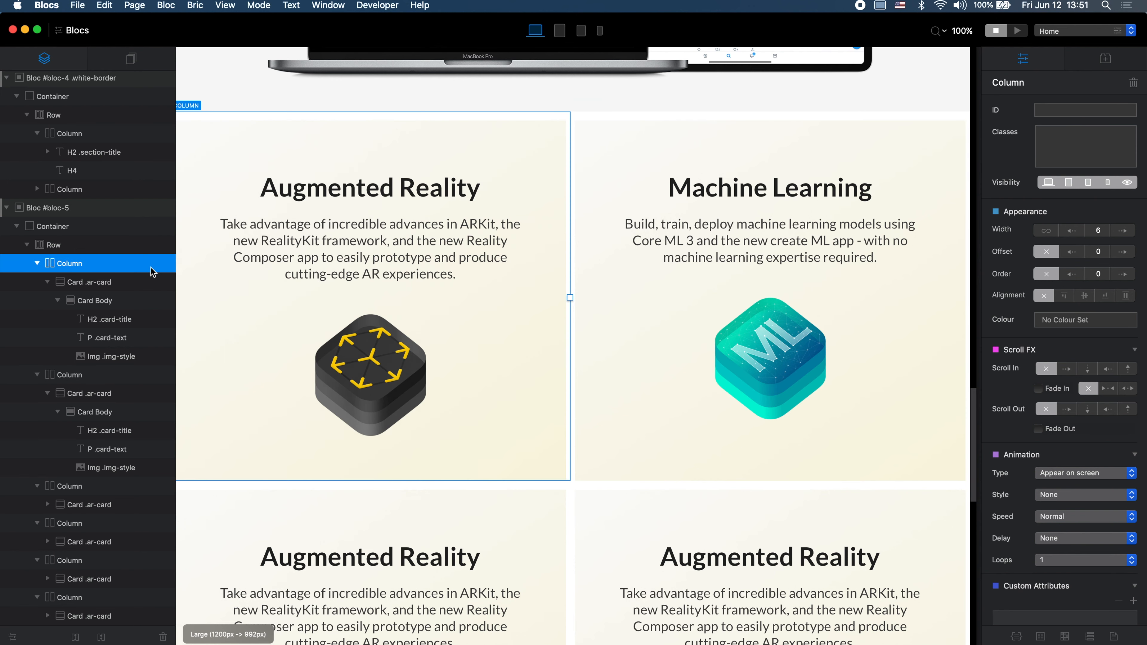
pyautogui.click(1132, 296)
pyautogui.scroll(-5, 583, 463)
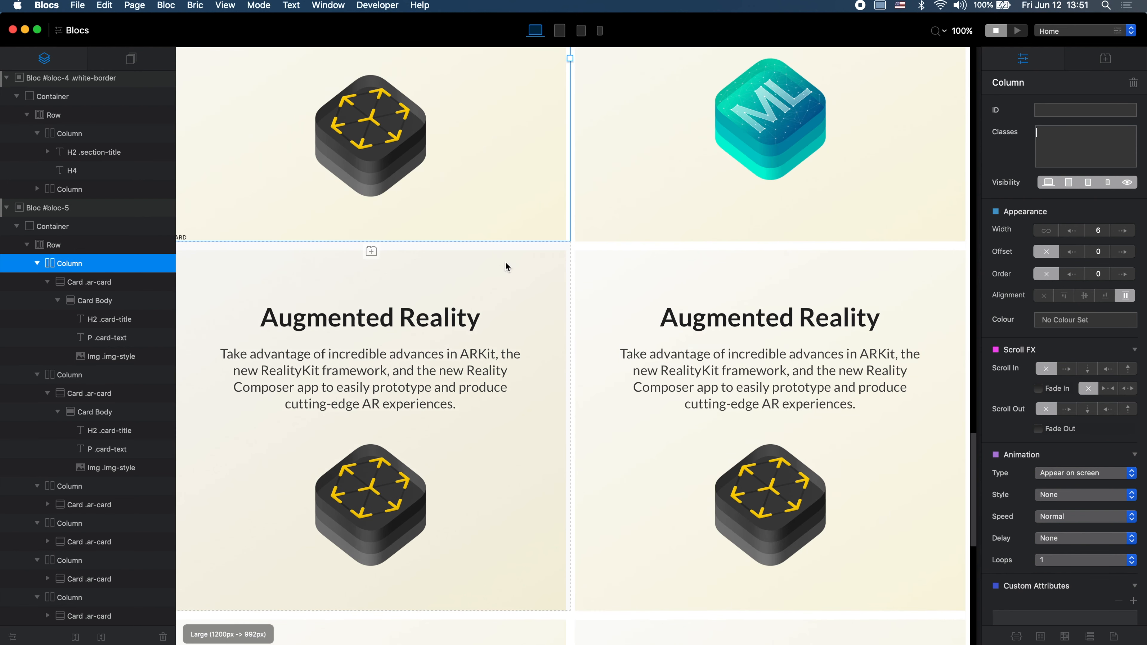
pyautogui.click(519, 265)
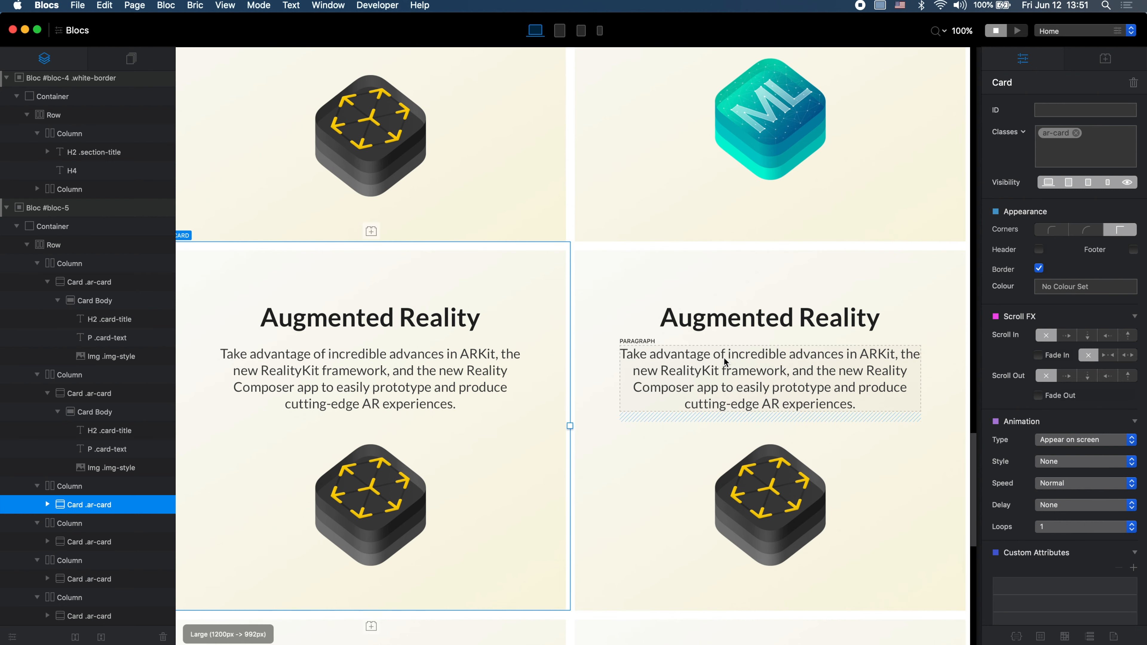
pyautogui.click(135, 486)
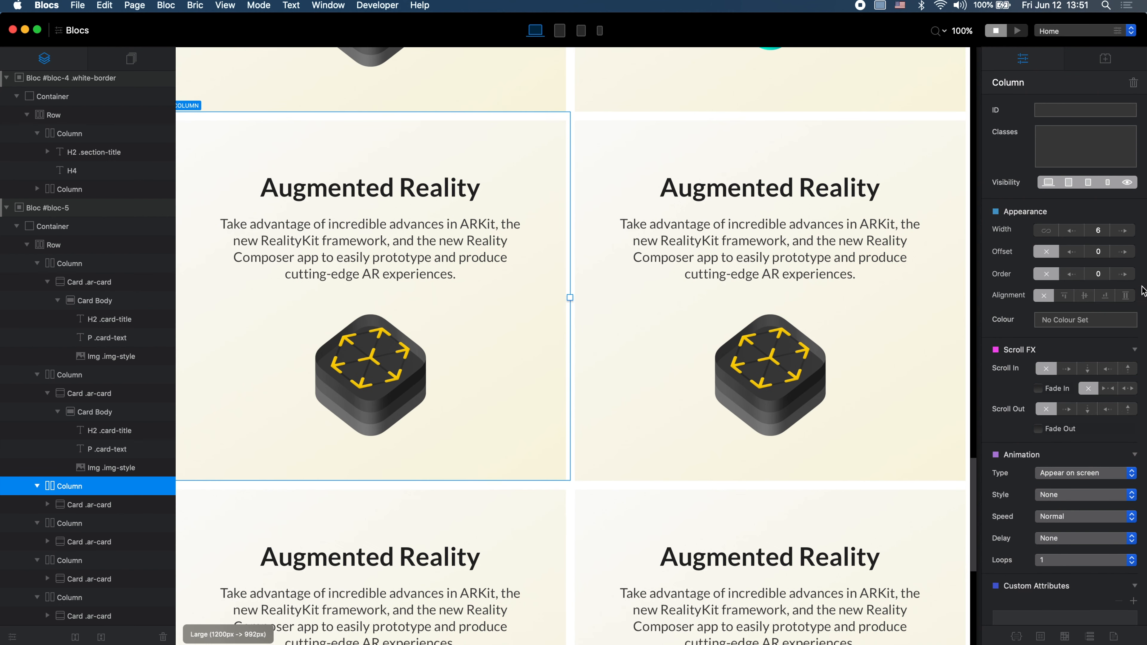
pyautogui.click(1125, 296)
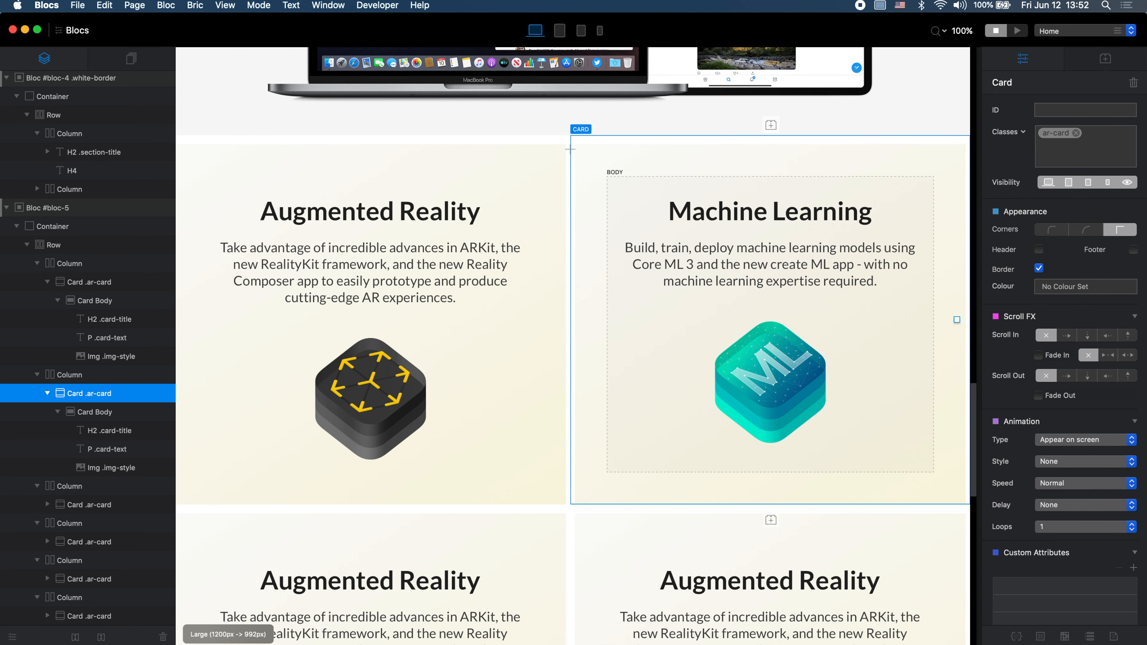
# Step: Duplicate the .ar-card class in the Class Manager and rename the copy ml-core
pyautogui.click(1019, 637)
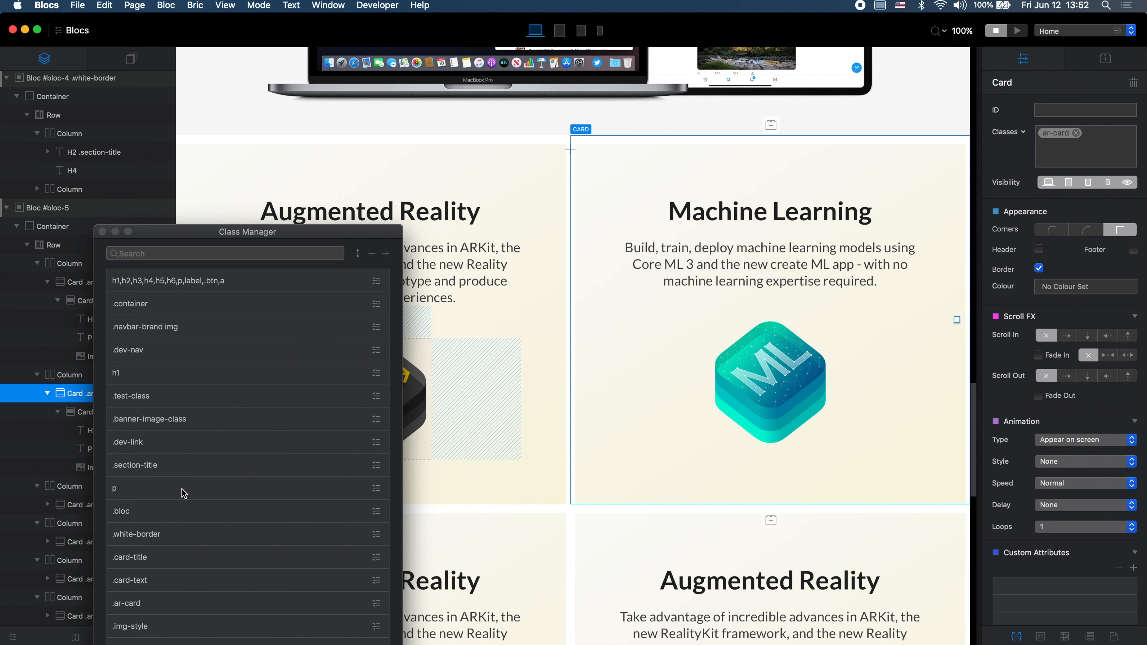
pyautogui.rightClick(227, 597)
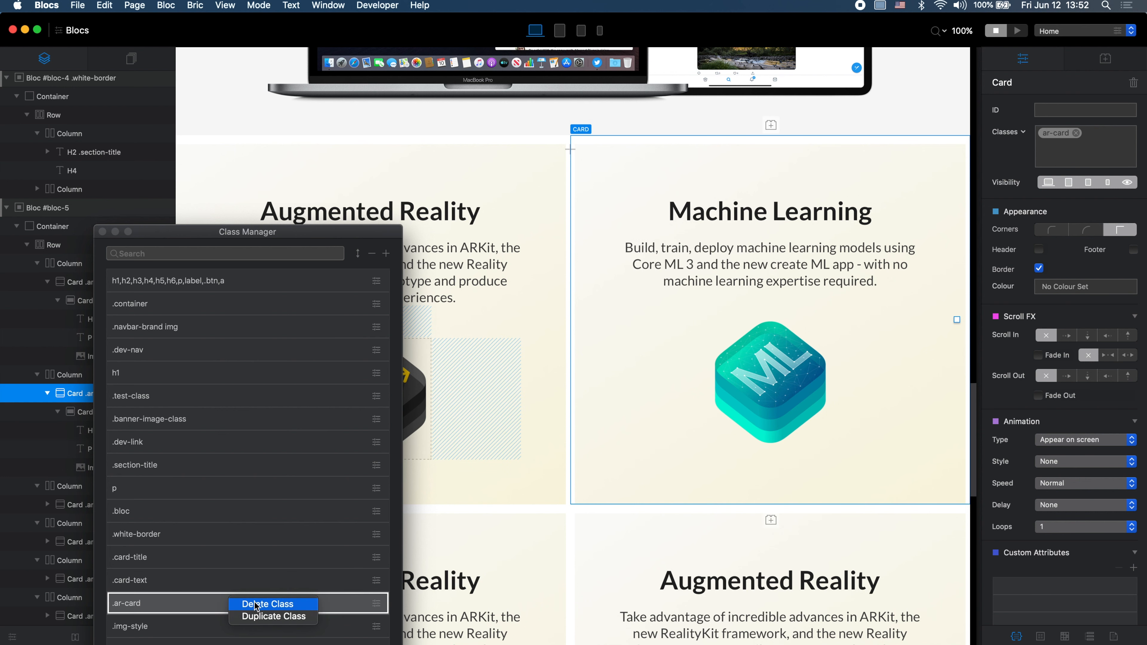
pyautogui.click(271, 617)
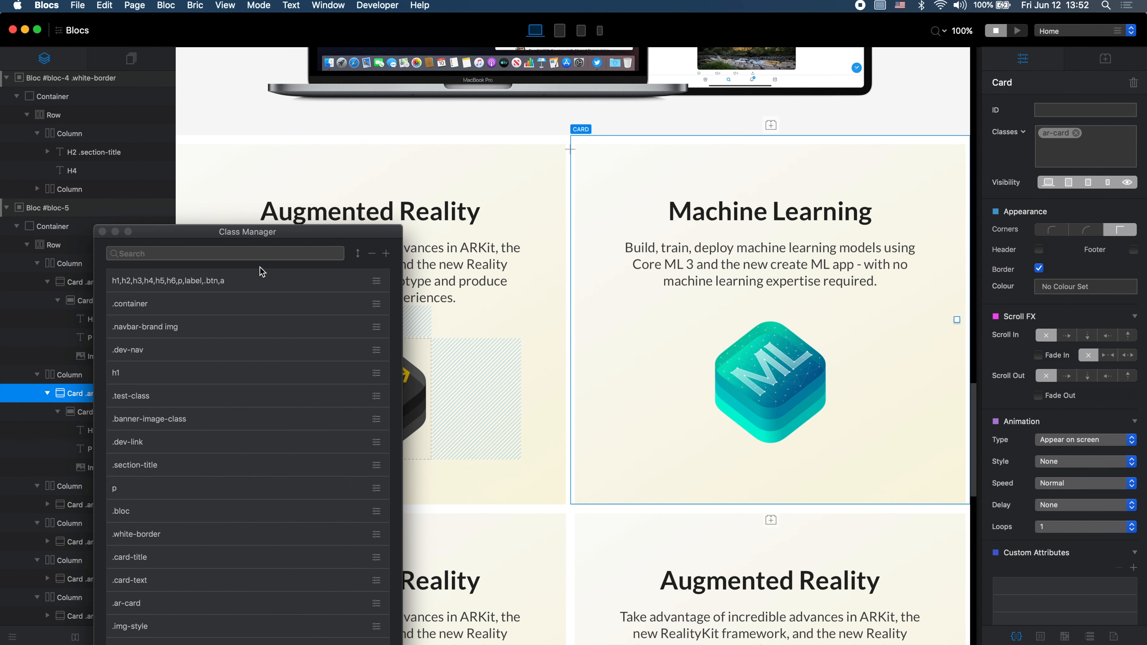
pyautogui.moveTo(282, 234); pyautogui.dragTo(343, 57)
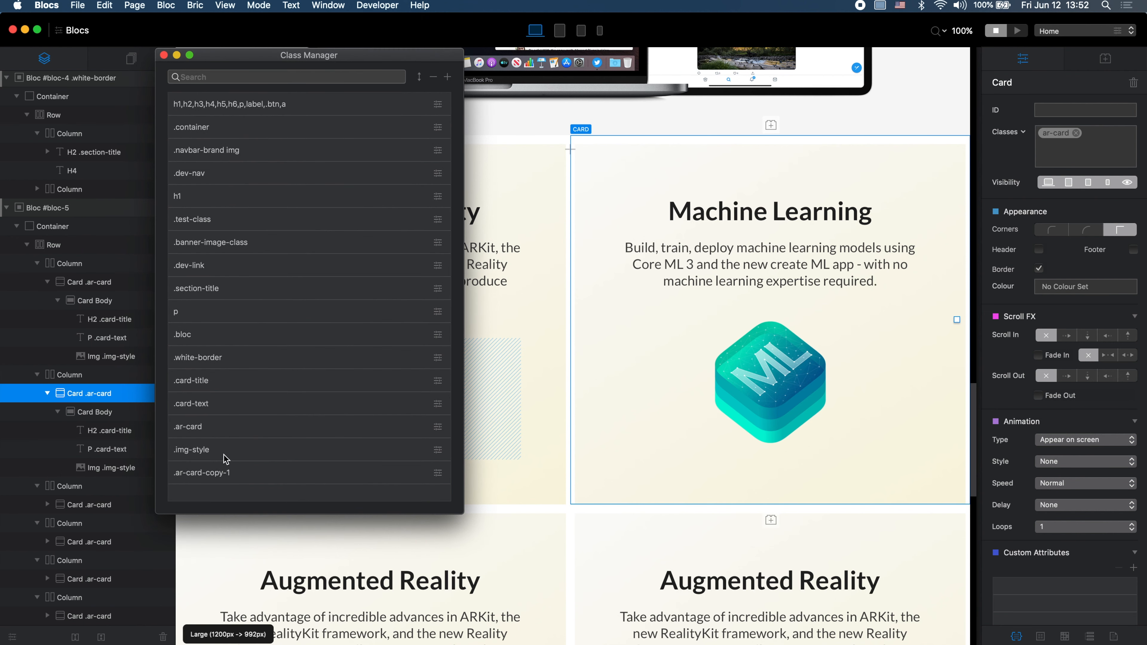
pyautogui.doubleClick(232, 470)
pyautogui.tripleClick(878, 219)
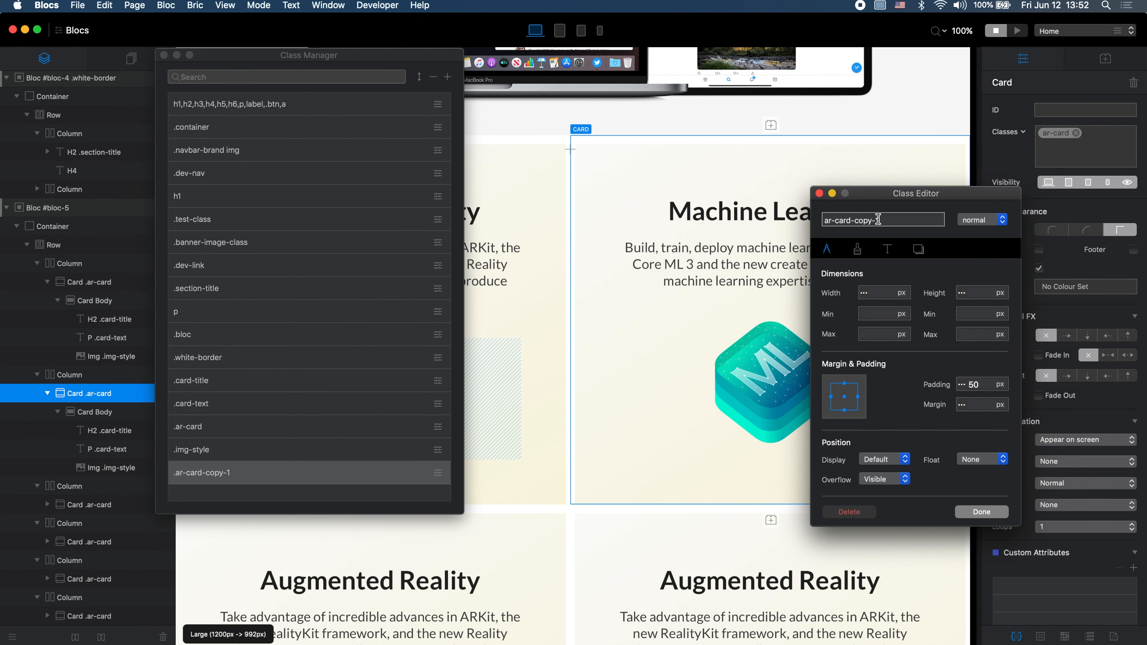
pyautogui.write('ml-core')
pyautogui.press('Return')
pyautogui.click(856, 249)
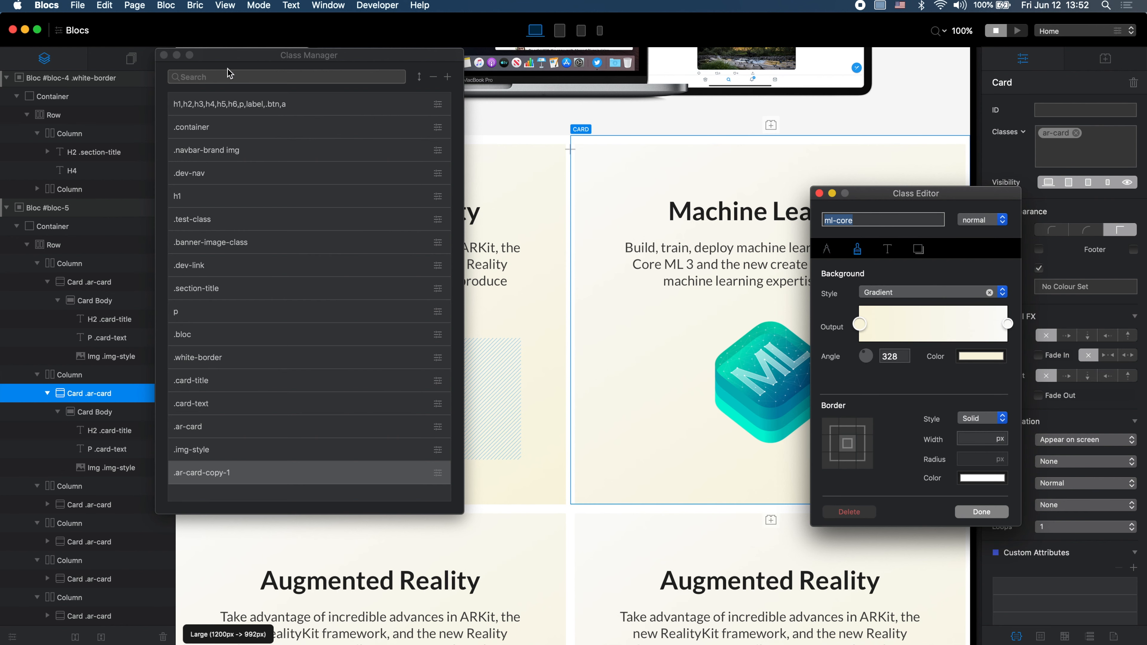
pyautogui.click(164, 55)
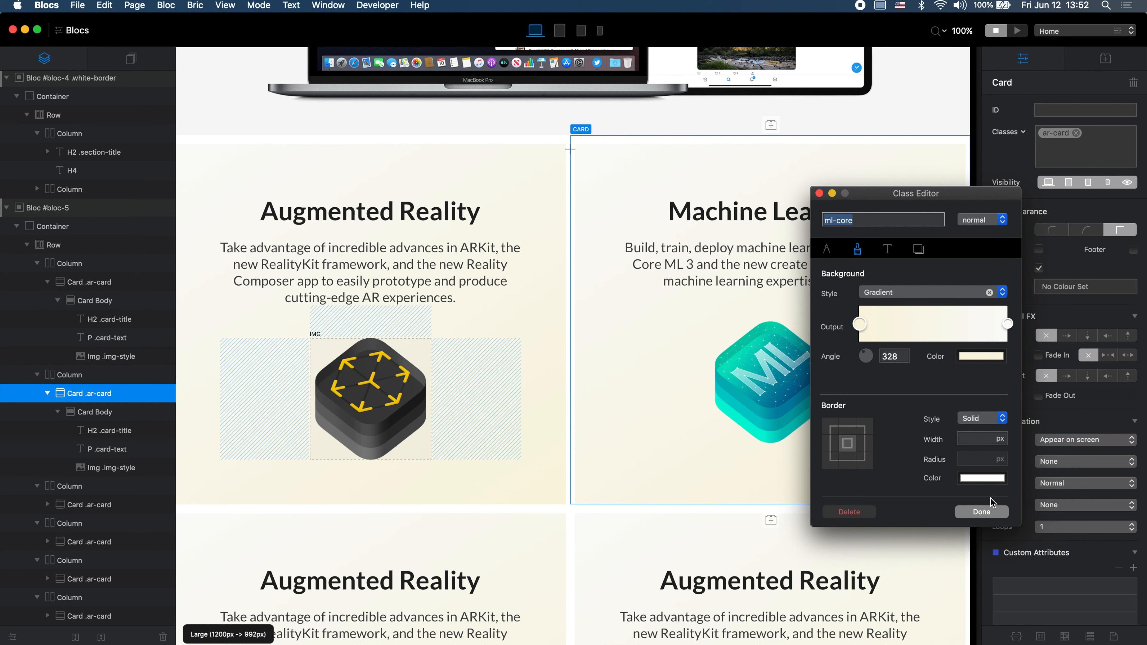
pyautogui.click(981, 511)
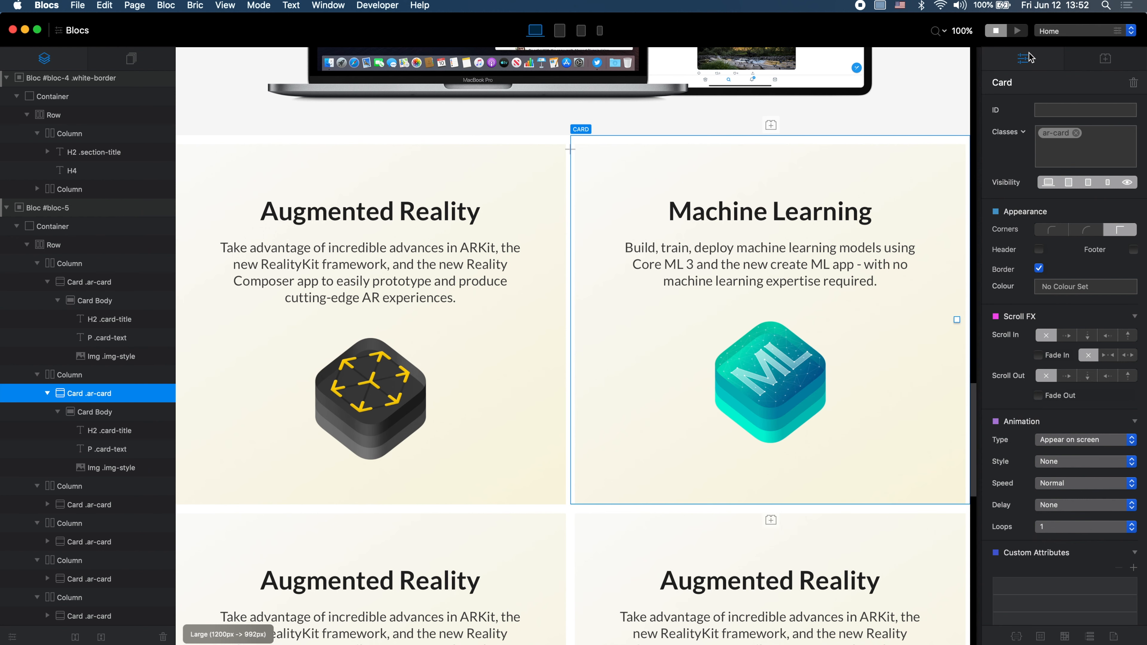
# Step: Replace the ar-card class on the Machine Learning card with ml-core
pyautogui.click(1076, 133)
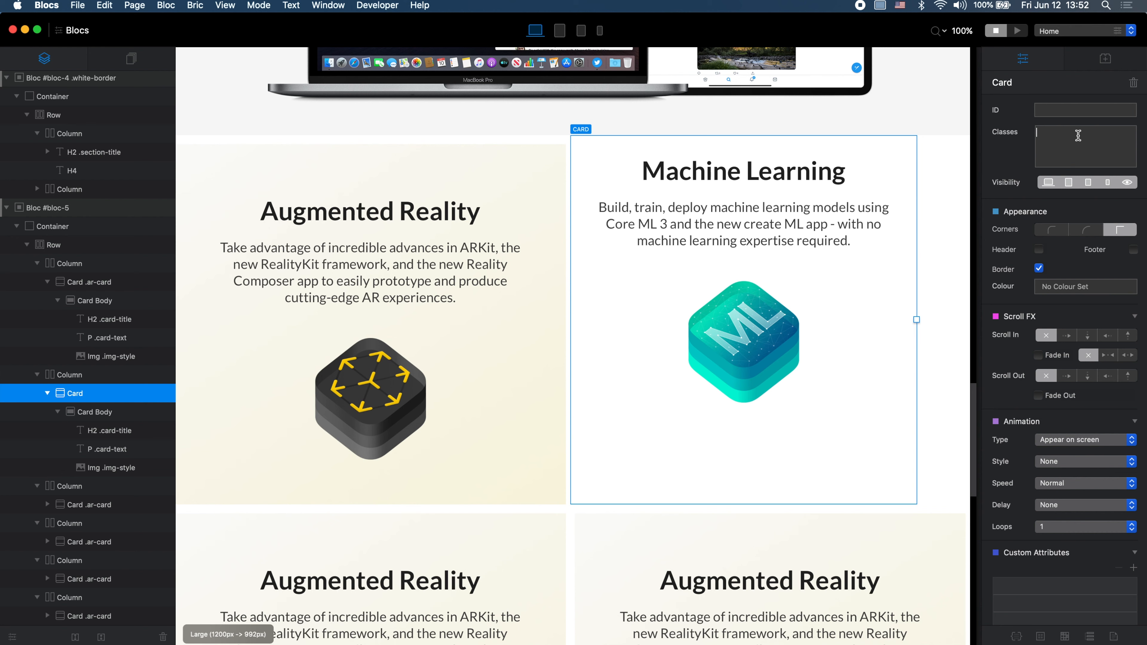
pyautogui.write('ml')
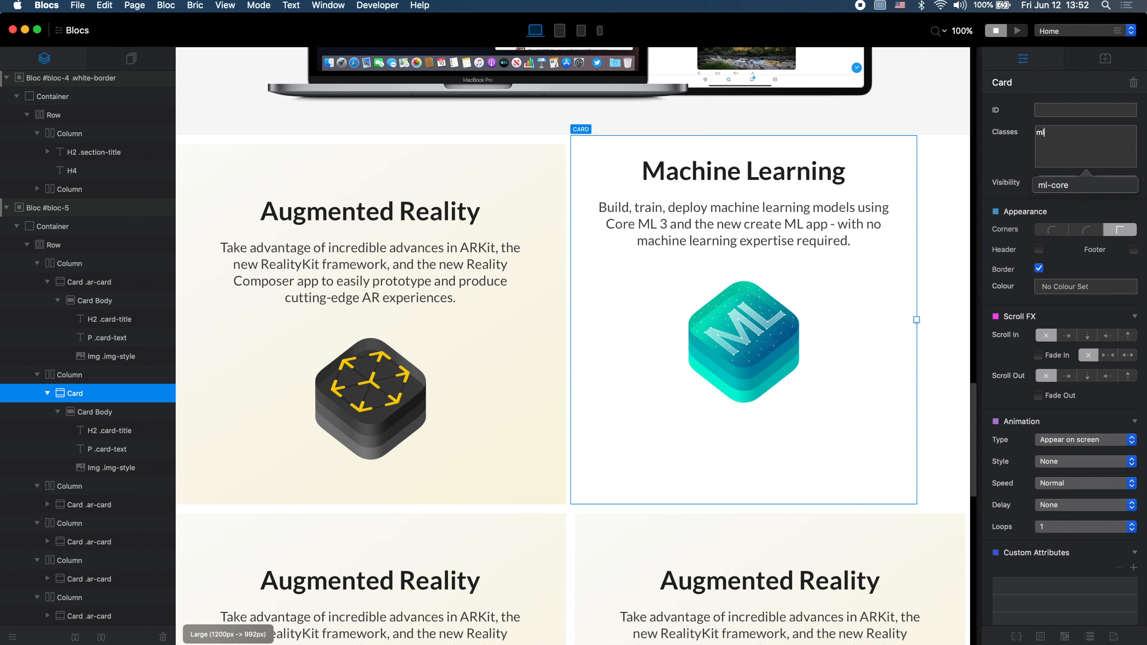
pyautogui.click(1064, 185)
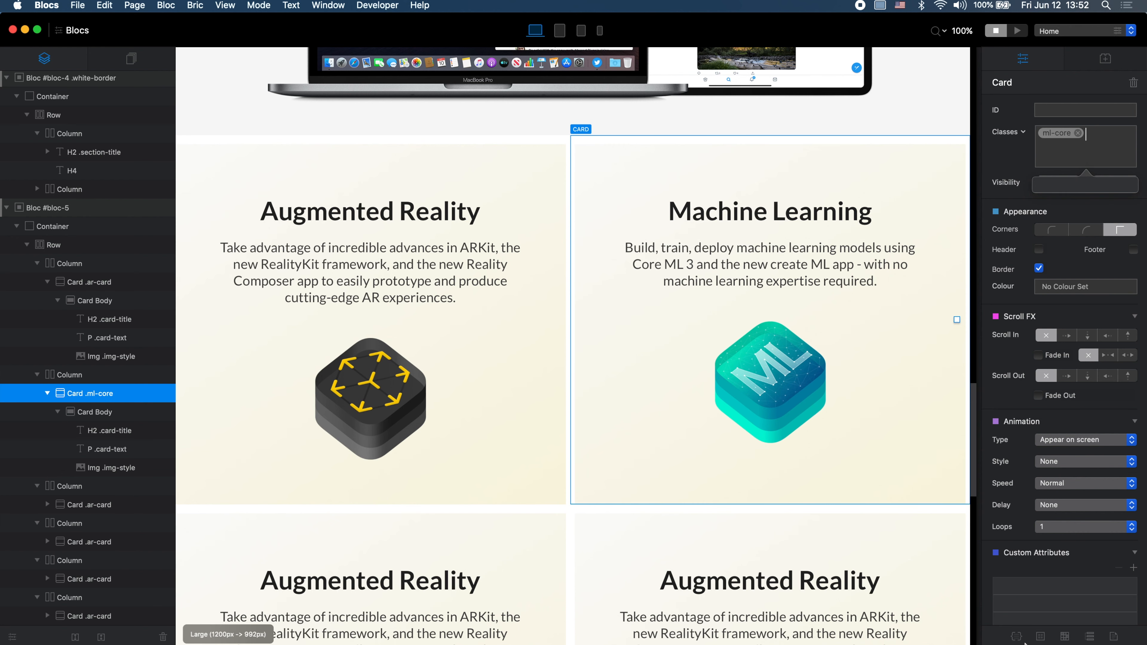
# Step: Arrange the Safari and Blocs windows side by side so the reference Machine Learning card is visible for colour sampling
pyautogui.doubleClick(1056, 132)
pyautogui.moveTo(963, 195); pyautogui.dragTo(829, 198)
pyautogui.moveTo(2, 271); pyautogui.dragTo(583, 253)
pyautogui.moveTo(327, 28); pyautogui.dragTo(2, 3)
pyautogui.moveTo(633, 20); pyautogui.dragTo(522, 20)
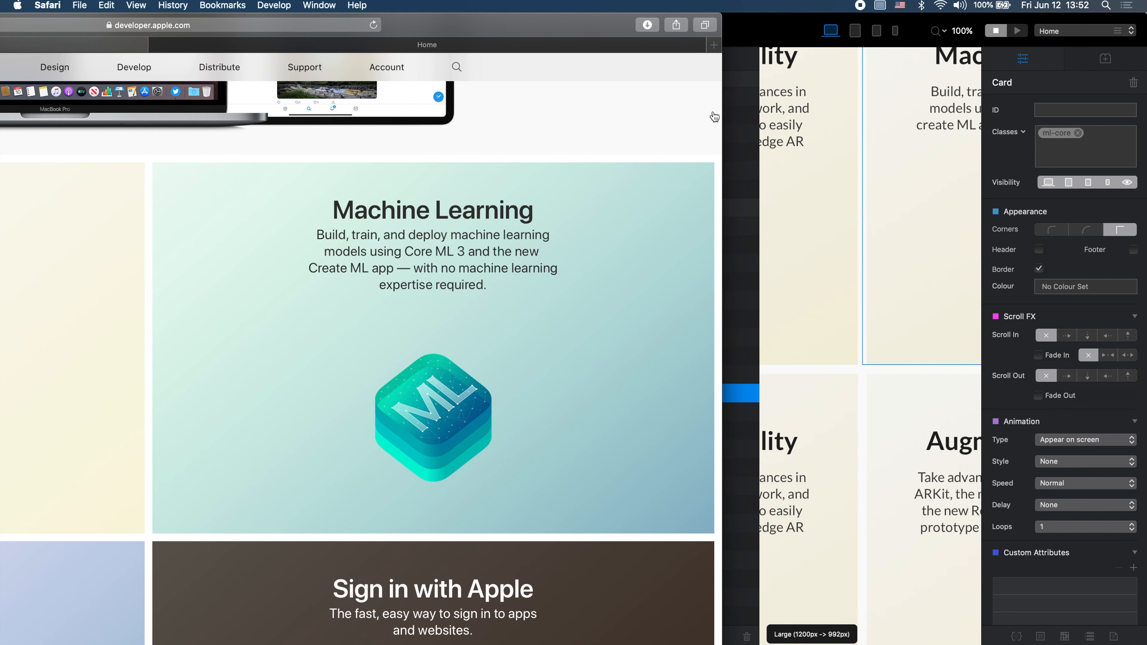
pyautogui.moveTo(724, 117); pyautogui.dragTo(550, 164)
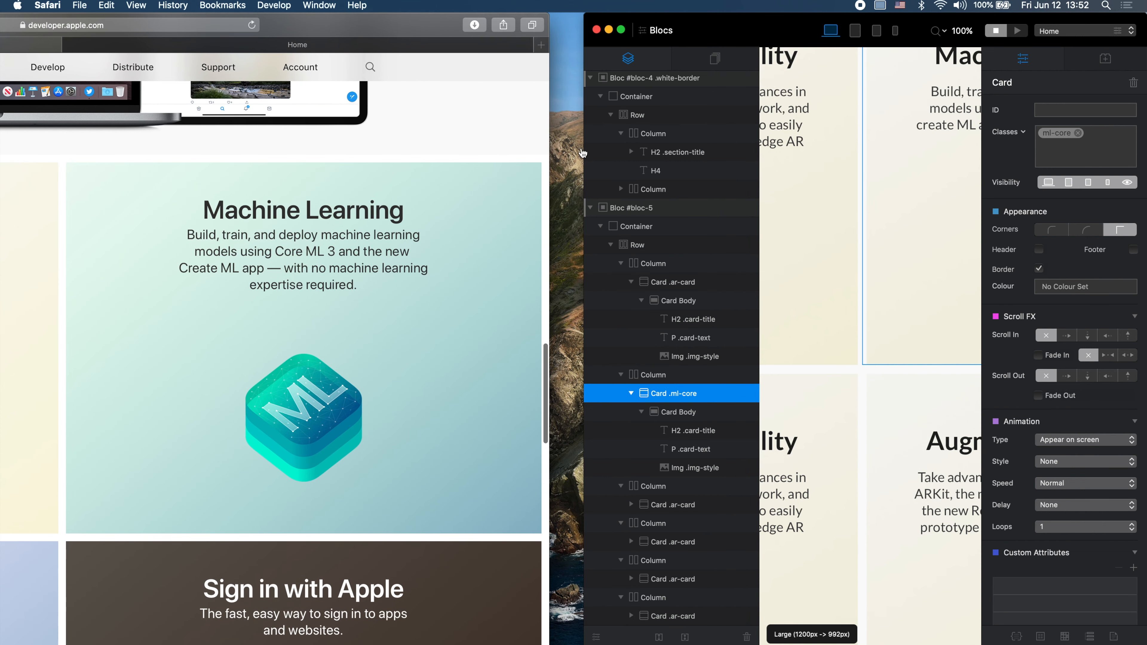
pyautogui.click(725, 30)
pyautogui.click(685, 195)
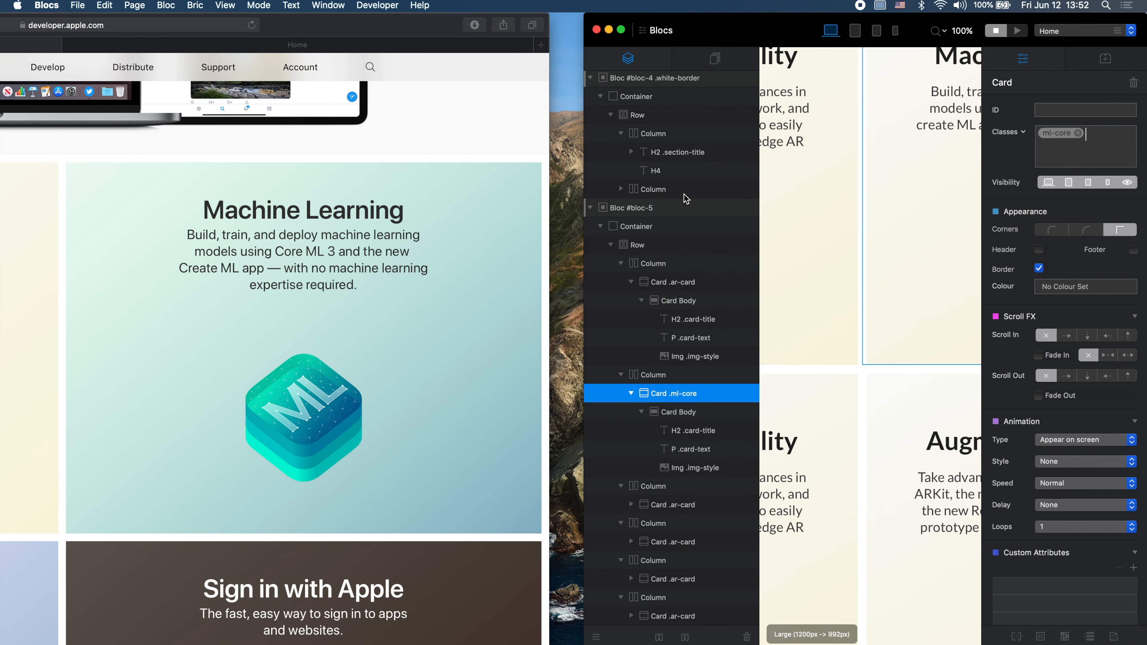
pyautogui.scroll(4, 931, 201)
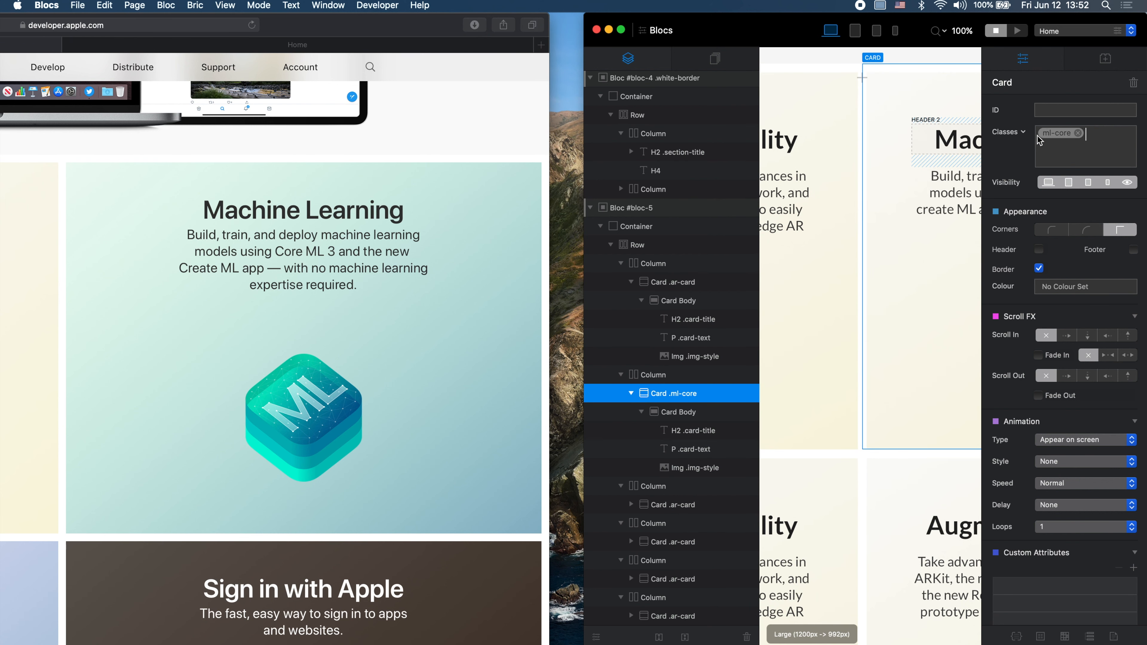
# Step: Recolour the ml-core background gradient with the blue and pale green sampled from the reference card's opposite corners, and widen the Safari window again
pyautogui.doubleClick(1055, 137)
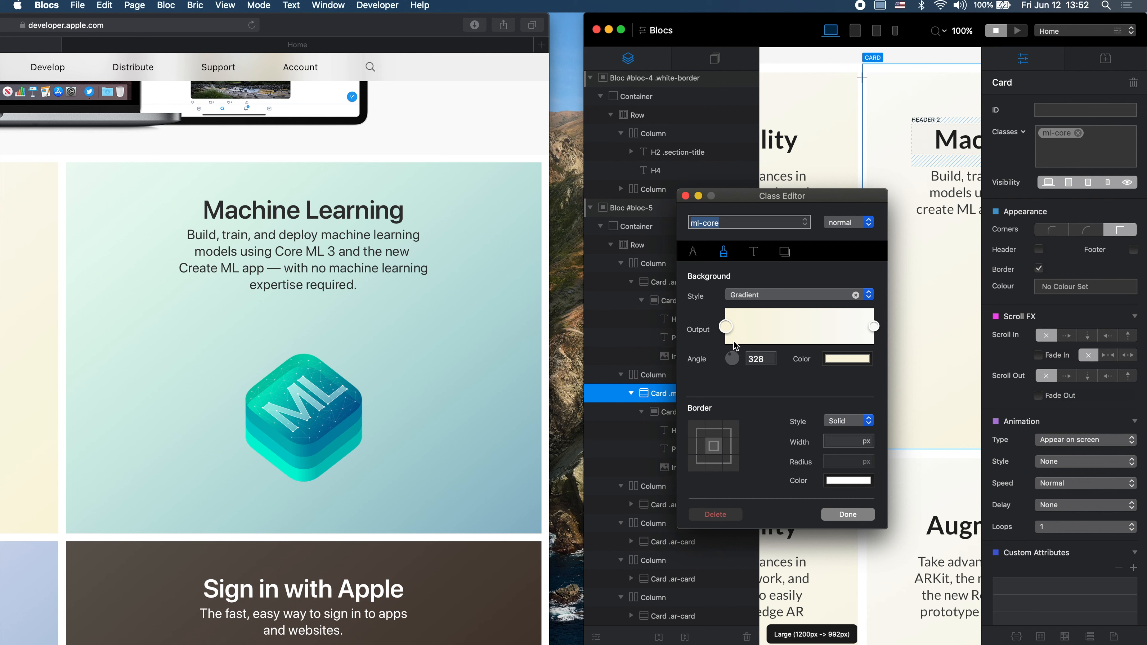
pyautogui.click(834, 361)
pyautogui.click(914, 456)
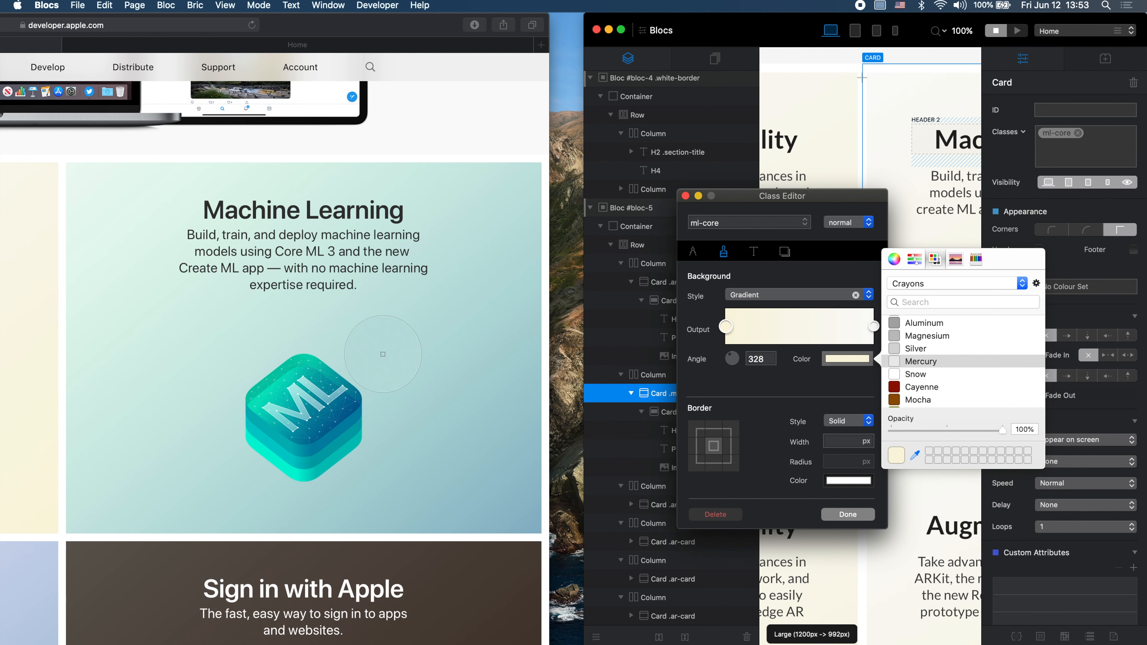
pyautogui.click(532, 527)
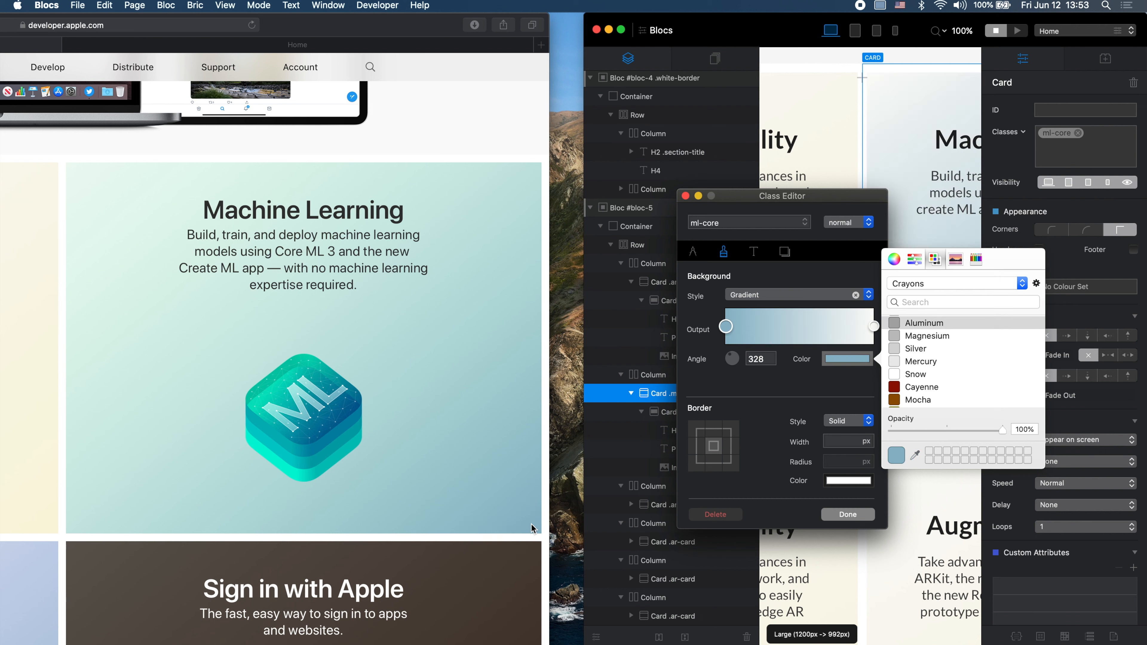
pyautogui.click(873, 326)
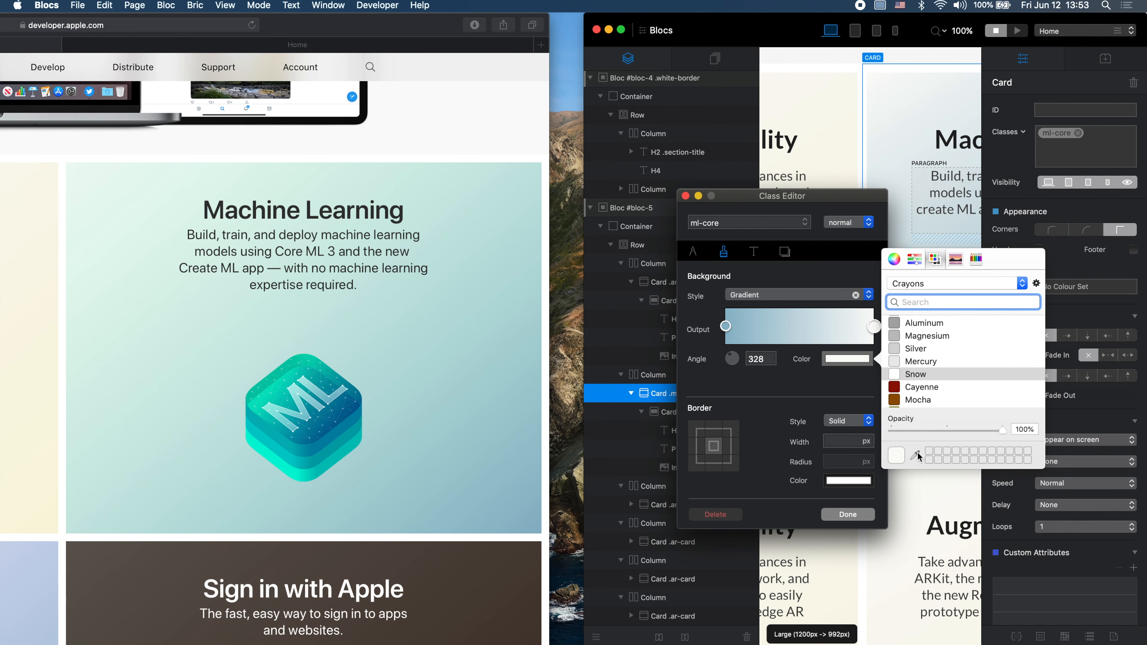
pyautogui.click(92, 200)
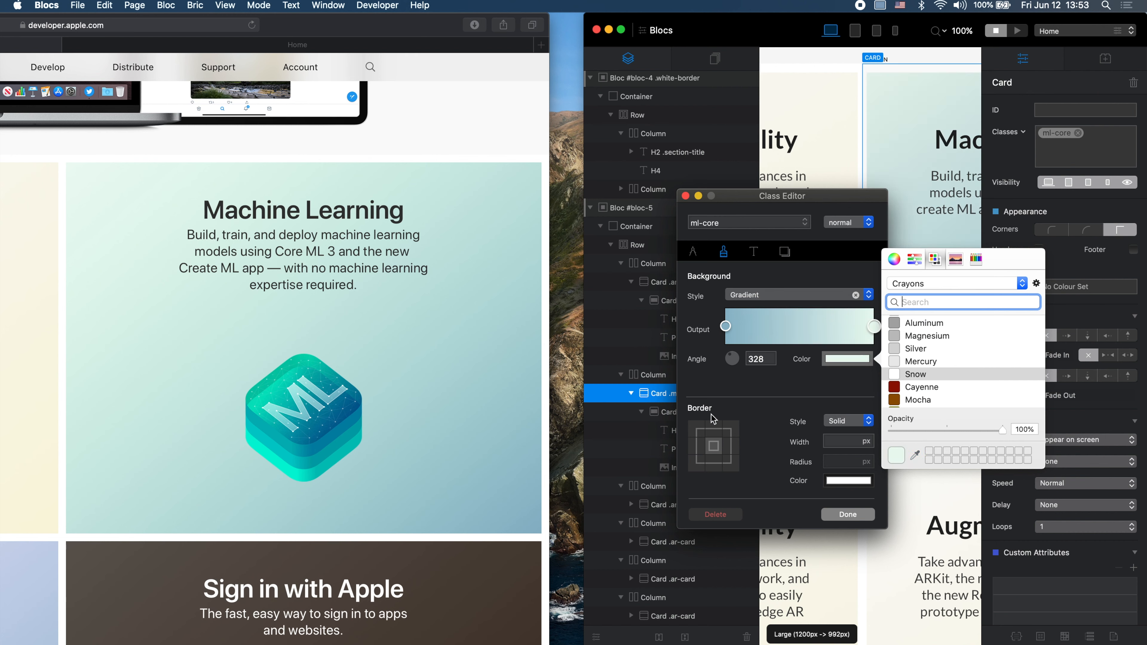
pyautogui.click(837, 515)
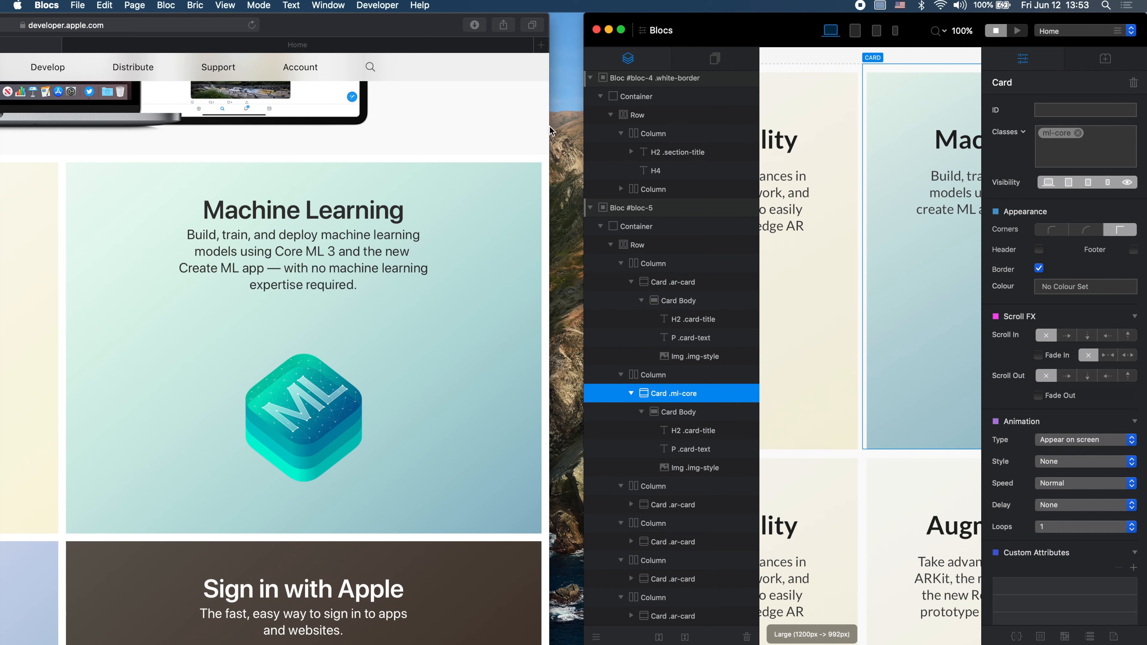
pyautogui.moveTo(550, 132); pyautogui.dragTo(1144, 127)
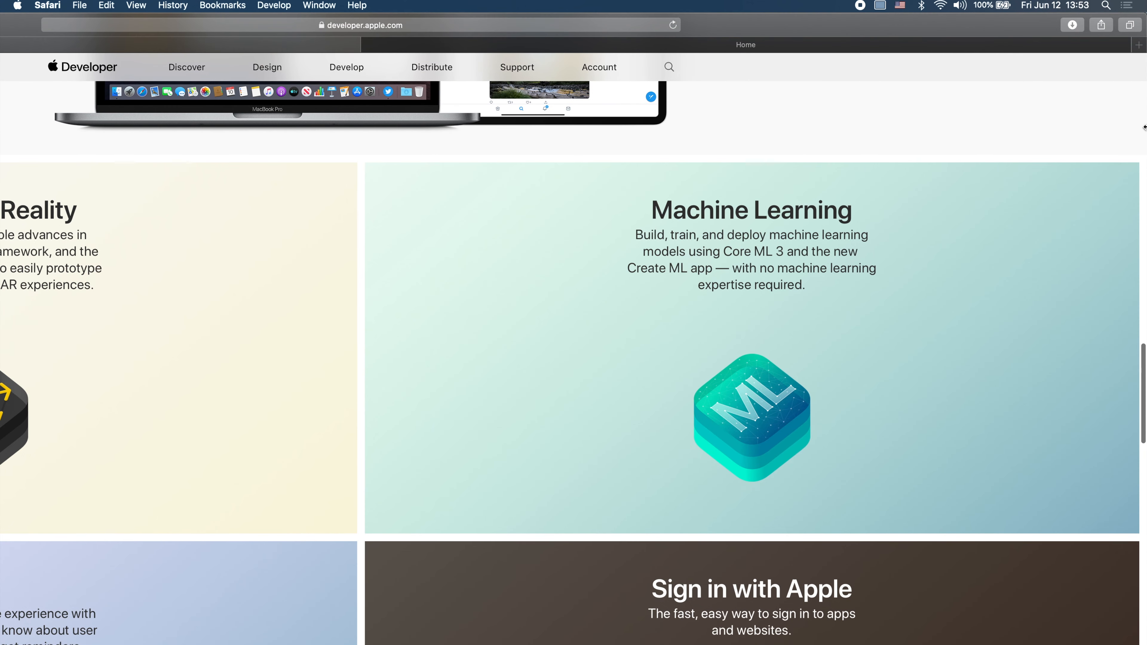
# Step: Narrow the browser window showing the Apple Developer page and compare its Augmented Reality and Machine Learning cards with those in the Blocs layout
pyautogui.press('super+Tab')
pyautogui.press('super+Tab')
pyautogui.click(783, 102)
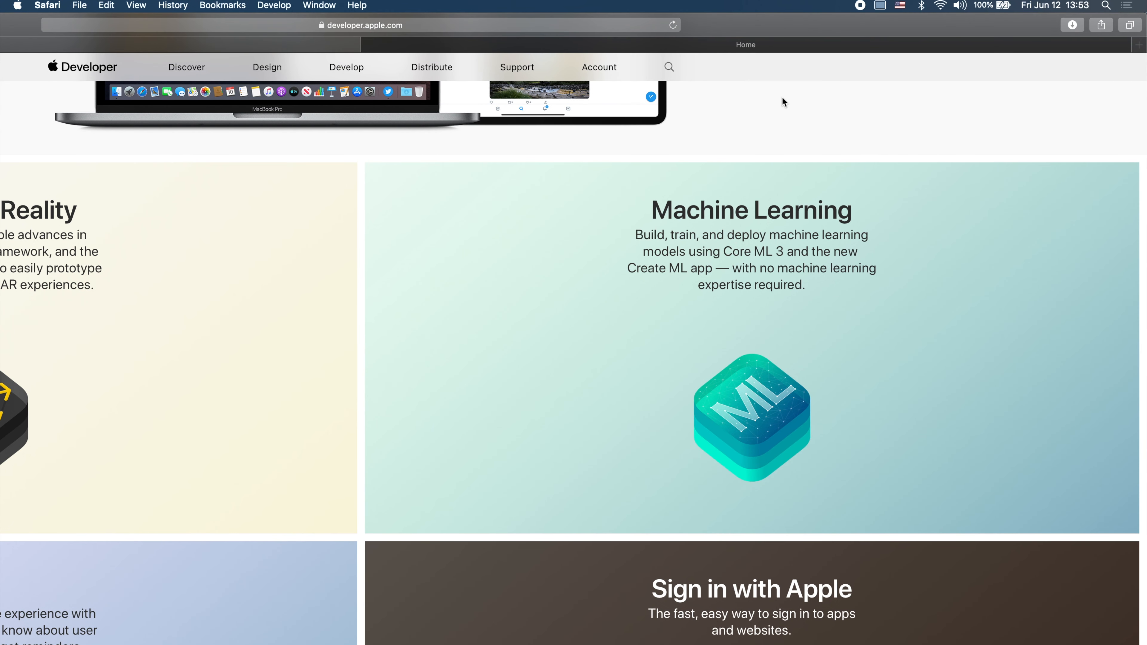
pyautogui.moveTo(1143, 158); pyautogui.dragTo(643, 194)
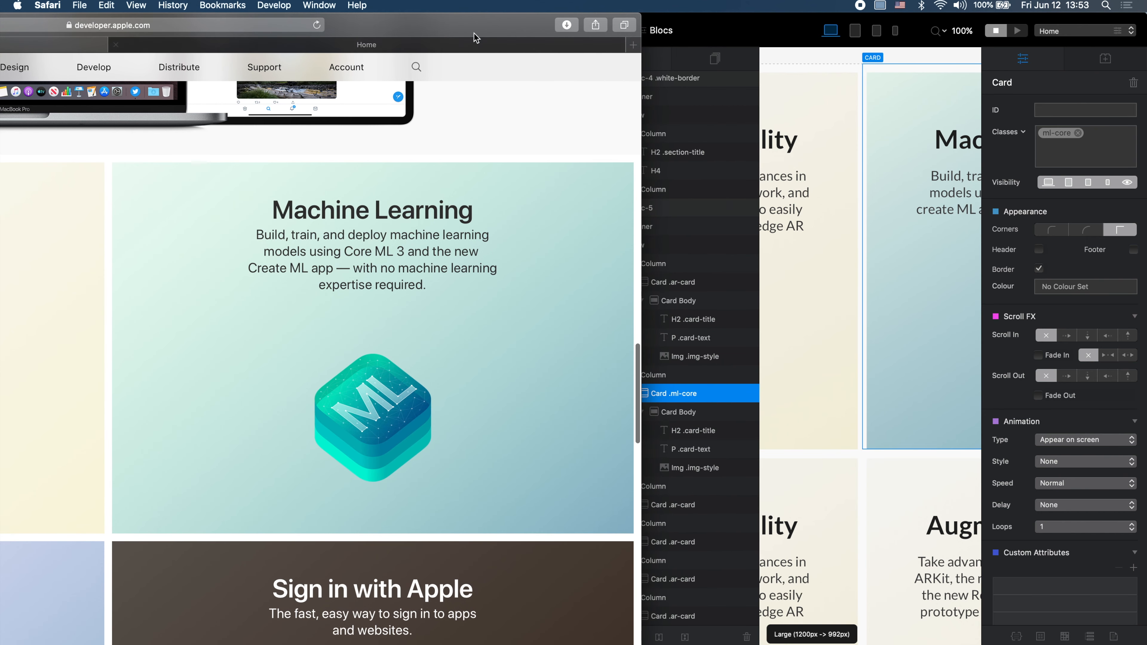
pyautogui.moveTo(471, 17); pyautogui.dragTo(918, 5)
pyautogui.press('super+Tab')
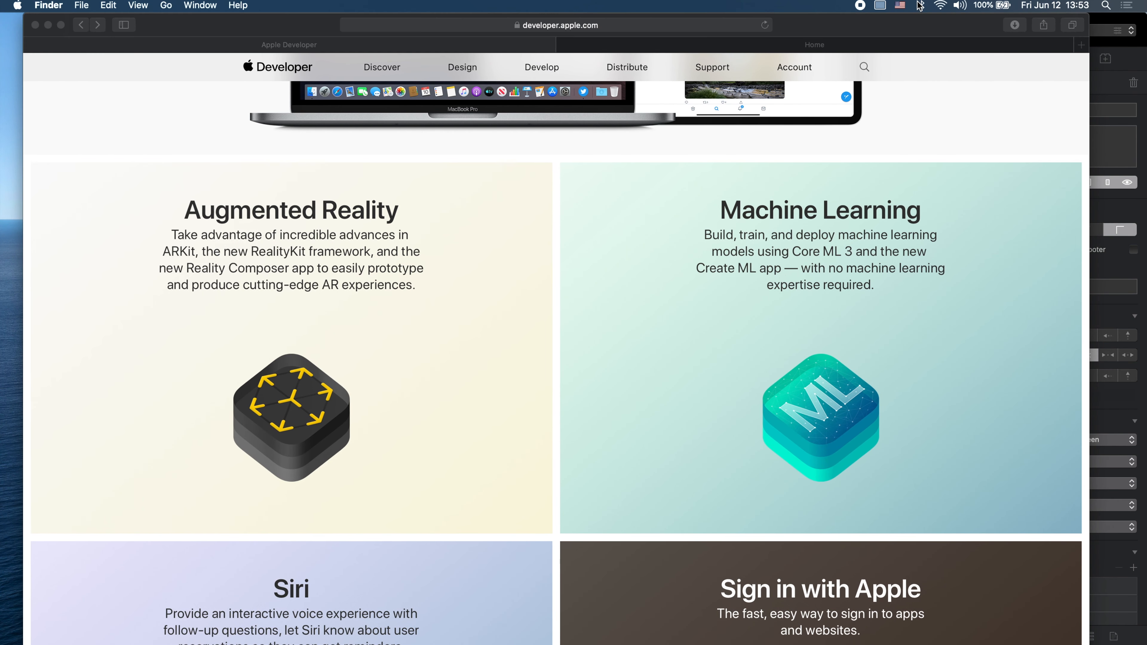
pyautogui.click(1141, 23)
pyautogui.moveTo(585, 100); pyautogui.dragTo(2, 123)
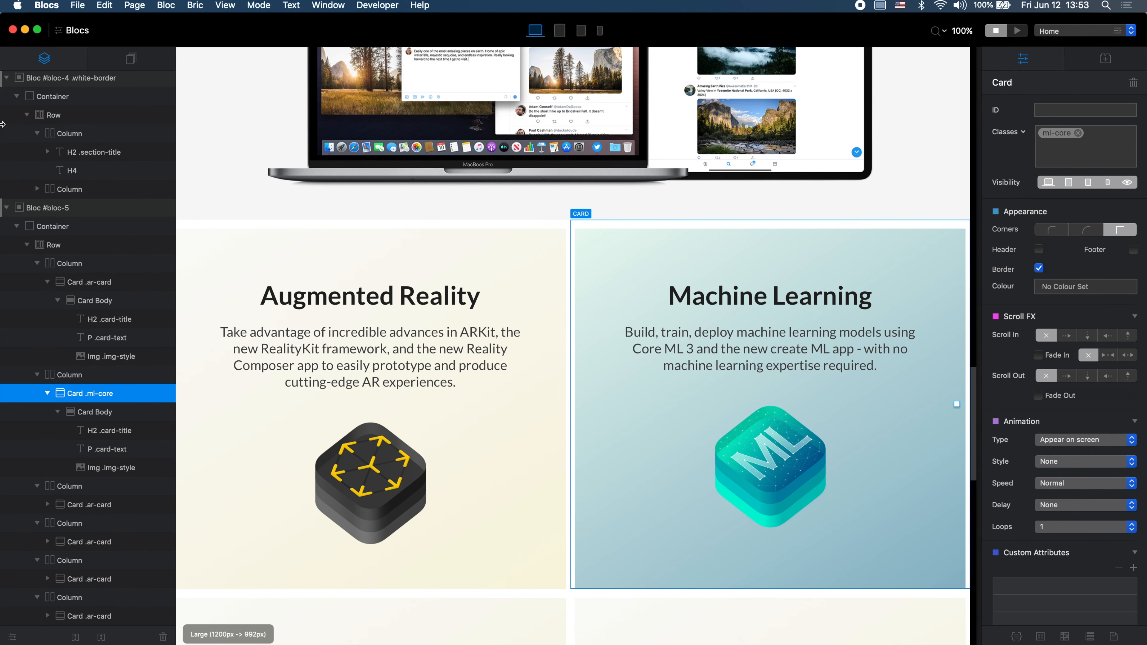
pyautogui.scroll(-2, 656, 213)
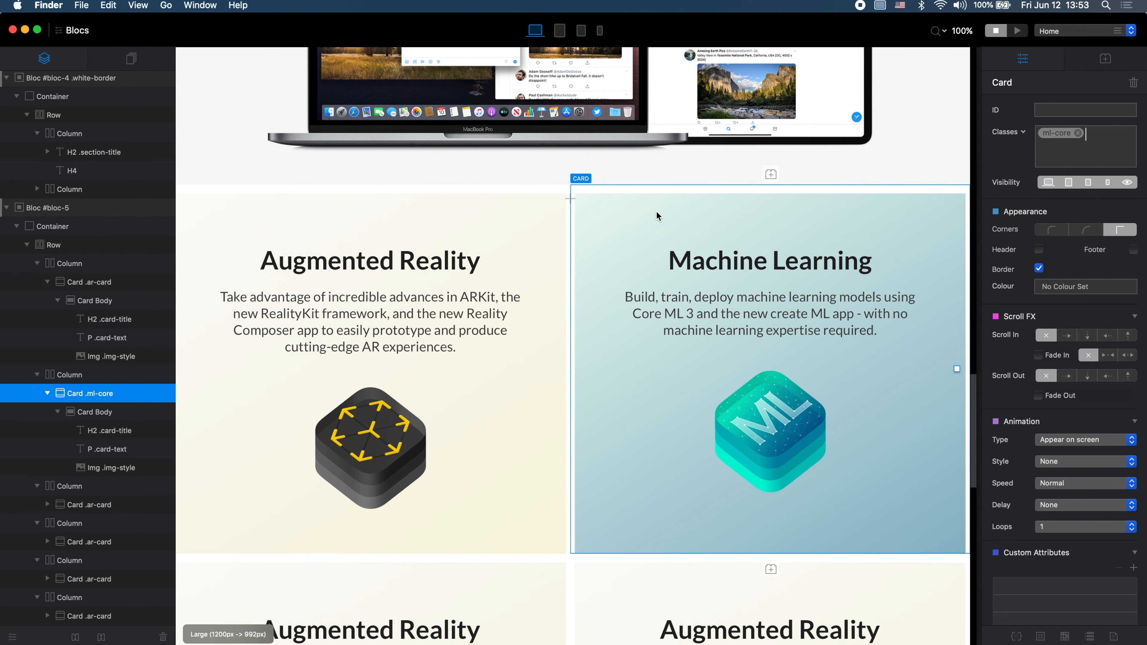
pyautogui.scroll(1, 798, 289)
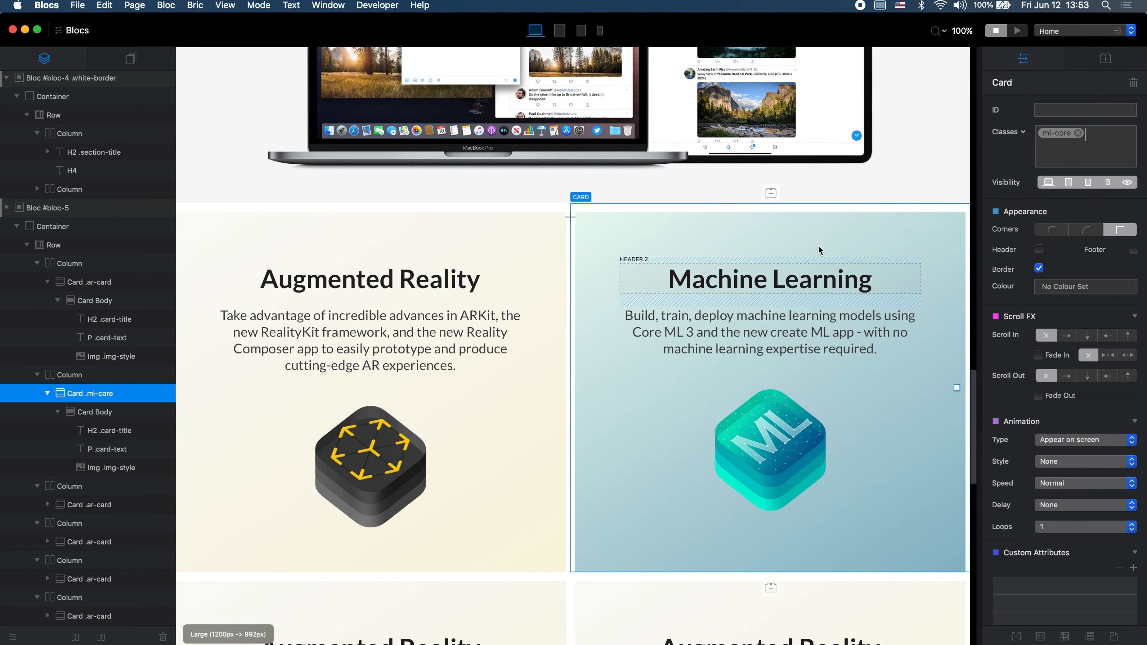
# Step: Preview the Blocs page in the browser and examine the Augmented Reality and Machine Learning card rows
pyautogui.click(912, 181)
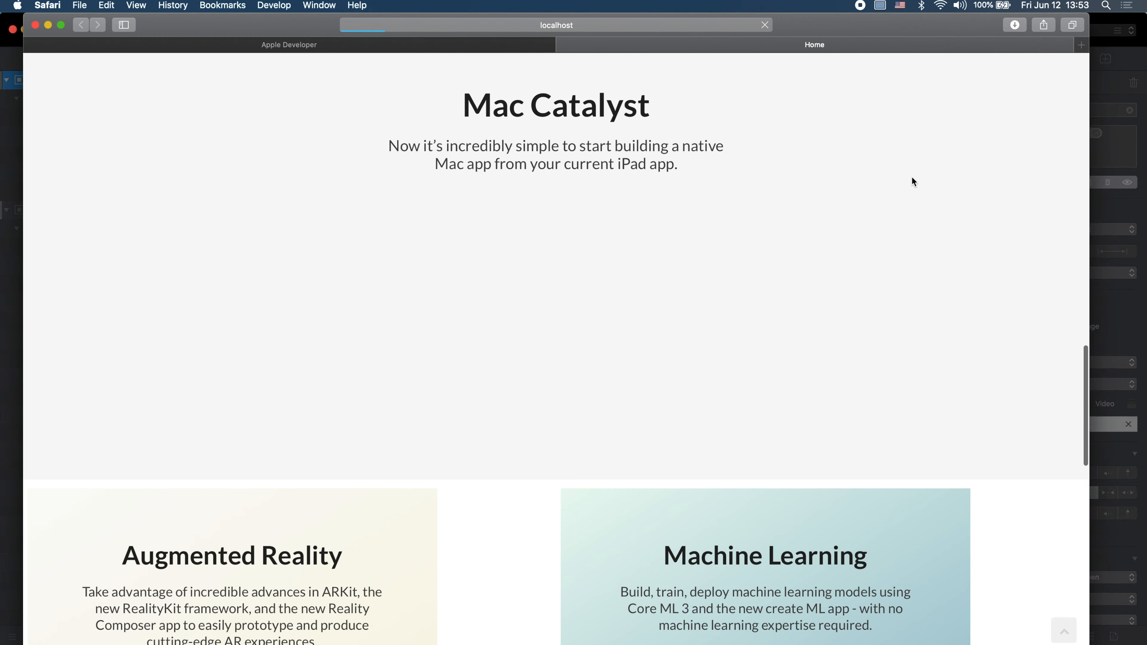
pyautogui.scroll(-10, 798, 312)
pyautogui.scroll(3, 799, 312)
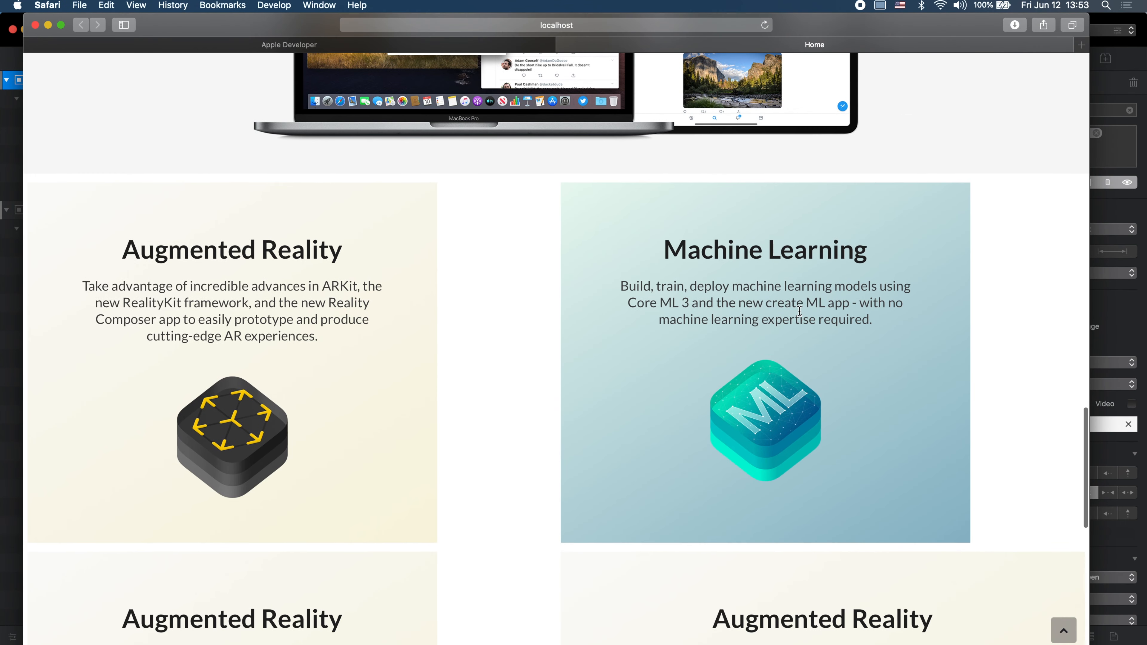
pyautogui.scroll(-11, 799, 312)
pyautogui.scroll(5, 799, 311)
pyautogui.scroll(-1, 800, 315)
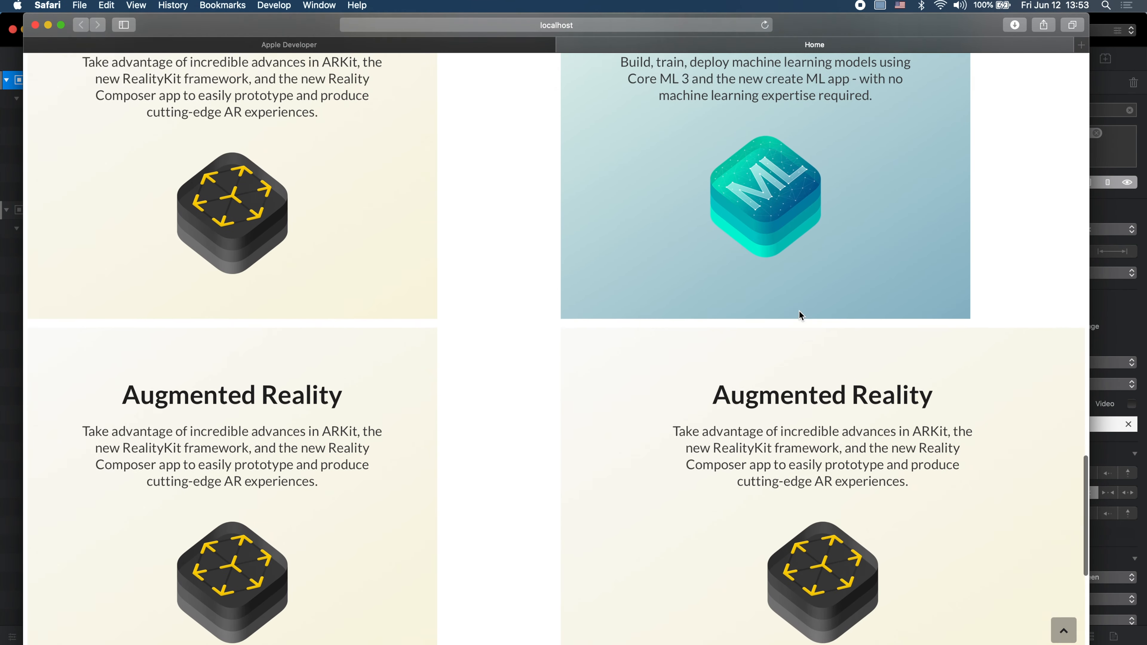
pyautogui.scroll(10, 801, 315)
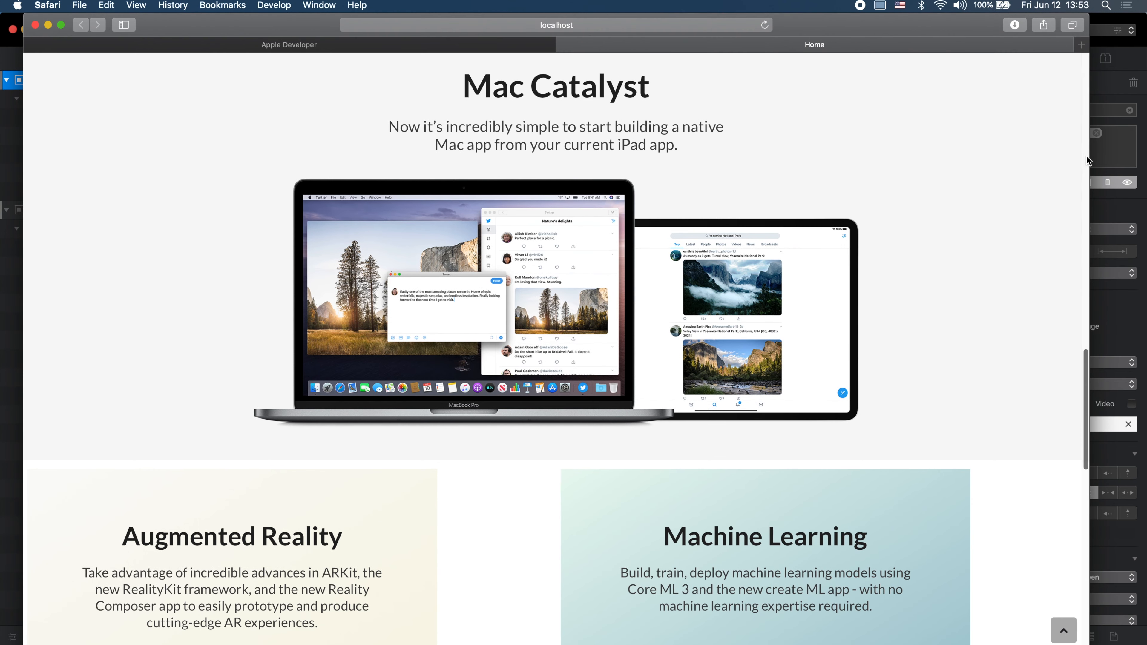
# Step: Widen the preview window and check how the cards in every row fill their columns, comparing them with the Blocs canvas
pyautogui.moveTo(1088, 158); pyautogui.dragTo(1144, 158)
pyautogui.scroll(-10, 1049, 235)
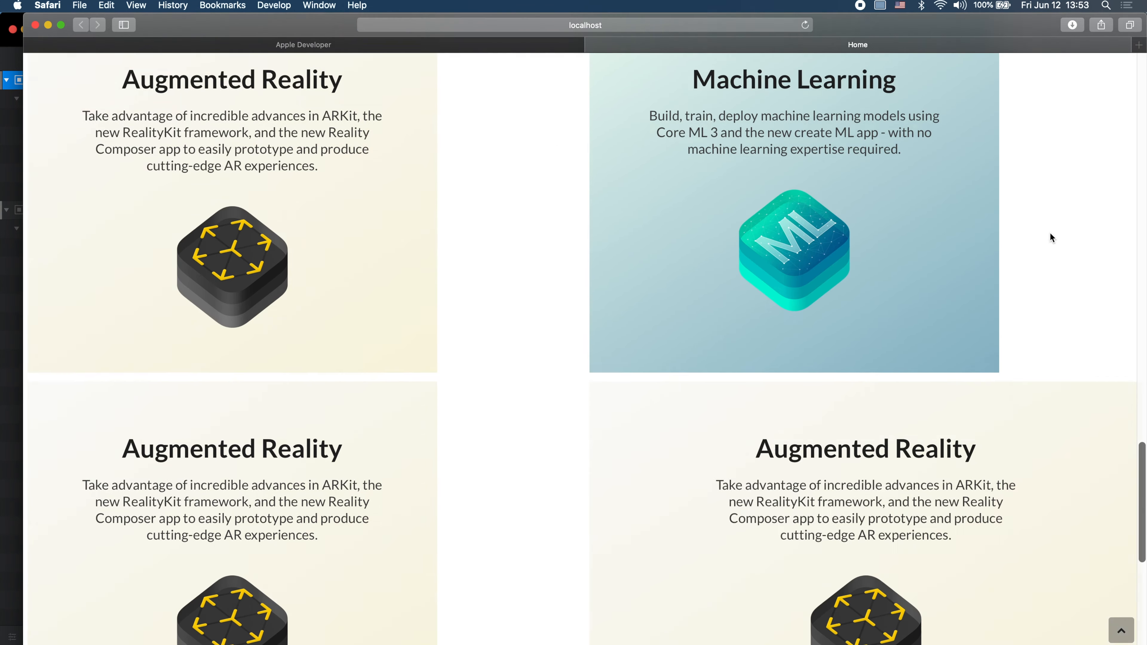
pyautogui.scroll(-1, 1052, 238)
pyautogui.scroll(6, 1052, 238)
pyautogui.hotkey('ctrl', 'Up')
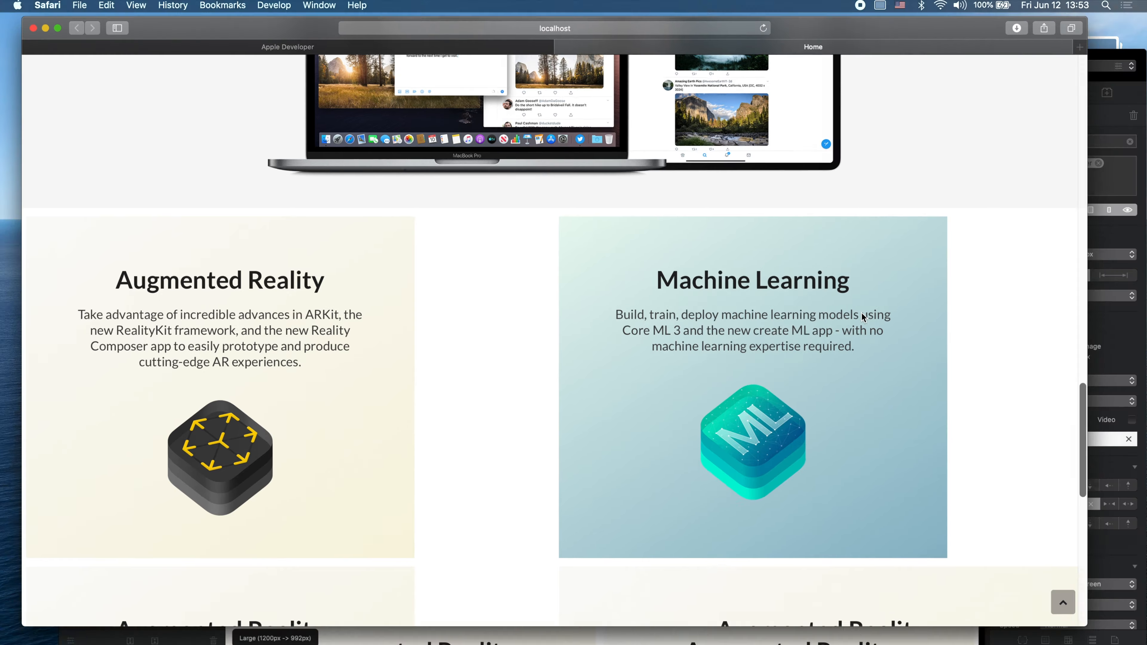
pyautogui.click(881, 468)
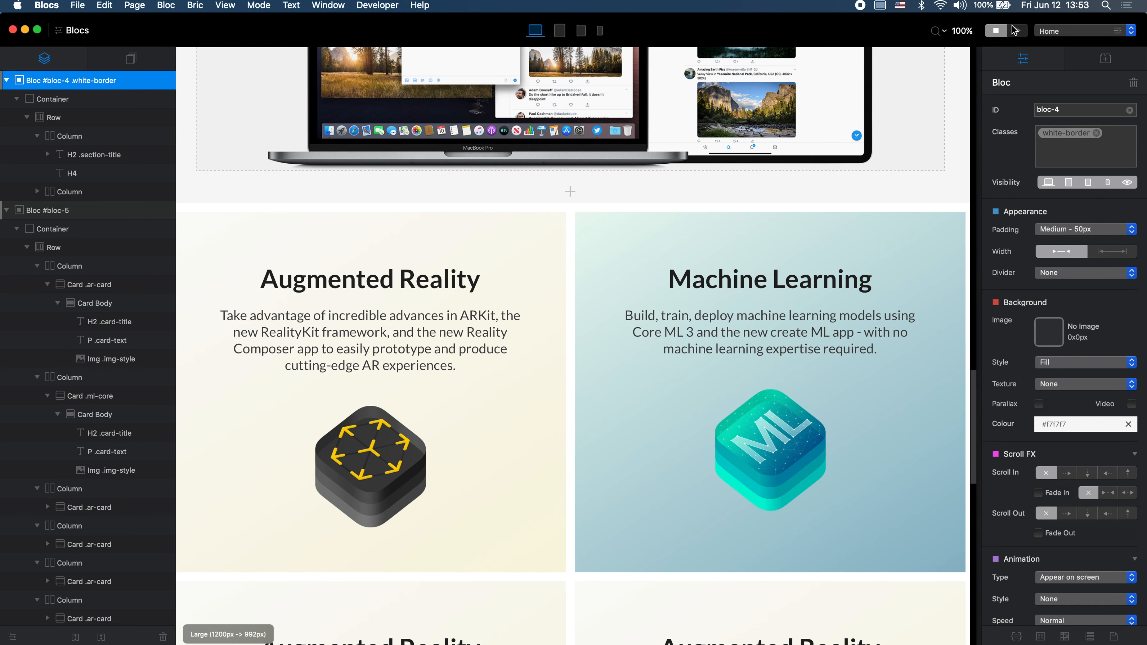
pyautogui.press('super+Tab')
pyautogui.scroll(-6, 722, 332)
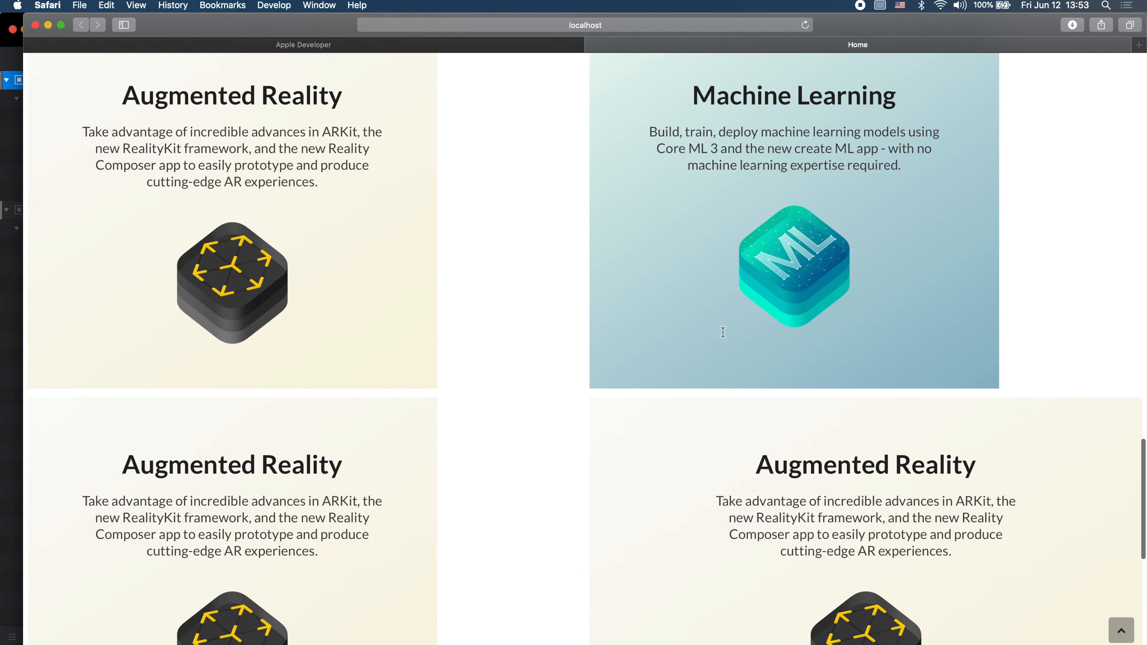
pyautogui.scroll(-5, 723, 333)
pyautogui.scroll(3, 722, 332)
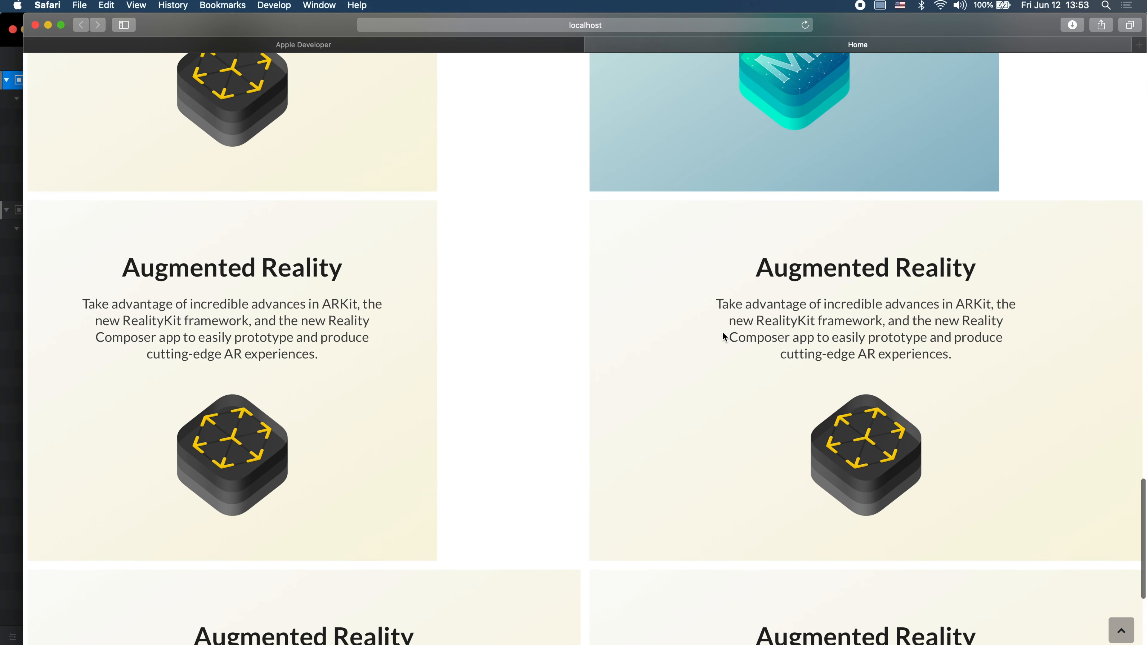
pyautogui.scroll(-6, 723, 333)
pyautogui.scroll(-1, 723, 333)
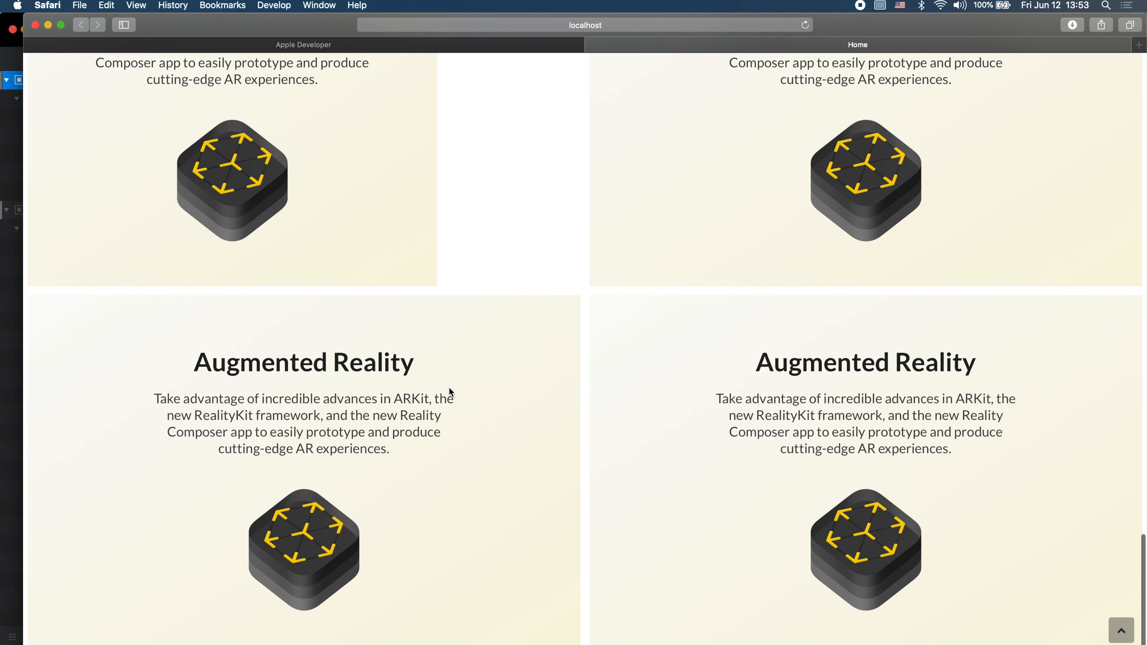
pyautogui.scroll(10, 780, 384)
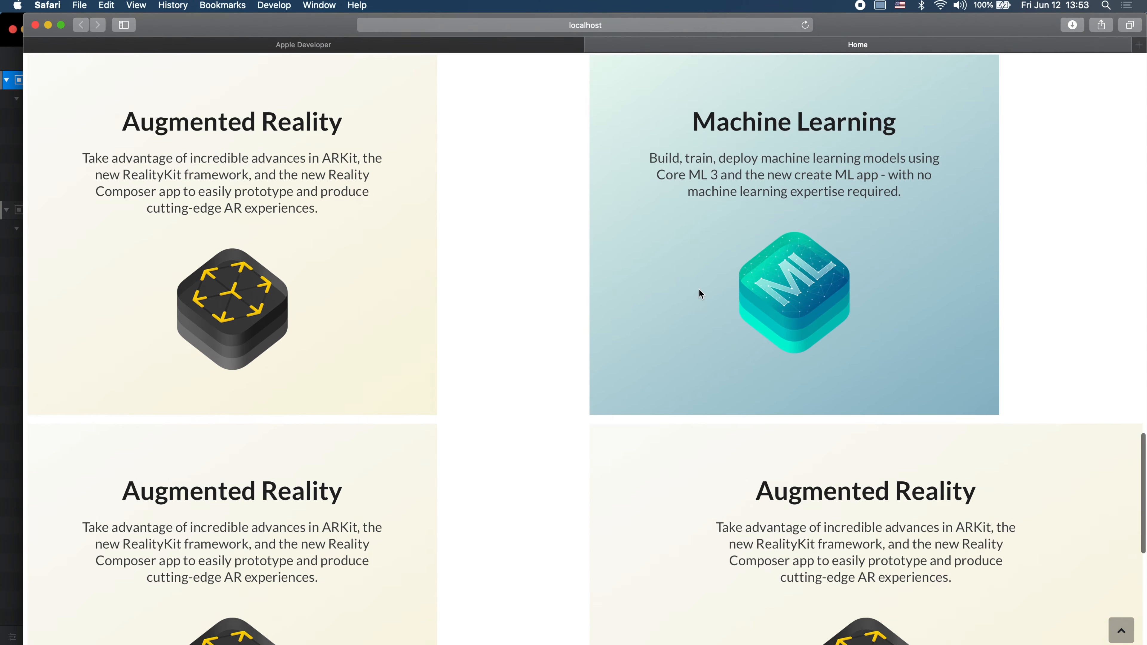
pyautogui.scroll(-2, 315, 244)
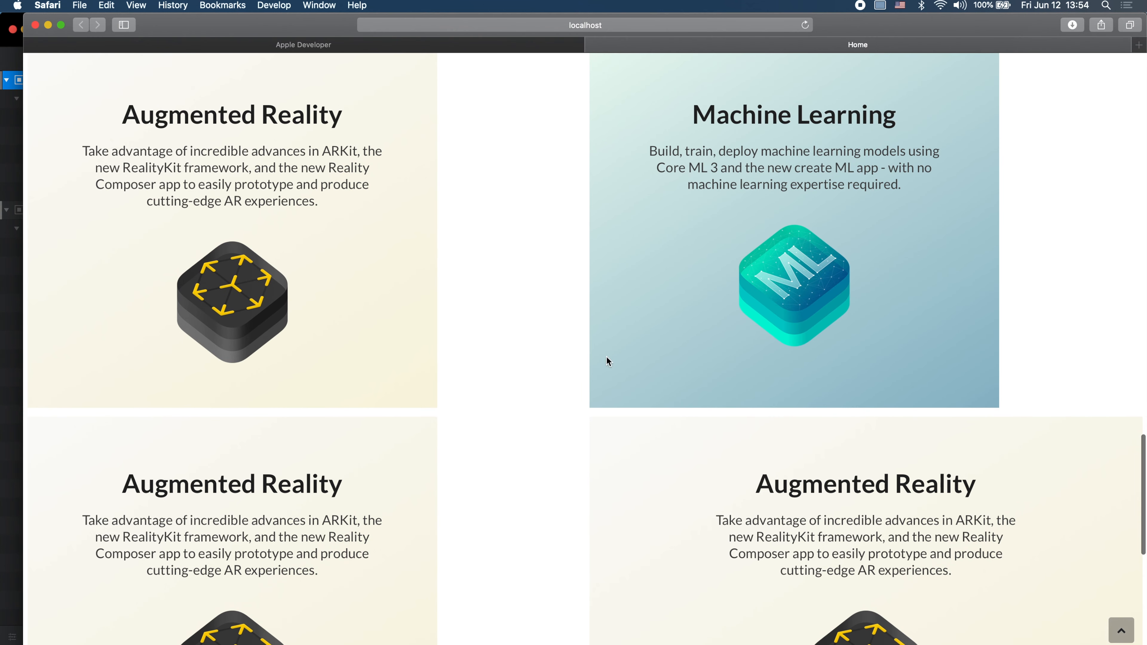
pyautogui.scroll(5, 420, 521)
# Step: Switch to Blocs, clear the alignment of the first Augmented Reality card's column, and preview the page
pyautogui.press('super+Tab')
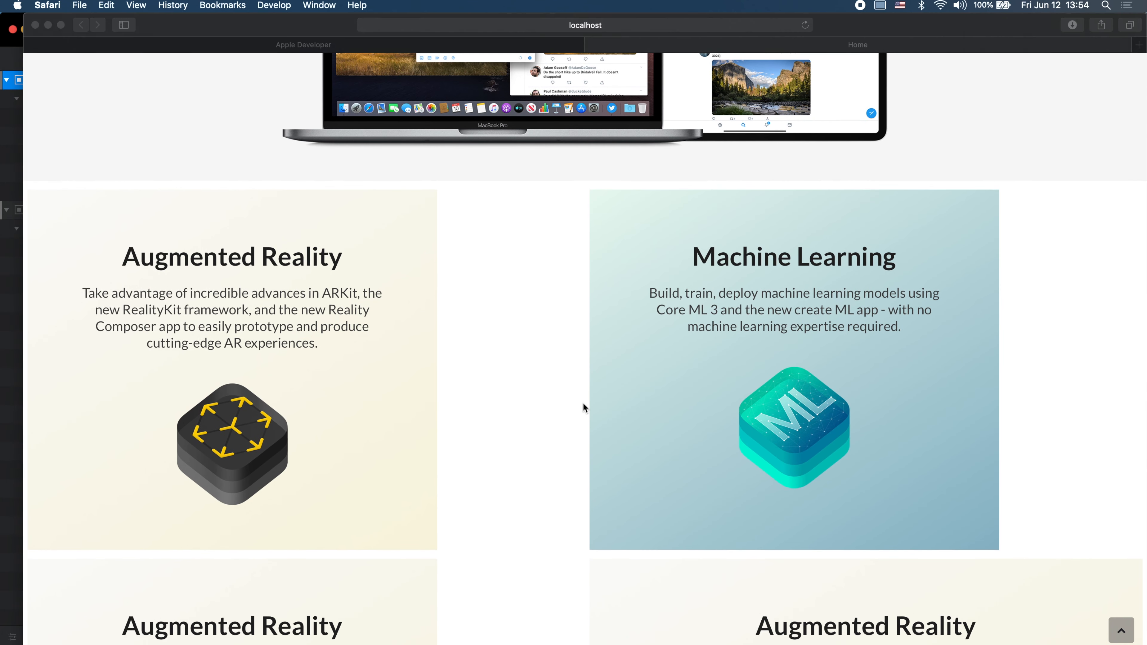
pyautogui.click(544, 223)
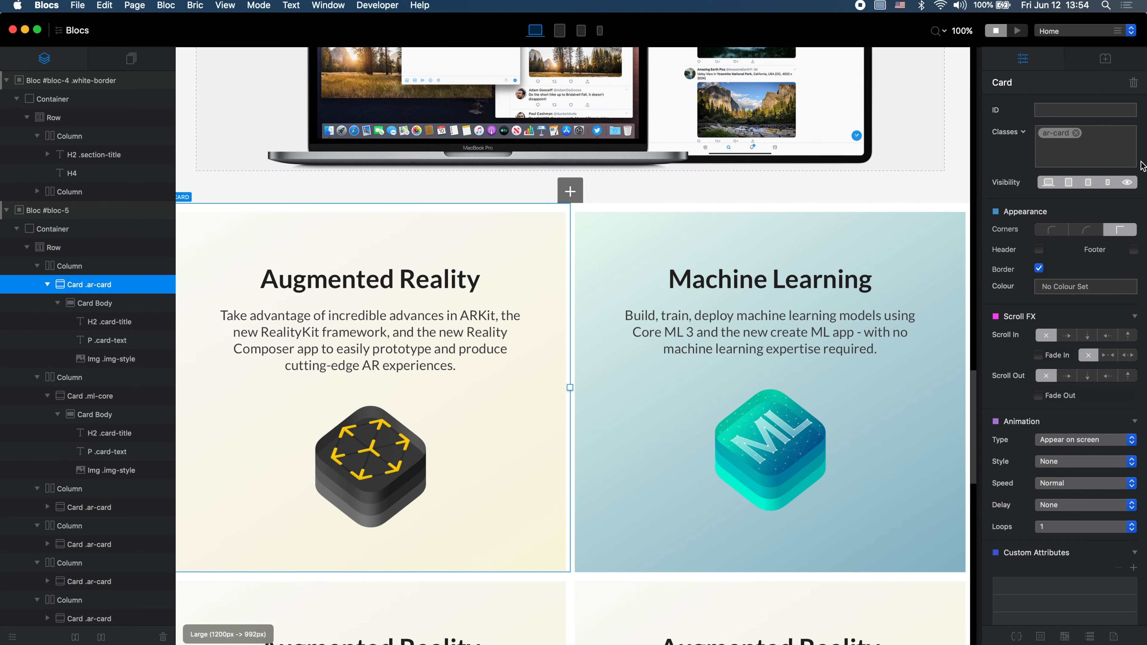
pyautogui.click(136, 266)
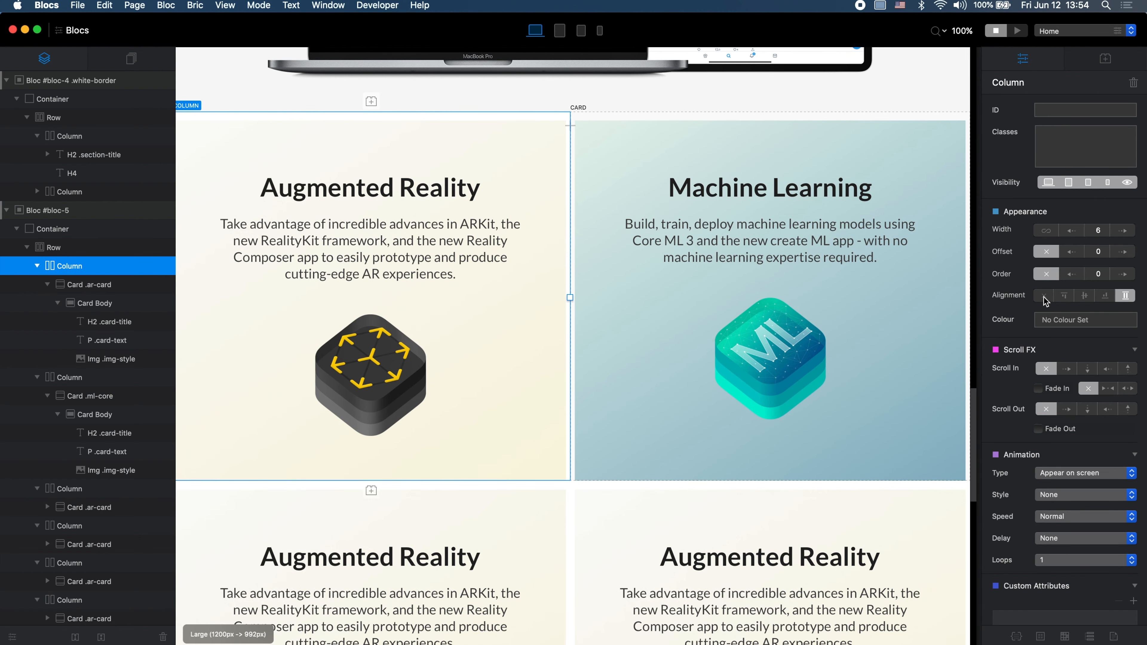
pyautogui.click(1044, 296)
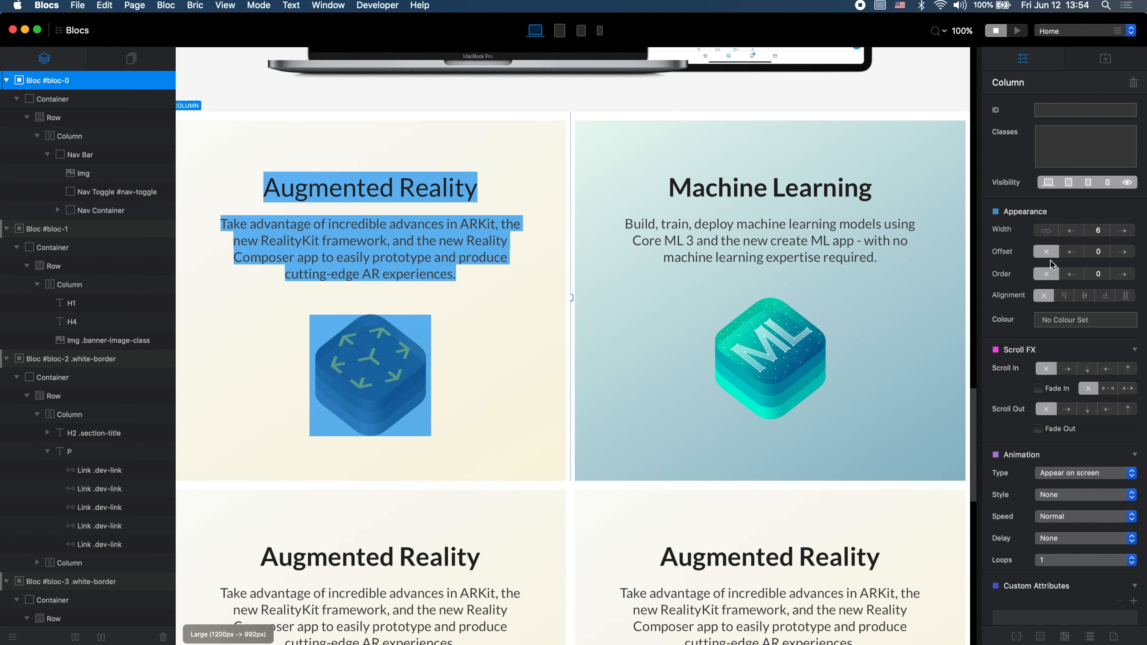
pyautogui.press('super+p')
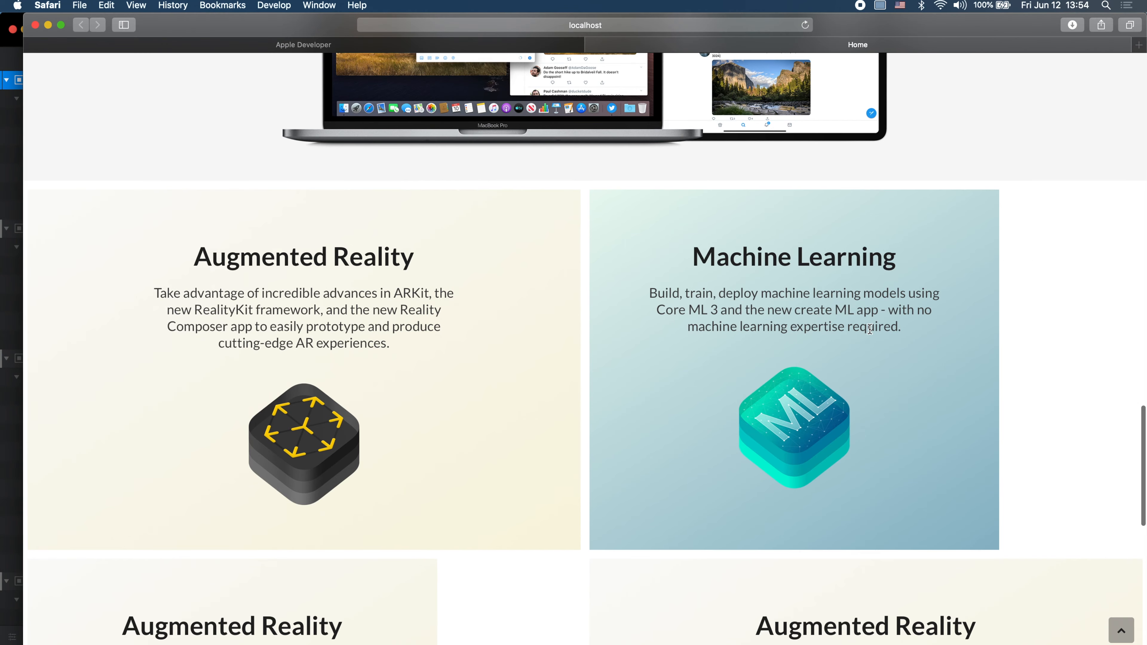
pyautogui.scroll(3, 870, 329)
# Step: Back in Blocs, clear the alignment of the column holding the Machine Learning card
pyautogui.press('super+Tab')
pyautogui.press('super+Tab')
pyautogui.press('super+Tab')
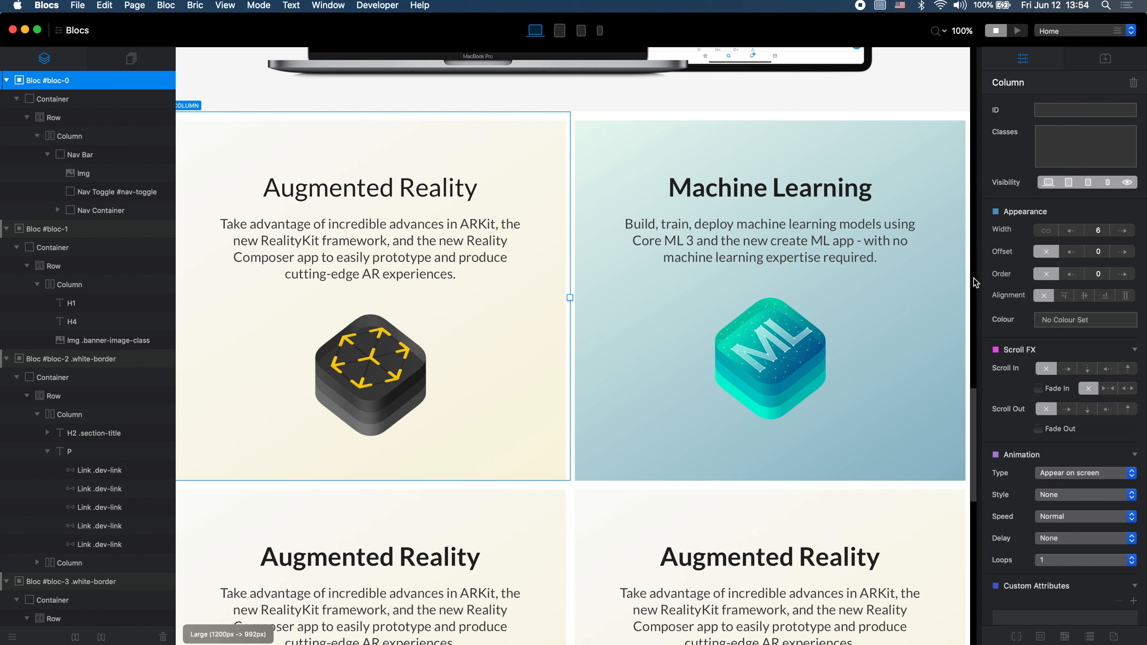
pyautogui.click(949, 149)
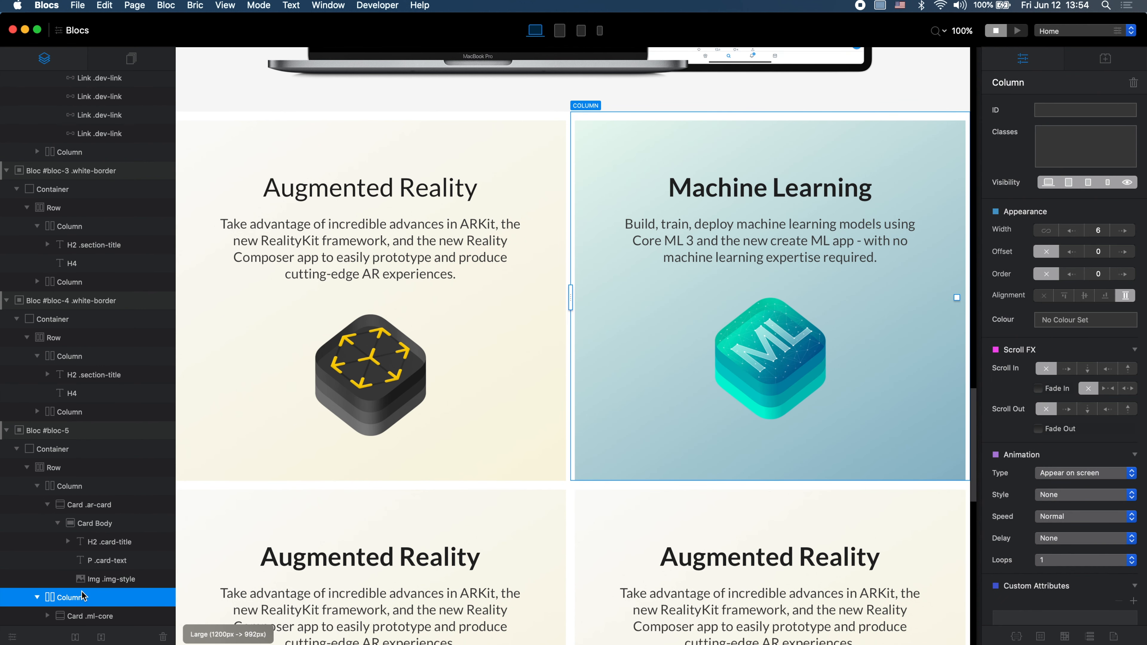
pyautogui.click(1046, 297)
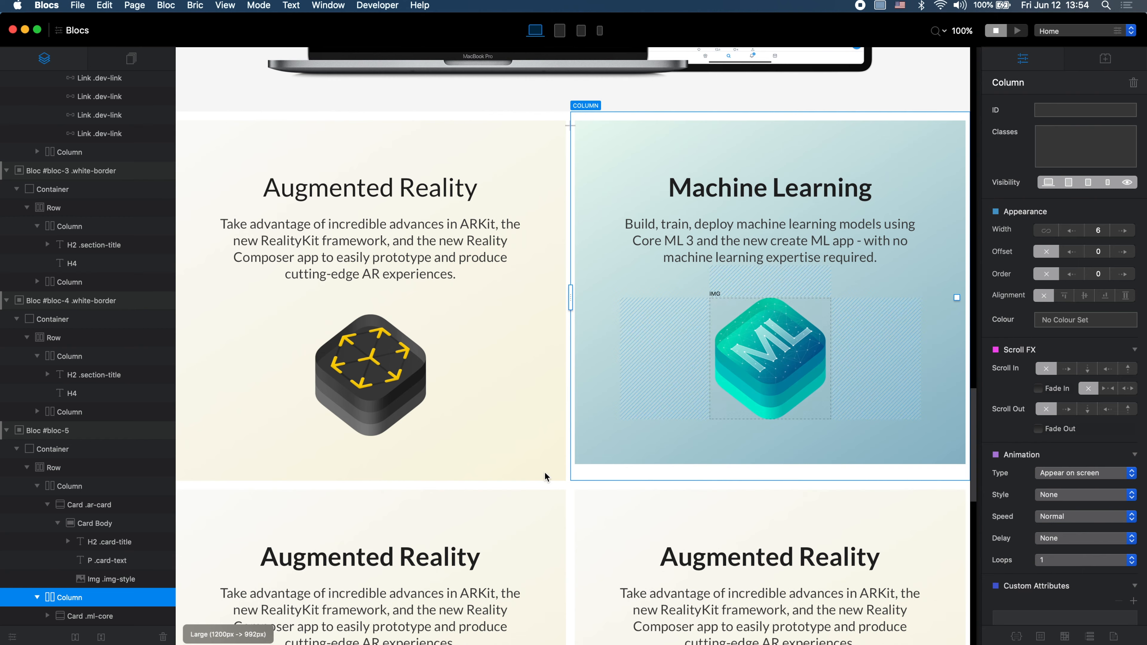
# Step: Collapse the first card column in the layer tree and clear the alignment of the third column in Bloc #bloc-5
pyautogui.scroll(-4, 749, 386)
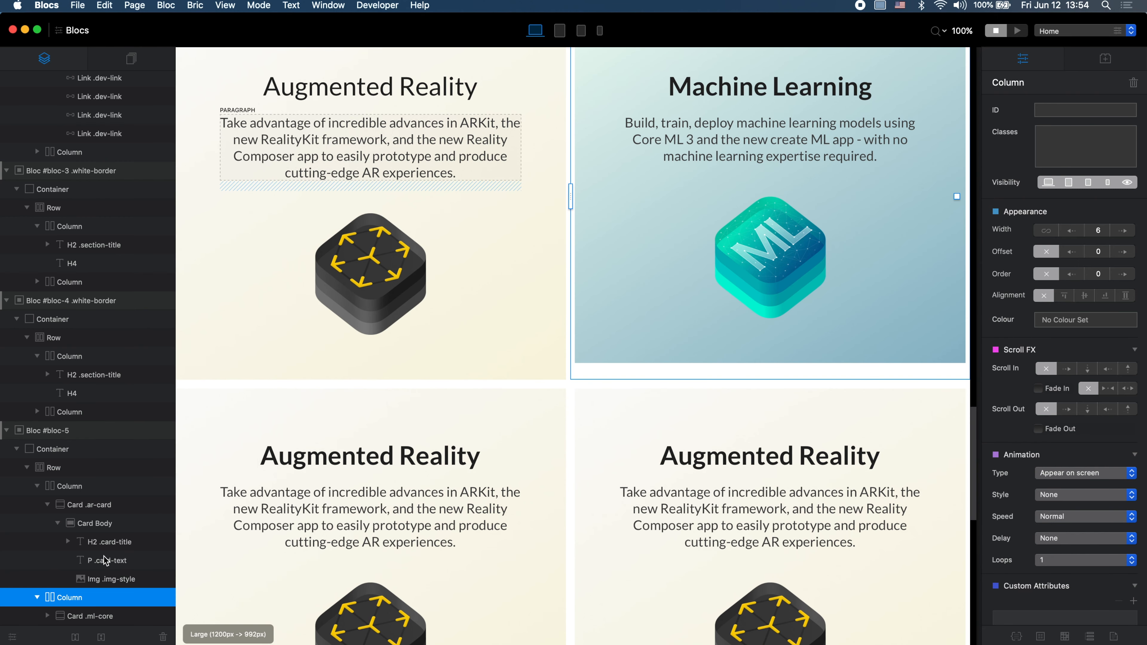
pyautogui.click(37, 486)
pyautogui.click(75, 560)
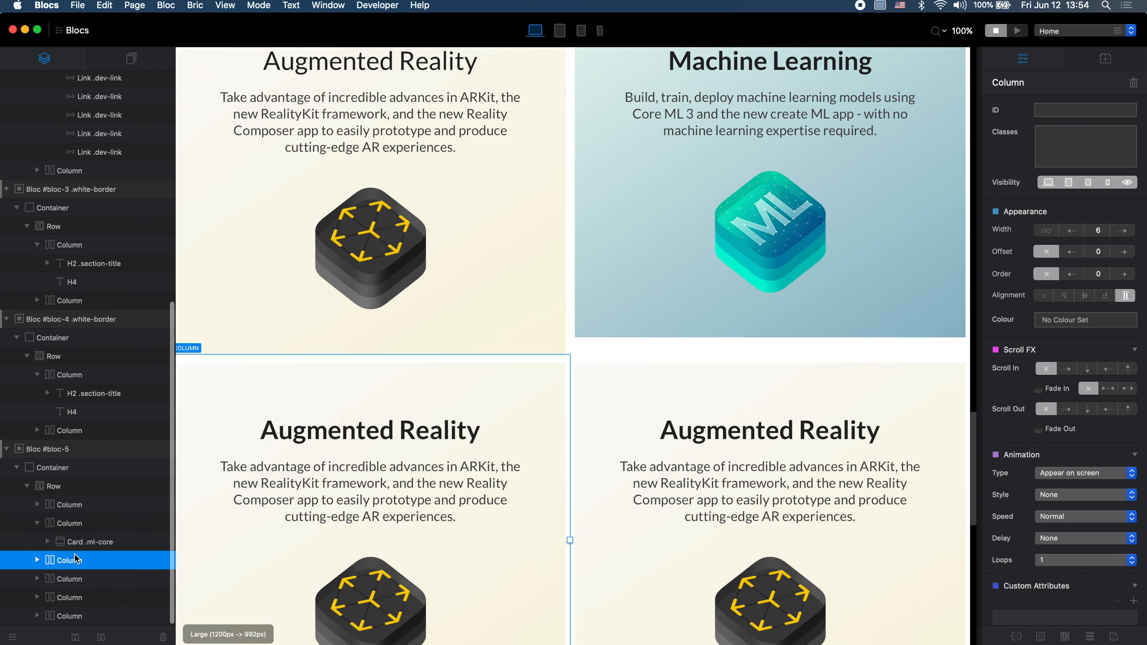
pyautogui.click(1064, 296)
pyautogui.click(1045, 296)
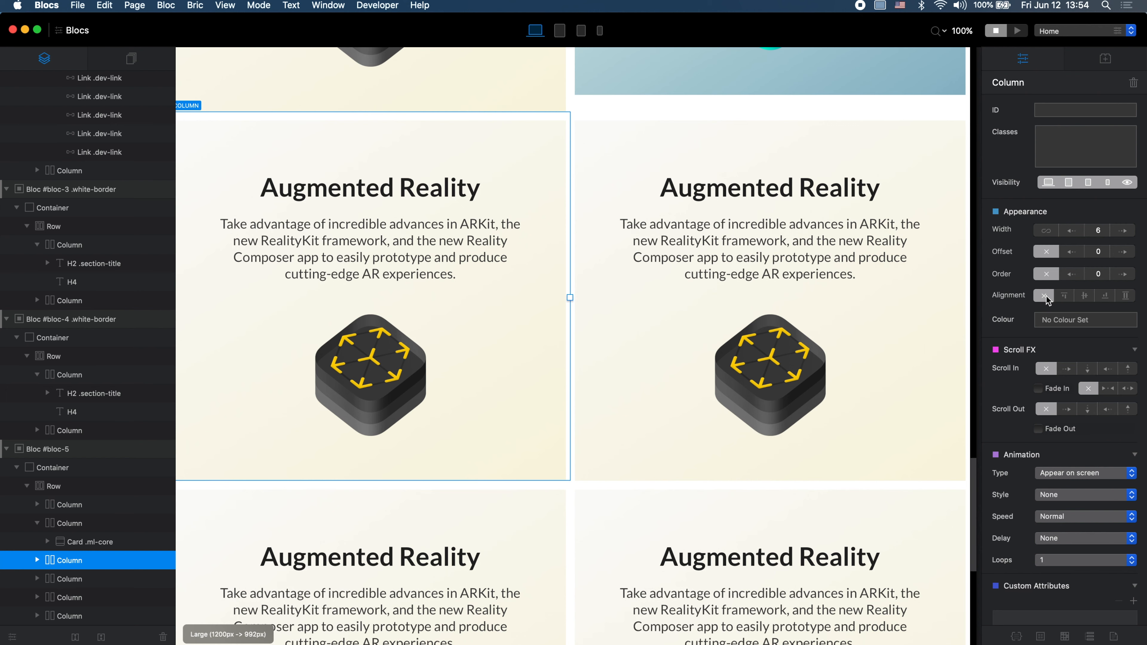
# Step: Preview the page in the browser and check the card widths and heights in the first two rows
pyautogui.press('super+p')
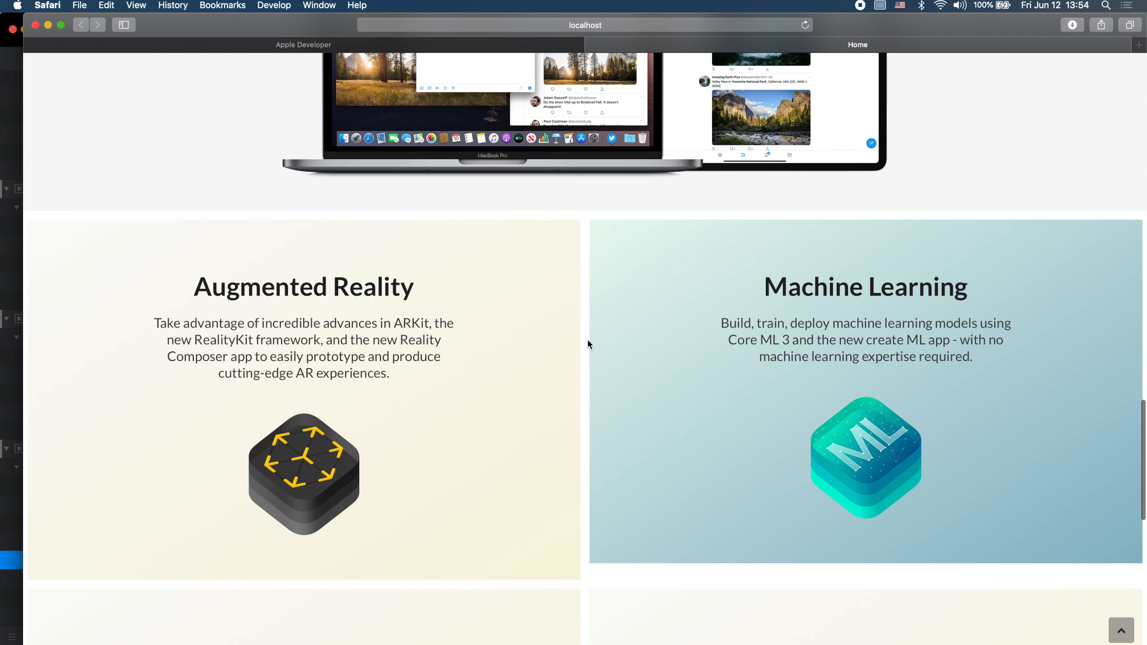
pyautogui.scroll(-2, 589, 344)
pyautogui.scroll(5, 588, 344)
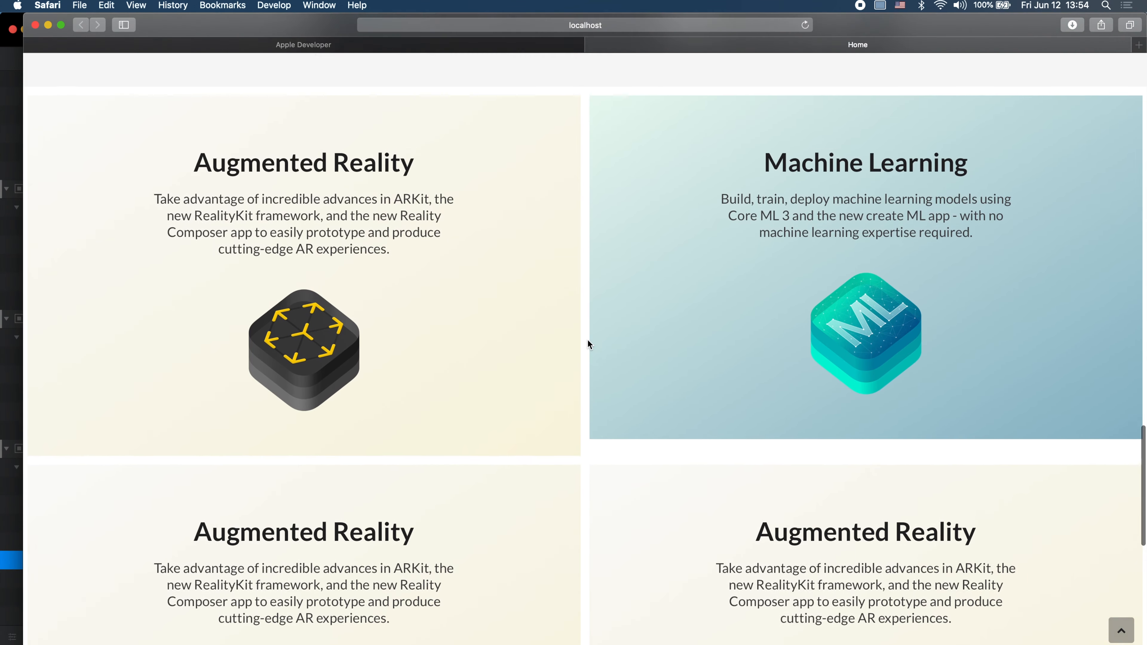
# Step: Switch to Blocs and set the height of the Machine Learning card's ml-core class to 580 px
pyautogui.press('super+Tab')
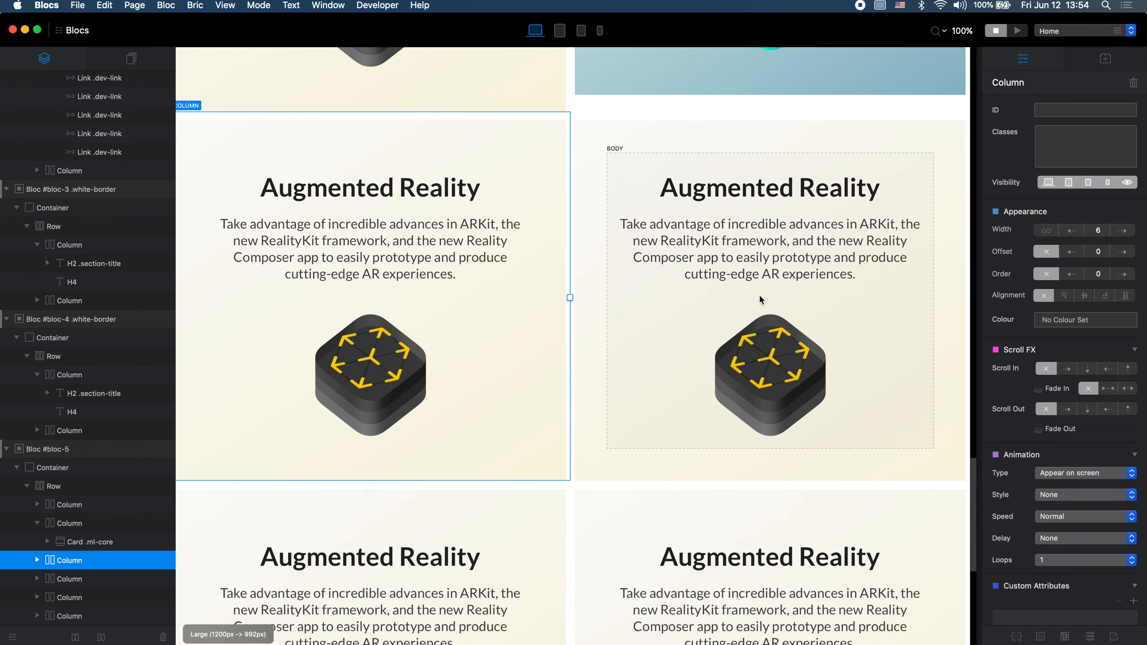
pyautogui.scroll(6, 767, 214)
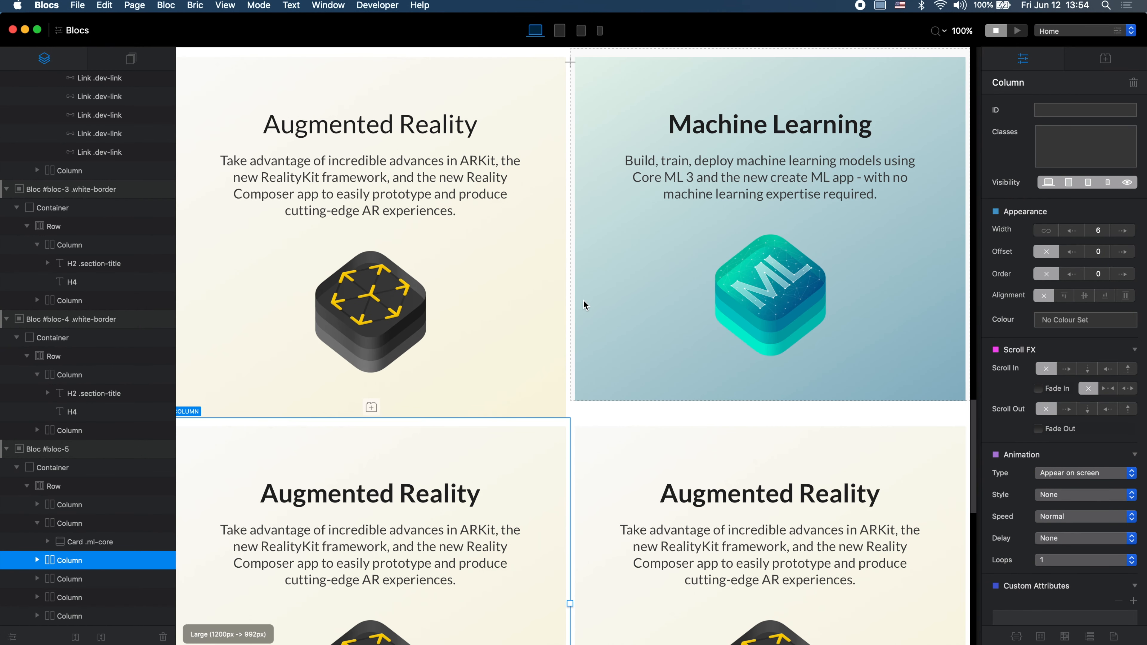
pyautogui.click(585, 305)
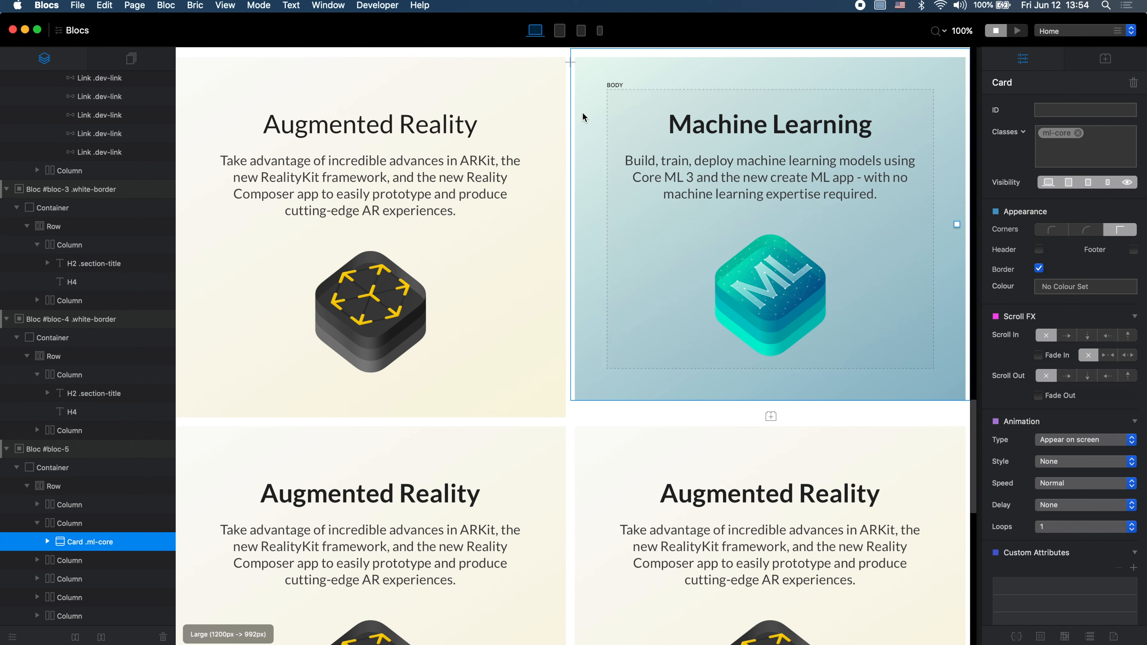
pyautogui.doubleClick(1053, 134)
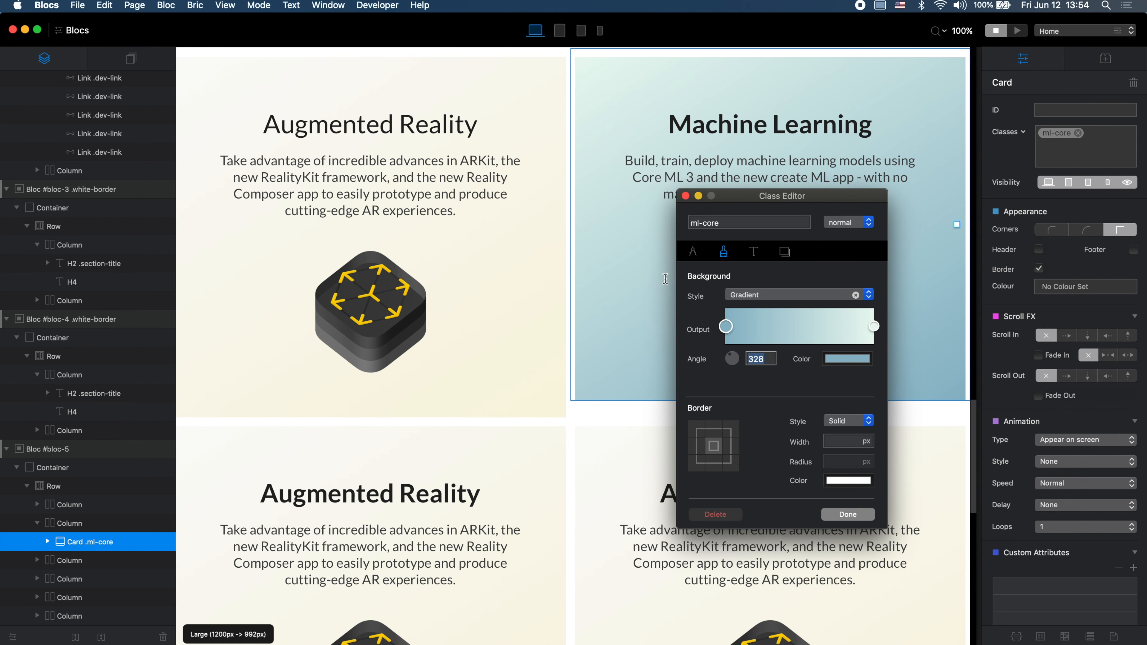
pyautogui.click(695, 252)
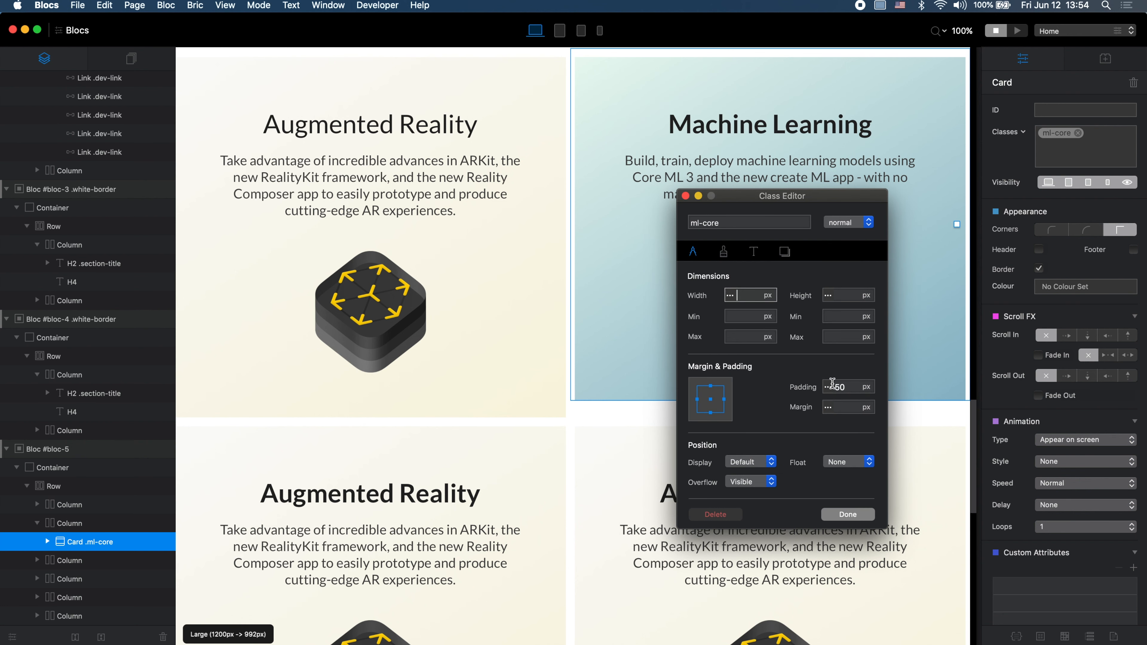
pyautogui.click(842, 296)
pyautogui.scroll(2, 527, 369)
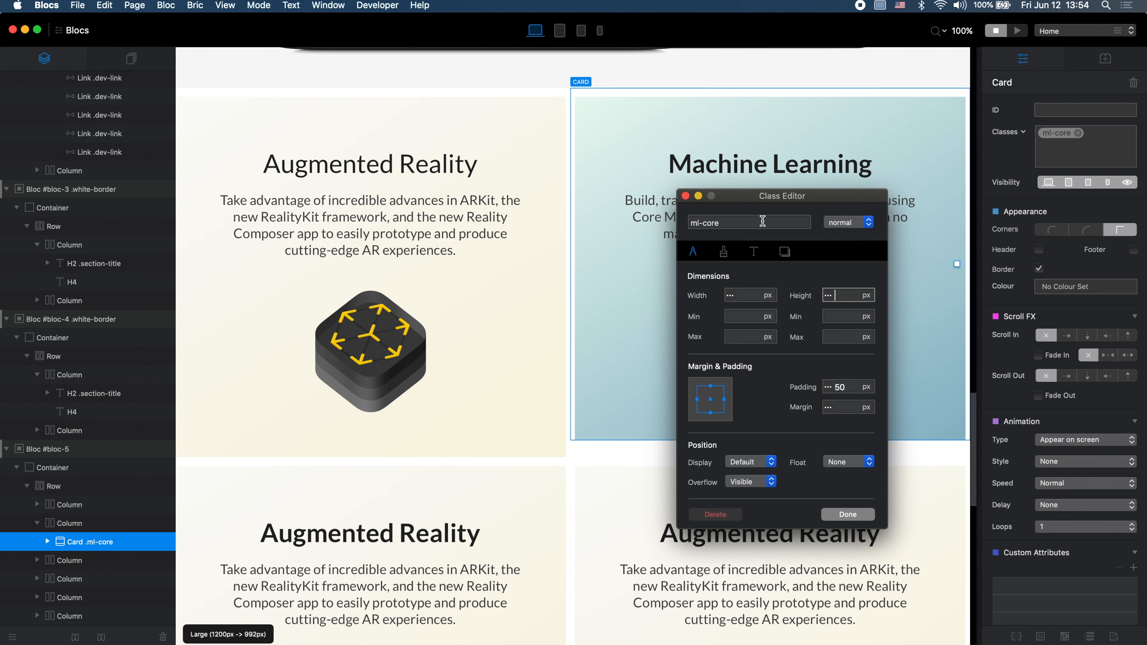
pyautogui.moveTo(796, 201); pyautogui.dragTo(882, 197)
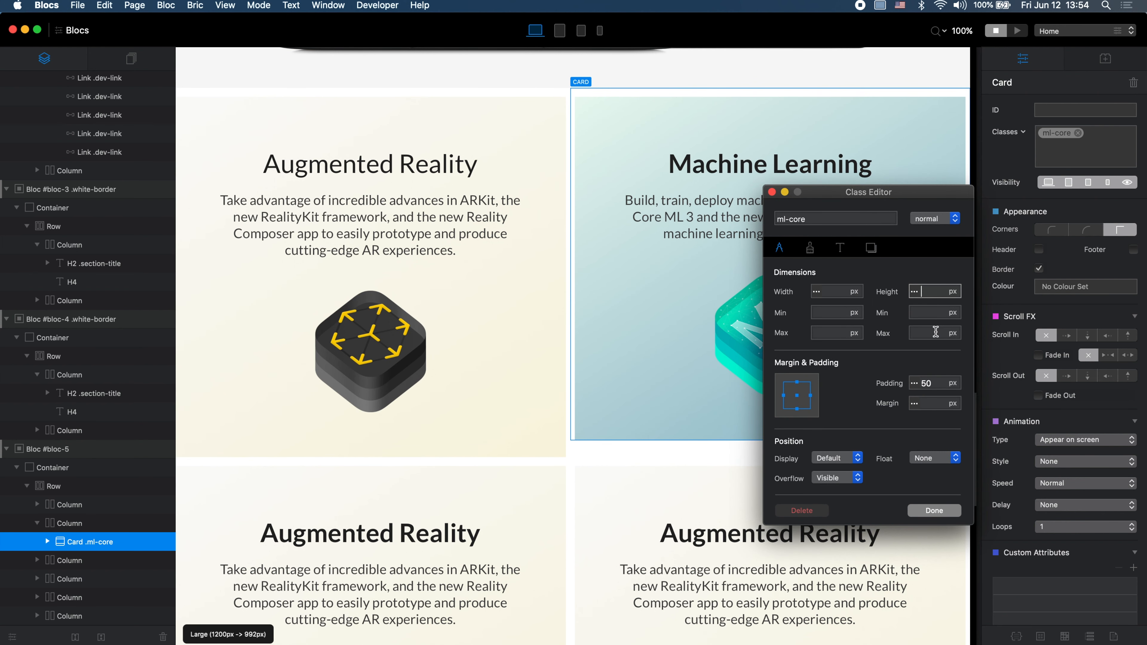
pyautogui.write('500')
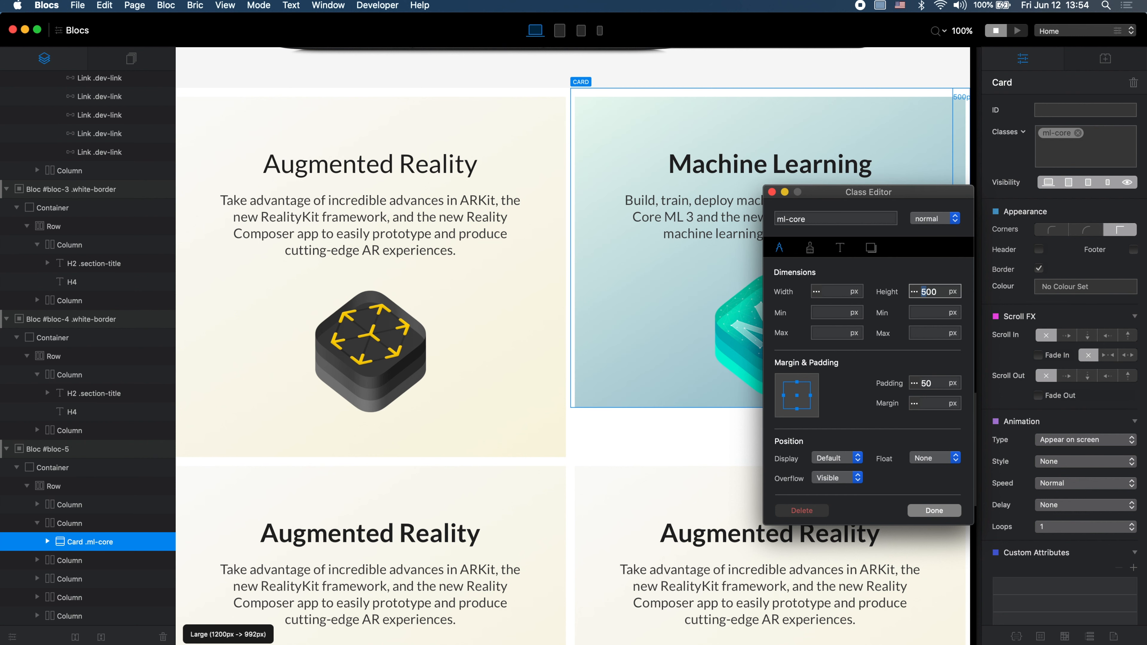
pyautogui.write('6')
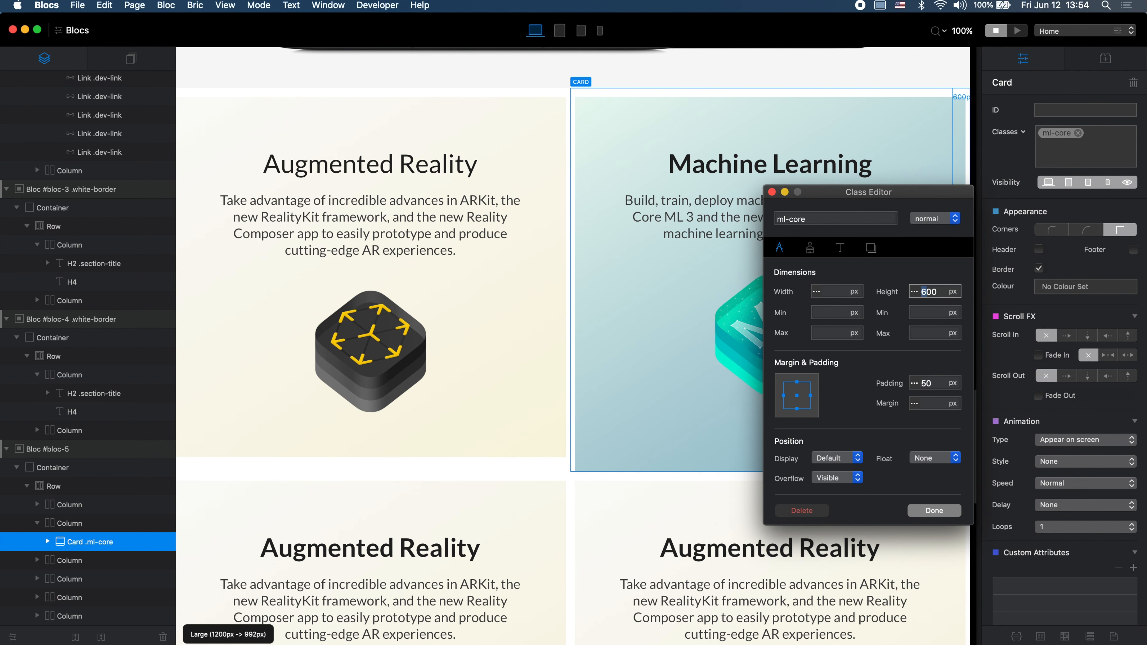
pyautogui.write('580')
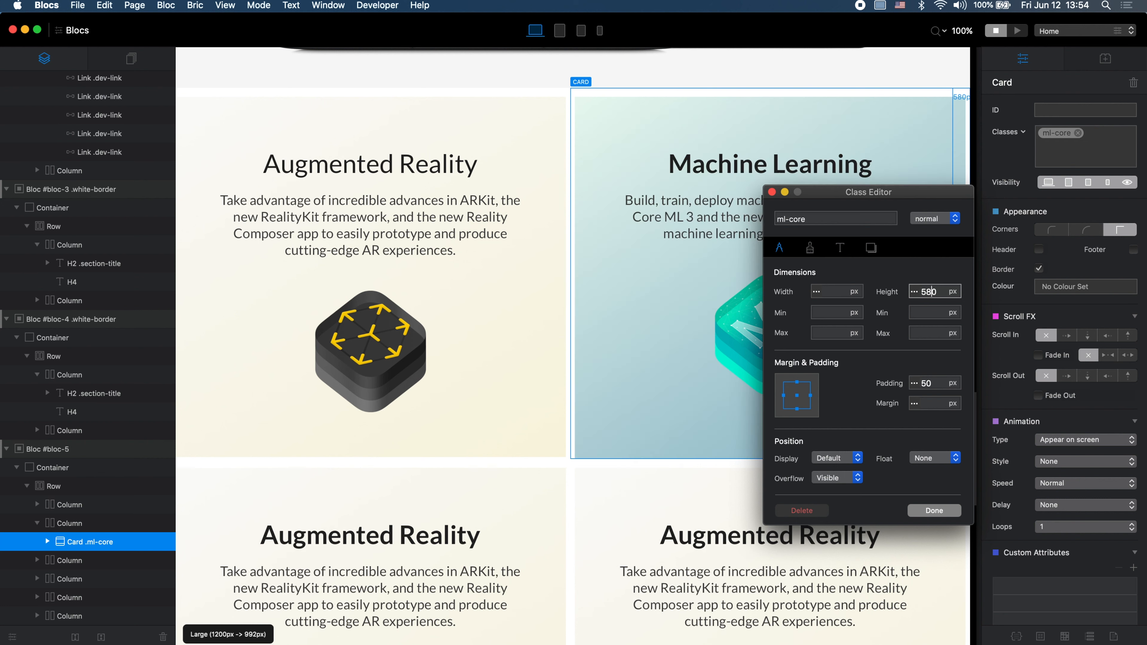
pyautogui.click(934, 510)
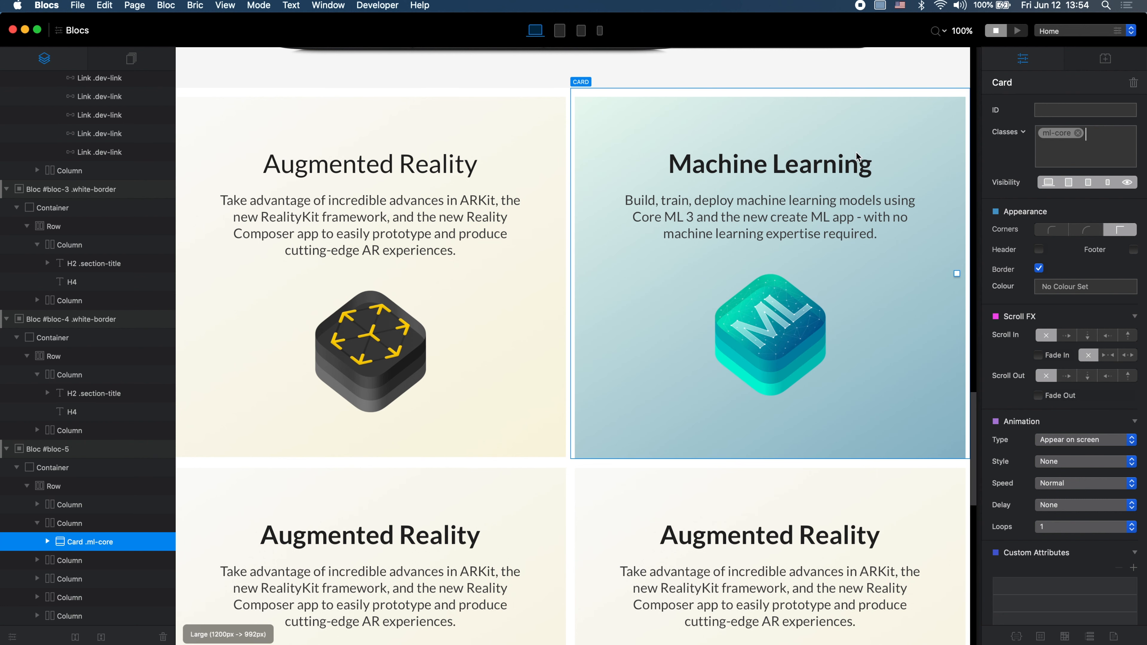
# Step: Set the height of the first Augmented Reality card's ar-card class to 580 px
pyautogui.click(531, 112)
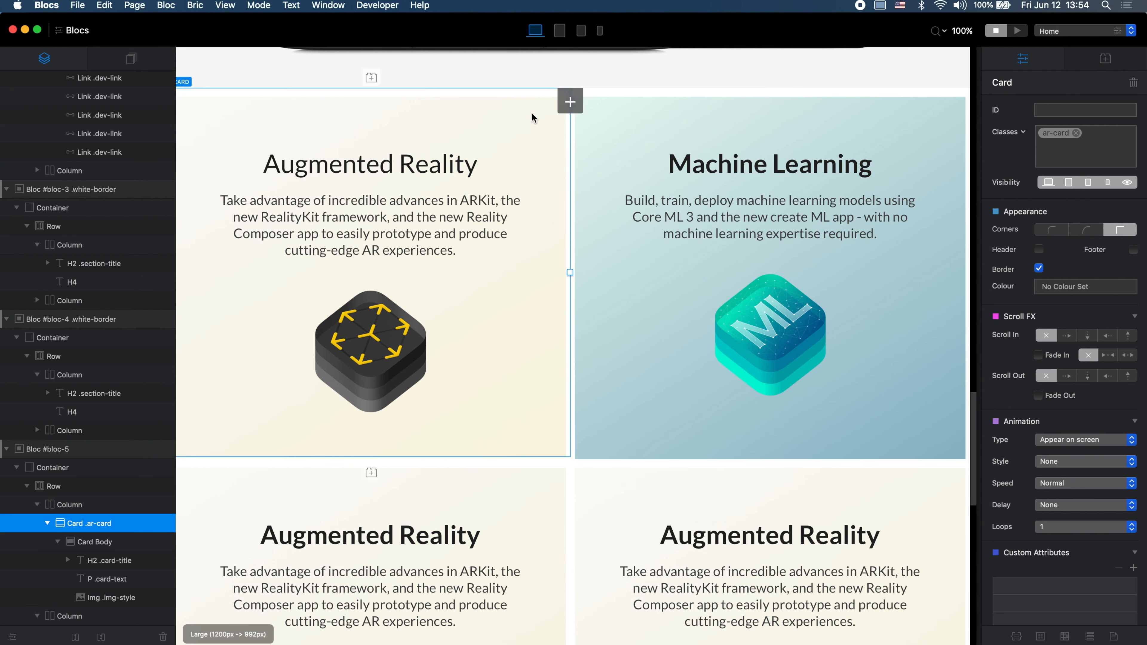
pyautogui.click(1055, 137)
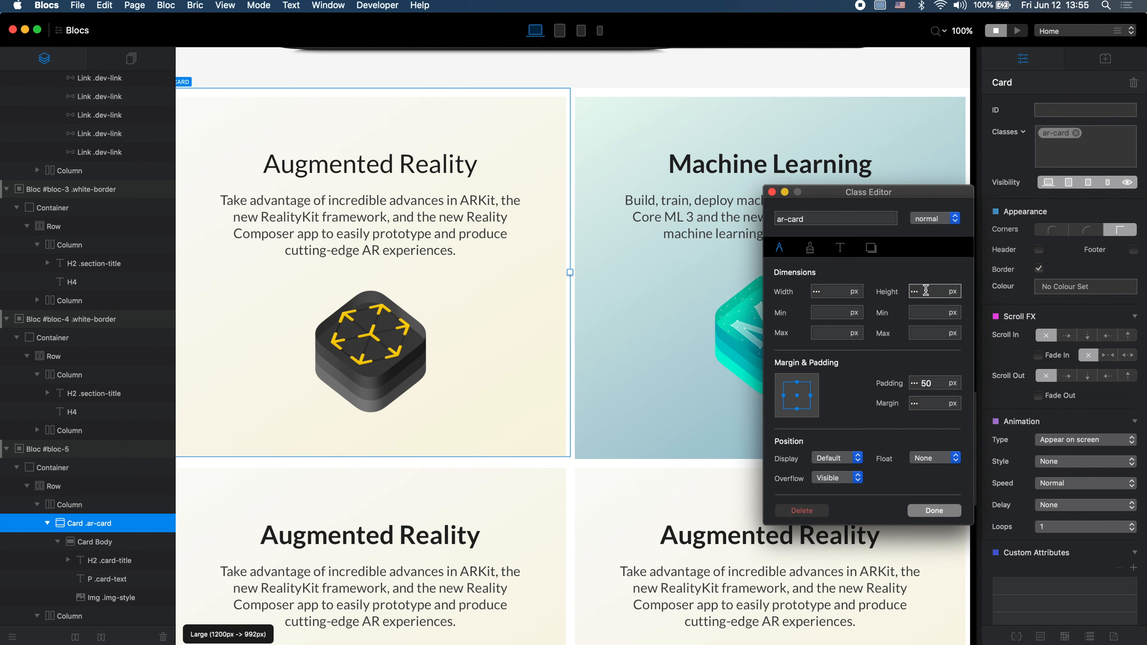
pyautogui.write('580')
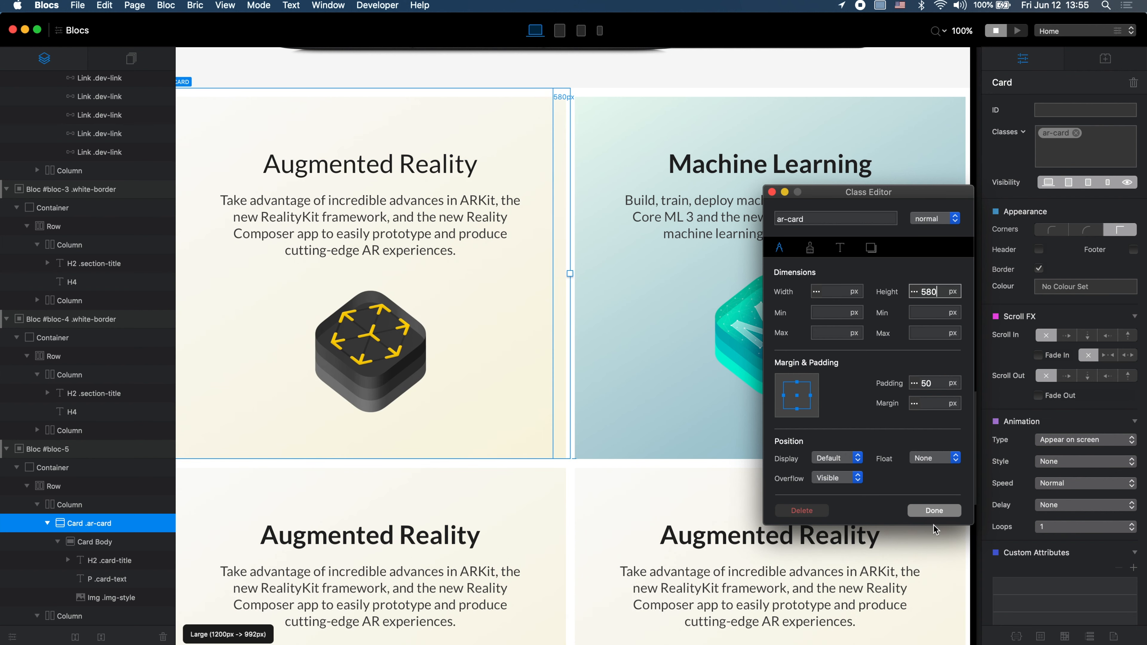
pyautogui.click(948, 510)
# Step: Preview the page in the browser and check how the card grid adapts to narrower window widths
pyautogui.press('super+p')
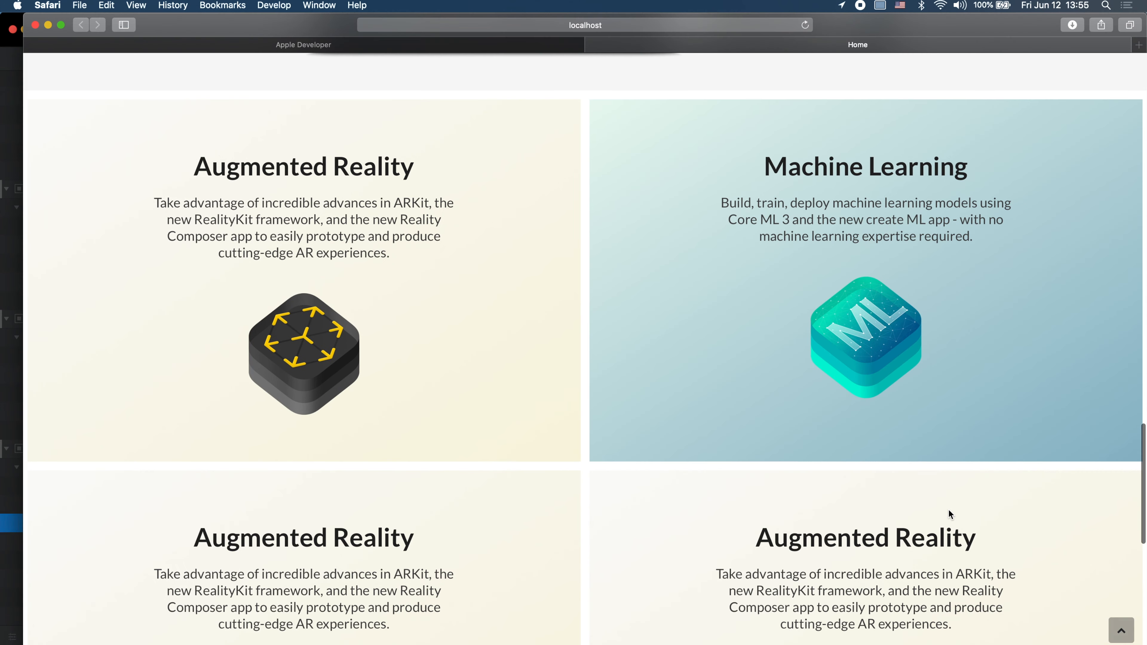
pyautogui.scroll(-3, 948, 510)
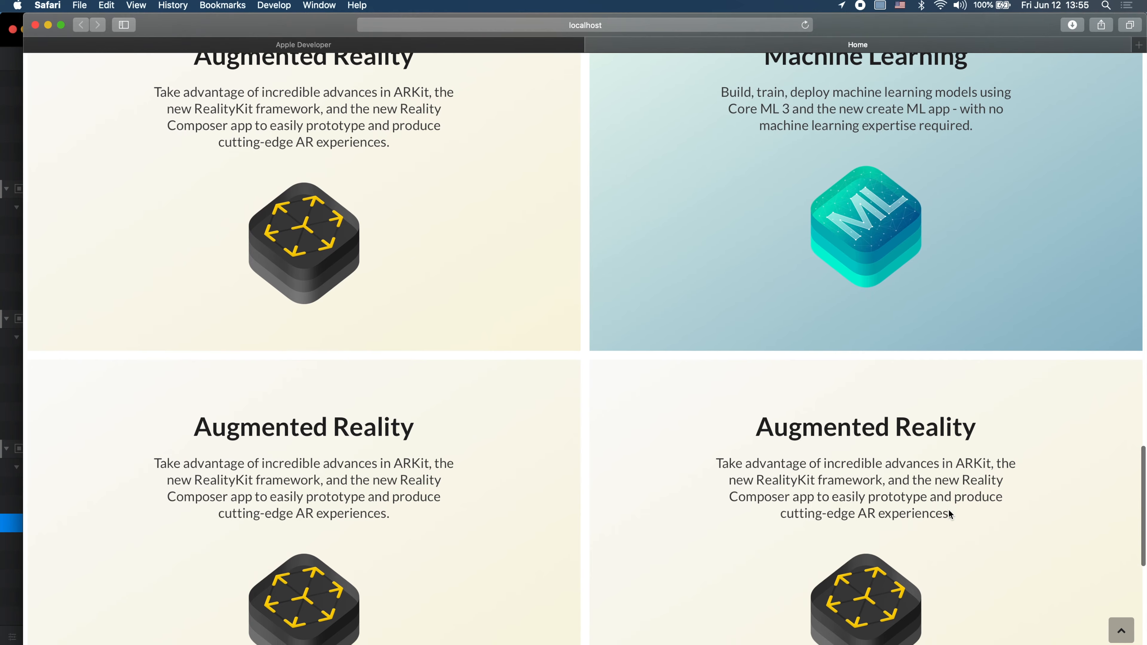
pyautogui.scroll(3, 949, 510)
pyautogui.moveTo(1144, 378); pyautogui.dragTo(642, 422)
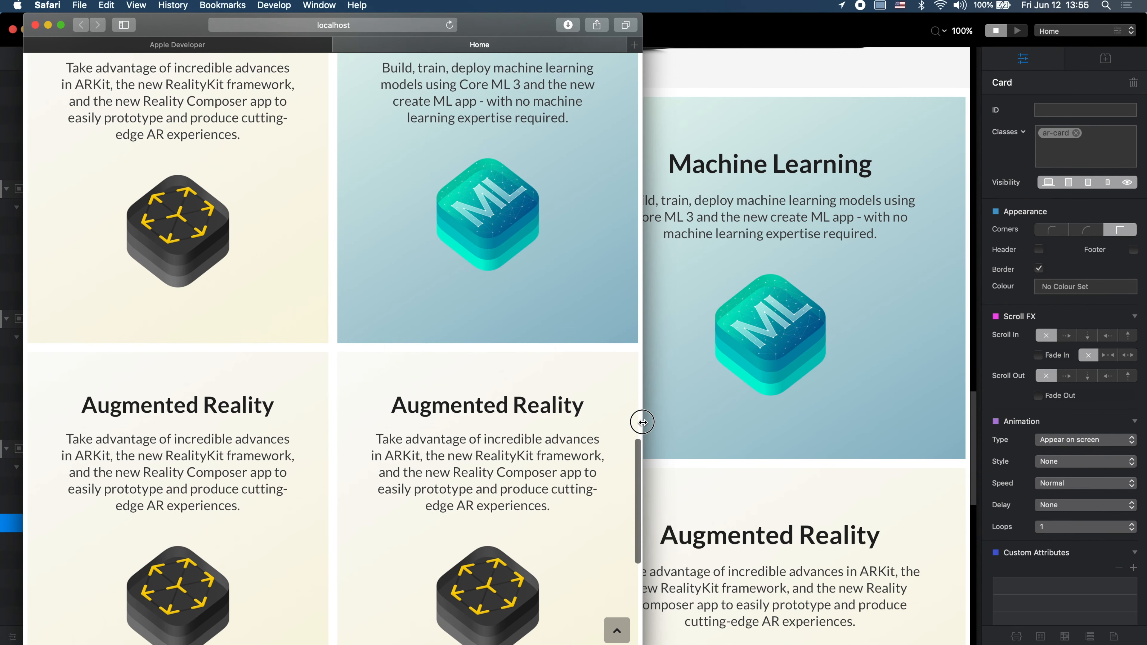
pyautogui.moveTo(641, 333); pyautogui.dragTo(540, 333)
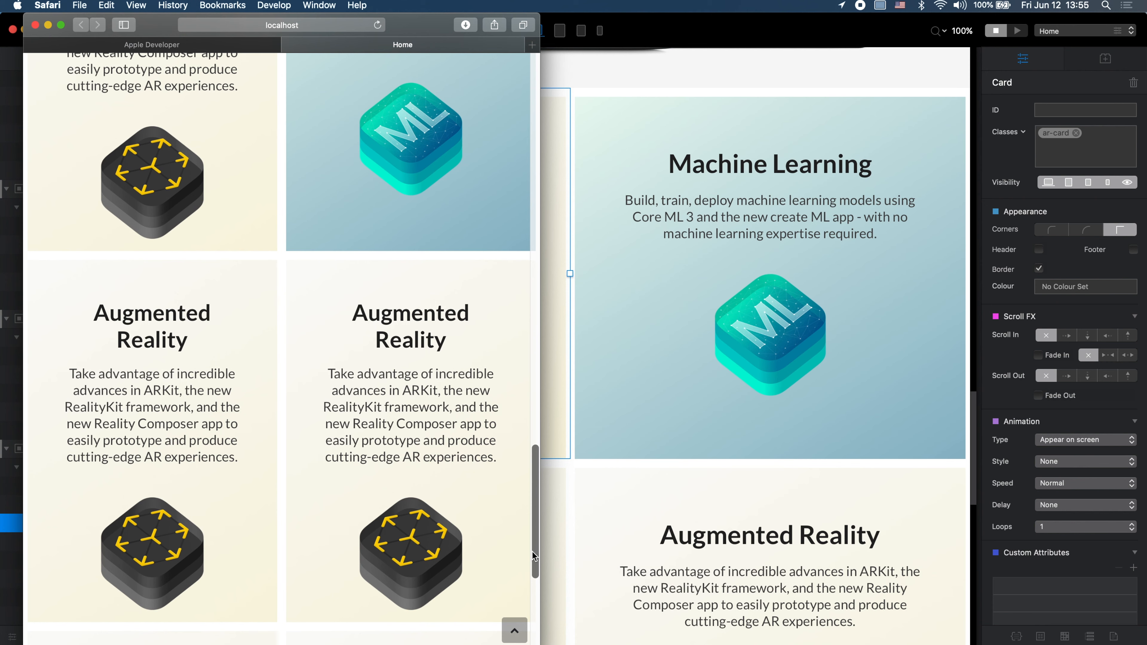
pyautogui.scroll(10, 467, 297)
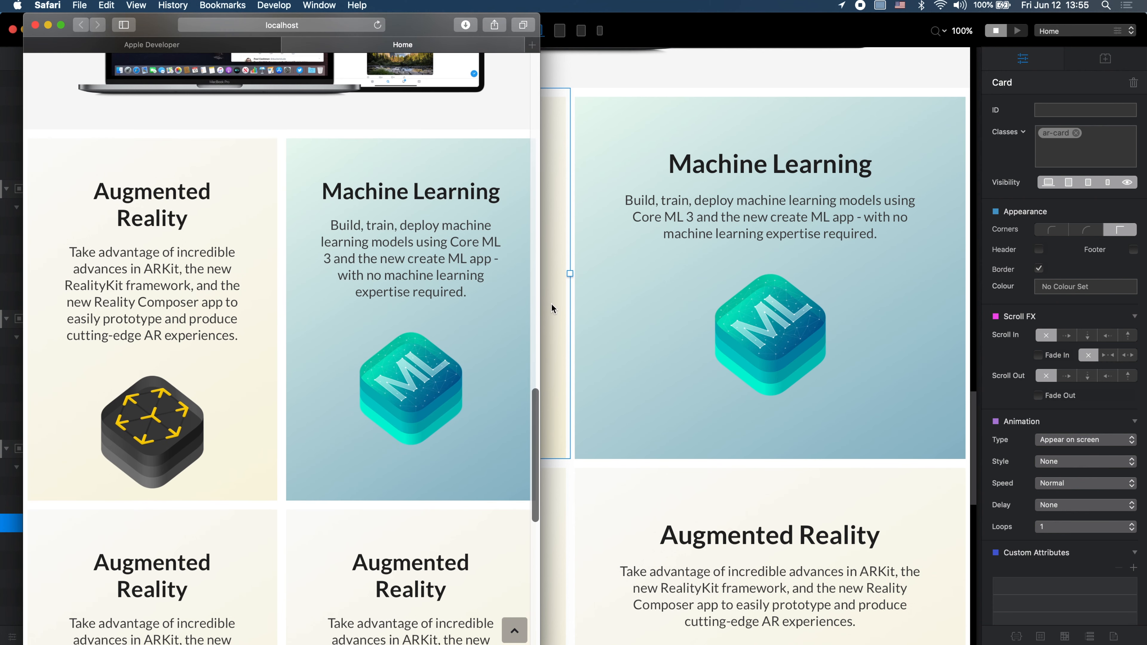
pyautogui.moveTo(542, 307); pyautogui.dragTo(489, 307)
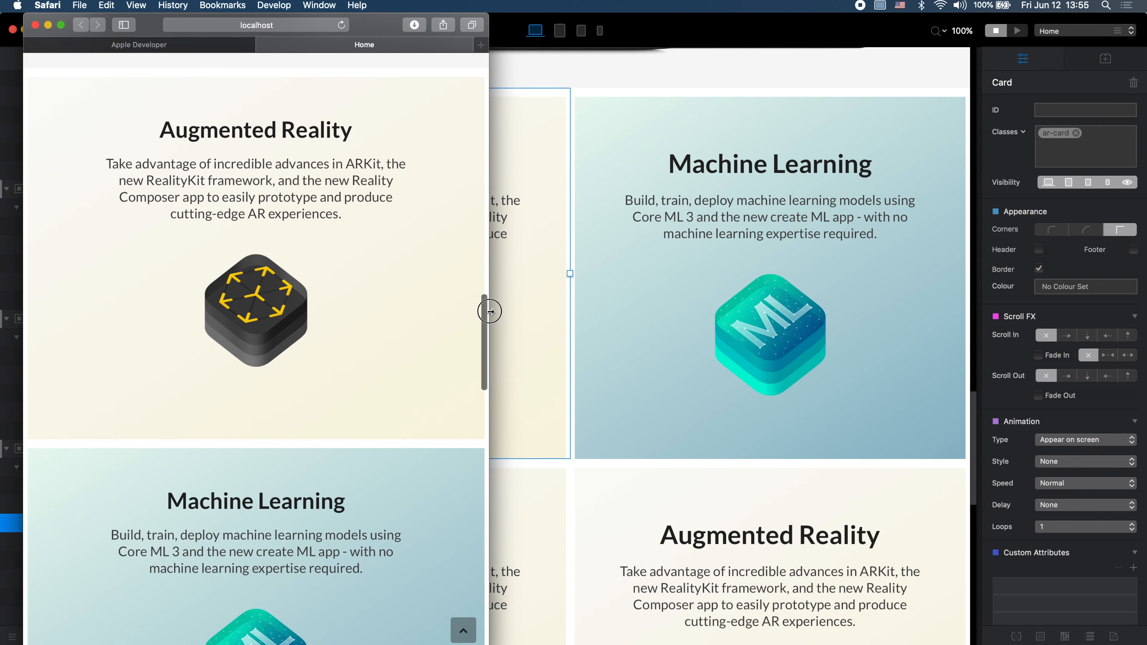
pyautogui.scroll(5, 374, 313)
pyautogui.scroll(-5, 374, 312)
pyautogui.scroll(3, 374, 312)
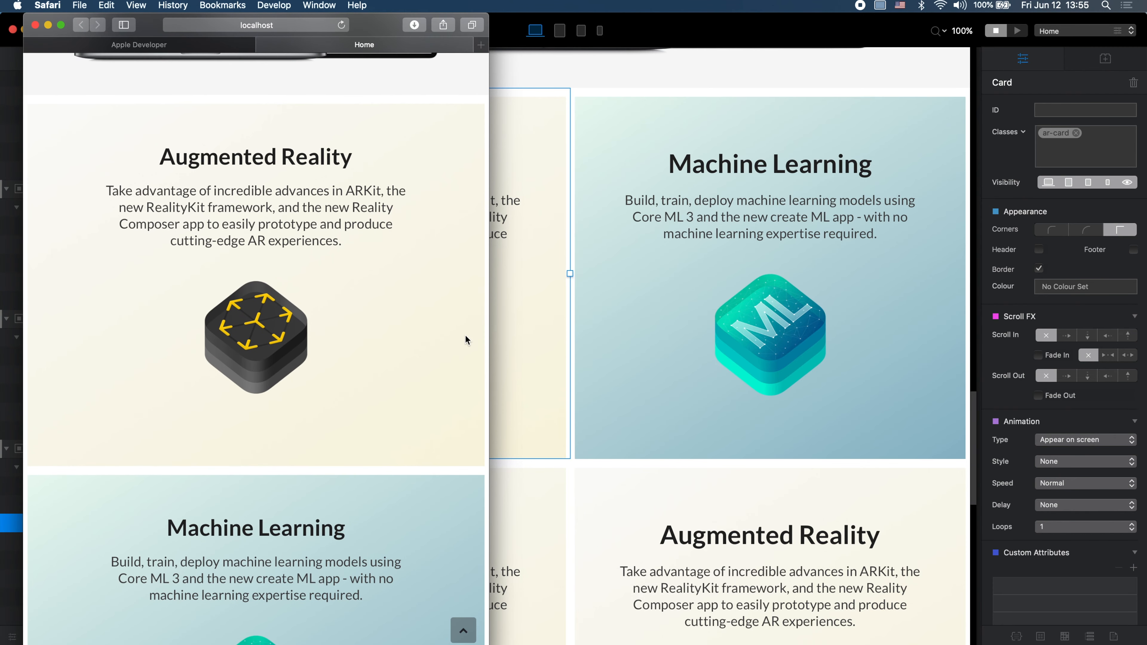
pyautogui.moveTo(488, 330); pyautogui.dragTo(1144, 330)
# Step: Return to Blocs, switch the canvas to the medium breakpoint and bring the first card row into view
pyautogui.press('super+Tab')
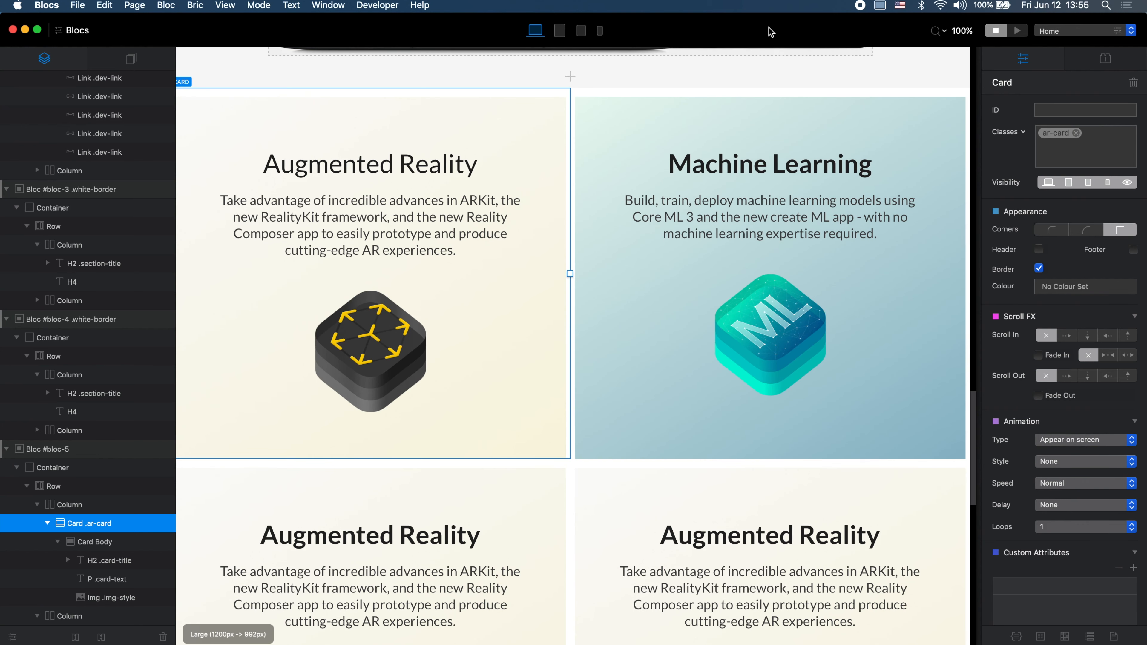
pyautogui.click(559, 32)
pyautogui.scroll(10, 626, 173)
pyautogui.scroll(-2, 625, 171)
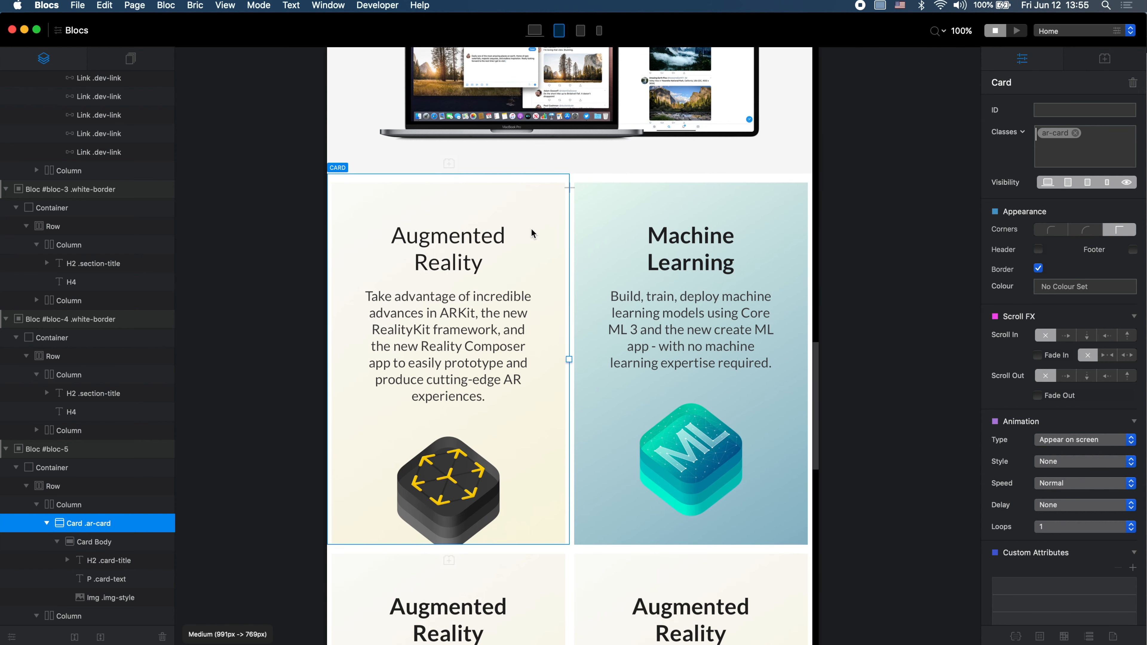
# Step: Check the typography settings of the card-title class on the first Augmented Reality heading
pyautogui.click(477, 260)
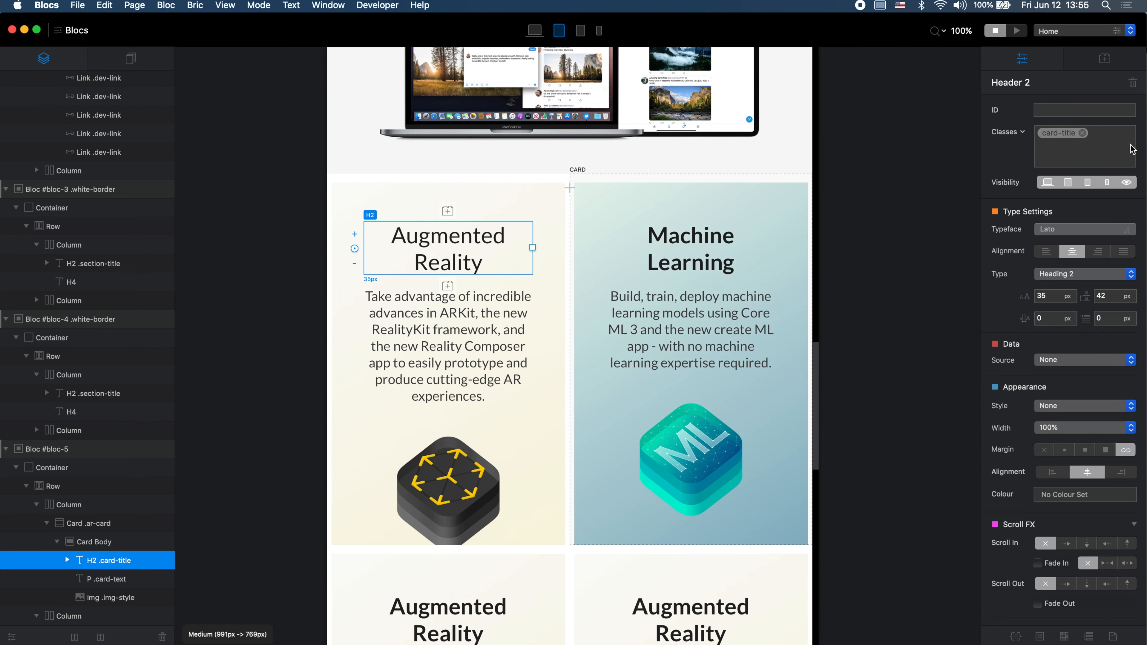
pyautogui.doubleClick(1064, 128)
pyautogui.click(841, 246)
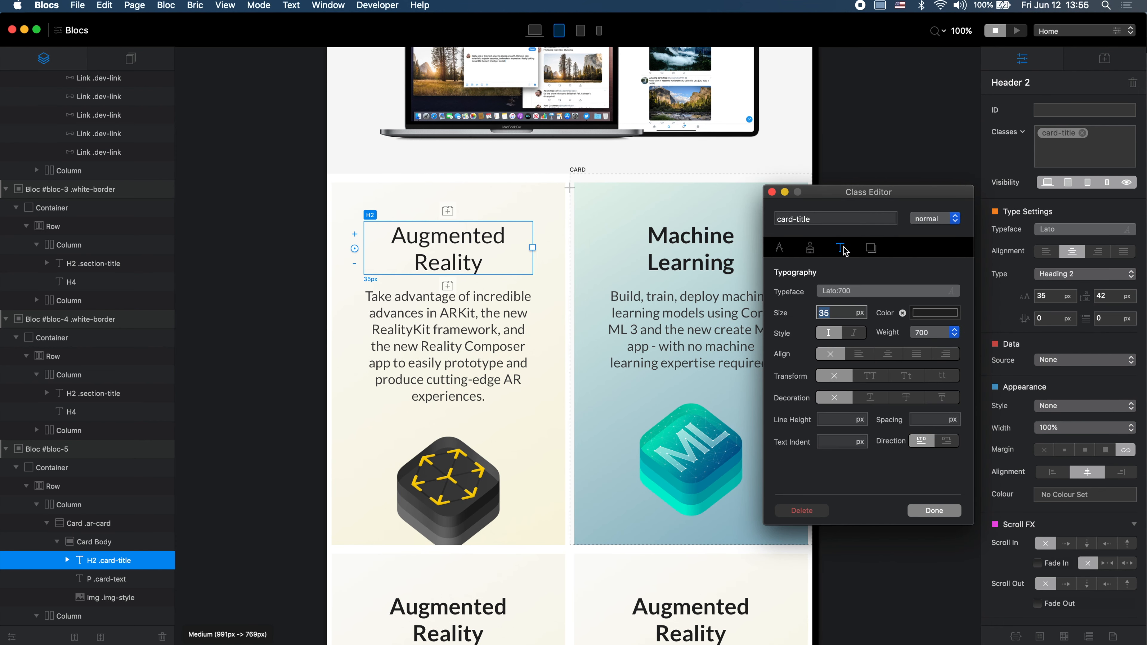
pyautogui.click(934, 511)
# Step: Select the first Augmented Reality card and check the card grid in the built-in preview at the medium breakpoint
pyautogui.doubleClick(461, 253)
pyautogui.click(416, 210)
pyautogui.click(511, 197)
pyautogui.click(550, 196)
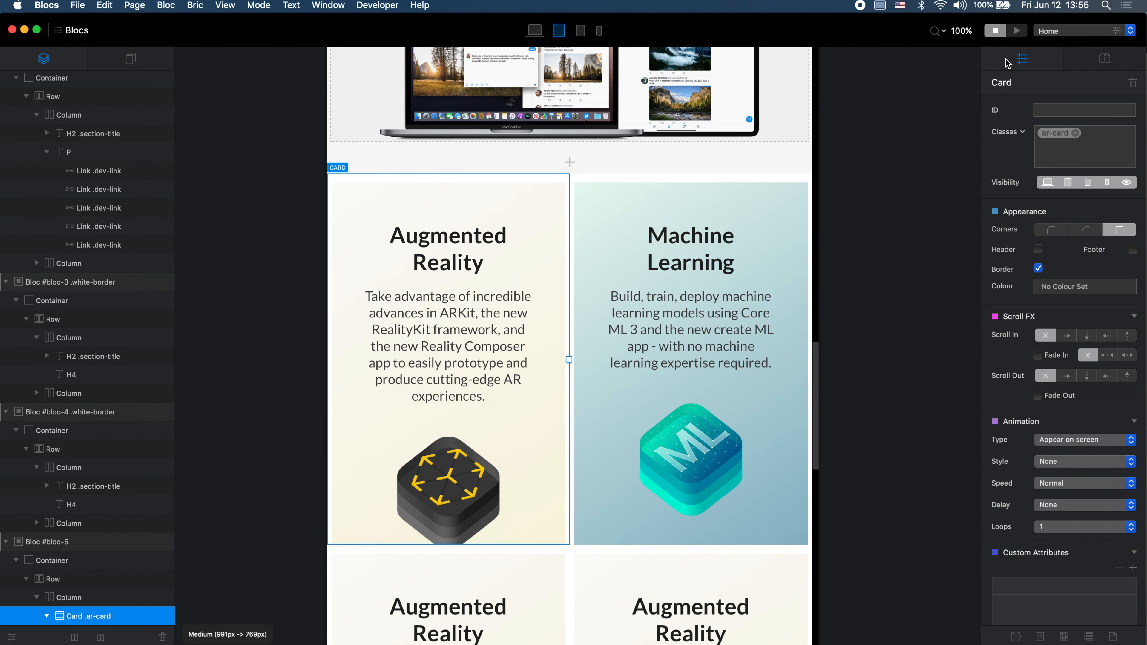
pyautogui.click(1017, 31)
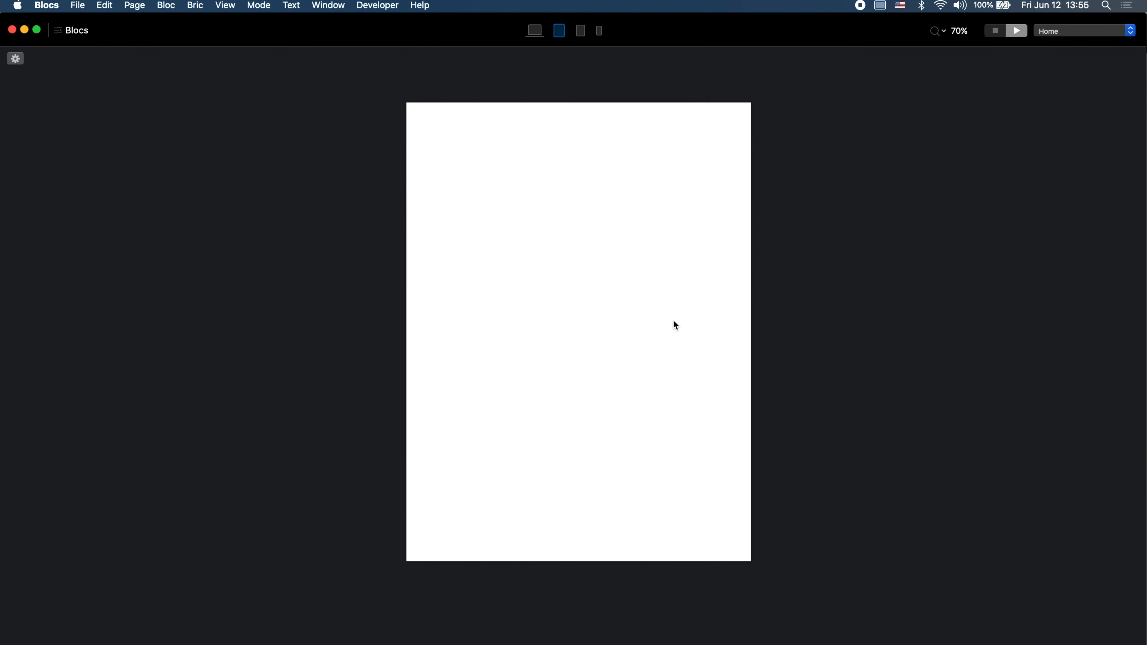
pyautogui.scroll(-7, 673, 321)
pyautogui.scroll(-10, 674, 321)
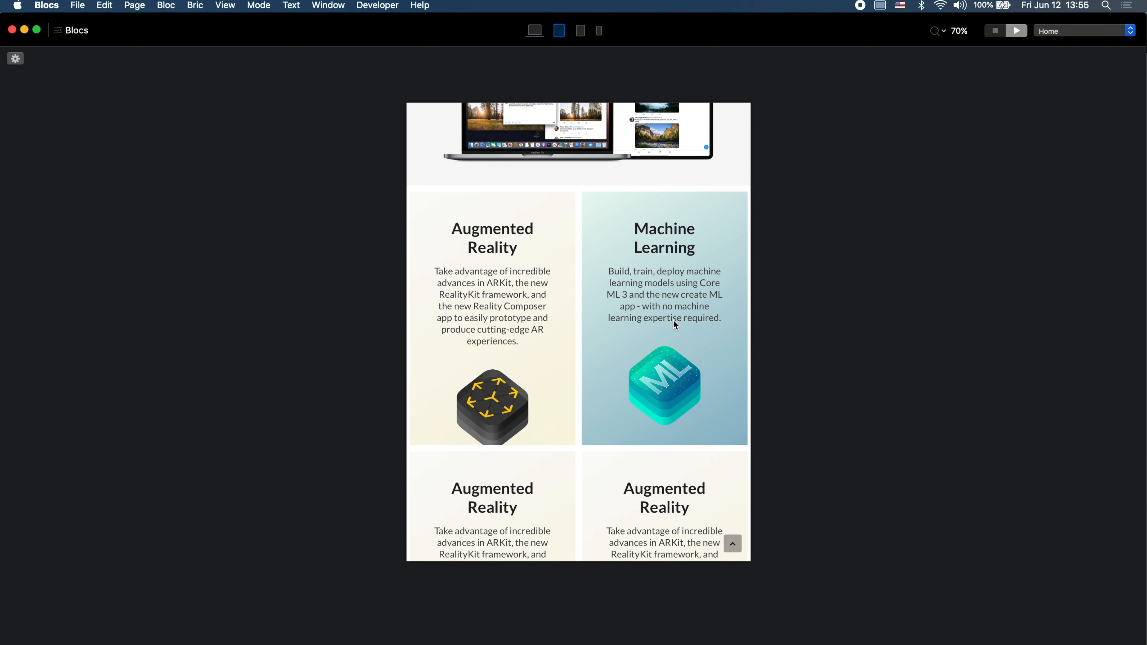
pyautogui.click(997, 30)
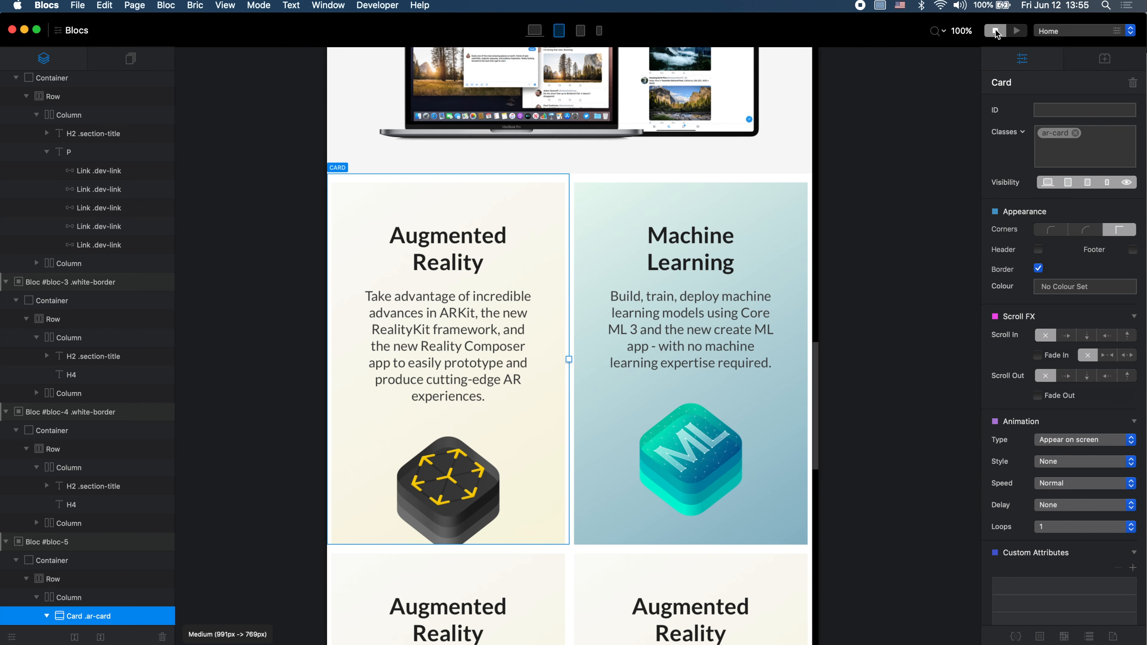
# Step: Set the padding of the ar-card class to 25 px for the medium breakpoint
pyautogui.doubleClick(1056, 133)
pyautogui.click(785, 248)
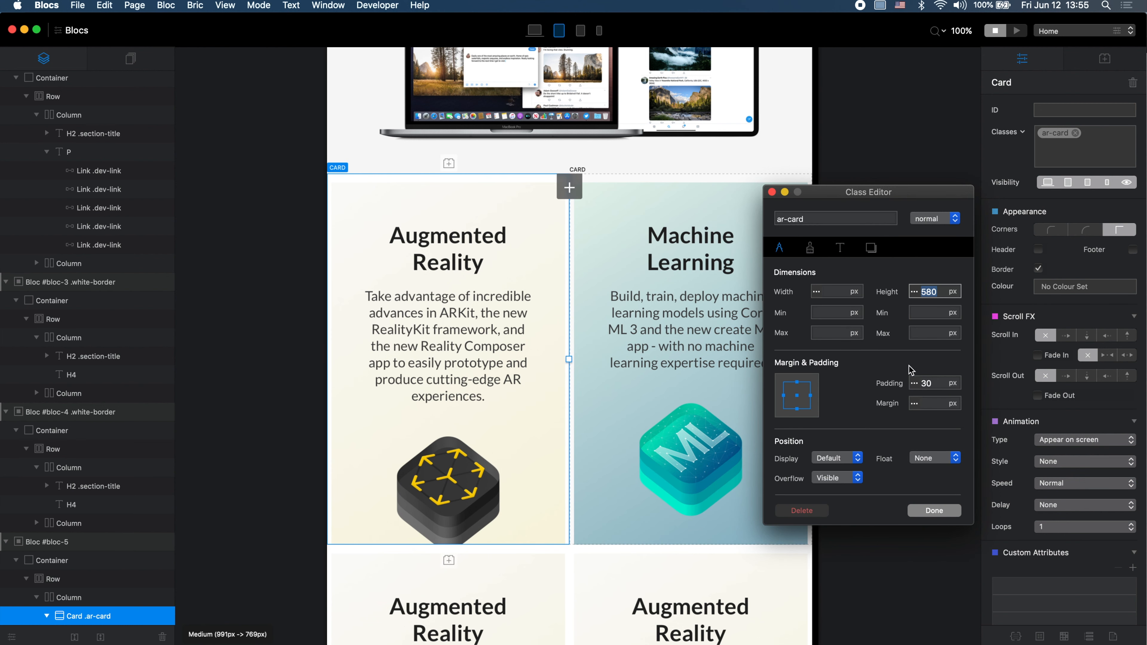
pyautogui.click(928, 383)
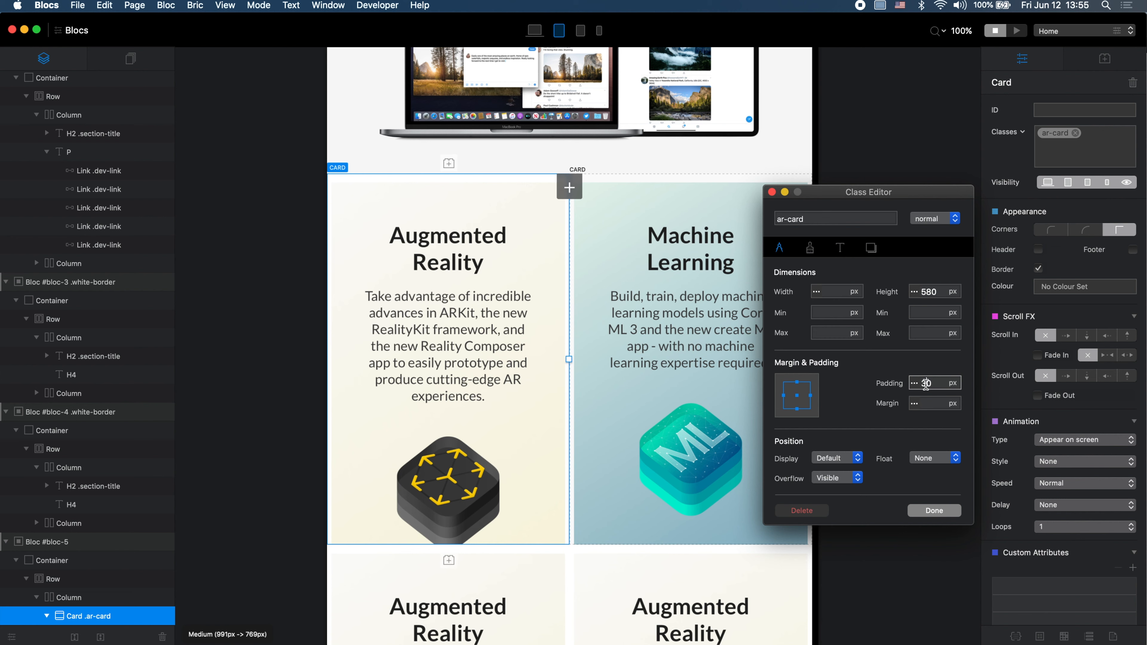
pyautogui.write('25')
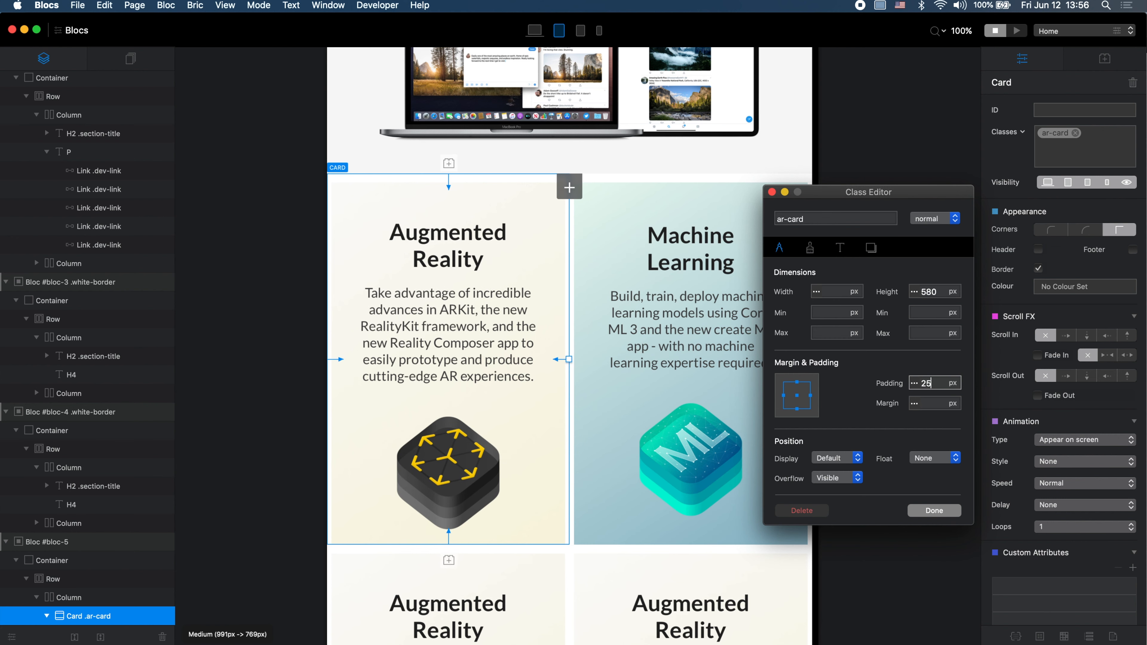
# Step: Set the ar-card class padding to 30 px at the small breakpoint, and return to the medium breakpoint
pyautogui.click(580, 30)
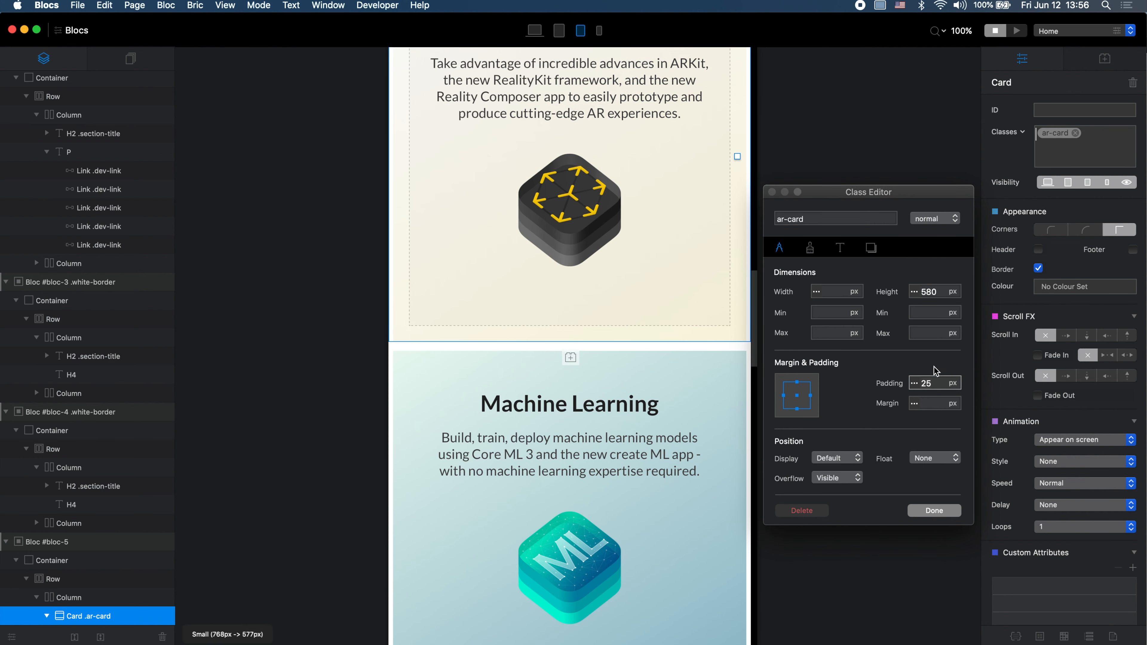
pyautogui.click(926, 384)
pyautogui.write('30')
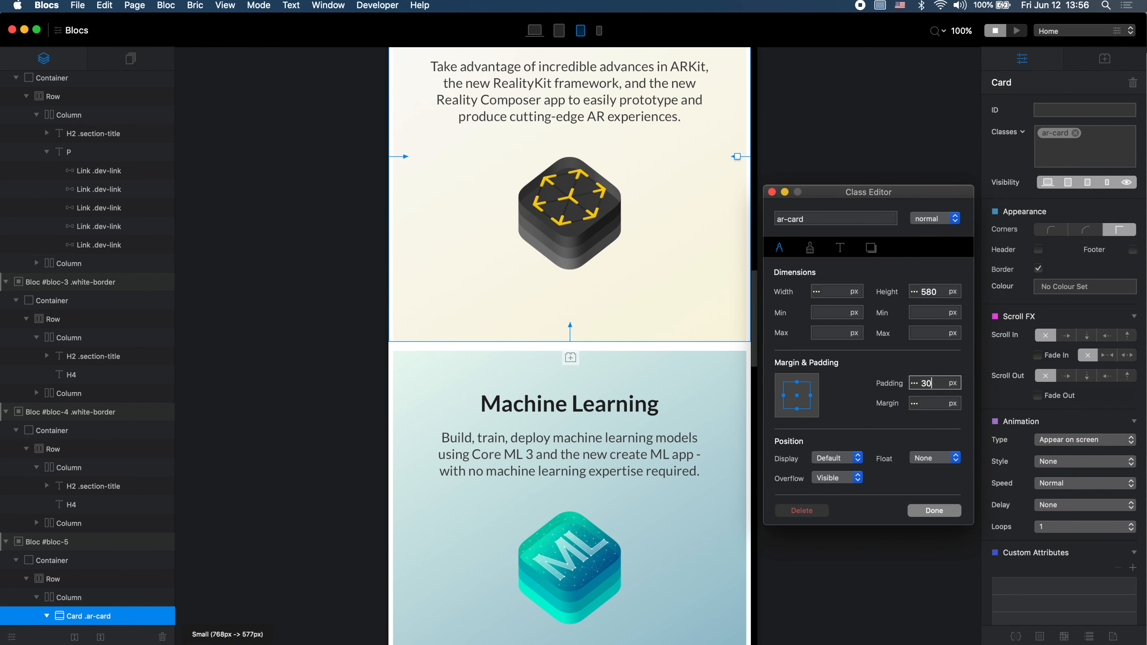
pyautogui.click(560, 30)
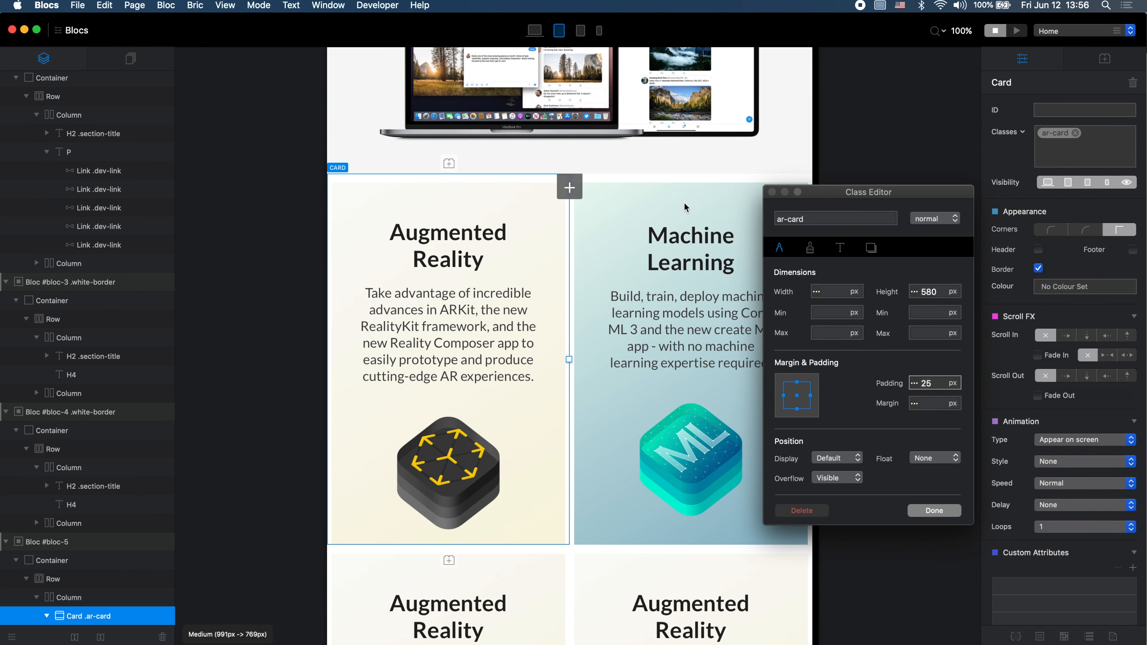
# Step: Set the height of the ar-card class to 600 px at the medium breakpoint
pyautogui.click(779, 255)
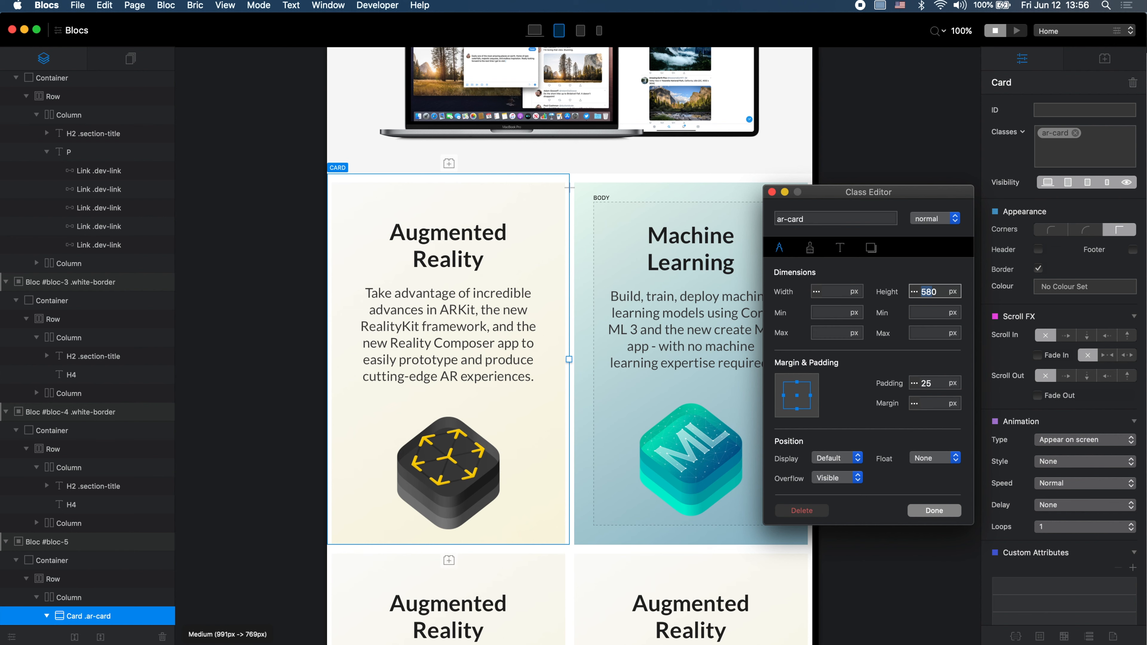
pyautogui.write('6000')
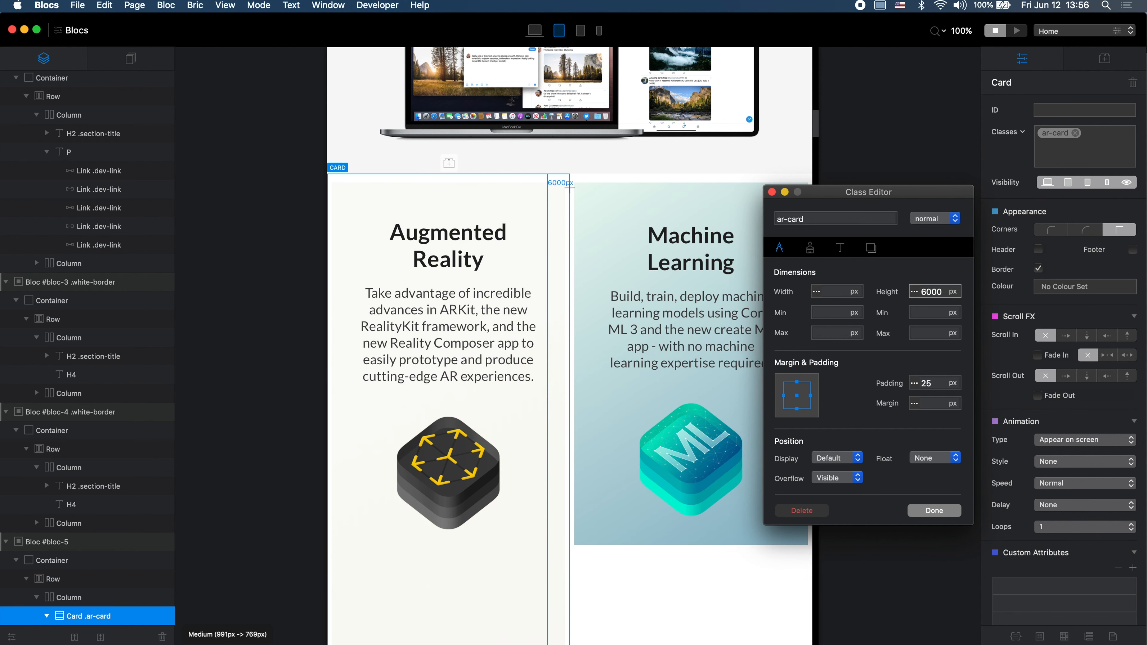
pyautogui.press('BackSpace')
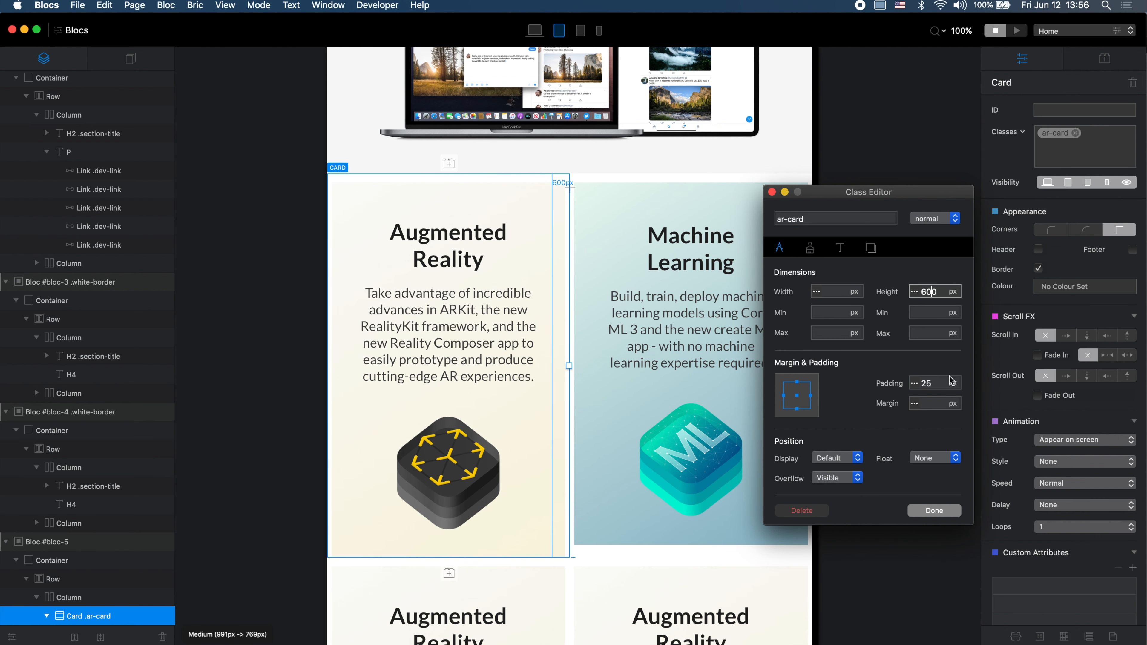
# Step: Set the height of the ar-card class to 500 px at the small breakpoint
pyautogui.click(579, 31)
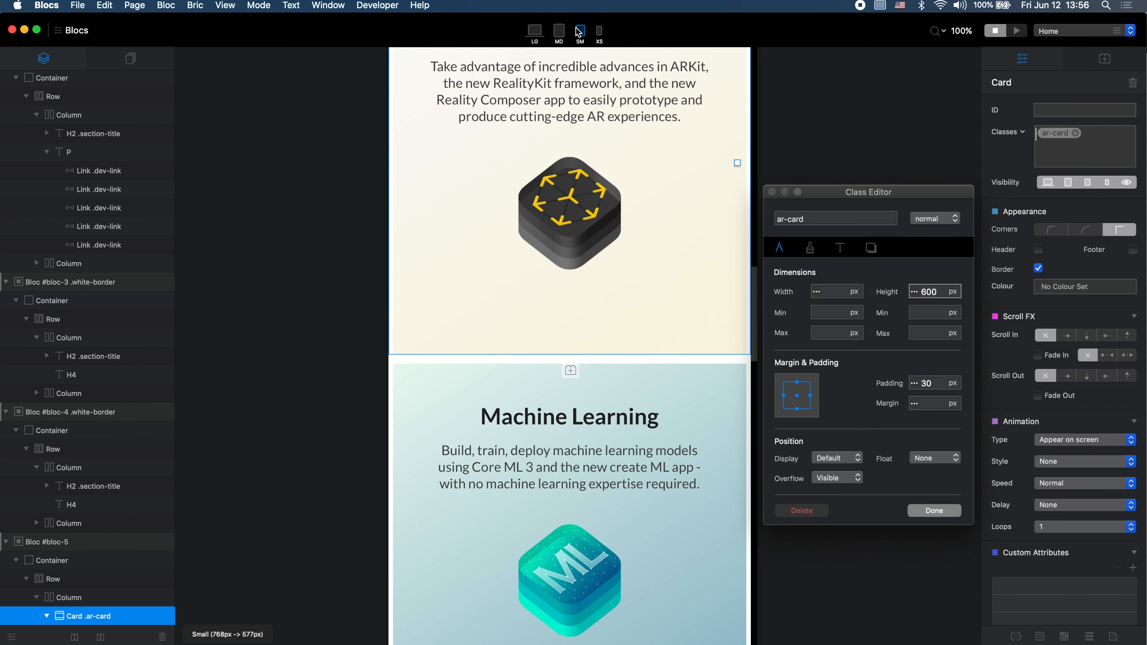
pyautogui.scroll(5, 618, 293)
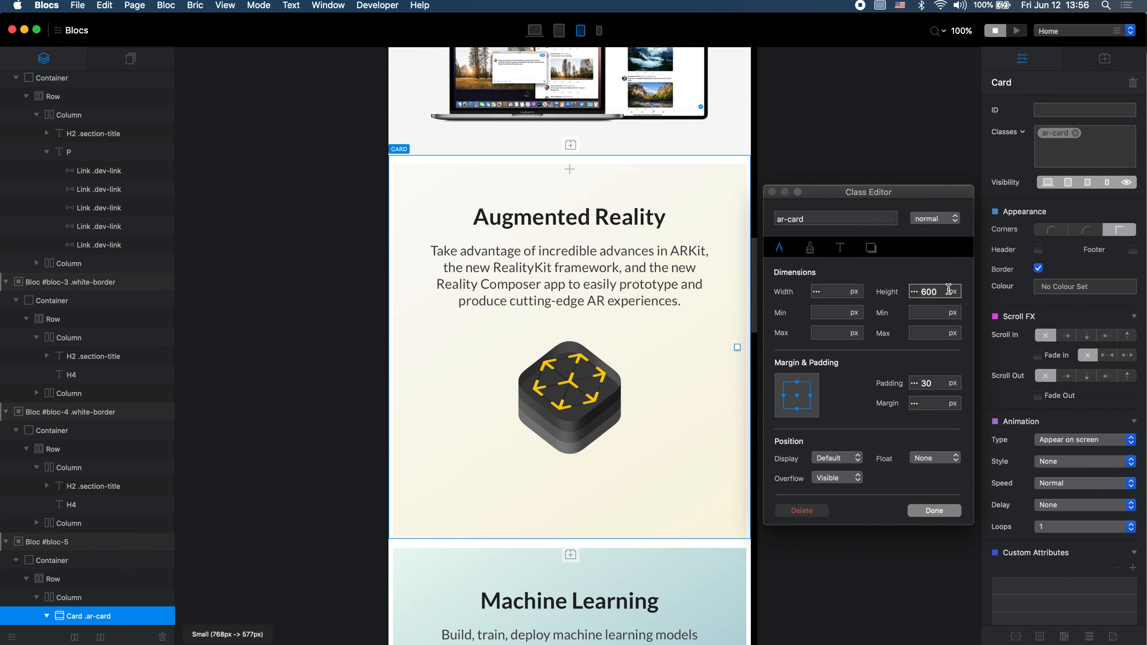
pyautogui.click(930, 289)
pyautogui.write('5')
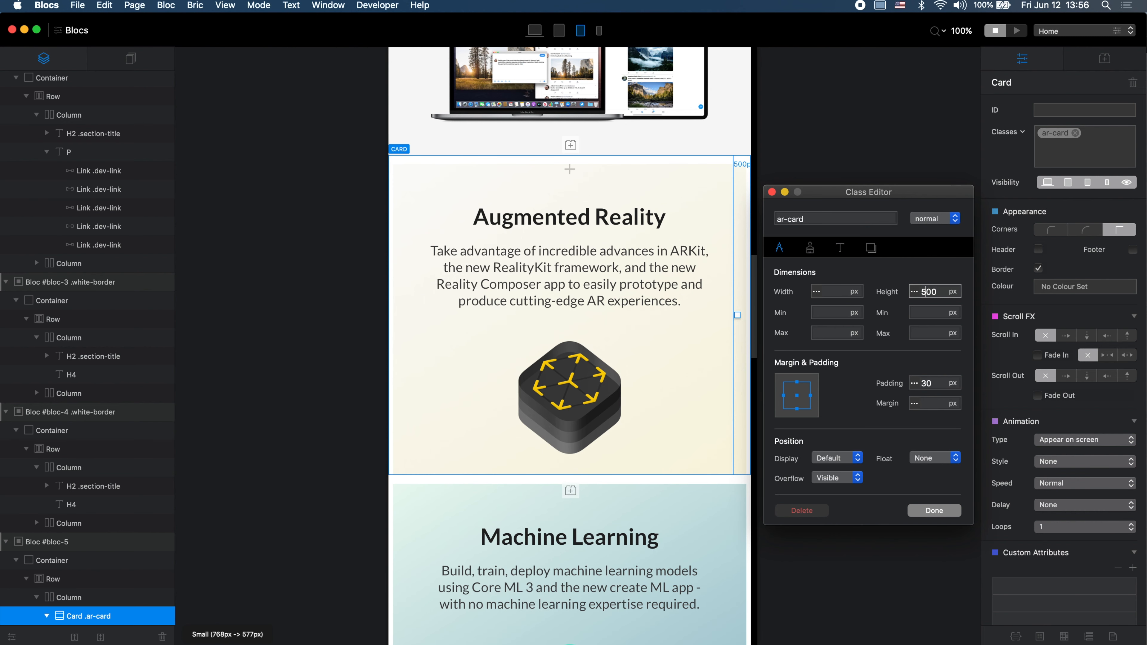
# Step: Set the height of the ar-card class to 580 px at the extra small breakpoint and close the class editor
pyautogui.click(599, 31)
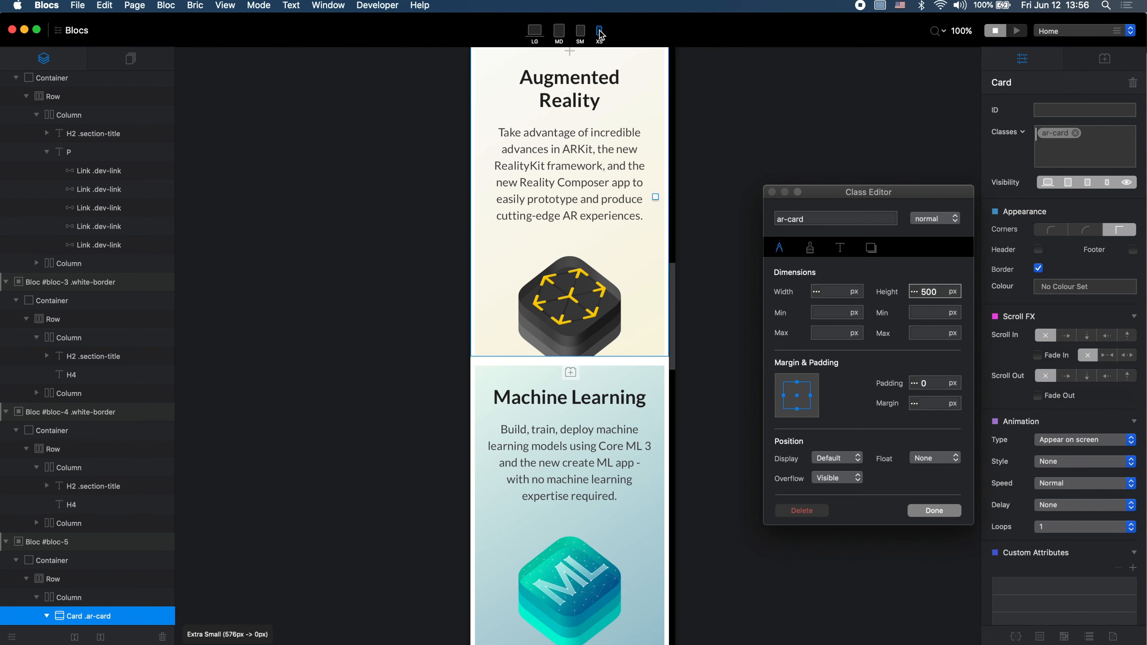
pyautogui.click(925, 290)
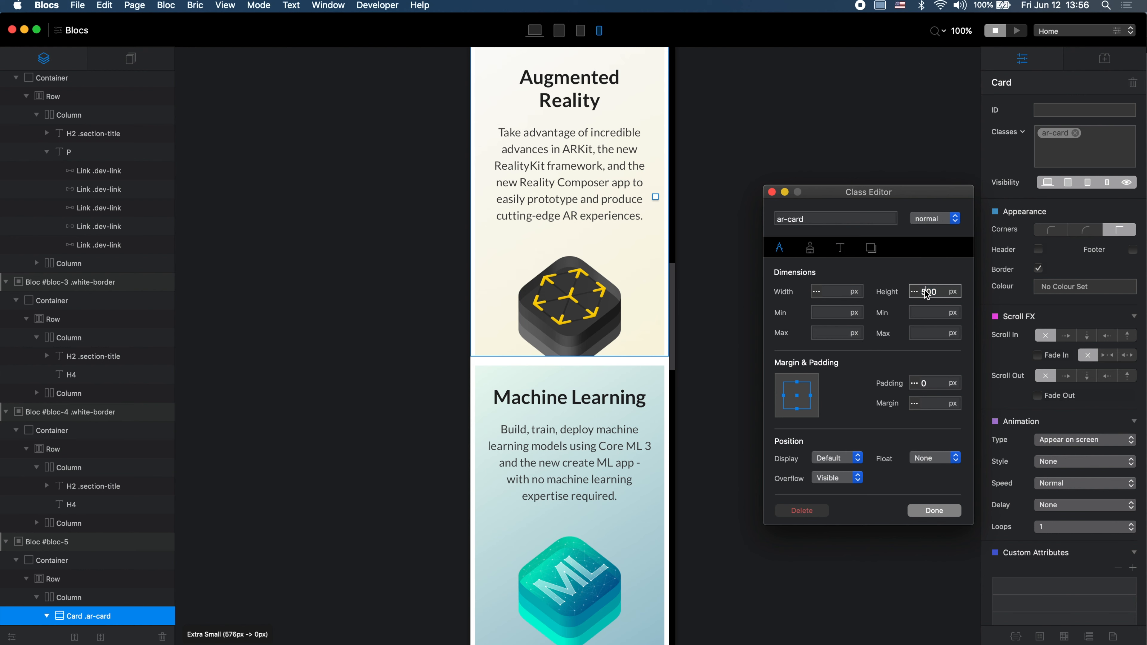
pyautogui.write('6')
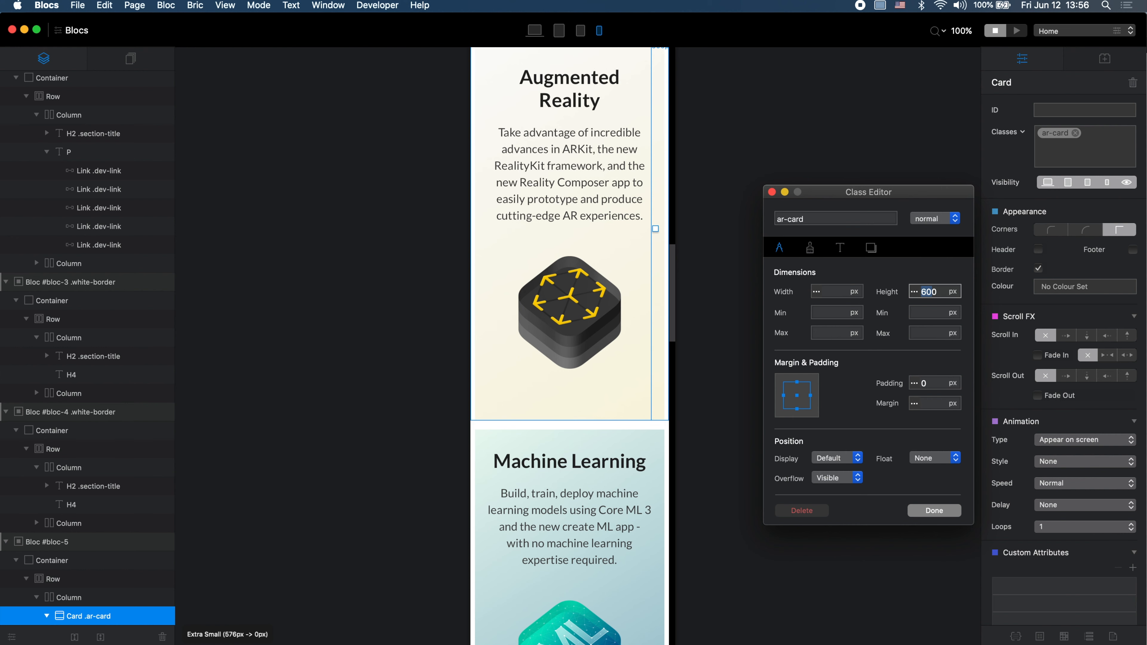
pyautogui.write('580')
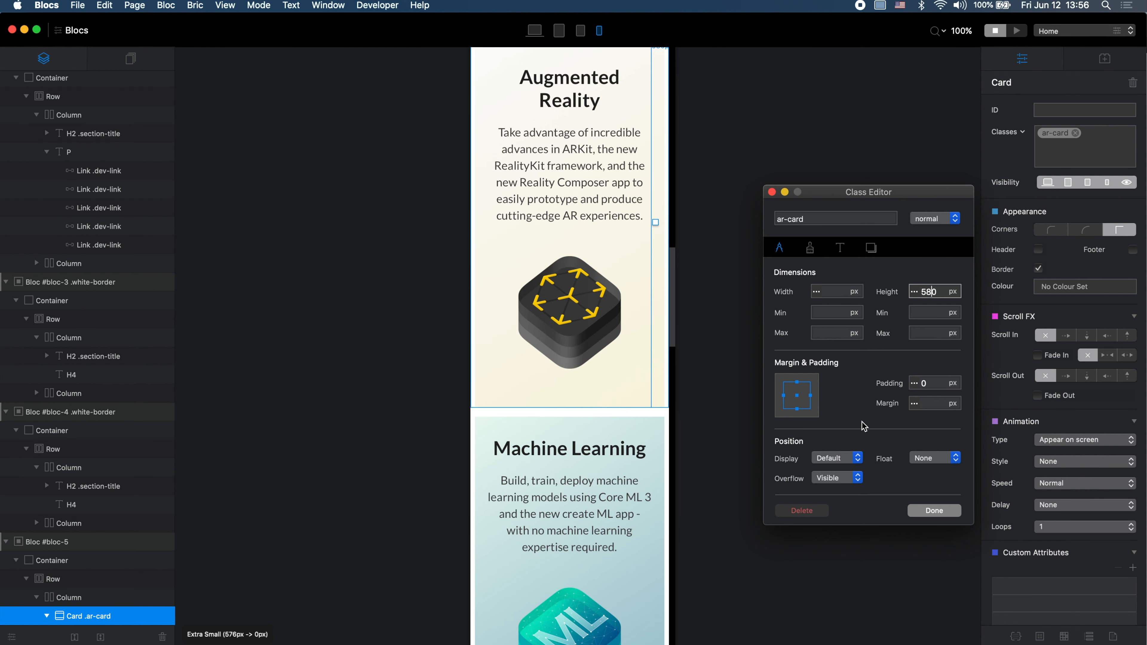
pyautogui.click(933, 510)
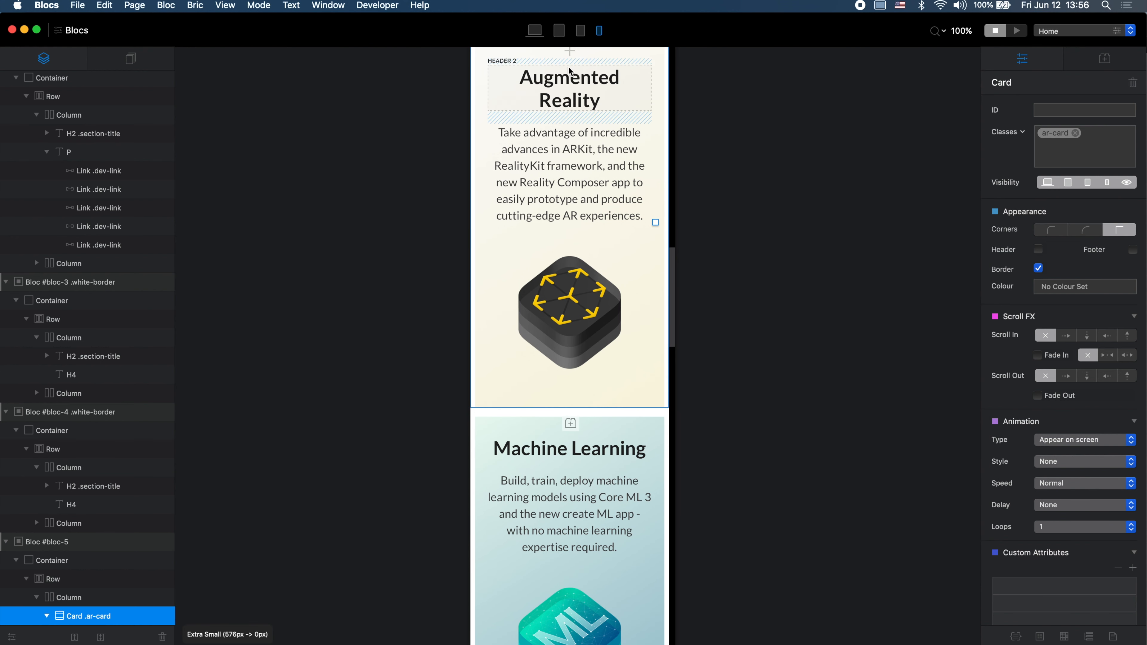
# Step: Open the ml-core class of the Machine Learning card and set its height to 600 px at the medium breakpoint
pyautogui.click(572, 34)
pyautogui.click(559, 30)
pyautogui.click(534, 30)
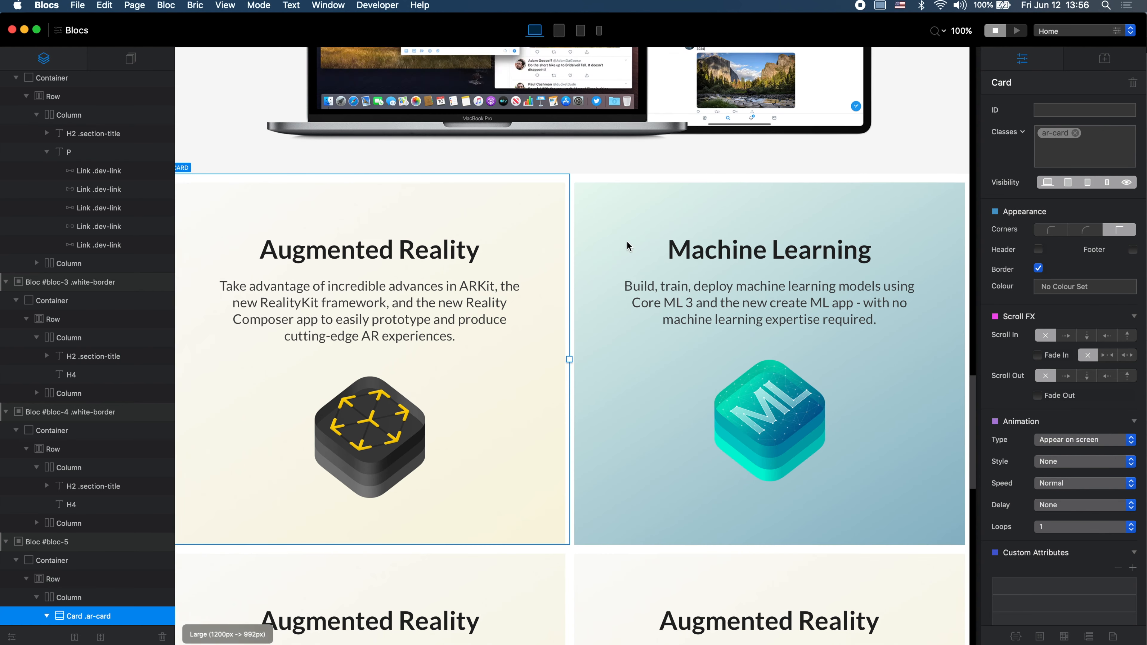
pyautogui.click(722, 193)
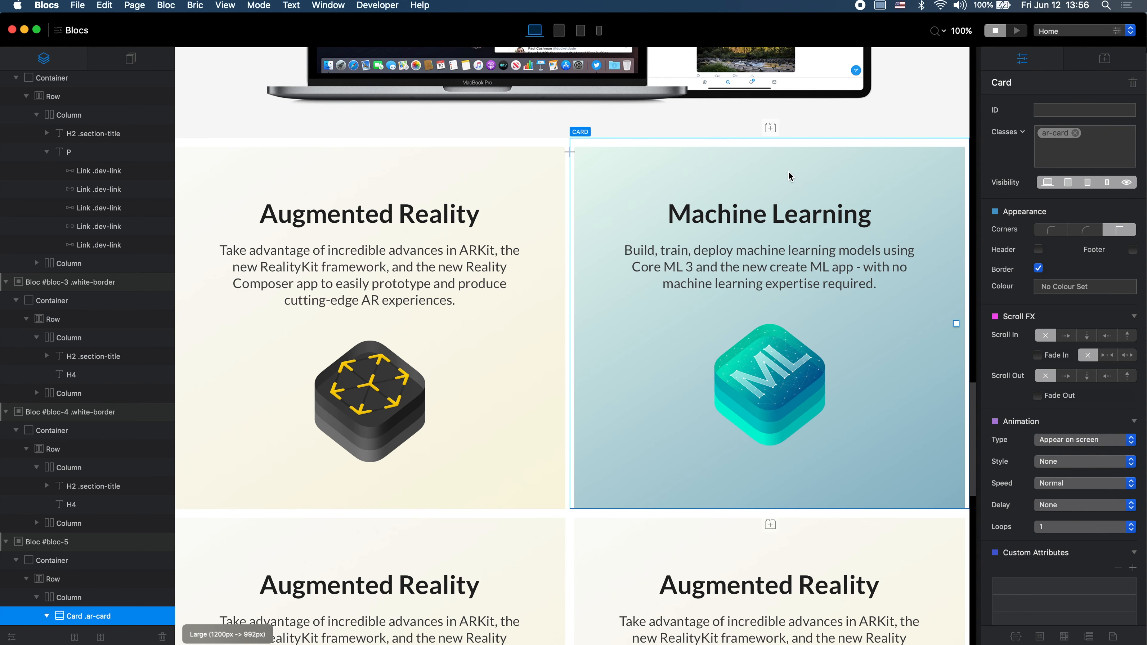
pyautogui.click(1056, 133)
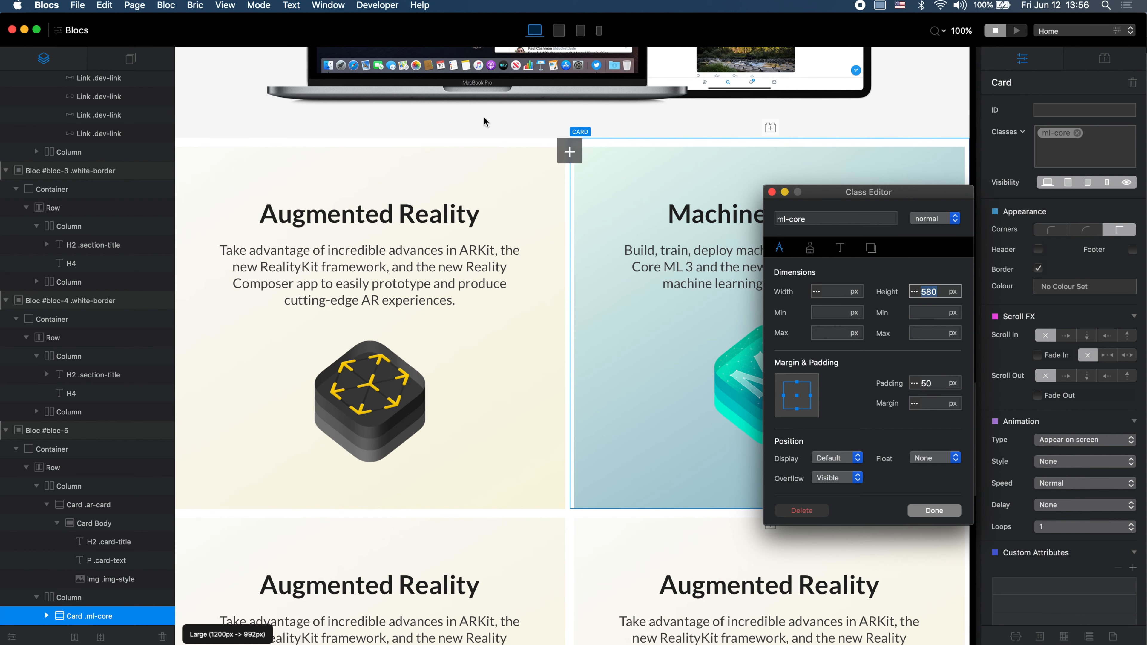
pyautogui.click(558, 32)
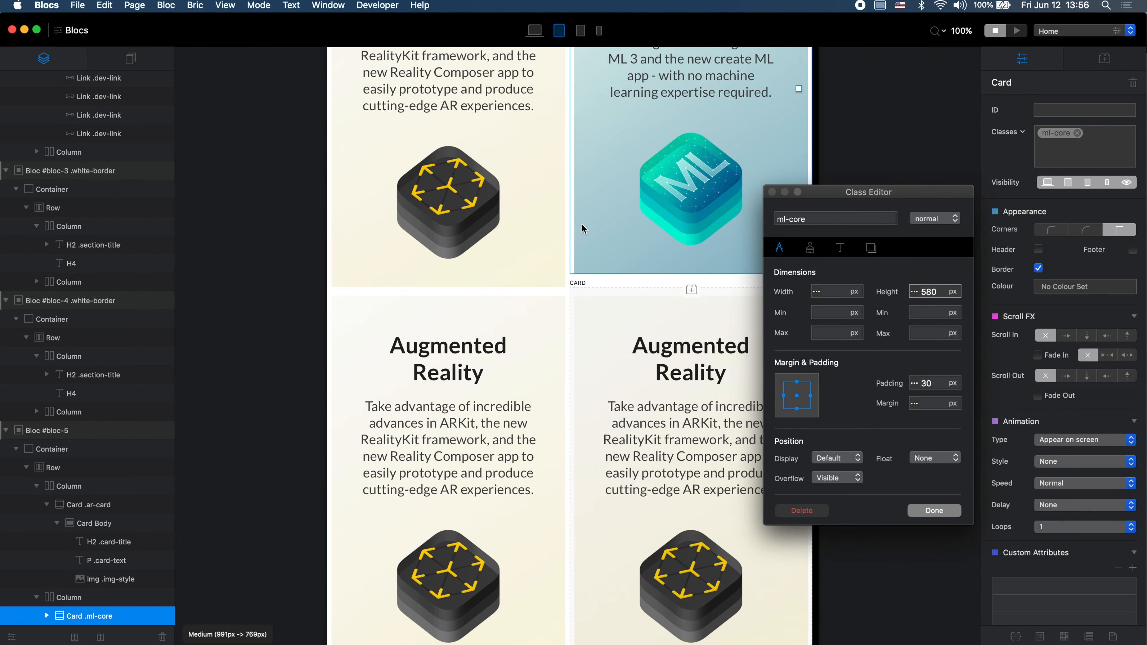
pyautogui.click(933, 293)
pyautogui.write('600')
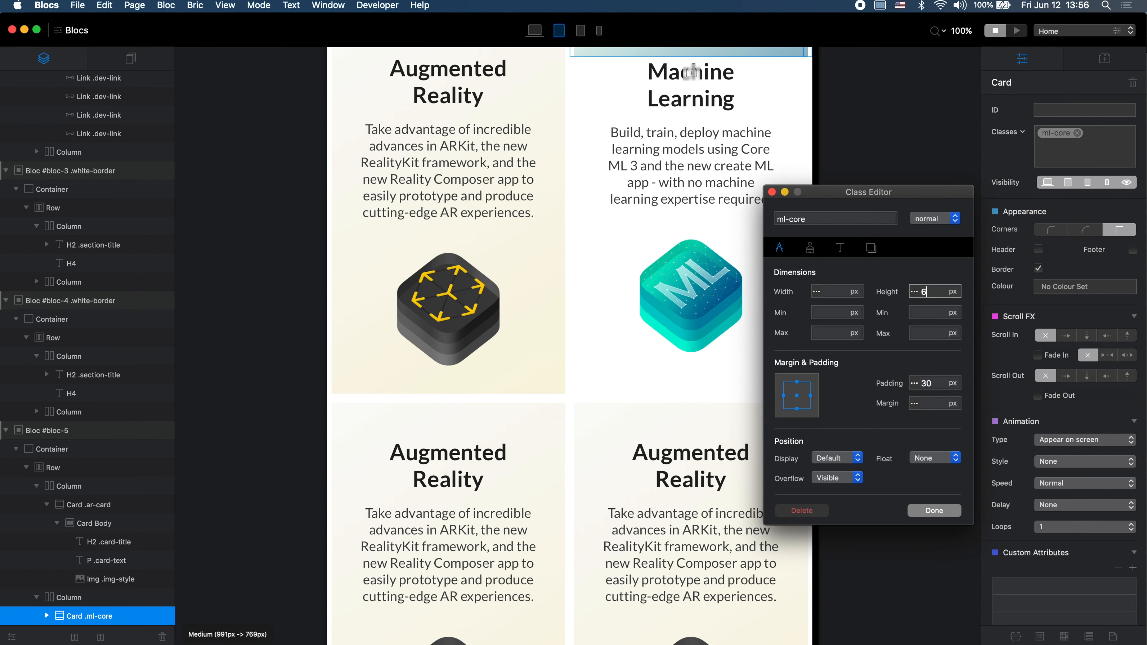
# Step: Set the padding of the ml-core class to 25 px at the medium breakpoint
pyautogui.click(581, 32)
pyautogui.click(559, 32)
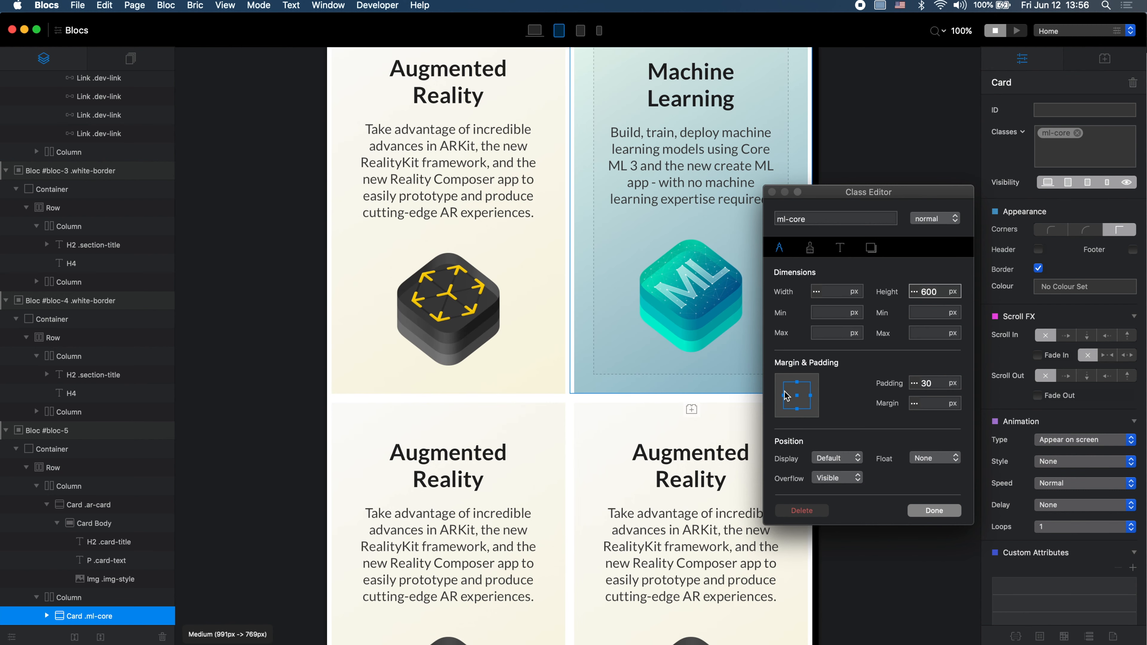
pyautogui.click(926, 383)
pyautogui.write('25')
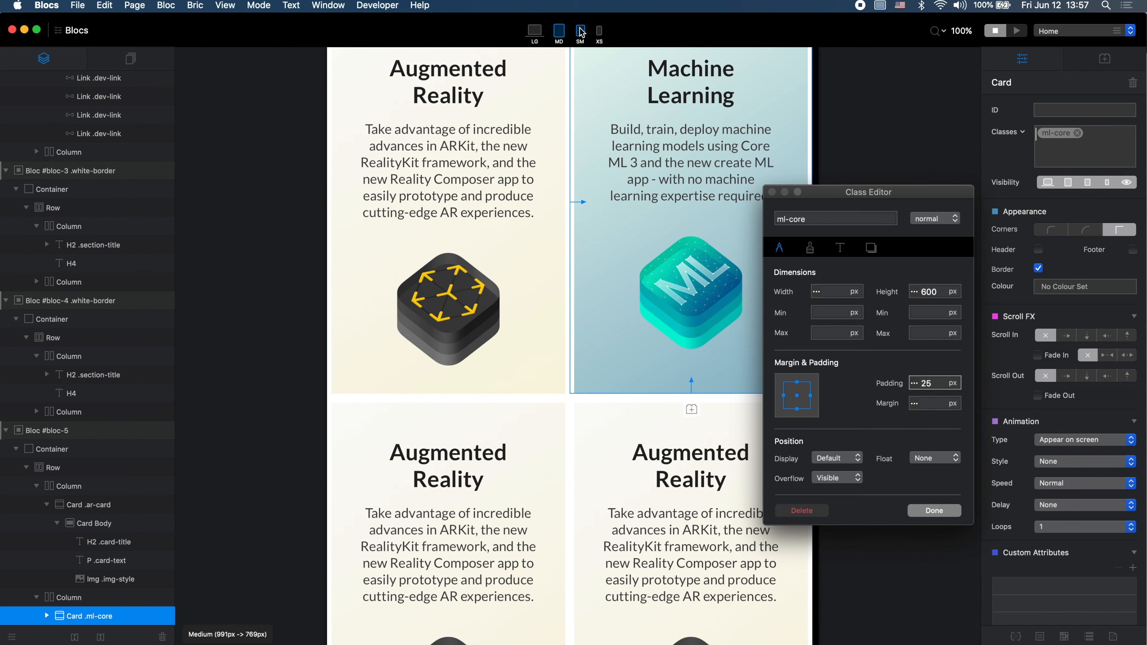
# Step: Set the ml-core class to 30 px padding and 500 px height at the small breakpoint
pyautogui.click(581, 31)
pyautogui.click(927, 383)
pyautogui.write('30')
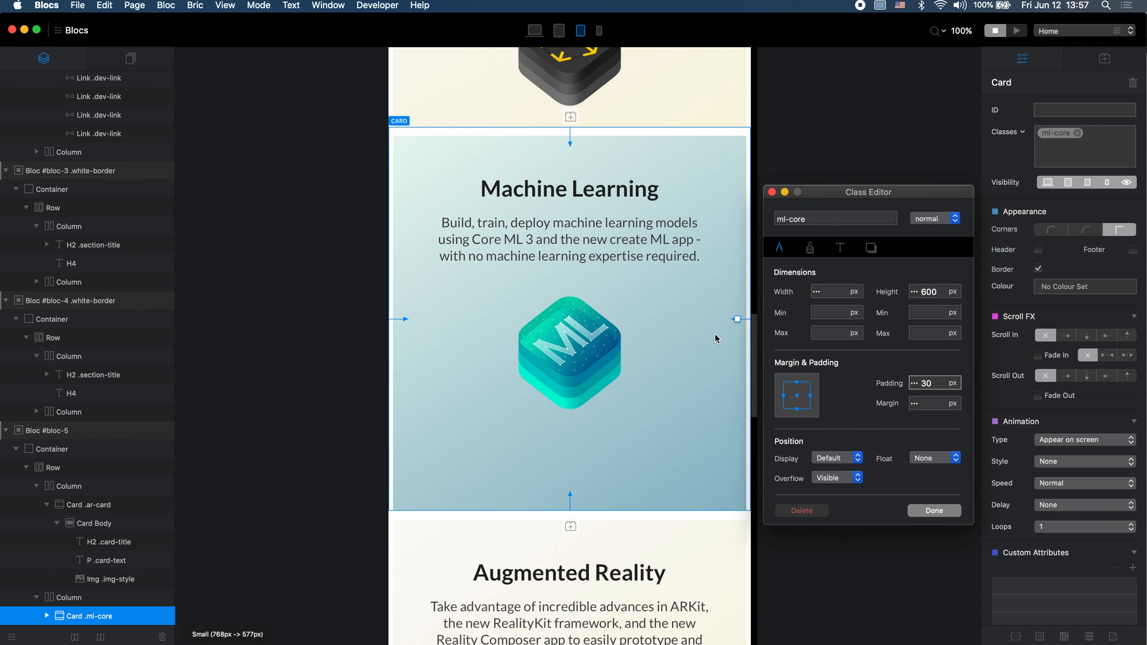
pyautogui.scroll(2, 718, 339)
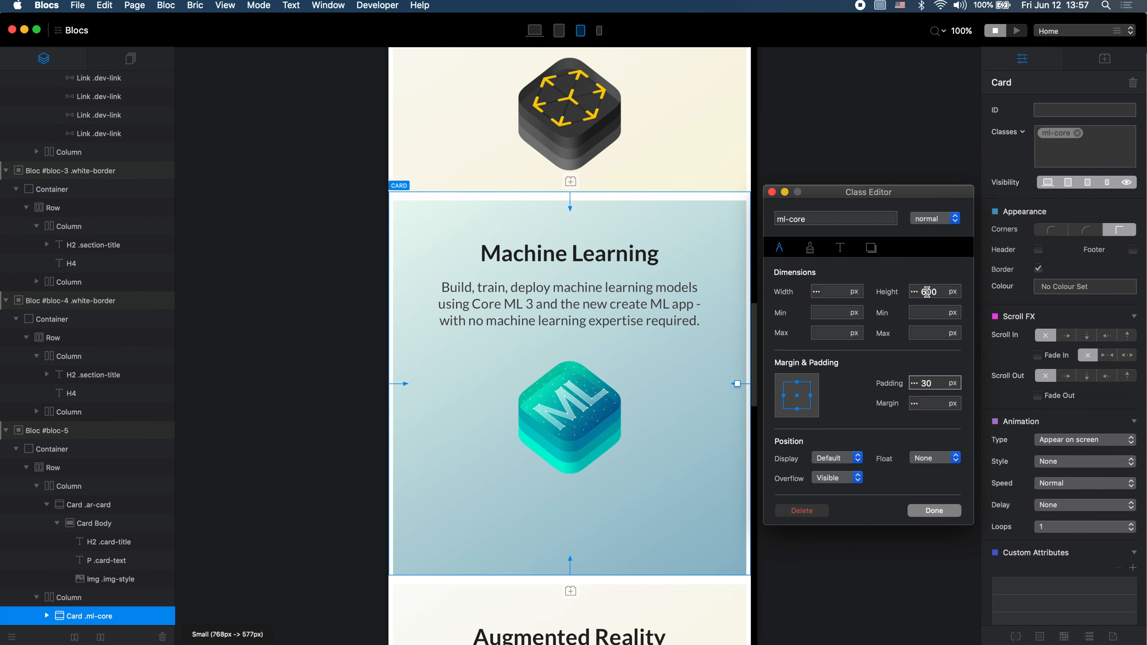
pyautogui.write('5')
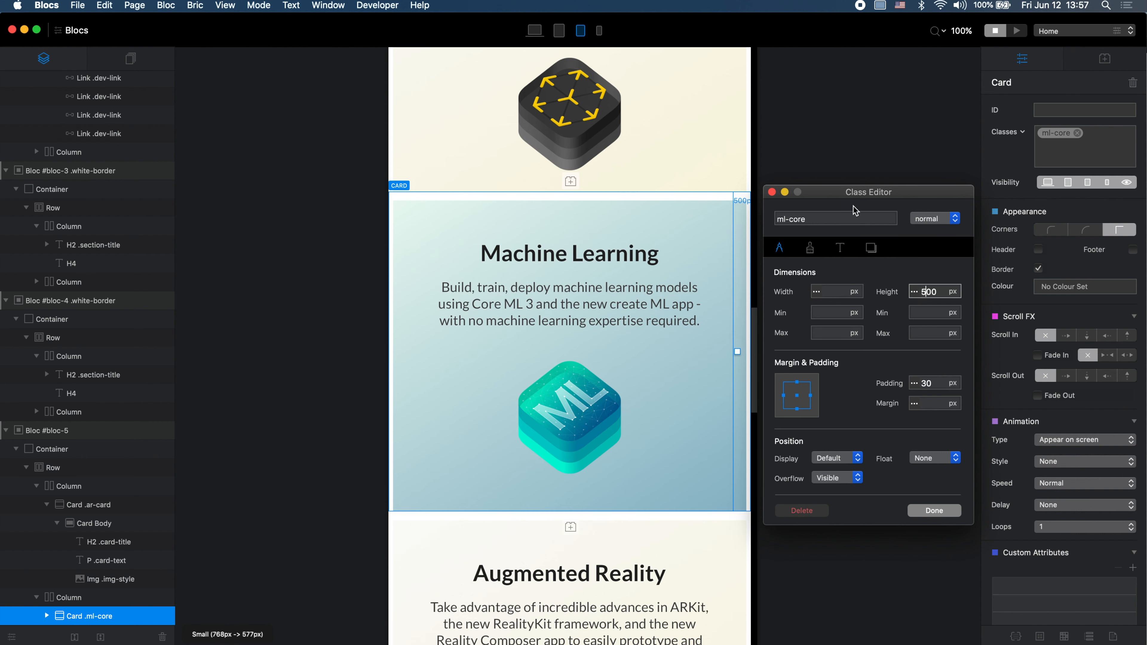
# Step: Set the height of the ml-core class to 500 px at the extra small breakpoint and close the class editor
pyautogui.click(600, 34)
pyautogui.click(928, 291)
pyautogui.write('8')
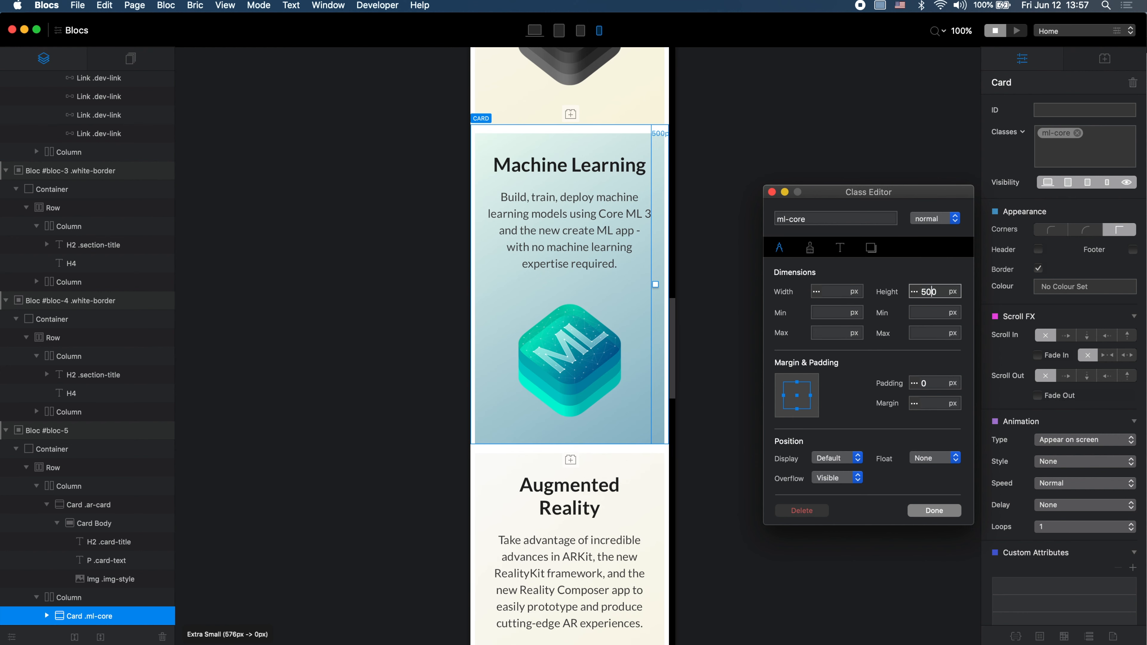
pyautogui.click(934, 510)
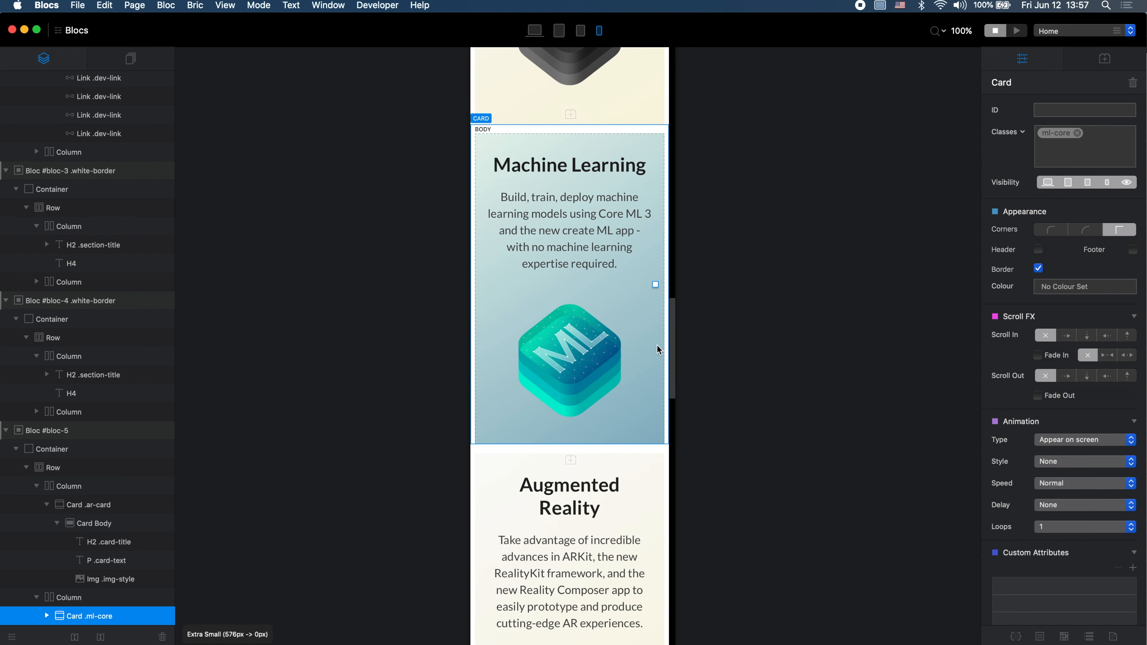
# Step: Check the card grid at the extra small, small, medium and large breakpoints
pyautogui.scroll(8, 657, 344)
pyautogui.scroll(-6, 657, 344)
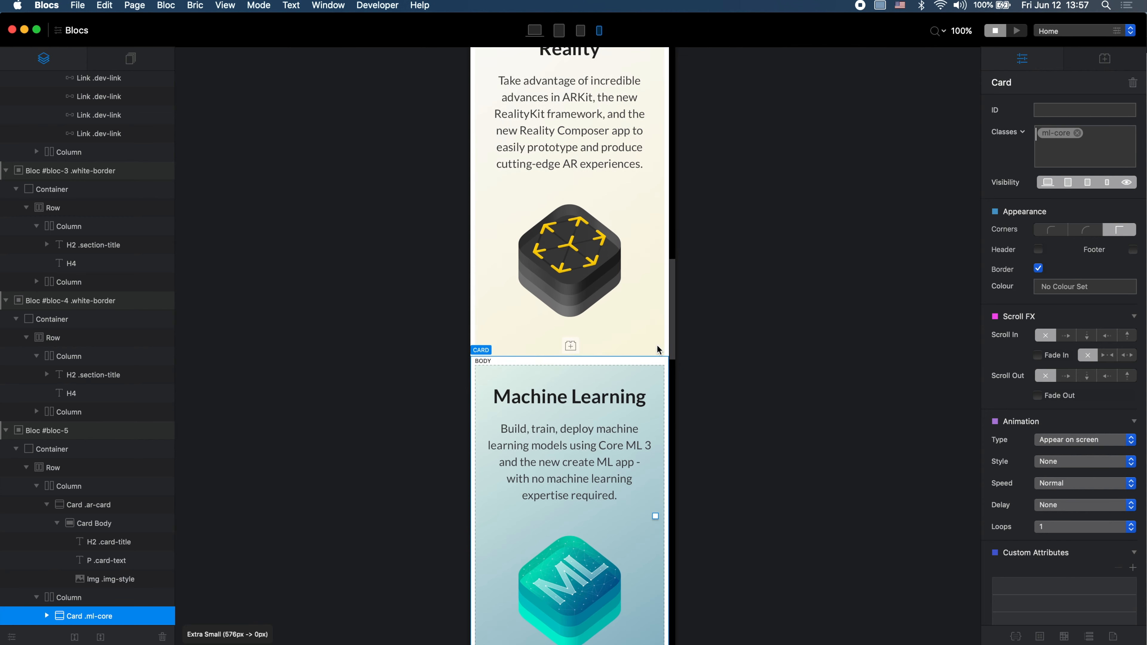
pyautogui.click(581, 30)
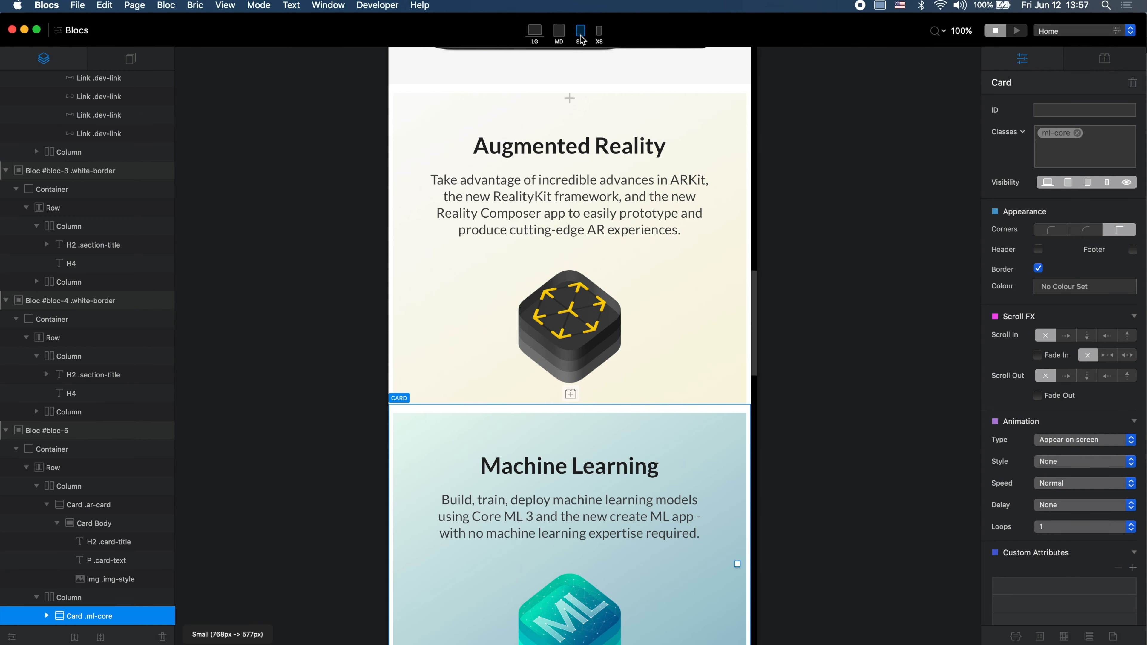
pyautogui.click(559, 30)
pyautogui.click(534, 31)
pyautogui.scroll(-20, 822, 212)
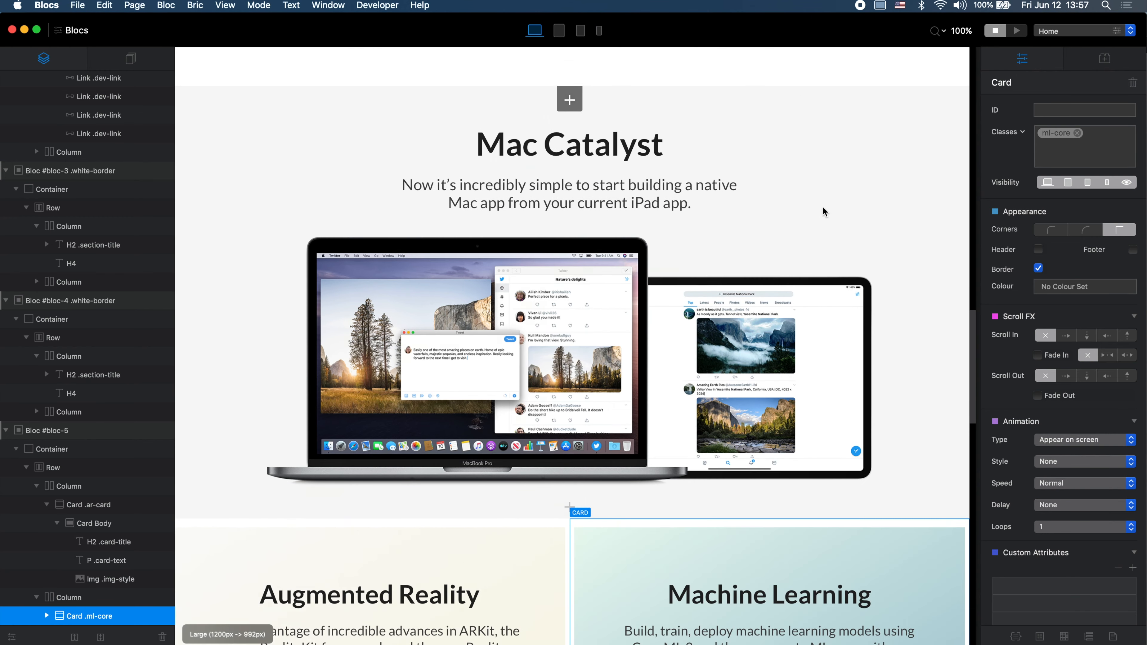
pyautogui.scroll(11, 935, 82)
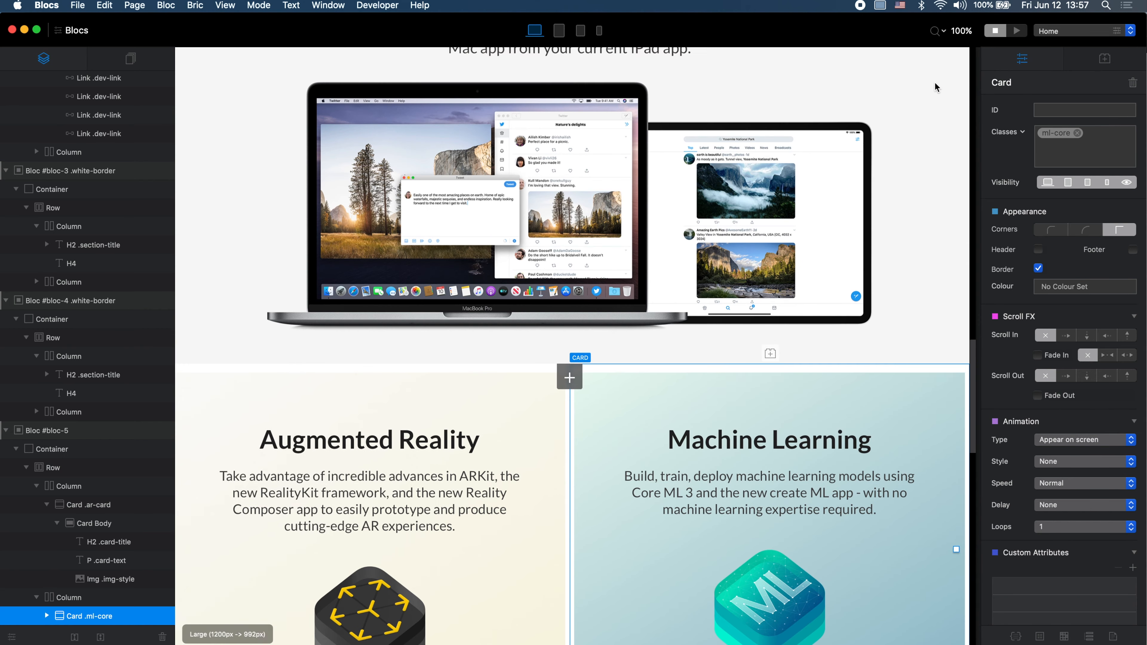
pyautogui.scroll(-18, 876, 113)
pyautogui.scroll(3, 669, 354)
pyautogui.scroll(-9, 664, 352)
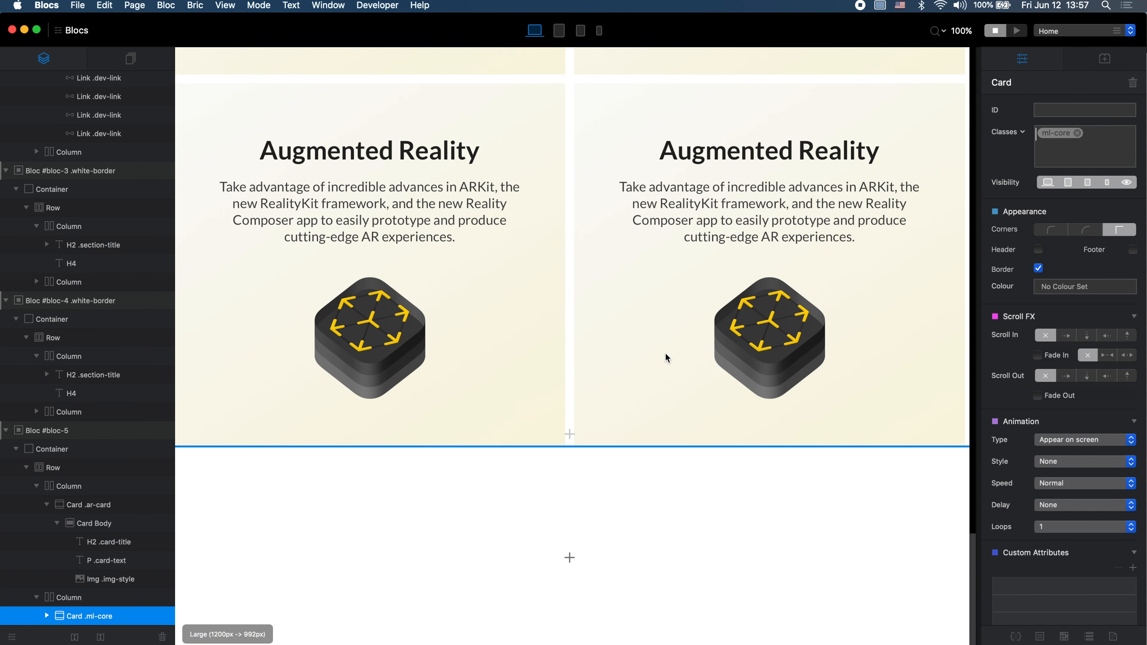
pyautogui.scroll(5, 664, 352)
pyautogui.scroll(3, 664, 353)
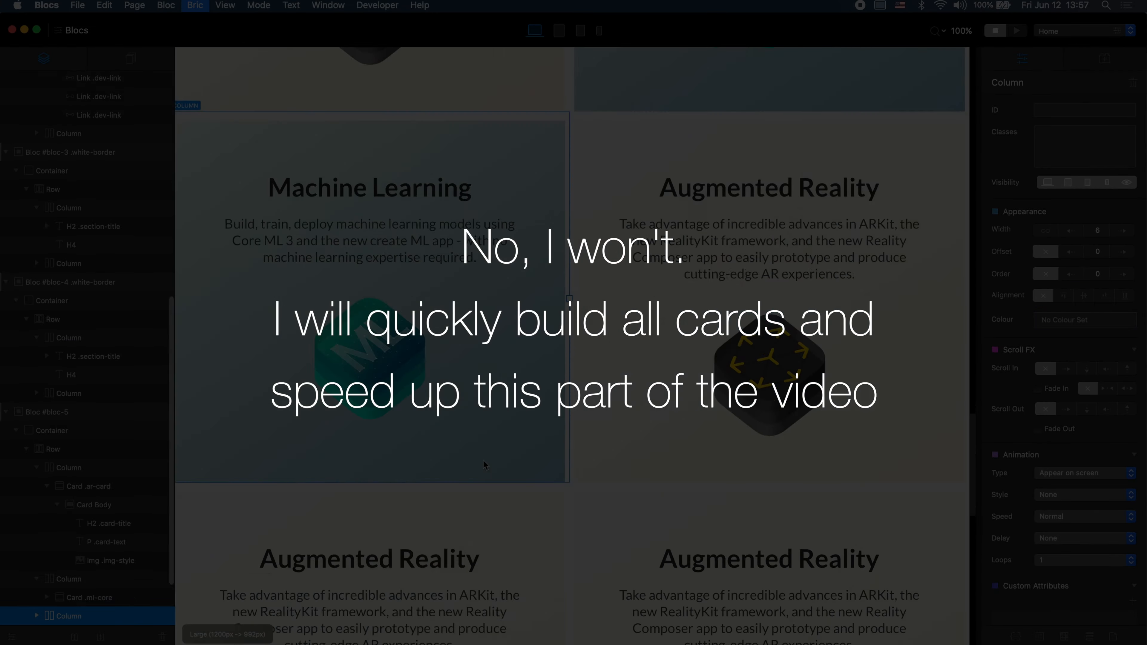
# Step: Fill the grid with copies of the Machine Learning card column and delete the surplus card columns
pyautogui.click(69, 597)
pyautogui.click(374, 515)
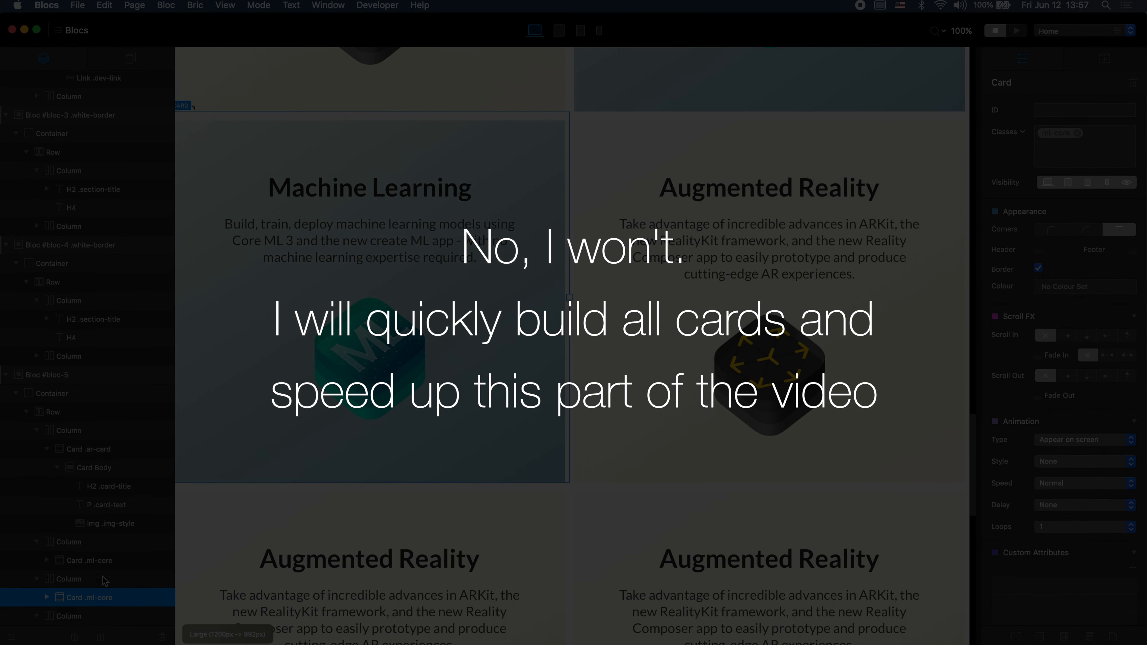
pyautogui.scroll(8, 374, 461)
pyautogui.scroll(-20, 374, 461)
pyautogui.click(374, 461)
pyautogui.click(61, 600)
pyautogui.press('BackSpace')
# Step: Compare the grid with the Apple Developer page in Safari and retitle the third card "Siri"
pyautogui.press('super+Tab')
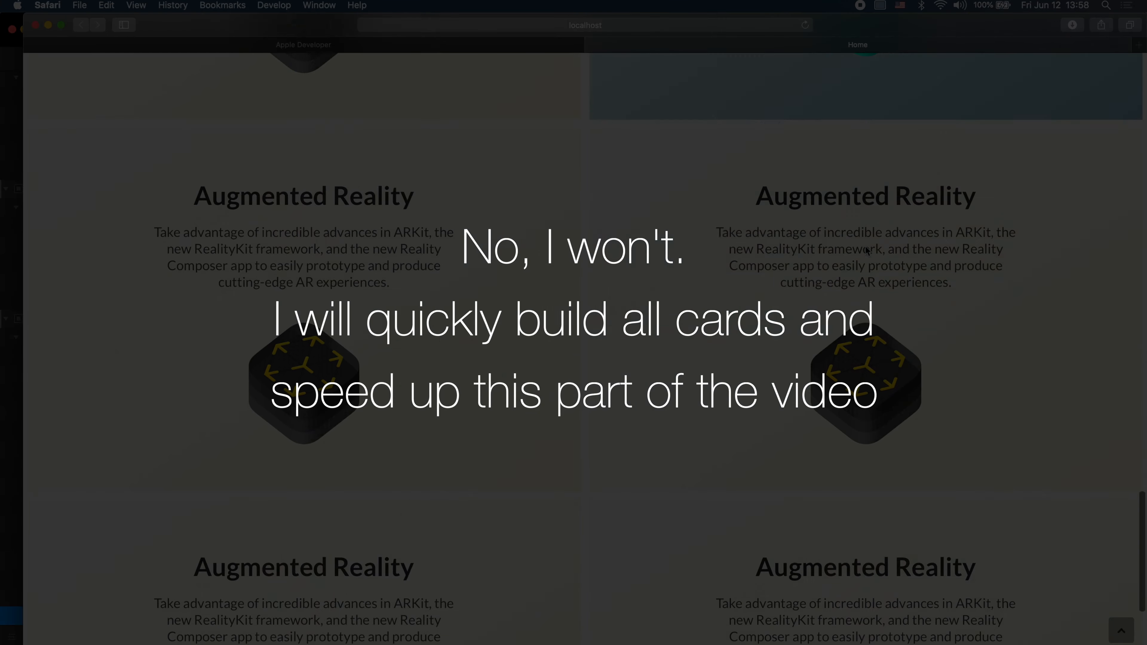
pyautogui.press('super+Tab')
pyautogui.scroll(10, 788, 298)
pyautogui.press('super+Tab')
pyautogui.press('super+Tab')
pyautogui.tripleClick(370, 348)
pyautogui.write('Siri')
# Step: Retitle the fourth card "Sign in with Apple", checking the wording on the Apple Developer page
pyautogui.press('super+Tab')
pyautogui.press('super+Tab')
pyautogui.tripleClick(769, 347)
pyautogui.write('Sign in withi')
pyautogui.press('super+Tab')
pyautogui.press('super+Tab')
pyautogui.press('BackSpace')
pyautogui.press('BackSpace')
pyautogui.write('Apple')
# Step: Retitle the last two cards "watchOS 6" and "iPadOS" to match the Apple Developer page
pyautogui.scroll(-10, 769, 347)
pyautogui.press('super+Tab')
pyautogui.press('super+Tab')
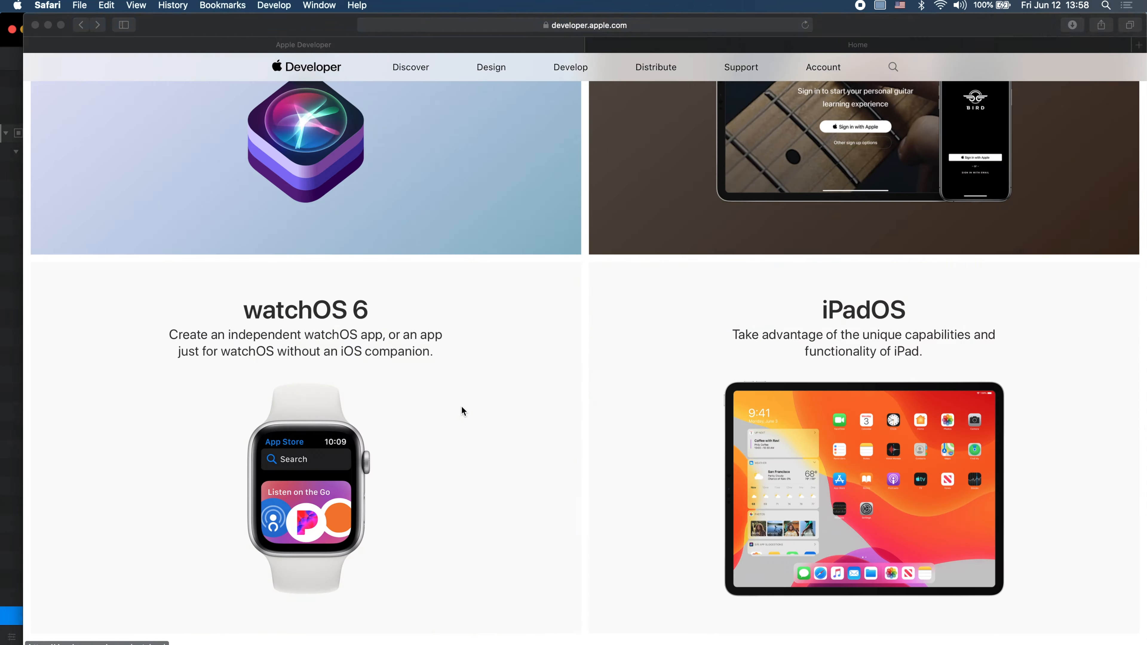
pyautogui.tripleClick(370, 416)
pyautogui.write('watchOS 6')
pyautogui.tripleClick(769, 415)
pyautogui.write('iPadOS')
# Step: Replace the iPadOS card's image with ipados.png from the Asset Manager
pyautogui.scroll(-5, 769, 415)
pyautogui.doubleClick(804, 438)
pyautogui.scroll(-5, 895, 440)
pyautogui.doubleClick(896, 428)
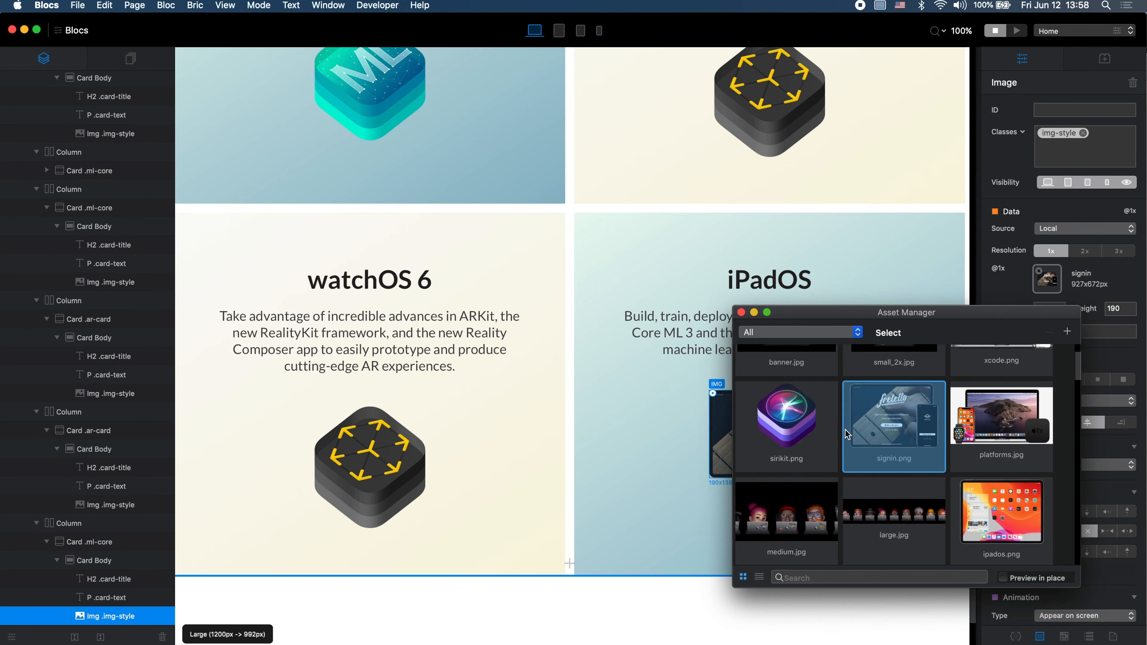
pyautogui.doubleClick(1001, 497)
# Step: Replace the watchOS 6 card's image with the Apple Watch picture from the Asset Manager
pyautogui.doubleClick(412, 424)
pyautogui.scroll(3, 950, 411)
pyautogui.scroll(-5, 950, 411)
pyautogui.doubleClick(787, 506)
# Step: Replace the Sign in with Apple card's image with signin.png from the Asset Manager
pyautogui.scroll(5, 695, 407)
pyautogui.doubleClick(790, 267)
pyautogui.press('super+Tab')
pyautogui.press('super+Tab')
pyautogui.scroll(4, 914, 466)
pyautogui.doubleClick(896, 368)
# Step: Replace the Siri card's image with sirikit.png from the Asset Manager
pyautogui.doubleClick(370, 266)
pyautogui.scroll(4, 839, 513)
pyautogui.doubleClick(786, 374)
pyautogui.scroll(8, 803, 241)
pyautogui.scroll(-12, 804, 241)
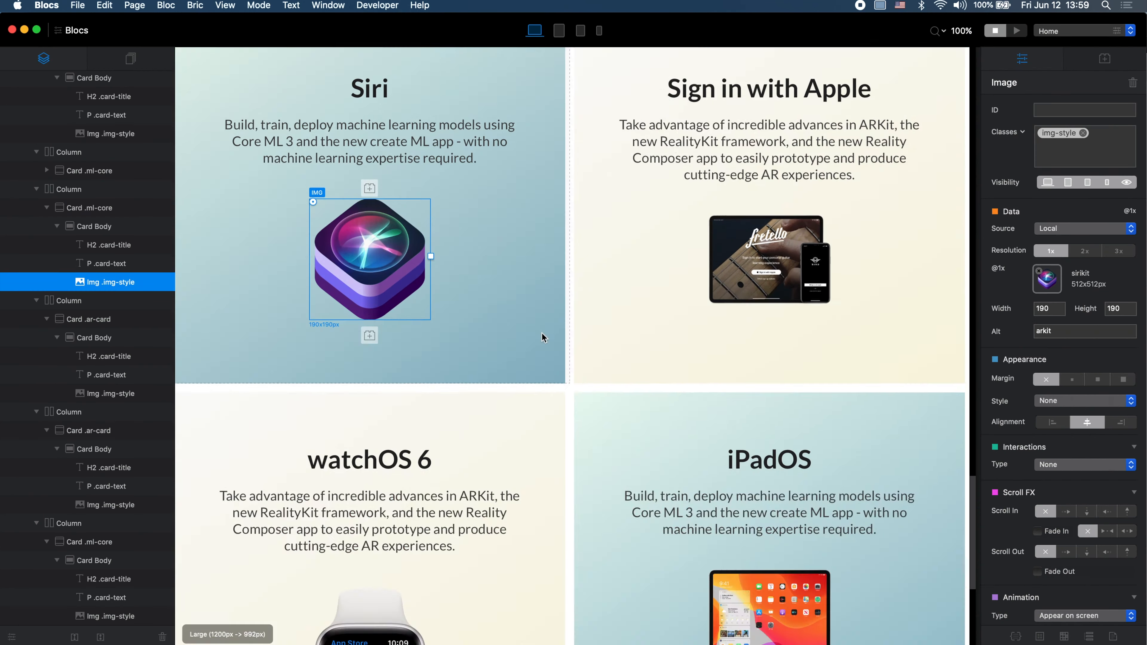
pyautogui.click(369, 284)
pyautogui.click(388, 402)
pyautogui.scroll(-3, 545, 271)
pyautogui.moveTo(430, 384); pyautogui.dragTo(422, 383)
pyautogui.press('super+z')
# Step: Remove the img-style class from the watchOS 6, iPadOS and Sign in with Apple images, and resize the Sign in with Apple image
pyautogui.click(1082, 133)
pyautogui.click(798, 332)
pyautogui.click(1078, 133)
pyautogui.scroll(10, 819, 432)
pyautogui.click(795, 479)
pyautogui.click(1079, 133)
pyautogui.scroll(-3, 766, 294)
pyautogui.moveTo(920, 397); pyautogui.dragTo(842, 394)
# Step: Shorten the Sign in with Apple card's text so it ends with "the new RealityKit framework."
pyautogui.doubleClick(822, 221)
pyautogui.moveTo(786, 239); pyautogui.dragTo(855, 272)
pyautogui.write('.')
pyautogui.press('super+Tab')
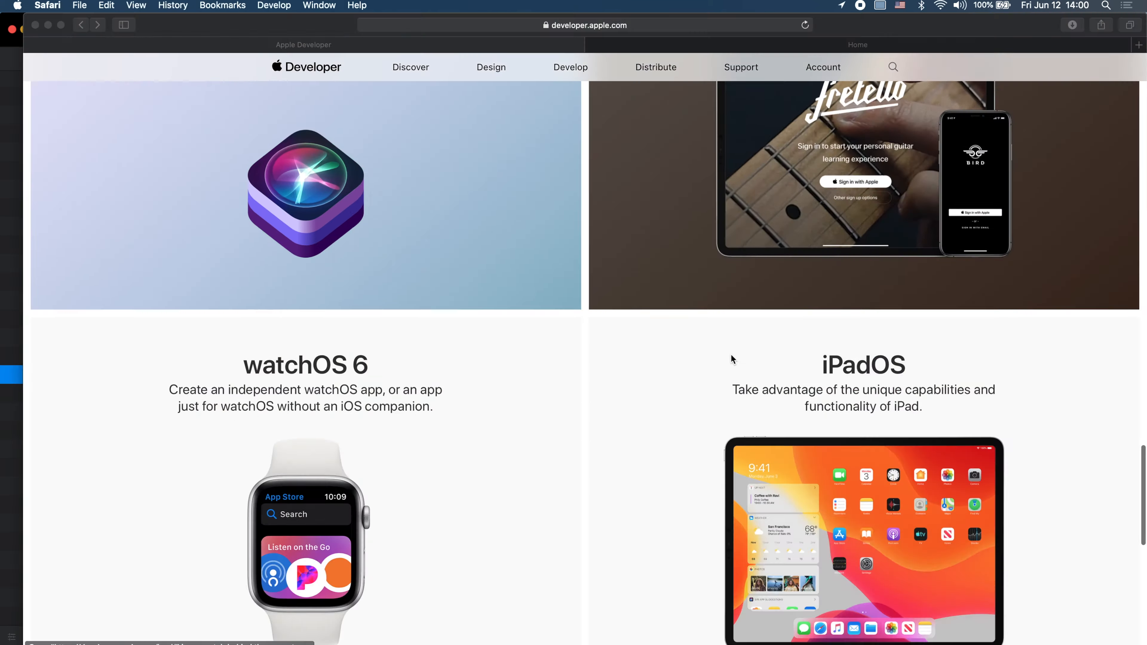
pyautogui.press('super+Tab')
# Step: Shorten the iPadOS card's text to end at "Core ML 3 and the new." and the watchOS 6 card's text to end at "framework, and the new."
pyautogui.click(775, 607)
pyautogui.doubleClick(776, 608)
pyautogui.moveTo(767, 610); pyautogui.dragTo(877, 626)
pyautogui.write('.')
pyautogui.scroll(-1, 558, 471)
pyautogui.doubleClick(474, 592)
pyautogui.moveTo(465, 592); pyautogui.dragTo(461, 627)
pyautogui.write('.')
# Step: Resize the Apple Watch image and the iPad image to match their proportions on the Apple Developer page in Safari
pyautogui.scroll(-7, 531, 537)
pyautogui.press('super+Tab')
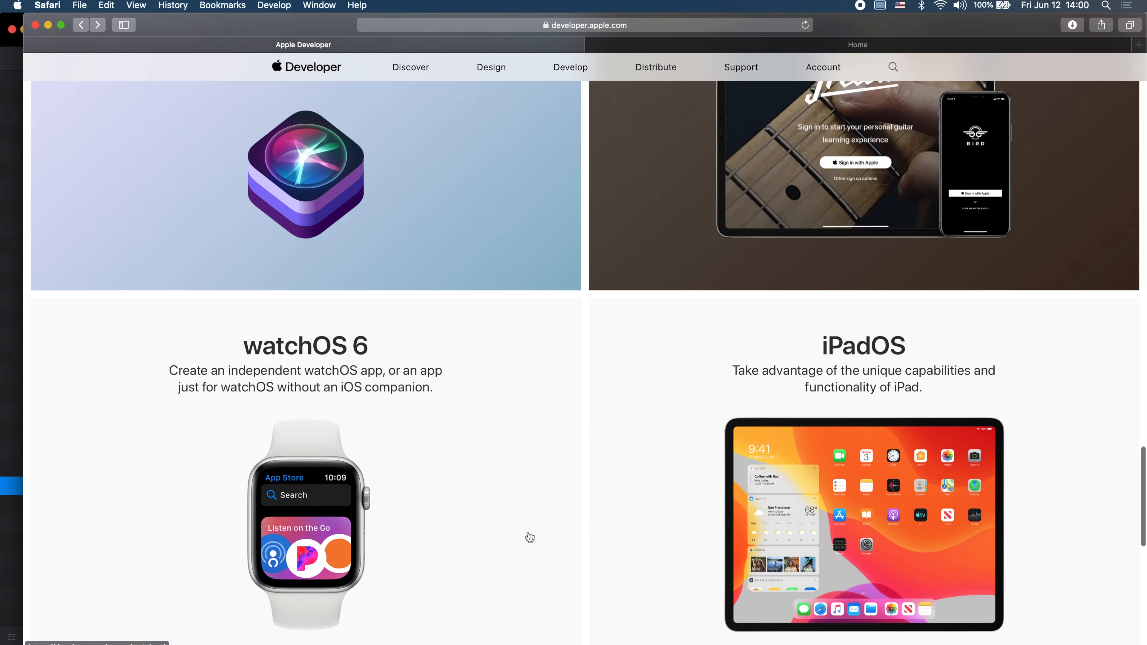
pyautogui.scroll(-3, 531, 537)
pyautogui.press('super+Tab')
pyautogui.click(480, 484)
pyautogui.moveTo(498, 522); pyautogui.dragTo(435, 468)
pyautogui.click(812, 431)
pyautogui.moveTo(920, 431); pyautogui.dragTo(894, 409)
# Step: Resize the Sign in with Apple image to about 377 × 273 px and slightly shrink the Apple Watch image, comparing with the Apple page
pyautogui.scroll(5, 794, 289)
pyautogui.click(786, 136)
pyautogui.moveTo(881, 131); pyautogui.dragTo(890, 136)
pyautogui.scroll(-3, 825, 263)
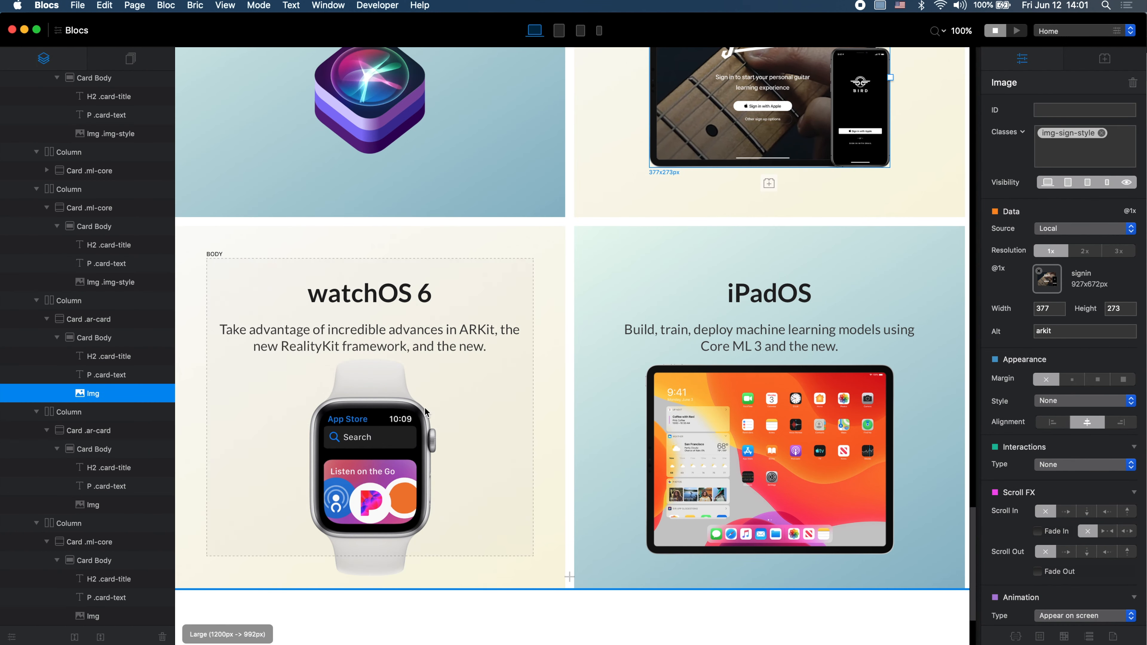
pyautogui.click(406, 461)
pyautogui.moveTo(436, 473); pyautogui.dragTo(428, 460)
pyautogui.click(544, 317)
pyautogui.press('super+Tab')
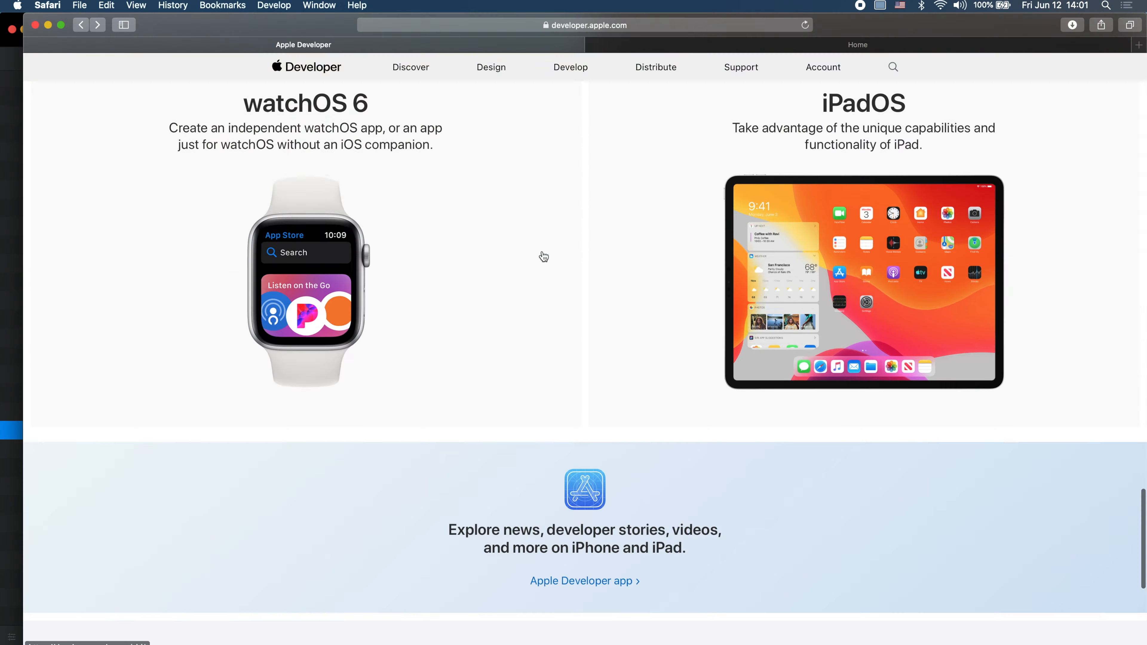
pyautogui.press('super+Tab')
# Step: Remove the ml-core class from the Siri and iPadOS cards and the ar-card class from the Sign in with Apple and watchOS 6 cards
pyautogui.scroll(6, 851, 186)
pyautogui.click(551, 187)
pyautogui.press('super+Tab')
pyautogui.press('super+Tab')
pyautogui.click(1078, 133)
pyautogui.click(587, 180)
pyautogui.click(1076, 133)
pyautogui.click(542, 374)
pyautogui.click(1077, 133)
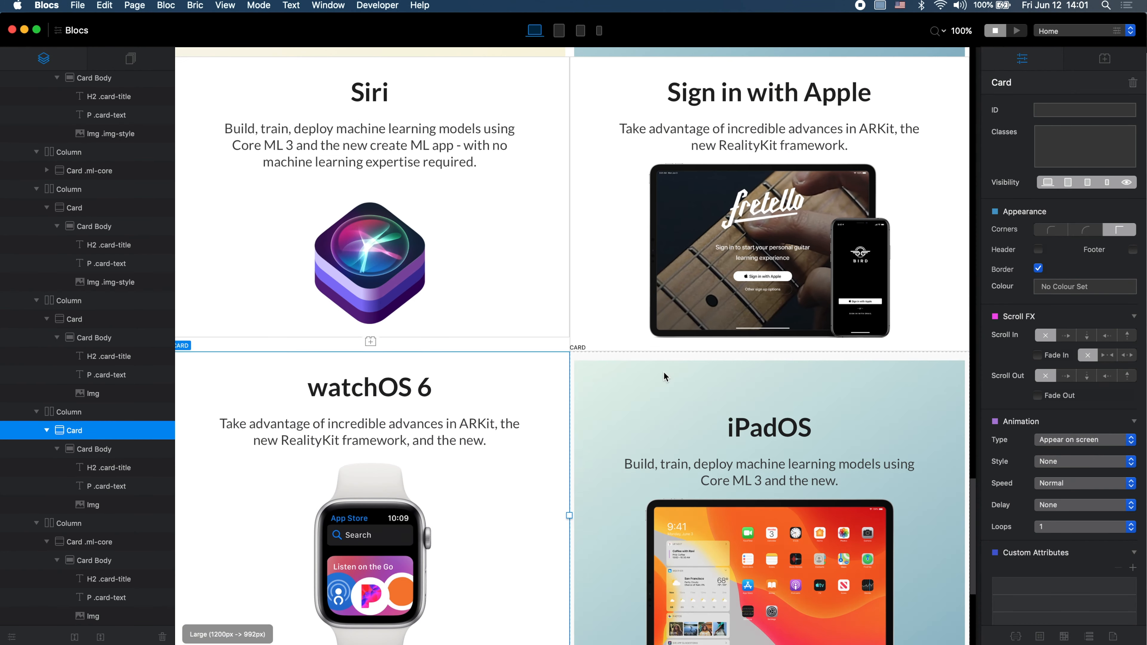
pyautogui.click(666, 377)
pyautogui.click(1077, 133)
# Step: Duplicate the ml-core class in the Class Manager and rename the copy siri-card
pyautogui.click(1015, 636)
pyautogui.rightClick(718, 394)
pyautogui.click(727, 414)
pyautogui.doubleClick(741, 463)
pyautogui.tripleClick(831, 219)
pyautogui.write('siri-card')
pyautogui.click(935, 510)
# Step: Assign the siri-card class to the Siri card and move the Class Manager off the cards
pyautogui.scroll(3, 260, 142)
pyautogui.click(271, 404)
pyautogui.click(1085, 145)
pyautogui.write('si')
pyautogui.click(1059, 203)
pyautogui.moveTo(691, 29); pyautogui.dragTo(484, 27)
# Step: Name a duplicated card class sign-card and assign it to the Sign in with Apple card
pyautogui.click(939, 226)
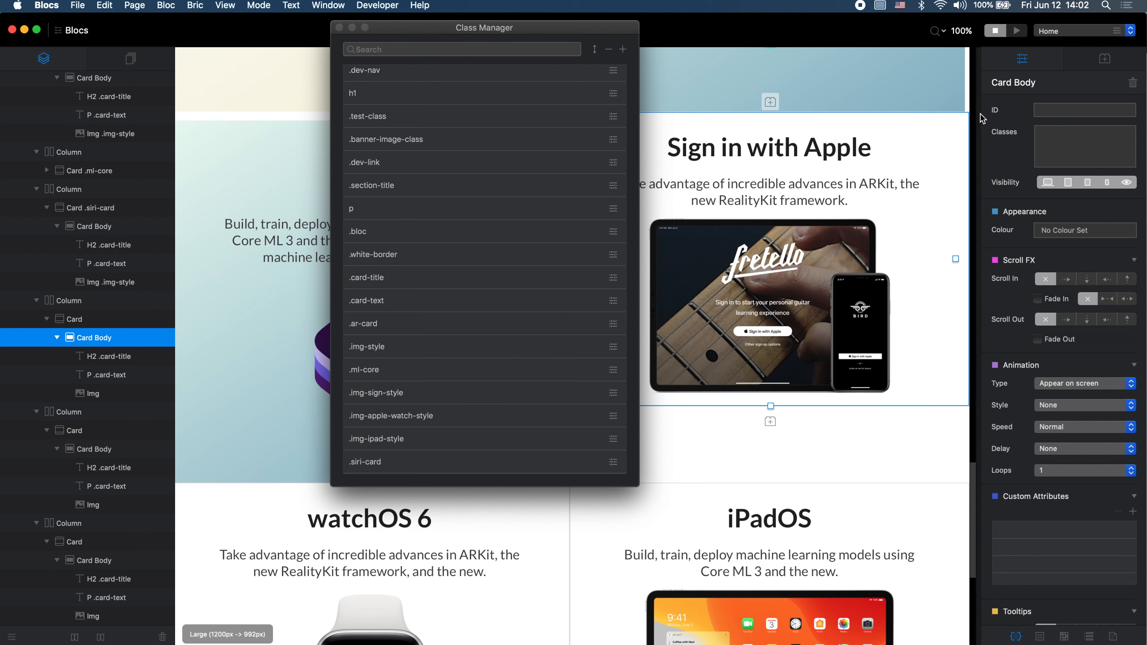
pyautogui.doubleClick(483, 462)
pyautogui.write('sign-card')
pyautogui.click(934, 510)
pyautogui.click(958, 146)
pyautogui.click(1085, 146)
pyautogui.write('card')
pyautogui.click(1058, 236)
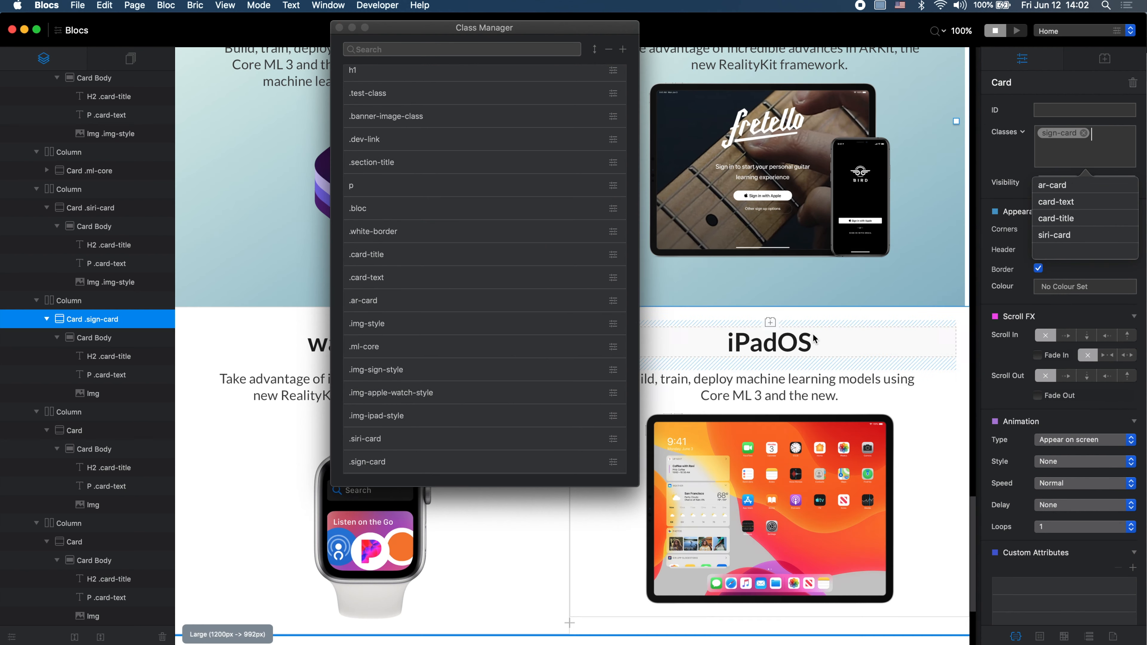
# Step: Create two more card classes in the Class Manager, named watch-card and ipad-card
pyautogui.doubleClick(473, 439)
pyautogui.write('watch-card')
pyautogui.click(935, 510)
pyautogui.doubleClick(504, 468)
pyautogui.write('ipad-card')
pyautogui.click(934, 510)
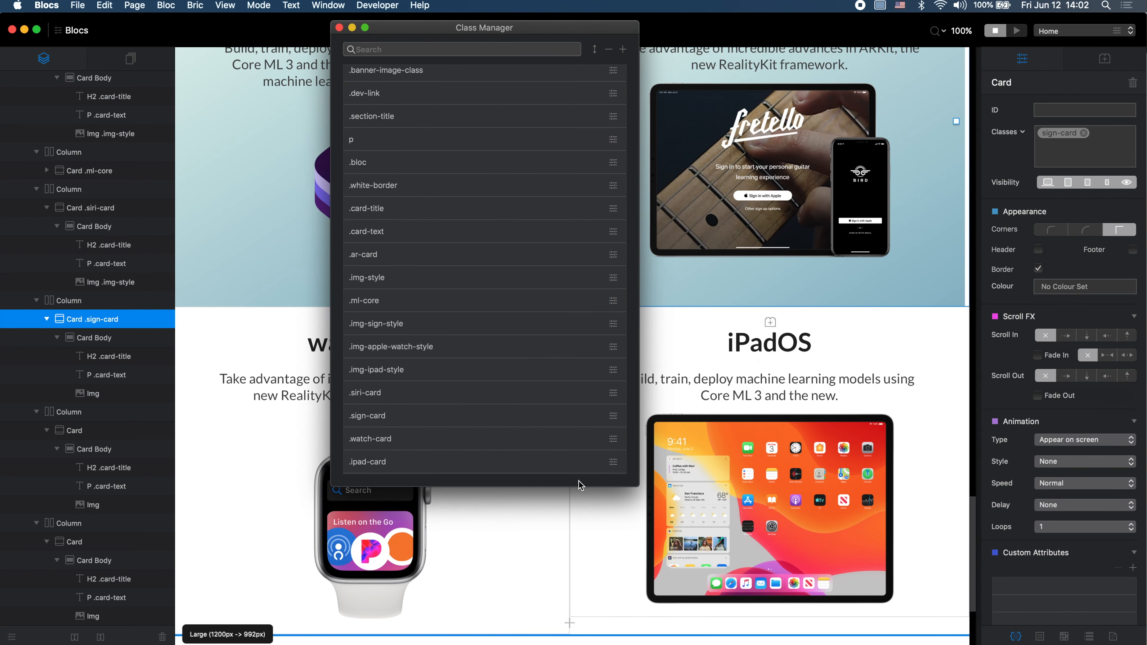
# Step: Assign watch-card to the watchOS 6 card and ipad-card to the iPadOS card, and close the Class Manager
pyautogui.click(316, 324)
pyautogui.scroll(-5, 316, 323)
pyautogui.click(1084, 146)
pyautogui.click(958, 140)
pyautogui.click(1061, 138)
pyautogui.write('ipad-card')
pyautogui.press('Return')
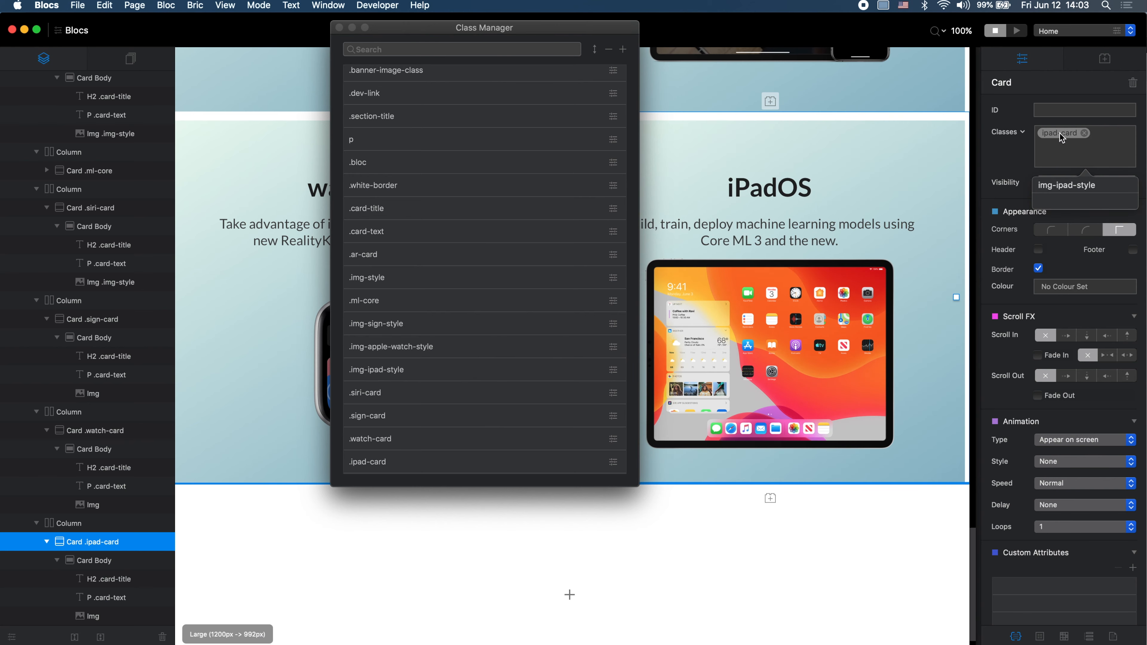
pyautogui.moveTo(525, 27); pyautogui.dragTo(614, 123)
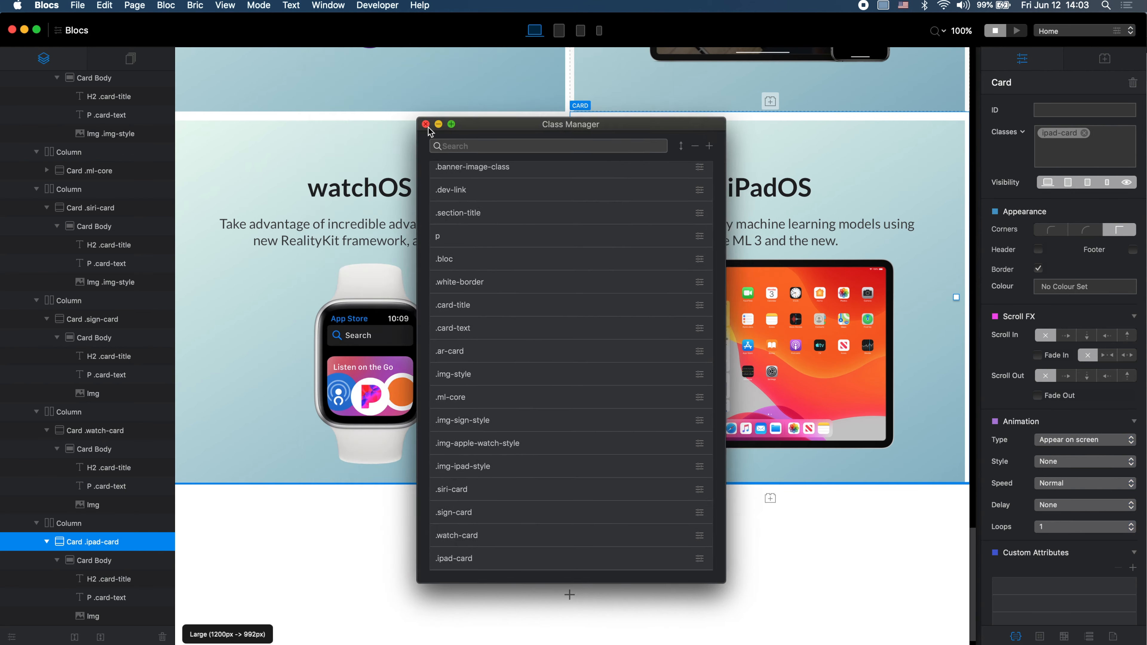
pyautogui.click(428, 123)
# Step: Arrange the Blocs and Safari windows side by side, with the Siri card's siri-card class open for editing
pyautogui.scroll(1, 569, 272)
pyautogui.press('super+Tab')
pyautogui.press('super+Tab')
pyautogui.moveTo(0, 246); pyautogui.dragTo(394, 246)
pyautogui.scroll(5, 735, 149)
pyautogui.click(734, 148)
pyautogui.click(1056, 133)
pyautogui.moveTo(316, 24); pyautogui.dragTo(295, 24)
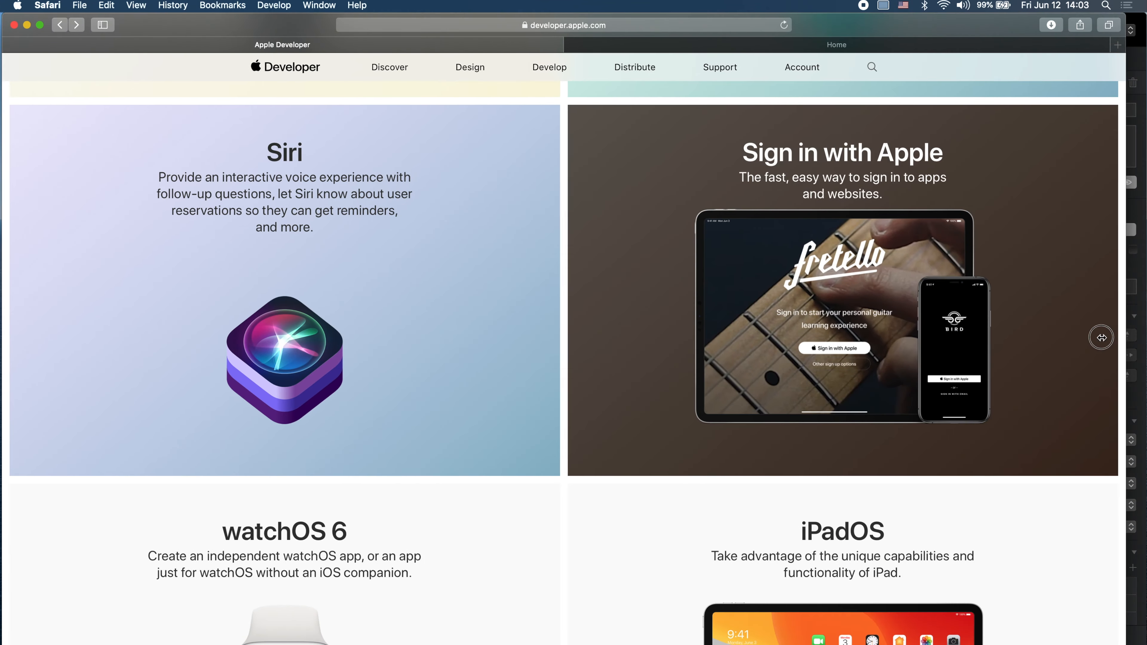
pyautogui.moveTo(1126, 335); pyautogui.dragTo(708, 336)
# Step: Set the siri-card gradient's two colours by sampling the lower-right and upper-left corners of Apple's Siri card in Safari
pyautogui.click(737, 174)
pyautogui.moveTo(831, 192); pyautogui.dragTo(829, 183)
pyautogui.click(808, 238)
pyautogui.click(810, 314)
pyautogui.click(931, 346)
pyautogui.click(1000, 443)
pyautogui.click(330, 473)
pyautogui.click(958, 314)
pyautogui.click(932, 346)
pyautogui.click(999, 442)
pyautogui.click(15, 110)
pyautogui.click(932, 501)
# Step: Set the sign-card gradient's two colours by sampling the lower-right and upper-left corners of Apple's Sign in with Apple card in Safari
pyautogui.click(206, 30)
pyautogui.moveTo(577, 23); pyautogui.dragTo(256, 24)
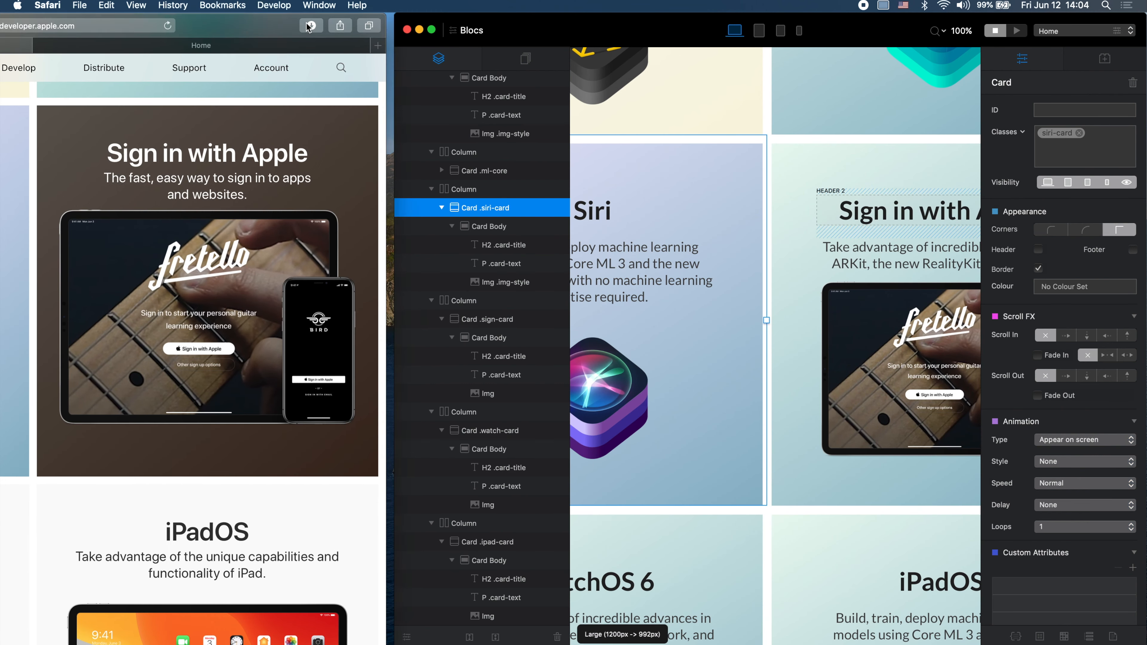
pyautogui.click(535, 319)
pyautogui.click(1059, 133)
pyautogui.click(811, 314)
pyautogui.click(932, 346)
pyautogui.click(1000, 442)
pyautogui.click(374, 471)
pyautogui.click(959, 313)
pyautogui.click(931, 346)
pyautogui.click(1000, 442)
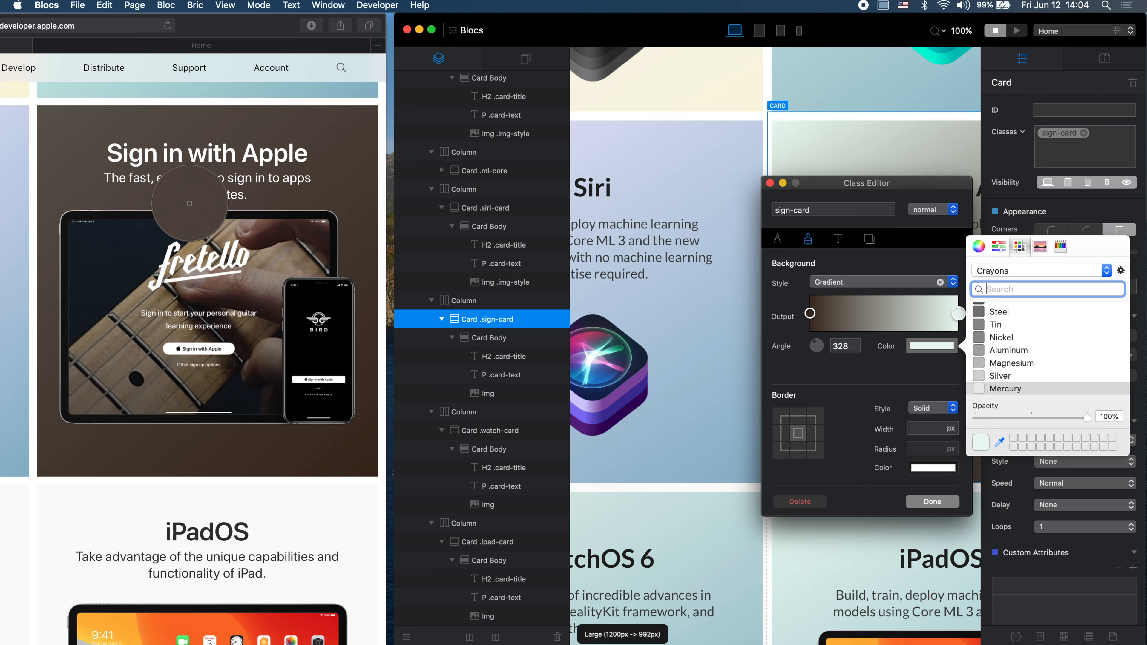
pyautogui.click(43, 112)
pyautogui.click(931, 501)
# Step: Change the watch-card background style to Image & Color and sample its colour from Apple's watchOS 6 card in Safari
pyautogui.scroll(-8, 934, 393)
pyautogui.scroll(-6, 253, 317)
pyautogui.moveTo(244, 26); pyautogui.dragTo(564, 24)
pyautogui.click(844, 17)
pyautogui.click(490, 431)
pyautogui.click(1062, 133)
pyautogui.click(841, 282)
pyautogui.click(852, 272)
pyautogui.click(834, 346)
pyautogui.click(901, 442)
pyautogui.click(315, 380)
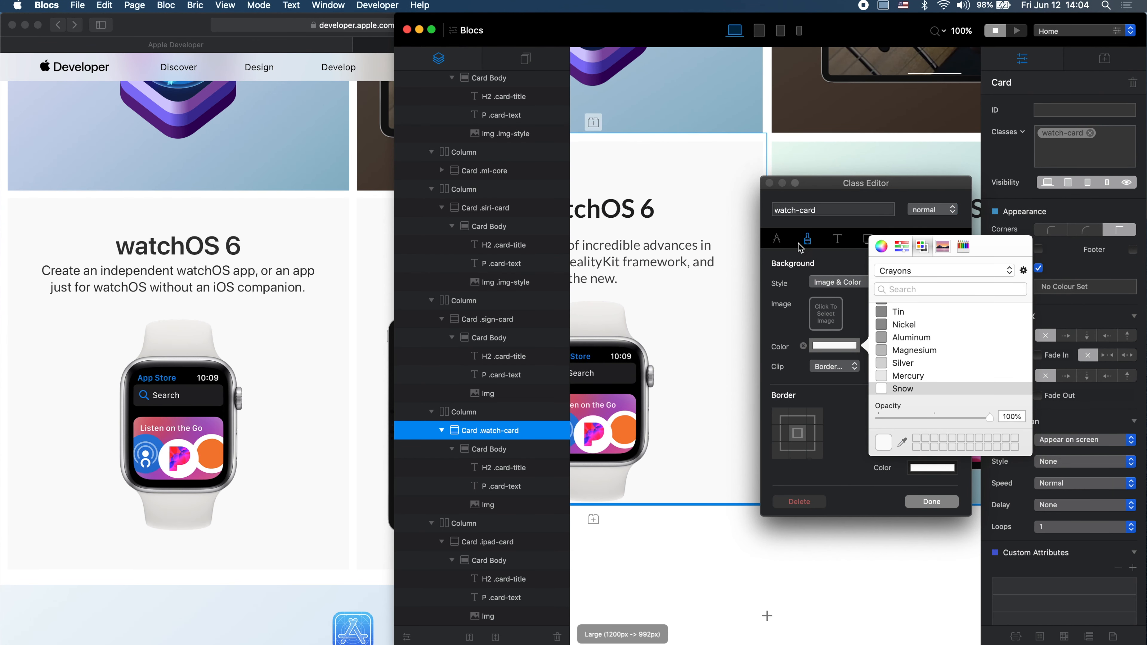
# Step: Copy the hex value of the watch-card background colour and finish editing the class
pyautogui.click(902, 246)
pyautogui.doubleClick(1013, 380)
pyautogui.press('super+c')
pyautogui.click(931, 501)
# Step: Change the background style of the iPadOS card's ipad-card class to Image & Color
pyautogui.click(487, 542)
pyautogui.click(1059, 133)
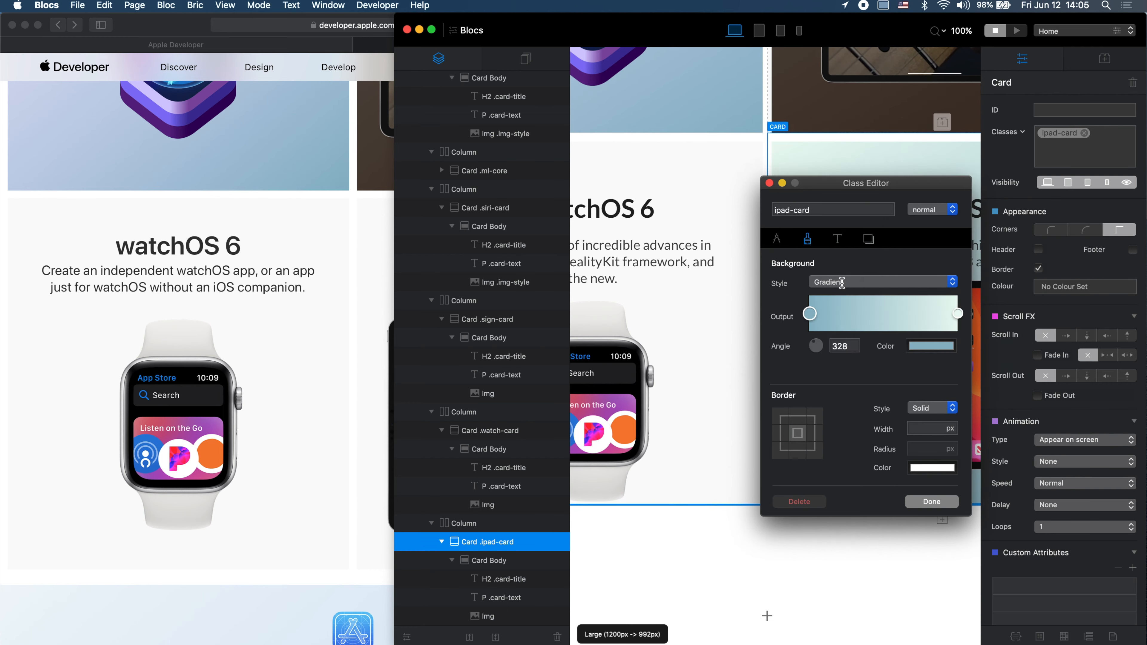
pyautogui.click(842, 282)
pyautogui.click(852, 272)
pyautogui.click(835, 346)
pyautogui.click(932, 501)
# Step: Paste the copied watchOS card colour as the ipad-card background colour after comparing the cards in Safari
pyautogui.click(77, 251)
pyautogui.moveTo(705, 298); pyautogui.dragTo(1145, 312)
pyautogui.scroll(-1, 909, 359)
pyautogui.hotkey('ctrl', 'Tab')
pyautogui.hotkey('ctrl', 'Tab')
pyautogui.press('super+Tab')
pyautogui.click(1060, 133)
pyautogui.click(834, 346)
pyautogui.press('super+v')
pyautogui.click(932, 502)
# Step: Set the text colour of the upper cards' title and paragraph to black and compare with the page in Safari
pyautogui.scroll(5, 835, 361)
pyautogui.click(769, 147)
pyautogui.click(1079, 494)
pyautogui.click(776, 478)
pyautogui.click(414, 196)
pyautogui.click(797, 480)
pyautogui.press('super+Tab')
pyautogui.hotkey('ctrl', 'Tab')
pyautogui.scroll(3, 463, 229)
pyautogui.press('super+Tab')
# Step: Clear the local text colour of the Sign in with Apple paragraph and add the class white to it
pyautogui.click(768, 281)
pyautogui.click(1132, 496)
pyautogui.click(1084, 151)
pyautogui.write('white')
# Step: Set the typography colour of the white class to Snow from the Crayons palette
pyautogui.click(1105, 132)
pyautogui.click(837, 239)
pyautogui.click(933, 305)
pyautogui.click(1022, 203)
pyautogui.scroll(-3, 1023, 317)
pyautogui.click(1022, 327)
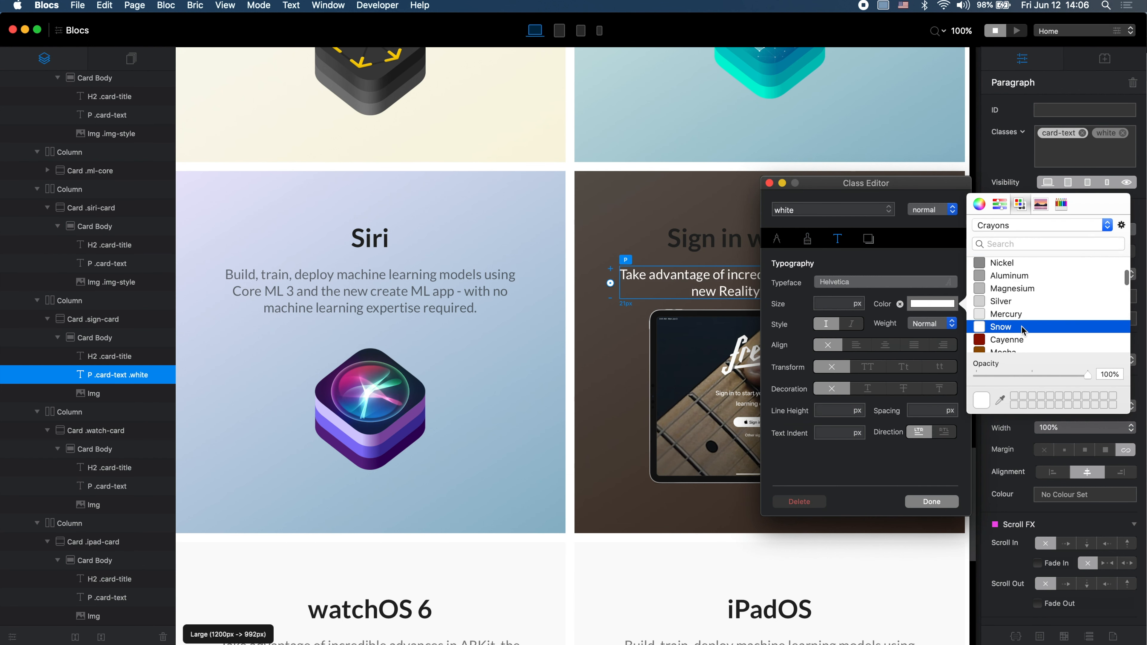
pyautogui.click(931, 502)
# Step: Add the white class to the Sign in with Apple title
pyautogui.click(803, 238)
pyautogui.click(1059, 133)
pyautogui.click(931, 305)
pyautogui.click(943, 498)
pyautogui.click(1123, 149)
pyautogui.write('white')
# Step: Set the text colour of the Siri card's title and paragraph to black
pyautogui.click(380, 240)
pyautogui.click(1079, 495)
pyautogui.click(798, 480)
pyautogui.click(454, 285)
pyautogui.click(799, 479)
# Step: Increase the margin of the watchOS 6 card's paragraph to the large preset
pyautogui.click(720, 424)
pyautogui.scroll(-6, 731, 429)
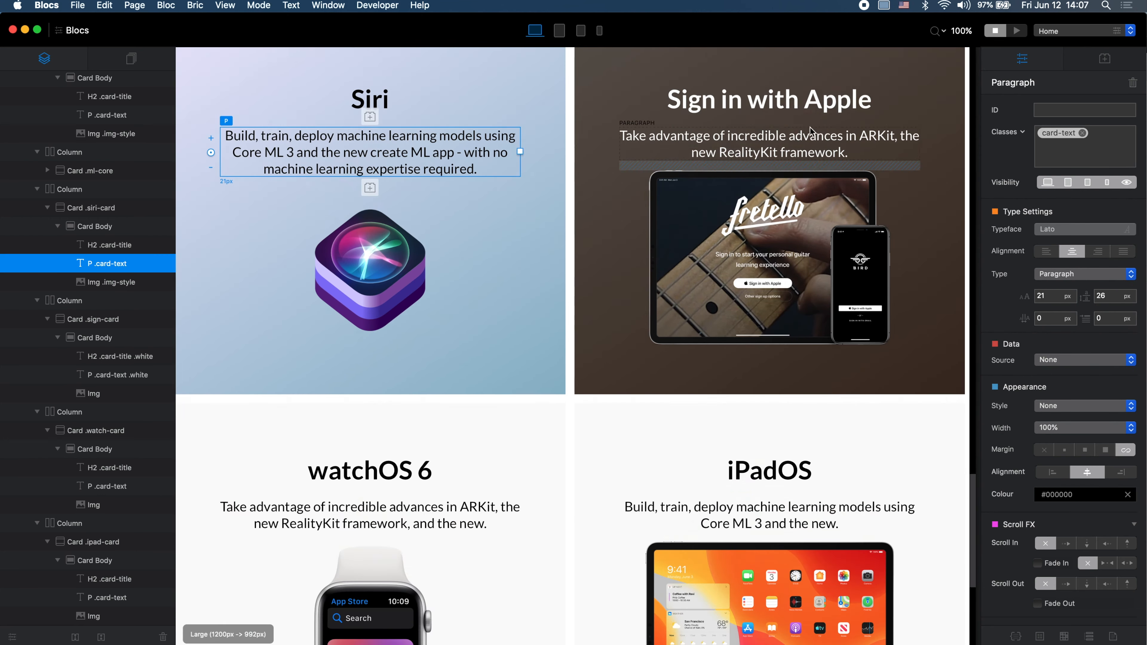
pyautogui.click(491, 371)
pyautogui.scroll(-5, 490, 371)
pyautogui.click(407, 240)
pyautogui.scroll(4, 406, 267)
pyautogui.scroll(-4, 587, 293)
pyautogui.click(1105, 450)
# Step: Reload the preview in Safari, then clear the local text colour of the Sign in with Apple title in Blocs
pyautogui.press('super+Tab')
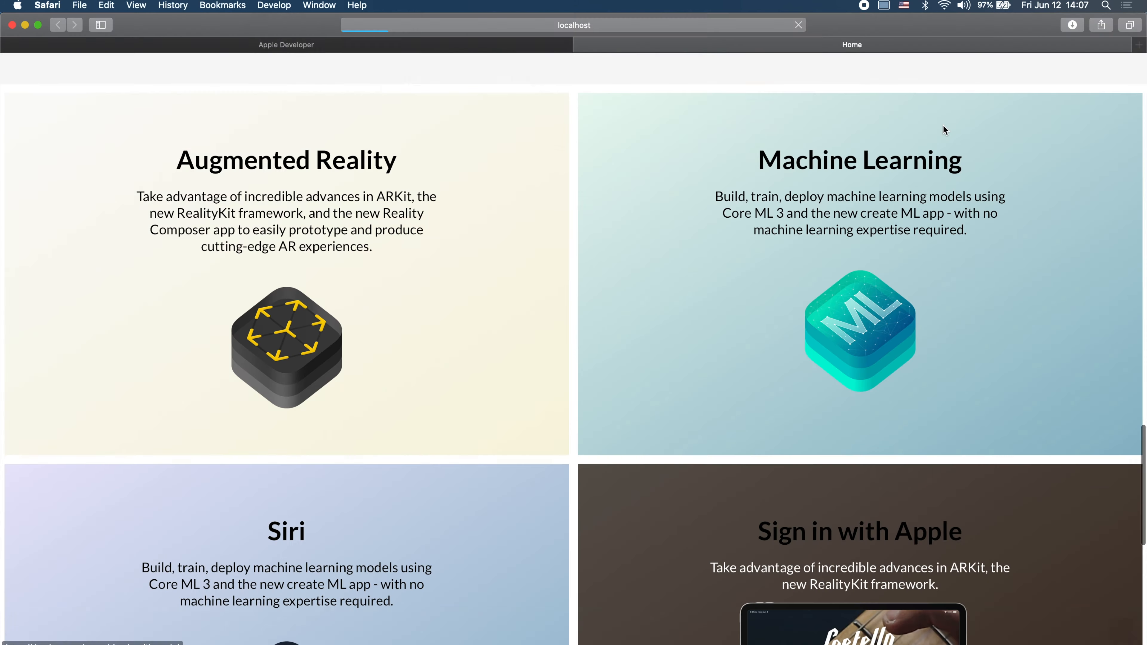
pyautogui.press('super+r')
pyautogui.scroll(-8, 943, 125)
pyautogui.press('super+Tab')
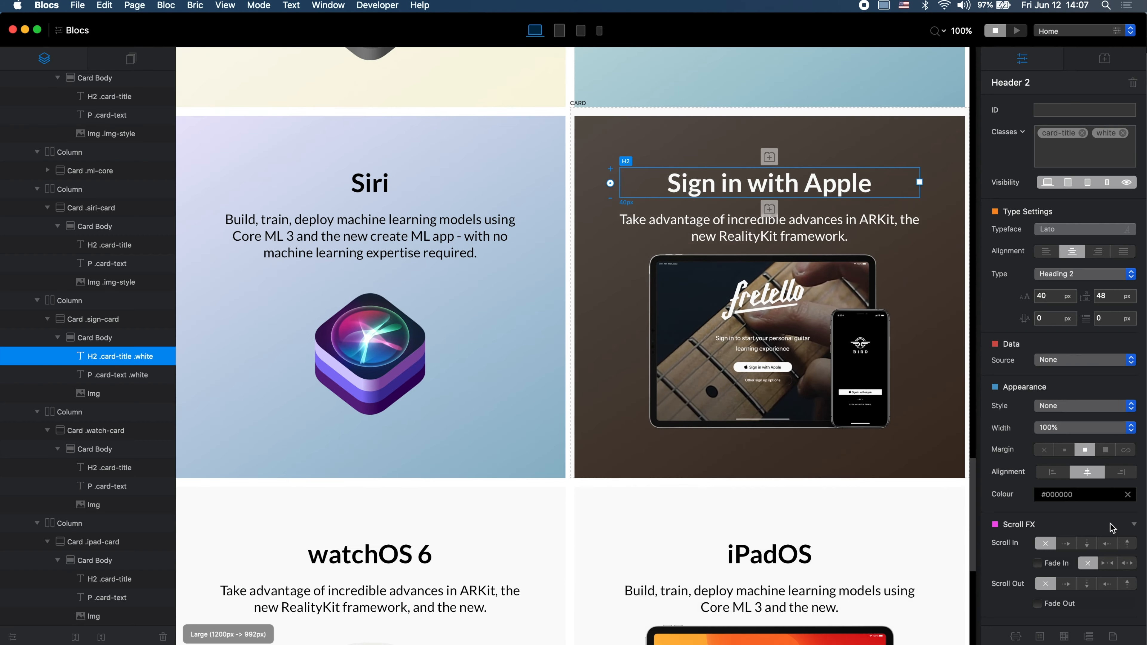
pyautogui.click(1126, 495)
# Step: Compare the previewed card grid with the original Apple Developer page in Safari
pyautogui.scroll(-10, 706, 296)
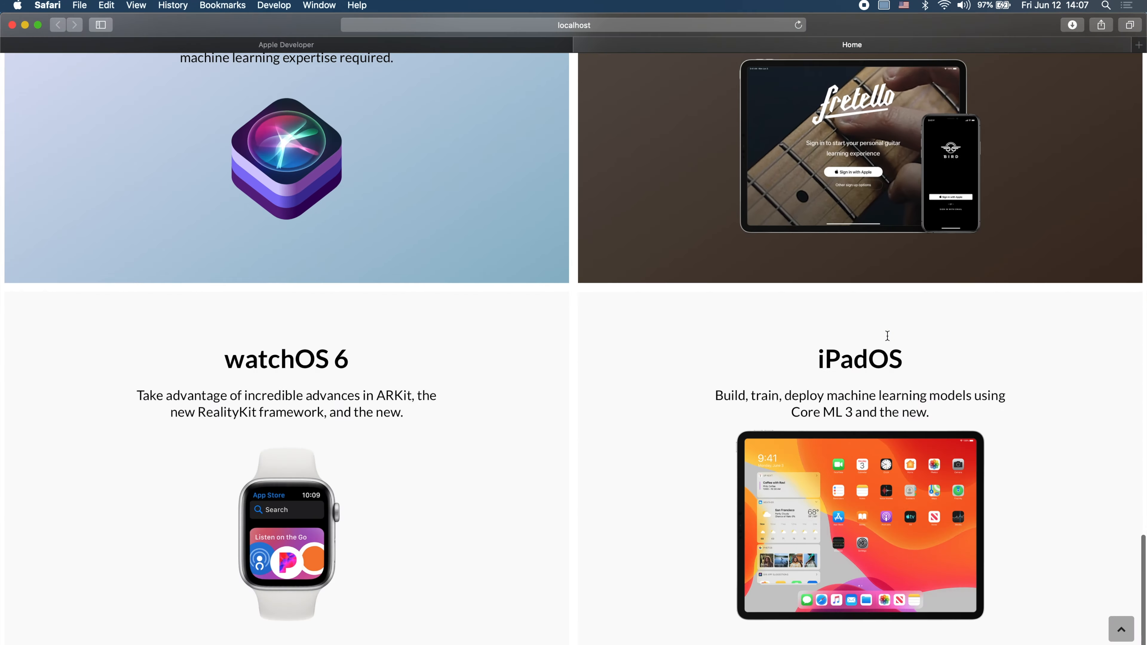
pyautogui.scroll(3, 886, 333)
pyautogui.click(460, 52)
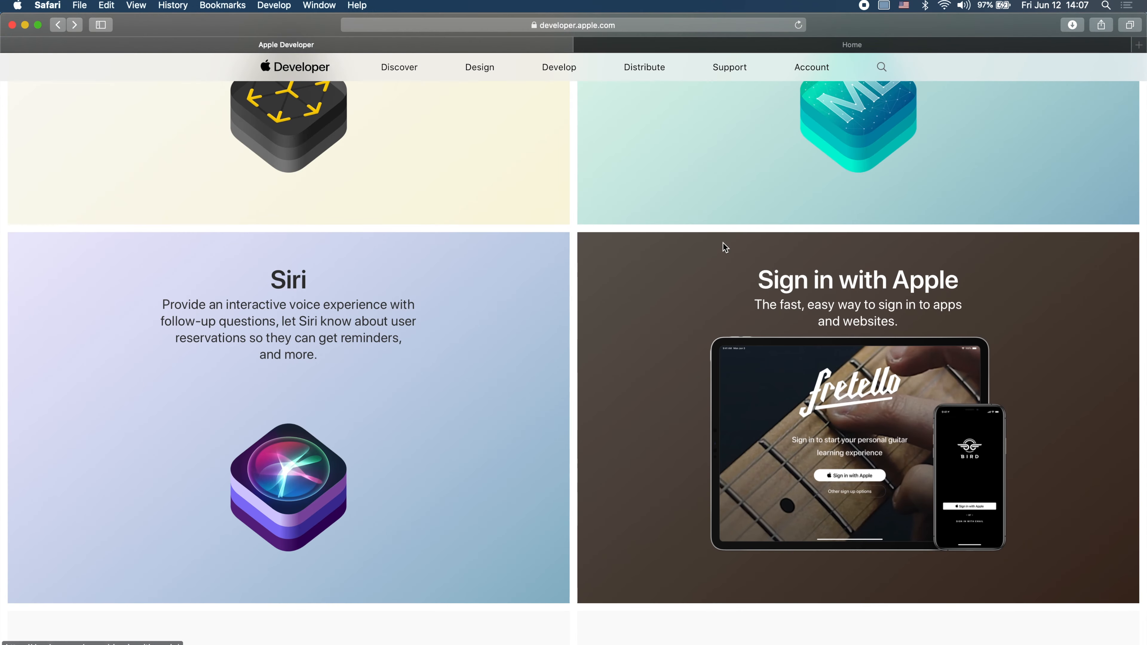
pyautogui.scroll(10, 722, 248)
pyautogui.scroll(-3, 686, 331)
pyautogui.scroll(10, 686, 332)
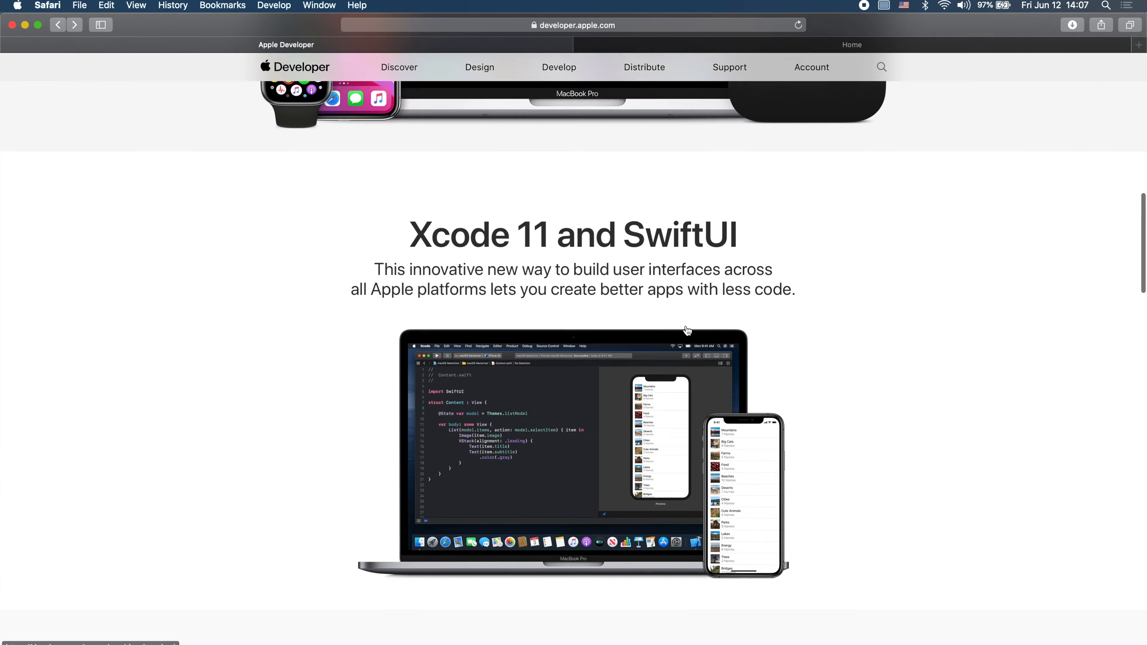
pyautogui.scroll(-6, 687, 331)
pyautogui.scroll(-10, 686, 331)
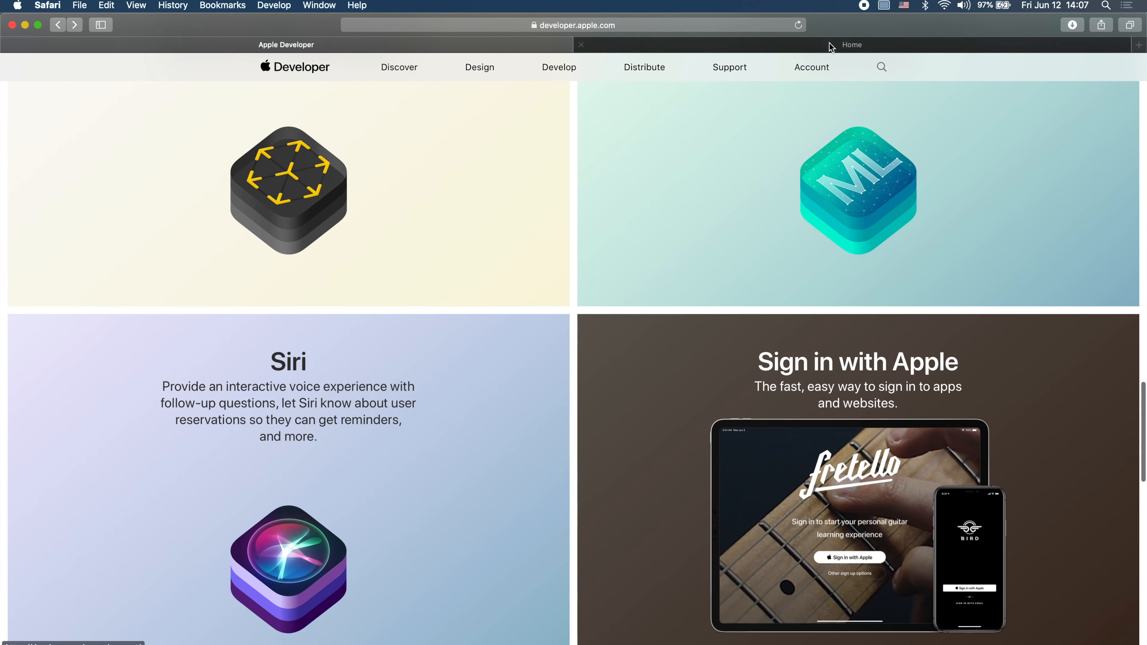
pyautogui.click(831, 45)
pyautogui.scroll(3, 573, 316)
pyautogui.click(491, 45)
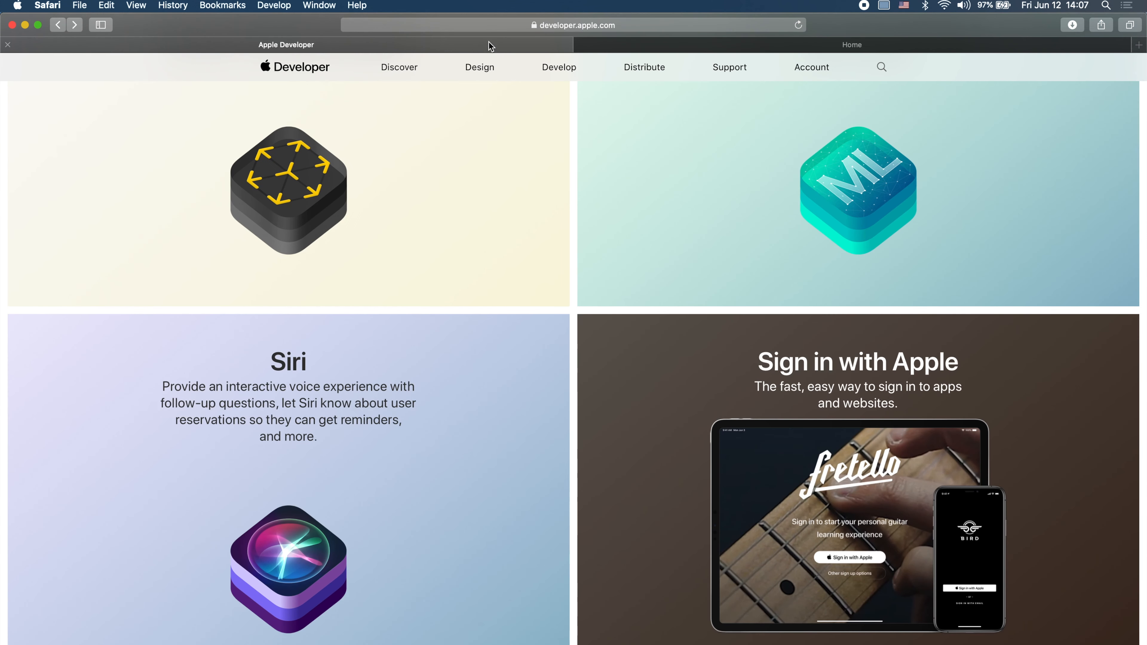
pyautogui.scroll(-5, 573, 317)
pyautogui.click(775, 46)
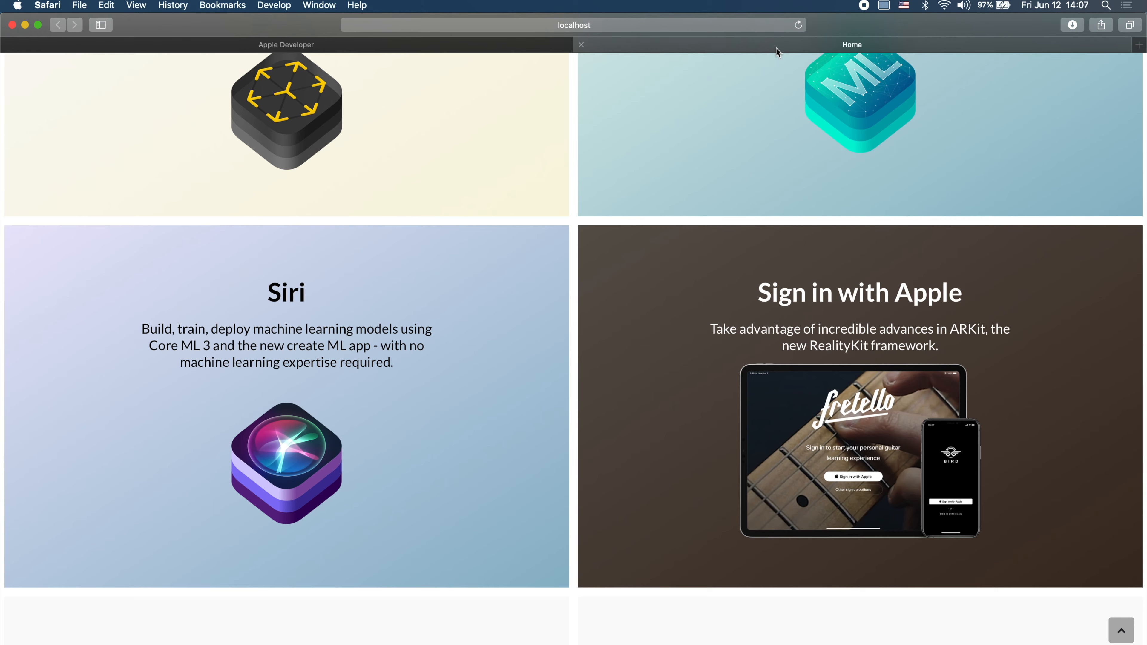
pyautogui.click(488, 45)
# Step: Check the app section on Apple's page, then add an empty one-column bloc below the card grid in Blocs
pyautogui.scroll(-15, 828, 252)
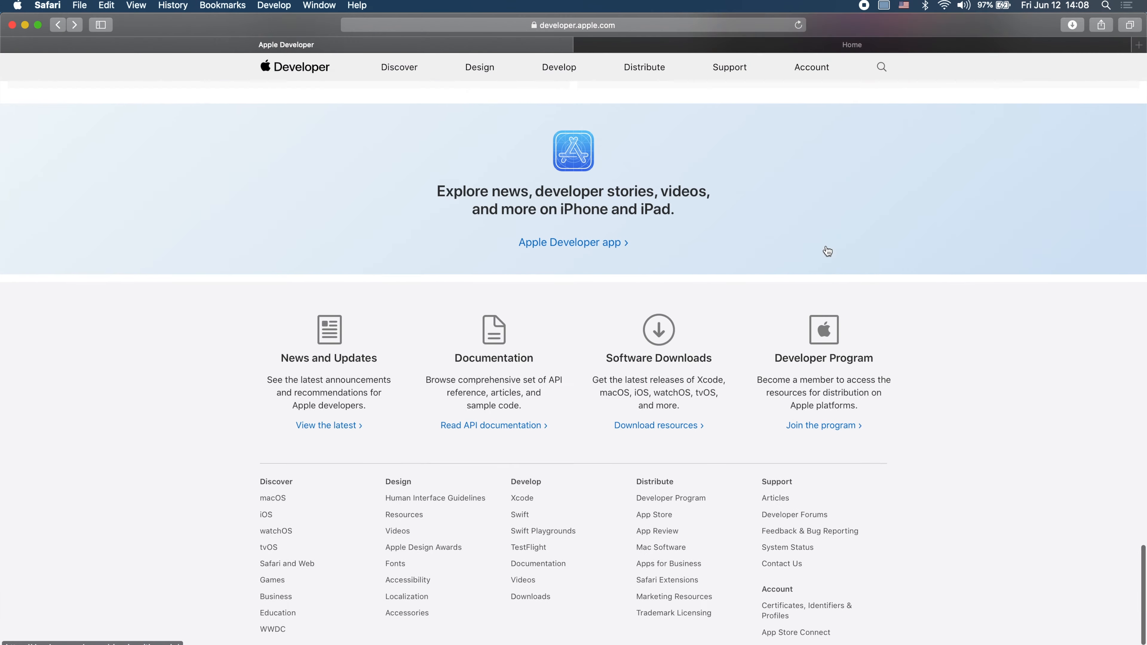
pyautogui.scroll(2, 828, 250)
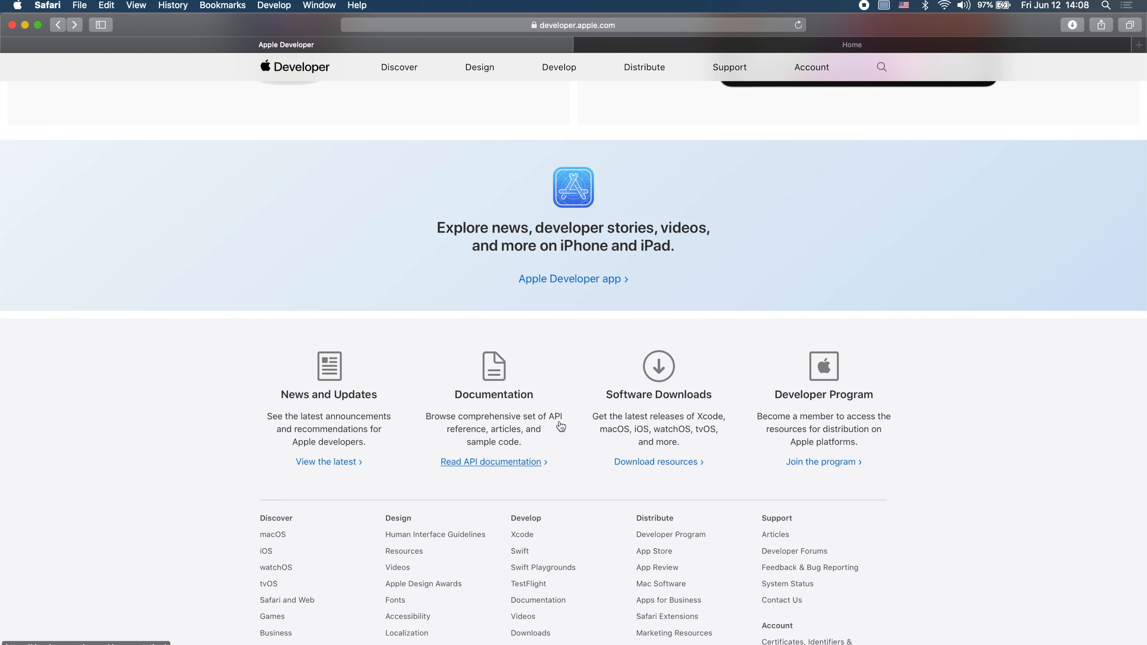
pyautogui.press('super+Tab')
pyautogui.scroll(-10, 744, 458)
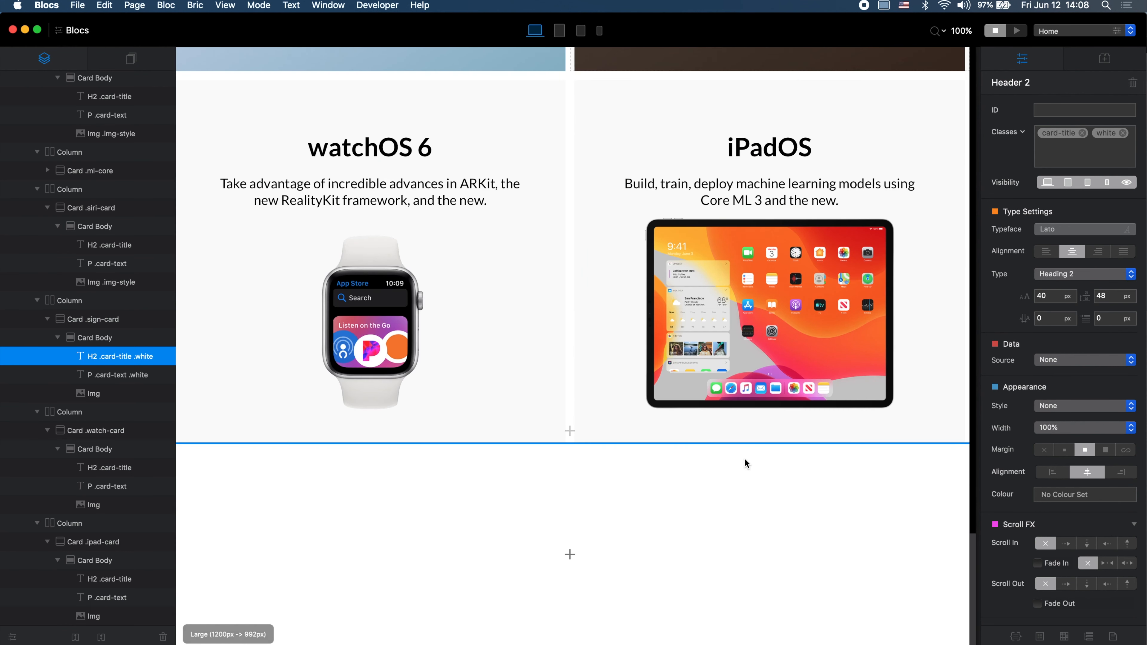
pyautogui.click(570, 435)
pyautogui.click(233, 168)
pyautogui.press('super+Tab')
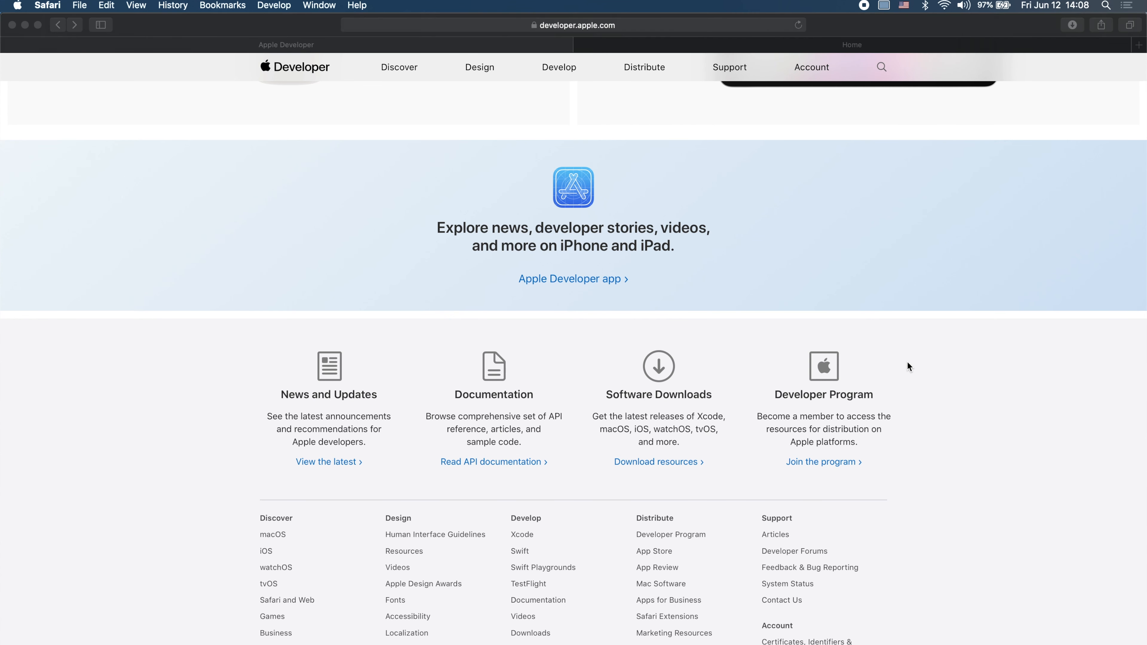
pyautogui.press('super+Tab')
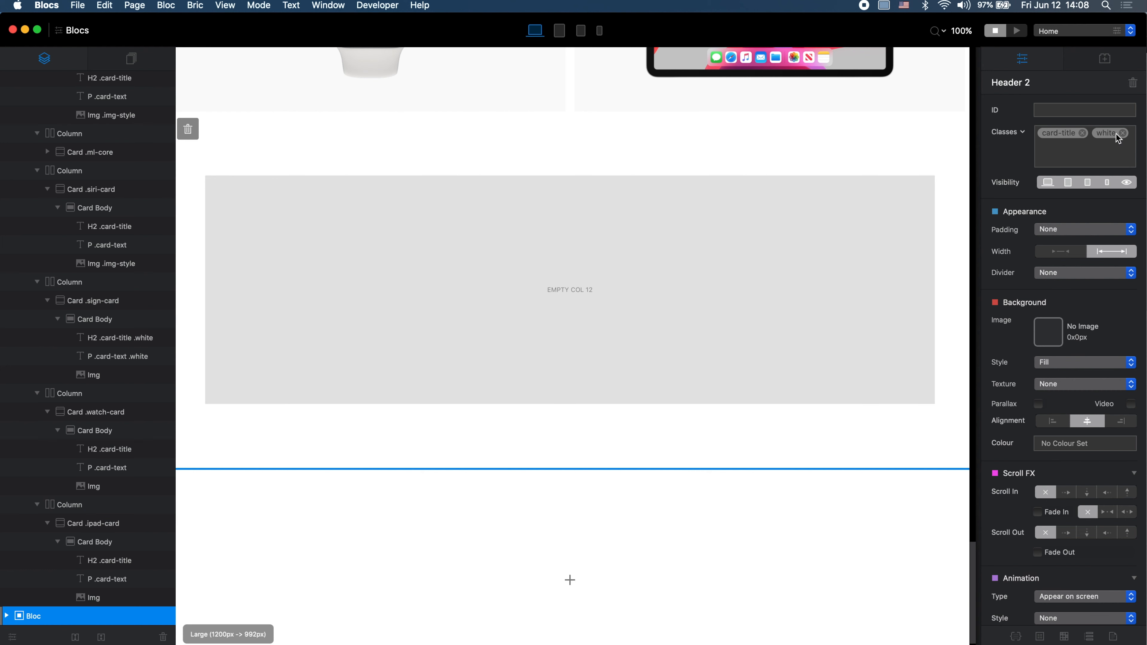
# Step: Assign the class app-store to the new bloc
pyautogui.click(793, 172)
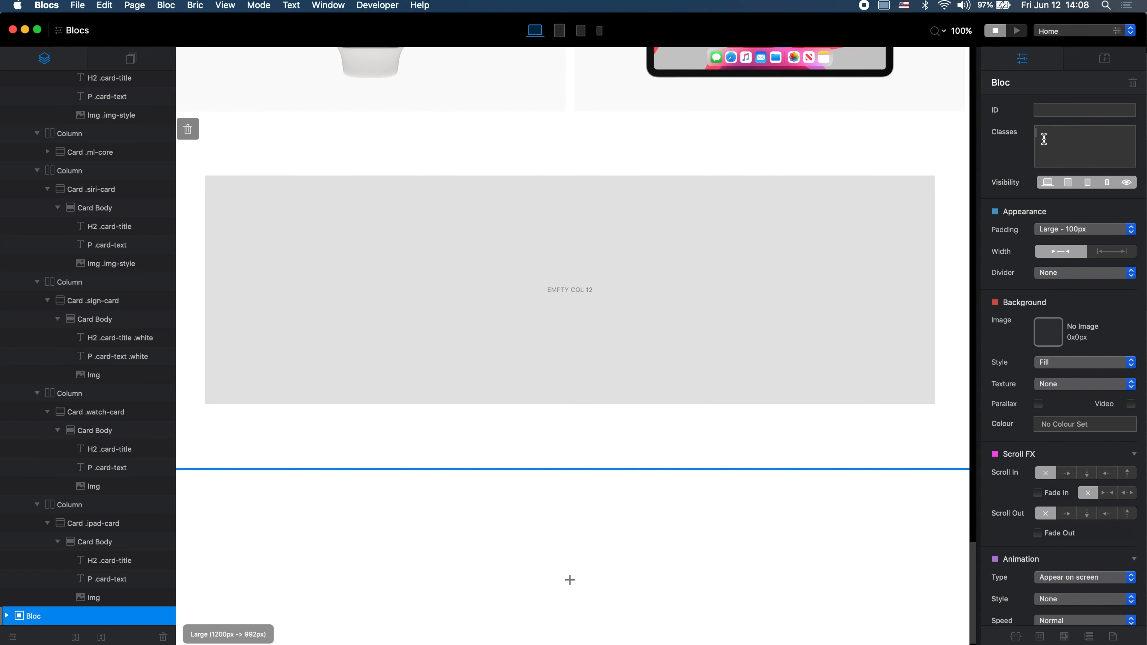
pyautogui.press('super+Tab')
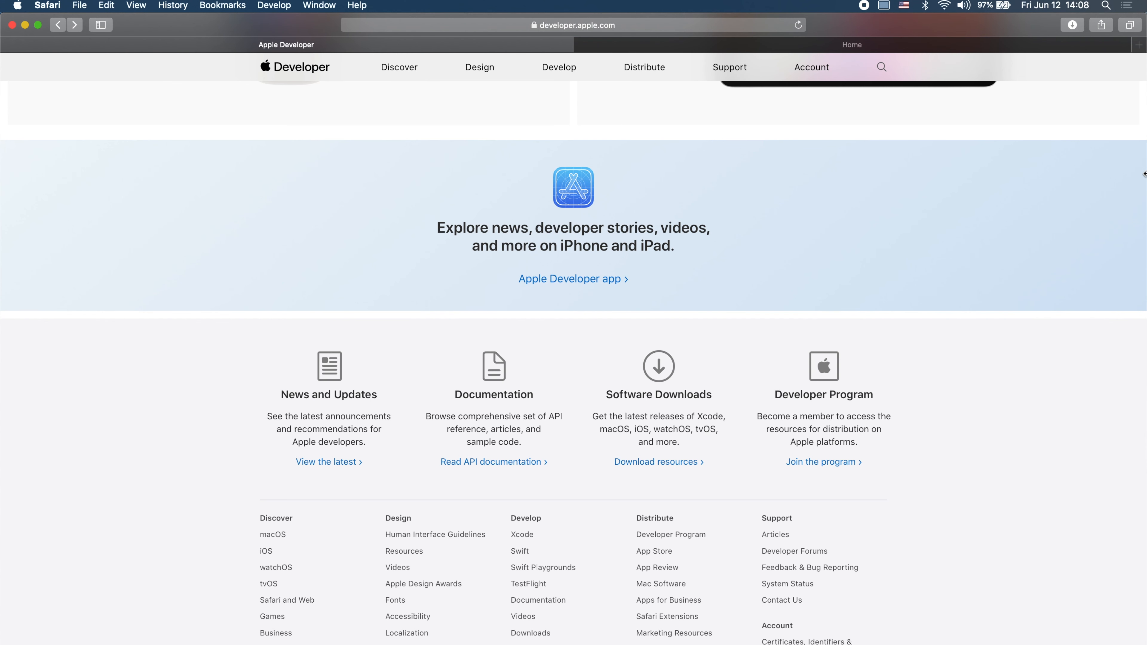
pyautogui.press('super+Tab')
pyautogui.click(1083, 145)
pyautogui.write('app-')
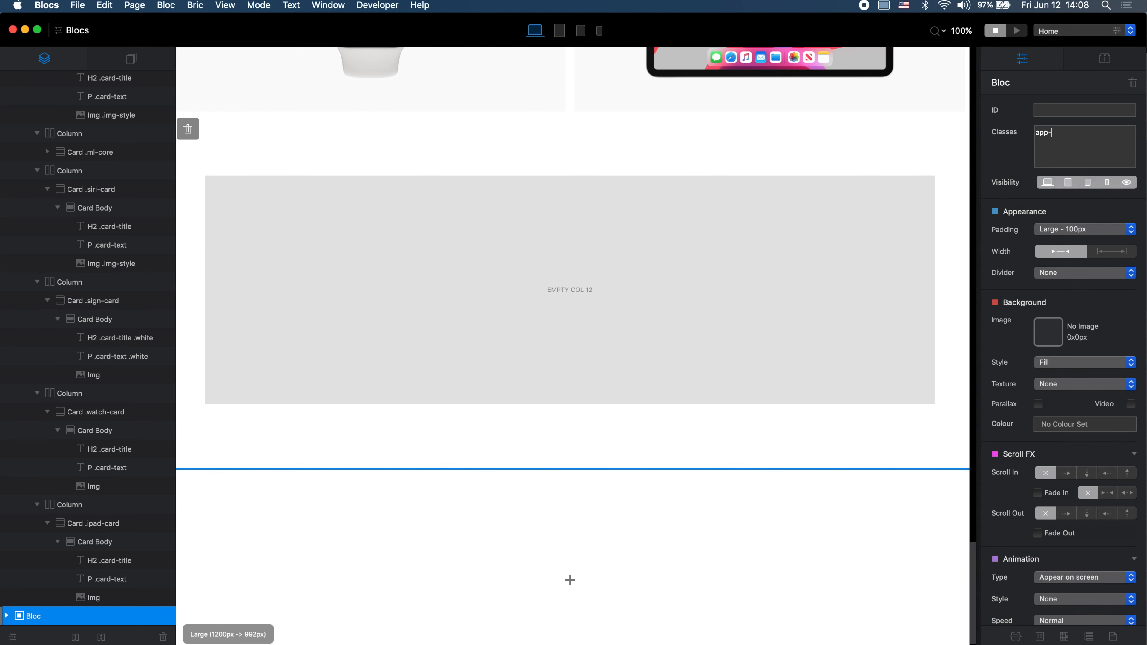
pyautogui.write('store')
pyautogui.press('Return')
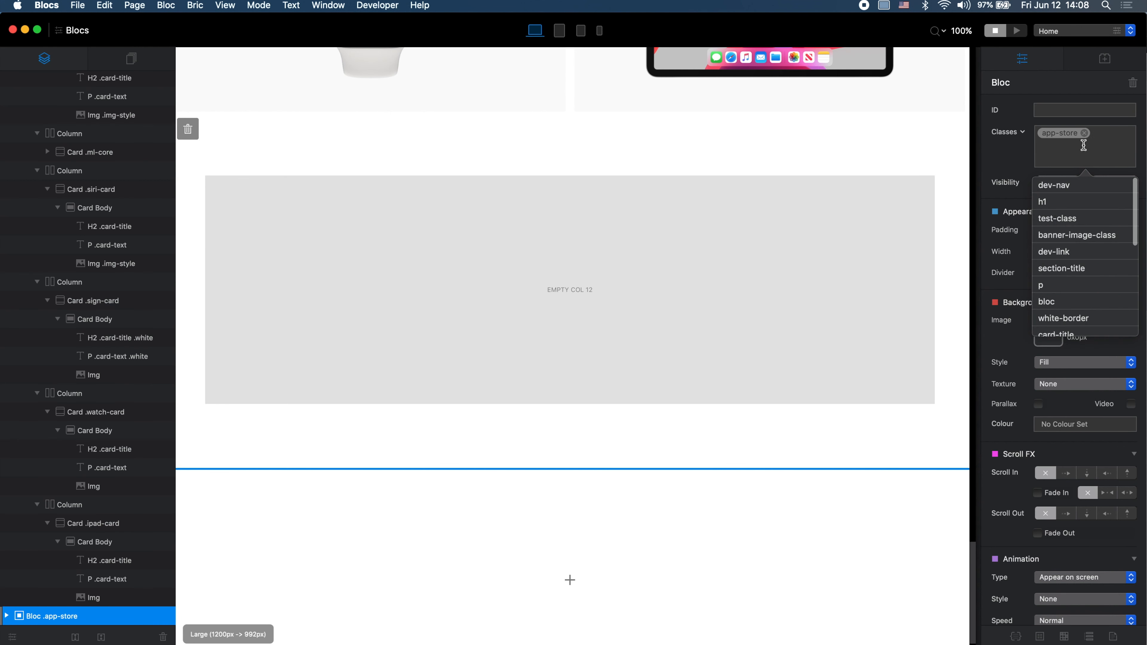
# Step: Add an image bric to the app-store bloc's empty column and assign app.png to it
pyautogui.press('super+Tab')
pyautogui.press('super+Tab')
pyautogui.click(572, 291)
pyautogui.click(571, 289)
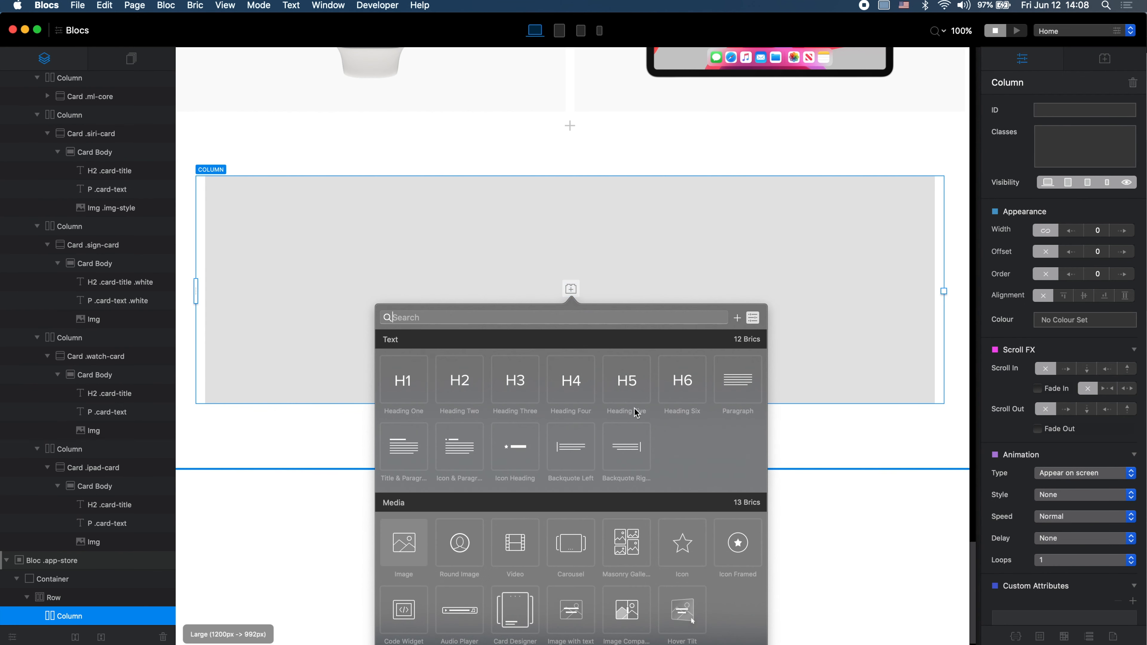
pyautogui.click(404, 546)
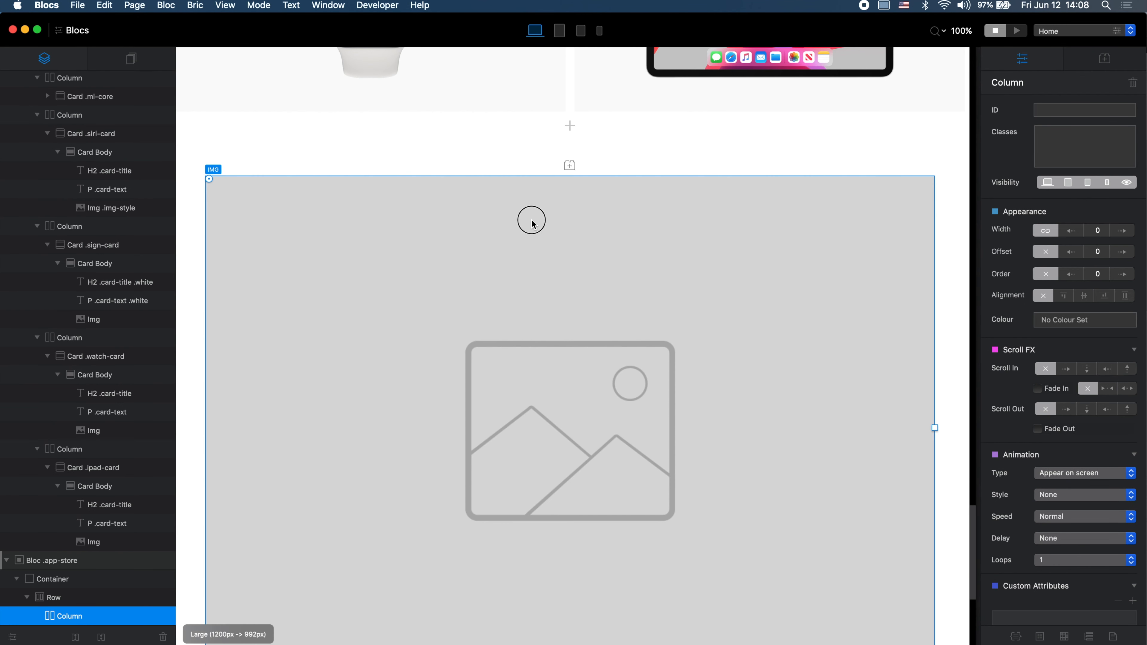
pyautogui.doubleClick(646, 247)
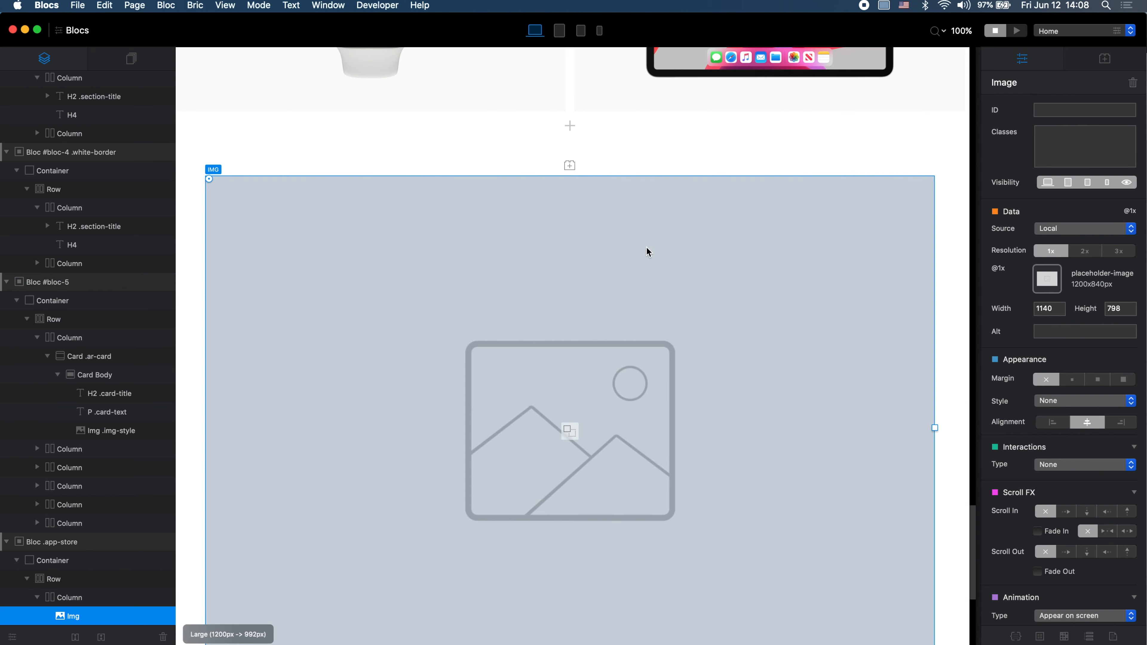
pyautogui.click(845, 372)
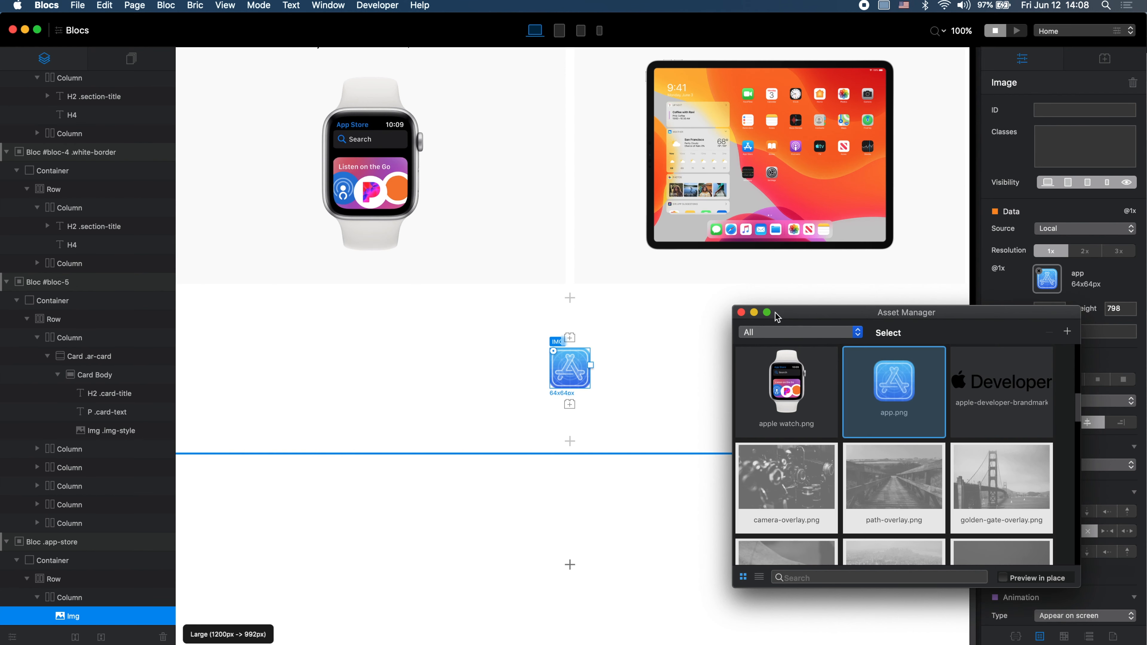
pyautogui.click(741, 313)
# Step: Copy the "Explore news, developer stories, videos..." sentence and the "Apple Developer app" link text from Apple's page in Safari
pyautogui.press('super+Tab')
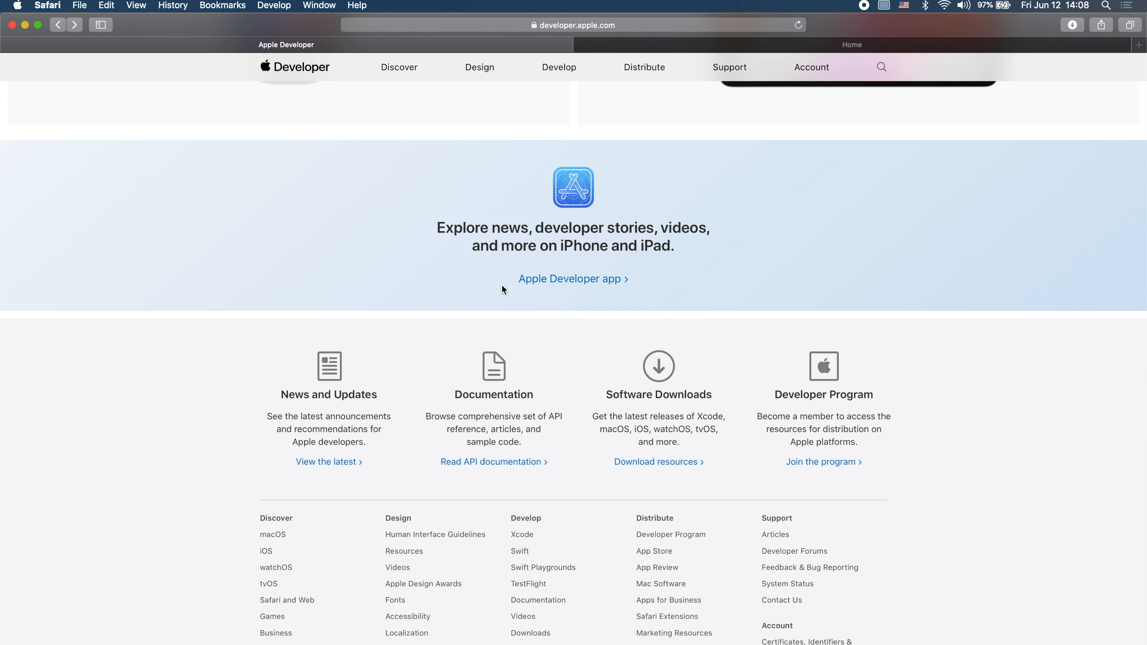
pyautogui.moveTo(436, 221); pyautogui.dragTo(628, 279)
pyautogui.press('super+c')
pyautogui.press('super+Tab')
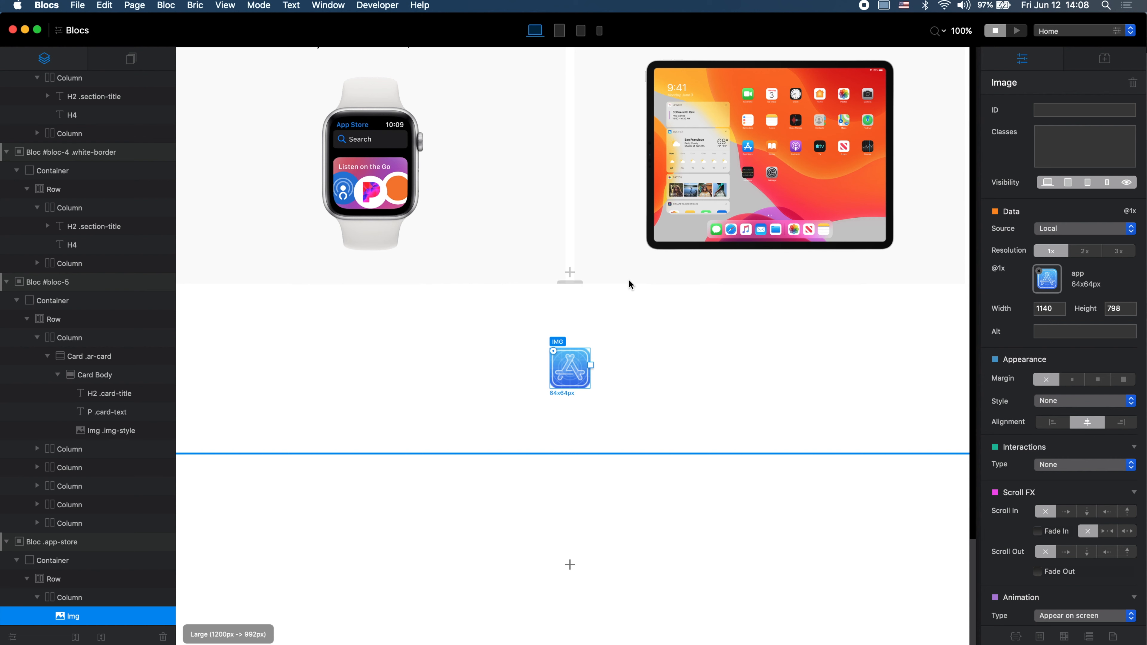
# Step: Add a paragraph below the app icon in Blocs and replace its placeholder with the copied text
pyautogui.click(569, 404)
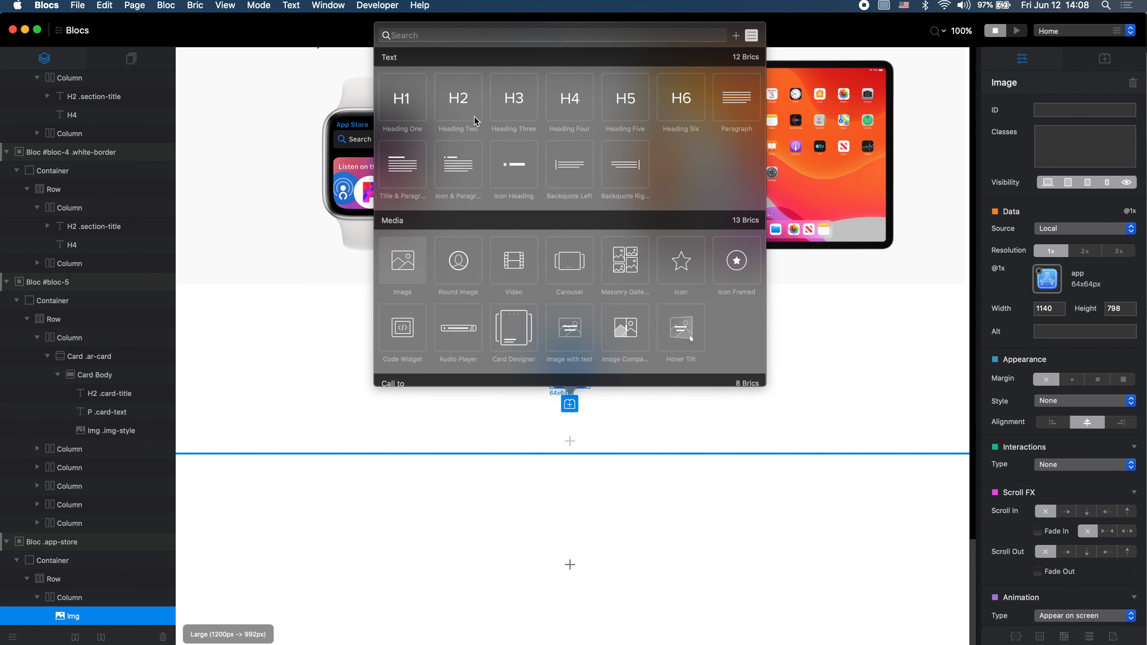
pyautogui.click(736, 100)
pyautogui.click(594, 402)
pyautogui.press('super+a')
pyautogui.press('super+v')
pyautogui.press('super+Tab')
pyautogui.press('super+Tab')
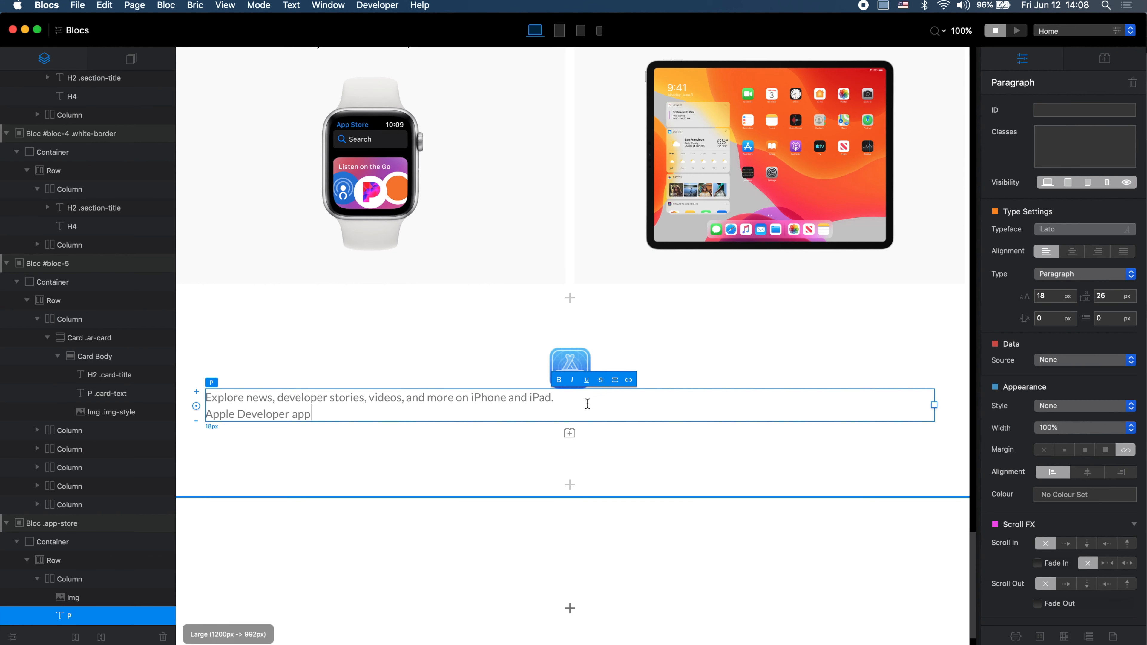
# Step: Copy the "Explore news..." sentence and remove it from the paragraph, leaving only "Apple Developer app"
pyautogui.moveTo(556, 397); pyautogui.dragTo(207, 392)
pyautogui.press('super+c')
pyautogui.press('BackSpace')
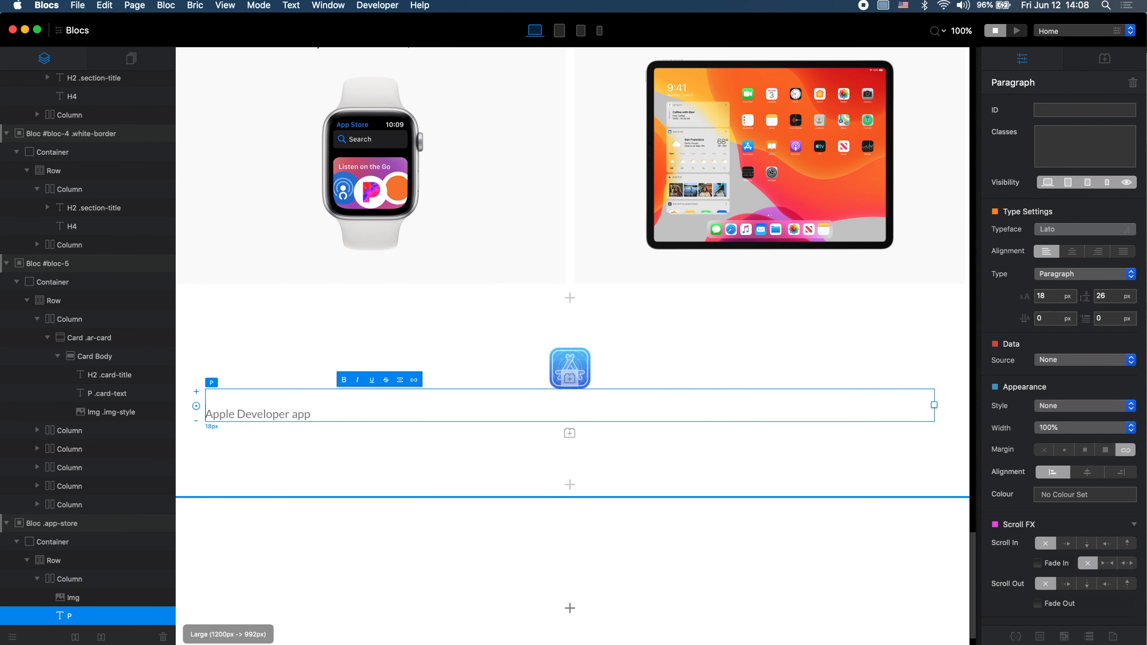
pyautogui.press('Delete')
pyautogui.click(317, 364)
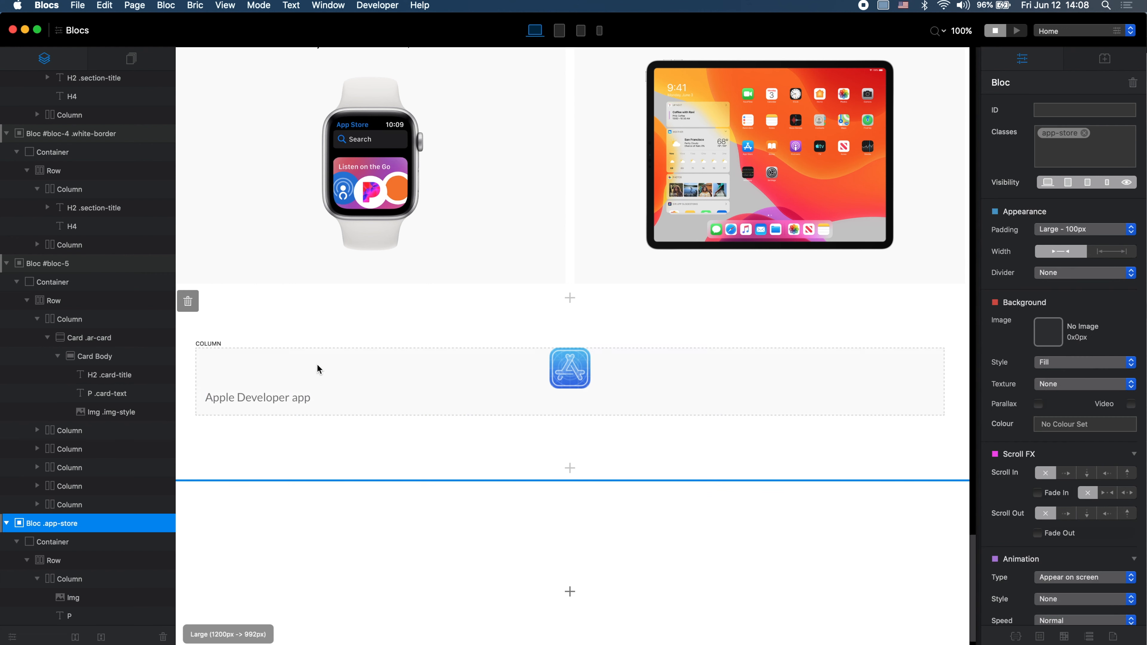
# Step: Duplicate the "Apple Developer app" paragraph and replace the upper copy's text with the copied "Explore news..." sentence
pyautogui.click(334, 389)
pyautogui.press('super+d')
pyautogui.doubleClick(435, 336)
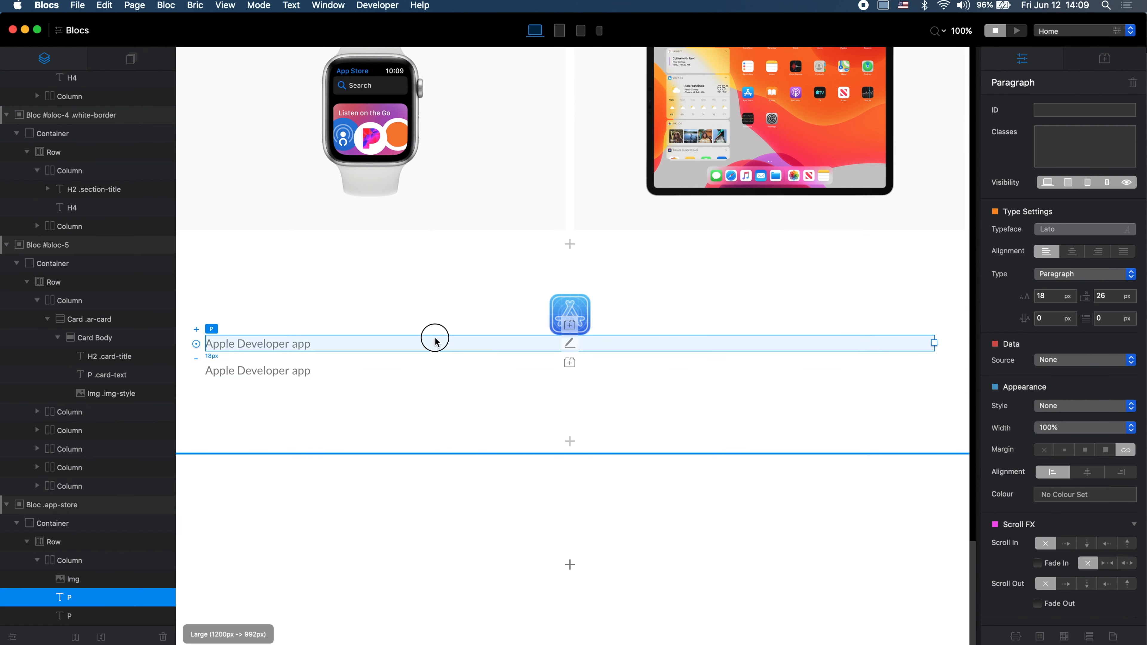
pyautogui.press('super+v')
# Step: Change the type of the "Explore news..." text to Heading 4, comparing its size with Apple's page in Safari
pyautogui.click(1083, 274)
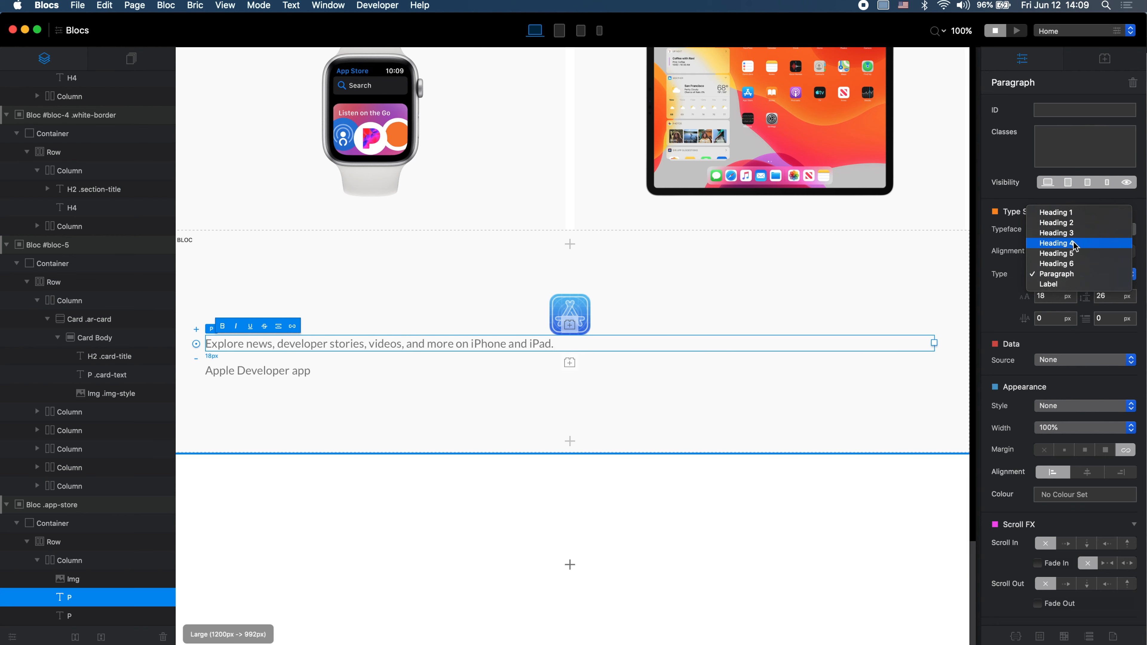
pyautogui.click(1084, 238)
pyautogui.press('super+Tab')
pyautogui.press('super+Tab')
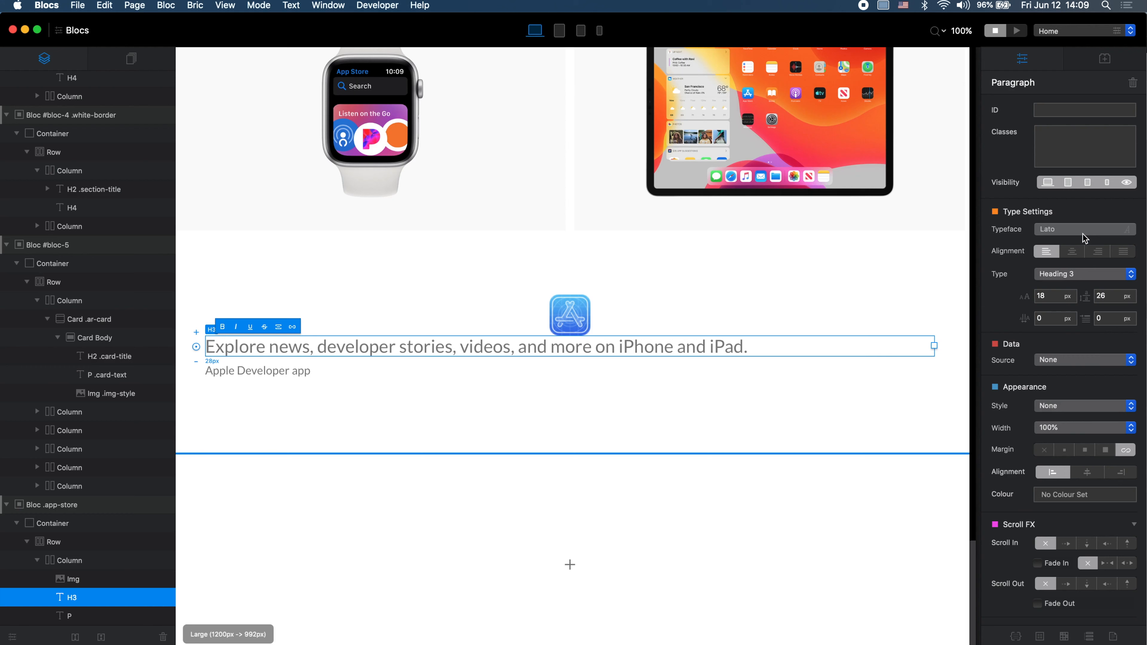
pyautogui.click(1055, 274)
pyautogui.click(1055, 274)
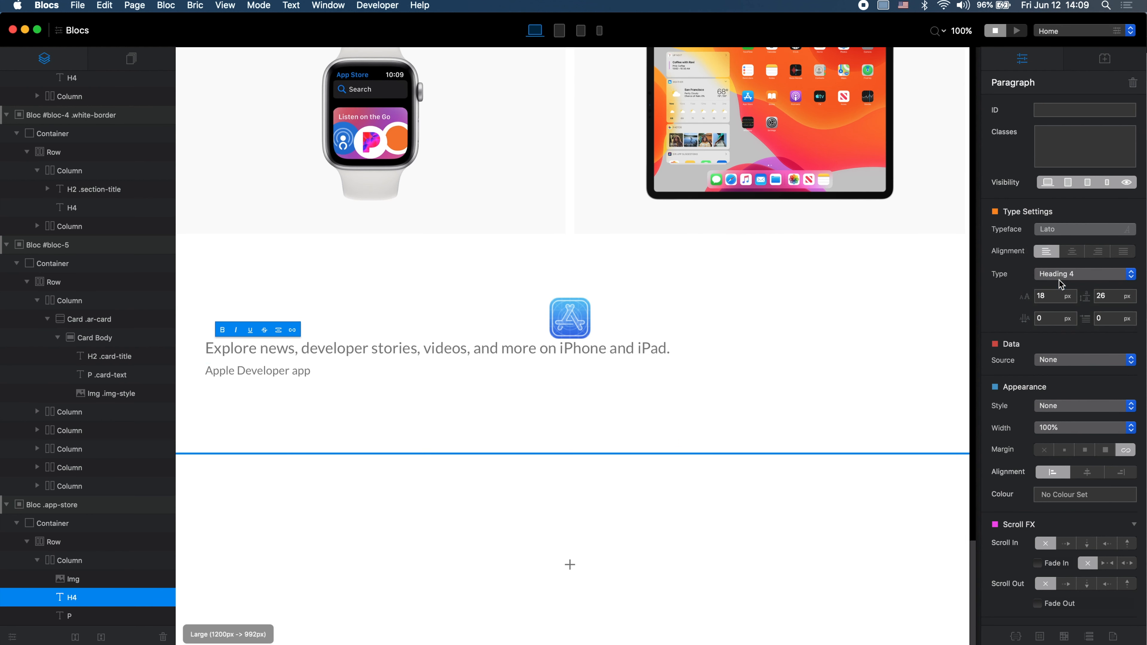
pyautogui.press('super+Tab')
pyautogui.press('super+Tab')
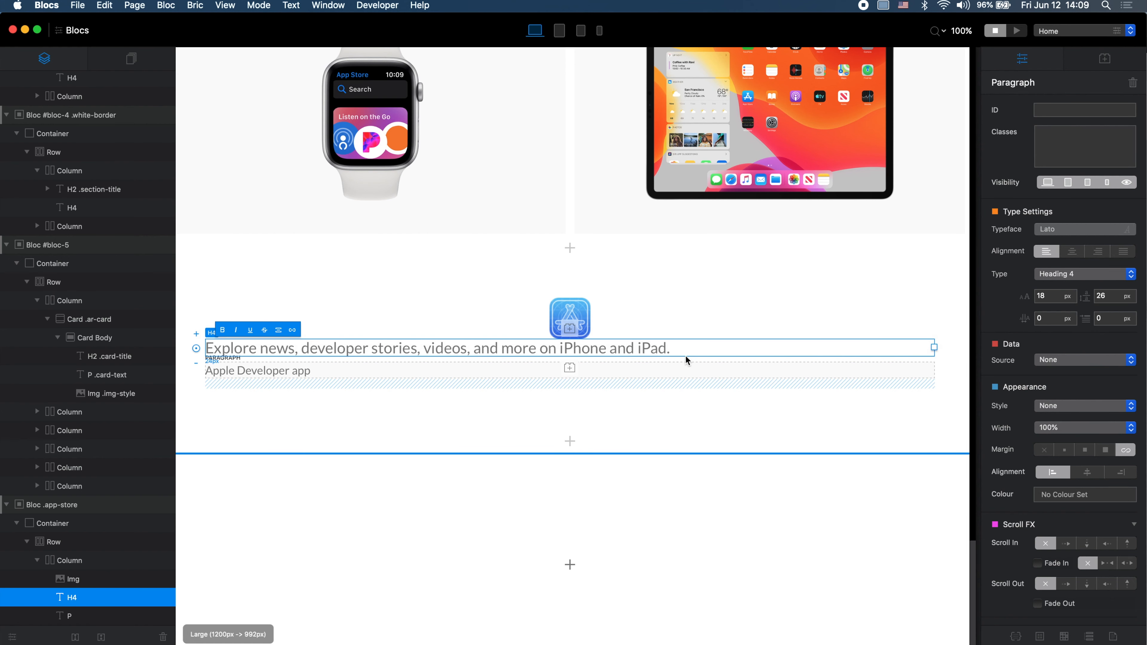
# Step: Centre-align the "Explore news..." heading and the "Apple Developer app" paragraph below it
pyautogui.click(1072, 251)
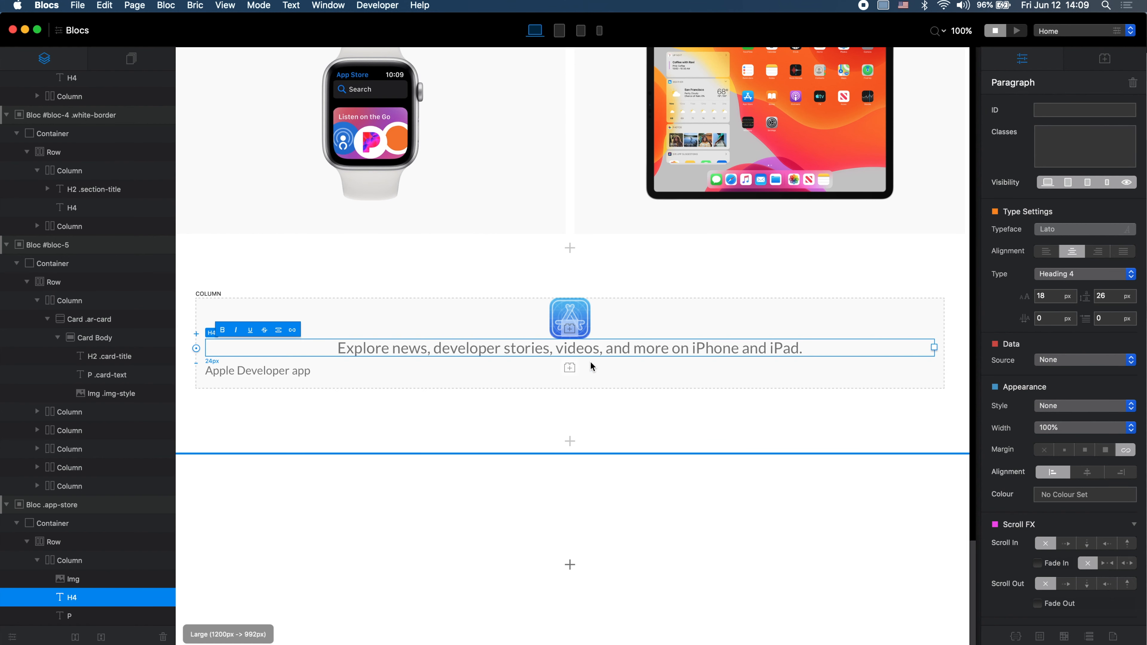
pyautogui.click(569, 370)
pyautogui.click(1071, 251)
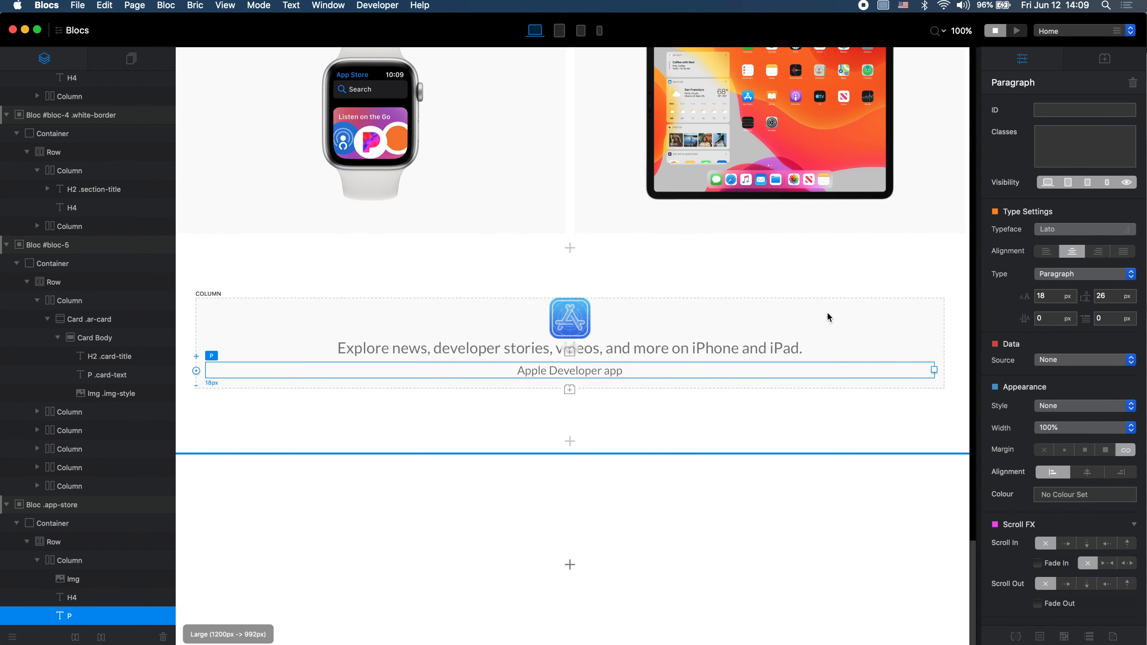
# Step: Check the link styling on Apple's page in Safari, and turn the "Apple Developer app" text in Blocs into a link
pyautogui.press('super+Tab')
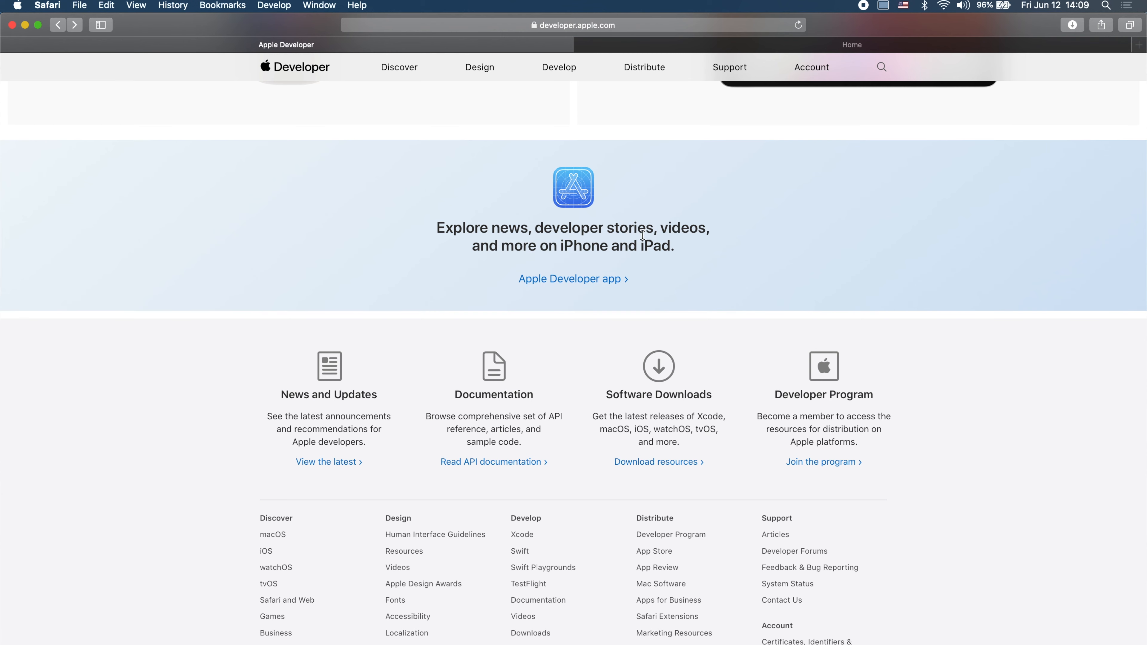
pyautogui.scroll(10, 679, 290)
pyautogui.scroll(15, 679, 288)
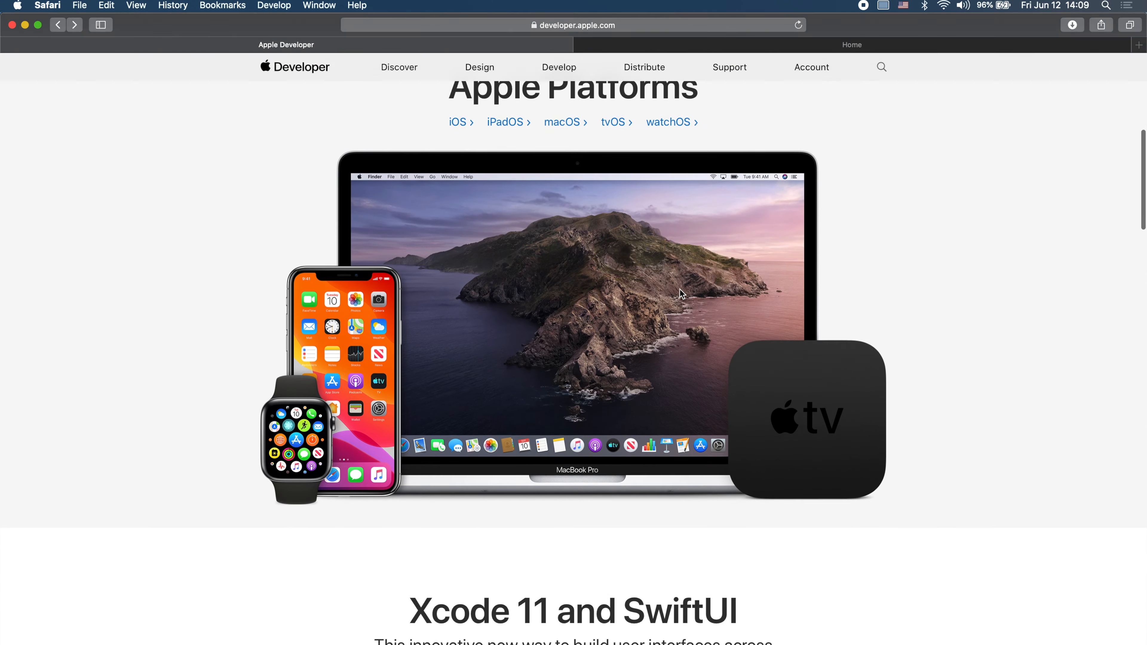
pyautogui.scroll(-3, 672, 218)
pyautogui.scroll(-20, 677, 220)
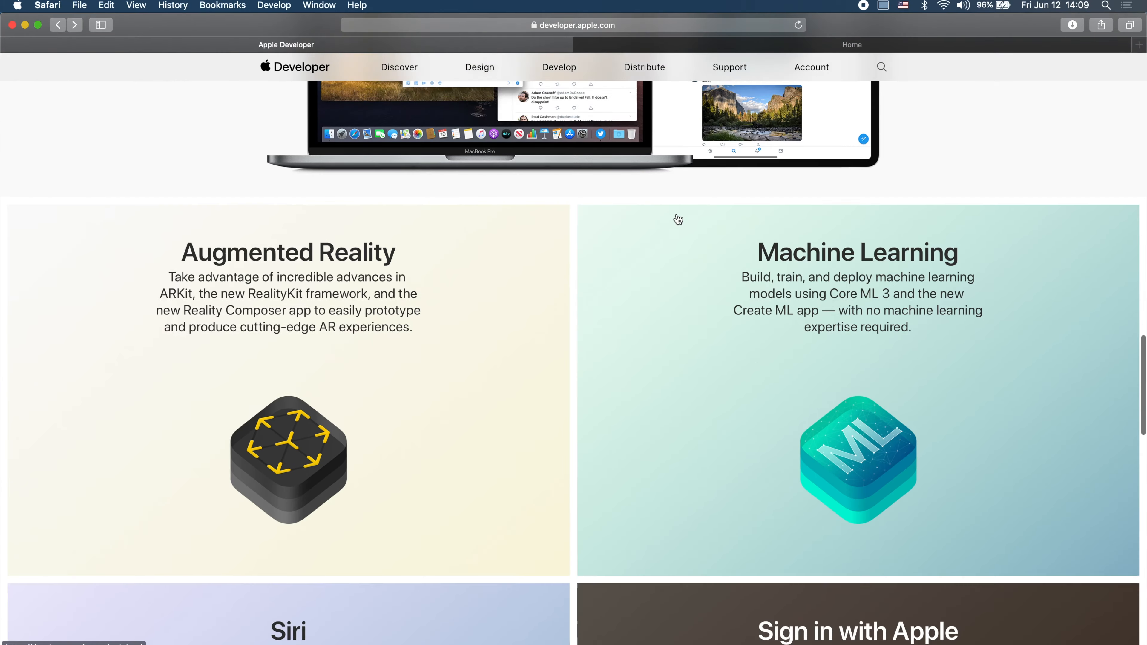
pyautogui.press('super+Tab')
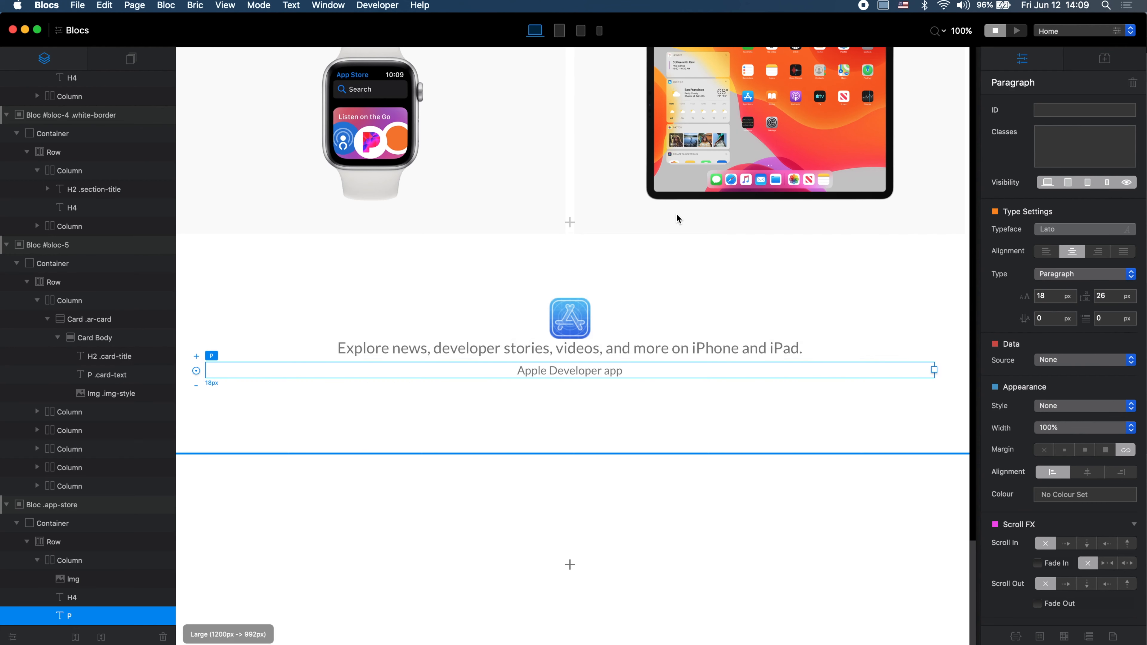
pyautogui.doubleClick(598, 371)
pyautogui.click(599, 370)
pyautogui.tripleClick(598, 370)
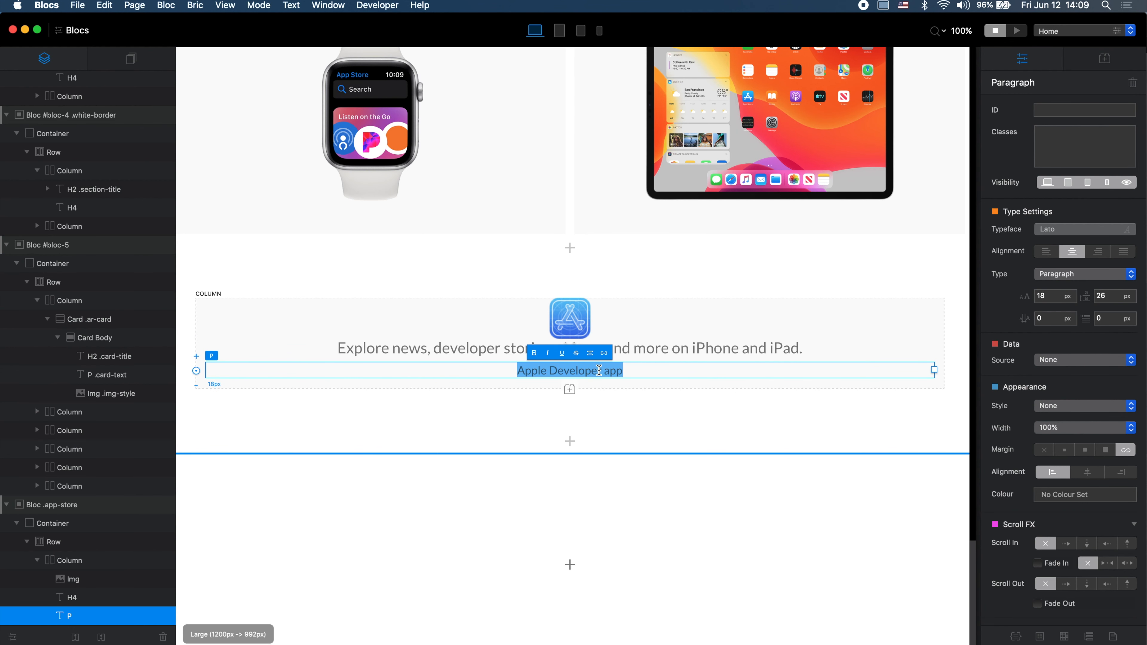
pyautogui.click(604, 353)
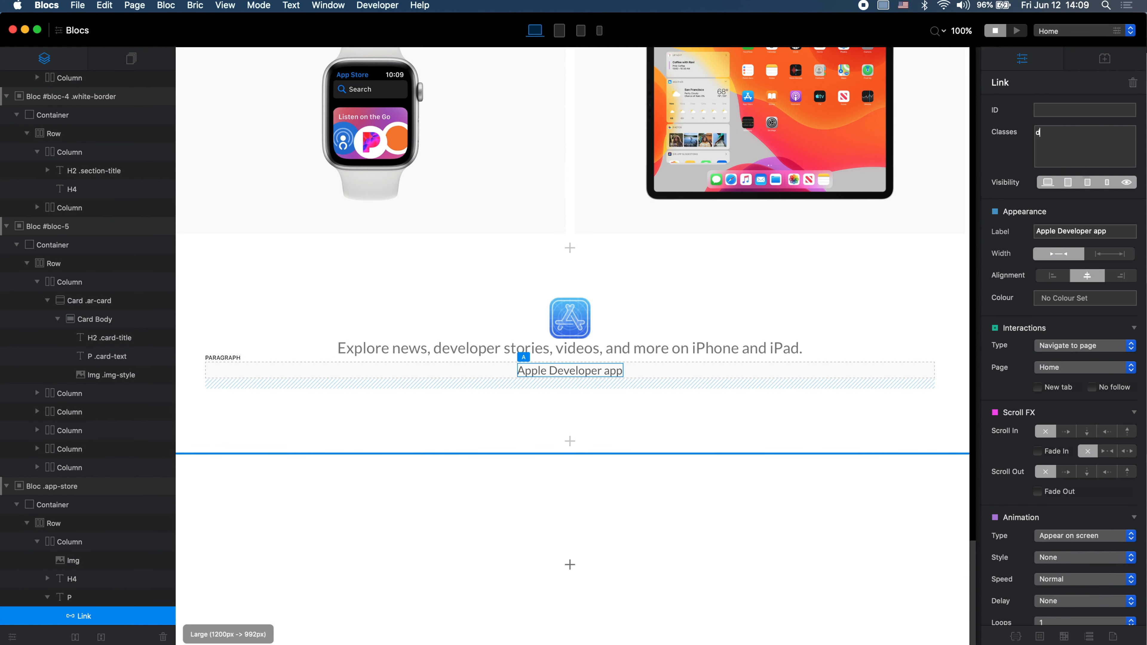
# Step: Assign the dev-link class to the link and set its label to "Apple Developer app >", comparing it with Apple's page
pyautogui.click(1057, 144)
pyautogui.write('dev')
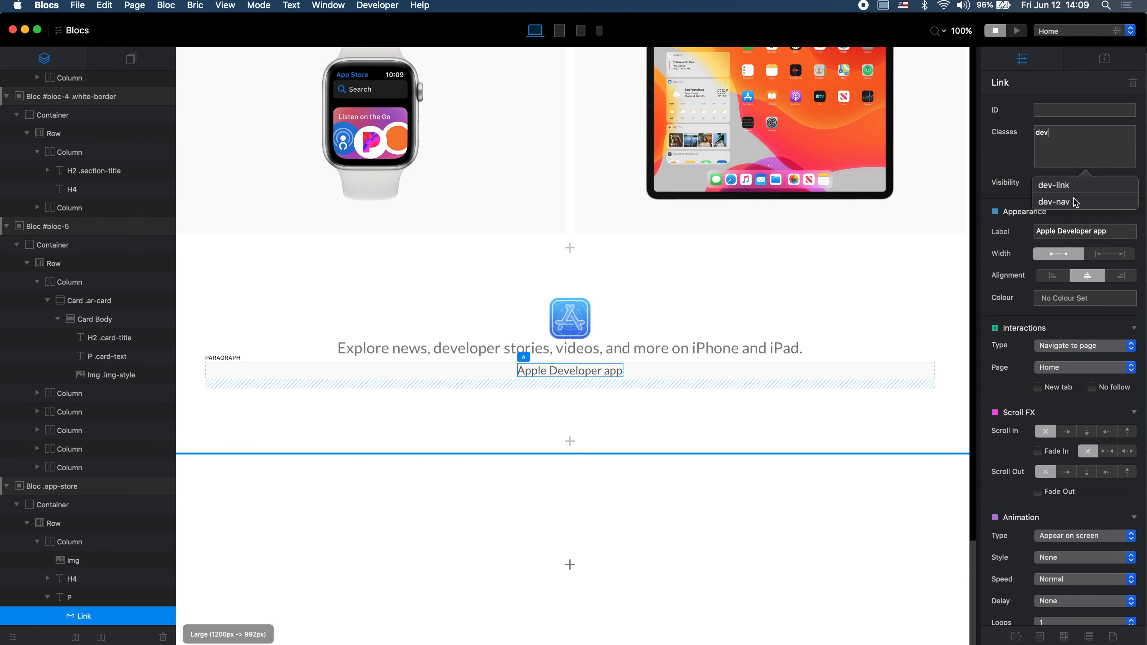
pyautogui.click(1084, 185)
pyautogui.click(1121, 231)
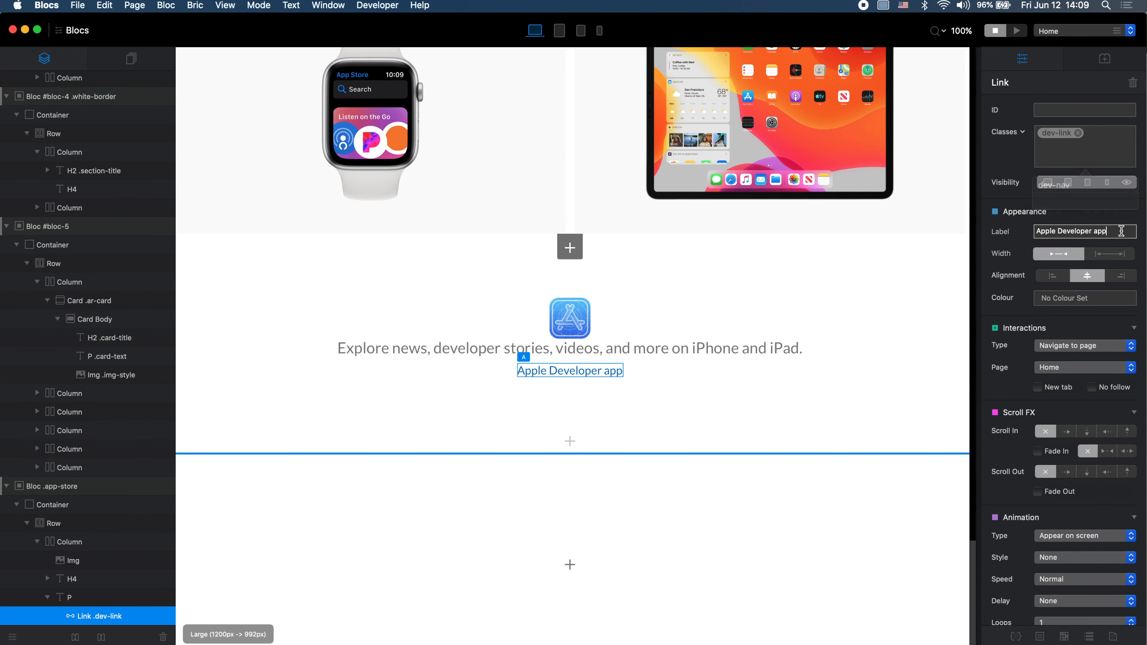
pyautogui.write('›')
pyautogui.press('super+Tab')
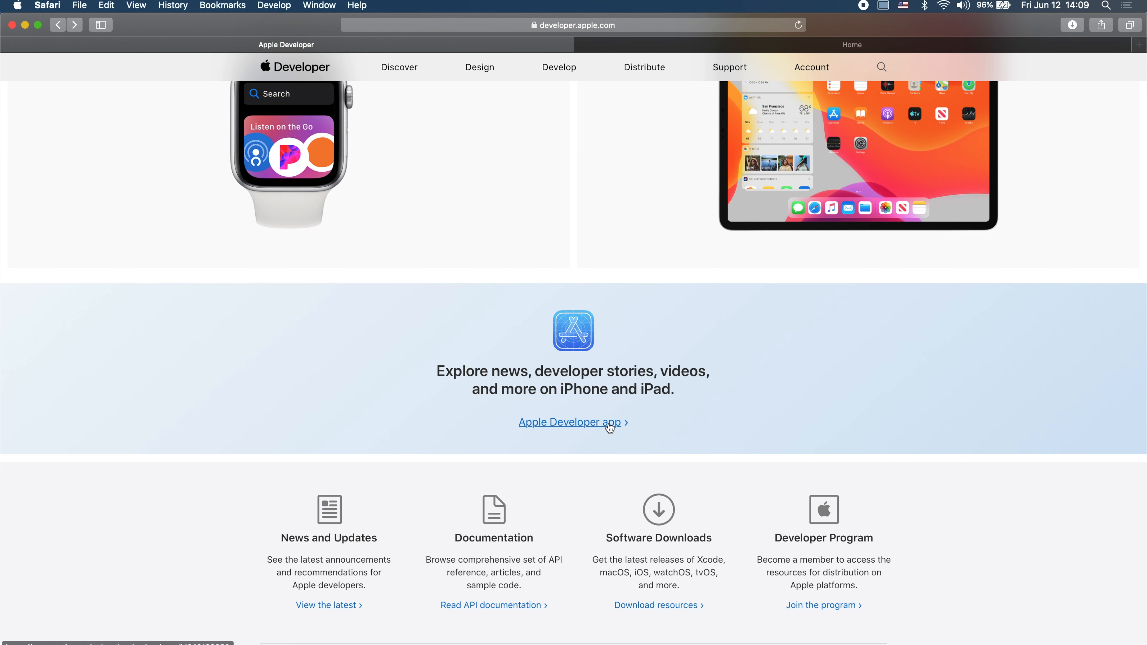
pyautogui.press('super+Tab')
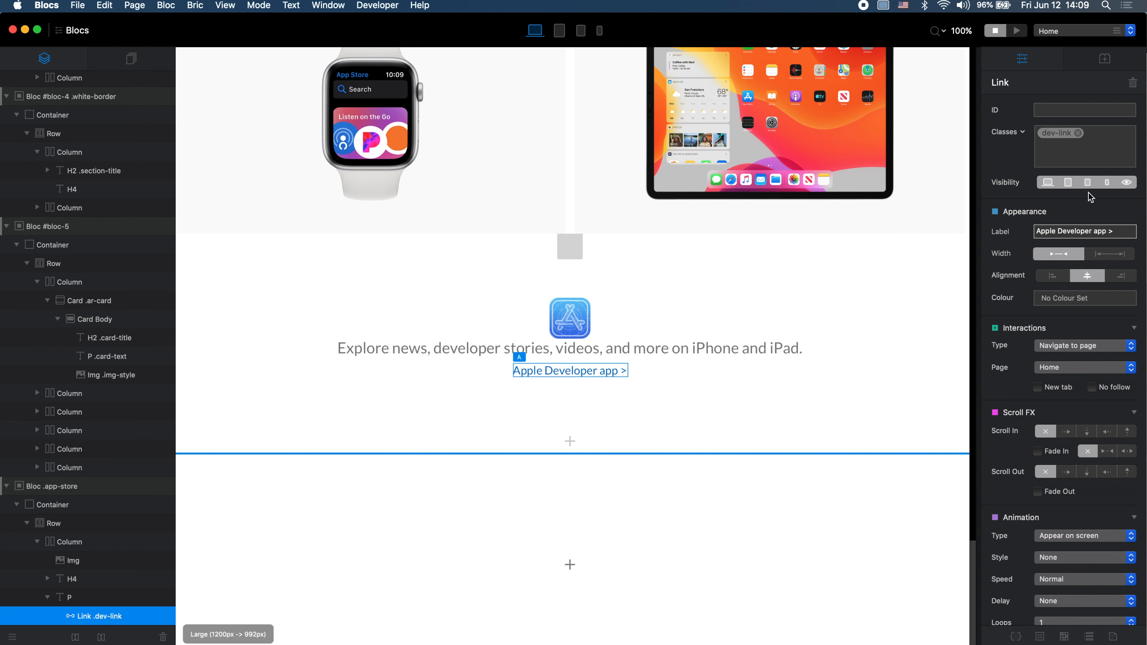
# Step: Set the dev-link class's hover state to underlined text and preview the page in Safari
pyautogui.click(1055, 137)
pyautogui.click(932, 209)
pyautogui.click(928, 221)
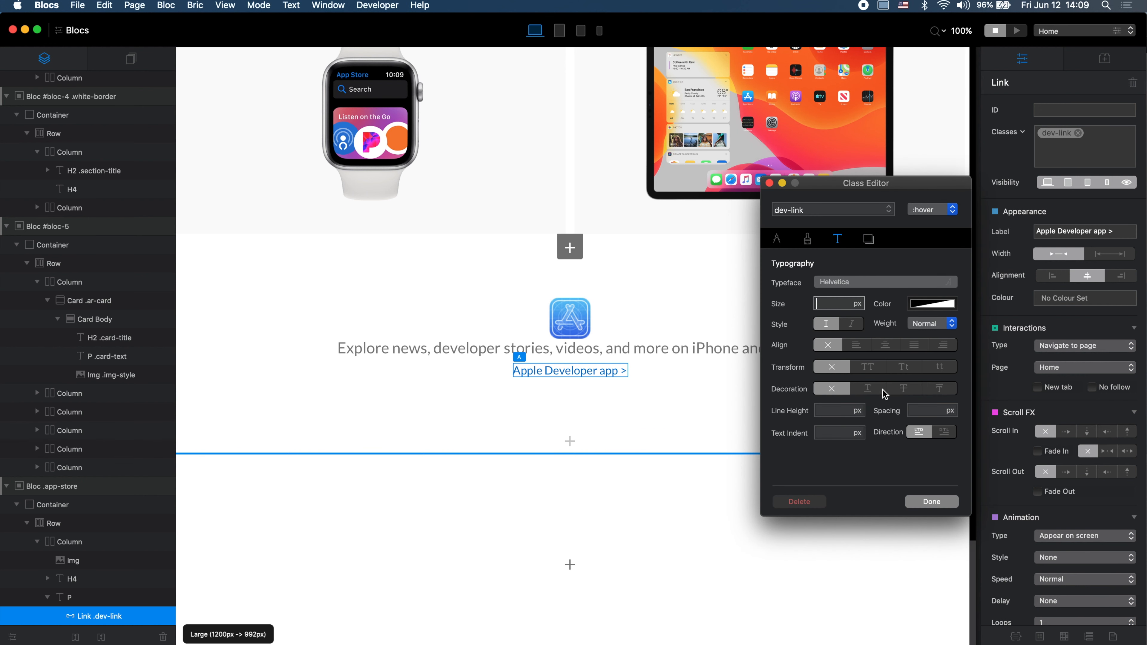
pyautogui.click(872, 391)
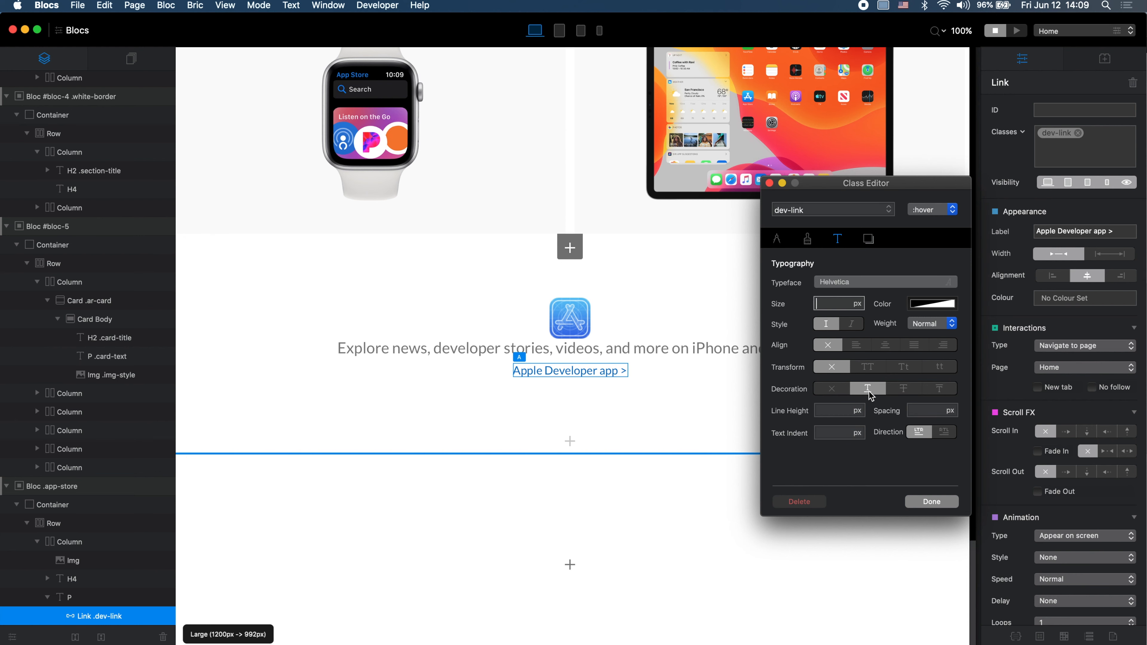
pyautogui.click(932, 501)
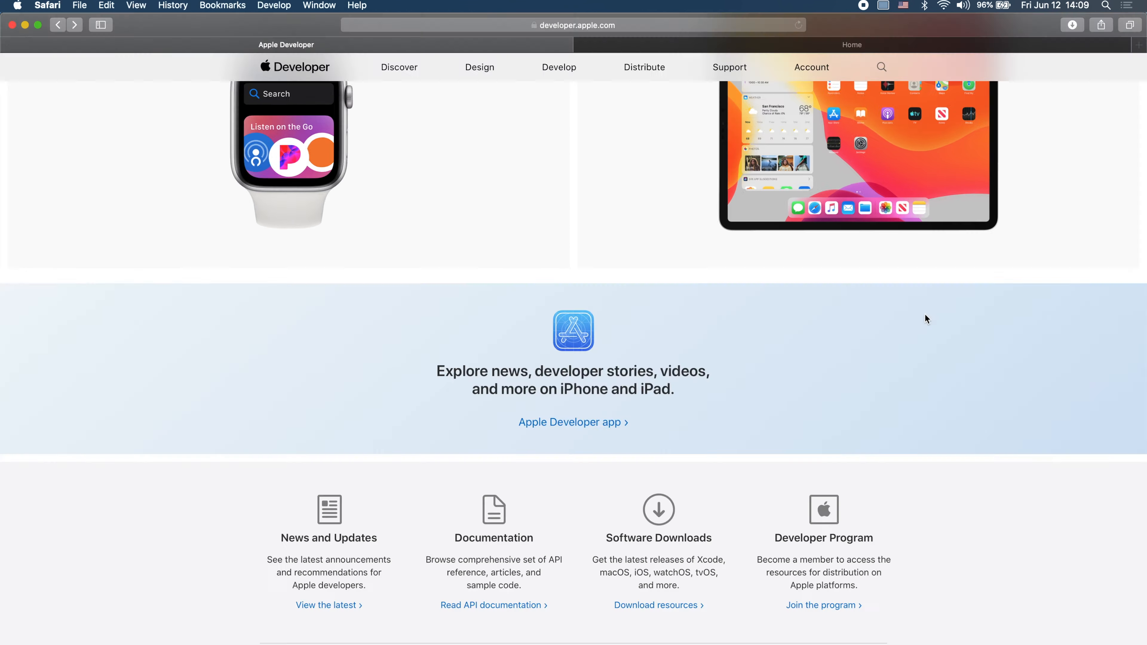
pyautogui.scroll(-10, 792, 347)
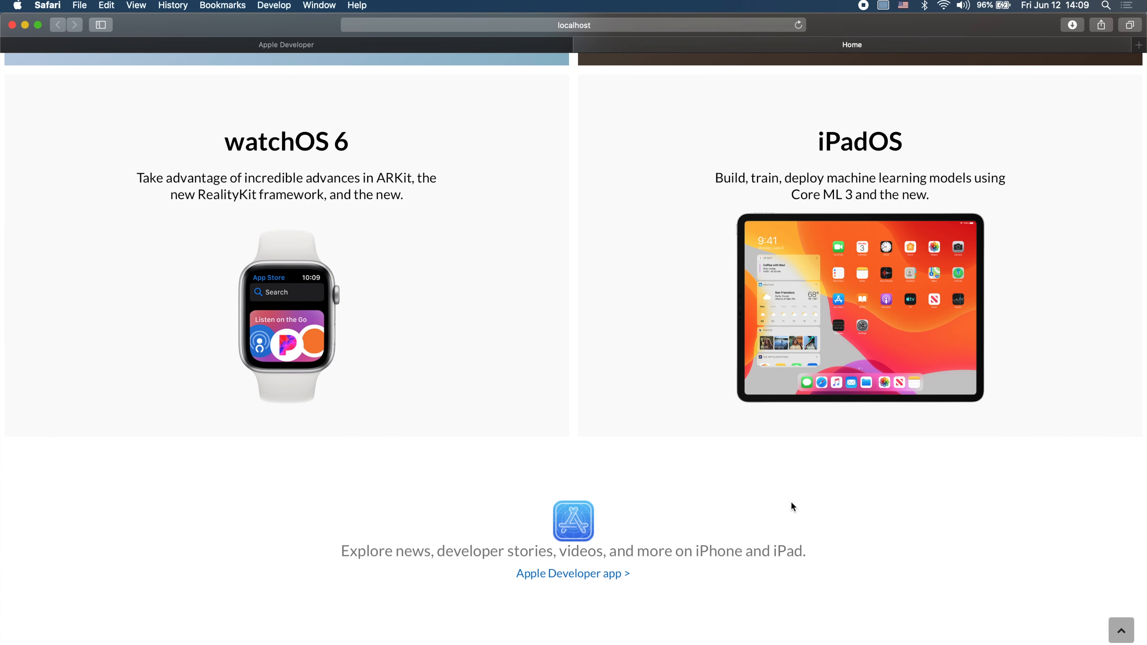
# Step: Return to Blocs and give the app icon image a small margin
pyautogui.press('super+Tab')
pyautogui.click(574, 320)
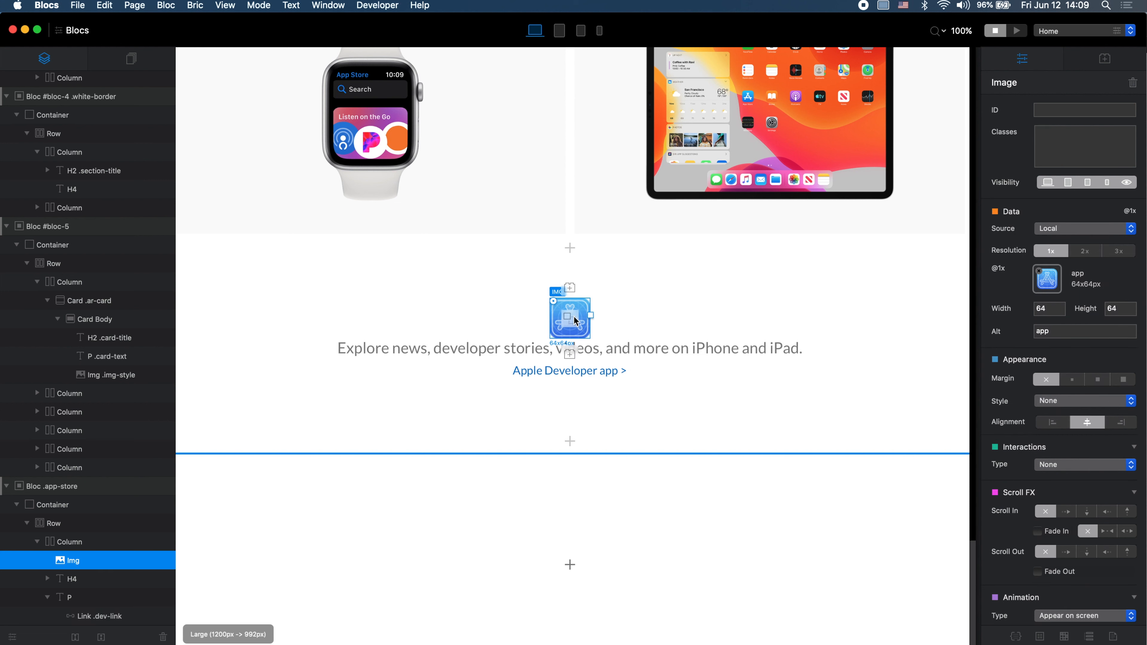
pyautogui.click(1072, 380)
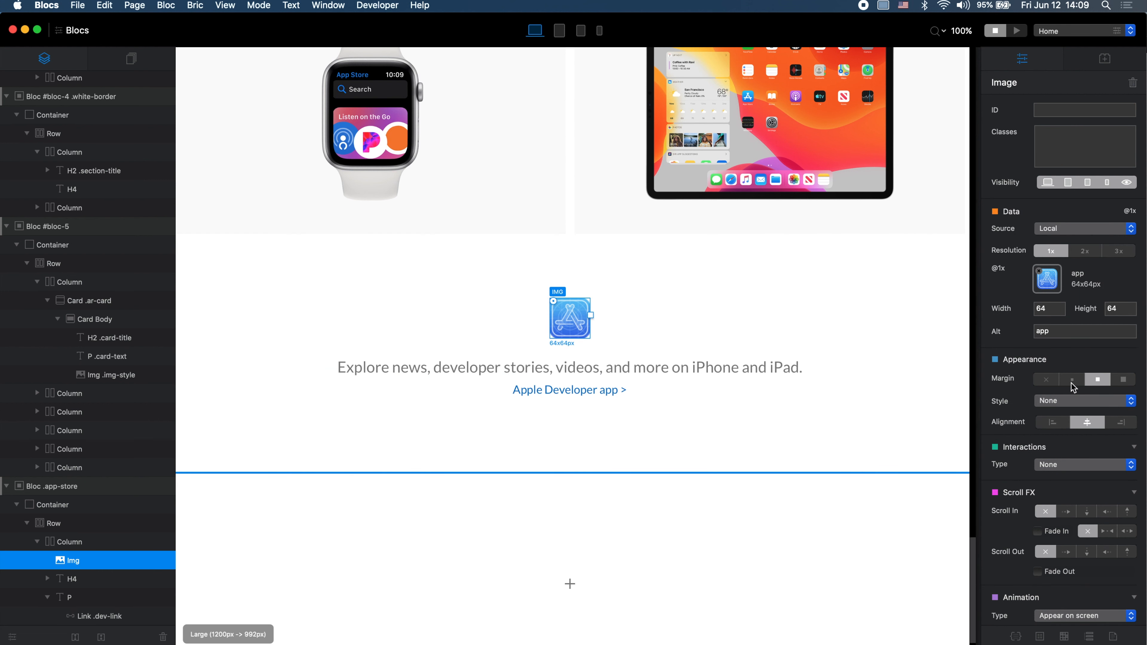
# Step: Narrow the App Store section's column to width 6 with an offset of 3, and compare the layout with Apple's page
pyautogui.click(710, 343)
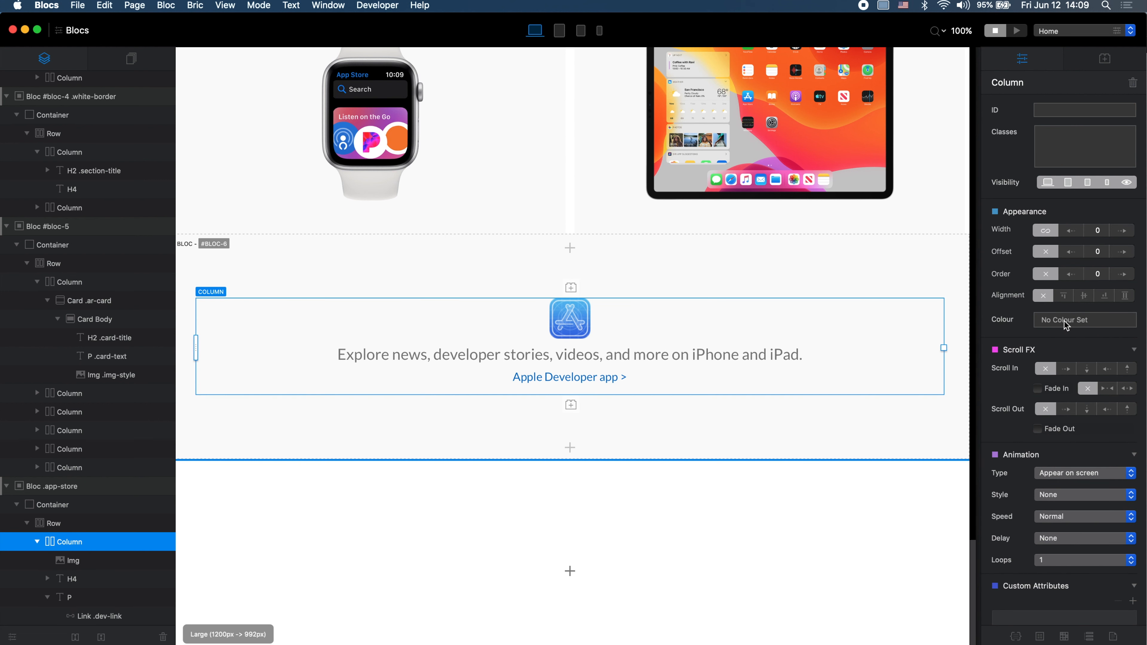
pyautogui.click(953, 350)
pyautogui.click(884, 341)
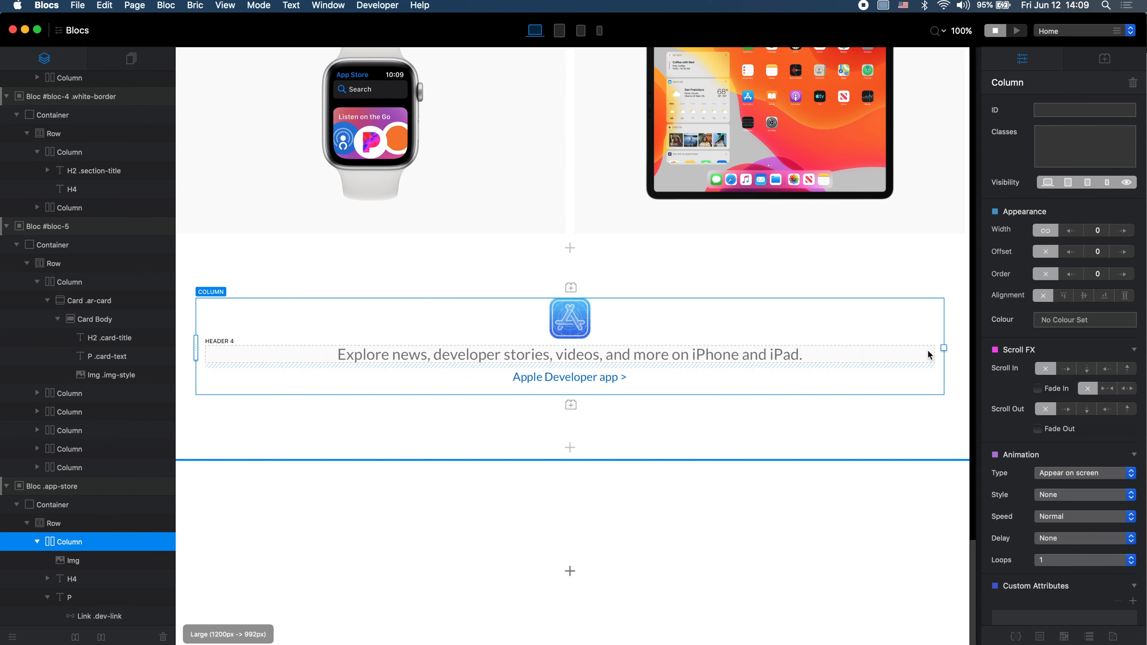
pyautogui.moveTo(943, 348); pyautogui.dragTo(569, 357)
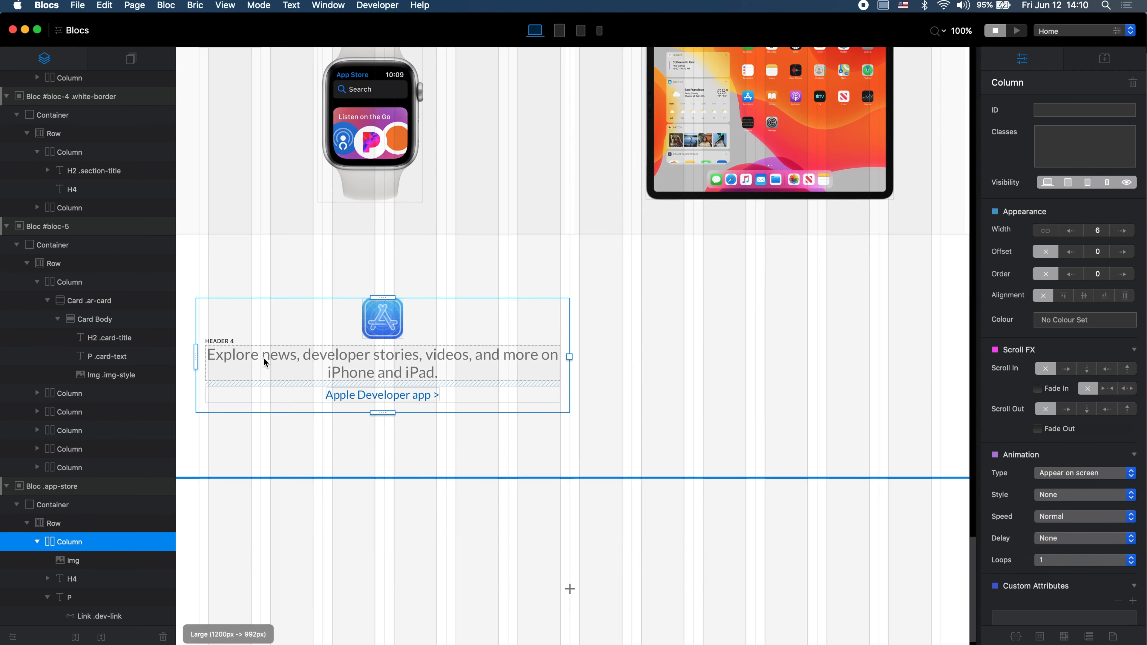
pyautogui.moveTo(196, 357); pyautogui.dragTo(412, 339)
pyautogui.press('super+p')
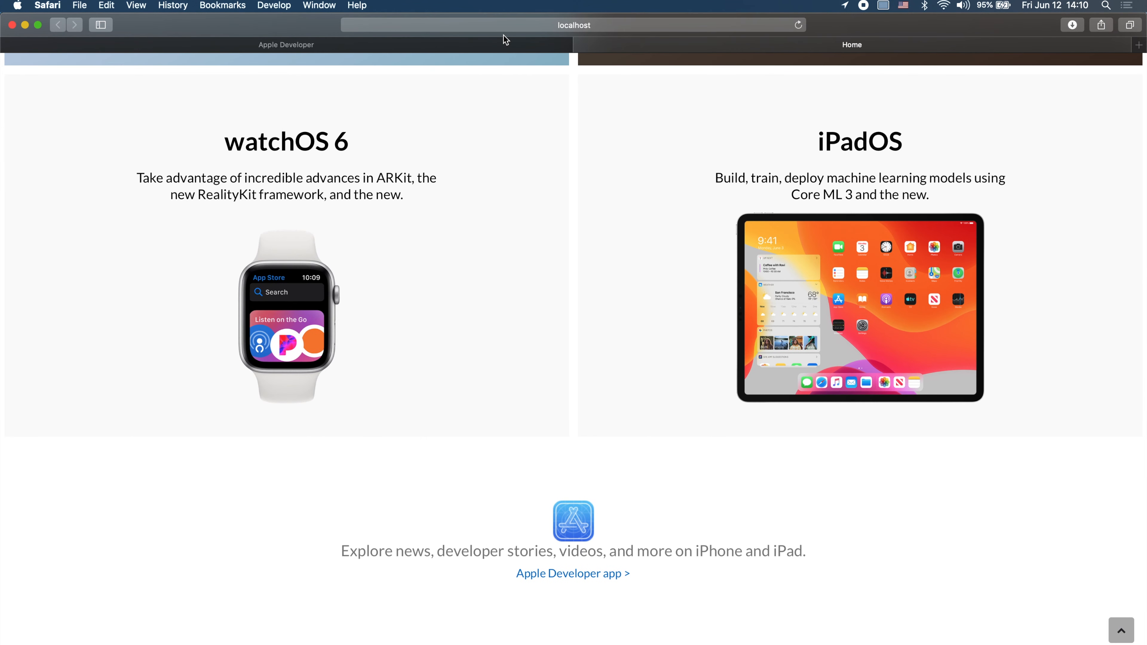
pyautogui.click(505, 39)
pyautogui.click(773, 47)
pyautogui.press('super+Tab')
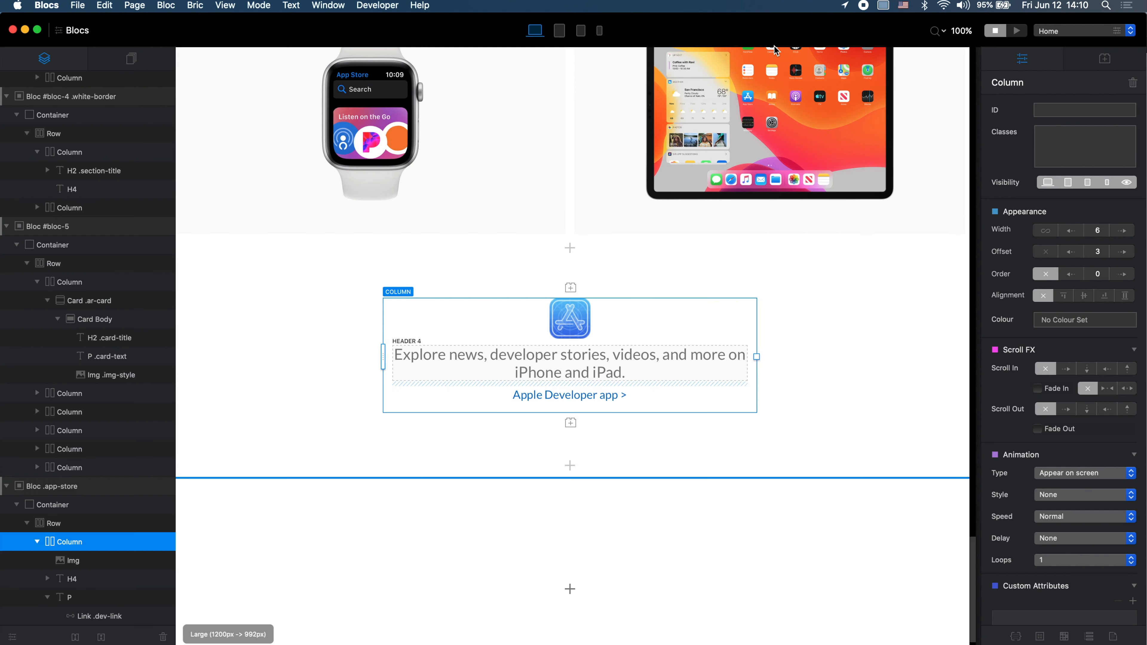
# Step: Set the "Explore news..." heading's colour to the #000000 swatch
pyautogui.click(662, 365)
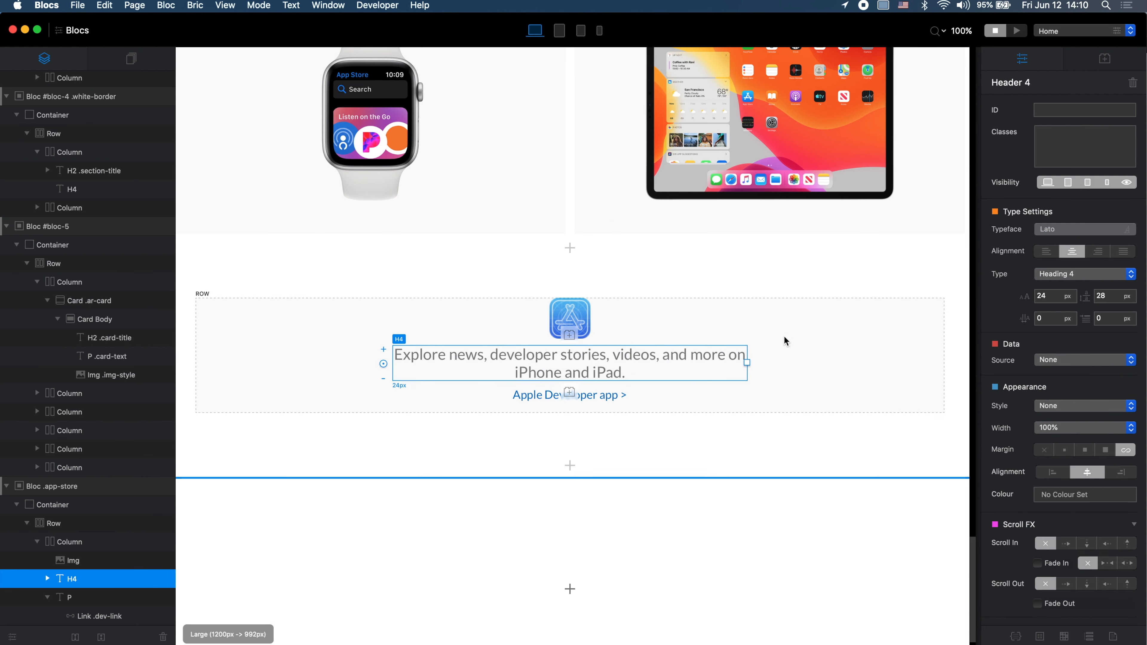
pyautogui.press('super+Tab')
pyautogui.press('super+Tab')
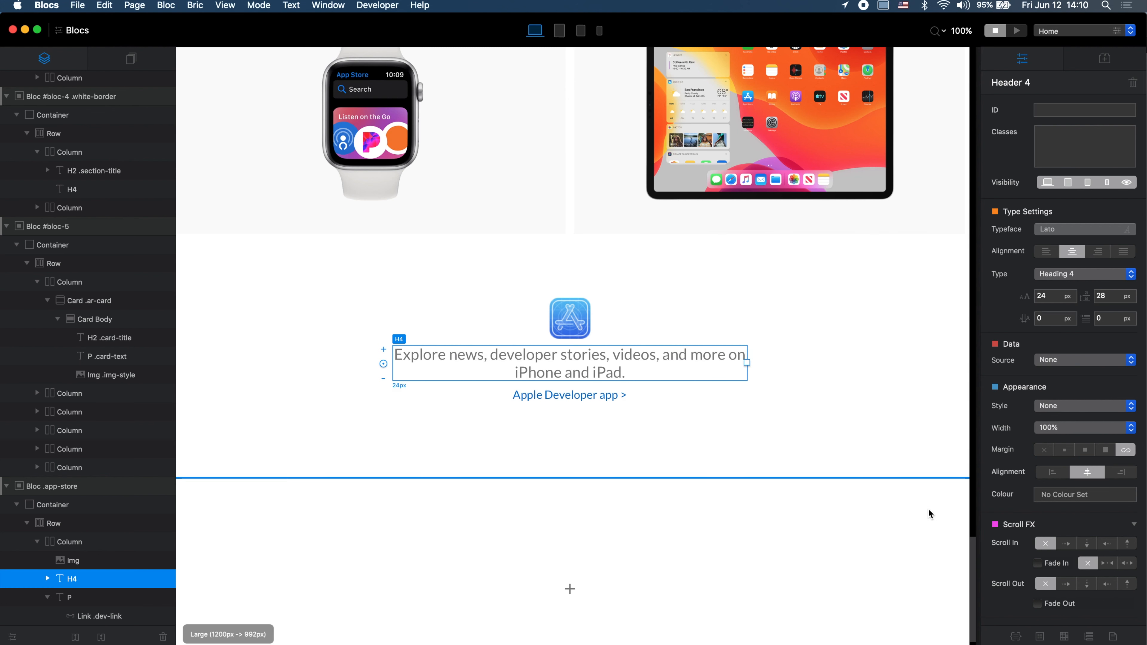
pyautogui.click(1057, 497)
pyautogui.click(789, 479)
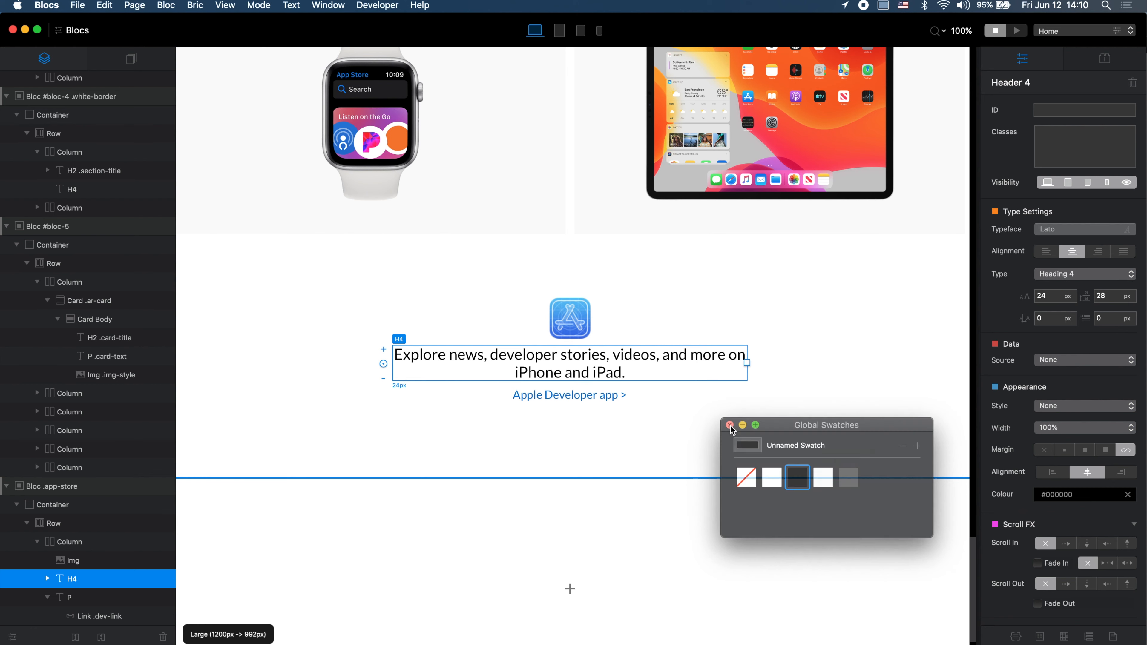
pyautogui.click(730, 426)
# Step: Check the heading's weight on Apple's page in Safari and make the "Explore news..." text in Blocs bold
pyautogui.press('super+Tab')
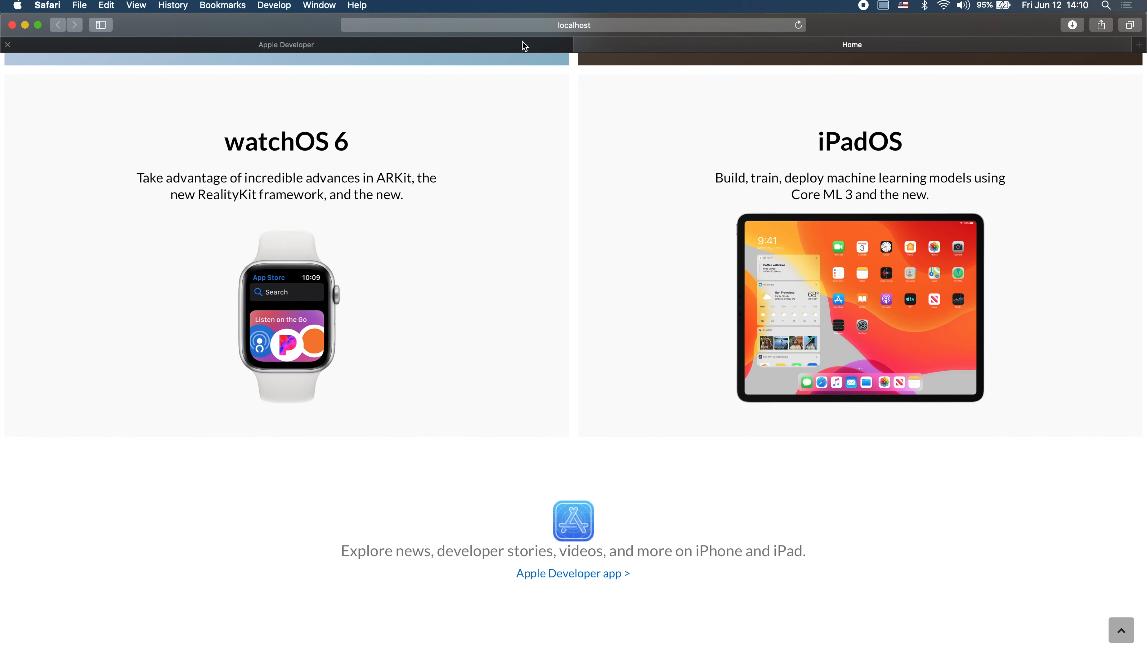
pyautogui.click(522, 45)
pyautogui.scroll(-3, 724, 232)
pyautogui.press('super+Tab')
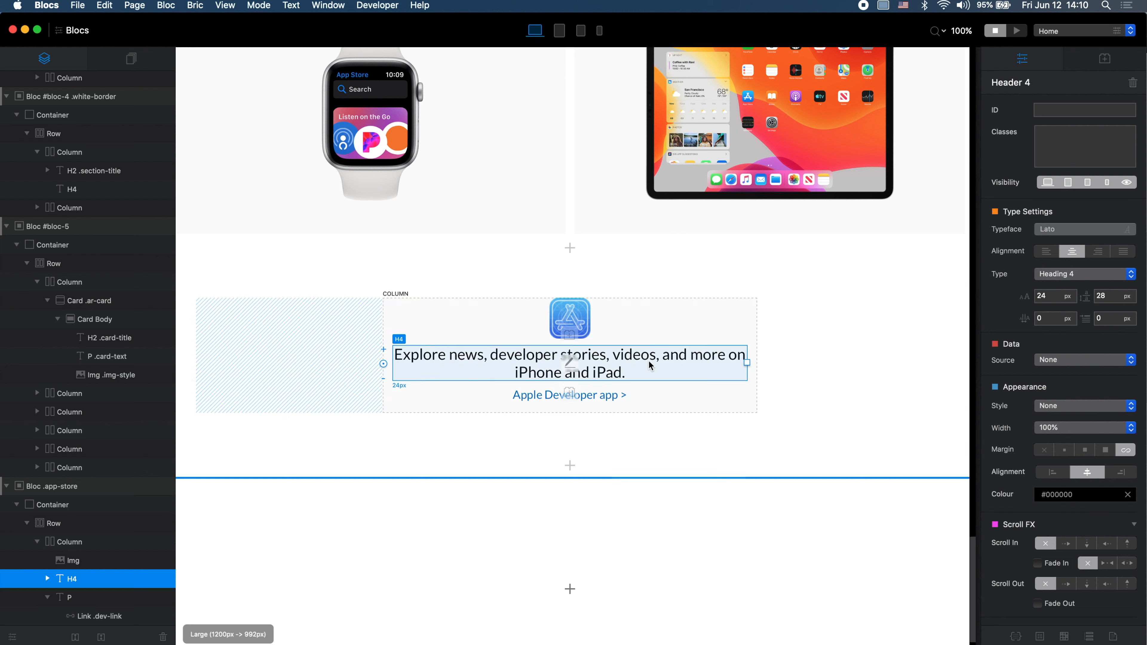
pyautogui.doubleClick(648, 362)
pyautogui.click(535, 335)
pyautogui.click(776, 417)
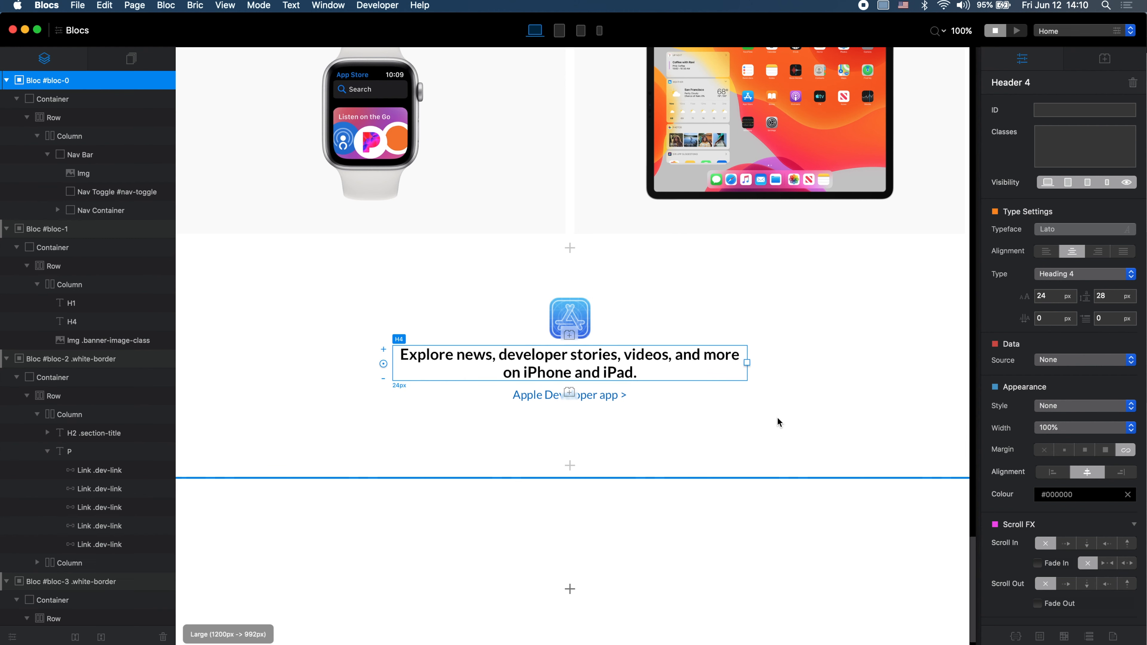
# Step: Compare the spacing with Apple's page and give the "Explore news..." heading a medium margin
pyautogui.press('super+Tab')
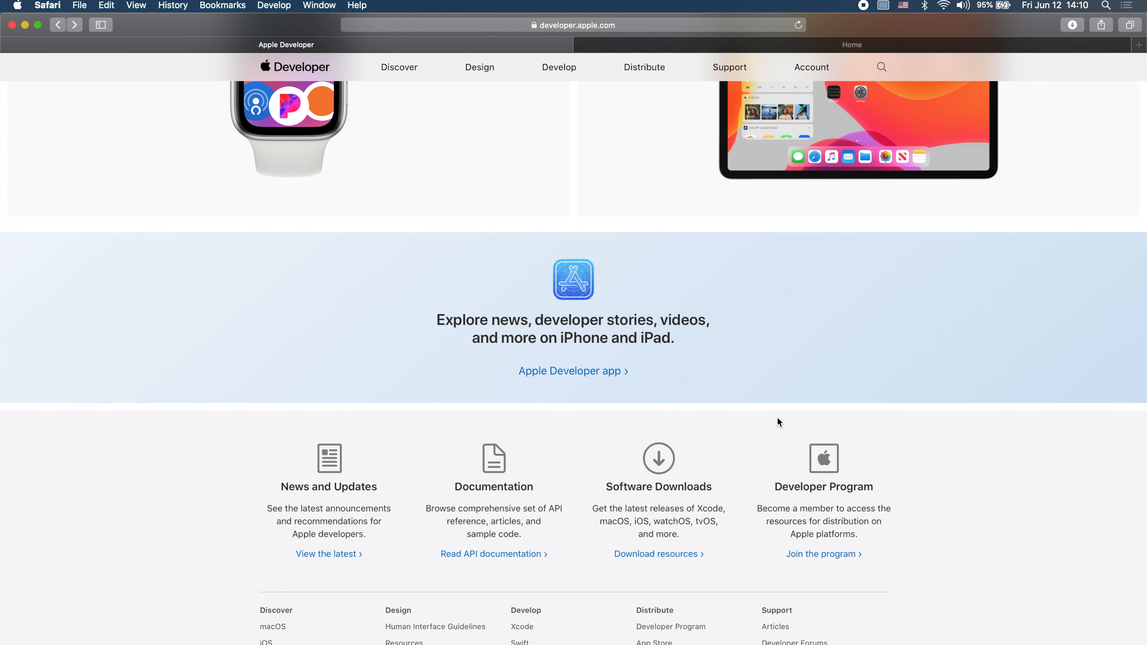
pyautogui.press('super+Tab')
pyautogui.click(1084, 450)
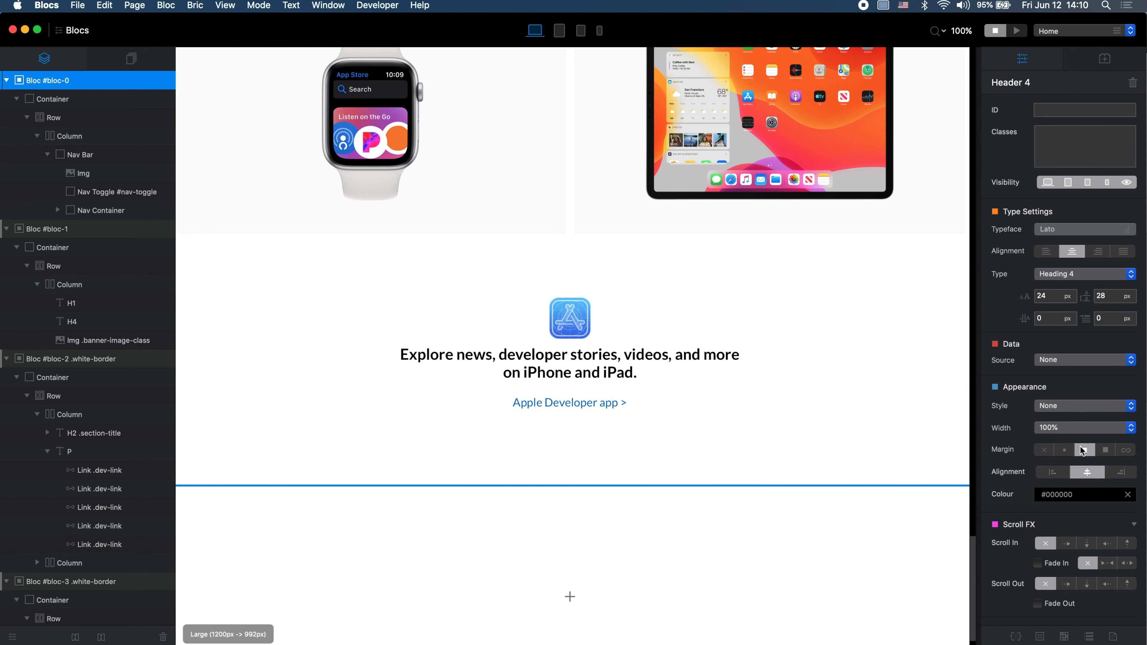
# Step: Uncover Apple's page below the Blocs window and switch the app-store class background to a gradient
pyautogui.click(891, 293)
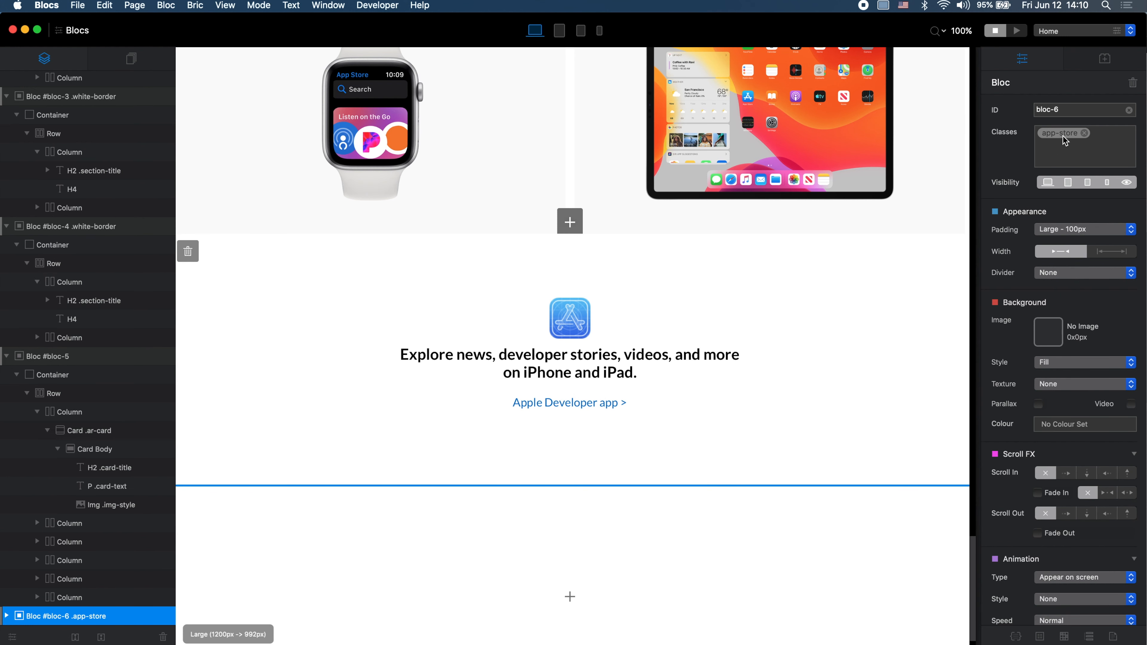
pyautogui.moveTo(930, 643); pyautogui.dragTo(925, 277)
pyautogui.scroll(5, 938, 374)
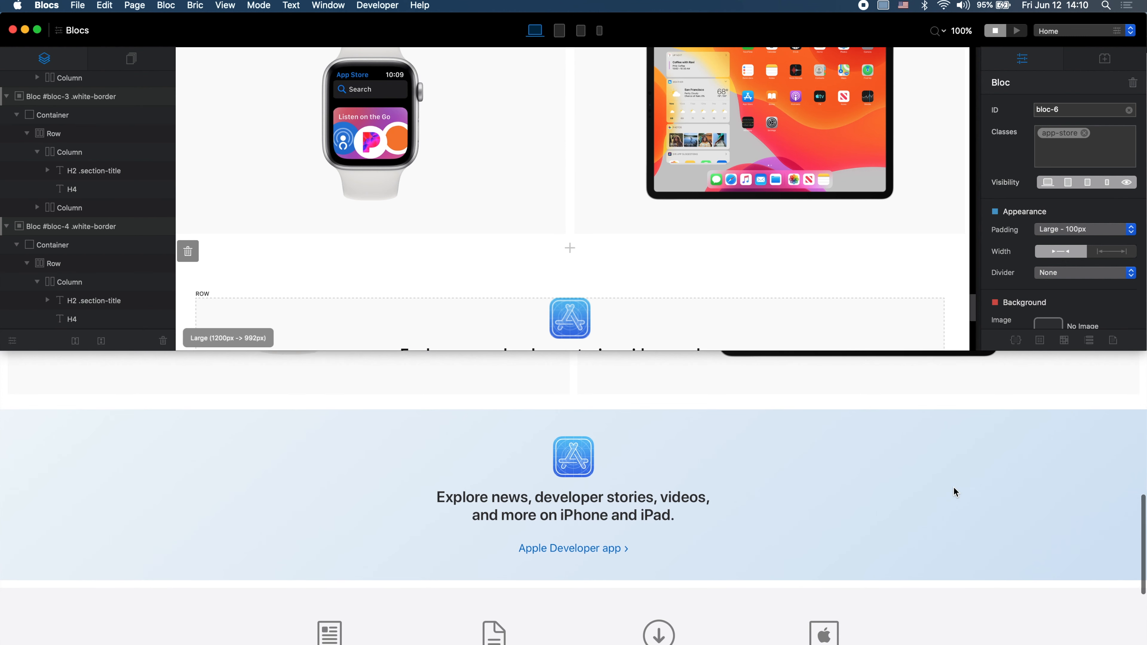
pyautogui.click(1067, 133)
pyautogui.click(1067, 132)
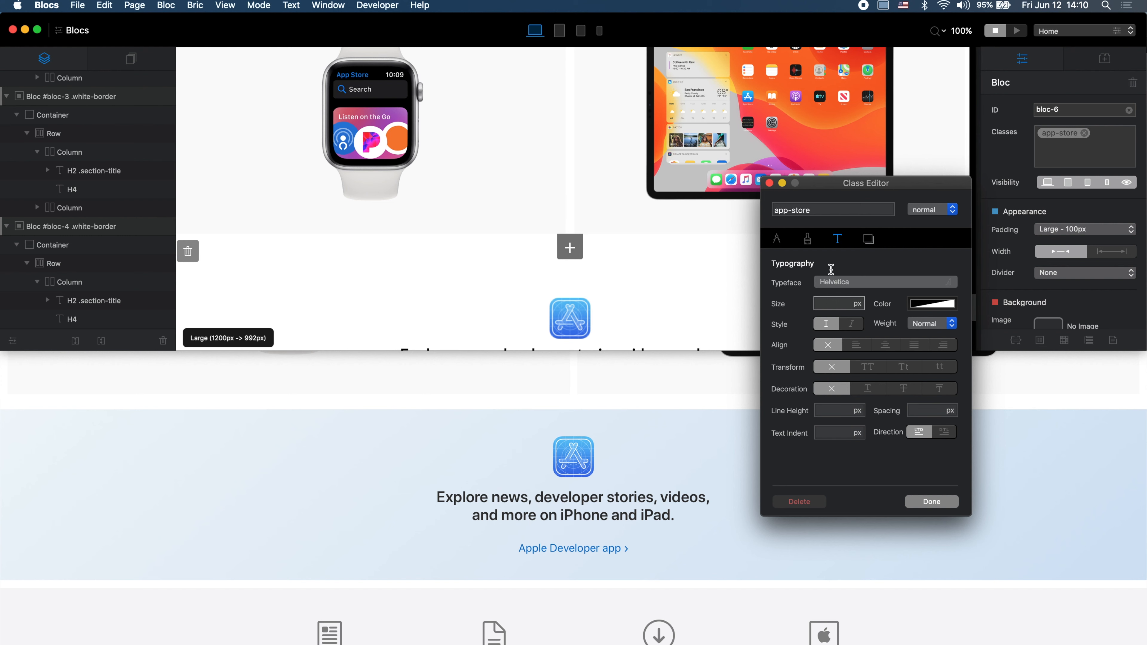
pyautogui.click(808, 239)
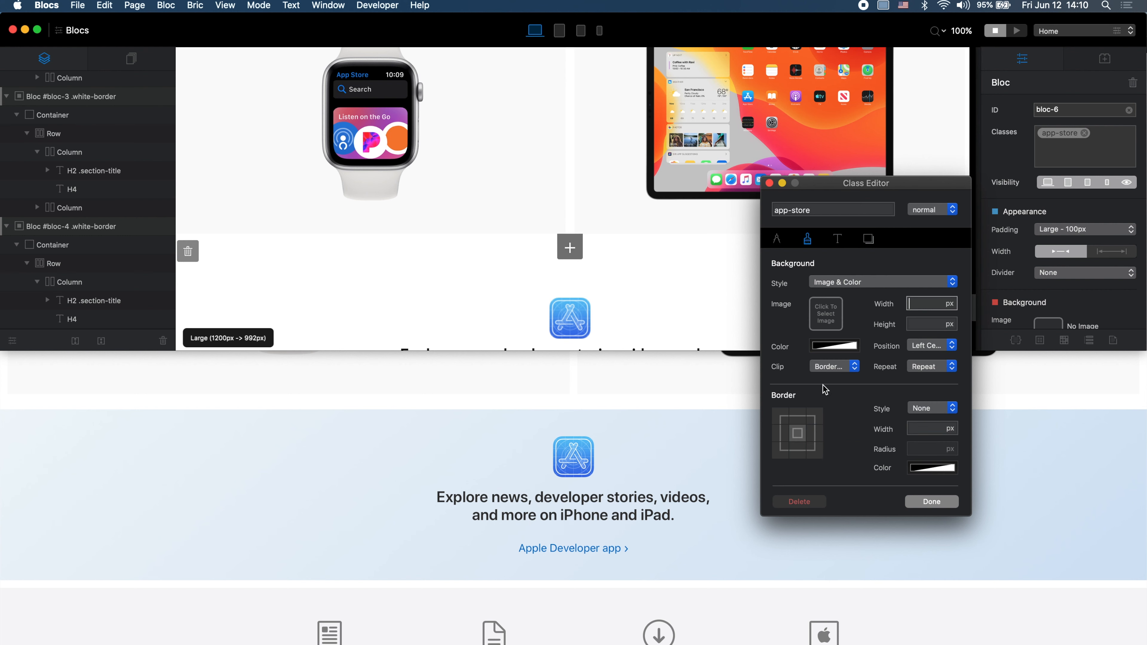
pyautogui.click(876, 284)
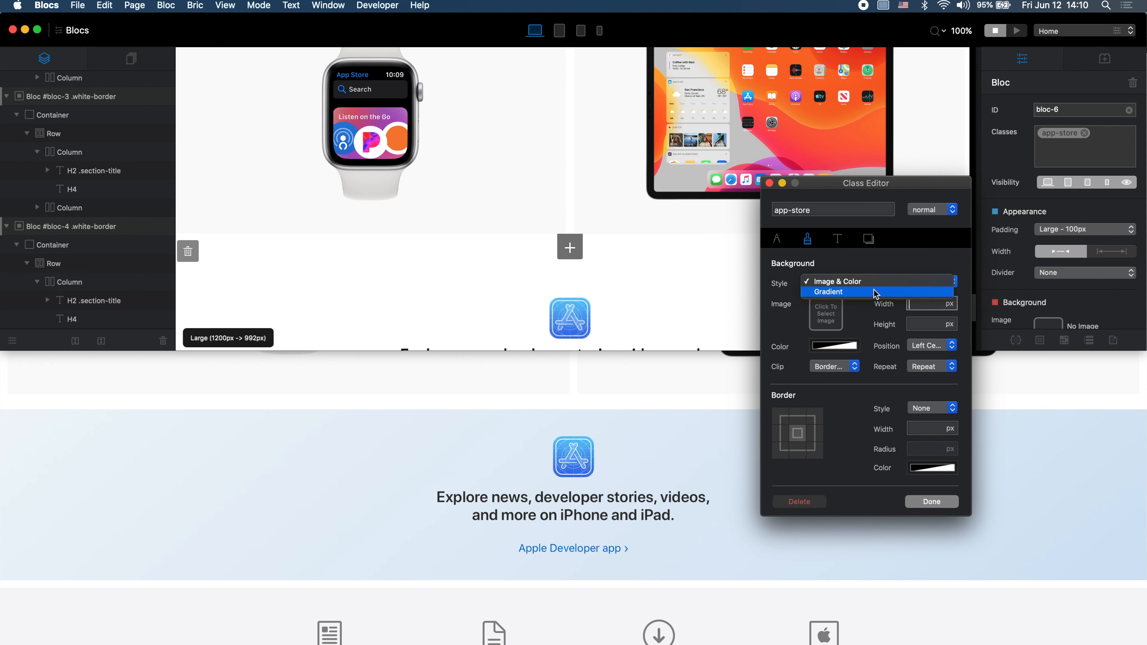
pyautogui.click(873, 292)
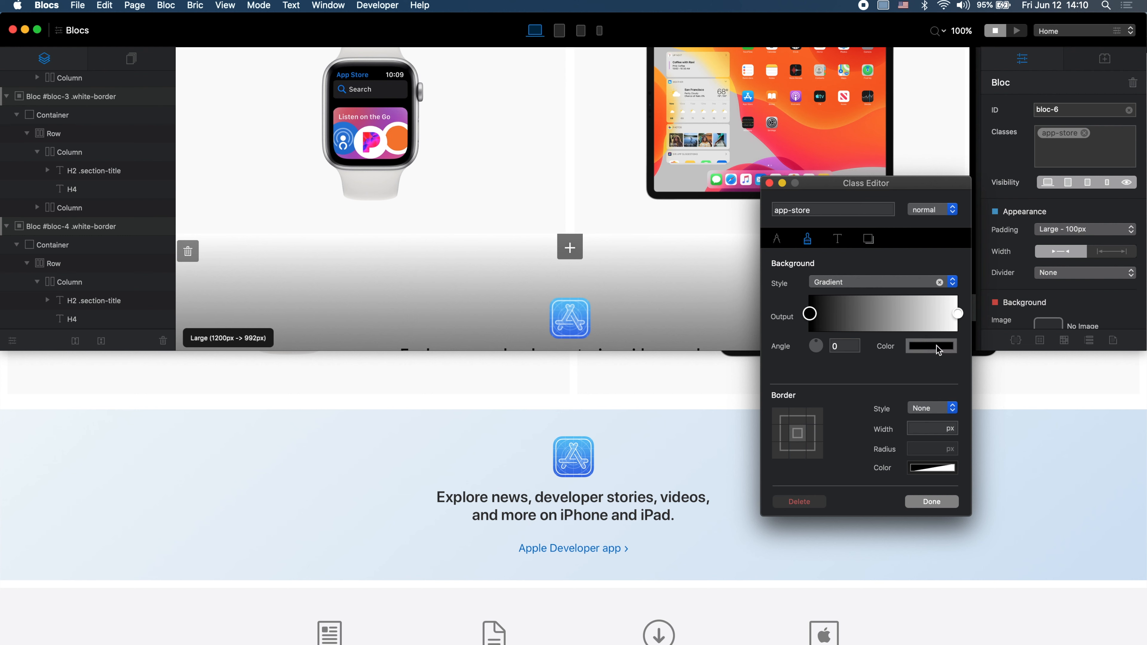
# Step: Sample the gradient's start colour from the darker blue and its end colour from the palest blue of Apple's App Store banner
pyautogui.click(937, 347)
pyautogui.click(1109, 572)
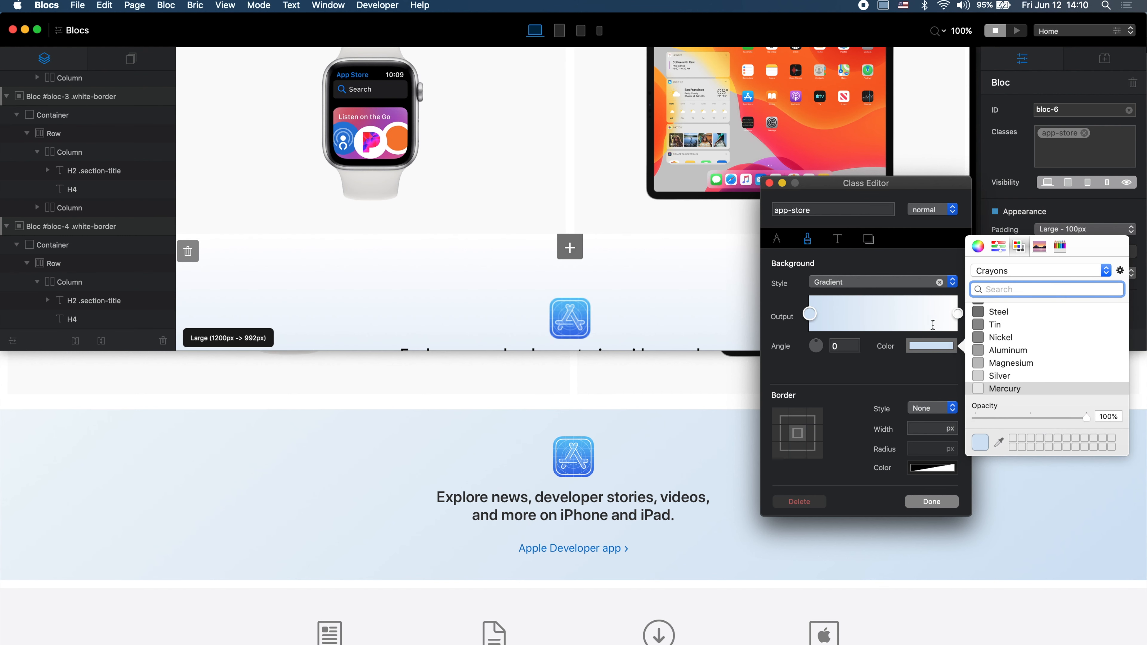
pyautogui.click(929, 324)
pyautogui.click(959, 315)
pyautogui.click(931, 346)
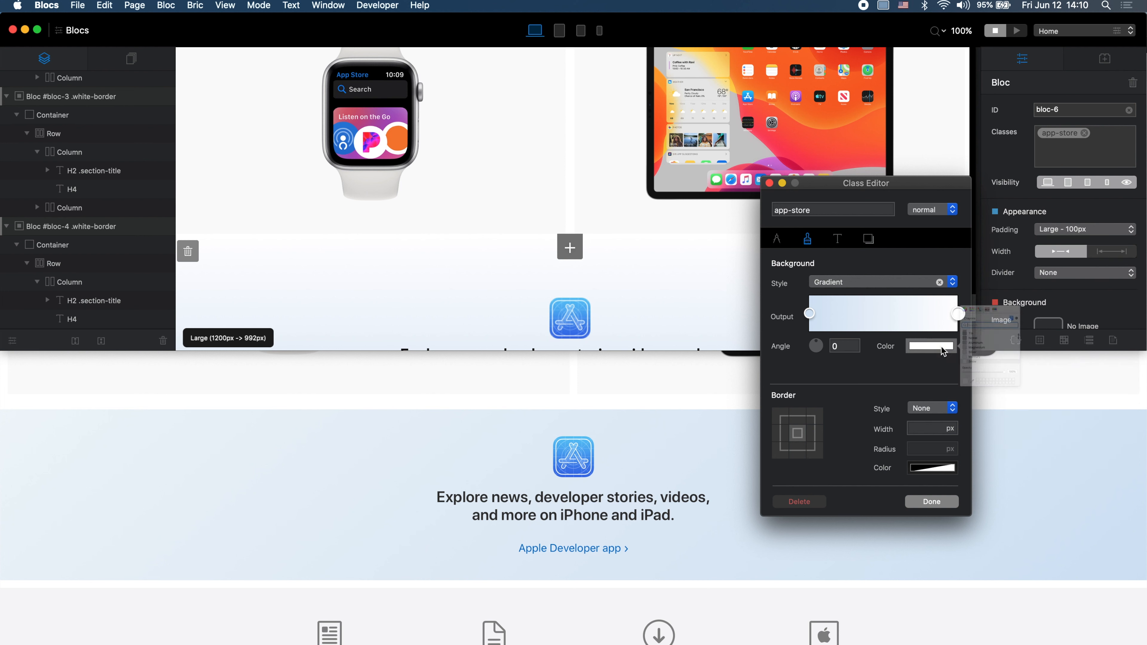
pyautogui.click(998, 441)
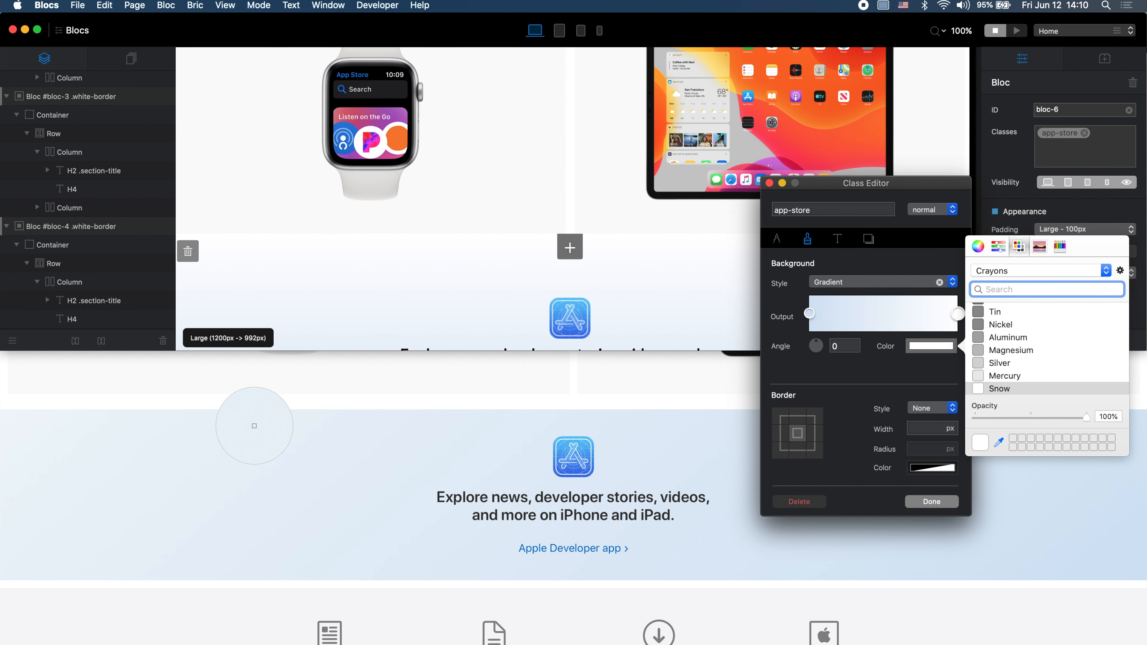
pyautogui.click(49, 443)
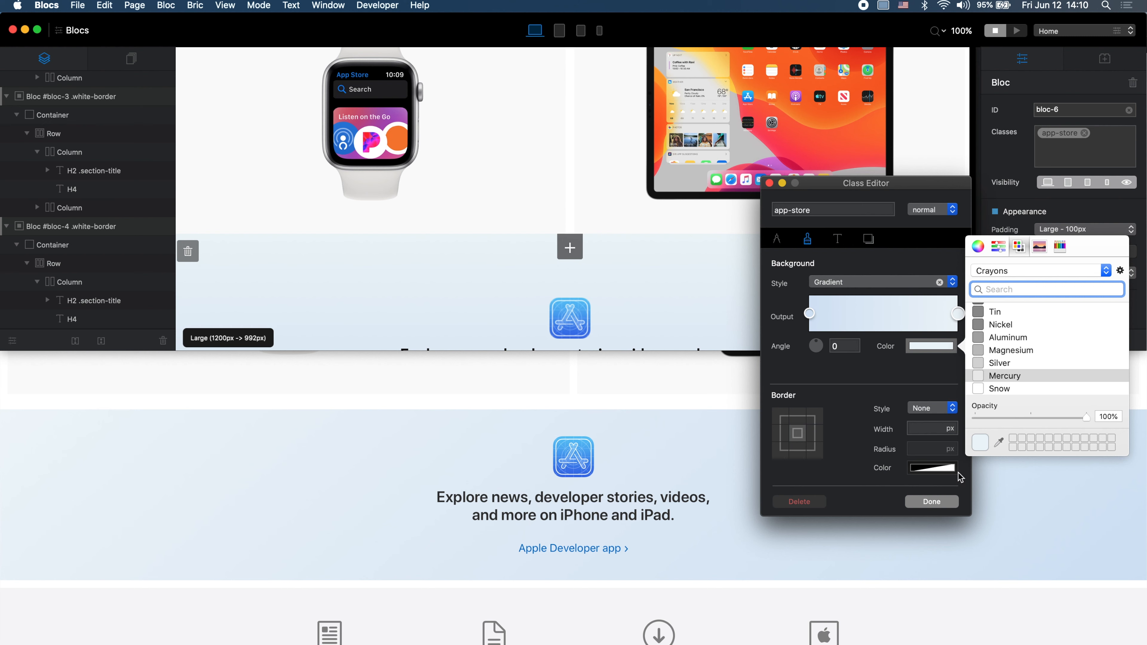
pyautogui.click(931, 502)
# Step: Set the App Store bloc's padding to Small - 20px
pyautogui.scroll(-2, 749, 389)
pyautogui.scroll(-1, 778, 301)
pyautogui.scroll(-3, 779, 296)
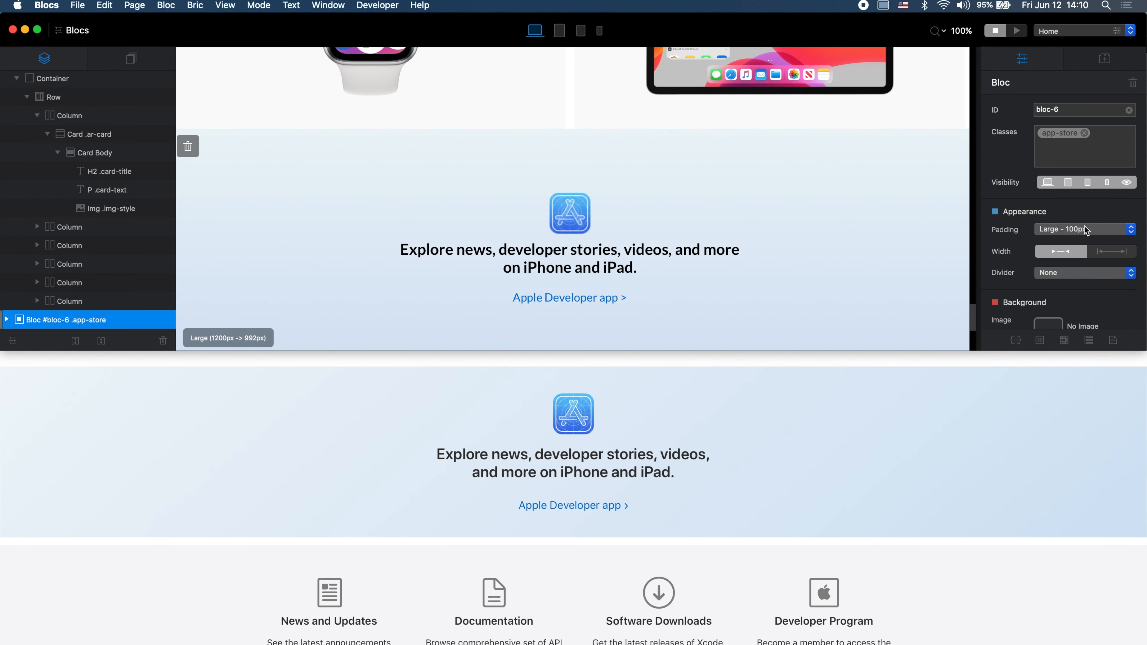
pyautogui.click(1105, 230)
pyautogui.click(1089, 252)
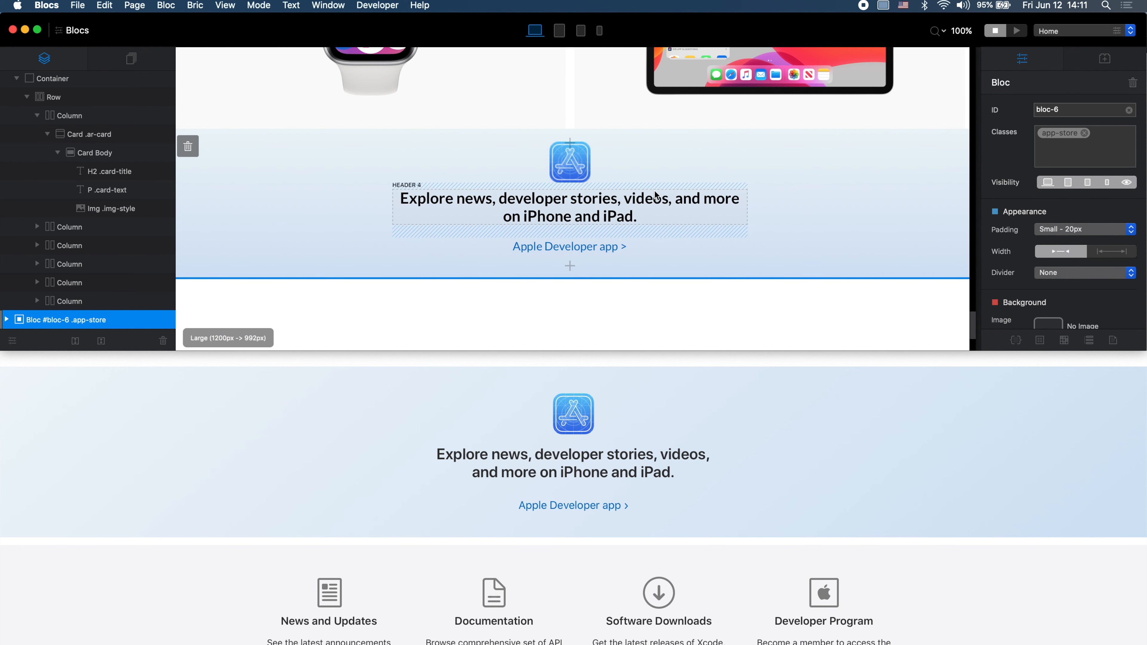
# Step: Give the row inside the App Store bloc a small margin
pyautogui.click(671, 181)
pyautogui.click(90, 302)
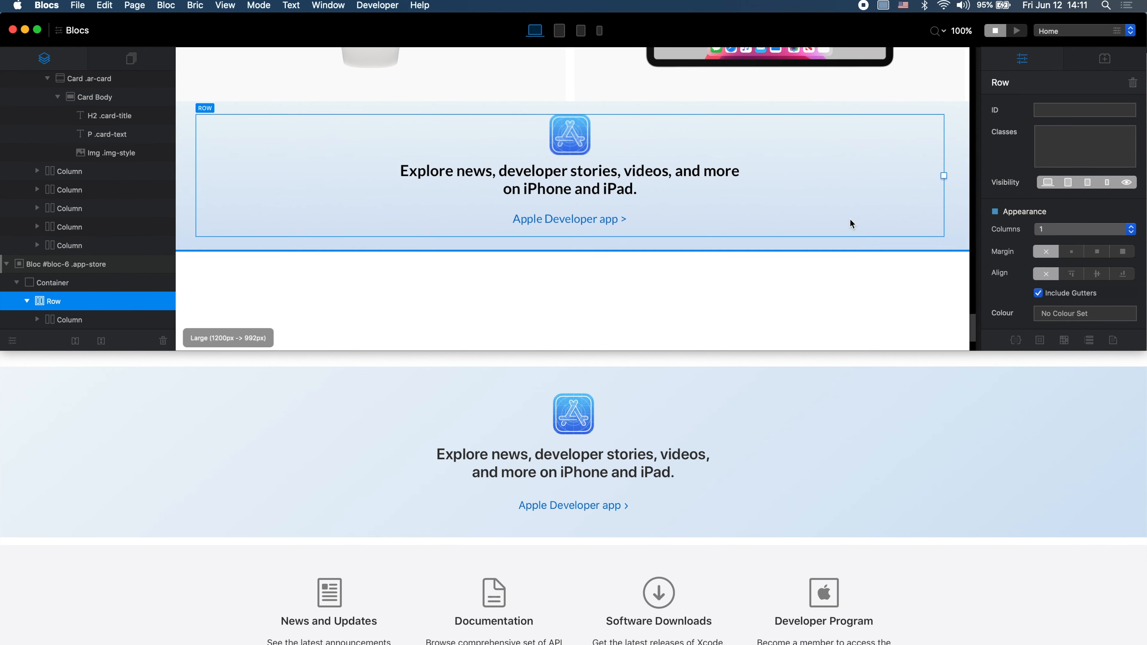
pyautogui.click(1070, 251)
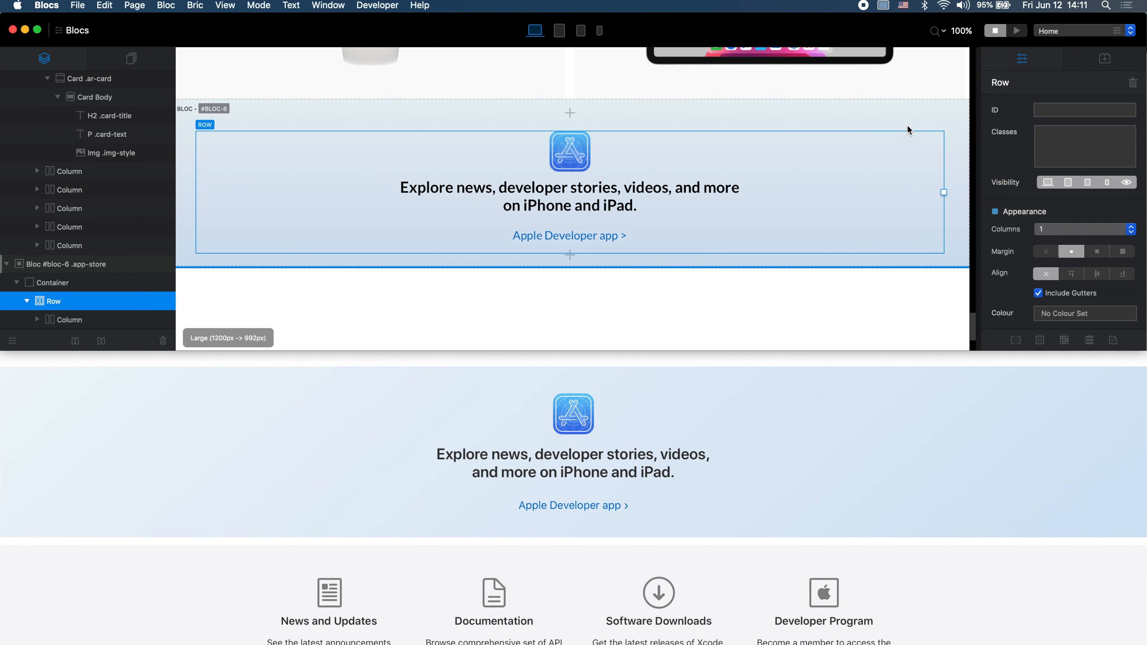
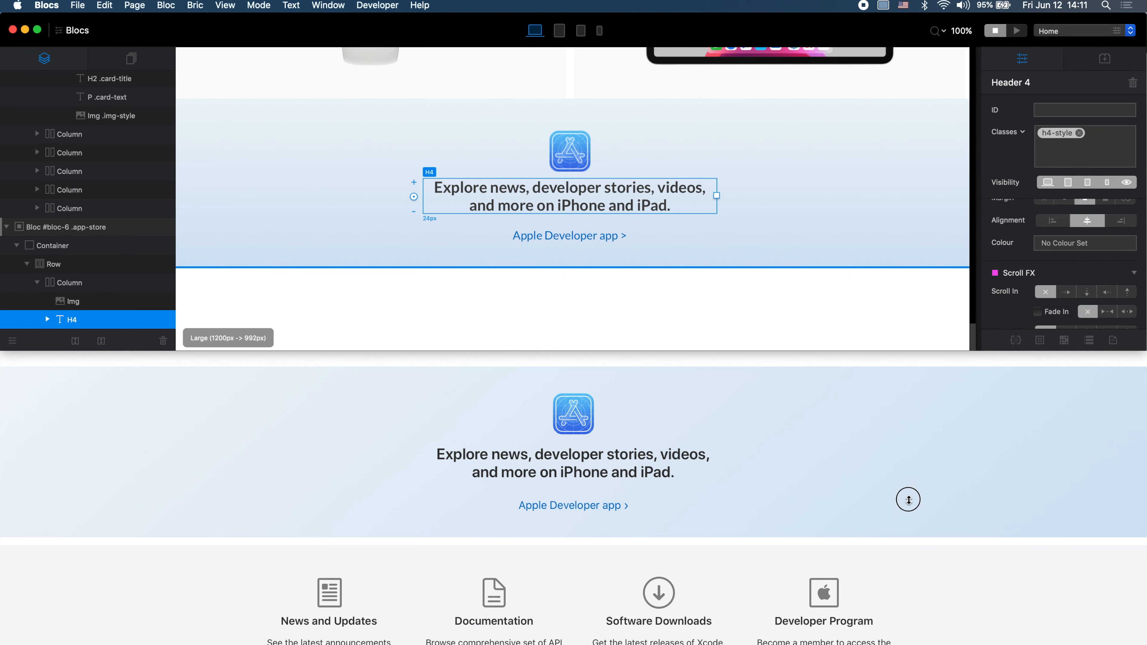
# Step: Restore the Blocs window's full height, preview the page in Safari and compare the App Store section with Apple's
pyautogui.moveTo(910, 443); pyautogui.dragTo(910, 642)
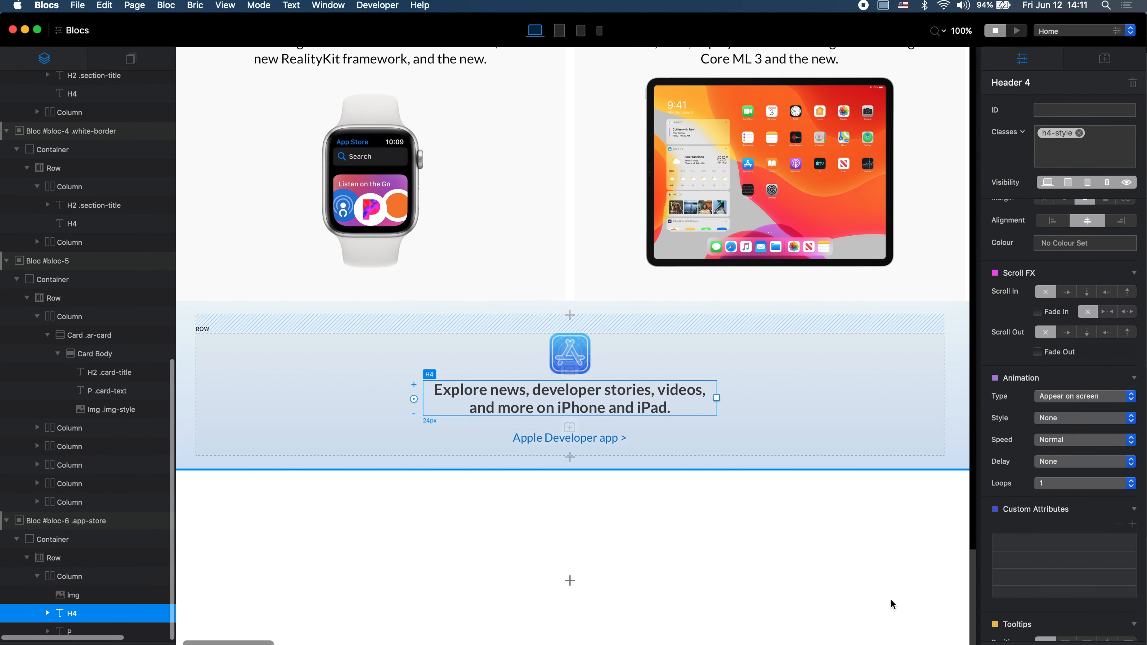
pyautogui.click(849, 322)
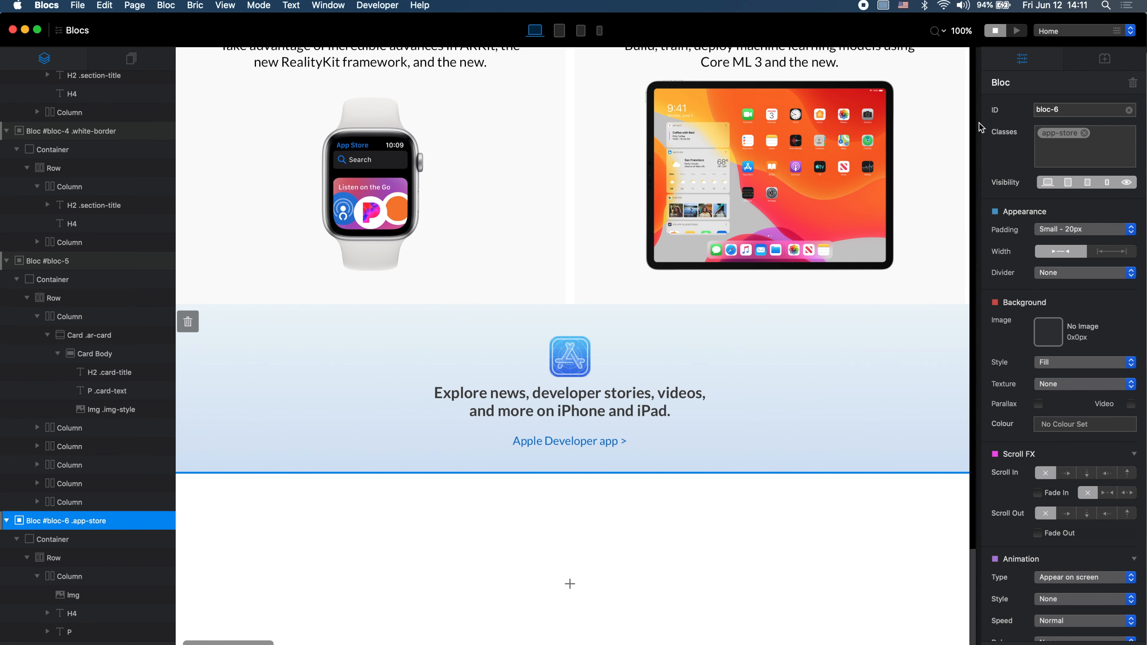
pyautogui.press('super+p')
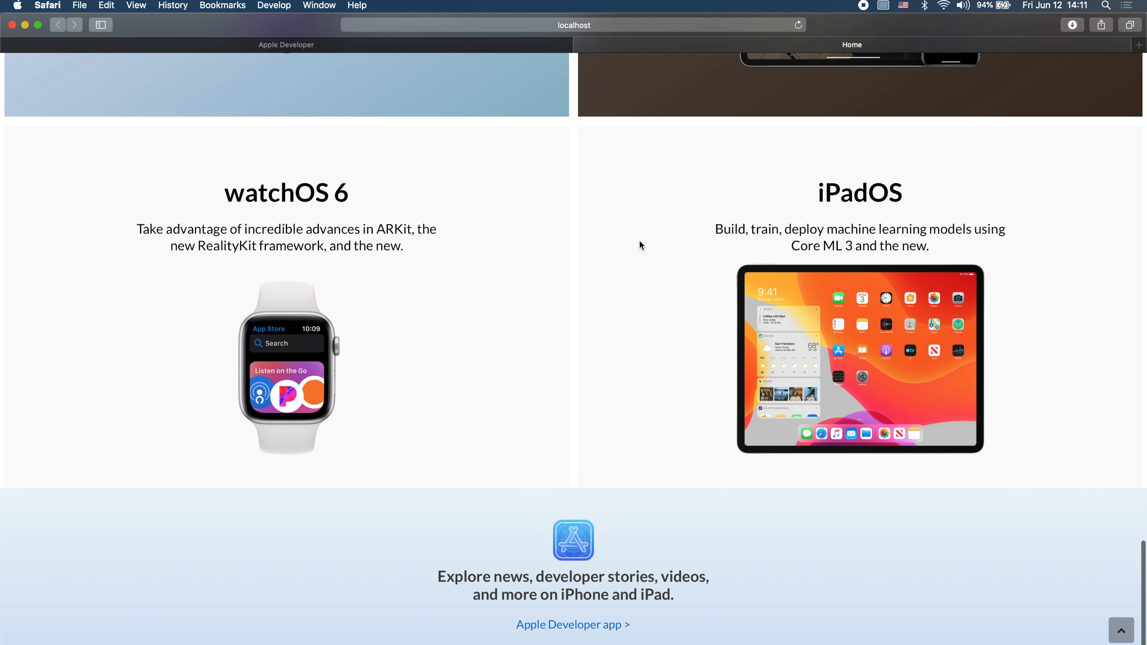
pyautogui.click(502, 45)
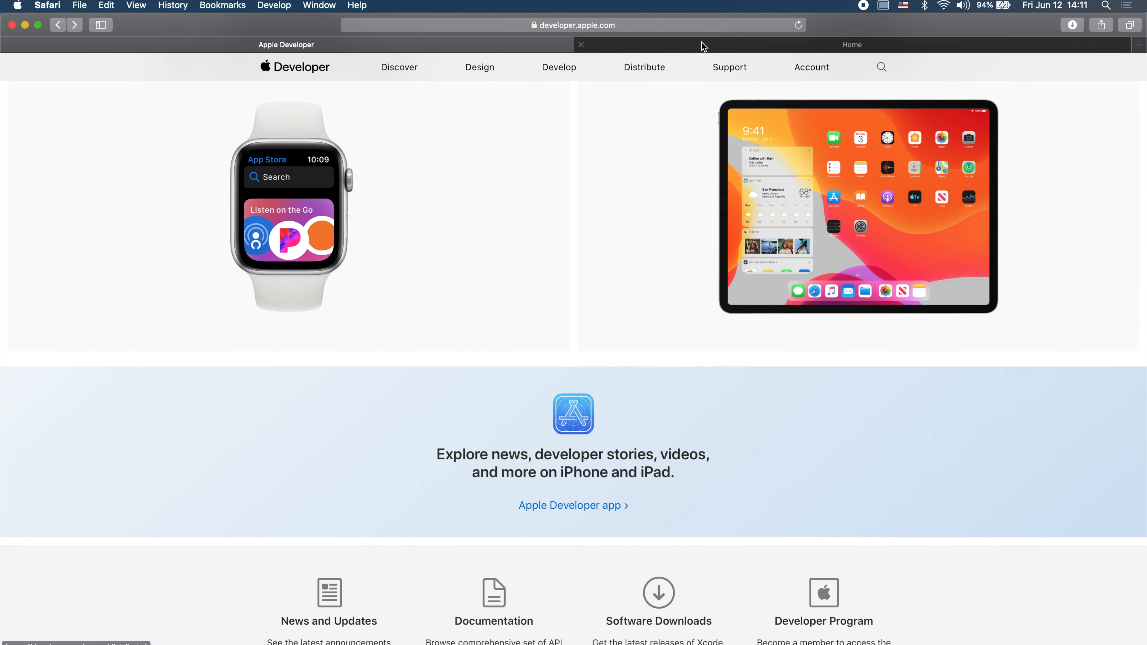
pyautogui.click(707, 43)
pyautogui.press('super+Tab')
# Step: Set the text colour of the "Explore news..." heading's h4-style class to the Lead crayon
pyautogui.click(673, 416)
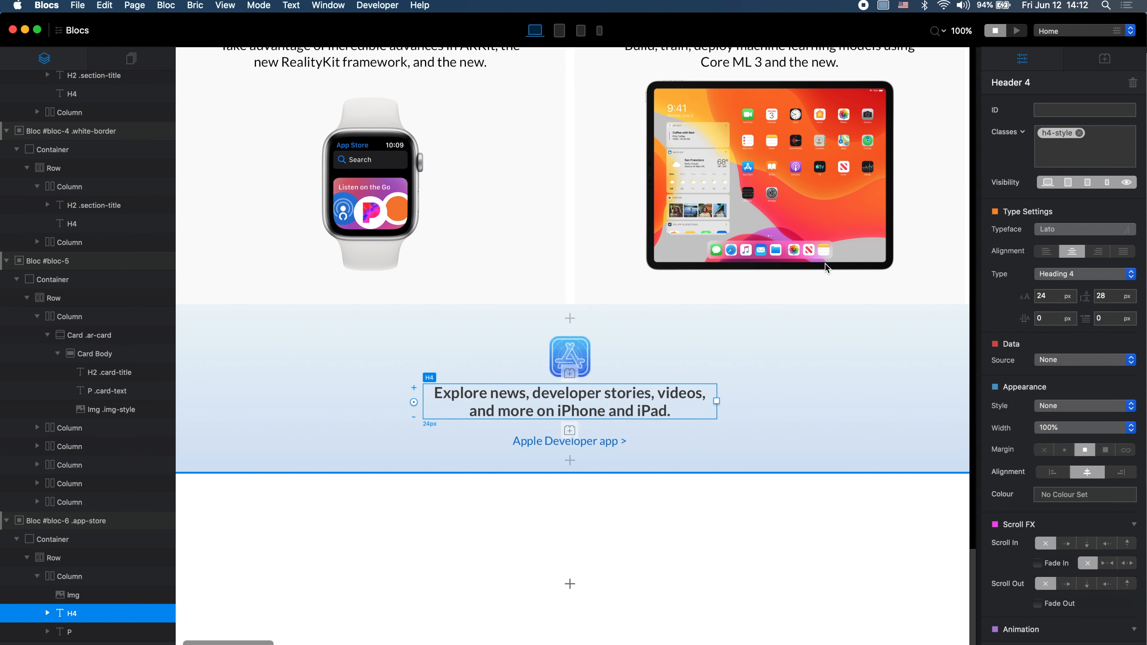
pyautogui.click(1065, 137)
pyautogui.click(932, 304)
pyautogui.scroll(2, 1011, 284)
pyautogui.click(1014, 277)
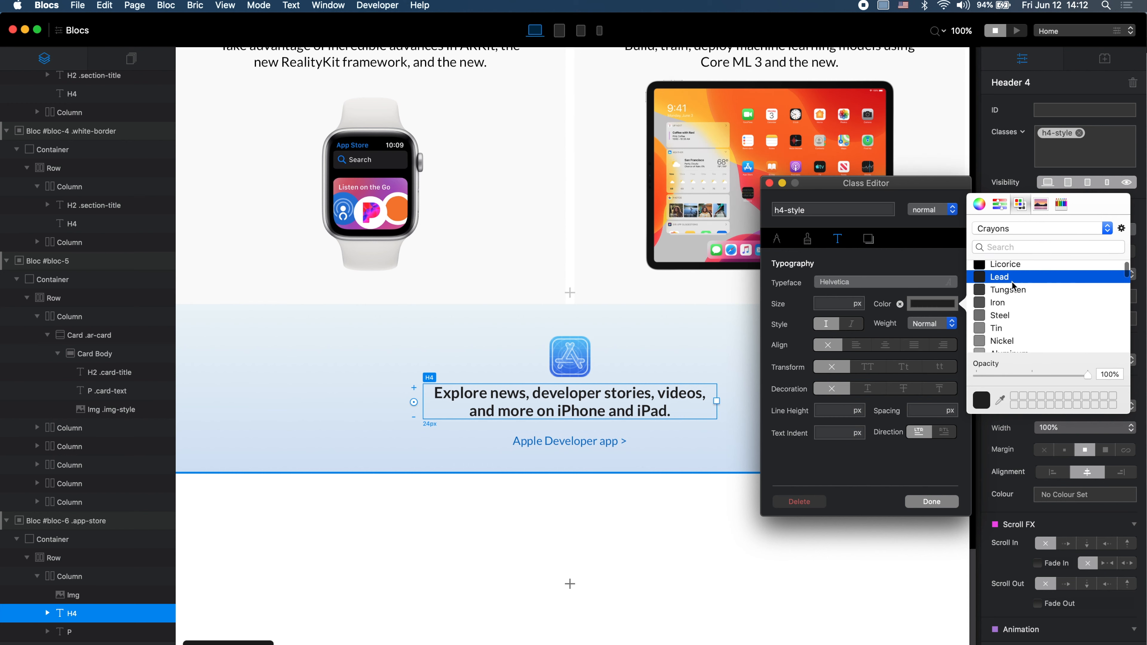
pyautogui.click(930, 500)
# Step: Preview the page in Safari and compare it with Apple's Developer page from the WWDC20 banner down to the footer
pyautogui.press('super+p')
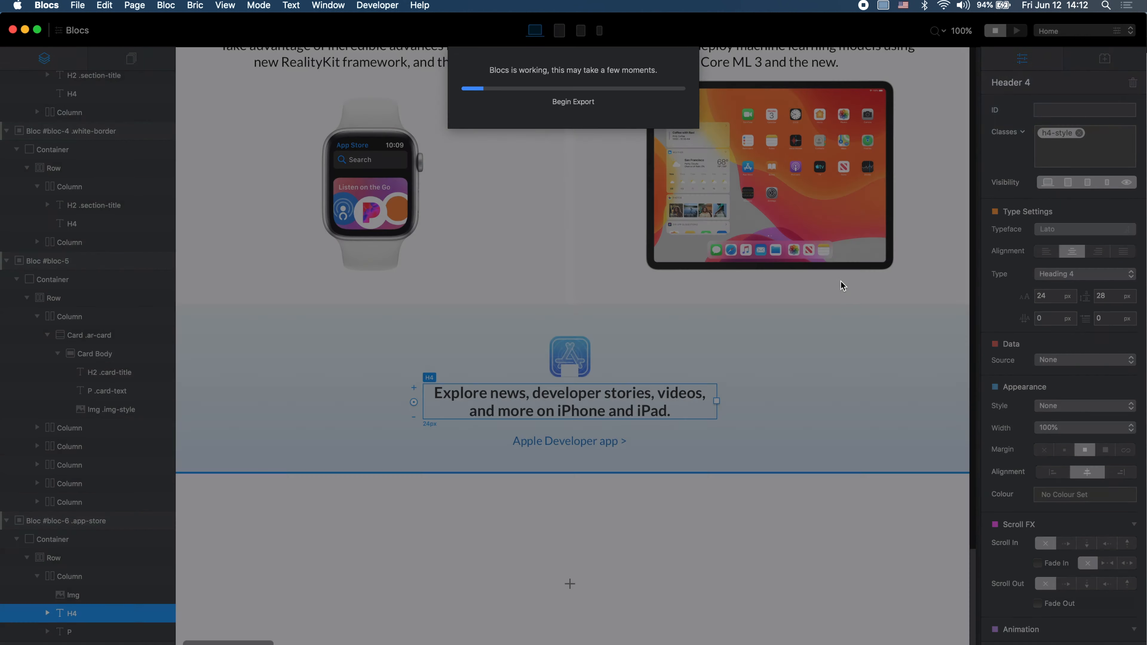
pyautogui.scroll(10, 851, 455)
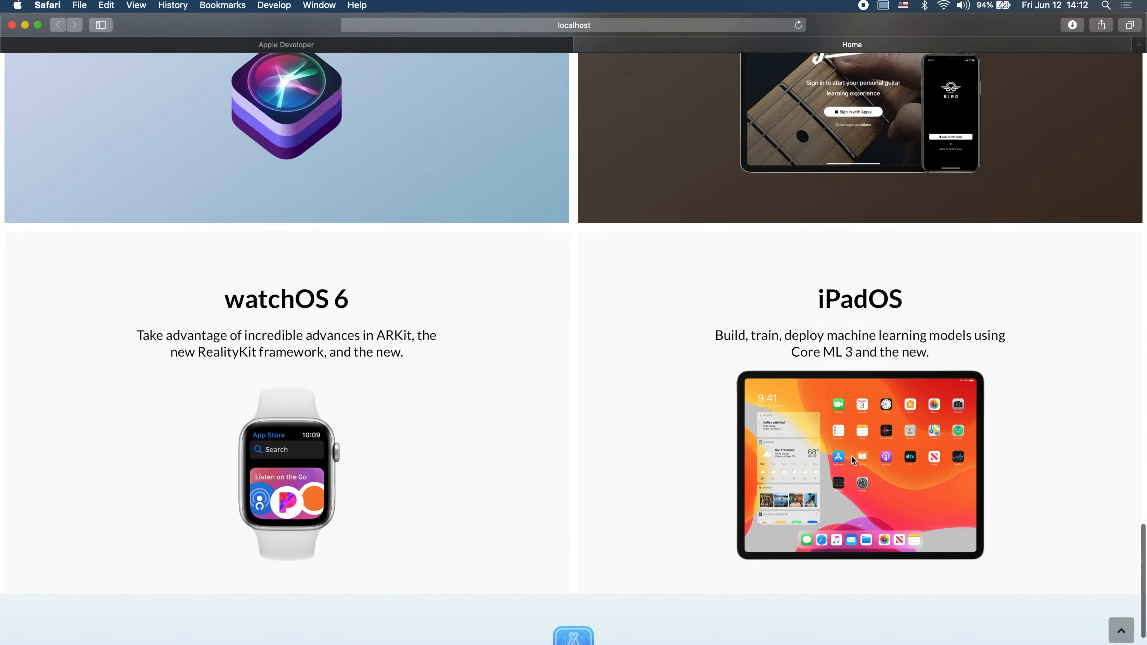
pyautogui.scroll(15, 851, 456)
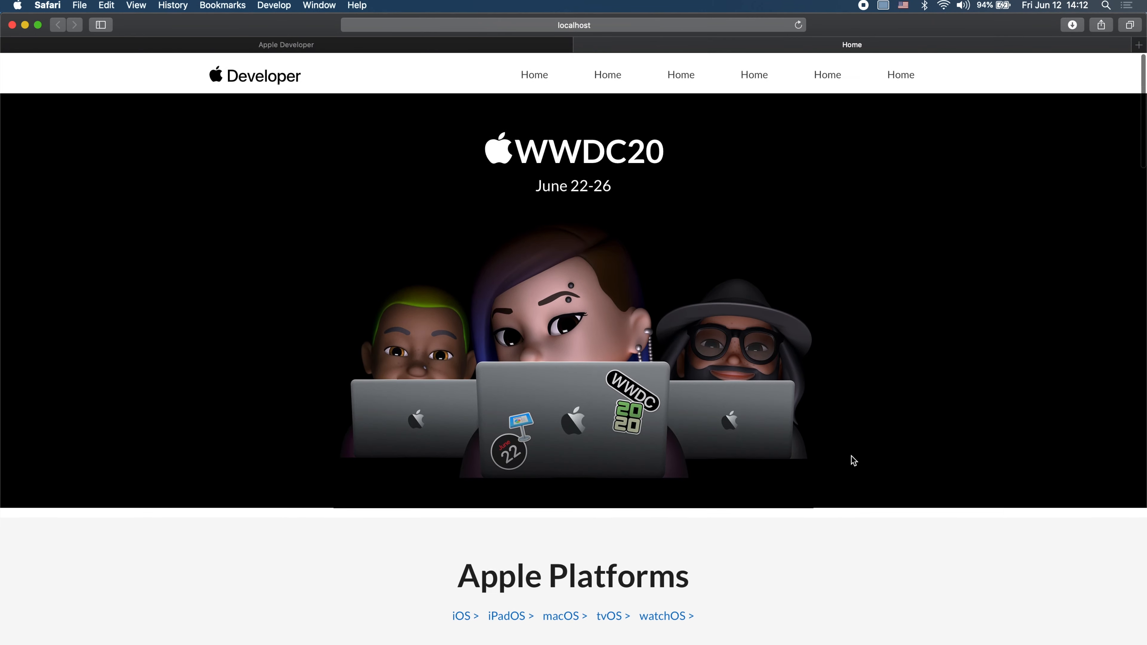
pyautogui.click(526, 46)
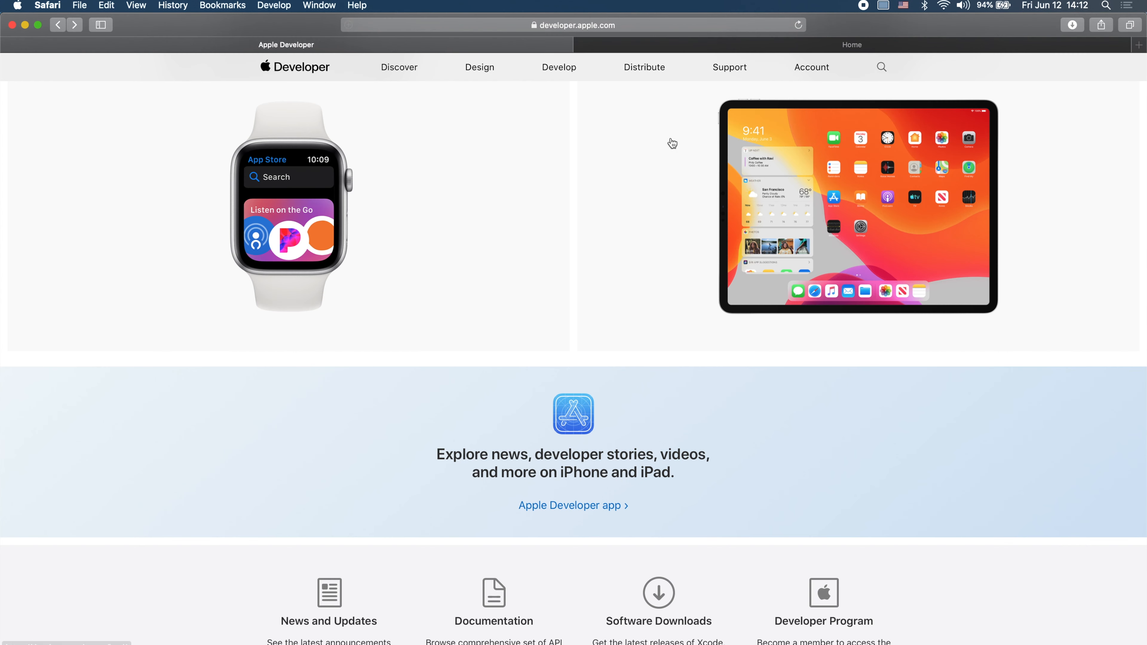
pyautogui.scroll(5, 672, 143)
pyautogui.scroll(10, 672, 143)
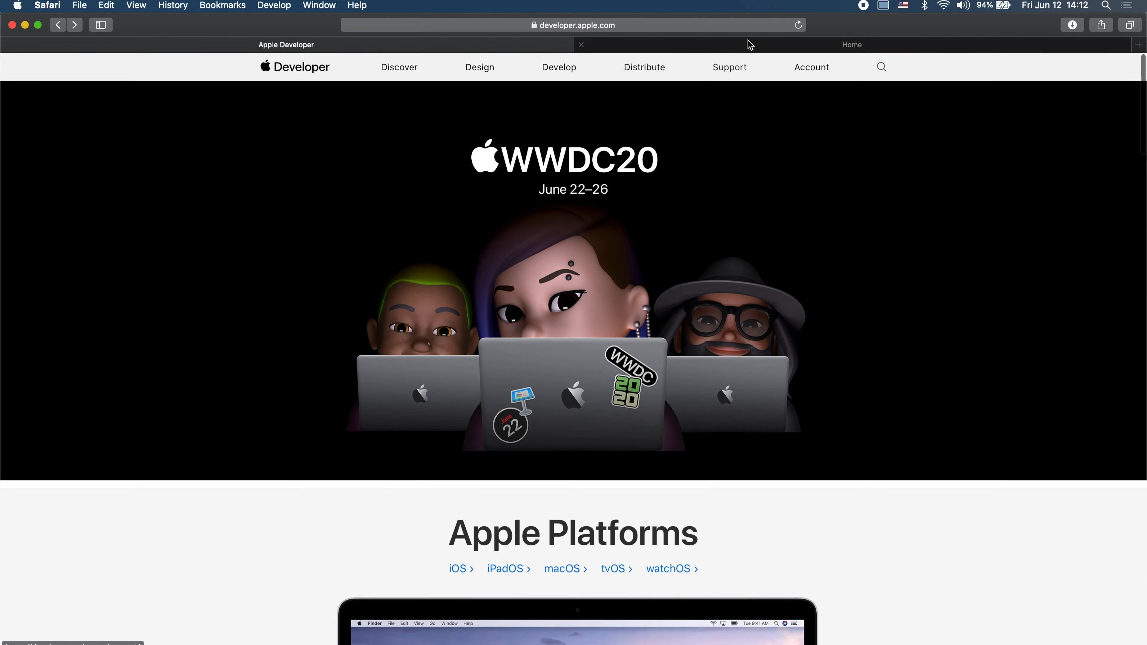
pyautogui.click(676, 43)
pyautogui.scroll(-20, 676, 272)
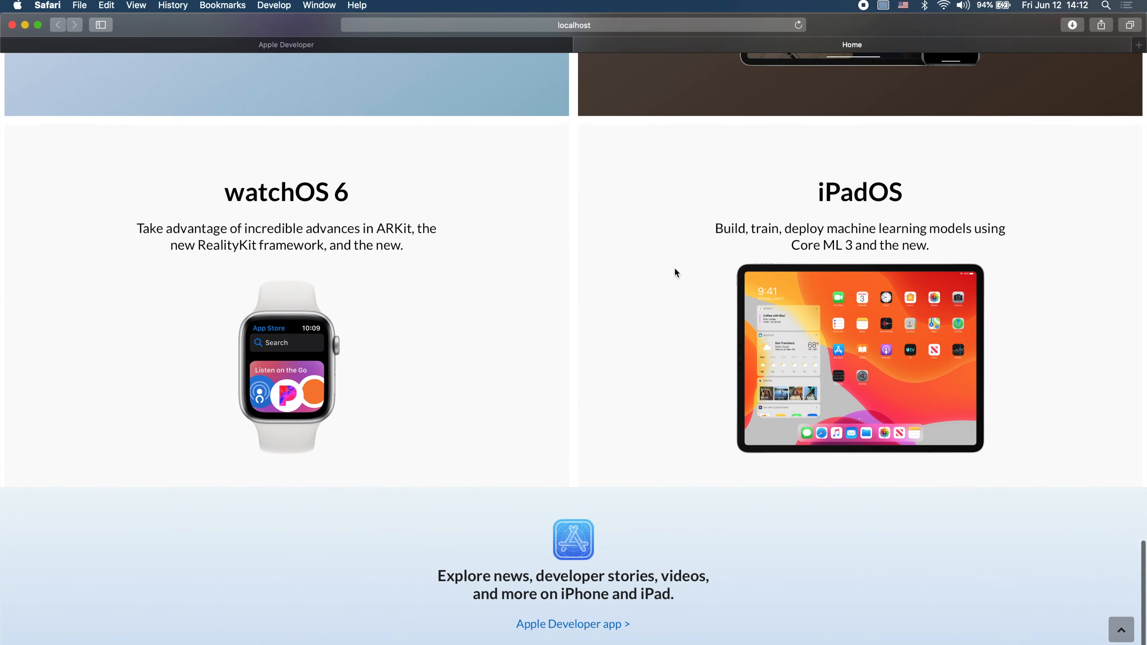
pyautogui.click(533, 45)
pyautogui.scroll(-3, 780, 242)
pyautogui.scroll(-20, 780, 243)
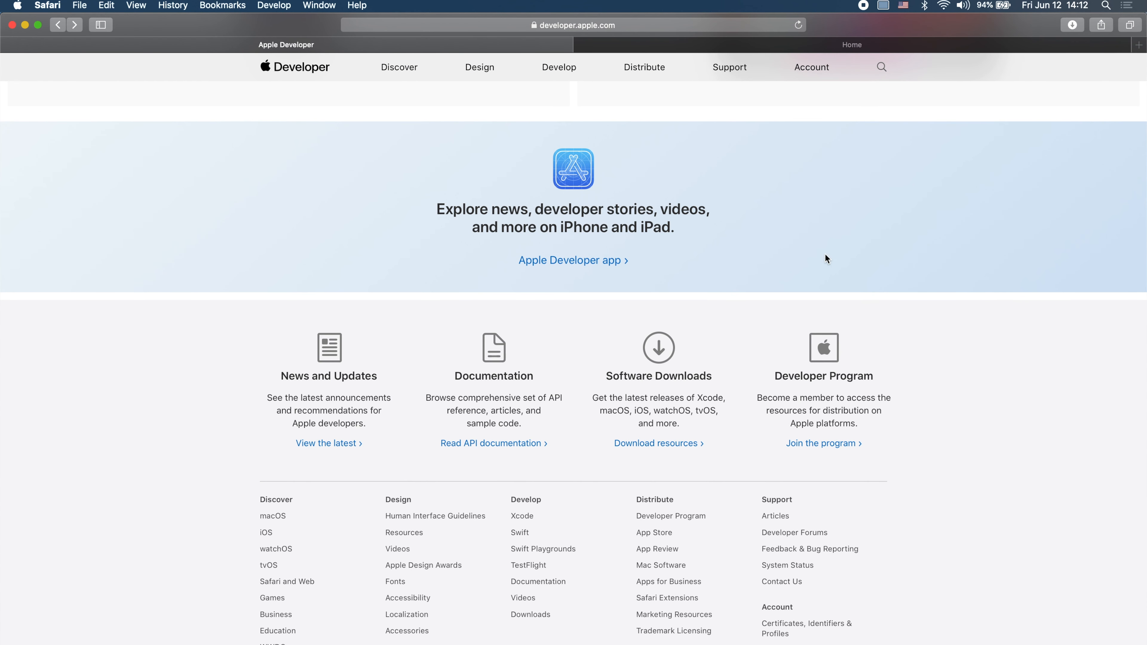
# Step: Return to Blocs, add a Structure 1 Column bloc below the App Store section and select its empty column
pyautogui.press('super+Tab')
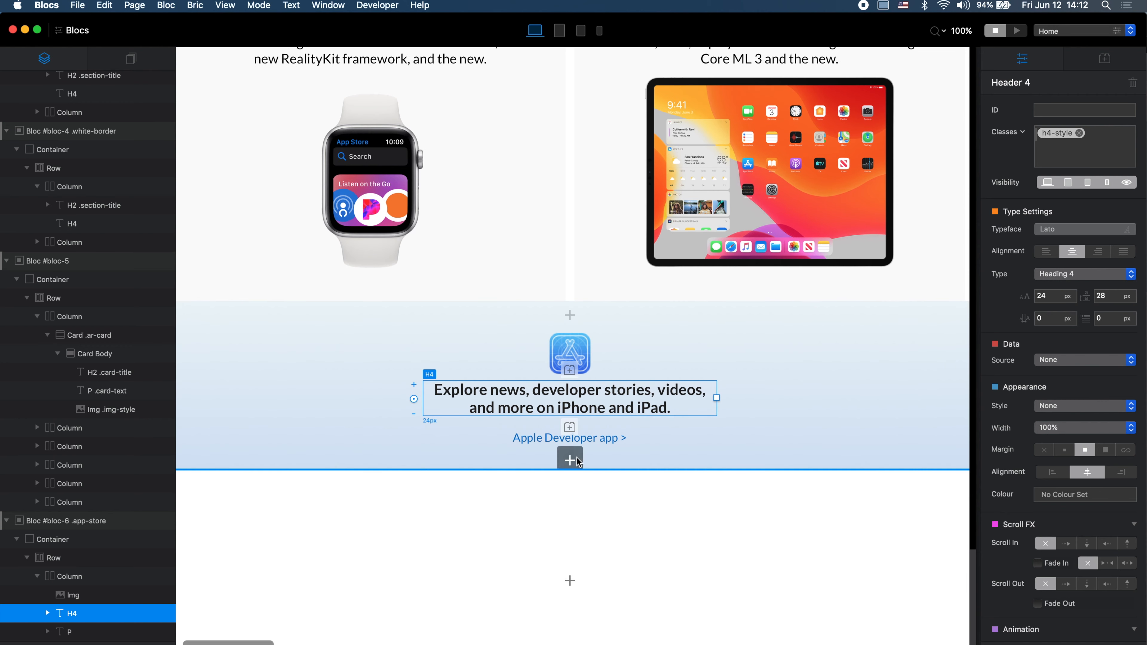
pyautogui.click(569, 454)
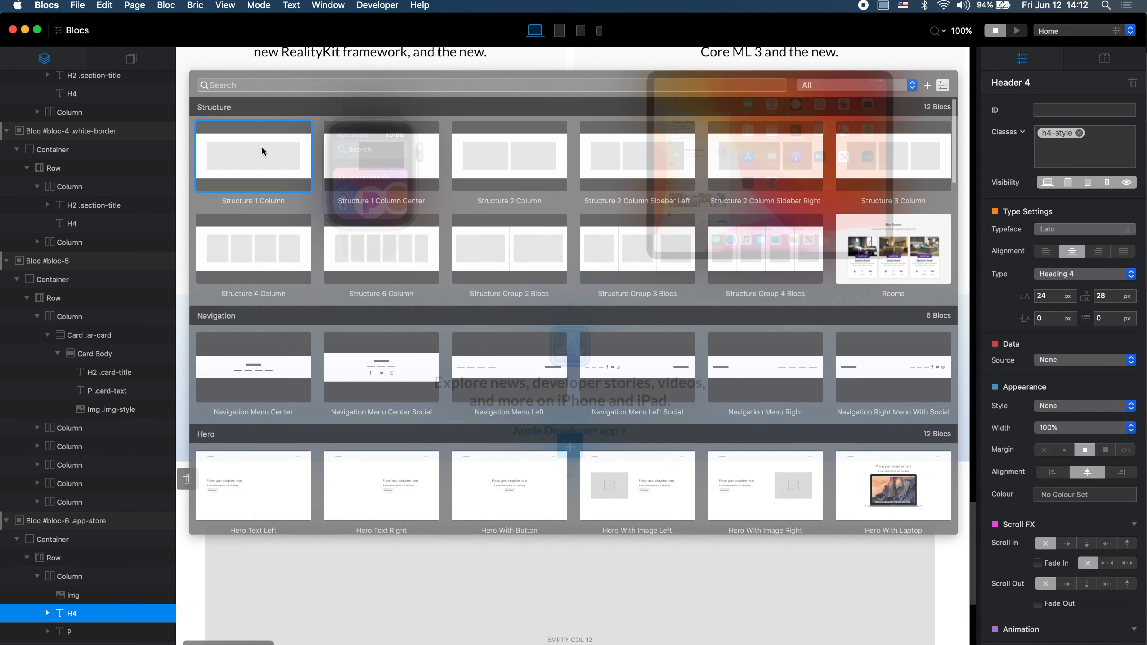
pyautogui.click(264, 152)
pyautogui.press('super+Tab')
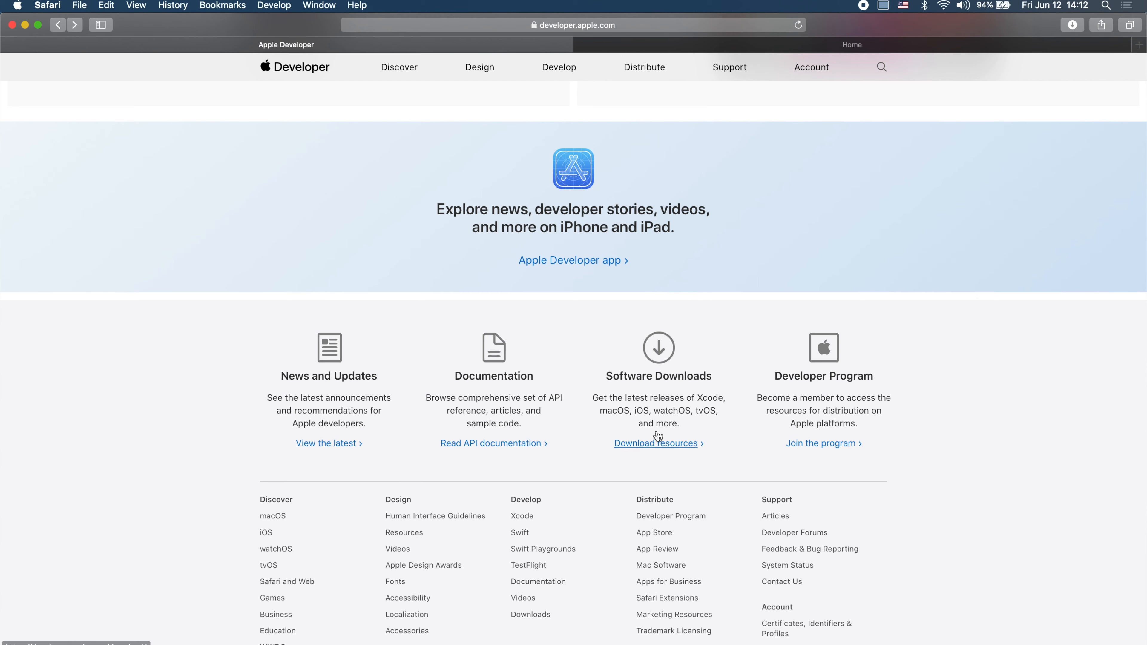
pyautogui.press('super+Tab')
pyautogui.click(612, 331)
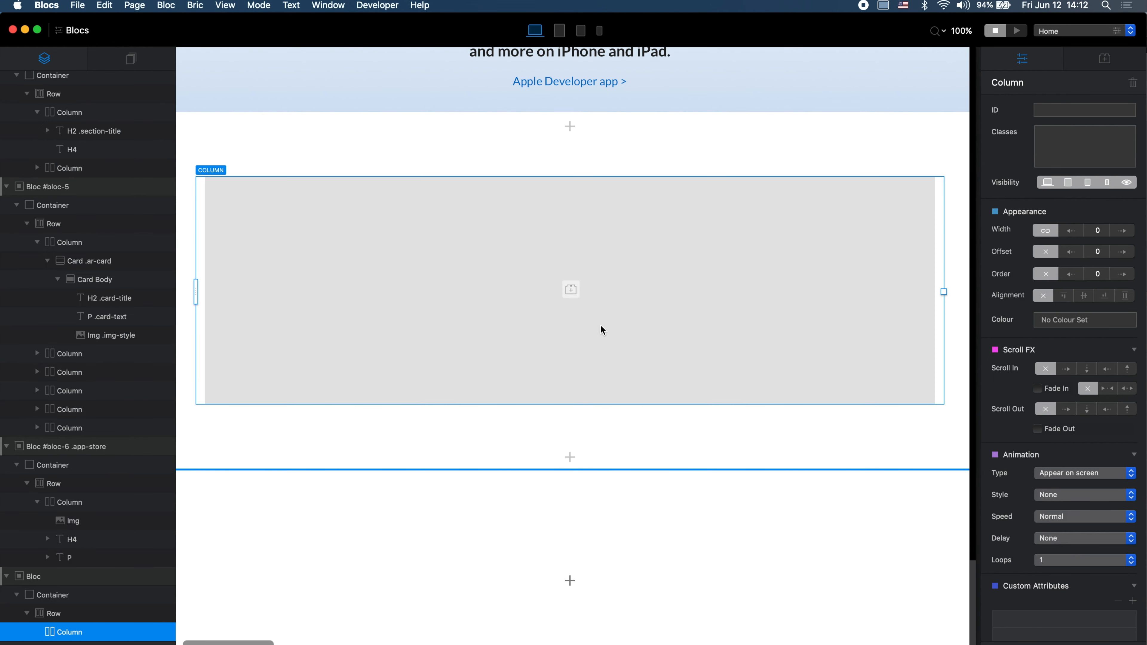
# Step: Narrow the Safari window to examine how Apple's four-item resource section adapts, restore its width and return to Blocs
pyautogui.press('super+Tab')
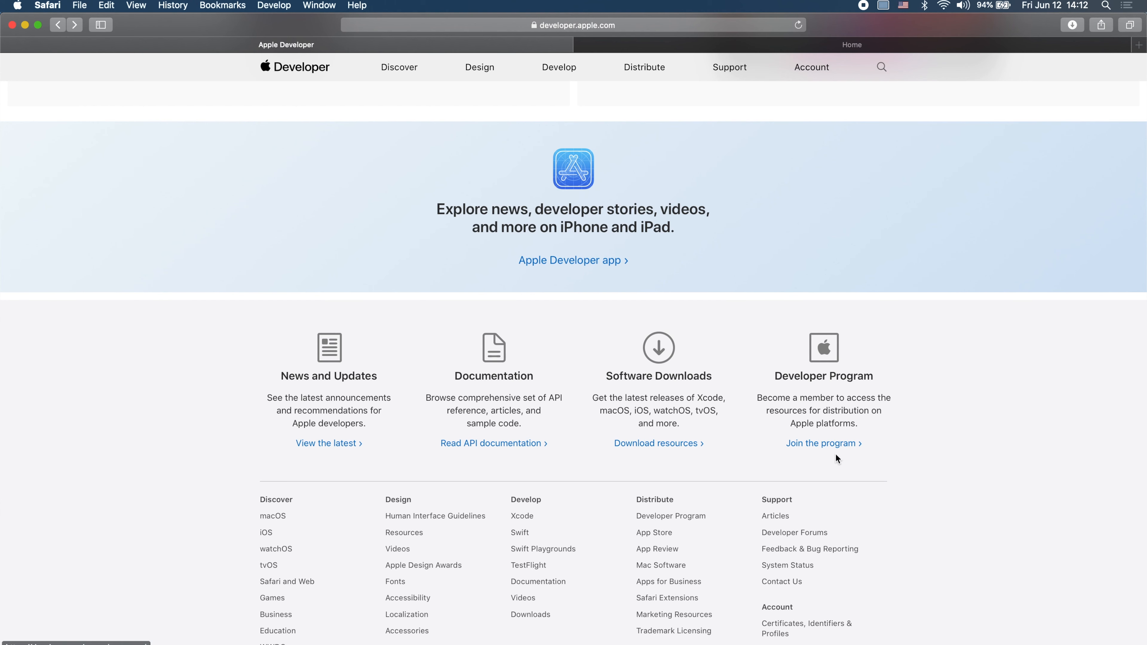
pyautogui.moveTo(1142, 379); pyautogui.dragTo(372, 417)
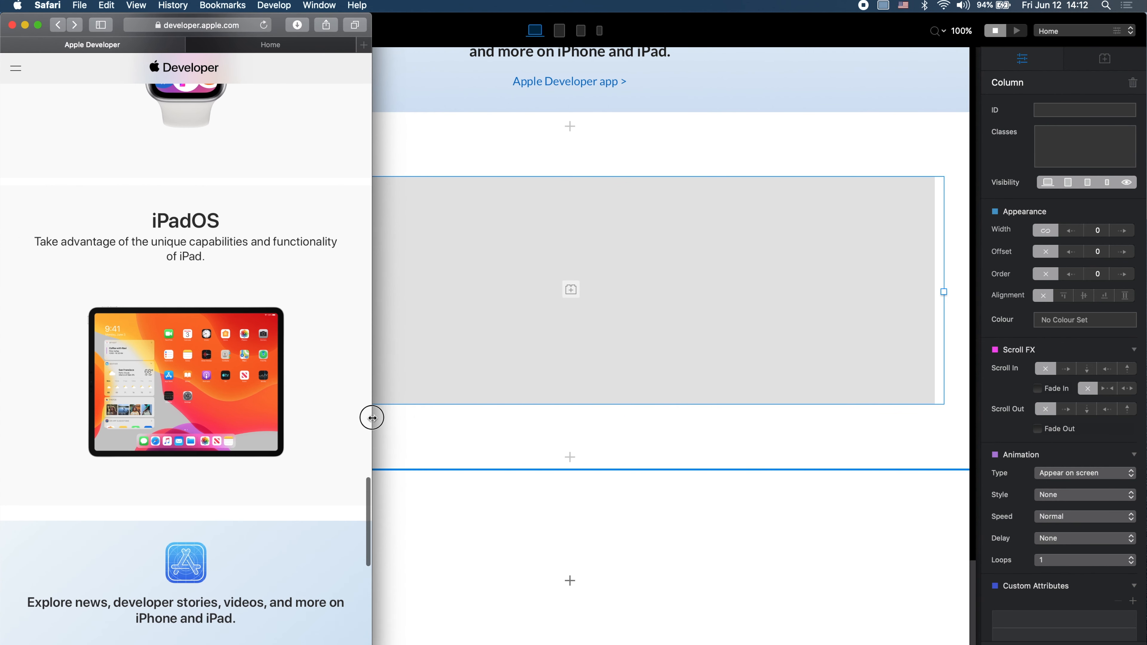
pyautogui.scroll(-10, 279, 490)
pyautogui.moveTo(372, 418); pyautogui.dragTo(1144, 414)
pyautogui.press('super+Tab')
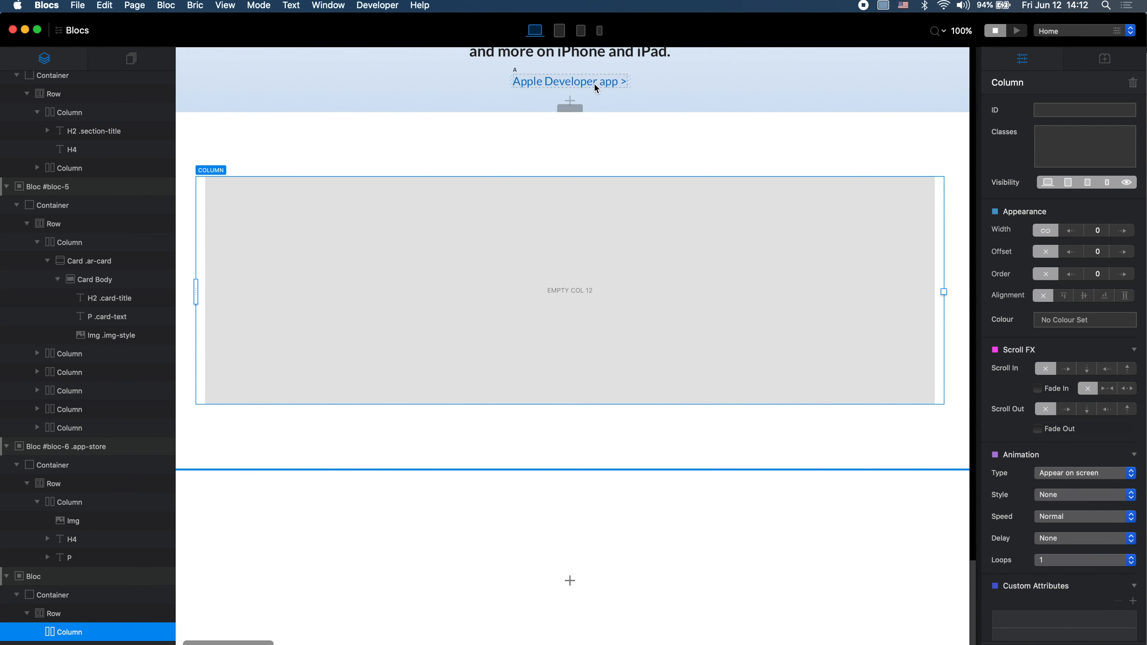
# Step: Set the empty column's width to 6 at the smaller tablet breakpoint and to 3 at the desktop breakpoint
pyautogui.click(583, 31)
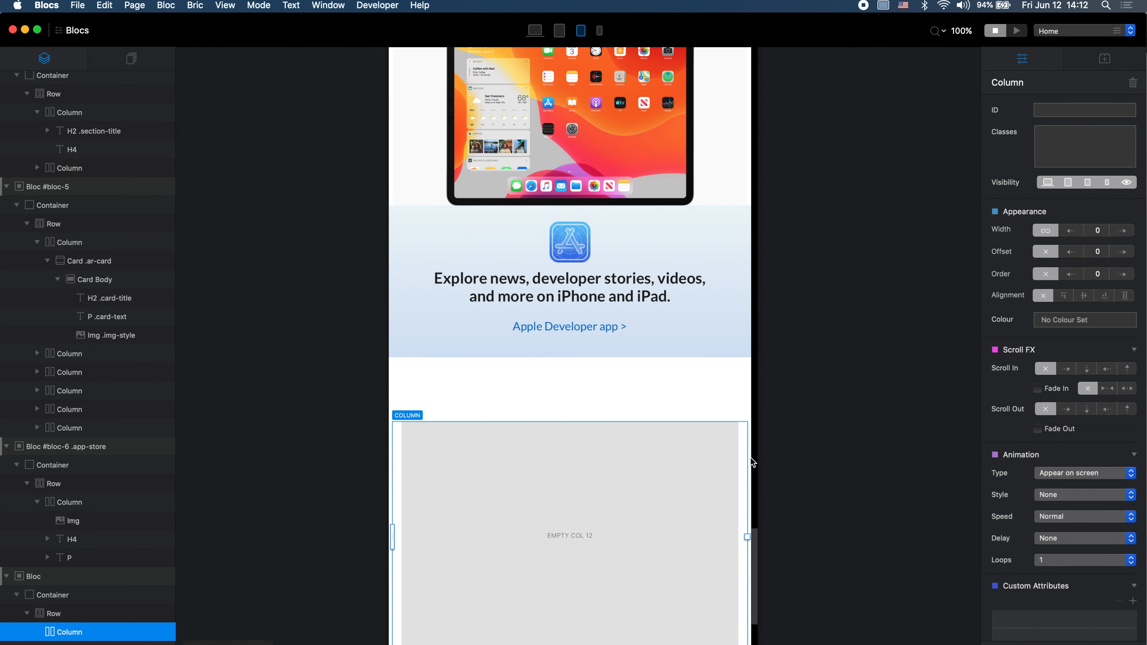
pyautogui.moveTo(747, 536); pyautogui.dragTo(535, 533)
pyautogui.click(561, 30)
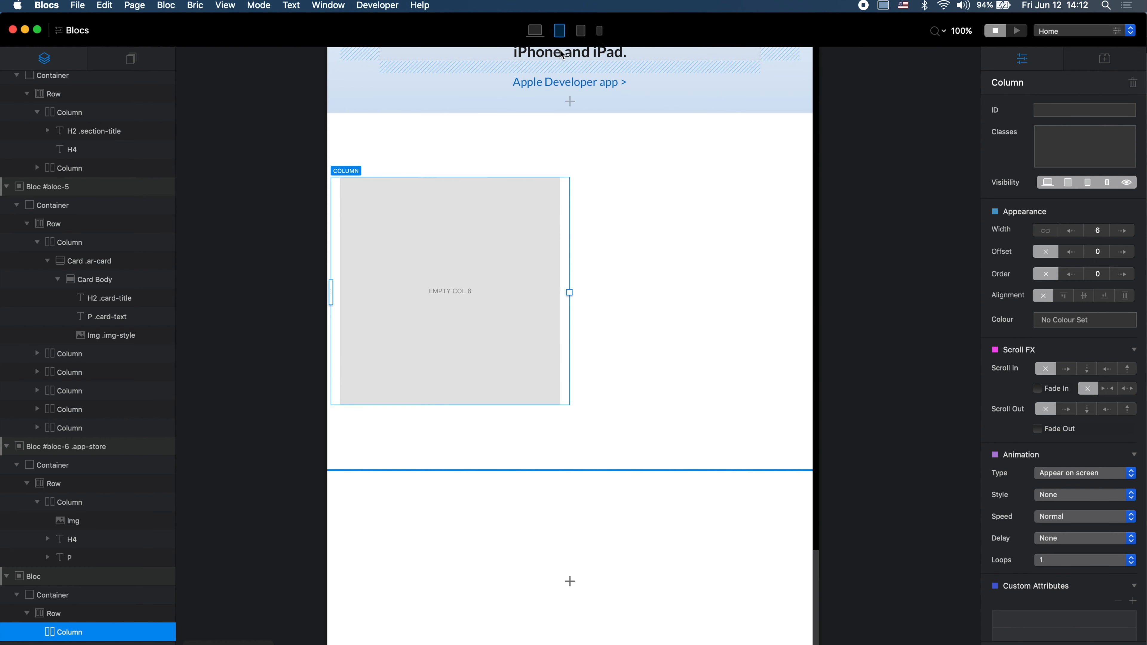
pyautogui.click(535, 30)
pyautogui.moveTo(569, 597); pyautogui.dragTo(382, 596)
pyautogui.scroll(-3, 468, 563)
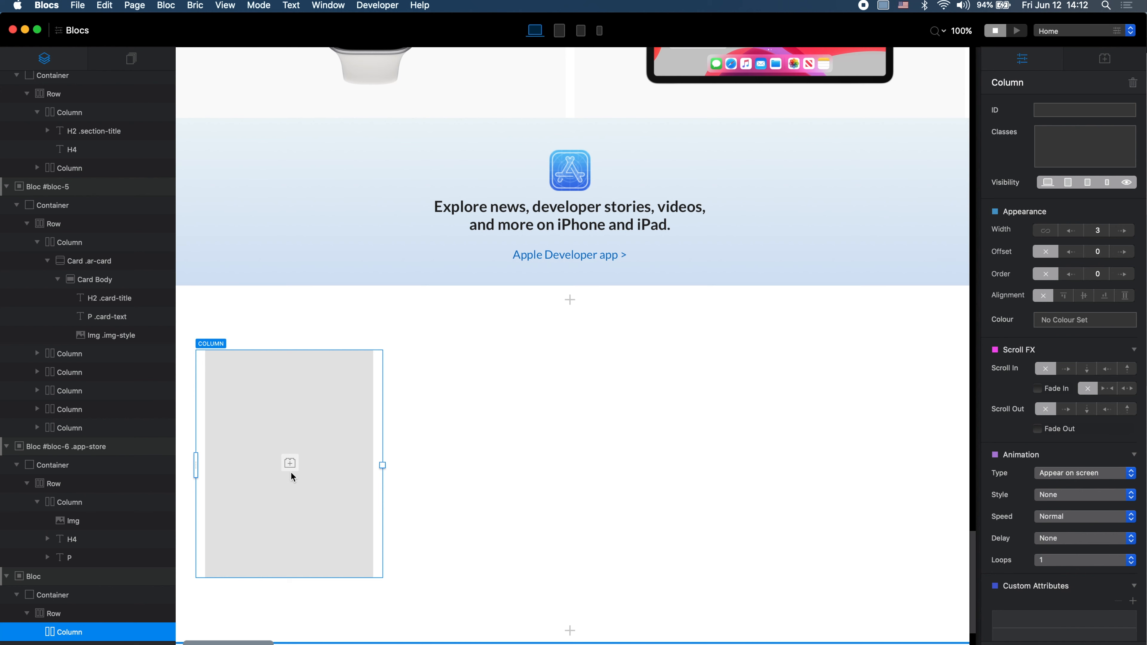
# Step: Add an Icon bric to the empty column and open the Icon Font Manager for its star
pyautogui.click(289, 465)
pyautogui.click(409, 312)
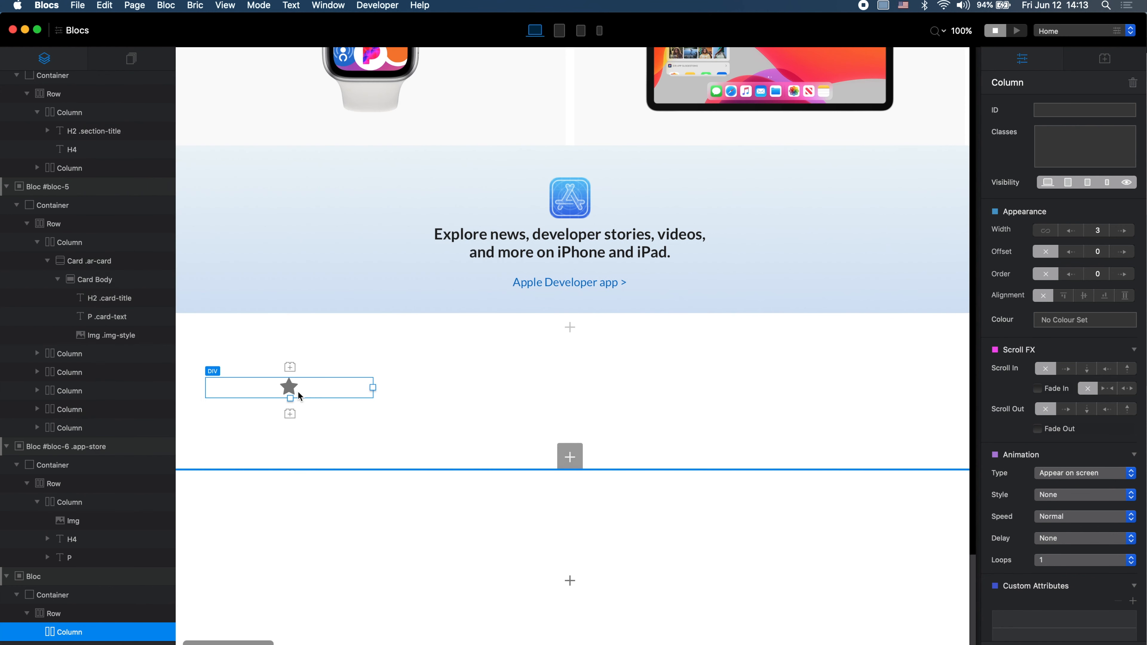
pyautogui.doubleClick(290, 391)
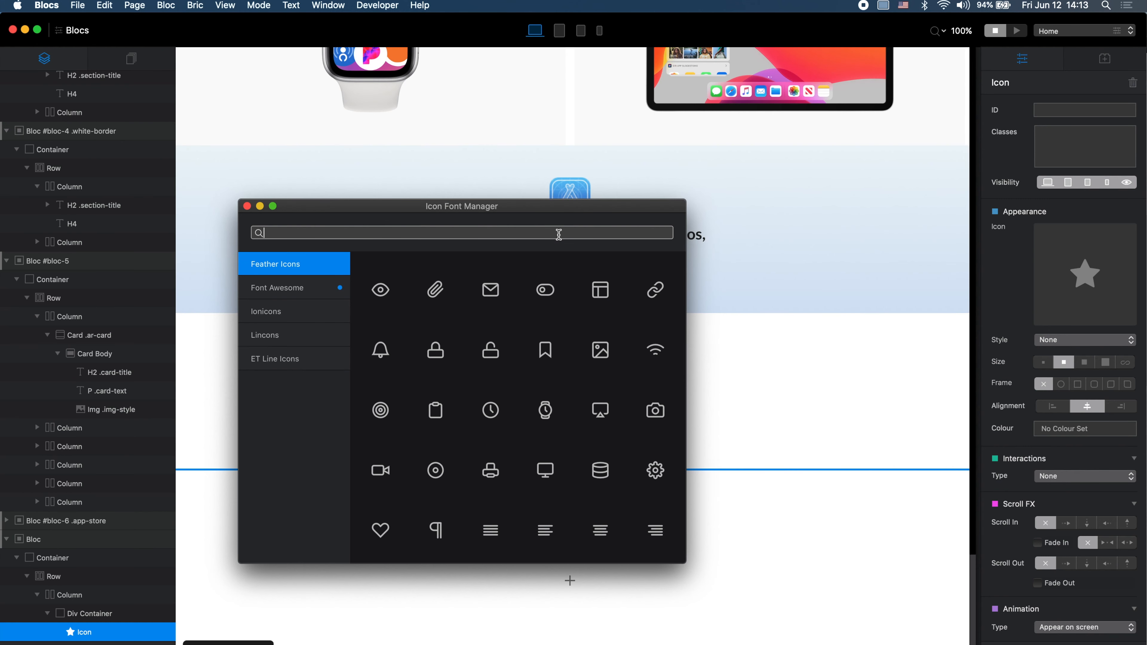
# Step: Search Ionicons for "doc", replace the star with the lined document icon and enlarge it by one size
pyautogui.write('fille')
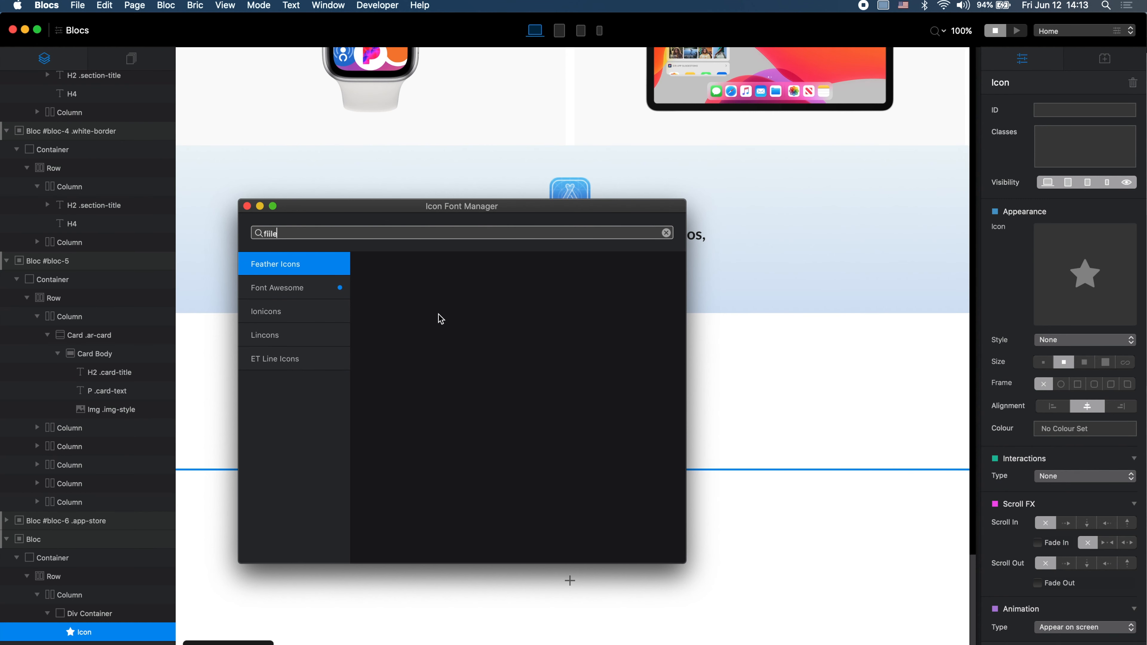
pyautogui.click(312, 298)
pyautogui.click(320, 307)
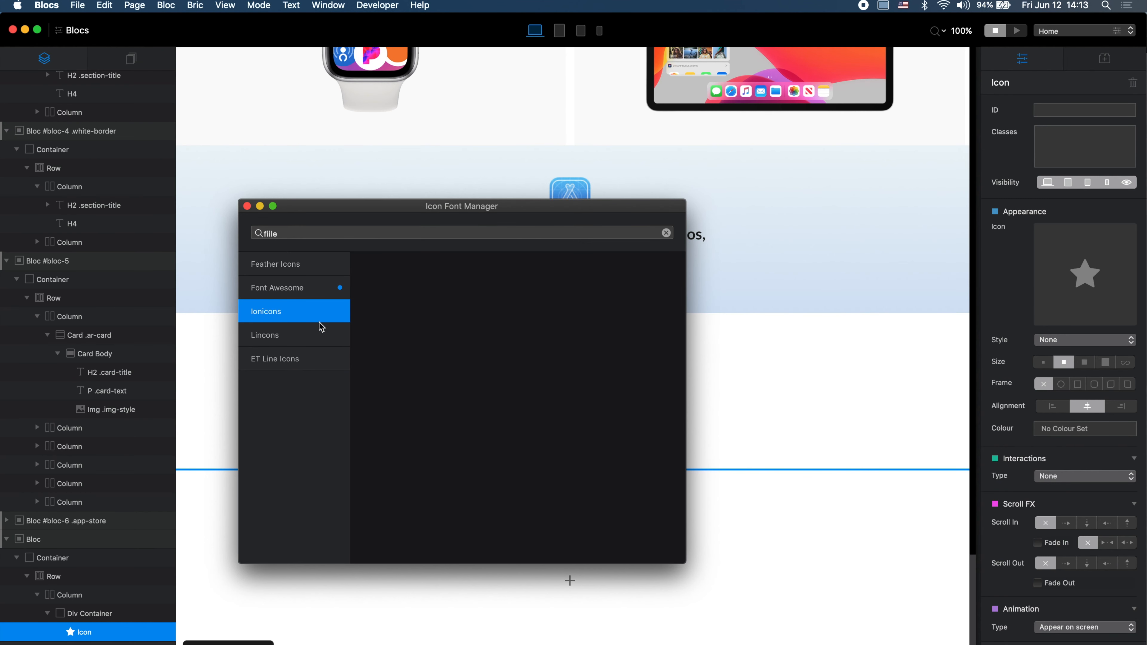
pyautogui.doubleClick(342, 237)
pyautogui.write('doc')
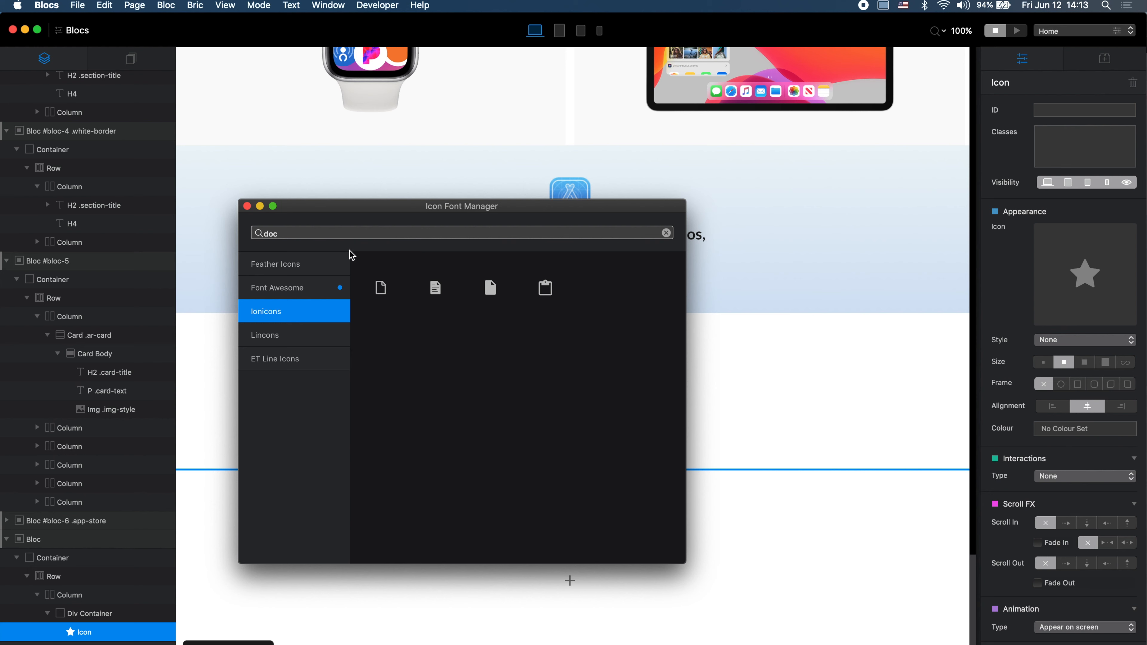
pyautogui.click(435, 288)
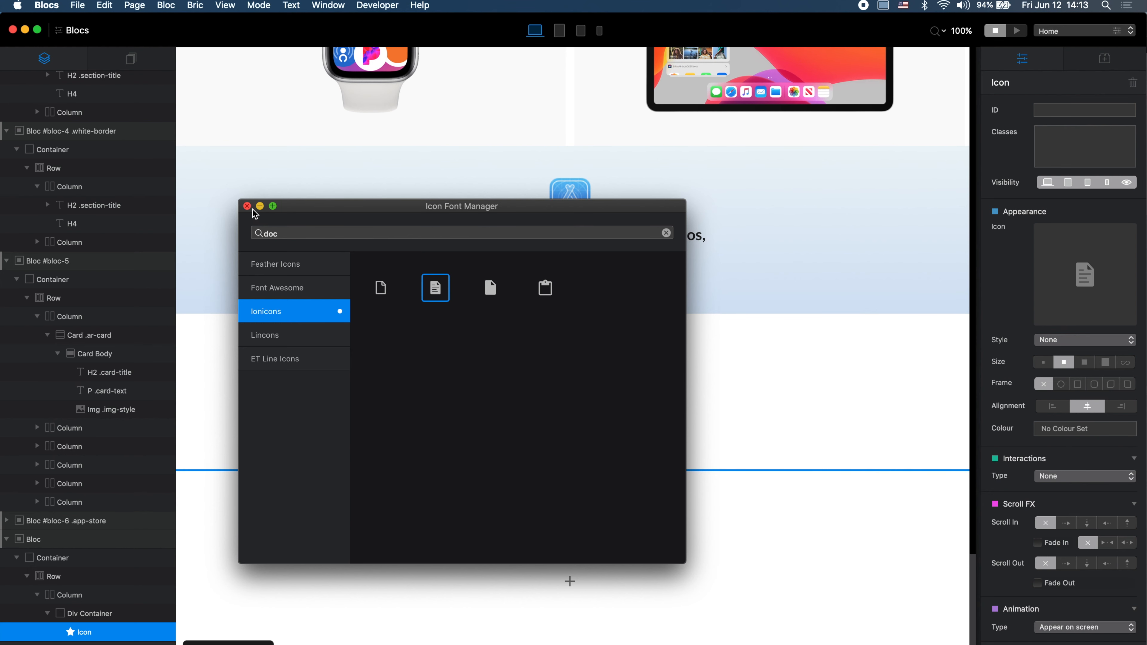
pyautogui.click(247, 206)
pyautogui.click(1083, 362)
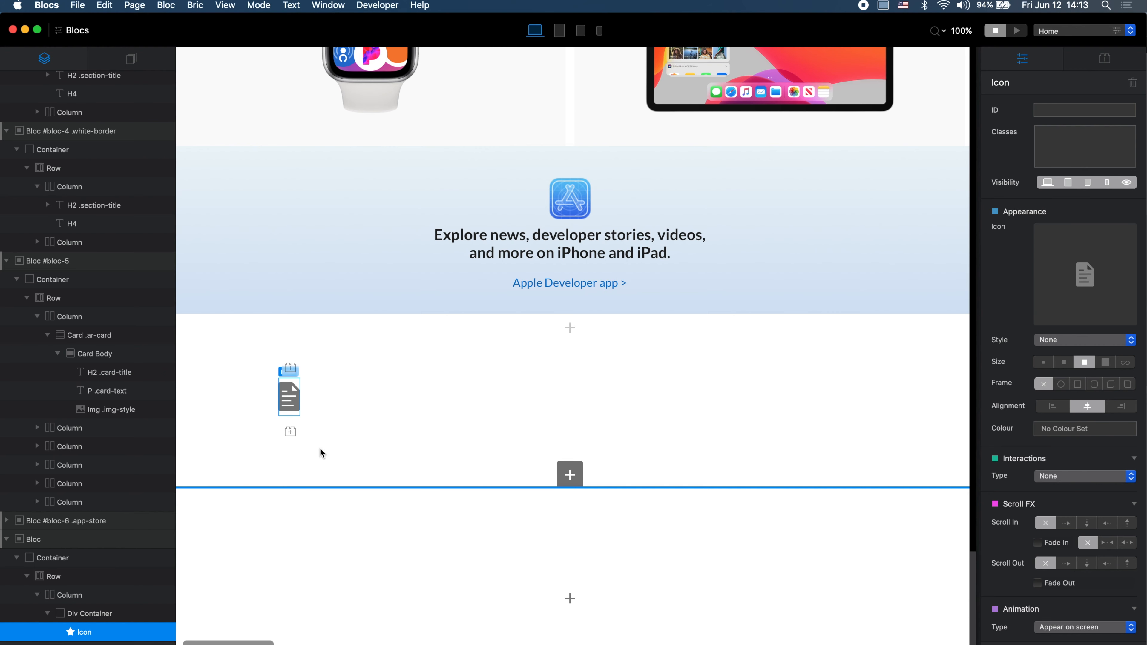
# Step: Add a Heading Four below the document icon with the text "News and Updates"
pyautogui.click(290, 431)
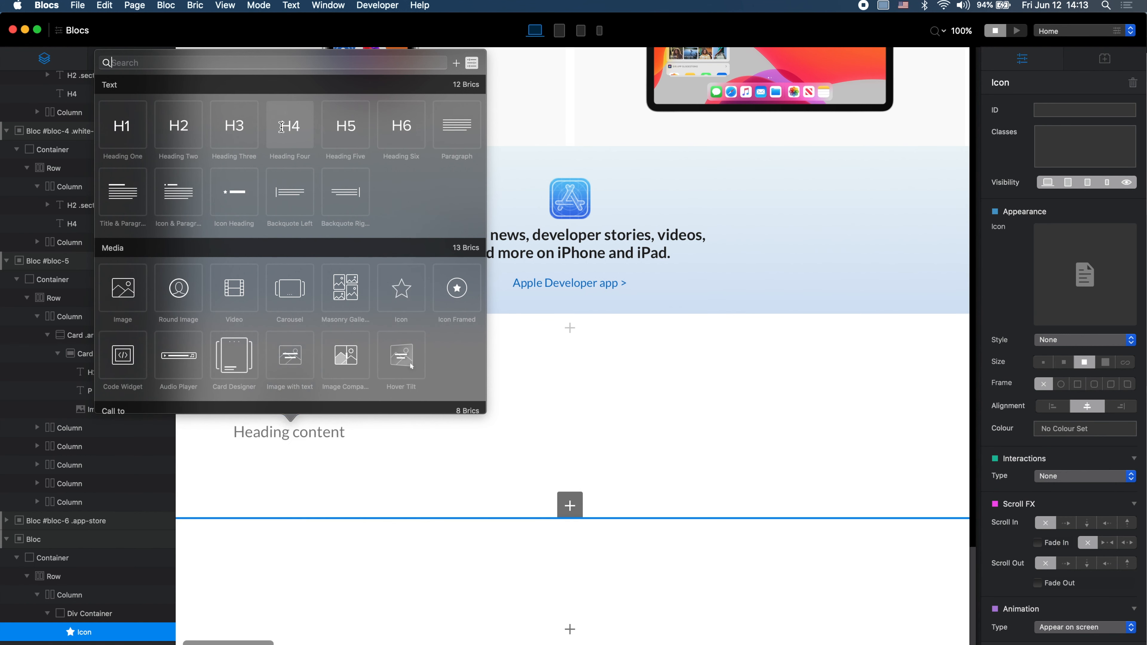
pyautogui.click(280, 128)
pyautogui.click(284, 434)
pyautogui.doubleClick(284, 433)
pyautogui.write('Ne')
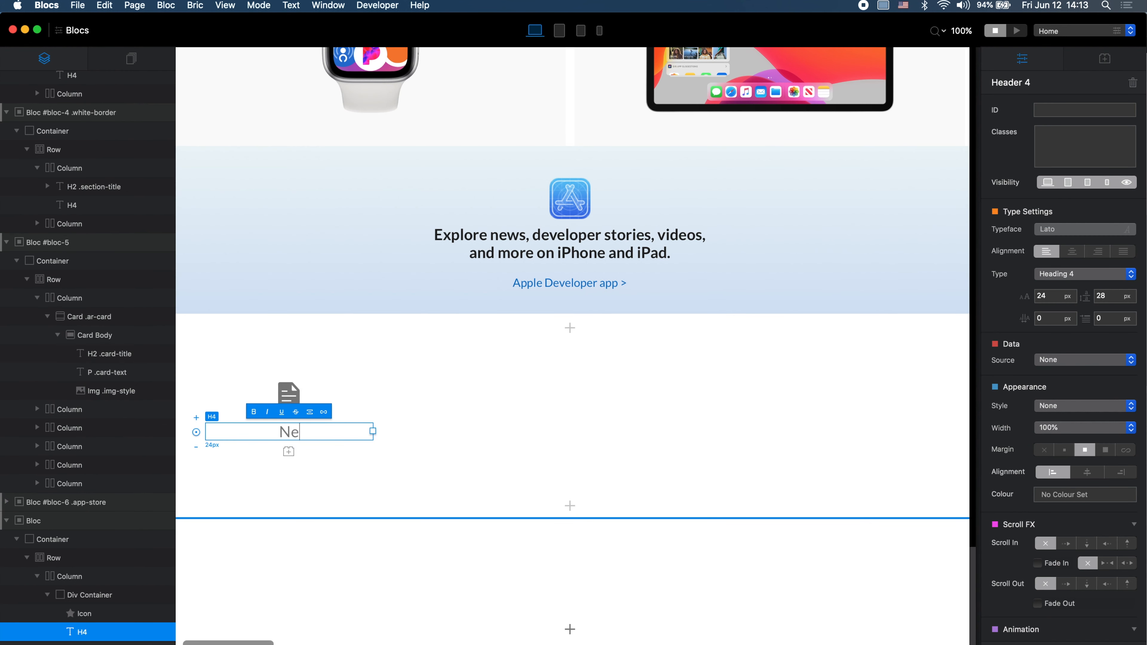
pyautogui.write('ws and update')
pyautogui.press('BackSpace')
pyautogui.press('BackSpace')
pyautogui.press('BackSpace')
pyautogui.press('BackSpace')
pyautogui.press('BackSpace')
pyautogui.press('BackSpace')
pyautogui.write('Updates')
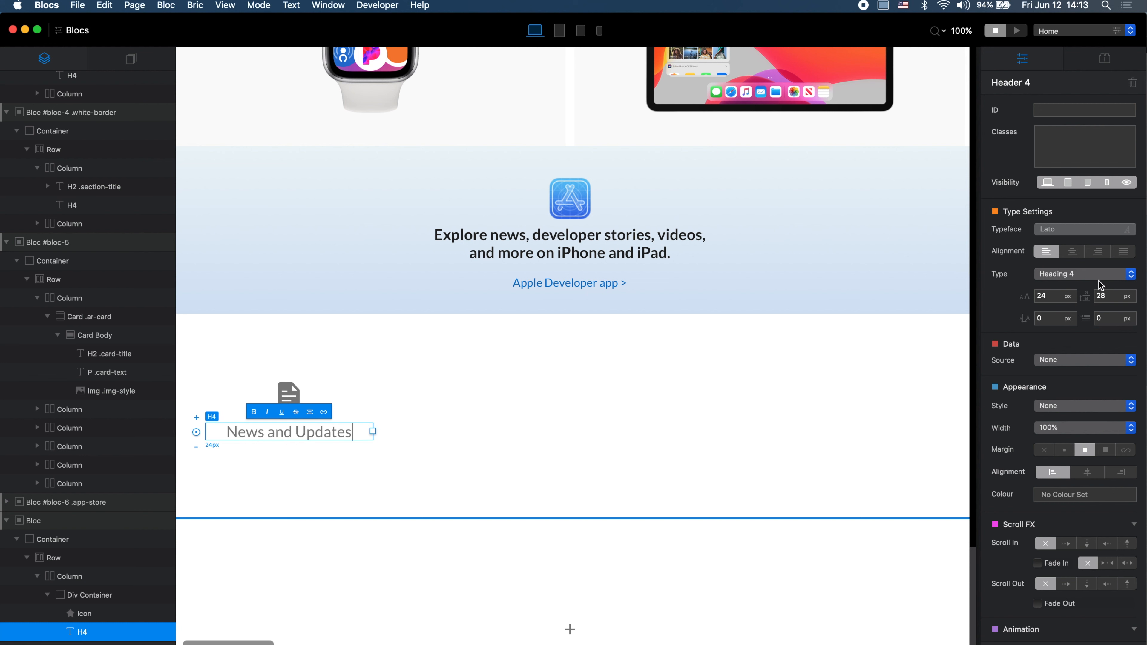
# Step: Change the "News and Updates" text type to Paragraph and make the whole text bold
pyautogui.click(1088, 274)
pyautogui.click(1076, 305)
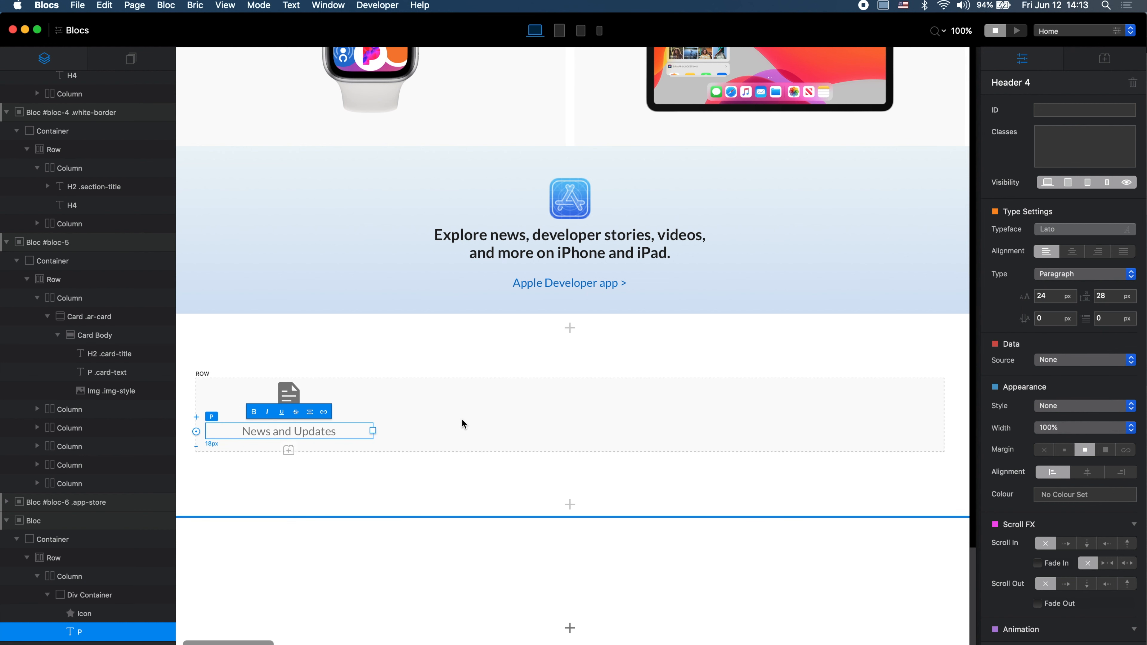
pyautogui.click(325, 429)
pyautogui.press('super+a')
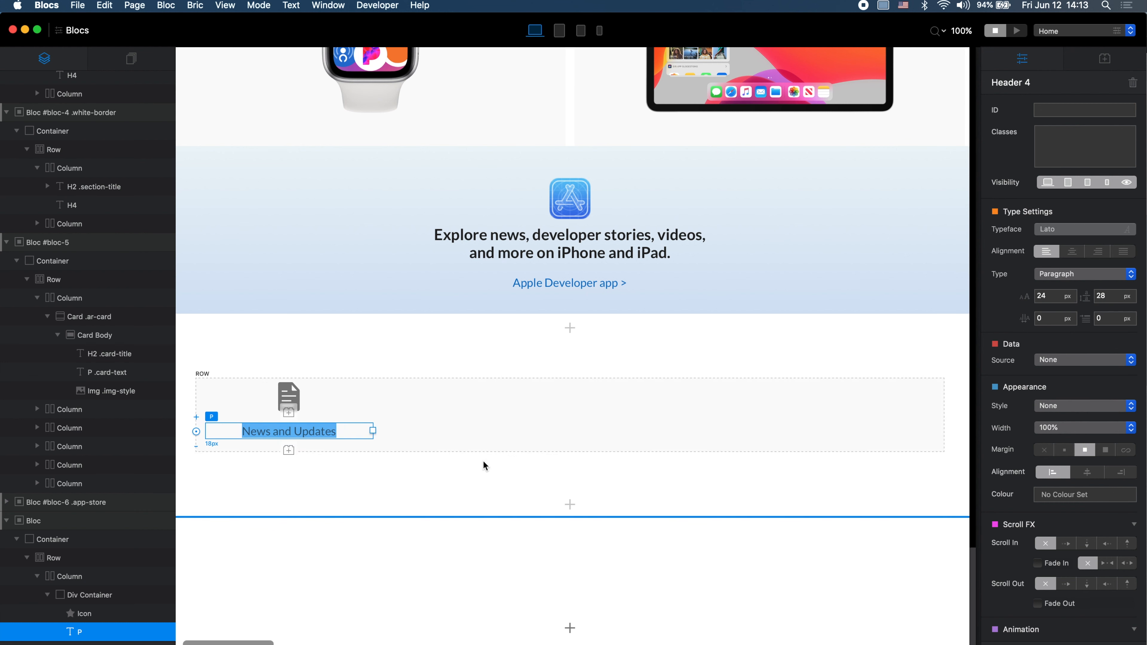
# Step: Set the colour of the "News and Updates" title to the black #000000 swatch
pyautogui.click(1092, 495)
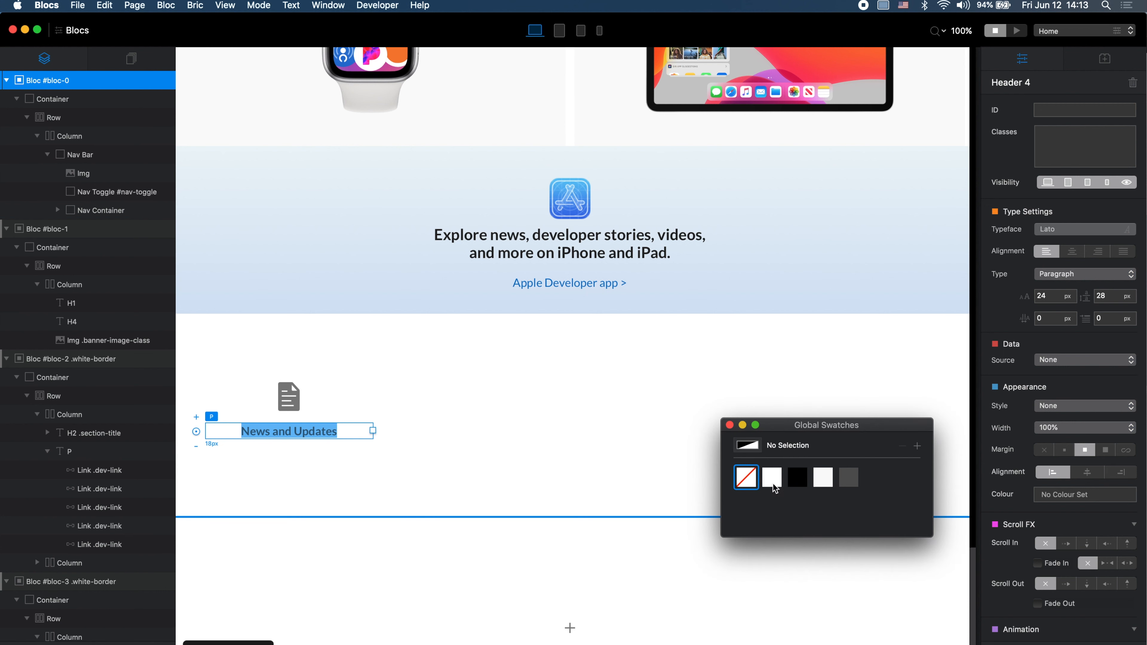
pyautogui.click(797, 477)
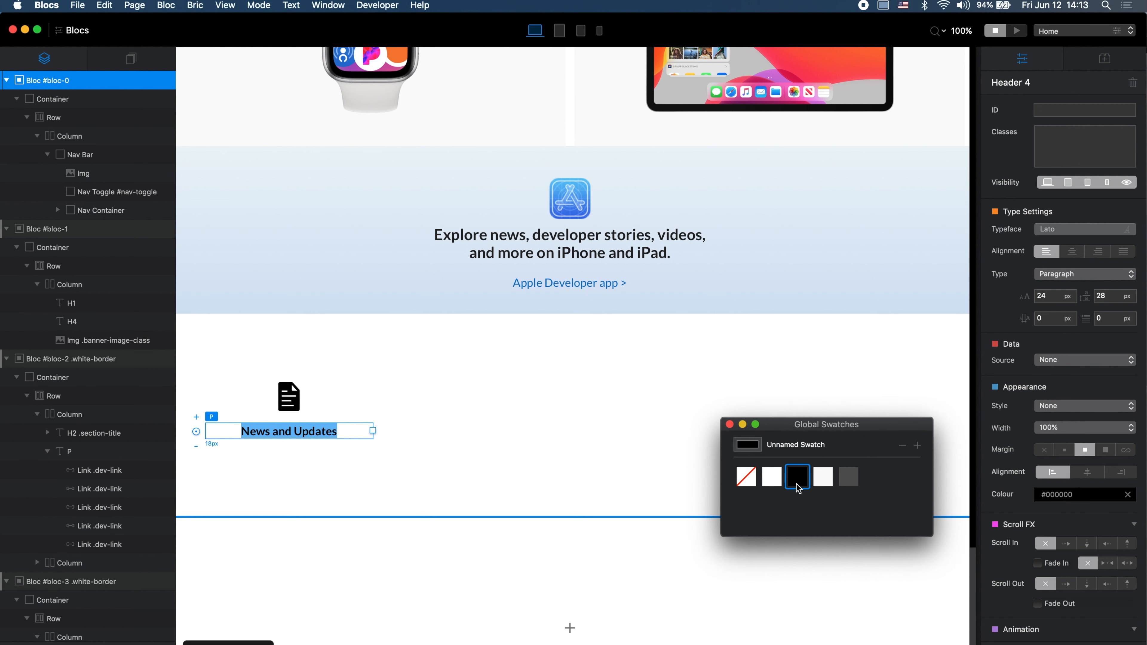
pyautogui.click(409, 393)
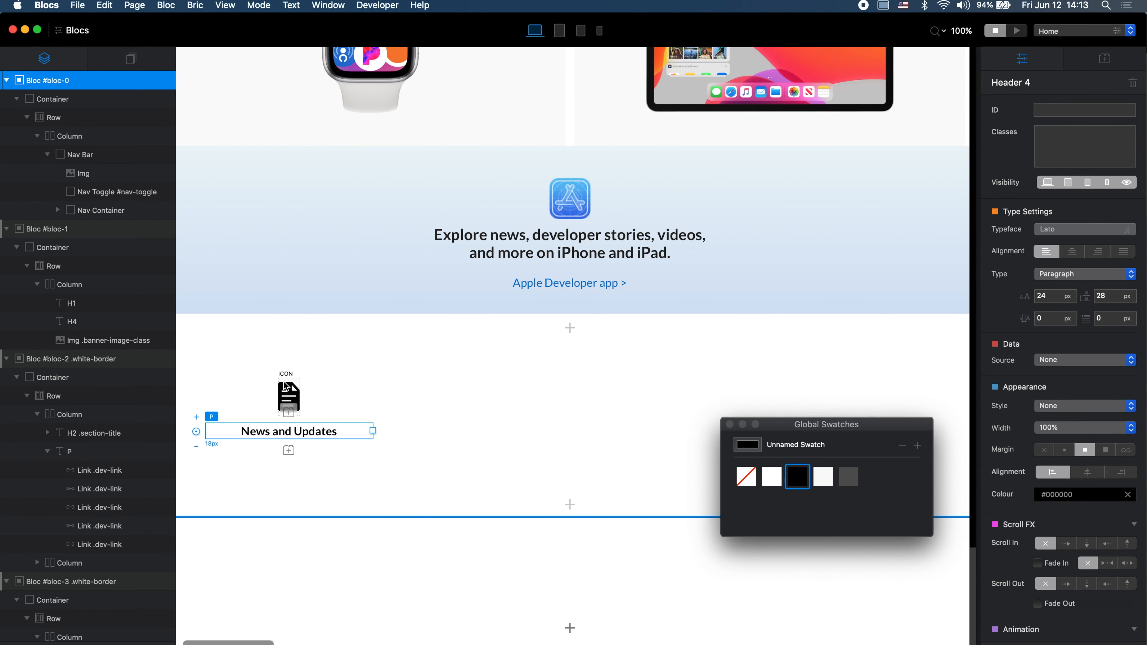
# Step: Colour the document icon with the #424242 swatch, compare it with Apple's icons in Safari and return to Blocs
pyautogui.click(296, 397)
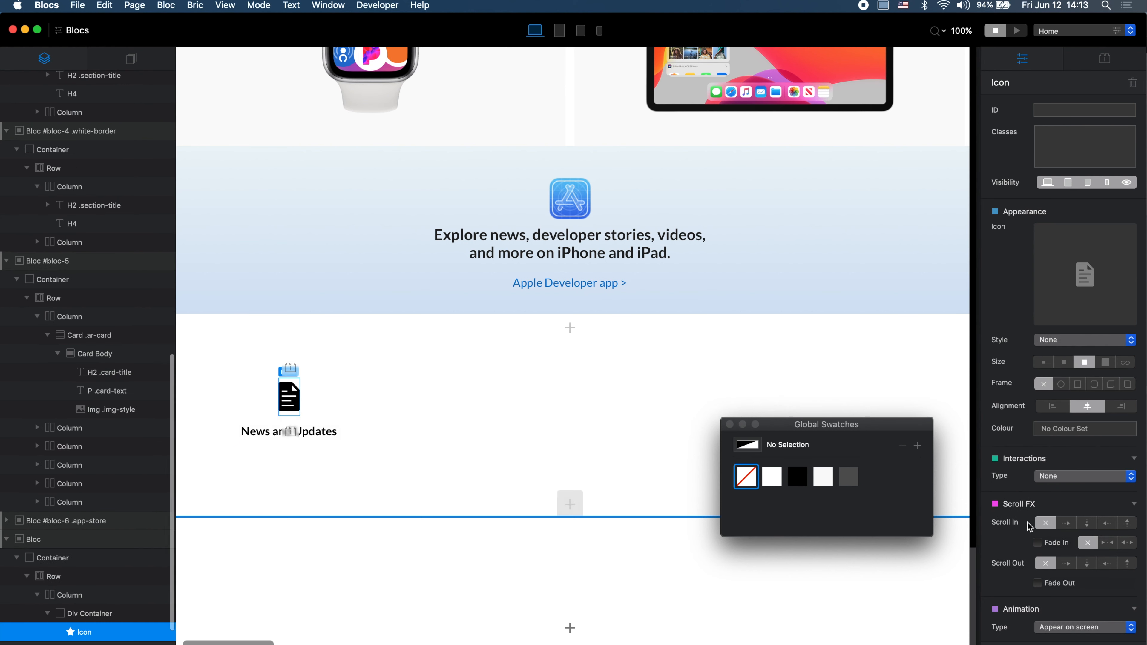
pyautogui.click(843, 484)
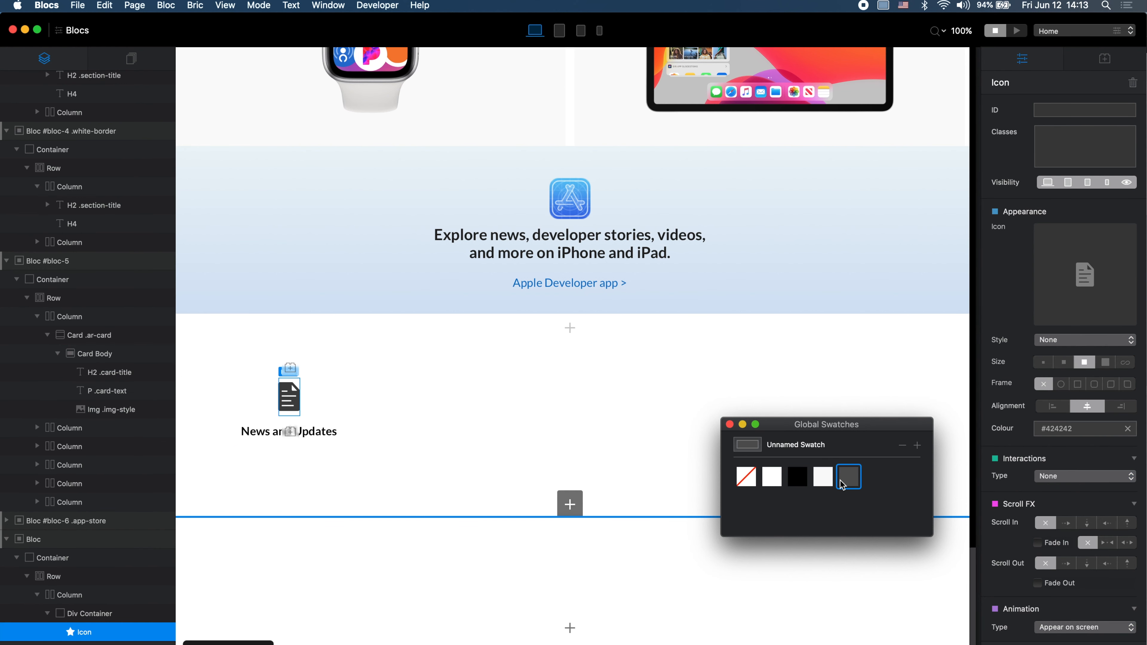
pyautogui.click(730, 424)
pyautogui.press('super+Tab')
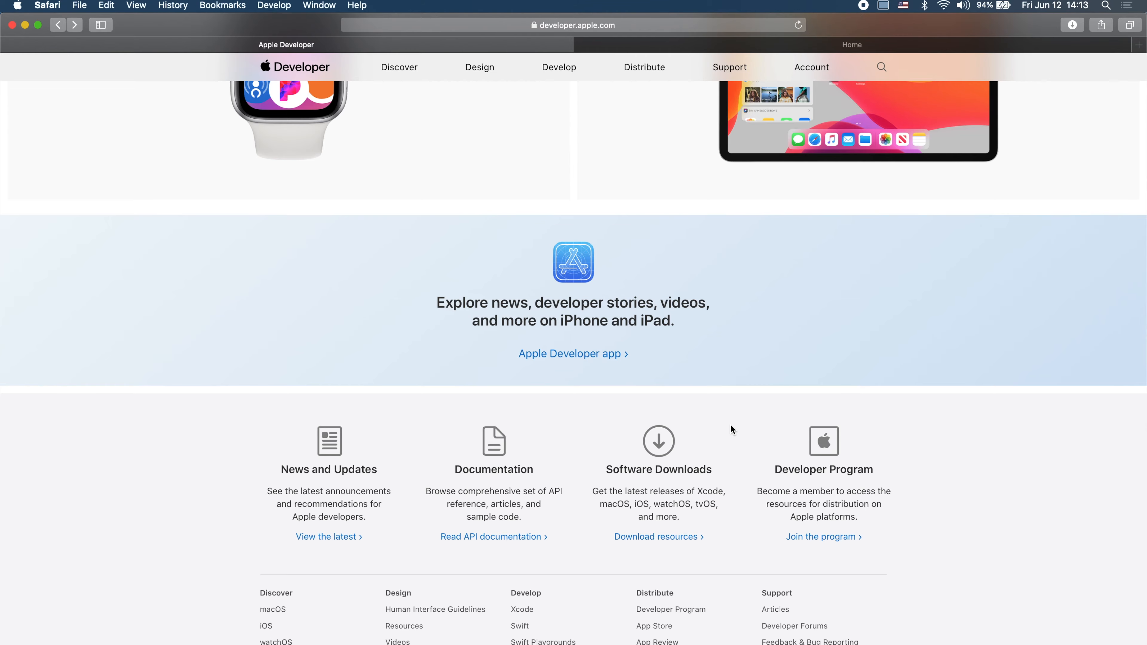
pyautogui.press('super+Tab')
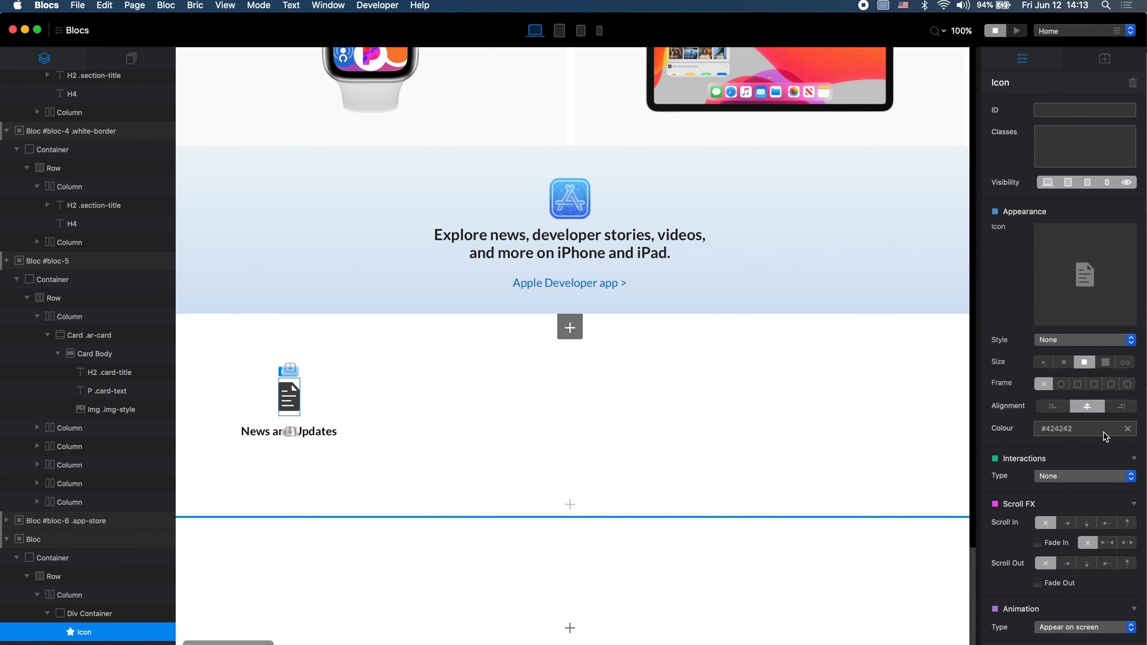
# Step: Add a new global swatch for the document icon and set it to the Nickel crayon, #929292
pyautogui.click(1088, 437)
pyautogui.click(919, 445)
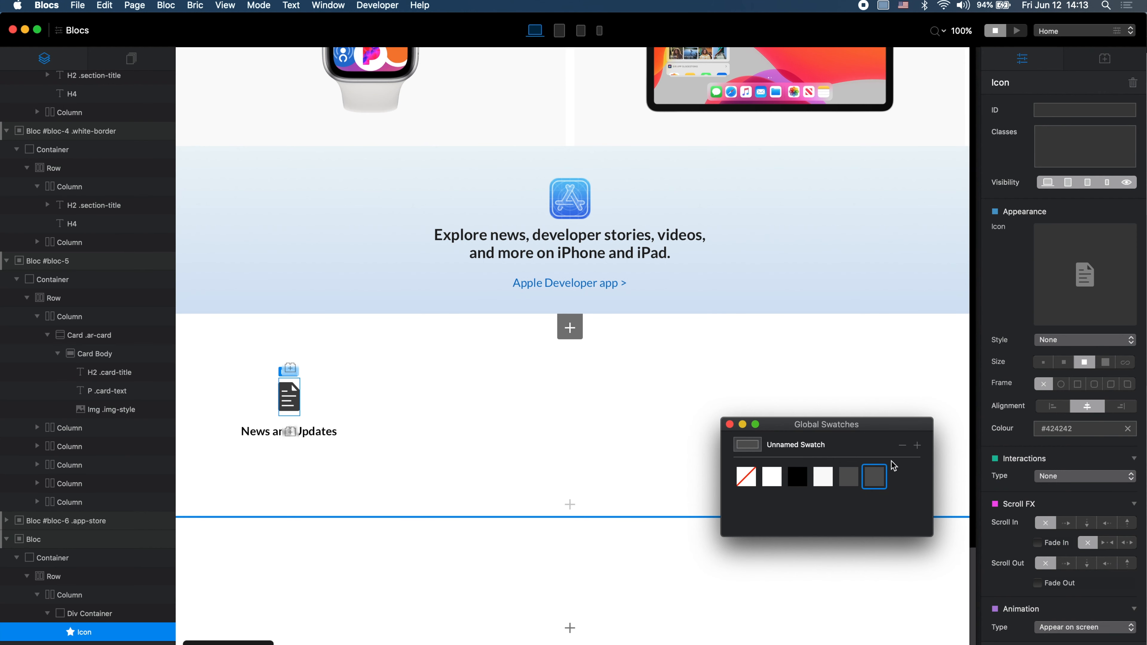
pyautogui.doubleClick(873, 468)
pyautogui.scroll(-1, 616, 475)
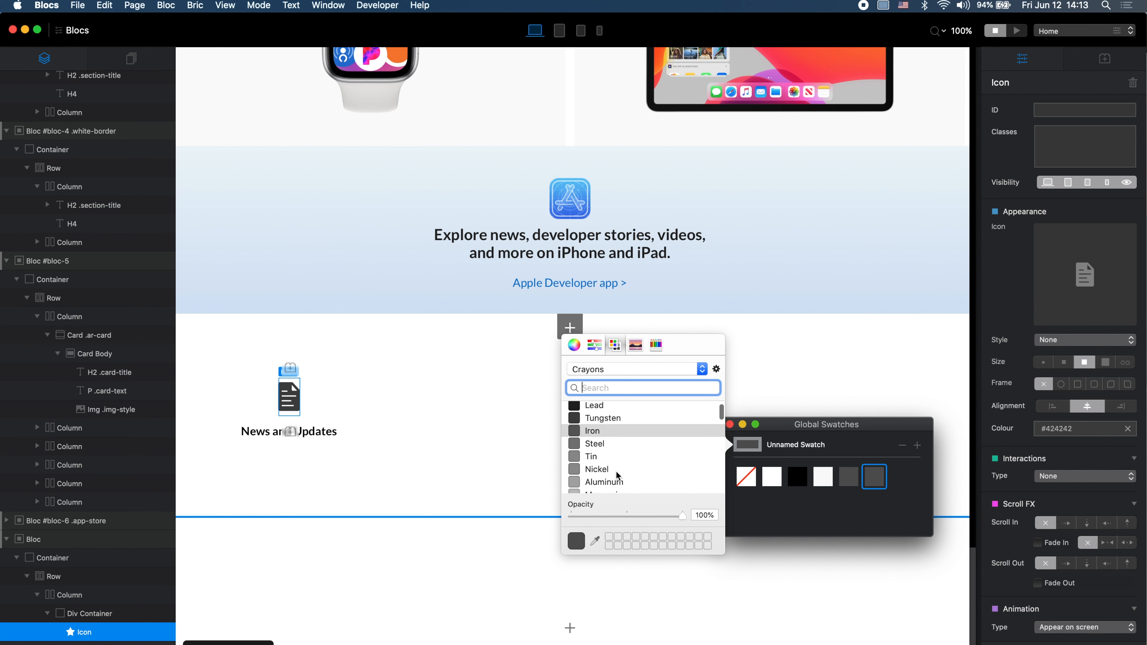
pyautogui.click(618, 472)
pyautogui.click(729, 424)
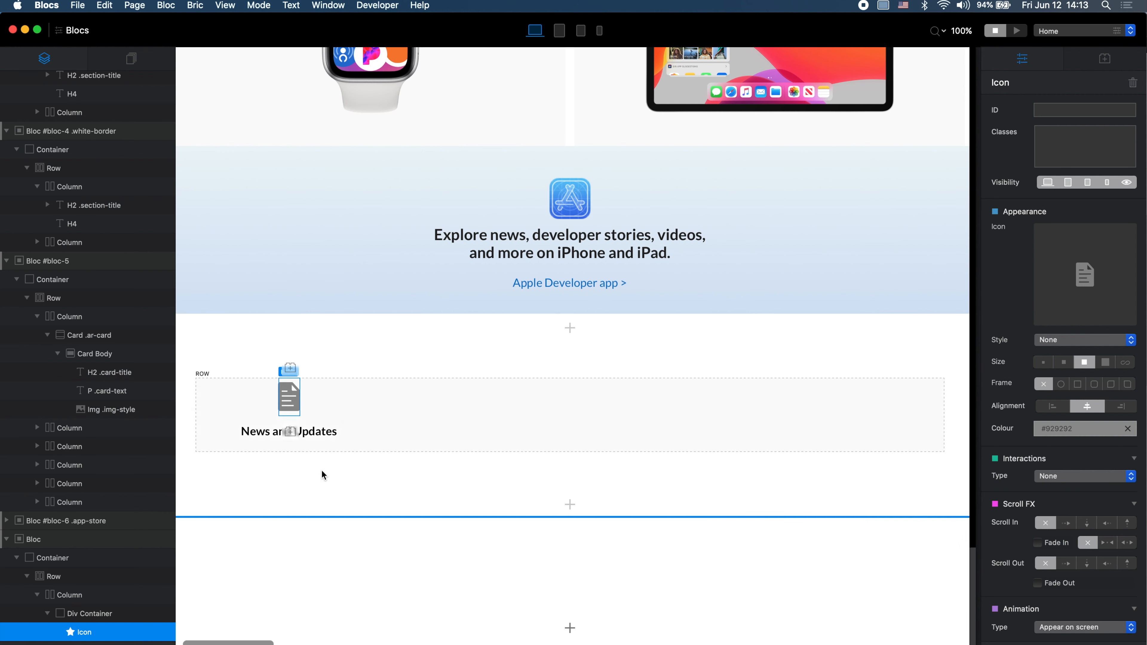
# Step: Check Apple's News and Updates item in Safari, and in Blocs add a Paragraph below the title with its placeholder text cut after "Aenean massa."
pyautogui.press('super+Tab')
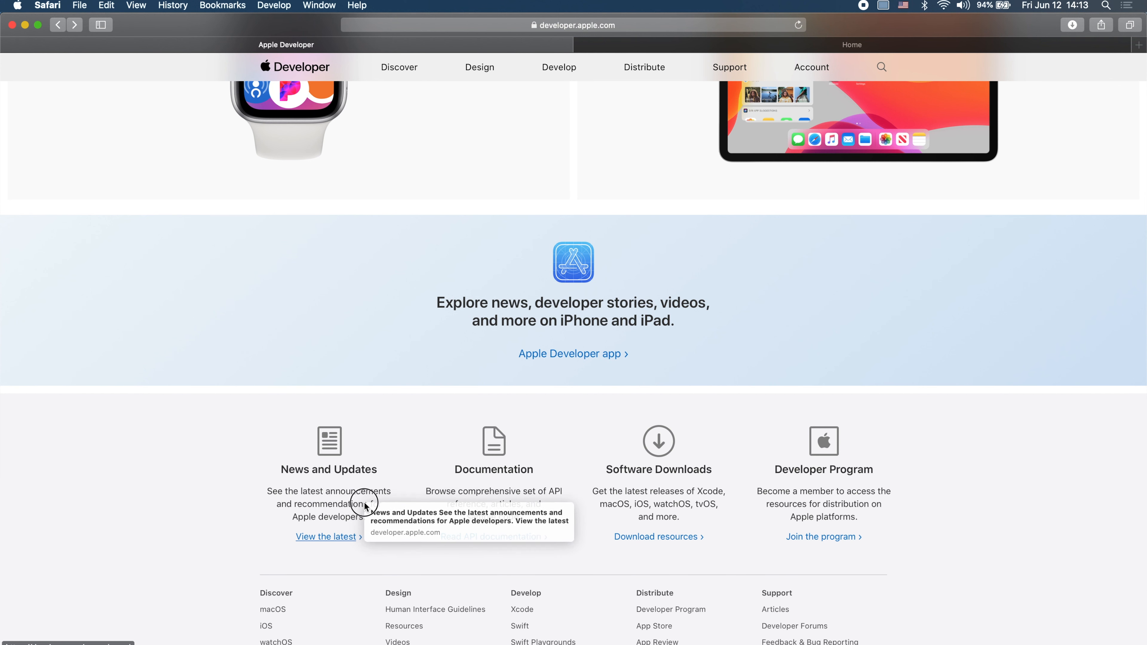
pyautogui.press('super+Tab')
pyautogui.click(306, 449)
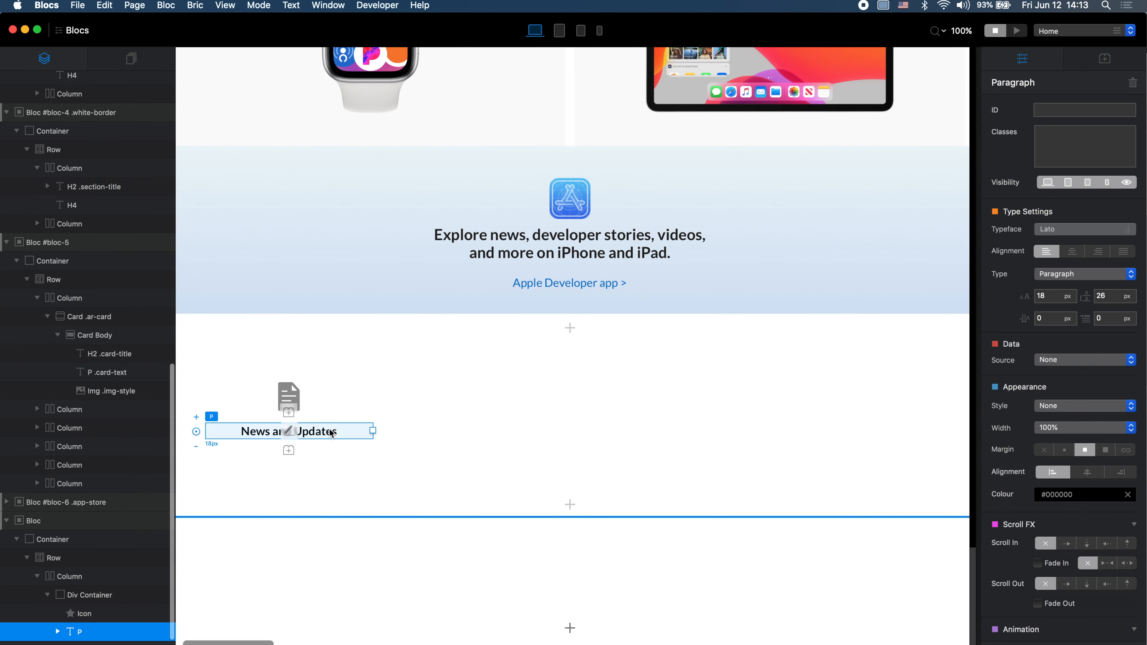
pyautogui.click(289, 450)
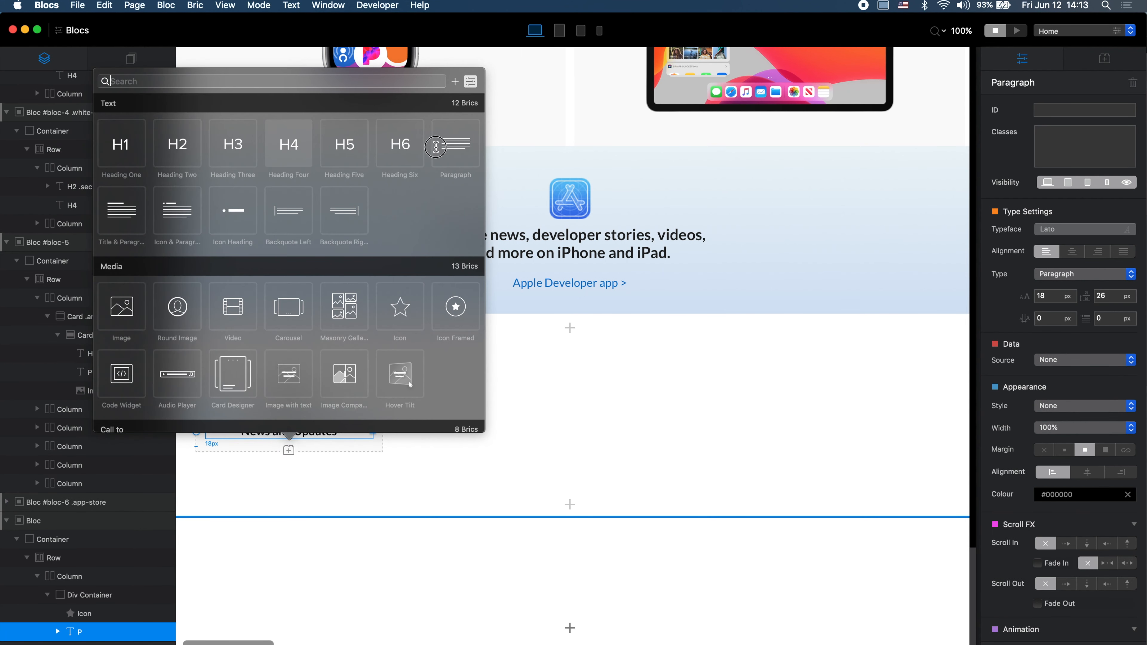
pyautogui.click(436, 146)
pyautogui.doubleClick(336, 505)
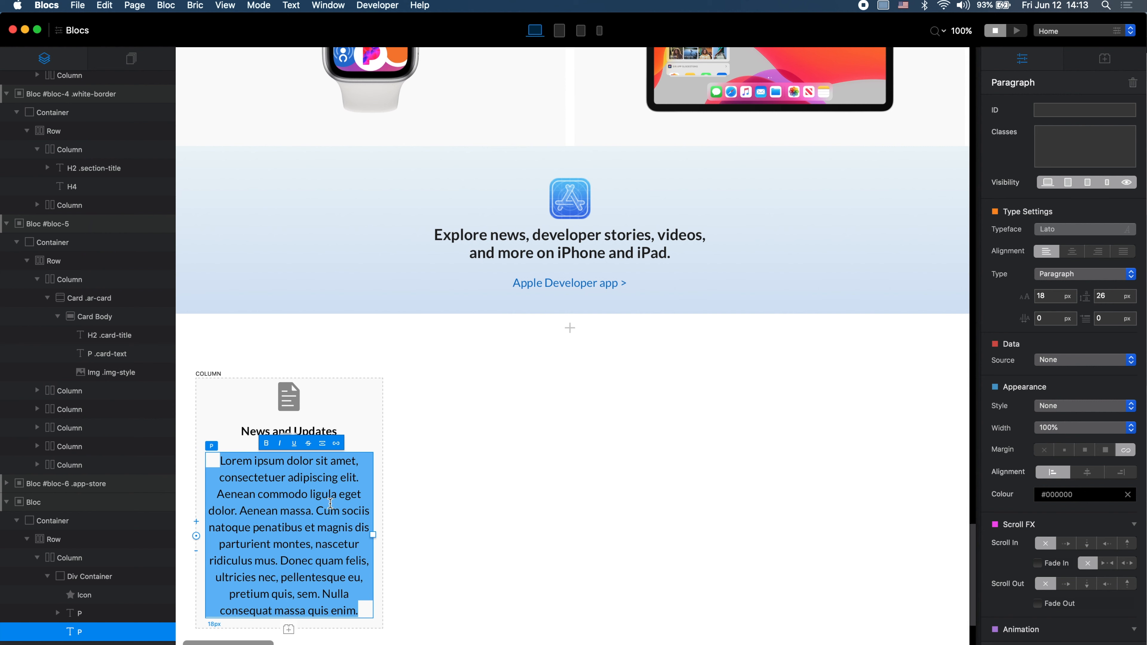
pyautogui.click(323, 495)
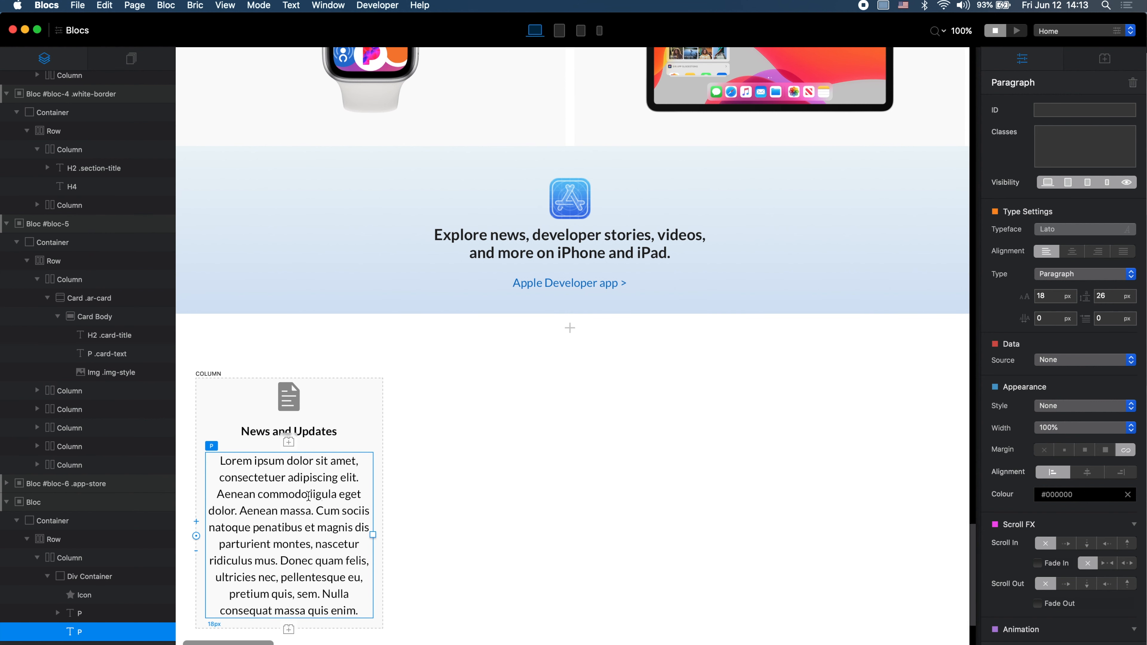
pyautogui.press('shift+super+Down')
pyautogui.press('BackSpace')
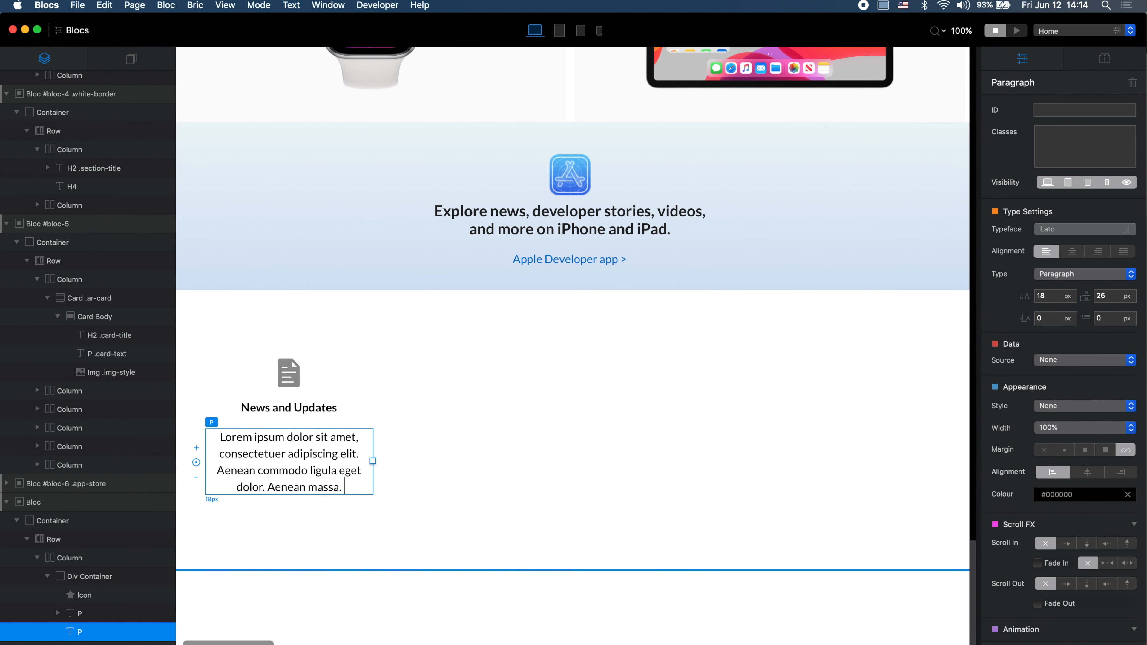
# Step: Reduce the placeholder paragraph's text size to 14 px and set its p-style class to a 20 px line height
pyautogui.click(196, 477)
pyautogui.click(194, 487)
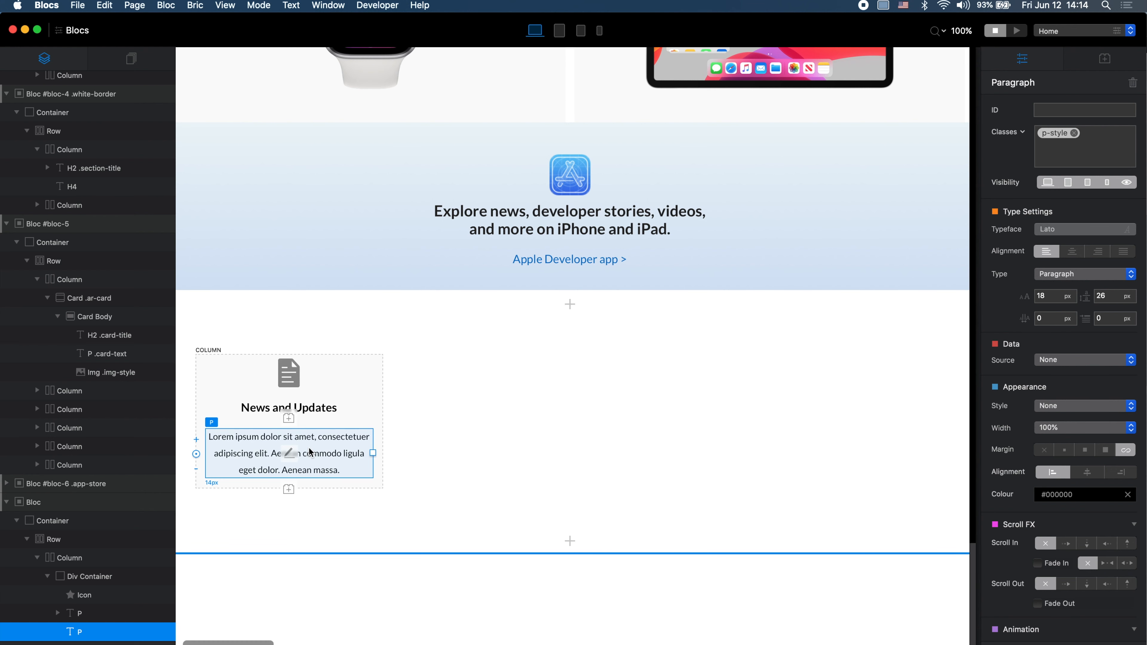
pyautogui.doubleClick(1052, 133)
pyautogui.click(829, 411)
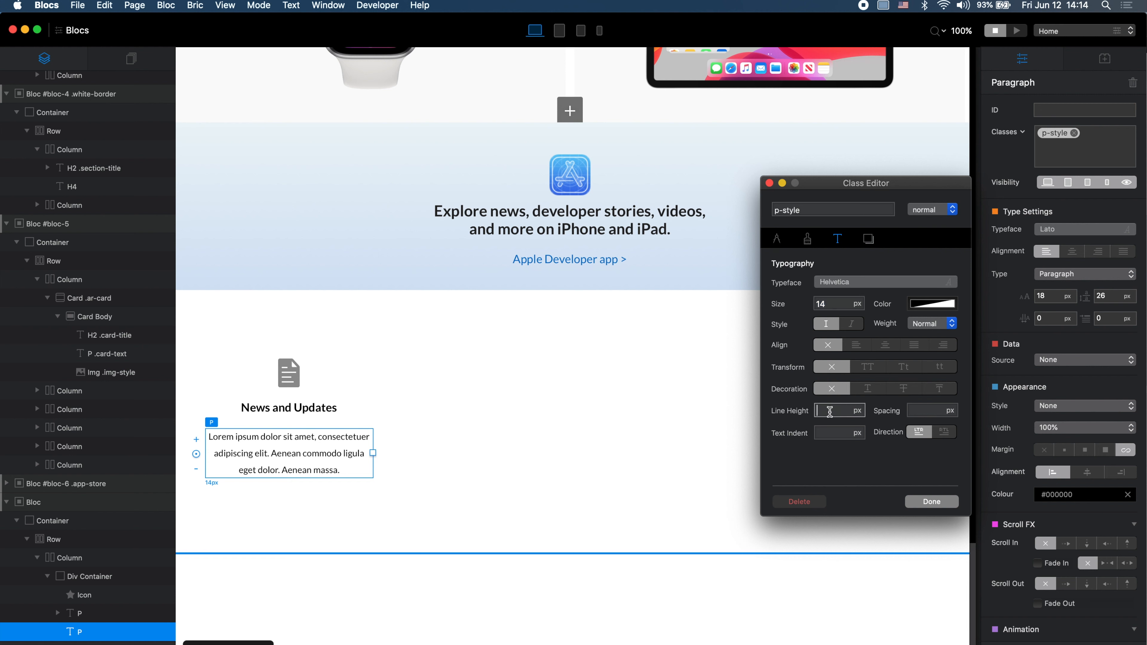
pyautogui.write('20')
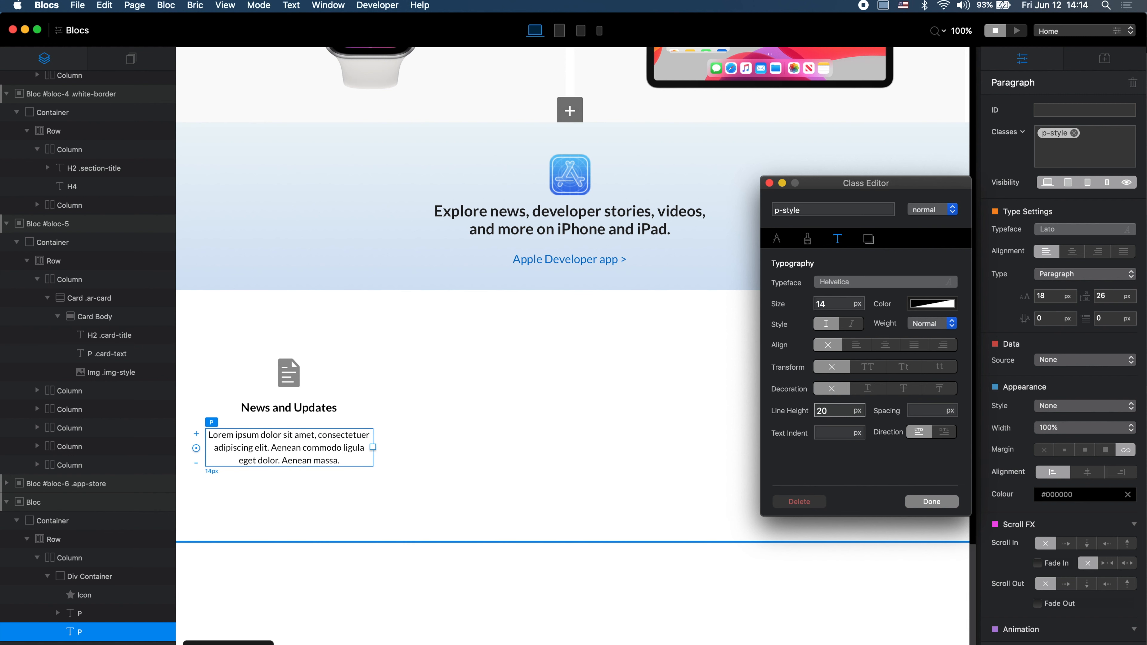
pyautogui.click(929, 502)
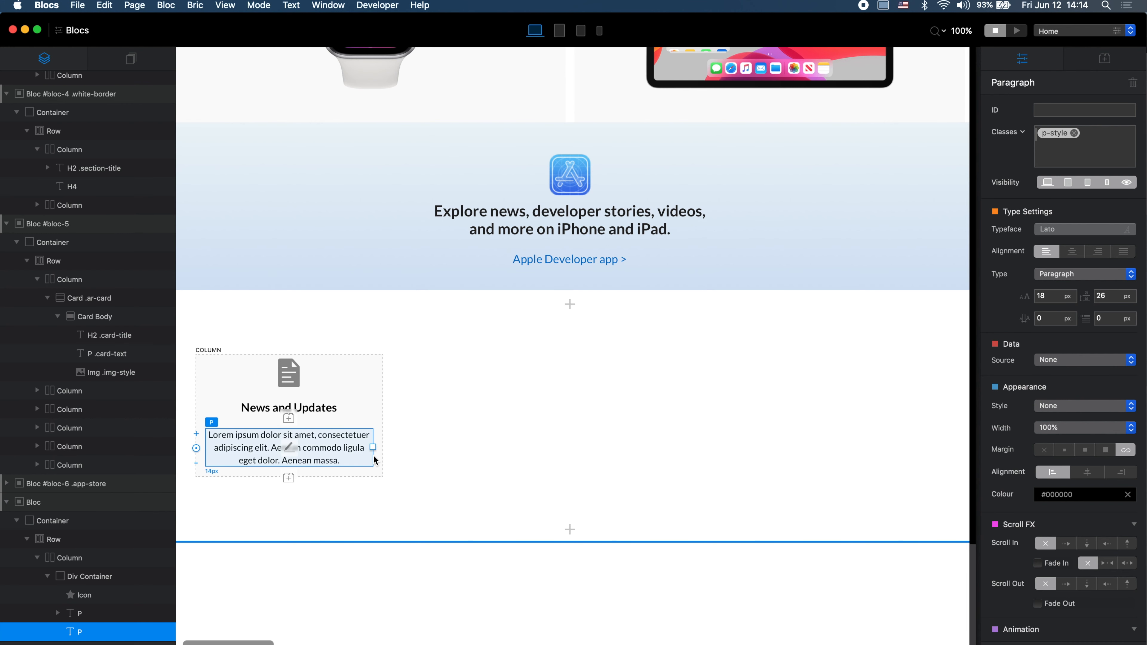
# Step: Narrow the placeholder paragraph below News and Updates to about 85% width and delete "Aenean massa." from its end
pyautogui.moveTo(372, 446); pyautogui.dragTo(291, 473)
pyautogui.click(303, 454)
pyautogui.doubleClick(313, 458)
pyautogui.click(315, 460)
pyautogui.press('BackSpace')
pyautogui.doubleClick(1061, 132)
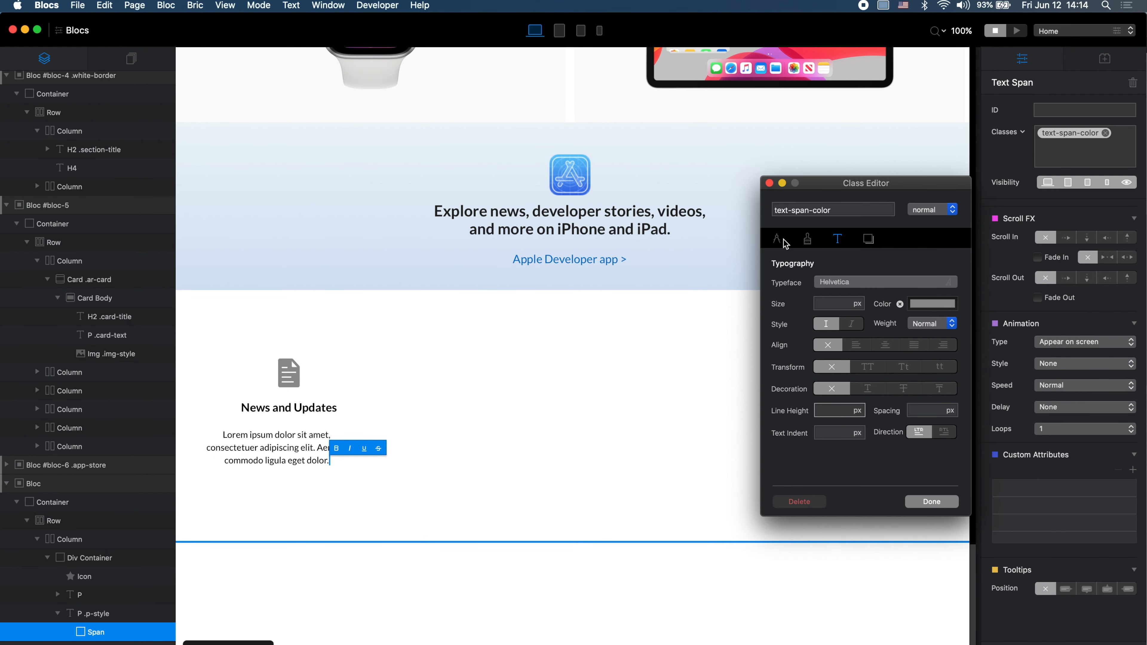
pyautogui.click(783, 241)
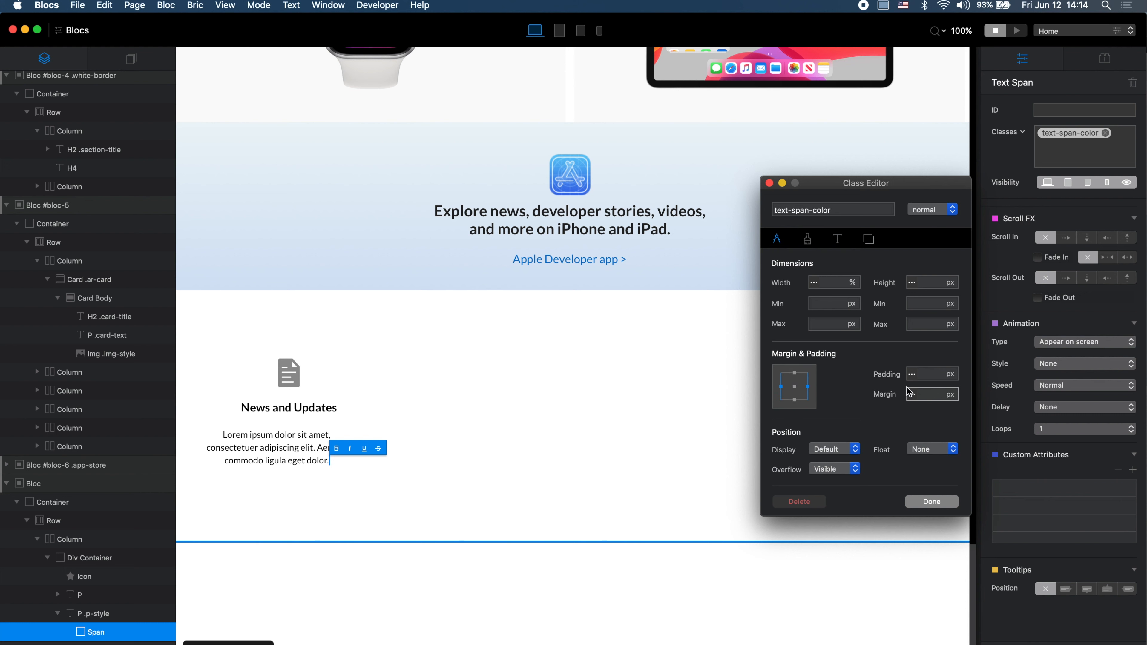
pyautogui.write('auto')
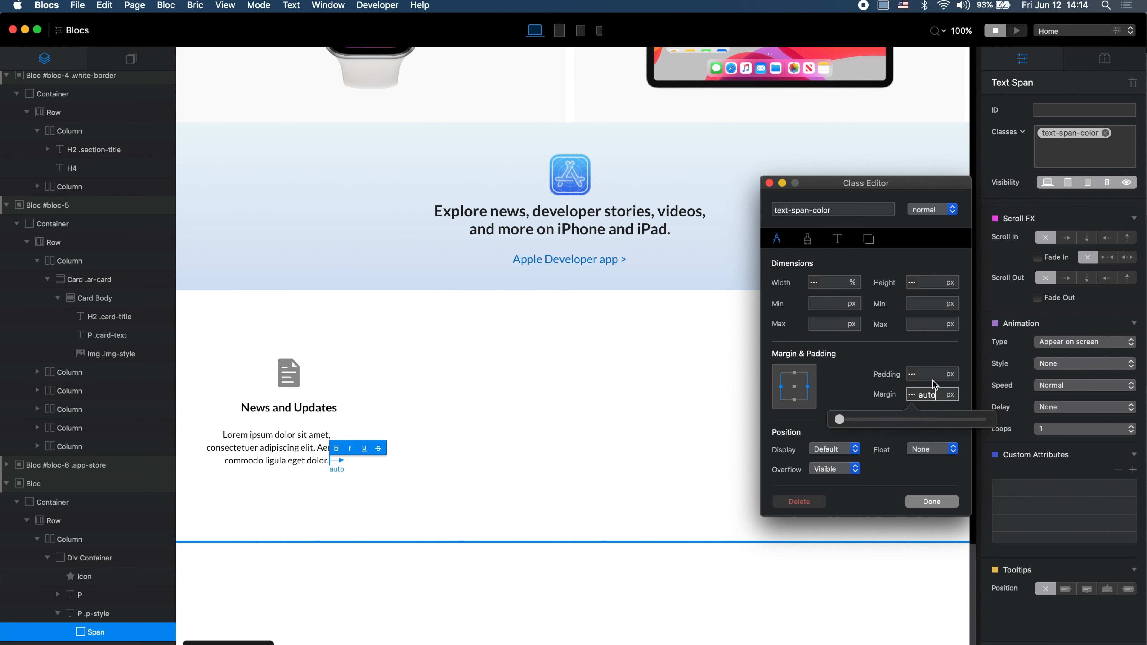
pyautogui.click(769, 183)
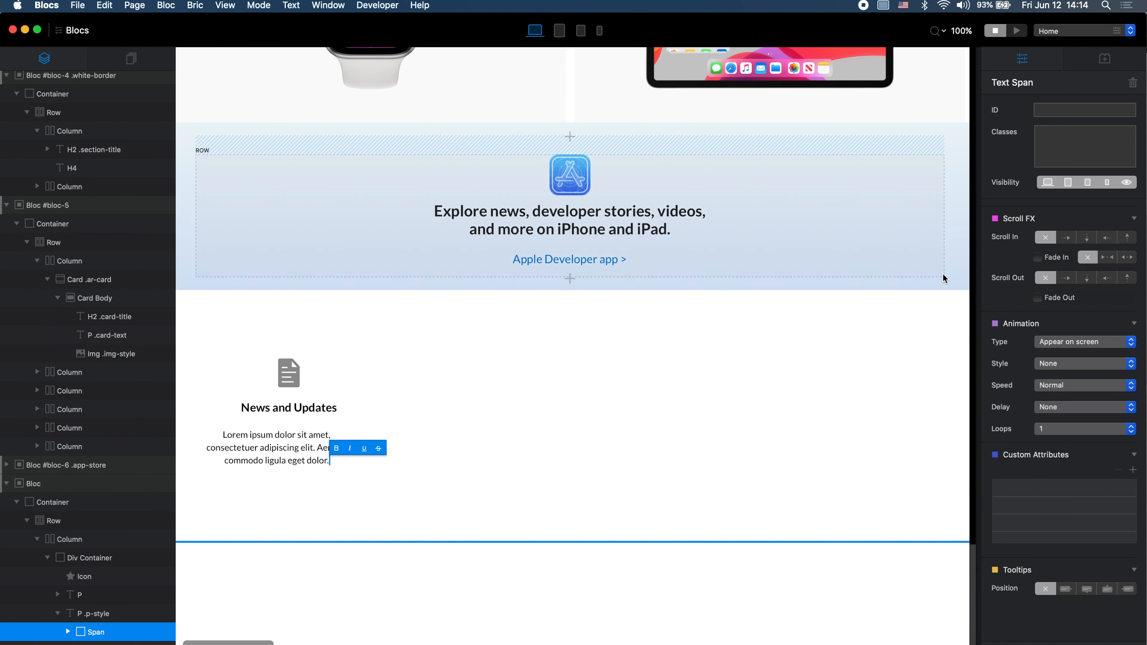
# Step: Centre the narrowed paragraph by setting the left and right margins of its p-style class to auto
pyautogui.click(530, 449)
pyautogui.click(329, 435)
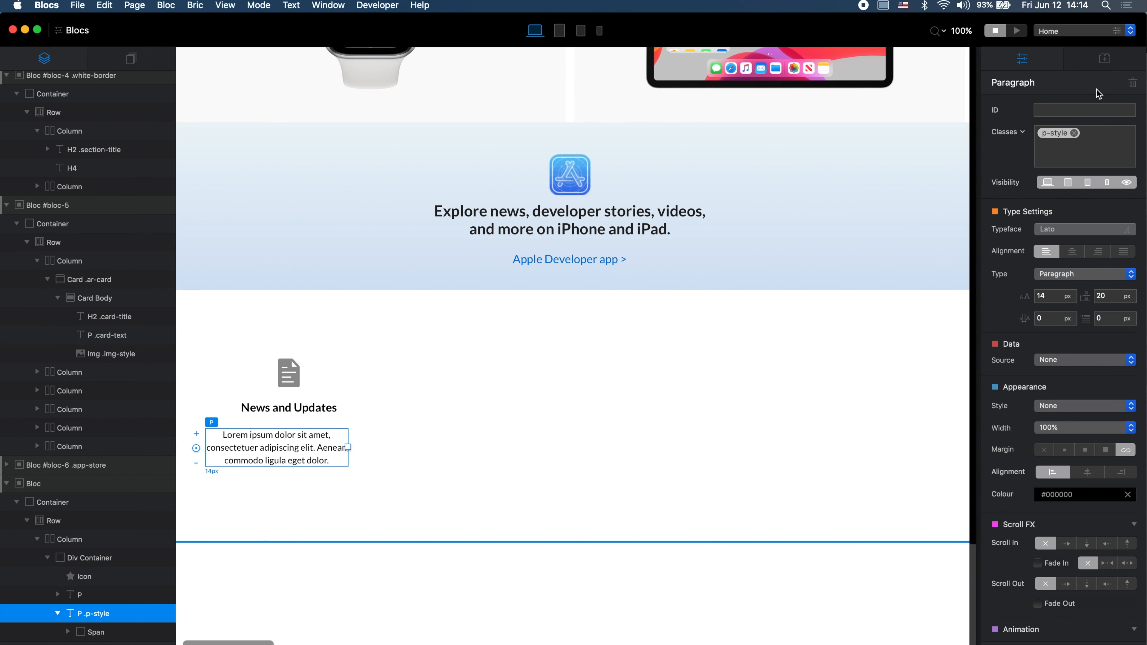
pyautogui.doubleClick(1060, 133)
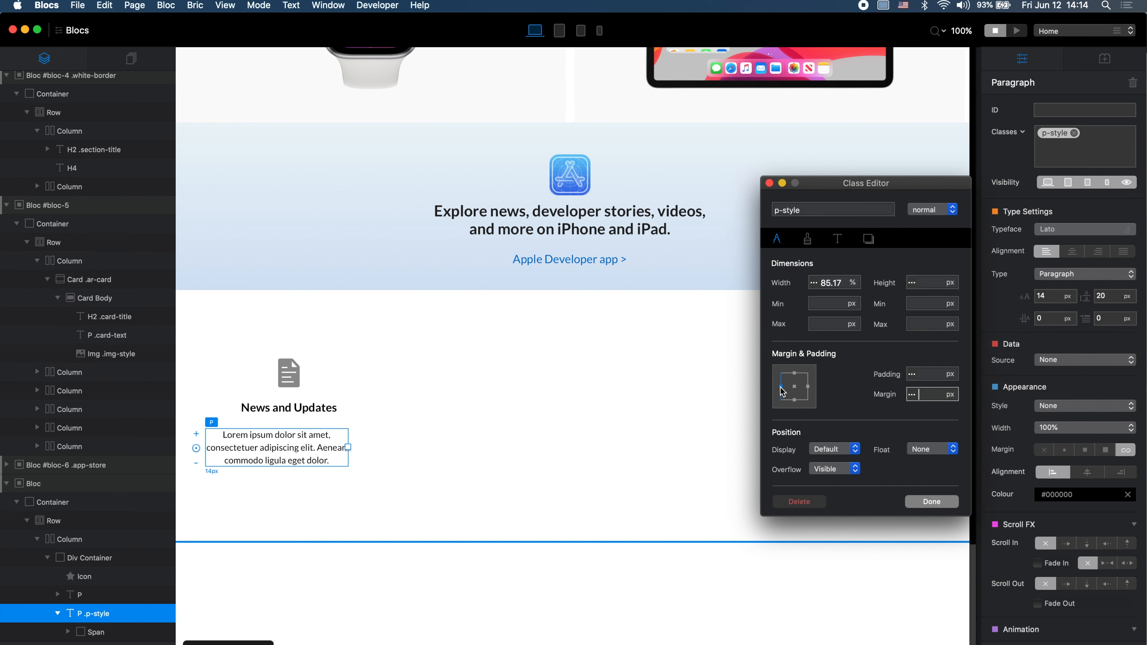
pyautogui.click(926, 390)
pyautogui.write('auto')
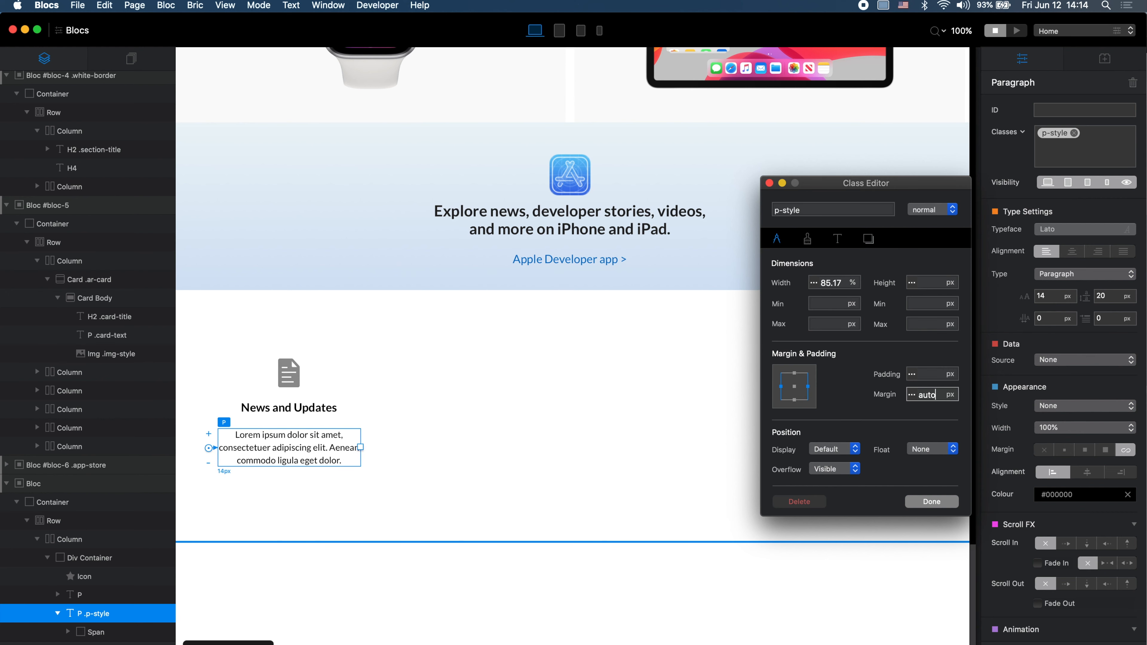
pyautogui.click(939, 503)
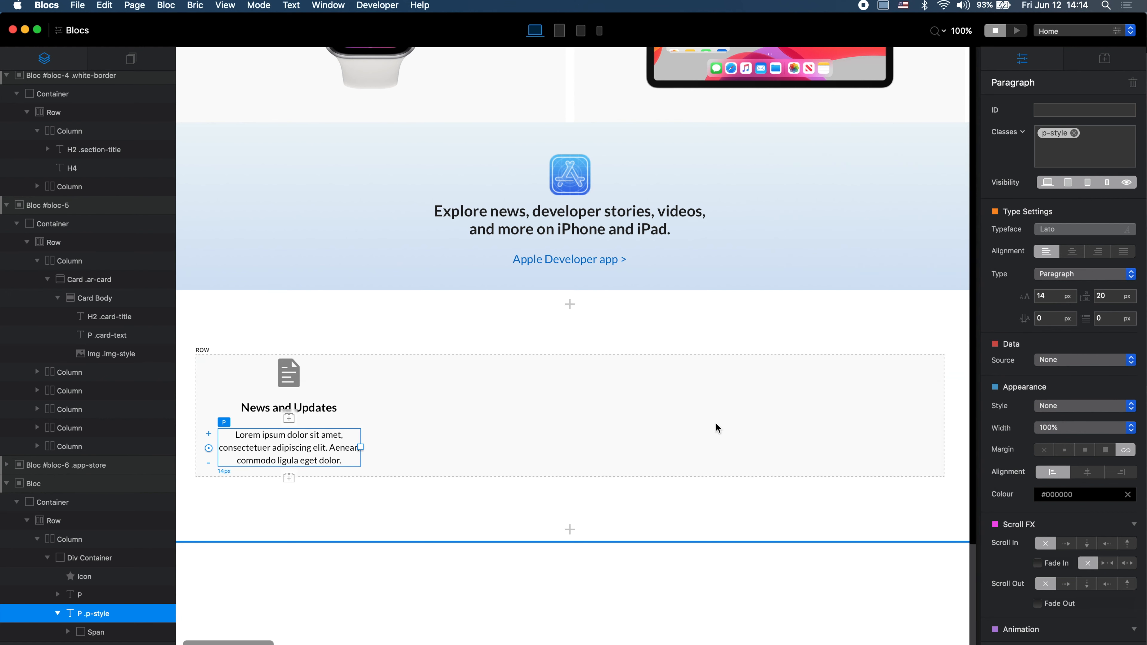
# Step: Duplicate the placeholder paragraph, check Apple's link wording in Safari, and replace the copy's text in Blocs with "View the Latest >"
pyautogui.press('super+Tab')
pyautogui.press('super+Tab')
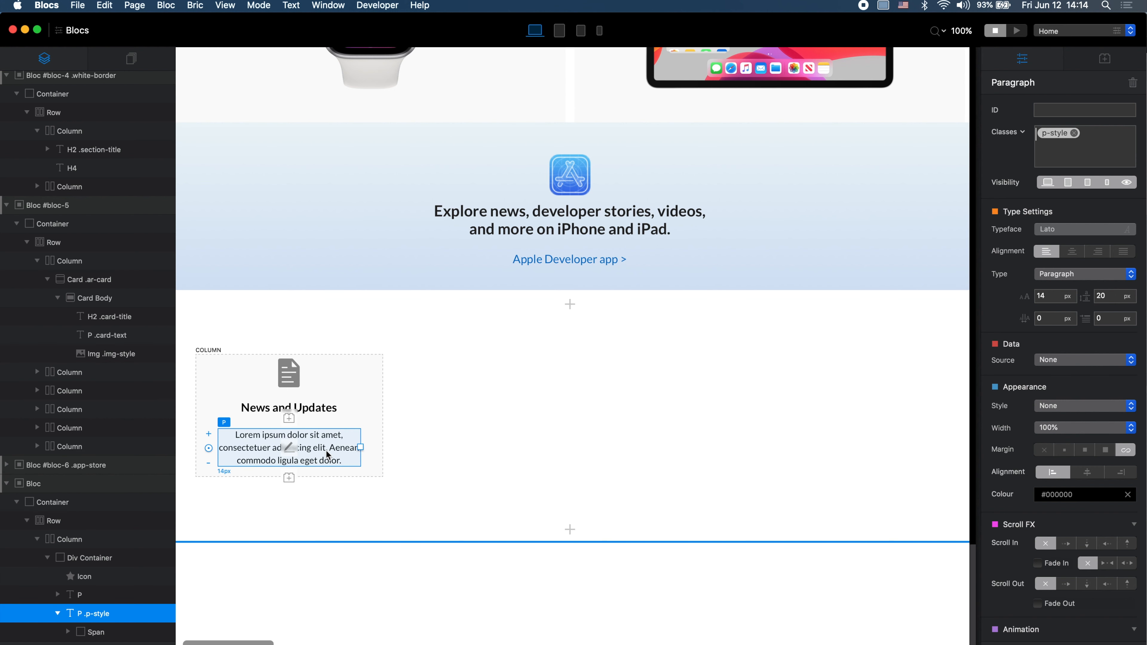
pyautogui.scroll(-3, 299, 473)
pyautogui.press('super+d')
pyautogui.doubleClick(315, 386)
pyautogui.press('super+Tab')
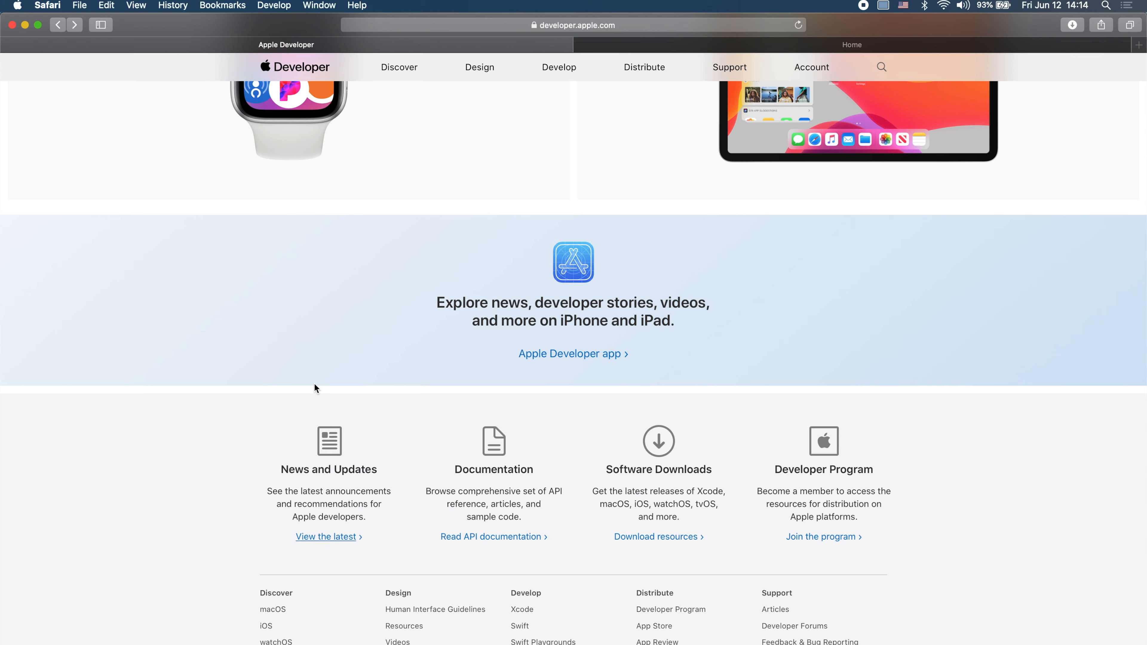
pyautogui.press('super+Tab')
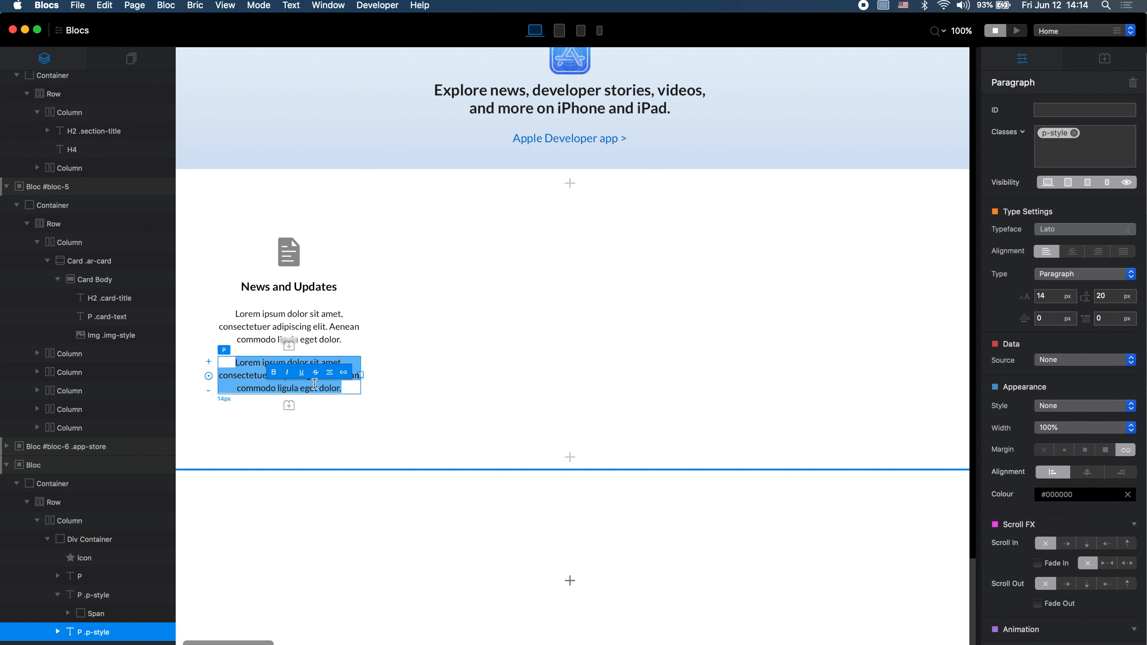
pyautogui.write('View the La')
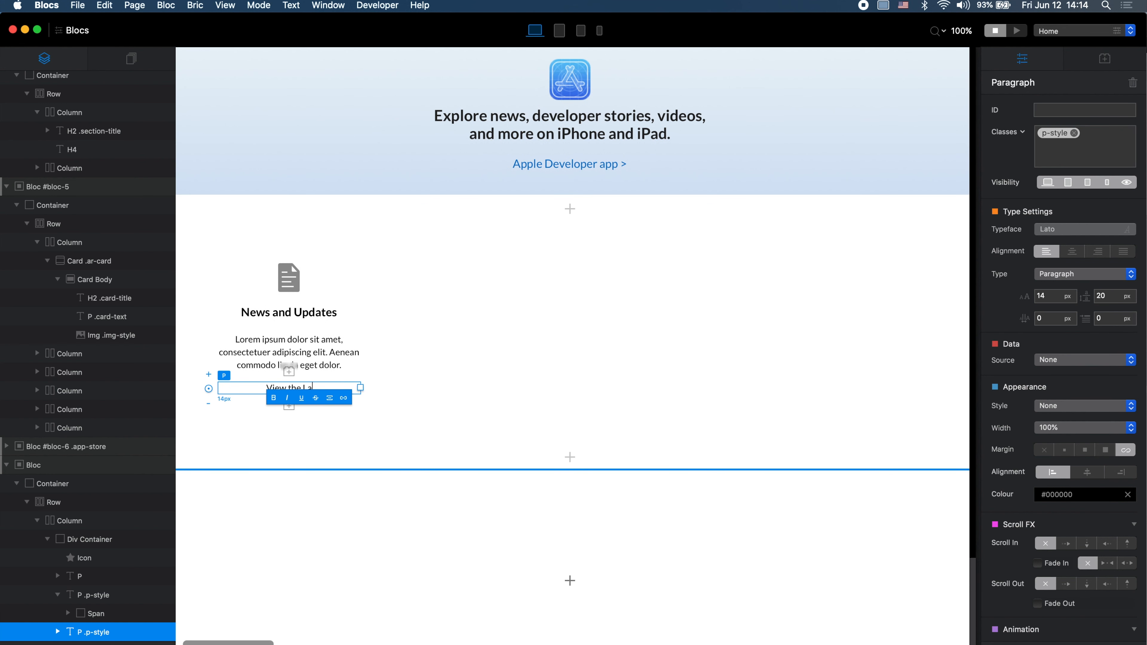
pyautogui.write('test >')
# Step: Turn the whole "View the Latest >" text into a link and give it the dev-link class
pyautogui.press('super+a')
pyautogui.click(345, 398)
pyautogui.click(1127, 146)
pyautogui.write('de')
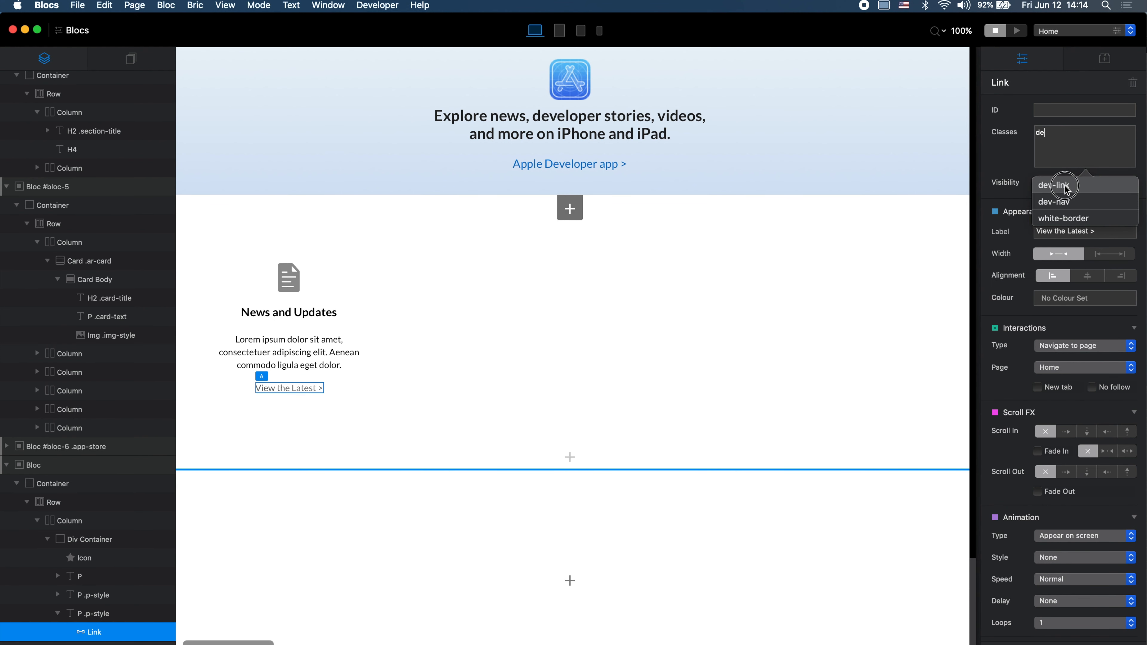
pyautogui.click(1066, 187)
# Step: Reduce the News and Updates title's margin to the next smaller preset
pyautogui.click(339, 356)
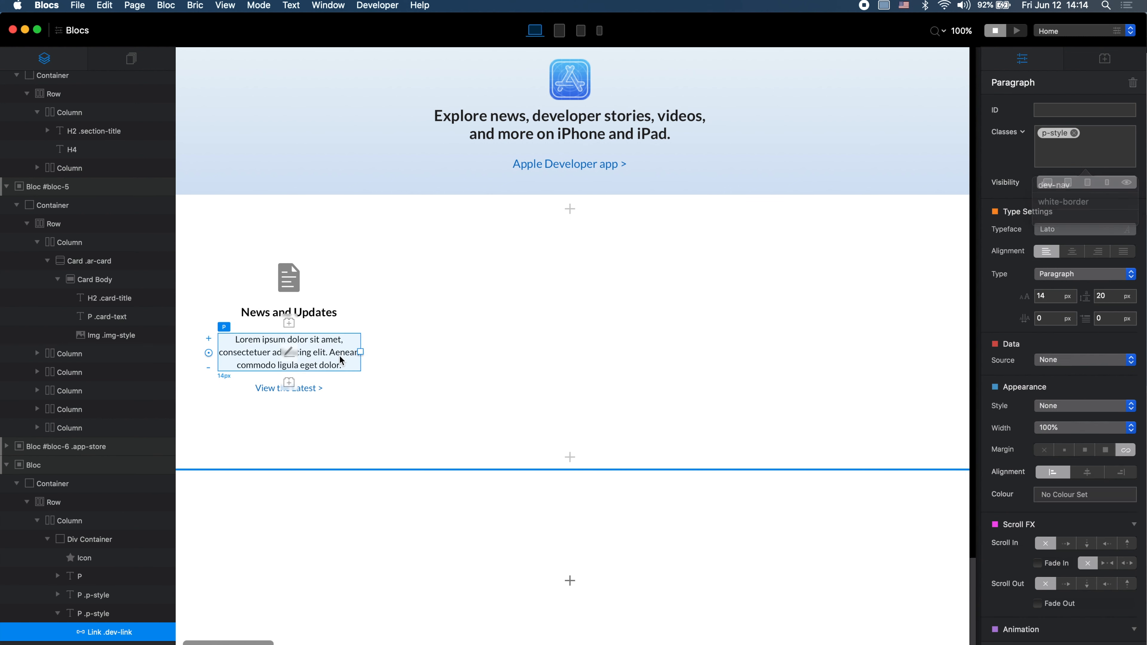
pyautogui.click(339, 316)
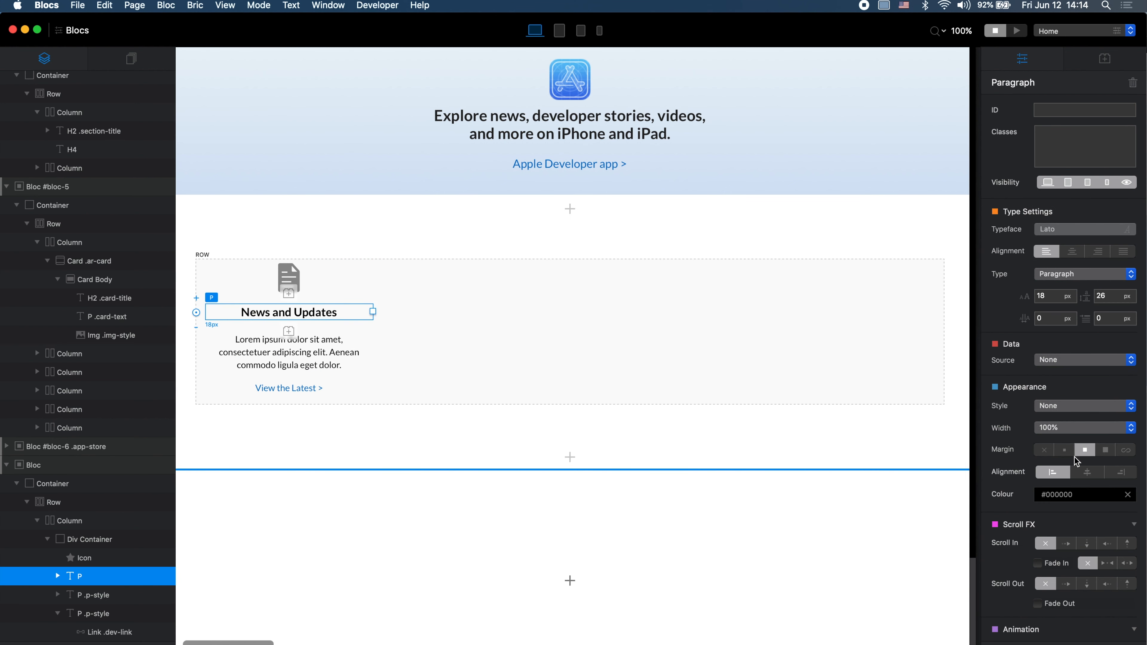
pyautogui.click(1064, 449)
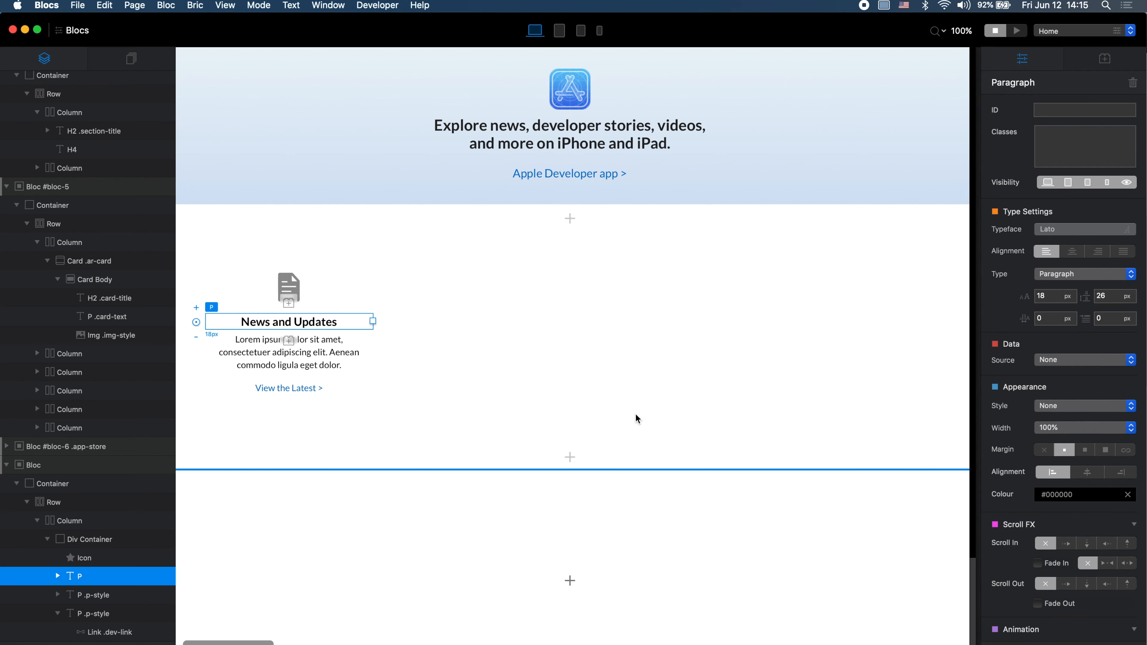
pyautogui.click(334, 310)
pyautogui.press('super+d')
pyautogui.scroll(-3, 335, 312)
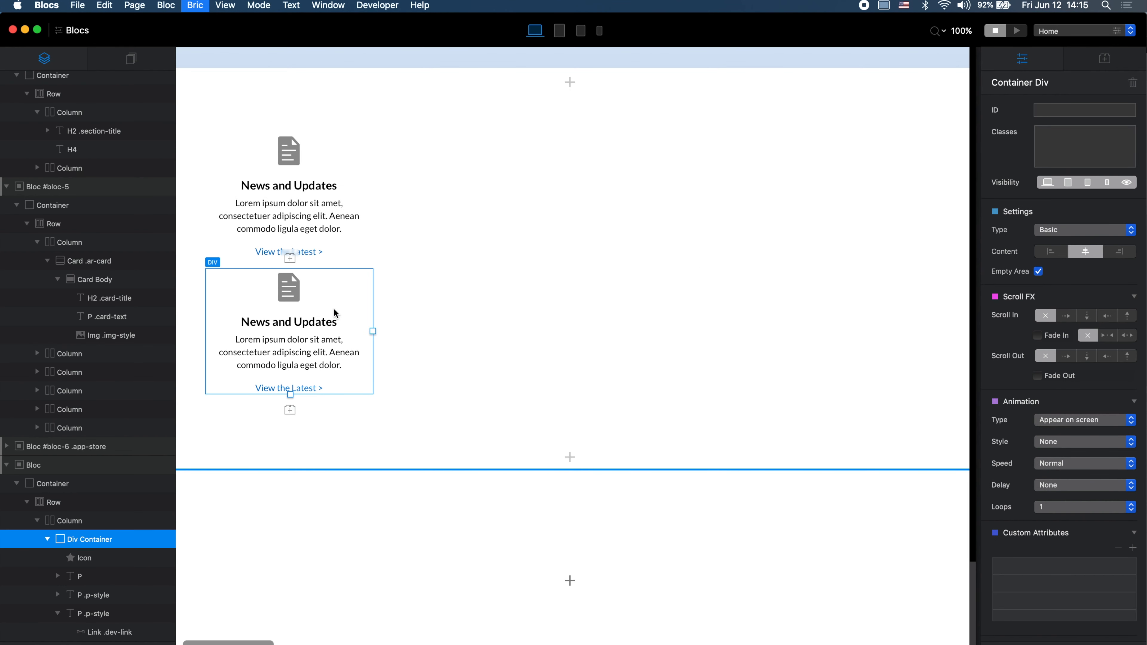
pyautogui.press('super+d')
pyautogui.press('super+z')
pyautogui.press('super+z')
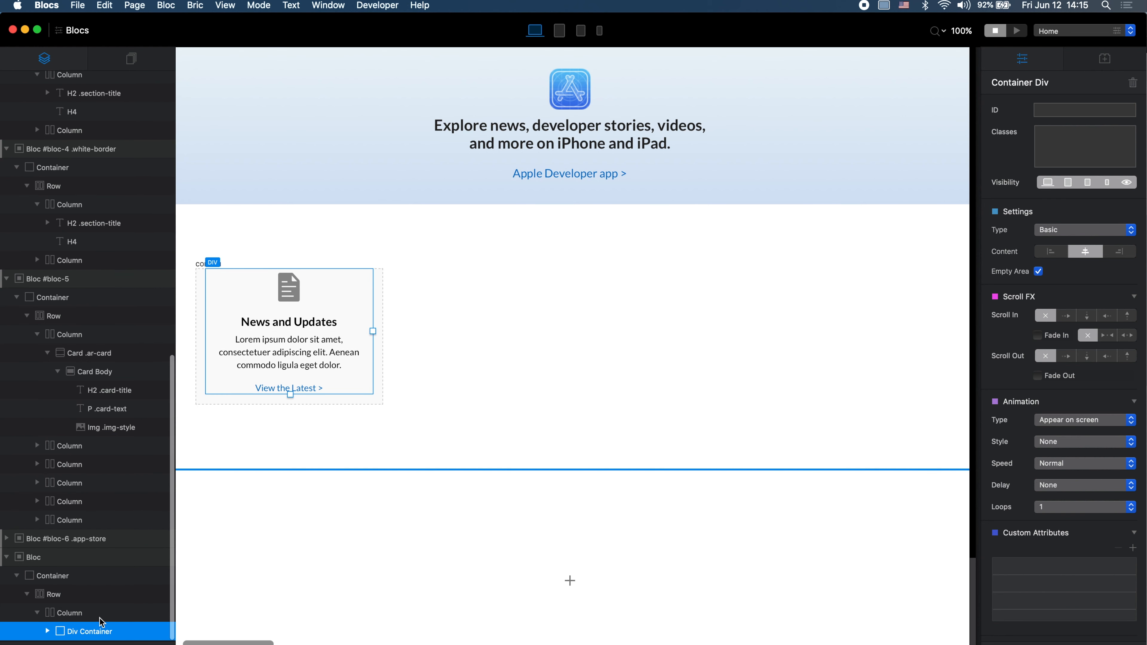
# Step: Duplicate the News and Updates column until the row holds four, then check the section in a Safari preview and return to Blocs
pyautogui.click(69, 616)
pyautogui.press('super+d')
pyautogui.press('super+d')
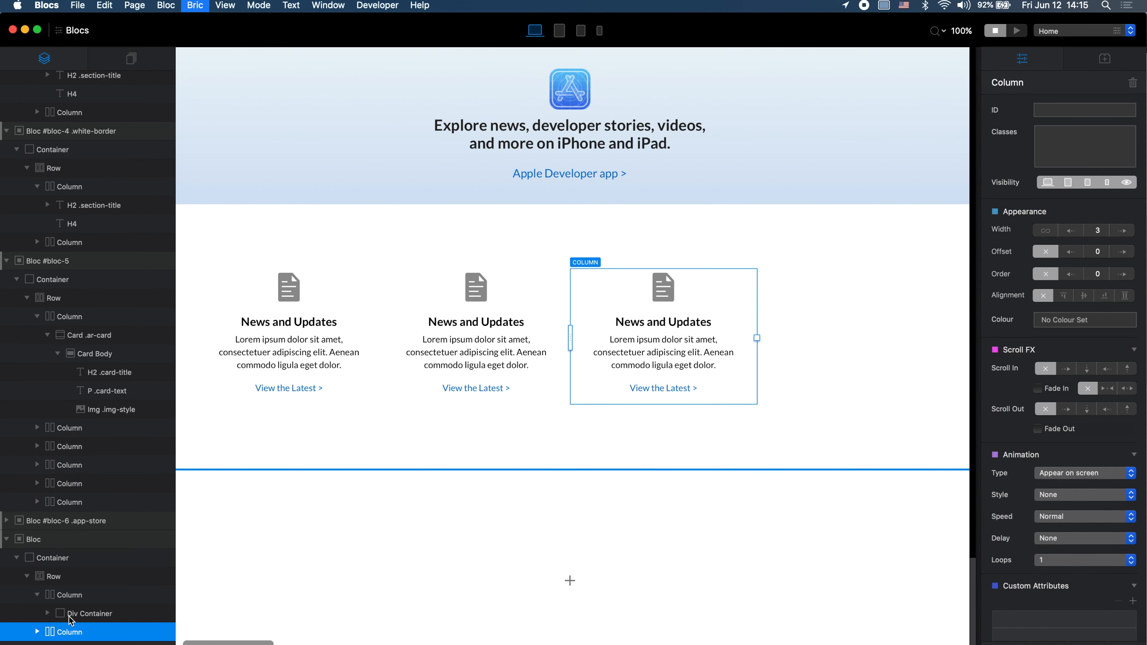
pyautogui.press('super+p')
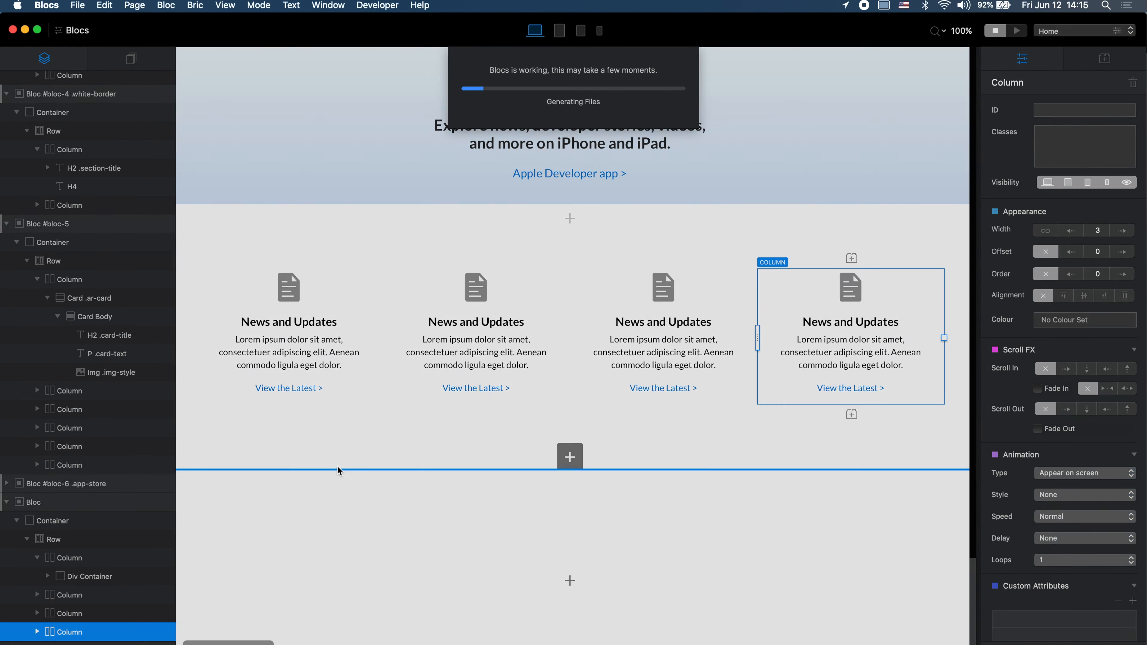
pyautogui.scroll(-5, 337, 467)
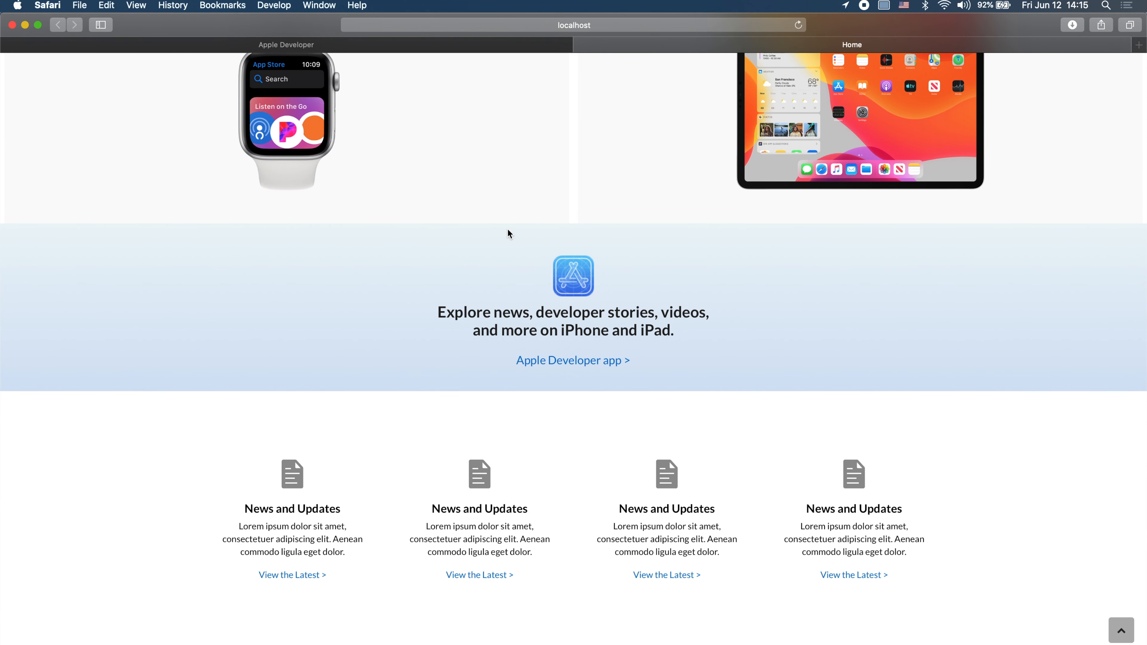
pyautogui.press('super+Tab')
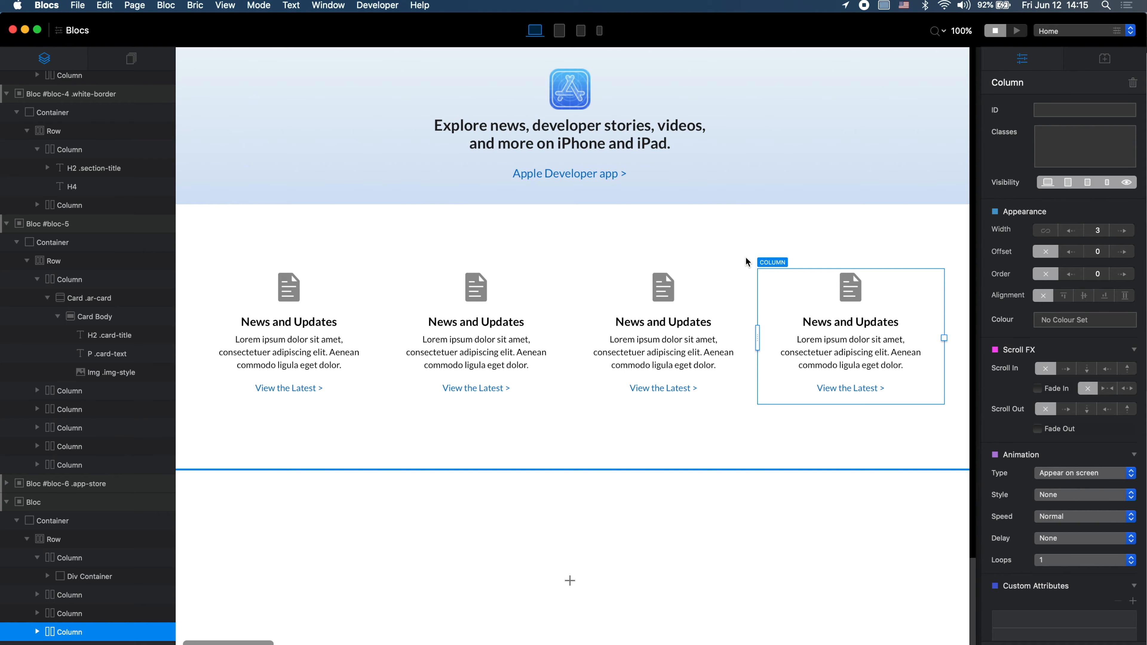
# Step: Add the white-border class to the App Store bloc, look through the whole page in a Safari preview and return to Blocs
pyautogui.scroll(6, 860, 246)
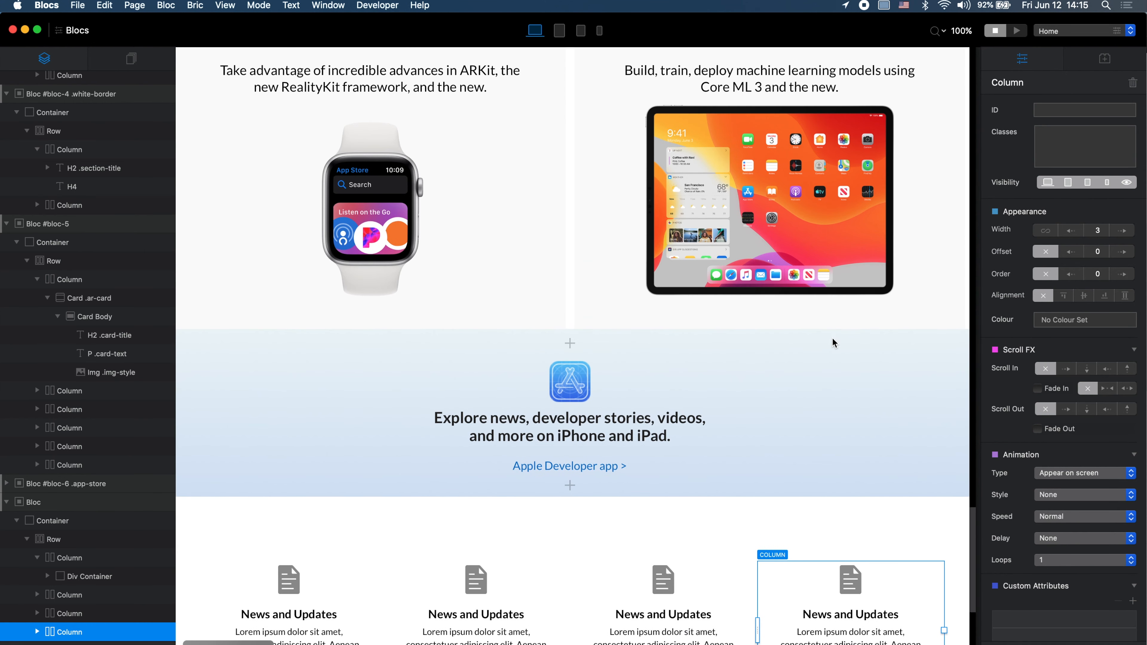
pyautogui.click(834, 348)
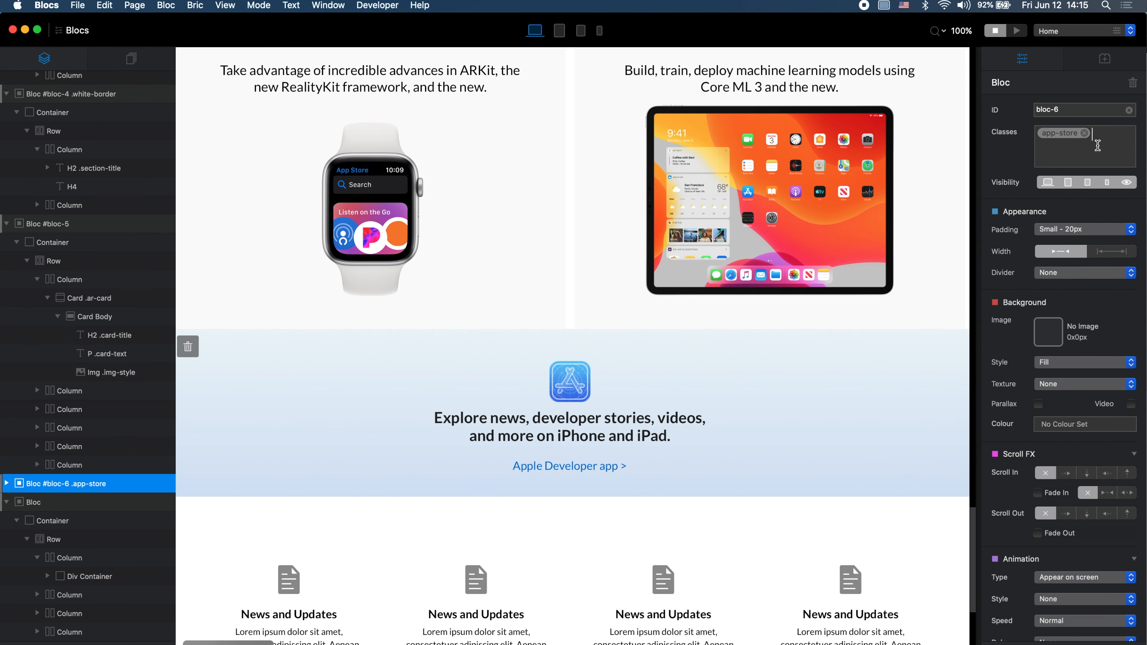
pyautogui.write('wh')
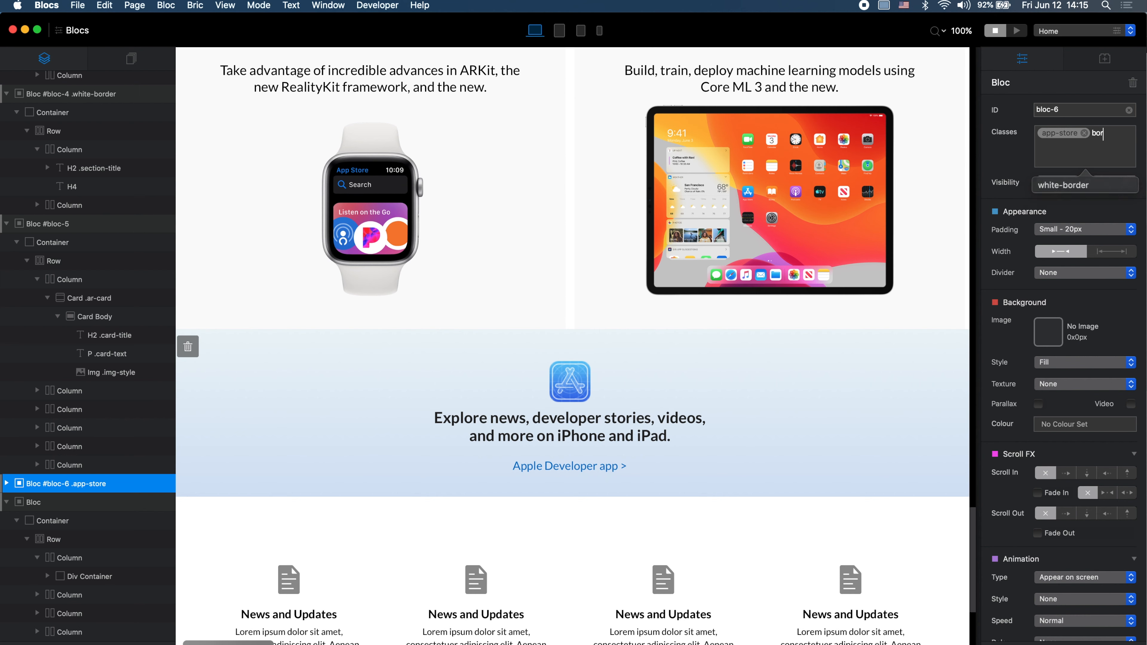
pyautogui.click(1096, 187)
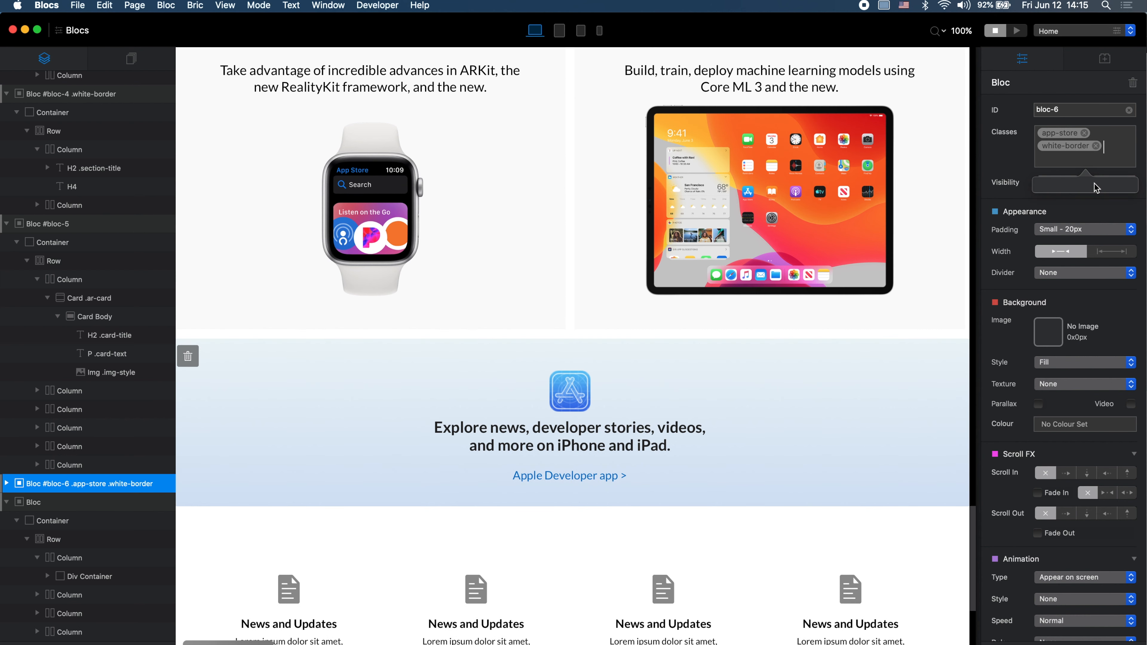
pyautogui.press('super+p')
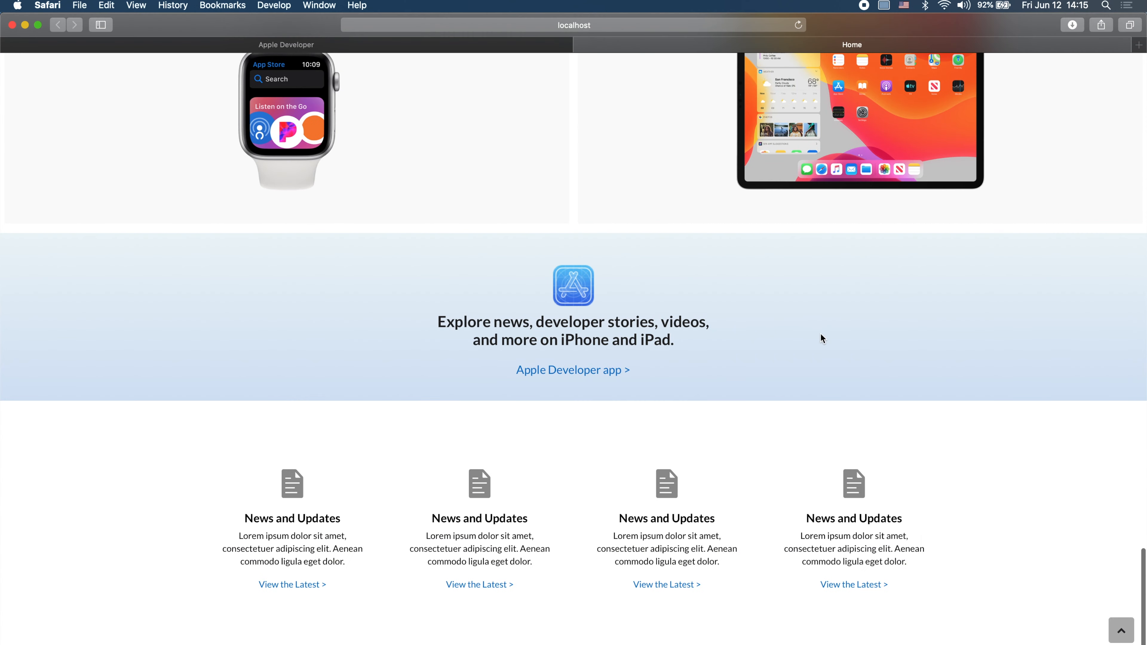
pyautogui.scroll(15, 821, 339)
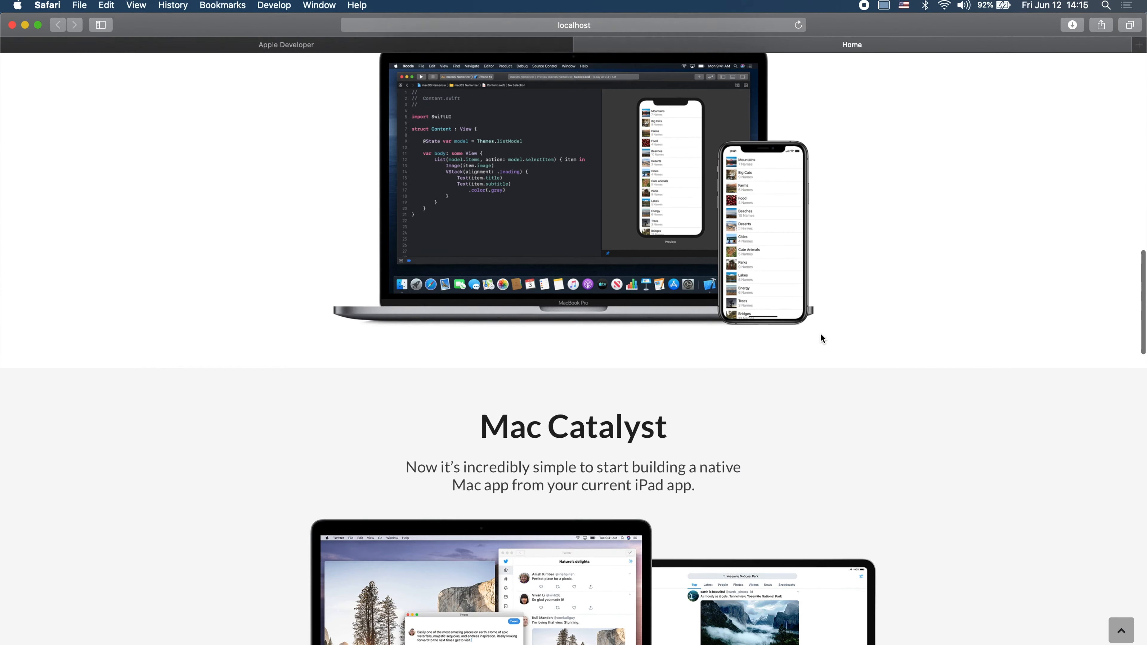
pyautogui.scroll(15, 820, 338)
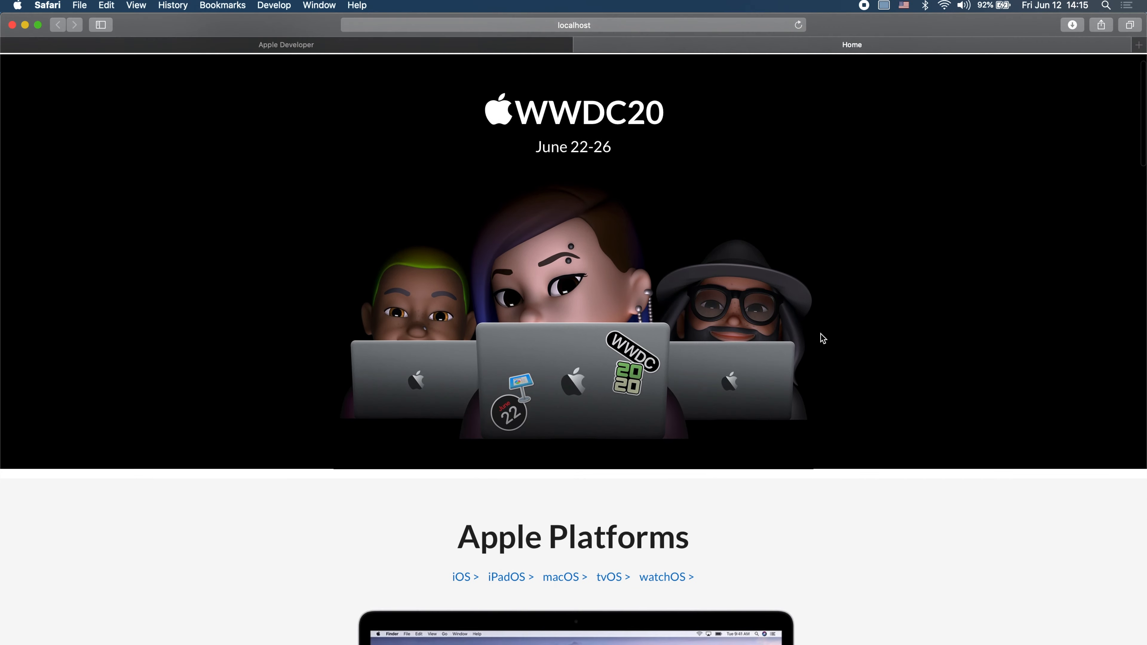
pyautogui.scroll(-20, 822, 338)
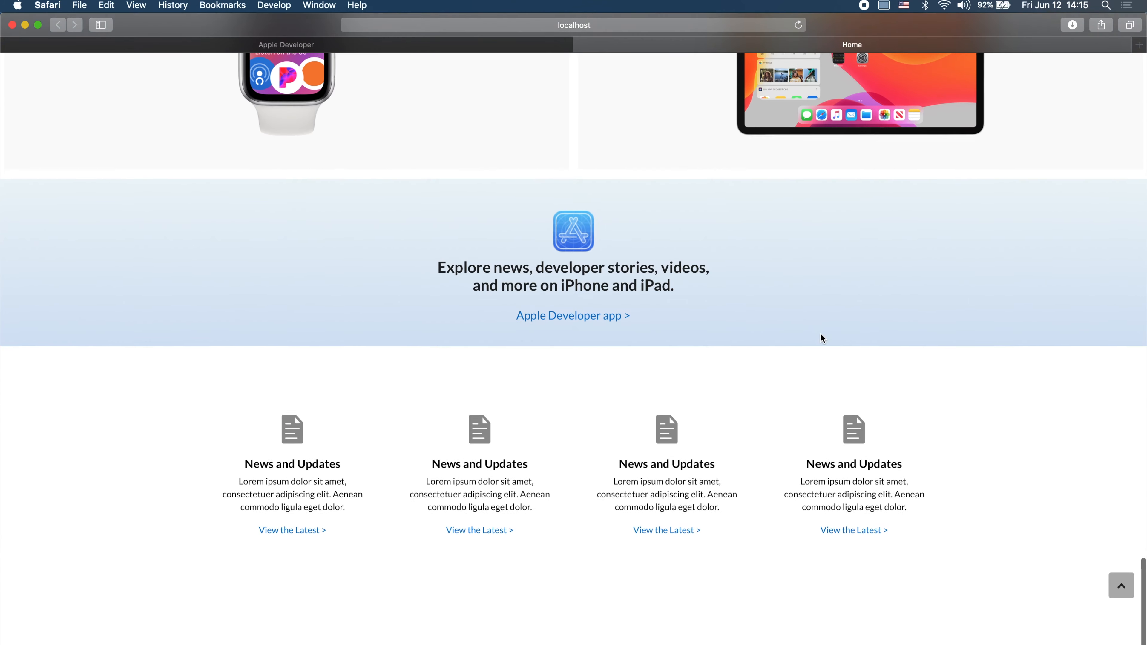
pyautogui.press('super+Tab')
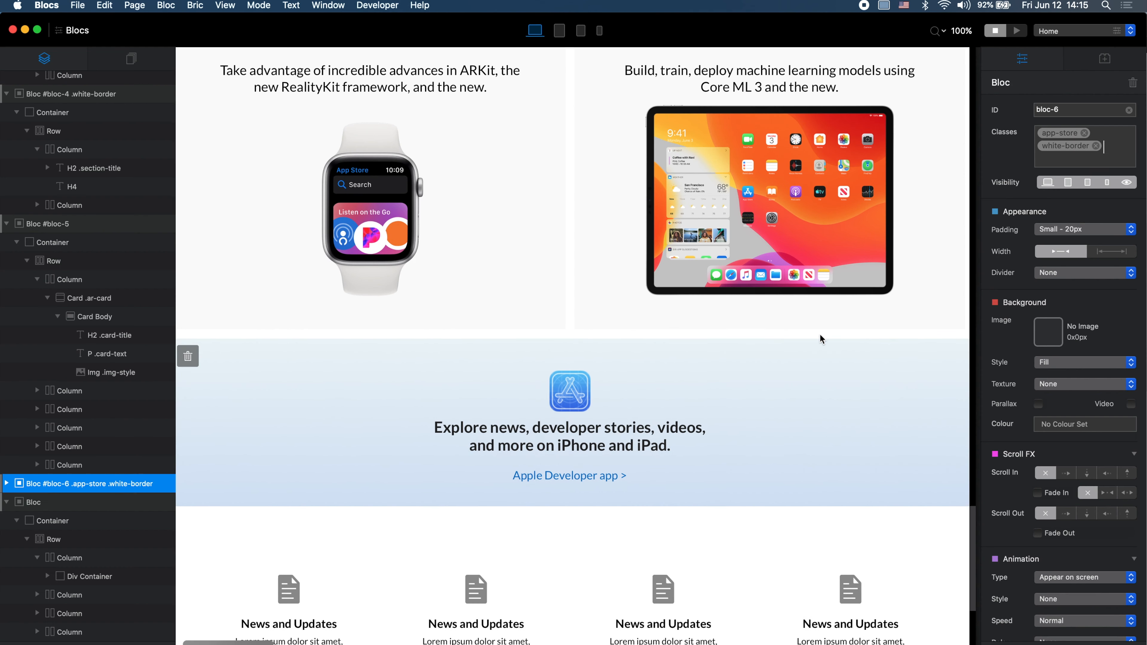
# Step: Check the four-column section below the App Store banner on the original Apple Developer page in Safari and return to Blocs
pyautogui.scroll(-7, 711, 422)
pyautogui.press('super+Tab')
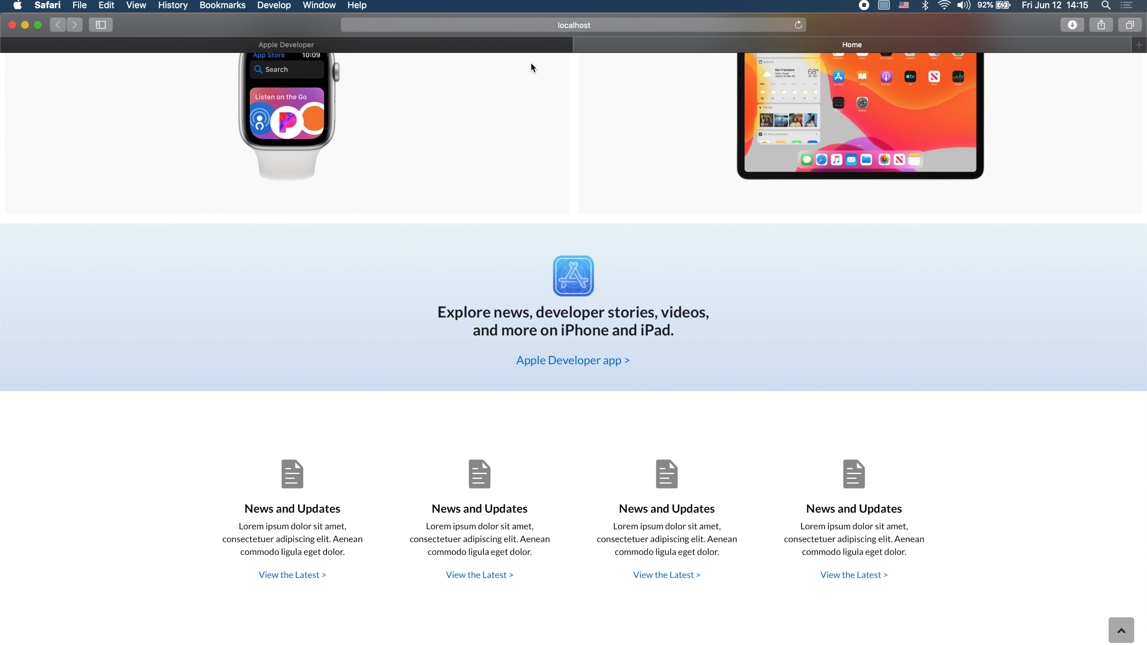
pyautogui.click(534, 44)
pyautogui.scroll(-5, 677, 314)
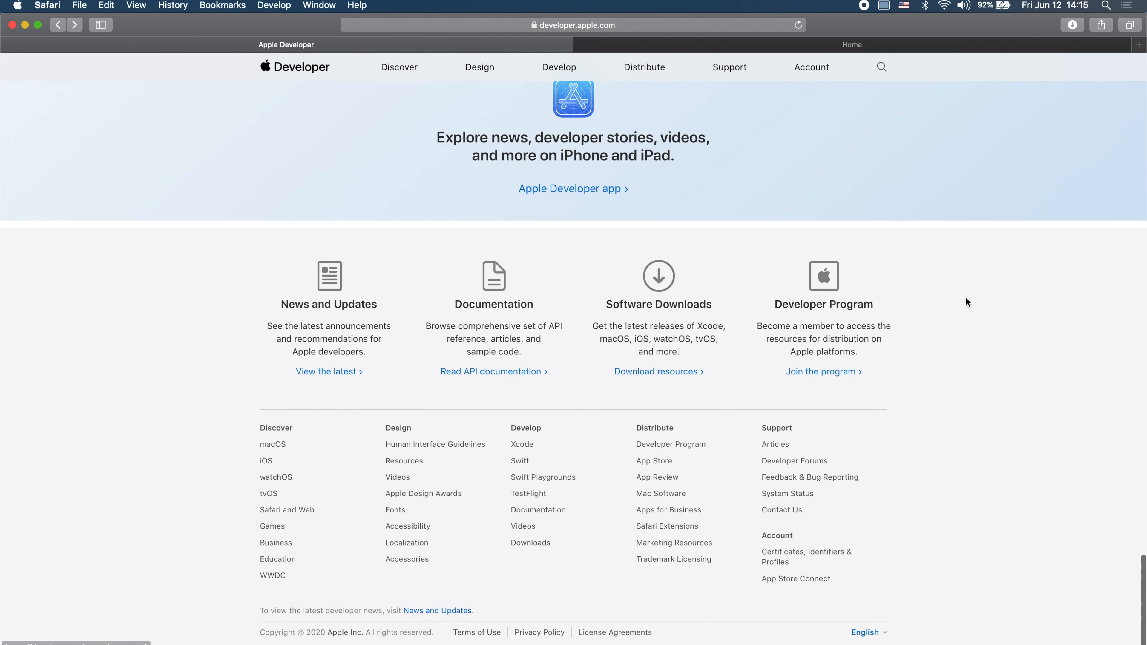
pyautogui.press('super+Tab')
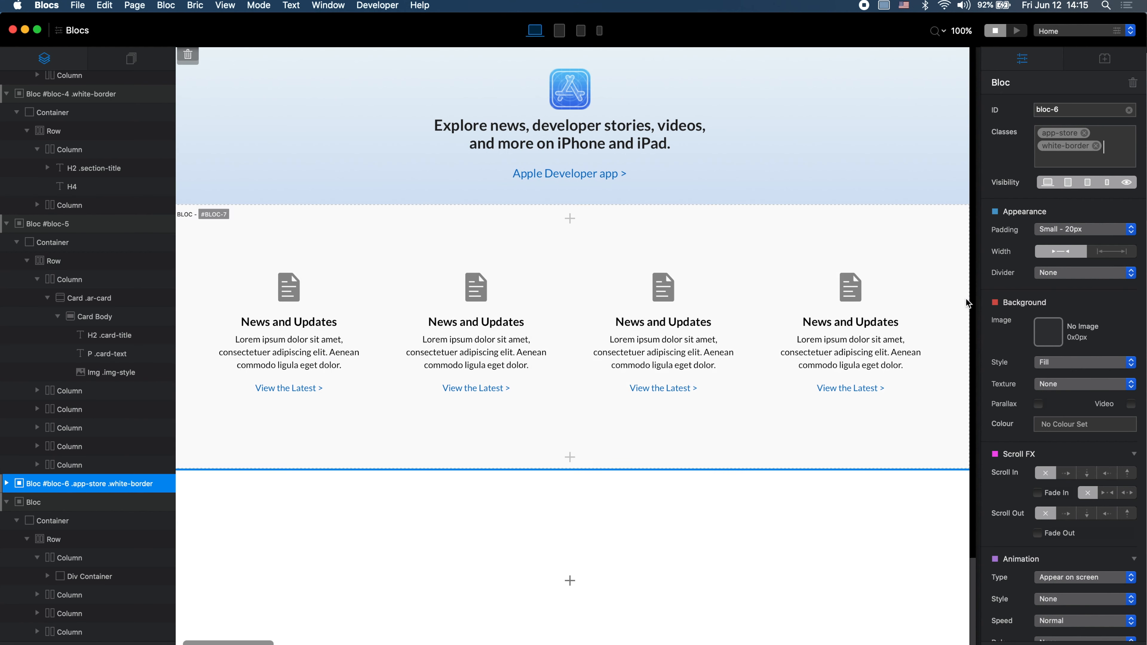
# Step: Give the four-column News and Updates bloc the #F7F7F7 background swatch and add the white-border class to it
pyautogui.click(952, 219)
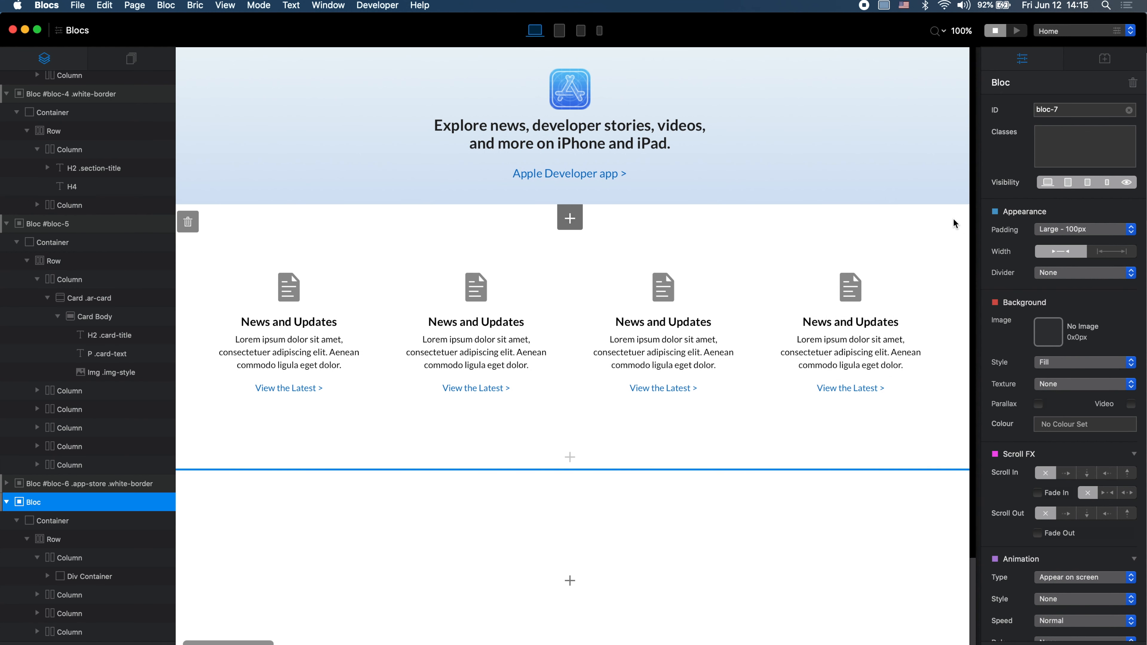
pyautogui.scroll(4, 953, 217)
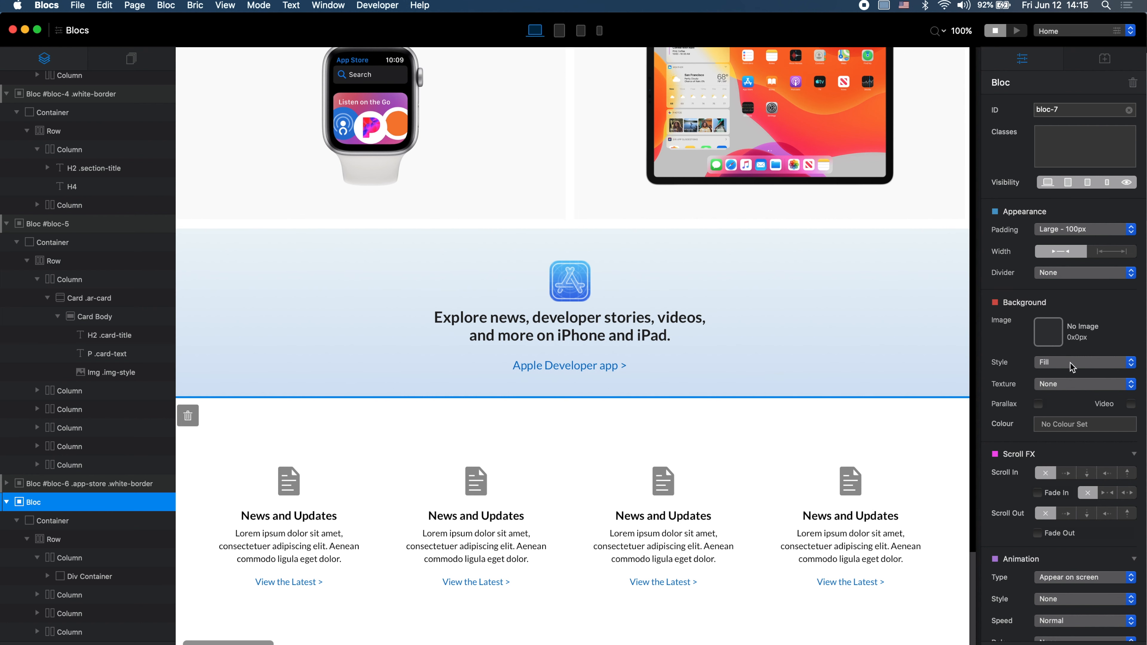
pyautogui.click(1069, 424)
pyautogui.click(875, 480)
pyautogui.click(833, 482)
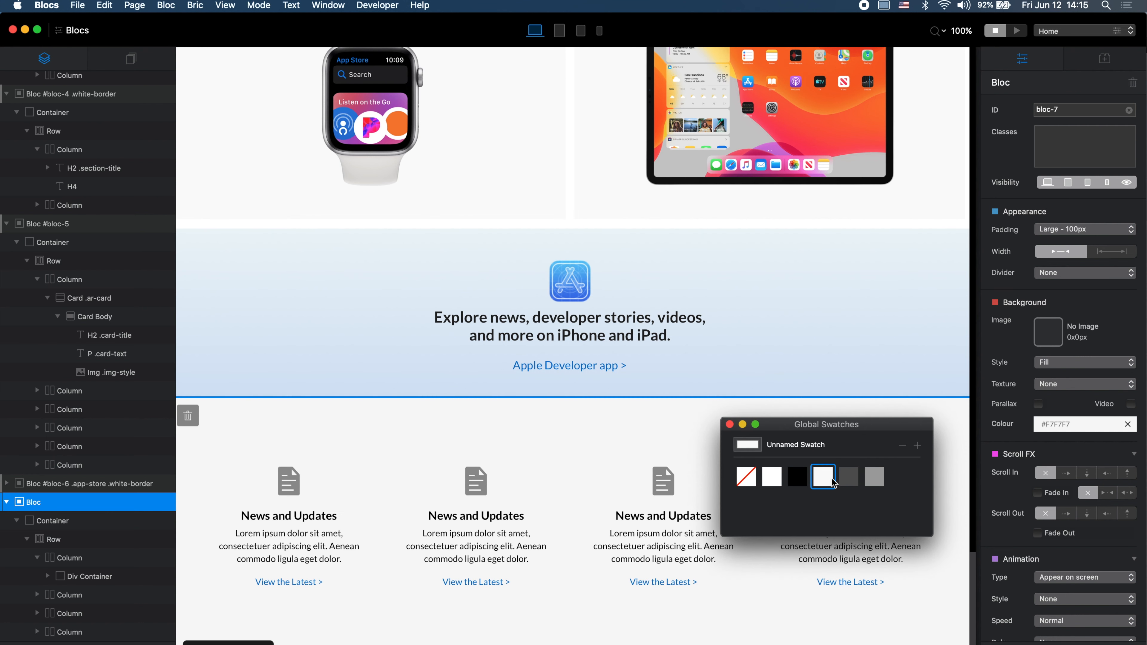
pyautogui.click(729, 425)
pyautogui.write('bor')
pyautogui.click(1074, 184)
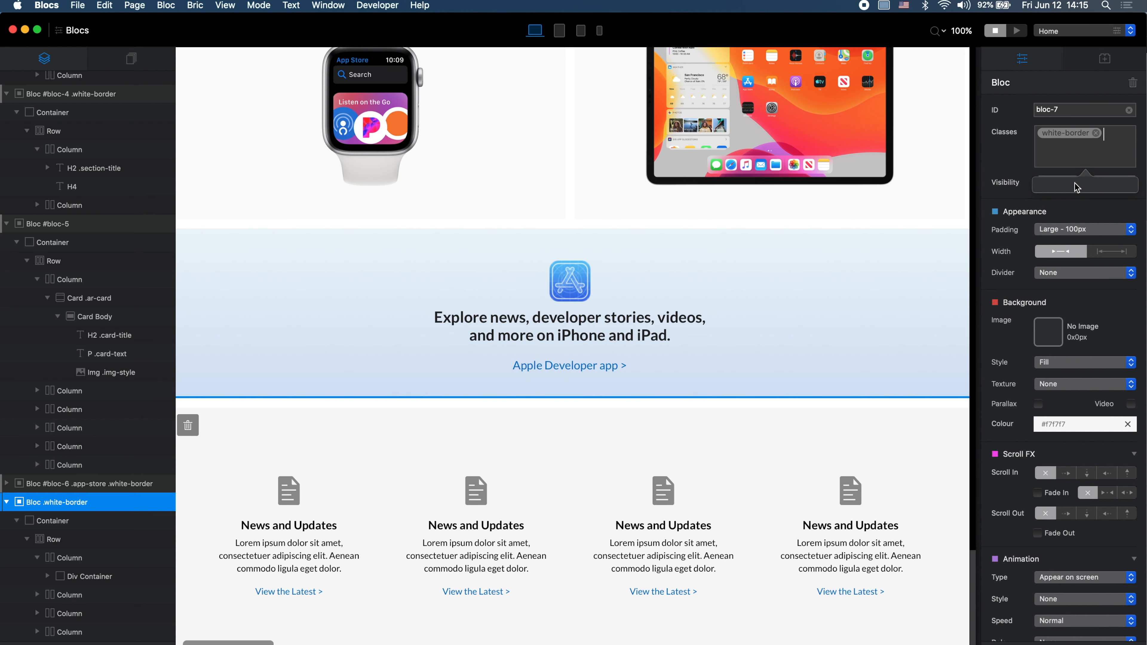
# Step: Preview the page in Safari, compare the four-column section with the original Apple Developer page and look back through to the page top
pyautogui.press('super+p')
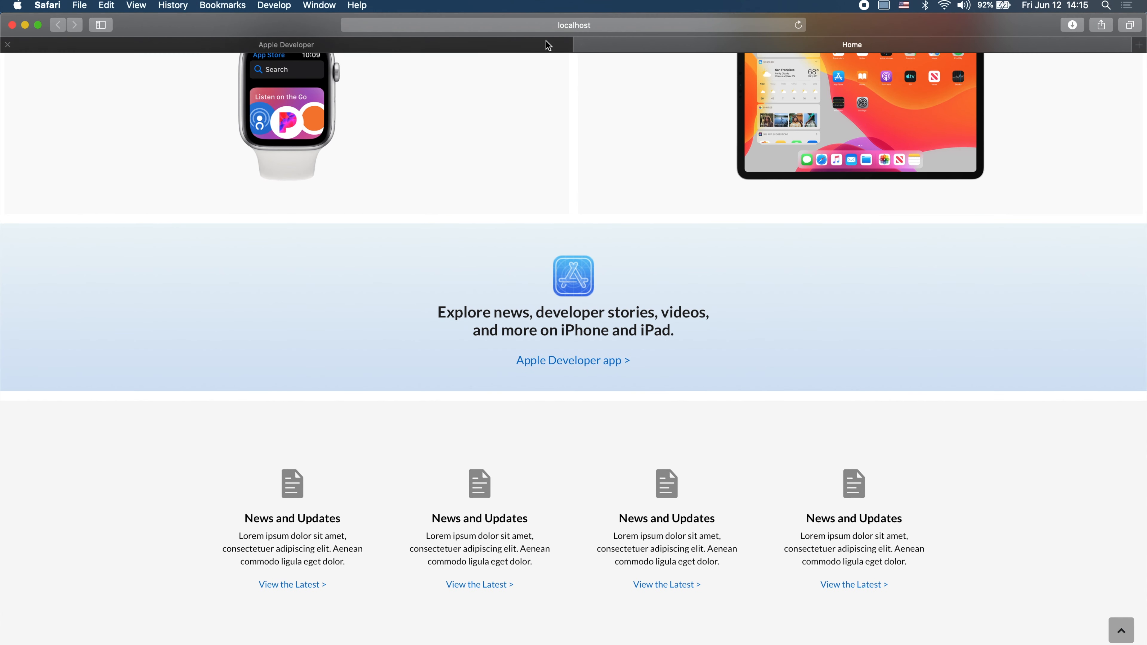
pyautogui.click(546, 45)
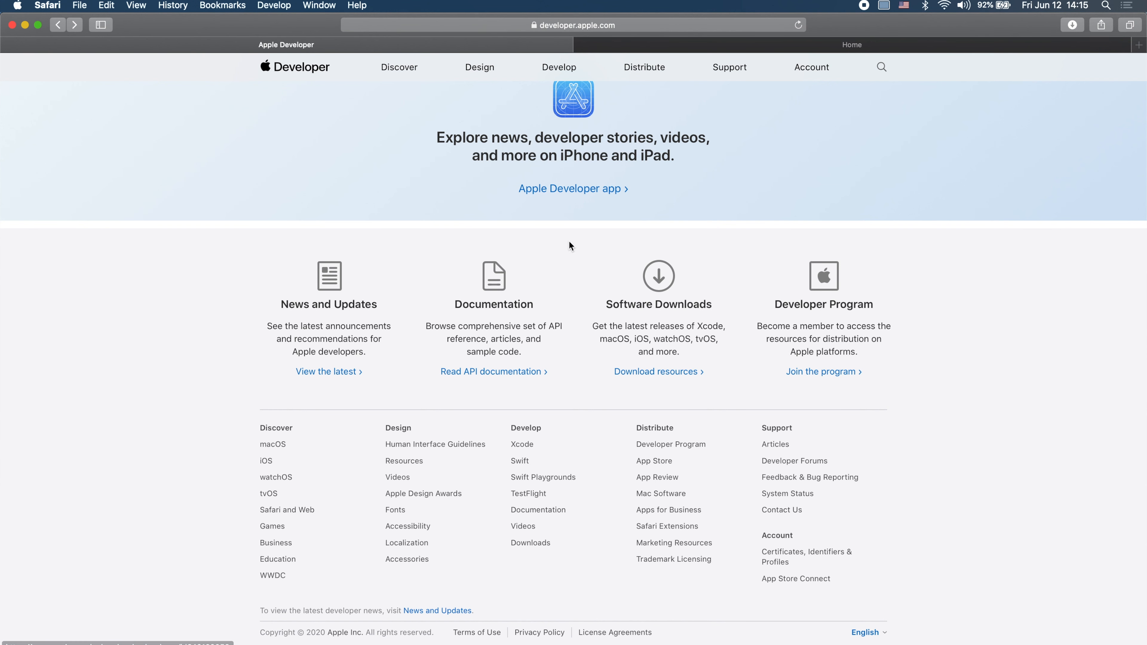
pyautogui.click(773, 44)
pyautogui.scroll(-1, 830, 260)
pyautogui.scroll(10, 830, 259)
pyautogui.scroll(15, 830, 260)
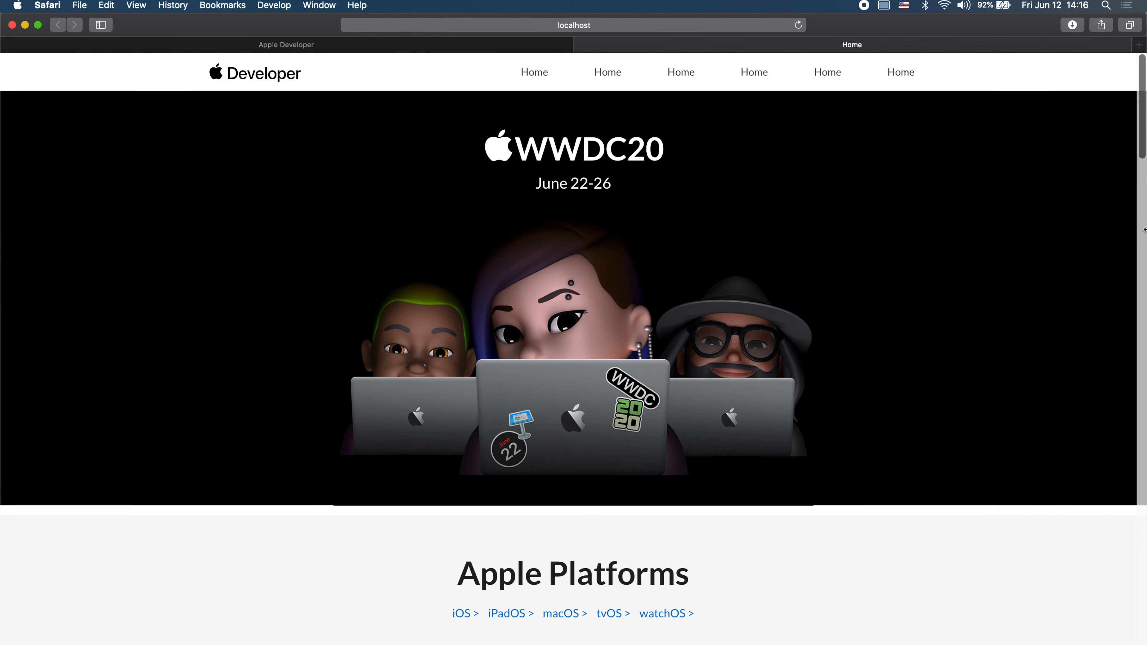
# Step: Narrow the Safari preview window in stages, look through the page at each width, then widen the window back to full size
pyautogui.moveTo(1144, 229); pyautogui.dragTo(574, 315)
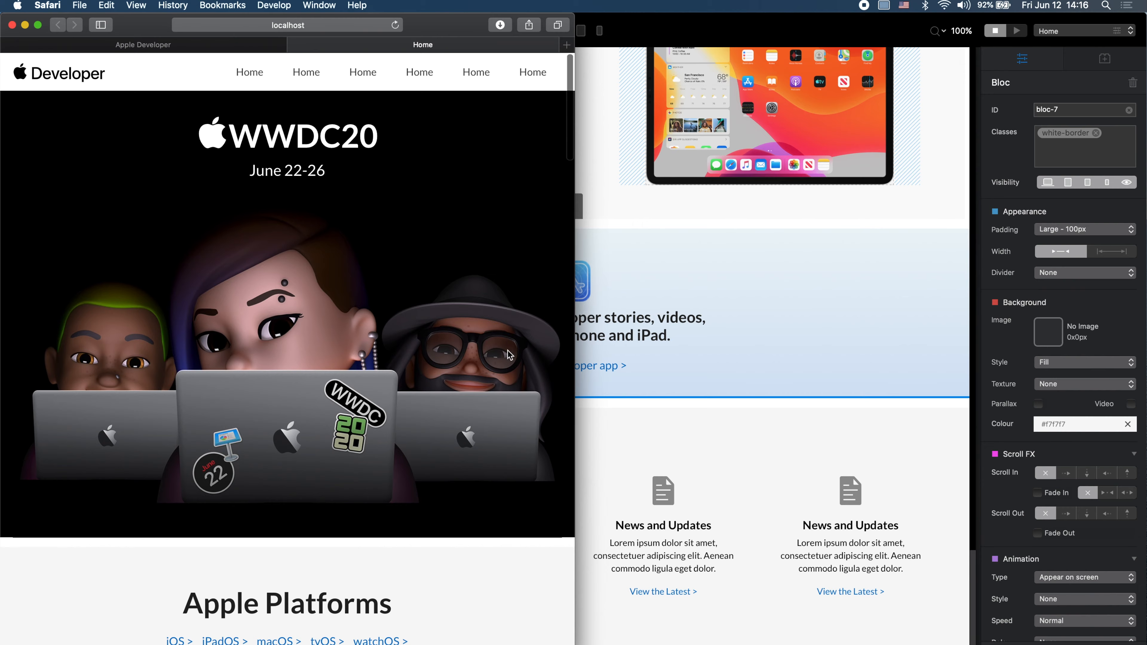
pyautogui.scroll(-20, 454, 396)
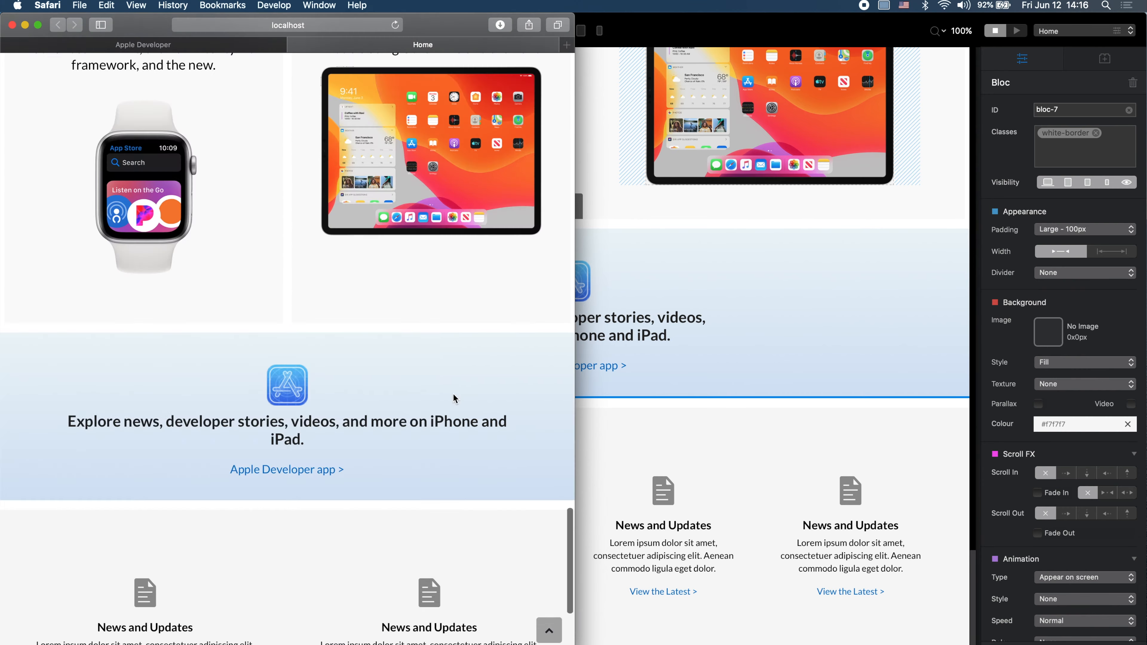
pyautogui.scroll(10, 454, 397)
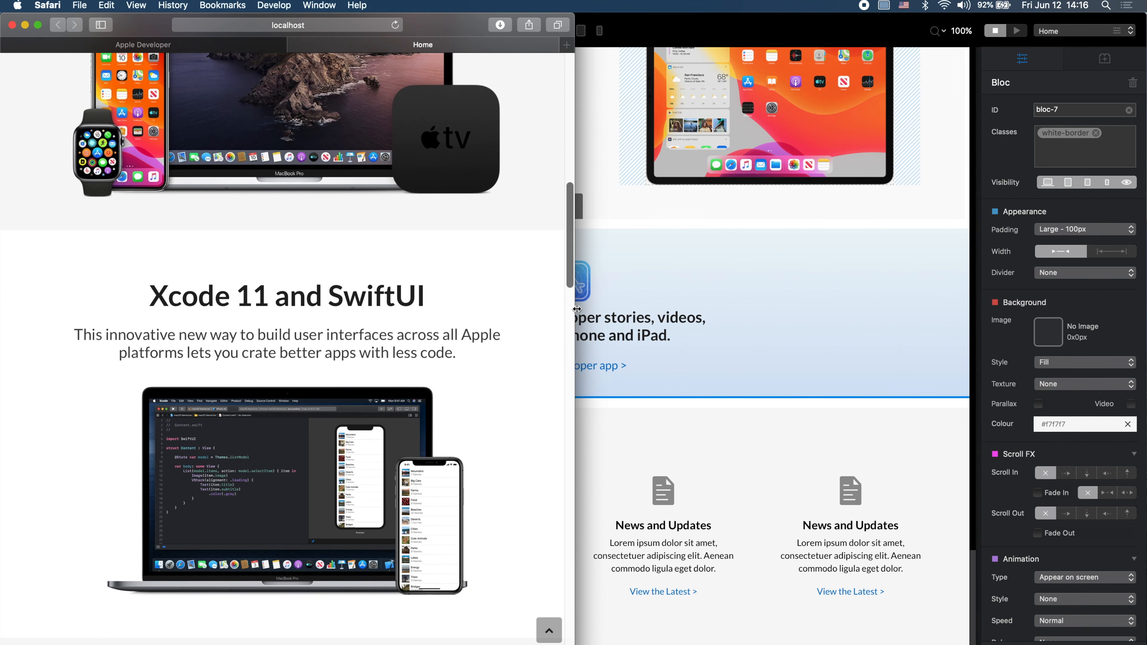
pyautogui.moveTo(577, 309); pyautogui.dragTo(351, 315)
pyautogui.scroll(-10, 296, 437)
pyautogui.scroll(-10, 296, 436)
pyautogui.moveTo(349, 384); pyautogui.dragTo(1145, 392)
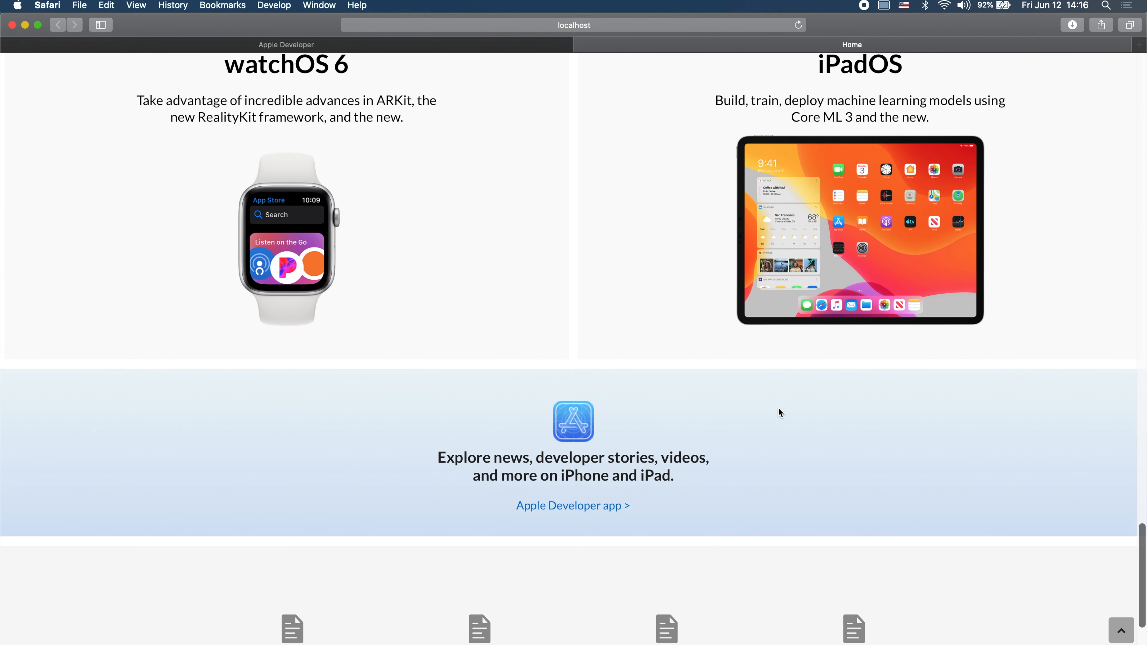
# Step: Switch to Blocs and, at the medium breakpoint, narrow the App Store bloc's headline so its first line ends after "developer stories,"
pyautogui.press('super+Tab')
pyautogui.click(560, 31)
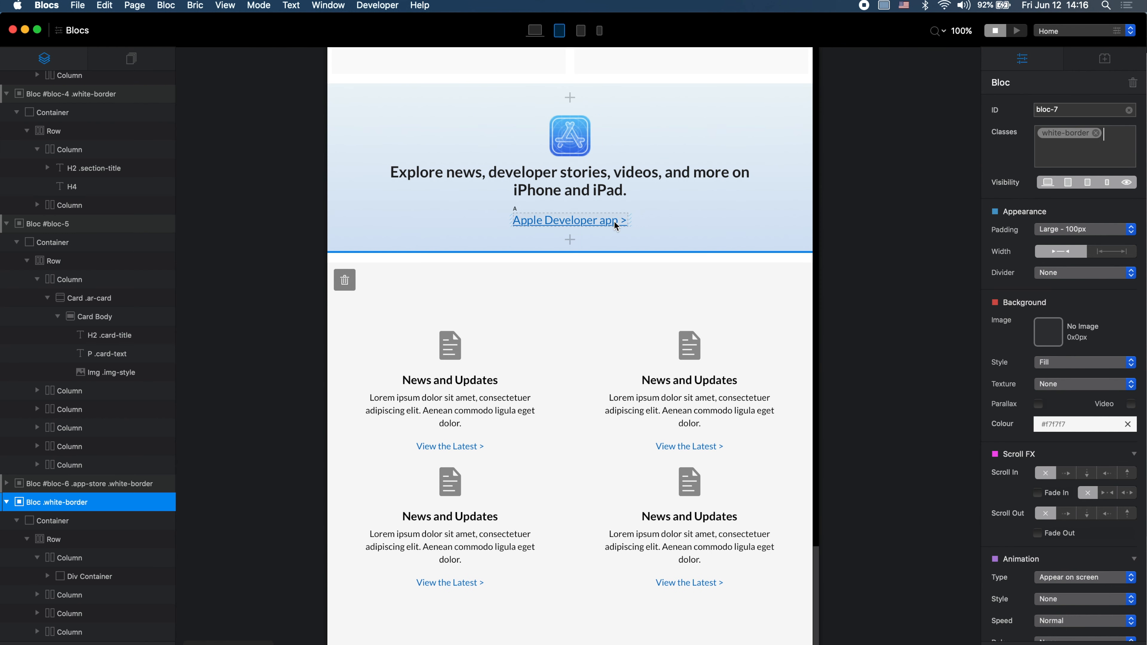
pyautogui.scroll(3, 570, 271)
pyautogui.click(632, 237)
pyautogui.moveTo(810, 259); pyautogui.dragTo(632, 256)
pyautogui.moveTo(331, 268); pyautogui.dragTo(431, 260)
pyautogui.click(647, 269)
pyautogui.moveTo(694, 270)
pyautogui.mouseDown()
pyautogui.moveTo(707, 253)
pyautogui.moveTo(701, 261)
pyautogui.mouseUp()
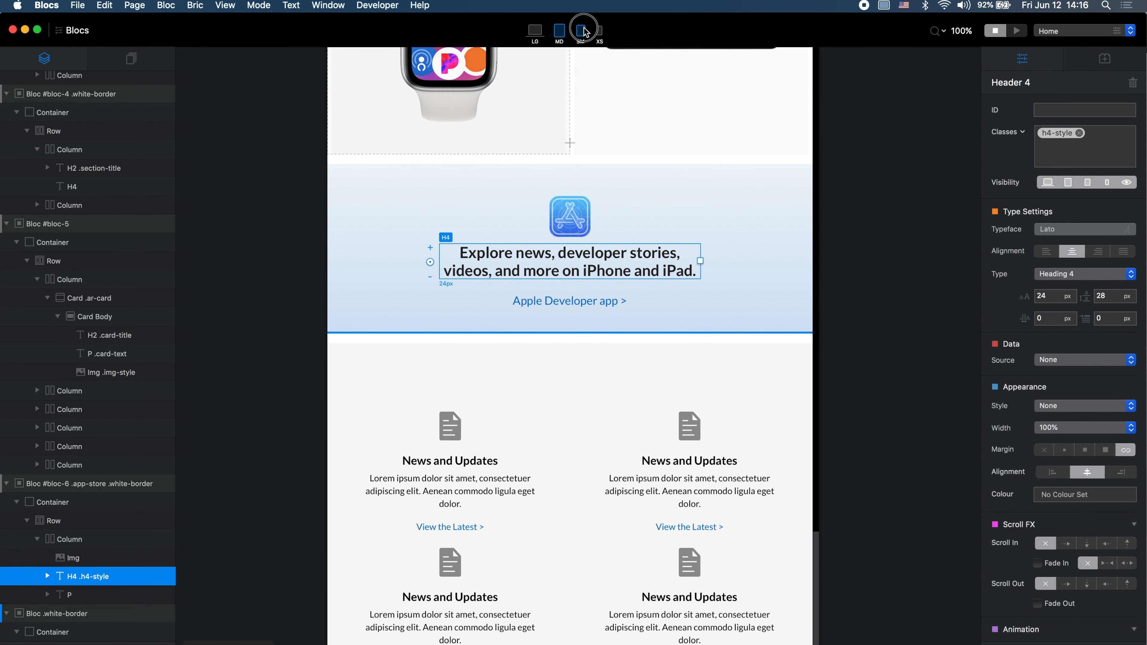
# Step: Check the headline at the small and extra-small breakpoints, return to the large one and test a narrower Safari preview
pyautogui.click(582, 31)
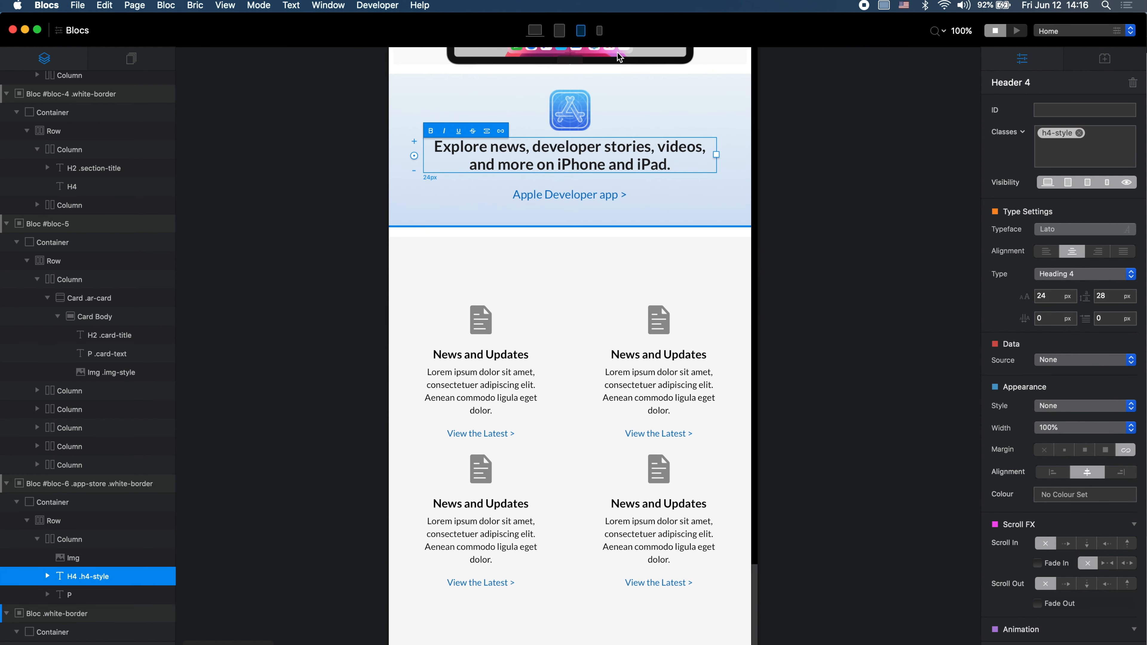
pyautogui.click(600, 31)
pyautogui.click(535, 30)
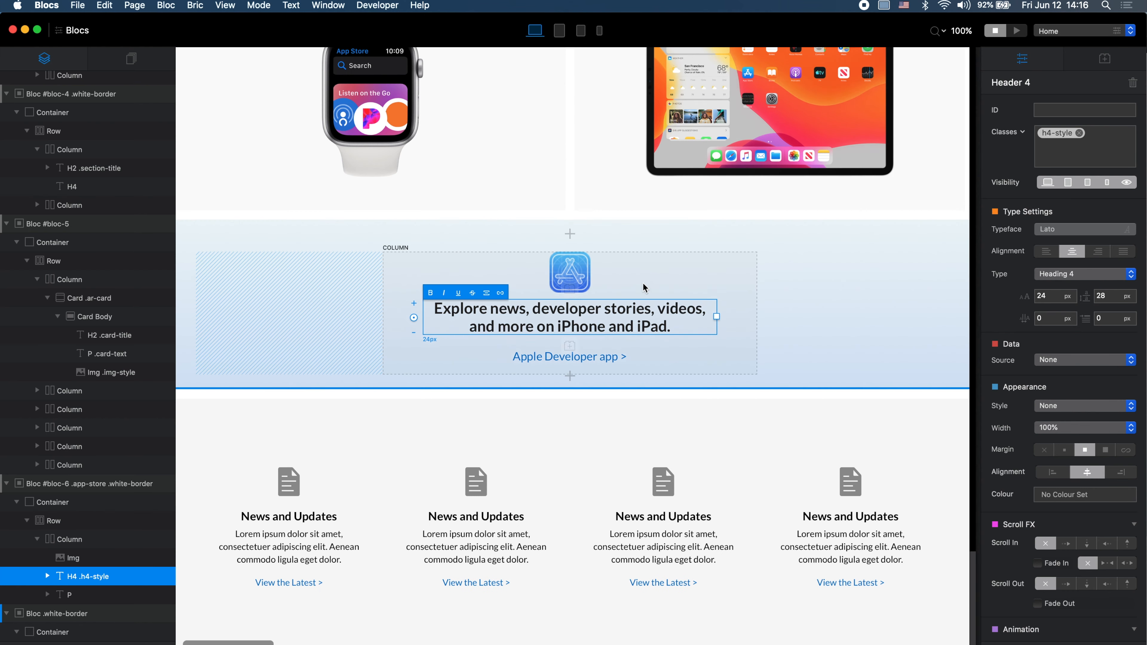
pyautogui.press('super+p')
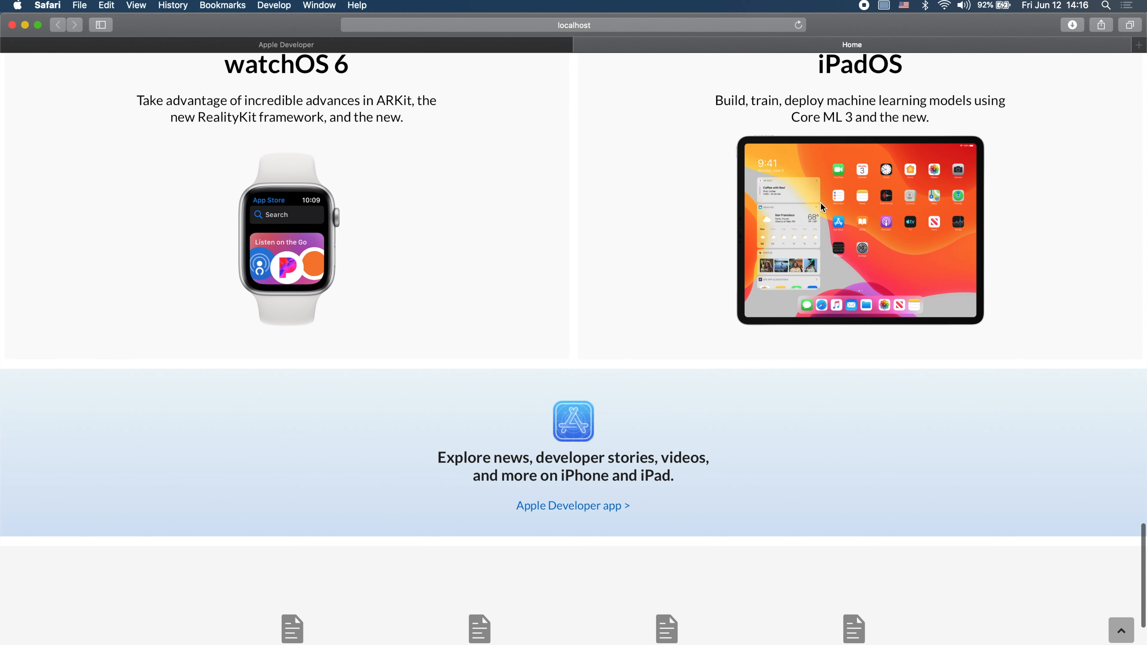
pyautogui.scroll(-1, 808, 366)
pyautogui.moveTo(1145, 281); pyautogui.dragTo(499, 322)
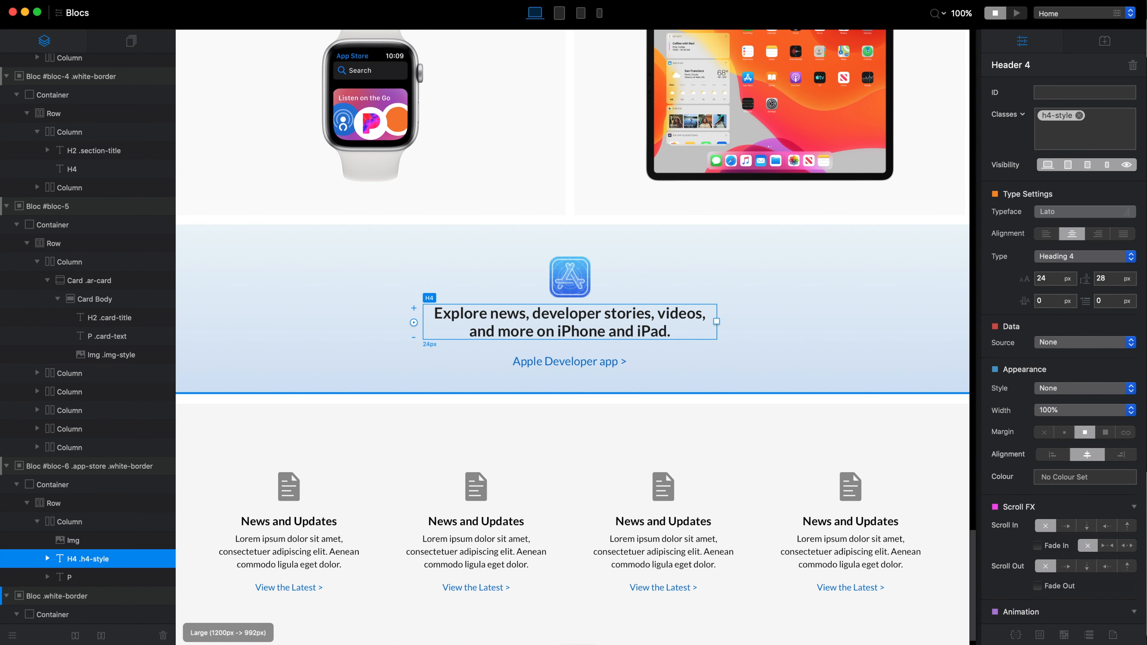
# Step: Go to the top of the page and load developer.apple.com in Safari as the reference for the navigation bar
pyautogui.scroll(15, 606, 346)
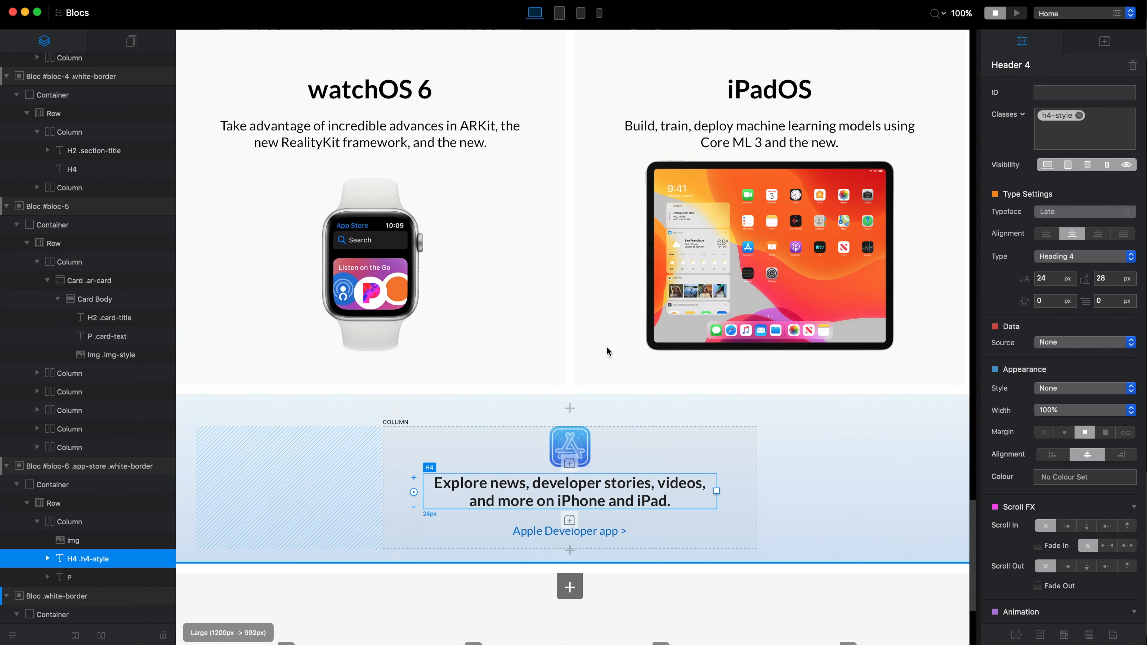
pyautogui.scroll(15, 608, 349)
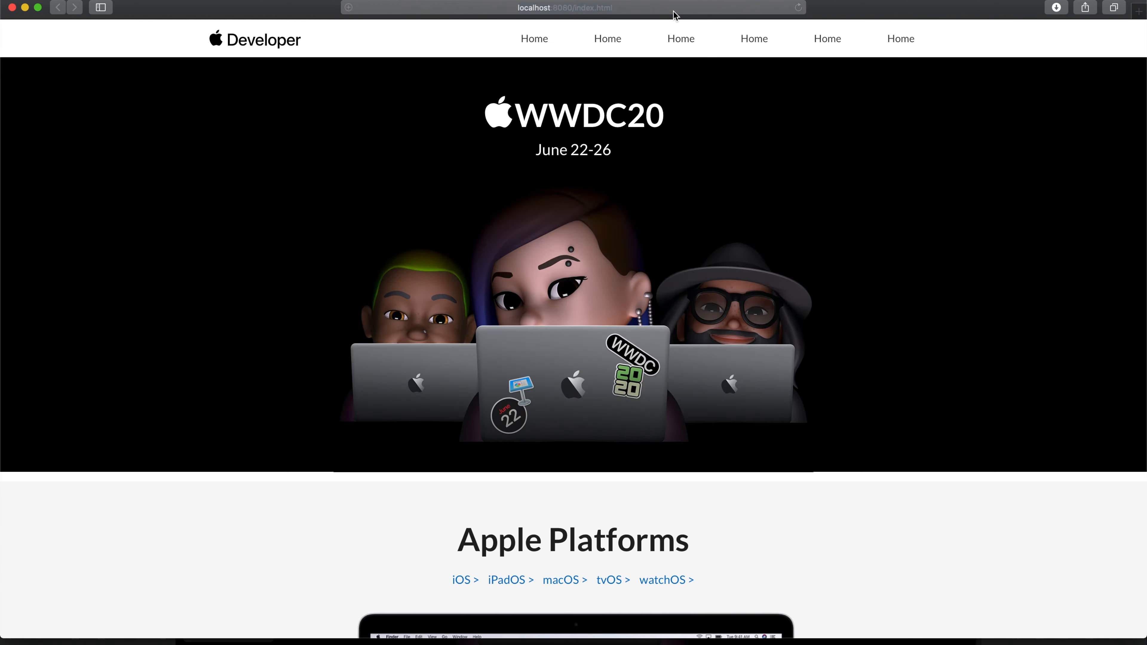
pyautogui.click(671, 9)
pyautogui.write('apple')
pyautogui.press('BackSpace')
pyautogui.press('BackSpace')
pyautogui.press('BackSpace')
pyautogui.press('BackSpace')
pyautogui.write('deve')
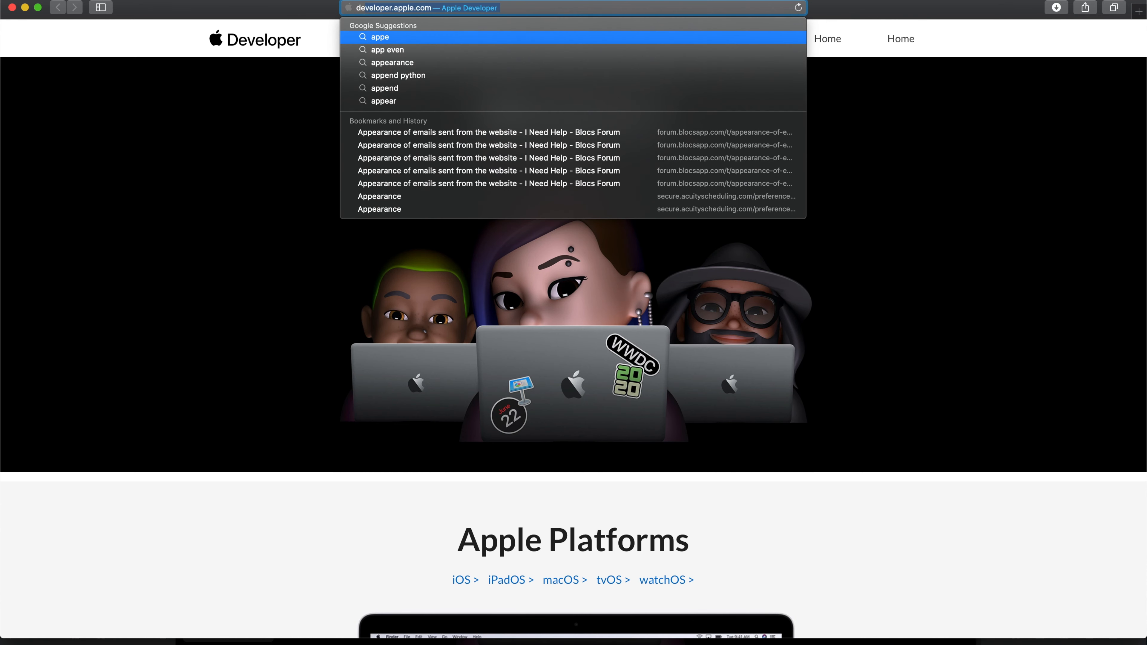
pyautogui.press('Return')
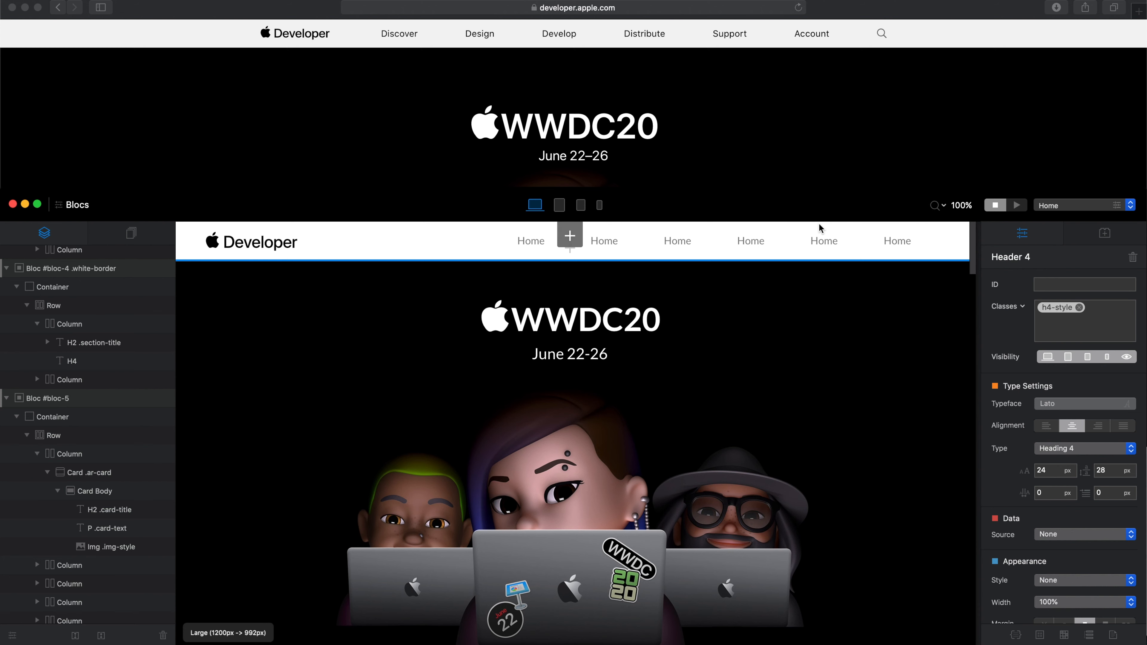
# Step: Rename the first three Home links in the navigation bar to Discover, Design and Develop
pyautogui.click(527, 241)
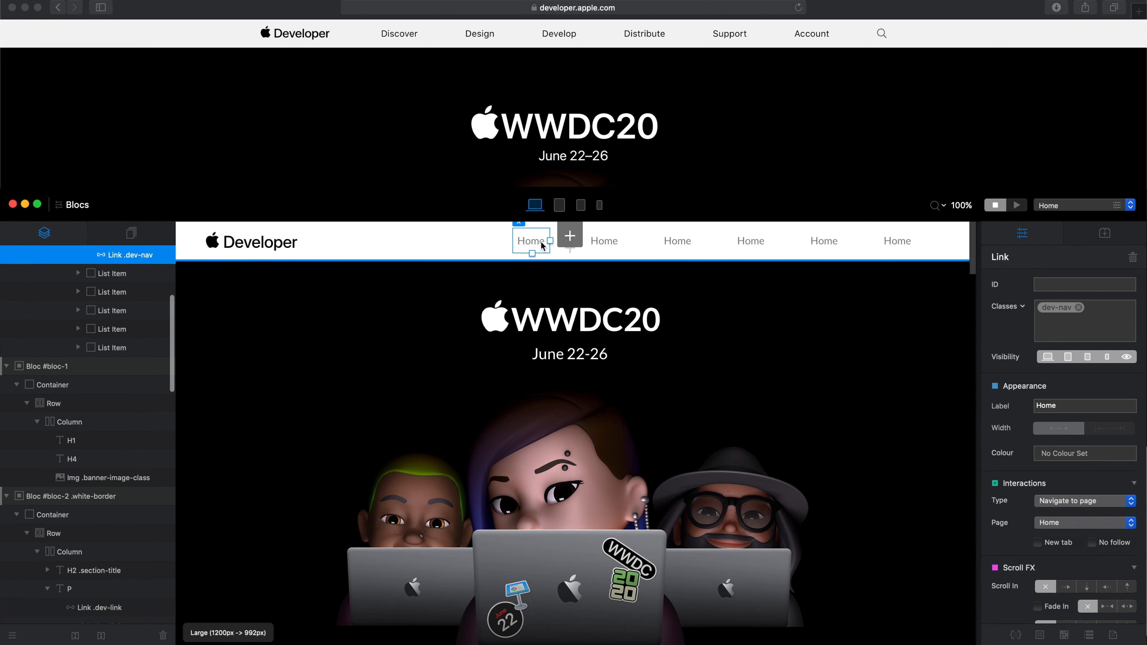
pyautogui.write('Discover')
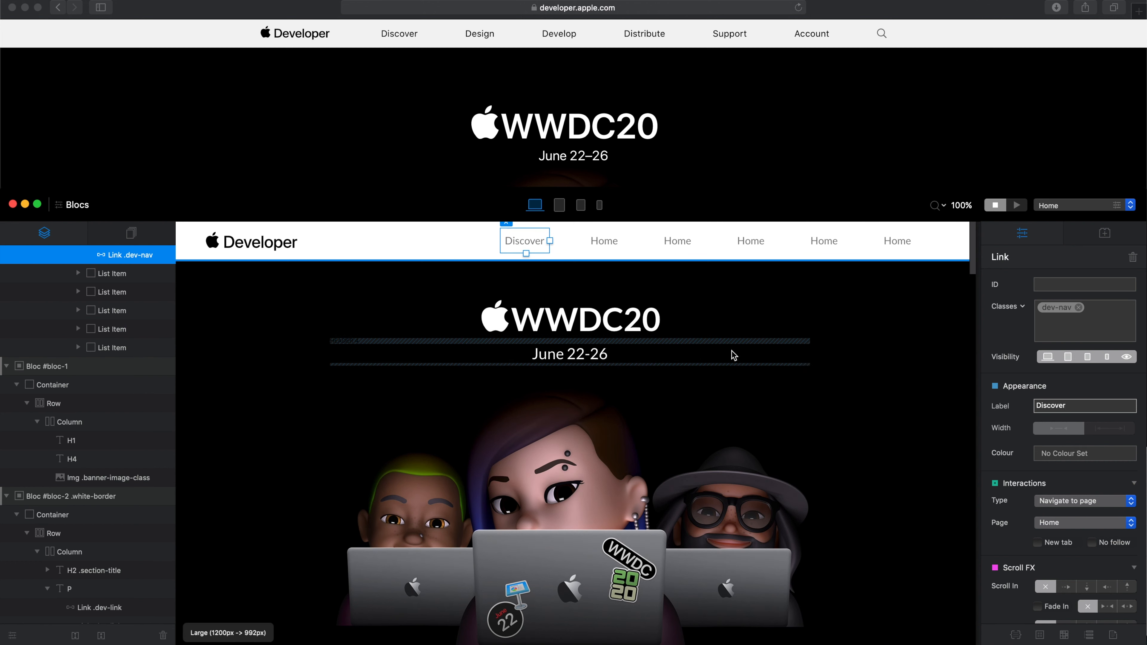
pyautogui.doubleClick(607, 242)
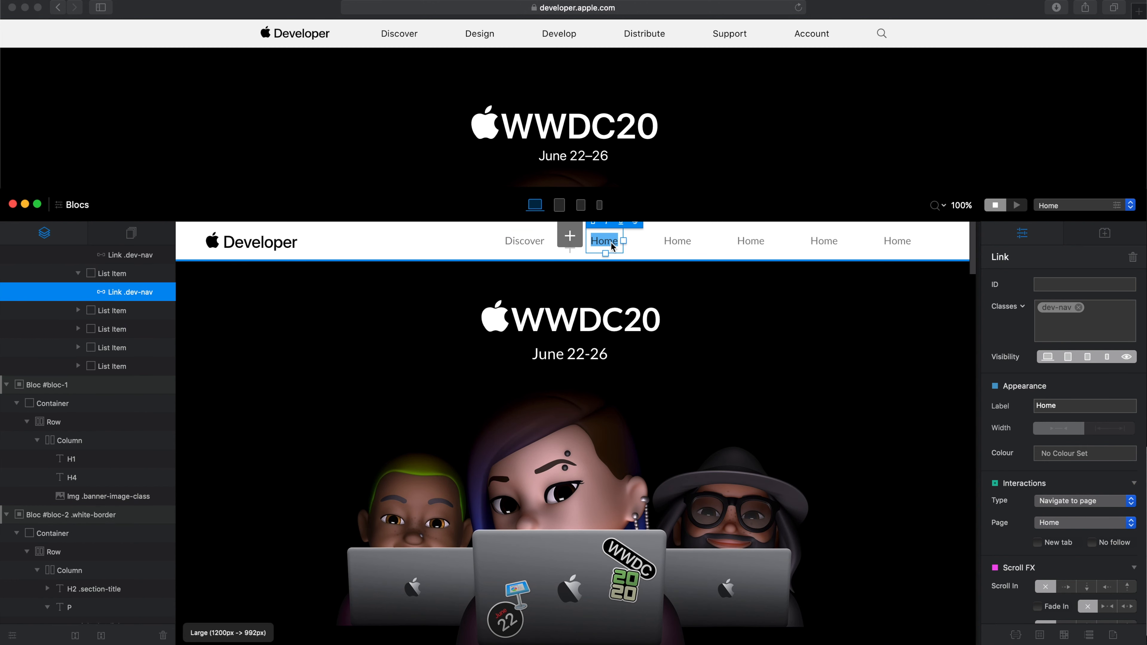
pyautogui.write('Design')
pyautogui.doubleClick(677, 240)
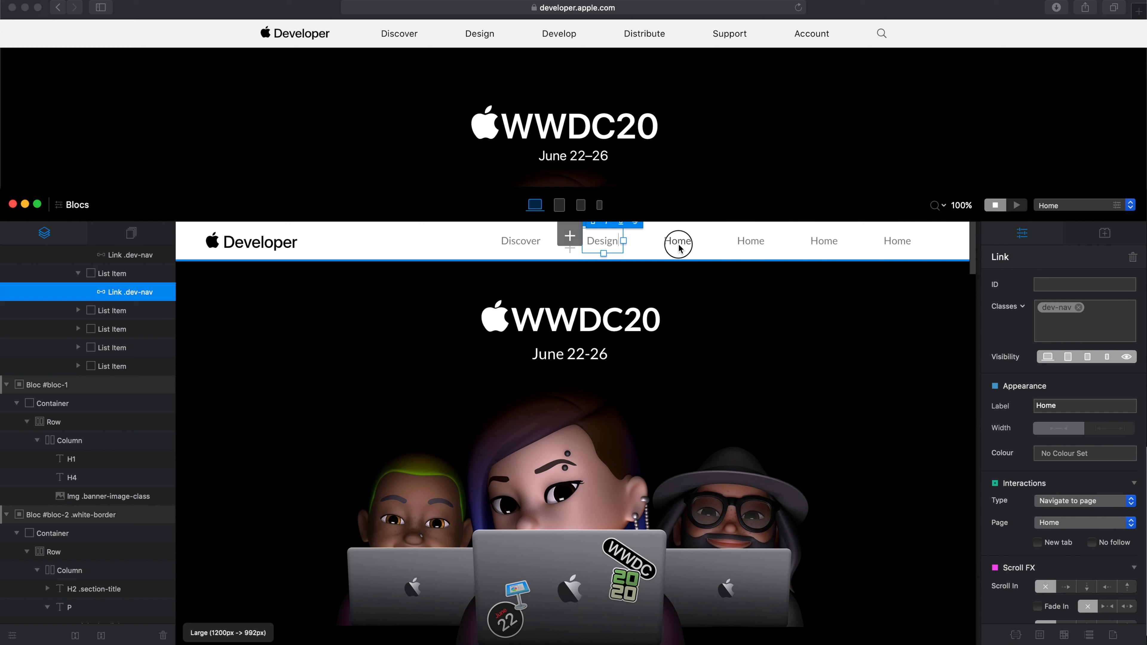
pyautogui.write('Develo')
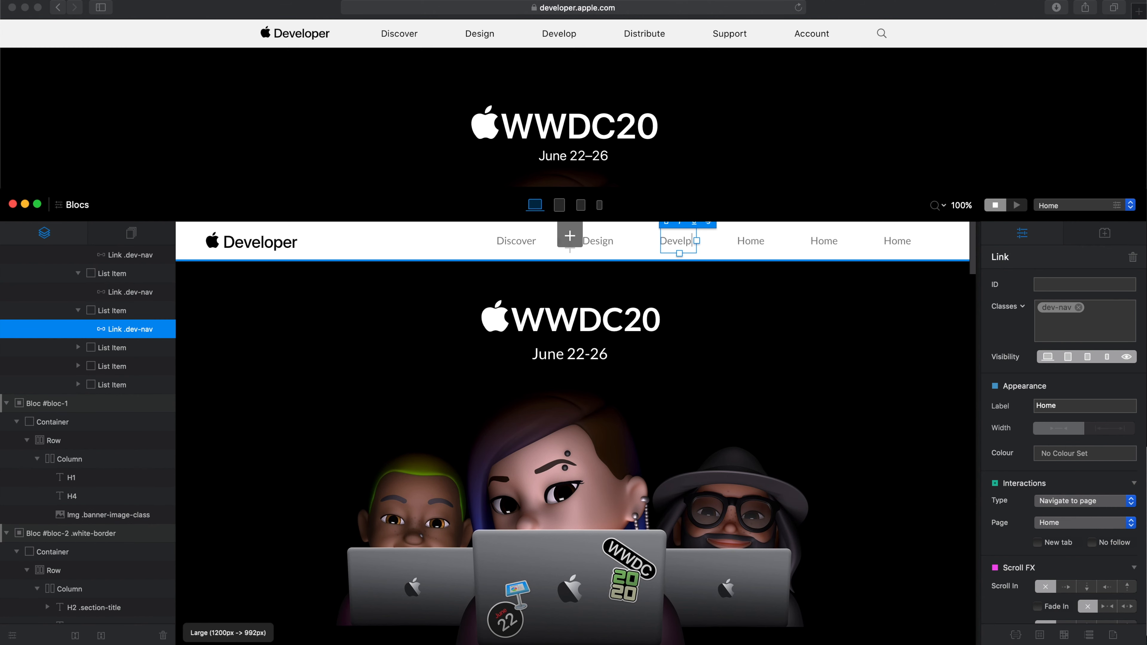
pyautogui.write('per')
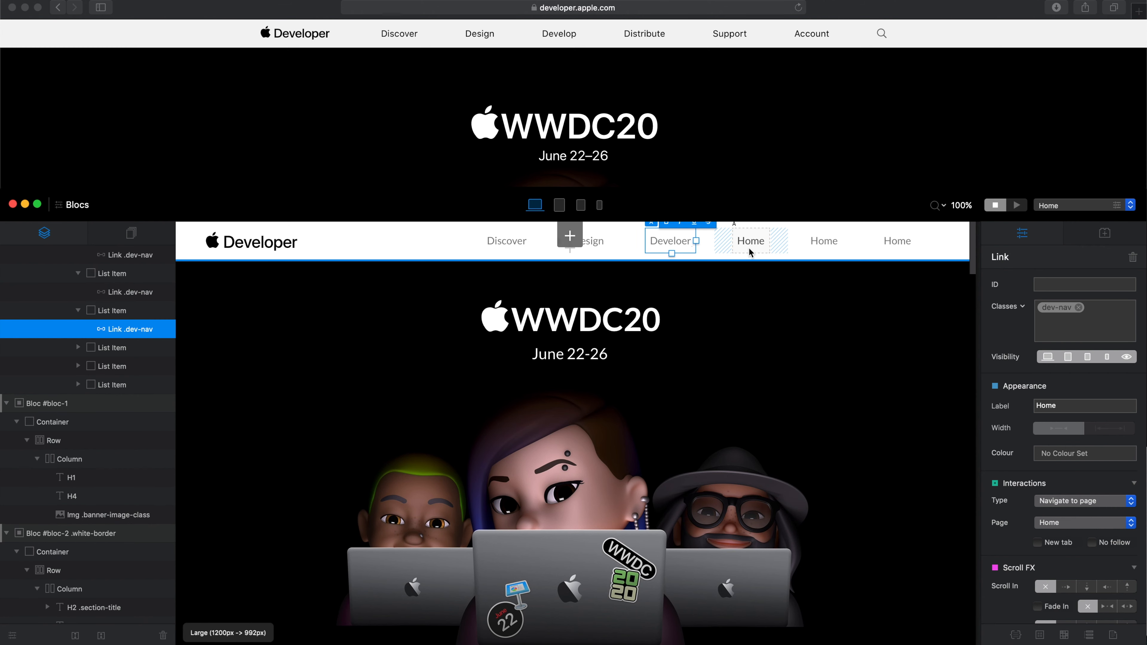
pyautogui.doubleClick(677, 242)
pyautogui.write('Develop')
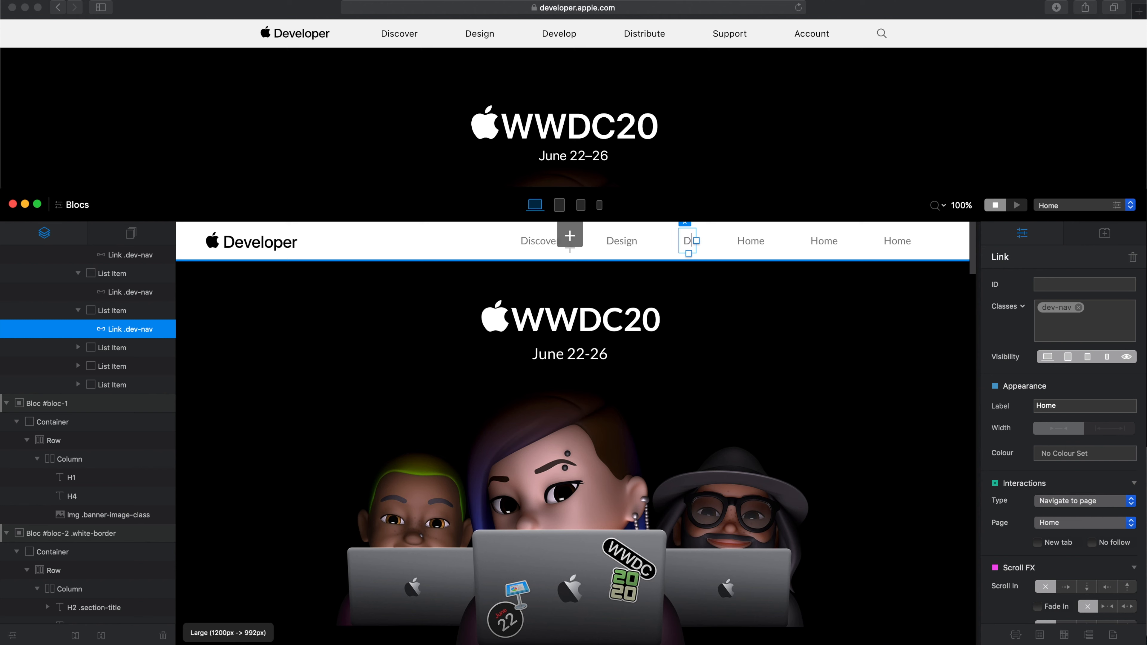
# Step: Rename the remaining three Home links in the navigation bar to Distribute, Support and Account
pyautogui.doubleClick(727, 250)
pyautogui.write('Distribute')
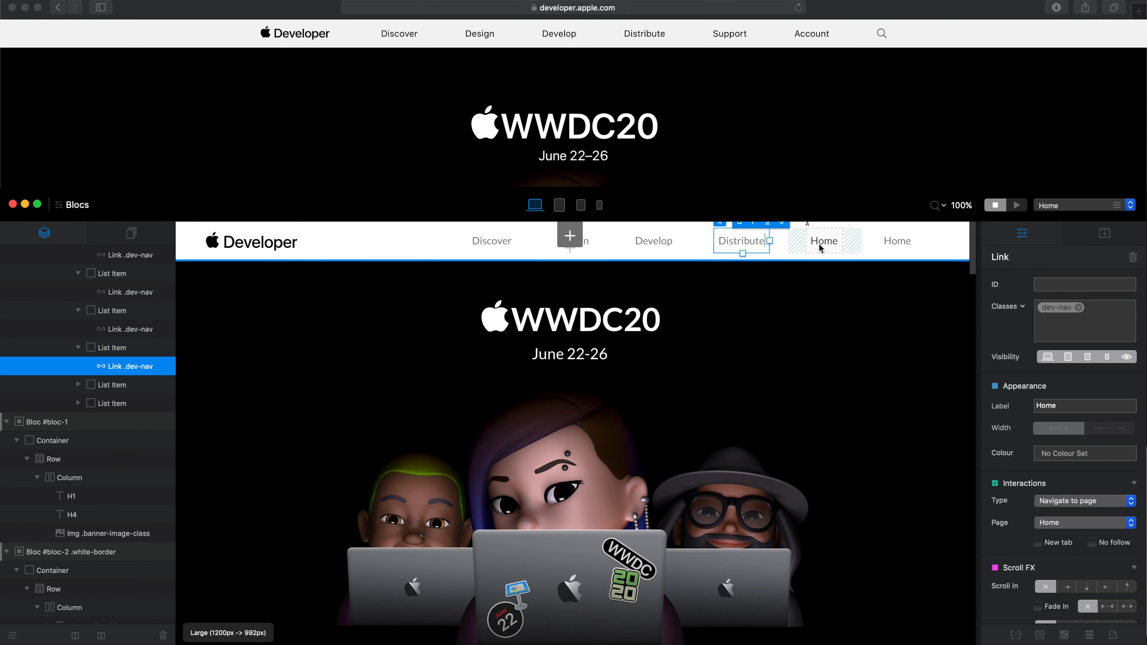
pyautogui.click(841, 241)
pyautogui.doubleClick(836, 244)
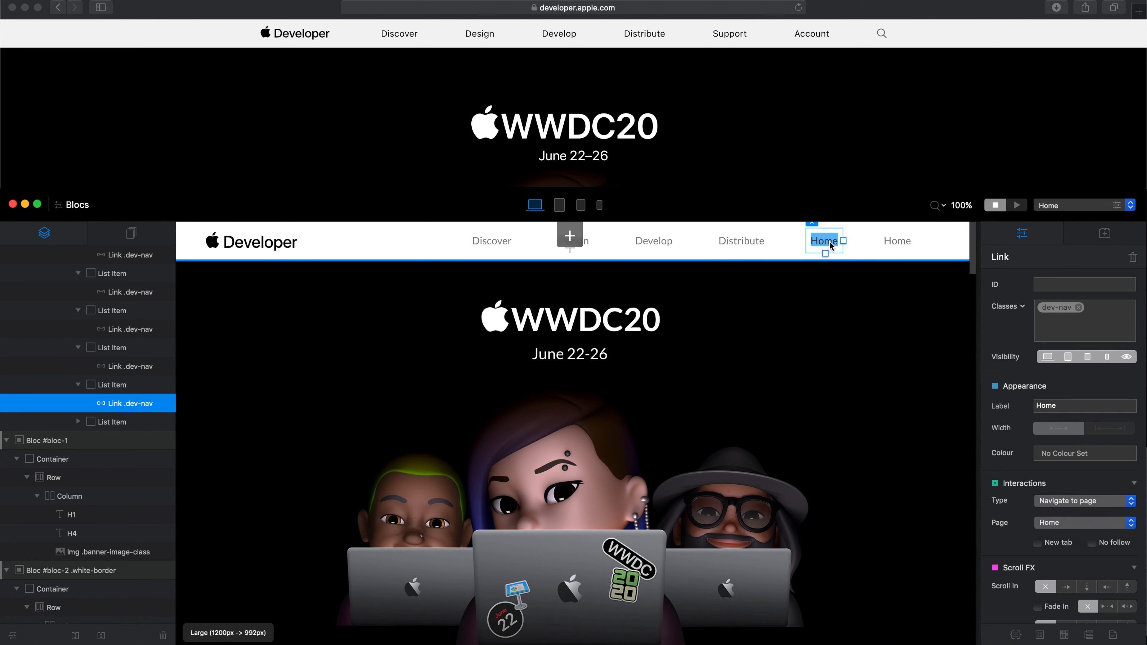
pyautogui.write('Support')
pyautogui.doubleClick(898, 246)
pyautogui.write('Account')
pyautogui.press('BackSpace')
pyautogui.write('nt')
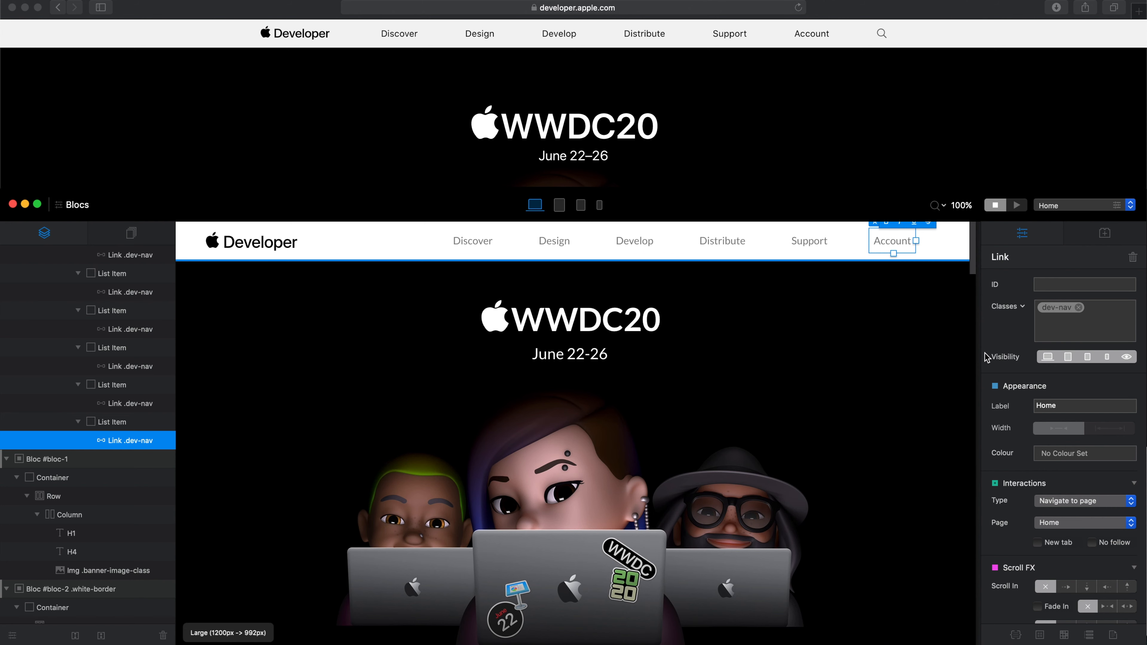
# Step: Set the dev-nav class's text colour to Tungsten and remove the link-color class from the Account link
pyautogui.click(1046, 307)
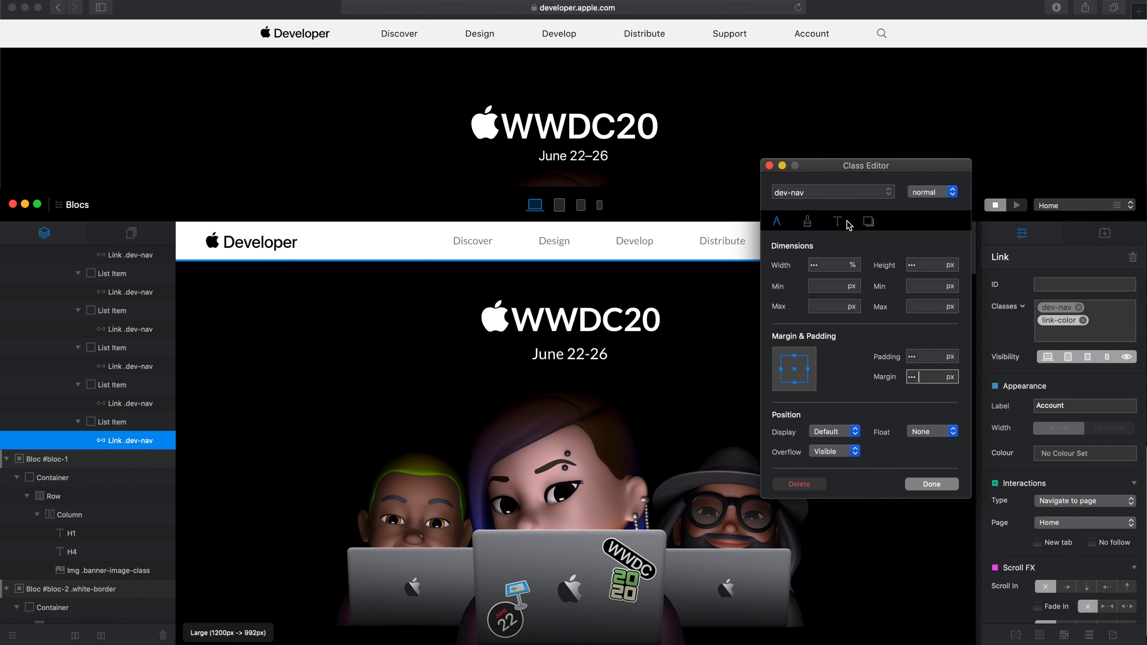
pyautogui.click(837, 221)
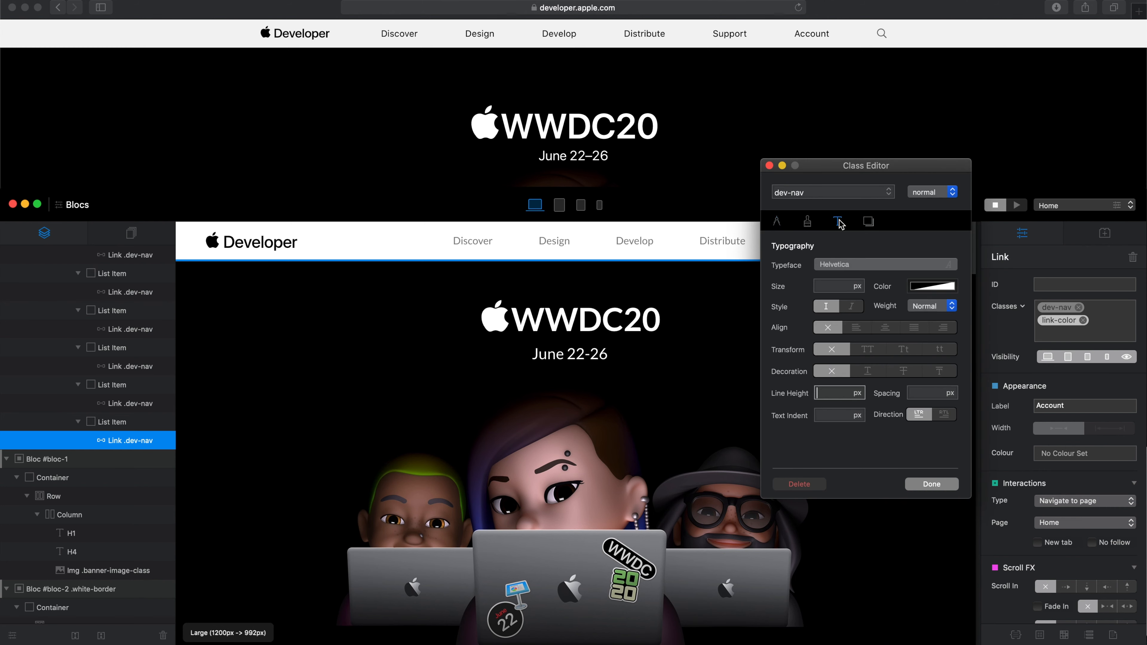
pyautogui.click(939, 290)
pyautogui.click(1005, 276)
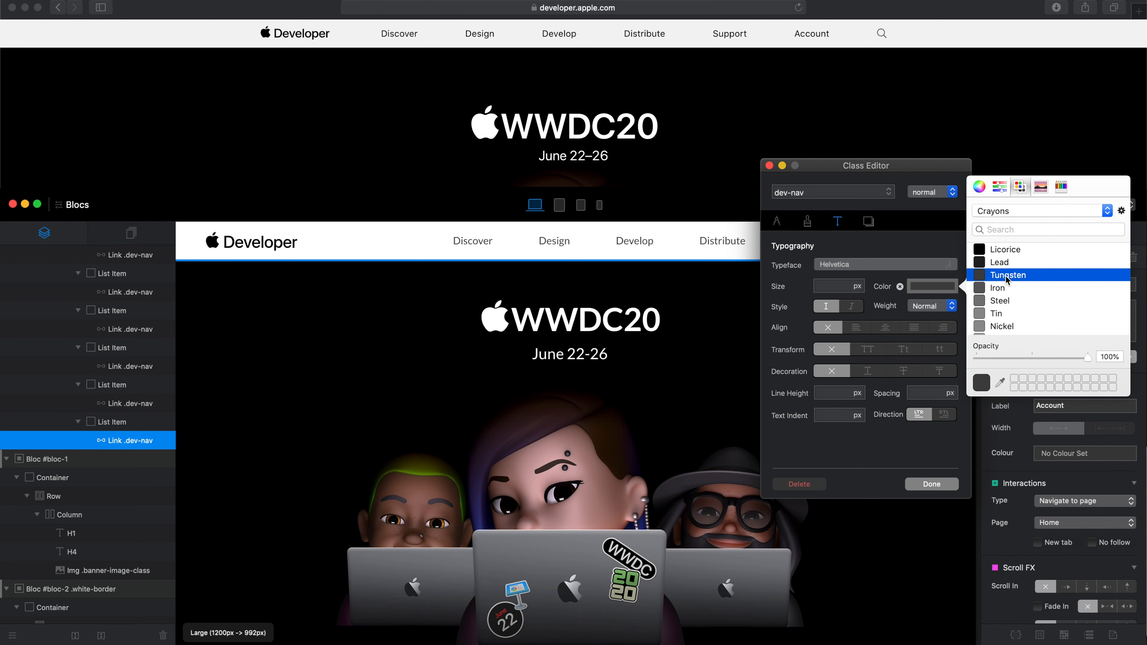
pyautogui.click(931, 484)
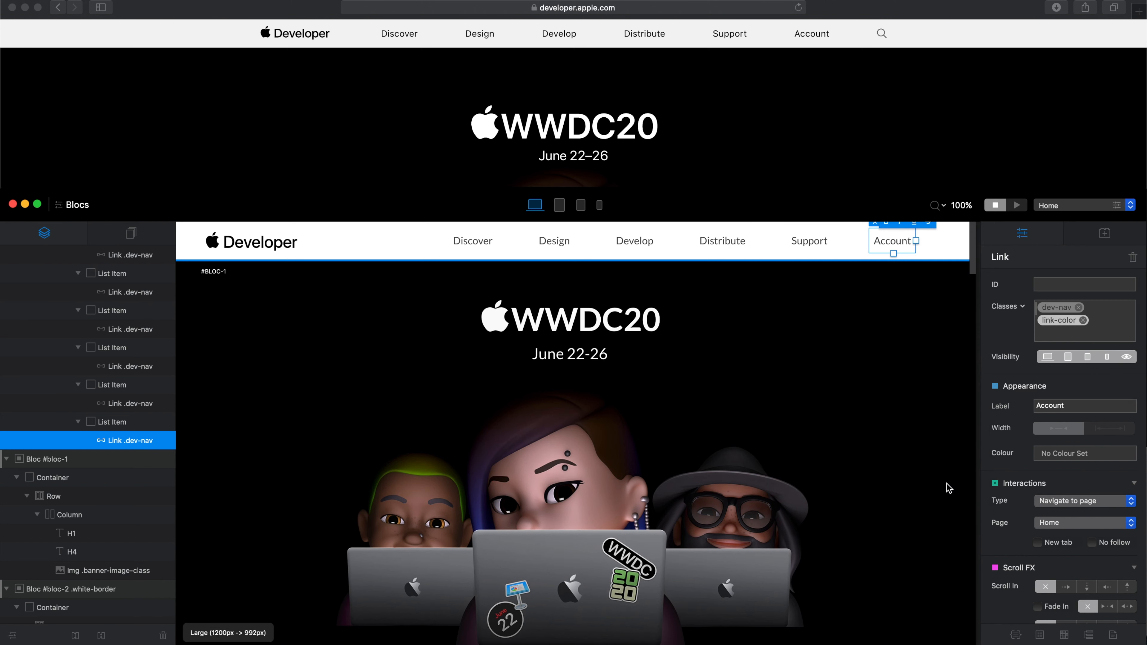
pyautogui.click(1078, 320)
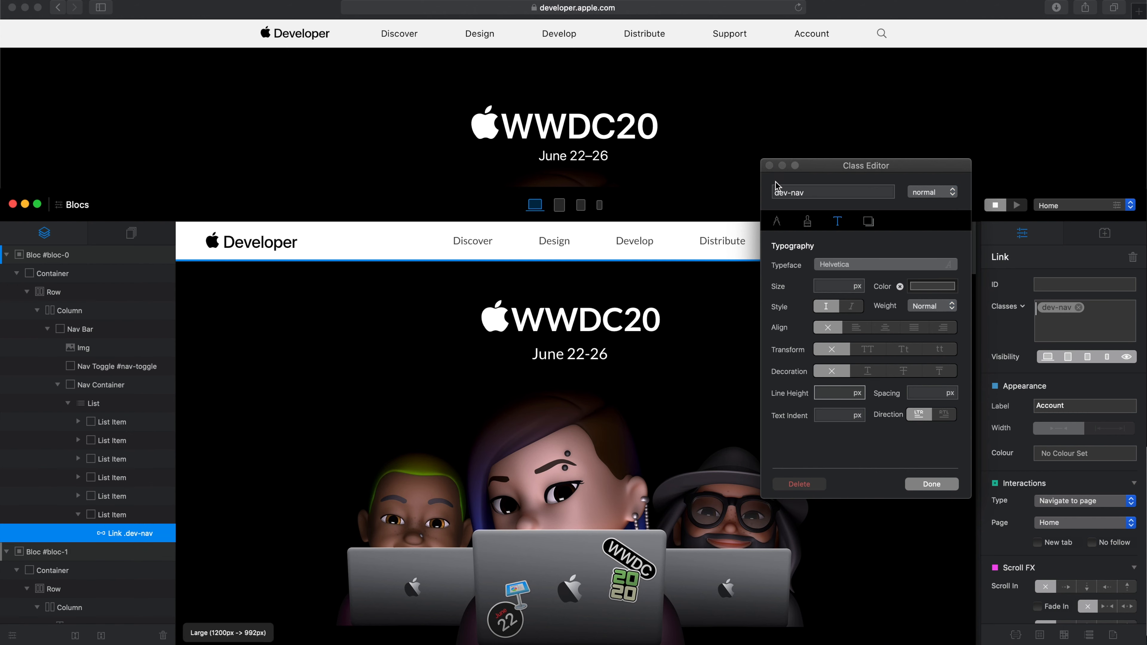
pyautogui.click(769, 165)
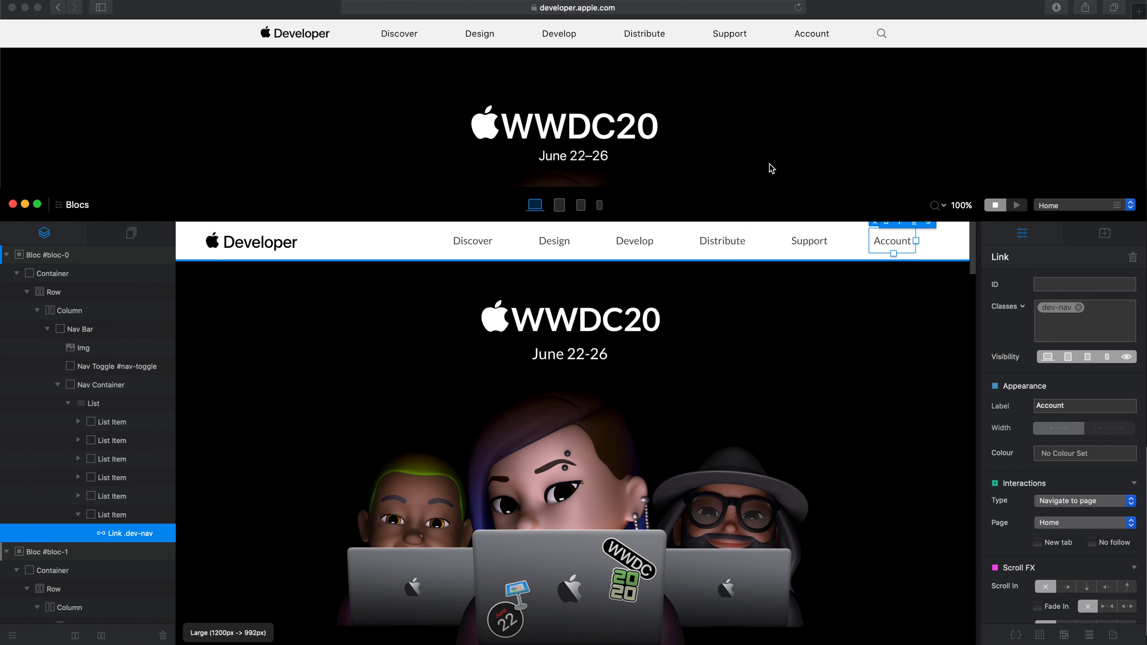
# Step: Restore the Blocs window to full height and select the WWDC20 headline text in the banner
pyautogui.doubleClick(888, 199)
pyautogui.doubleClick(796, 189)
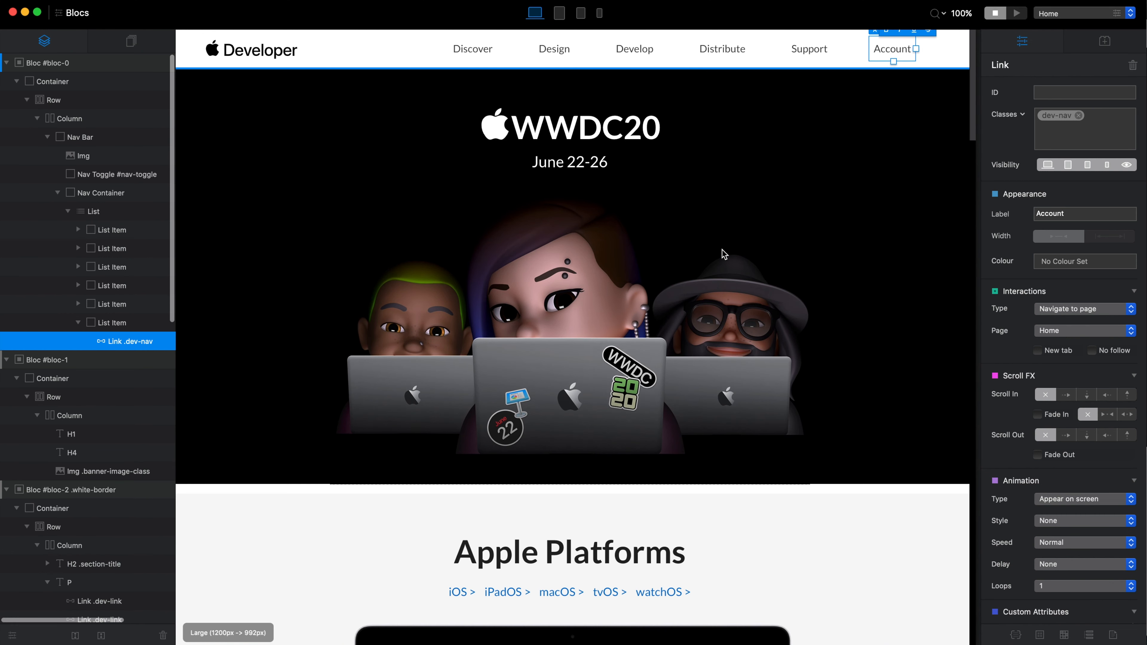
pyautogui.click(406, 96)
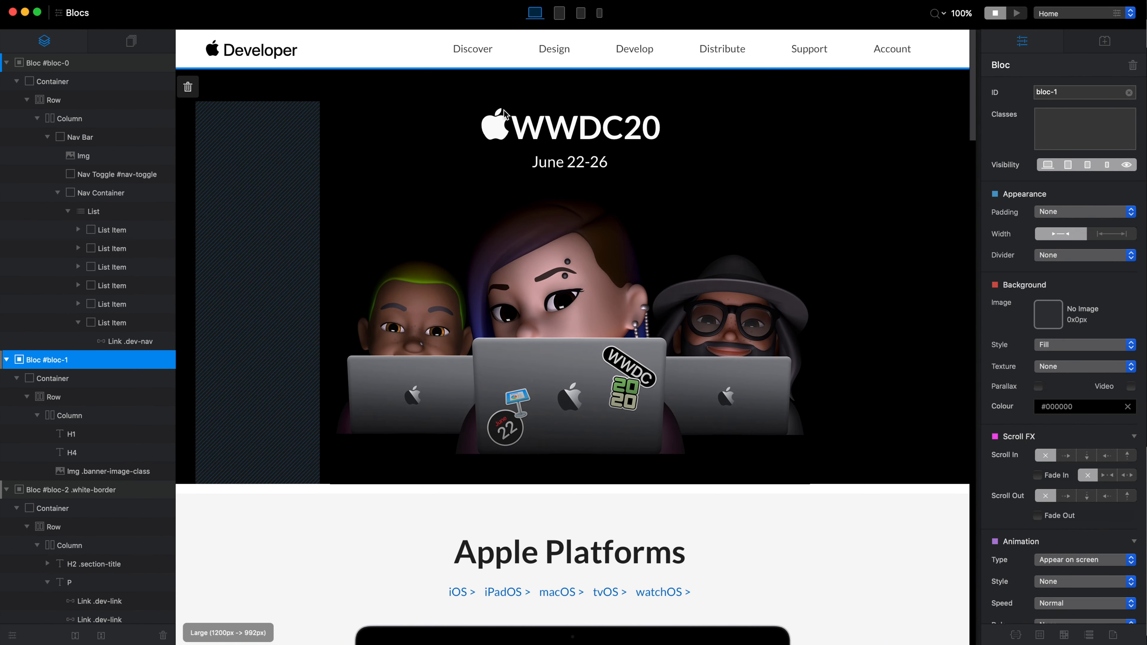
pyautogui.doubleClick(634, 128)
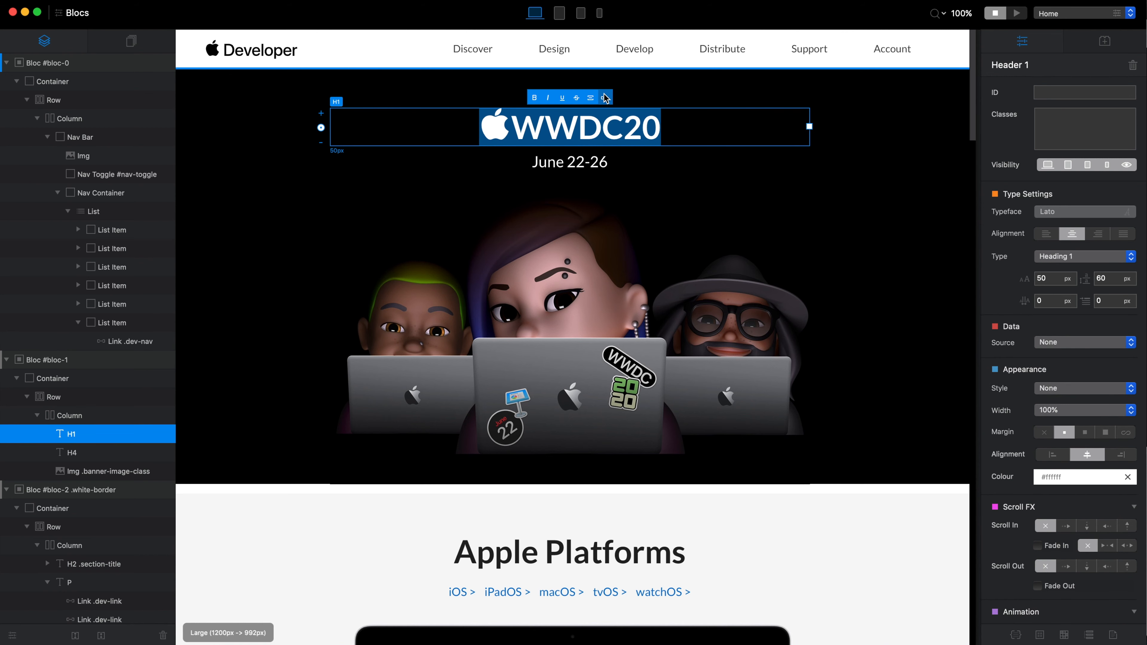
# Step: Turn the Augmented Reality card title into a link and give the link the card-title class
pyautogui.scroll(-15, 673, 289)
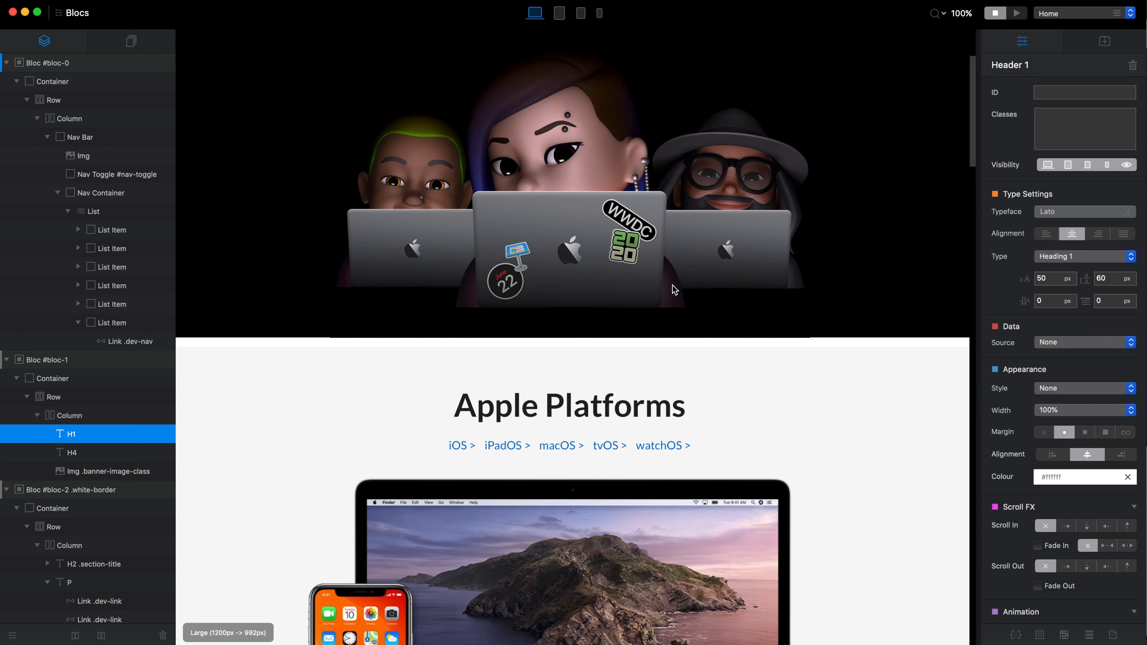
pyautogui.scroll(-6, 672, 284)
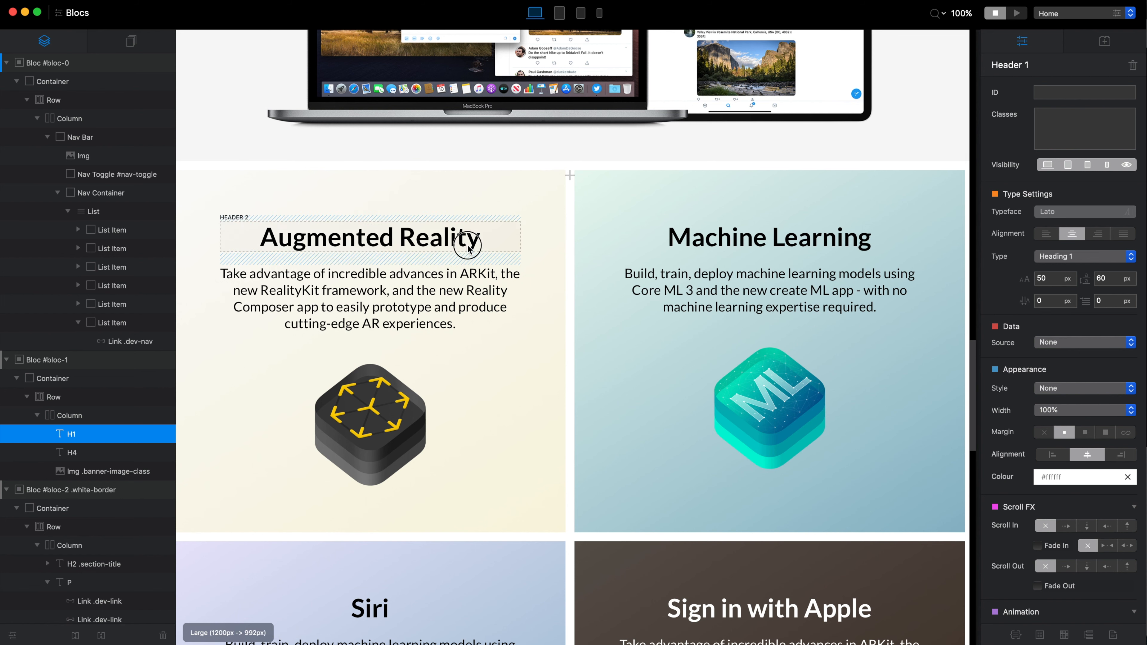
pyautogui.doubleClick(415, 228)
pyautogui.click(404, 211)
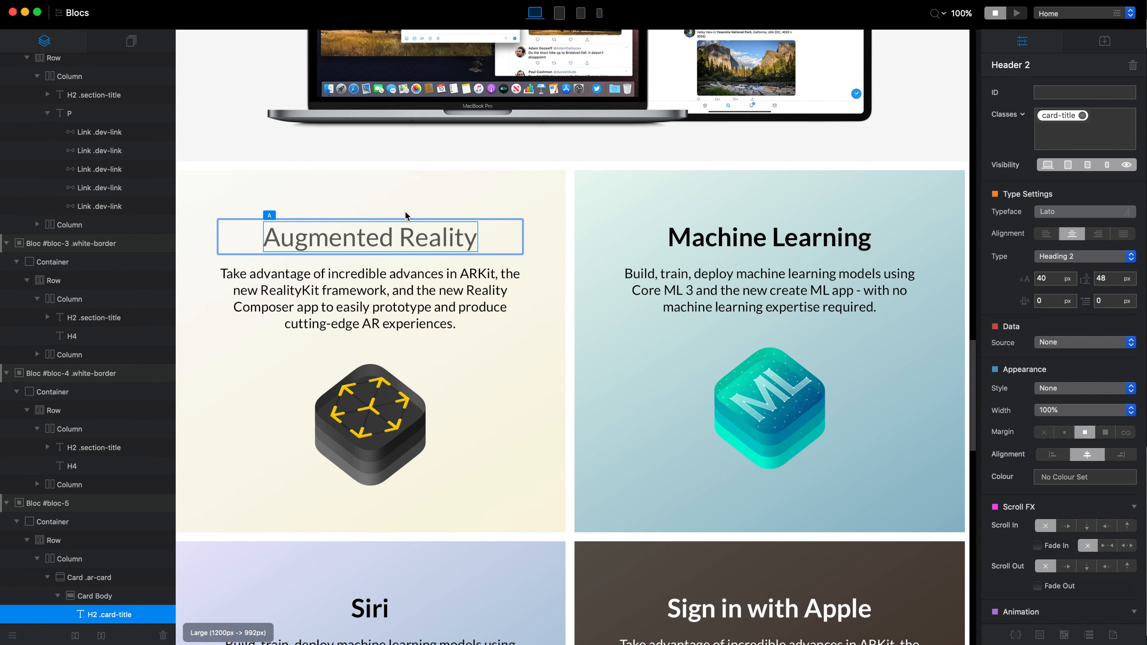
pyautogui.write('card')
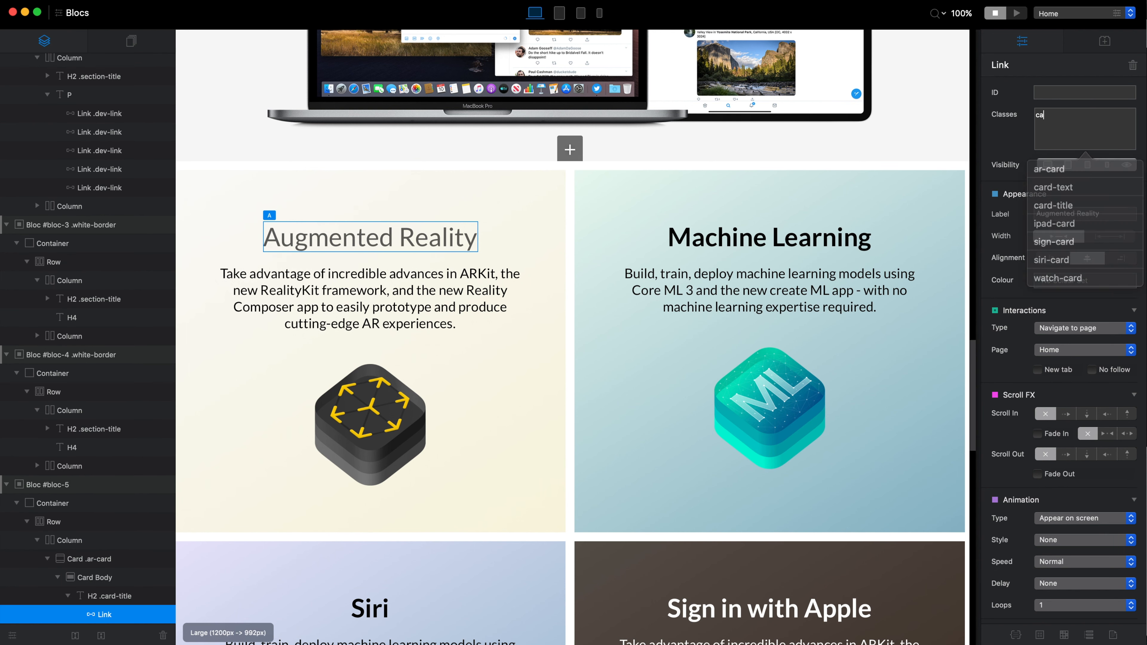
pyautogui.click(1073, 203)
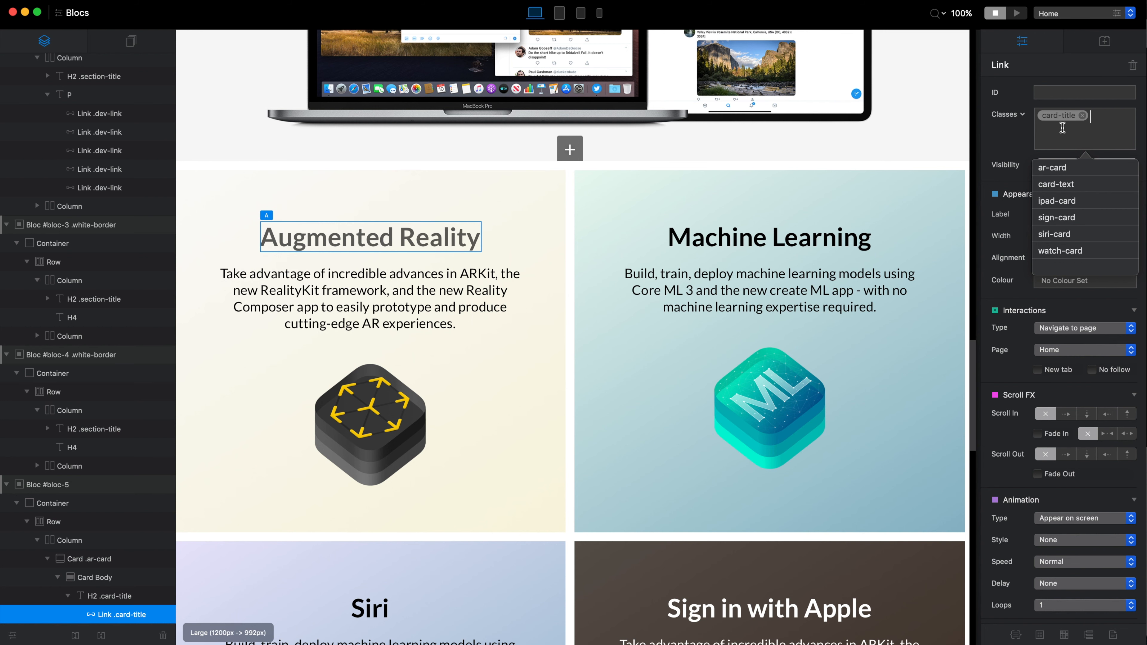
# Step: Colour the Augmented Reality link black (#000000) and add the stretched-link class to it
pyautogui.click(1024, 165)
pyautogui.click(1070, 281)
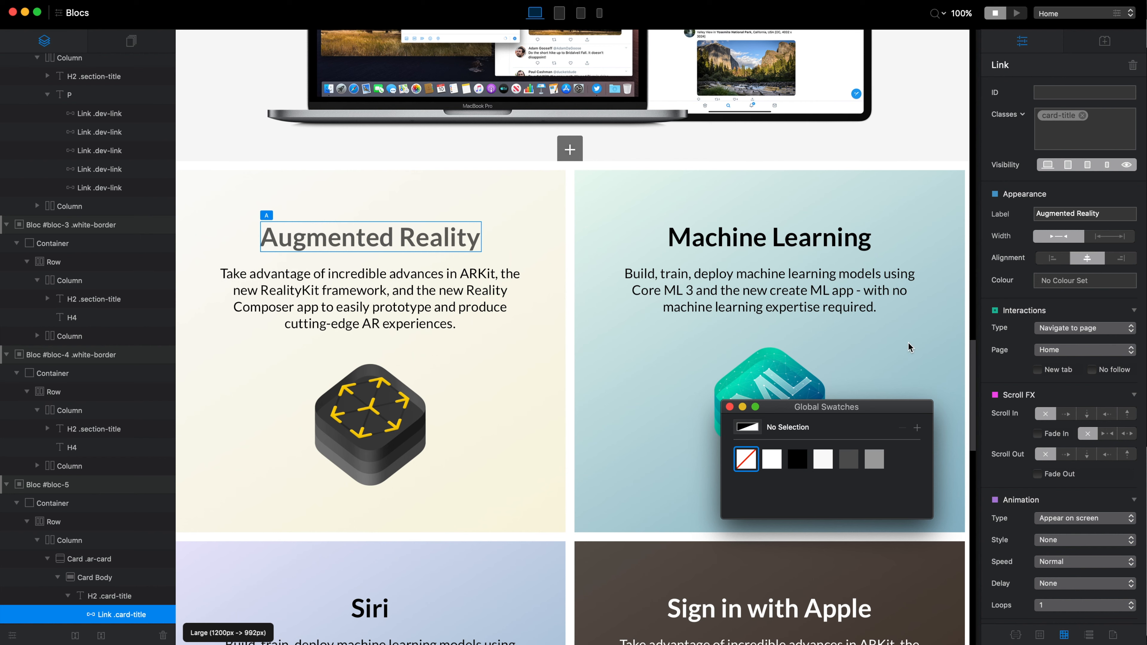
pyautogui.click(797, 459)
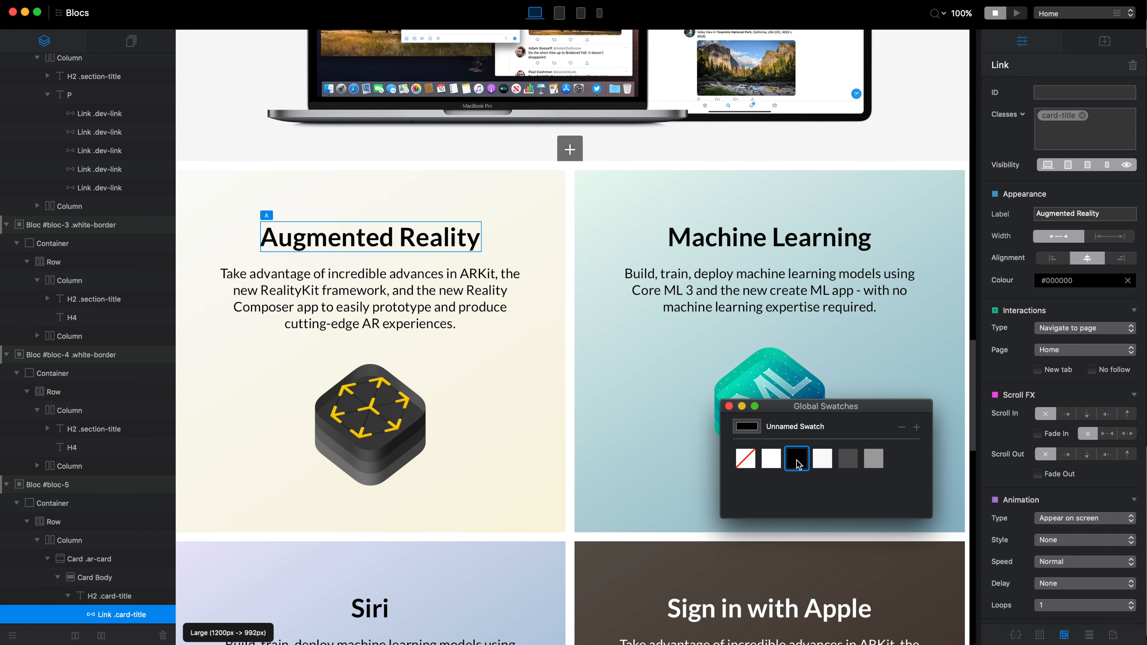
pyautogui.click(729, 406)
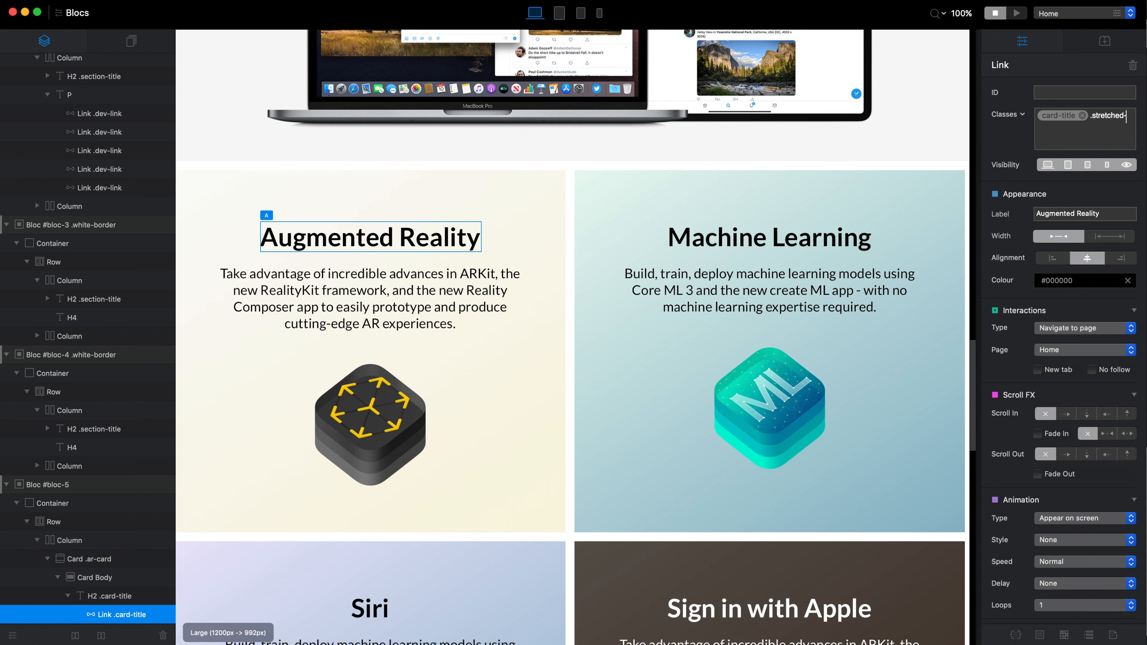
pyautogui.press('Return')
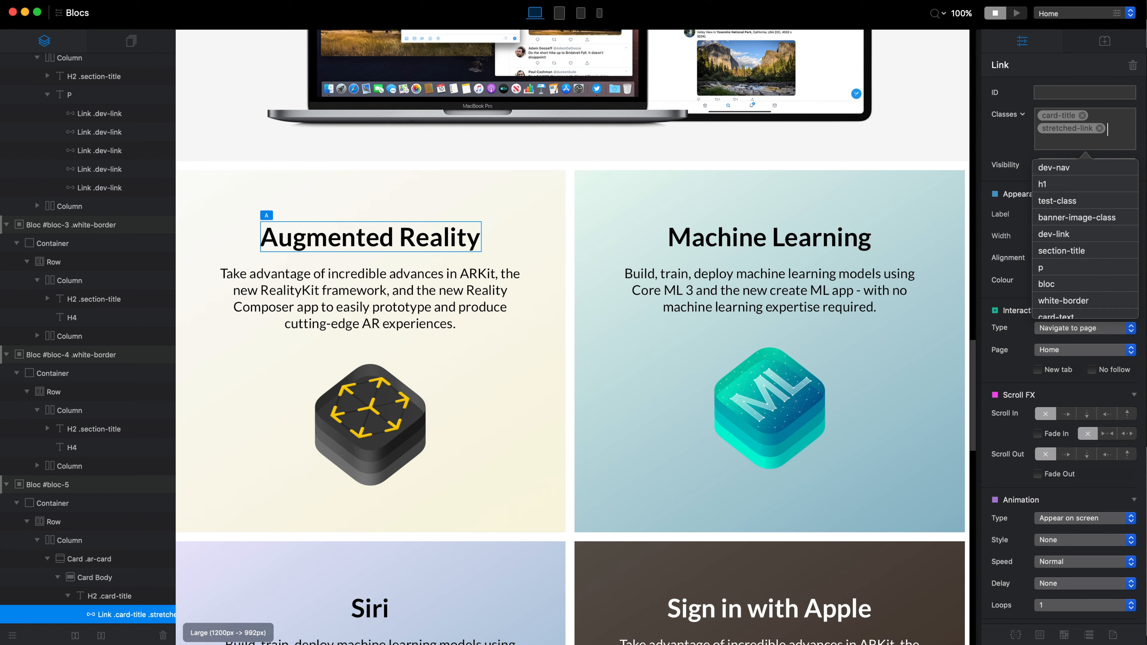
# Step: Preview the page in Safari, look through its sections and return to Blocs
pyautogui.press('super+p')
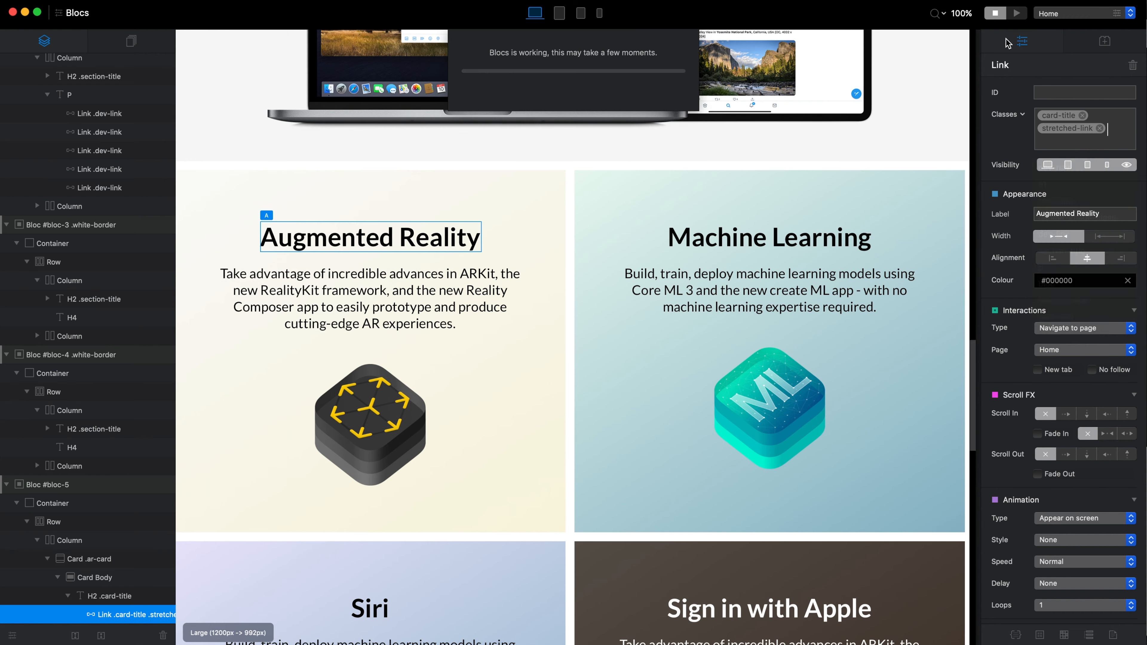
pyautogui.scroll(-15, 816, 208)
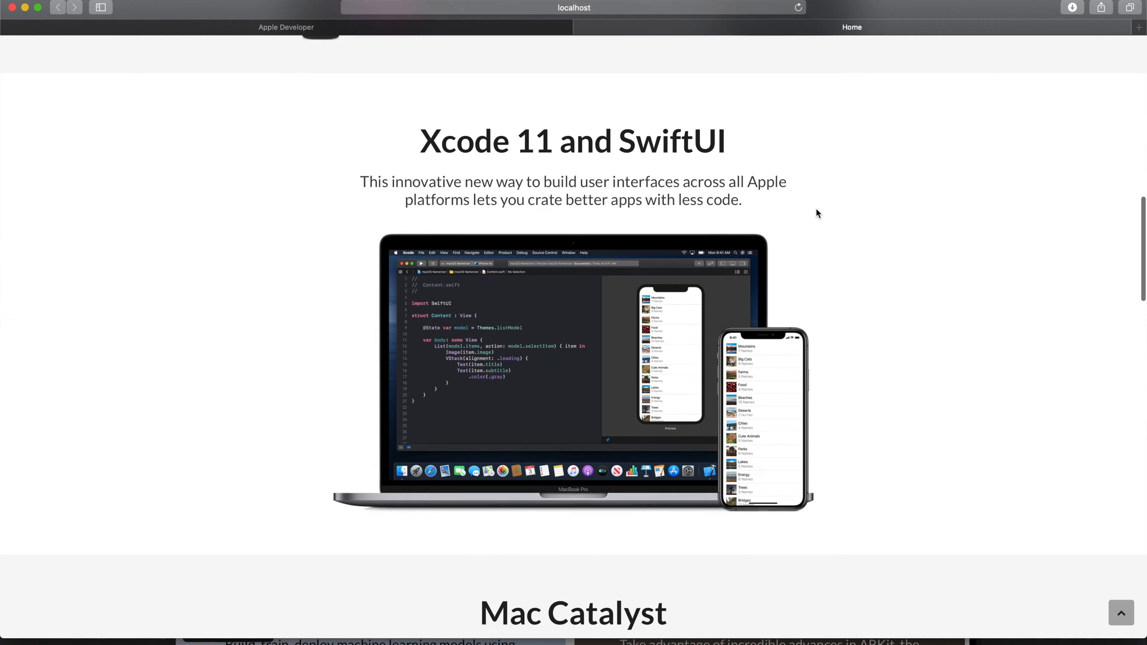
pyautogui.press('super+Tab')
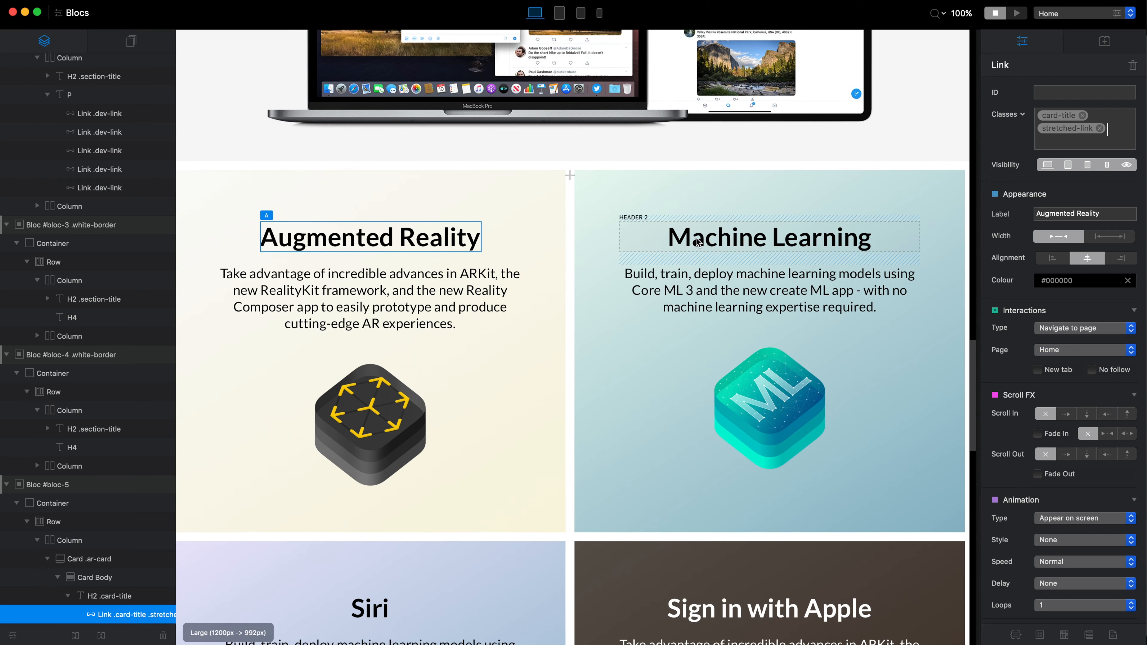
# Step: Turn the Machine Learning card title into a link and give the link the card-title class
pyautogui.doubleClick(837, 246)
pyautogui.click(808, 217)
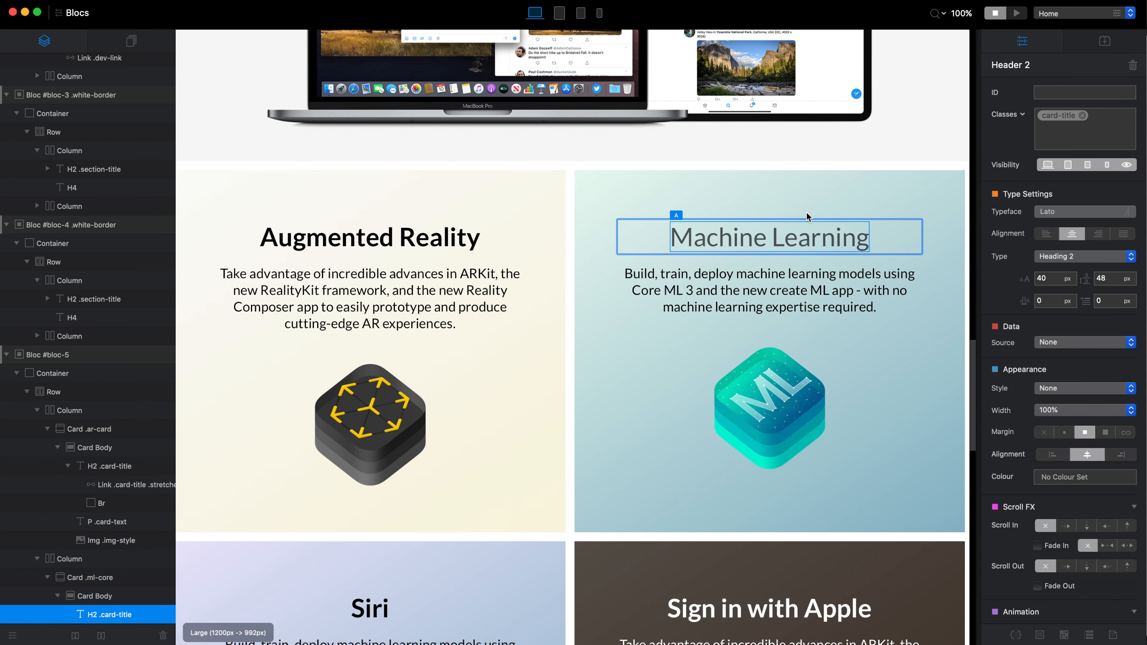
pyautogui.click(1082, 125)
pyautogui.write('card')
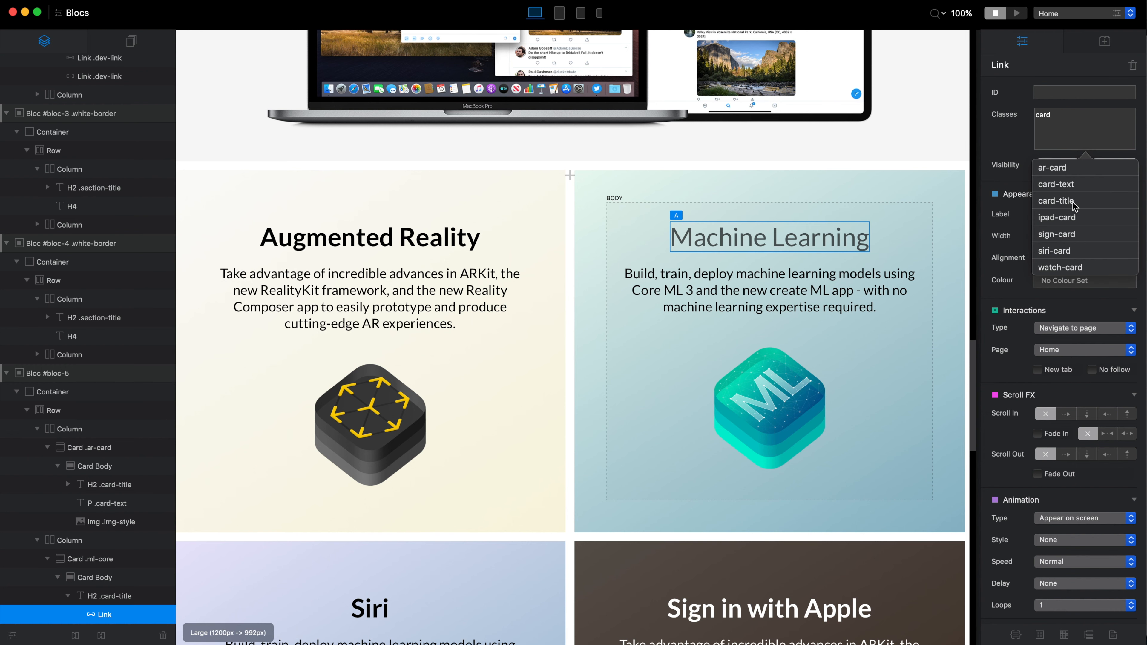
pyautogui.click(1073, 201)
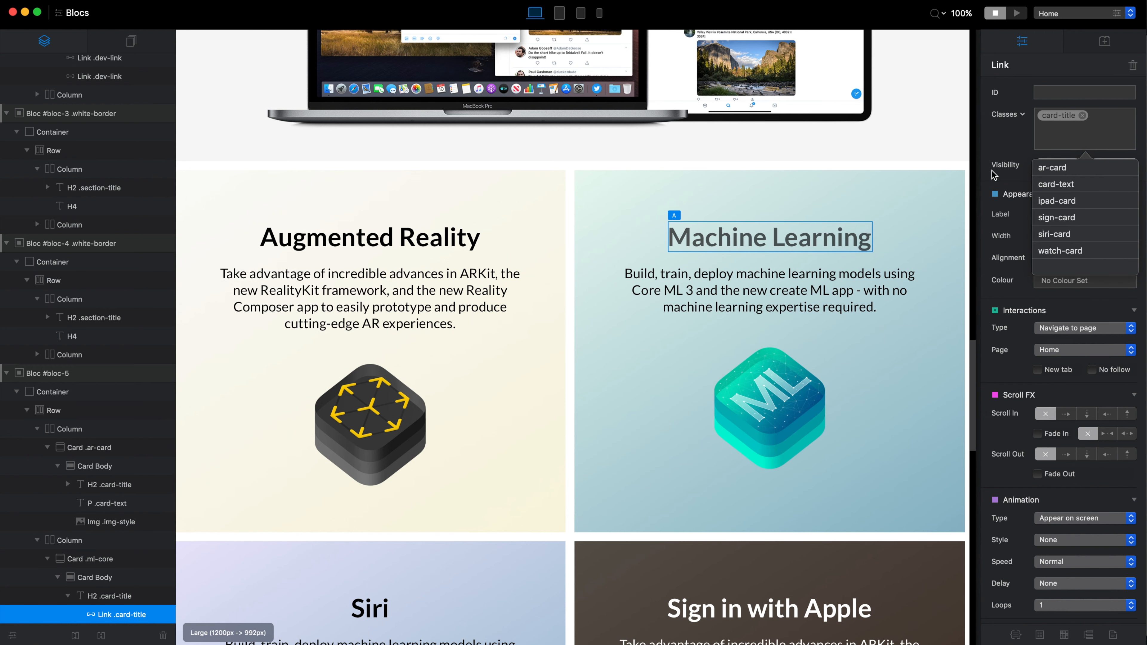
# Step: Set the Machine Learning link's colour to the black swatch (#000000)
pyautogui.click(1048, 286)
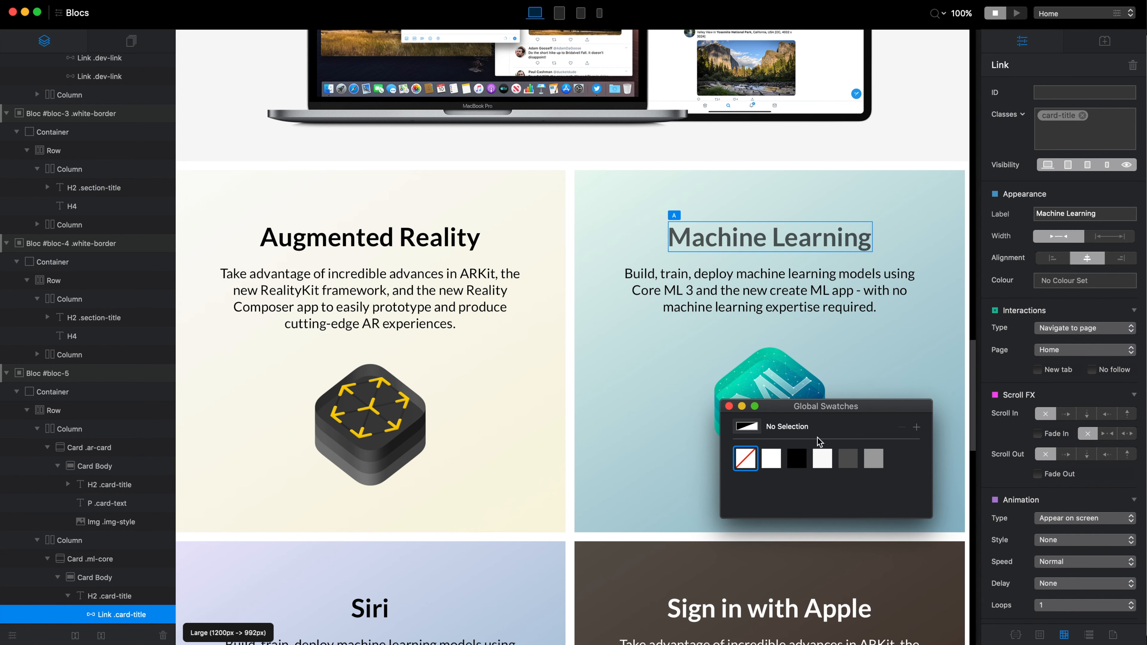
pyautogui.click(799, 459)
pyautogui.click(728, 406)
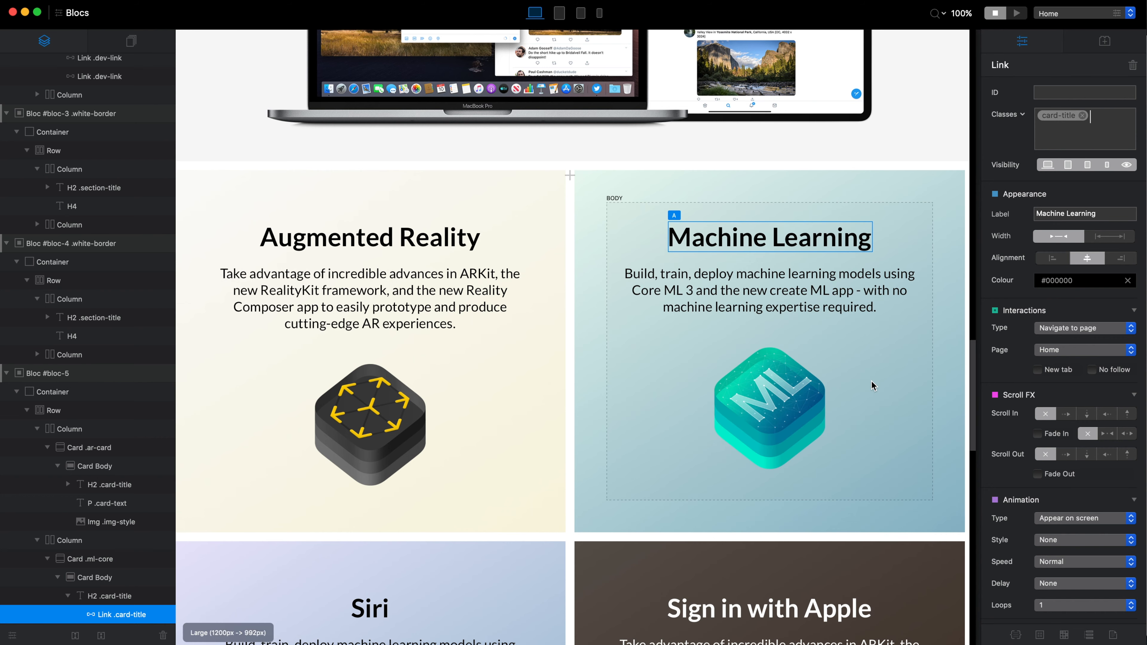
# Step: Preview the page in Safari and examine the banner and Apple Platforms section of the original developer.apple.com page
pyautogui.press('super+p')
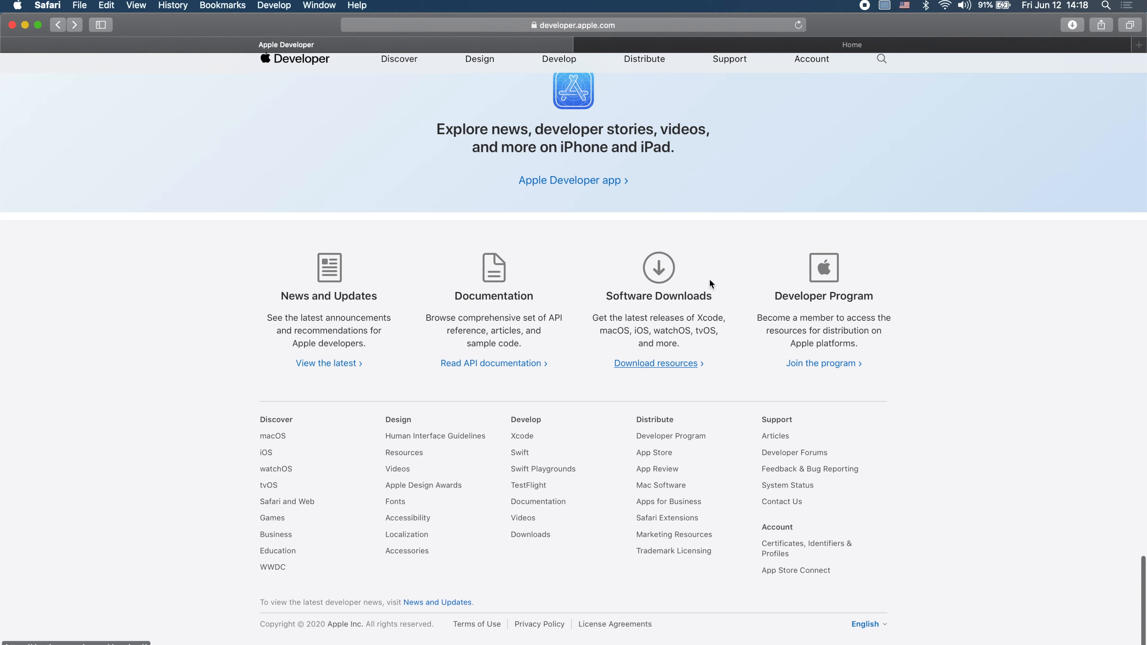
pyautogui.scroll(15, 709, 278)
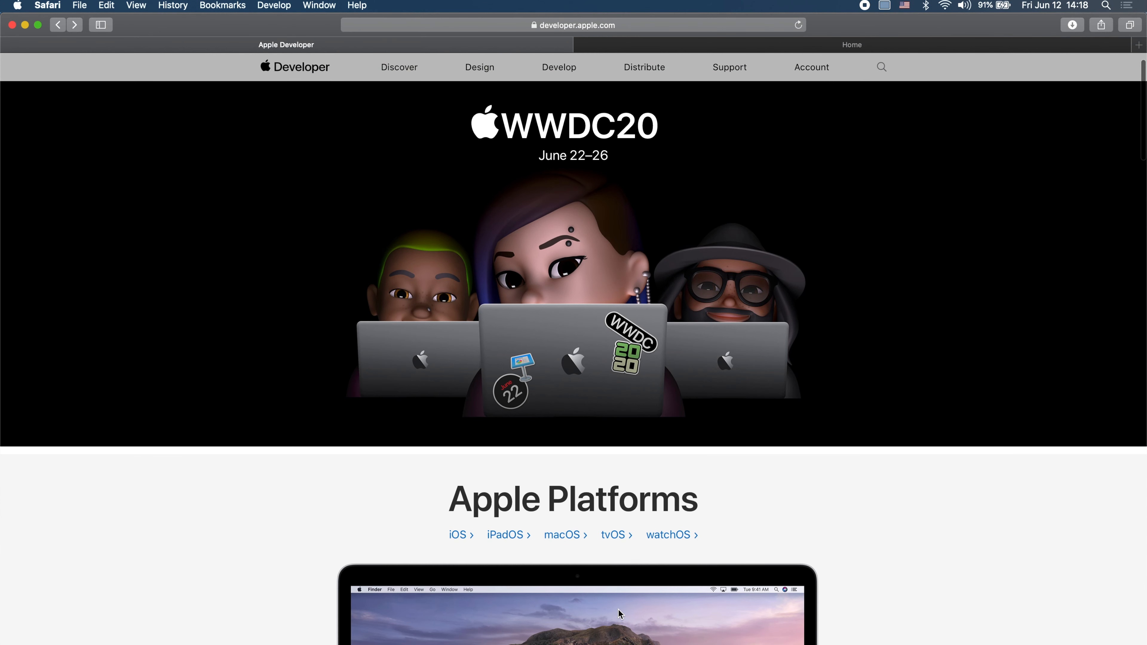
pyautogui.scroll(3, 619, 608)
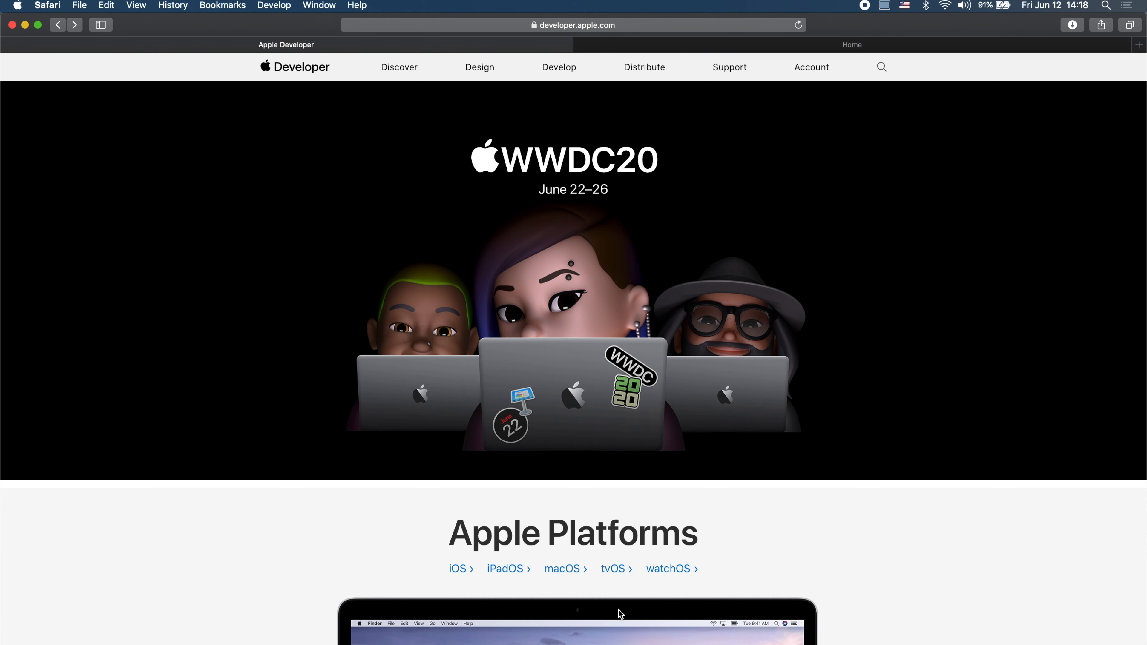
pyautogui.scroll(-7, 620, 612)
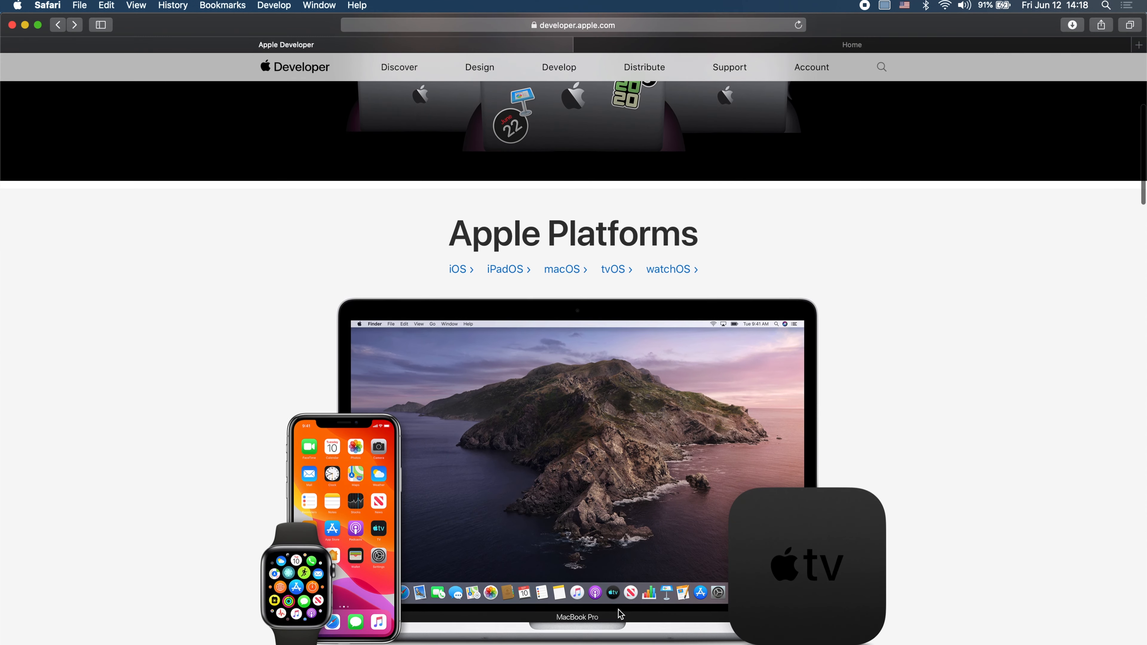